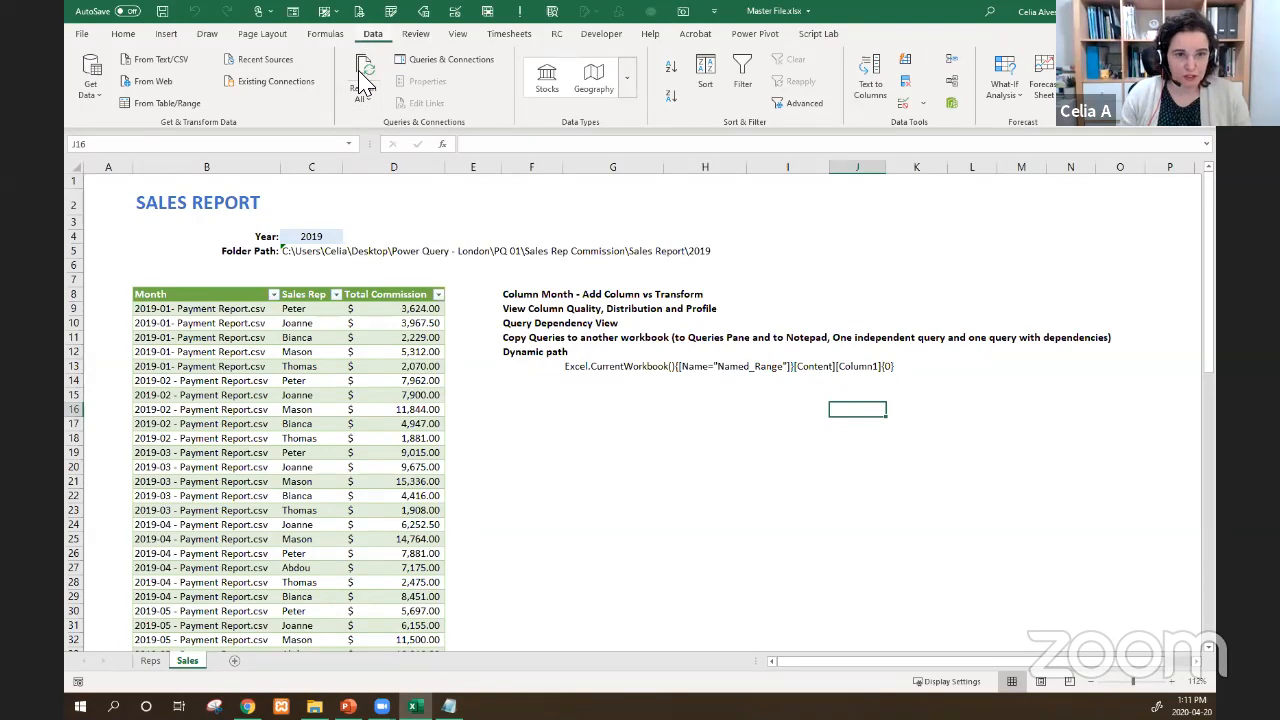
# - Show the workbook's queries and review the SaleReps query, the Reps sheet and the table loaded by TotalCommissions
pyautogui.click(440, 59)
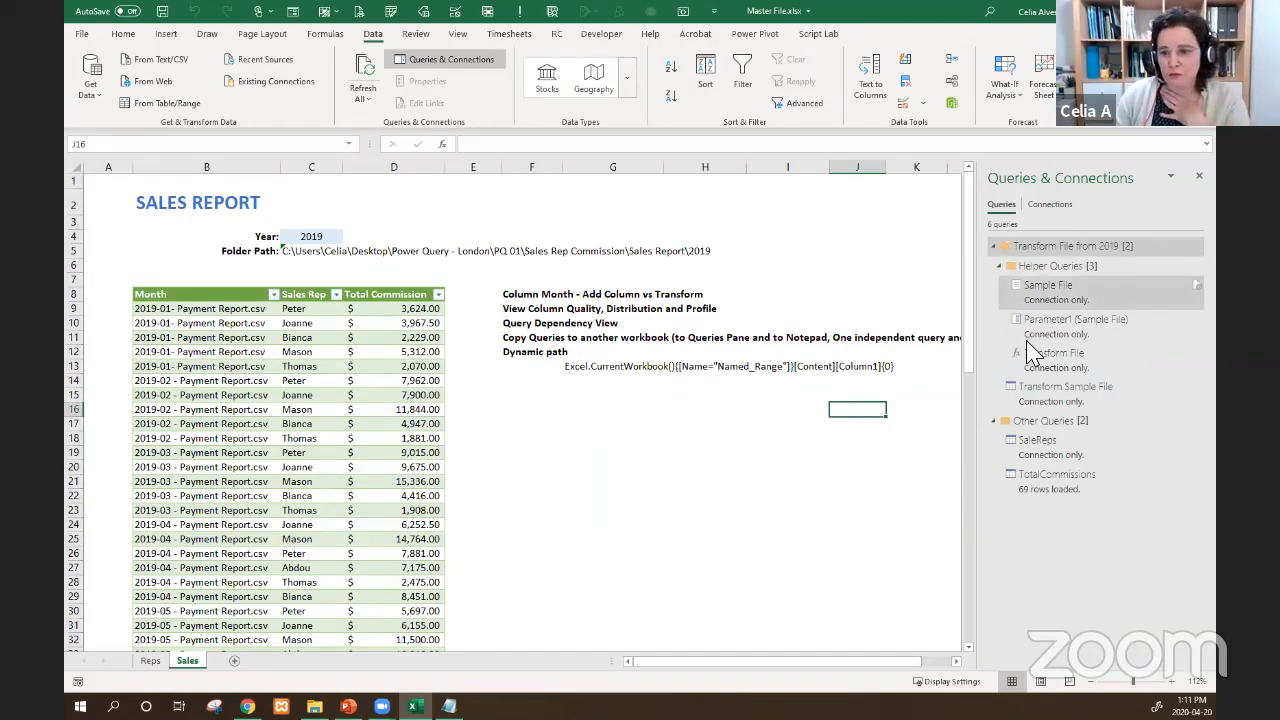
pyautogui.moveTo(1036, 457)
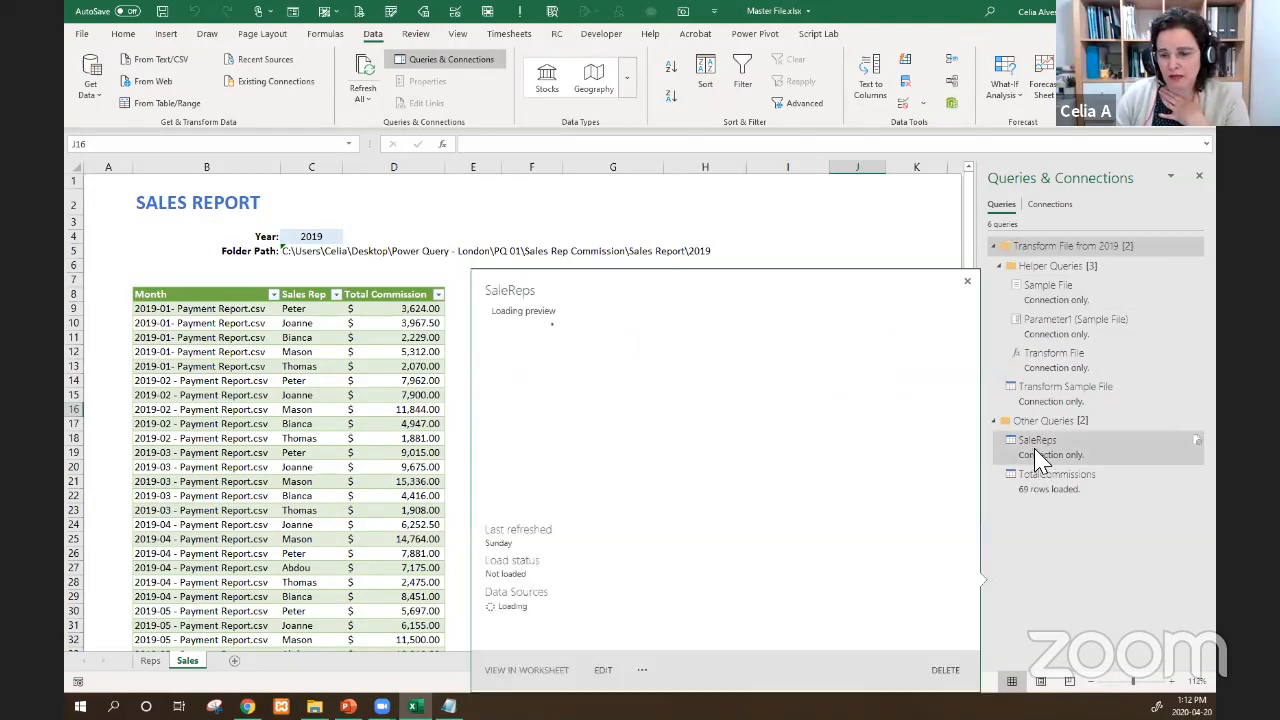
pyautogui.click(1036, 457)
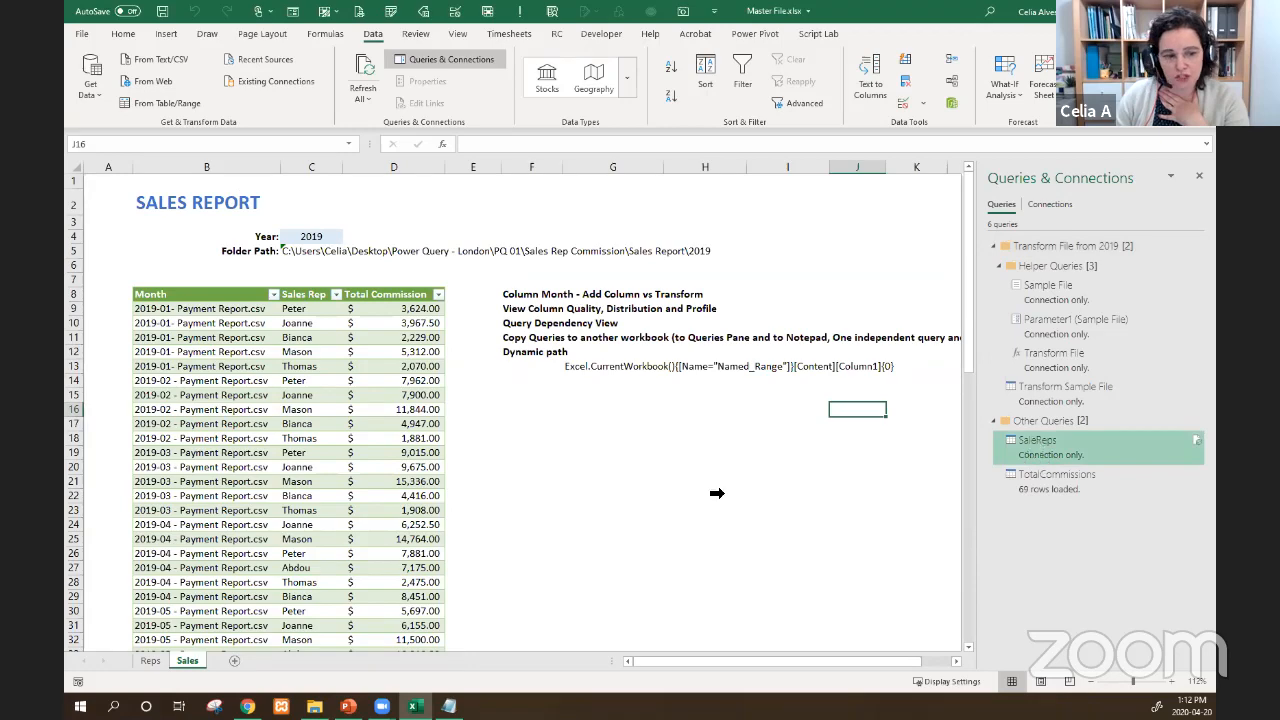
pyautogui.click(157, 662)
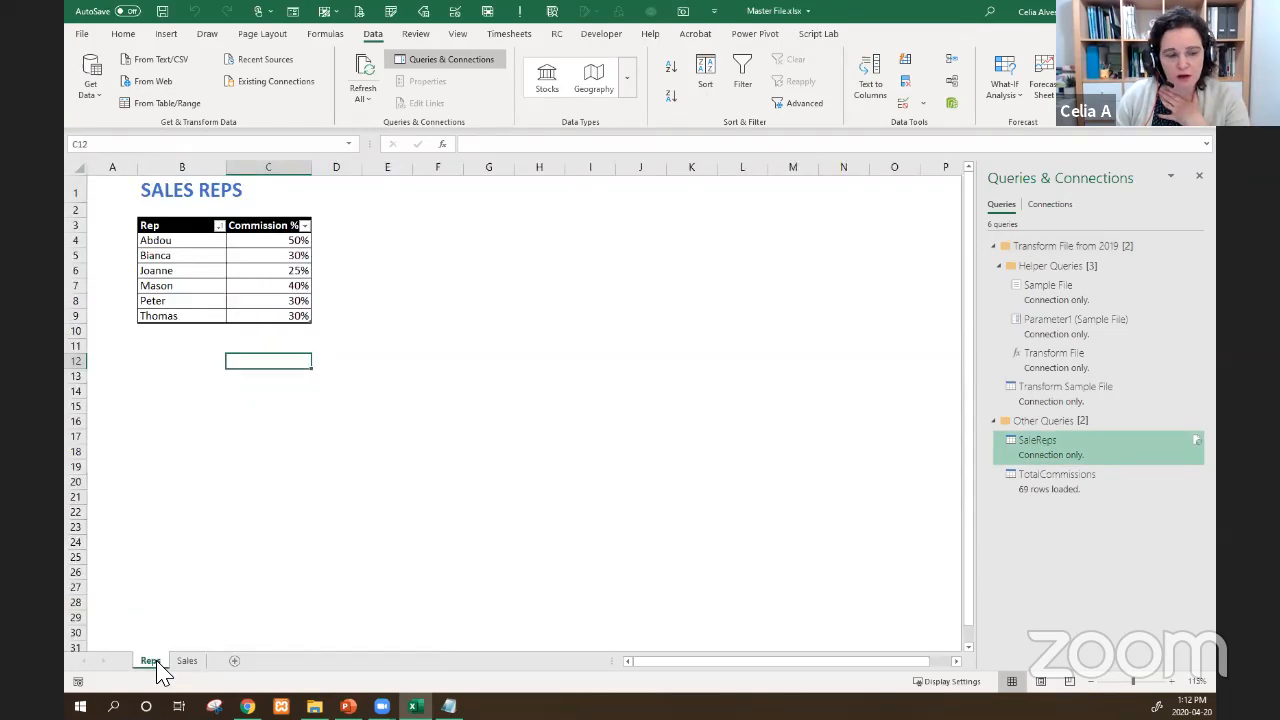
pyautogui.click(1060, 482)
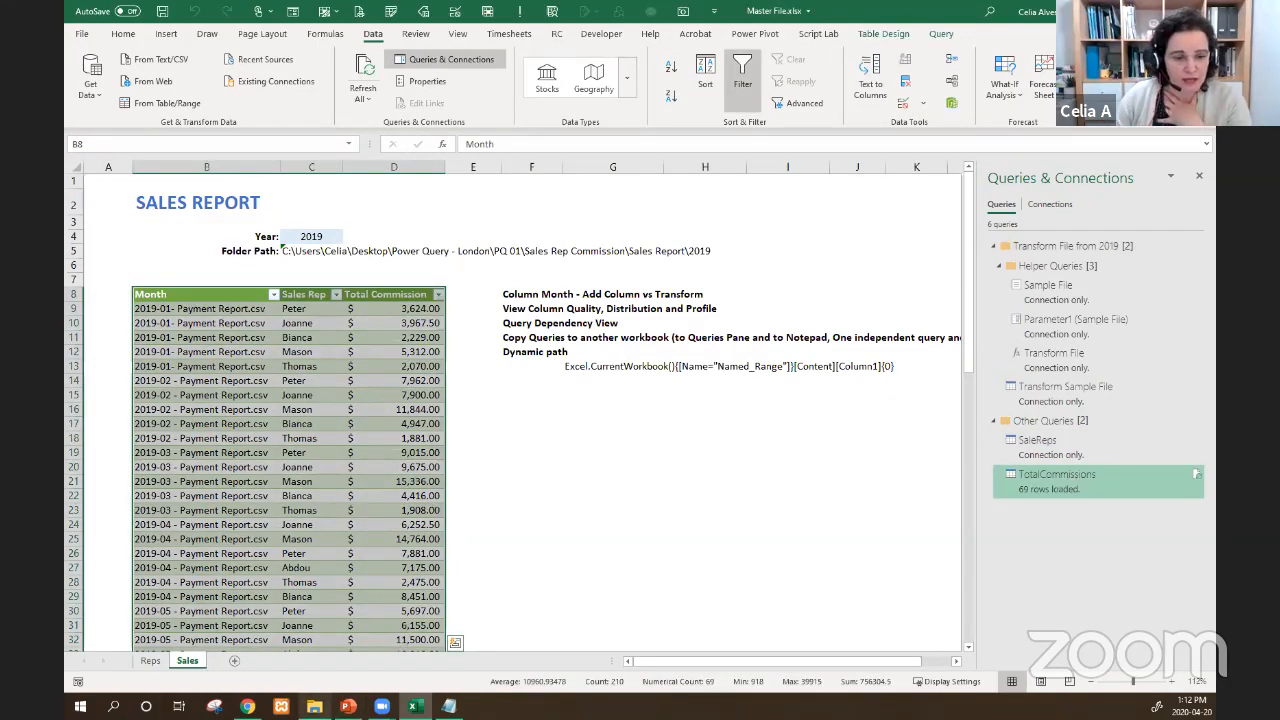
# - Switch to File Explorer and open 2019-06 - Payment Report.csv from the 2019 subfolder of Sales Report
pyautogui.click(314, 706)
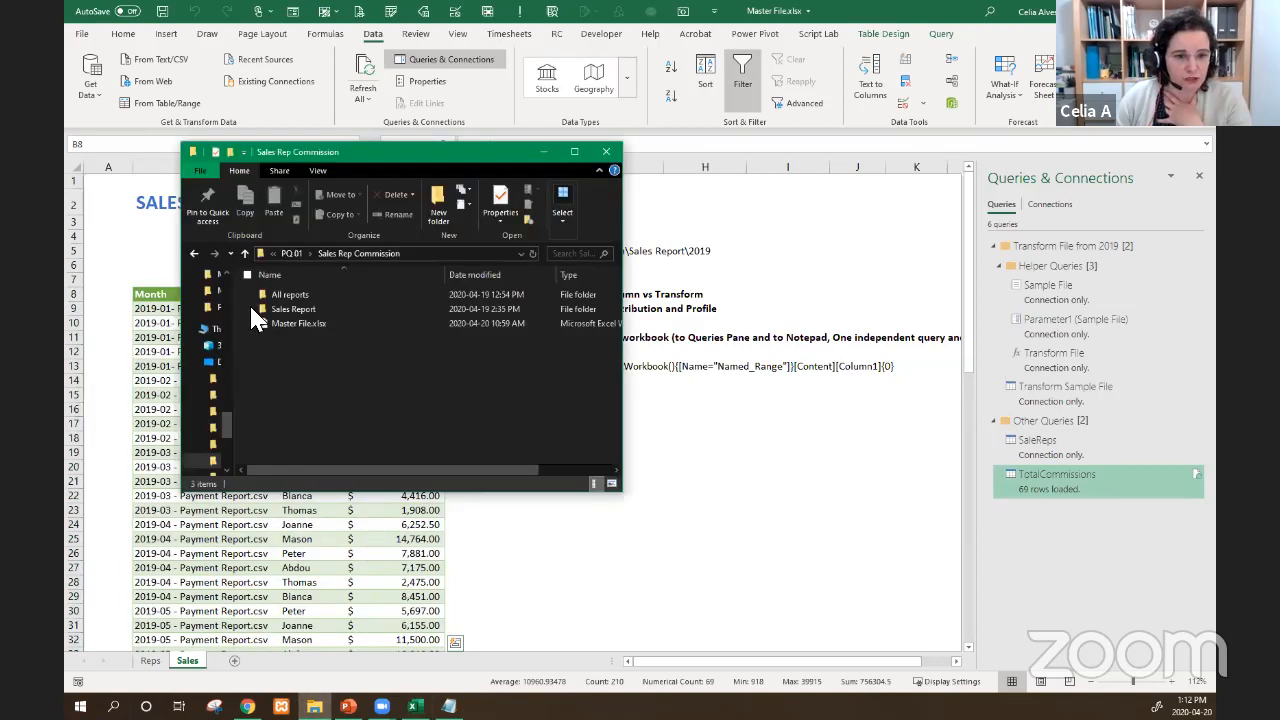
pyautogui.click(290, 310)
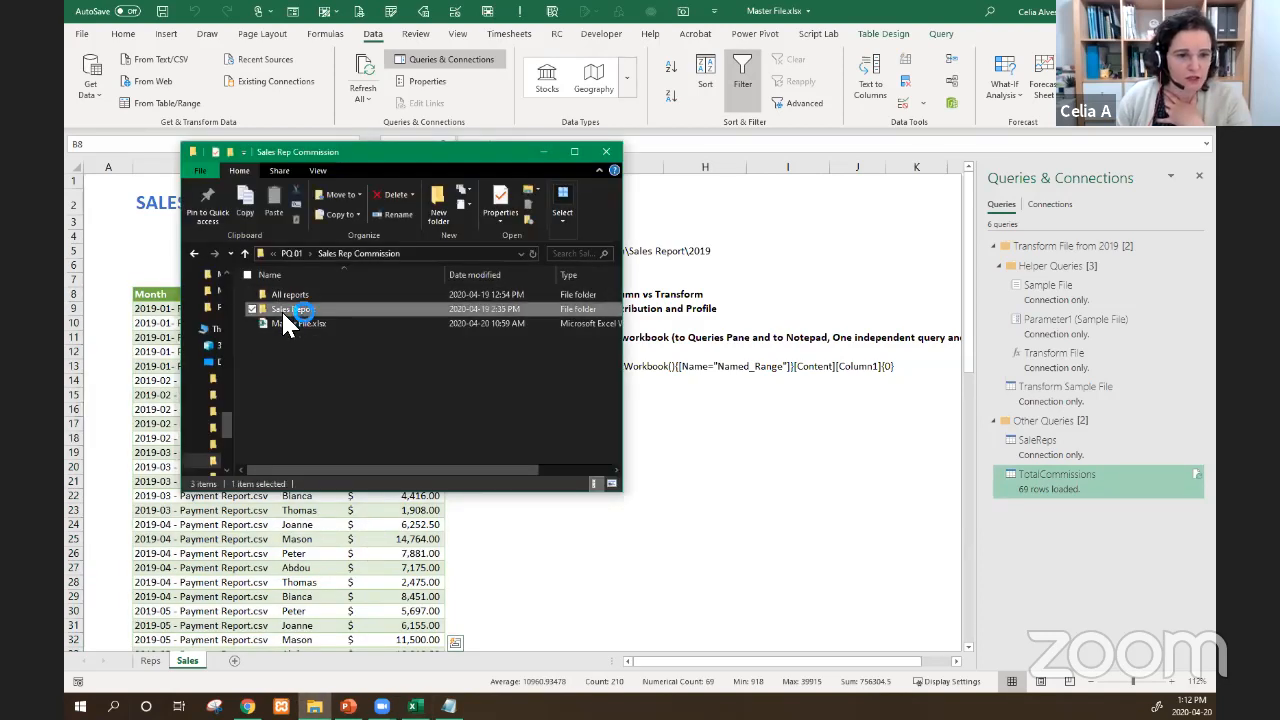
pyautogui.doubleClick(287, 312)
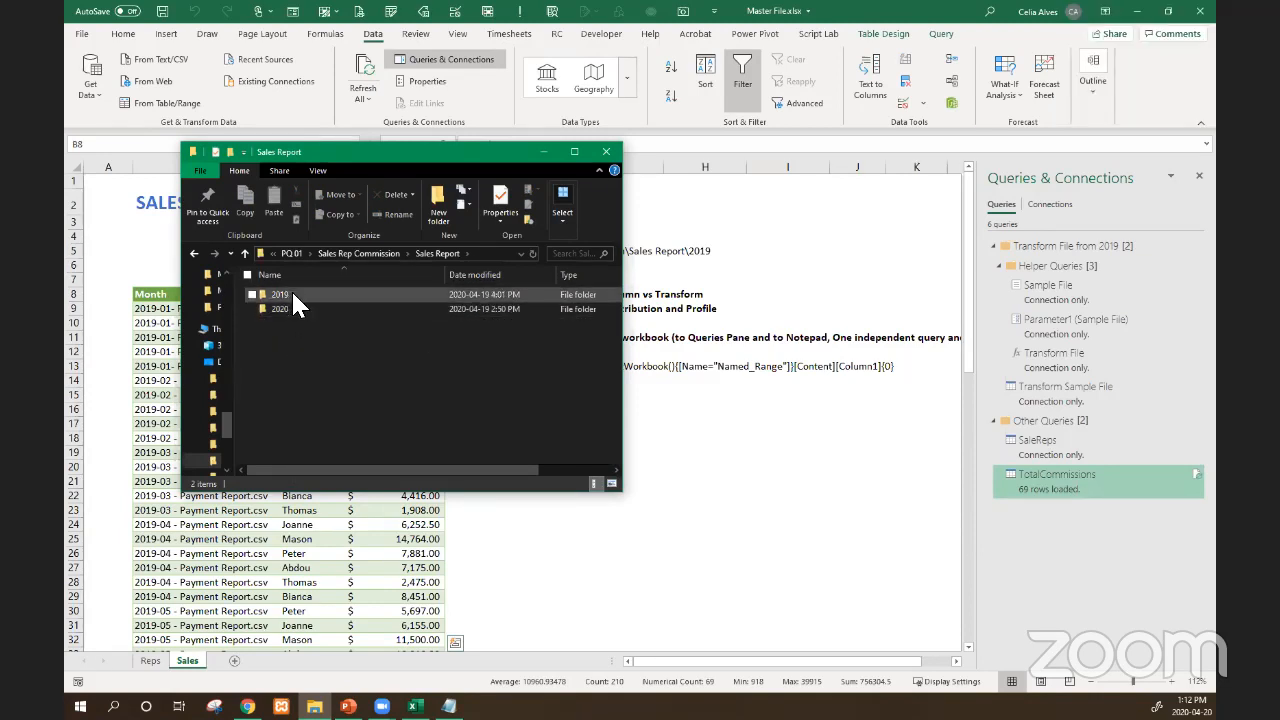
pyautogui.click(293, 296)
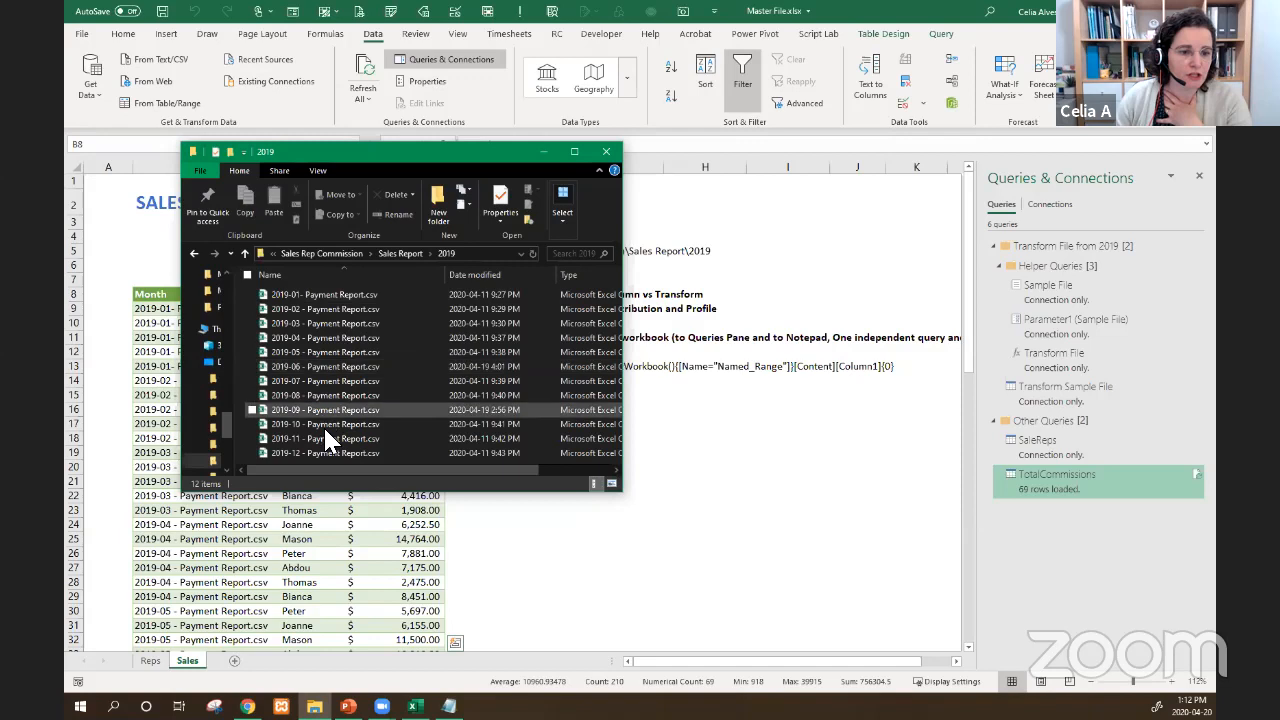
pyautogui.doubleClick(298, 368)
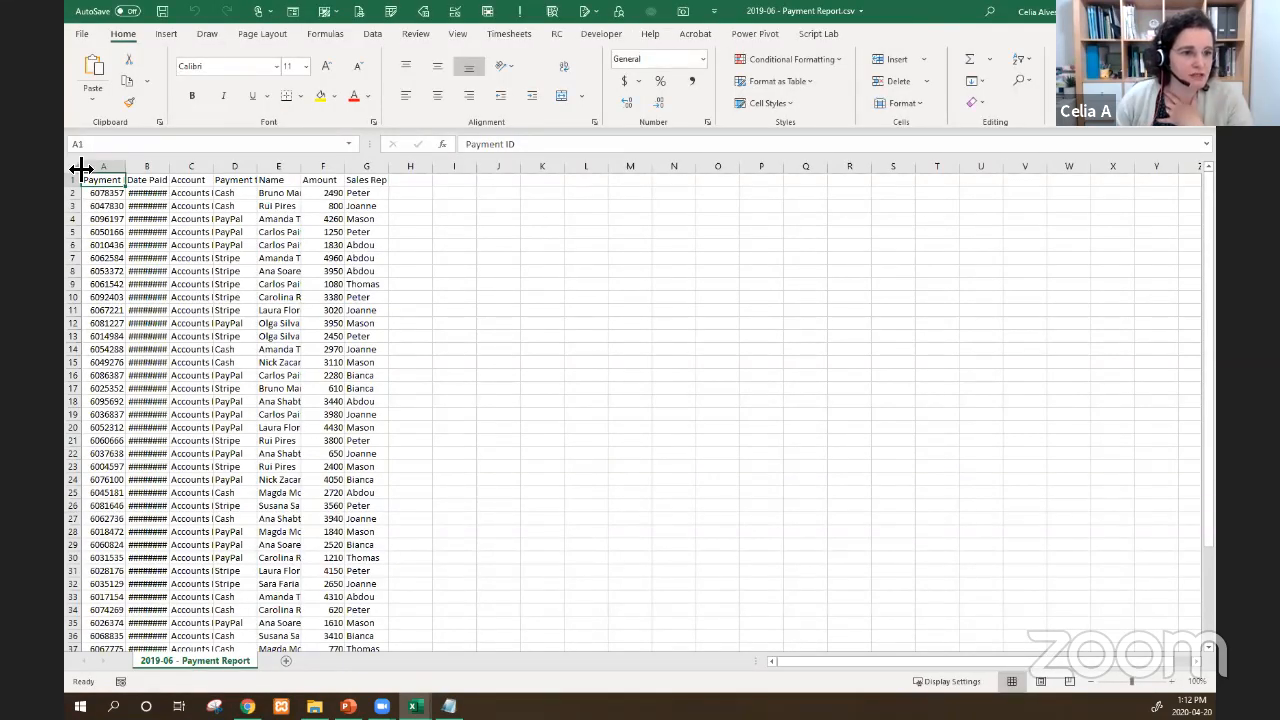
# - Autofit all columns of the payment report to read its data, and close the file without saving
pyautogui.click(77, 167)
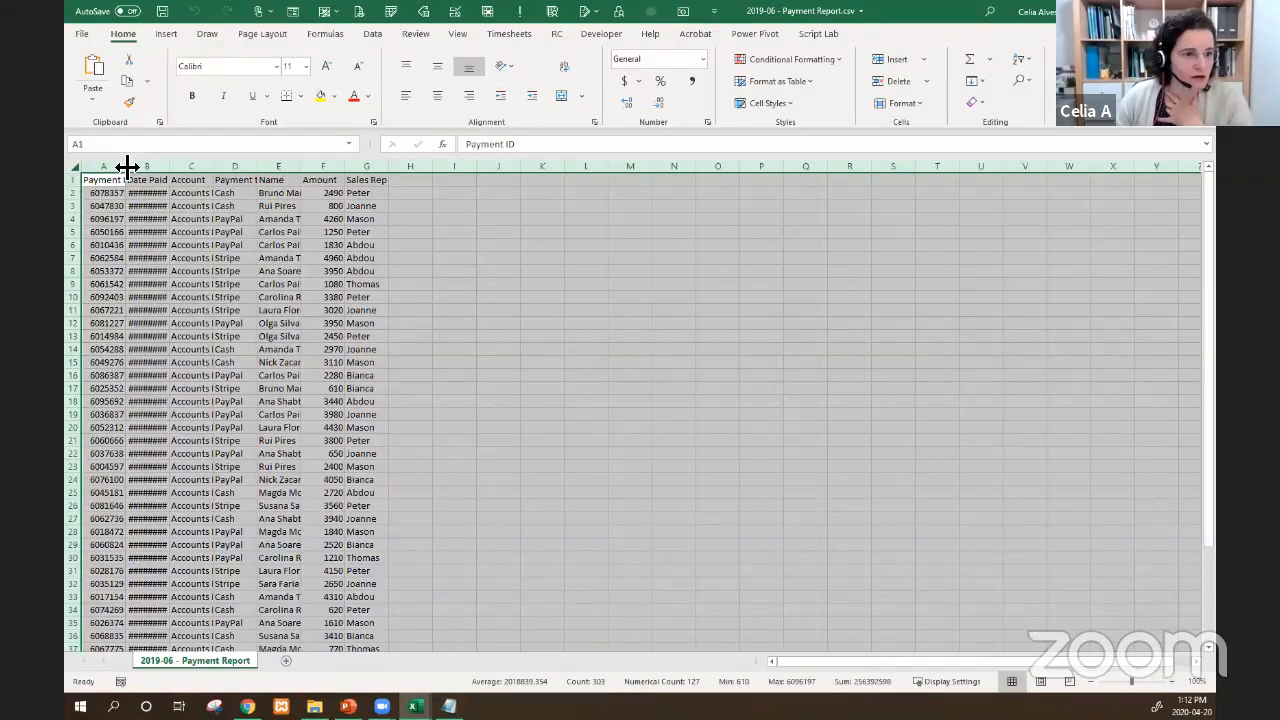
pyautogui.doubleClick(127, 167)
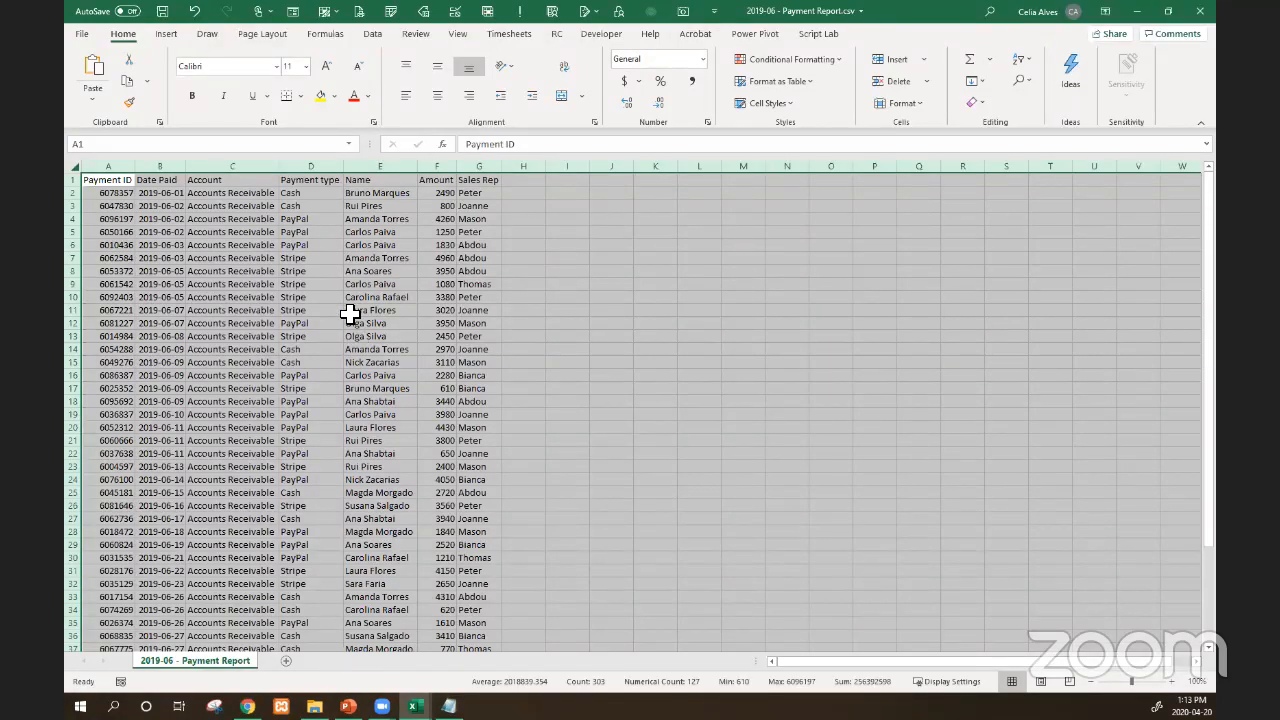
pyautogui.click(470, 276)
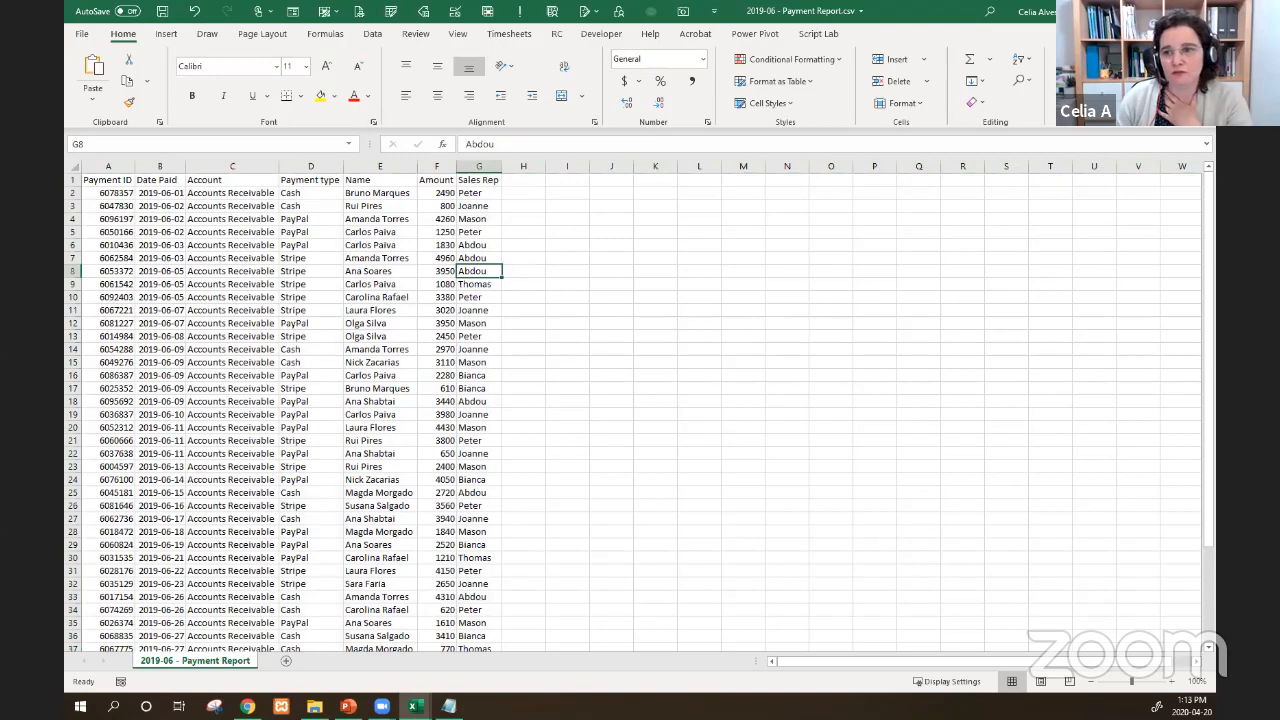
pyautogui.click(1199, 11)
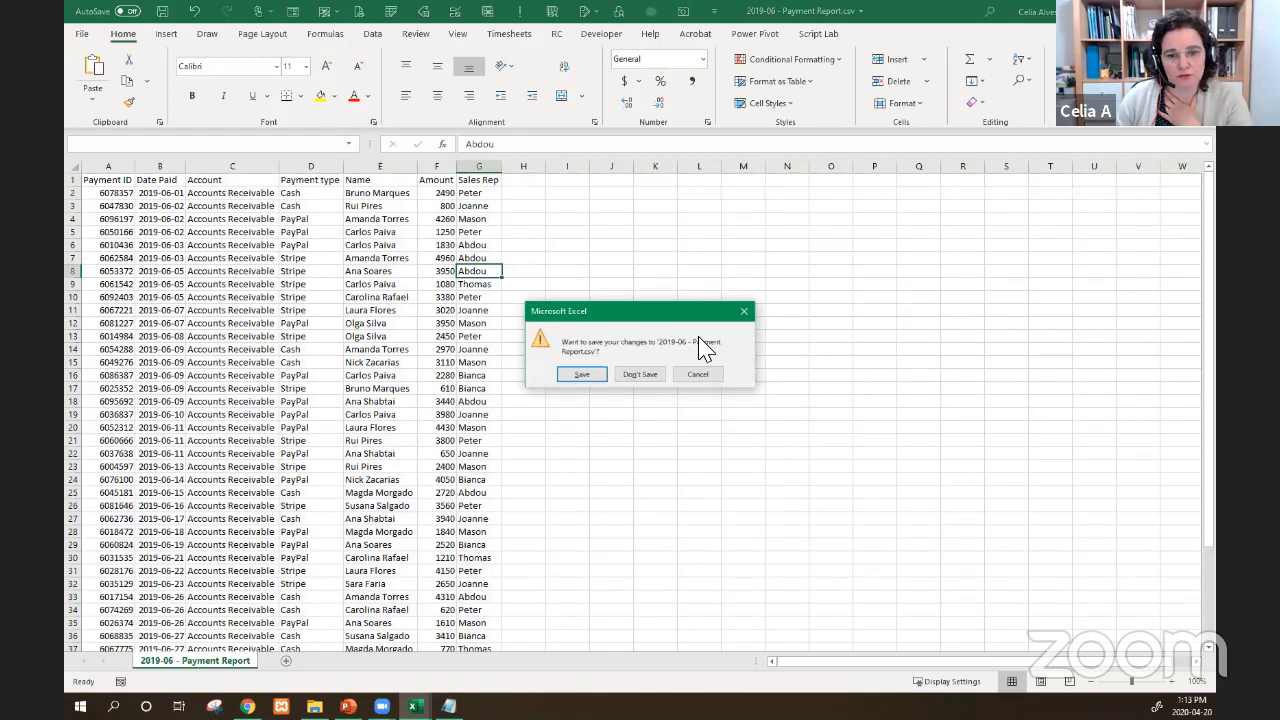
pyautogui.click(646, 378)
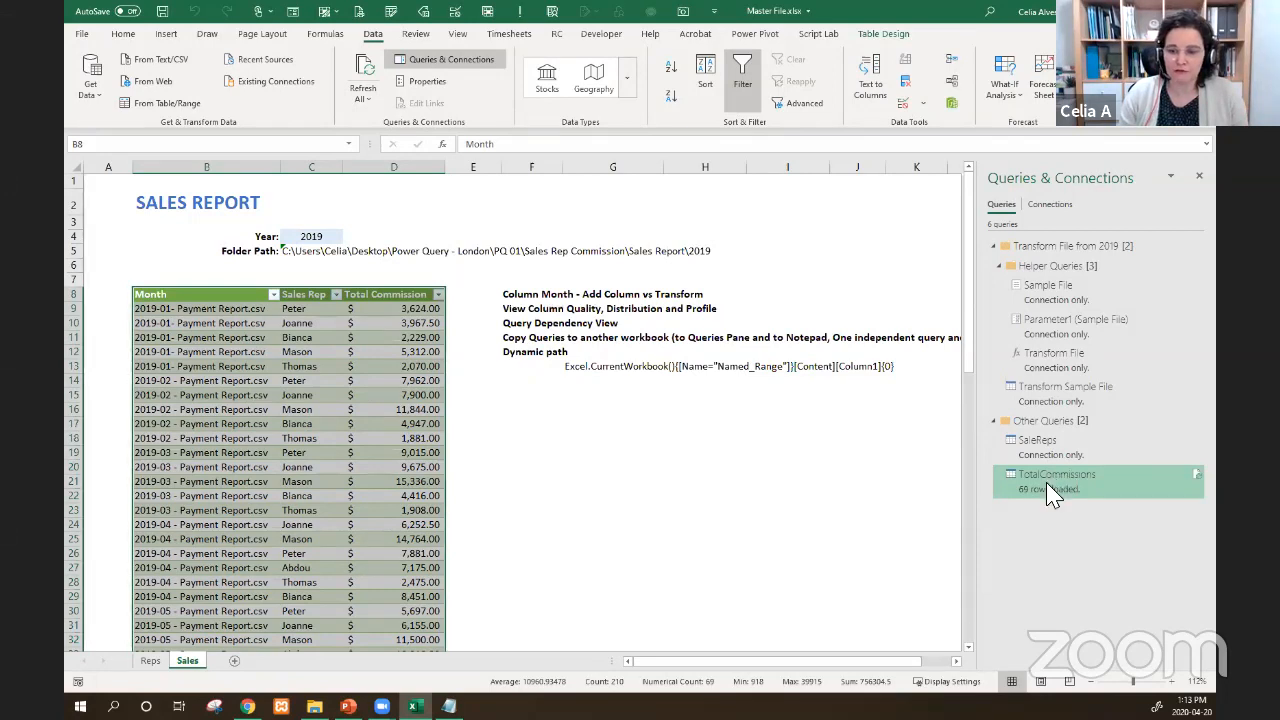
# - Open the TotalCommissions query for editing in the Power Query Editor
pyautogui.moveTo(1053, 496)
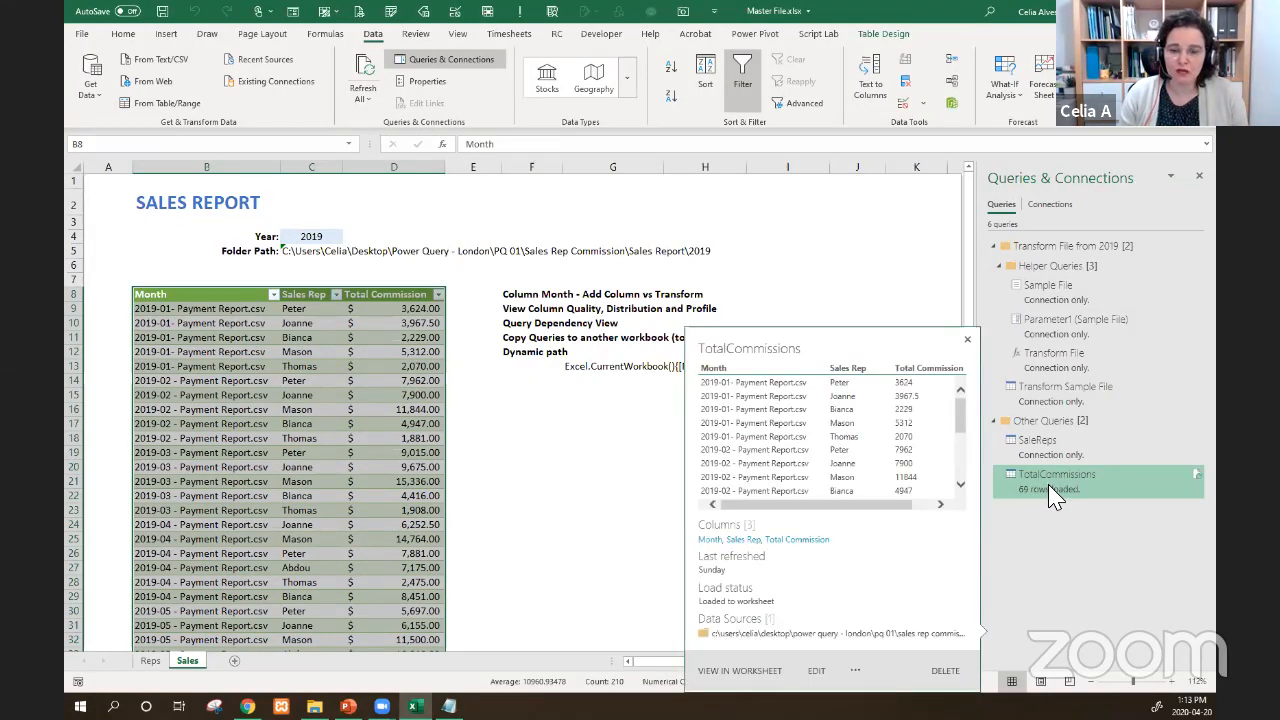
pyautogui.doubleClick(1053, 496)
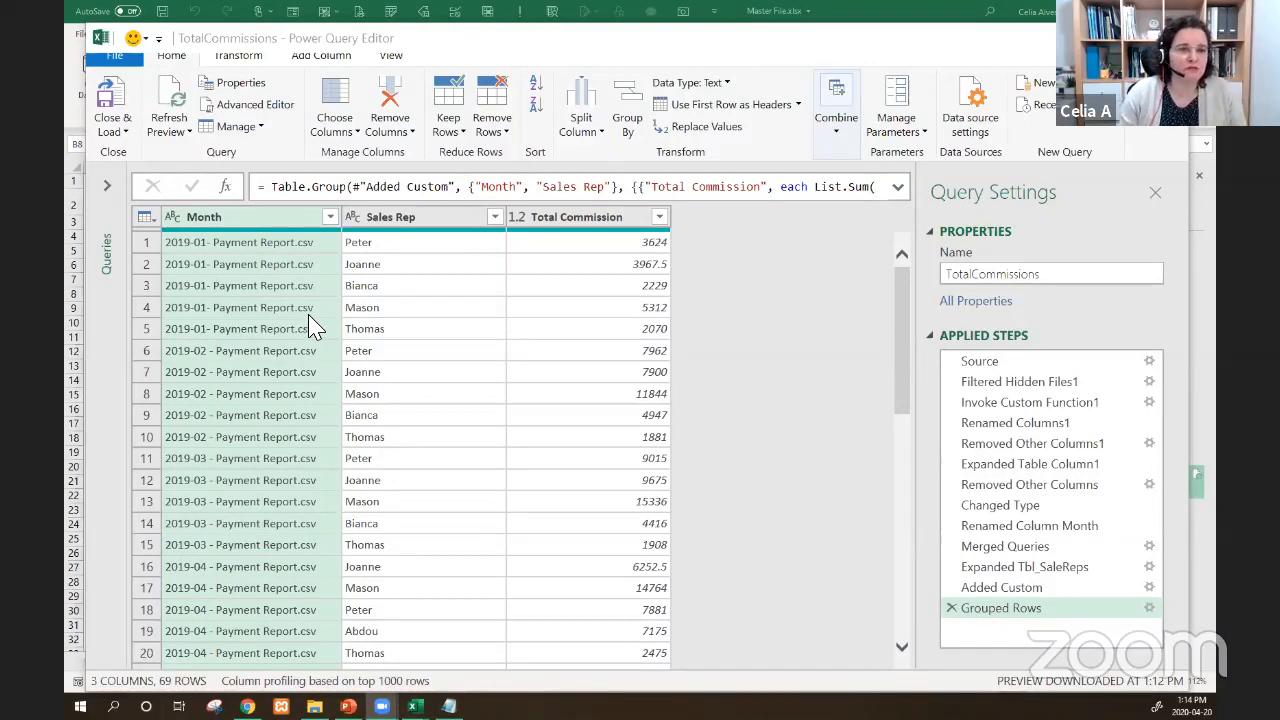
# - Compare the text extraction commands for transforming a column in place with those for adding a column
pyautogui.click(261, 60)
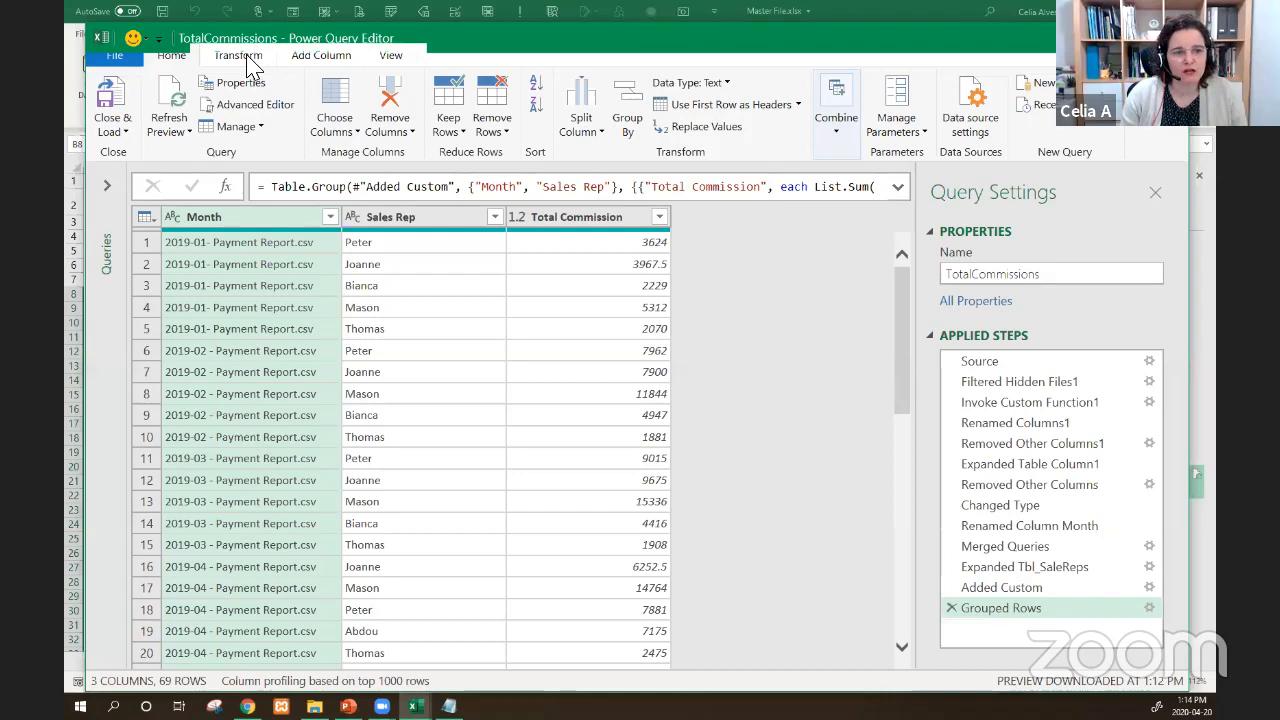
pyautogui.click(245, 57)
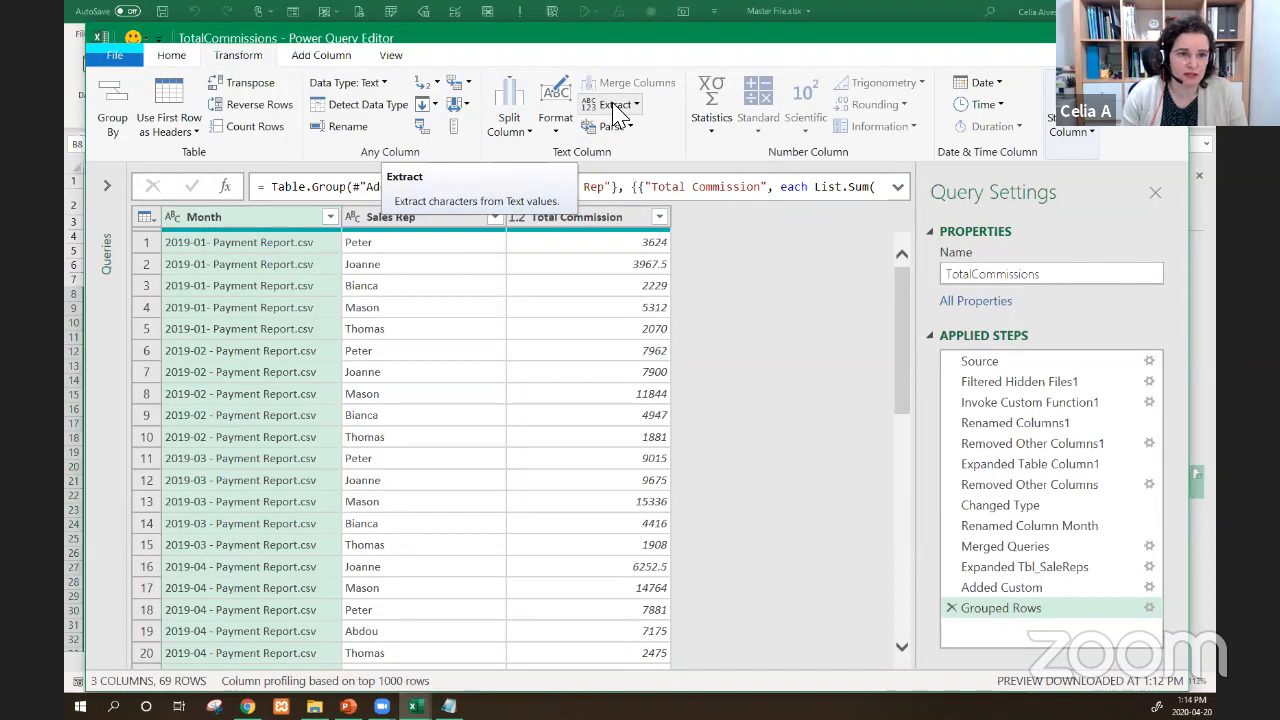
pyautogui.click(338, 56)
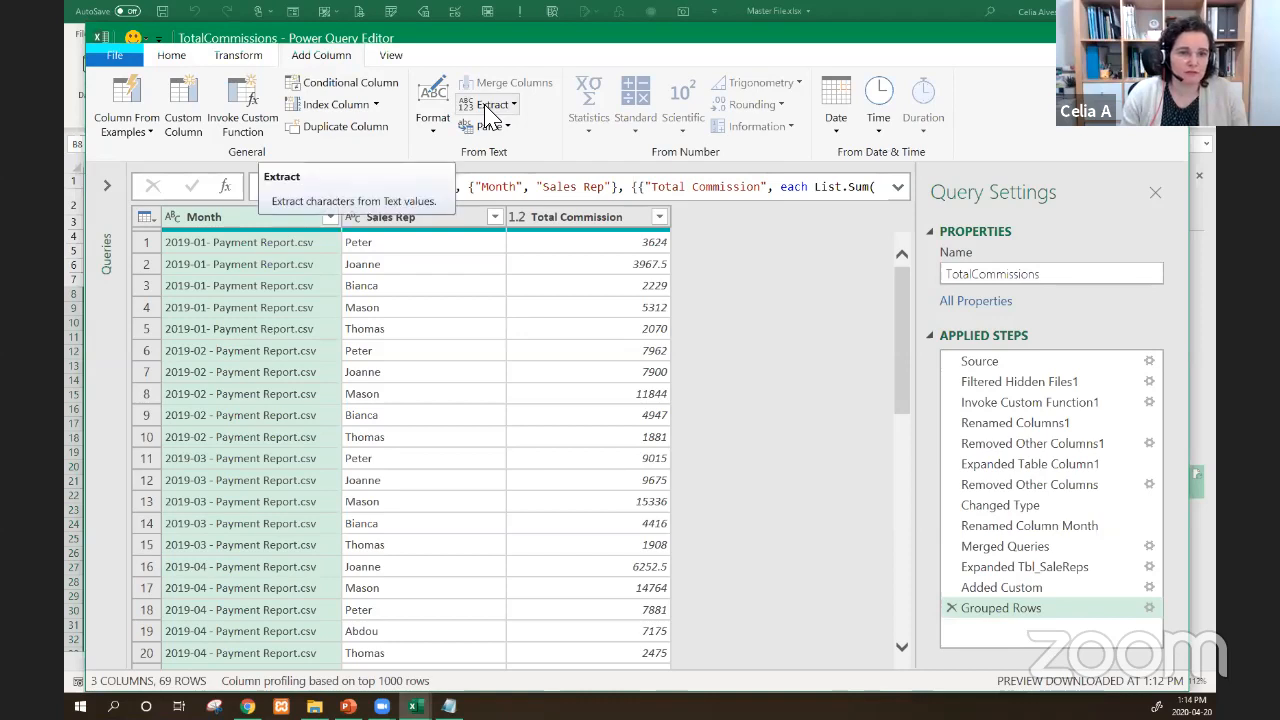
pyautogui.click(252, 58)
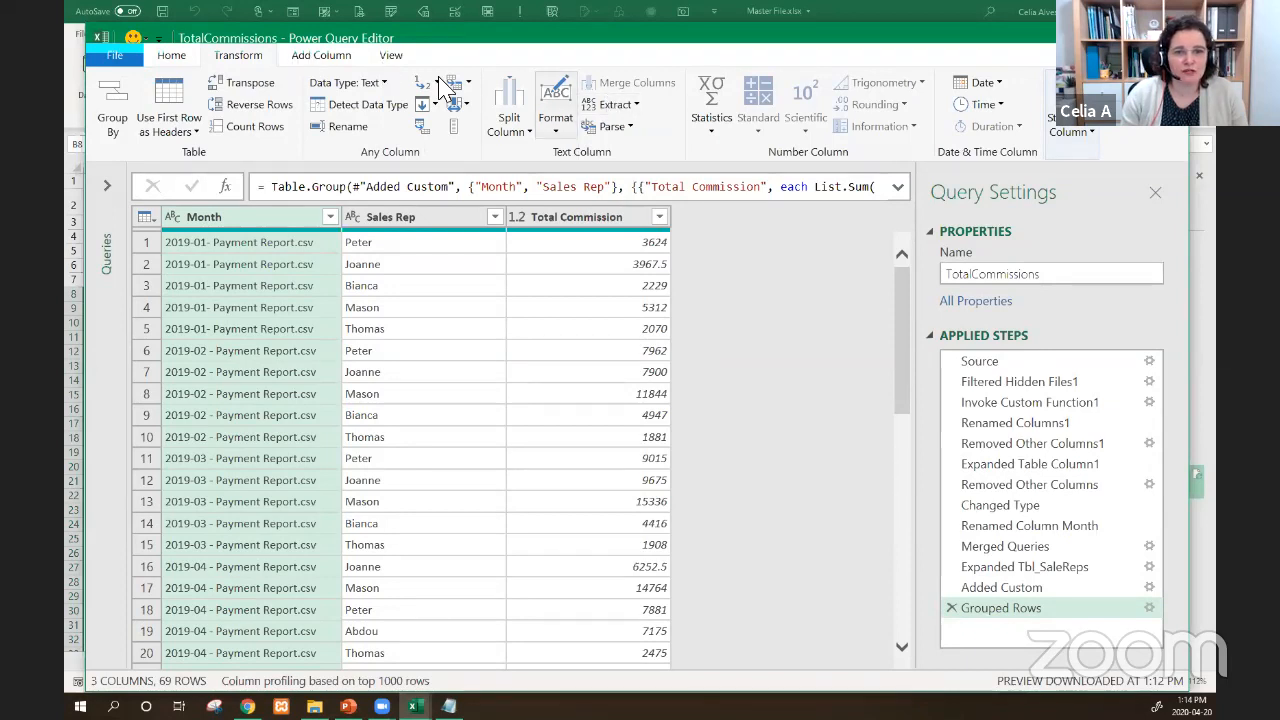
pyautogui.click(325, 58)
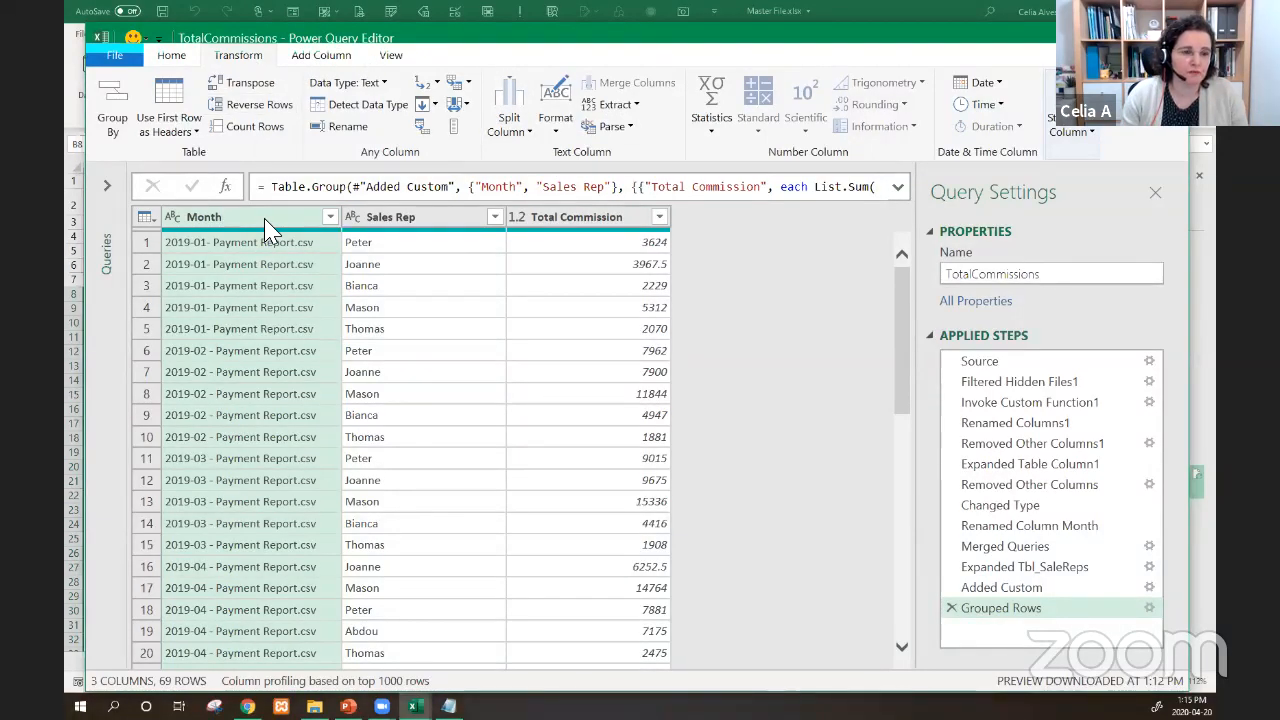
# - Try extracting the first 7 characters of the Month column into a new column, and delete the resulting query step
pyautogui.click(318, 60)
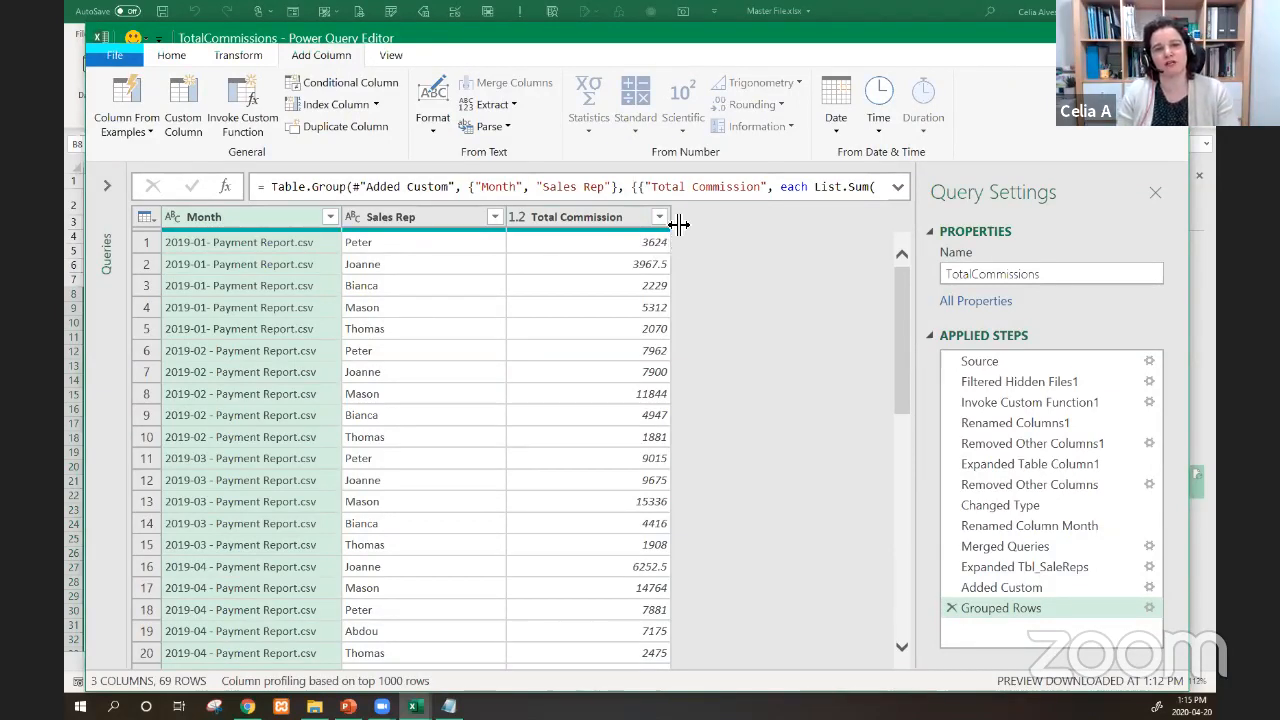
pyautogui.click(503, 108)
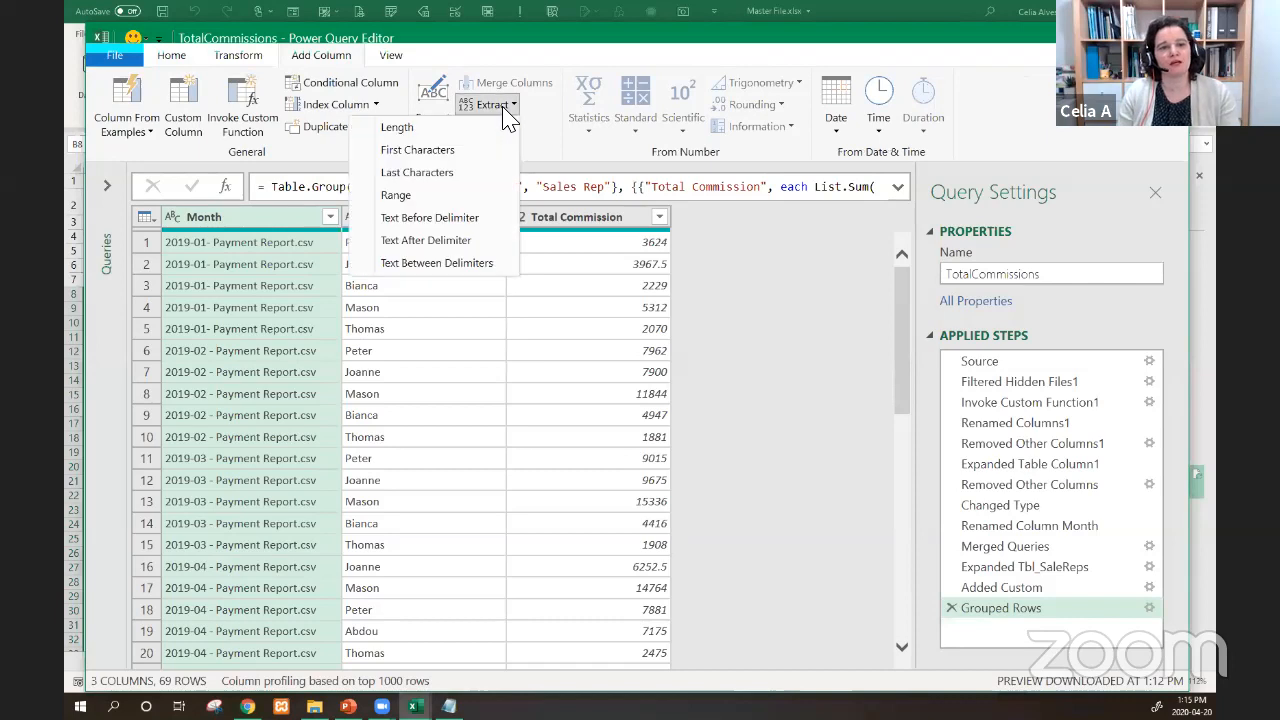
pyautogui.click(467, 156)
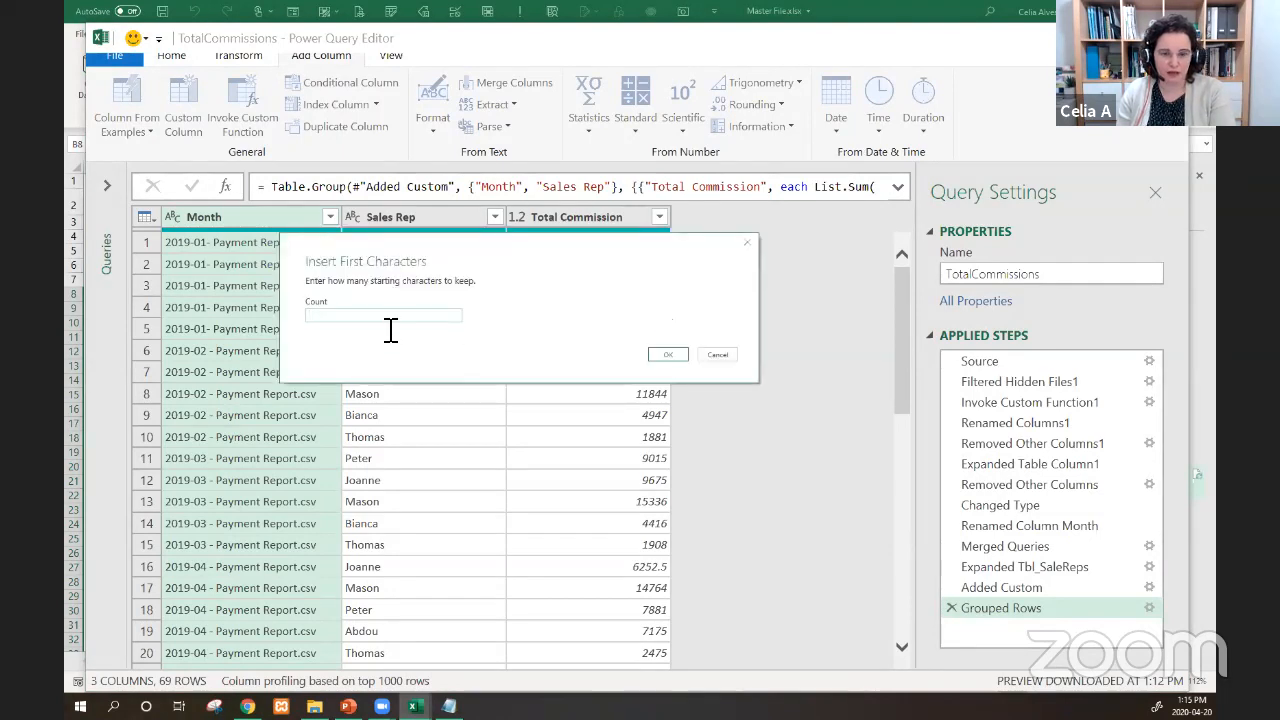
pyautogui.click(667, 354)
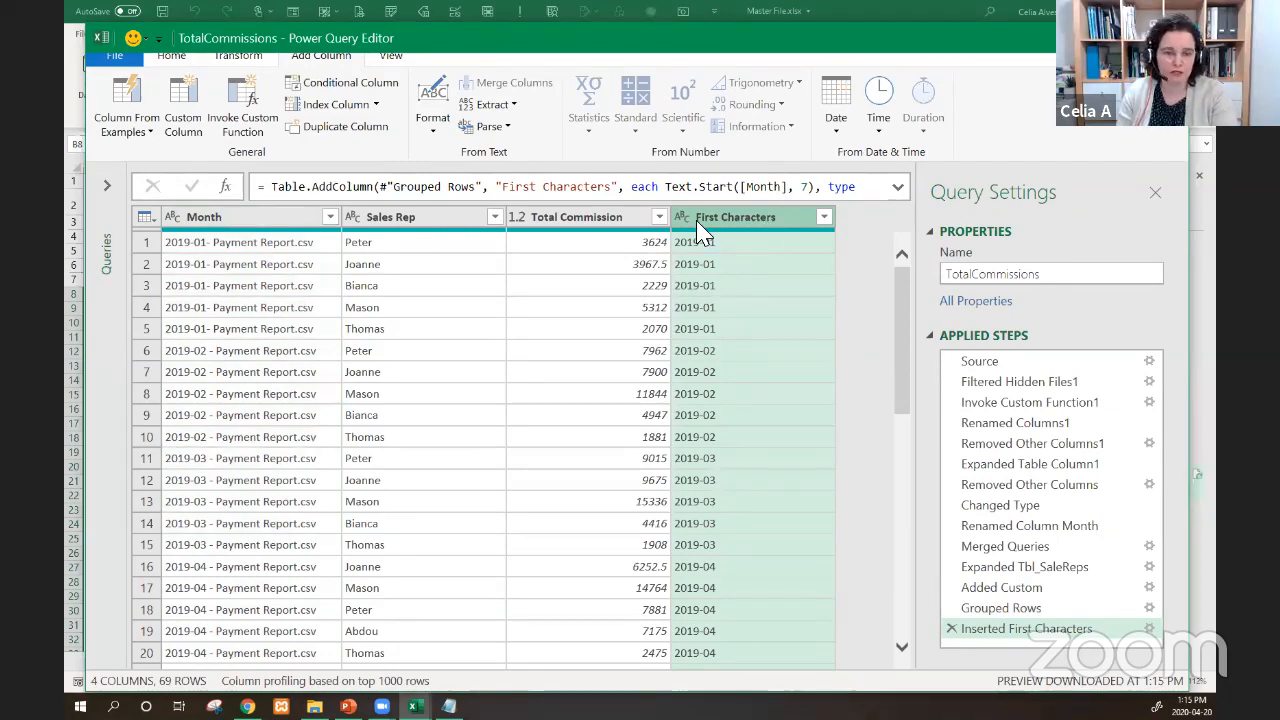
pyautogui.click(951, 629)
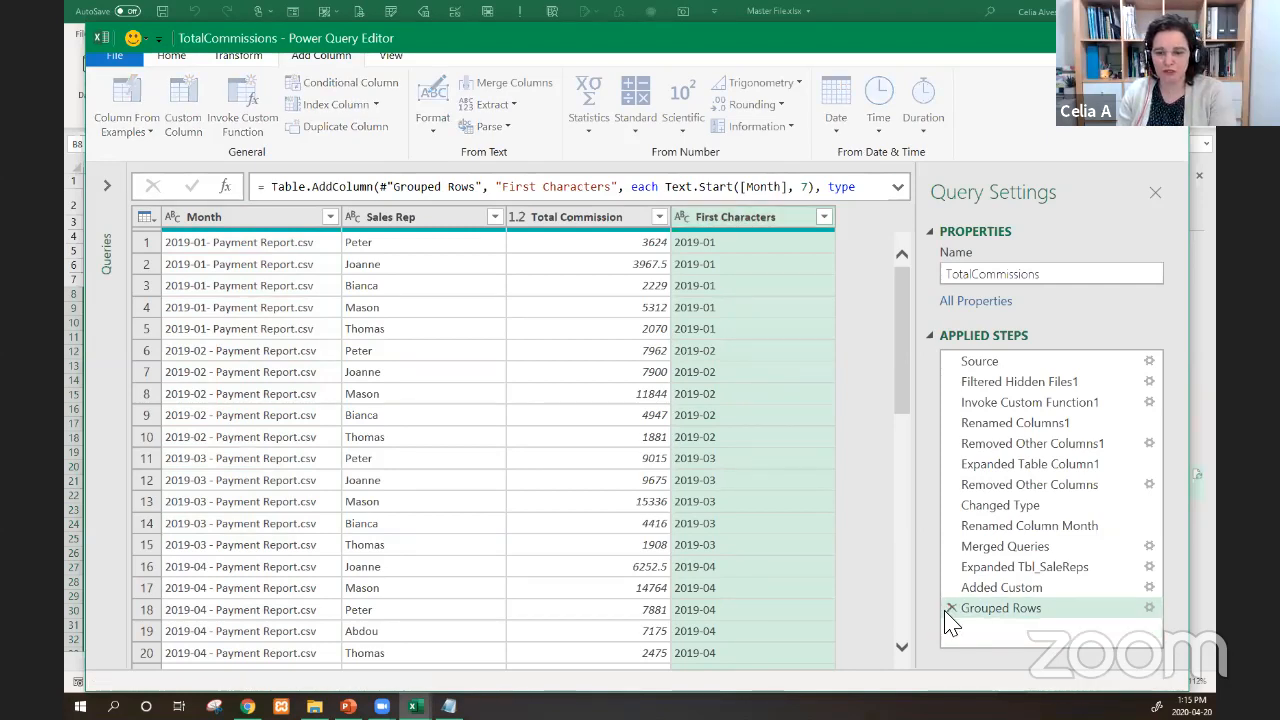
pyautogui.click(240, 57)
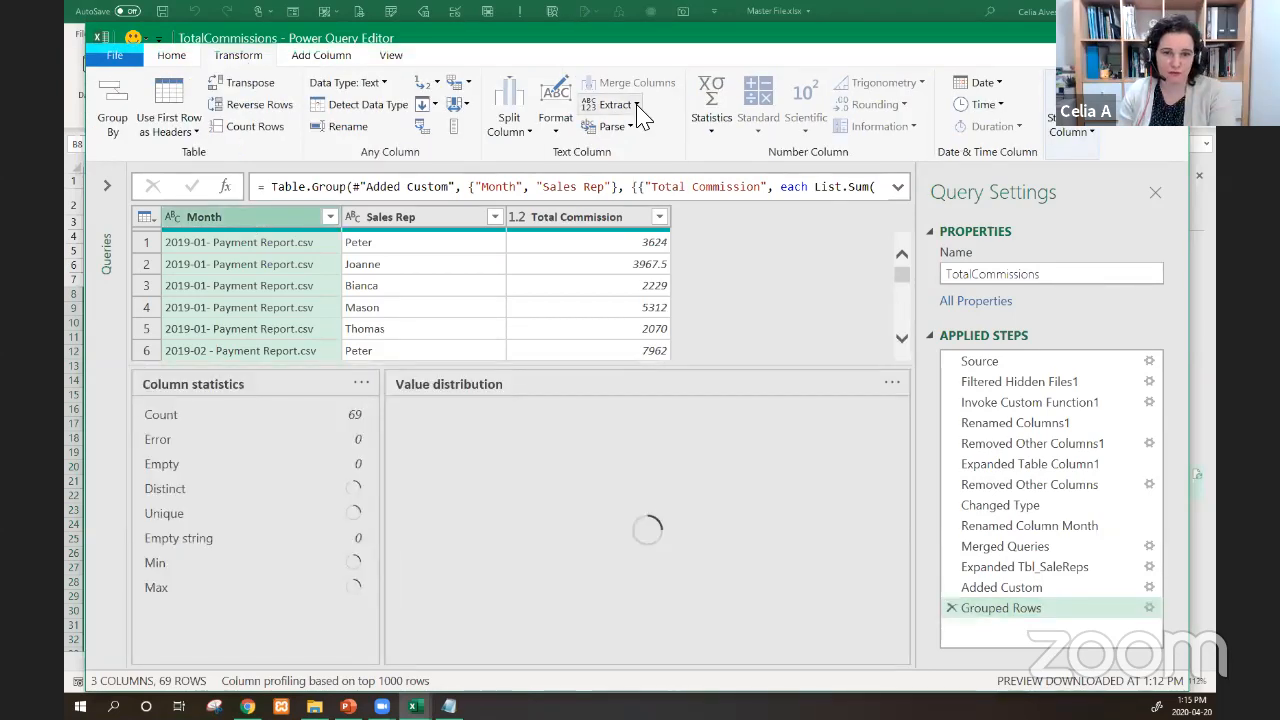
pyautogui.click(637, 108)
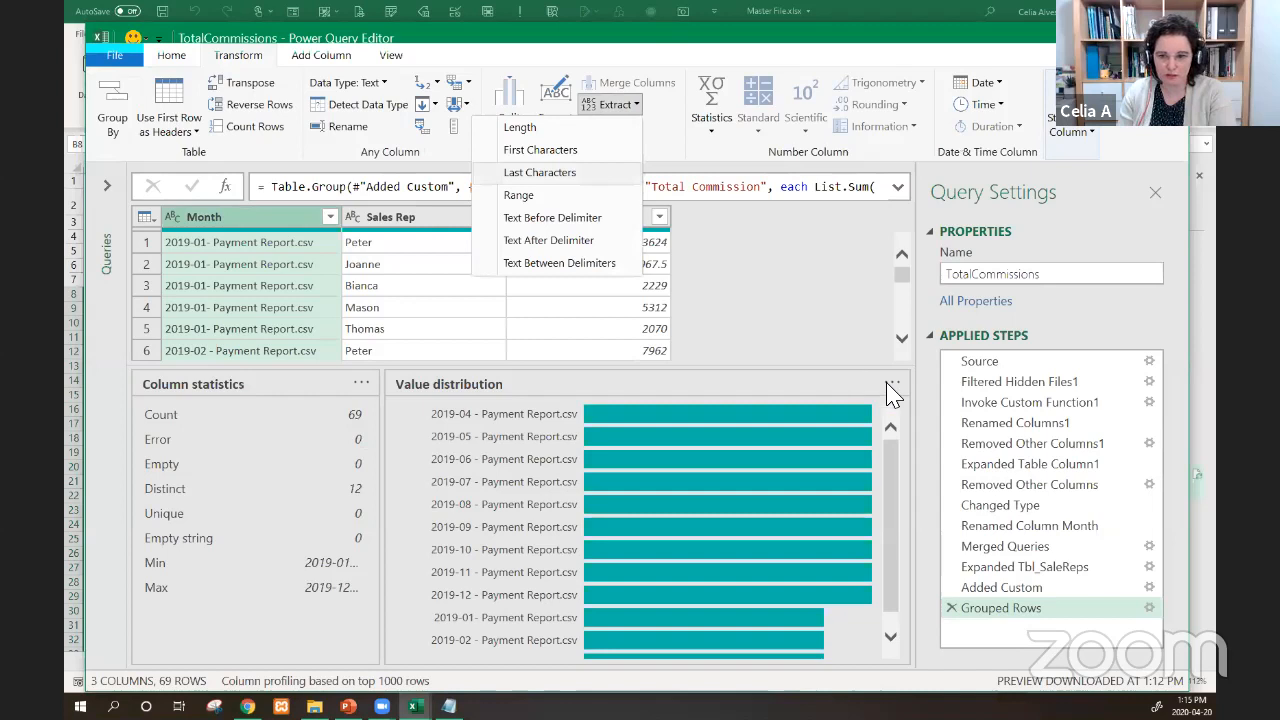
pyautogui.click(648, 143)
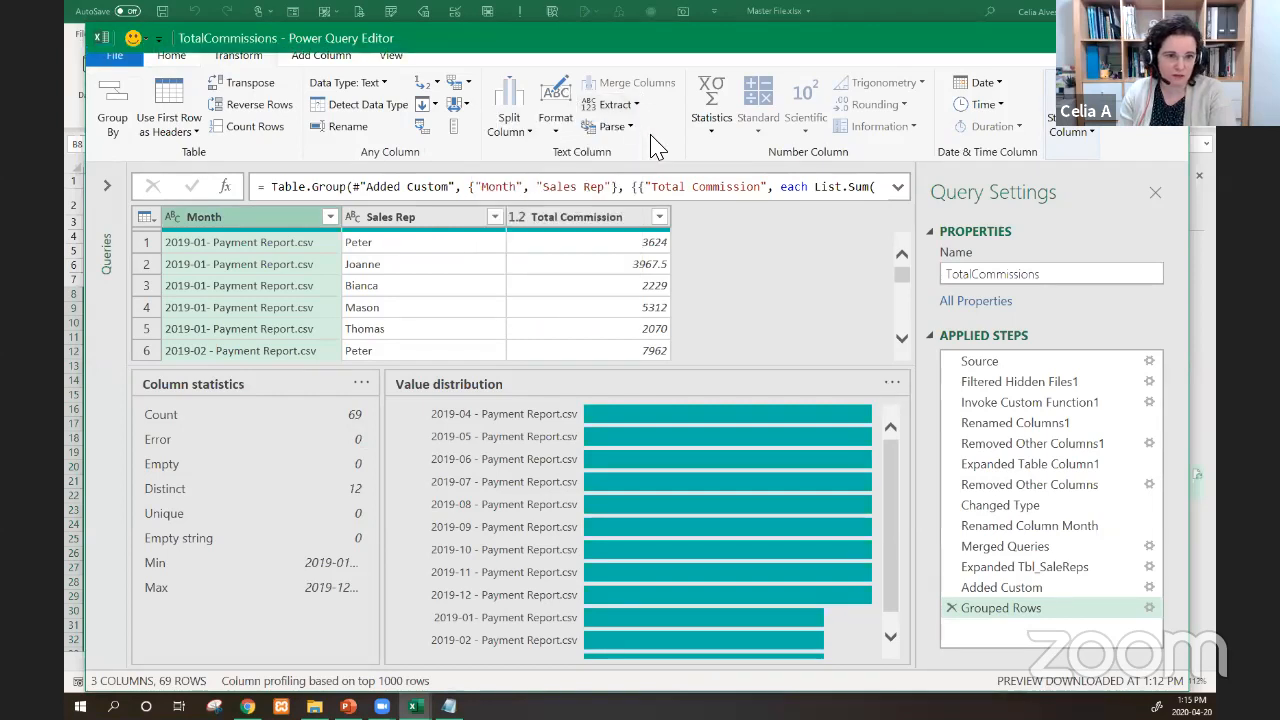
# - Turn off the column profile in the data preview
pyautogui.click(891, 384)
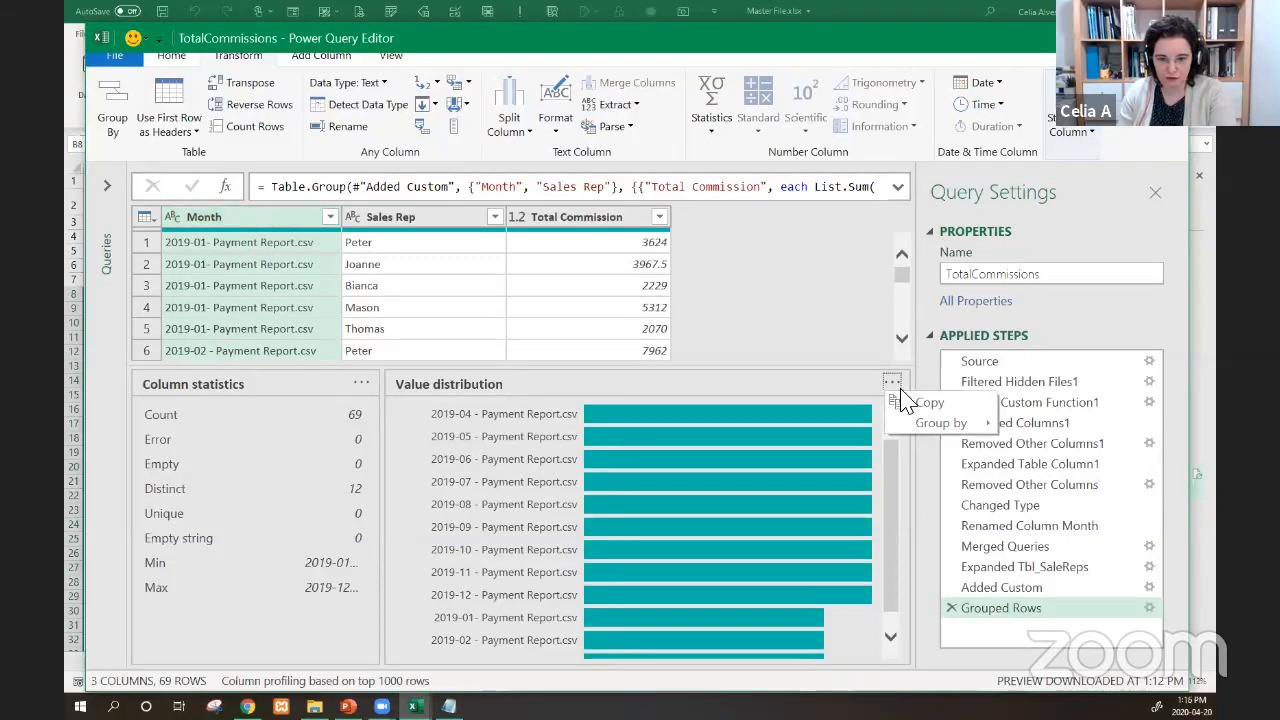
pyautogui.click(757, 333)
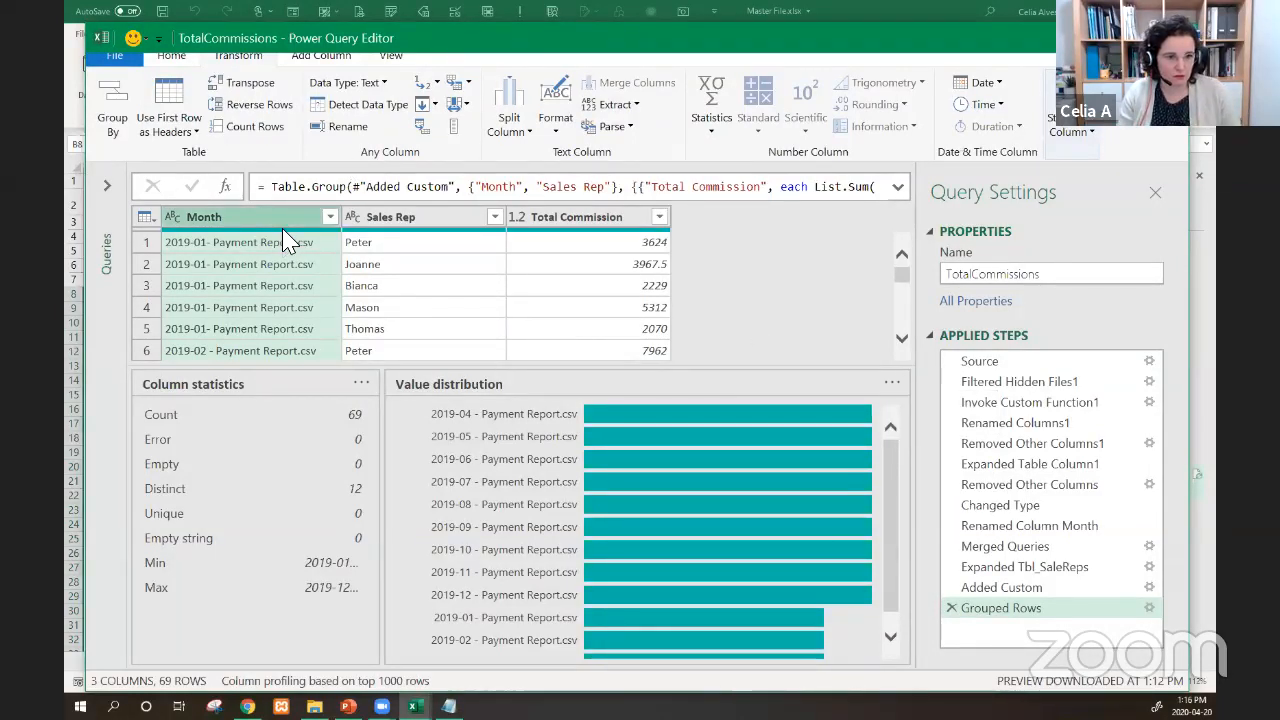
pyautogui.click(388, 56)
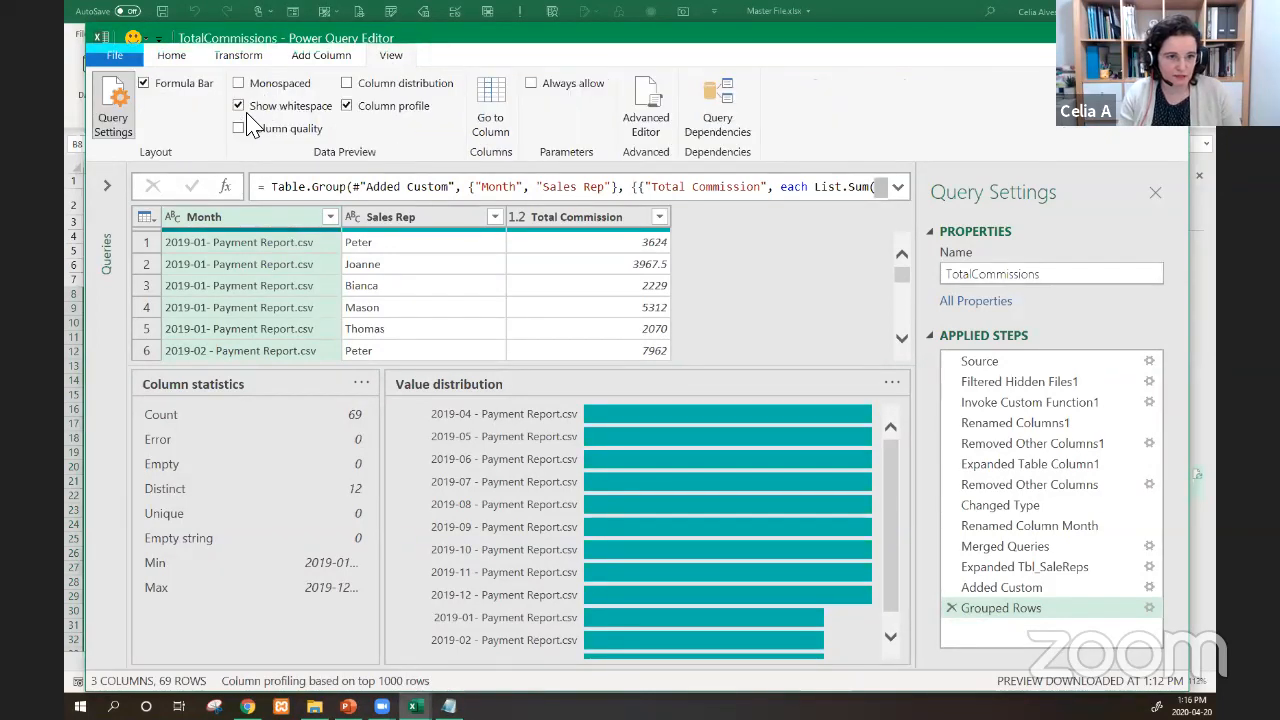
pyautogui.click(348, 108)
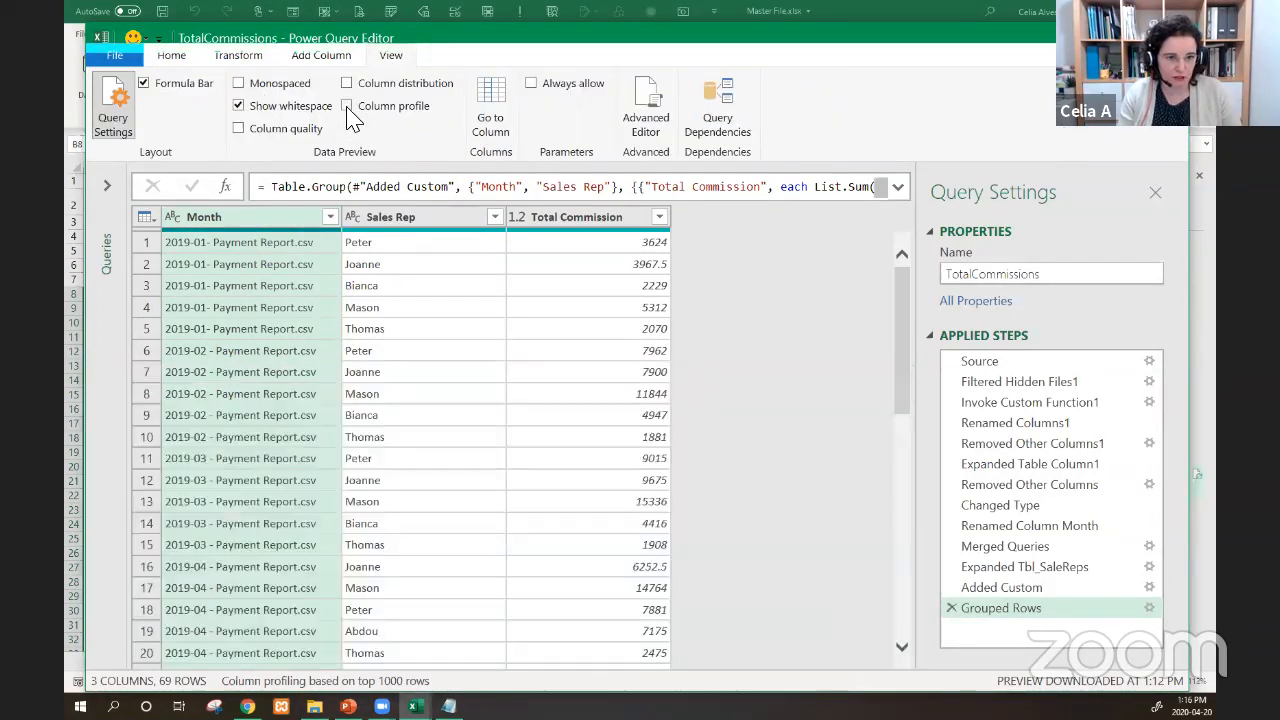
# - Transform the Month column in place by extracting only its first 7 characters
pyautogui.click(318, 56)
pyautogui.click(242, 56)
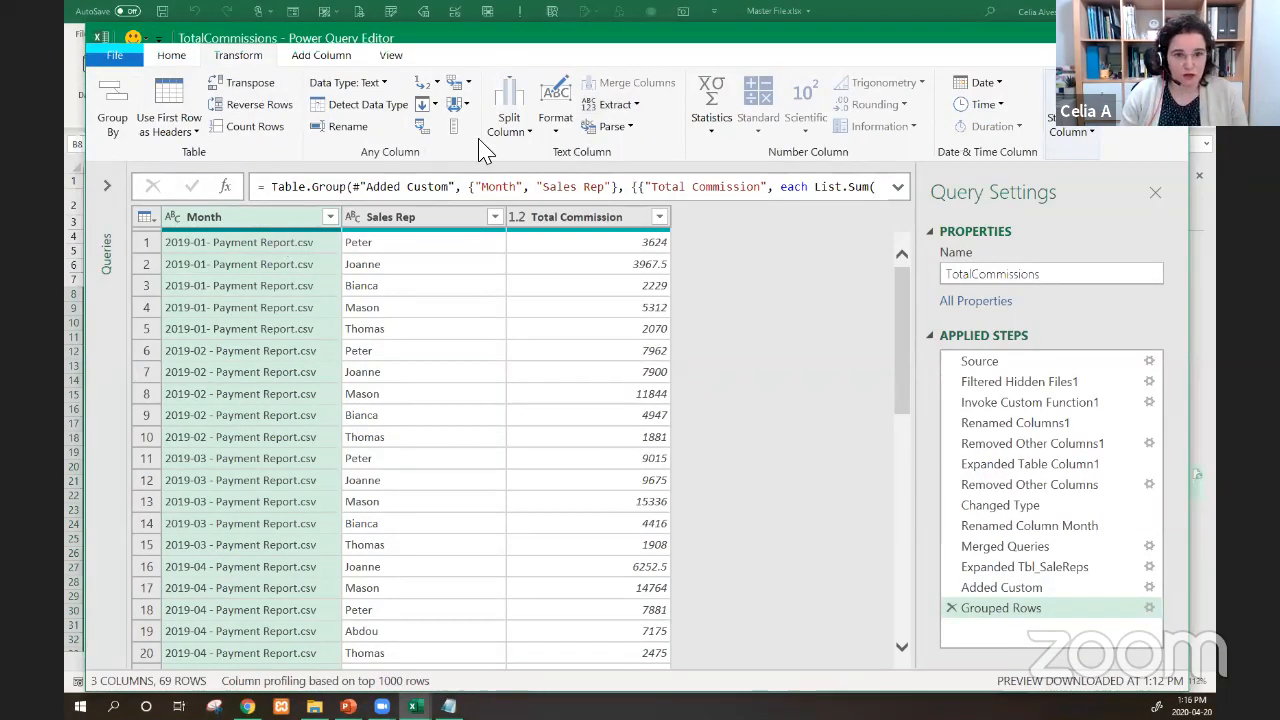
pyautogui.click(612, 105)
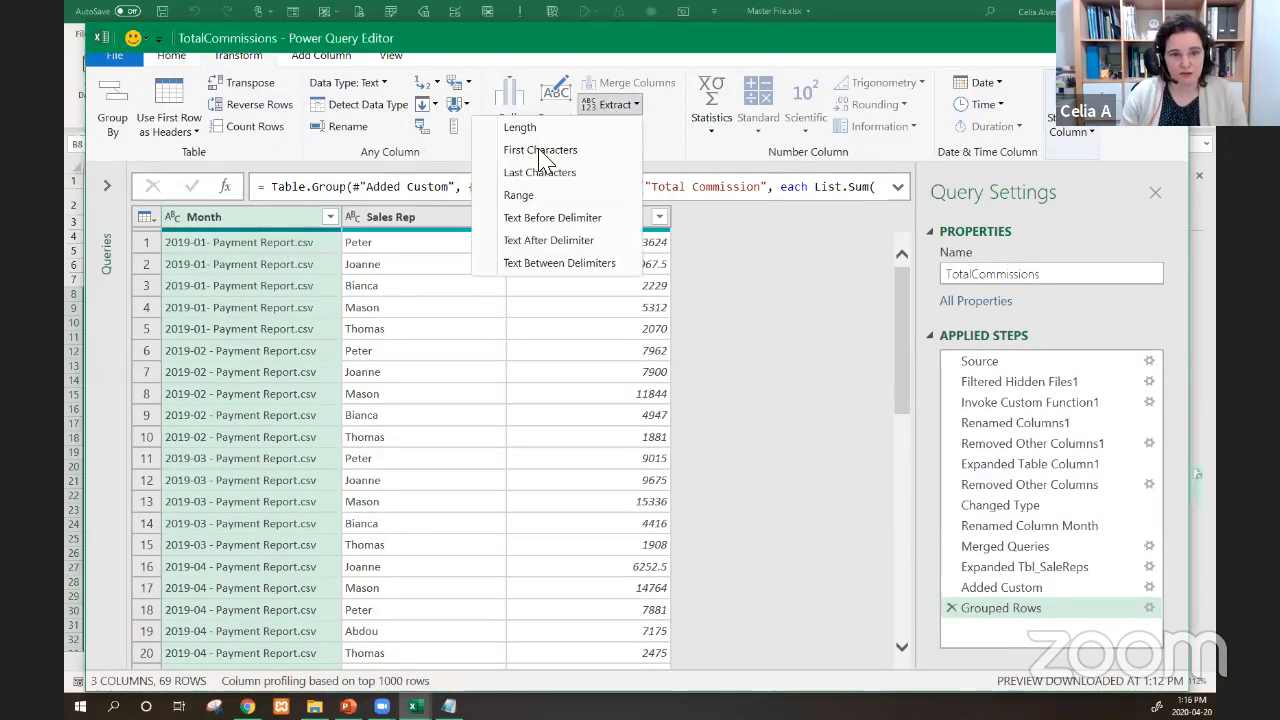
pyautogui.click(575, 350)
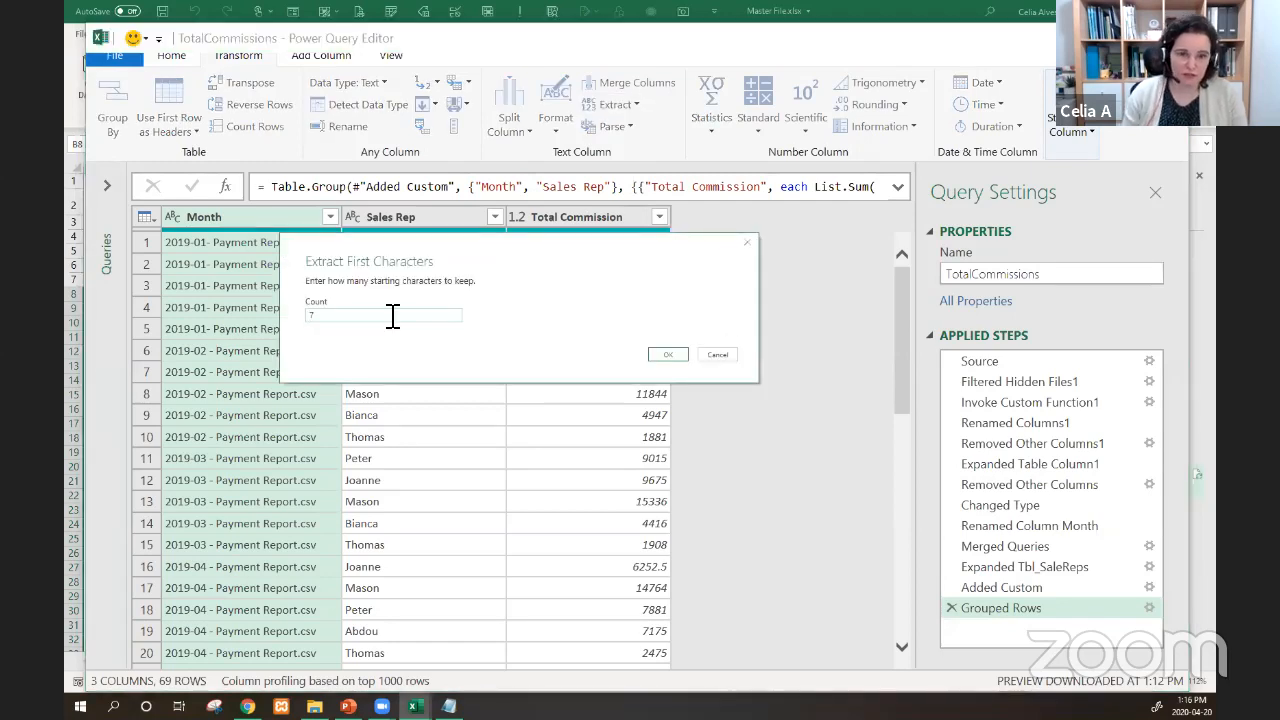
pyautogui.write('7')
pyautogui.click(668, 355)
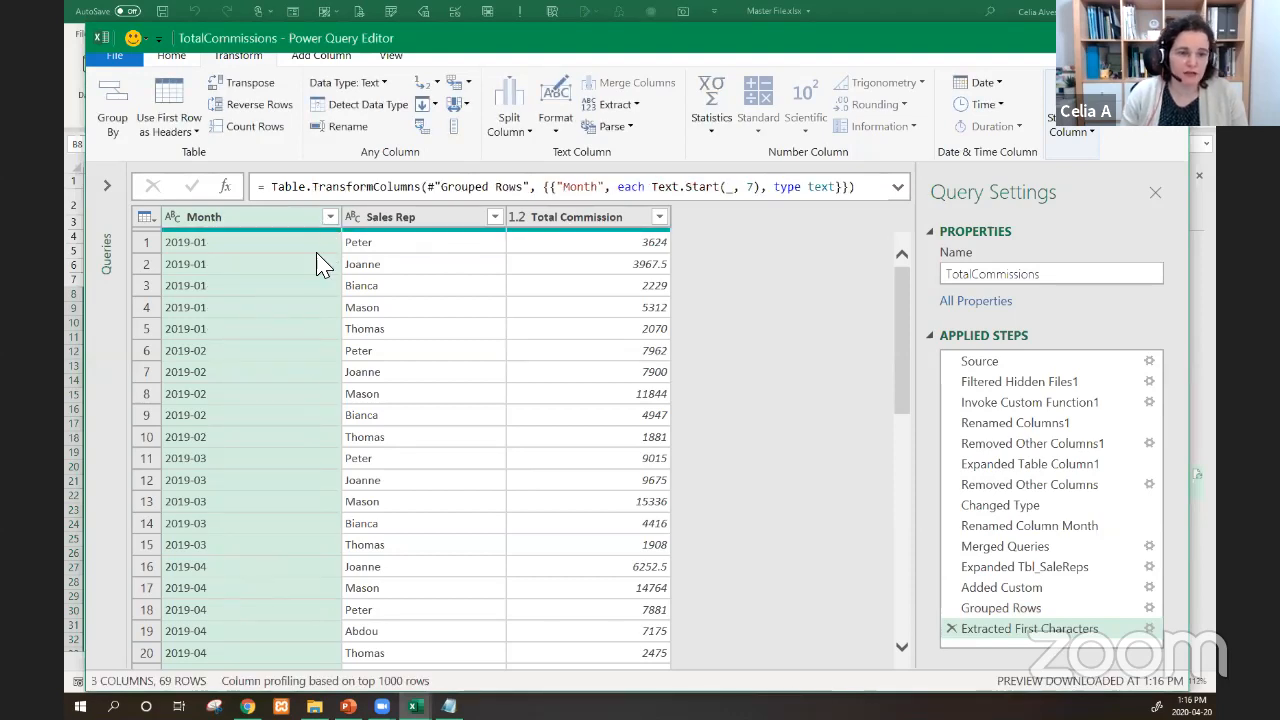
# - Close the query editor and load the updated TotalCommissions query to the worksheet
pyautogui.click(170, 60)
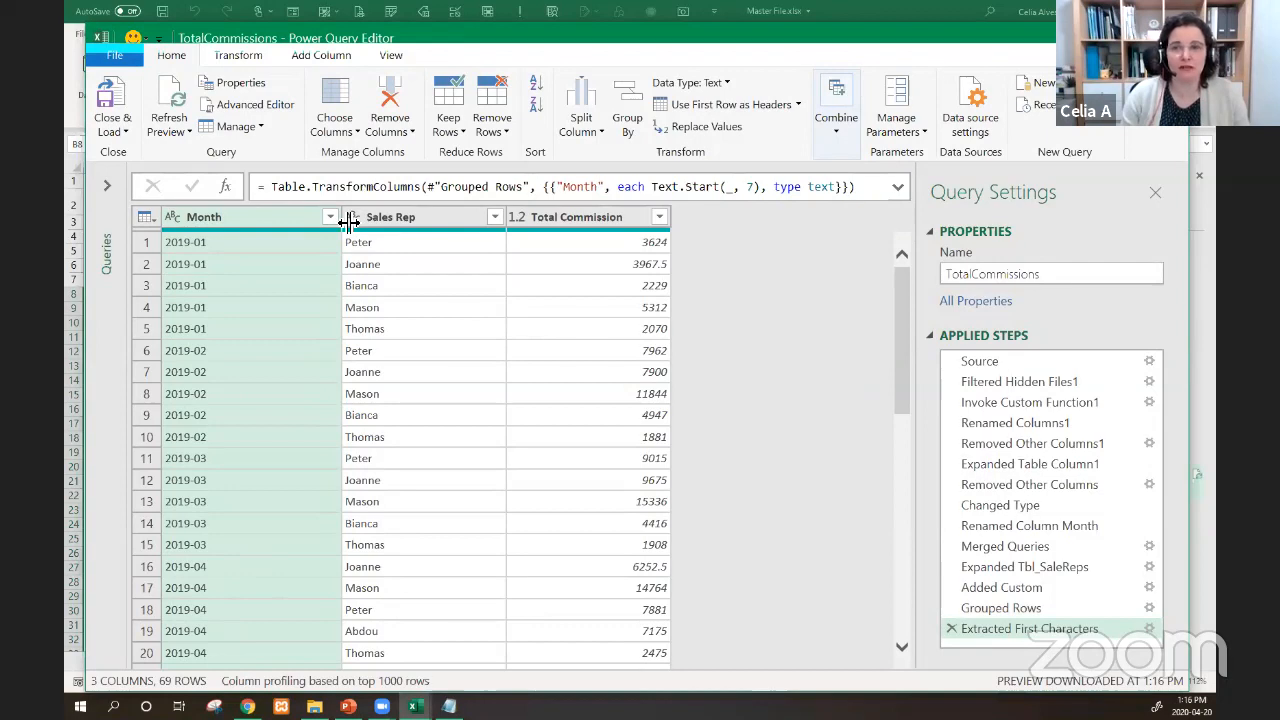
pyautogui.click(176, 97)
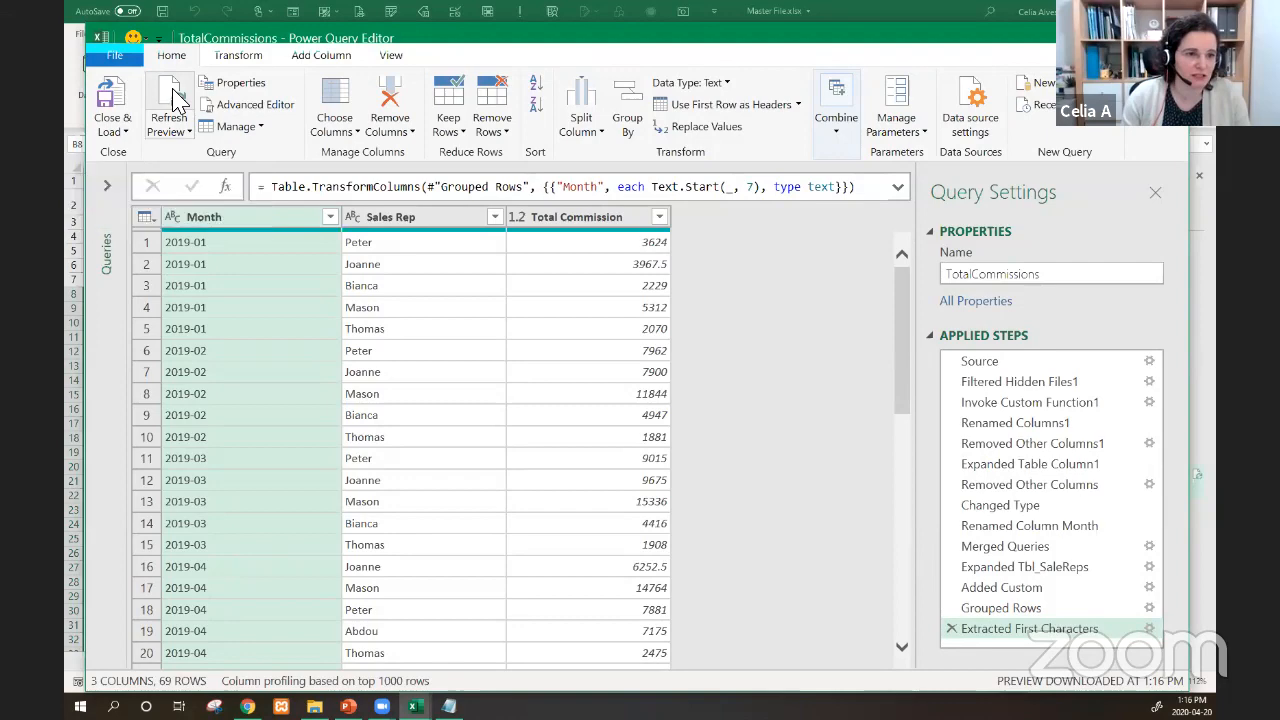
pyautogui.click(112, 100)
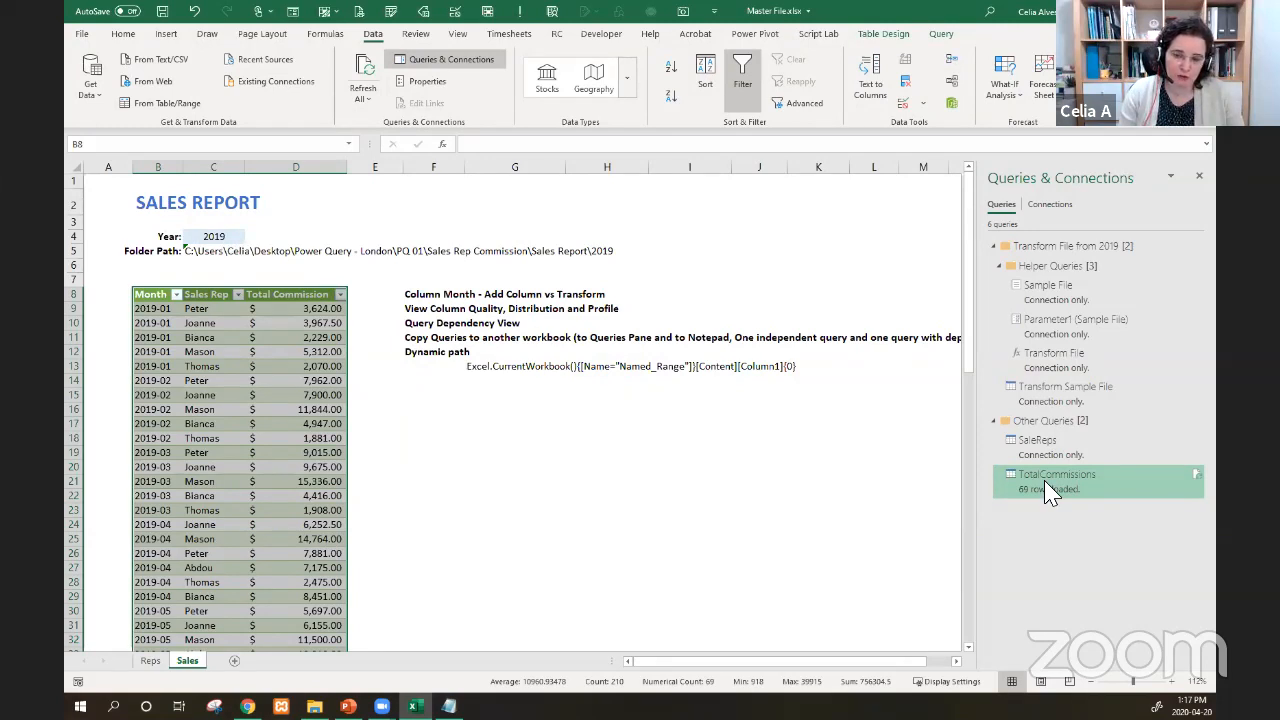
pyautogui.moveTo(1048, 490)
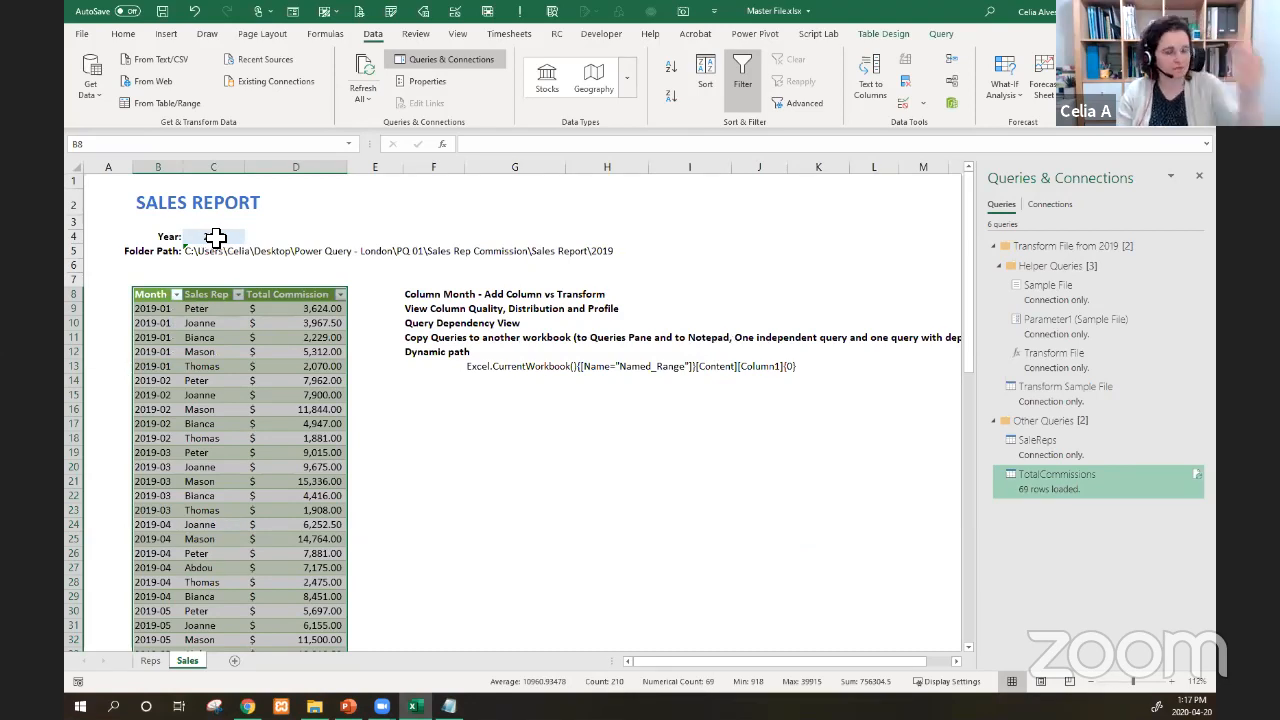
# - Reopen the TotalCommissions query for editing and view the quality summary of its Month column
pyautogui.click(424, 312)
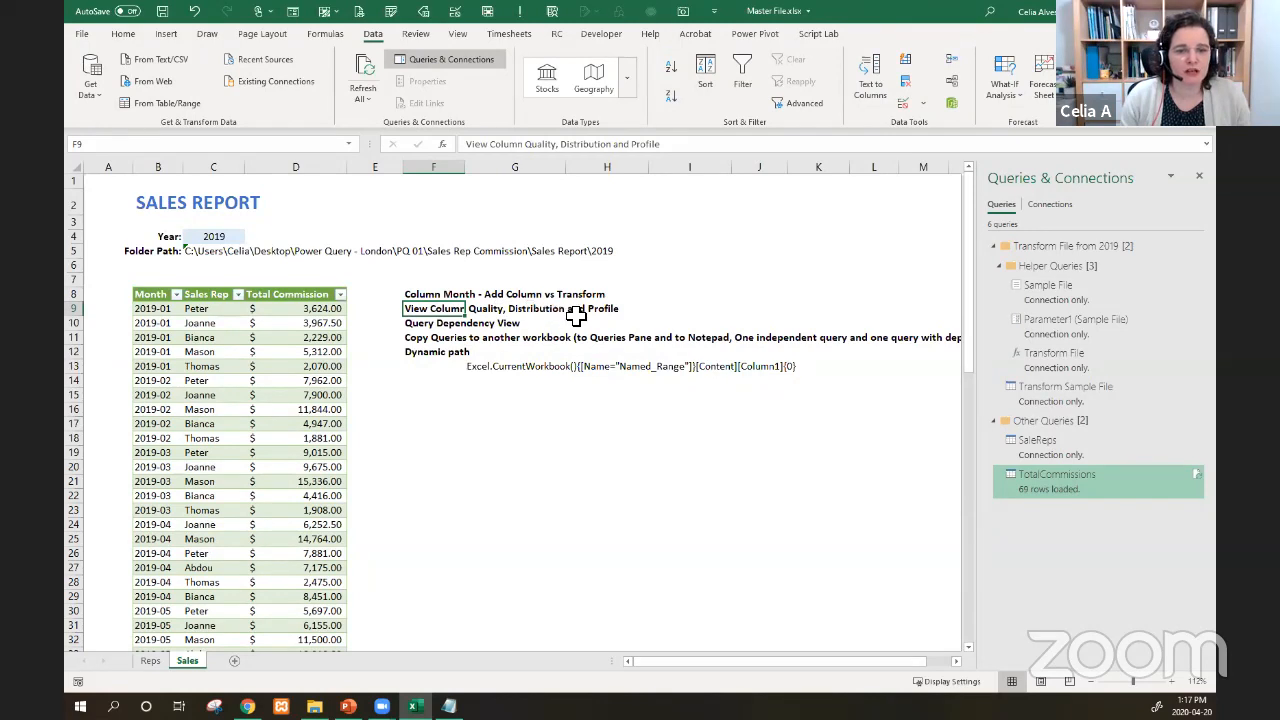
pyautogui.click(411, 326)
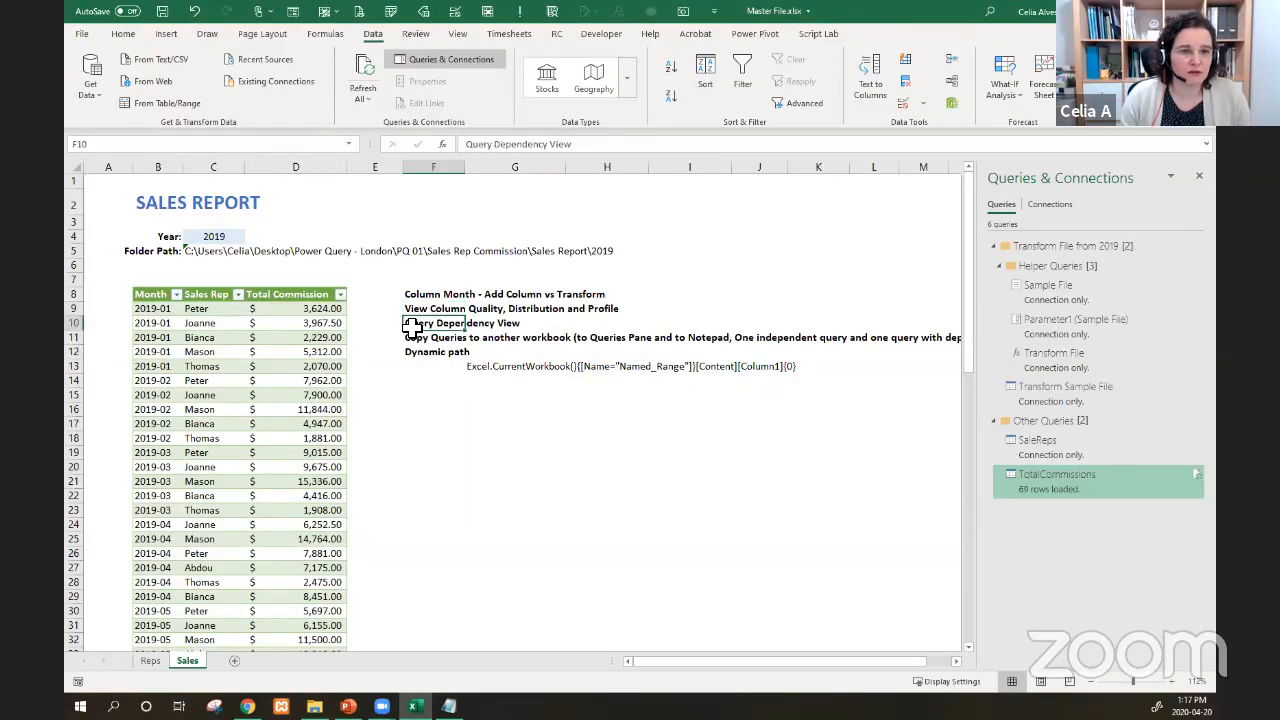
pyautogui.doubleClick(1033, 480)
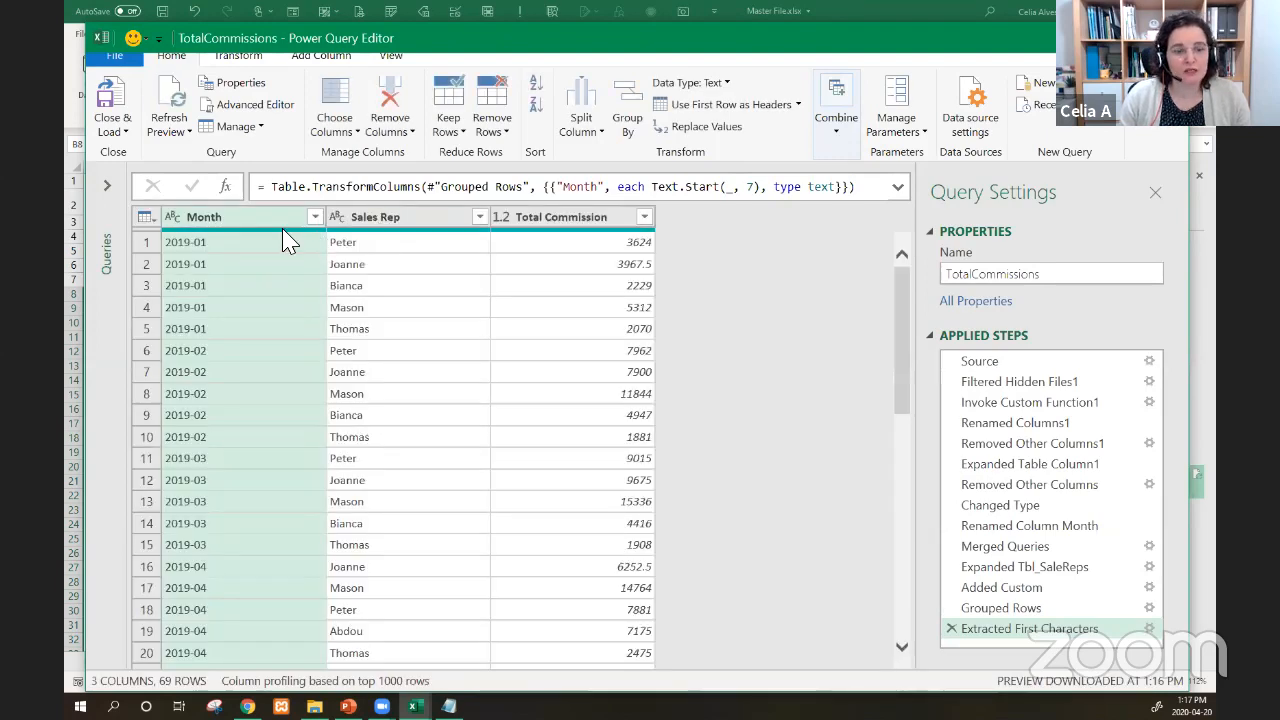
pyautogui.moveTo(287, 245)
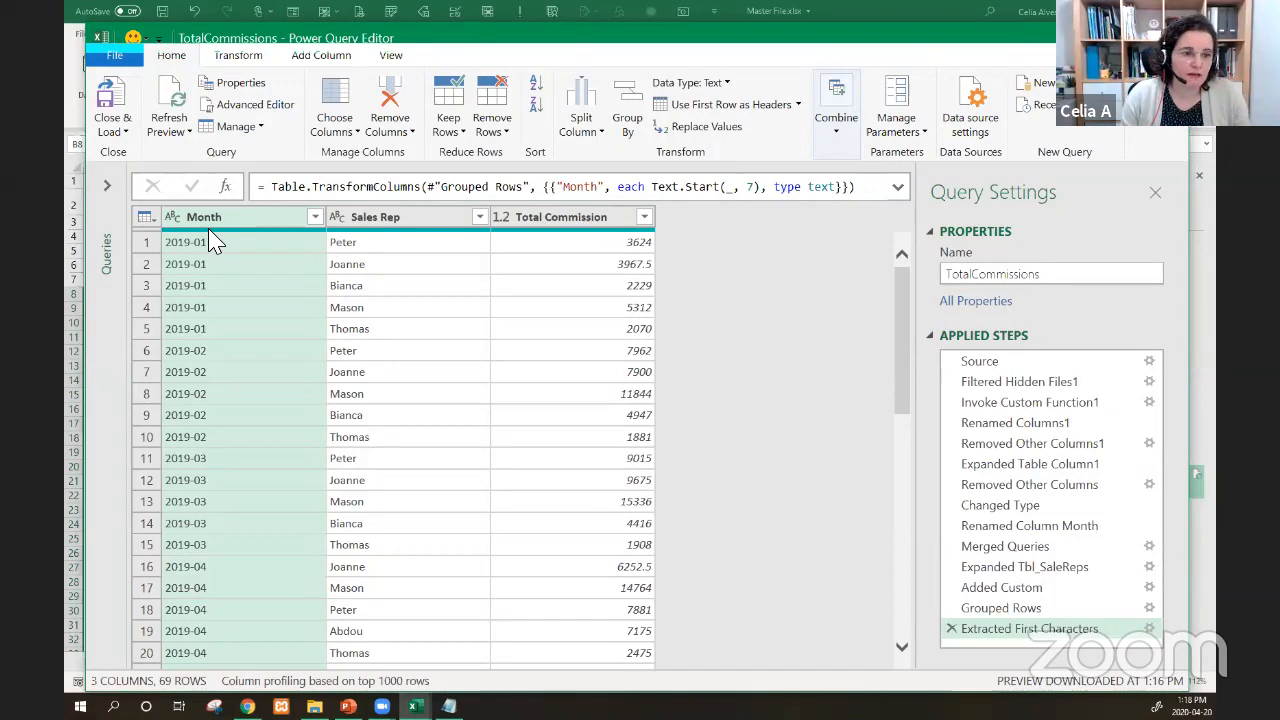
pyautogui.moveTo(210, 240)
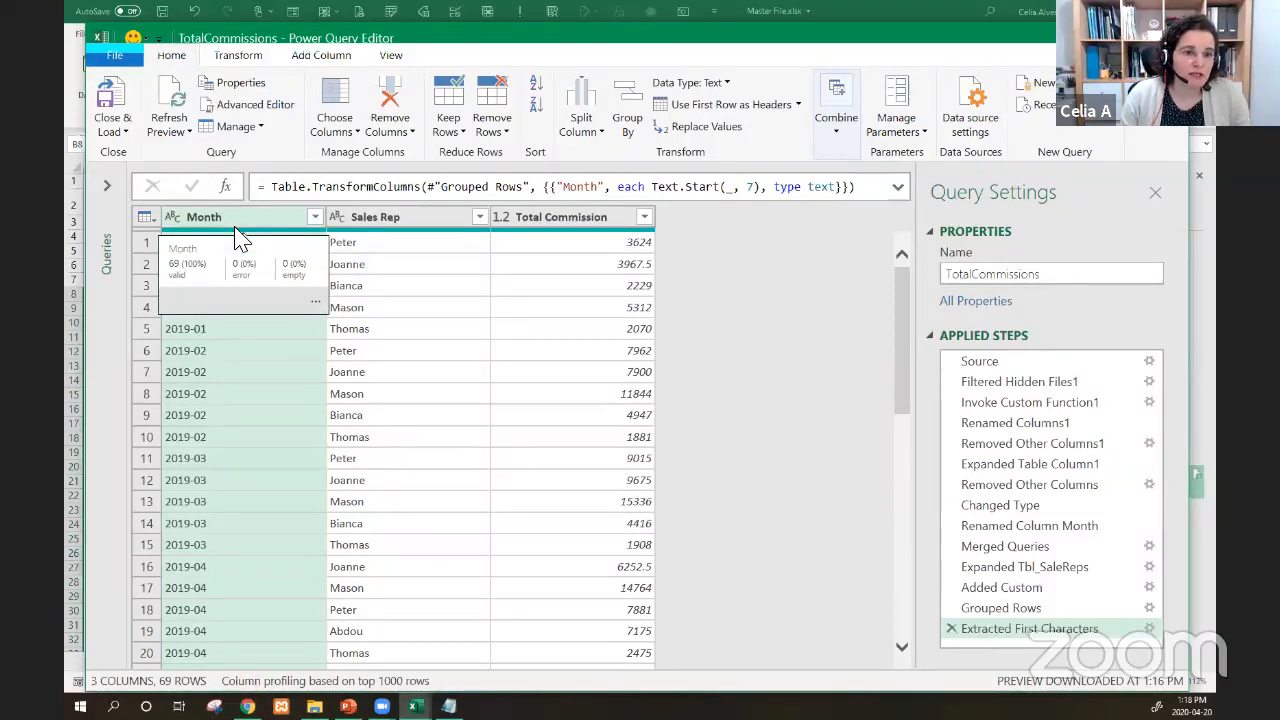
# - Turn on column quality in the data preview and examine it for the Month, Sales Rep and Total Commission columns
pyautogui.click(390, 60)
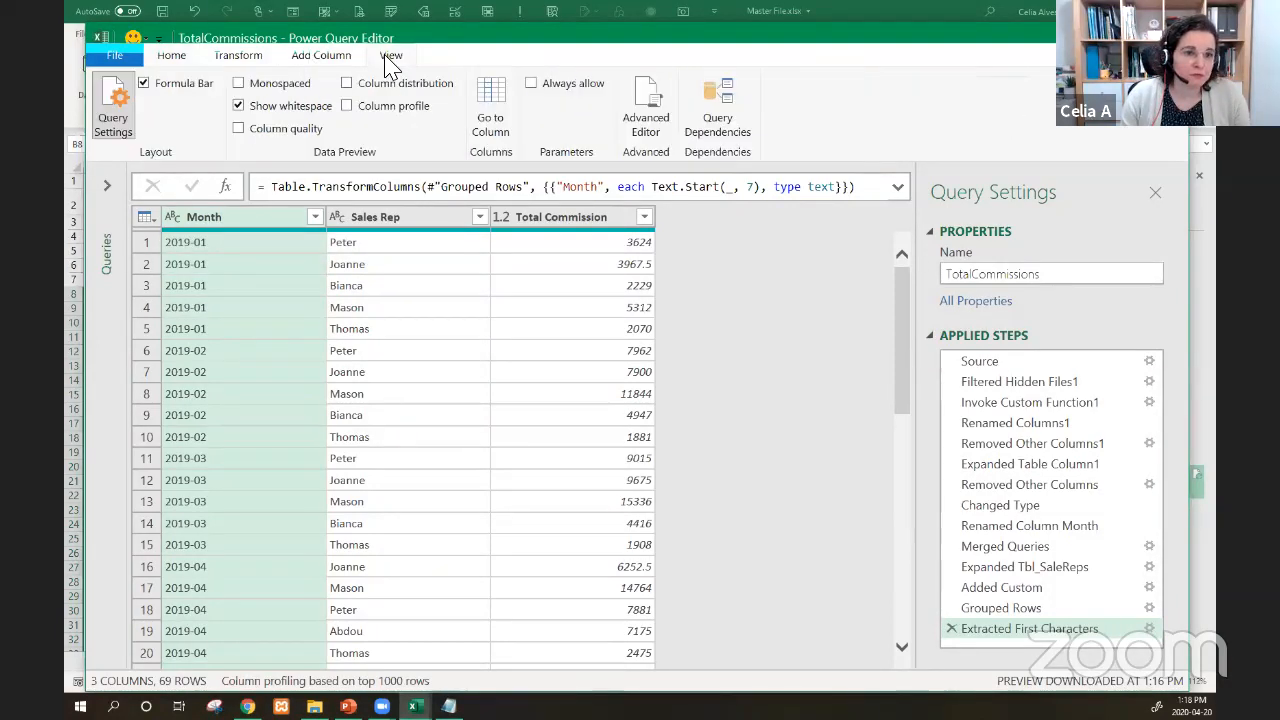
pyautogui.click(239, 129)
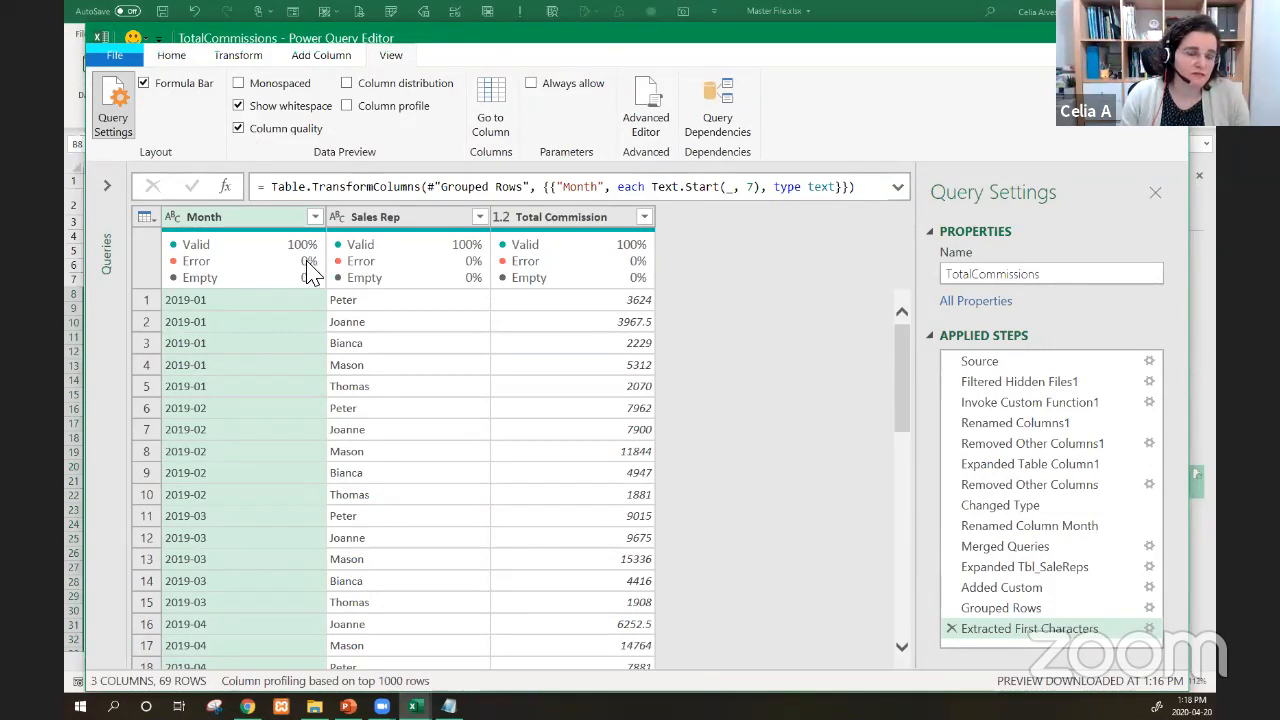
pyautogui.moveTo(205, 275)
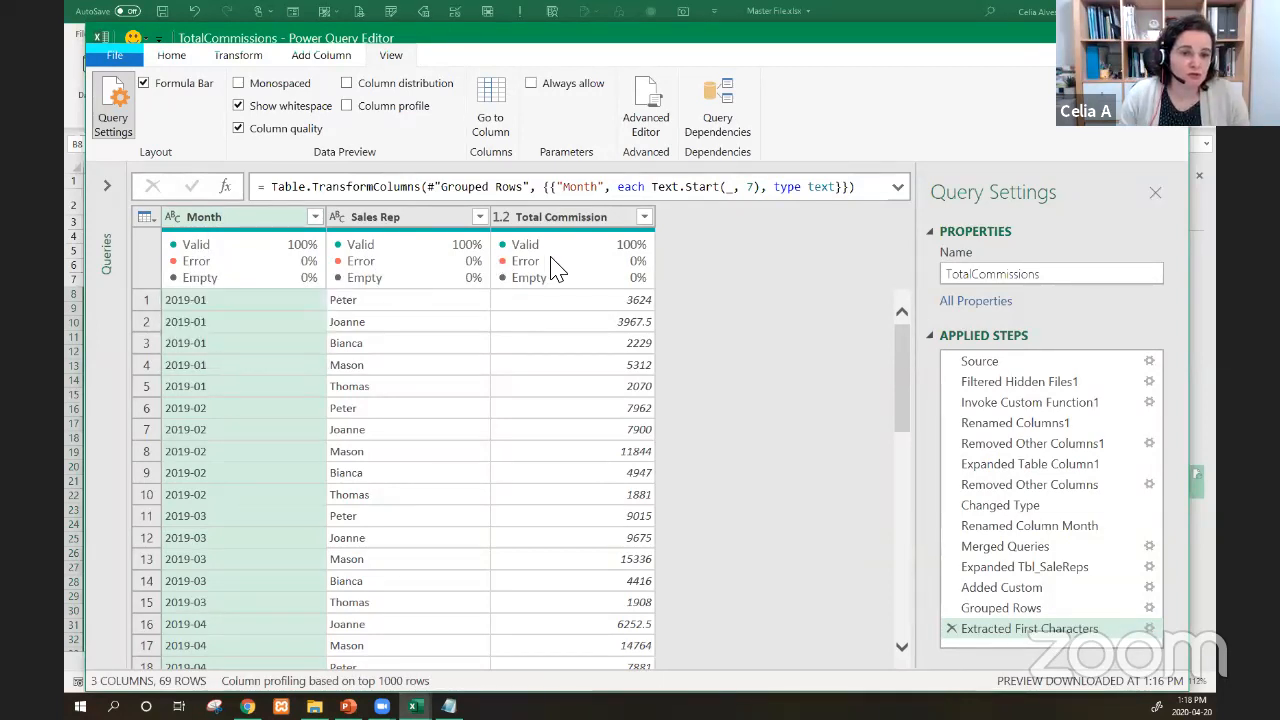
pyautogui.click(412, 230)
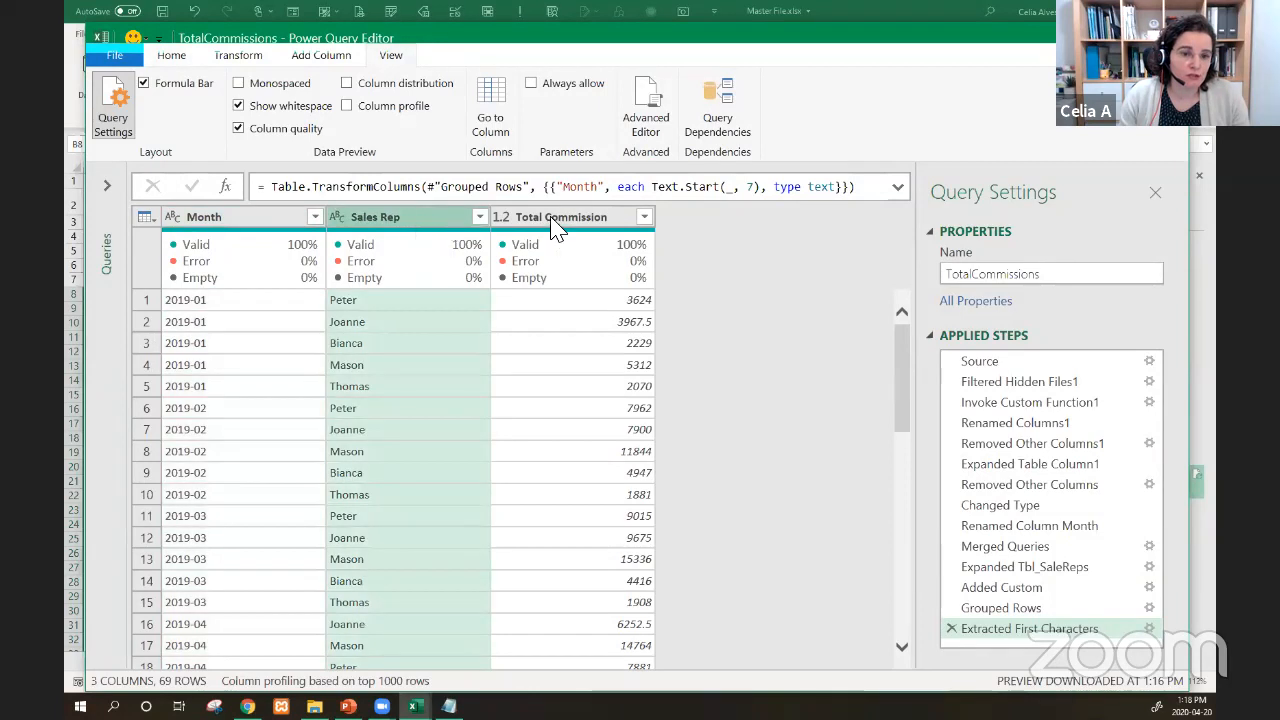
pyautogui.click(584, 222)
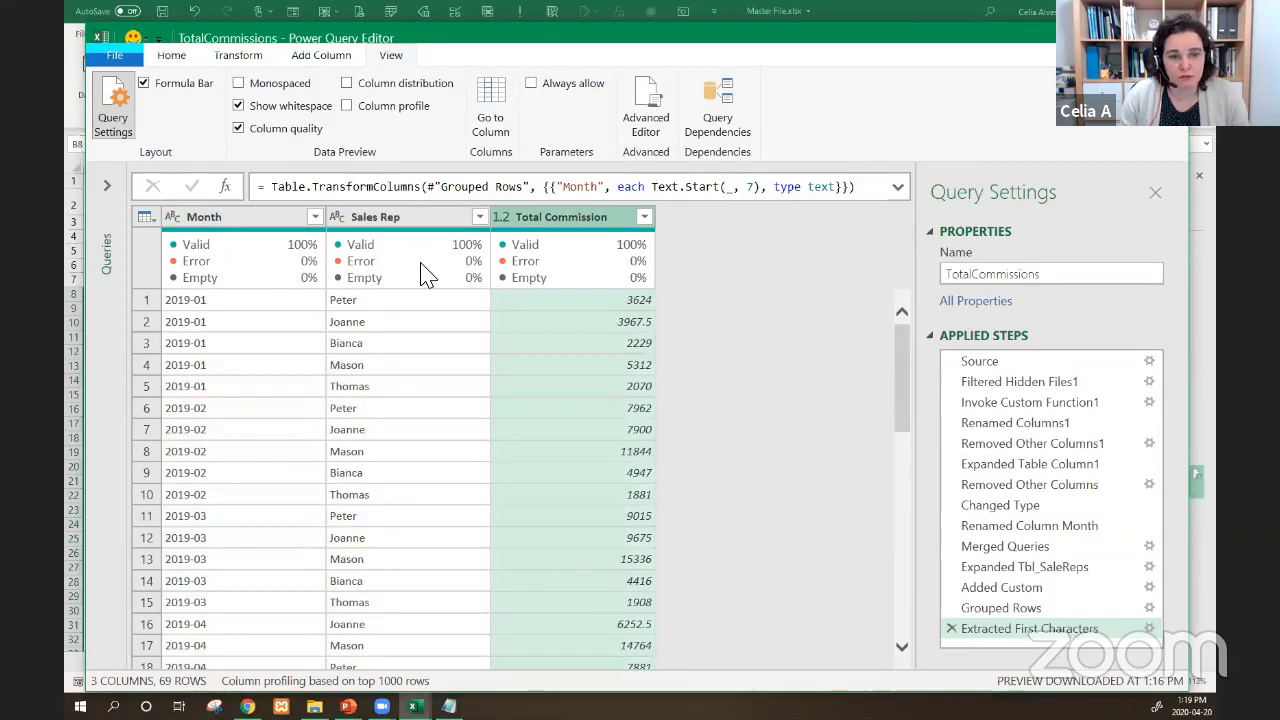
pyautogui.moveTo(396, 277)
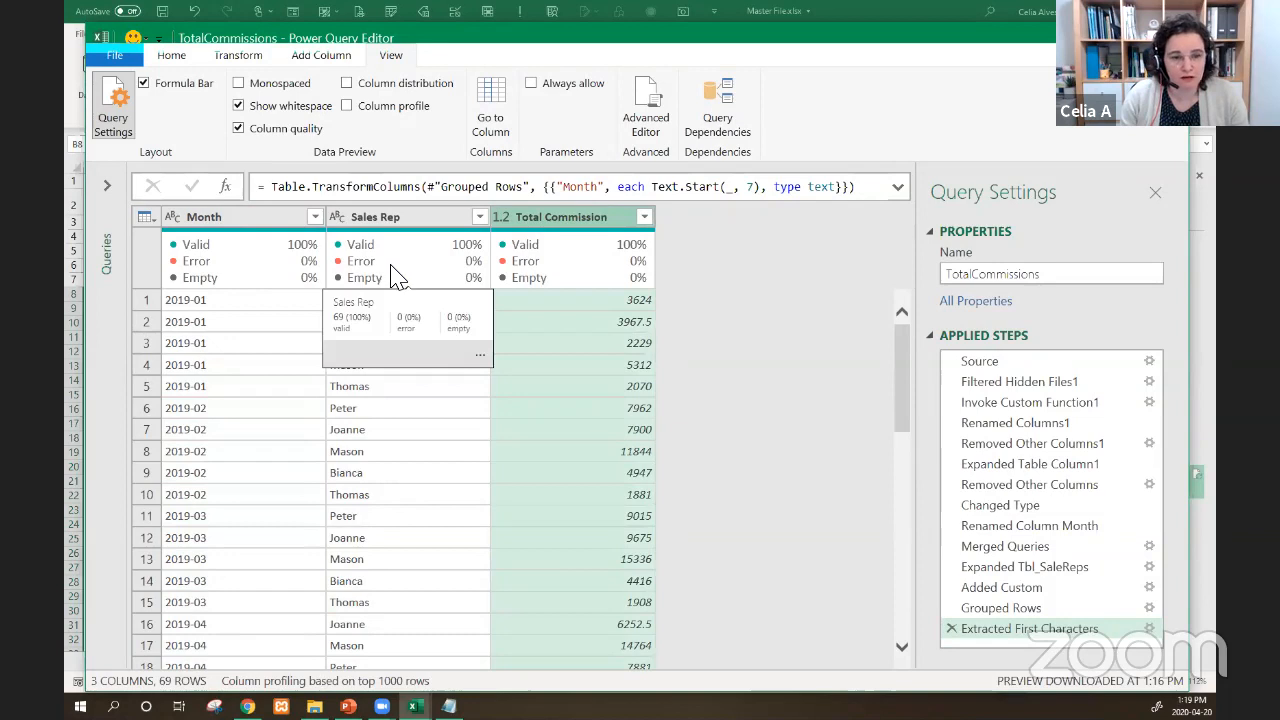
# - Show the column distribution for all columns, and turn off both column quality and column distribution
pyautogui.click(350, 86)
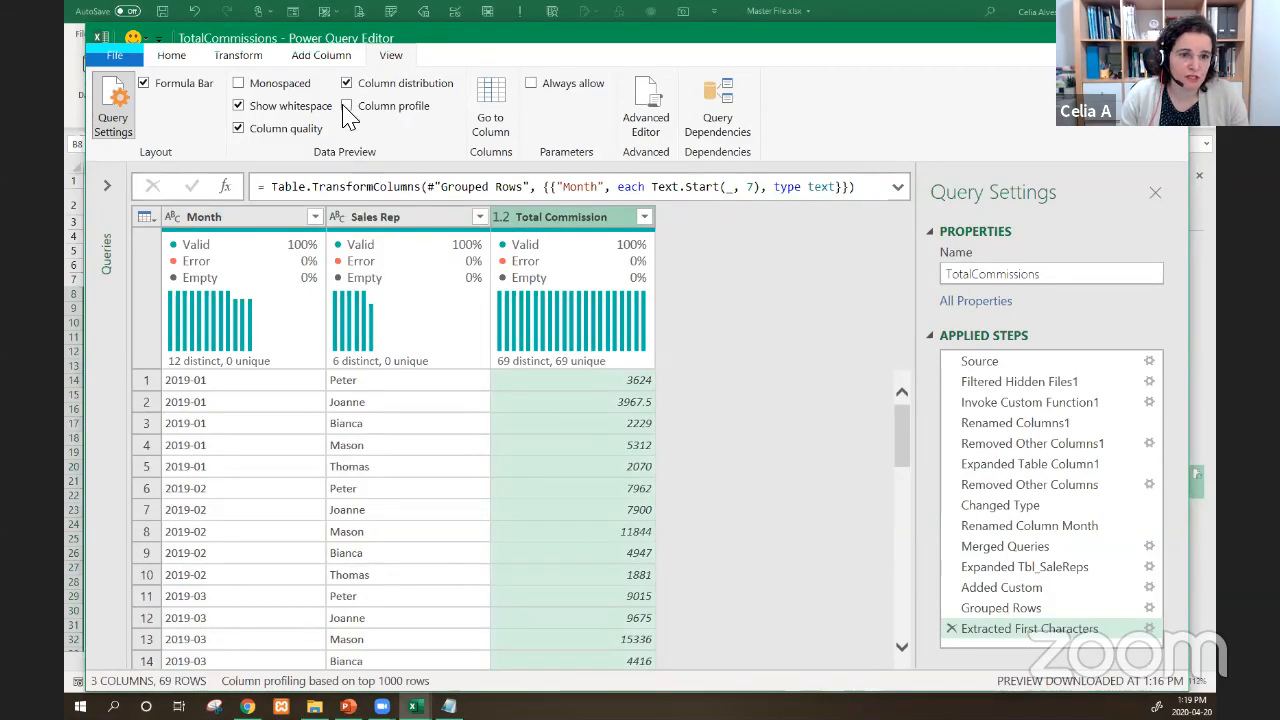
pyautogui.click(240, 128)
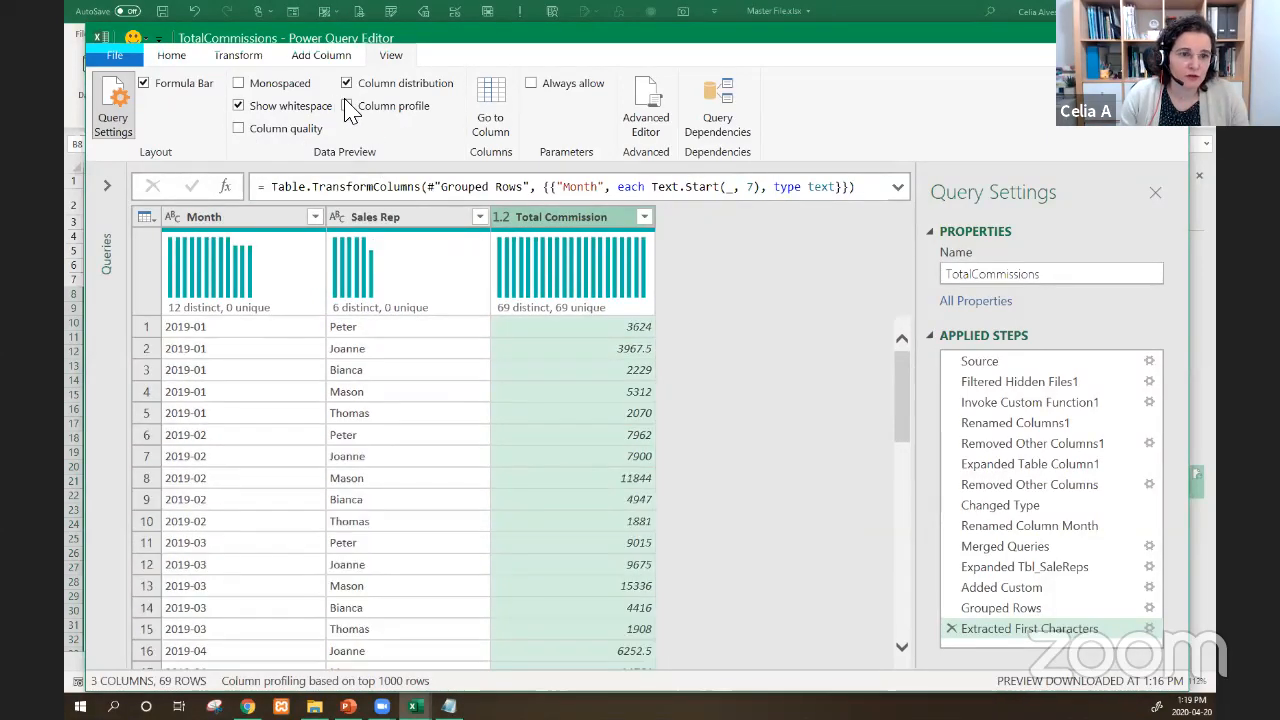
pyautogui.click(346, 84)
# - Show the column profile, examine the statistics of the Total Commission and Sales Rep columns, and turn the profile off
pyautogui.click(350, 108)
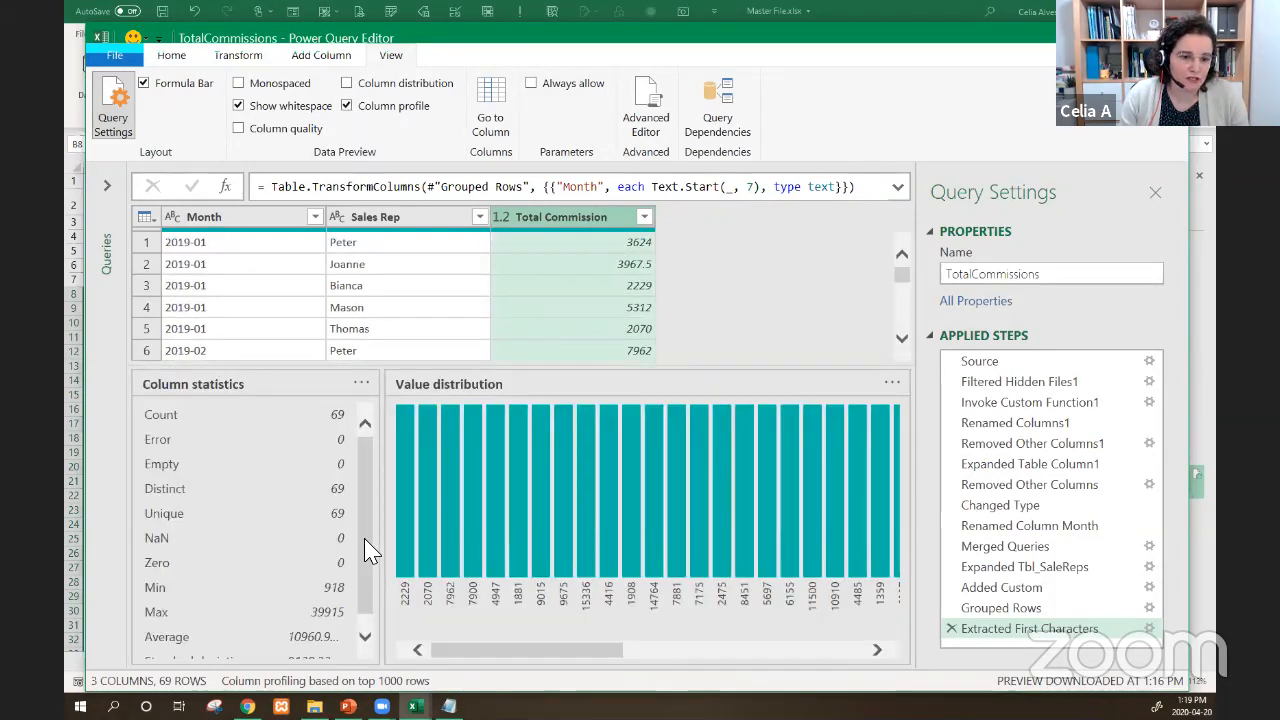
pyautogui.click(365, 636)
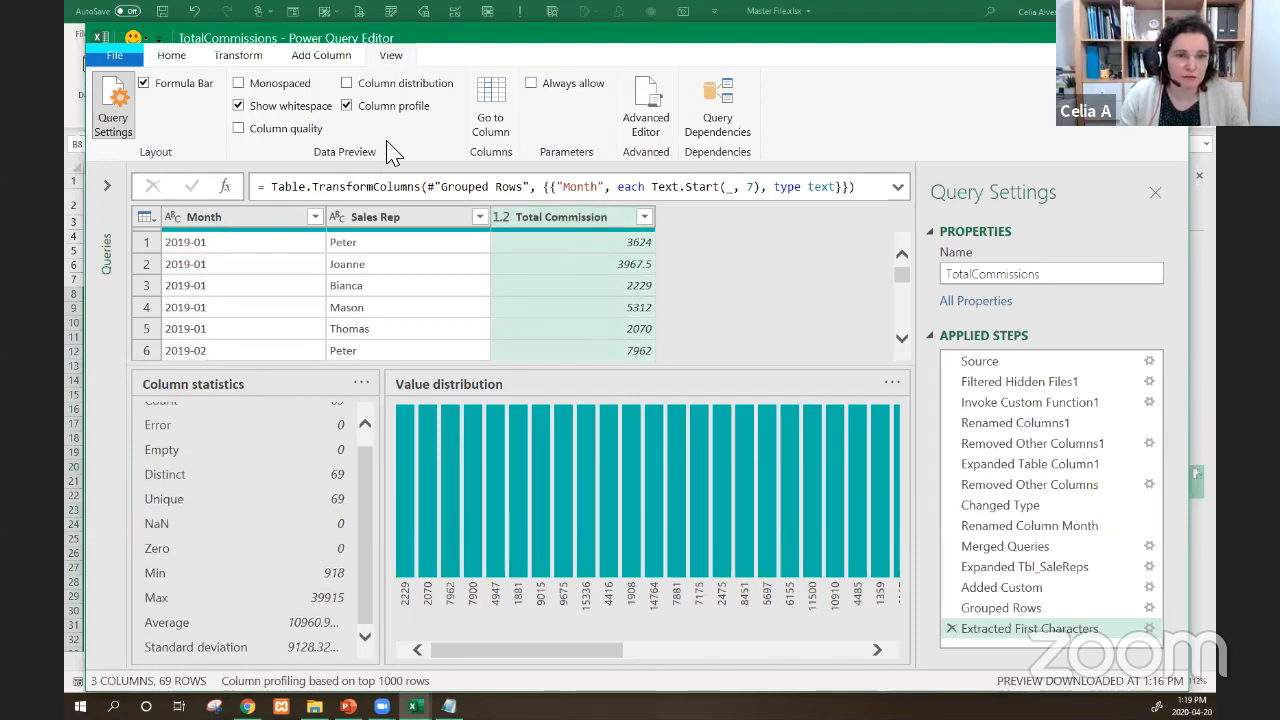
pyautogui.click(360, 383)
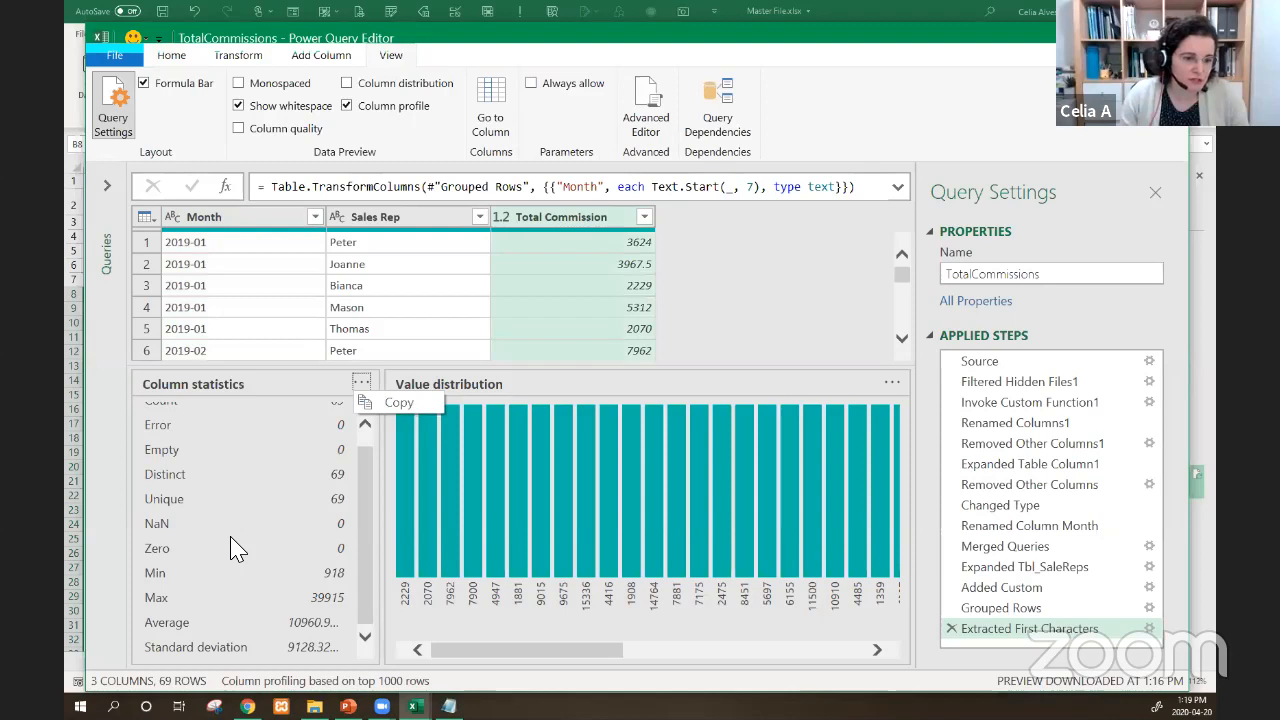
pyautogui.scroll(1, 236, 547)
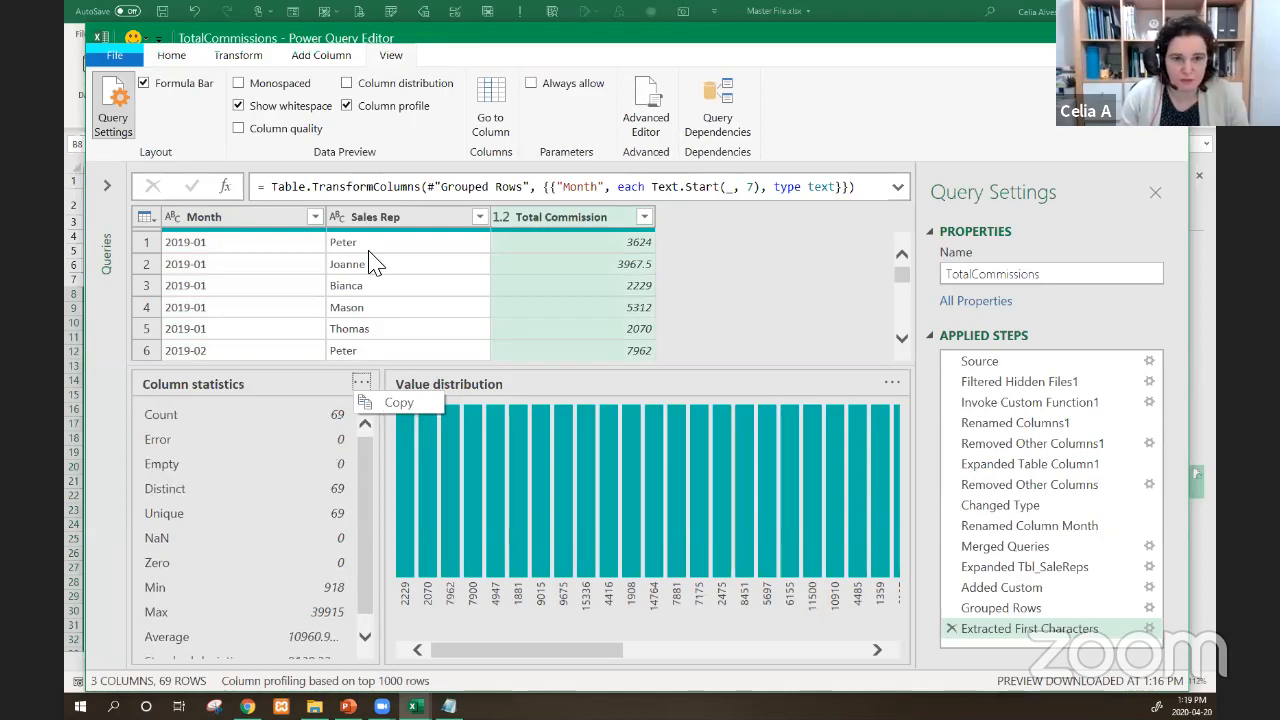
pyautogui.click(347, 106)
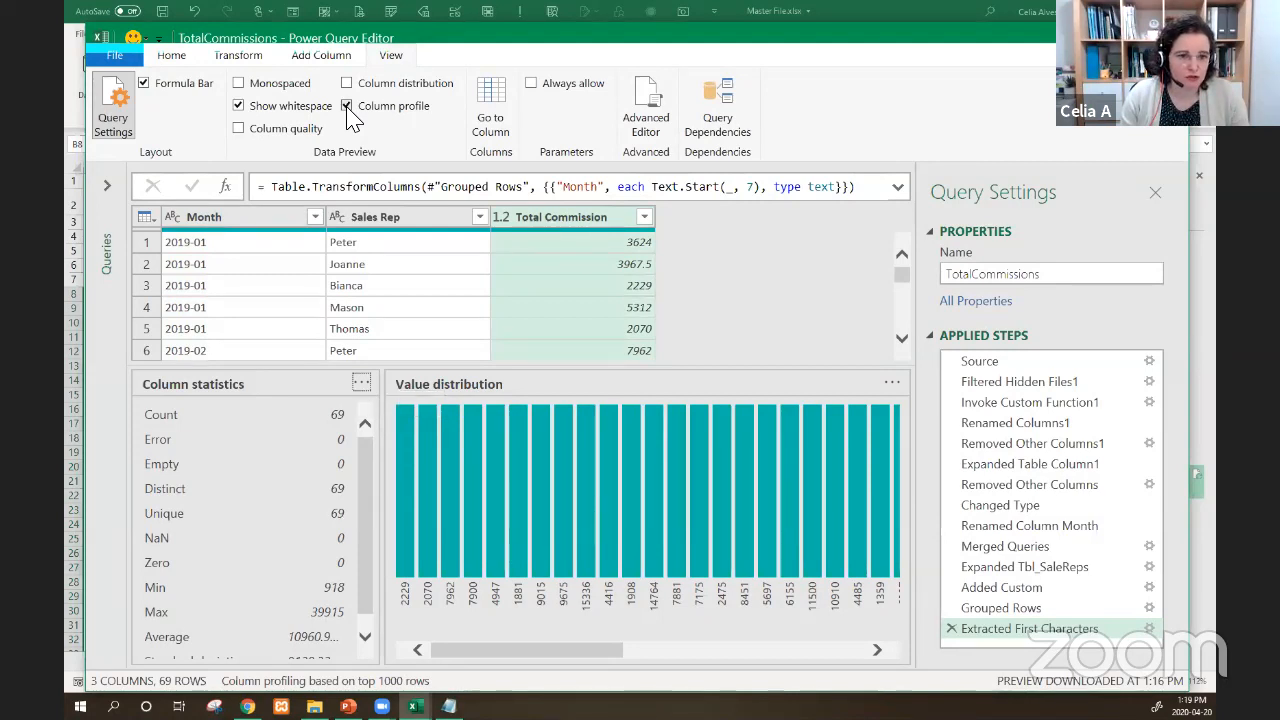
pyautogui.click(424, 209)
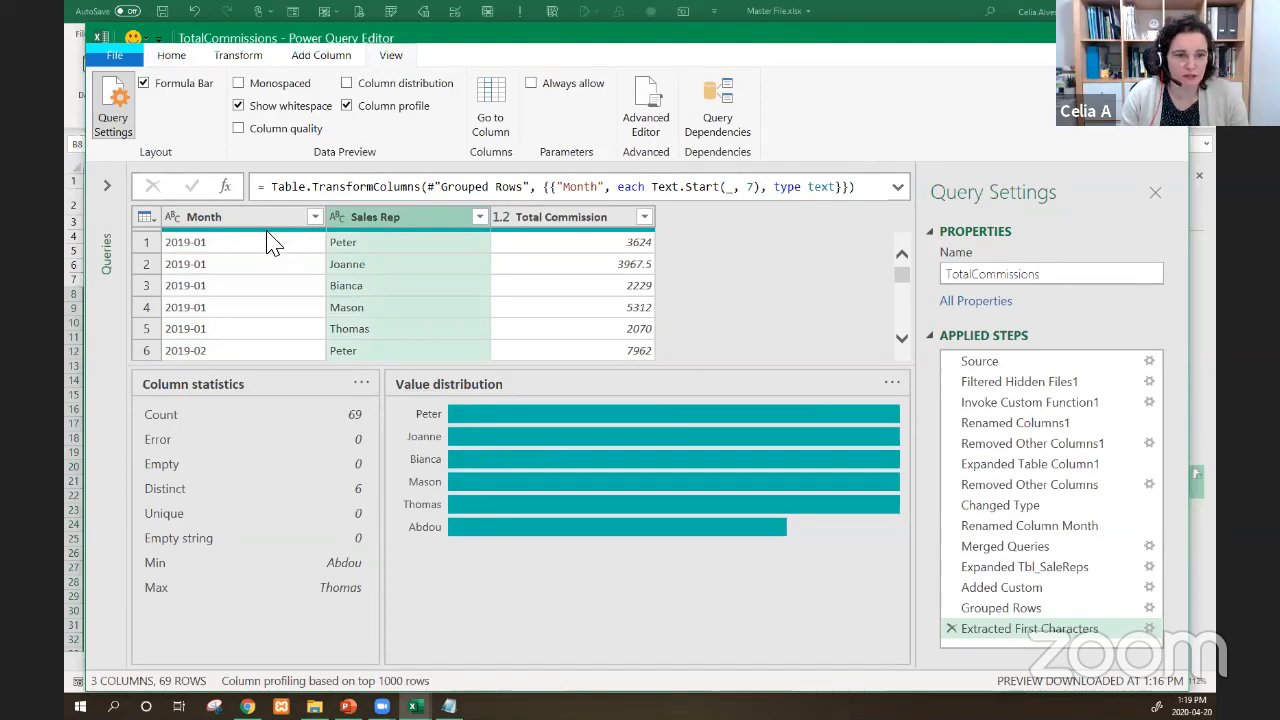
pyautogui.click(347, 106)
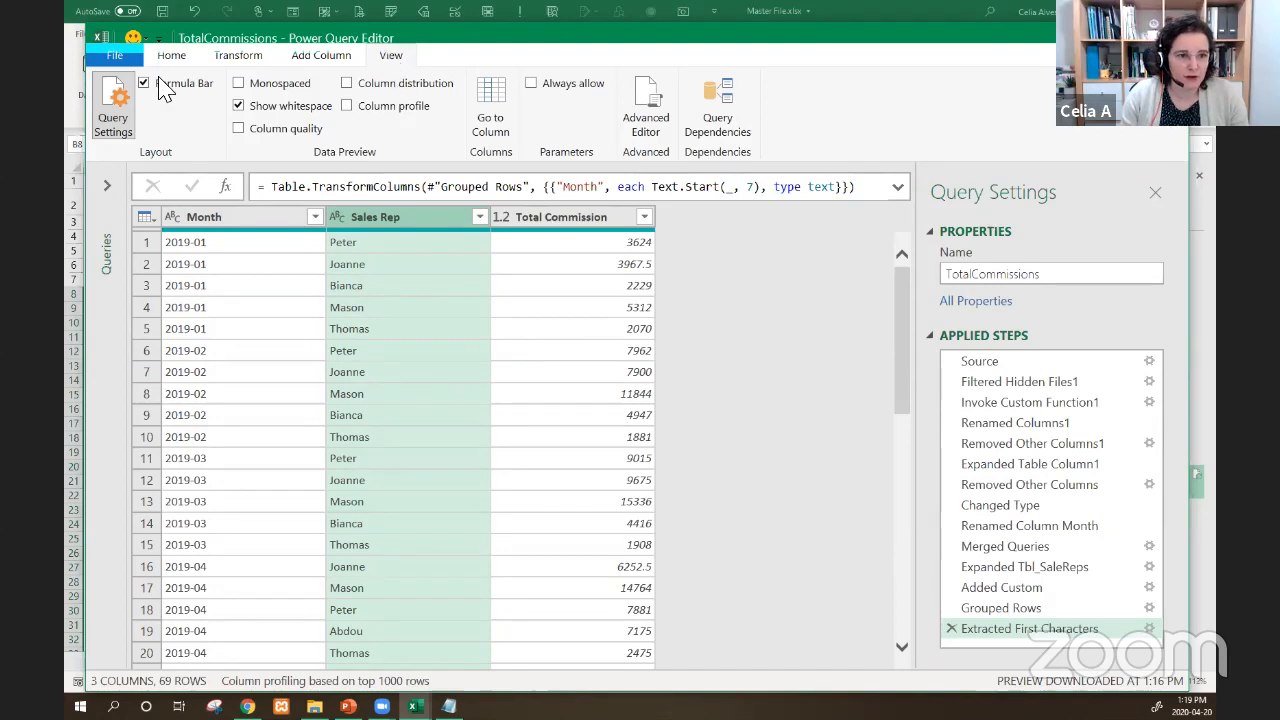
# - Open the Query Dependencies view, maximize it and fit the diagram to the screen
pyautogui.click(724, 112)
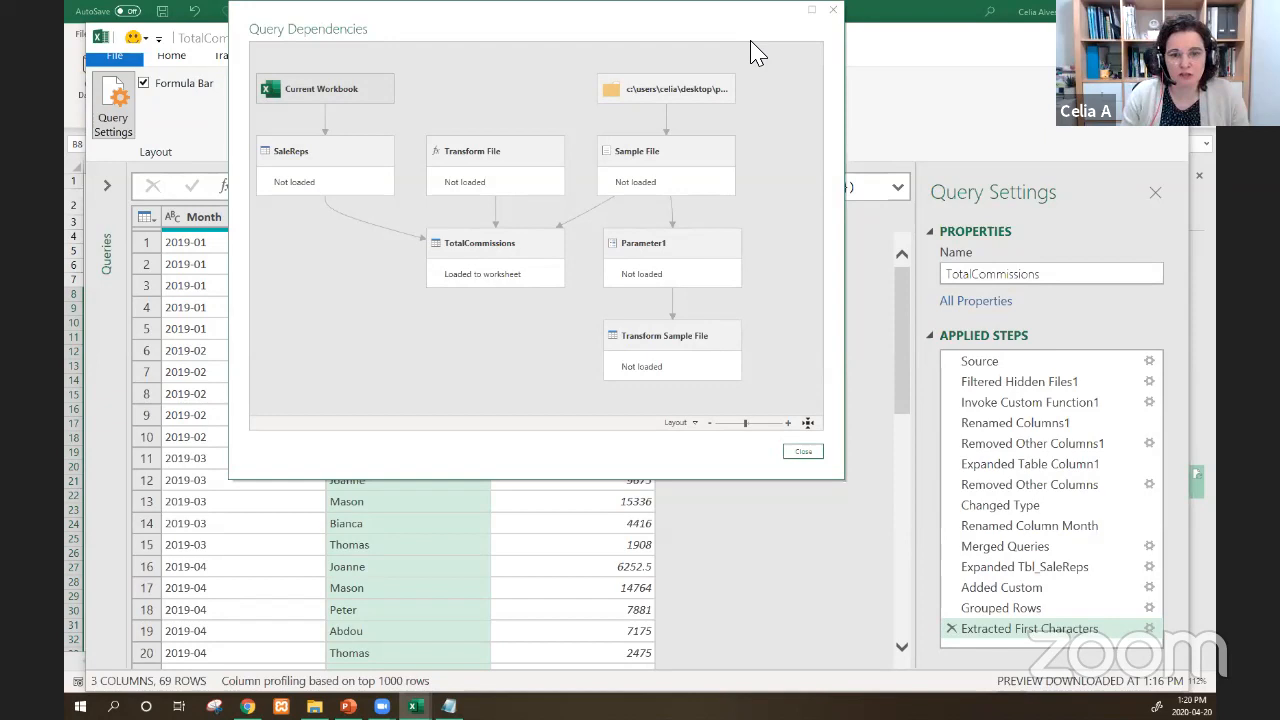
pyautogui.moveTo(803, 25); pyautogui.dragTo(852, 128)
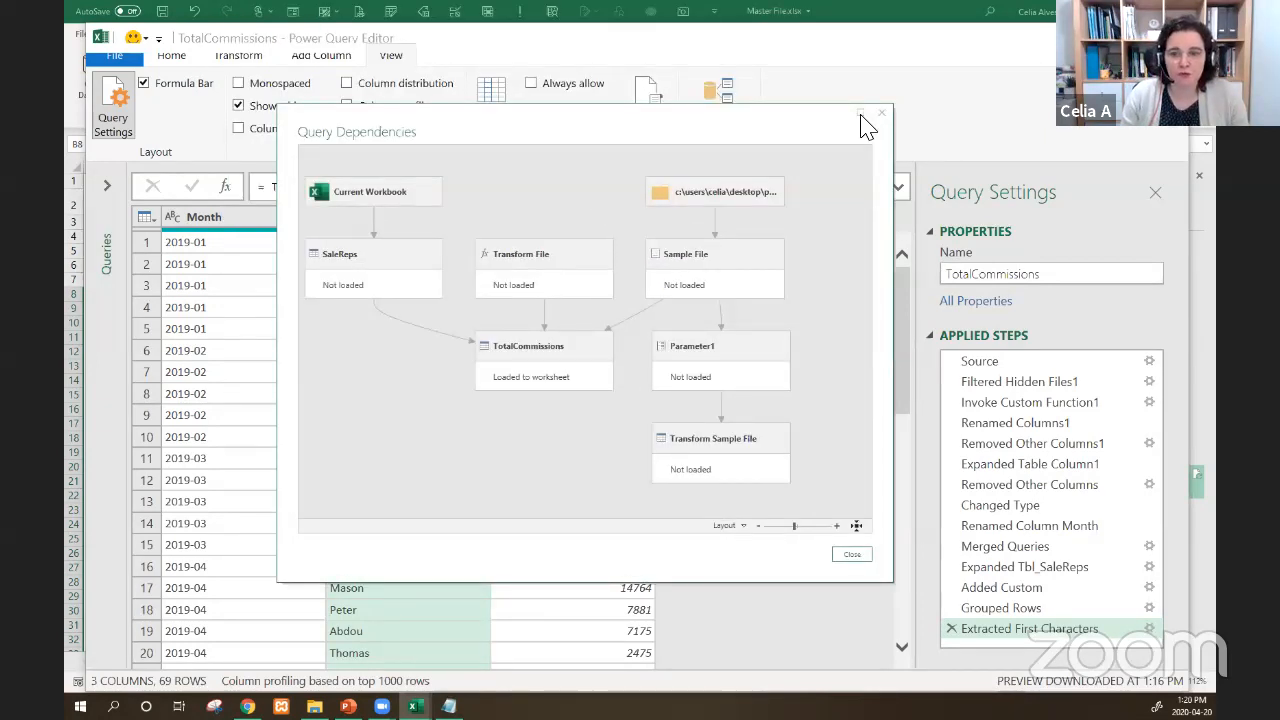
pyautogui.click(861, 114)
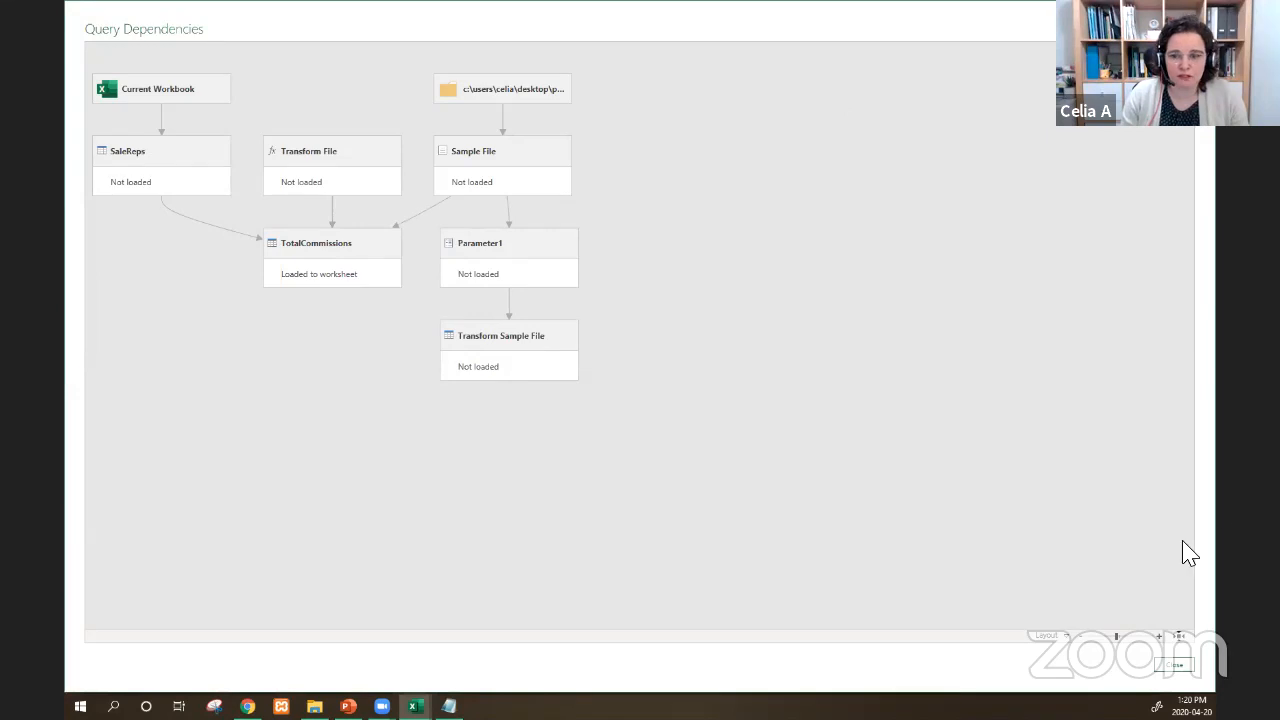
pyautogui.click(1181, 640)
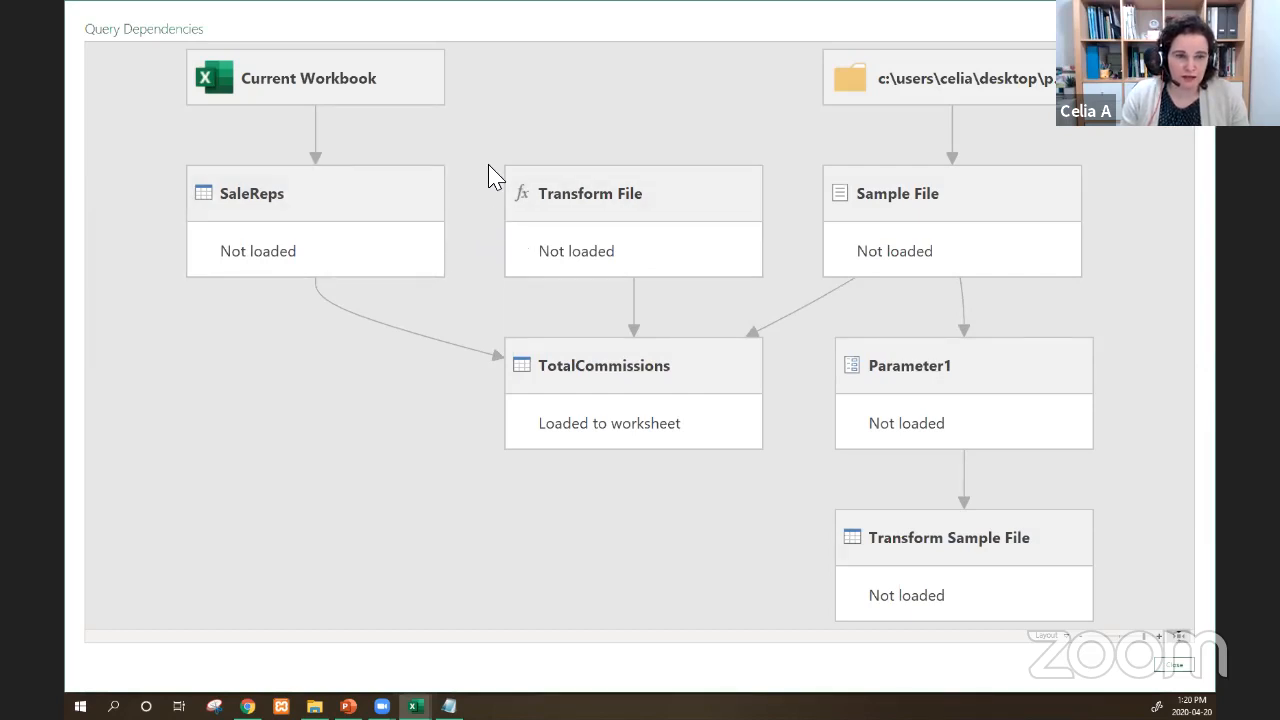
# - Trace the dependencies of the SaleReps and TotalCommissions queries in the diagram
pyautogui.click(333, 196)
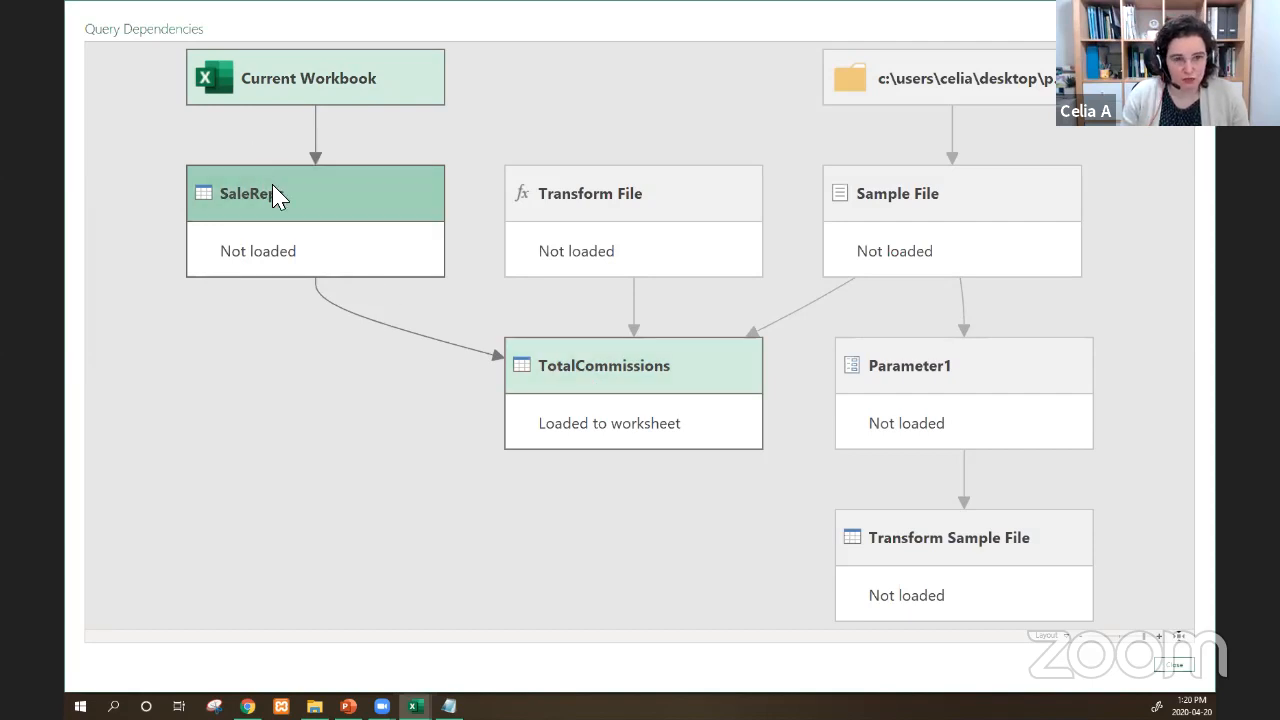
pyautogui.click(603, 377)
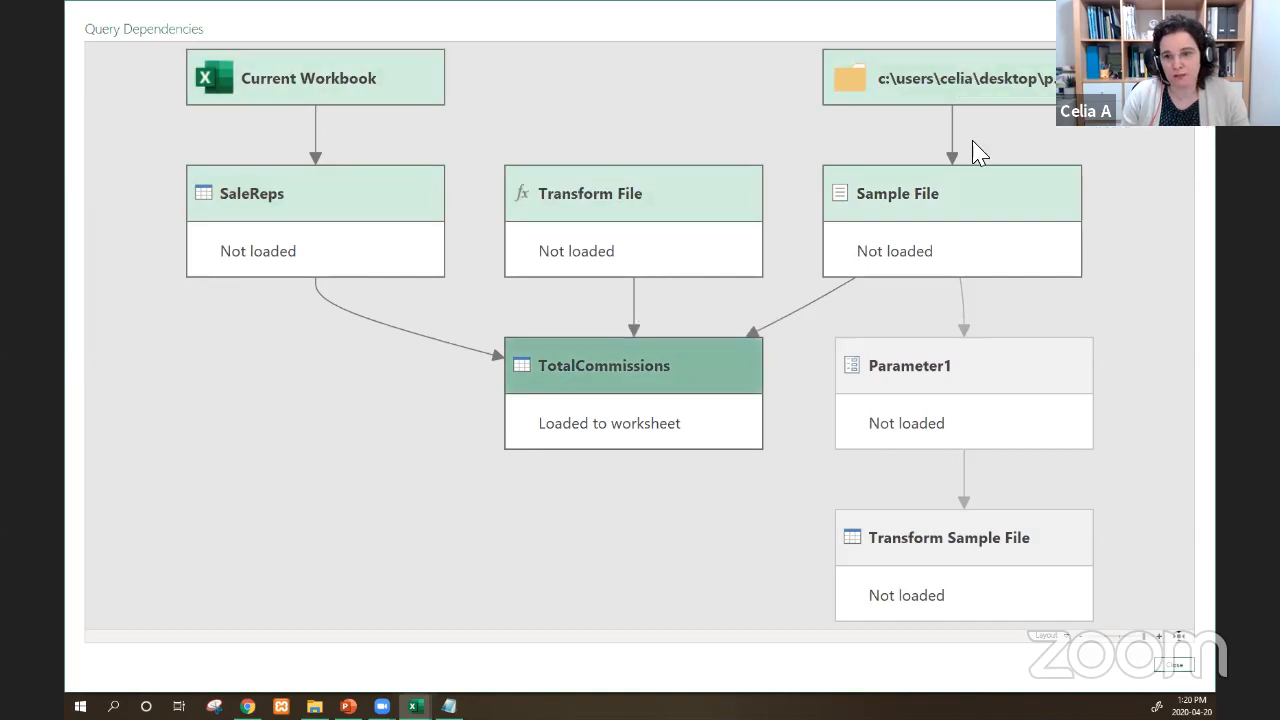
pyautogui.click(606, 358)
pyautogui.click(330, 218)
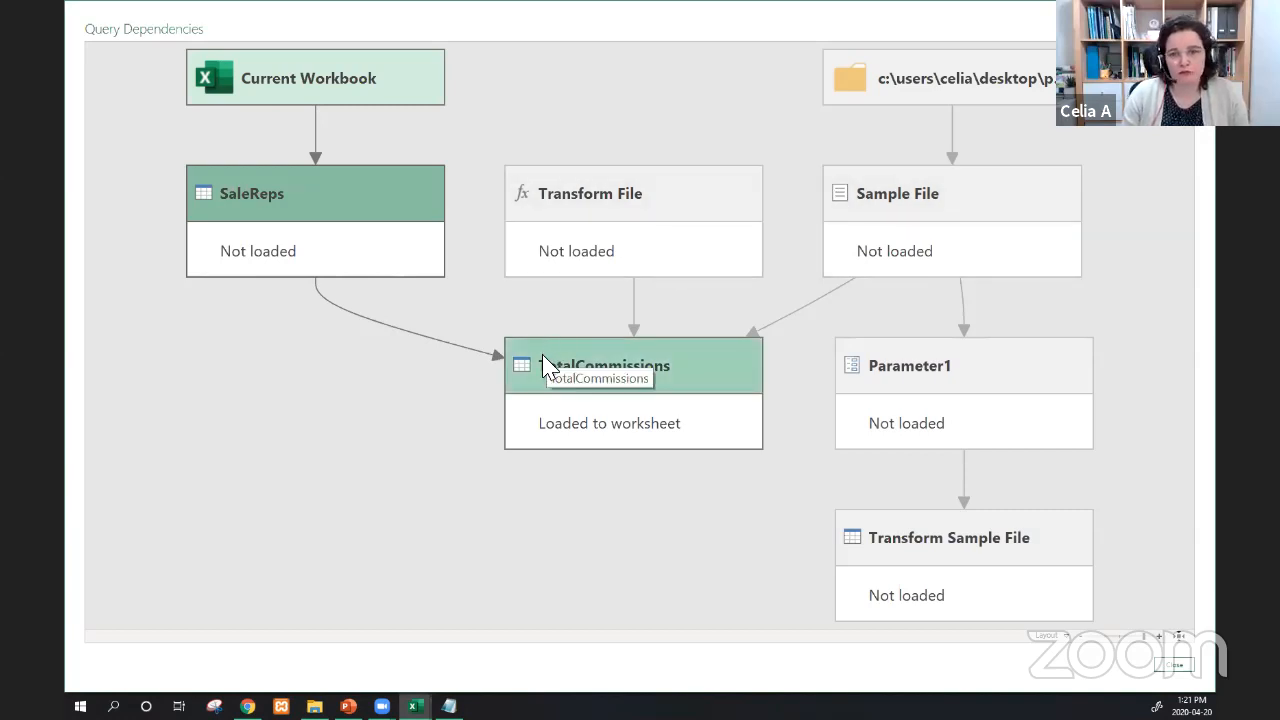
# - Switch the dependency diagram to the Left to Right layout and trace the dependencies of Current Workbook and SaleReps
pyautogui.click(1067, 637)
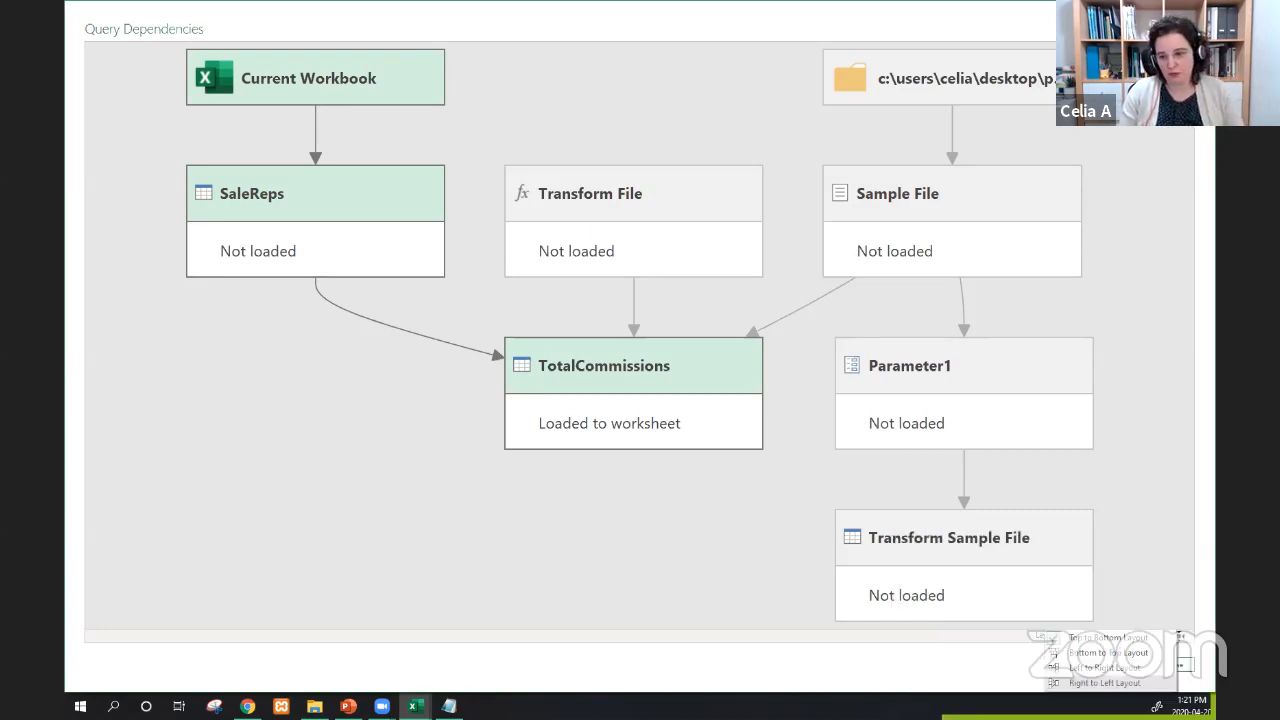
pyautogui.click(1180, 664)
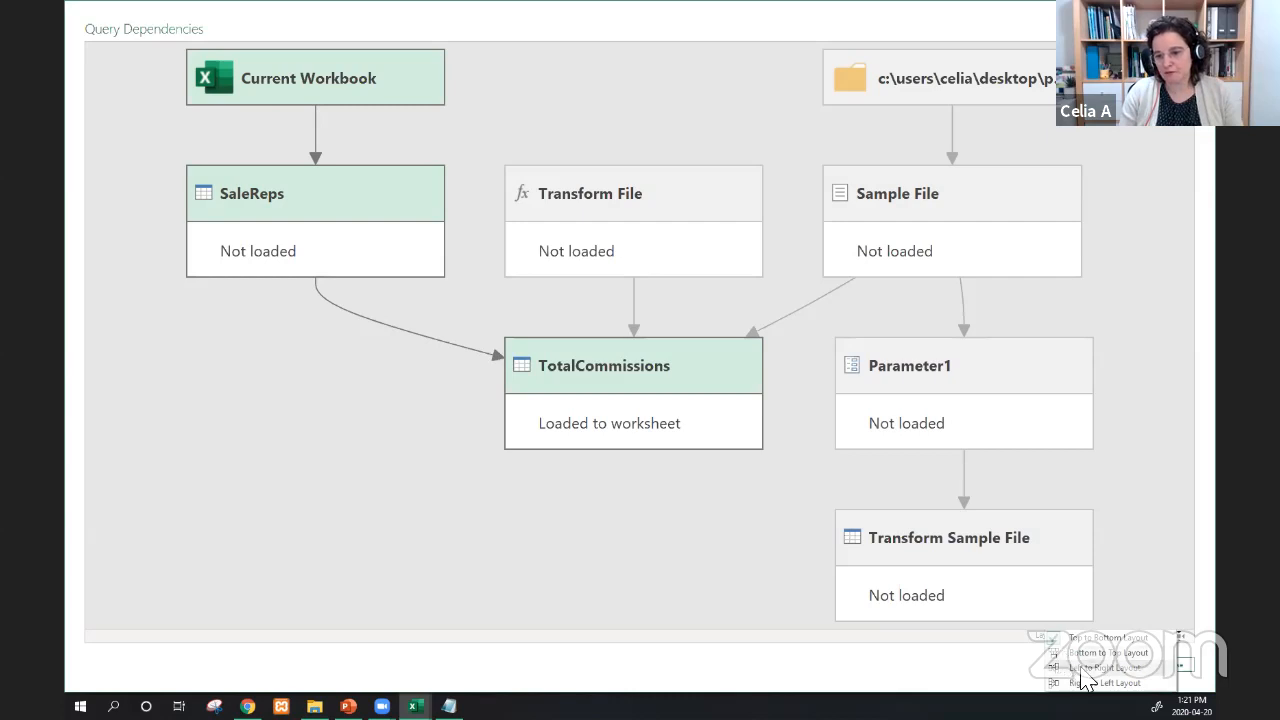
pyautogui.click(1090, 668)
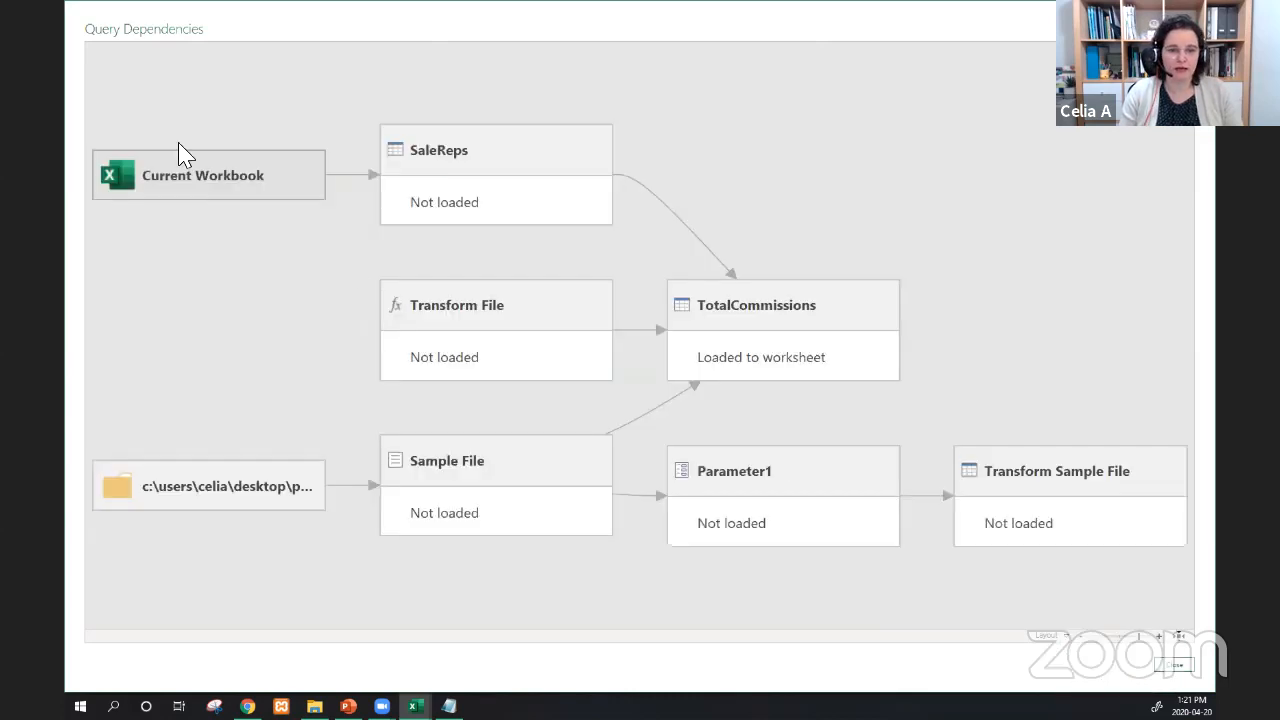
pyautogui.click(157, 185)
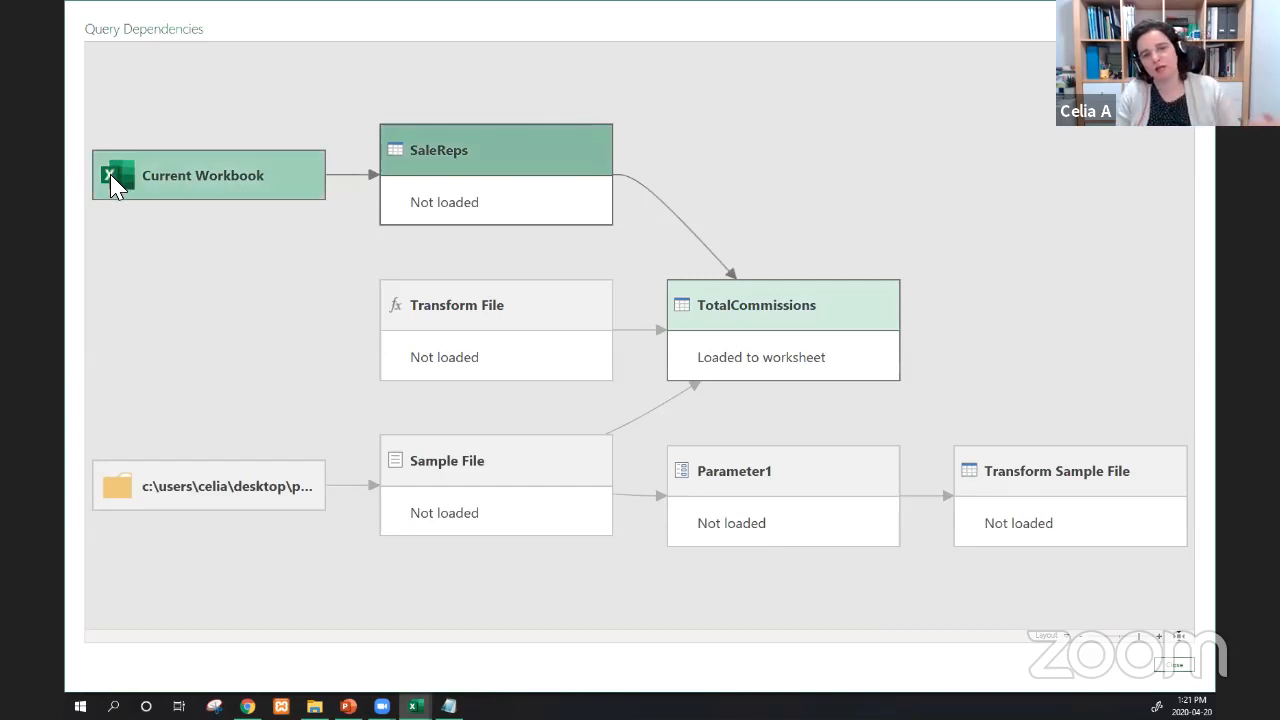
pyautogui.click(500, 202)
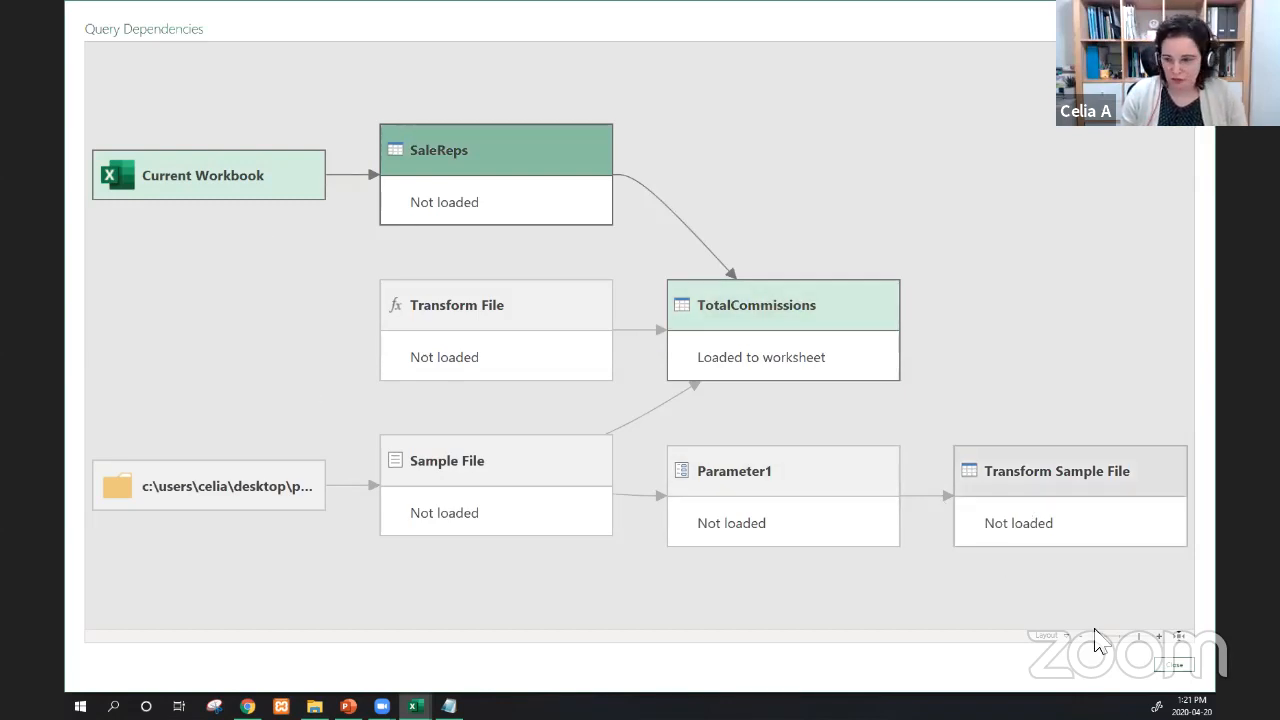
# - Center the SaleReps query in the dependency diagram and enlarge the view
pyautogui.click(1065, 639)
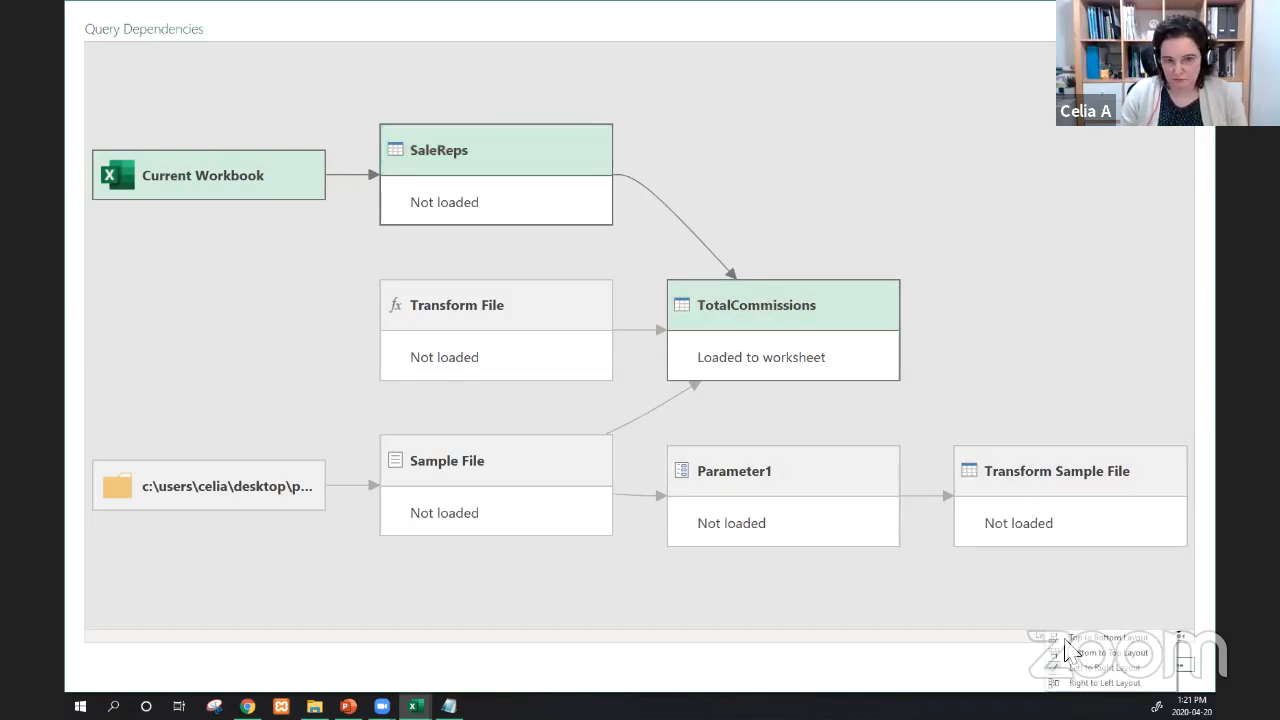
pyautogui.click(955, 311)
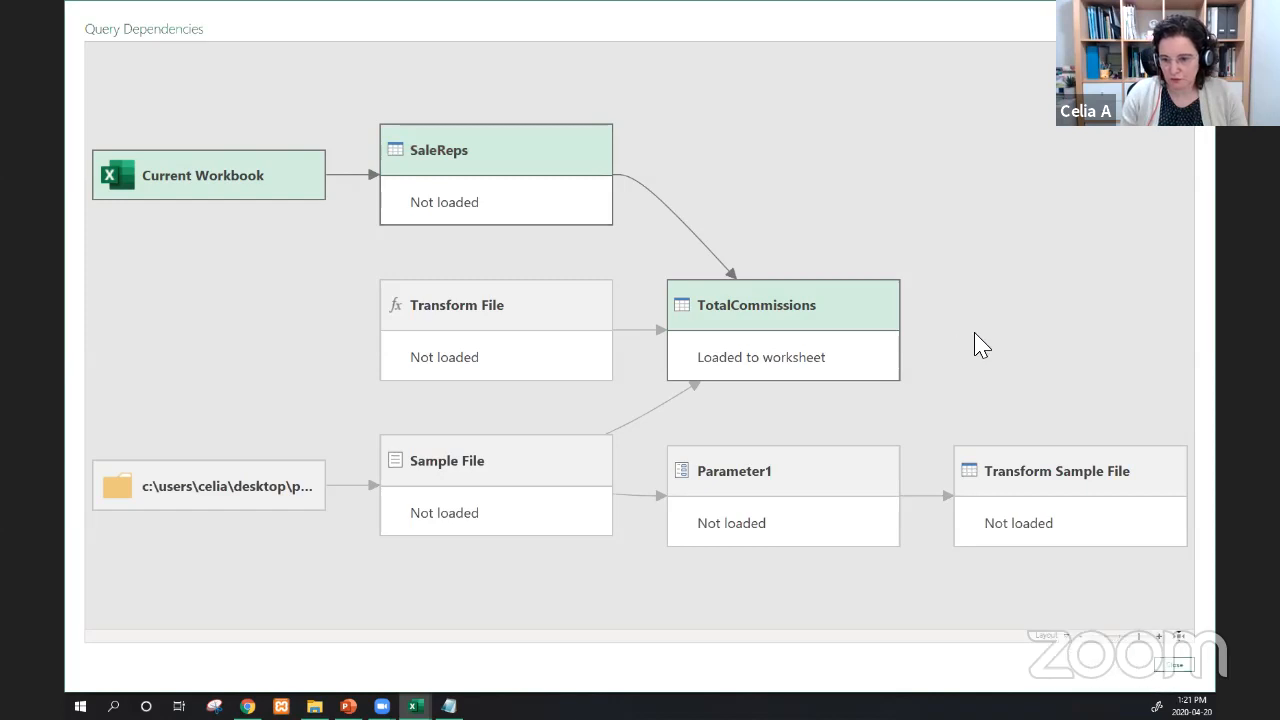
pyautogui.click(546, 157)
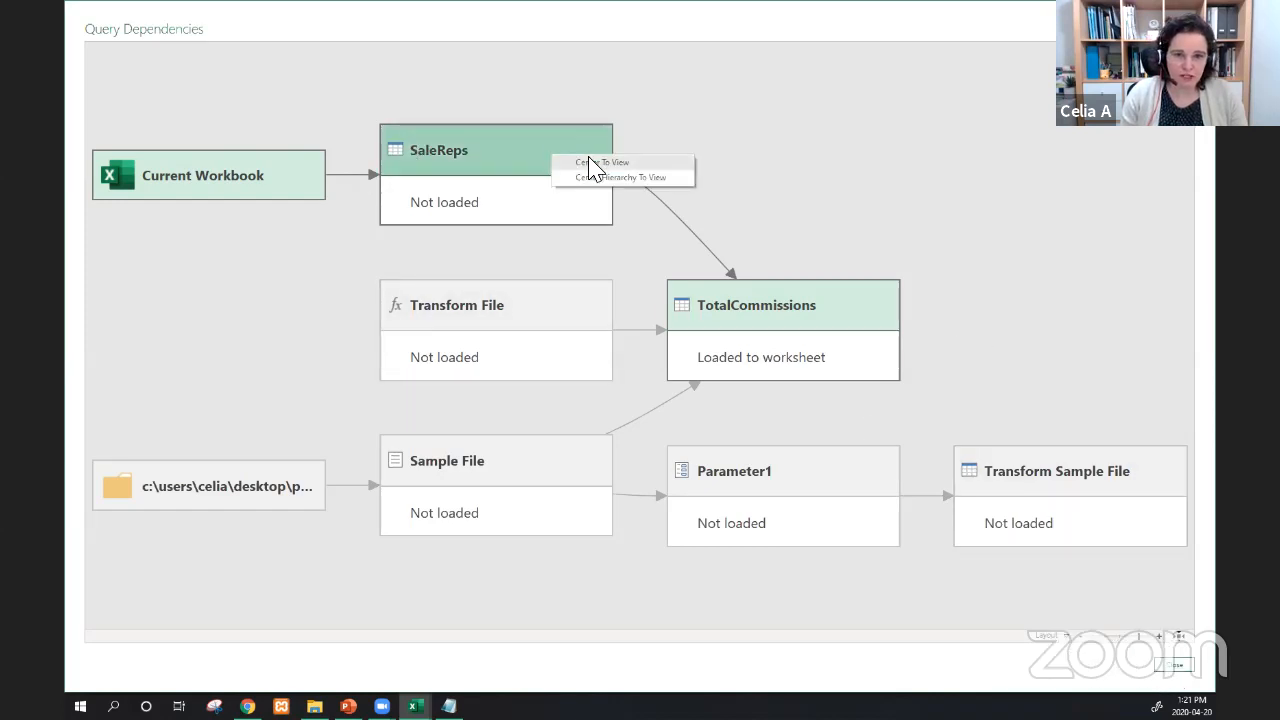
pyautogui.scroll(2, 590, 170)
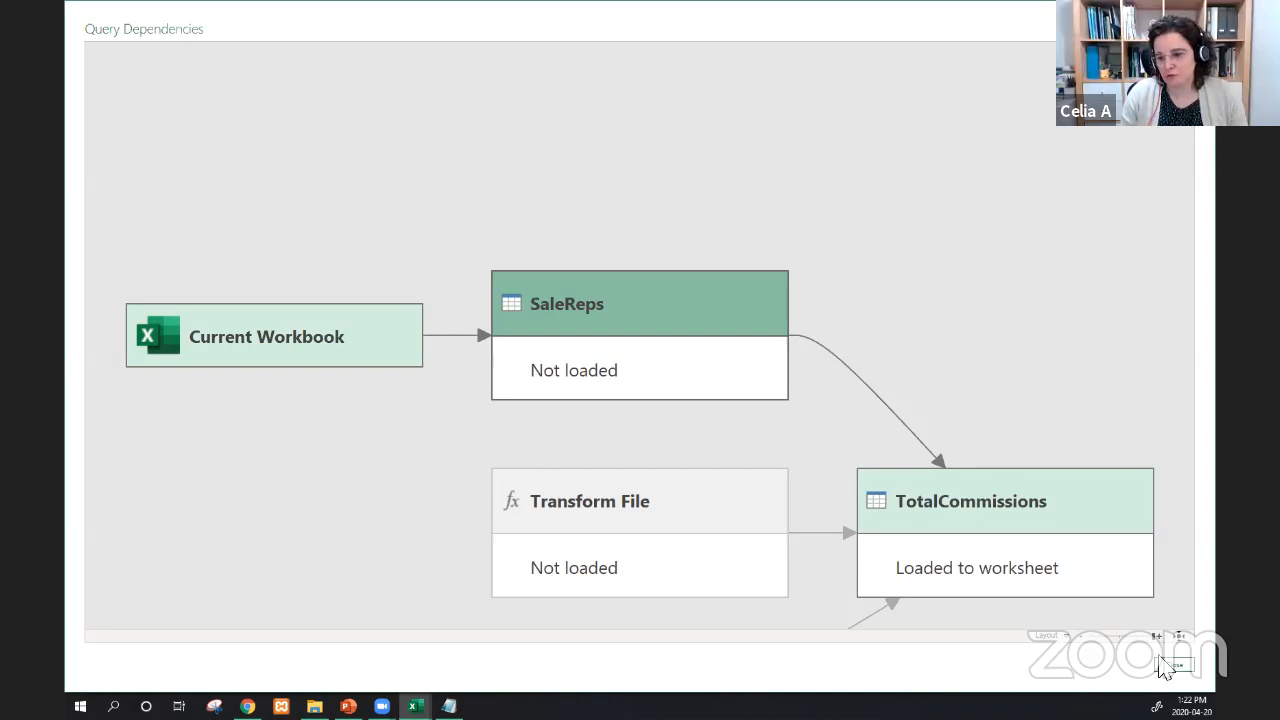
# - Close the Query Dependencies view and the Power Query Editor, returning to the Sales sheet of the workbook
pyautogui.press('Escape')
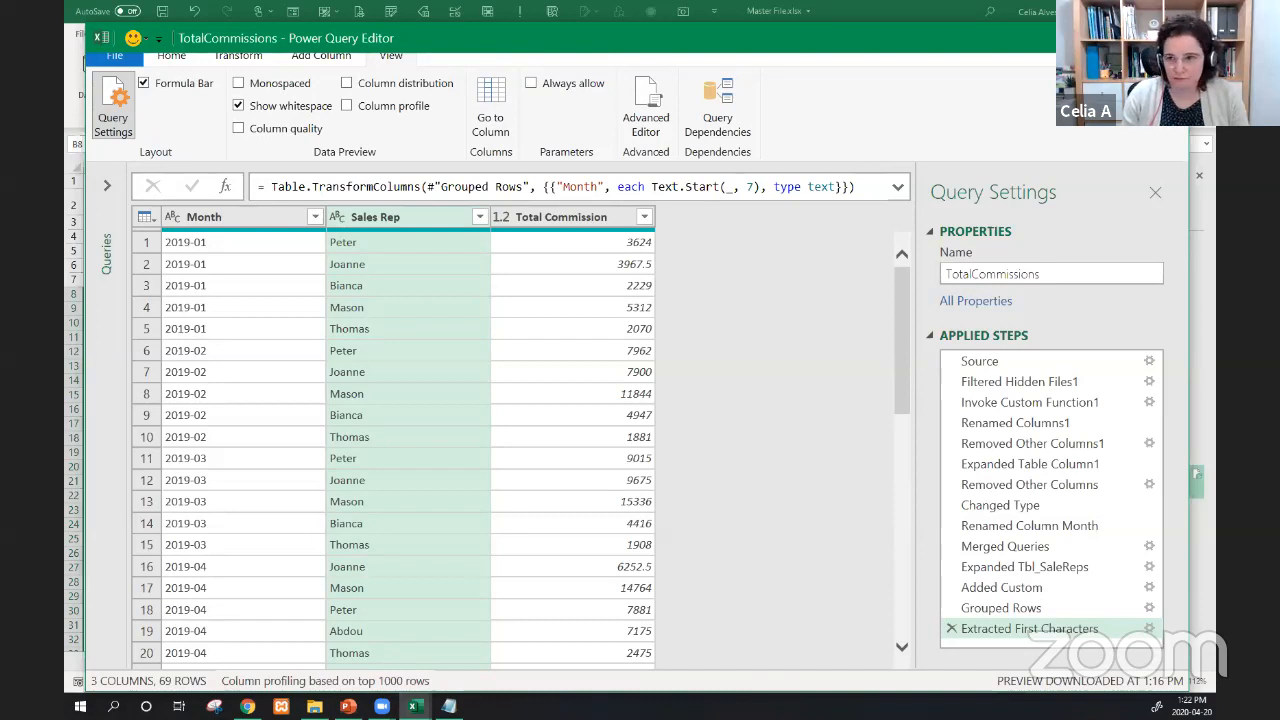
pyautogui.click(1168, 38)
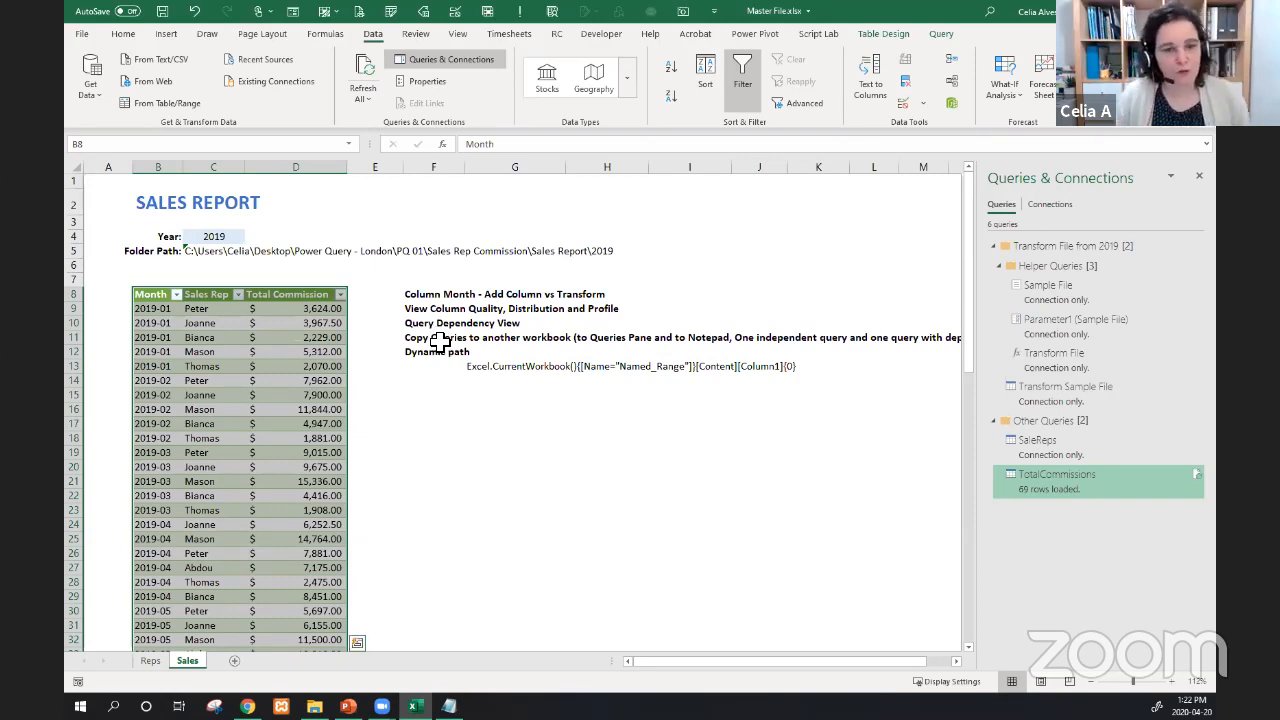
pyautogui.click(440, 341)
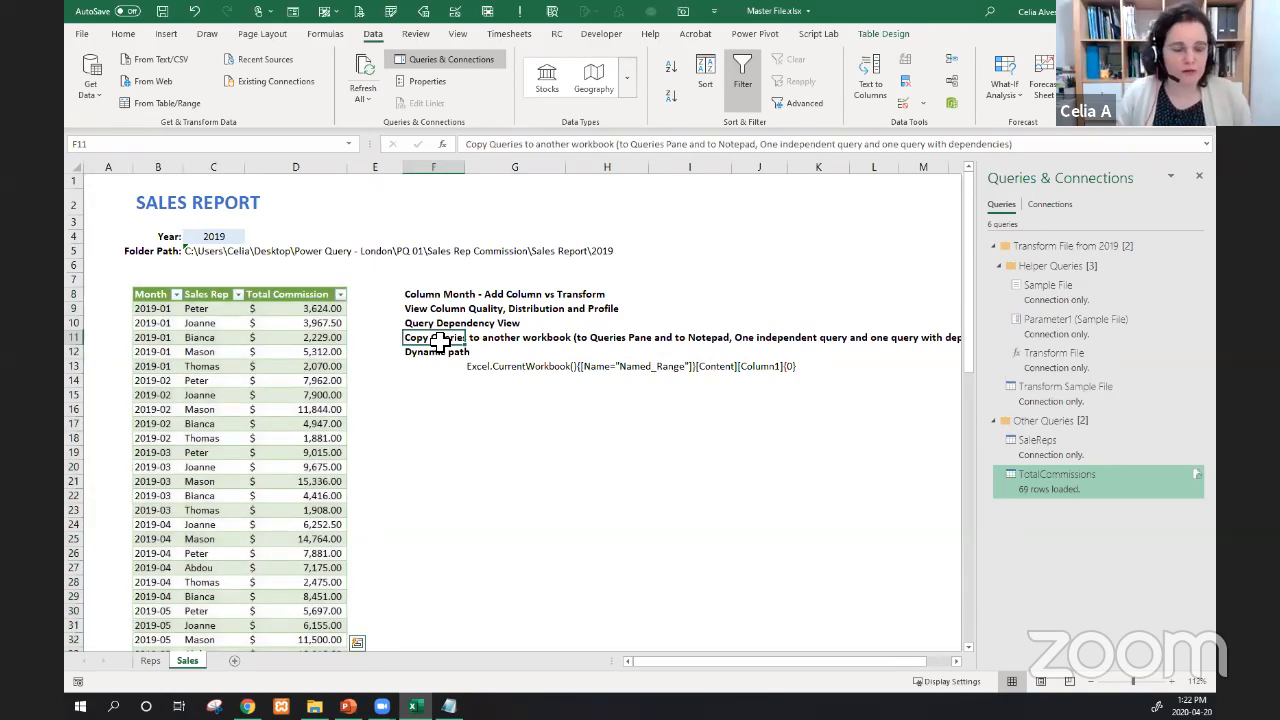
pyautogui.click(485, 481)
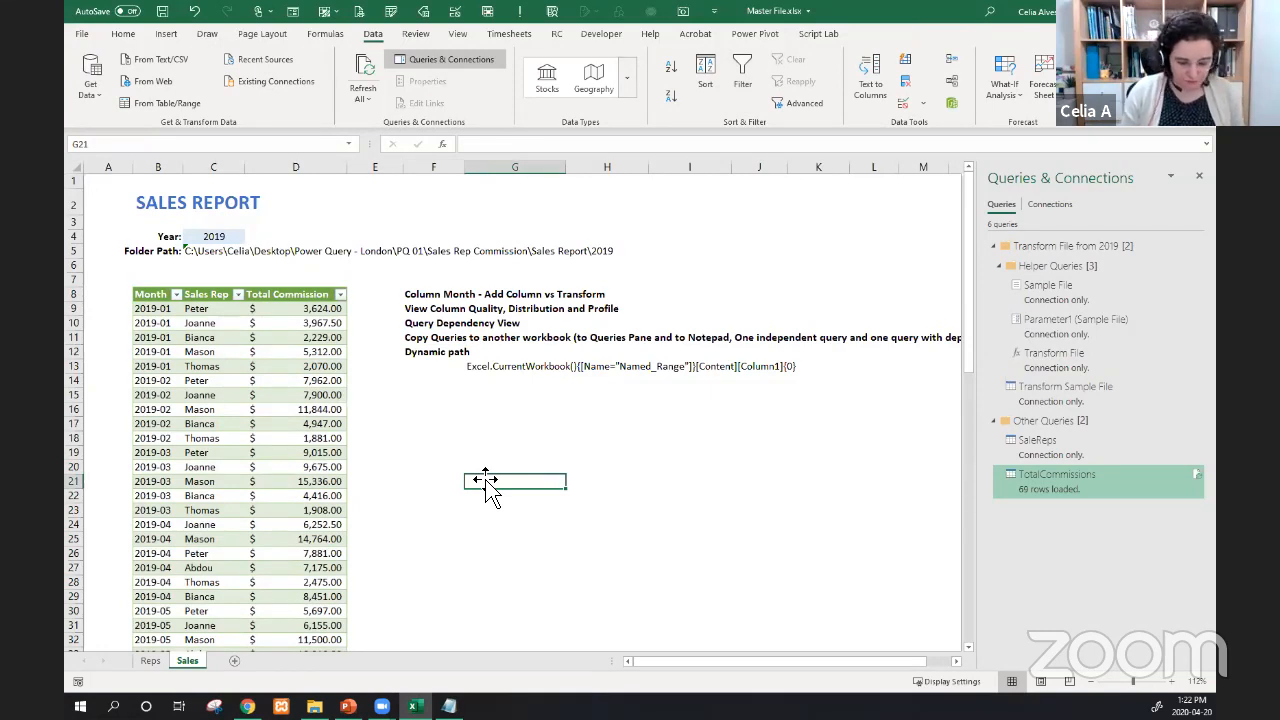
# - Create a blank workbook and arrange it side by side with Master File.xlsx
pyautogui.click(487, 482)
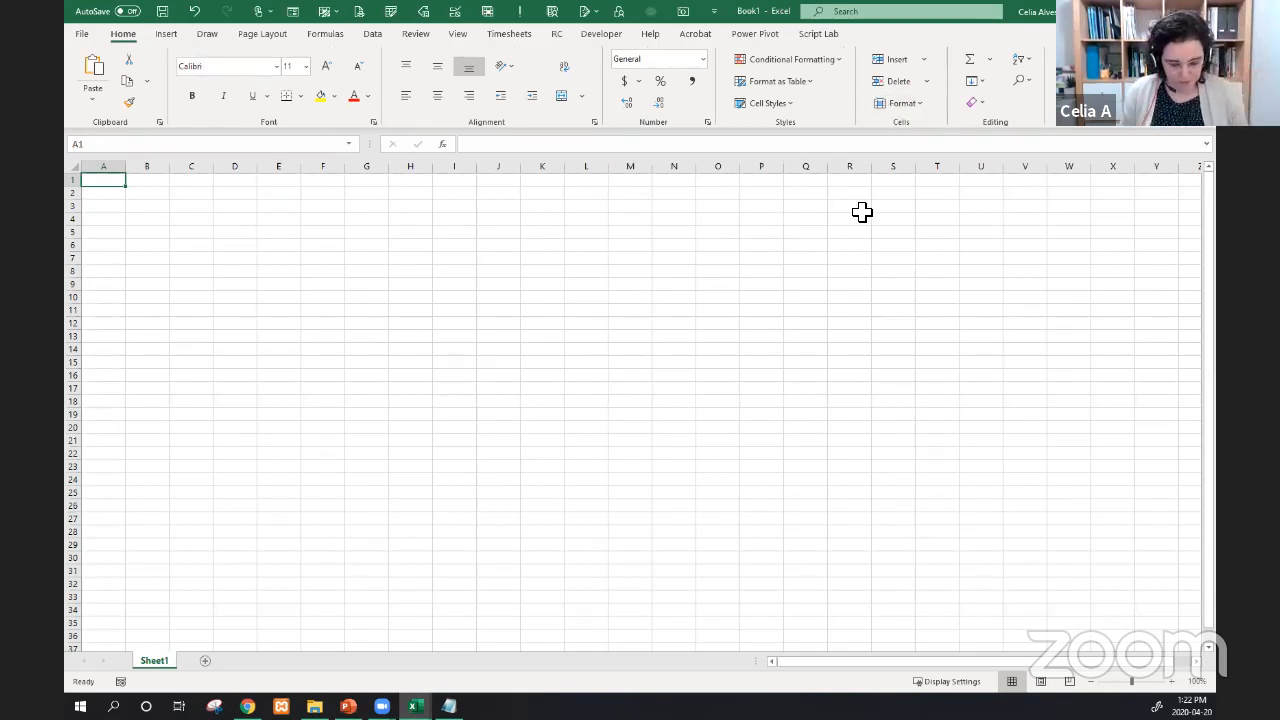
pyautogui.press('super+Right')
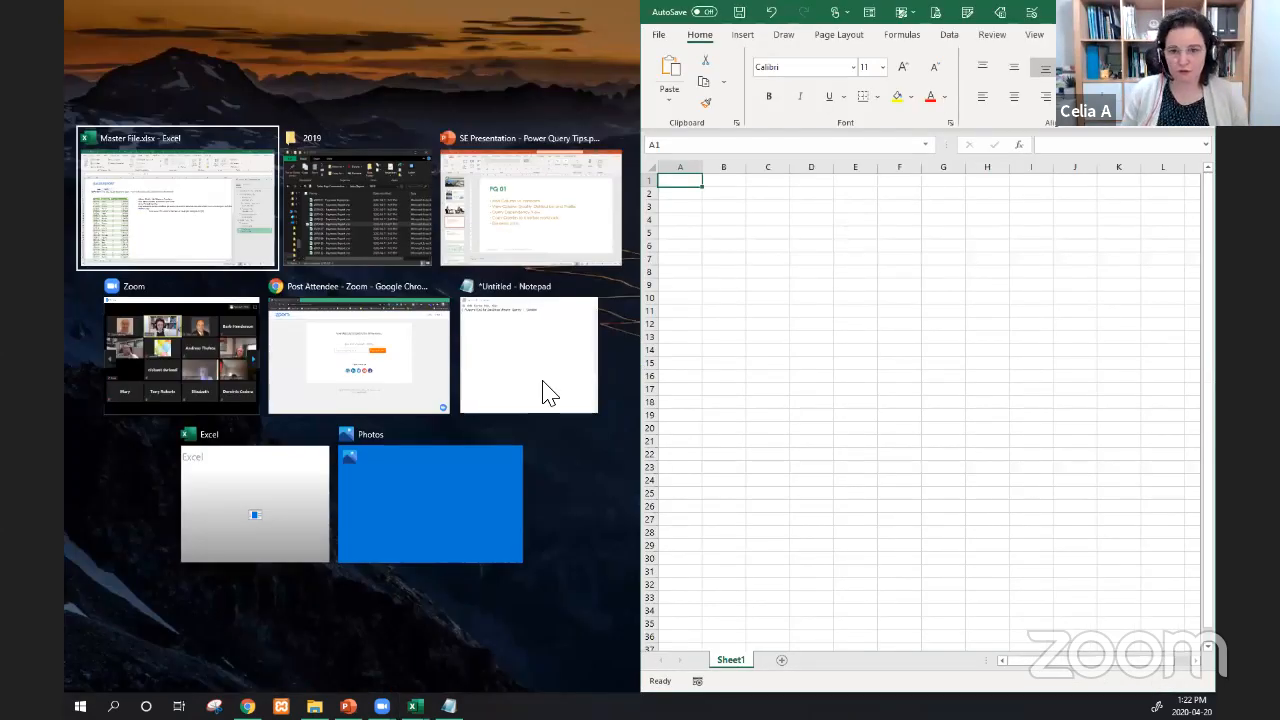
pyautogui.click(180, 200)
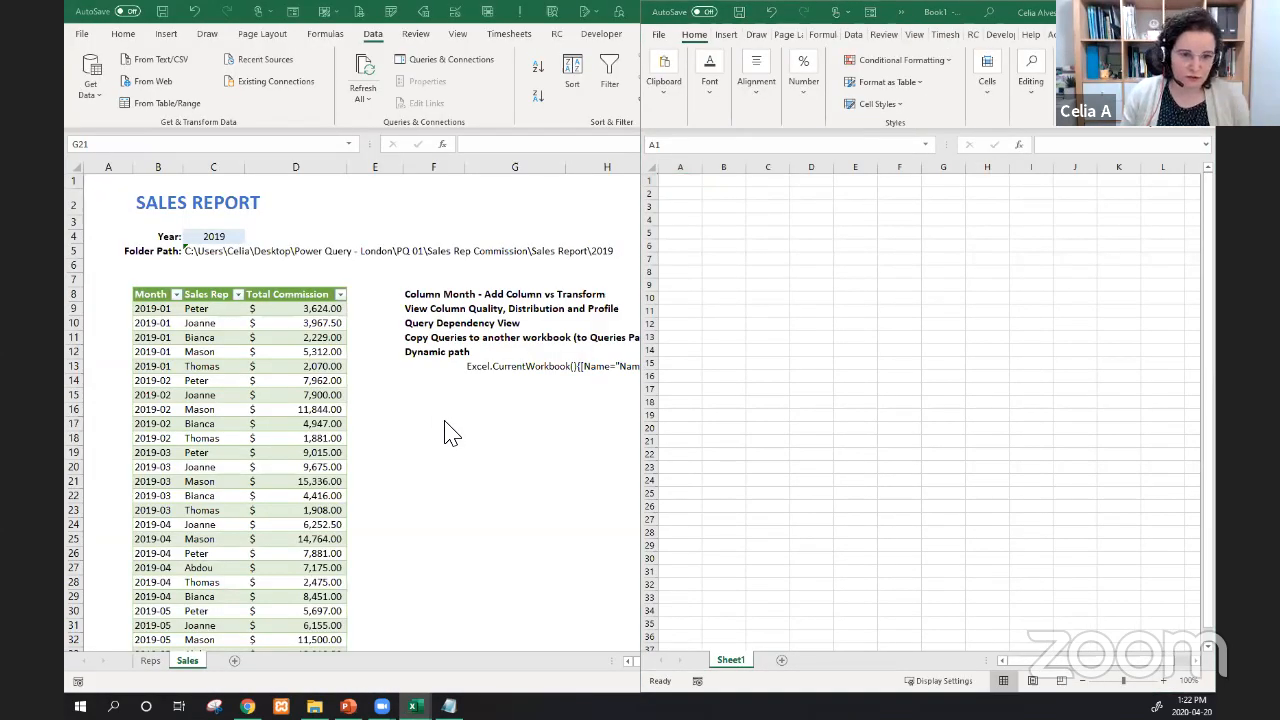
pyautogui.press('super+Left')
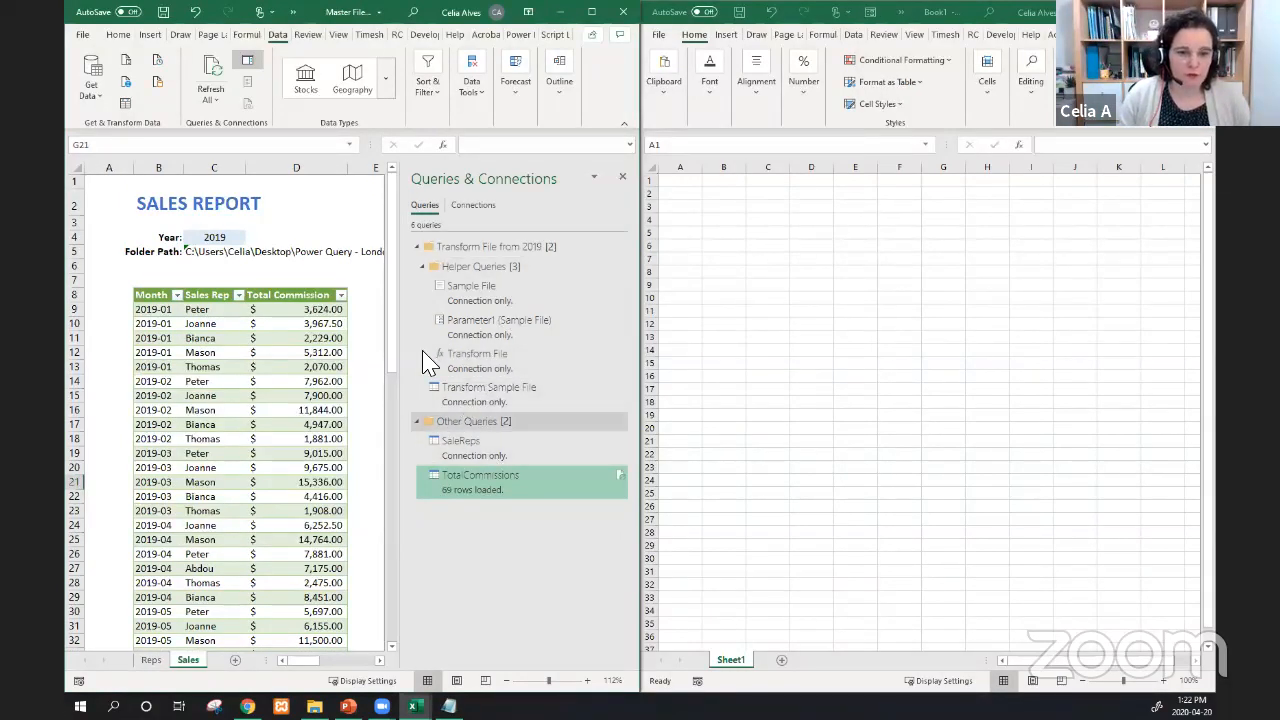
# - Show the Queries & Connections pane in the new blank workbook
pyautogui.click(855, 35)
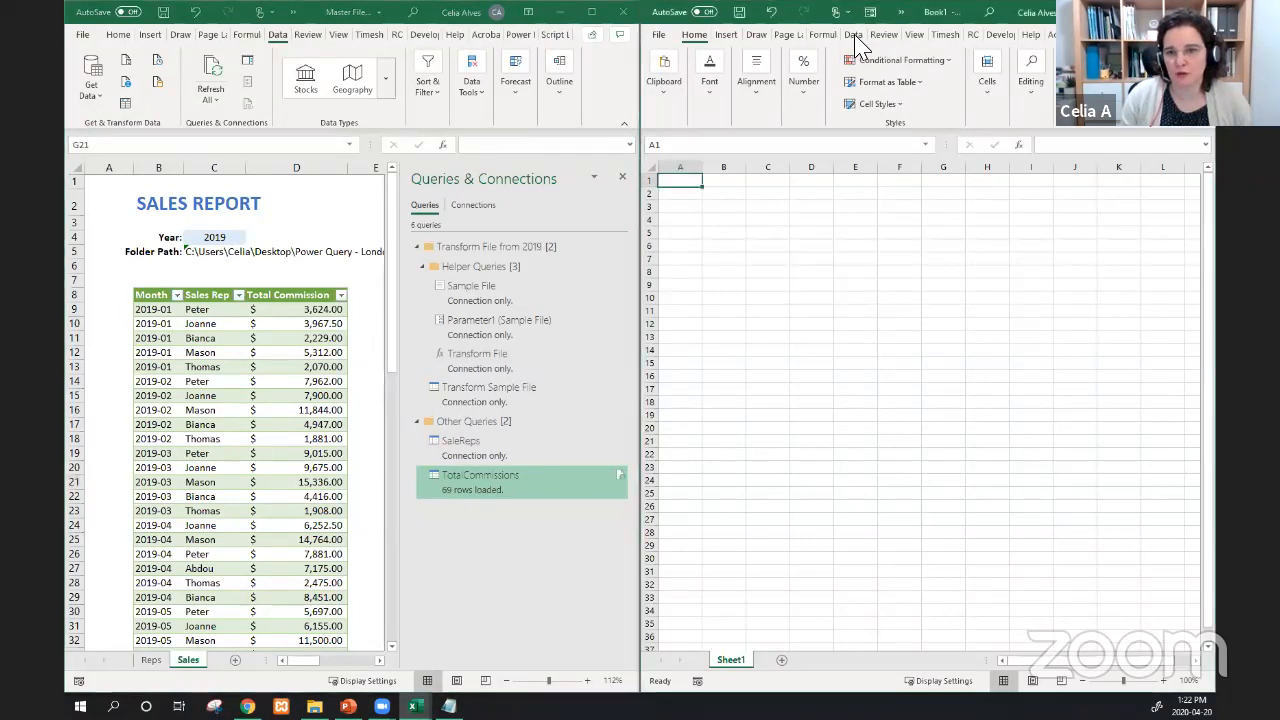
pyautogui.click(855, 37)
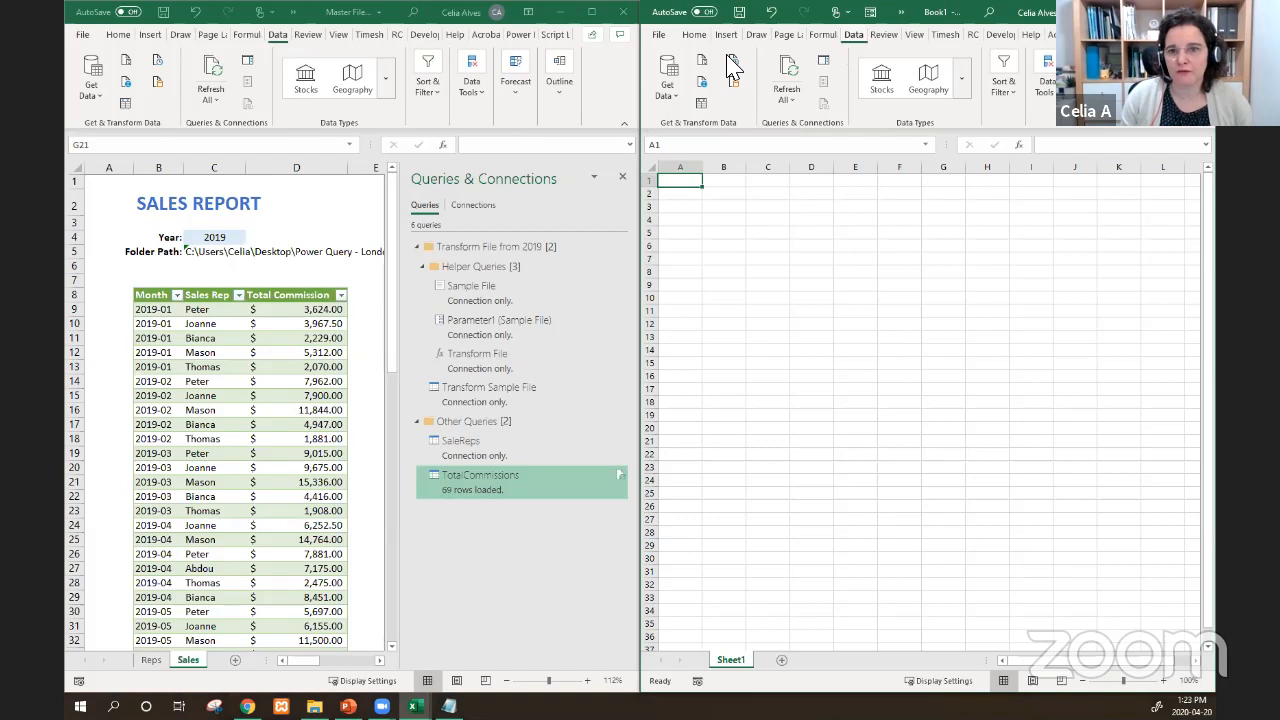
pyautogui.click(826, 68)
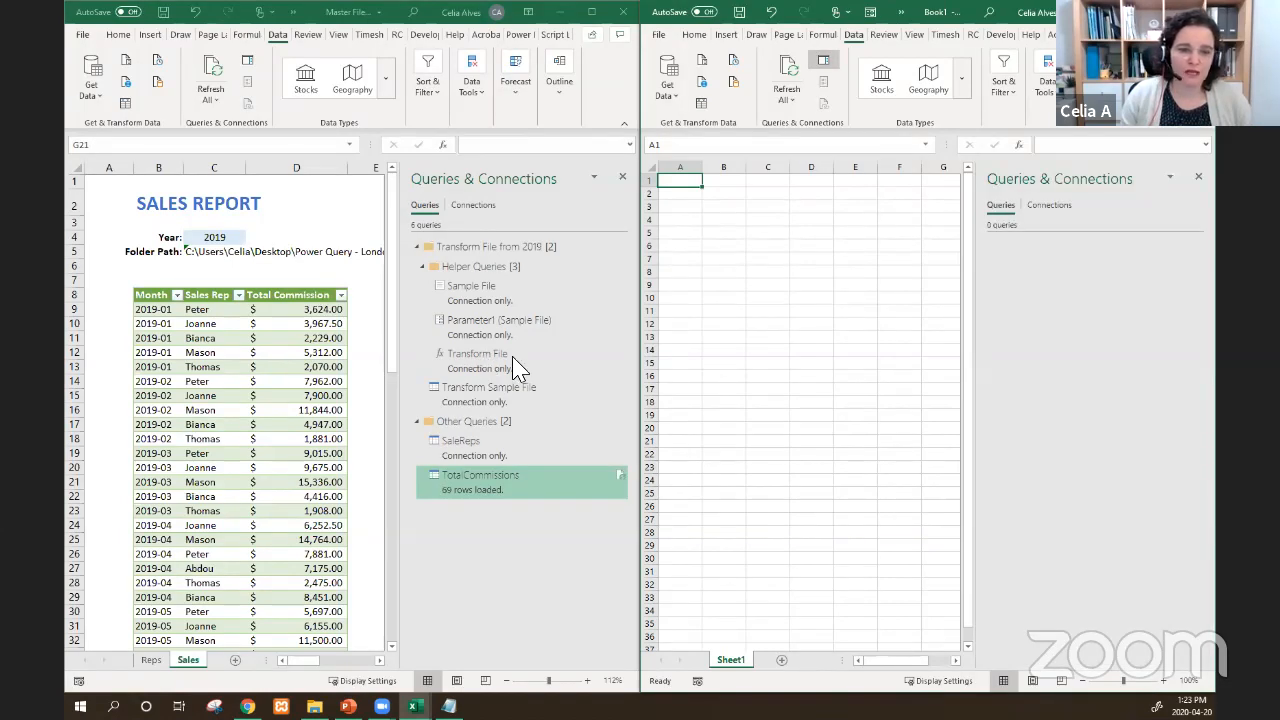
# - Copy the SaleReps query from Master File.xlsx and paste it into the queries of the new workbook
pyautogui.click(465, 452)
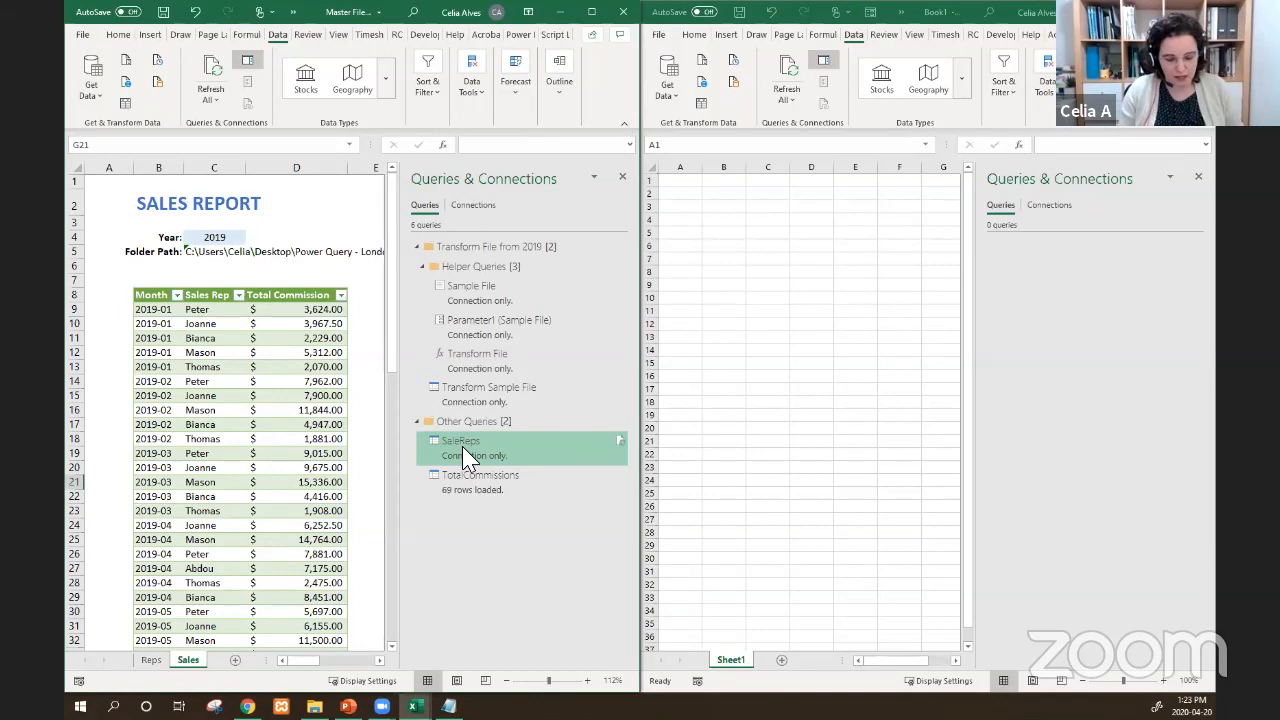
pyautogui.rightClick(465, 458)
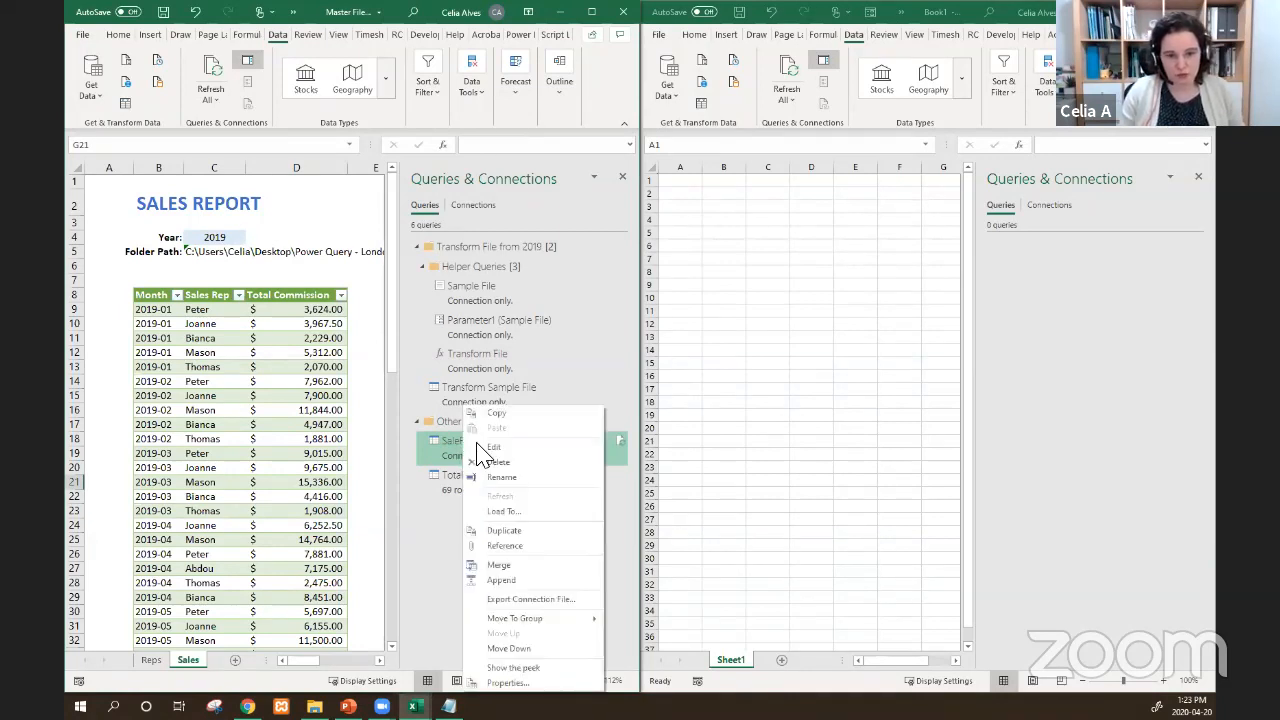
pyautogui.click(497, 413)
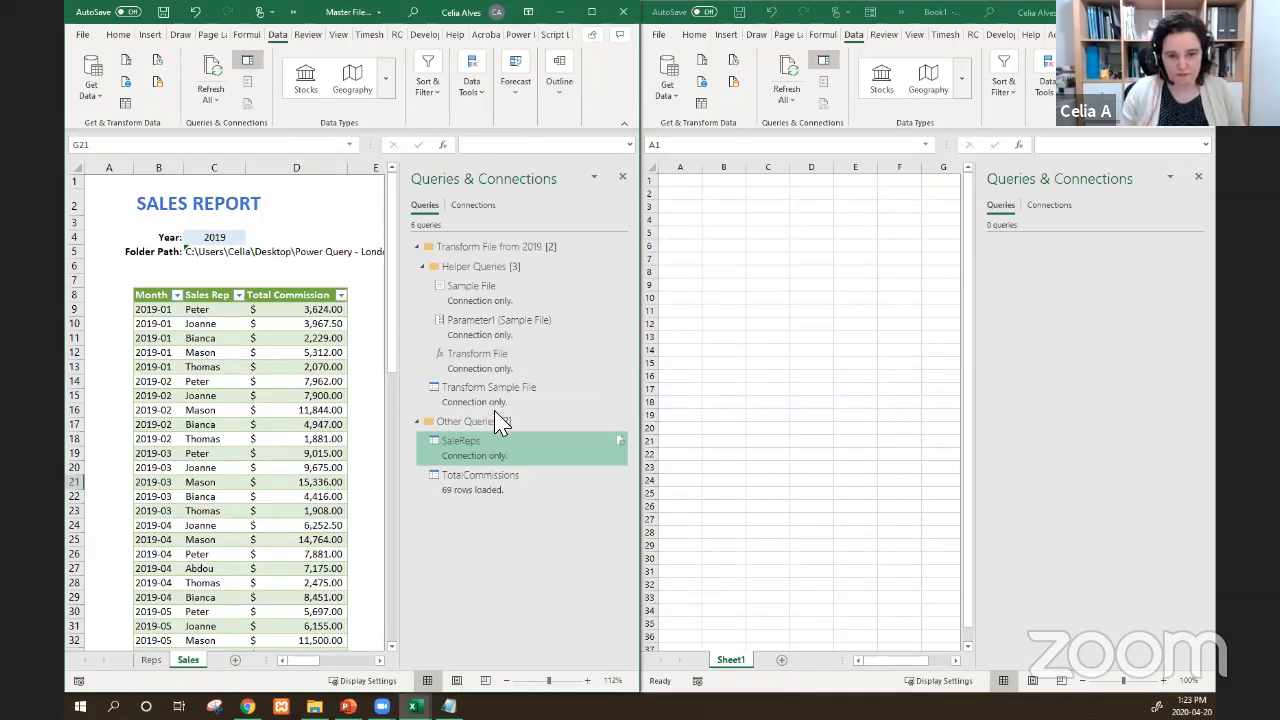
pyautogui.click(1035, 318)
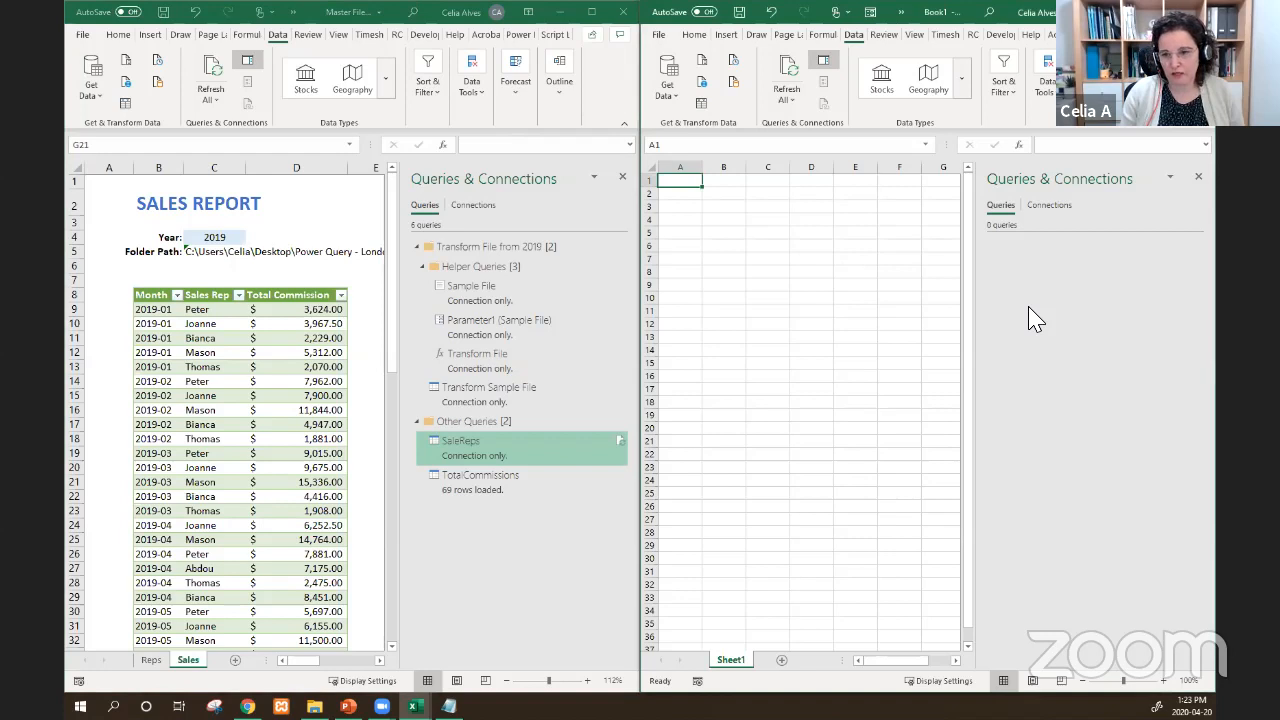
pyautogui.rightClick(1035, 318)
pyautogui.click(1058, 324)
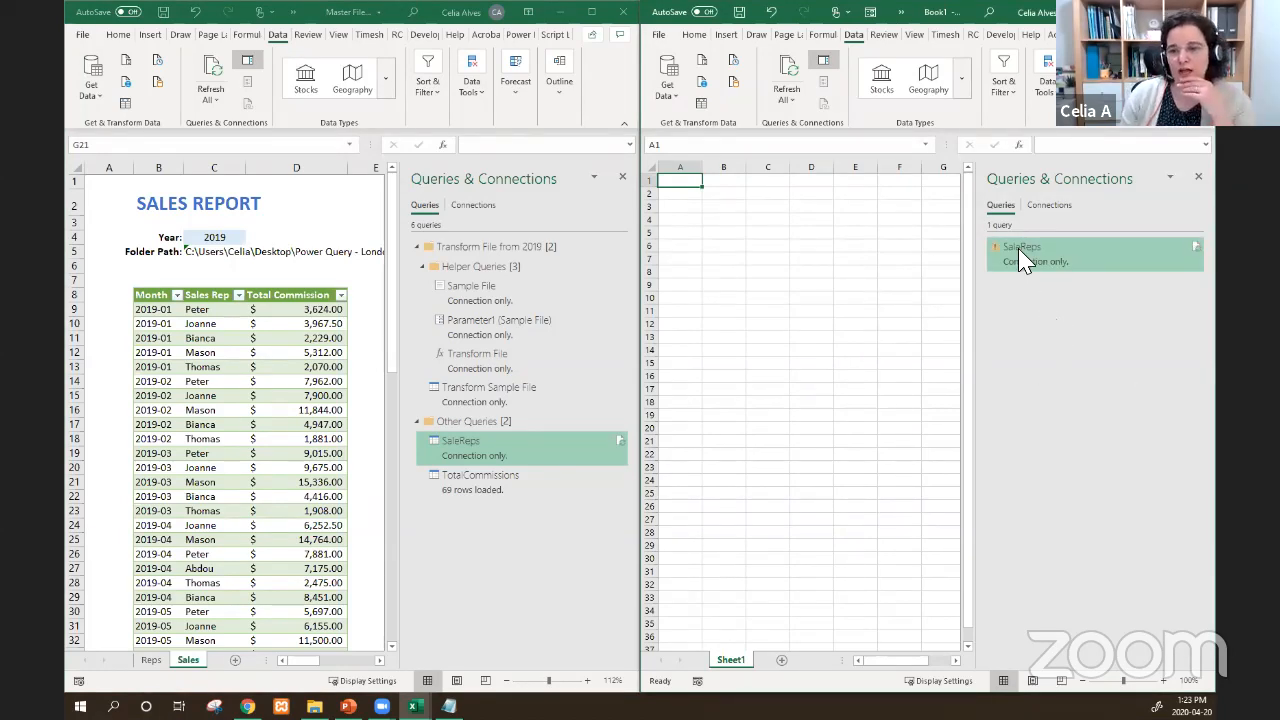
pyautogui.moveTo(1004, 254)
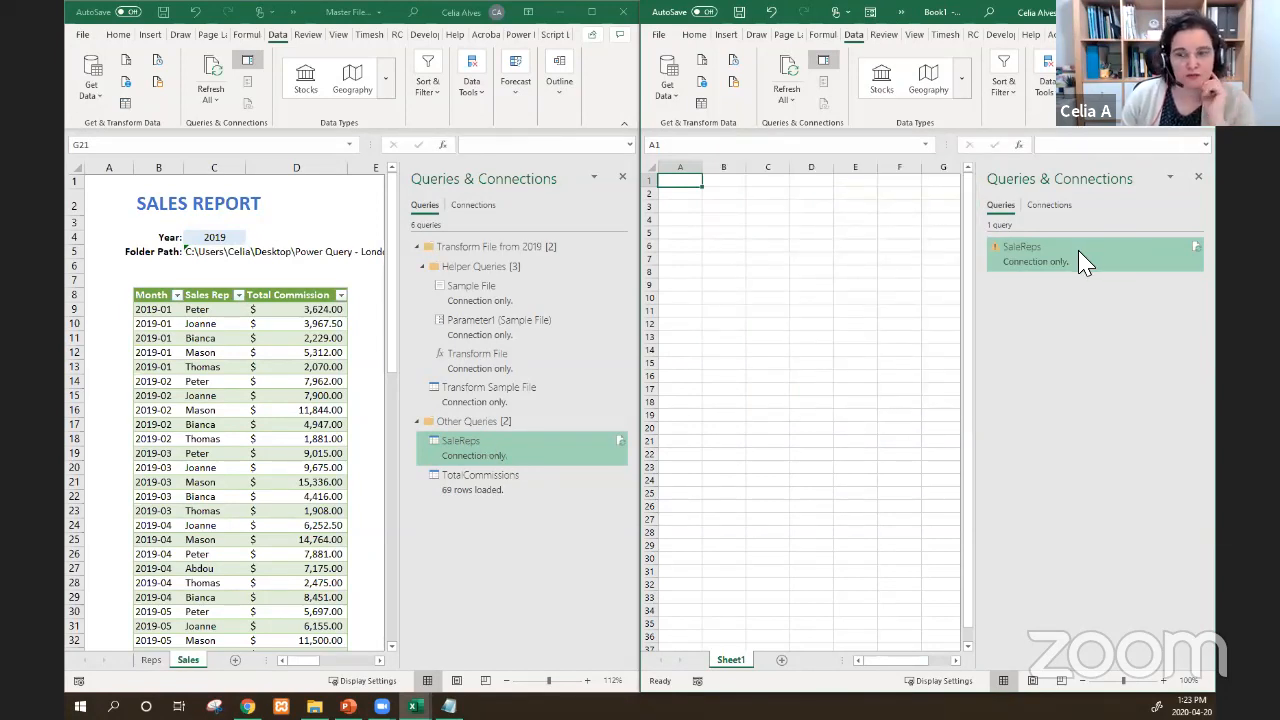
# - Copy the TotalCommissions query from Master File.xlsx, paste it into the new workbook's queries and dismiss the error message
pyautogui.click(465, 495)
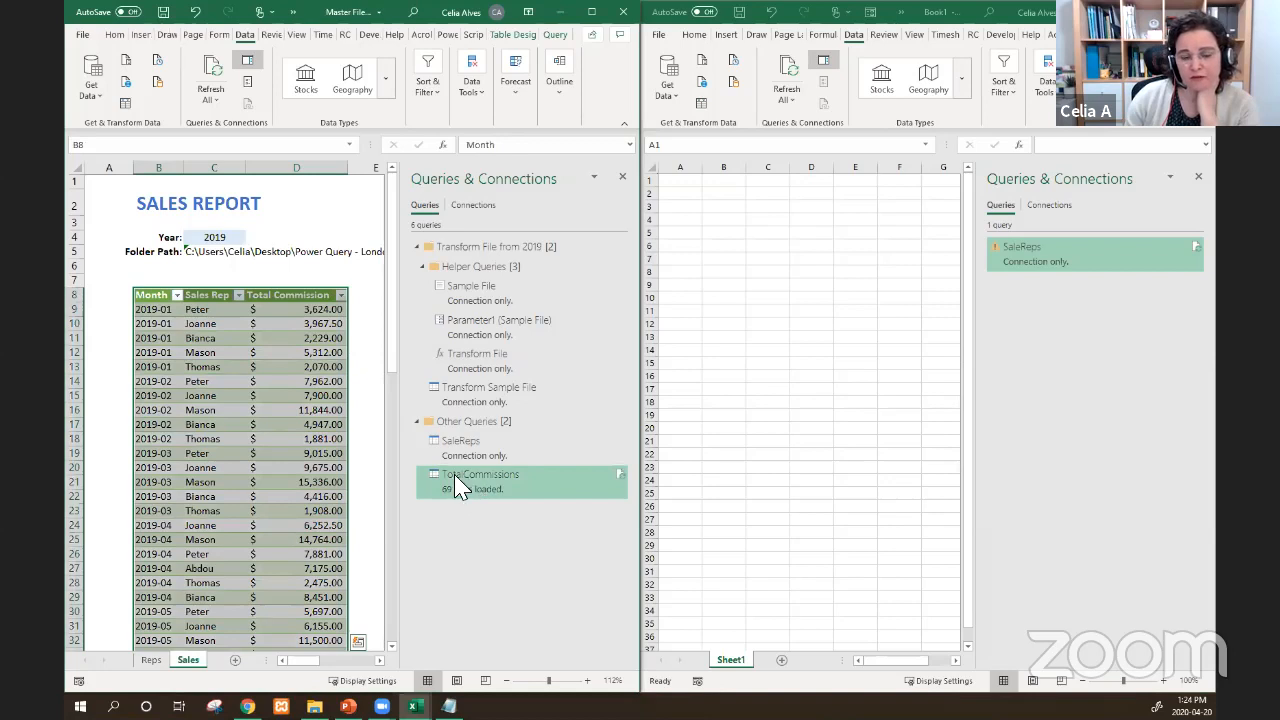
pyautogui.moveTo(465, 493)
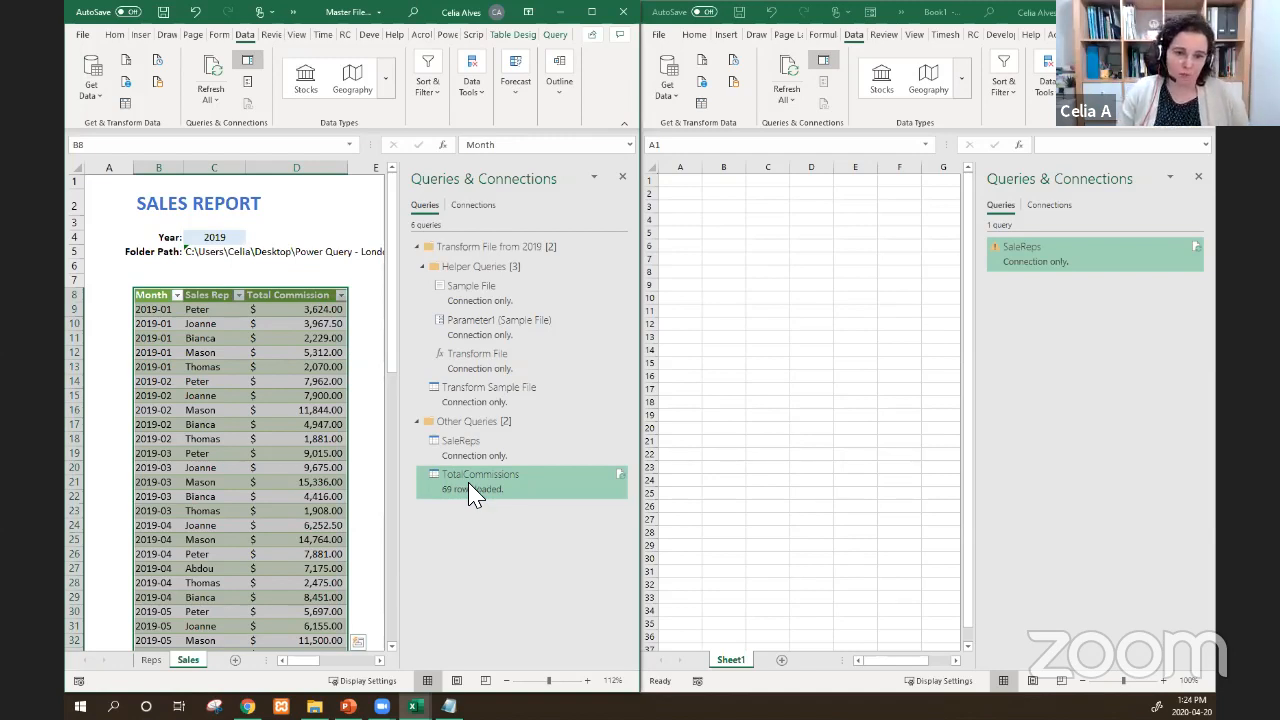
pyautogui.rightClick(468, 490)
pyautogui.press('Escape')
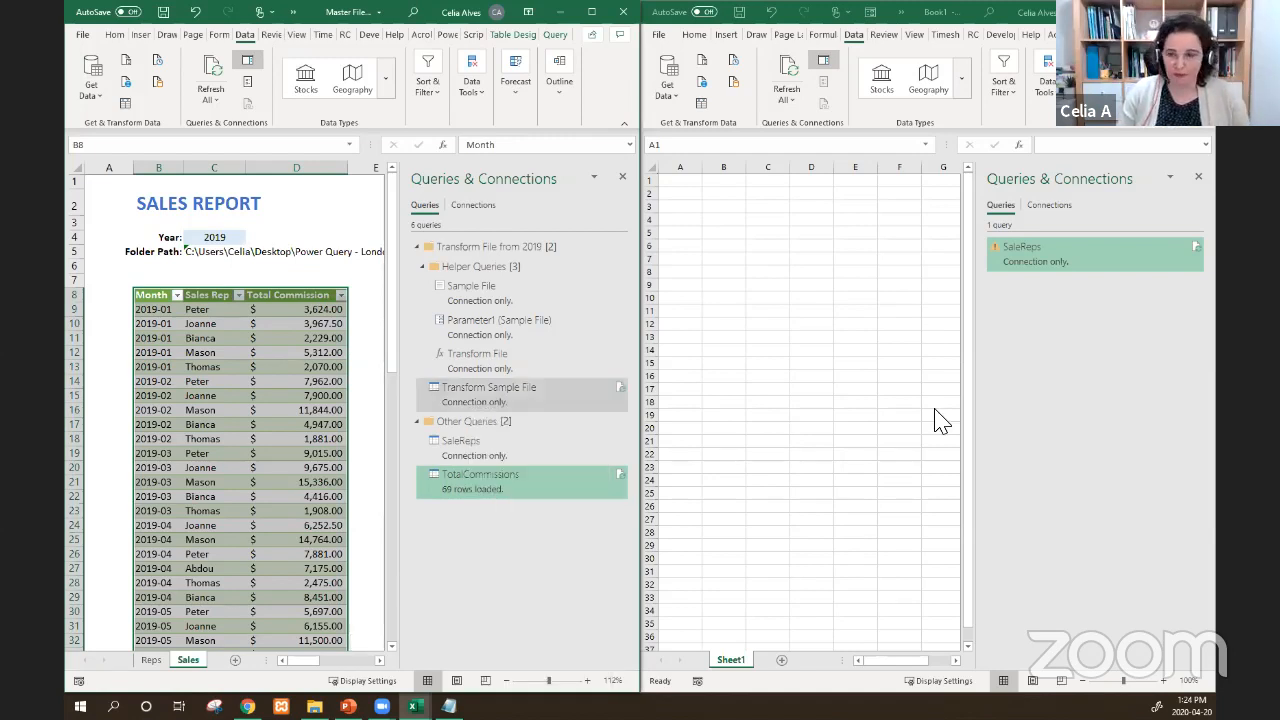
pyautogui.rightClick(1030, 368)
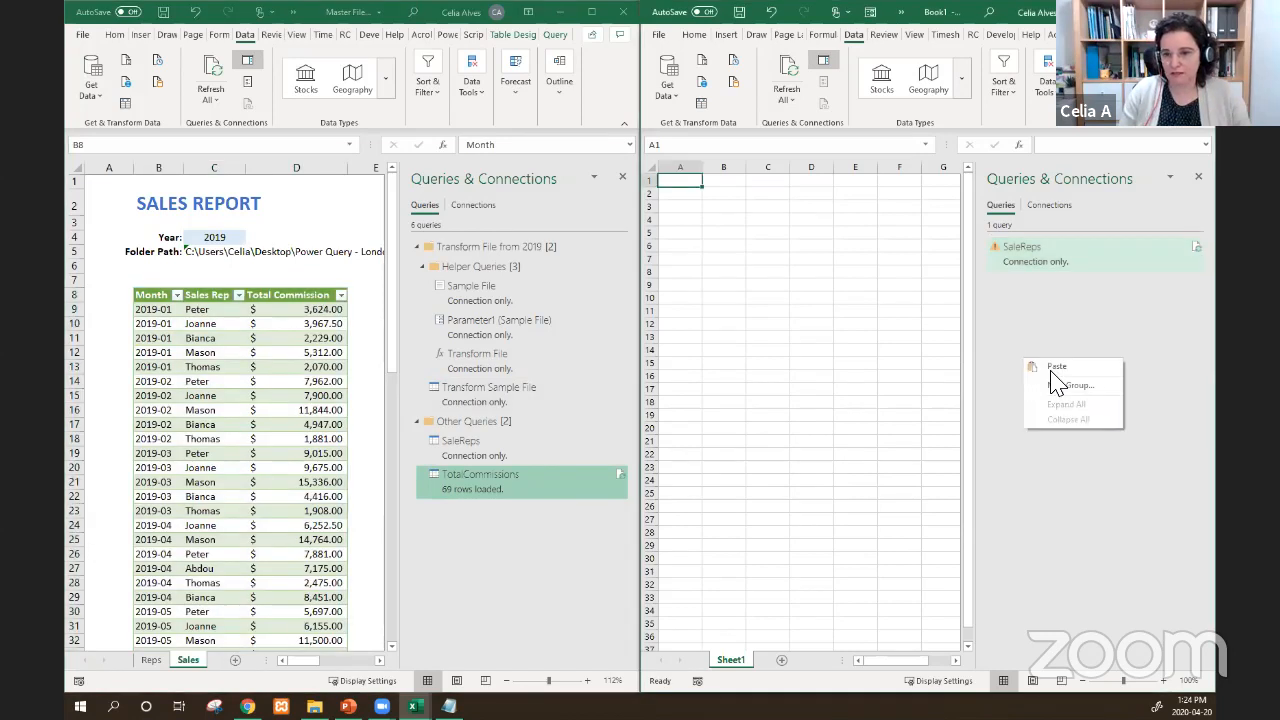
pyautogui.click(1055, 372)
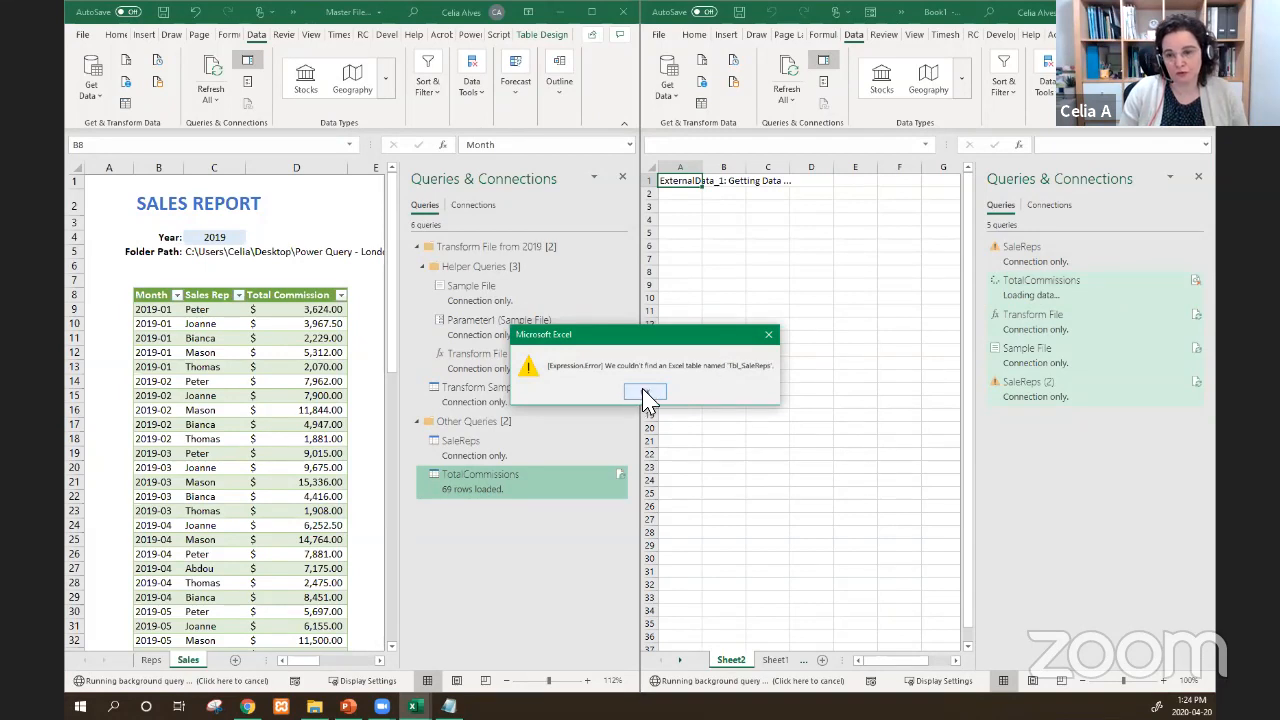
pyautogui.click(644, 393)
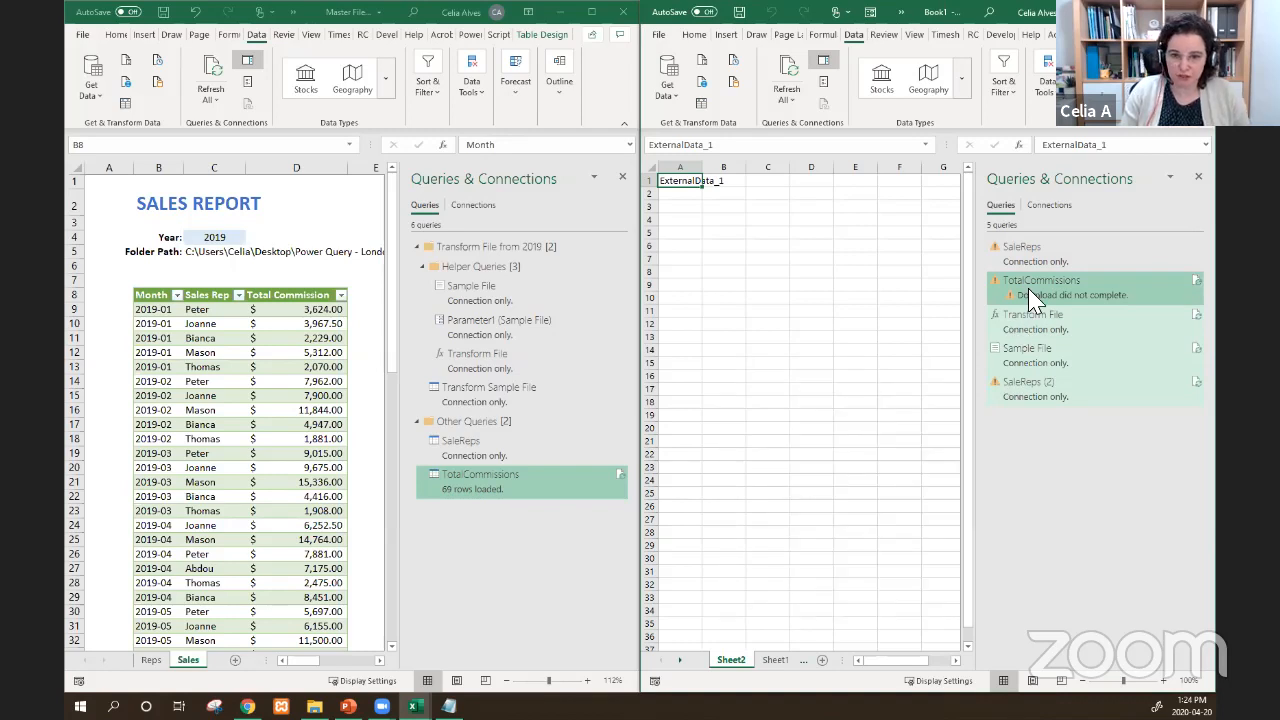
pyautogui.moveTo(1090, 340)
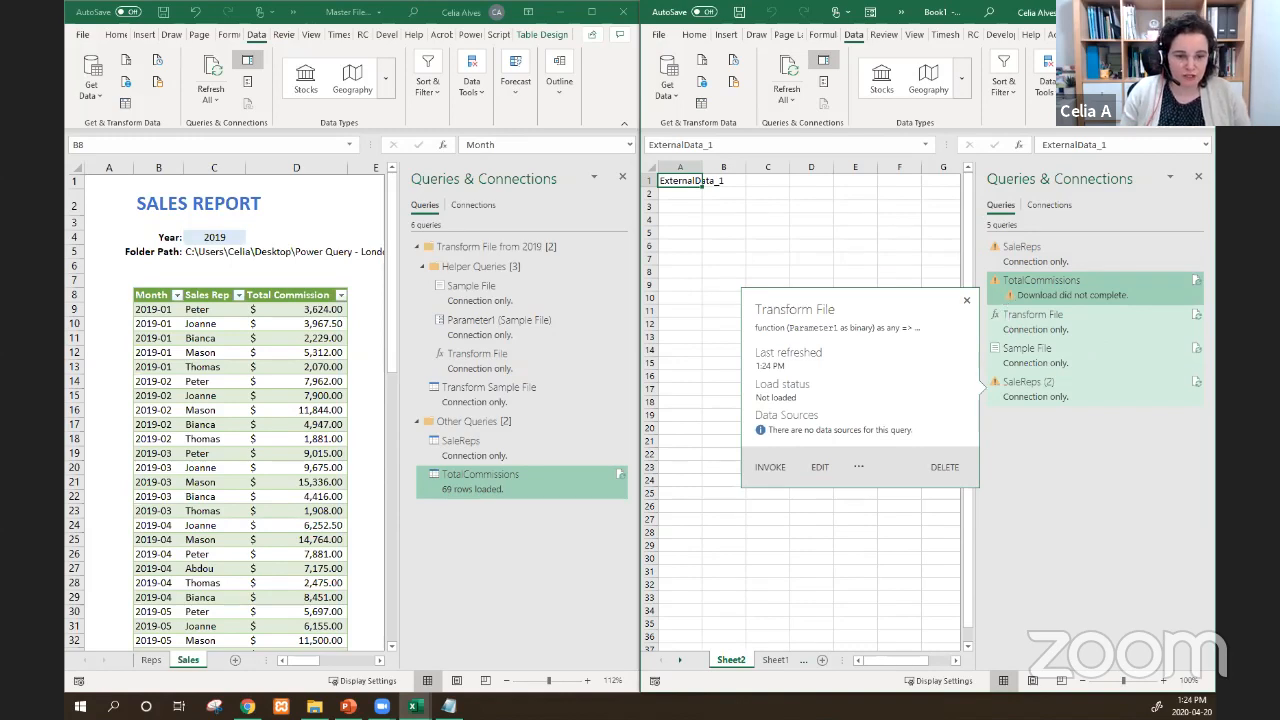
# - Switch to Notepad and open a new blank document
pyautogui.click(449, 706)
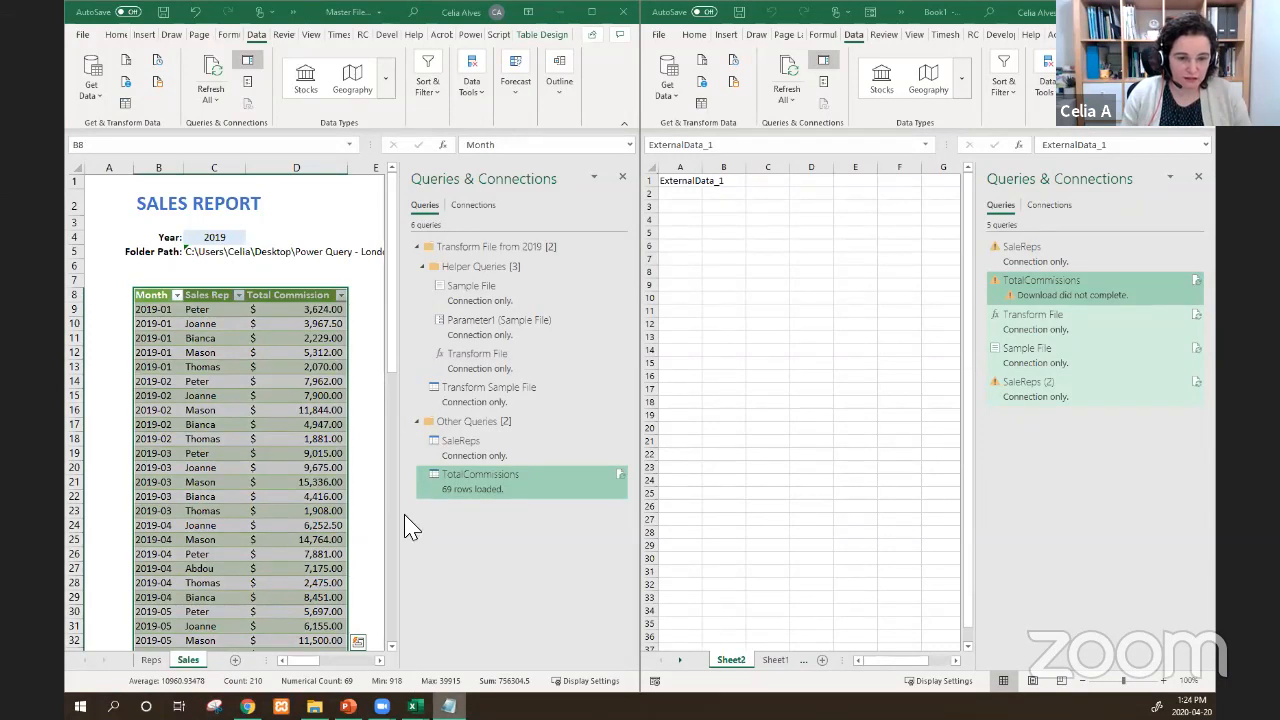
pyautogui.rightClick(448, 706)
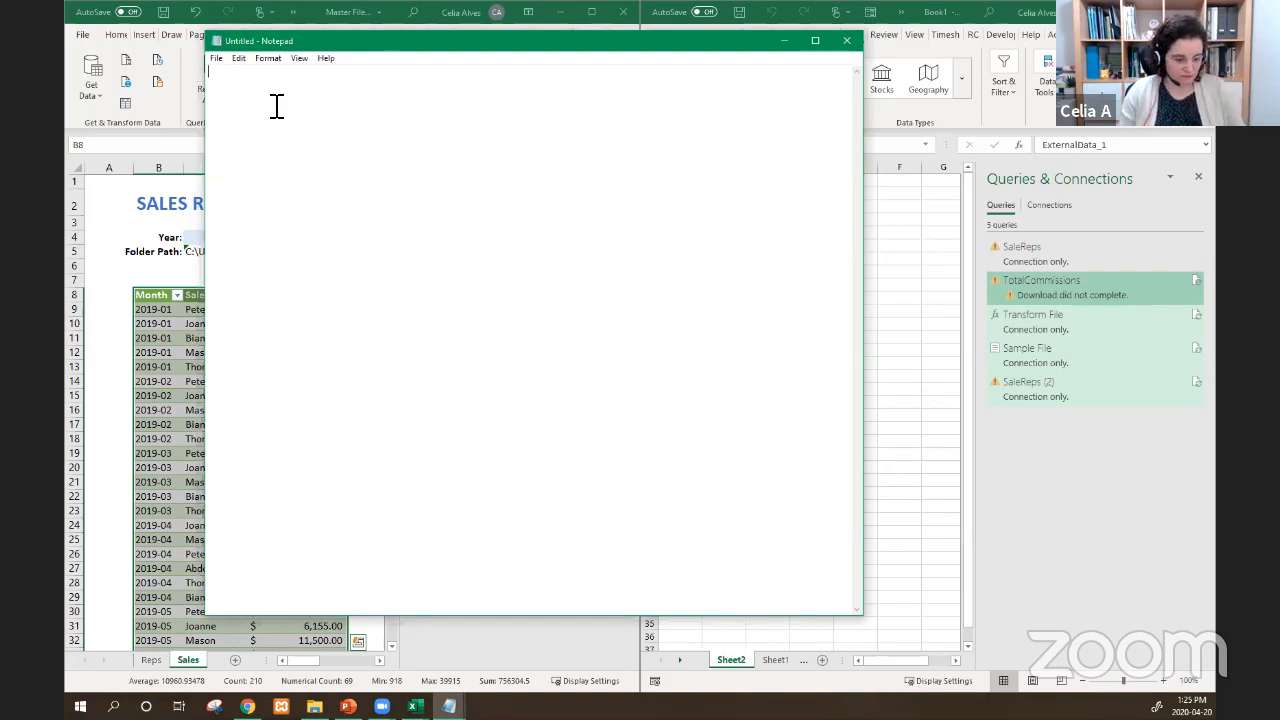
# - Paste the copied query code into the blank Notepad document, maximize it and highlight the TotalCommissions comment marker, query name and code block
pyautogui.hotkey('ctrl', 'v')
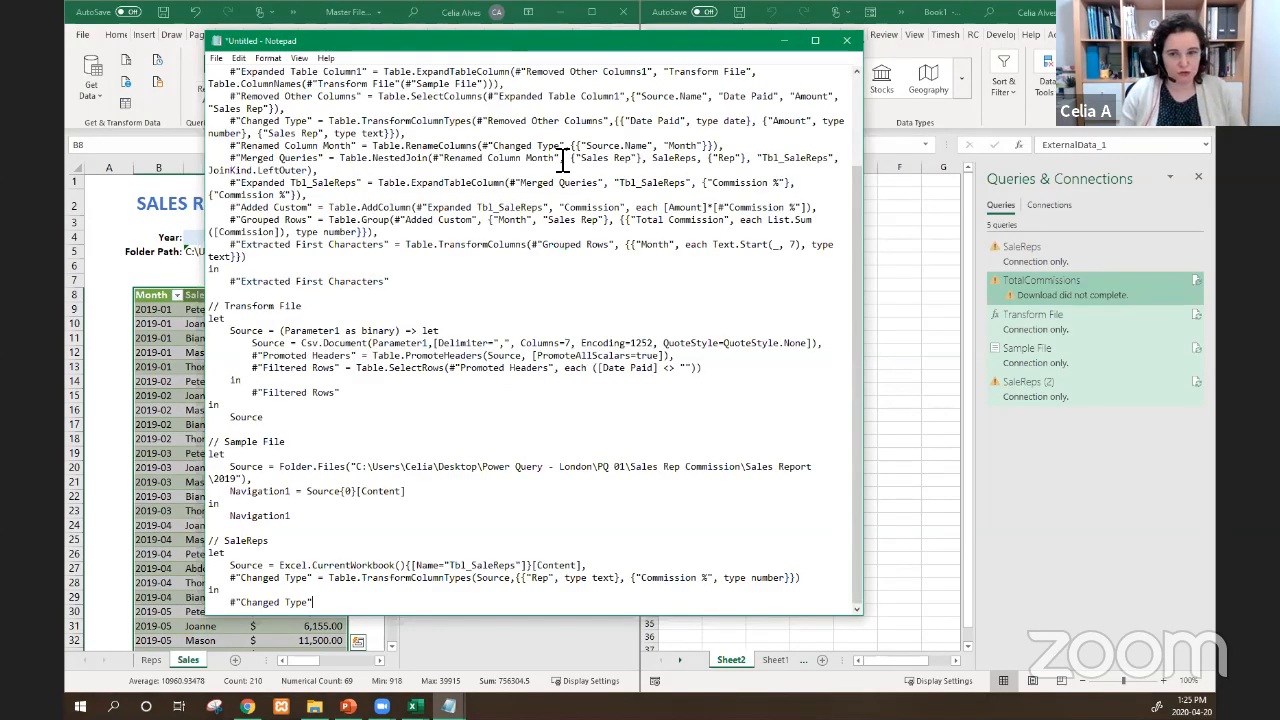
pyautogui.click(817, 39)
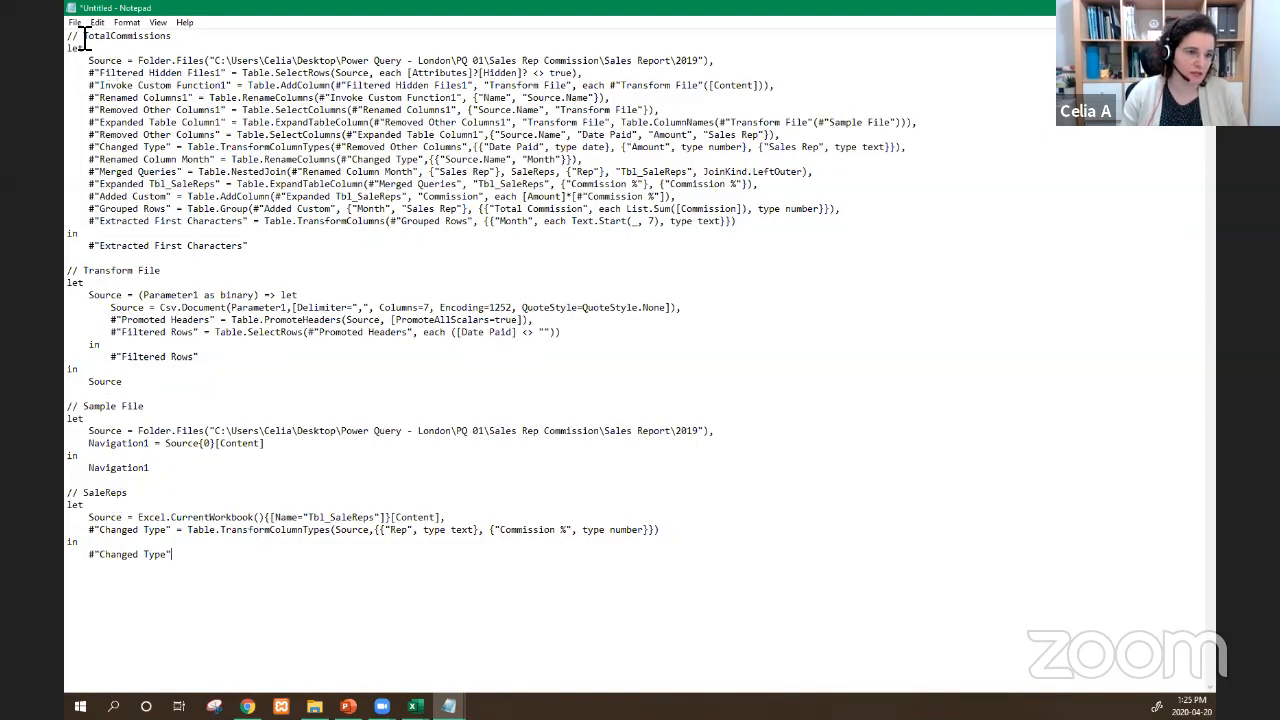
pyautogui.moveTo(67, 36); pyautogui.dragTo(78, 36)
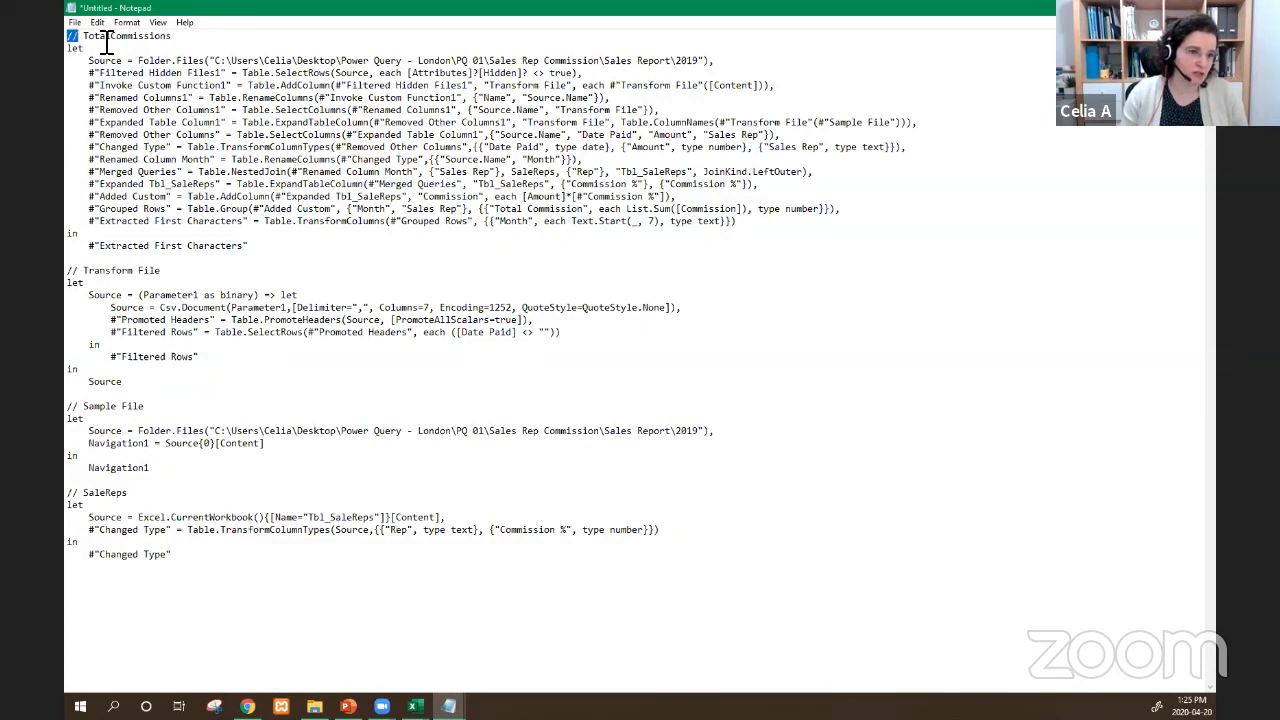
pyautogui.doubleClick(187, 44)
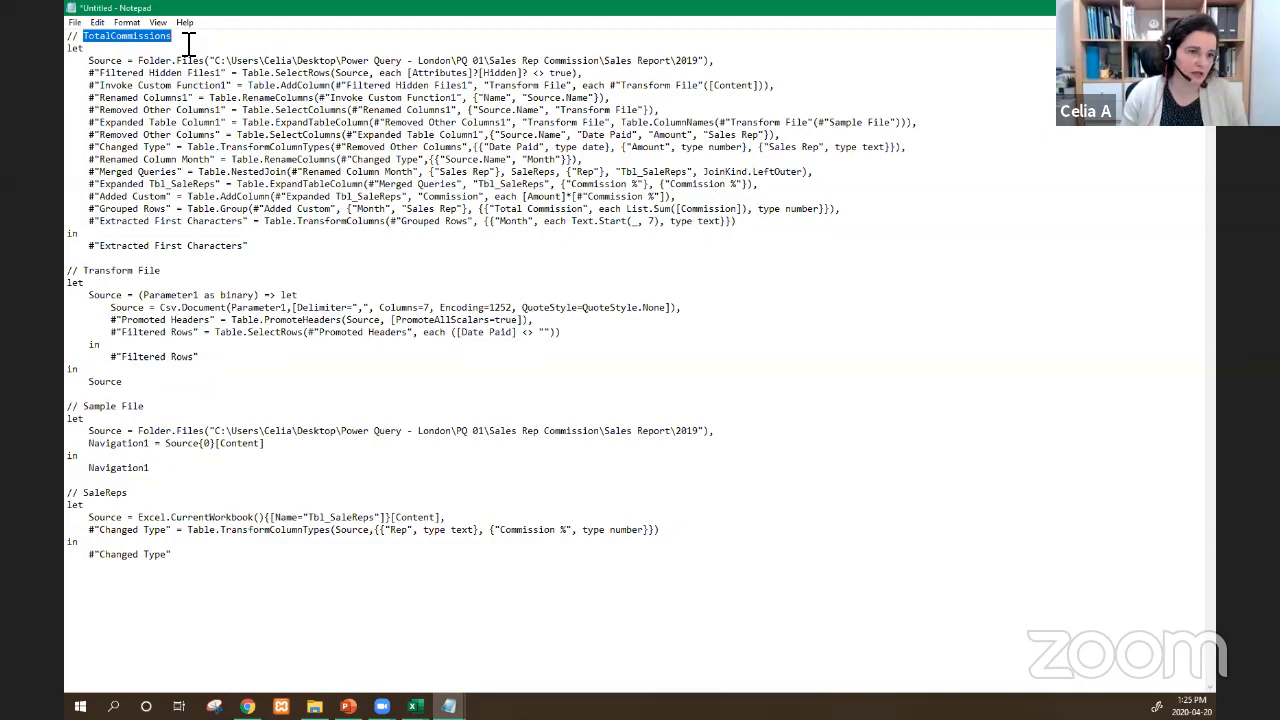
pyautogui.moveTo(68, 48); pyautogui.dragTo(270, 250)
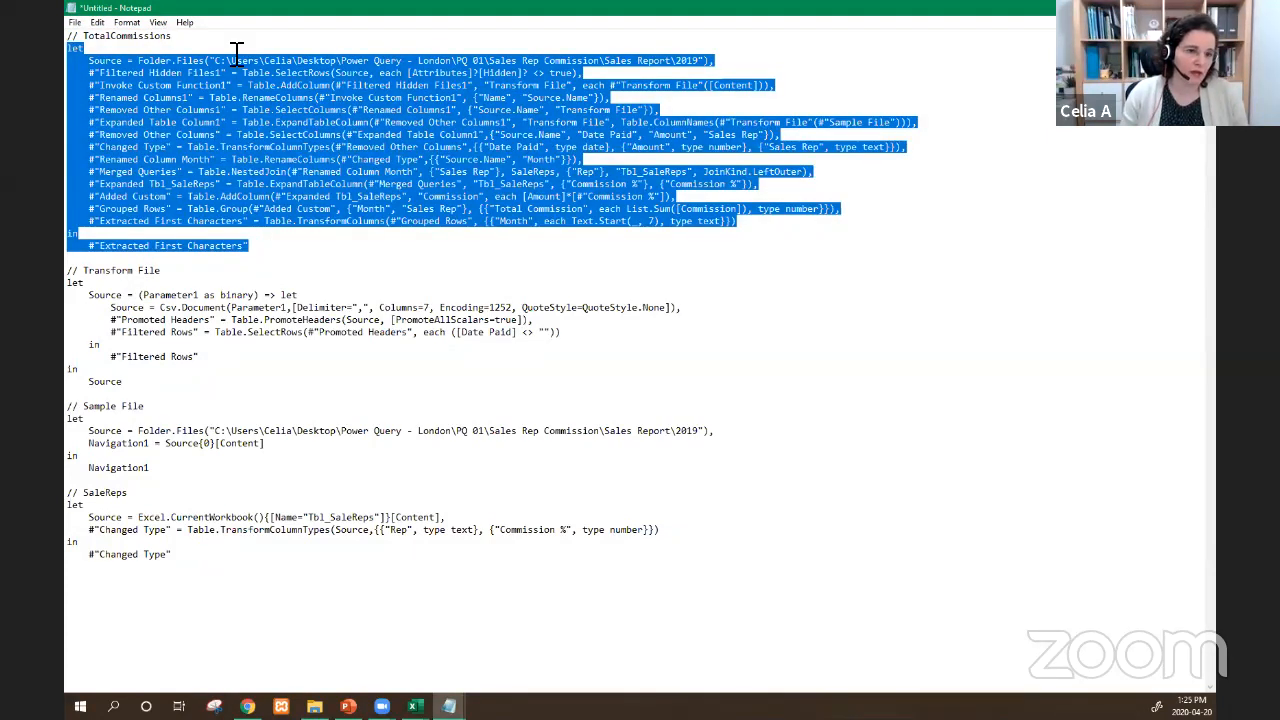
pyautogui.click(141, 48)
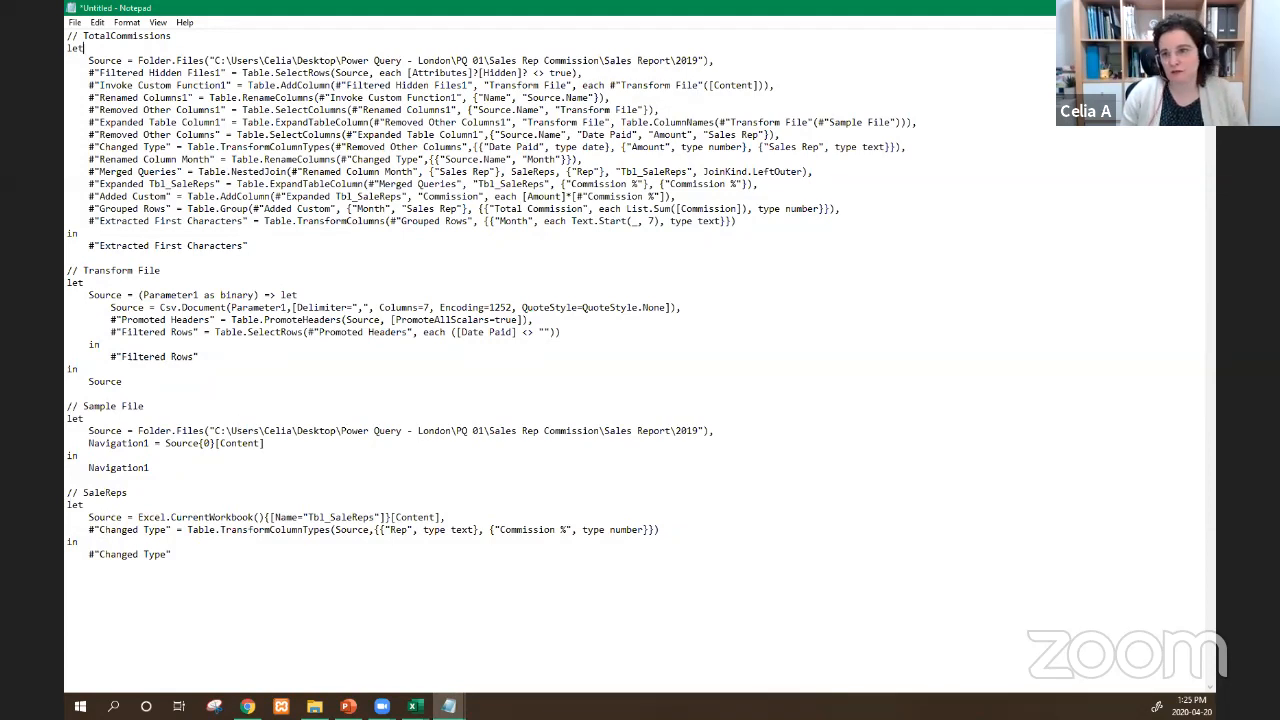
# - Close the Notepad document and the Book1 workbook without saving, and maximize Master File.xlsx
pyautogui.hotkey('alt', 'F4')
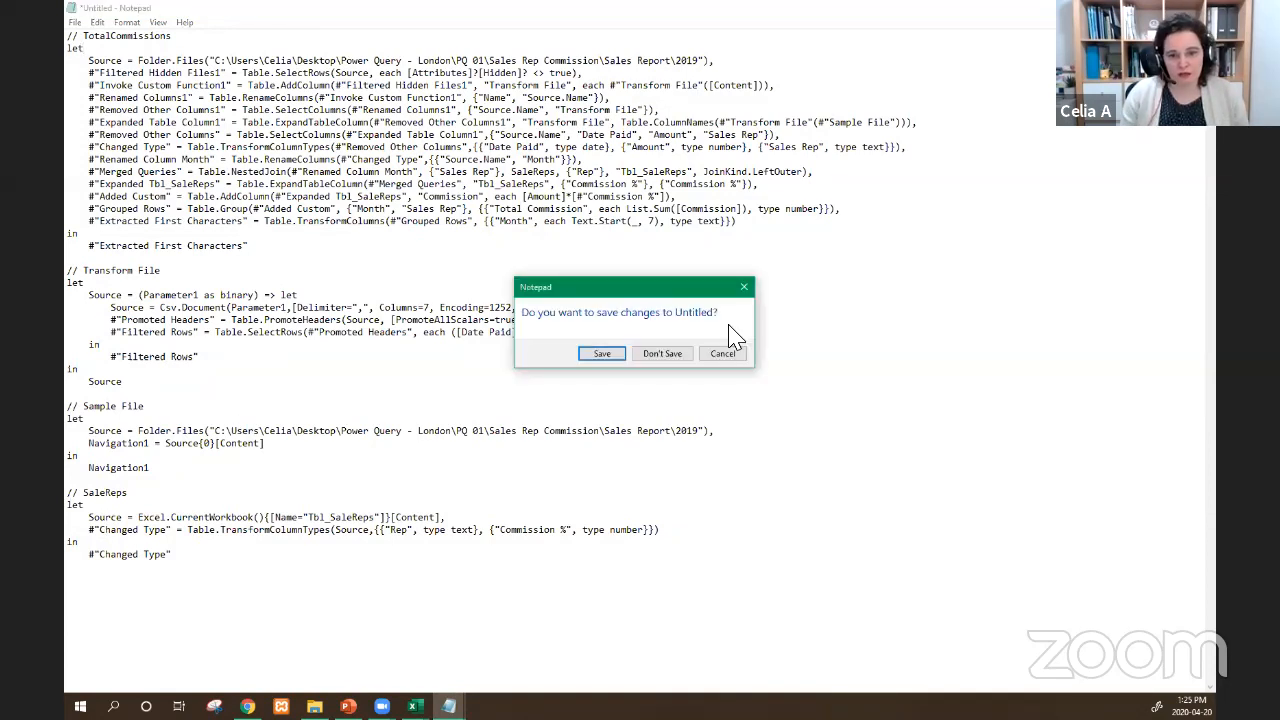
pyautogui.click(668, 360)
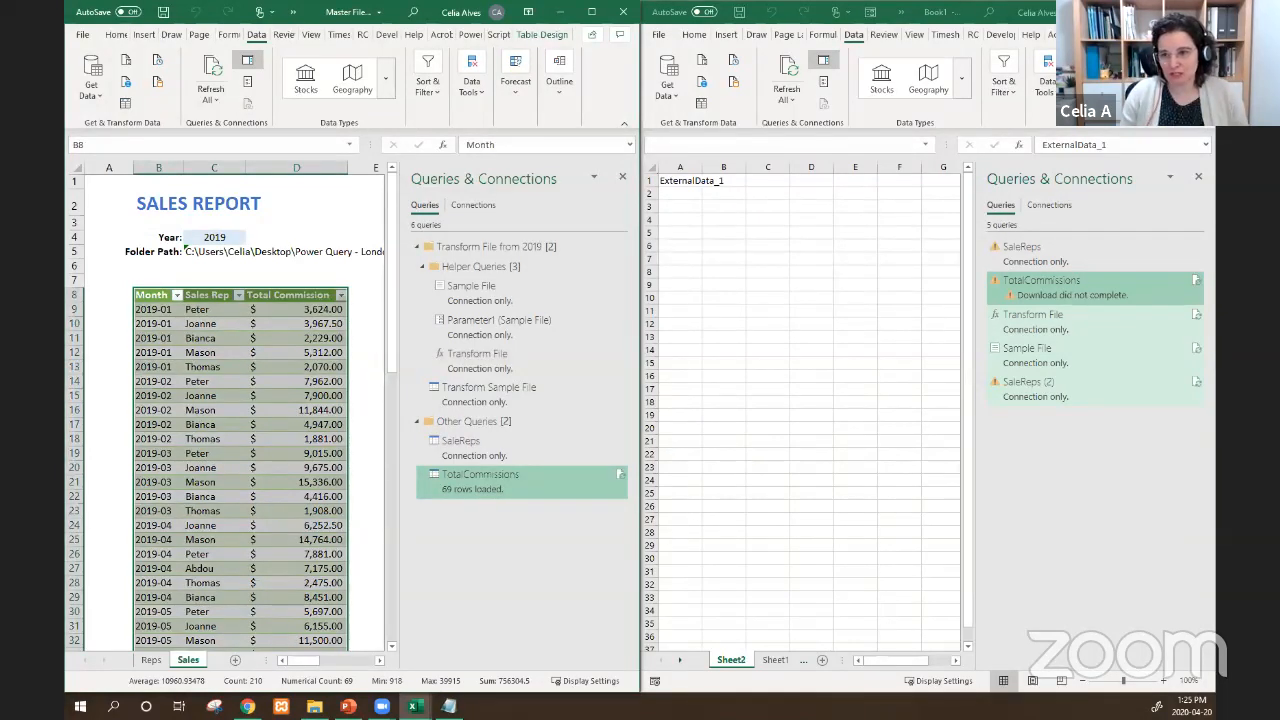
pyautogui.click(1199, 12)
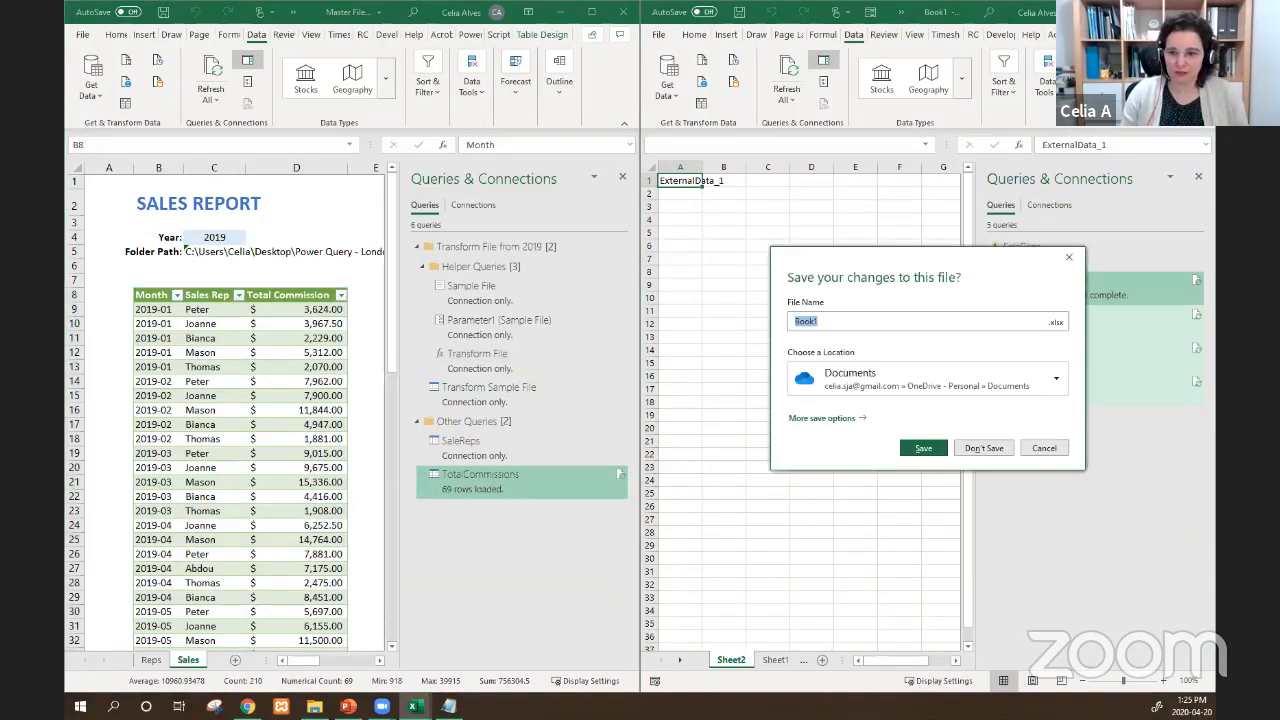
pyautogui.click(1004, 448)
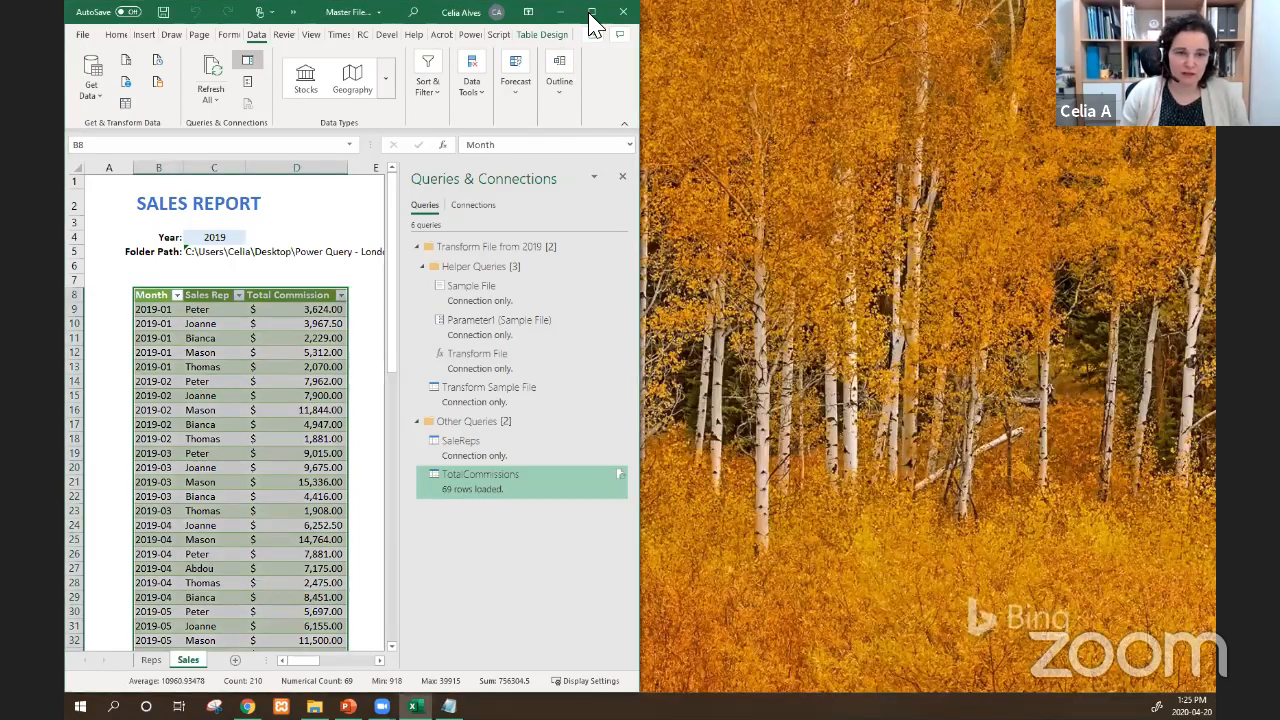
pyautogui.click(591, 13)
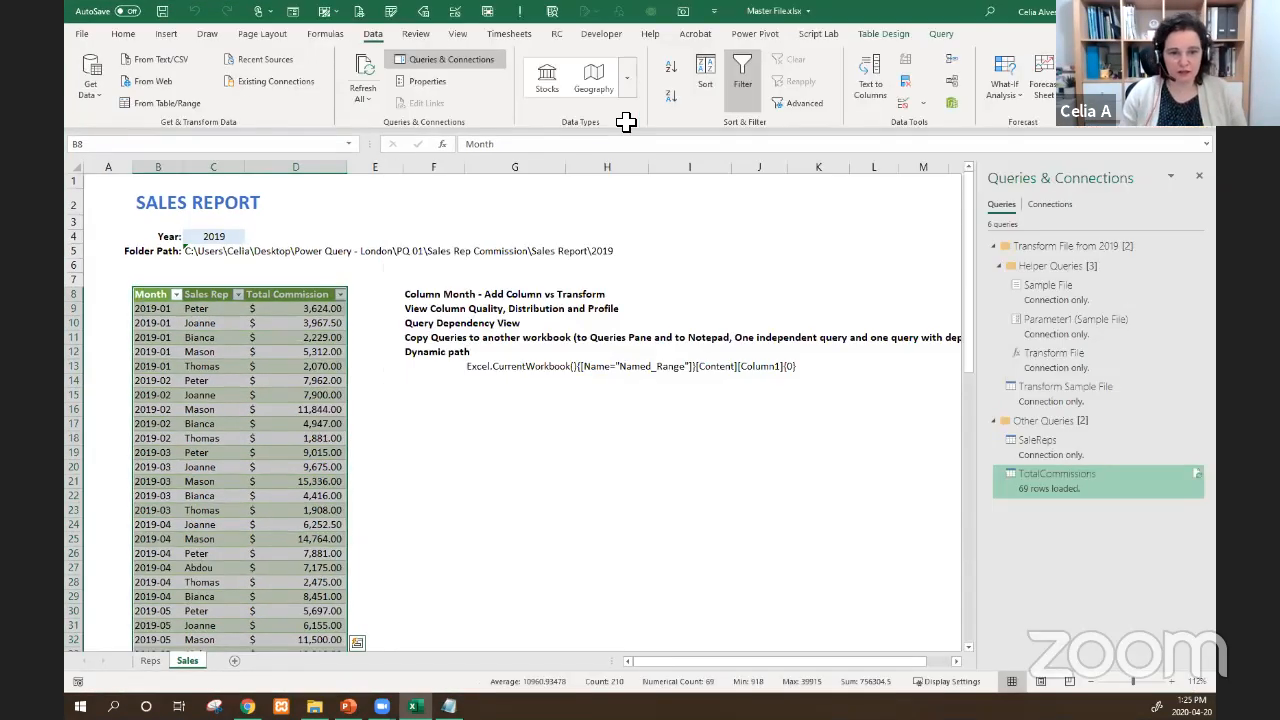
# - Review the Dynamic path note in F12, the Year options in C4 and the Folder Path cell C5
pyautogui.click(428, 354)
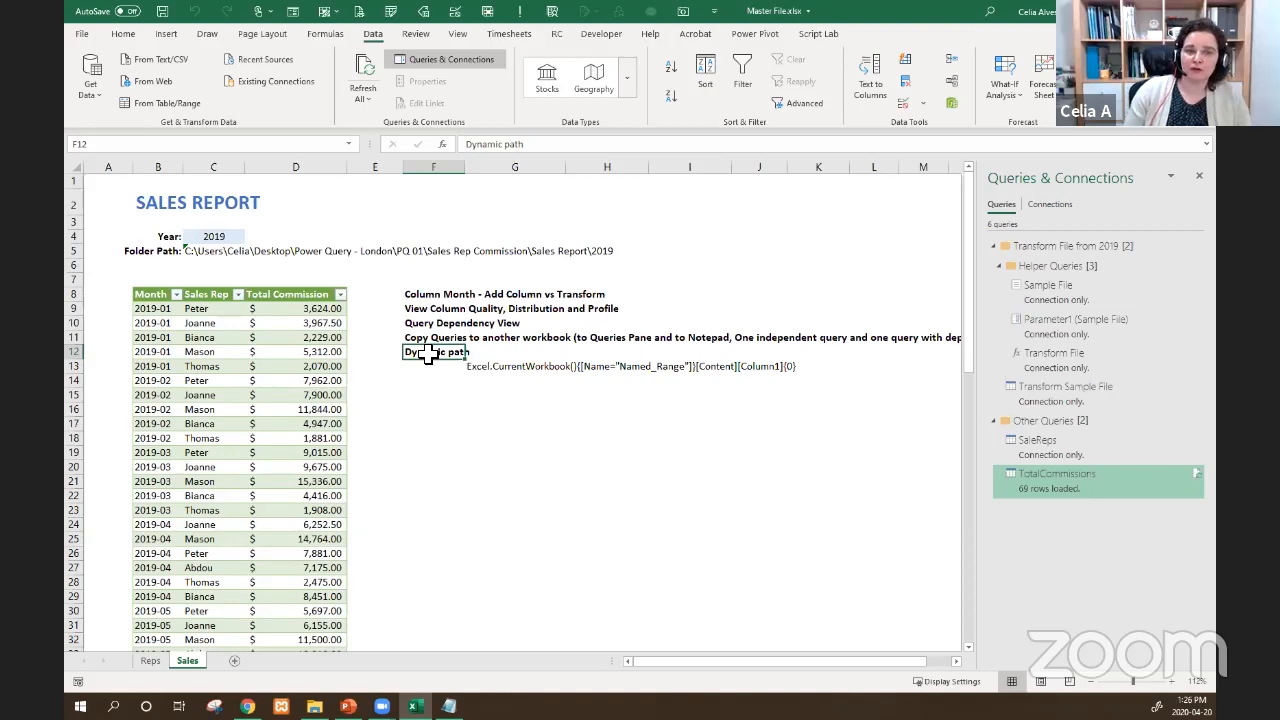
pyautogui.click(192, 253)
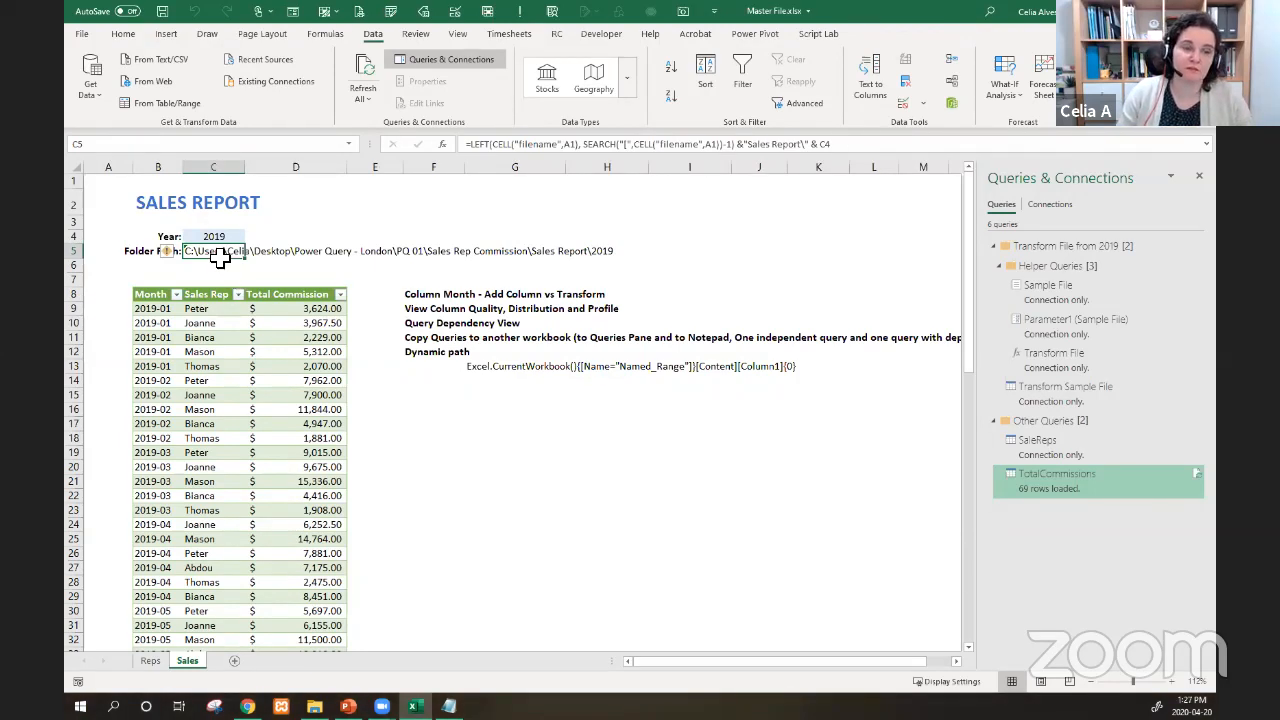
pyautogui.click(222, 238)
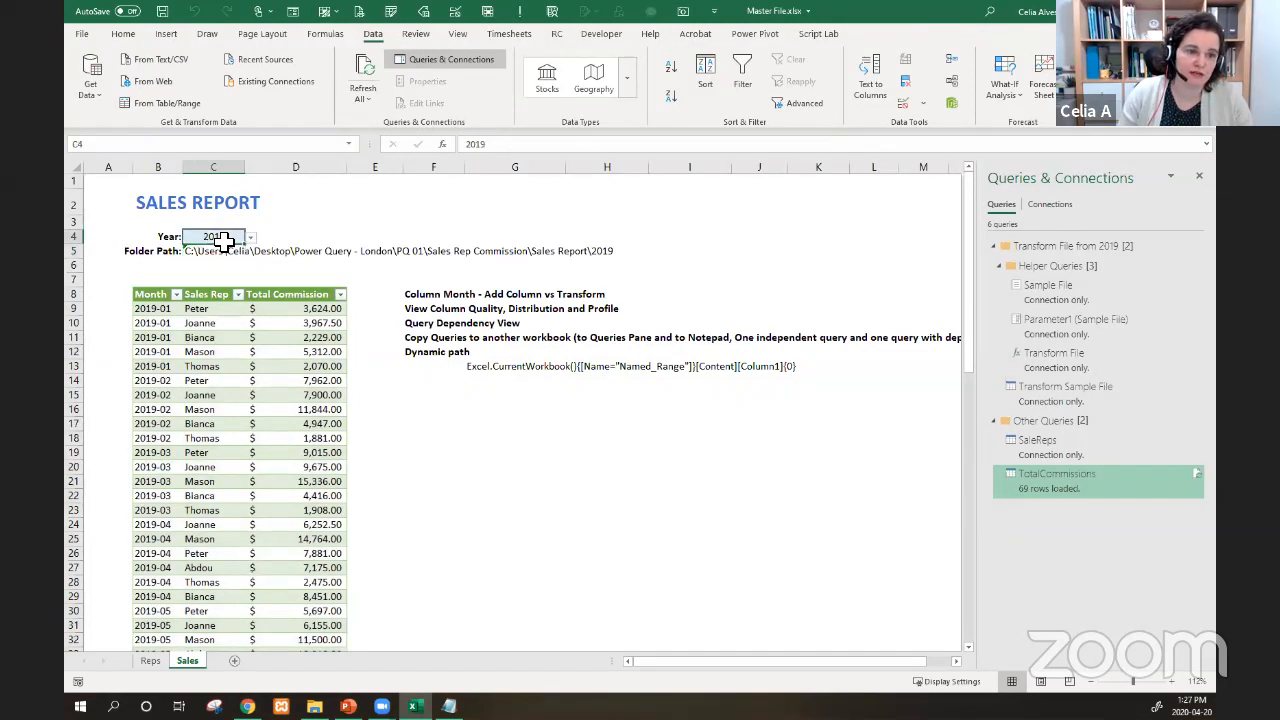
pyautogui.click(251, 238)
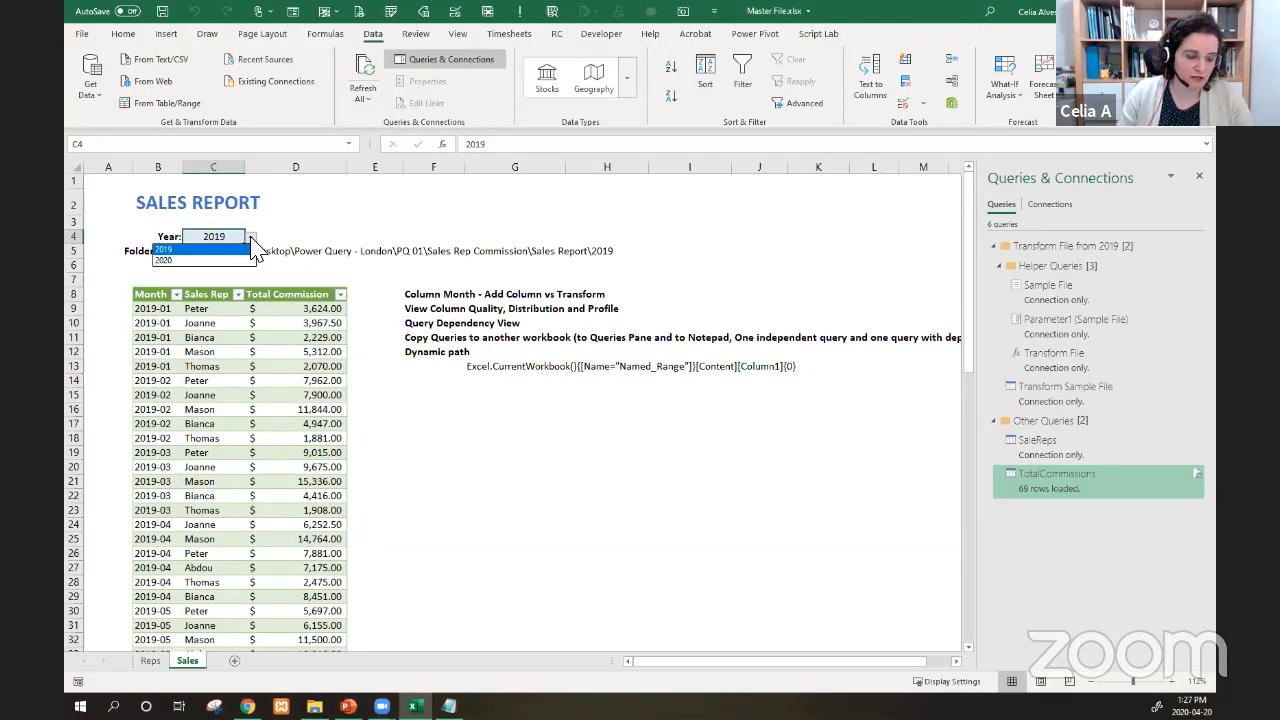
pyautogui.click(248, 249)
pyautogui.click(209, 252)
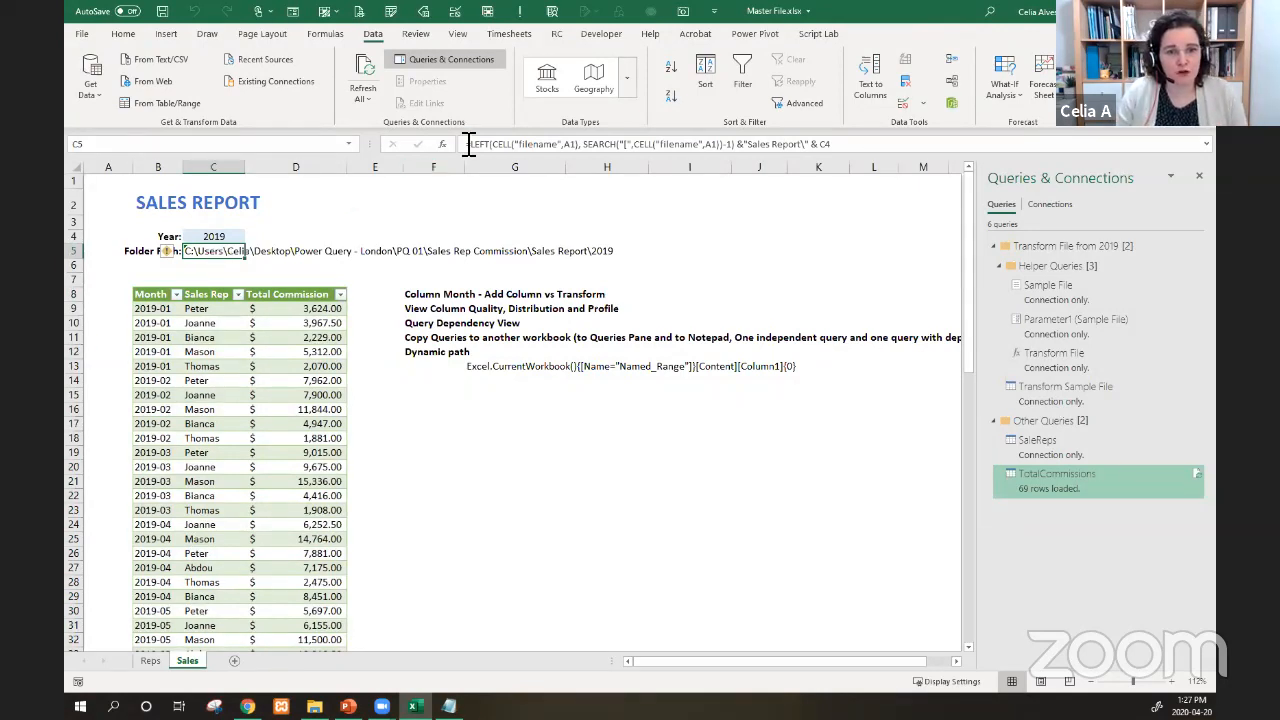
# - Examine the Folder Path formula in C5 under magnification, highlighting its LEFT, CELL and SEARCH part, and leave the cell unchanged
pyautogui.moveTo(468, 150); pyautogui.dragTo(743, 155)
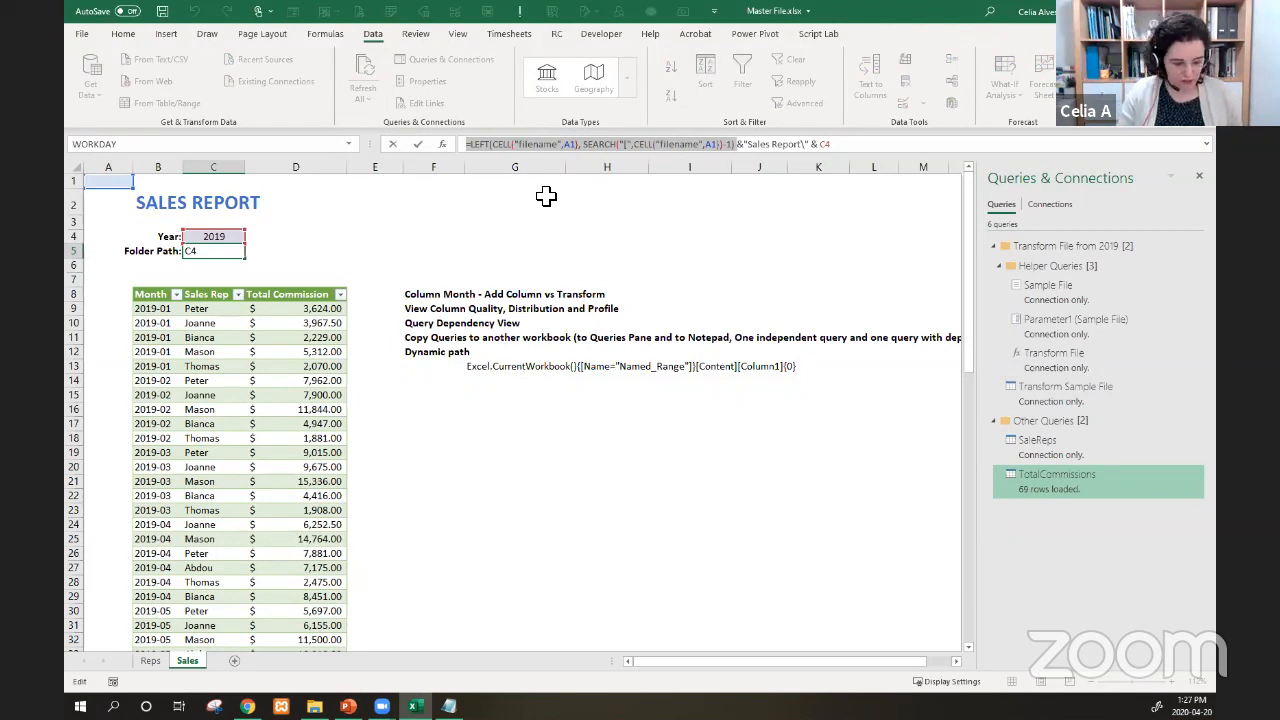
pyautogui.hotkey('ctrl', 'c')
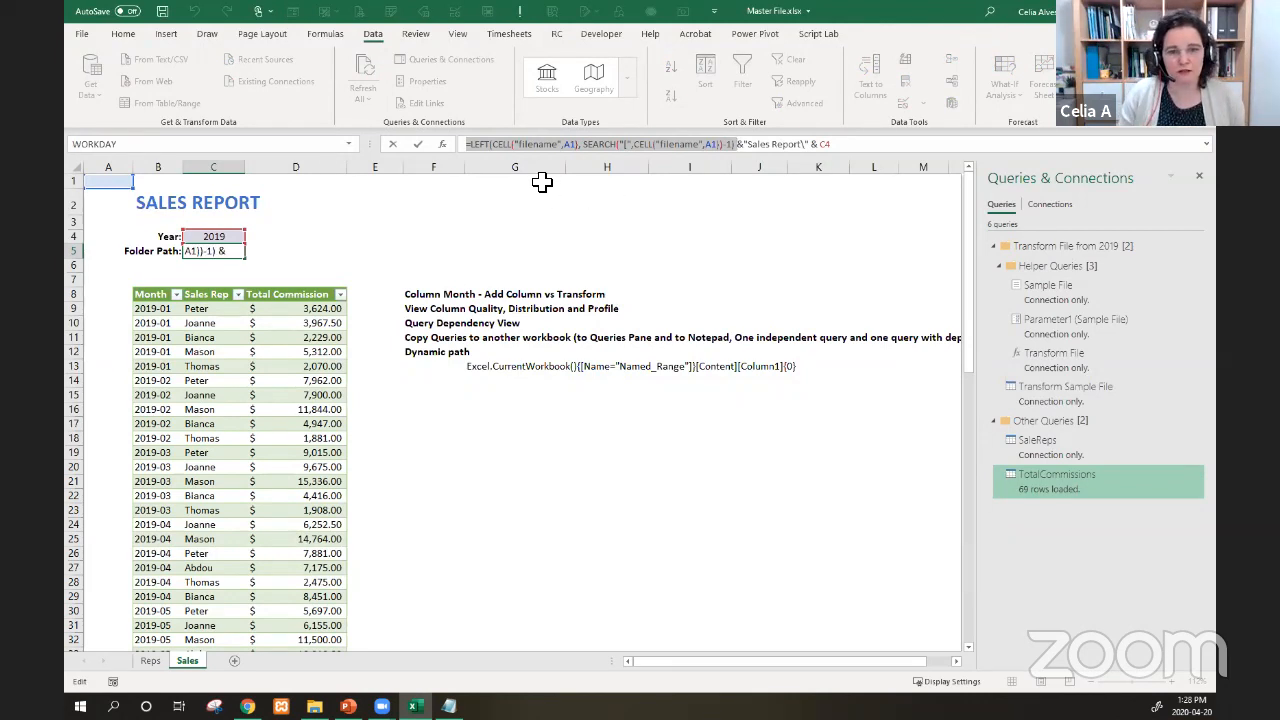
pyautogui.press('super+plus')
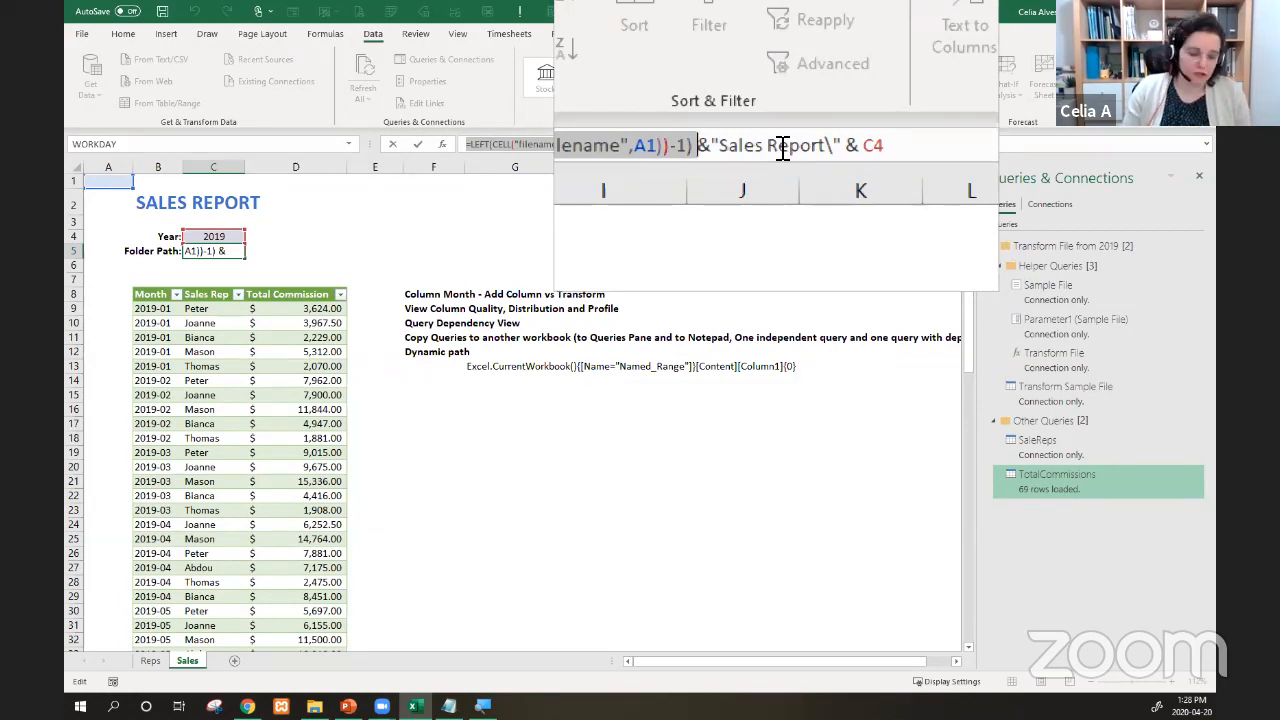
pyautogui.hotkey('ctrl', 'Return')
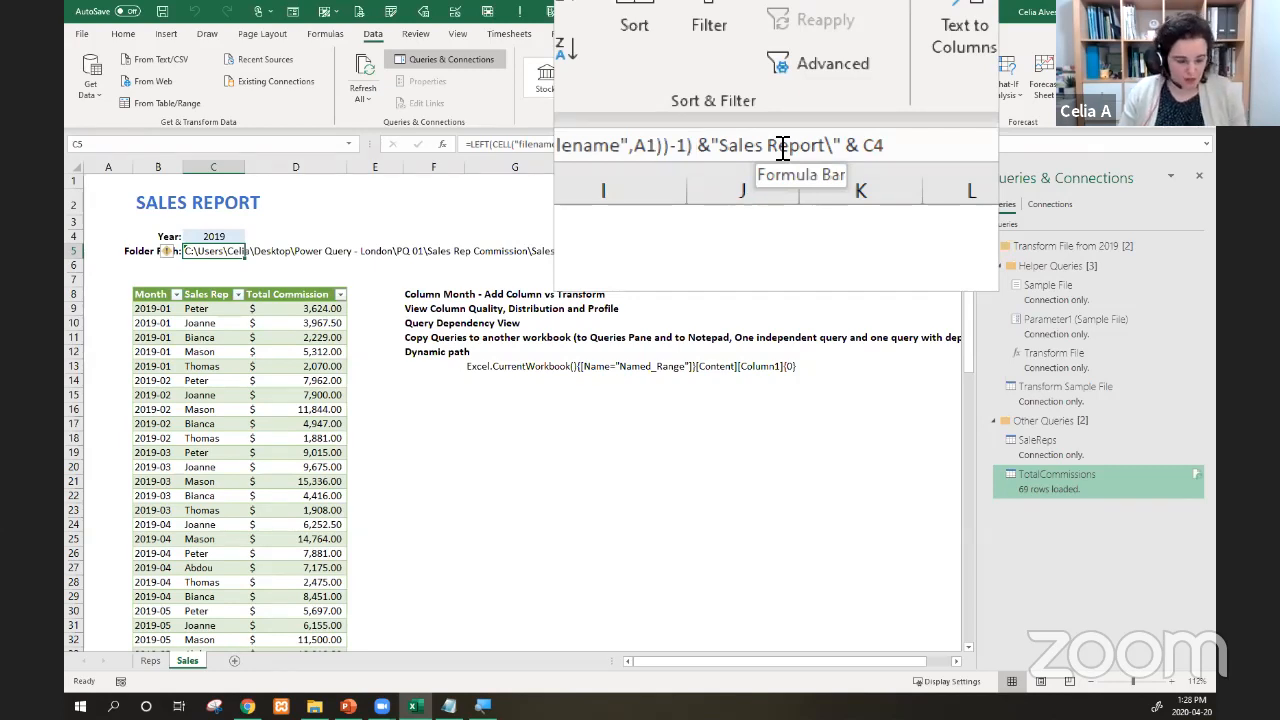
pyautogui.press('super+minus')
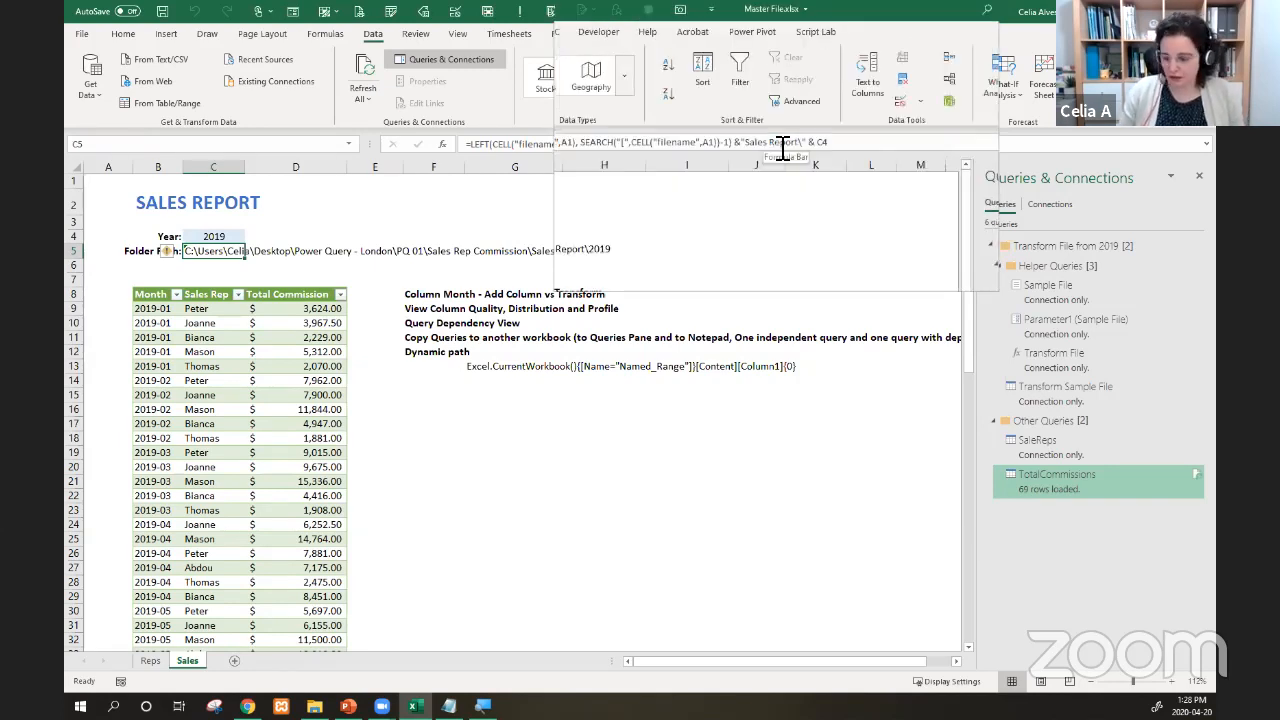
pyautogui.press('super+Escape')
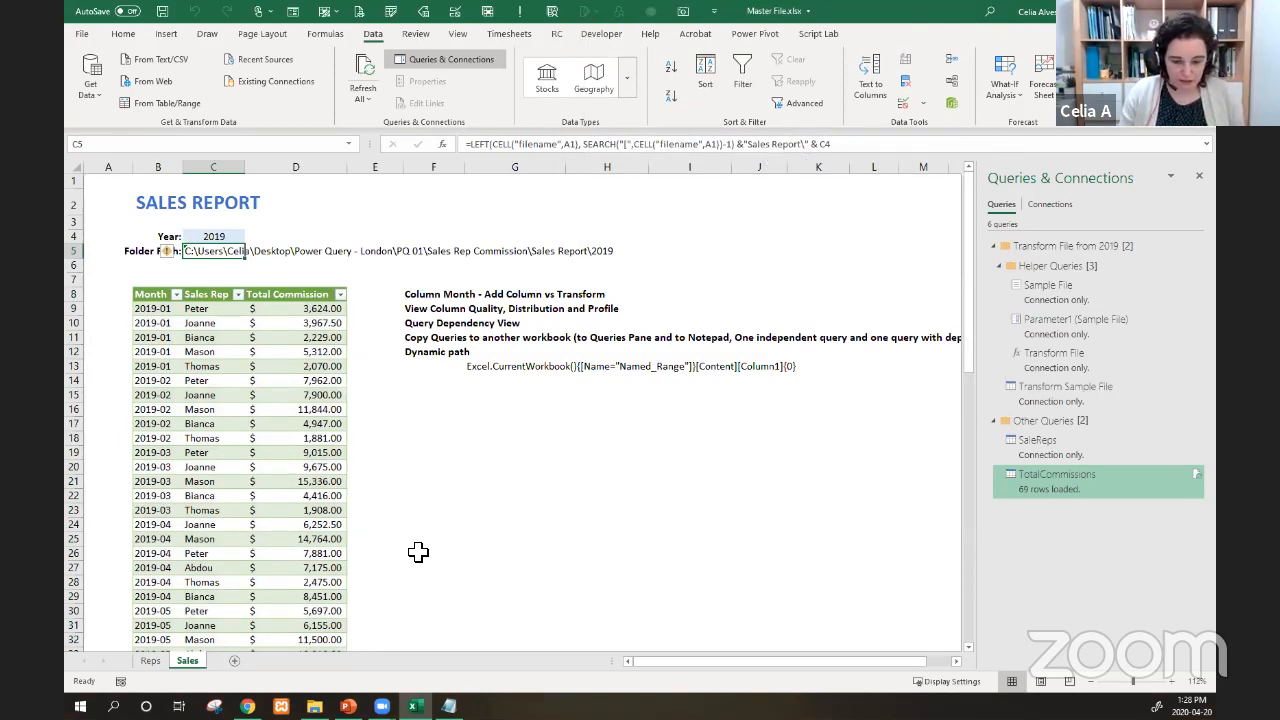
# - Switch to File Explorer, view the year subfolders inside the Sales Report folder and return to Master File.xlsx
pyautogui.hotkey('alt', 'Tab')
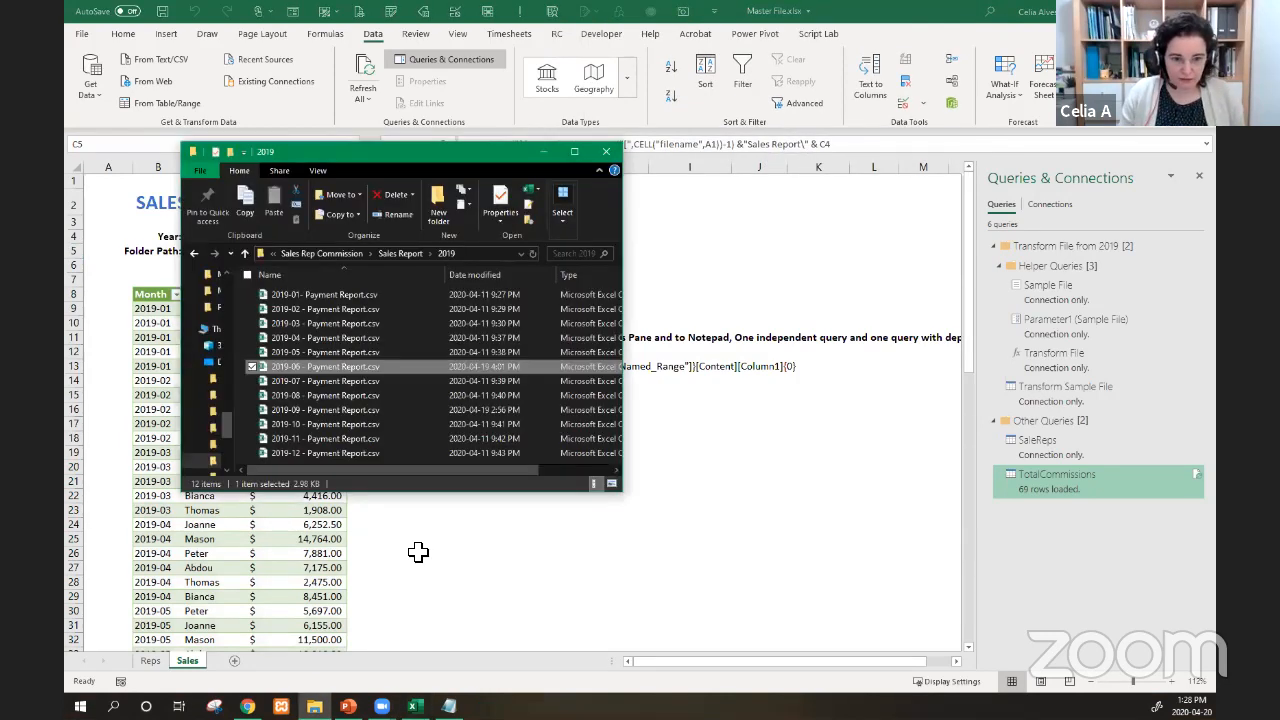
pyautogui.click(315, 252)
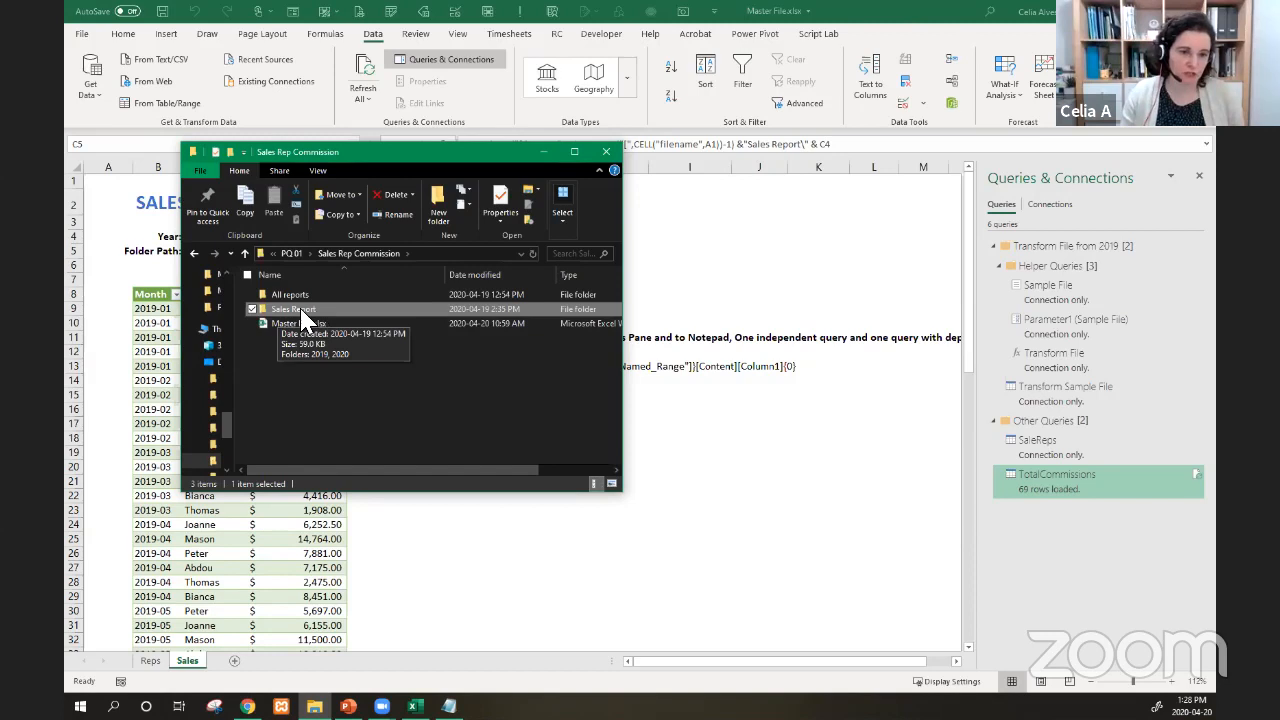
pyautogui.doubleClick(300, 309)
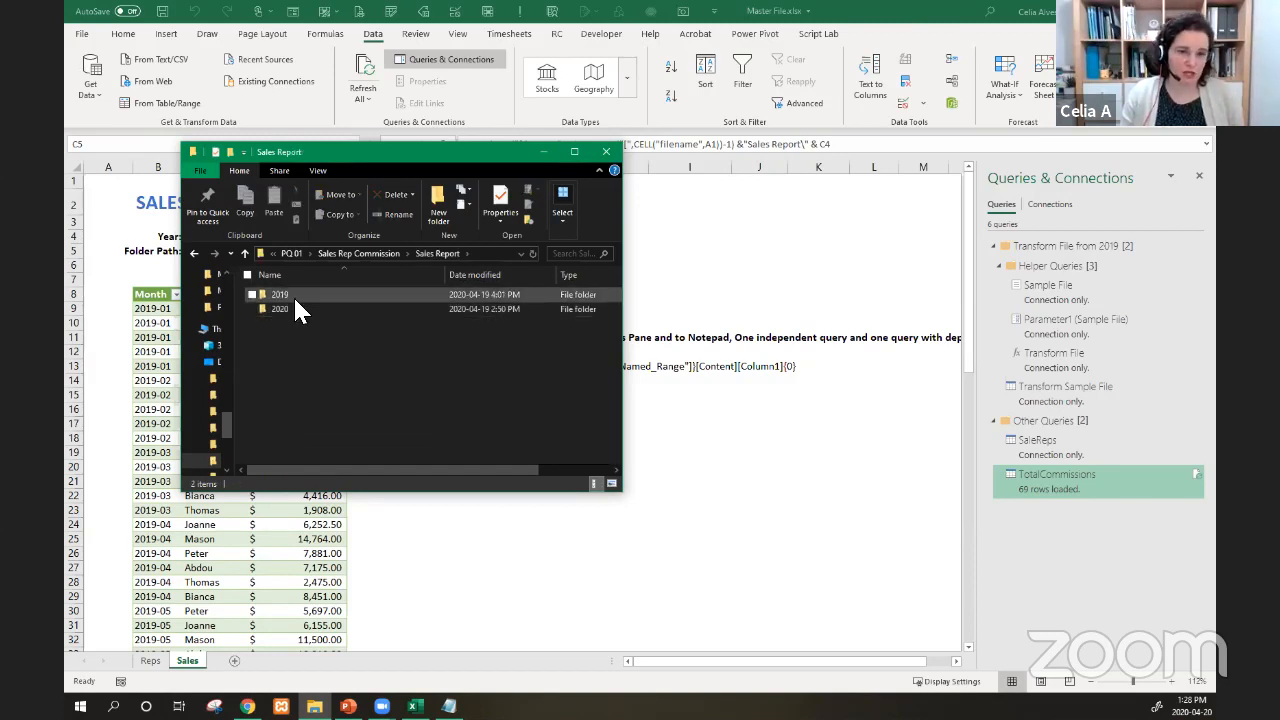
pyautogui.click(721, 190)
# - Test the dynamic folder path by setting the Year in C4 to 2020 and back to 2019
pyautogui.click(244, 236)
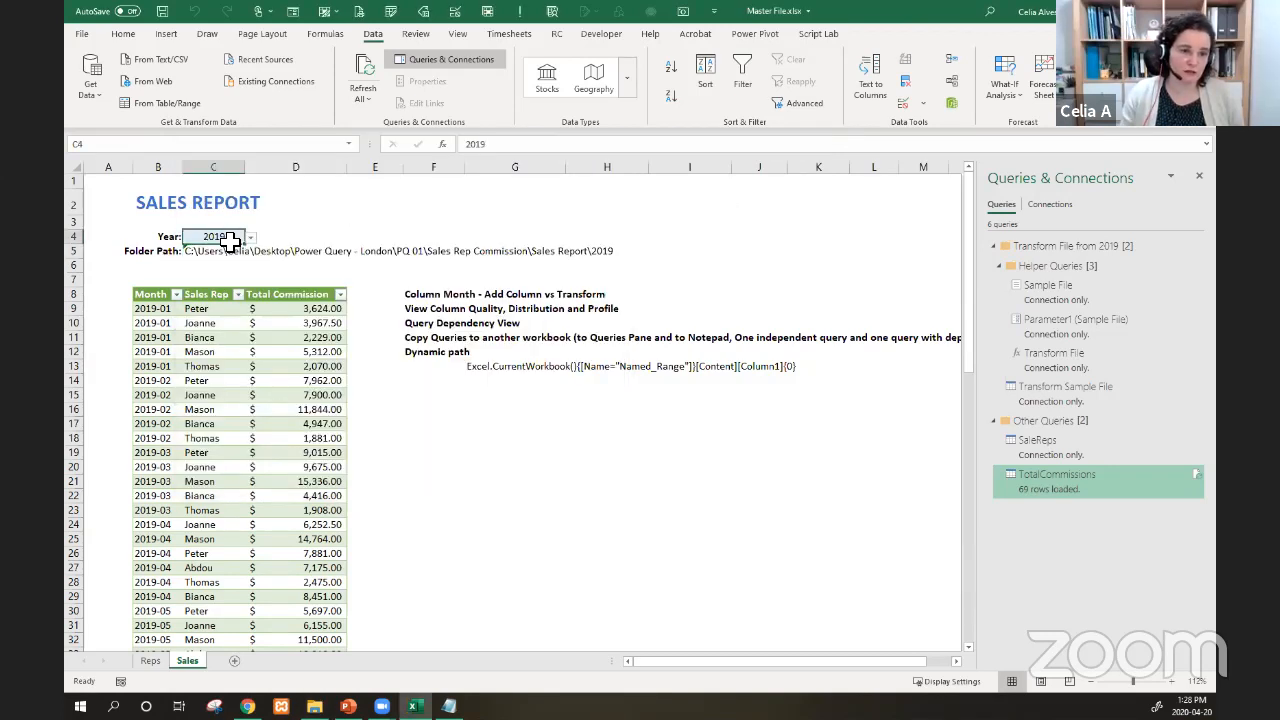
pyautogui.click(251, 237)
pyautogui.click(240, 260)
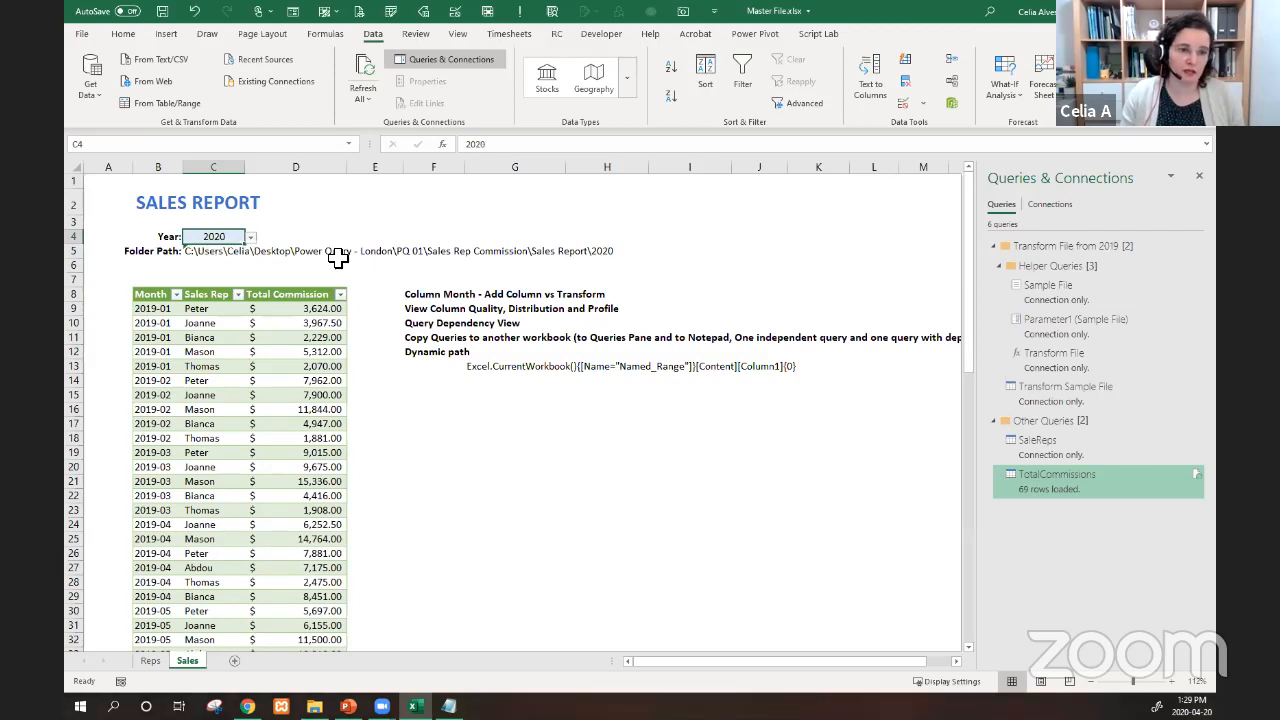
pyautogui.click(251, 238)
pyautogui.click(251, 250)
pyautogui.click(249, 251)
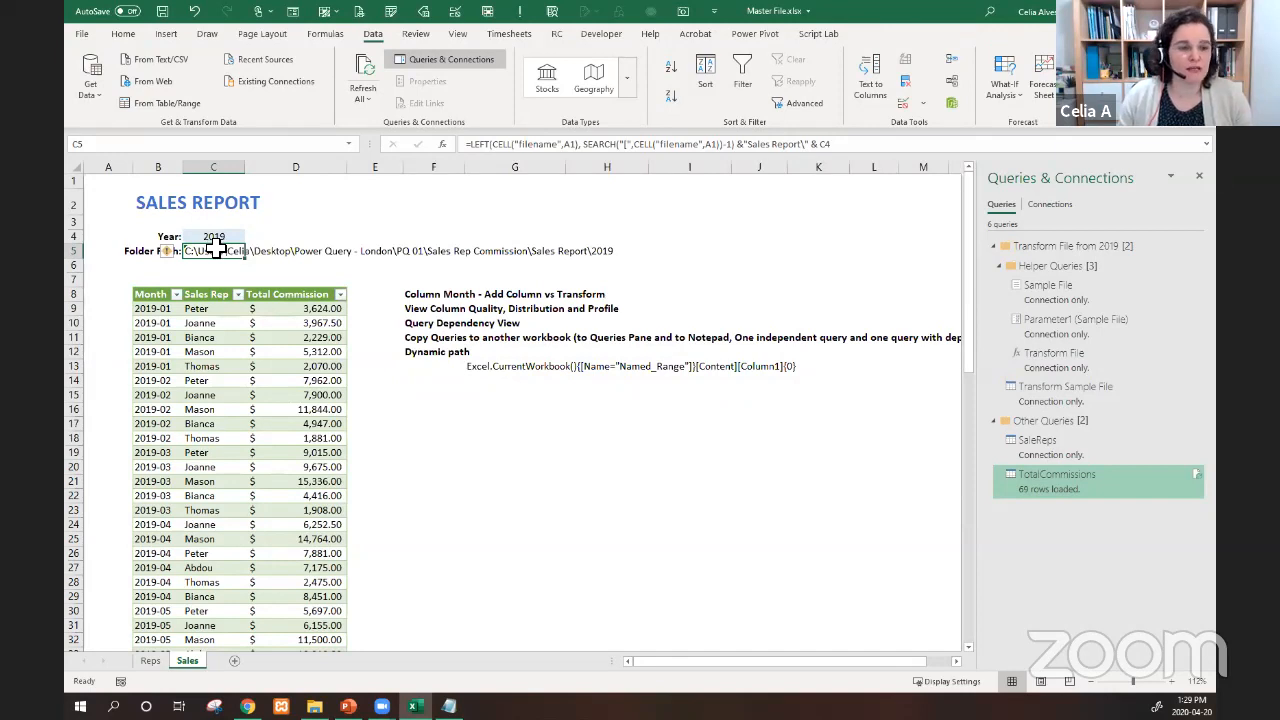
pyautogui.click(213, 237)
pyautogui.click(250, 238)
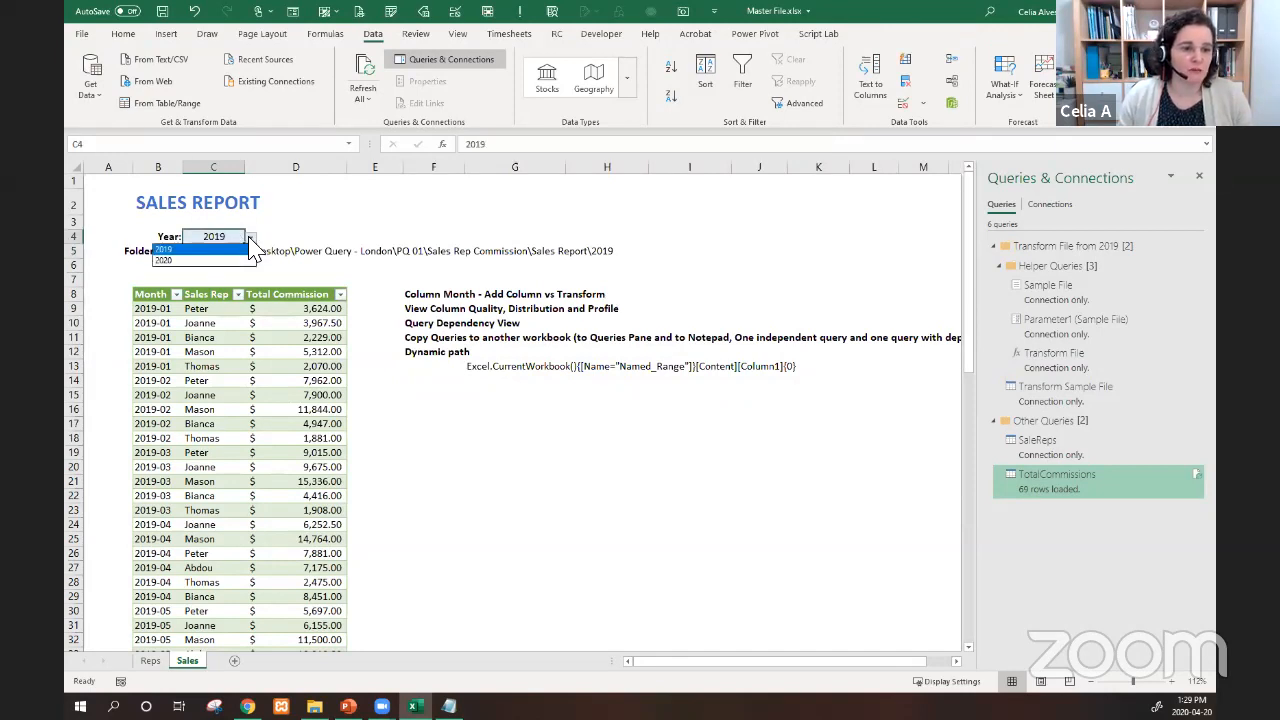
pyautogui.click(249, 240)
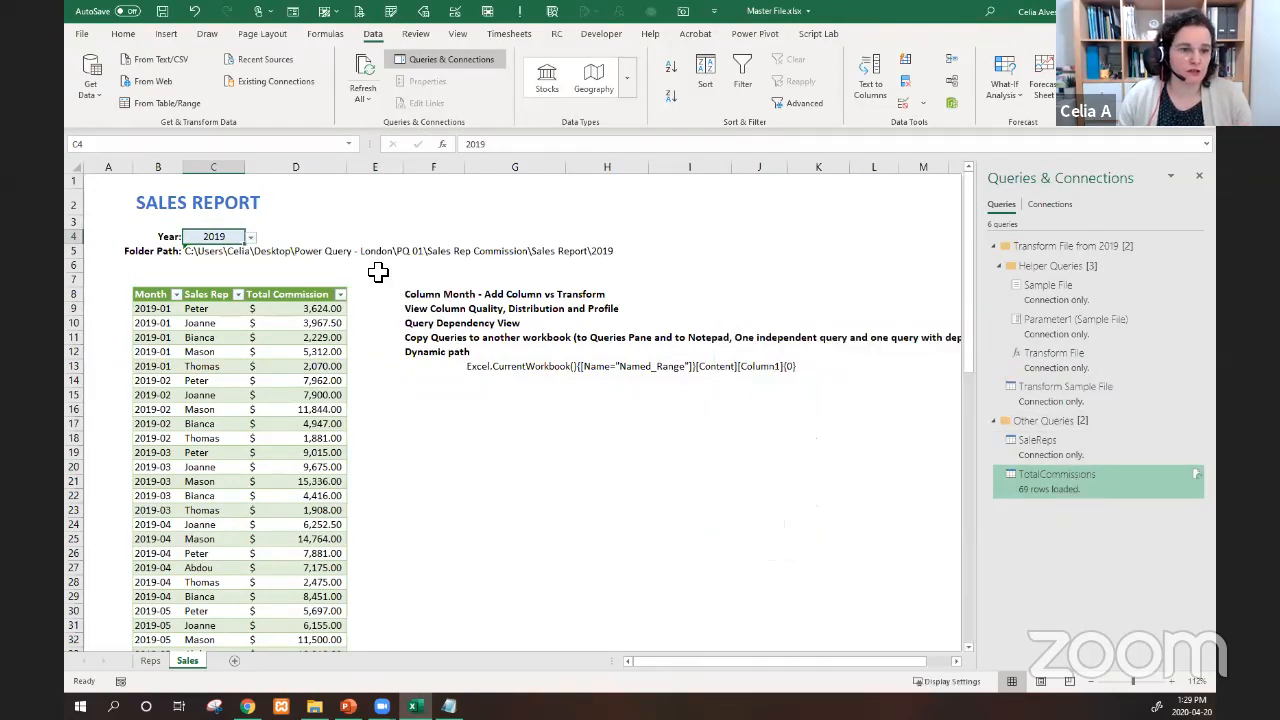
# - Name the Folder Path cell C5 DataFolderPath
pyautogui.click(195, 252)
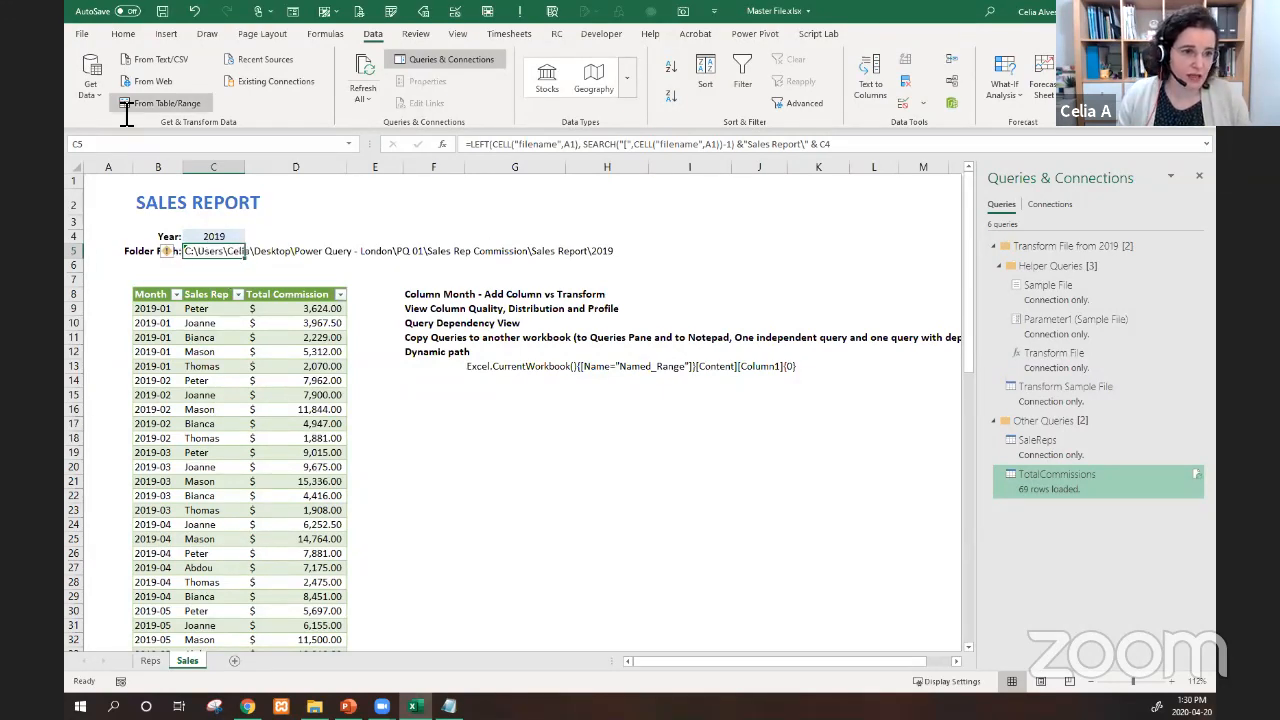
pyautogui.click(116, 146)
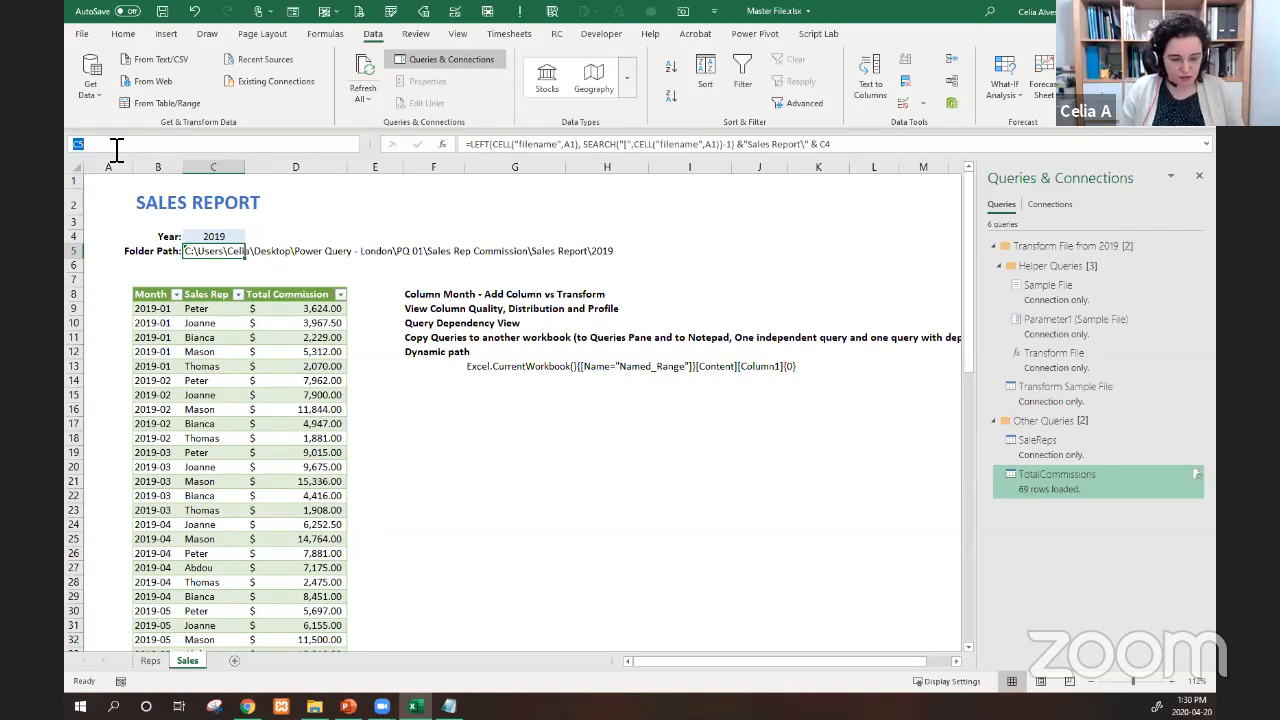
pyautogui.write('FolderPath')
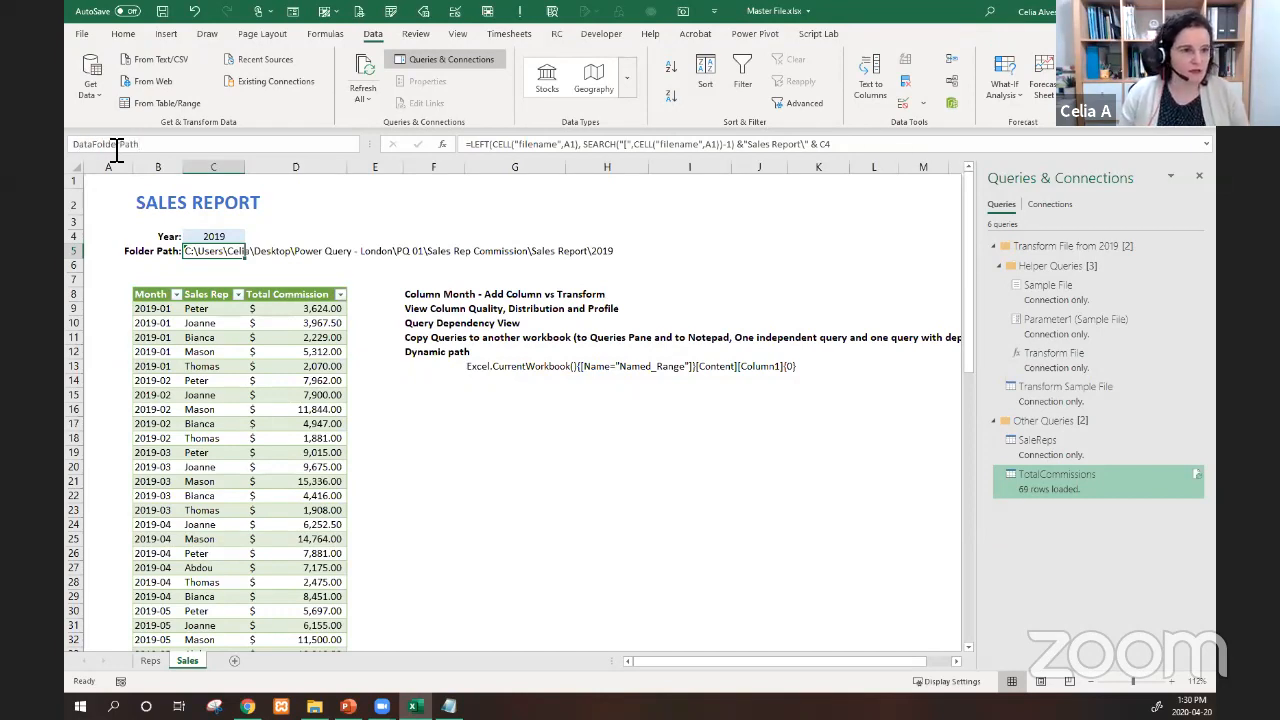
pyautogui.press('Return')
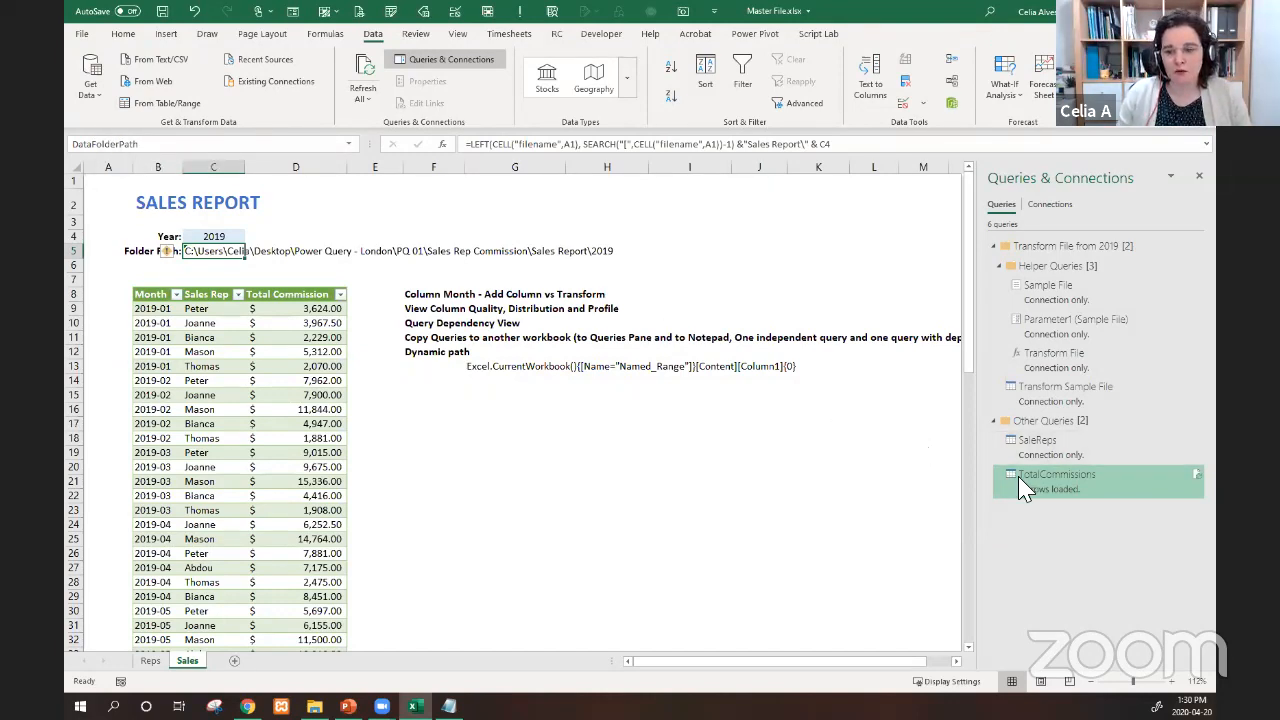
# - Copy the Excel.CurrentWorkbook expression text from cell G13, leaving the cell unedited
pyautogui.click(474, 368)
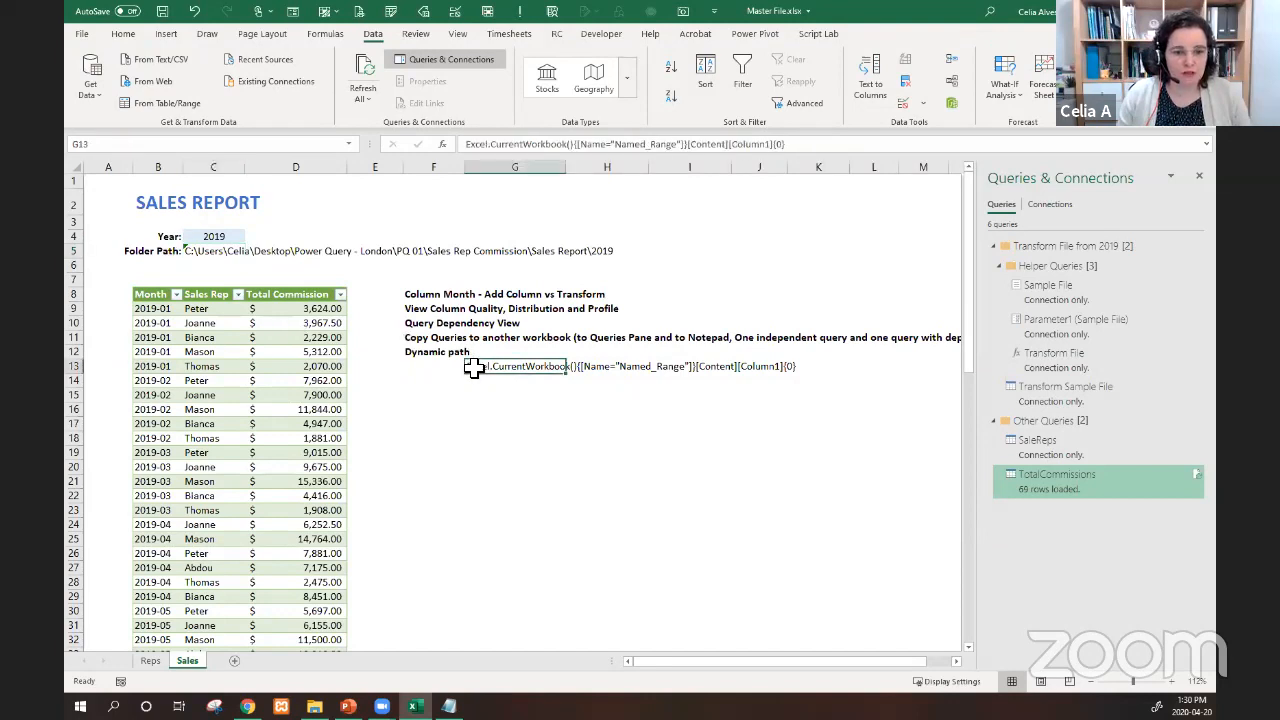
pyautogui.moveTo(790, 145); pyautogui.dragTo(447, 155)
pyautogui.hotkey('ctrl', 'c')
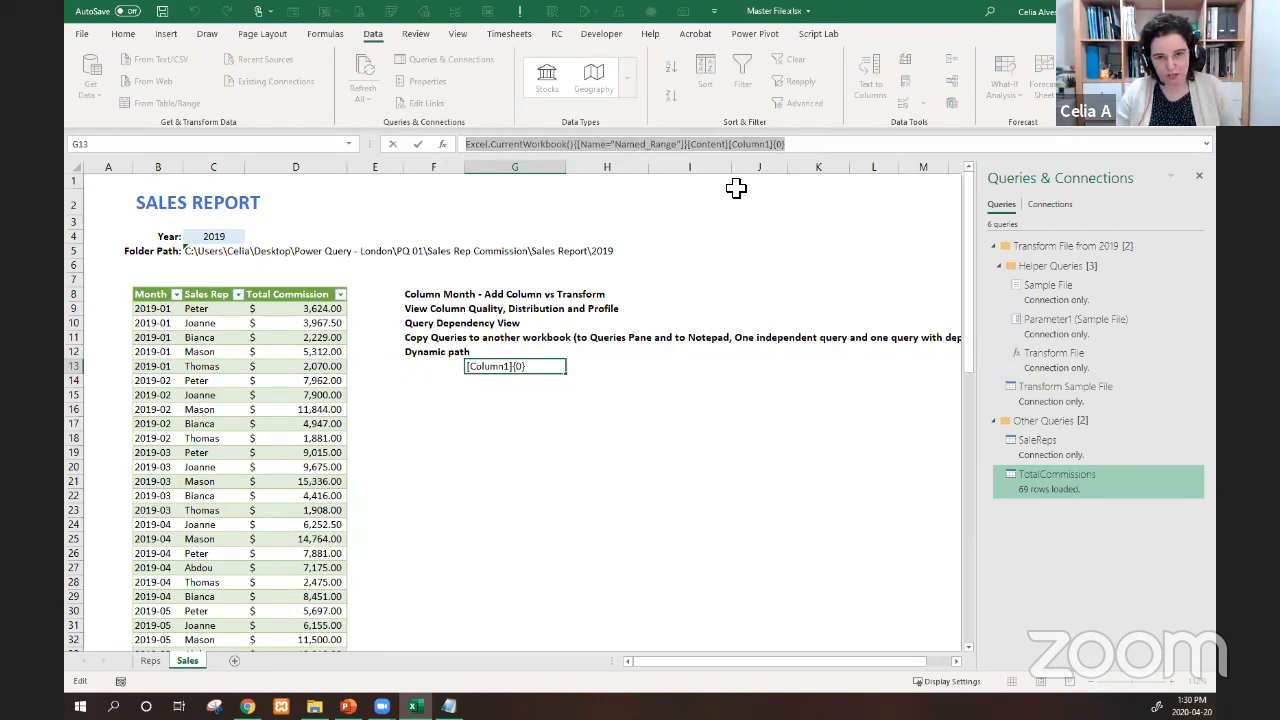
pyautogui.press('Escape')
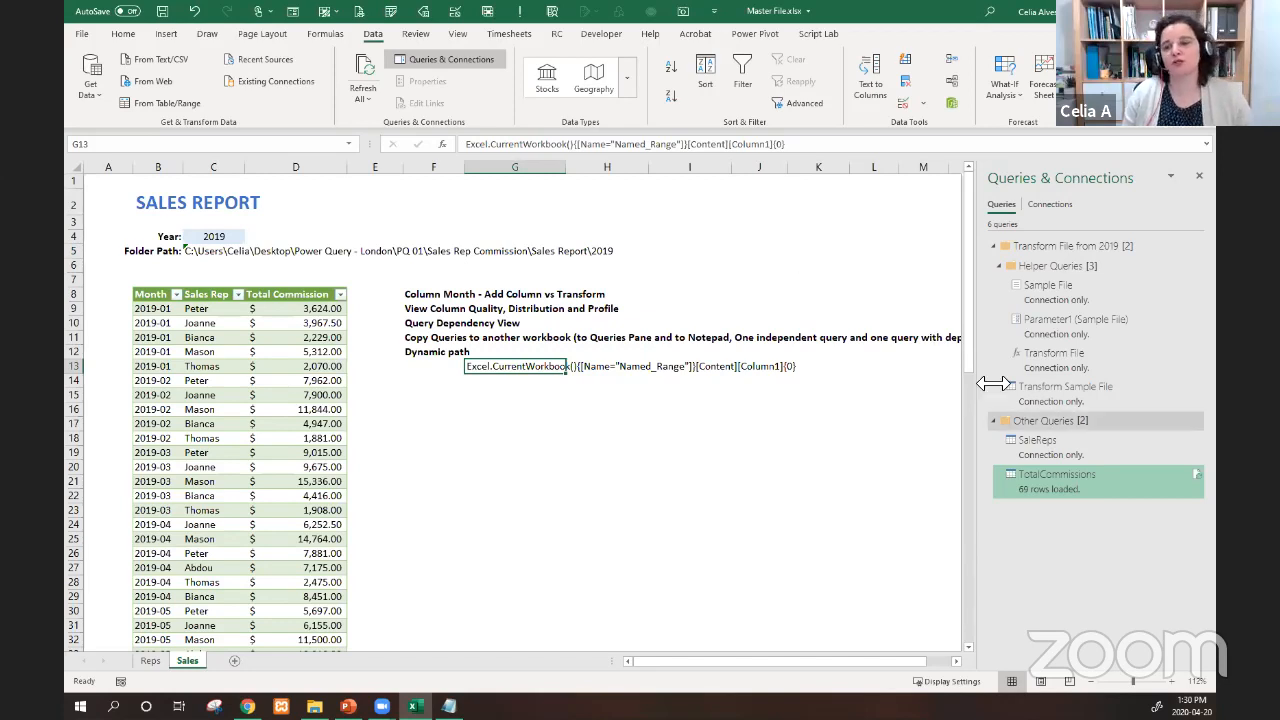
pyautogui.moveTo(1028, 484)
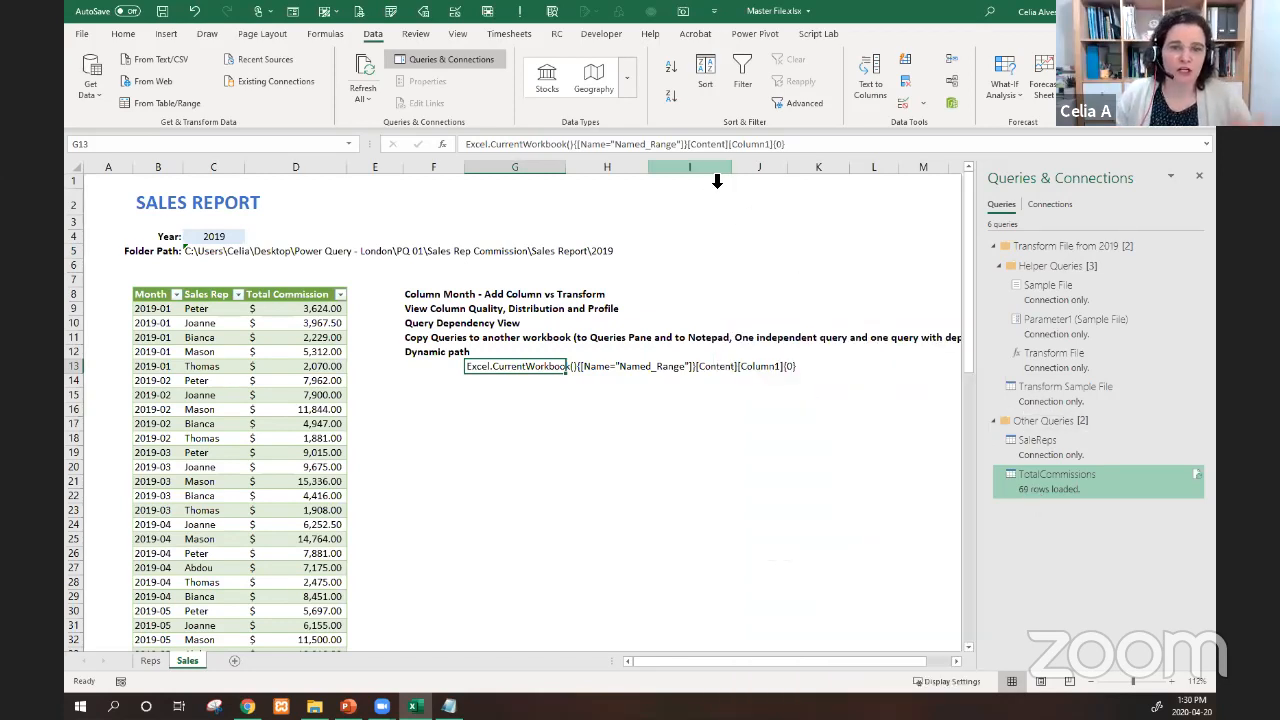
pyautogui.click(824, 144)
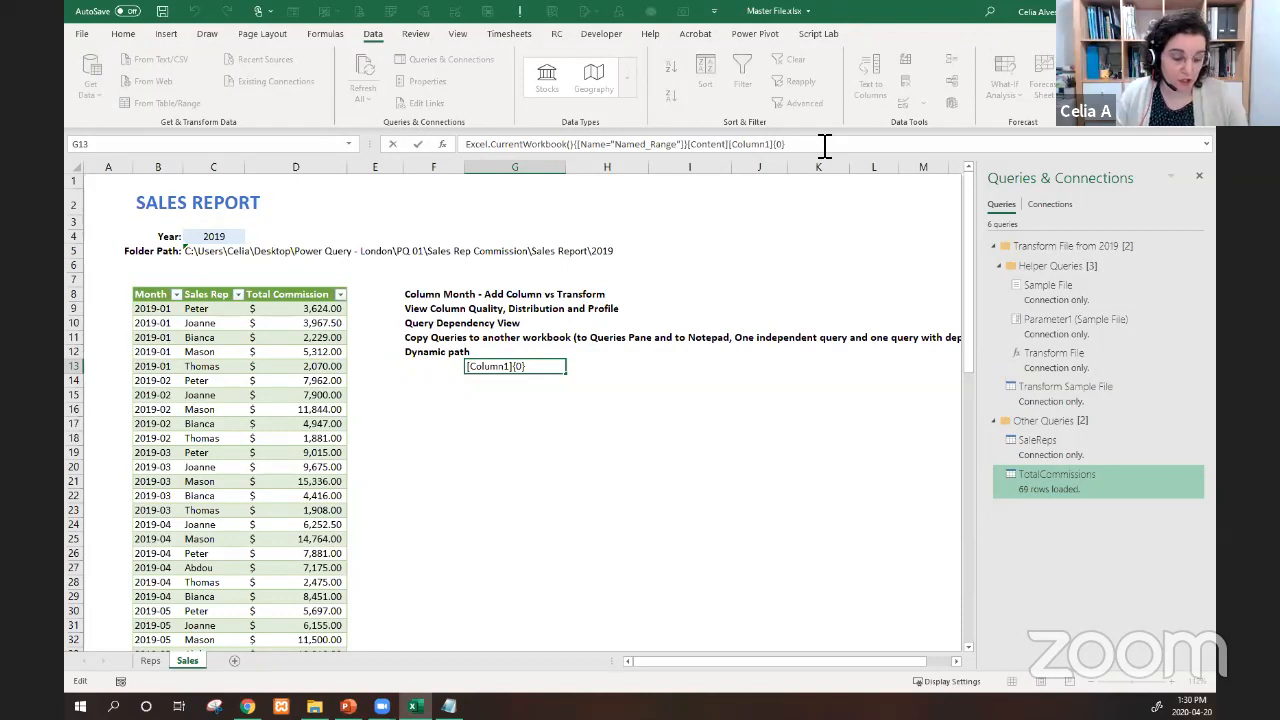
pyautogui.press('Escape')
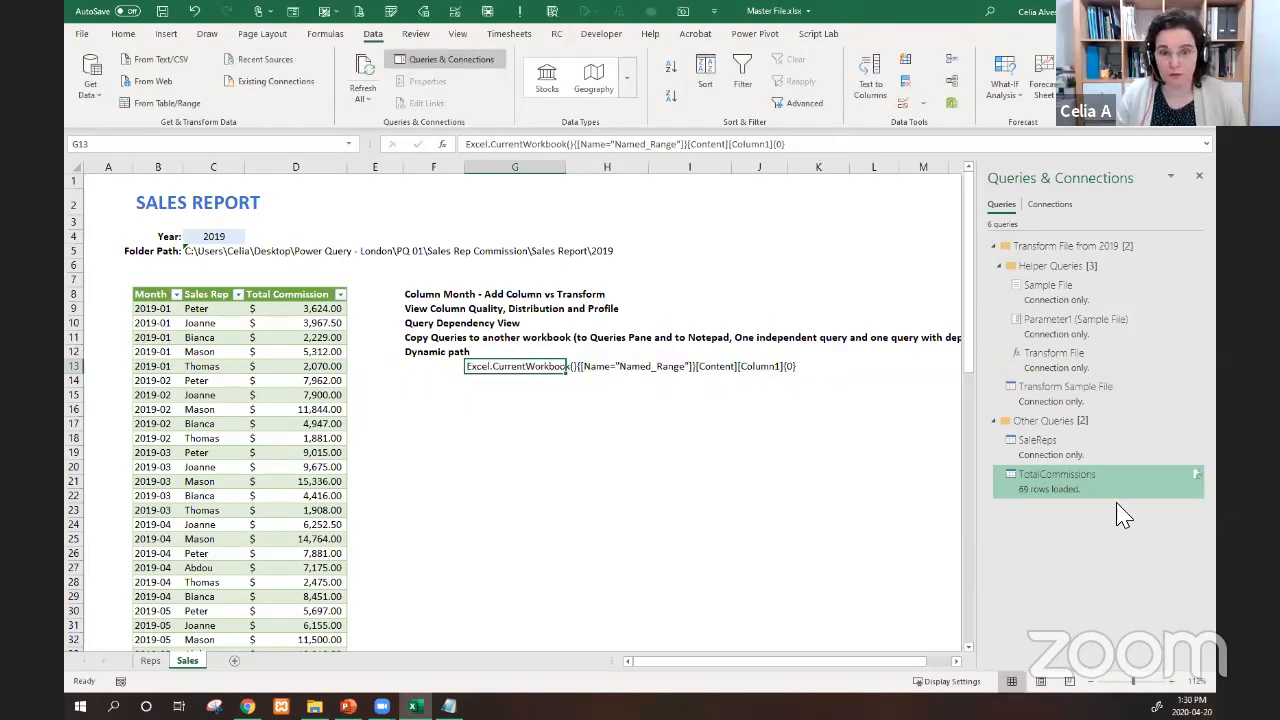
# - Open the TotalCommissions query for editing and examine the full hard-coded folder path in its Source step
pyautogui.doubleClick(1090, 494)
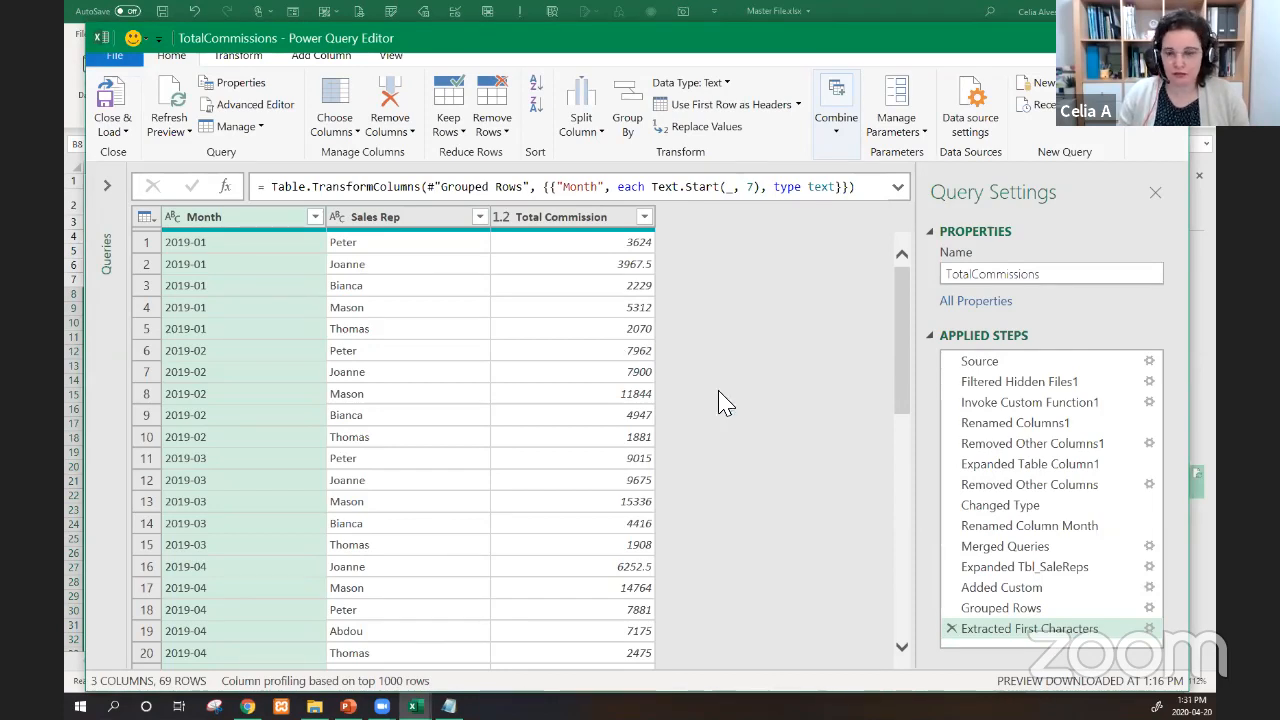
pyautogui.click(963, 364)
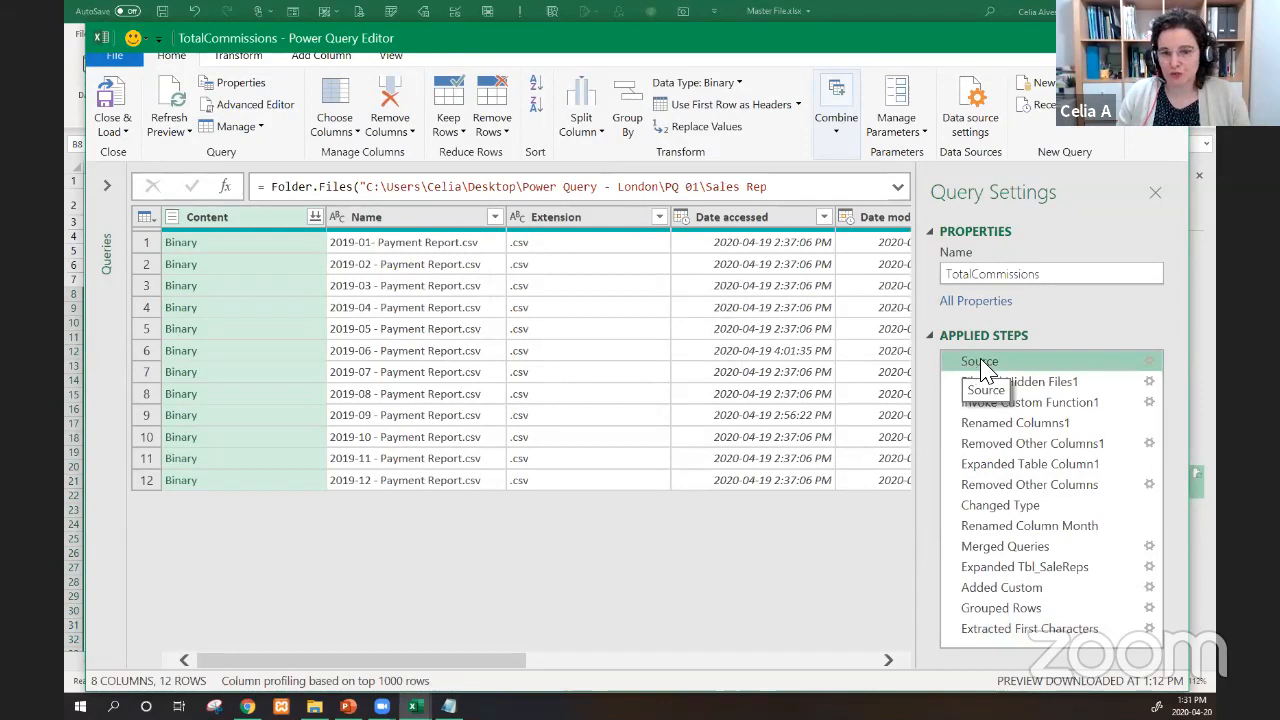
pyautogui.moveTo(367, 188); pyautogui.dragTo(492, 196)
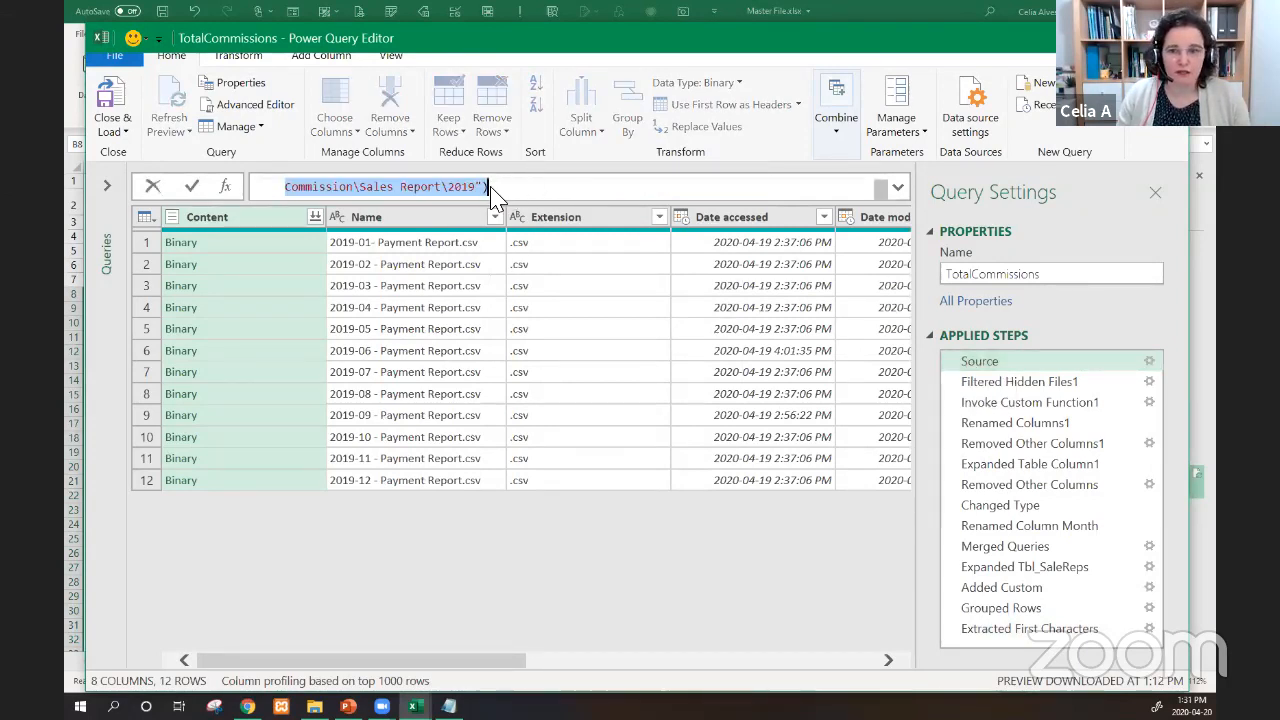
pyautogui.click(895, 188)
pyautogui.click(895, 188)
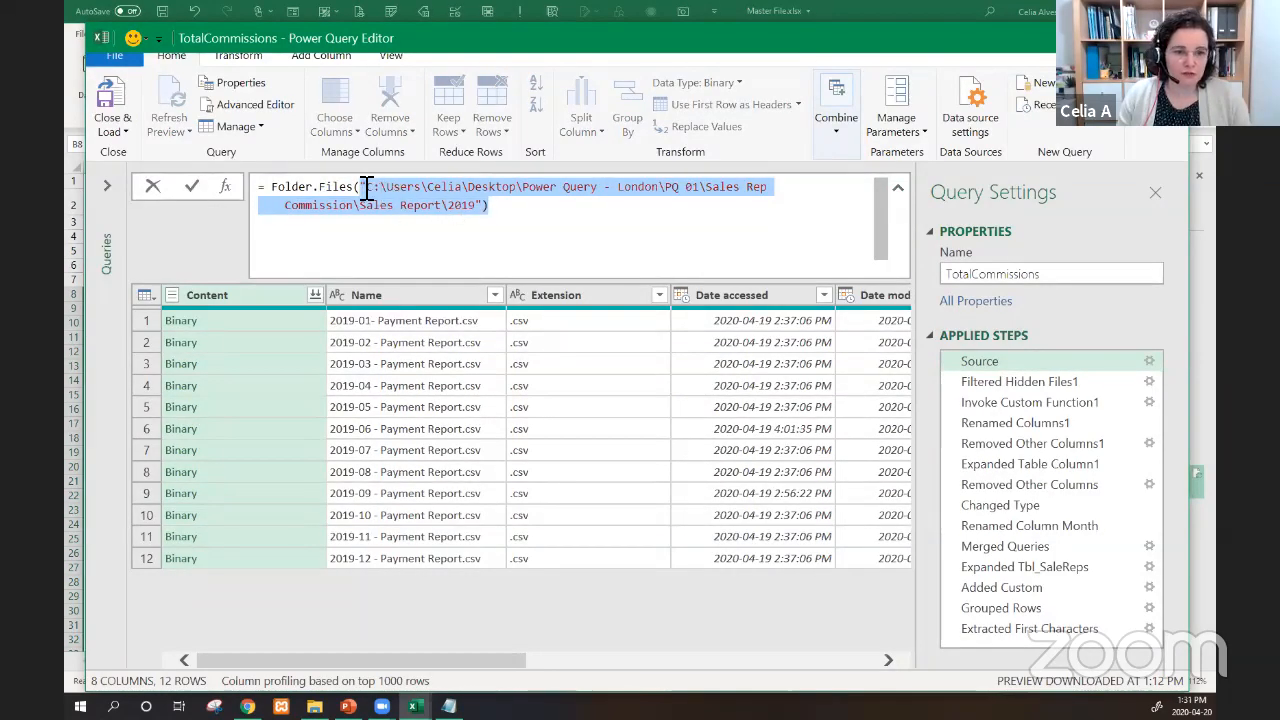
pyautogui.click(486, 210)
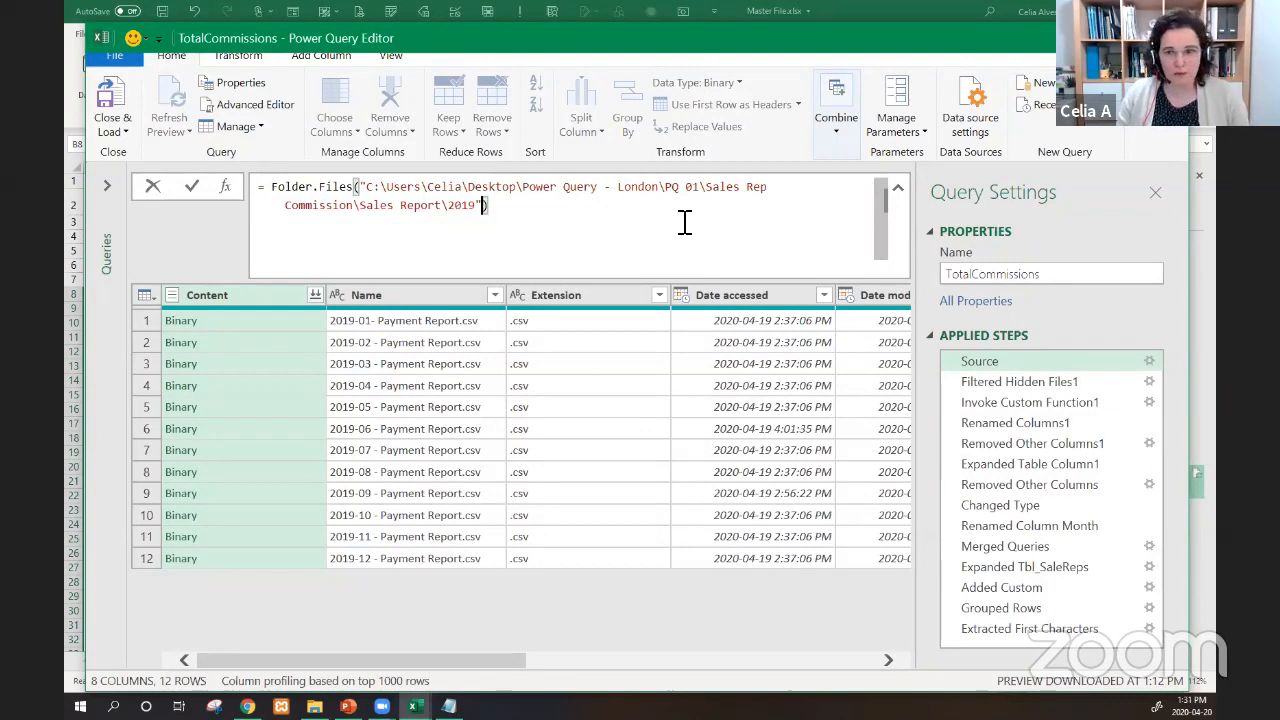
pyautogui.click(899, 188)
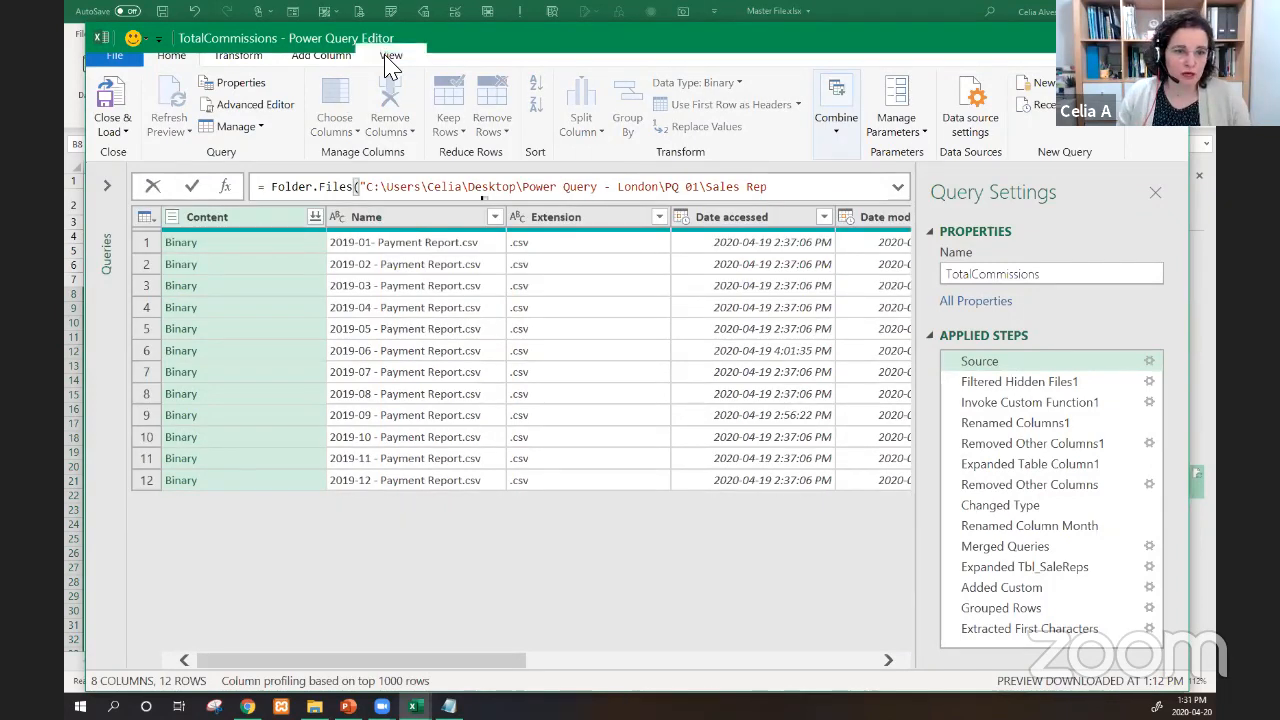
# - In the query's Advanced Editor, add a Source0= line above Source containing the copied Excel.CurrentWorkbook expression
pyautogui.click(390, 58)
pyautogui.click(710, 115)
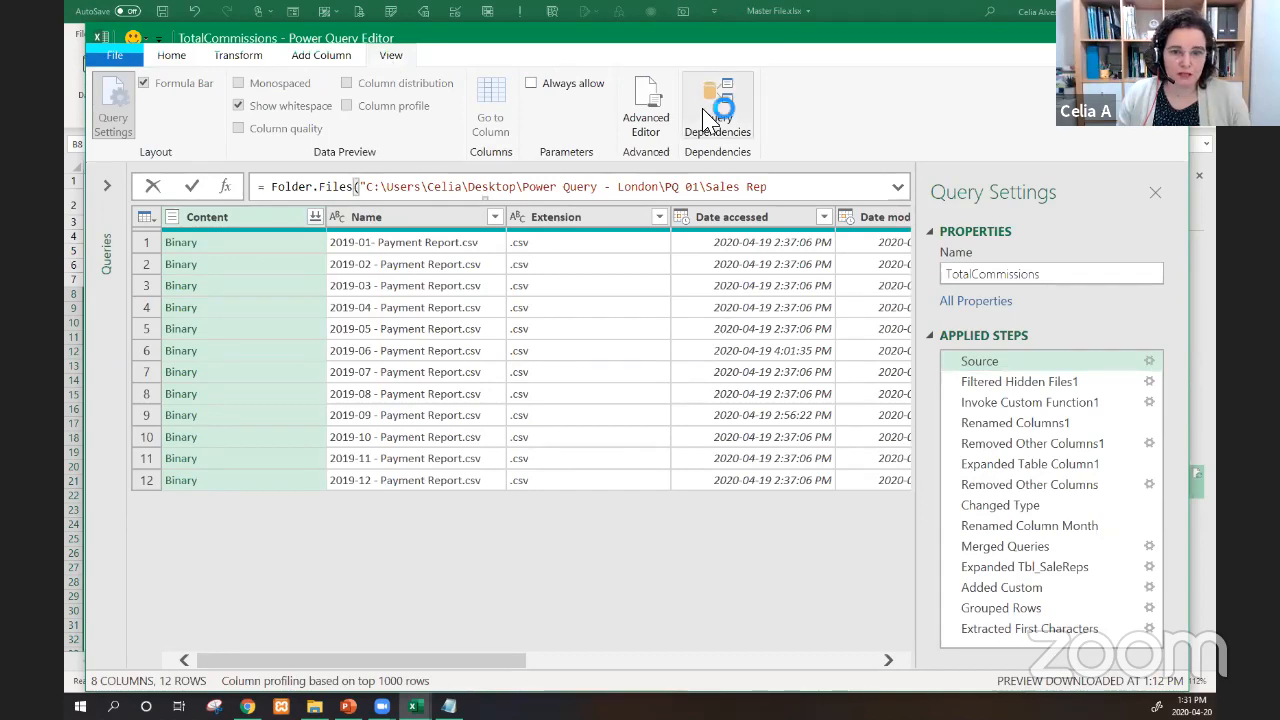
pyautogui.click(645, 110)
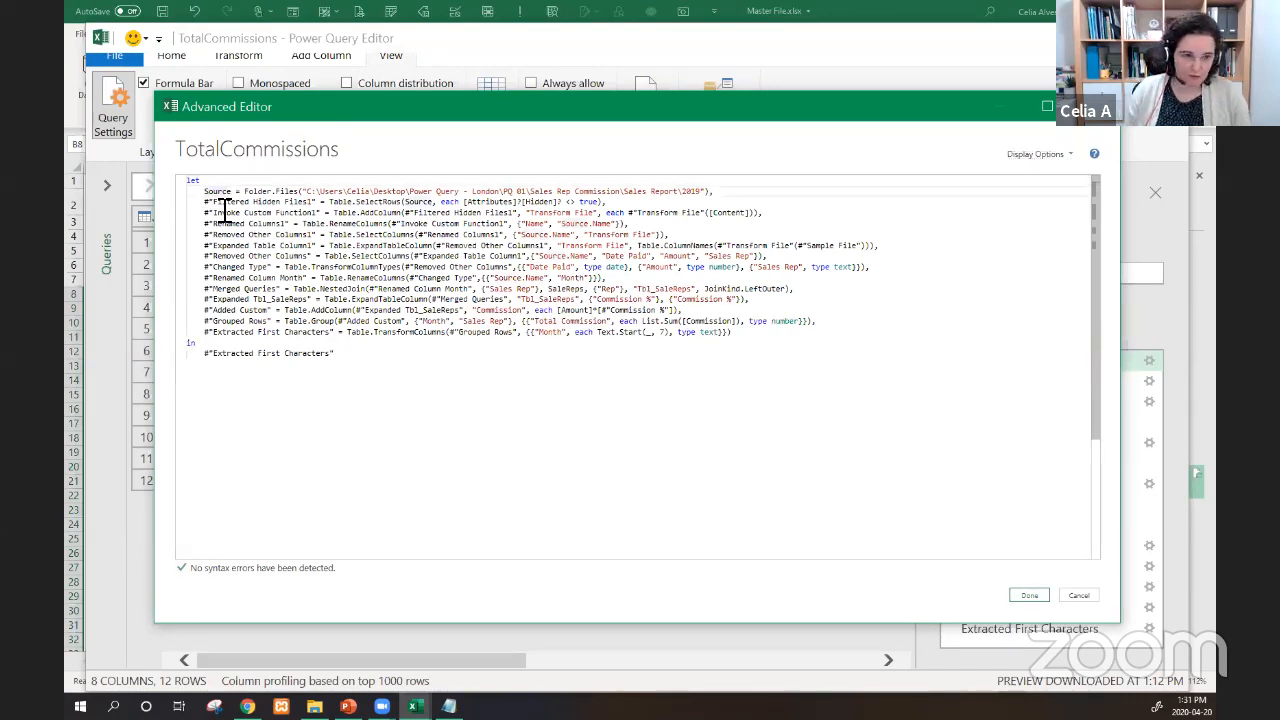
pyautogui.press('Return')
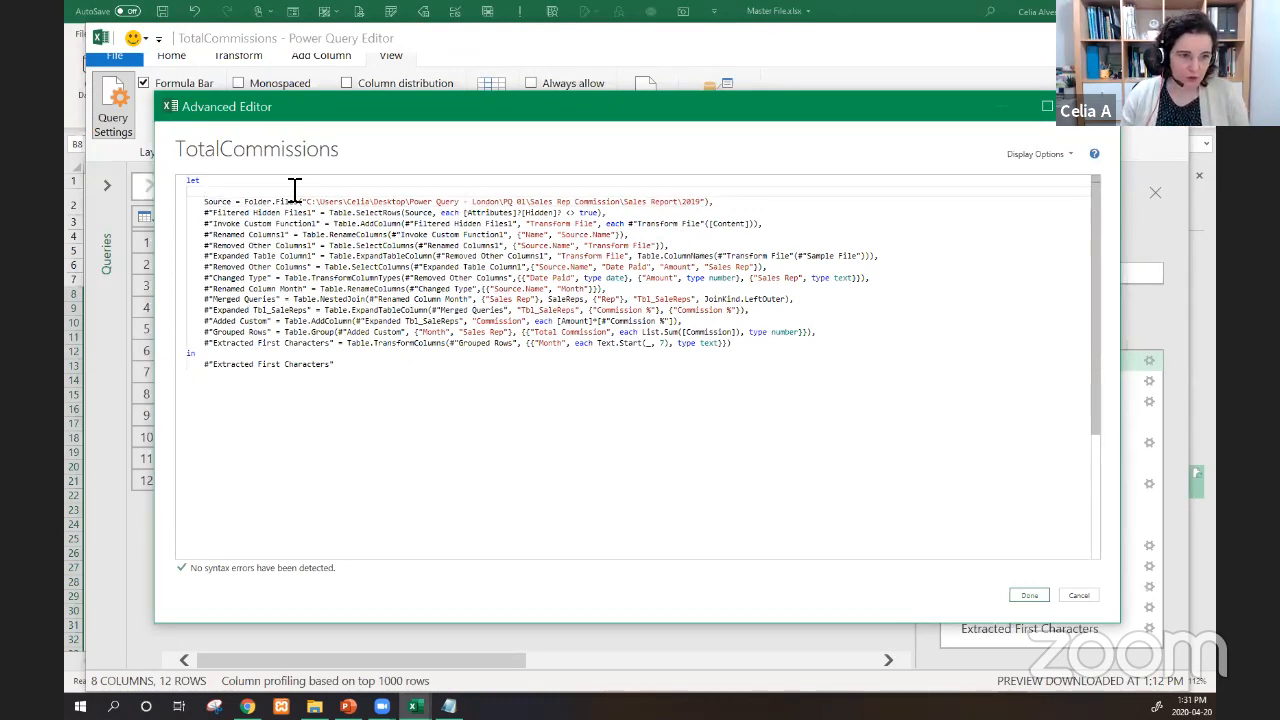
pyautogui.write('Sou')
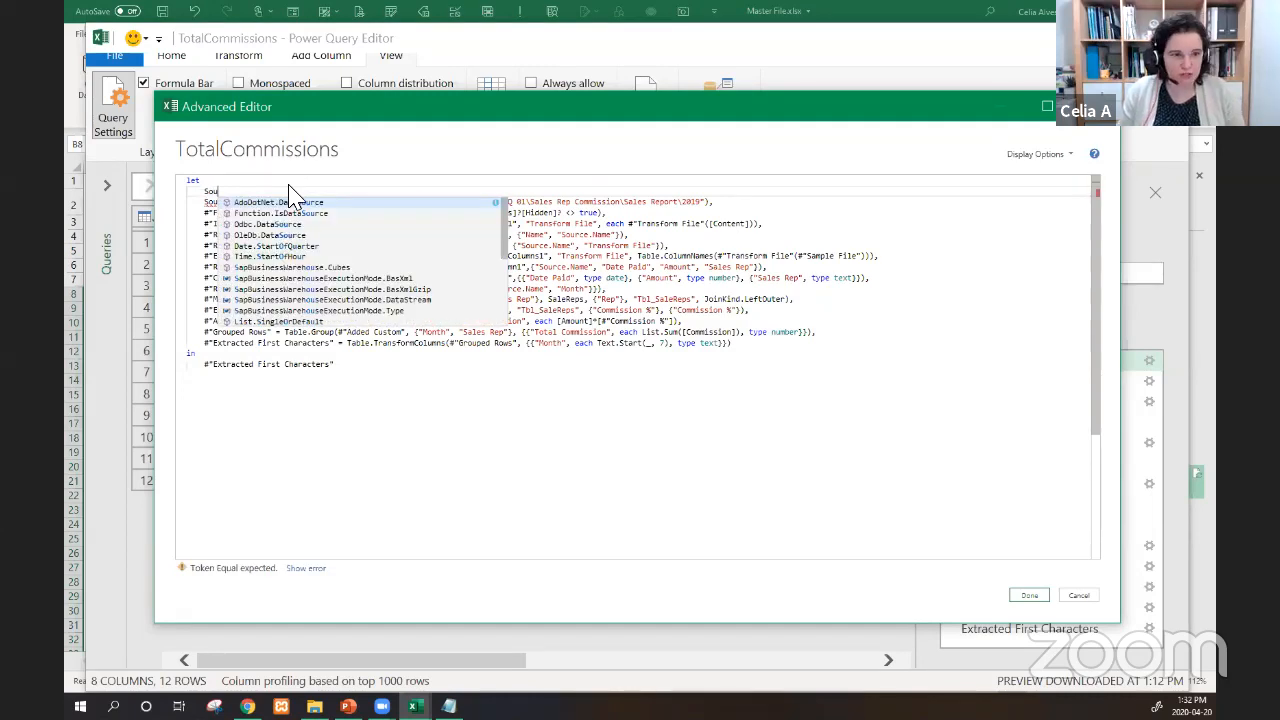
pyautogui.write('rce0=')
pyautogui.hotkey('ctrl', 'v')
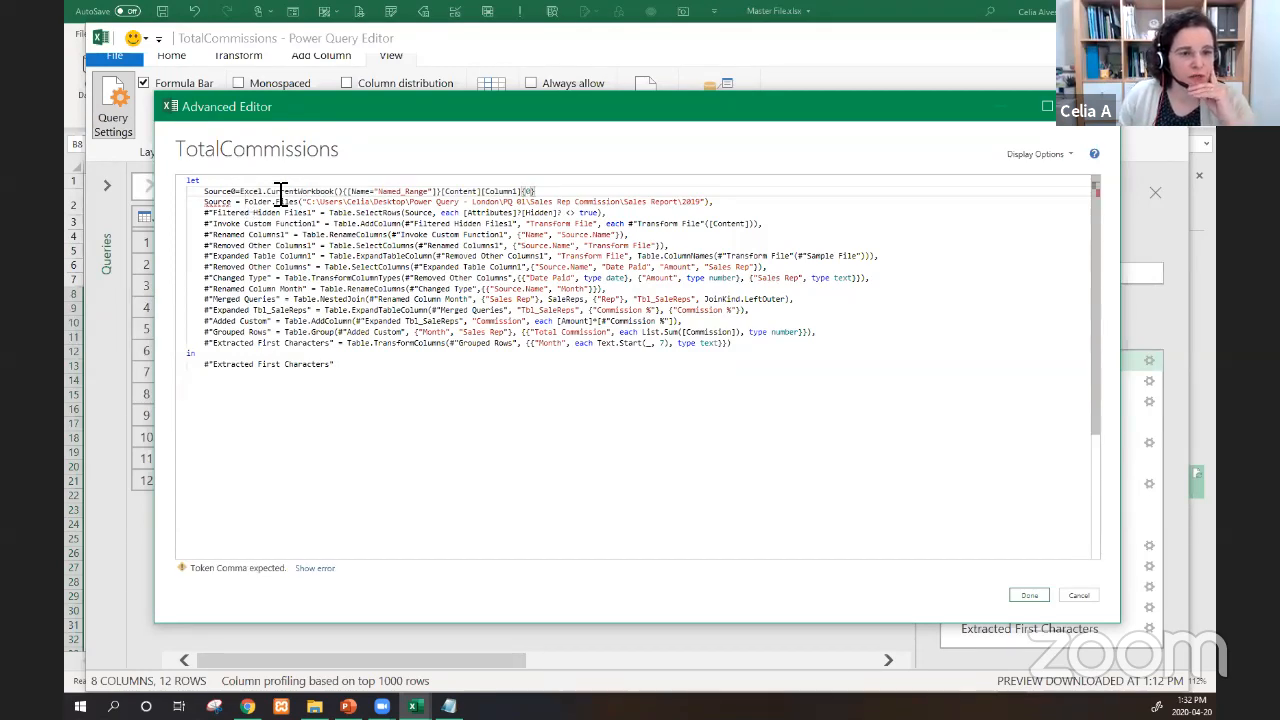
# - Replace Named_Range with DataFolderPath in the Source0 line and end the line with a comma
pyautogui.click(384, 191)
pyautogui.moveTo(412, 191); pyautogui.dragTo(432, 193)
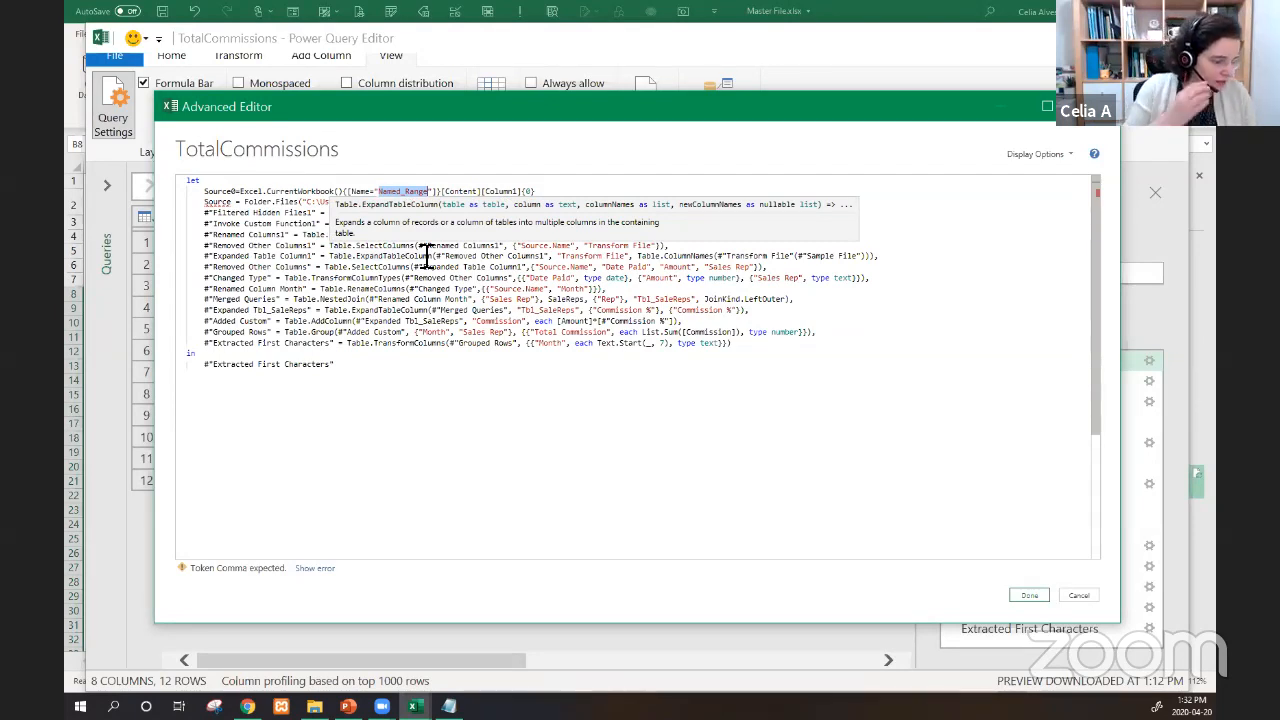
pyautogui.write('D')
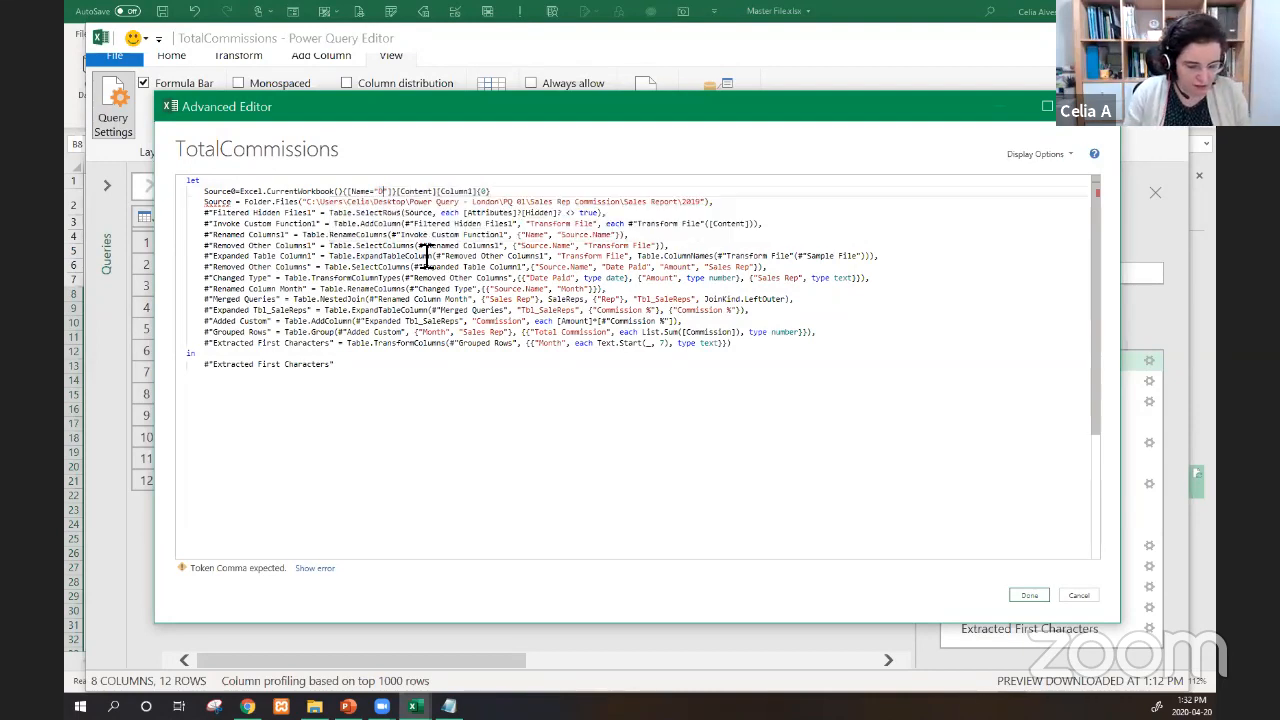
pyautogui.write('ataFolderPa')
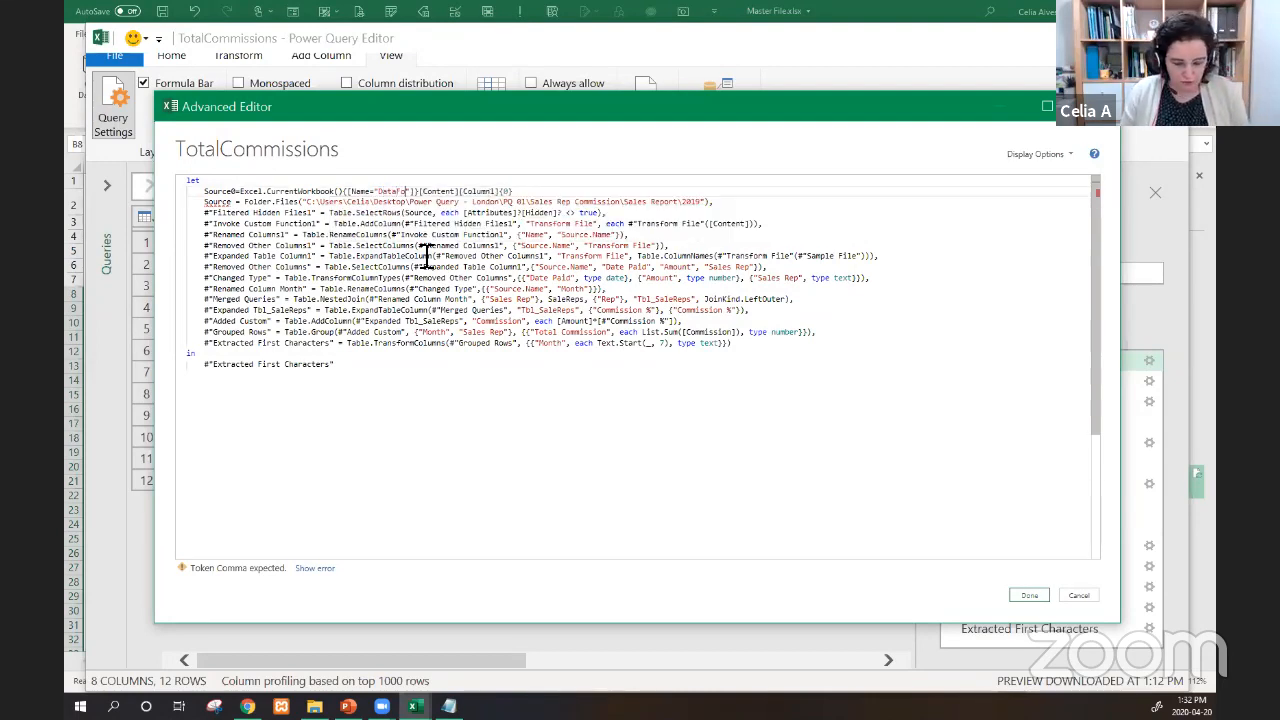
pyautogui.write('th')
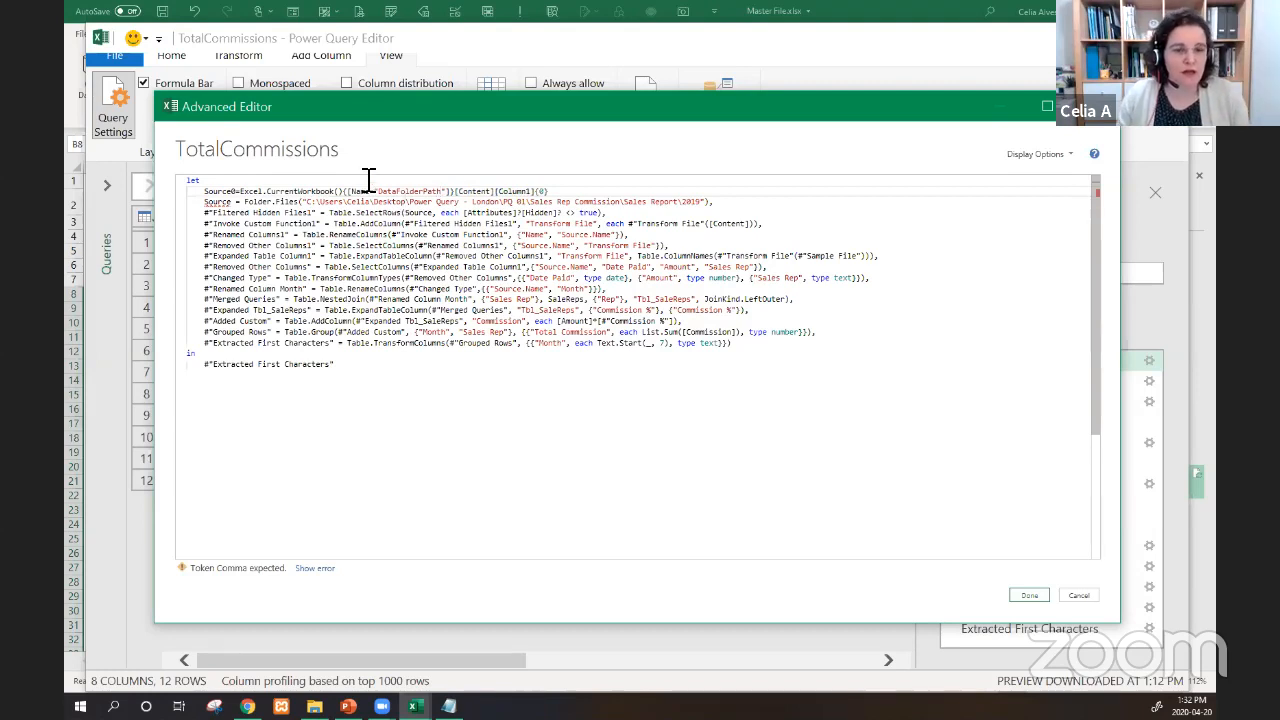
pyautogui.click(593, 192)
pyautogui.write(',')
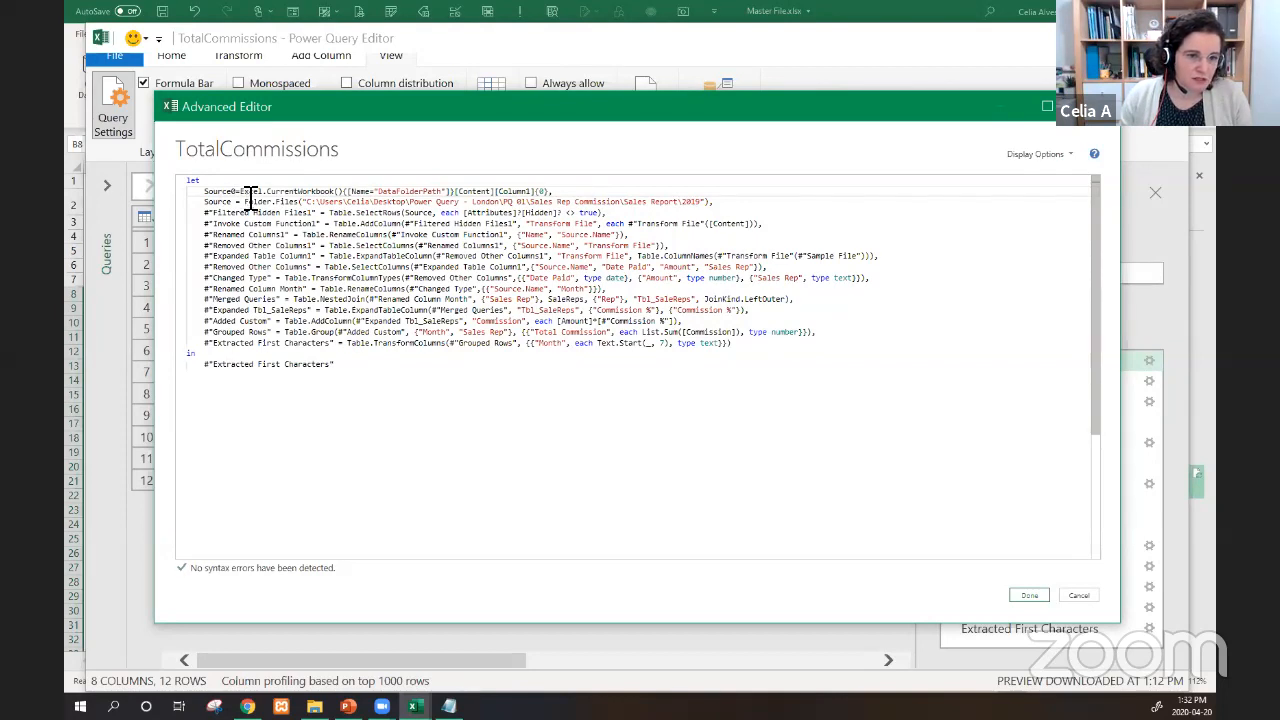
# - Examine the parts of the Source0 line: Excel.CurrentWorkbook, the DataFolderPath name, [Content], [Column1] and the {0} index
pyautogui.moveTo(243, 195); pyautogui.dragTo(340, 191)
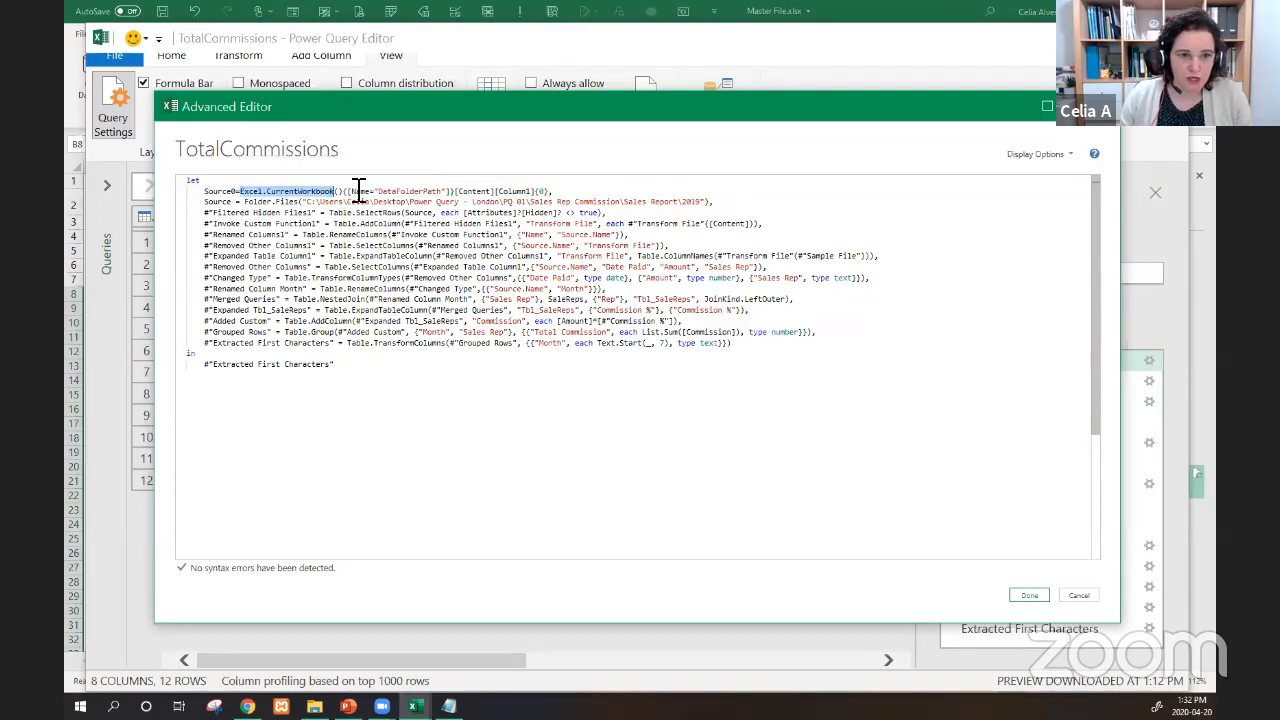
pyautogui.click(359, 192)
pyautogui.moveTo(380, 193); pyautogui.dragTo(445, 192)
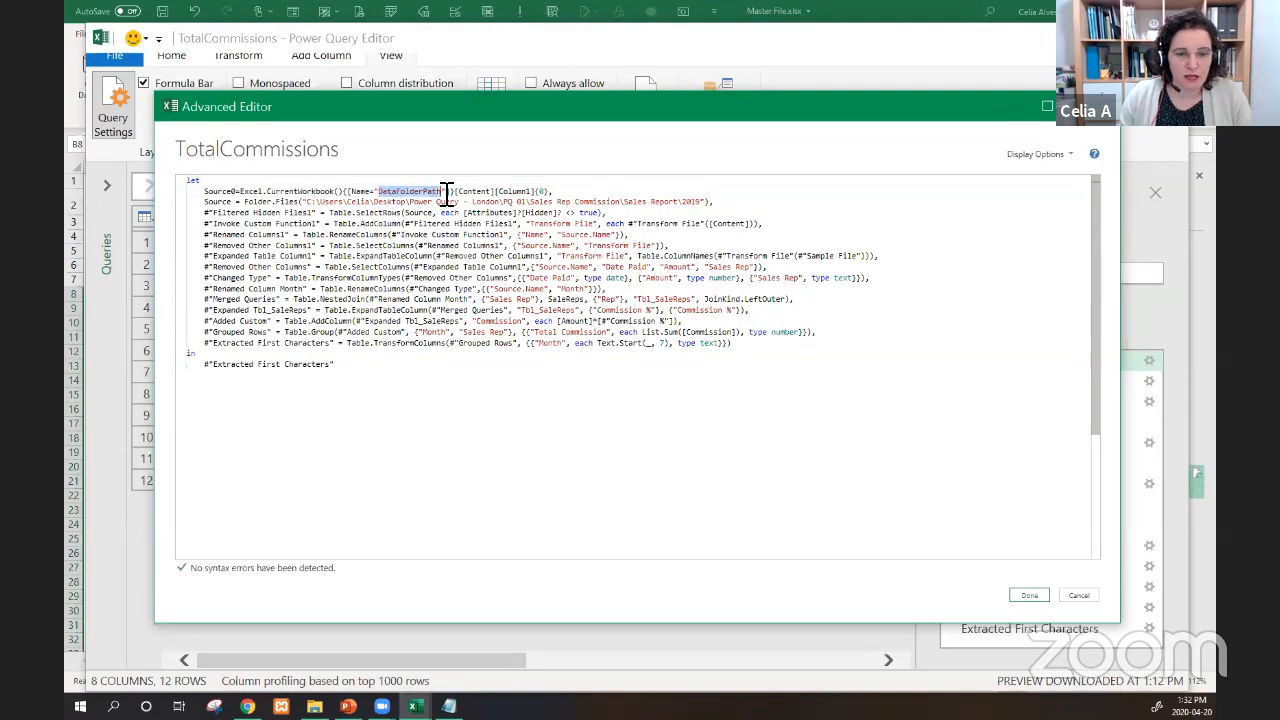
pyautogui.click(471, 193)
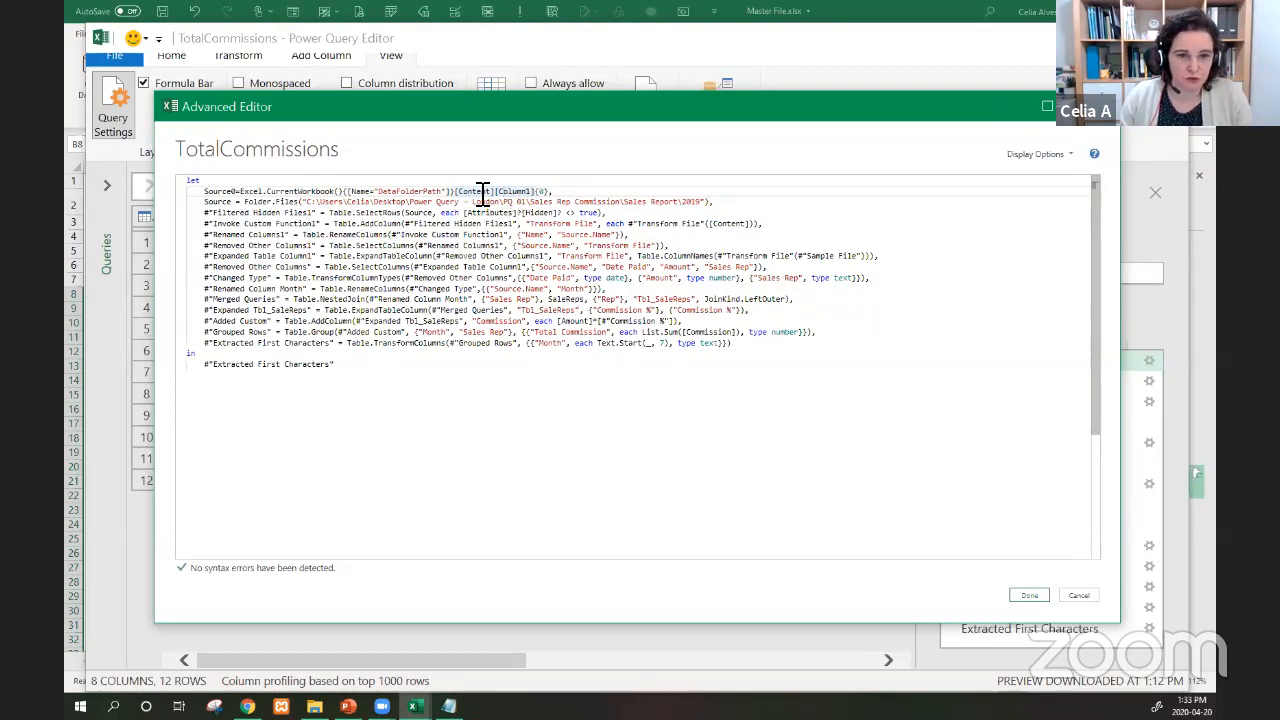
pyautogui.click(545, 191)
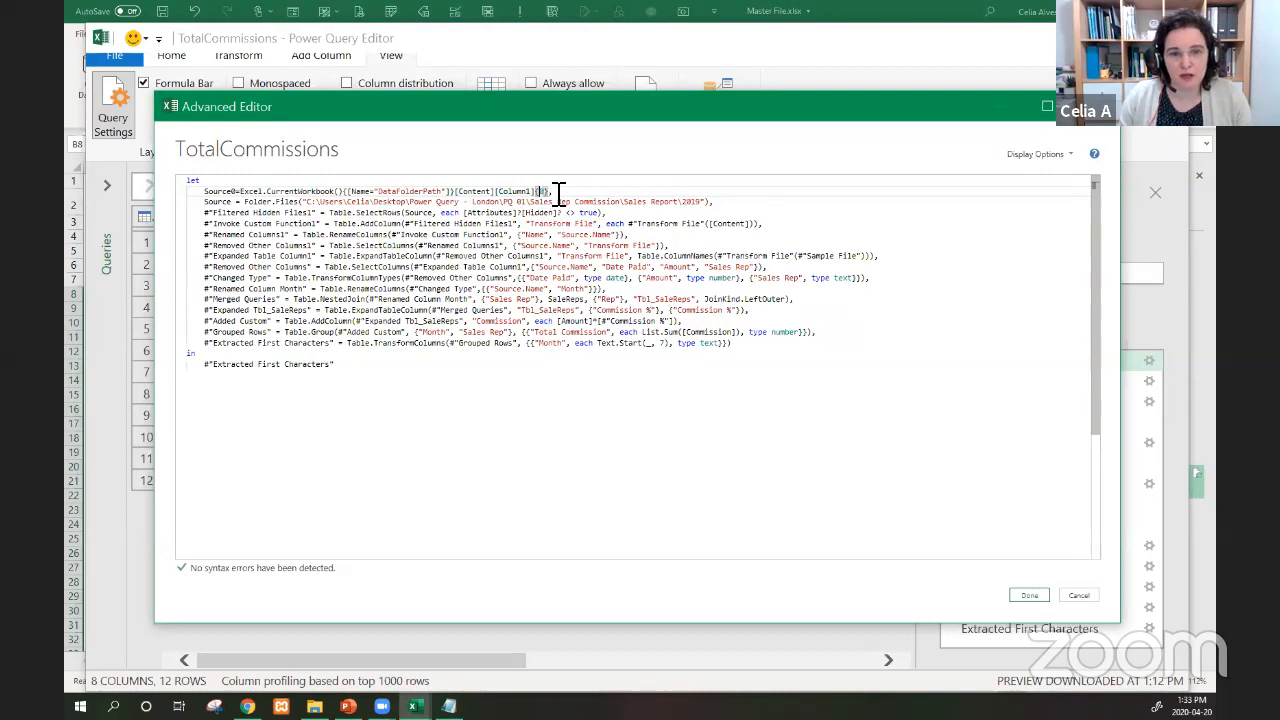
pyautogui.click(559, 194)
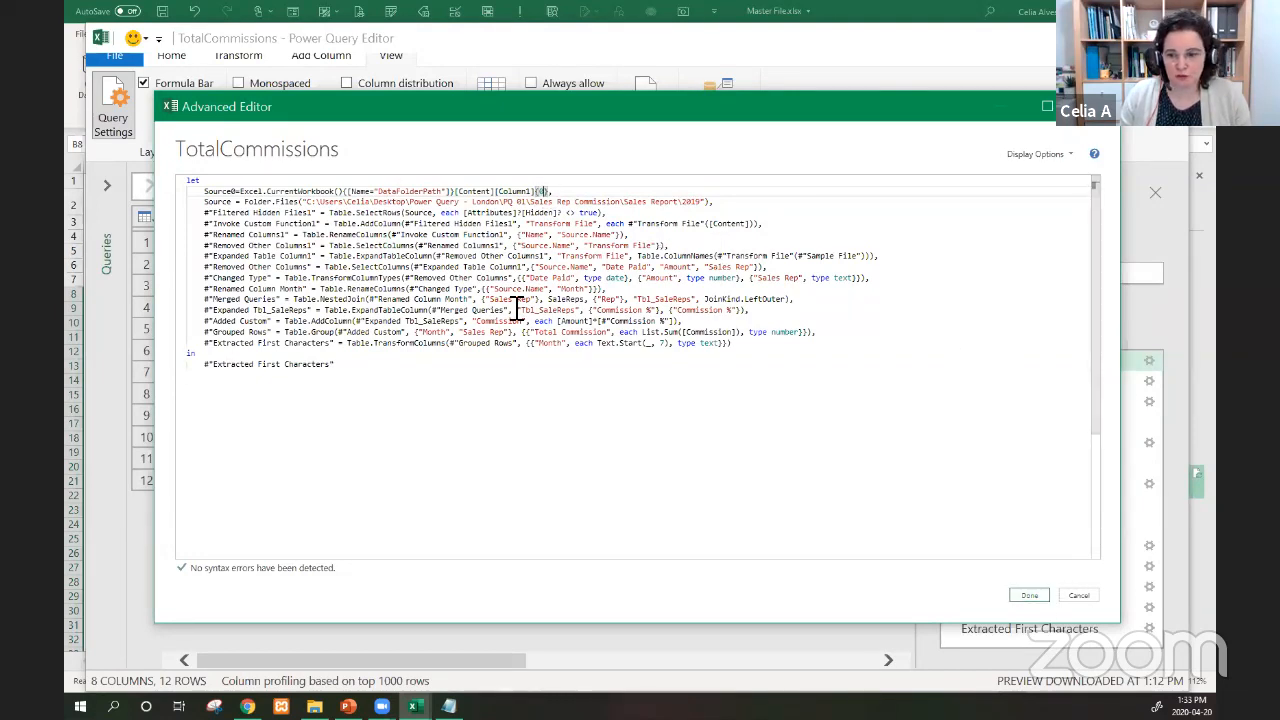
pyautogui.click(584, 195)
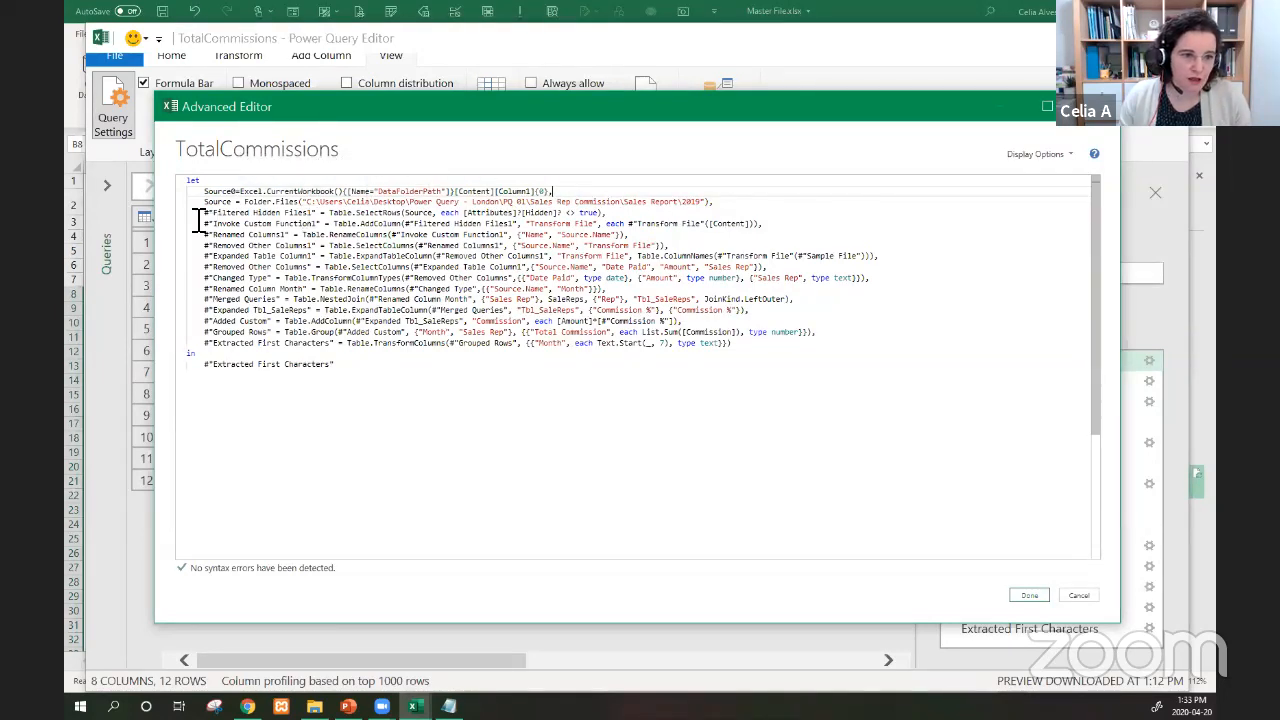
# - Replace the hard-coded path inside Folder.Files on the Source line with Source0 and apply the query code
pyautogui.click(305, 203)
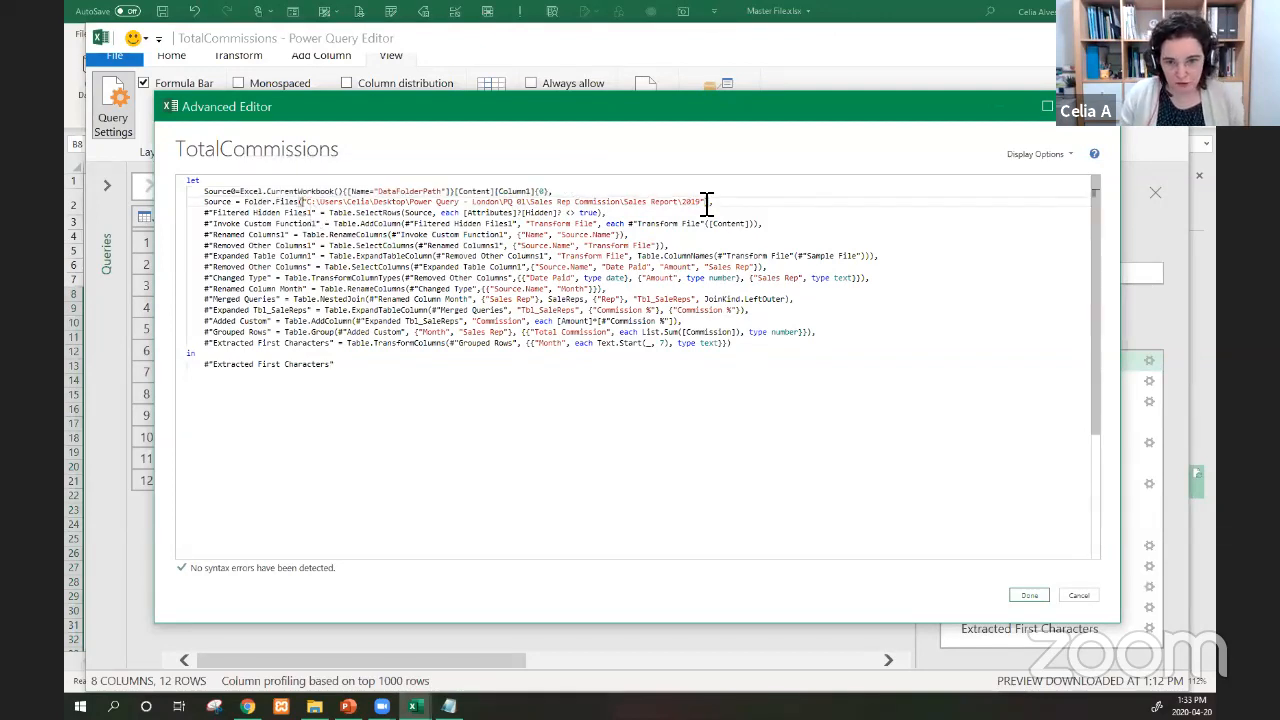
pyautogui.hotkey('shift', 'End')
pyautogui.hotkey('shift', 'Left')
pyautogui.hotkey('shift', 'Left')
pyautogui.hotkey('shift', 'Left')
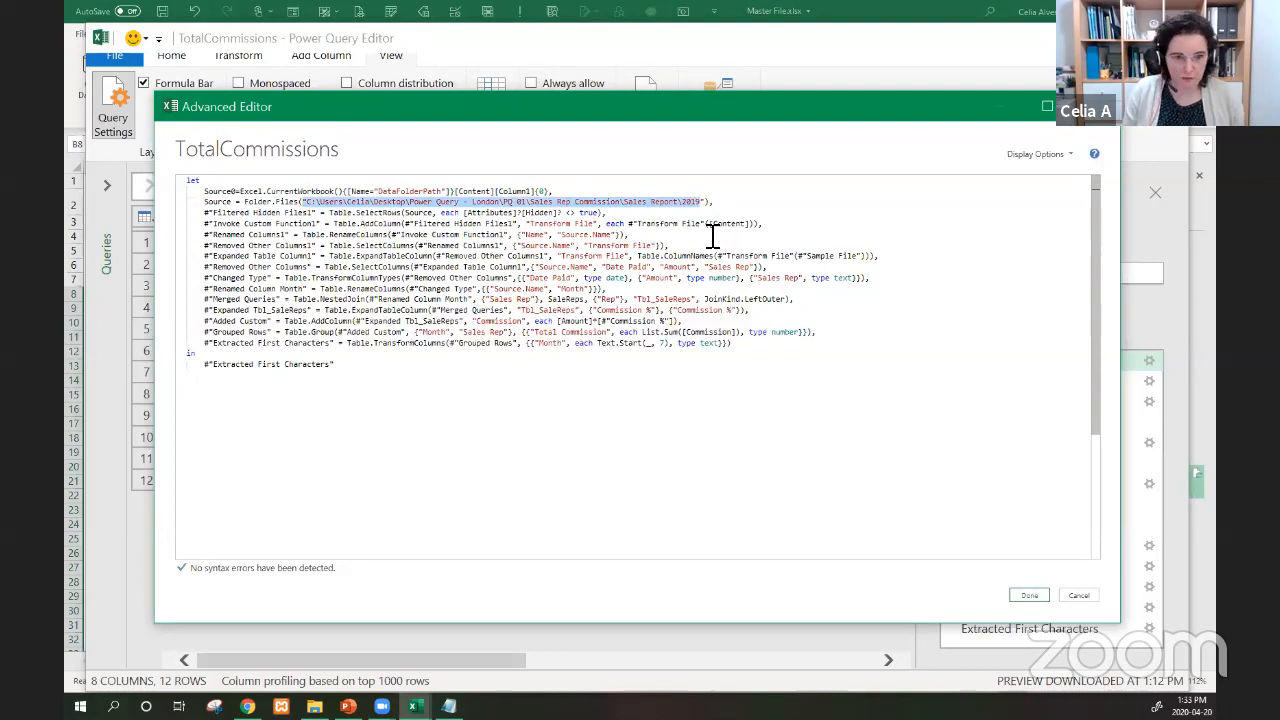
pyautogui.press('BackSpace')
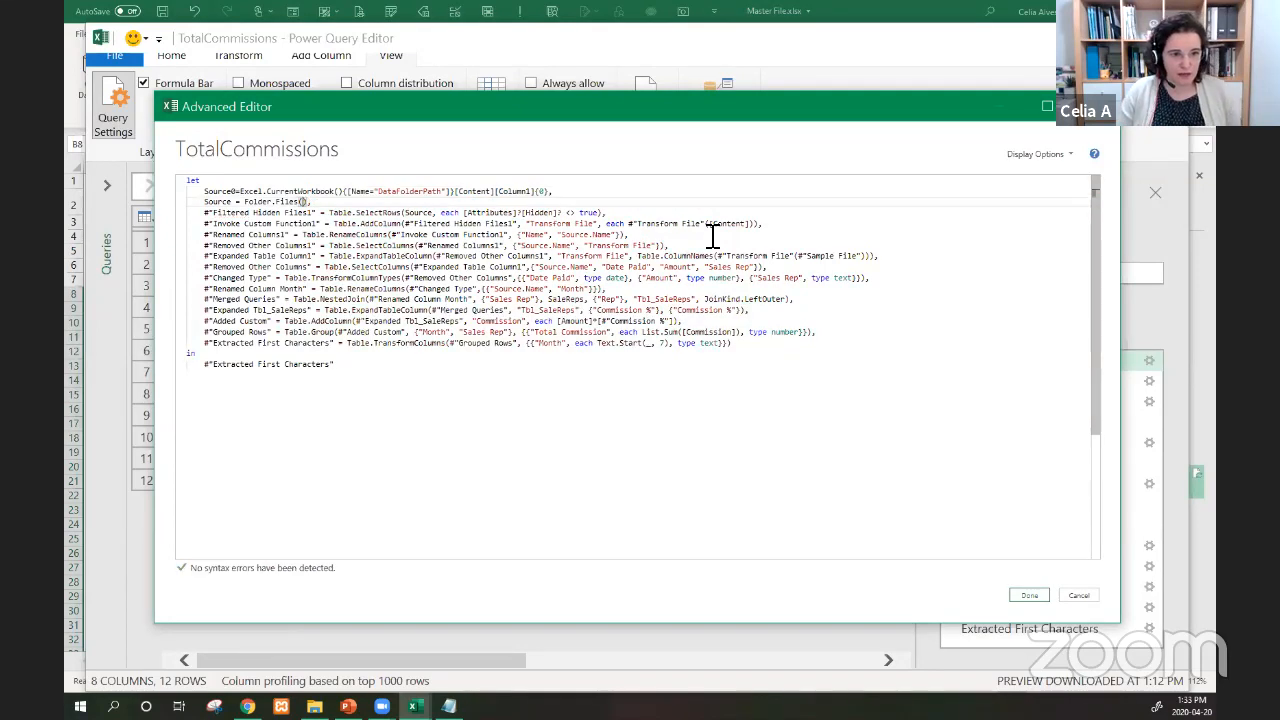
pyautogui.write('Sou')
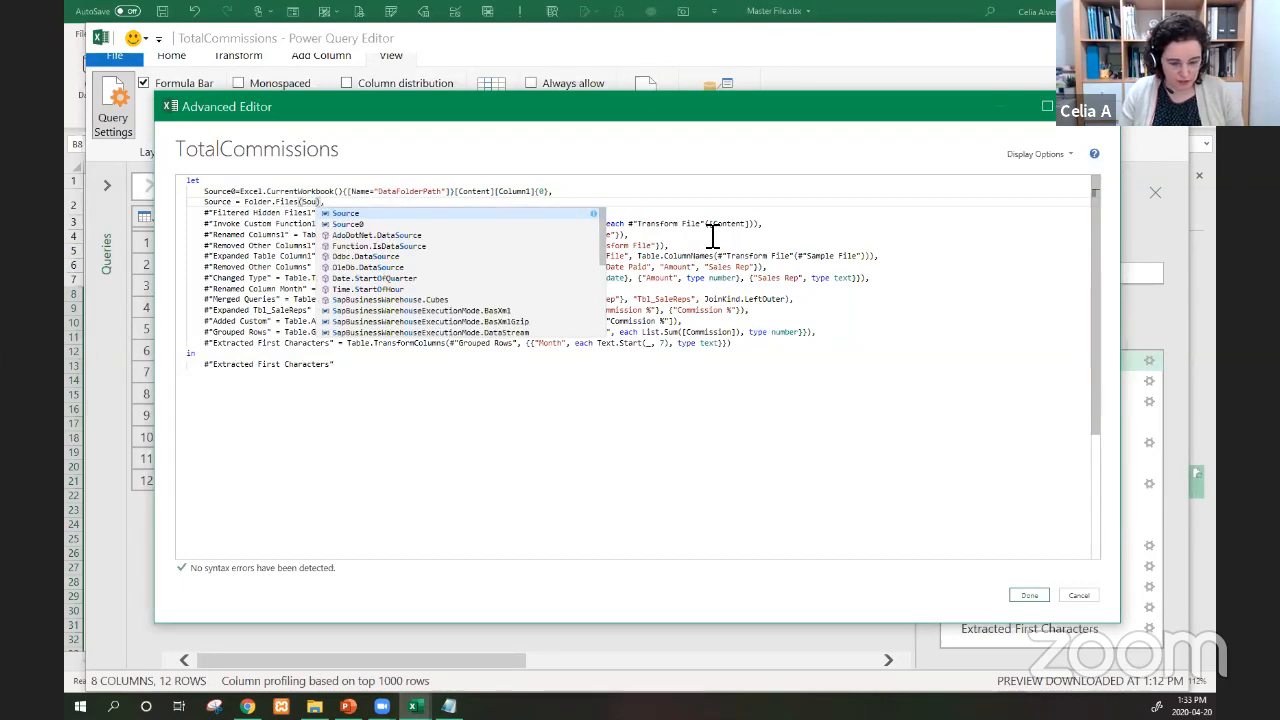
pyautogui.write('rce0')
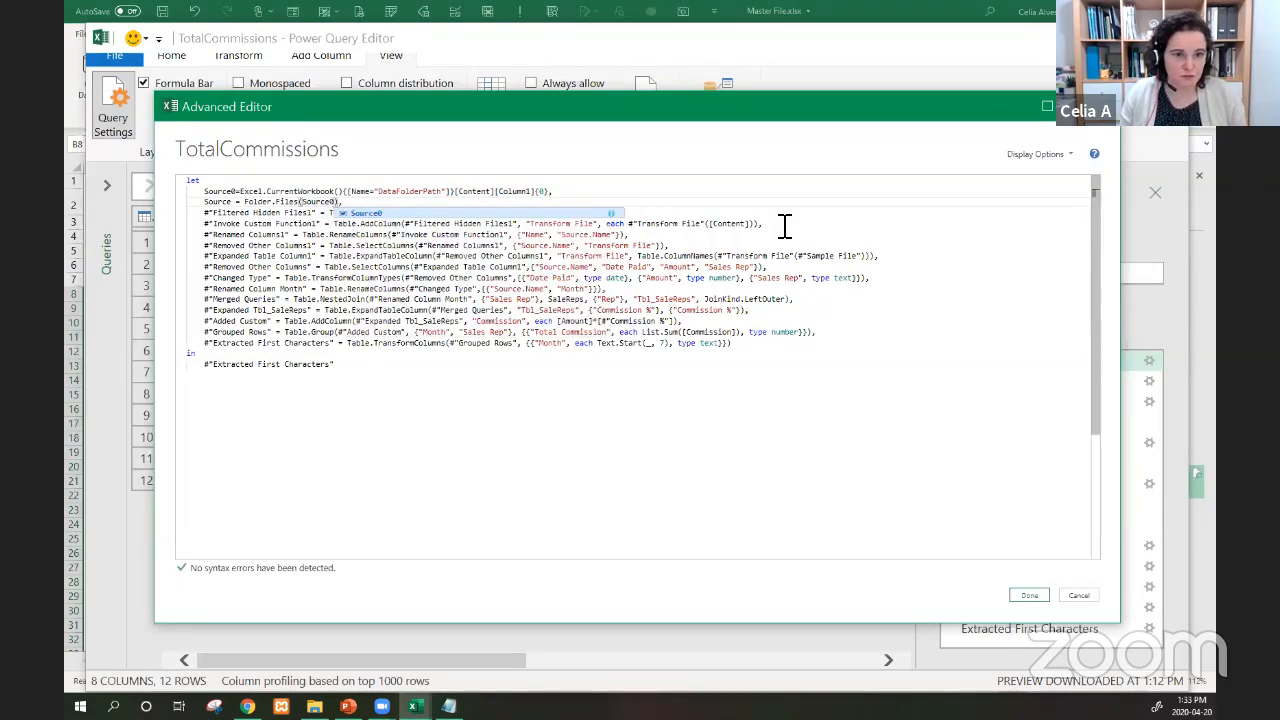
pyautogui.press('End')
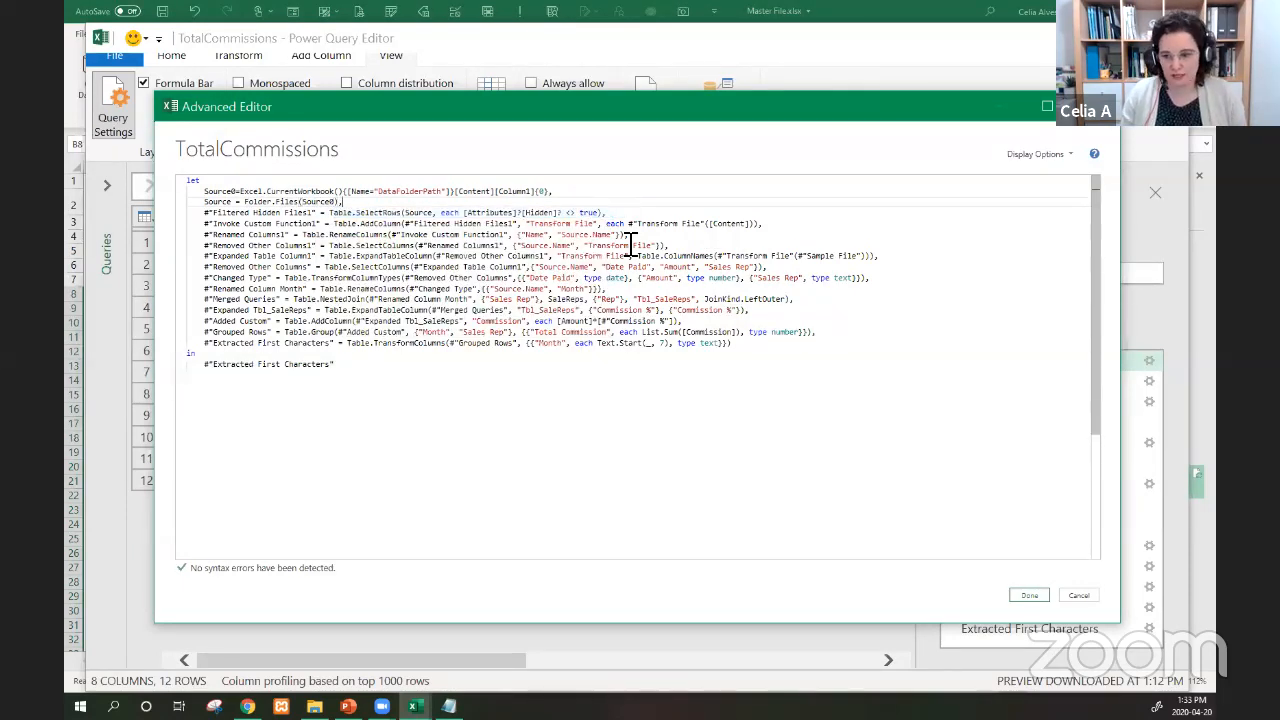
pyautogui.click(1027, 596)
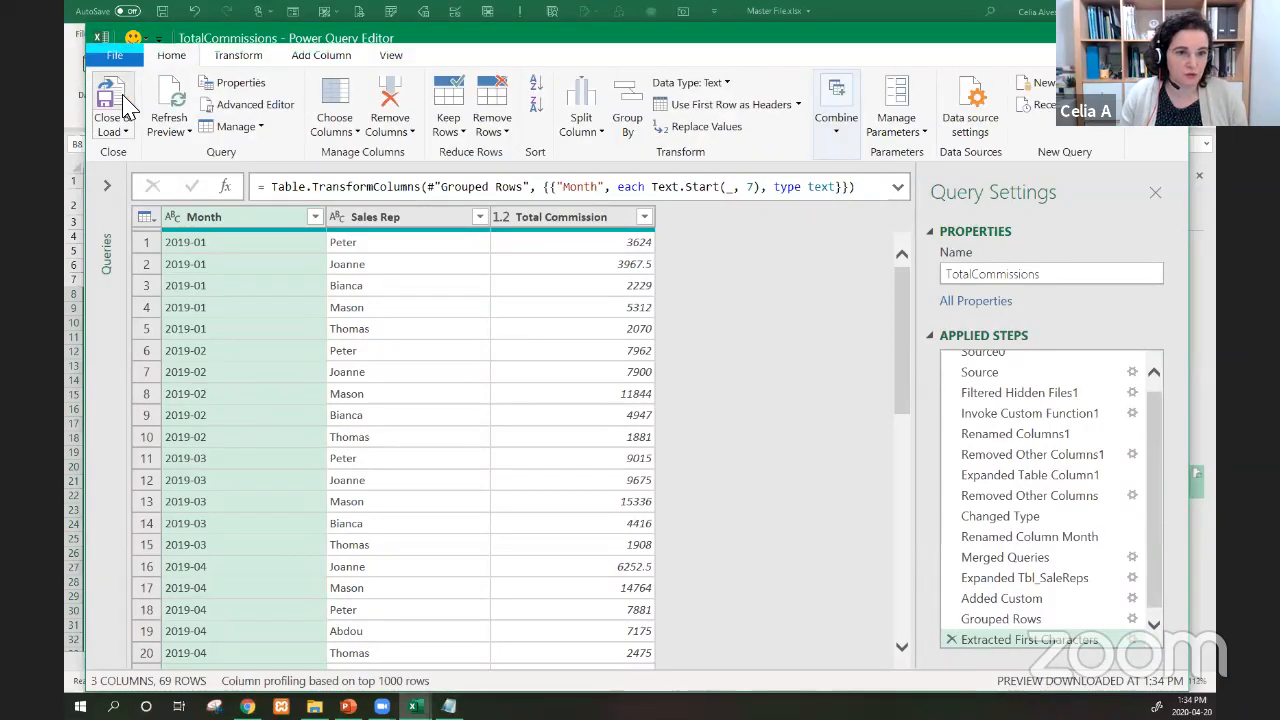
# - Close the query editor, load TotalCommissions back to the Sales sheet and look through the reloaded report rows
pyautogui.click(112, 105)
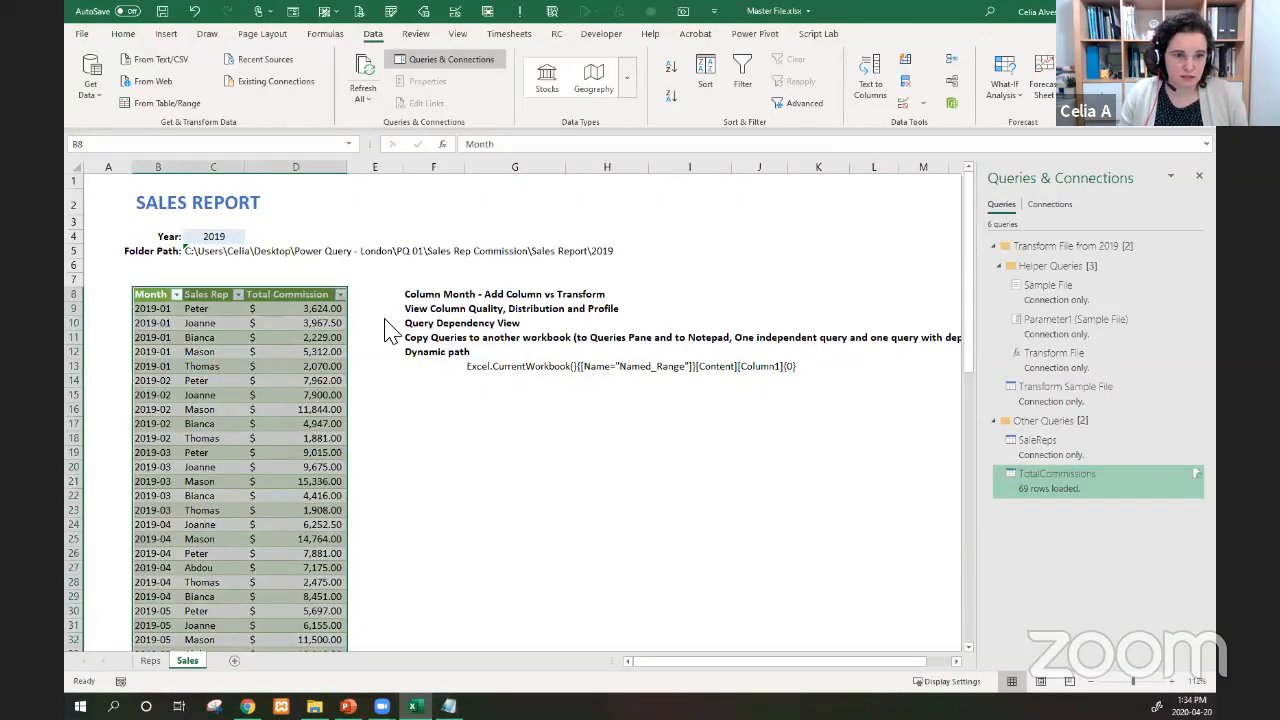
pyautogui.scroll(-4, 204, 346)
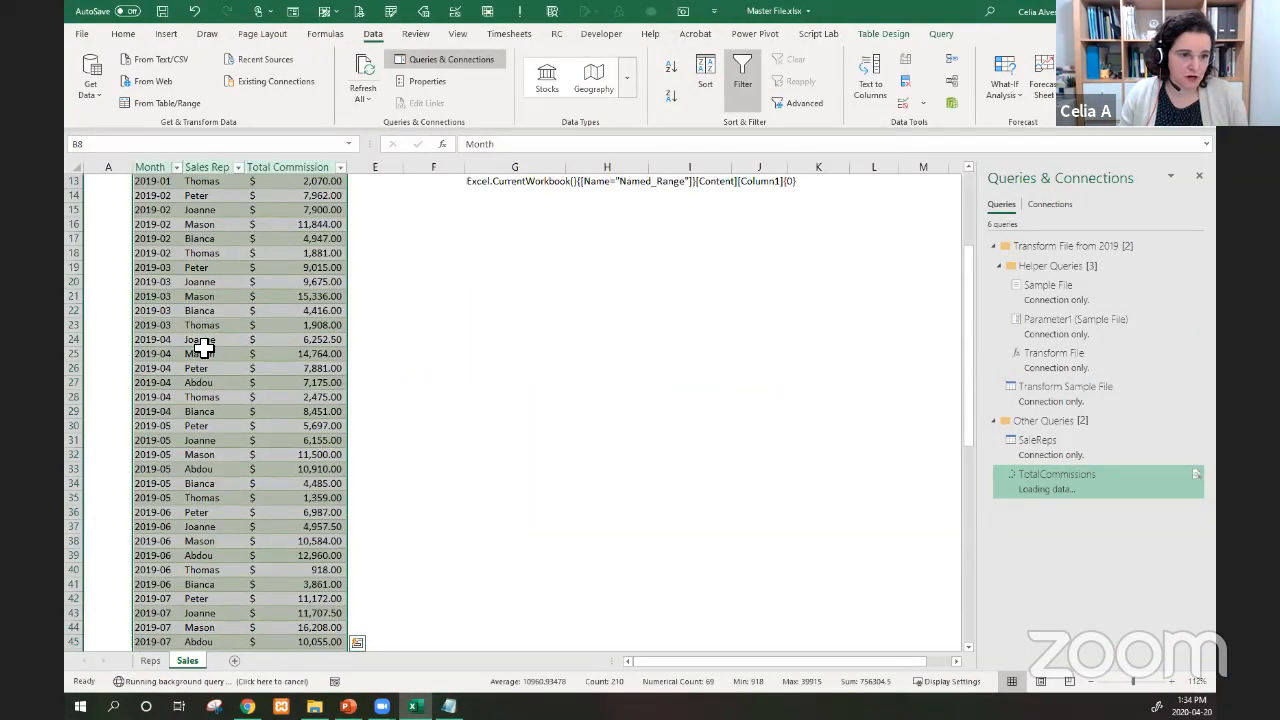
pyautogui.scroll(3, 204, 346)
pyautogui.scroll(-15, 204, 346)
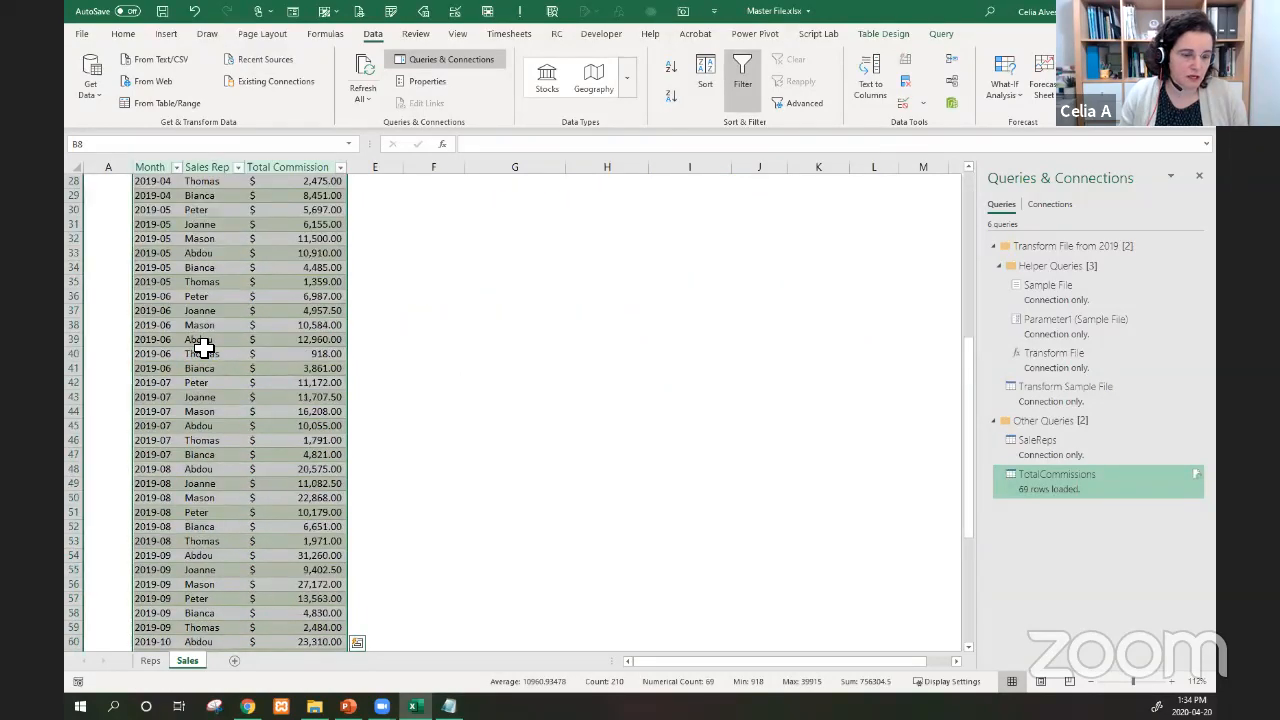
pyautogui.scroll(16, 204, 346)
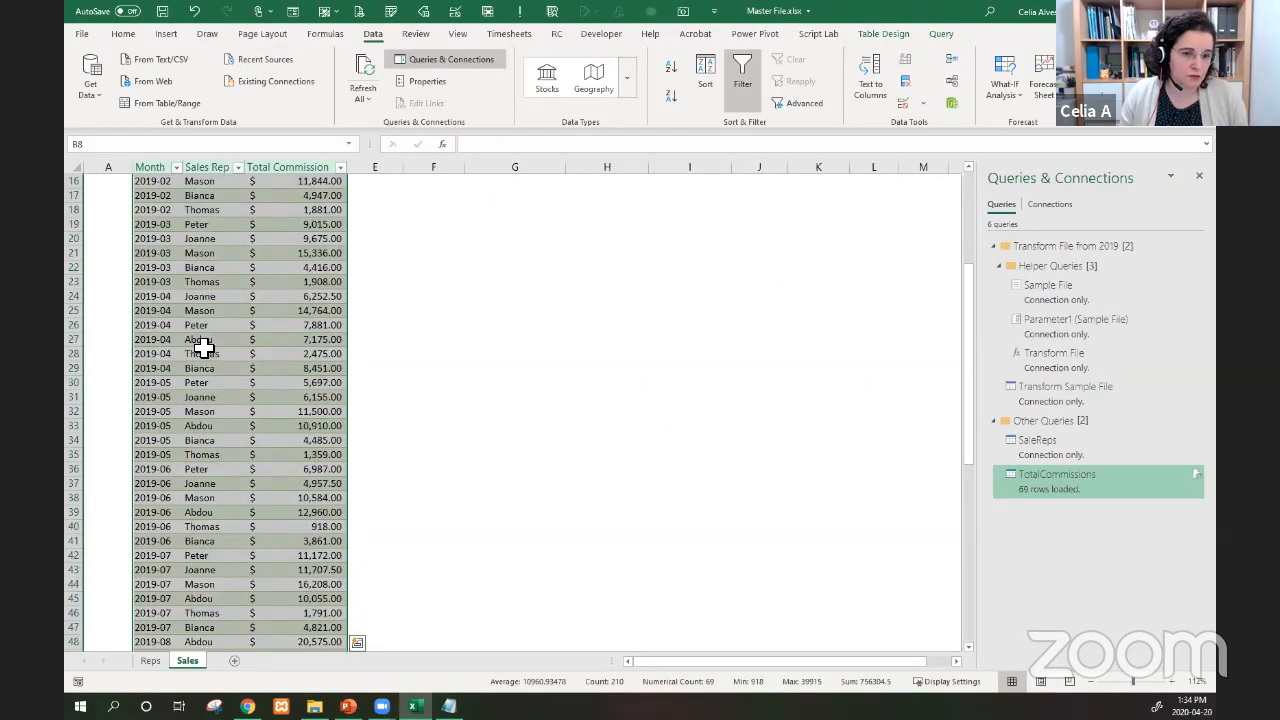
# - Set the sales report's Year to 2020 and refresh the TotalCommissions query
pyautogui.click(224, 236)
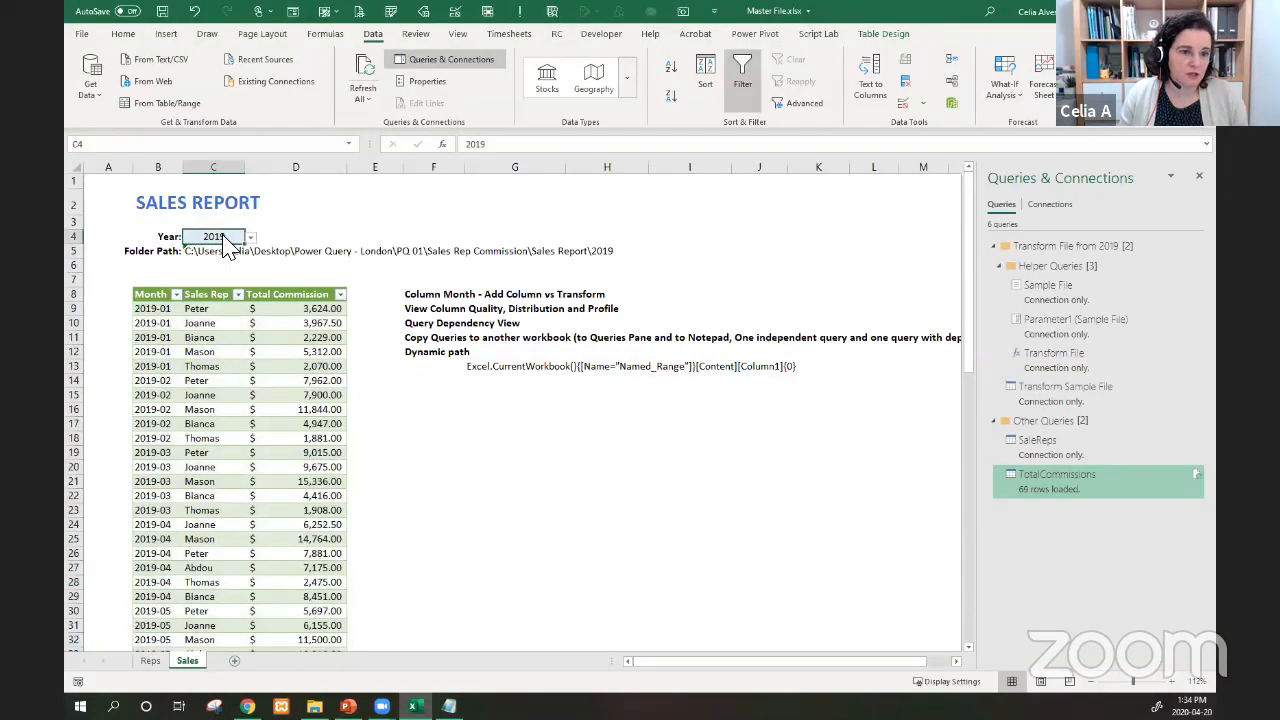
pyautogui.click(250, 237)
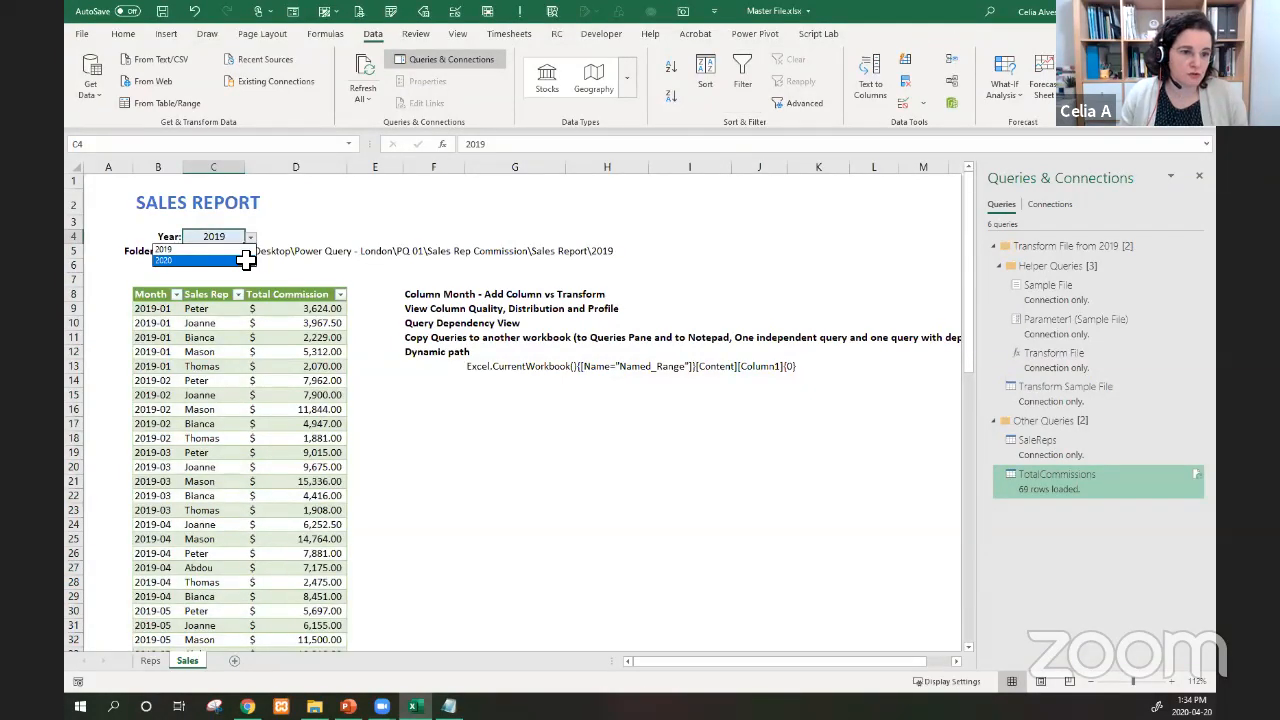
pyautogui.click(200, 260)
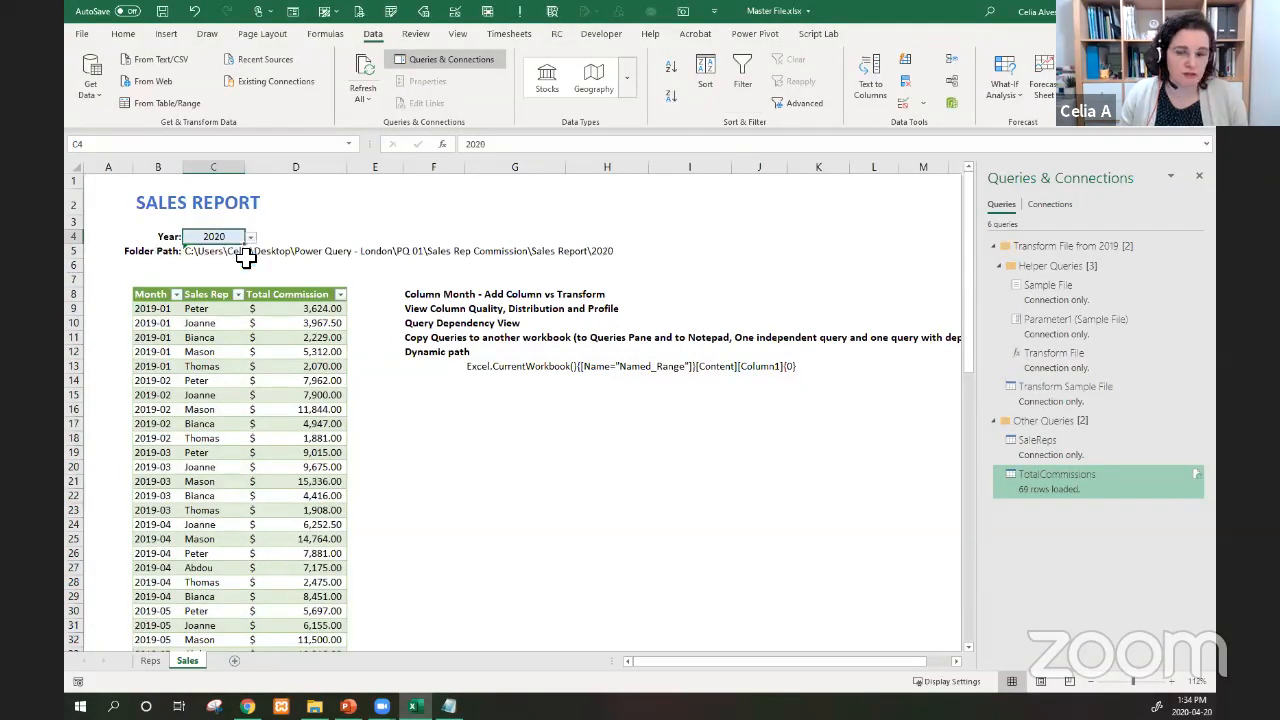
pyautogui.rightClick(1030, 476)
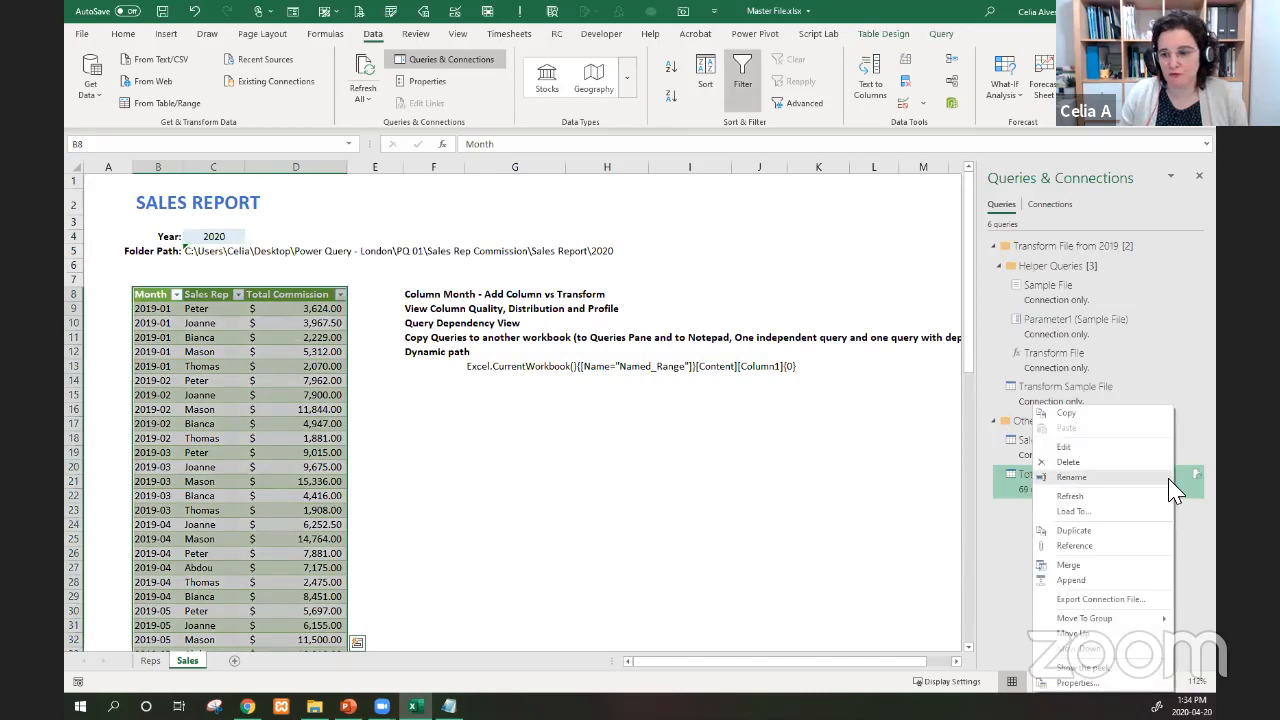
pyautogui.click(1198, 477)
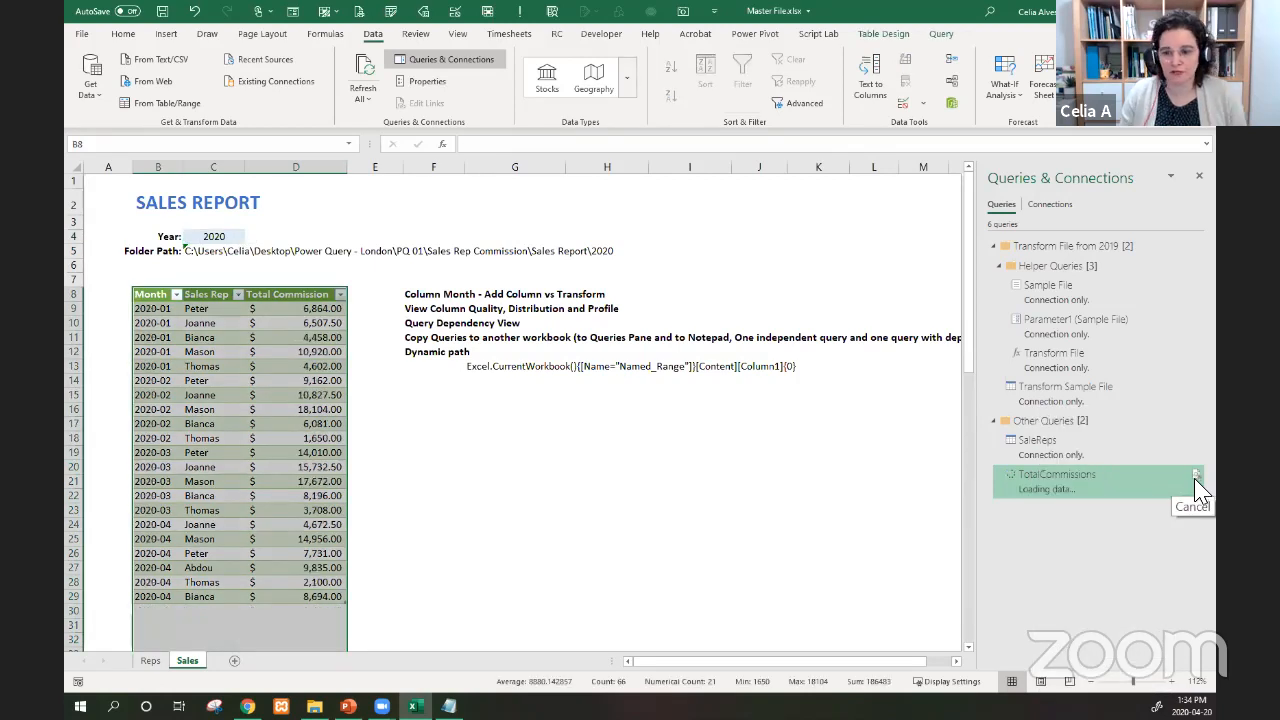
pyautogui.click(433, 409)
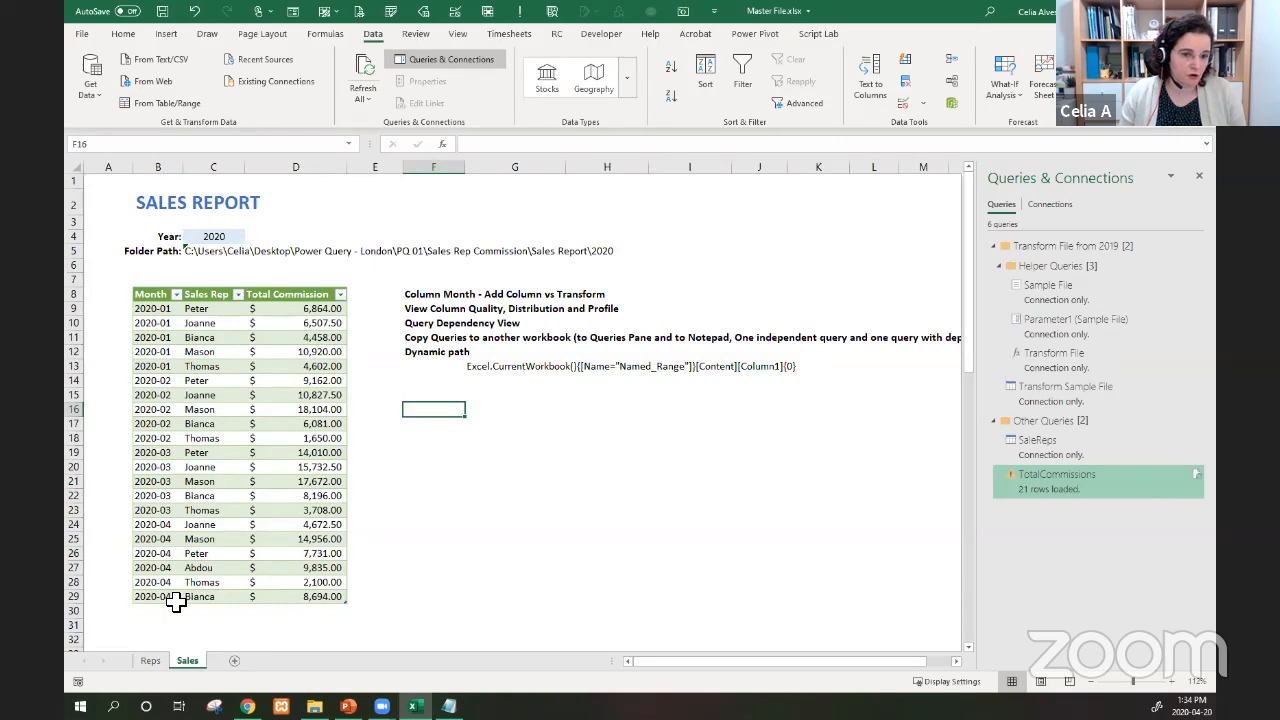
# - Check the refreshed report against the Year cell, save Master File.xlsx and close it
pyautogui.click(214, 240)
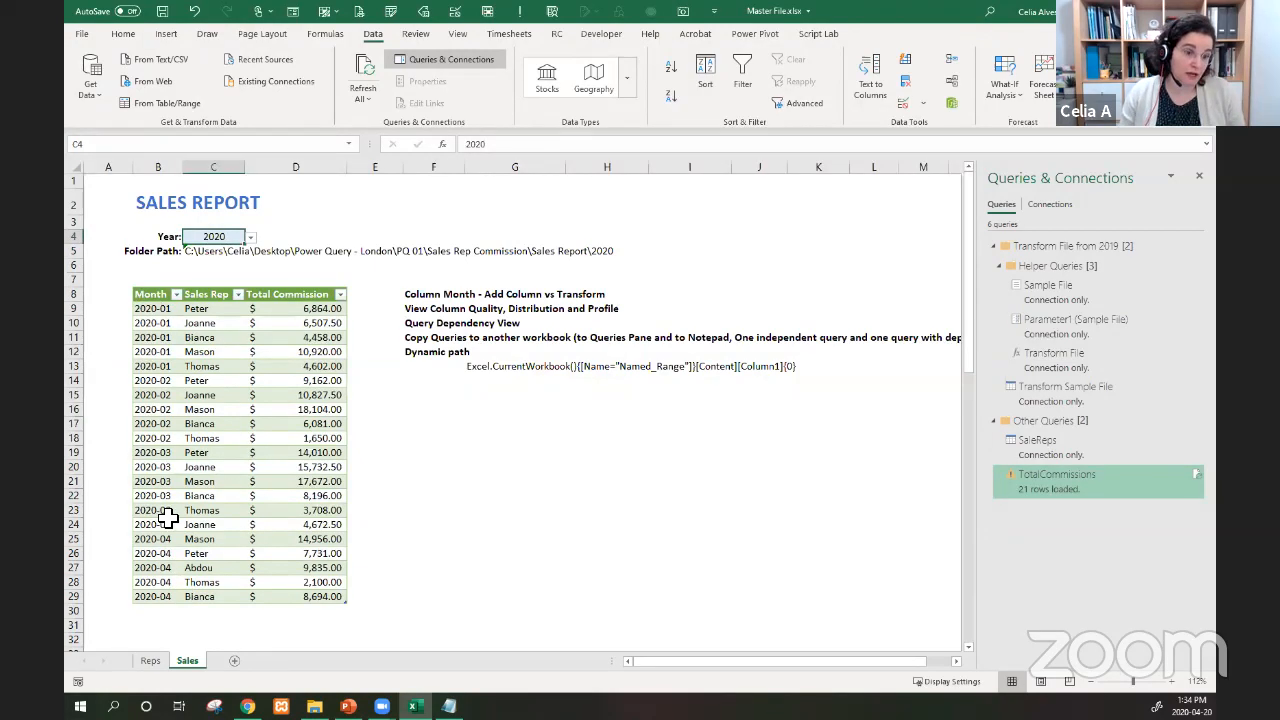
pyautogui.click(435, 538)
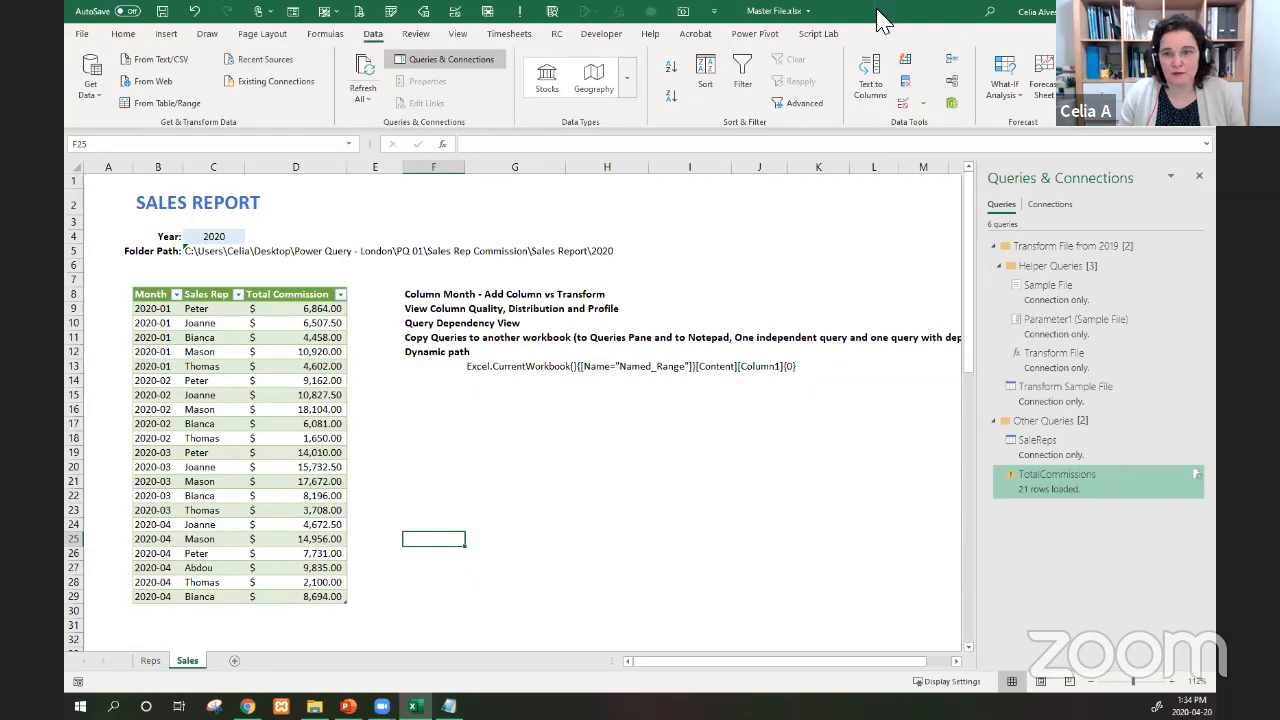
pyautogui.click(163, 12)
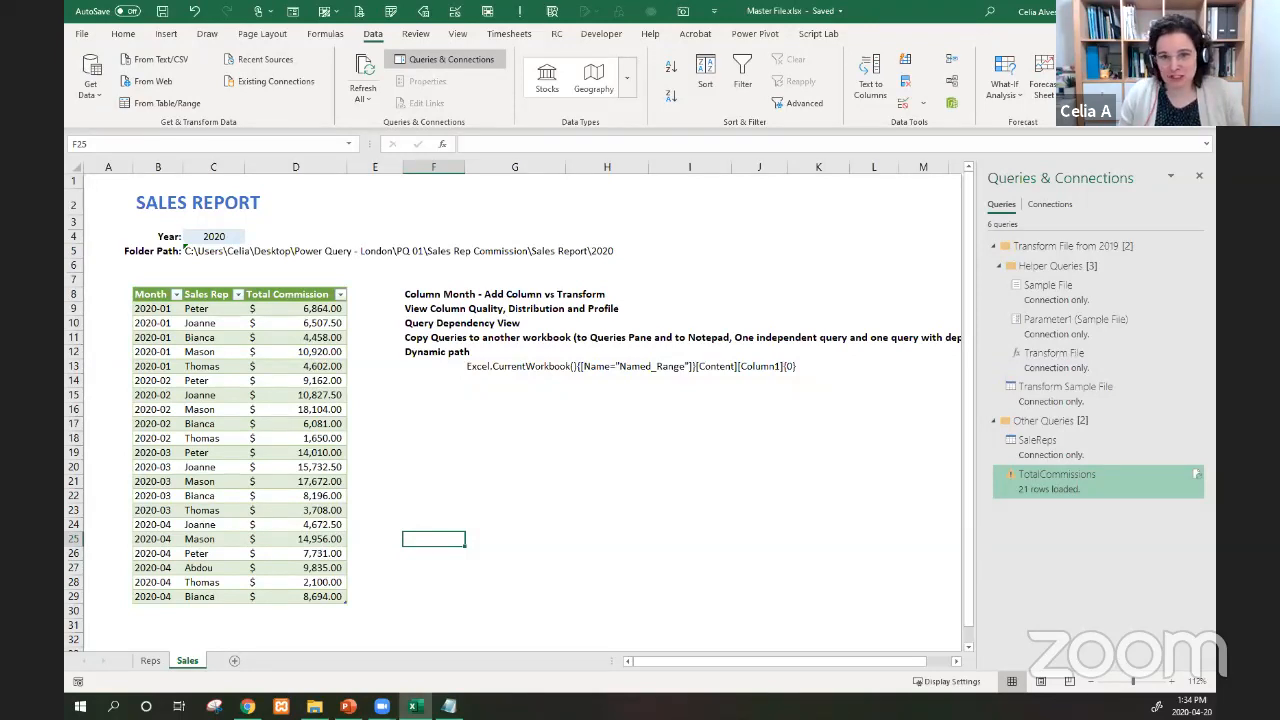
pyautogui.click(1199, 11)
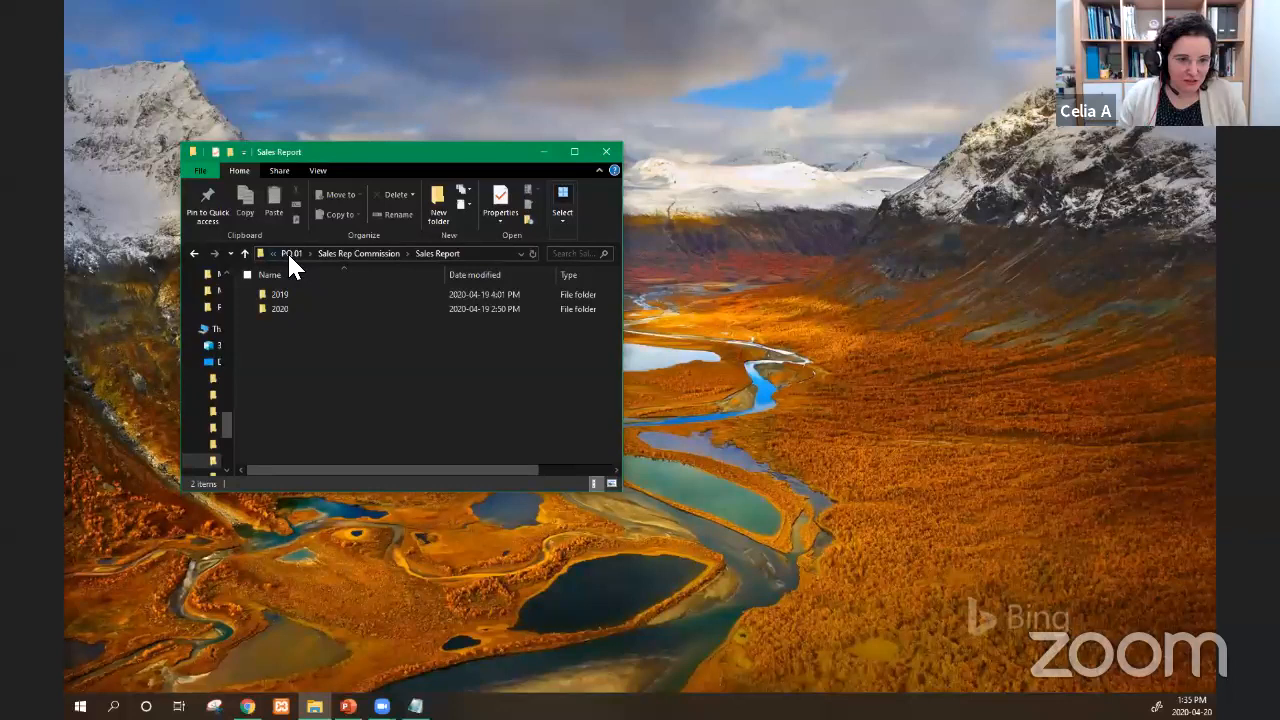
# - Go to the PQ 02 folder inside Power Query - London and open Master 2.xlsx in a maximized window
pyautogui.click(360, 256)
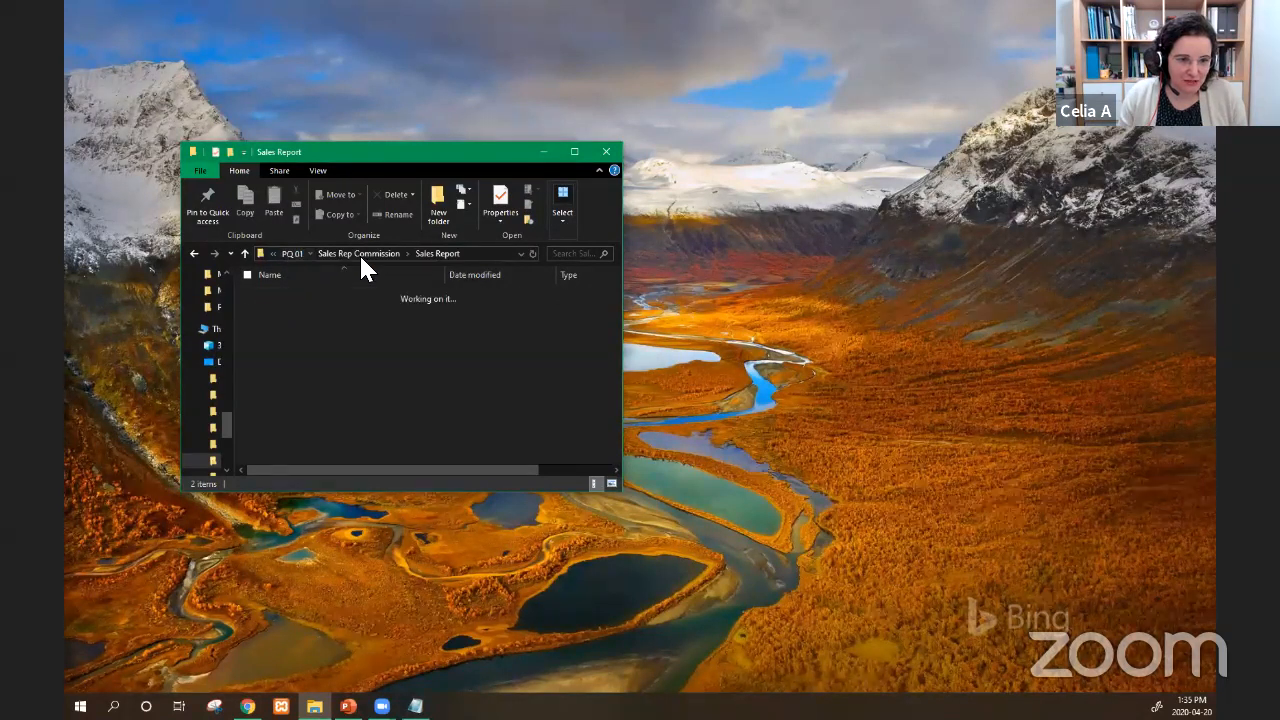
pyautogui.click(379, 249)
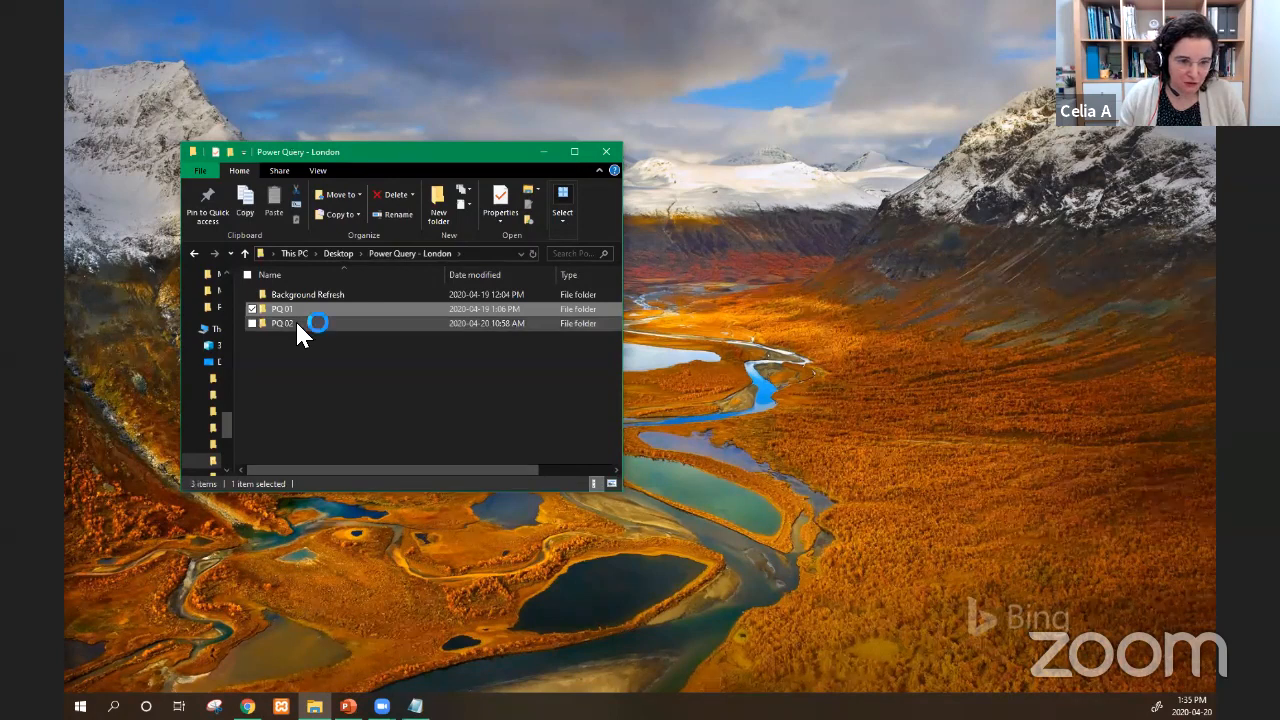
pyautogui.doubleClick(297, 323)
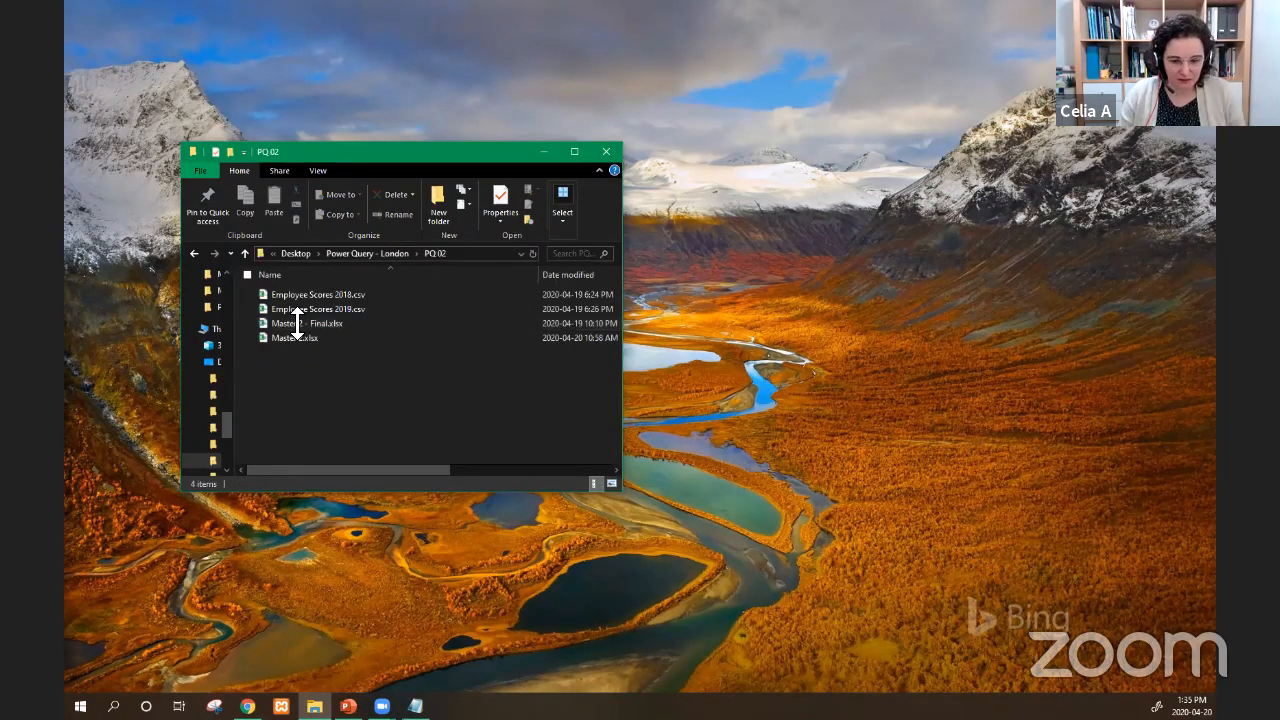
pyautogui.hotkey('alt', 'Tab')
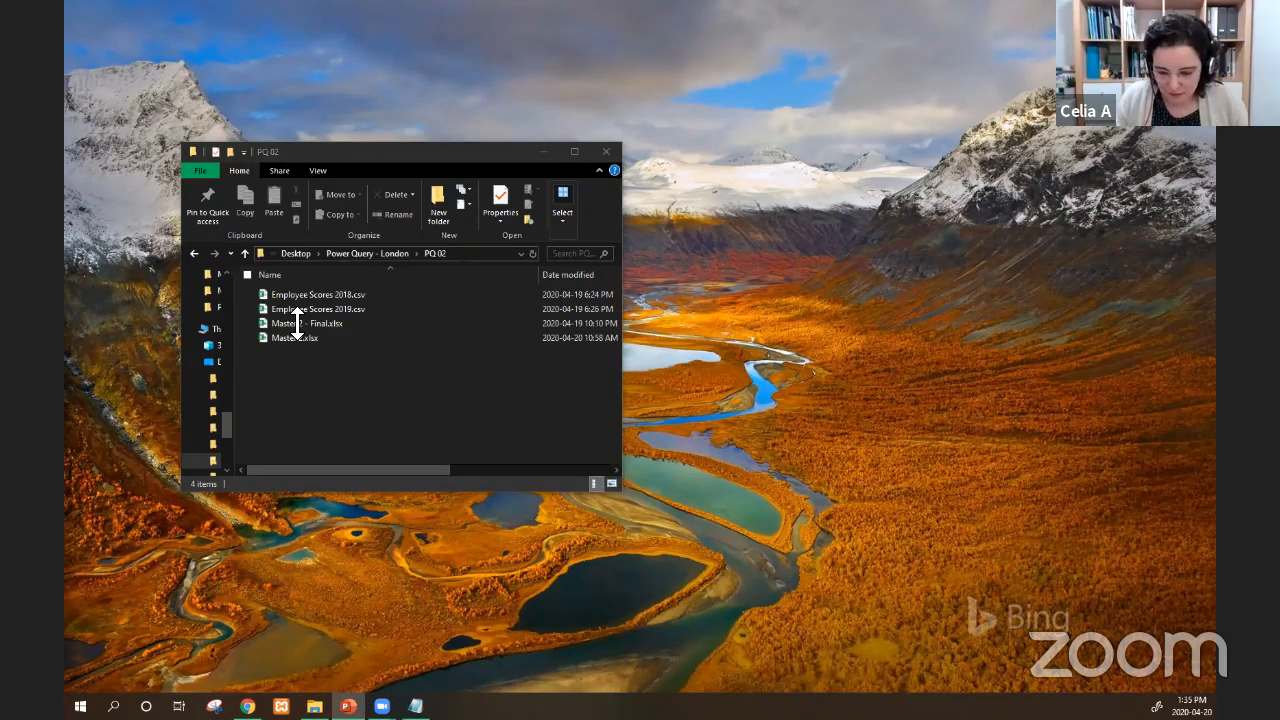
pyautogui.hotkey('shift', 'F5')
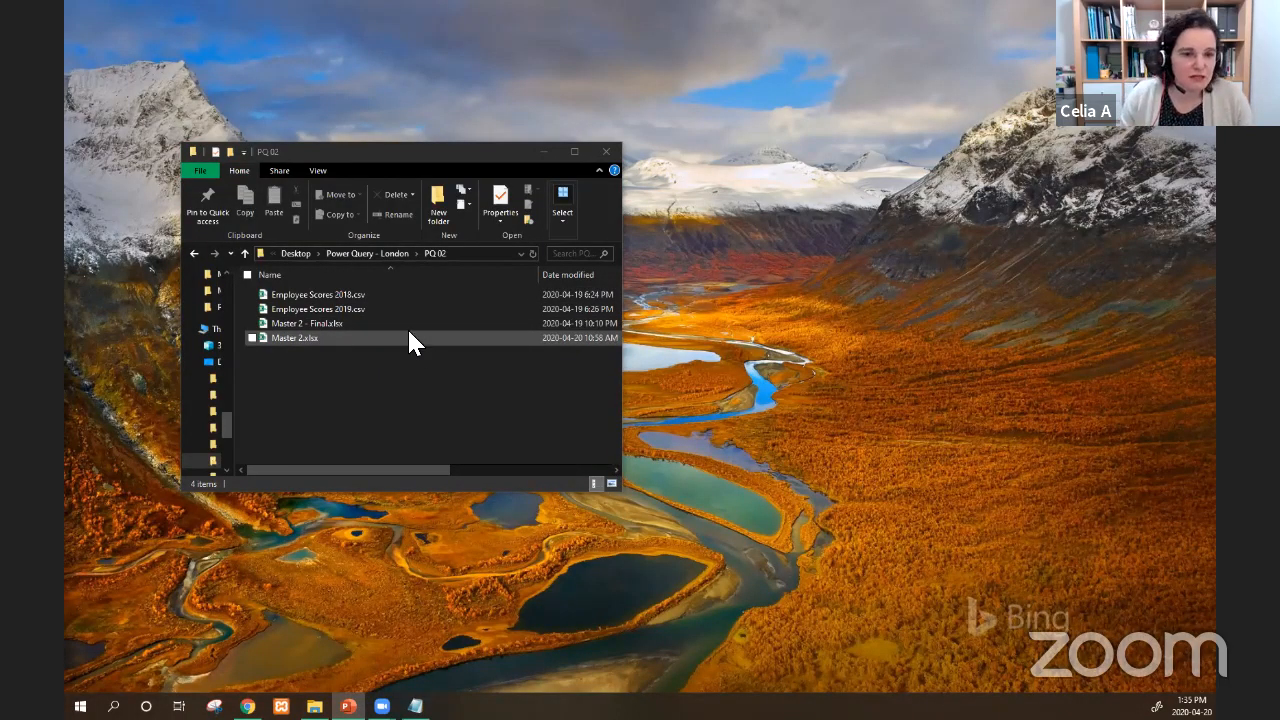
pyautogui.click(311, 337)
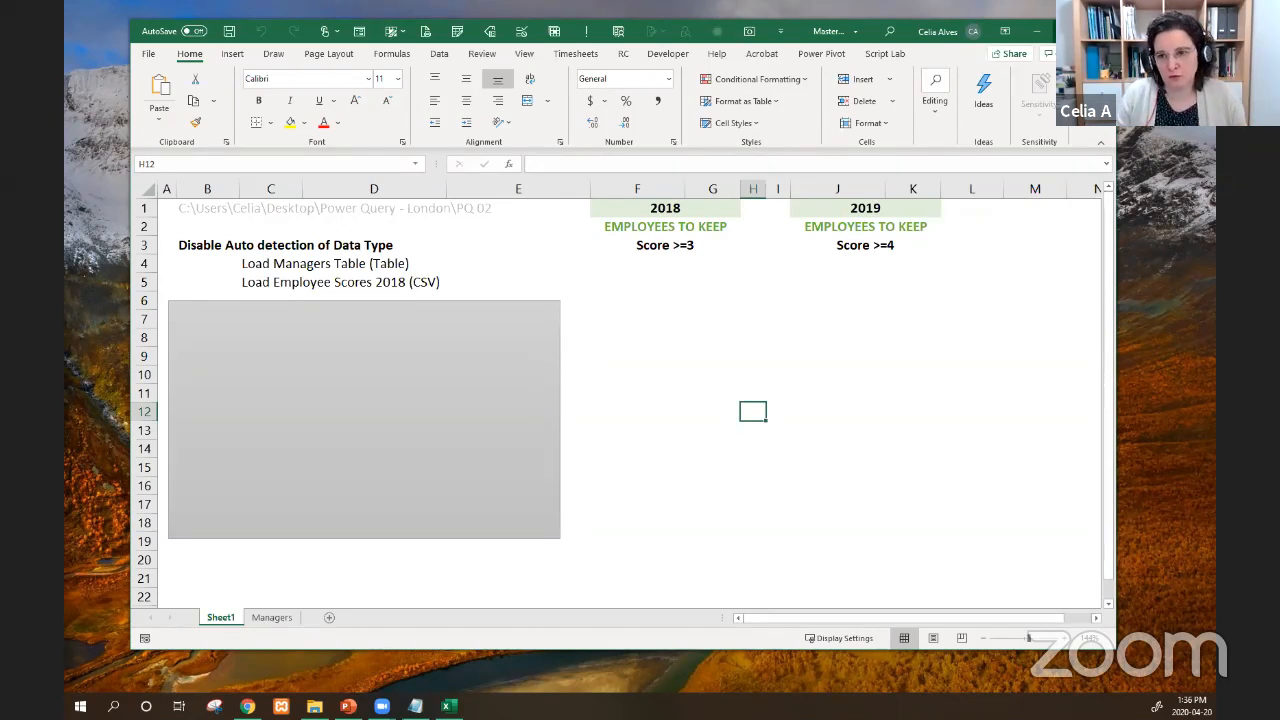
pyautogui.click(1068, 32)
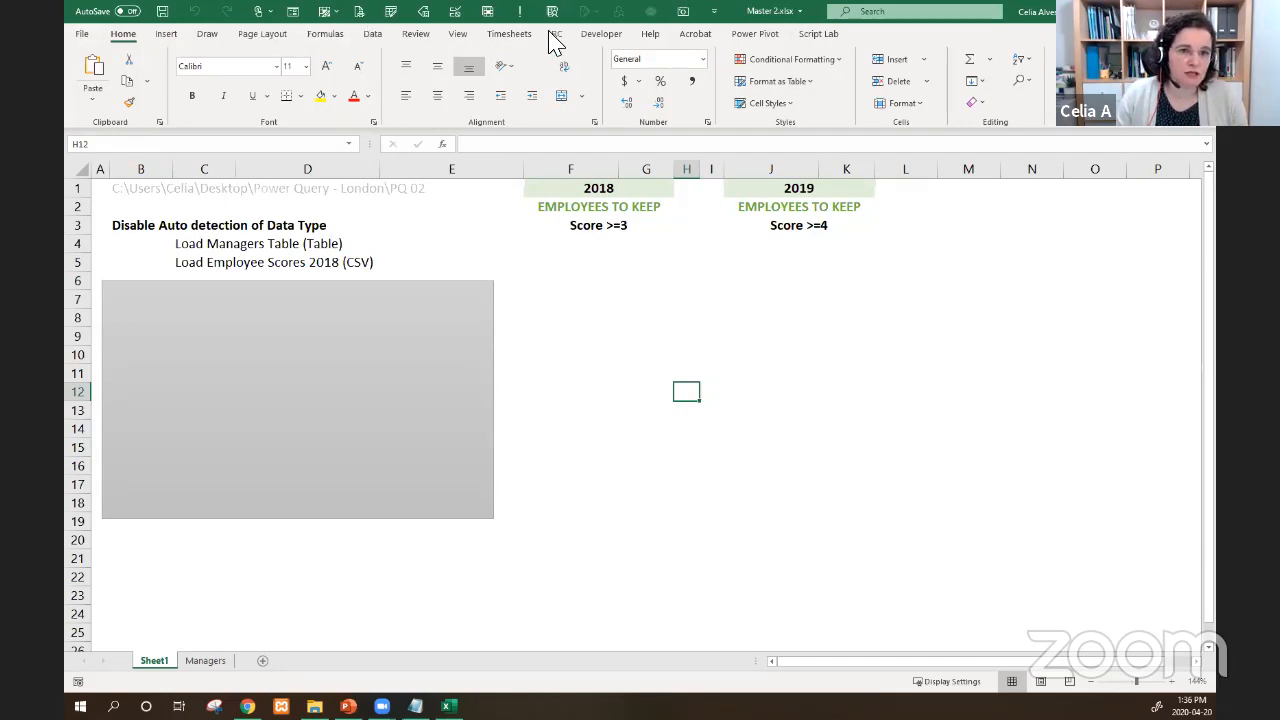
# - Confirm the current workbook's Data Load query options with automatic detection of column types and headers turned off
pyautogui.click(372, 38)
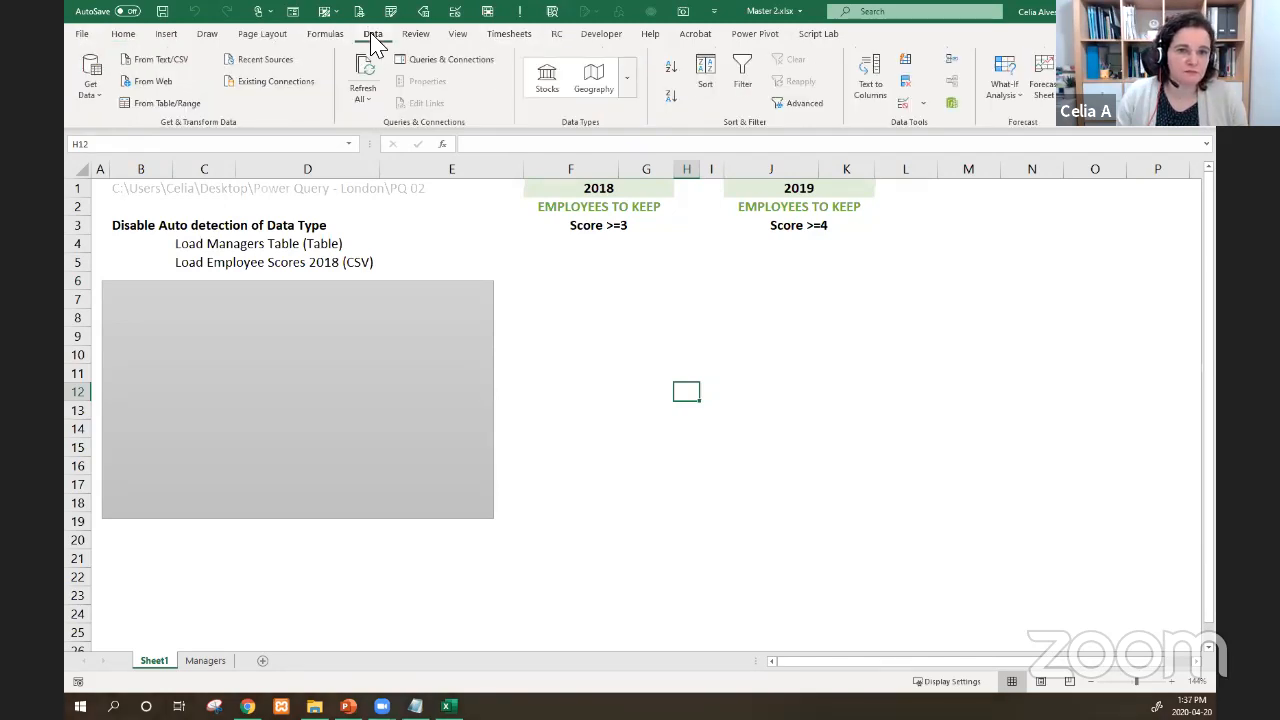
pyautogui.click(90, 92)
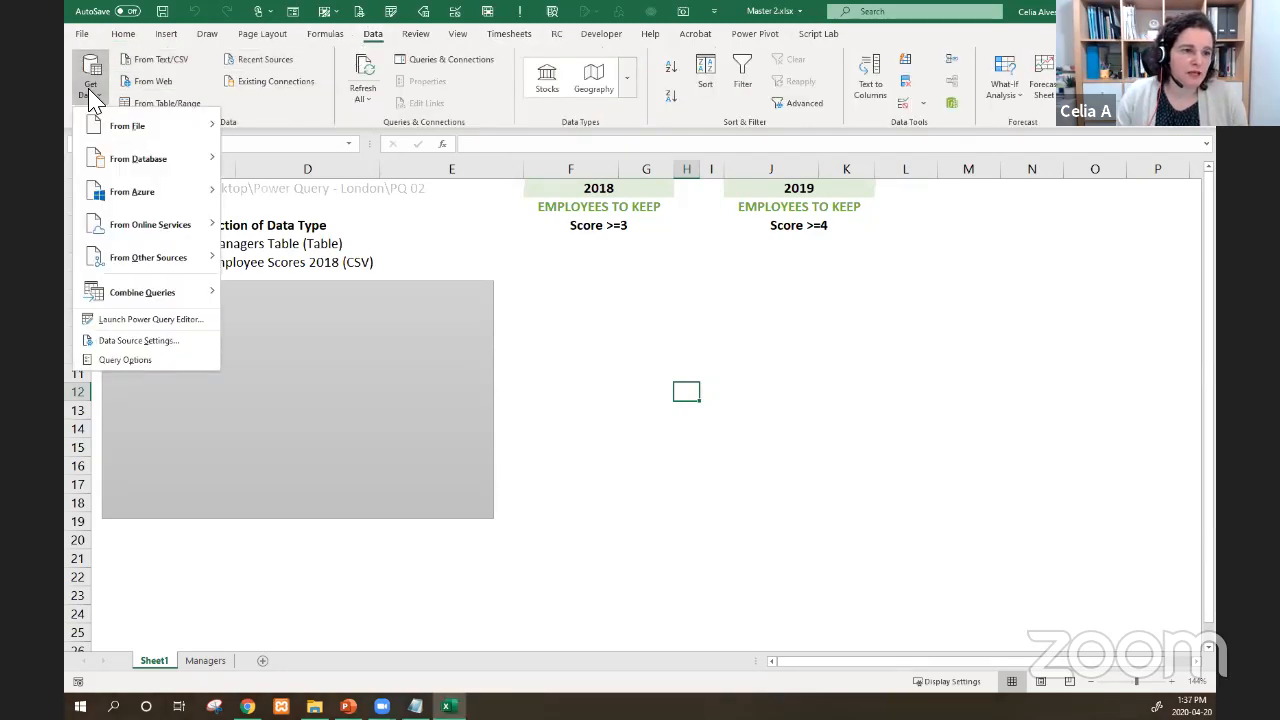
pyautogui.click(118, 362)
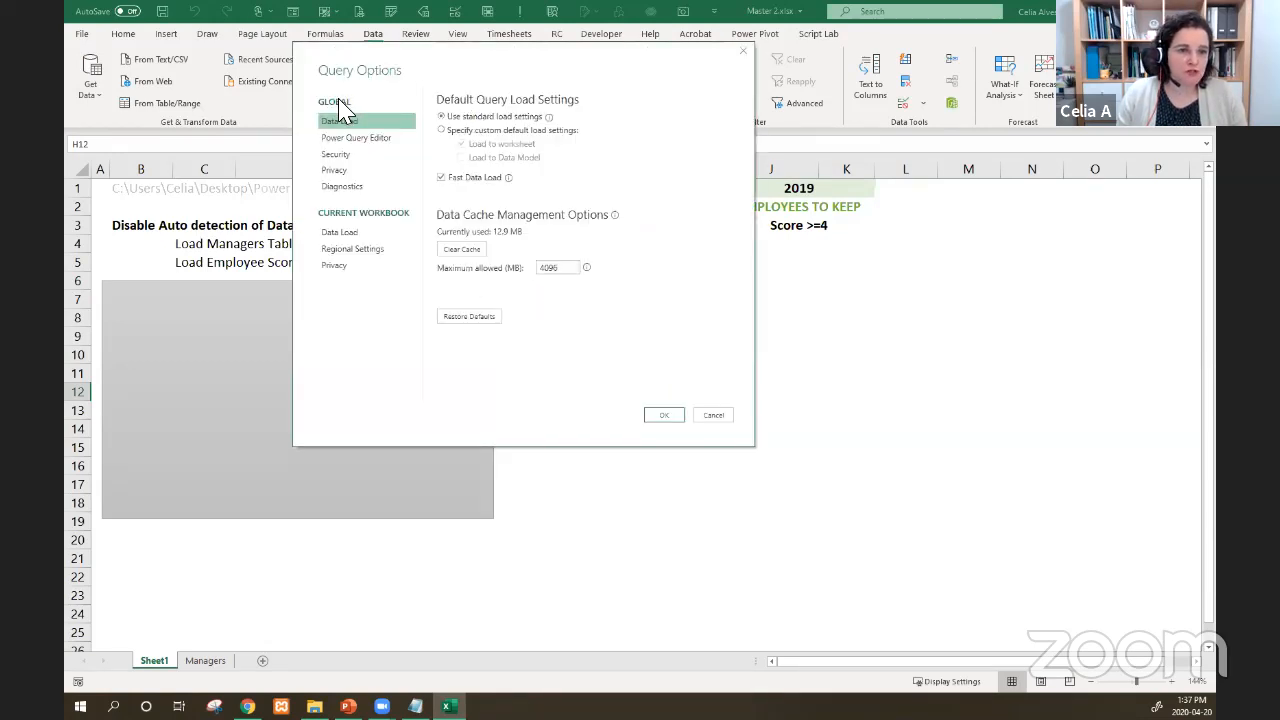
pyautogui.click(345, 234)
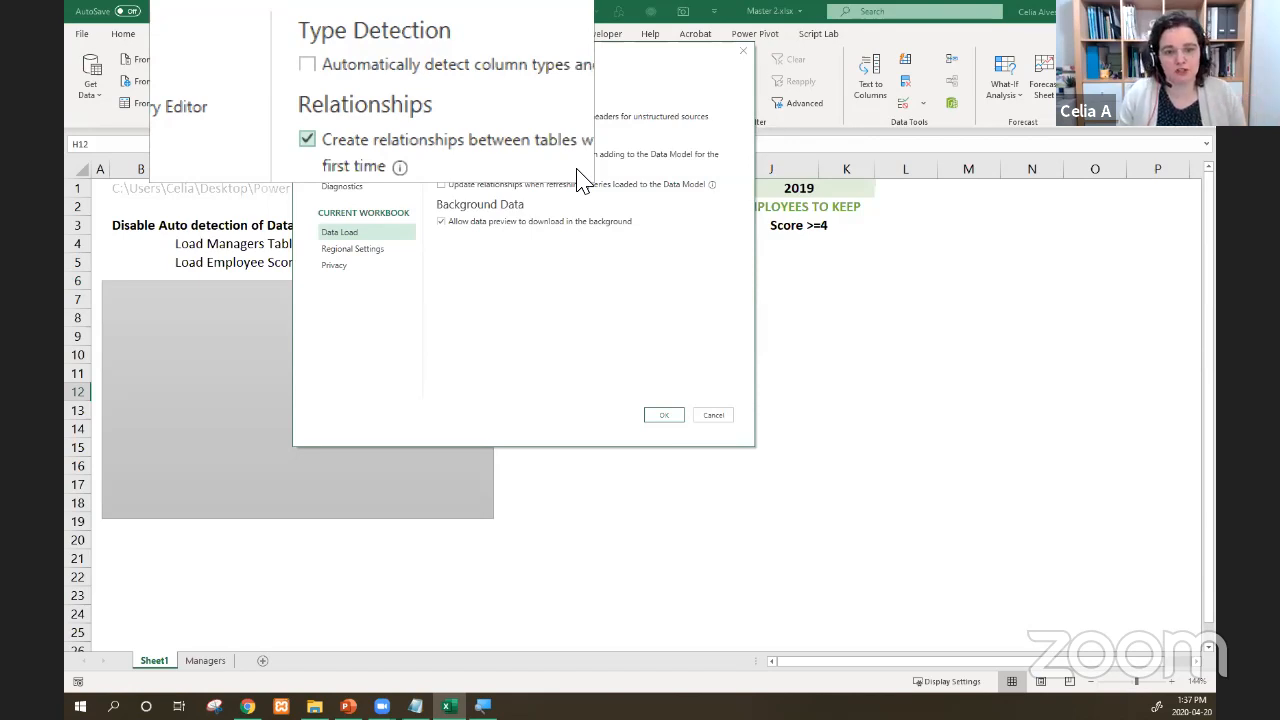
pyautogui.click(660, 415)
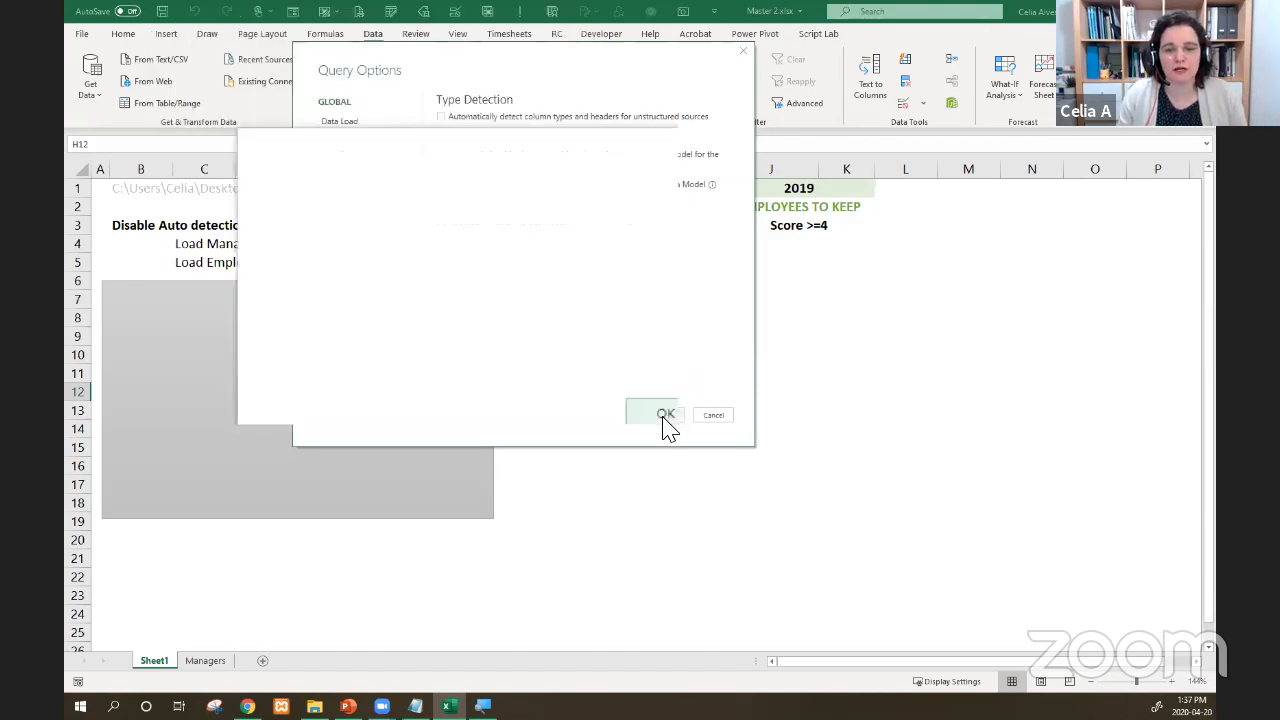
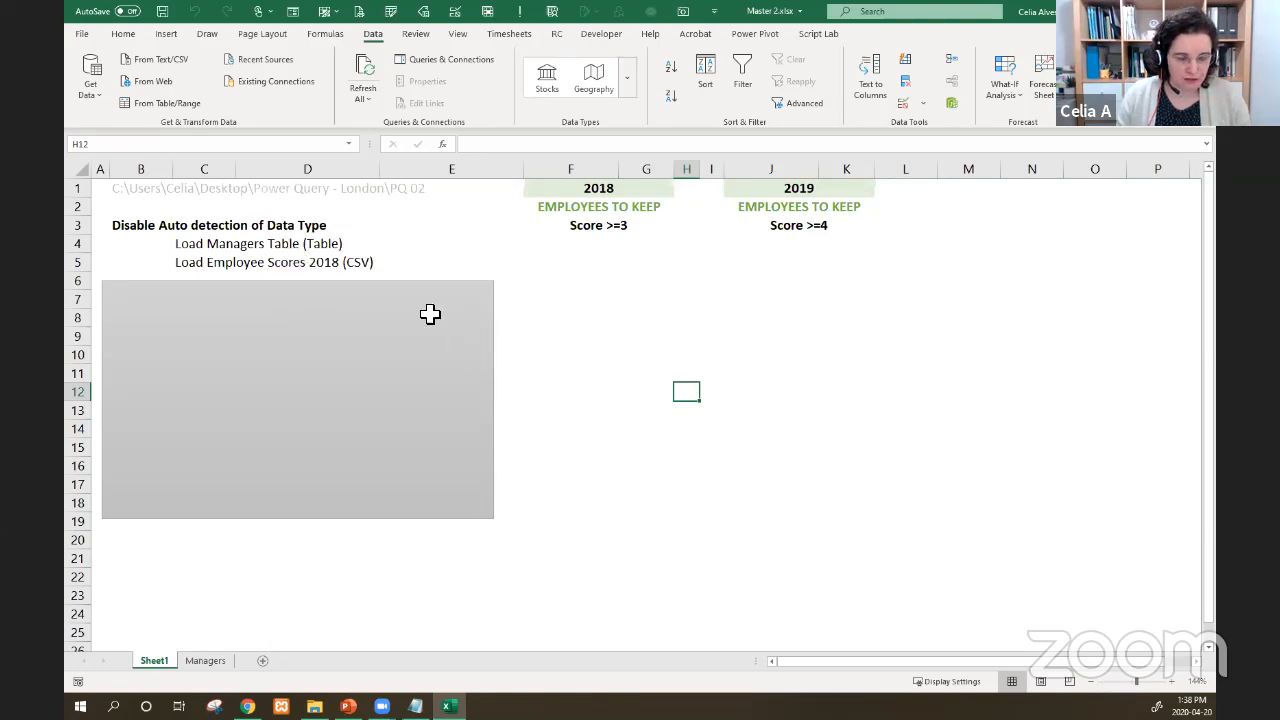
# - Bring the table on the Managers sheet into Power Query as a new query
pyautogui.click(201, 664)
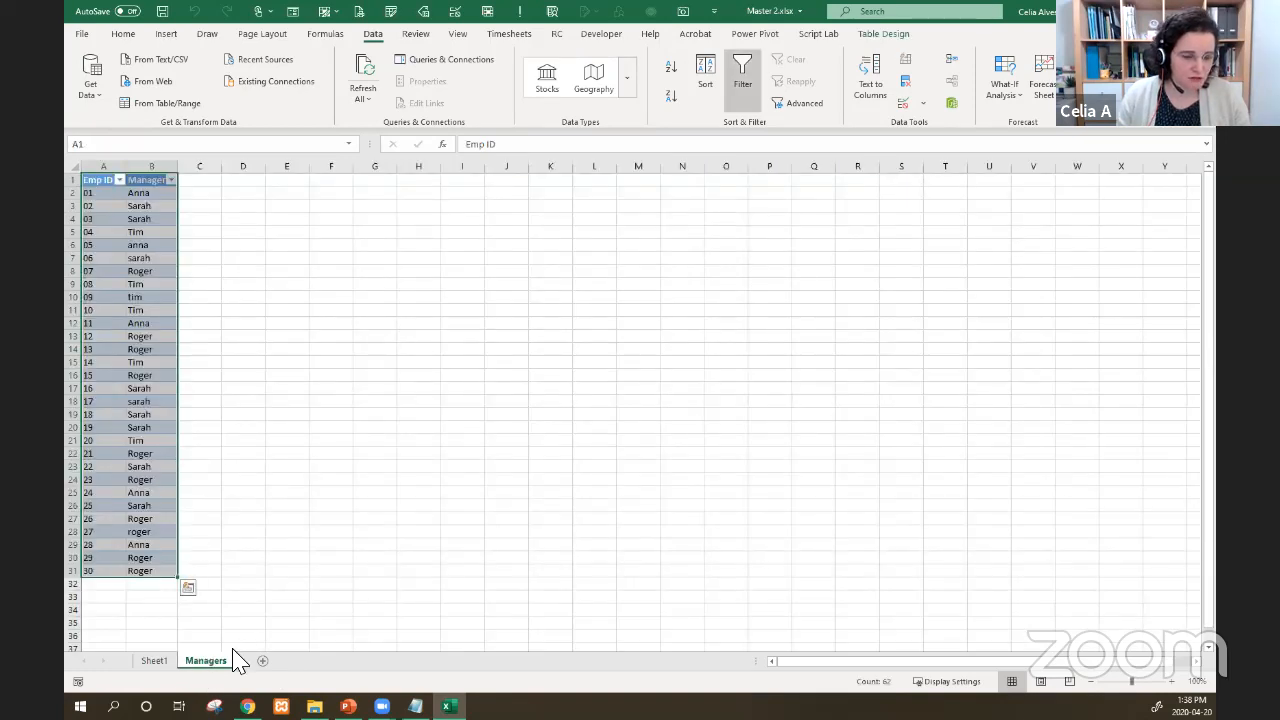
pyautogui.click(375, 297)
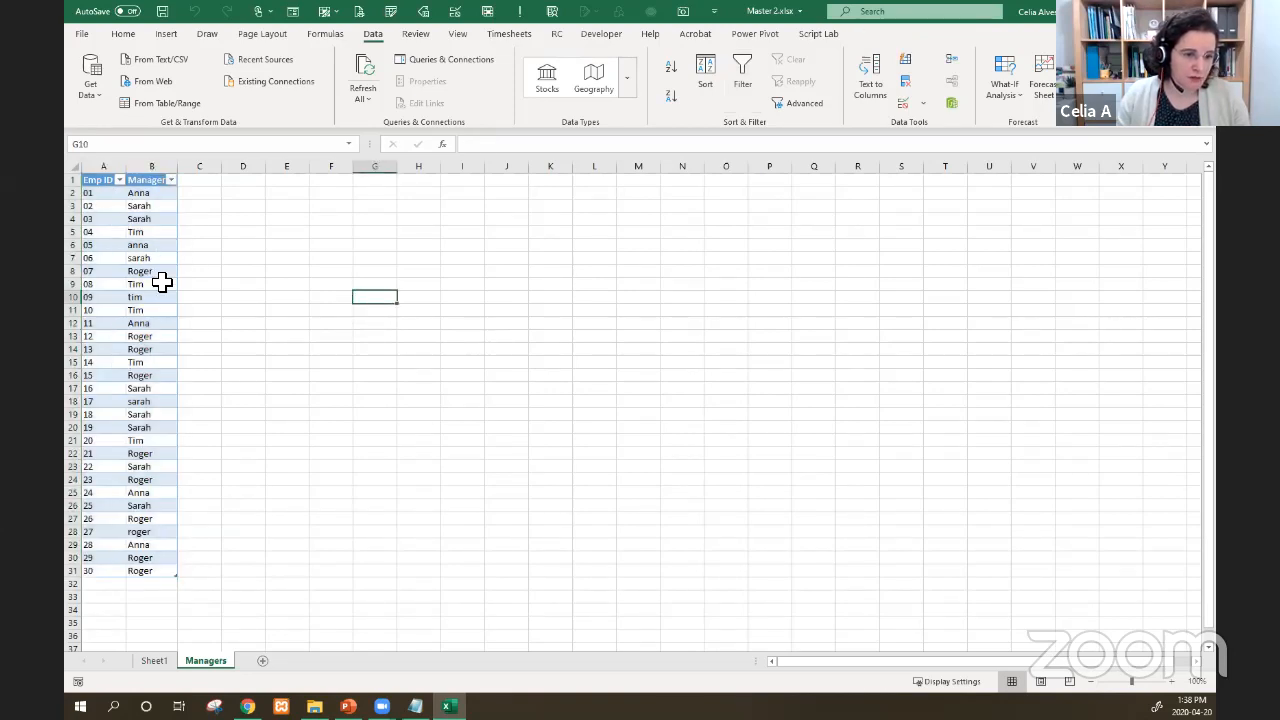
pyautogui.click(151, 246)
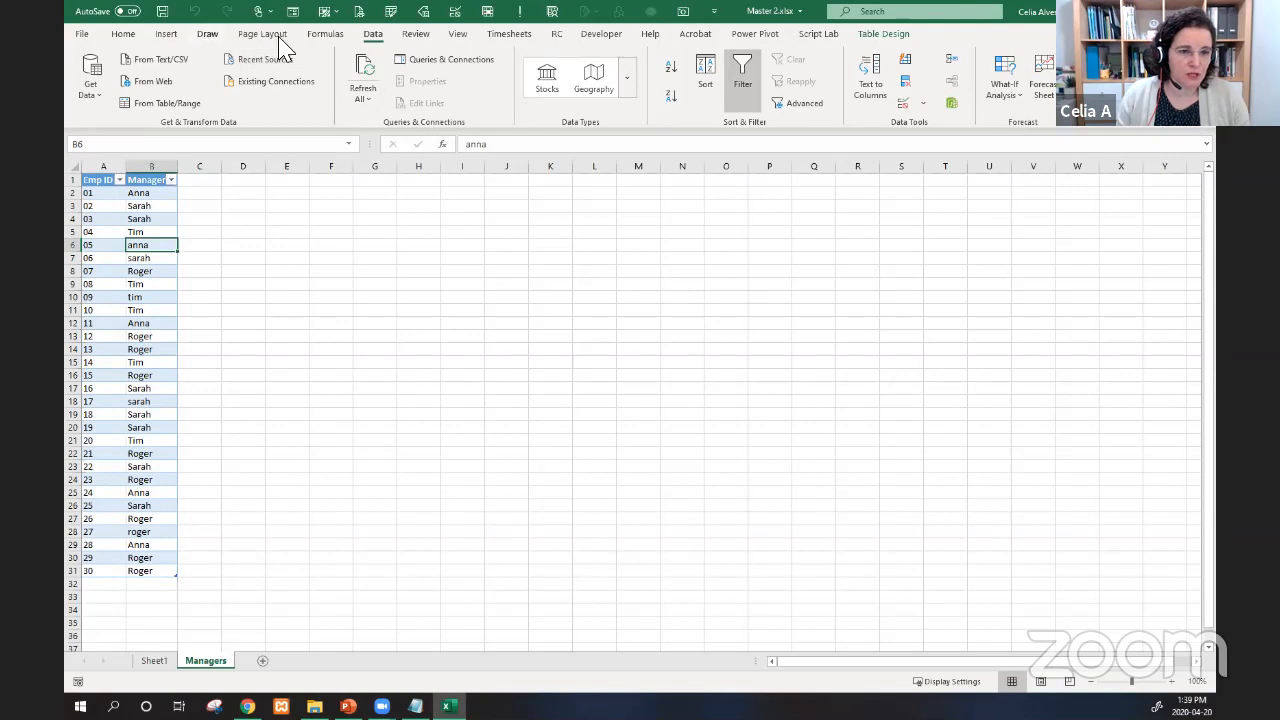
pyautogui.click(178, 112)
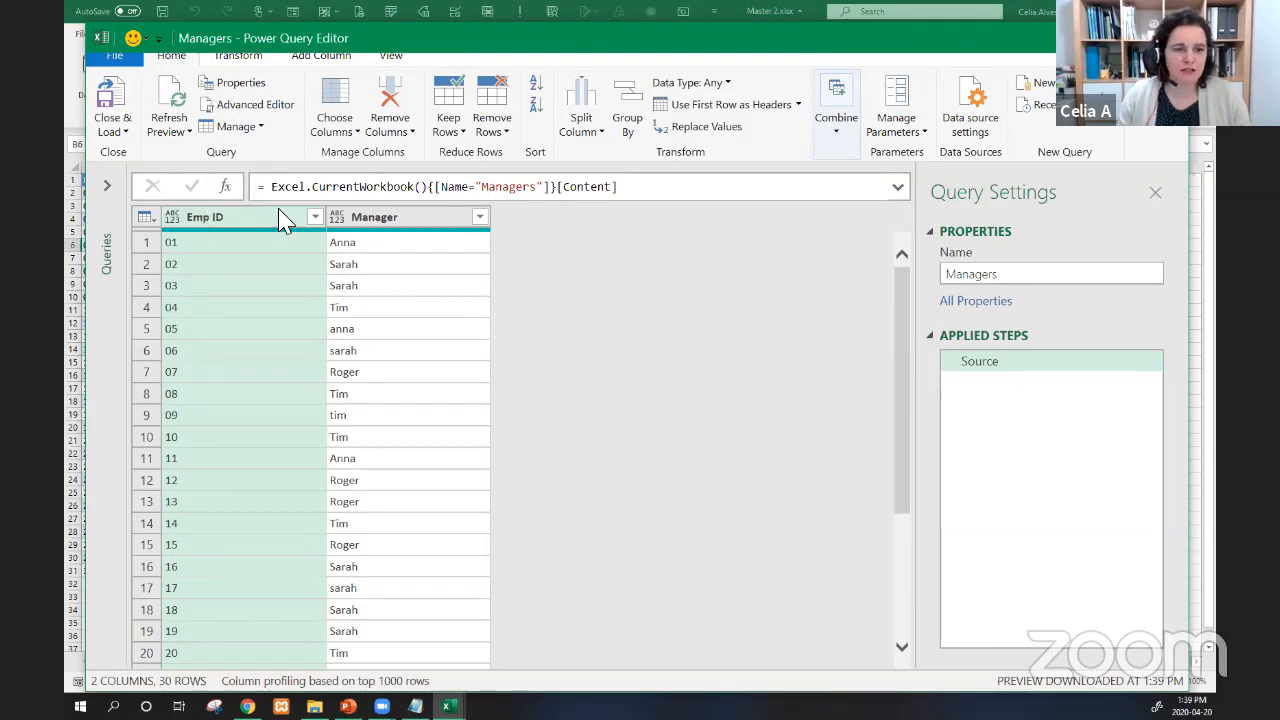
# - Set the data type of the Emp ID column in the Managers query to Text
pyautogui.click(171, 219)
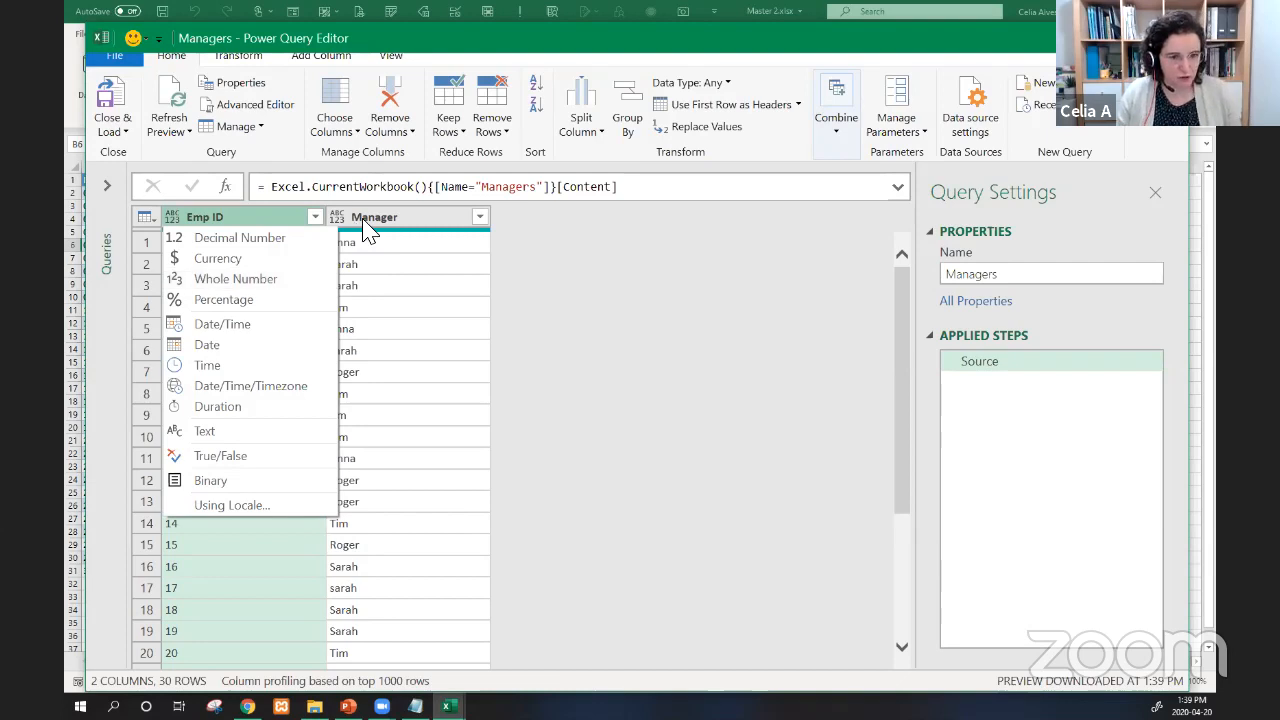
pyautogui.click(171, 220)
pyautogui.click(171, 220)
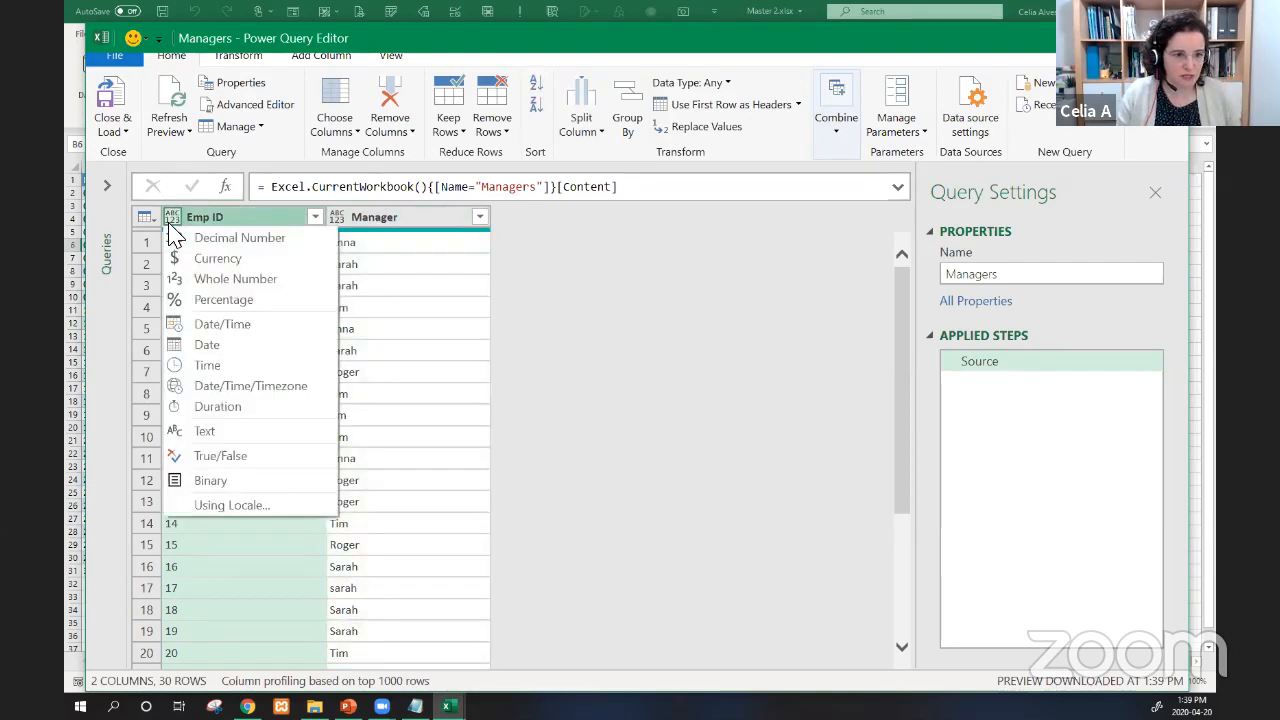
pyautogui.click(211, 432)
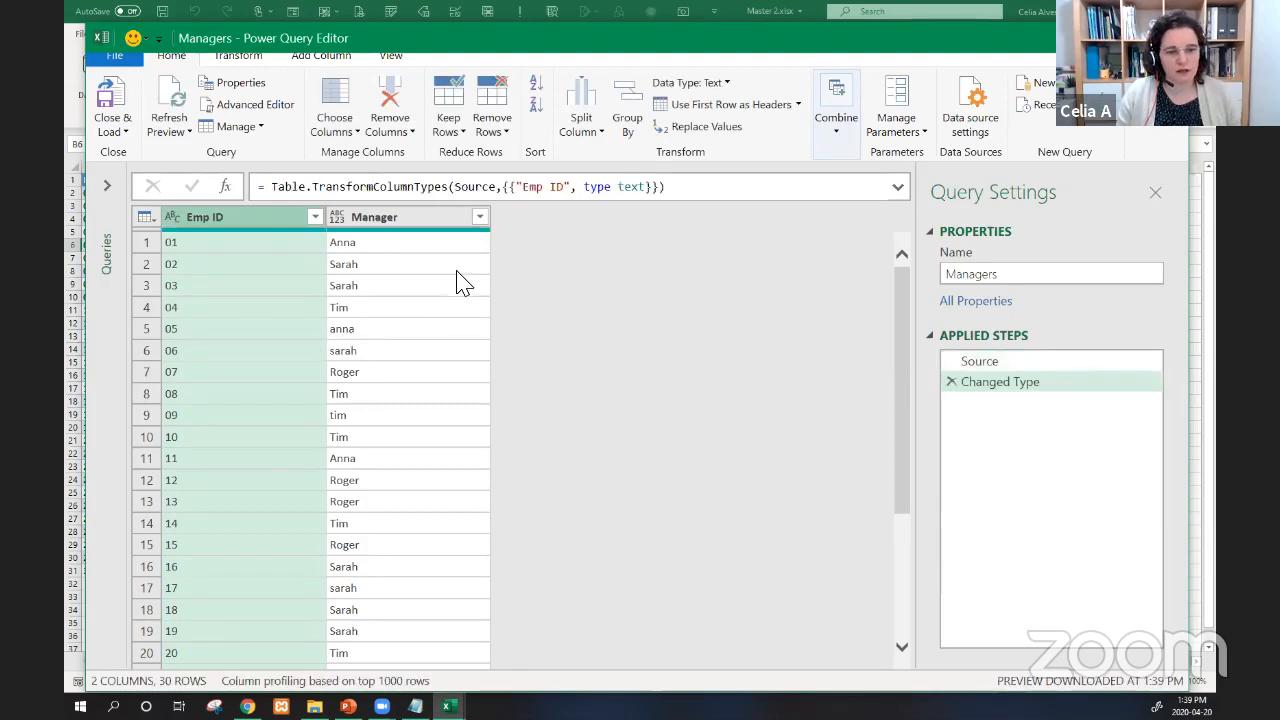
# - Set the Manager column's data type to Text and load the Managers query to a new worksheet
pyautogui.click(340, 218)
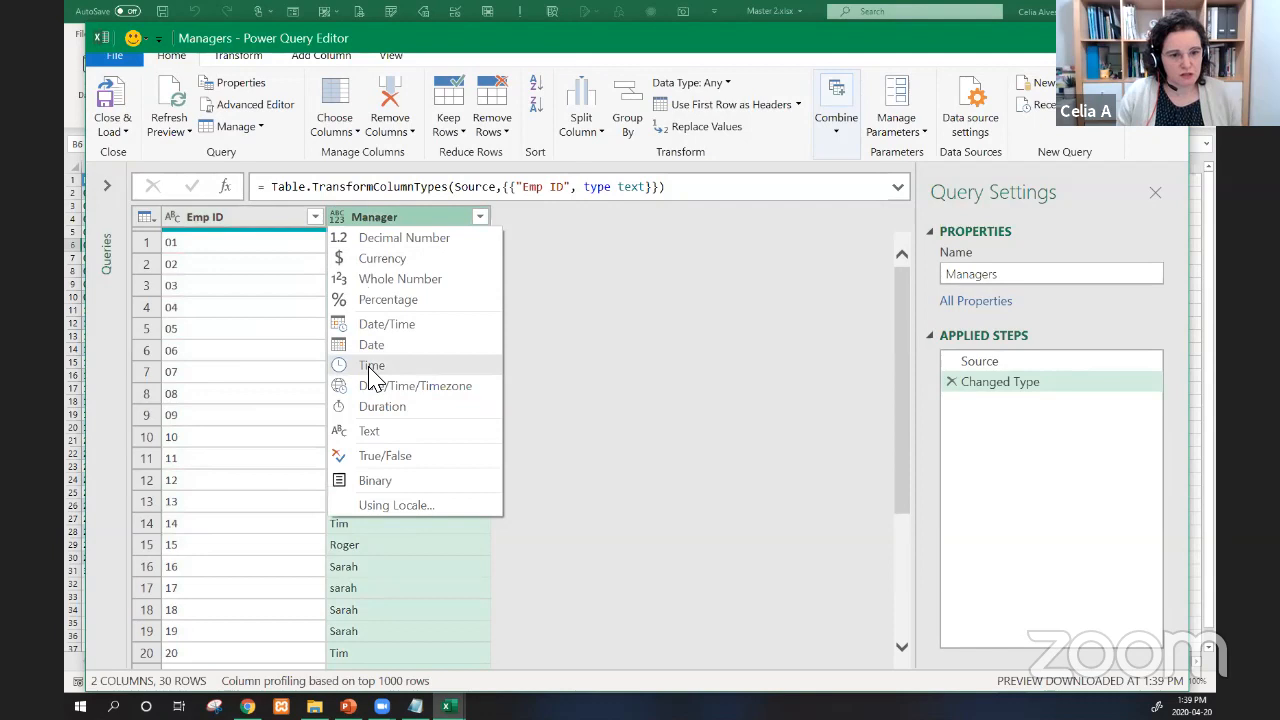
pyautogui.click(371, 431)
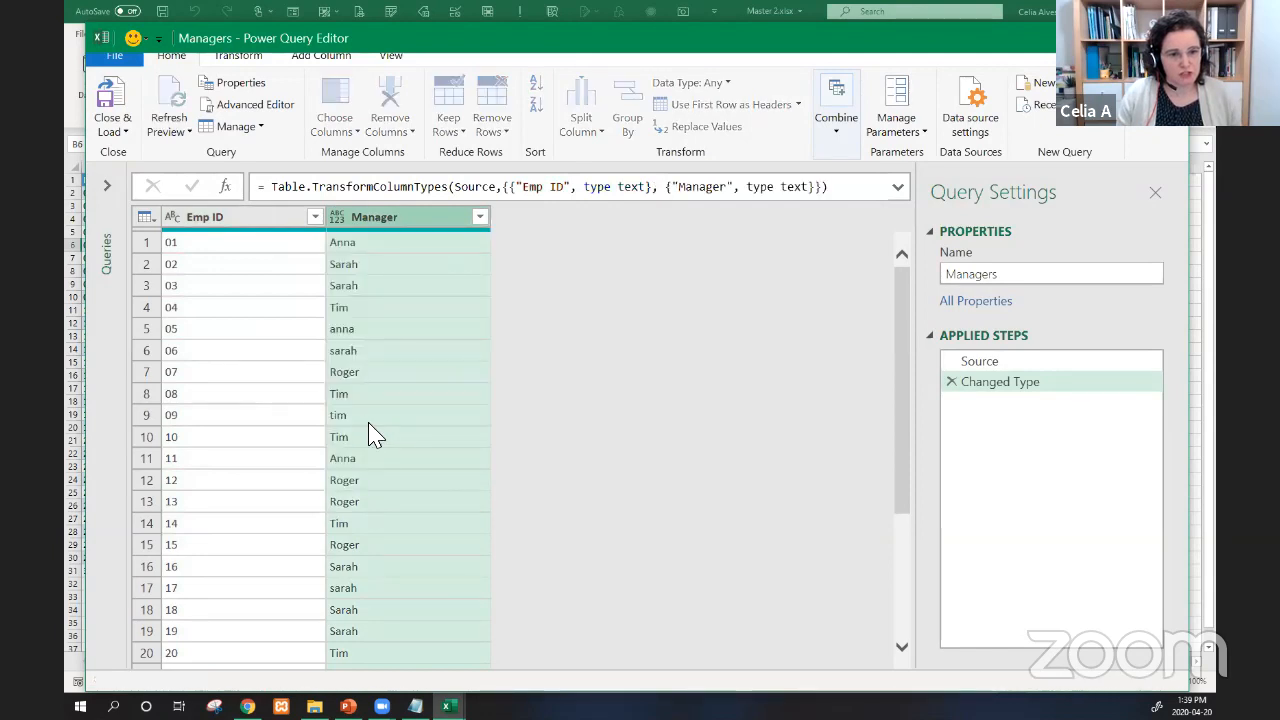
pyautogui.click(110, 97)
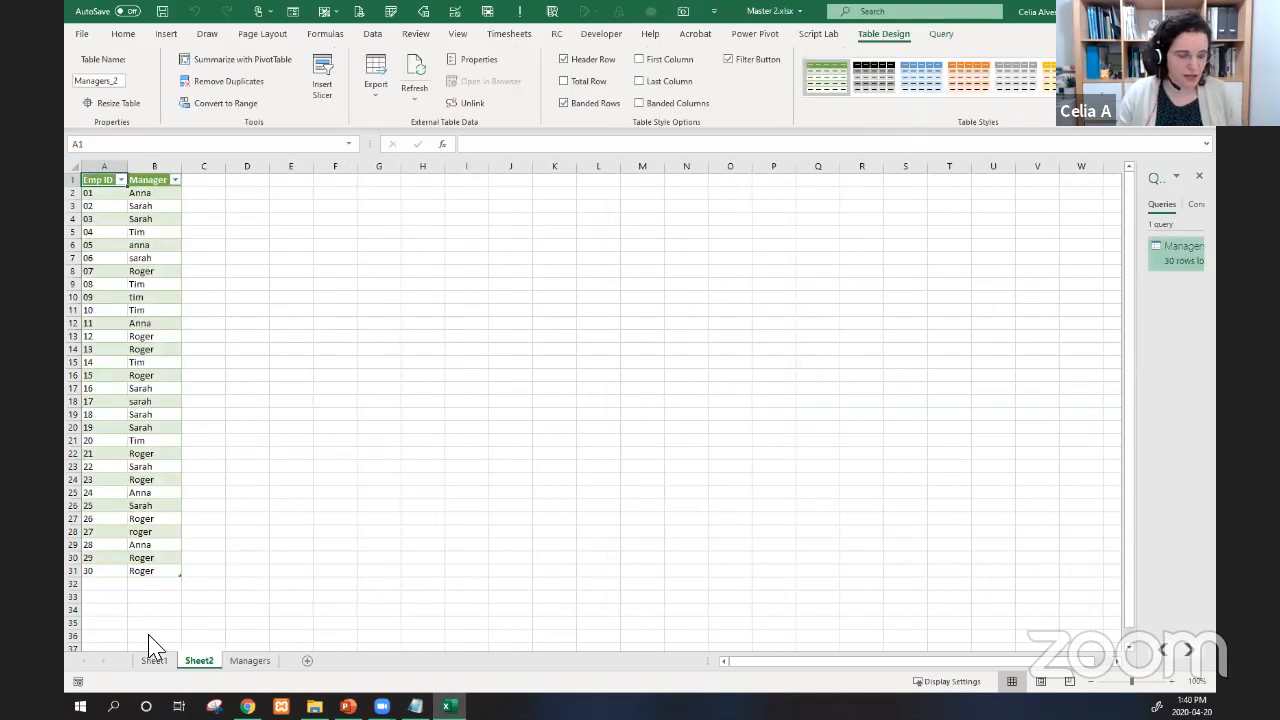
# - Return to Sheet1 and review the notes on loading the Managers table and Employee Scores 2018
pyautogui.click(152, 660)
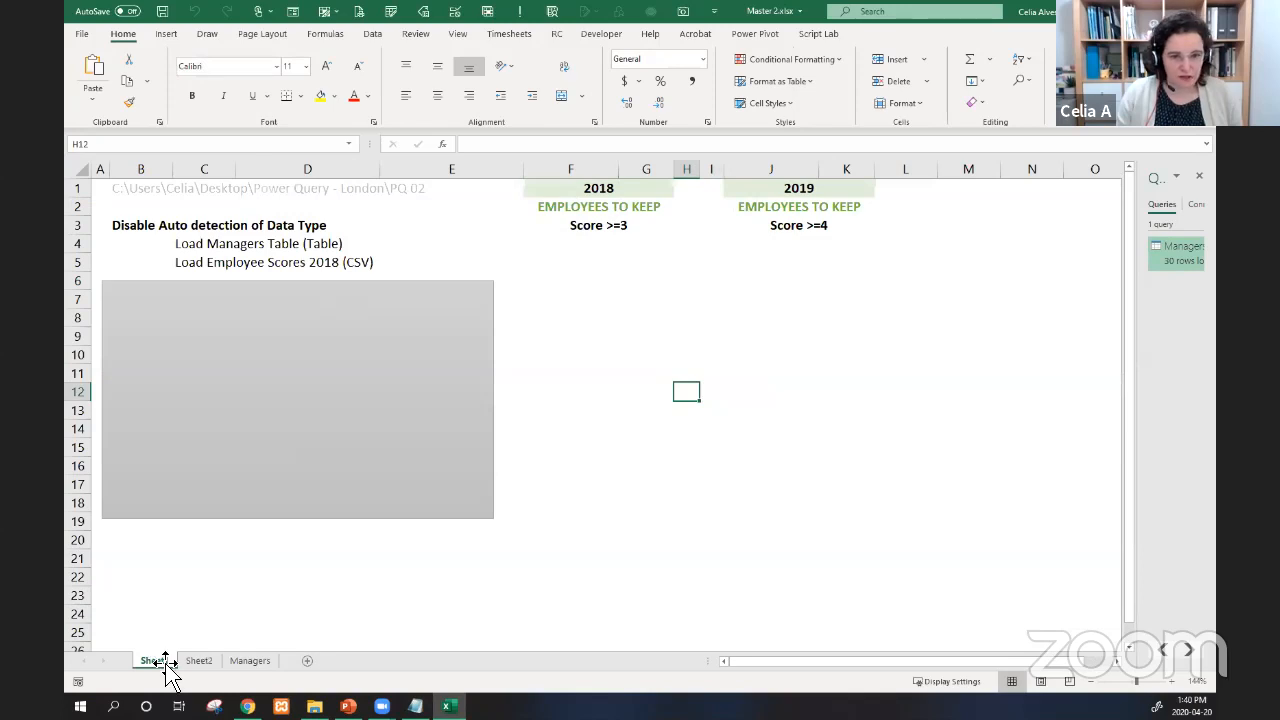
pyautogui.click(222, 246)
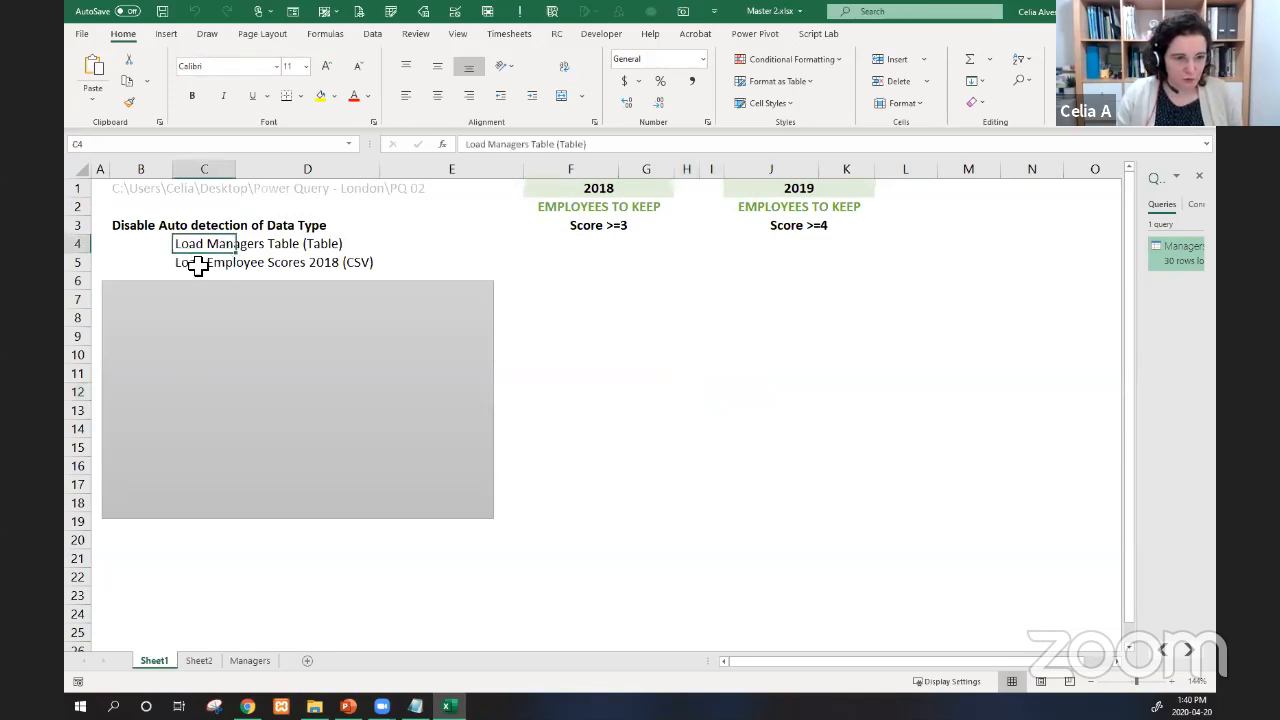
pyautogui.click(195, 263)
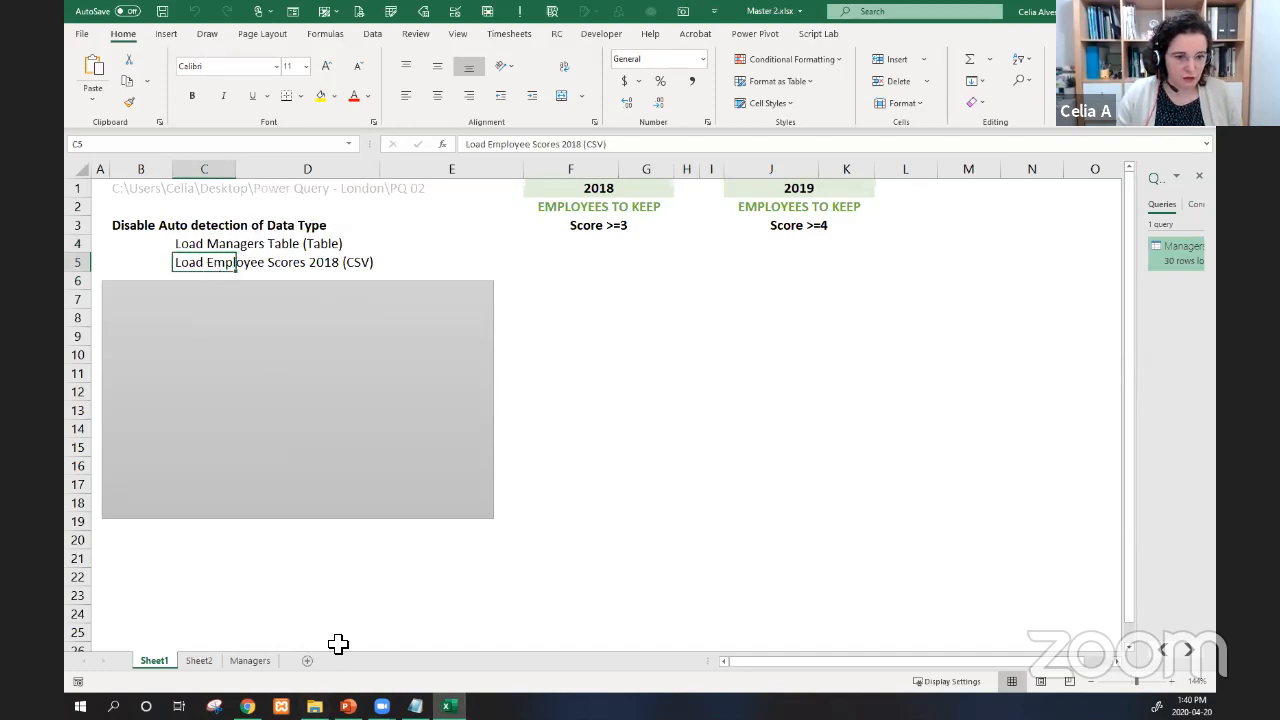
# - Open Employee Scores 2018.csv and Employee Scores 2019.csv from the PQ 02 folder to inspect their contents
pyautogui.click(314, 706)
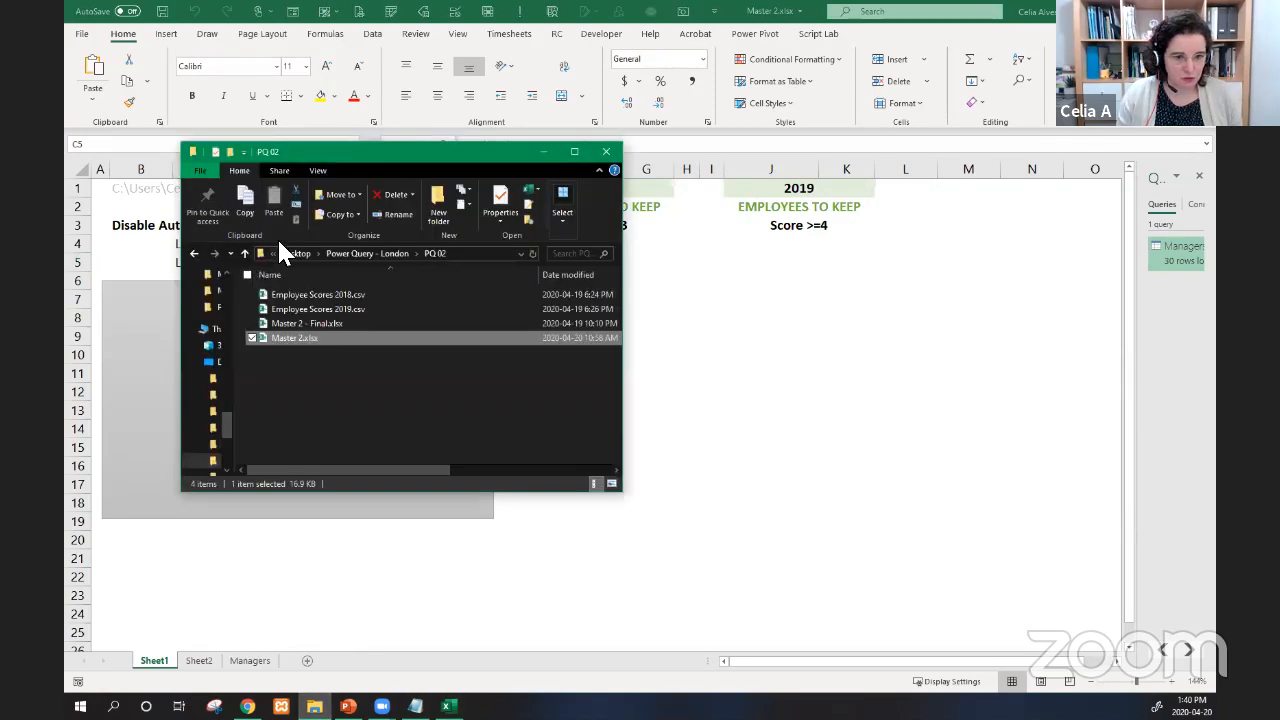
pyautogui.doubleClick(335, 294)
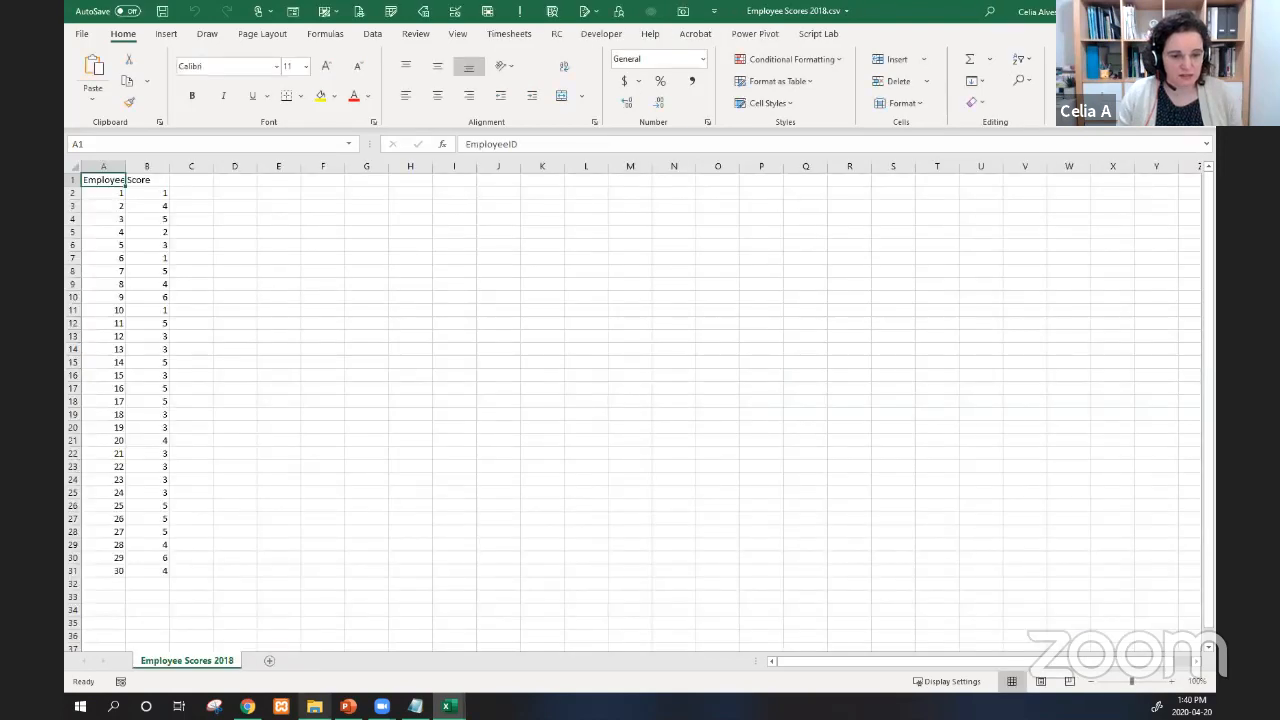
pyautogui.click(315, 706)
pyautogui.doubleClick(320, 310)
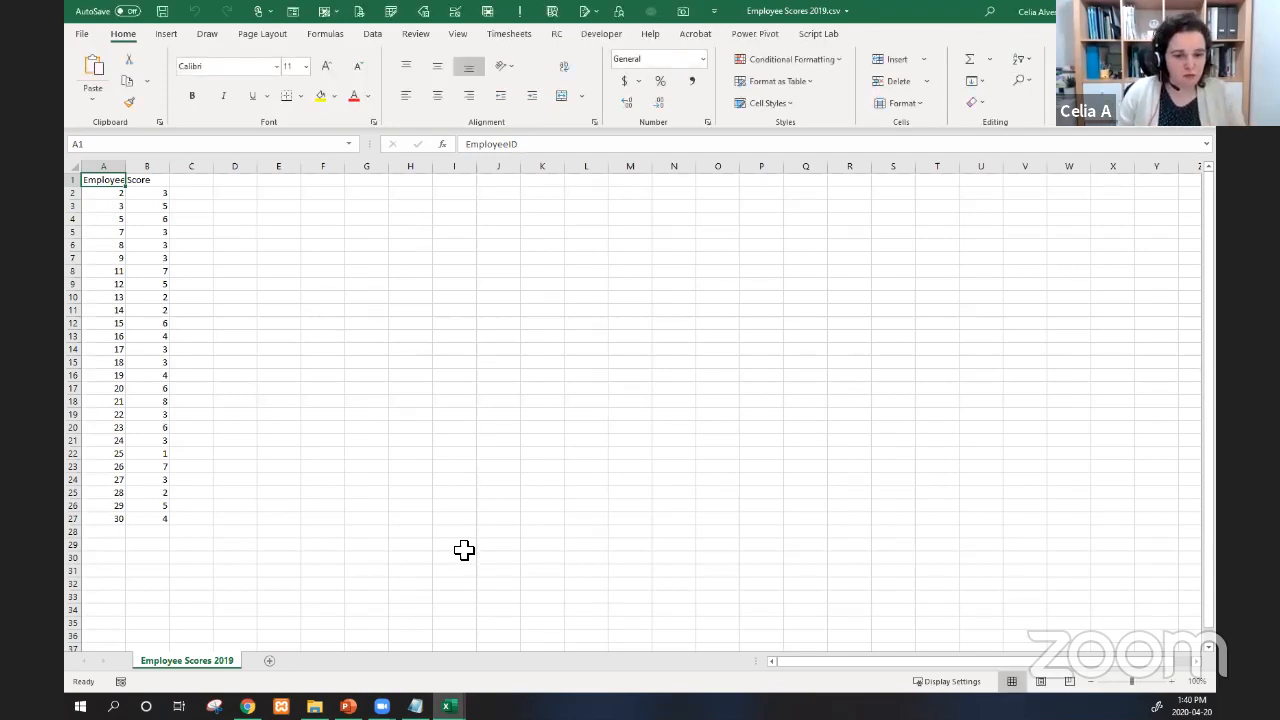
# - Examine the employee IDs and scores in the 2018 and 2019 CSV files, and close both files
pyautogui.moveTo(448, 706)
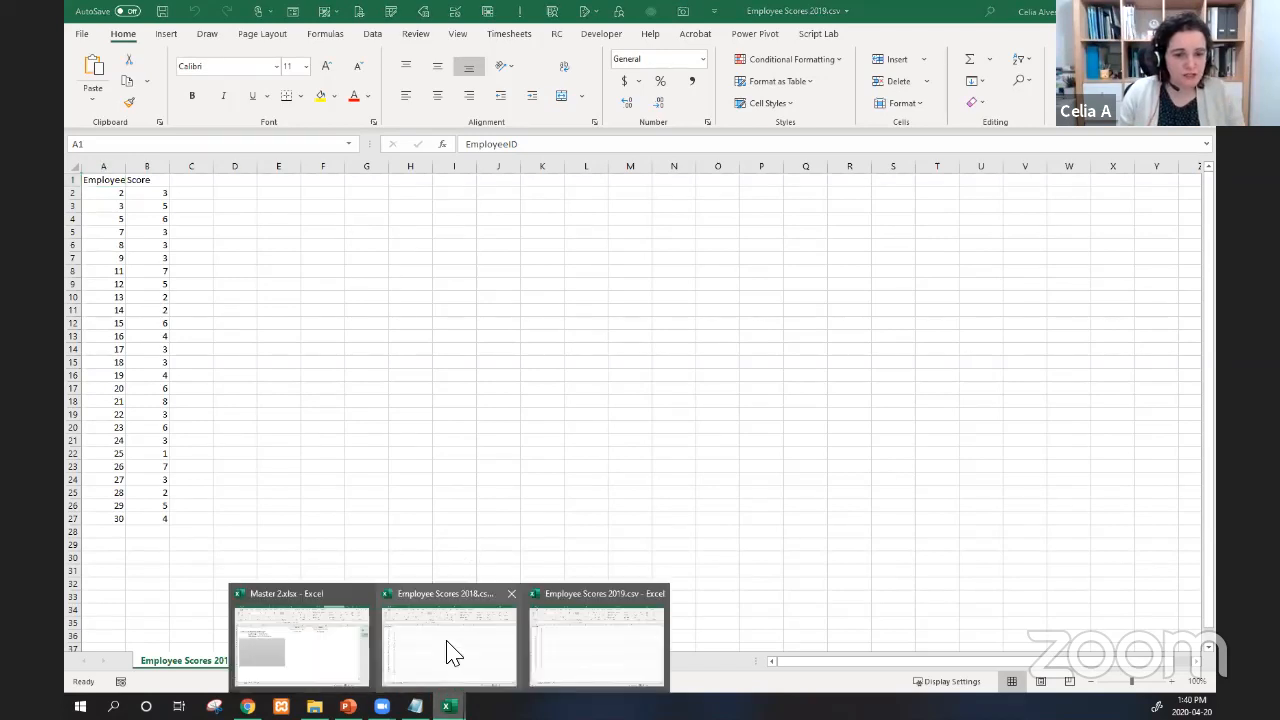
pyautogui.click(449, 644)
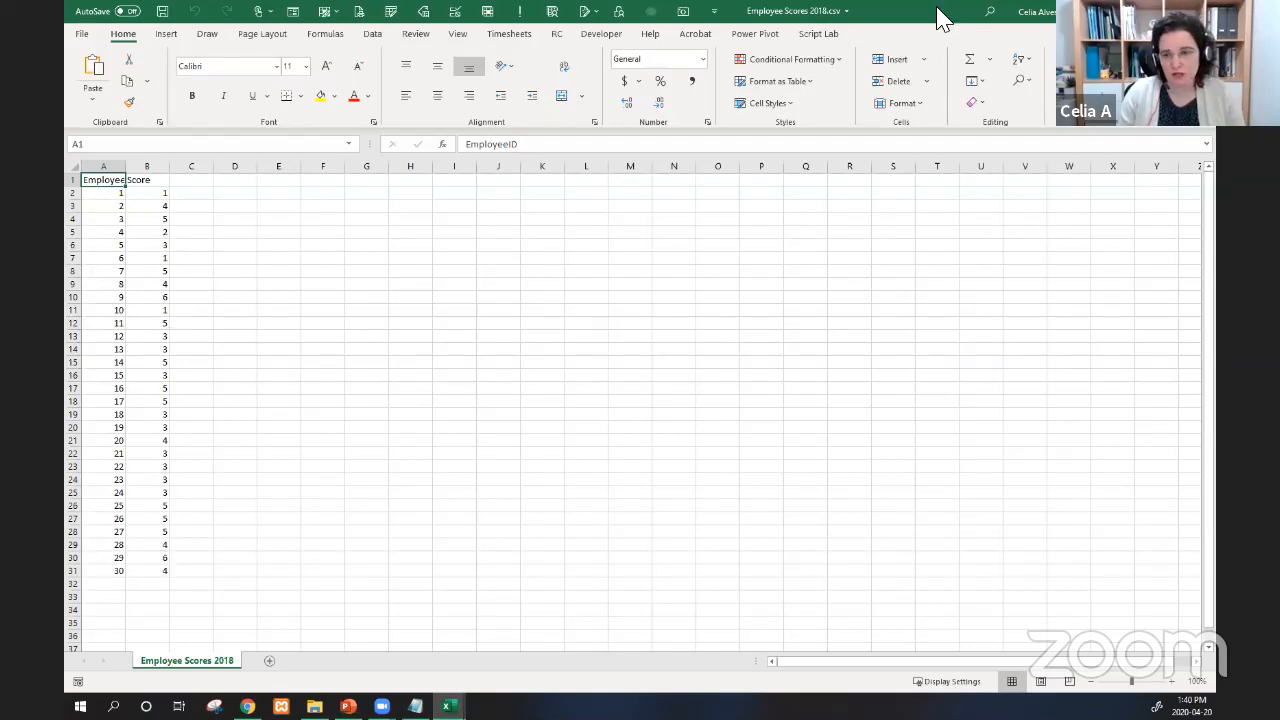
pyautogui.click(1198, 11)
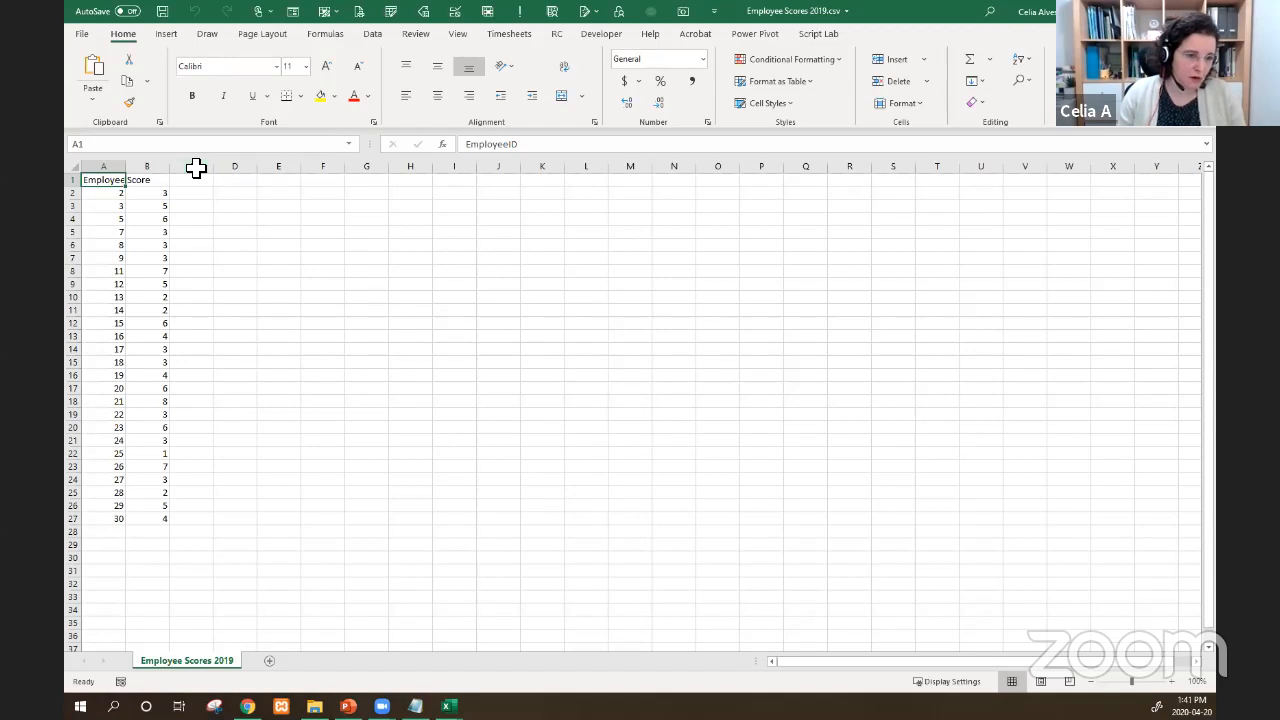
pyautogui.click(157, 402)
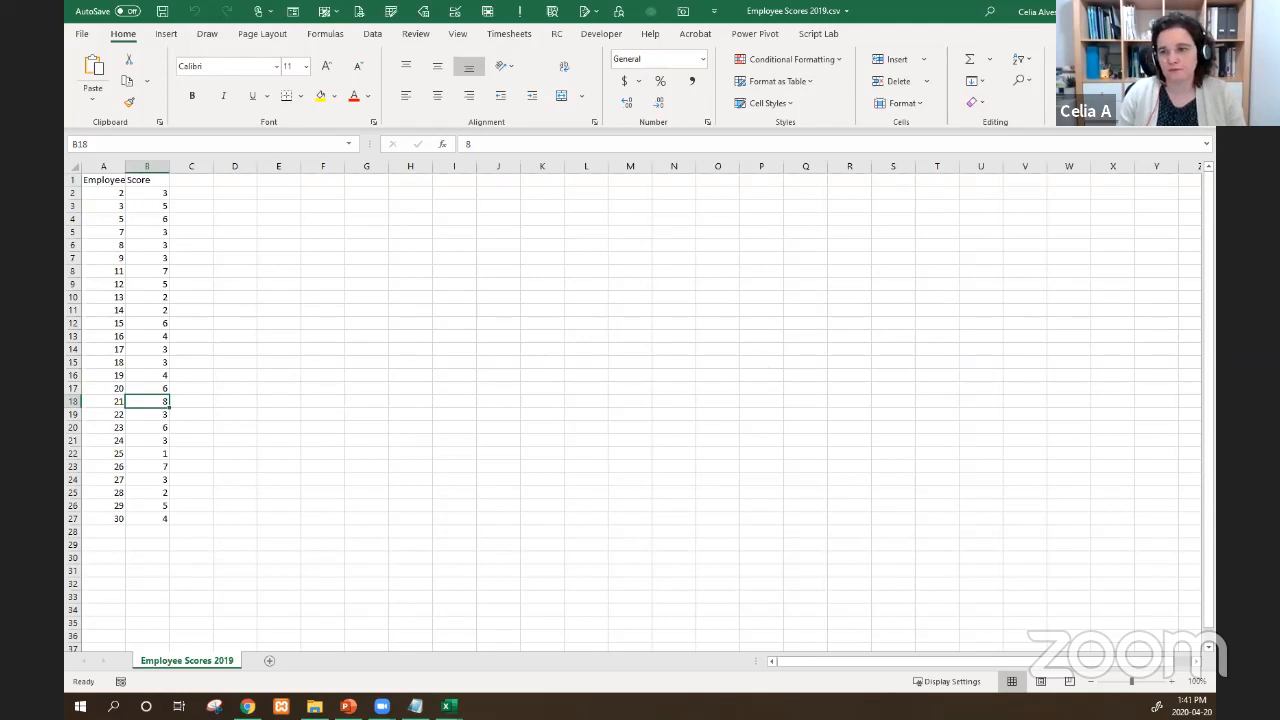
pyautogui.click(1199, 11)
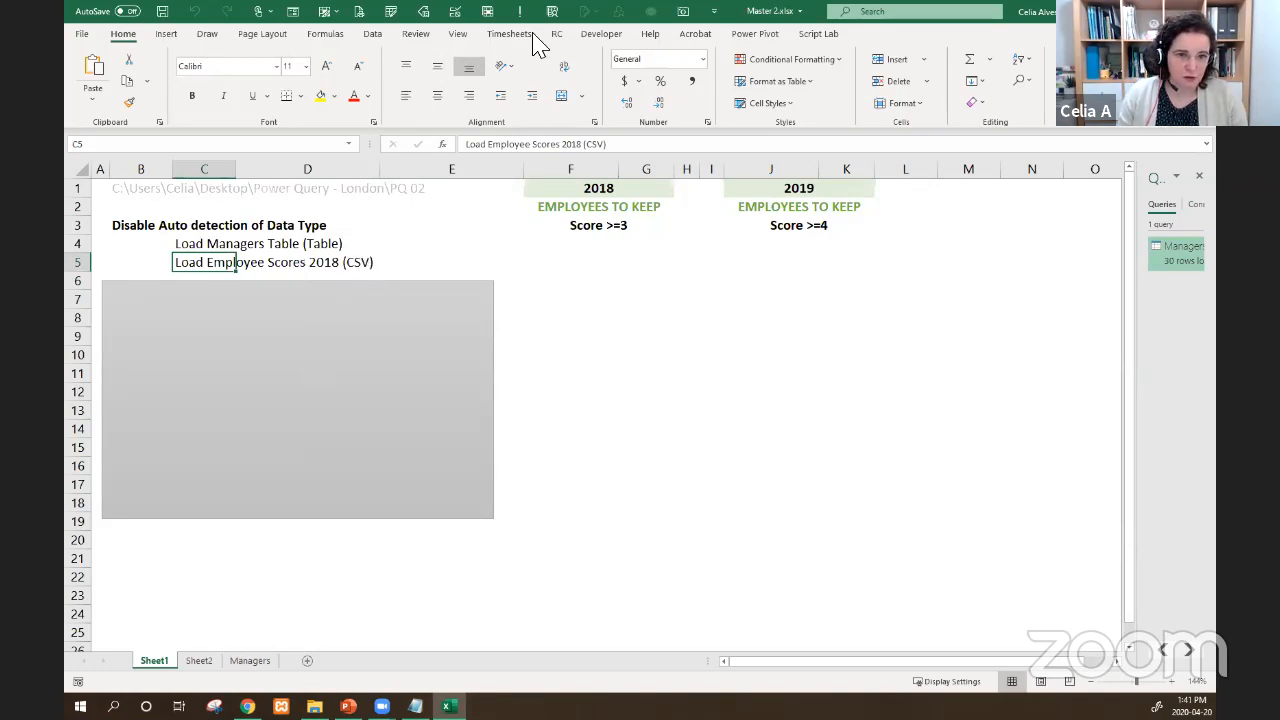
# - Import Employee Scores 2018.csv from Desktop > Power Query - London > PQ 02 and open it for transformation in Power Query
pyautogui.click(383, 42)
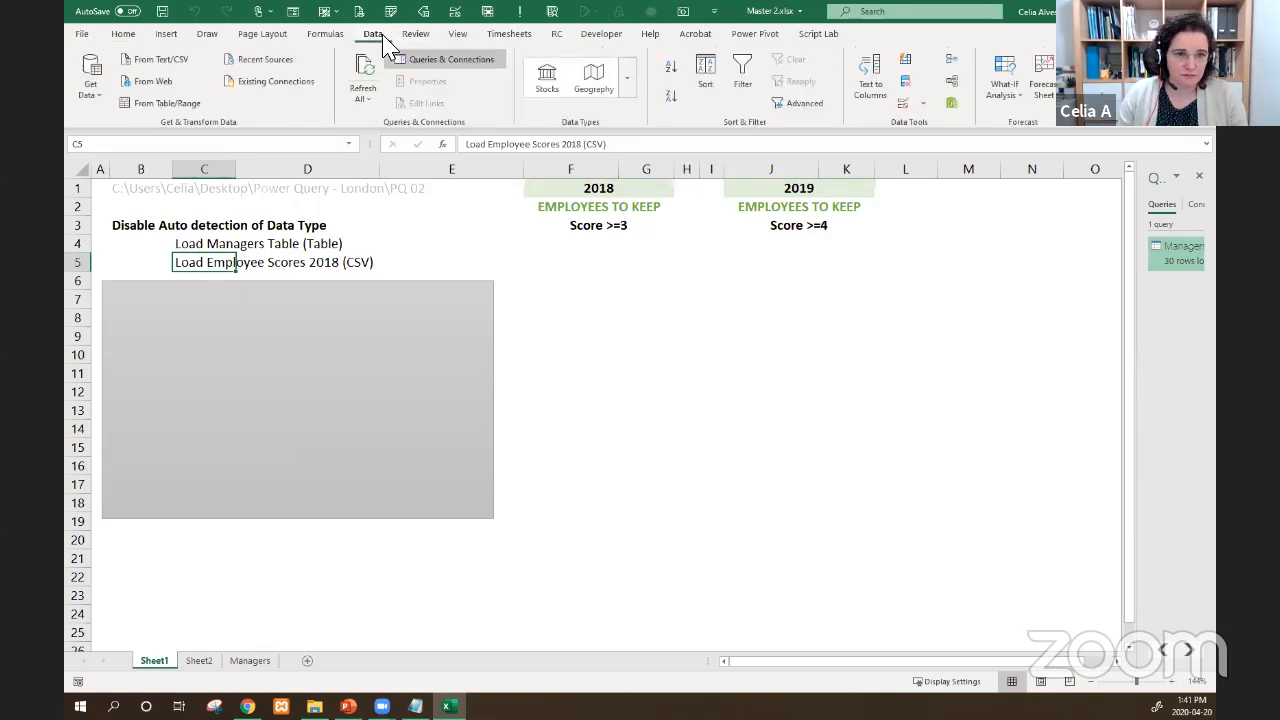
pyautogui.click(89, 96)
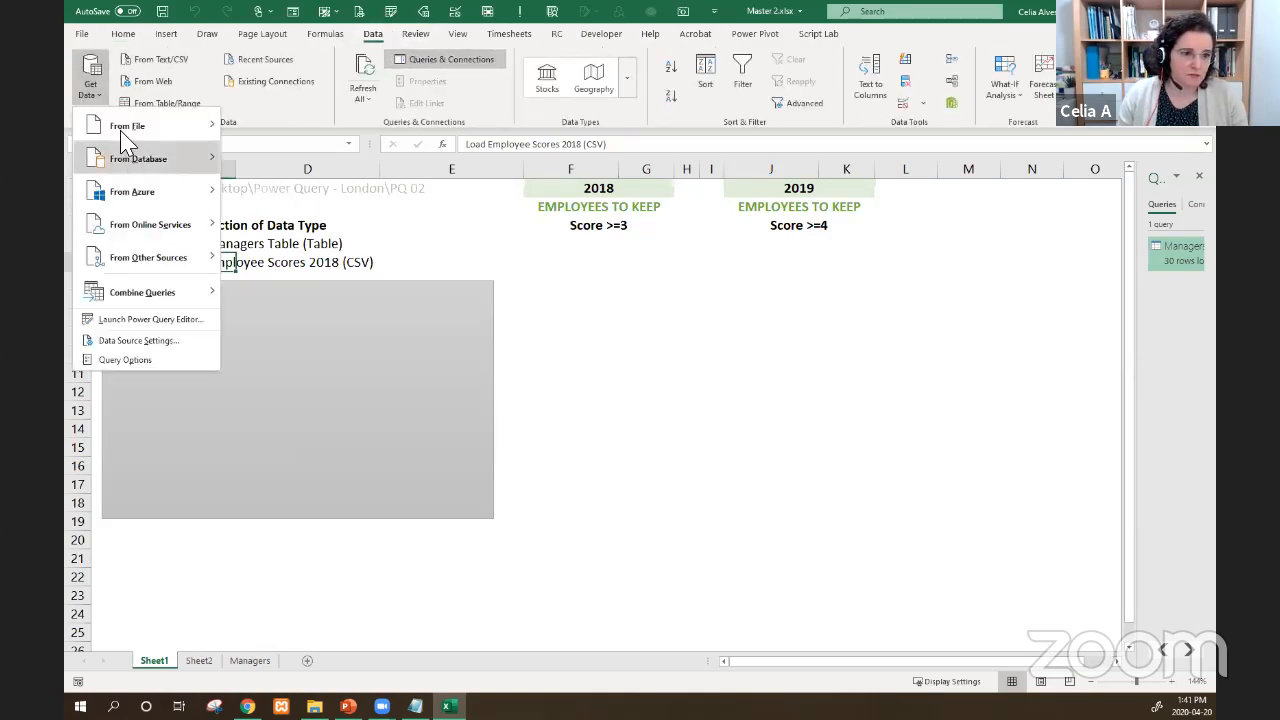
pyautogui.click(155, 70)
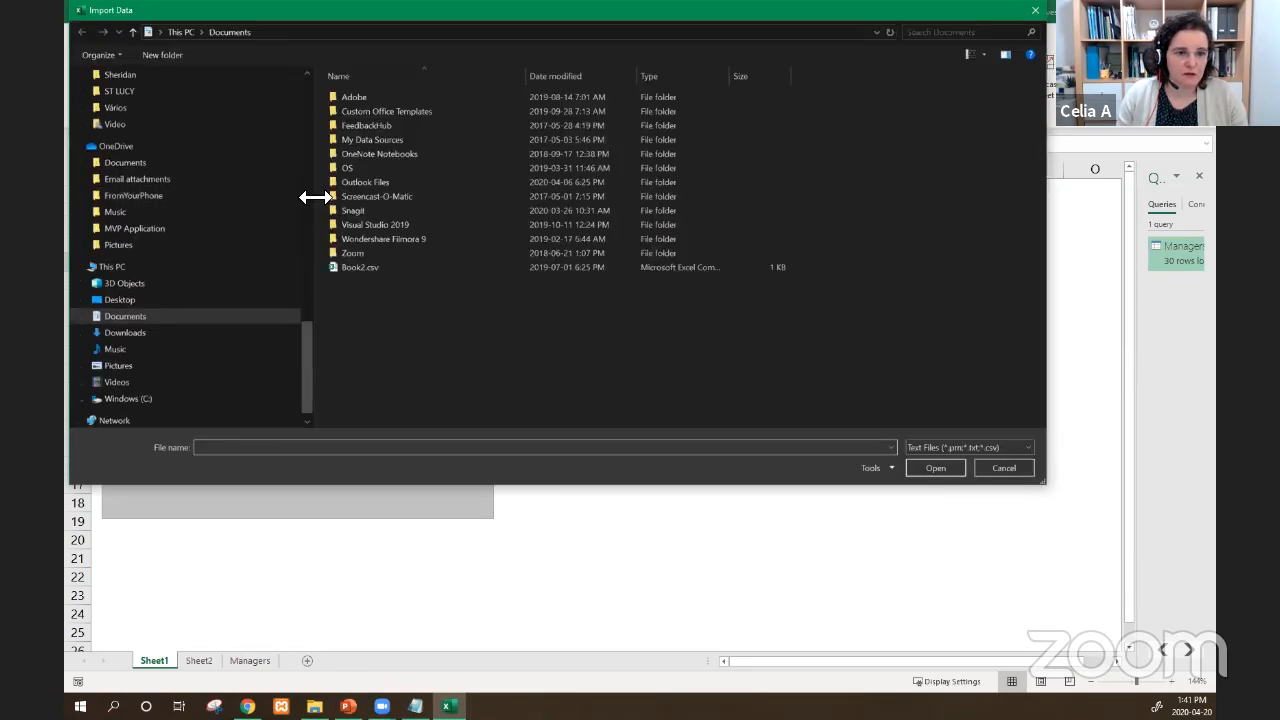
pyautogui.moveTo(157, 207); pyautogui.dragTo(160, 210)
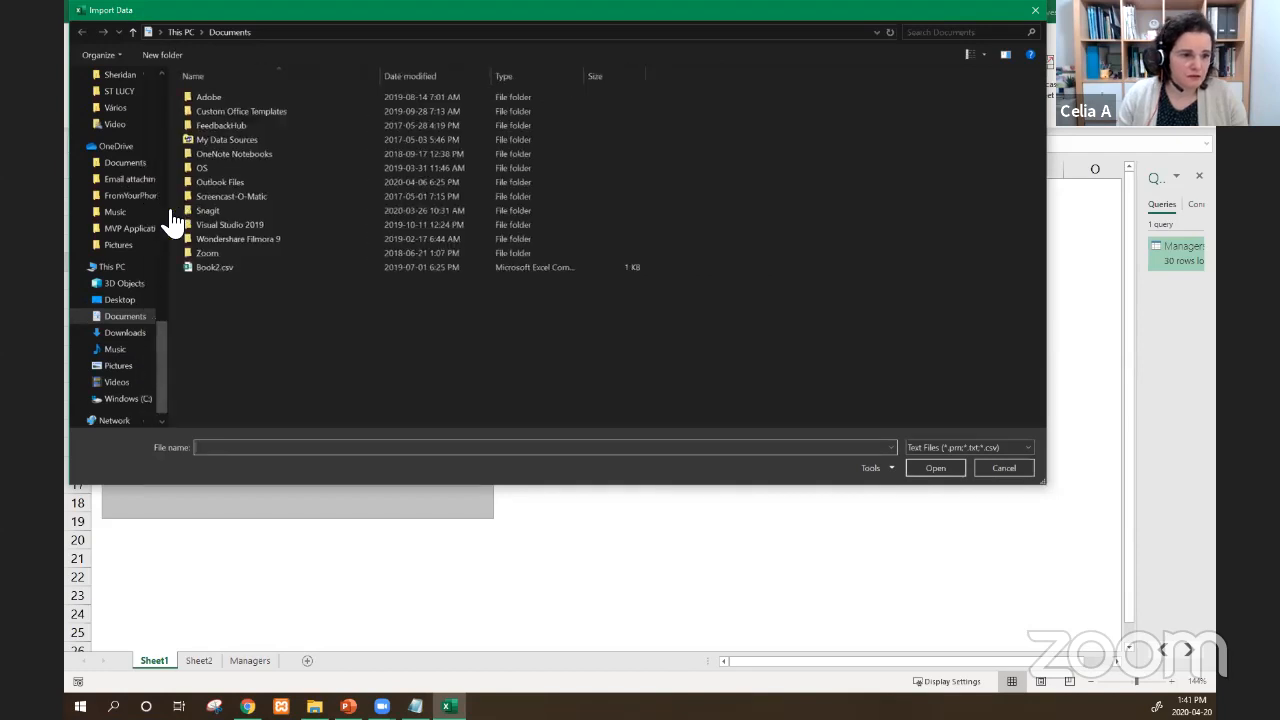
pyautogui.click(125, 303)
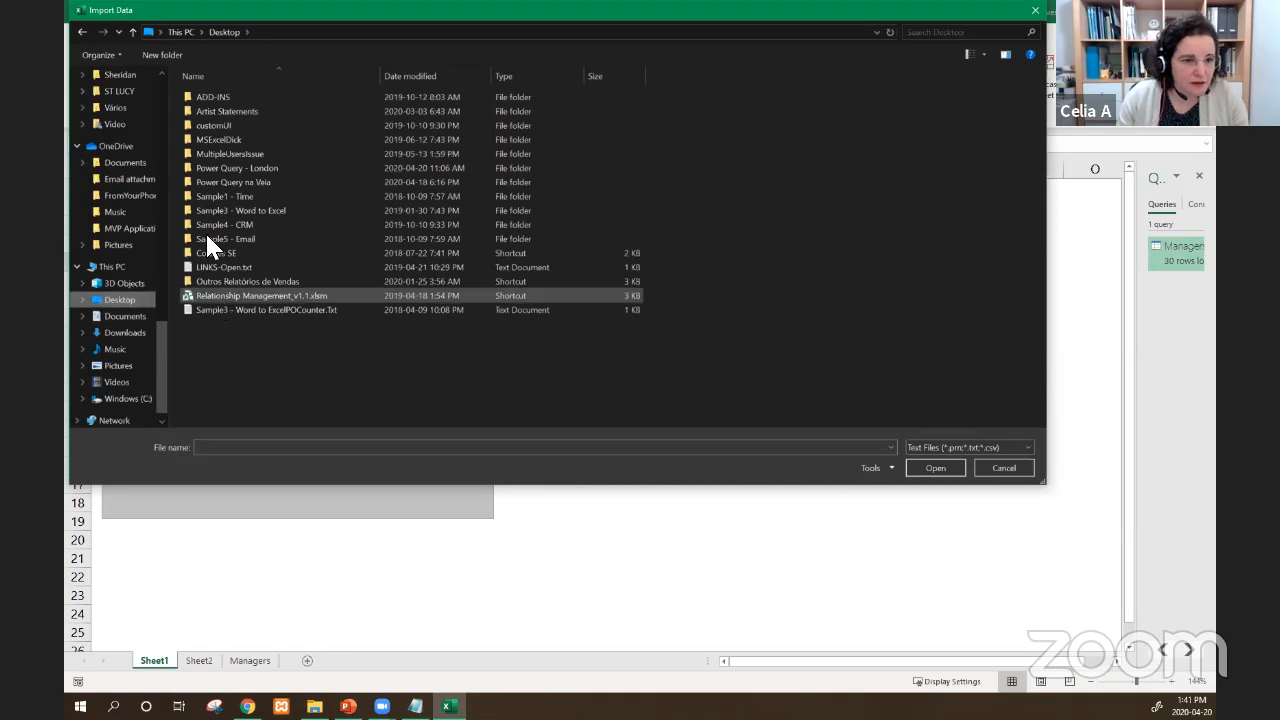
pyautogui.click(231, 171)
pyautogui.doubleClick(229, 169)
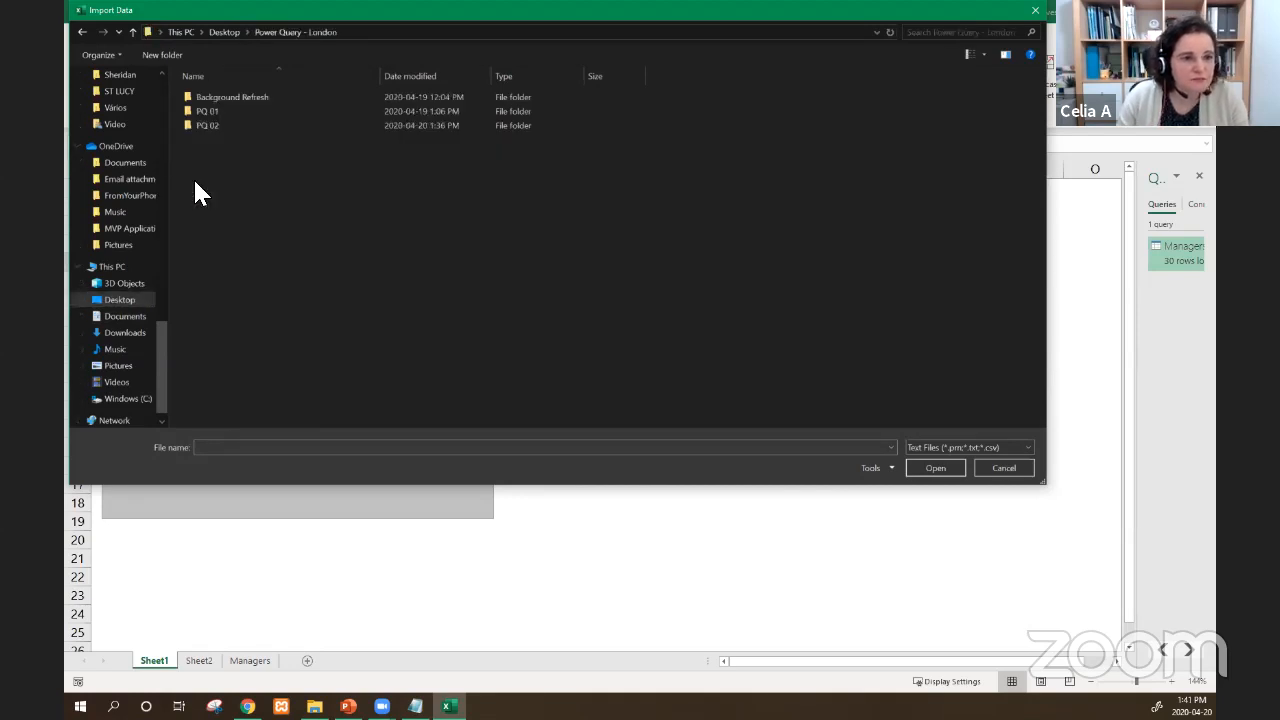
pyautogui.click(200, 127)
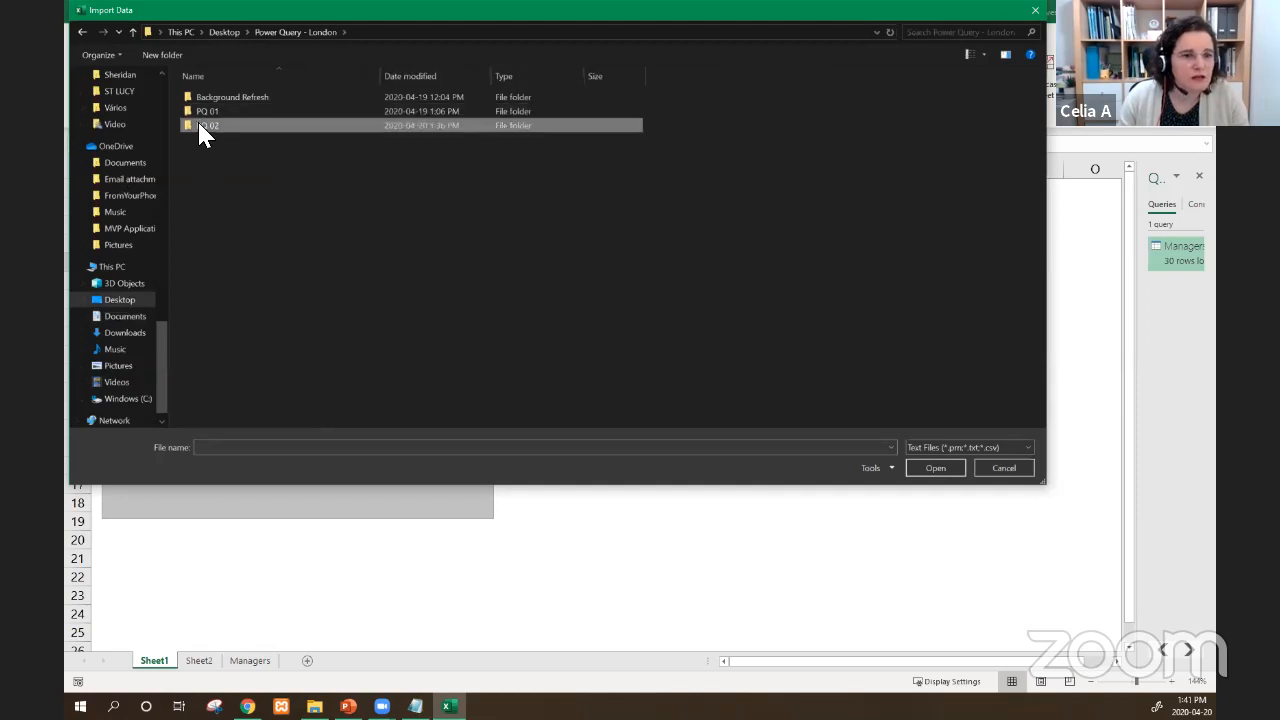
pyautogui.doubleClick(200, 128)
pyautogui.doubleClick(213, 97)
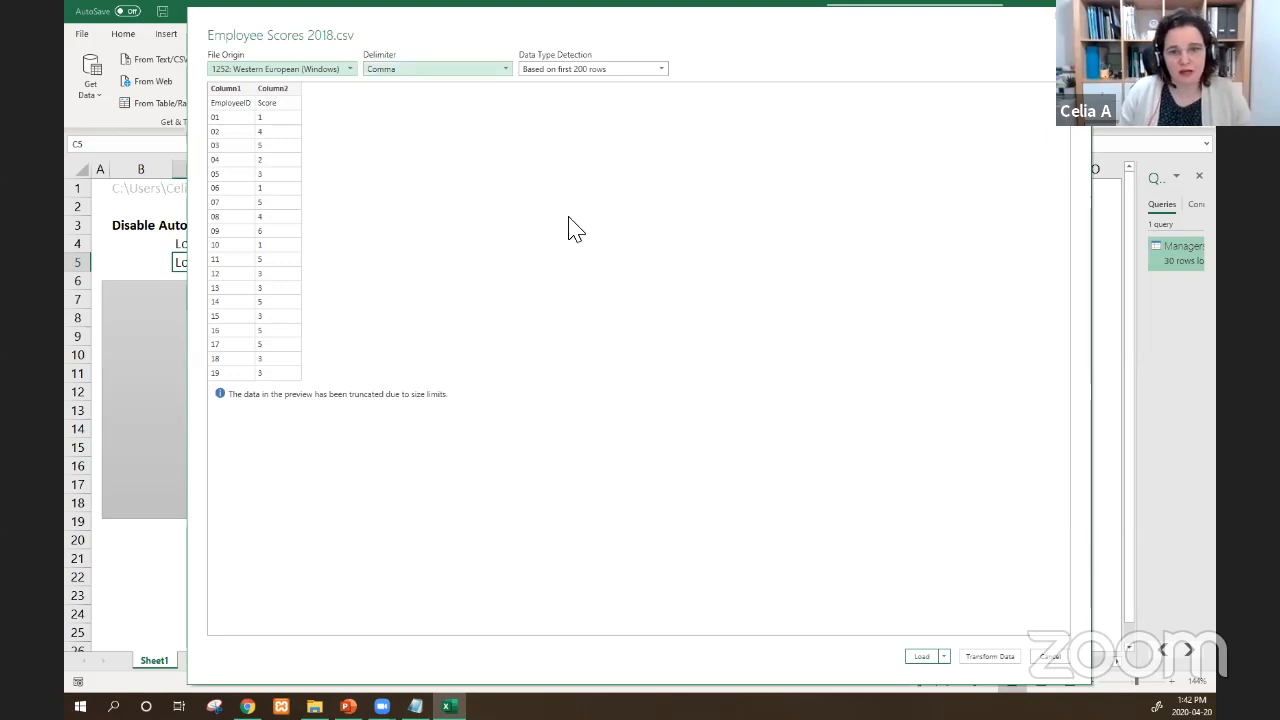
pyautogui.click(990, 657)
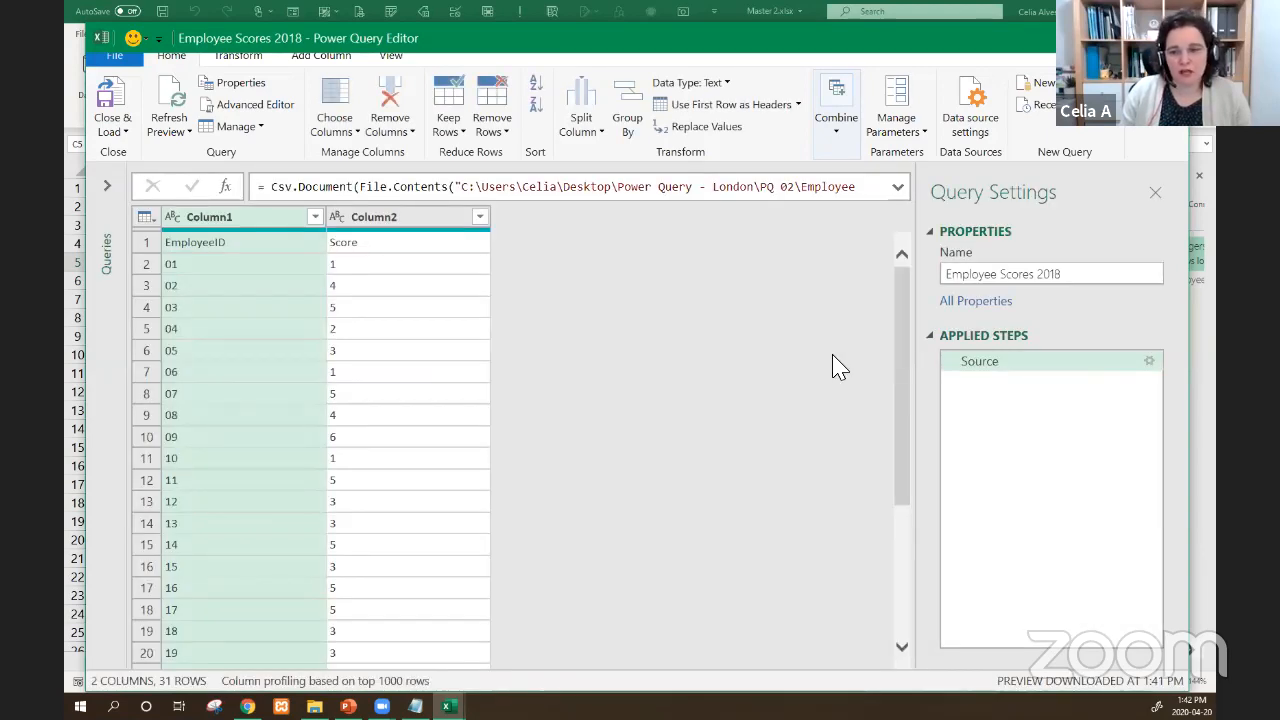
# - Promote the first row of the Employee Scores 2018 query to column headers
pyautogui.click(1004, 368)
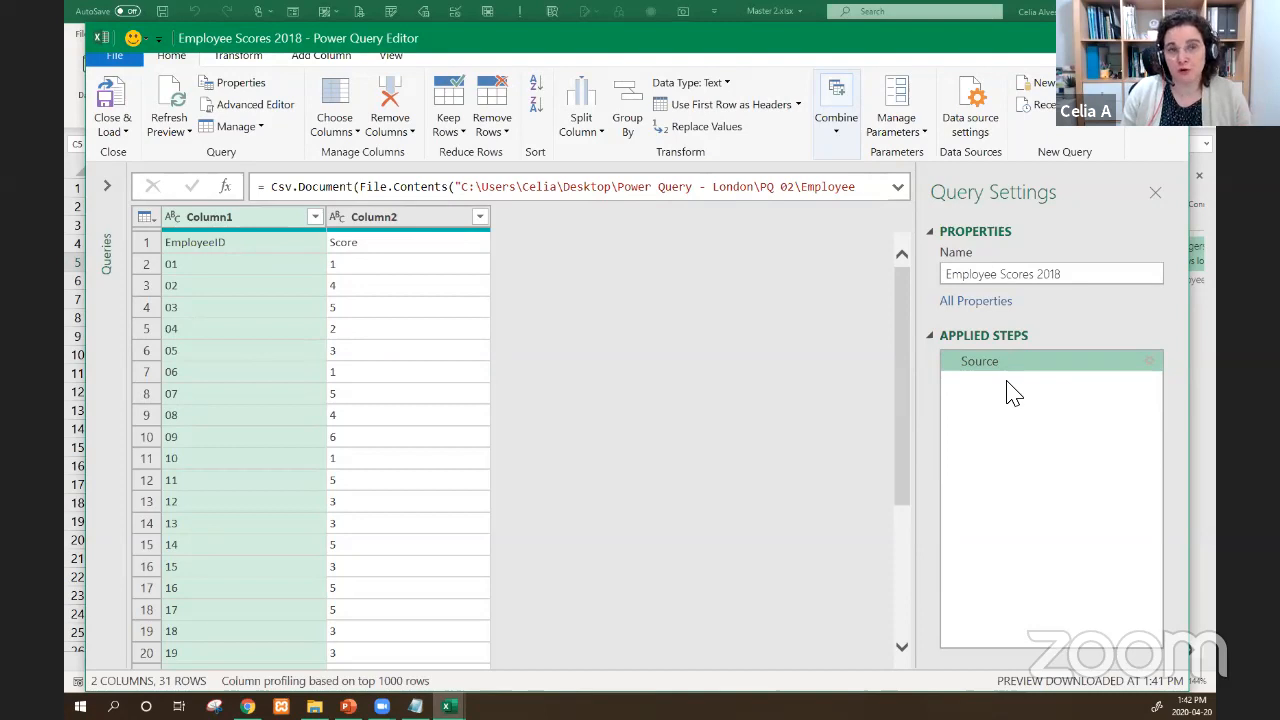
pyautogui.click(228, 248)
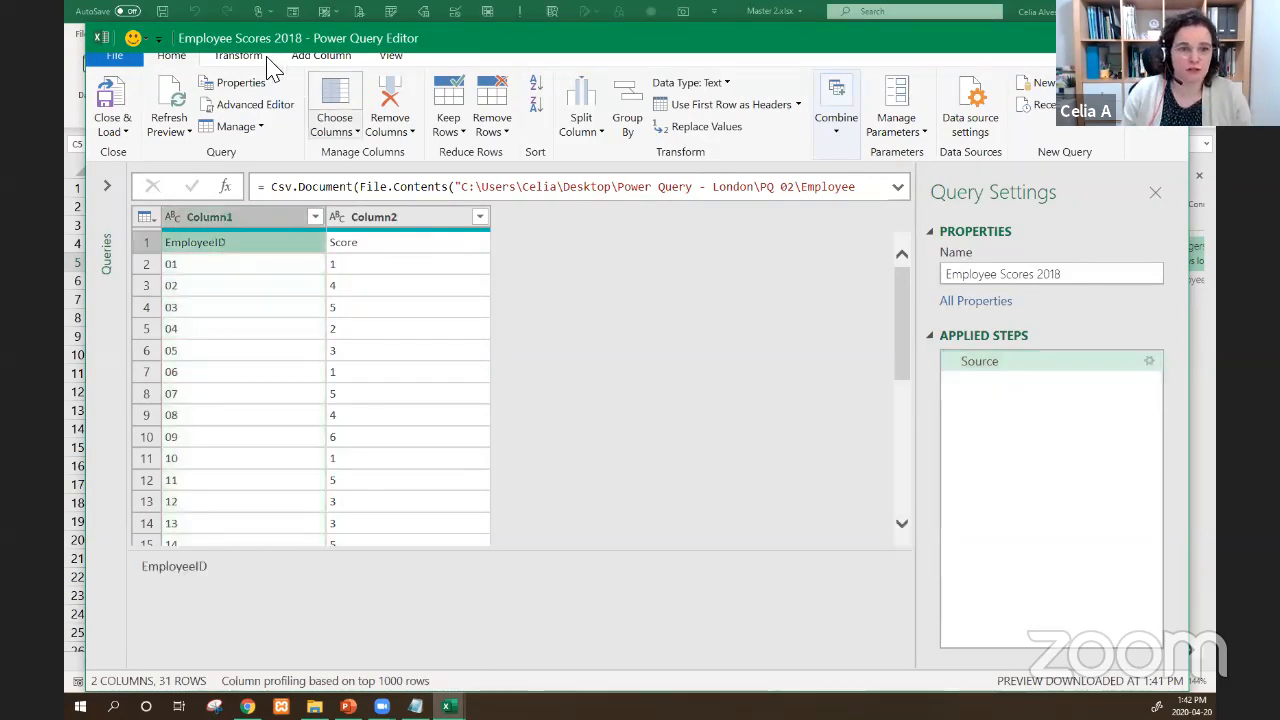
pyautogui.click(727, 110)
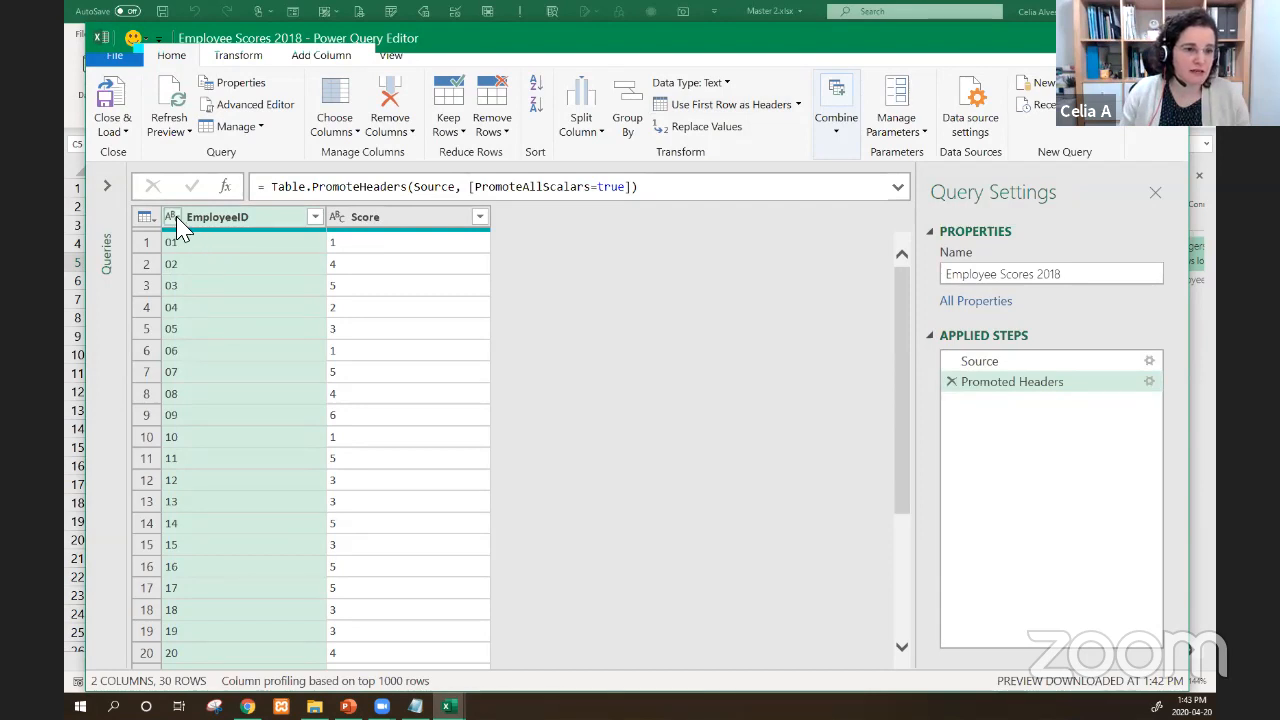
# - Set the data type of the Score column in the Employee Scores 2018 query to Whole Number
pyautogui.click(343, 228)
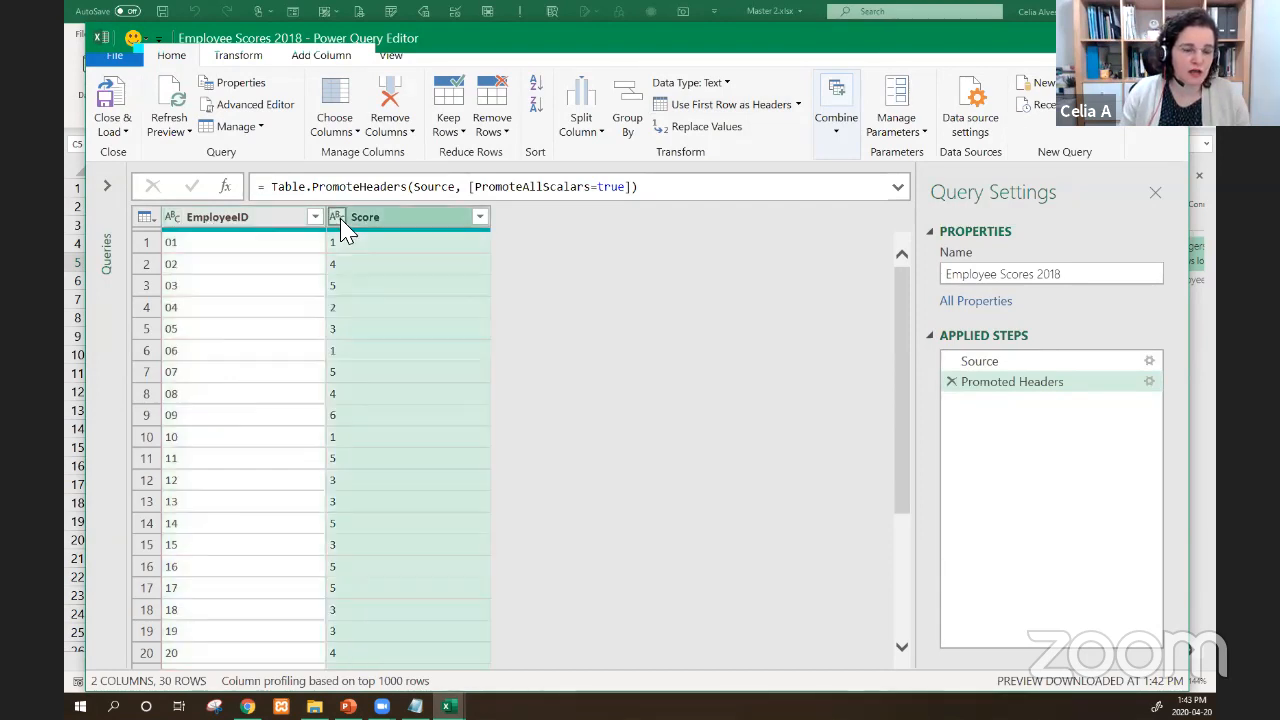
pyautogui.click(340, 222)
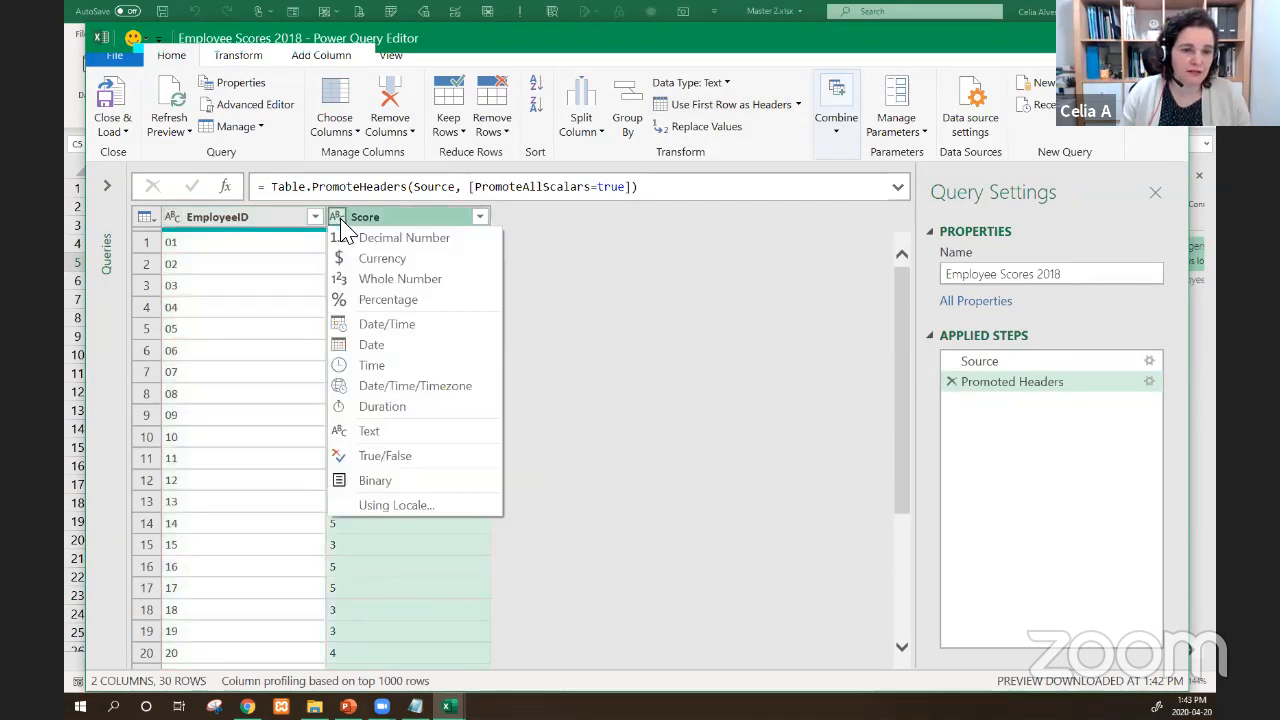
pyautogui.click(370, 281)
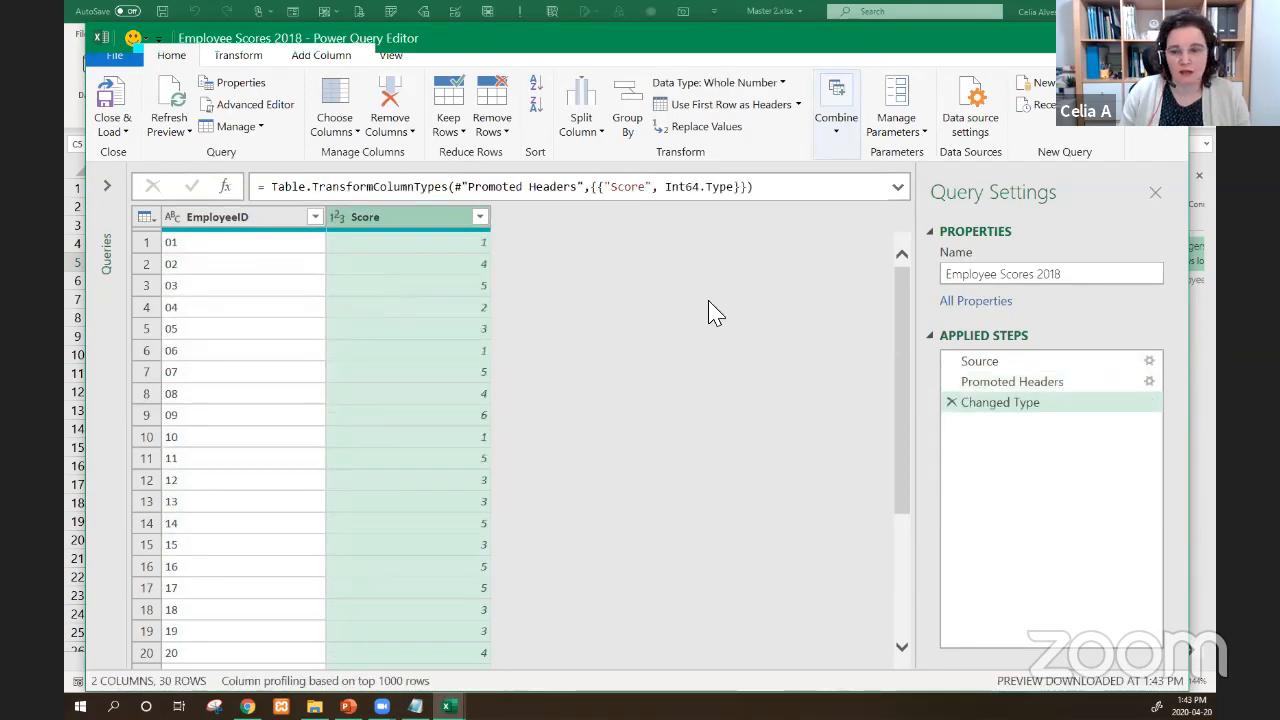
# - Load the Employee Scores 2018 query as a table at cell F4 of Sheet1 and look through the loaded rows
pyautogui.click(126, 120)
pyautogui.click(140, 186)
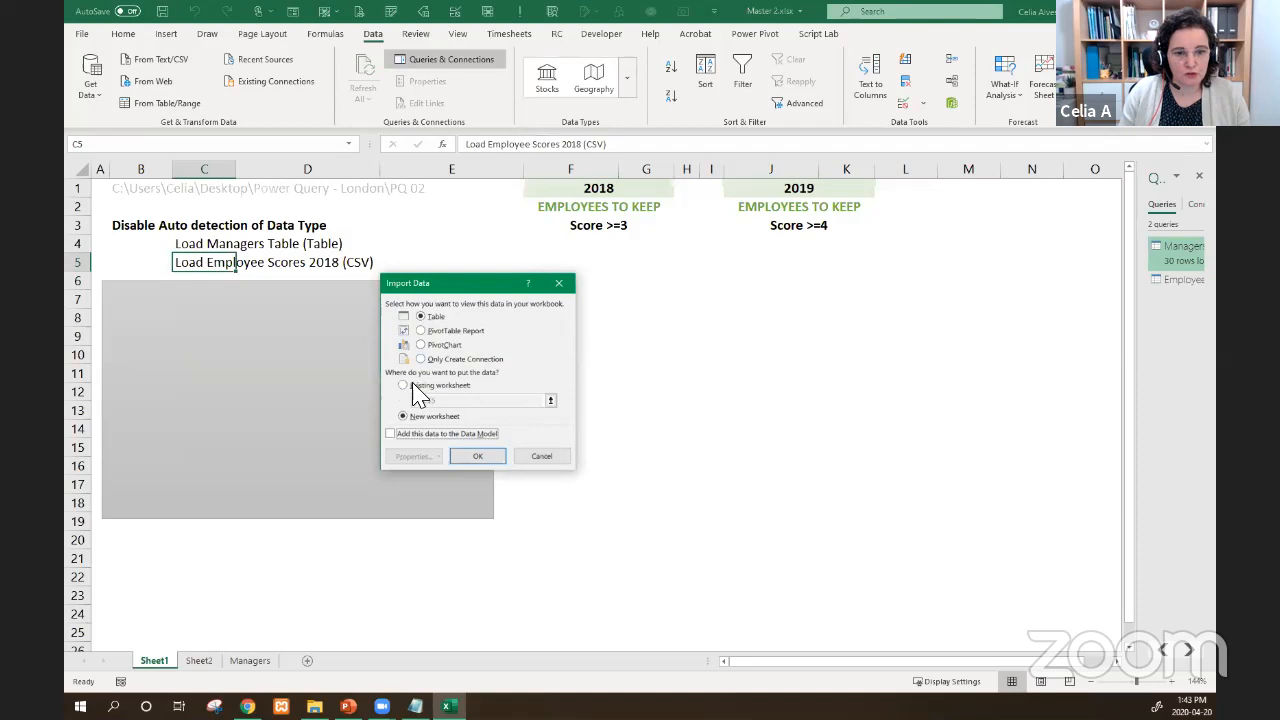
pyautogui.click(408, 389)
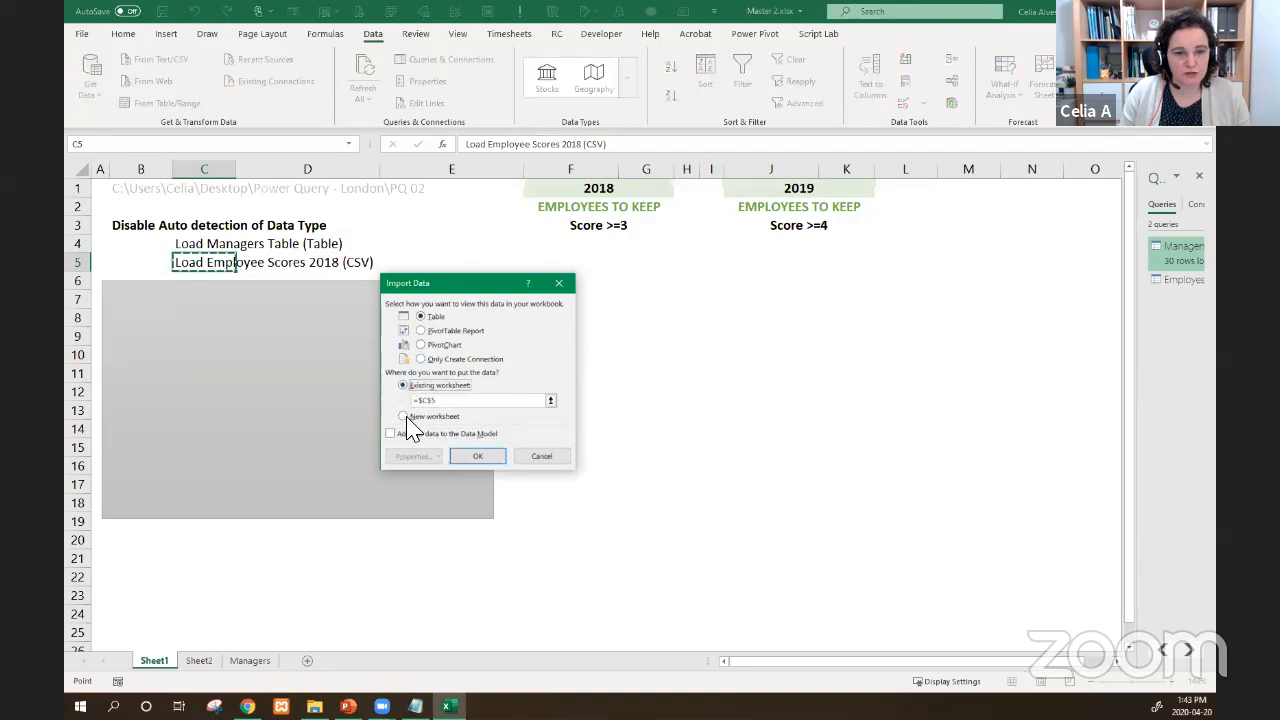
pyautogui.click(550, 401)
pyautogui.click(536, 252)
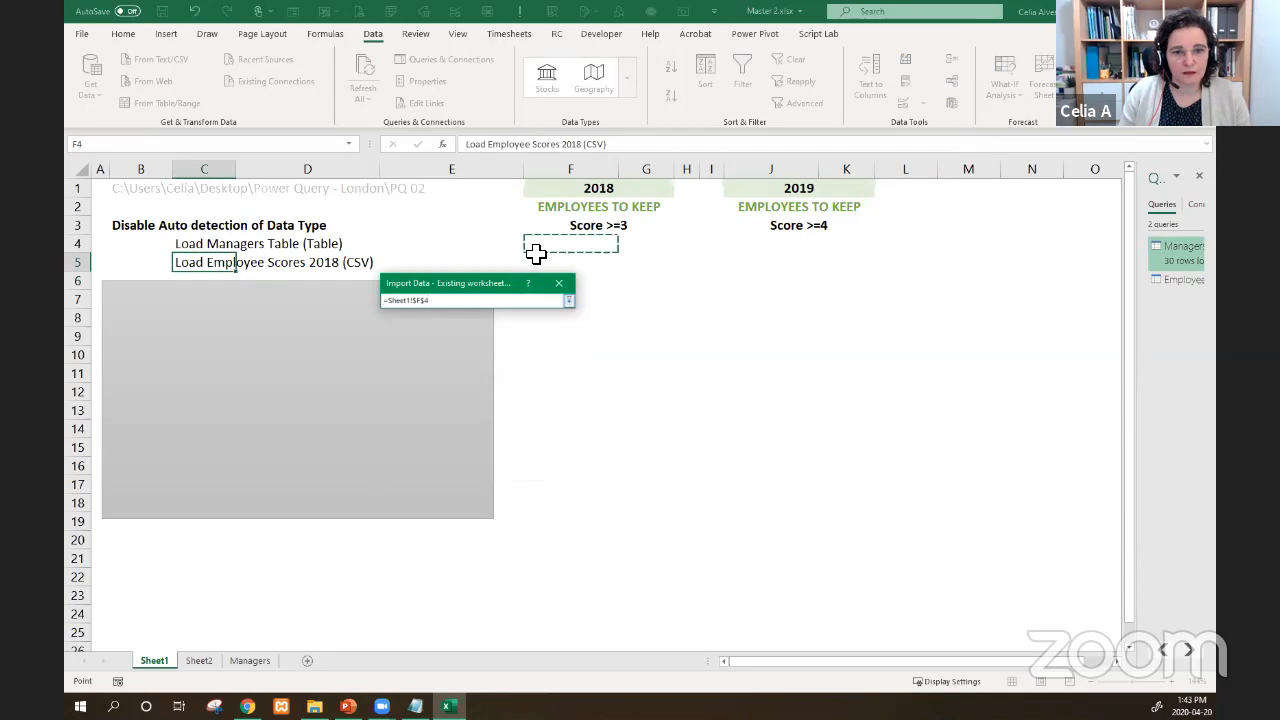
pyautogui.click(568, 301)
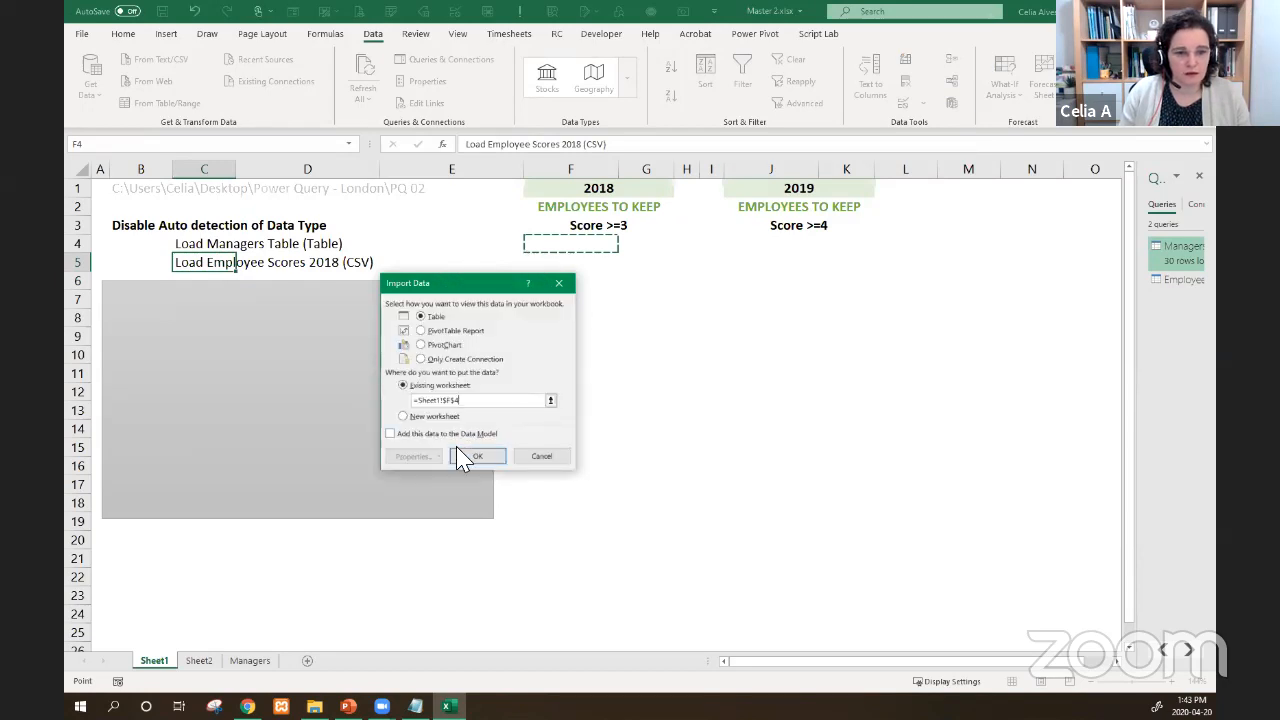
pyautogui.click(467, 462)
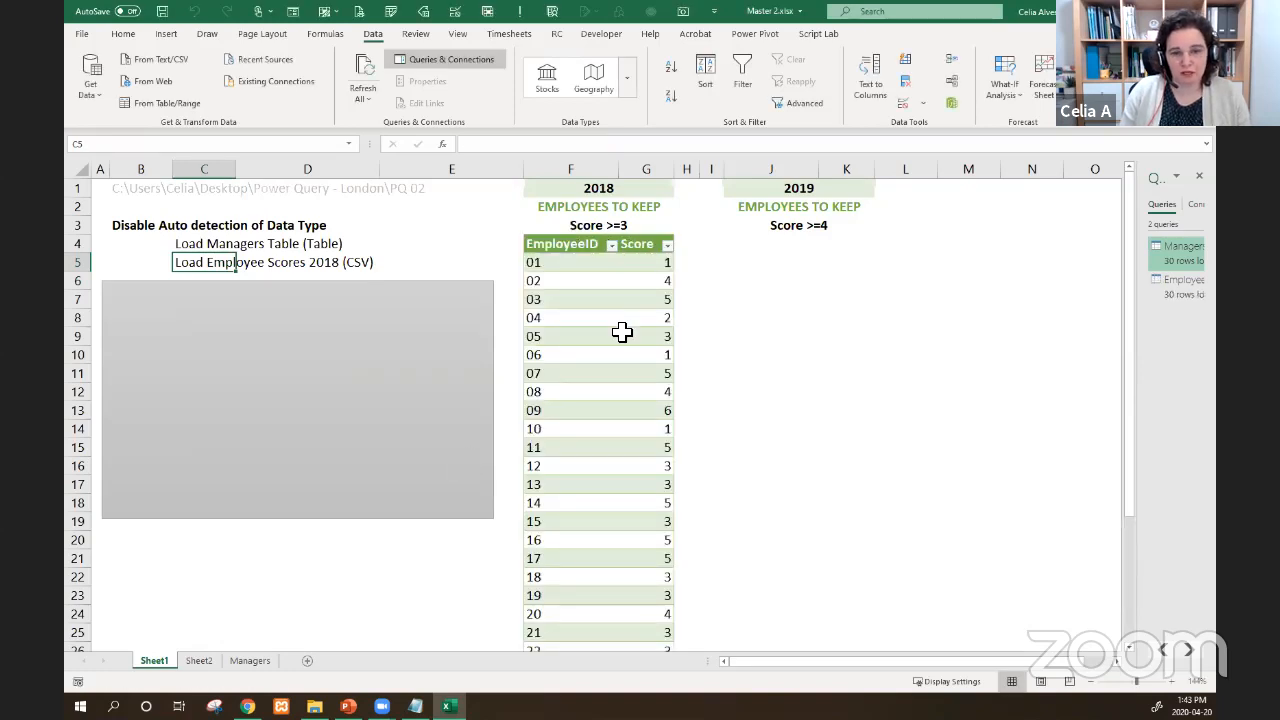
pyautogui.scroll(-6, 621, 325)
pyautogui.scroll(6, 622, 331)
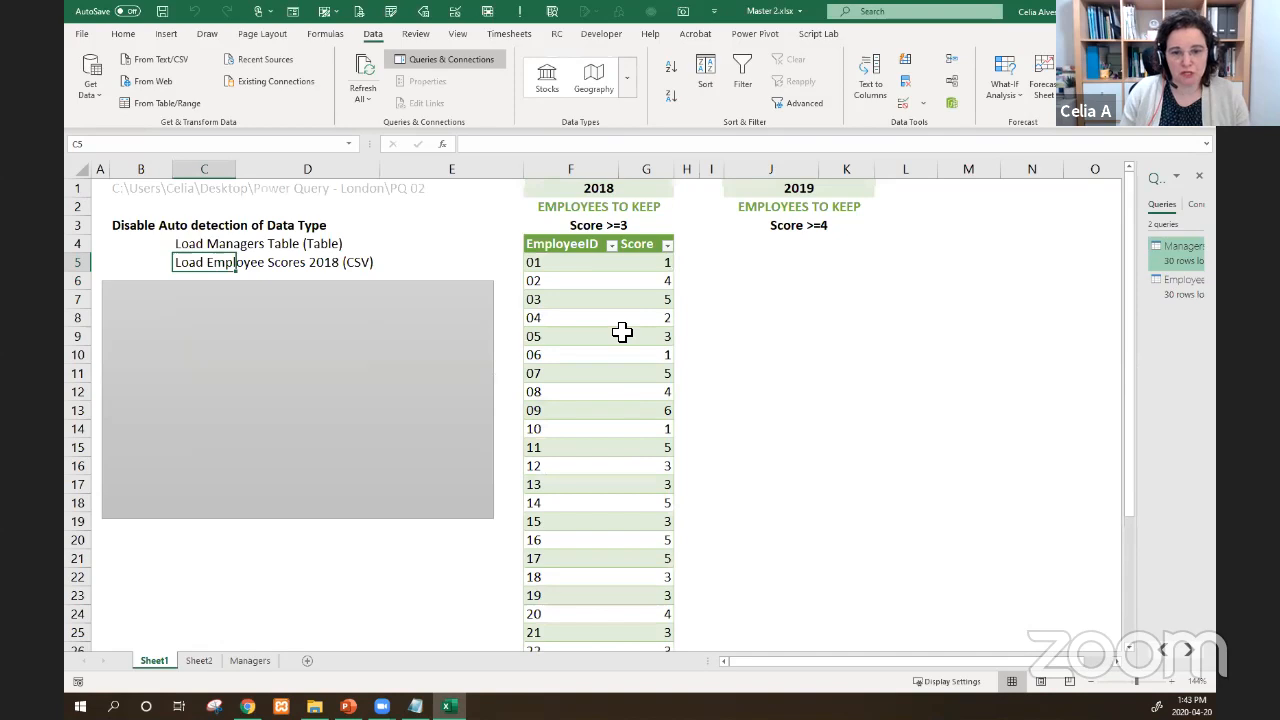
# - Filter scores 1 and 2 out of the Score column in the Employee Scores 2018 query and load the result to the sheet
pyautogui.click(594, 262)
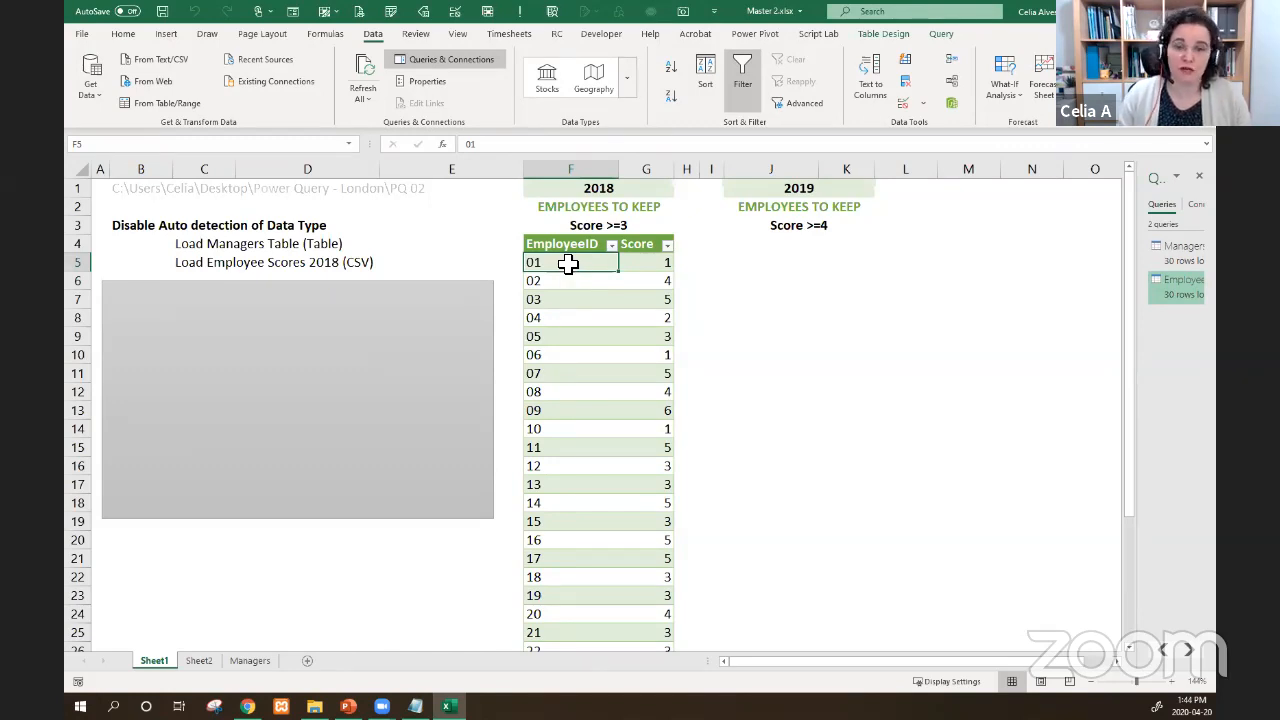
pyautogui.moveTo(1137, 318); pyautogui.dragTo(978, 323)
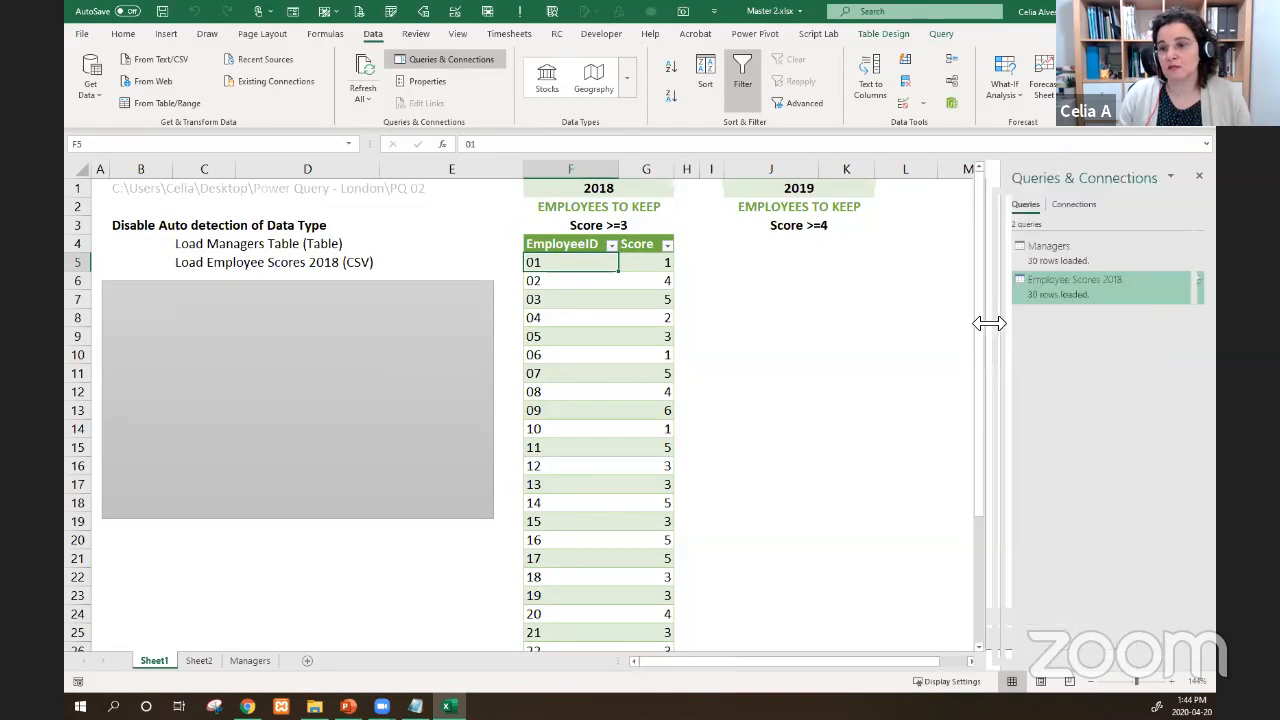
pyautogui.click(1052, 289)
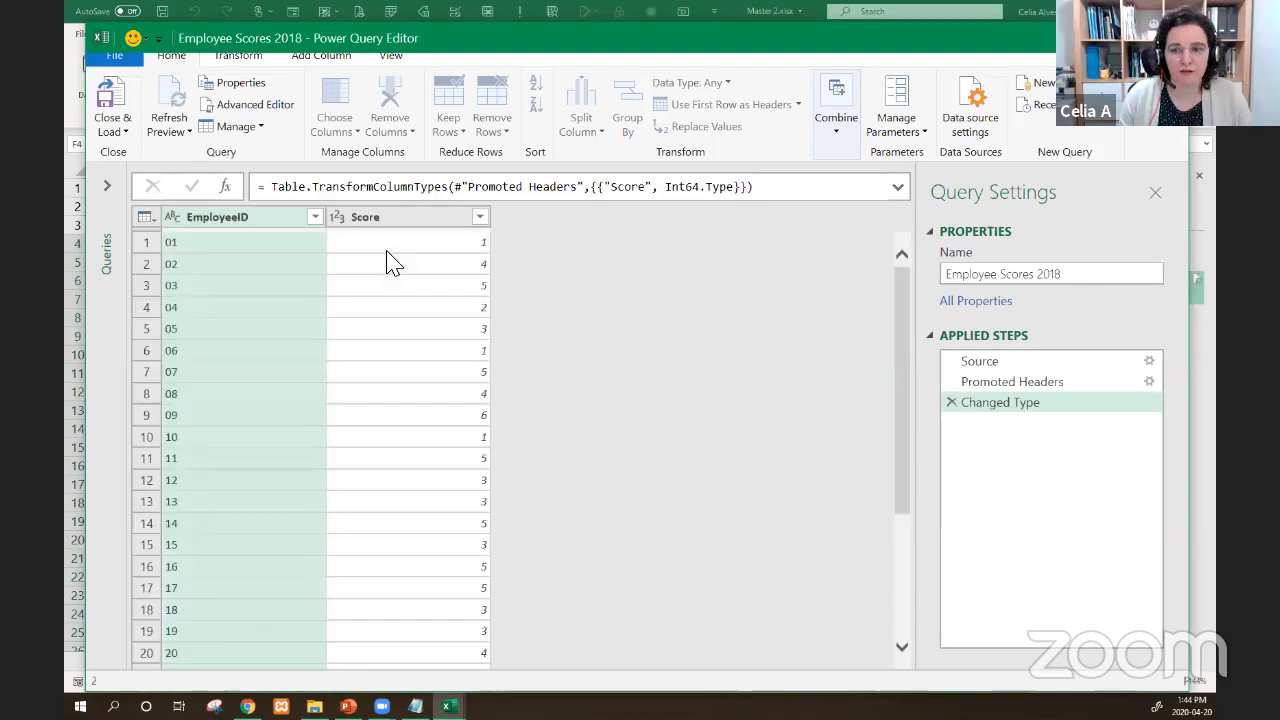
pyautogui.click(480, 218)
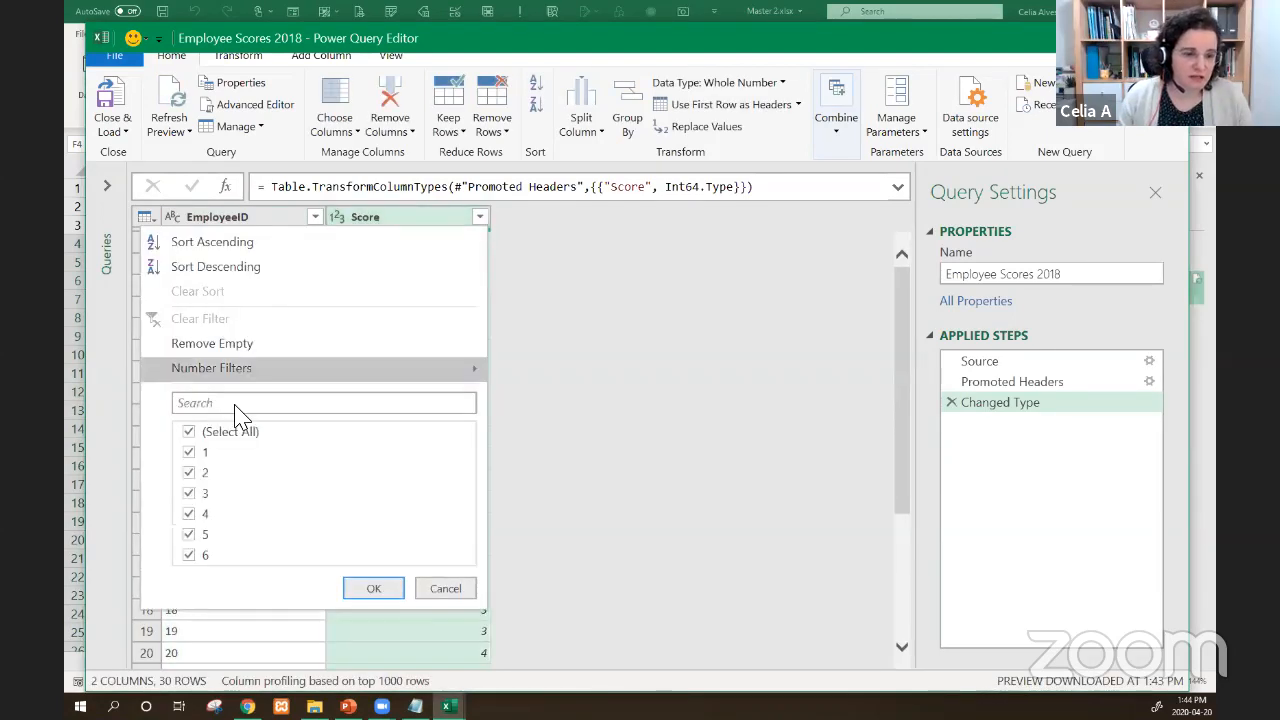
pyautogui.click(192, 458)
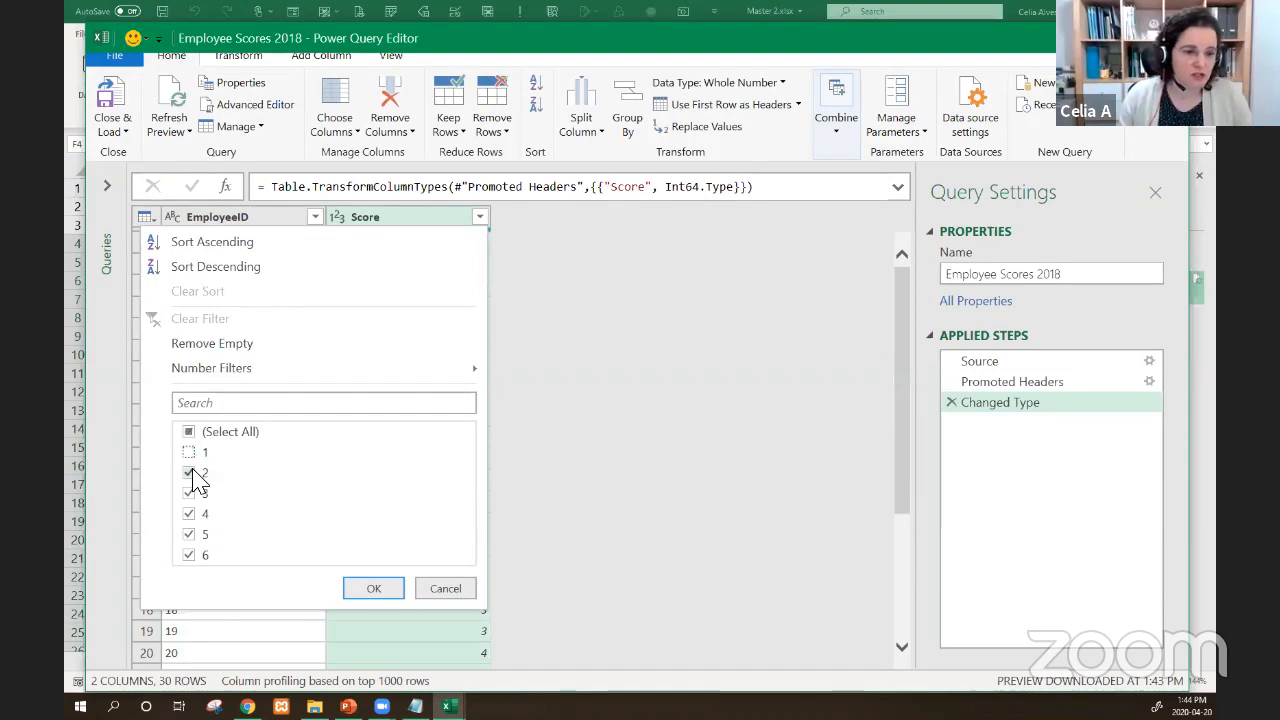
pyautogui.click(190, 474)
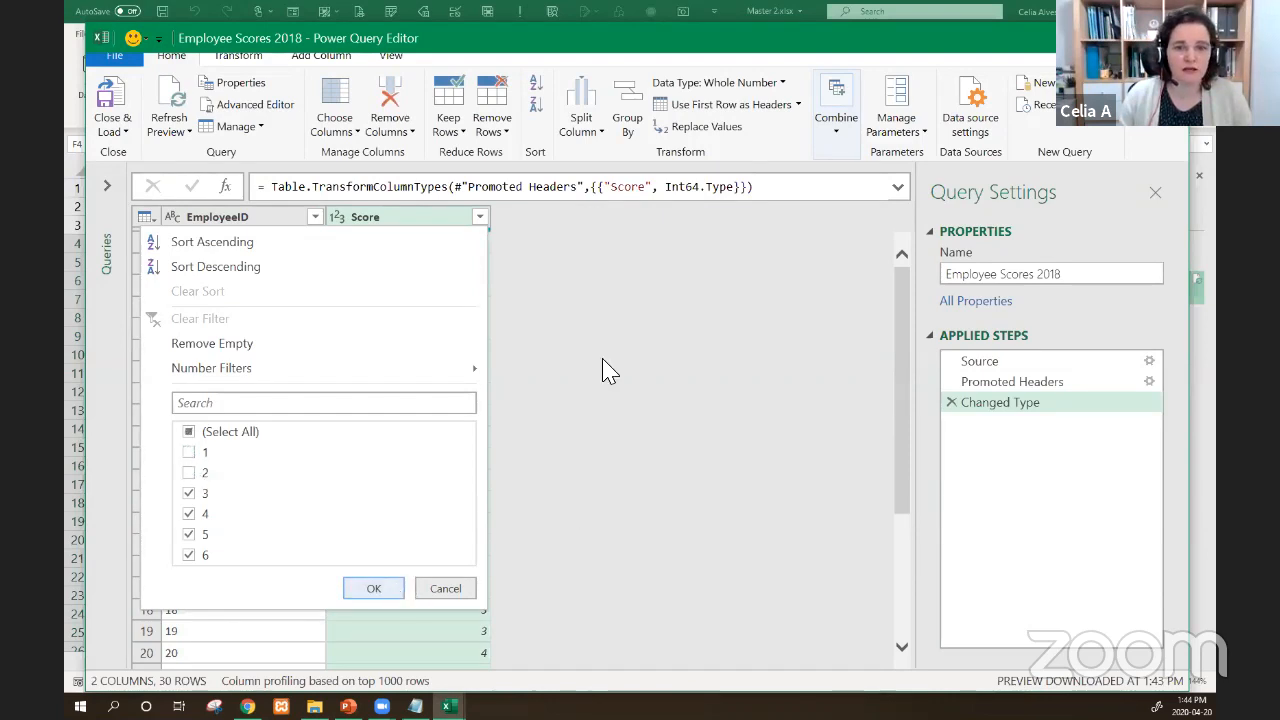
pyautogui.press('Return')
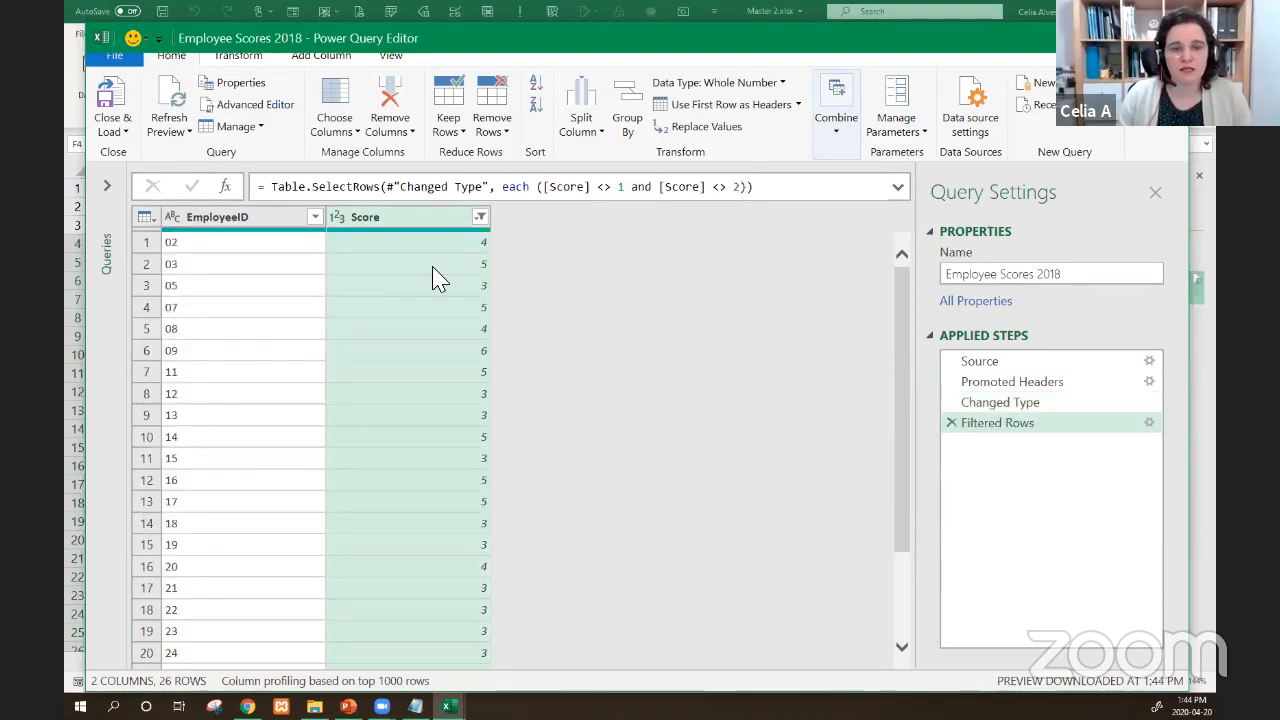
pyautogui.click(116, 101)
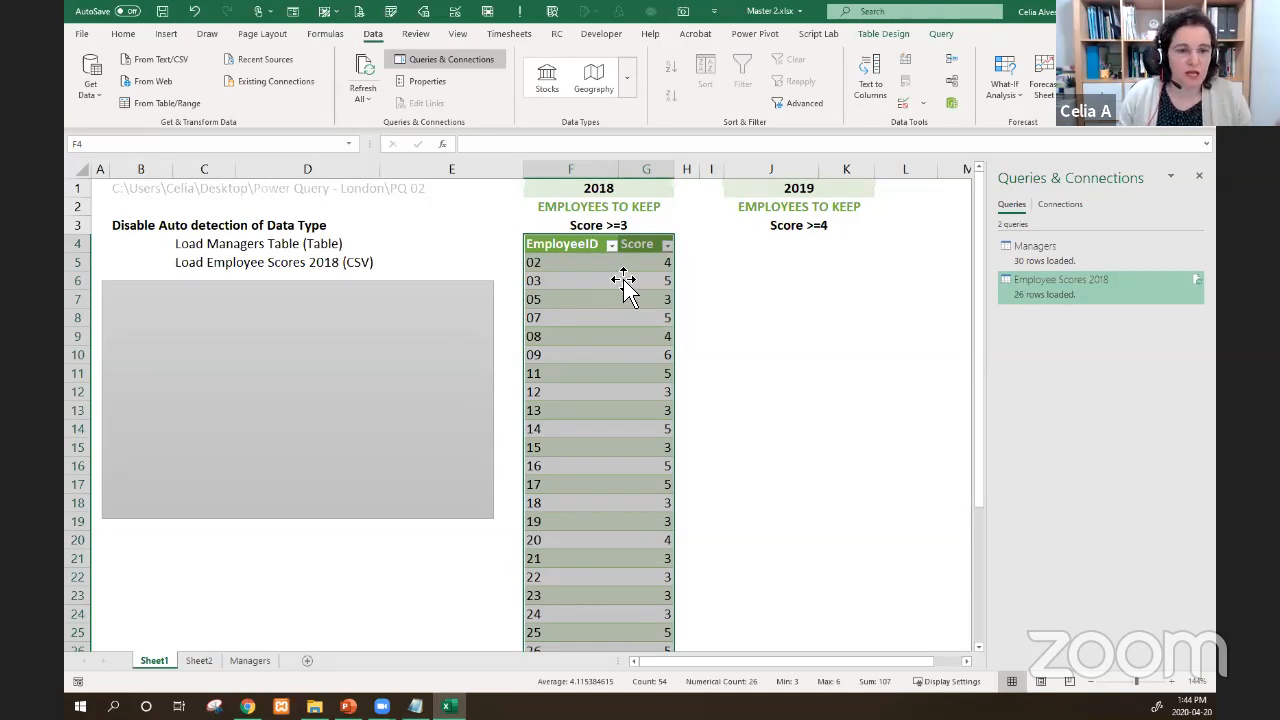
# - Move the grey cover rectangle down to uncover the filtering instructions in rows 7 to 12, and save the workbook
pyautogui.moveTo(364, 362); pyautogui.dragTo(360, 464)
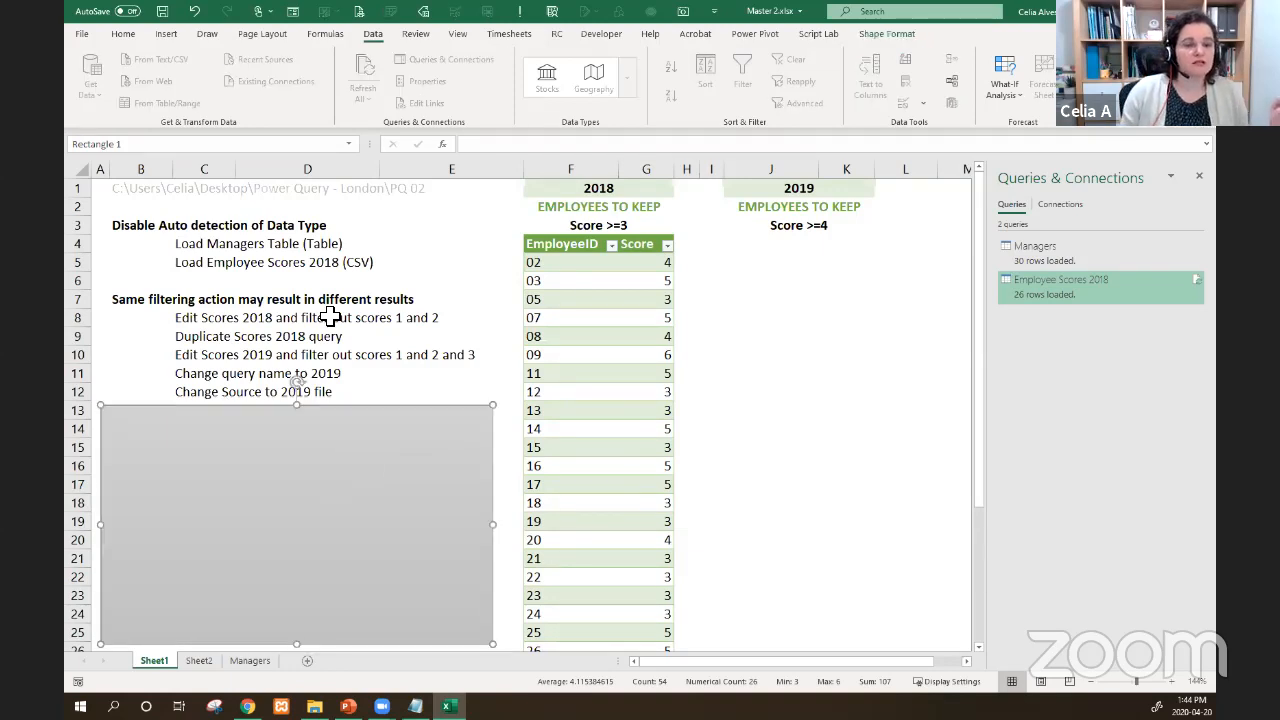
pyautogui.click(333, 318)
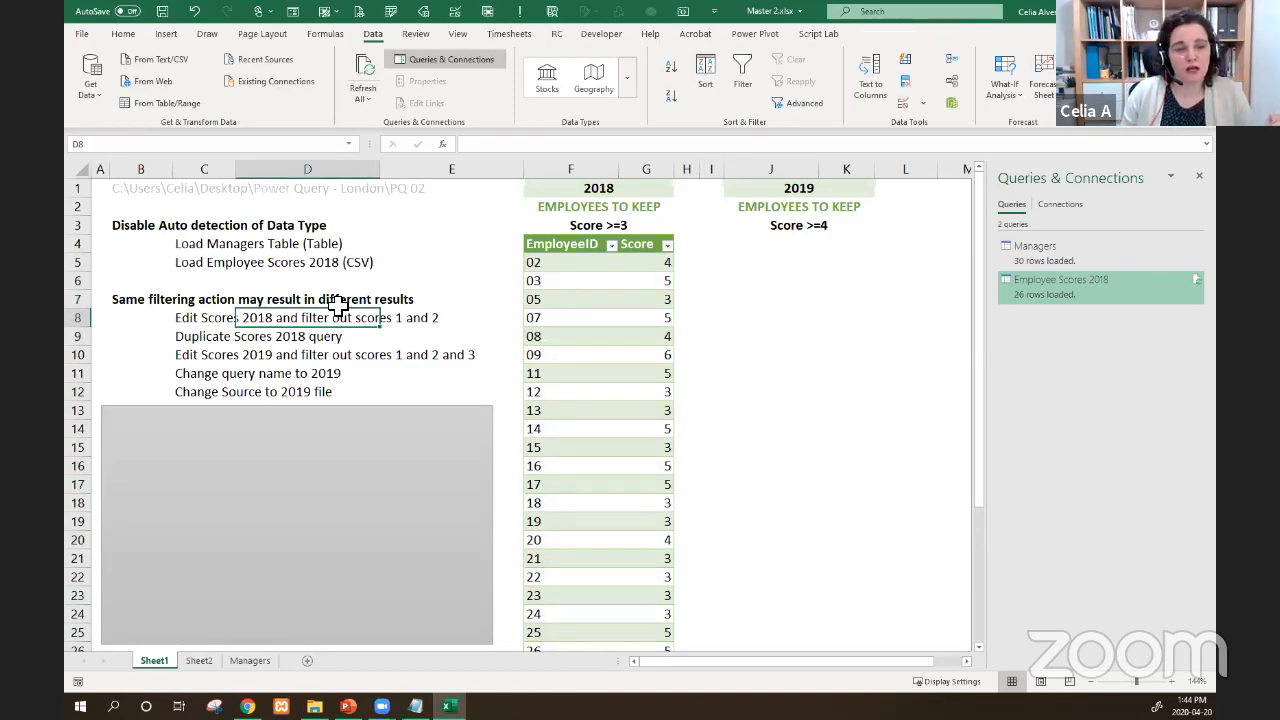
pyautogui.click(162, 11)
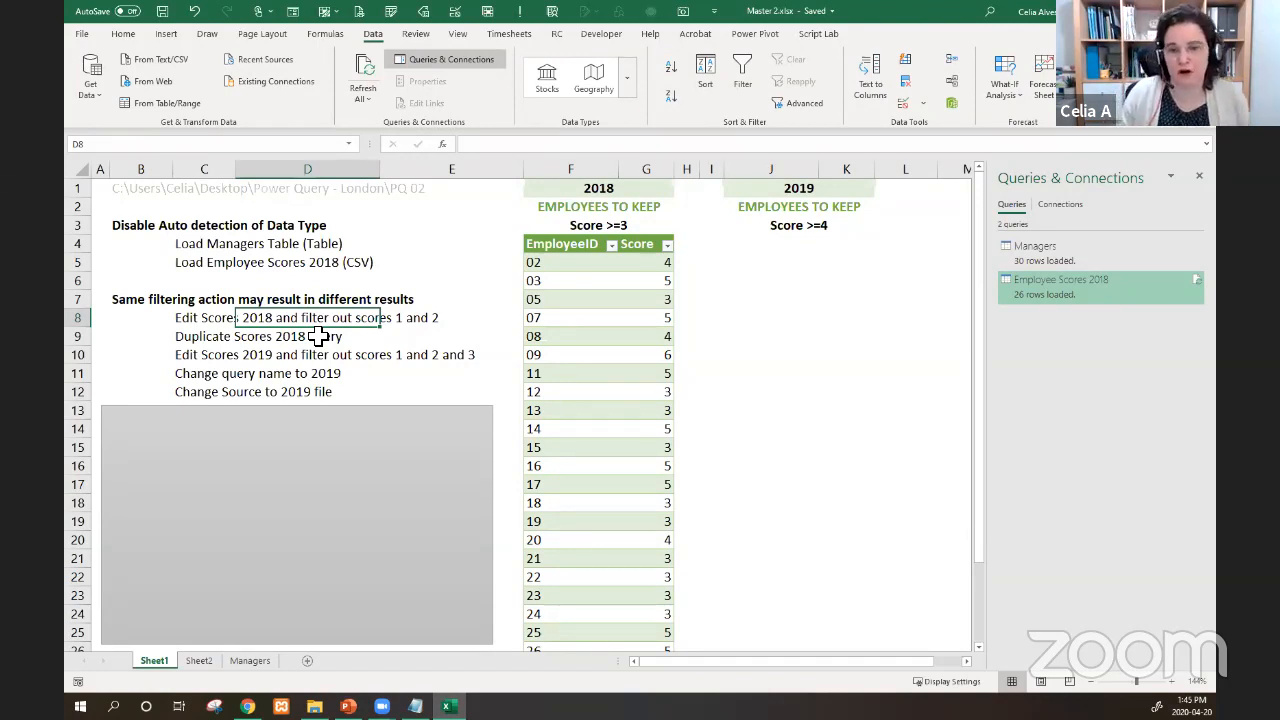
# - Duplicate the Employee Scores 2018 query and name the copy Employee Scores 2019
pyautogui.click(744, 246)
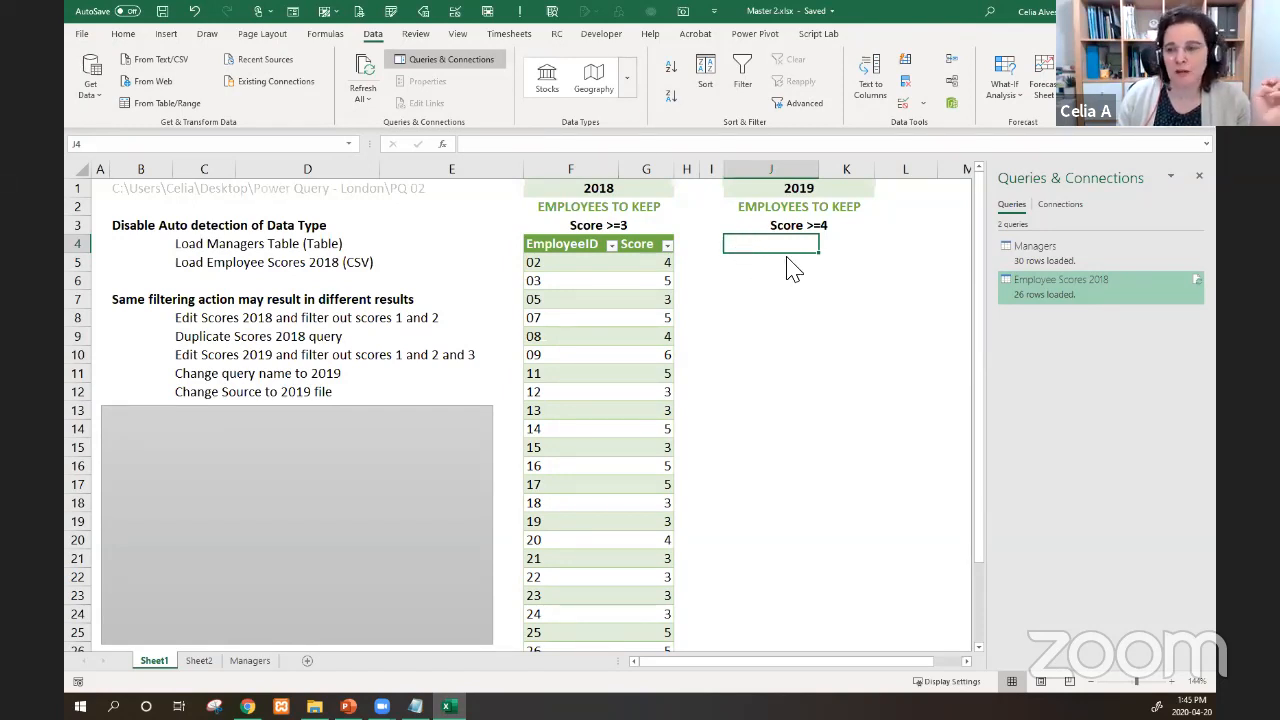
pyautogui.click(1055, 303)
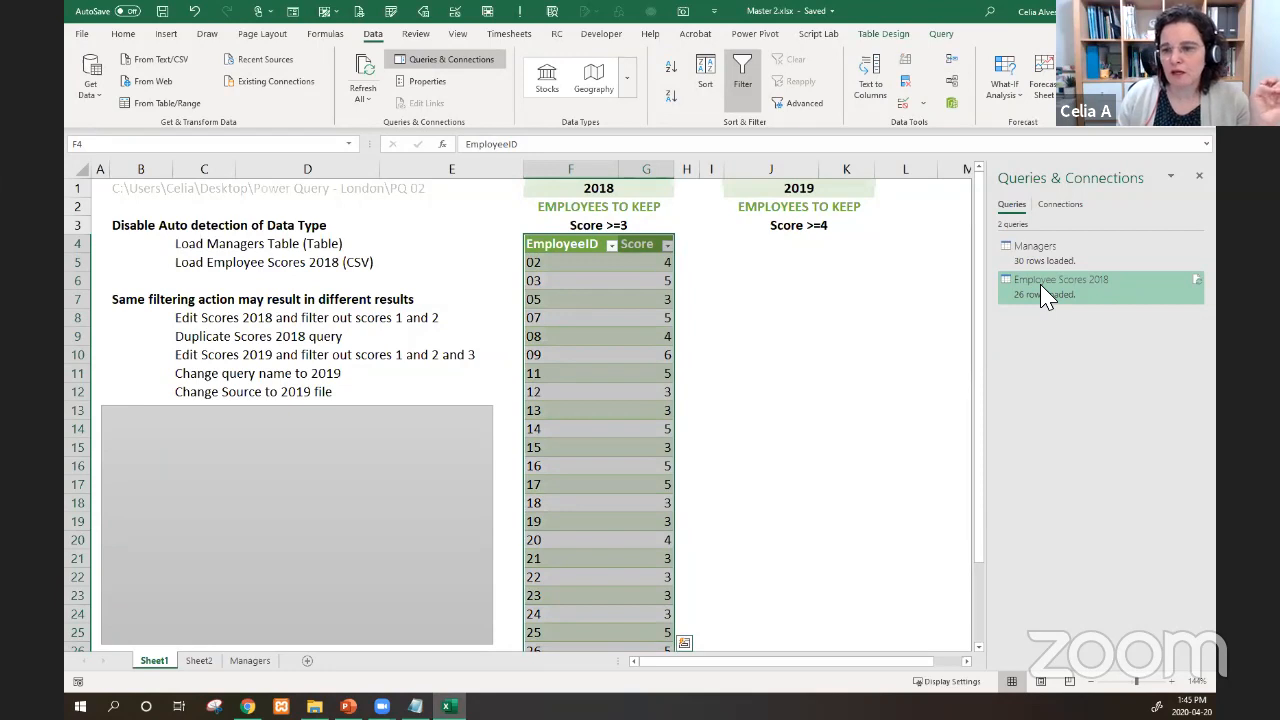
pyautogui.rightClick(1043, 295)
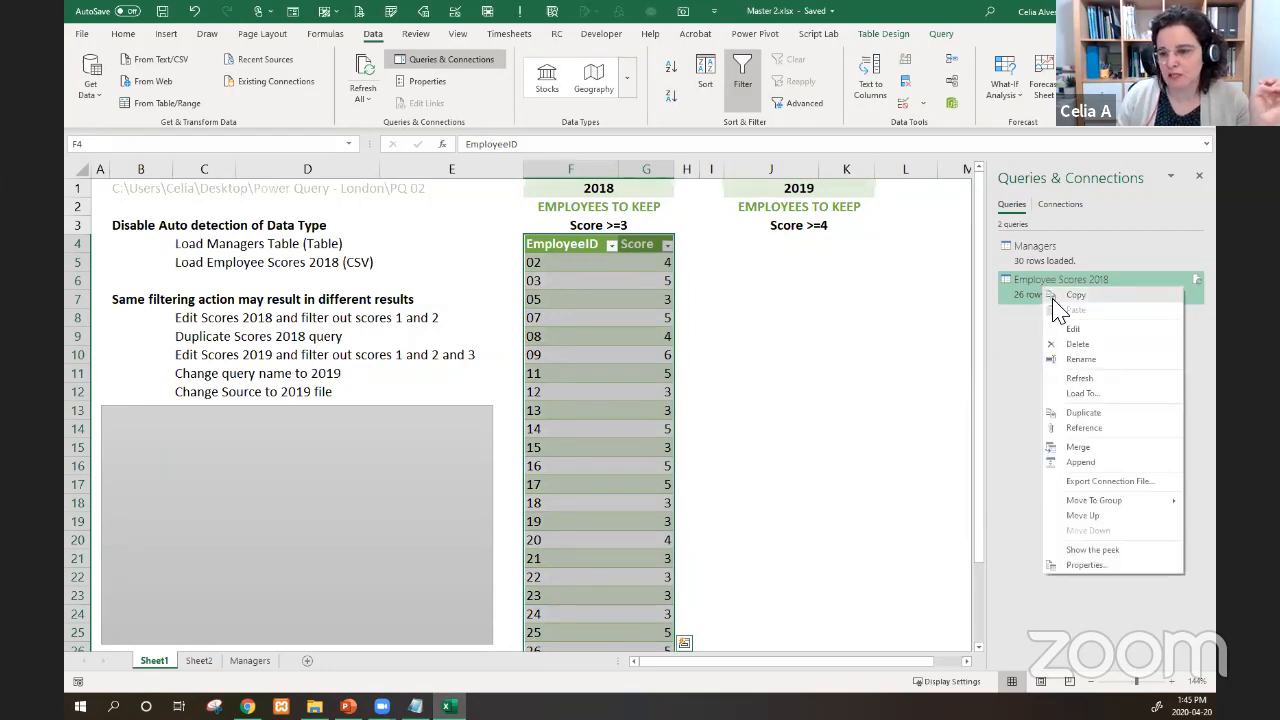
pyautogui.click(1085, 414)
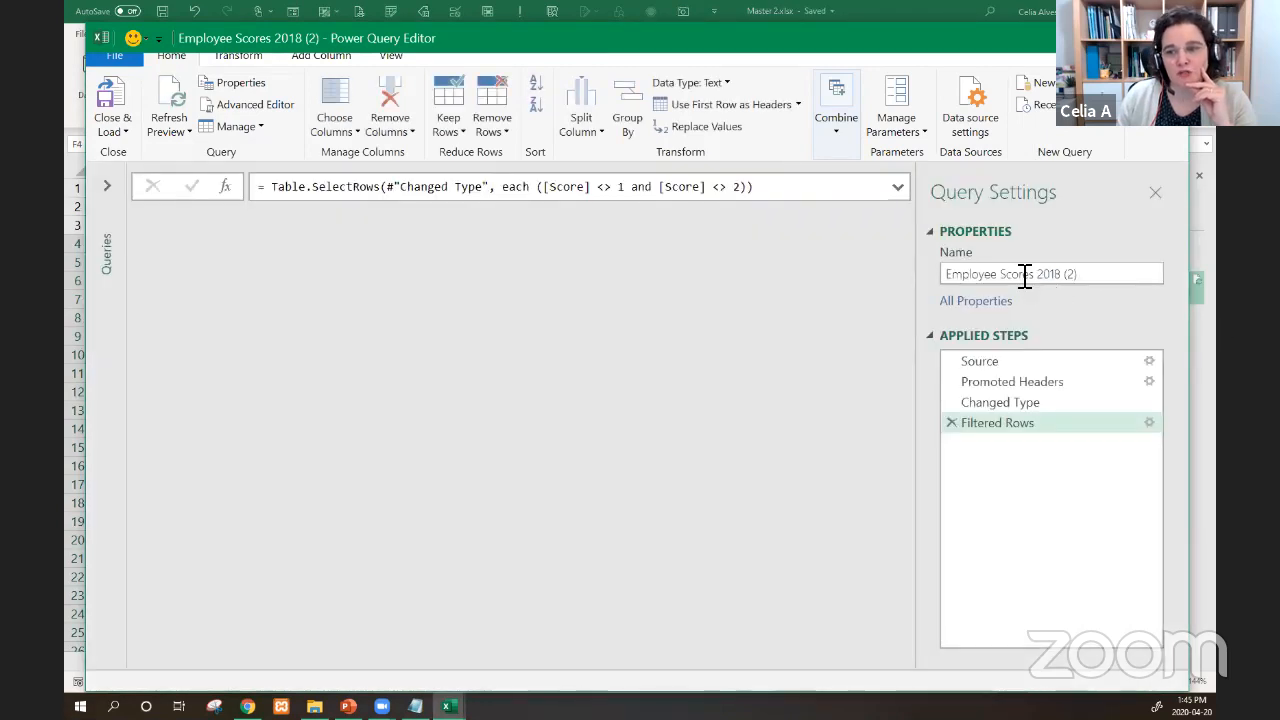
pyautogui.moveTo(1037, 280); pyautogui.dragTo(1080, 285)
pyautogui.press('BackSpace')
pyautogui.write('2019')
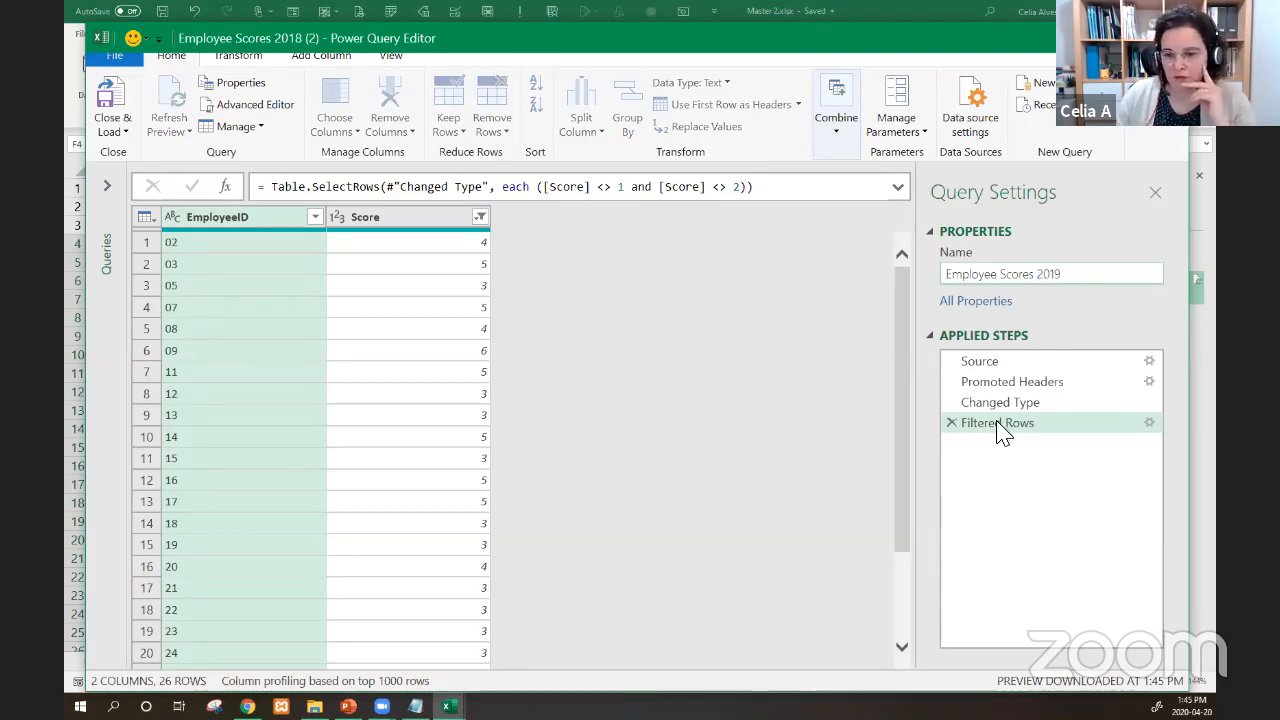
# - Also exclude score 3 in the Score column filter of the Employee Scores 2019 query
pyautogui.click(481, 217)
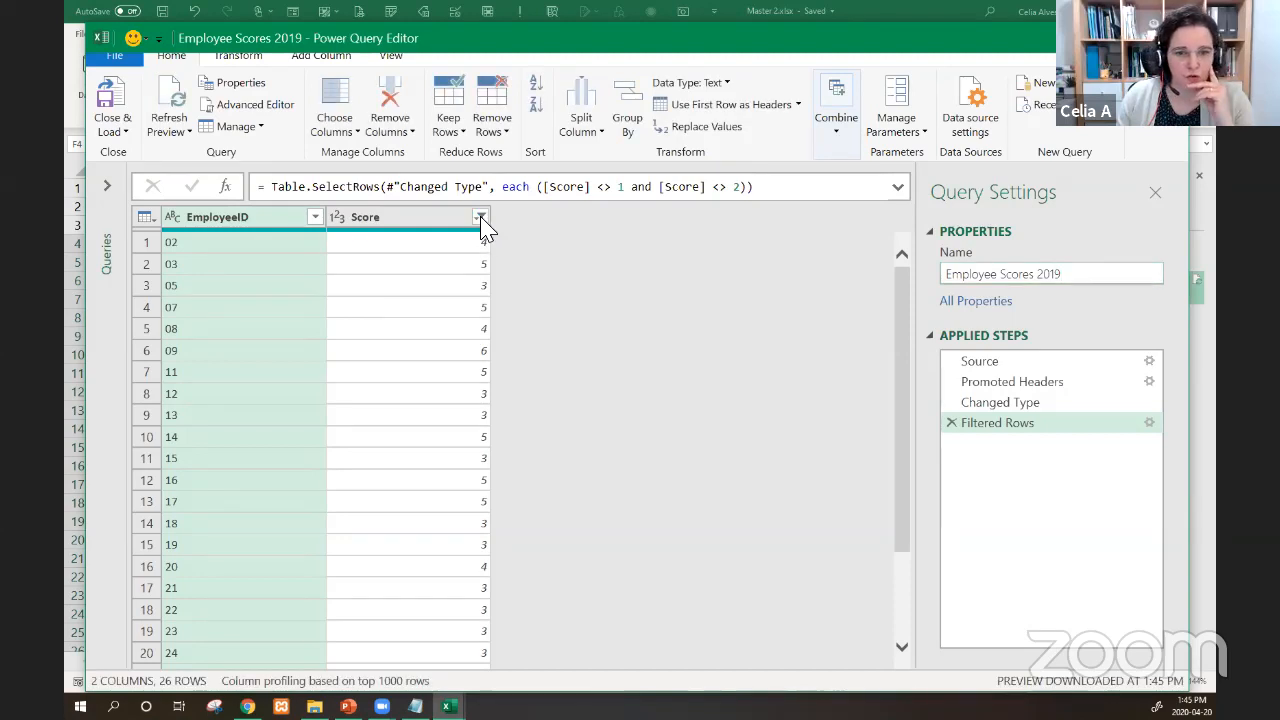
pyautogui.click(481, 217)
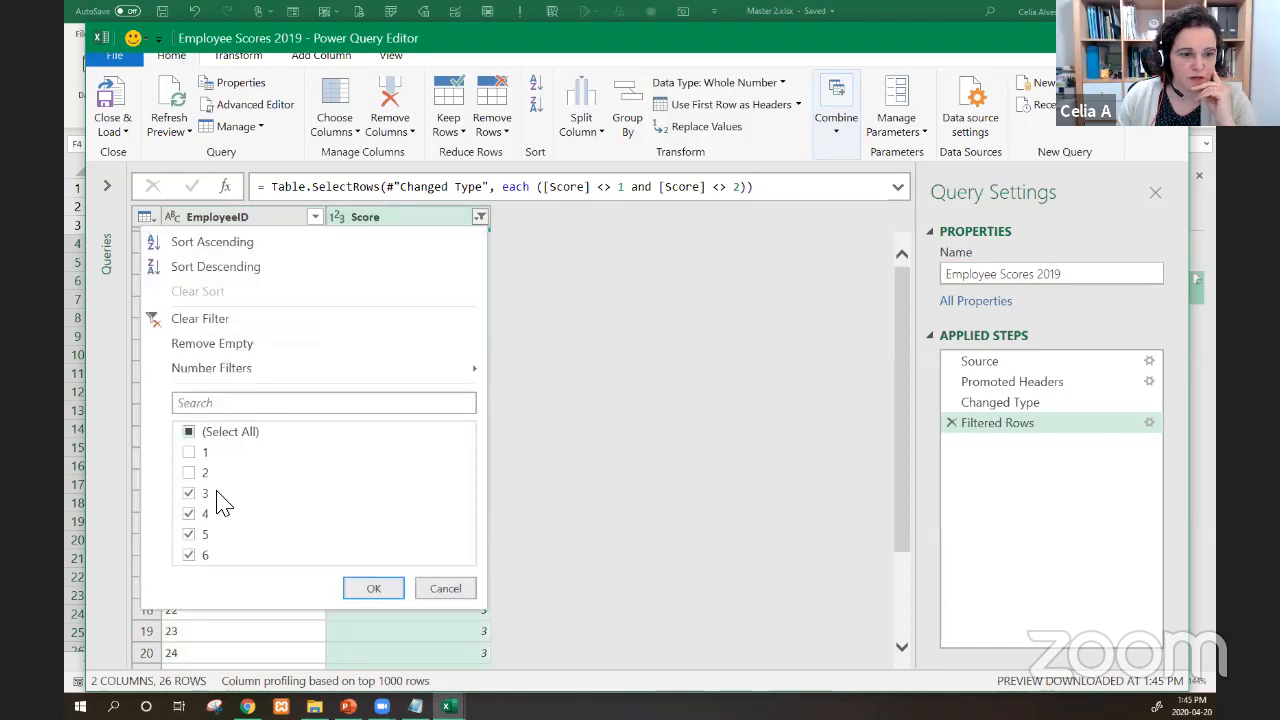
pyautogui.click(189, 494)
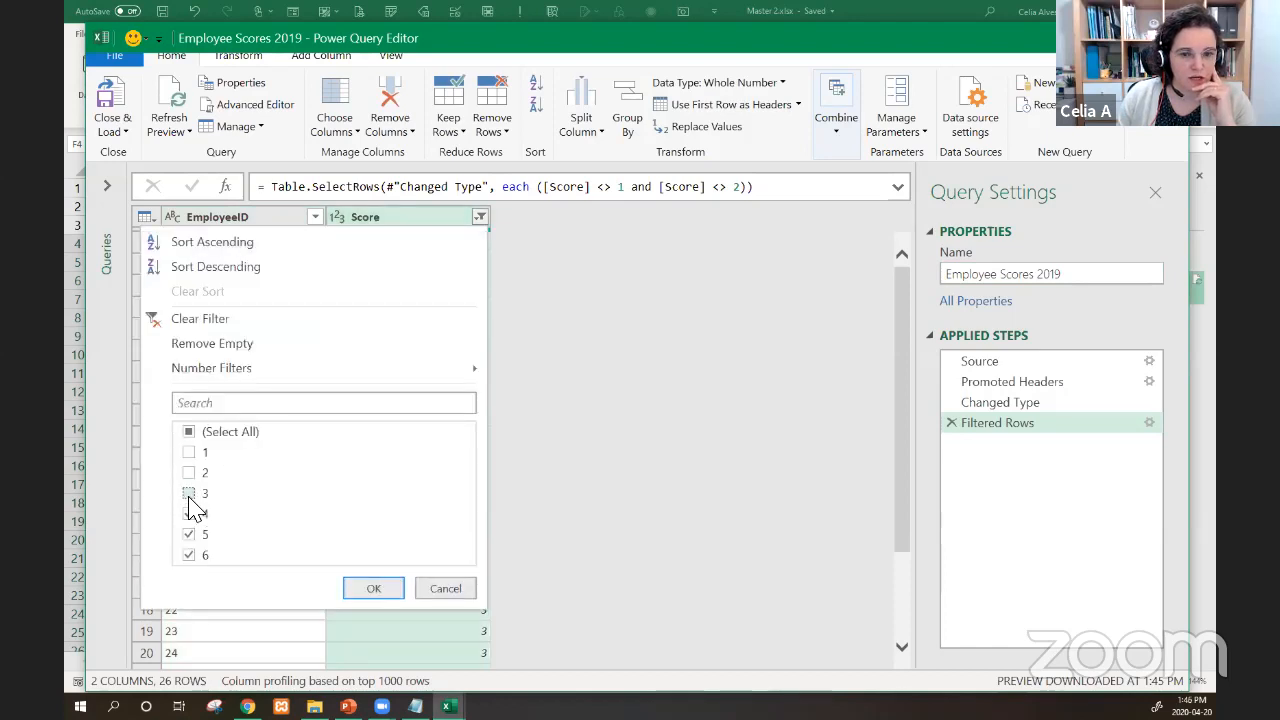
pyautogui.click(367, 590)
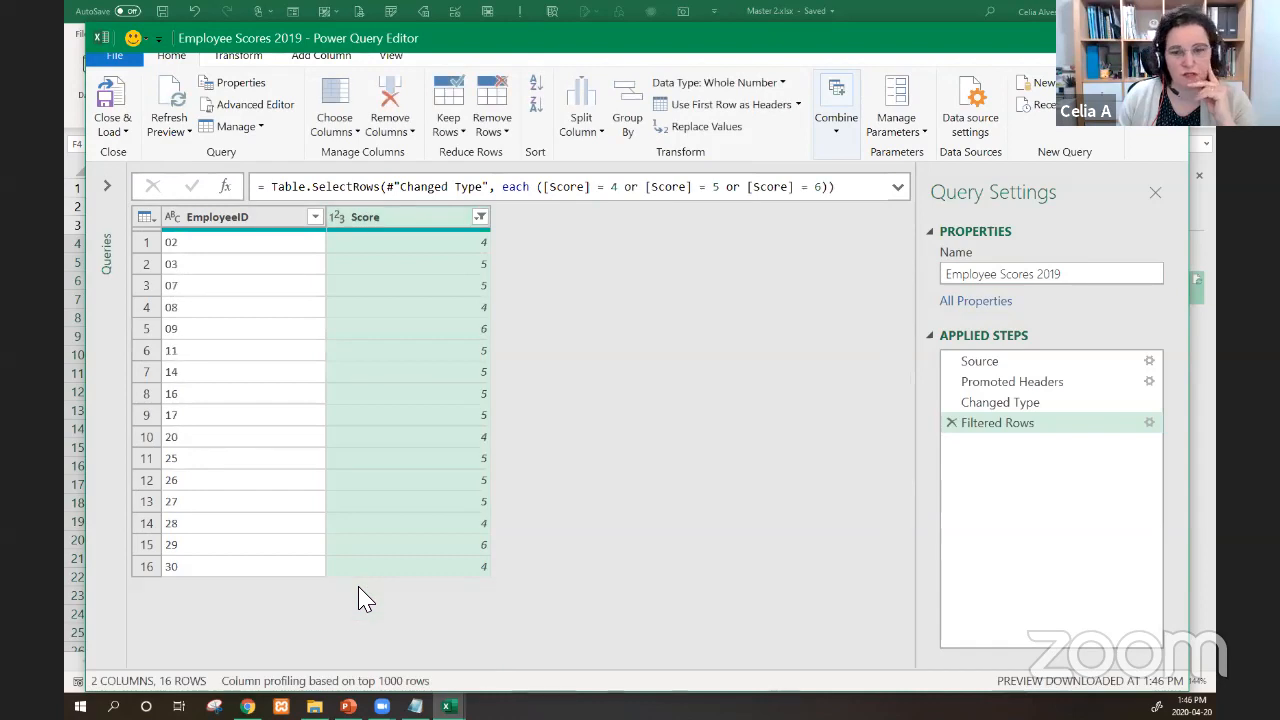
# - Change the file in the Source step of the Employee Scores 2019 query to Employee Scores 2019.csv and load the query
pyautogui.click(1023, 371)
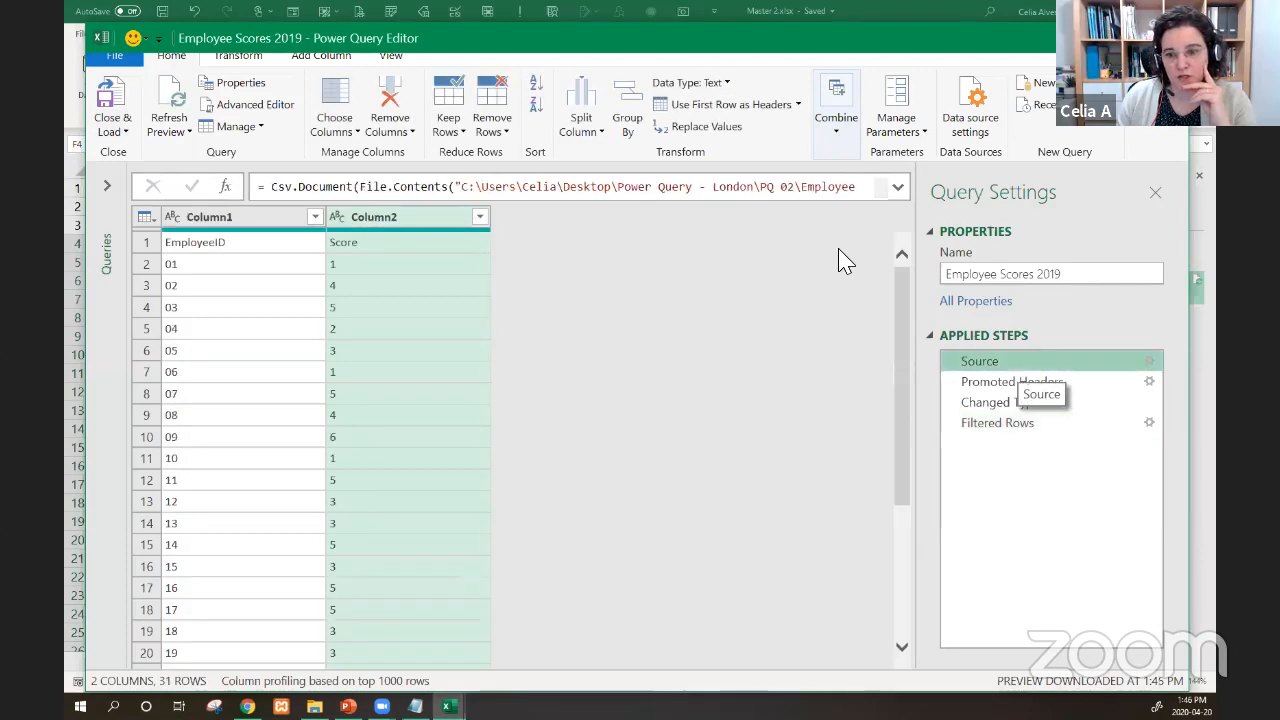
pyautogui.click(899, 190)
pyautogui.click(354, 206)
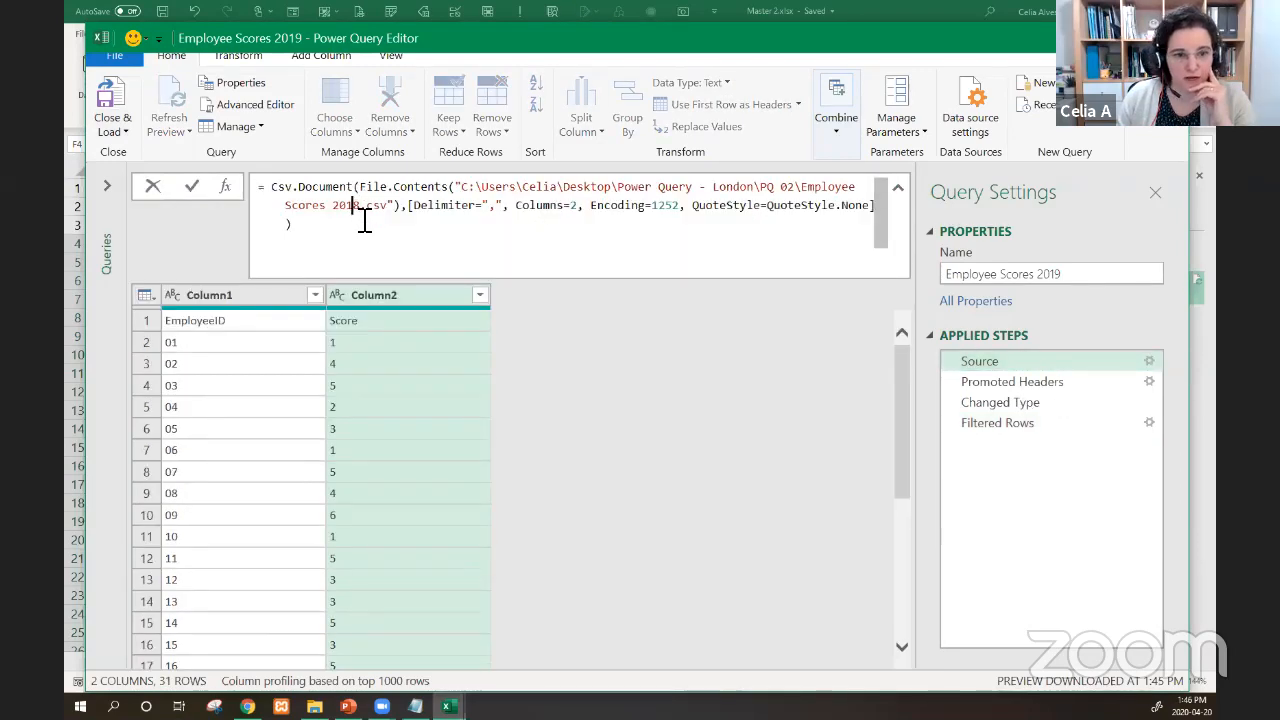
pyautogui.press('Delete')
pyautogui.write('9')
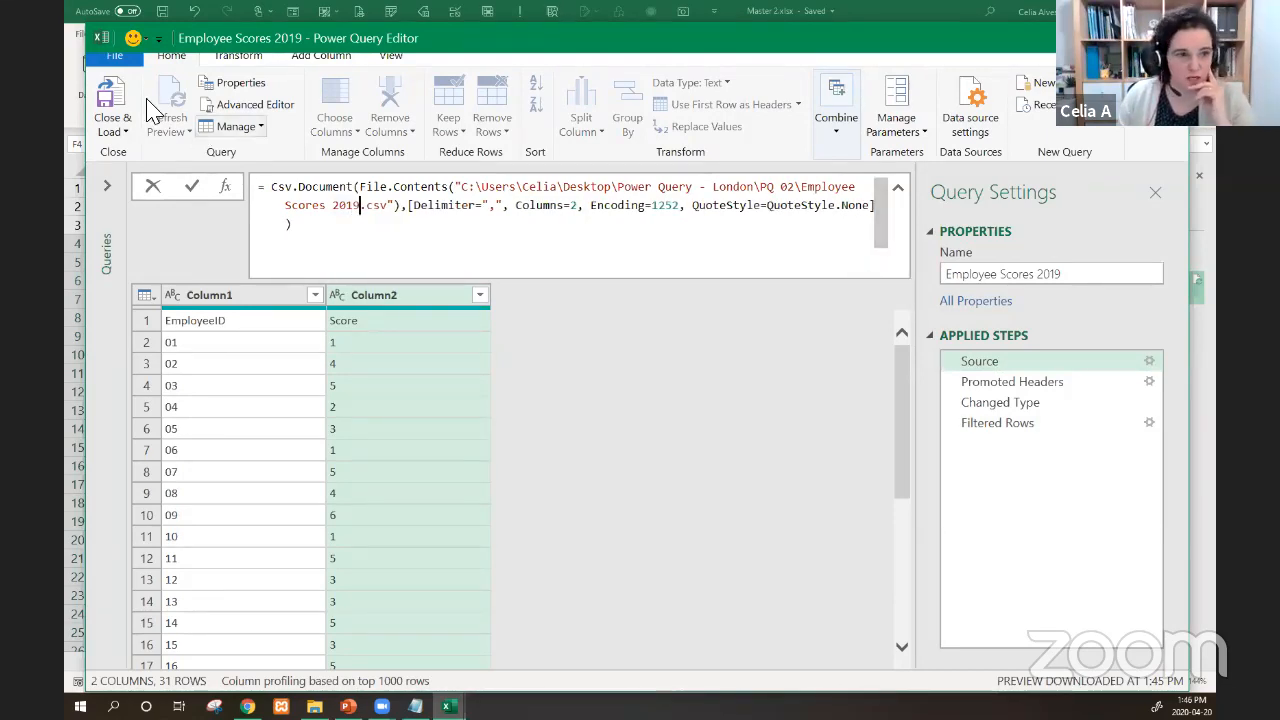
pyautogui.click(116, 100)
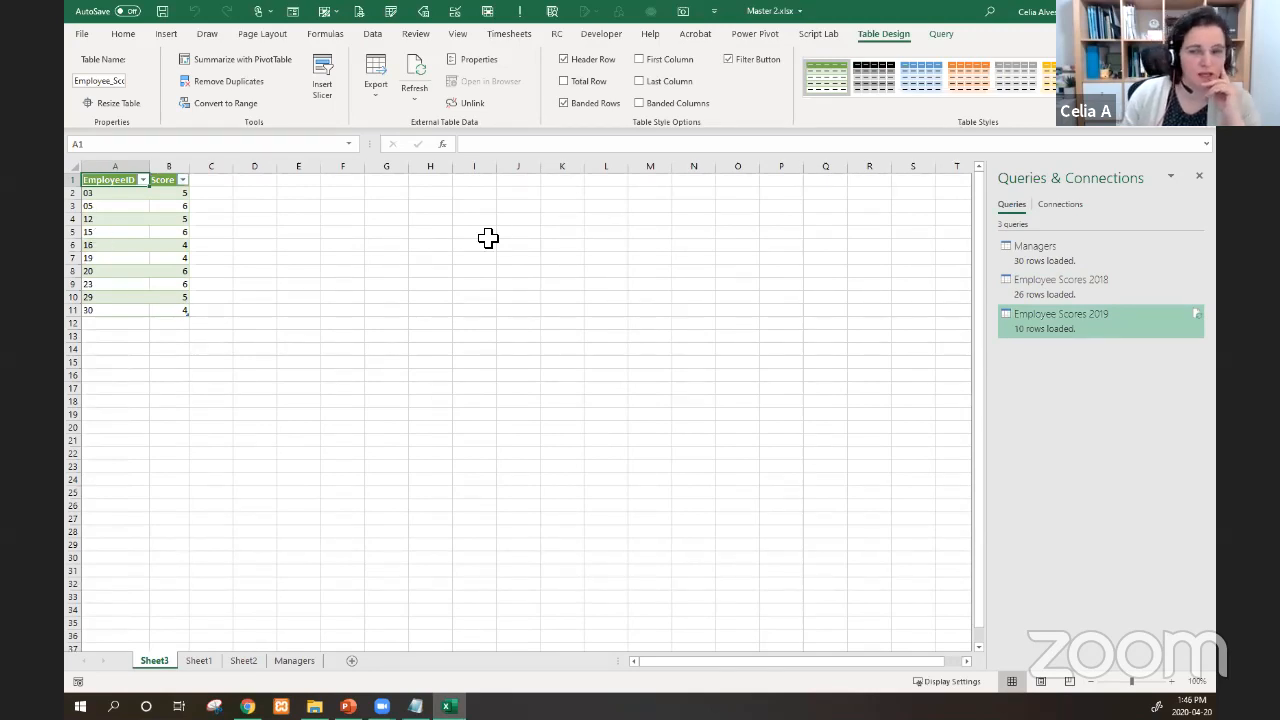
# - Change the Employee Scores 2019 query to load as a connection only, accepting the deletion of its table
pyautogui.rightClick(1038, 330)
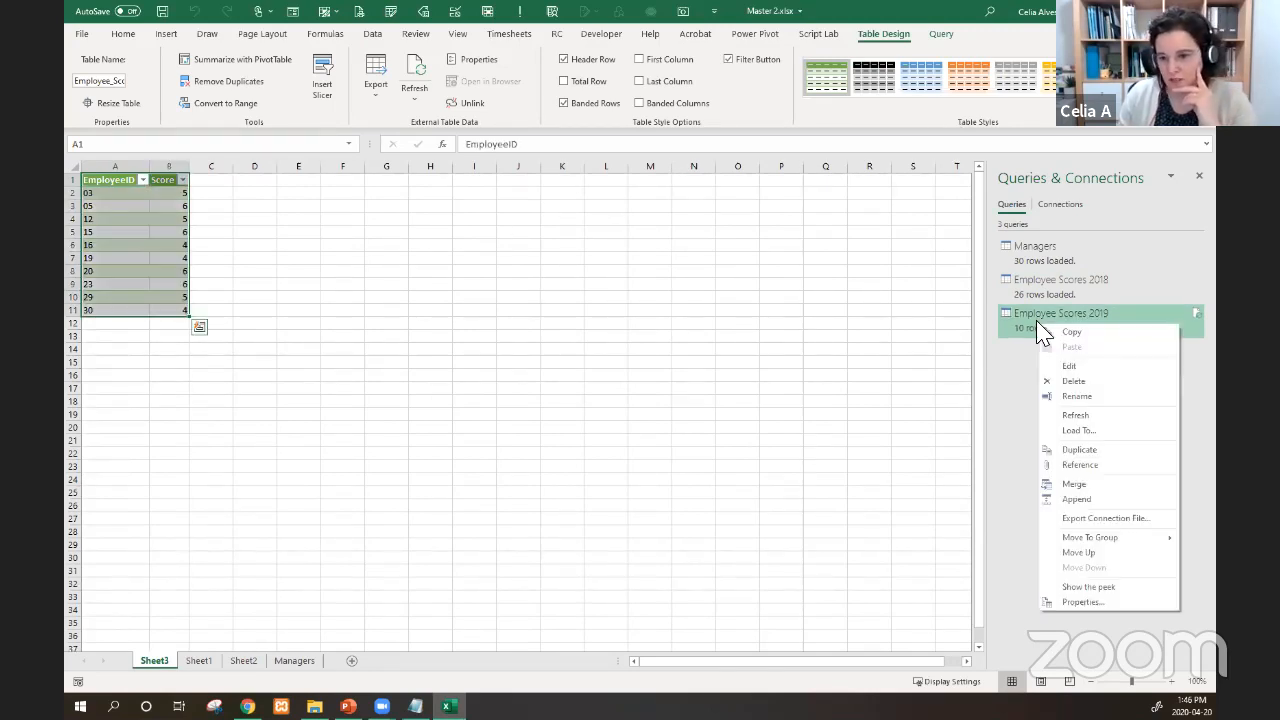
pyautogui.click(1084, 434)
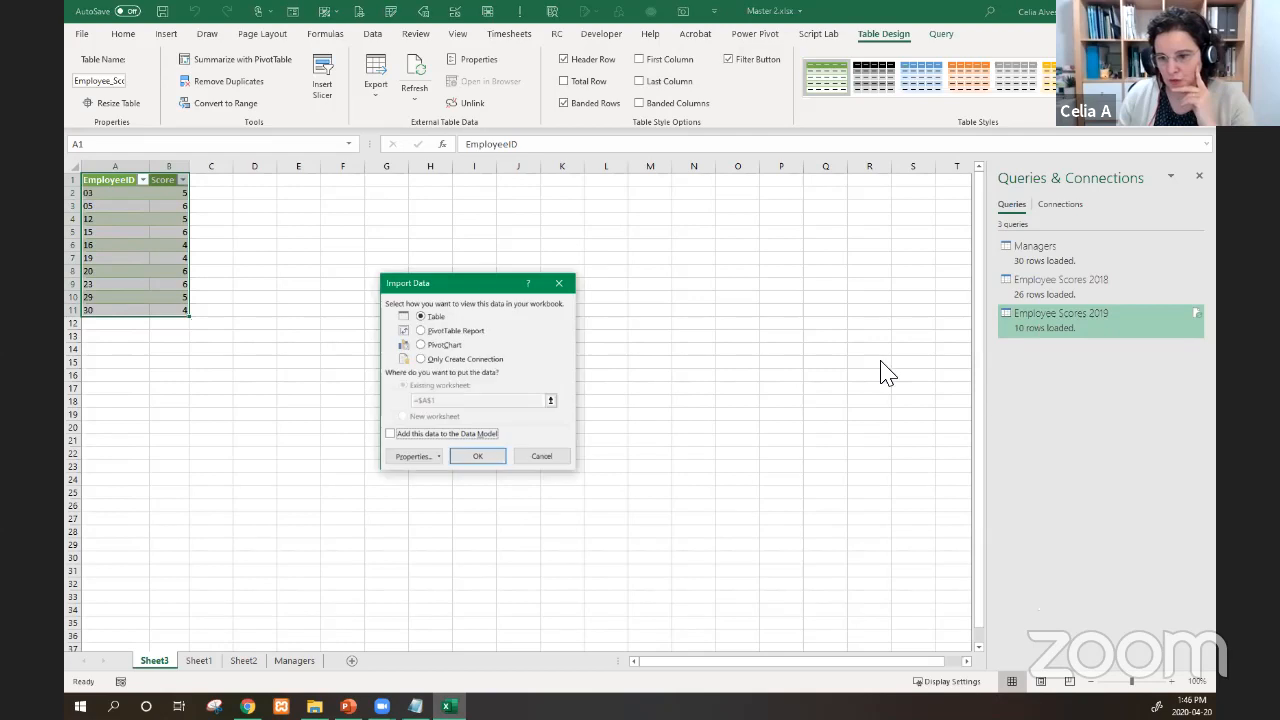
pyautogui.click(419, 359)
pyautogui.click(478, 456)
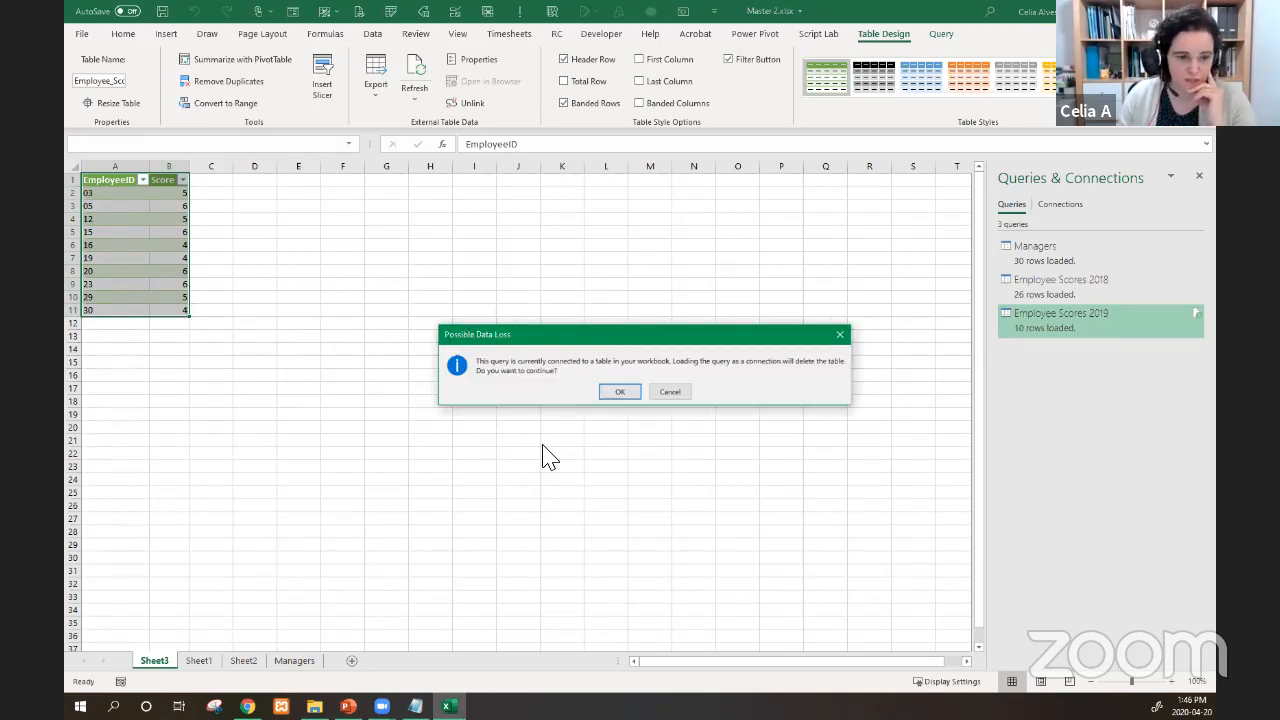
pyautogui.click(632, 392)
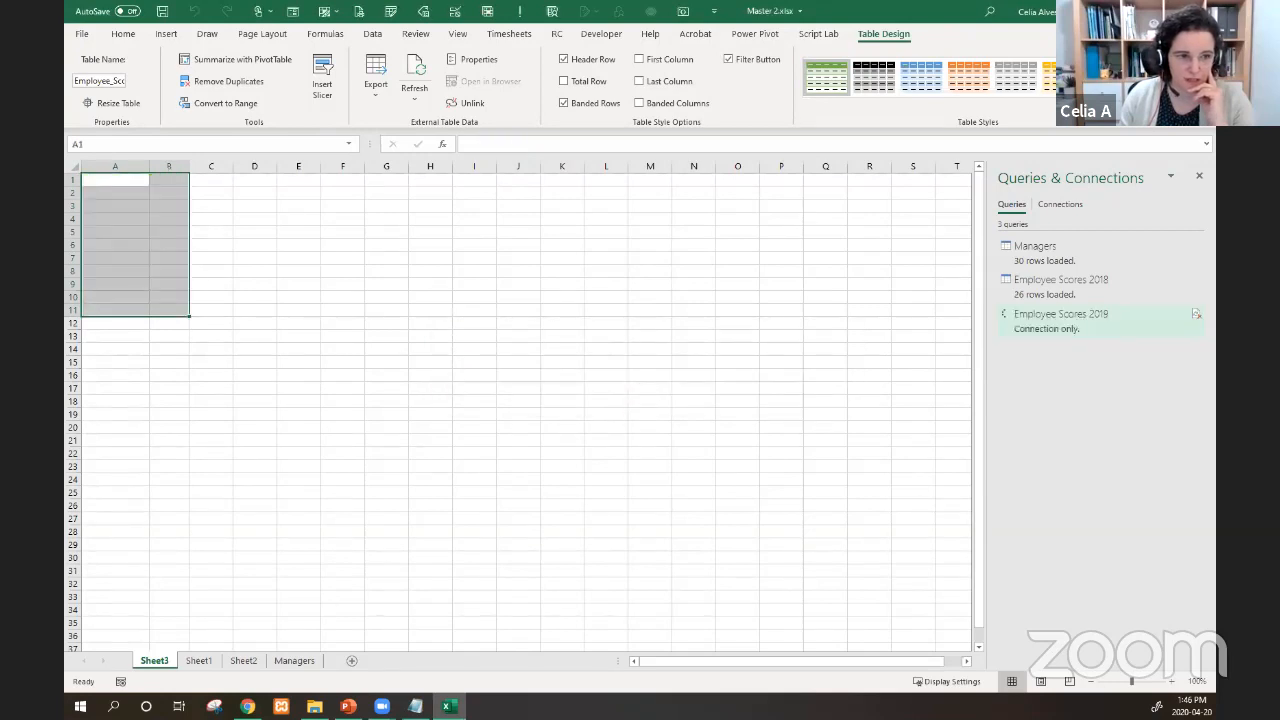
# - Delete the empty Sheet3 from the workbook
pyautogui.rightClick(157, 668)
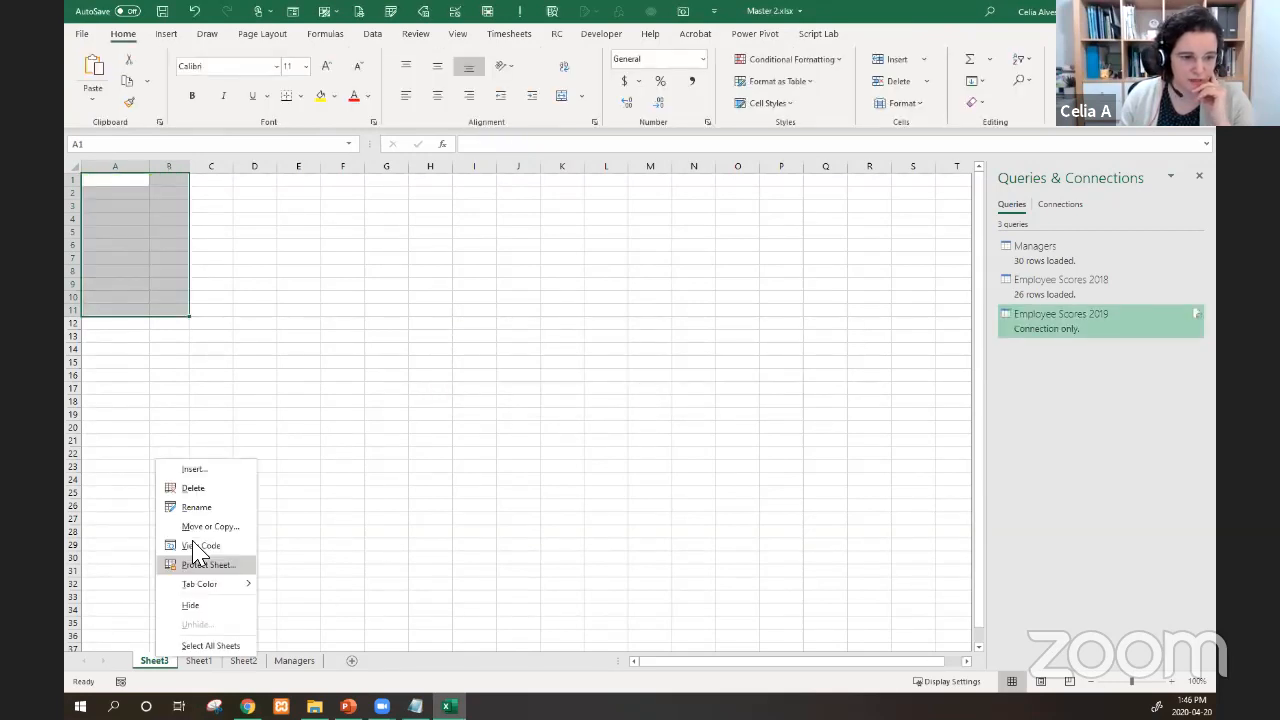
pyautogui.click(197, 505)
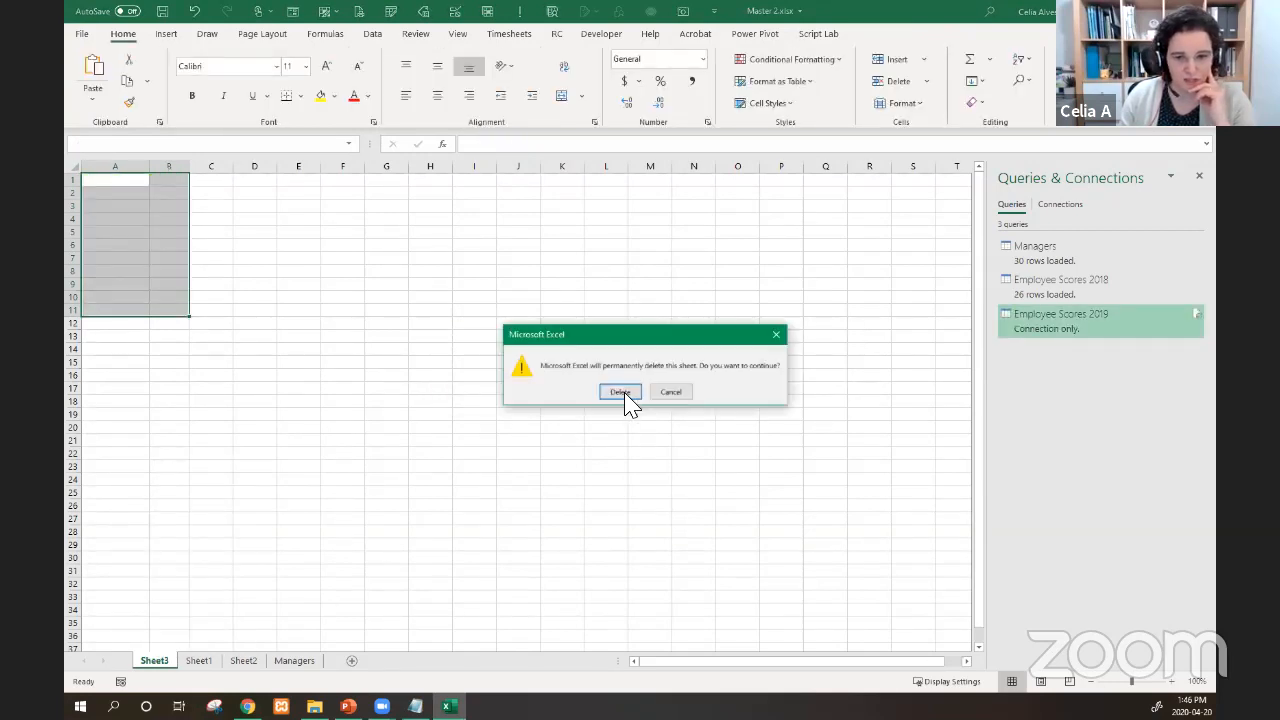
pyautogui.click(625, 397)
pyautogui.click(762, 252)
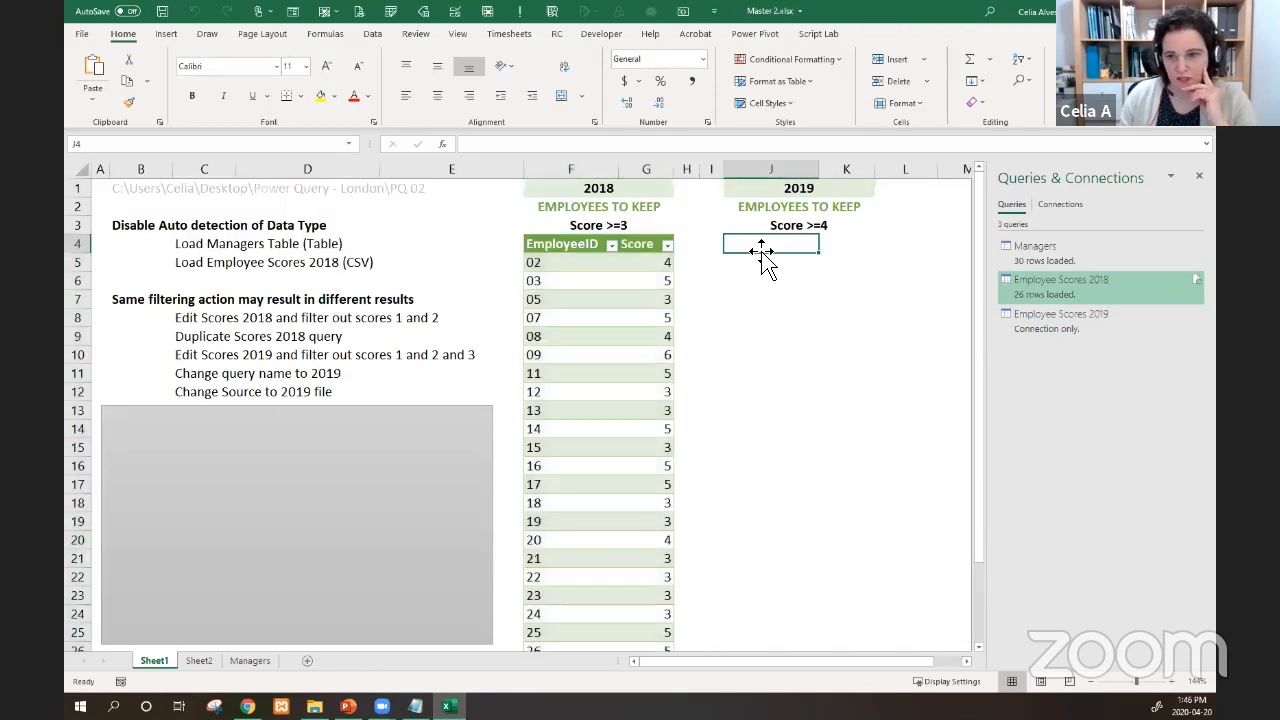
pyautogui.rightClick(1012, 288)
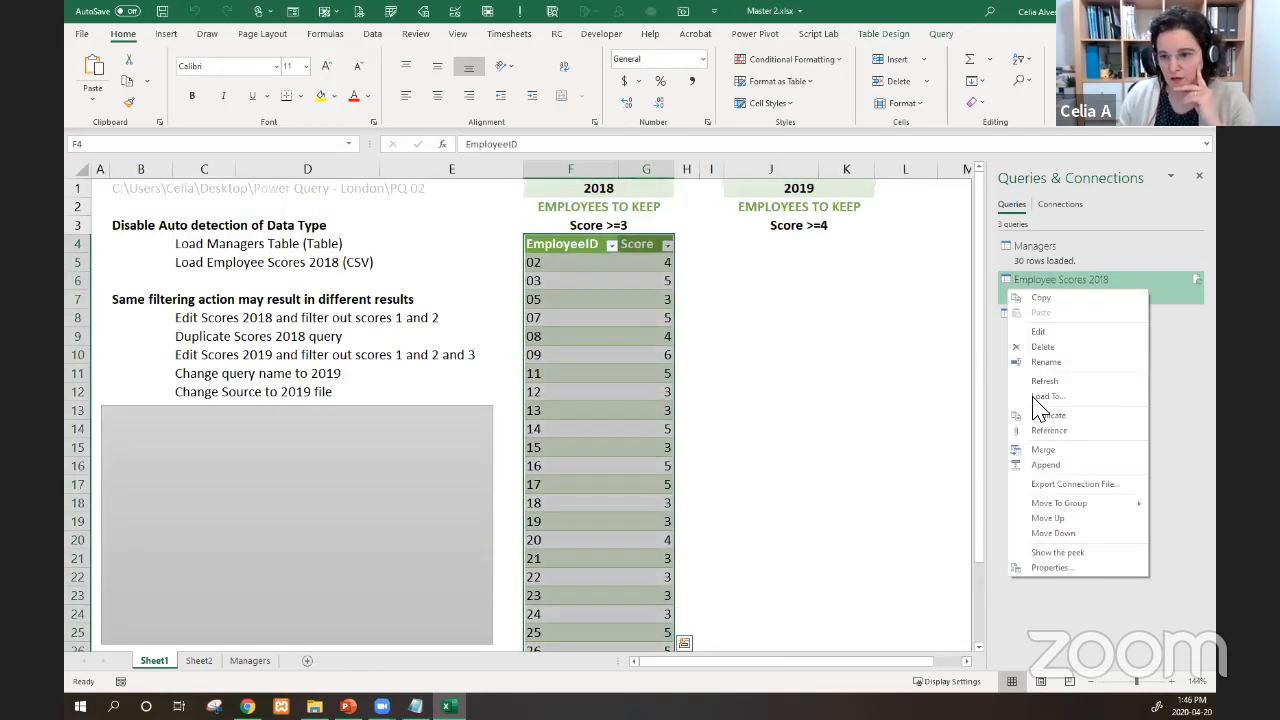
pyautogui.click(1045, 396)
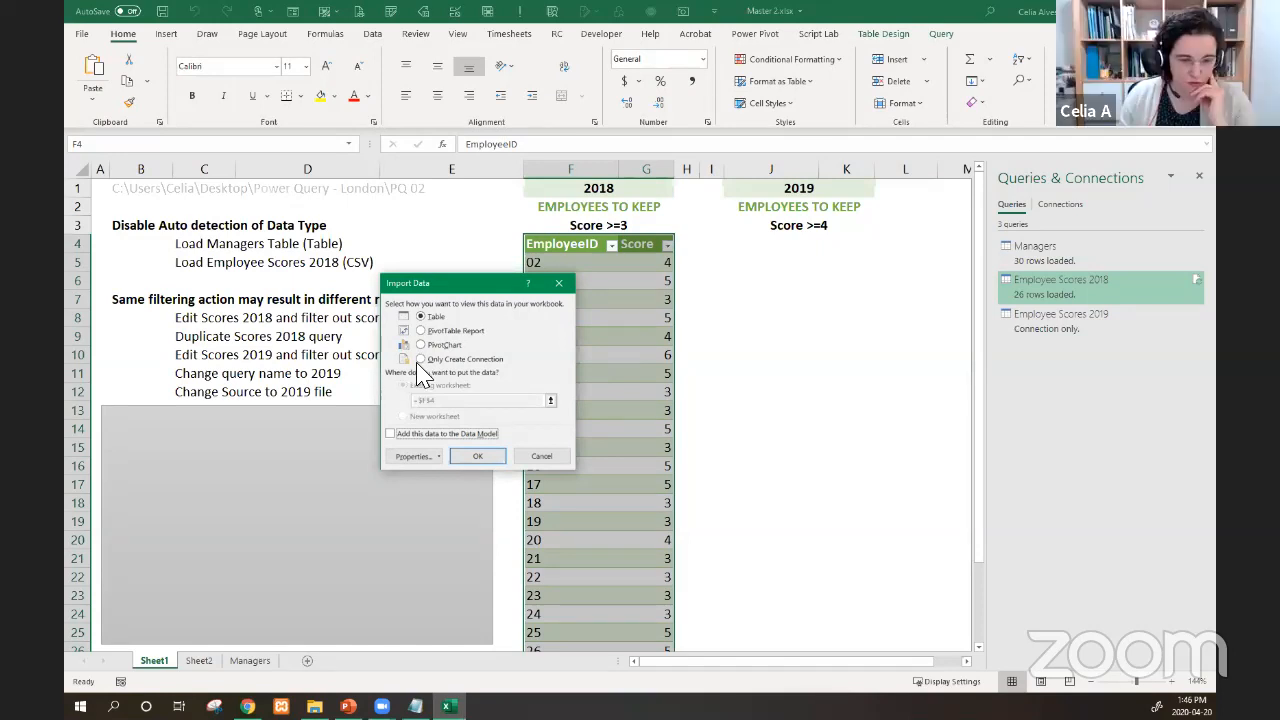
pyautogui.click(535, 458)
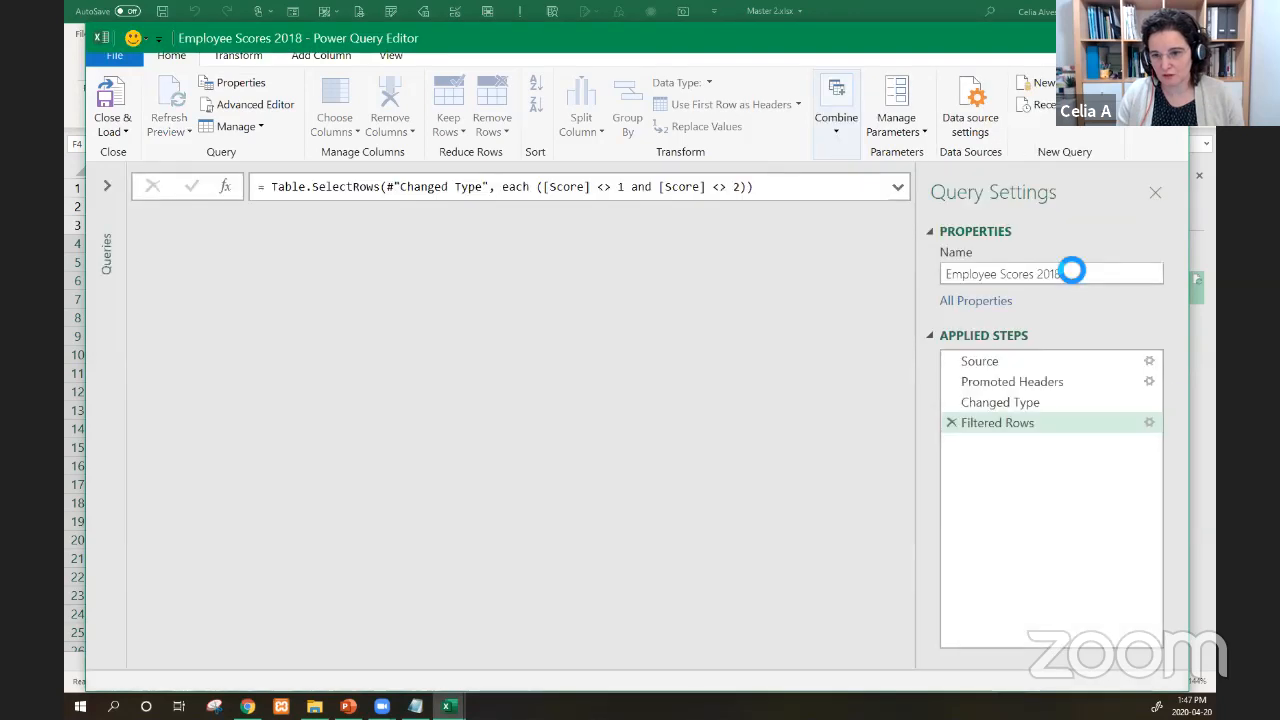
pyautogui.click(1168, 38)
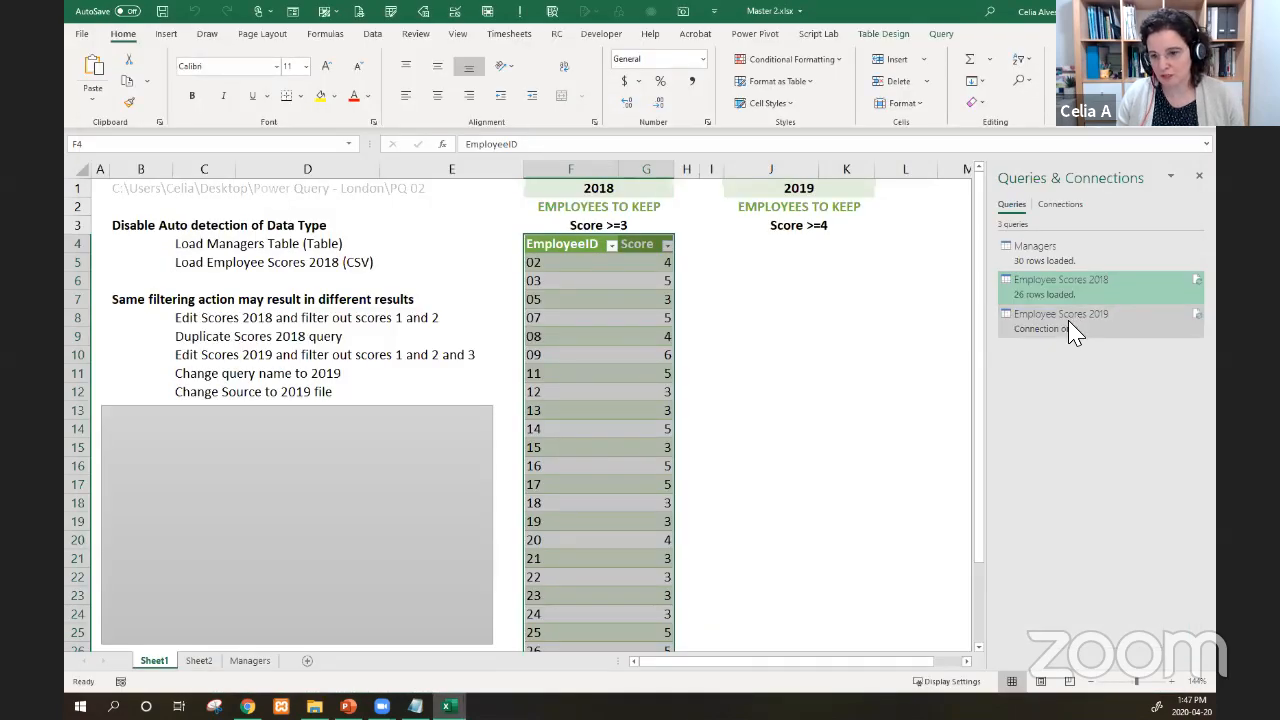
# - Load the Employee Scores 2019 query as a table in the existing worksheet at Sheet1 cell J4
pyautogui.rightClick(1070, 333)
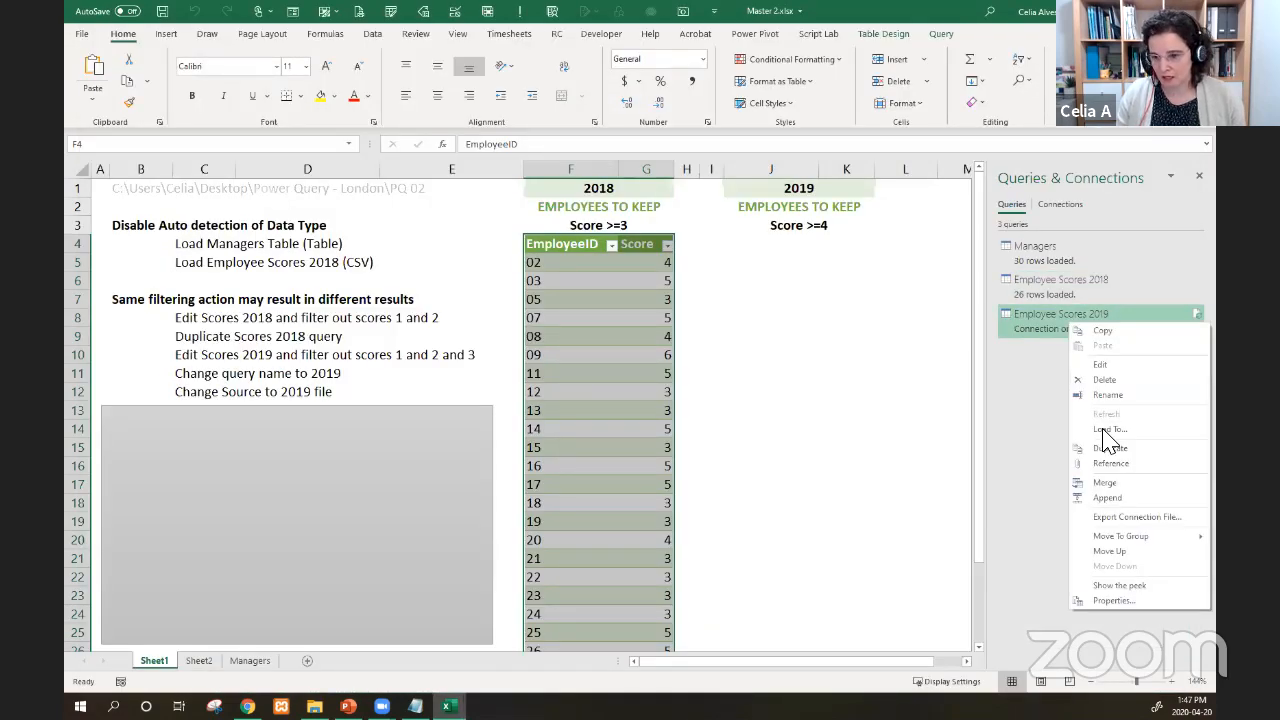
pyautogui.click(1106, 430)
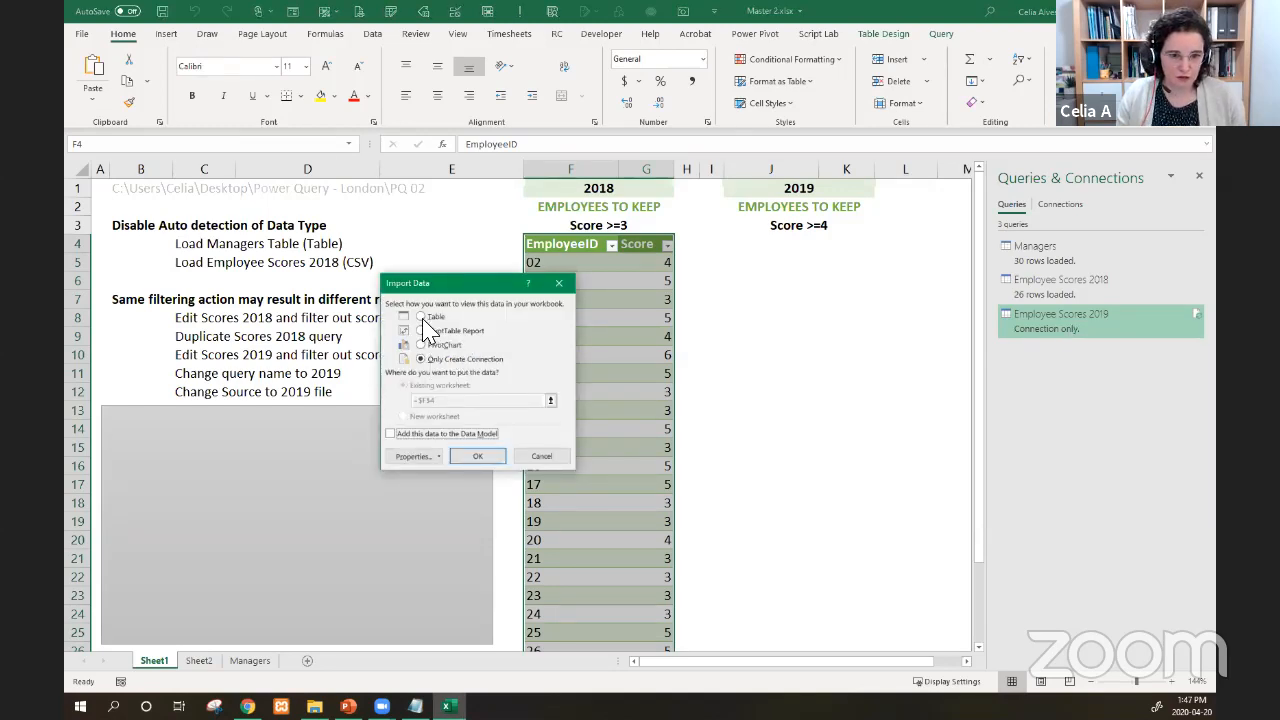
pyautogui.click(421, 317)
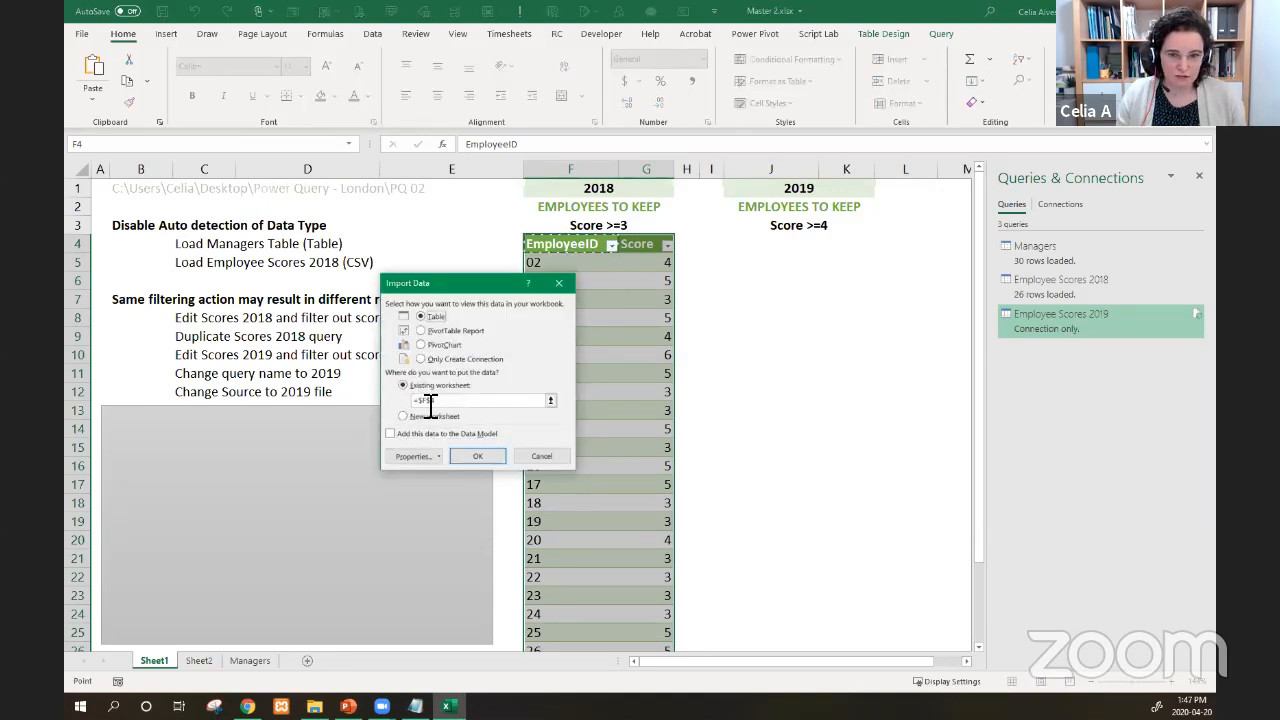
pyautogui.click(731, 243)
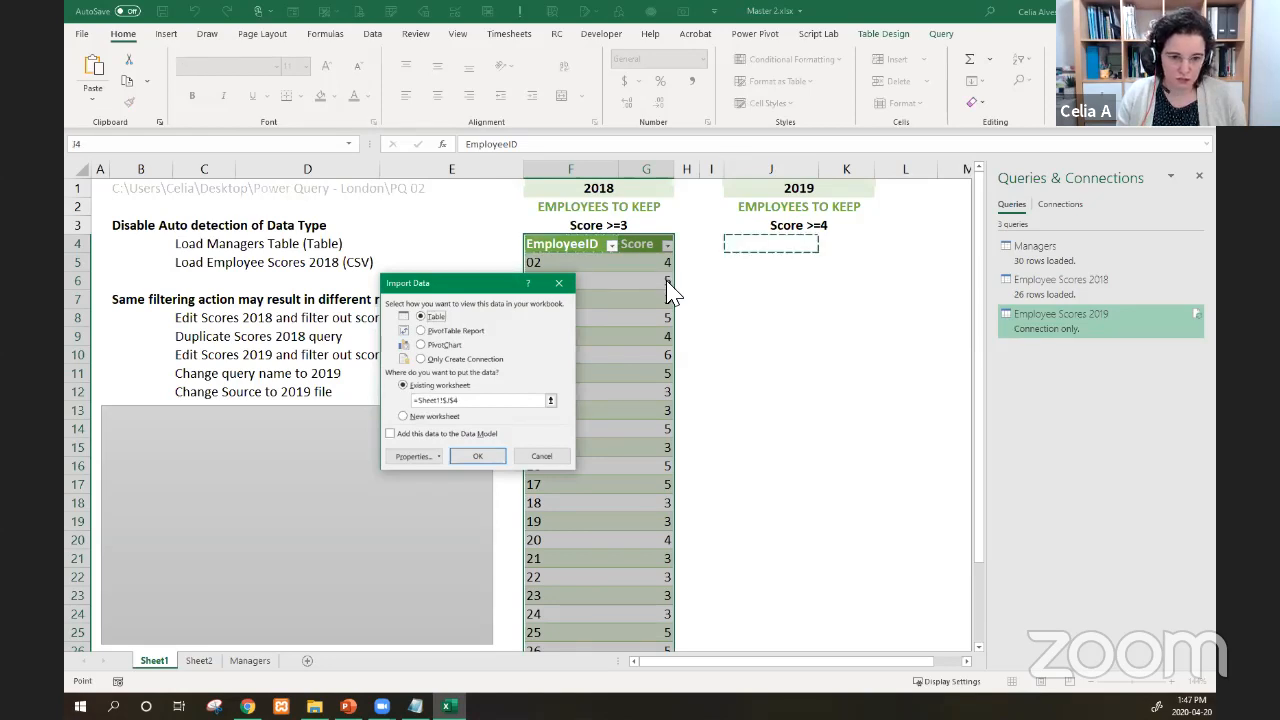
pyautogui.click(475, 458)
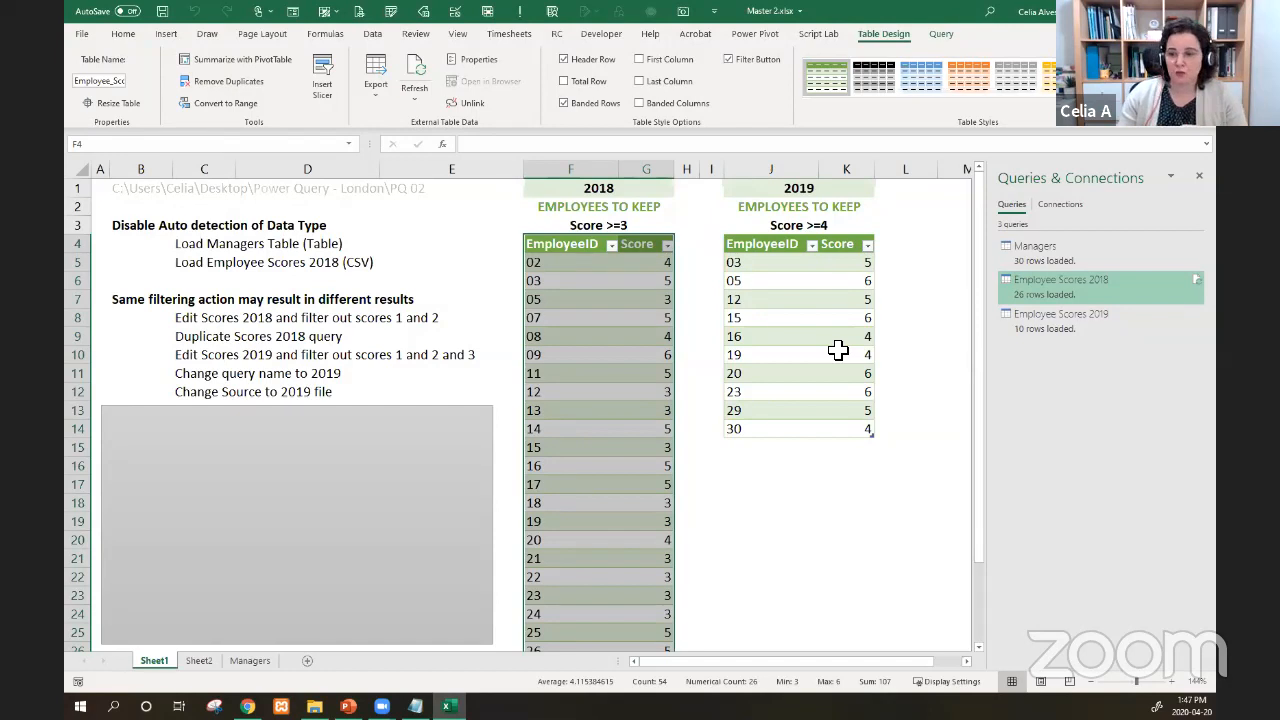
# - Open the Employee Scores 2019 query to view its Filtered Rows formula, and close the editor
pyautogui.click(1068, 335)
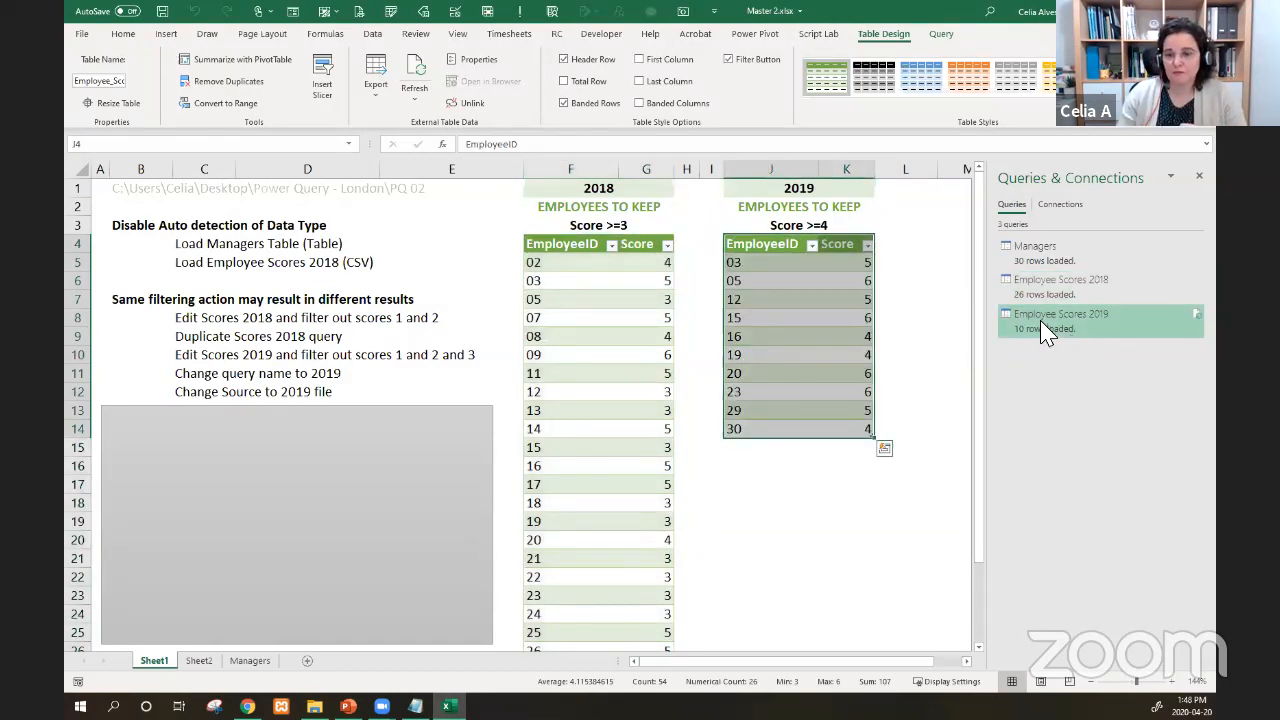
pyautogui.doubleClick(1047, 335)
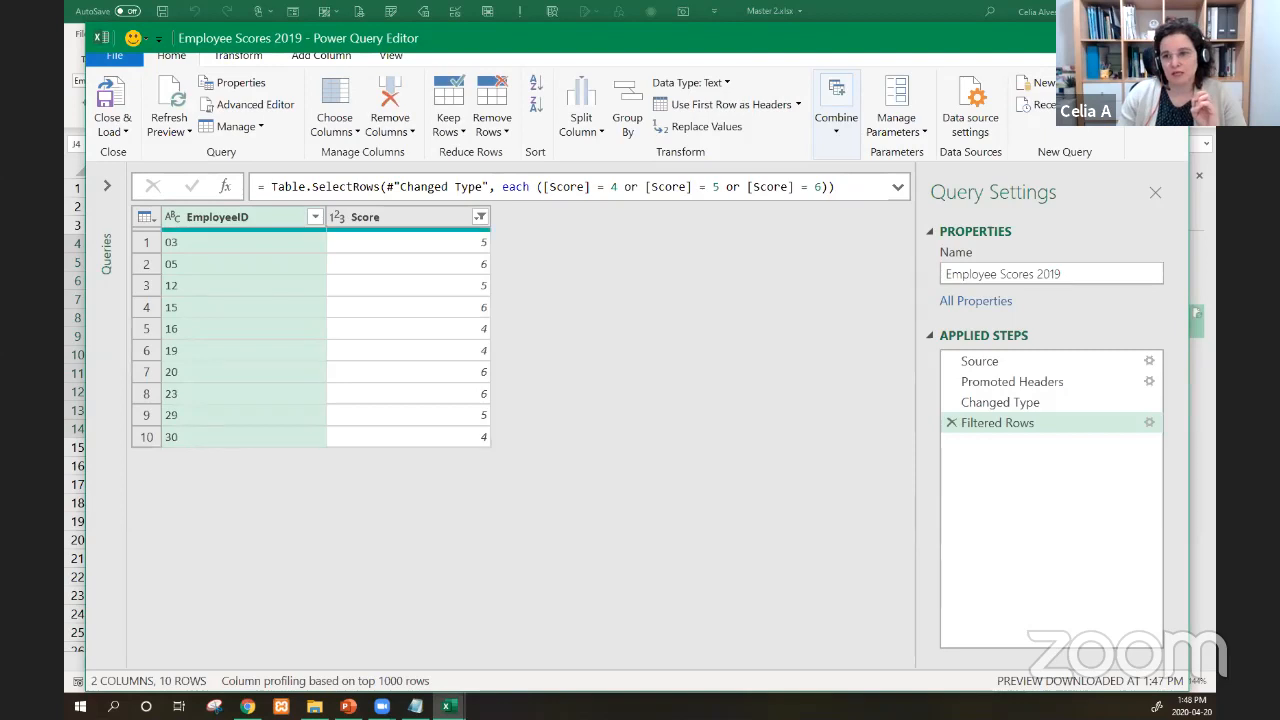
pyautogui.click(1169, 38)
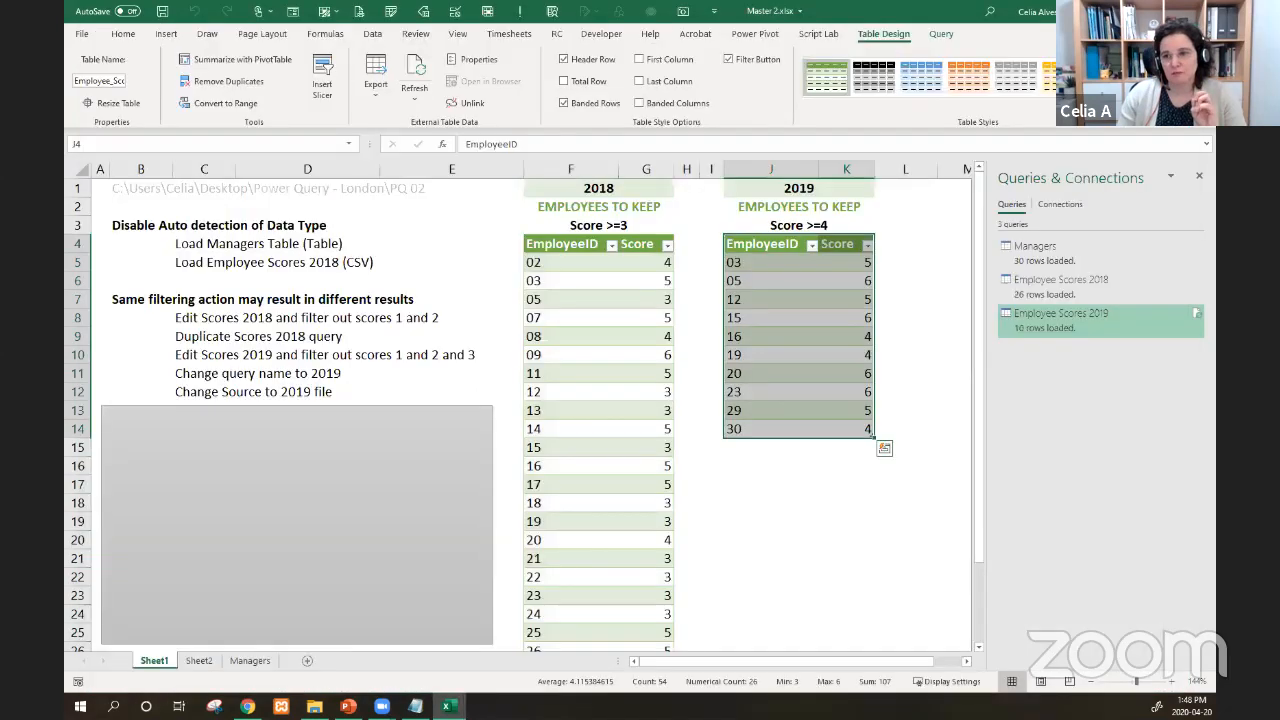
# - Open the Employee Scores 2018 query and examine the score conditions in its Filtered Rows formula
pyautogui.doubleClick(1068, 300)
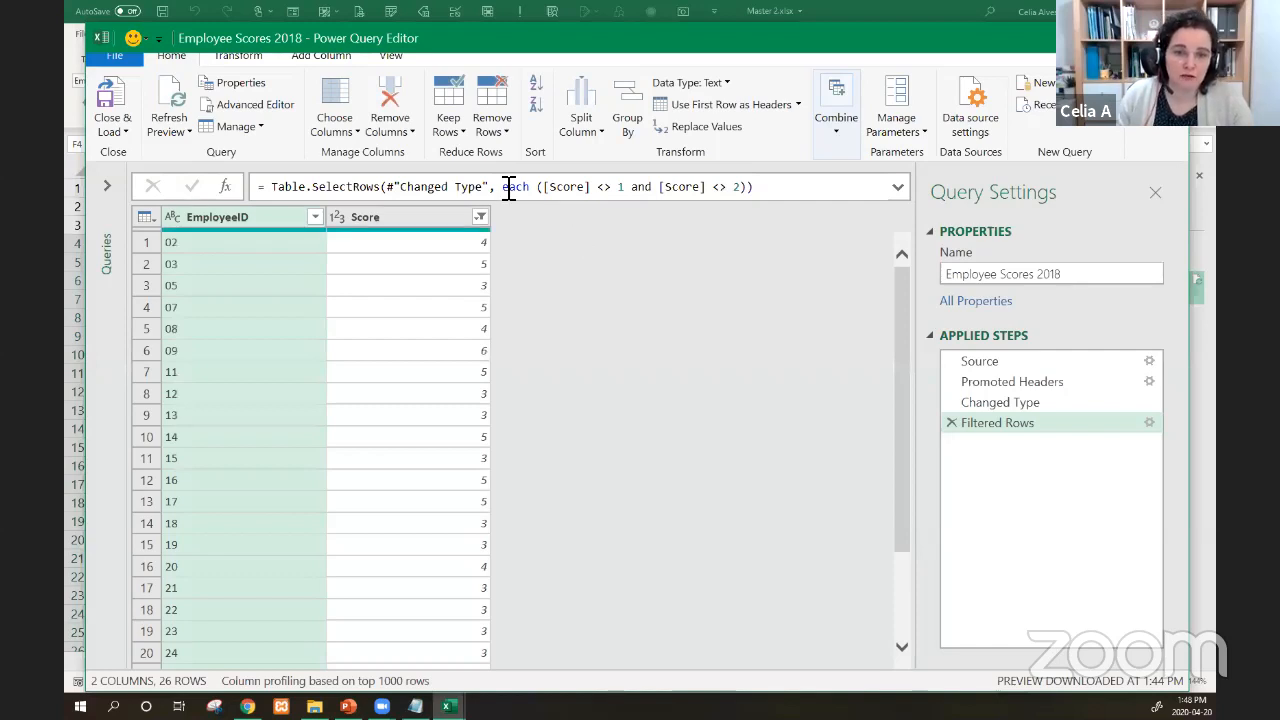
pyautogui.moveTo(503, 187); pyautogui.dragTo(780, 190)
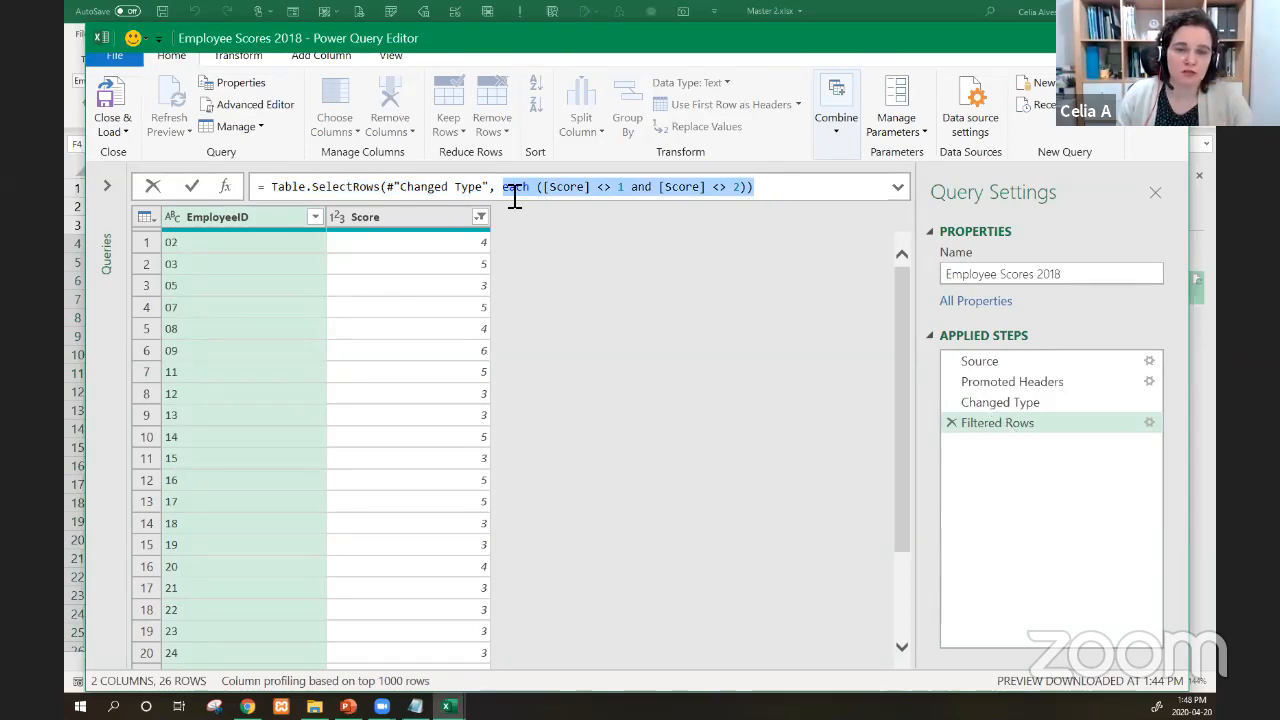
pyautogui.doubleClick(507, 190)
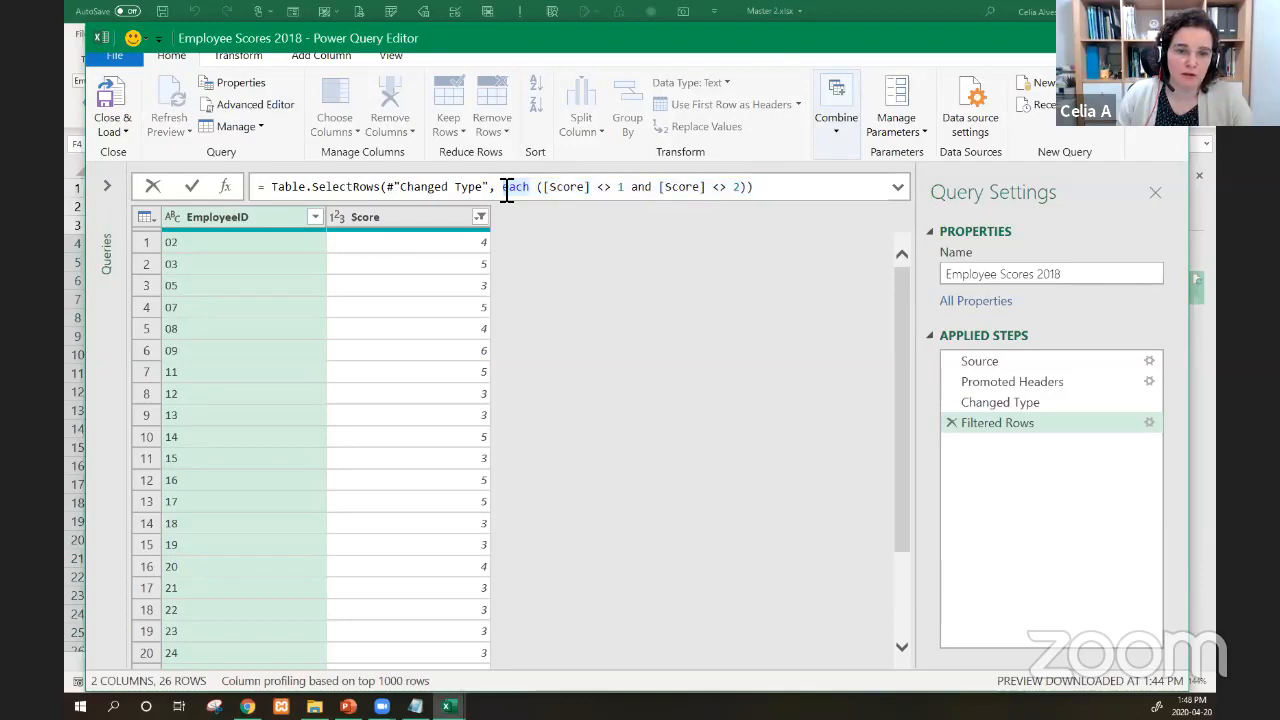
pyautogui.click(507, 189)
pyautogui.click(775, 187)
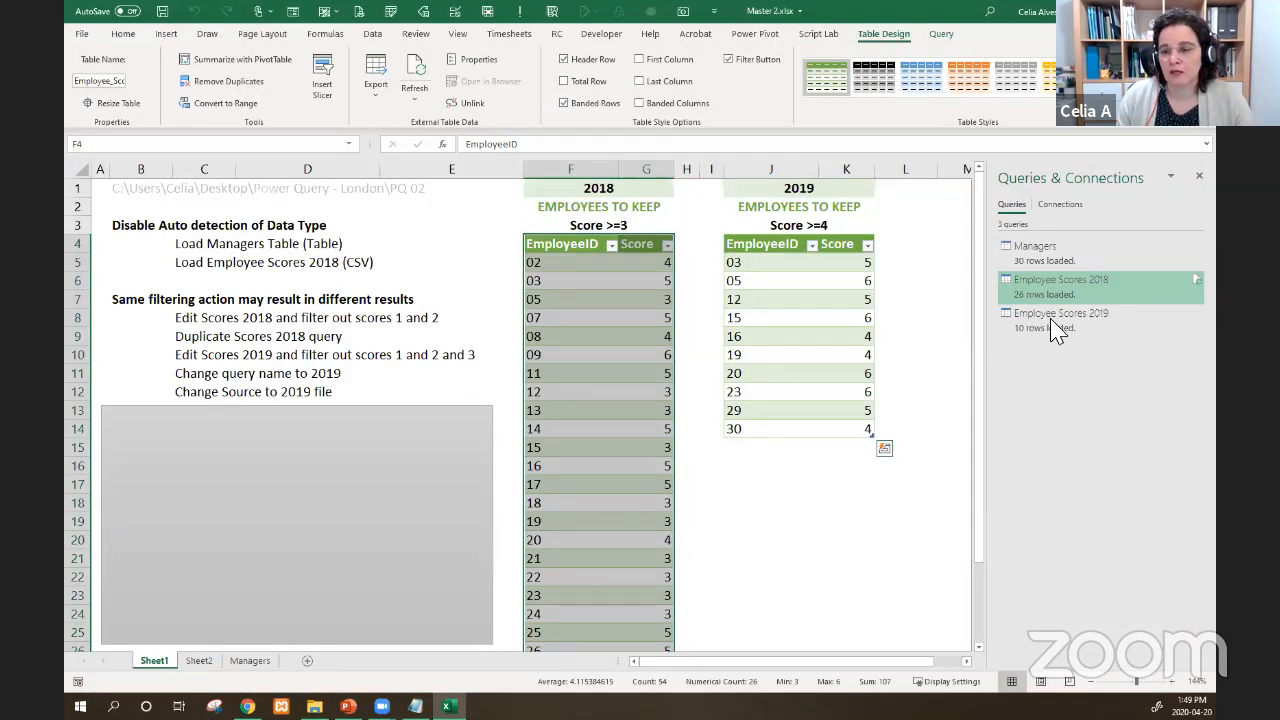
# - Reopen the Employee Scores 2019 query and compare its Filtered Rows formula with the values ticked in the Score filter
pyautogui.click(1057, 322)
pyautogui.doubleClick(1057, 330)
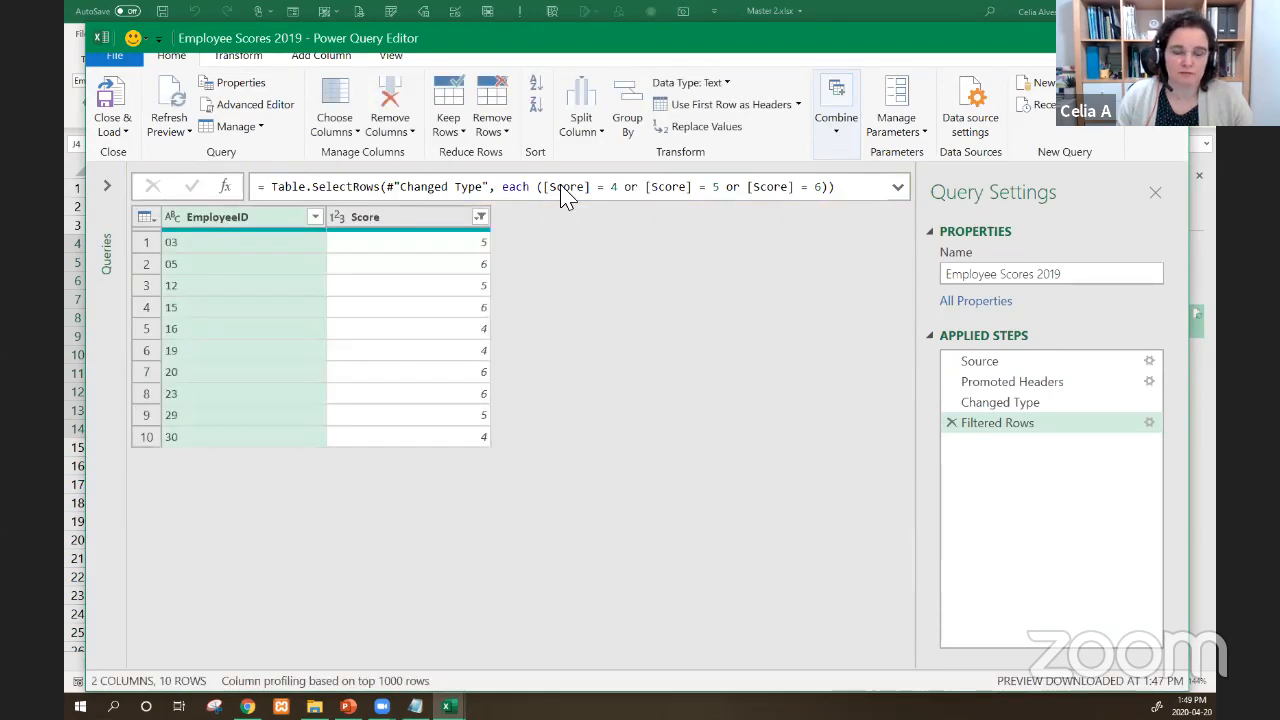
pyautogui.click(840, 190)
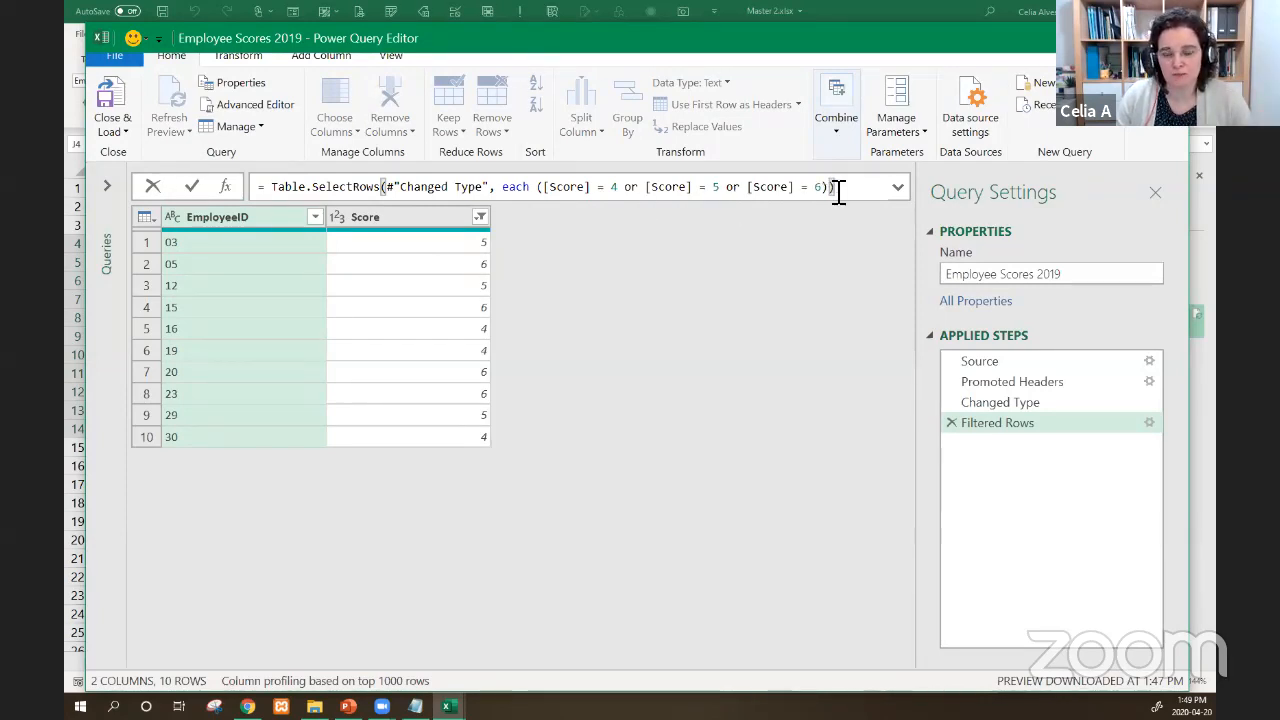
pyautogui.click(484, 217)
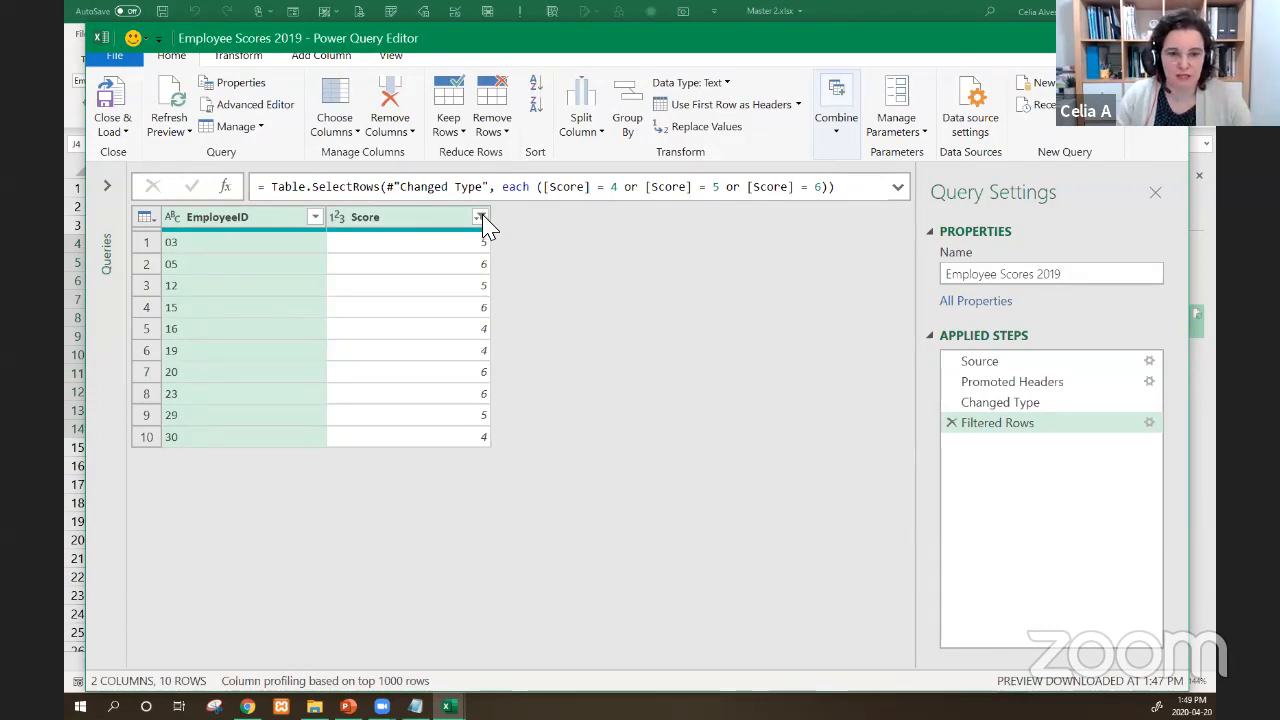
pyautogui.click(481, 217)
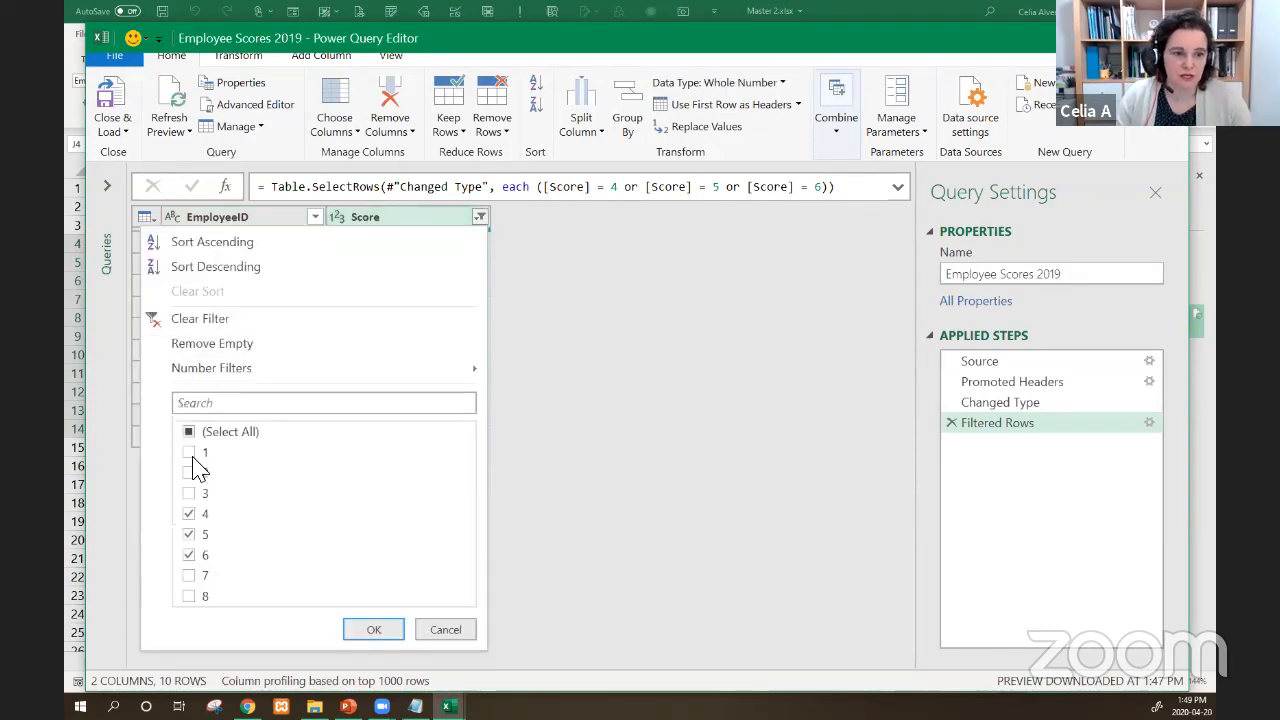
pyautogui.click(458, 629)
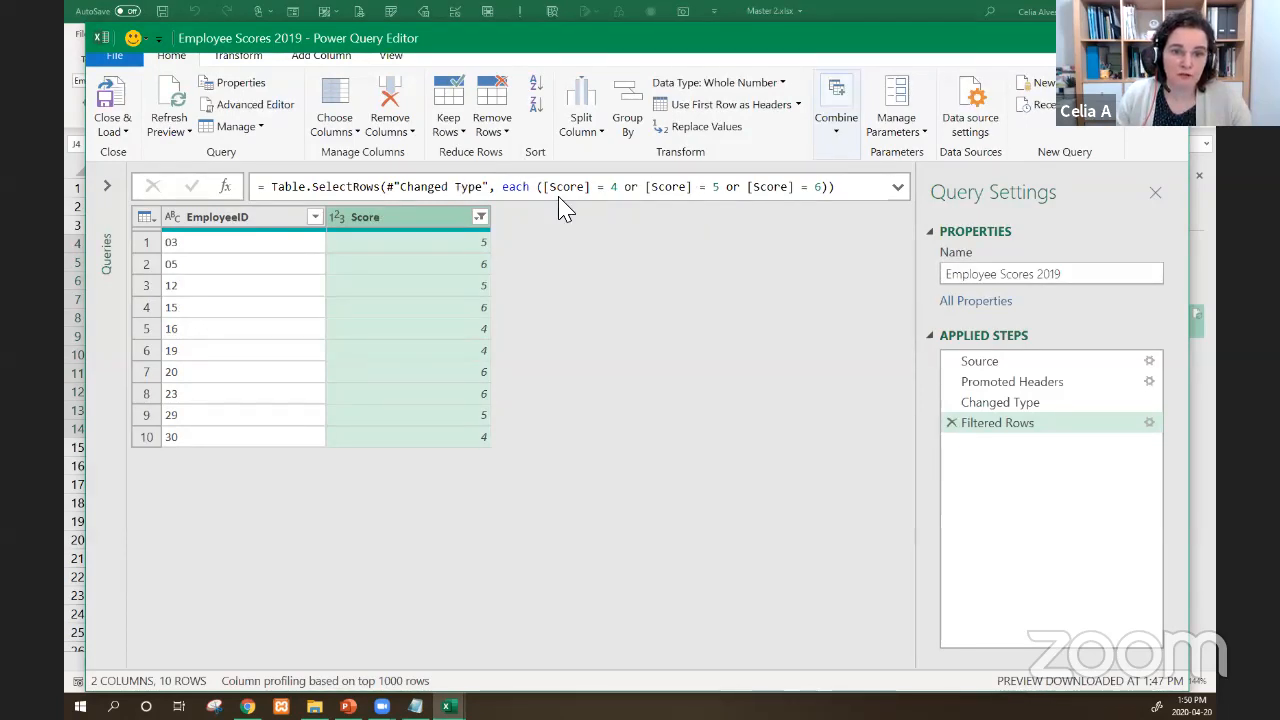
pyautogui.click(390, 55)
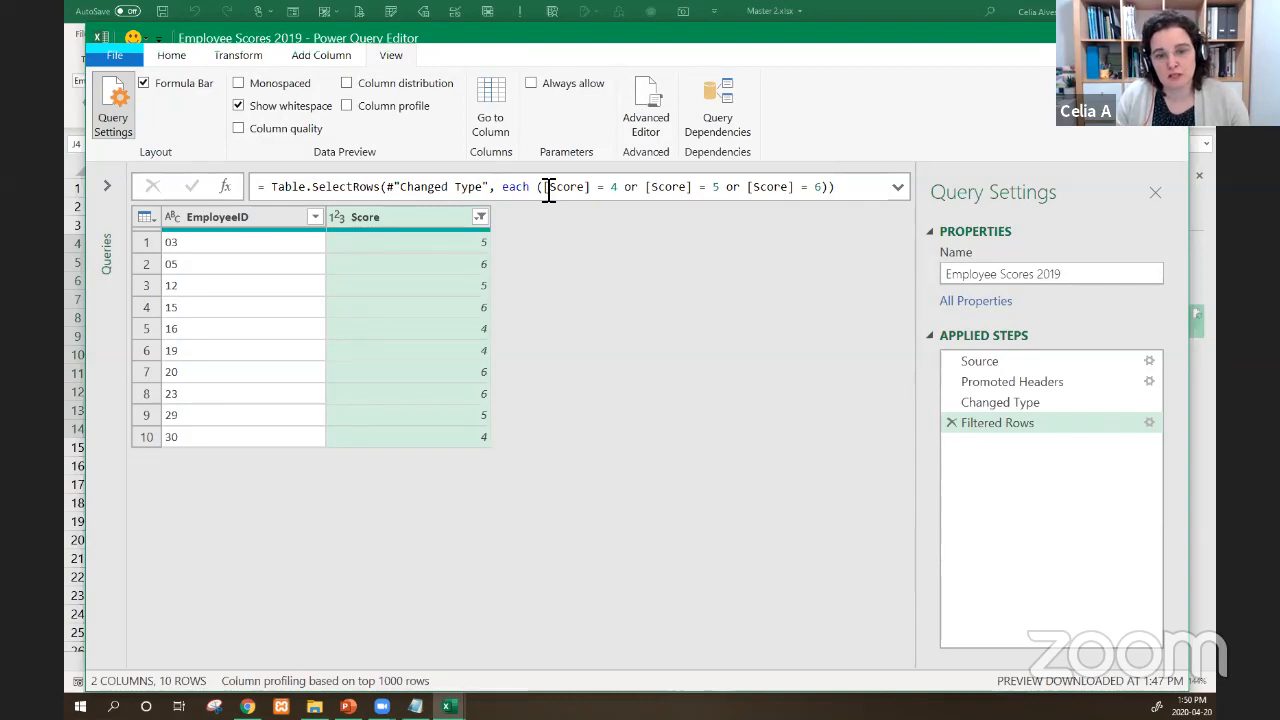
# - Change the first condition in the 2019 Filtered Rows formula to [Score] <>1, followed by "and"
pyautogui.click(598, 187)
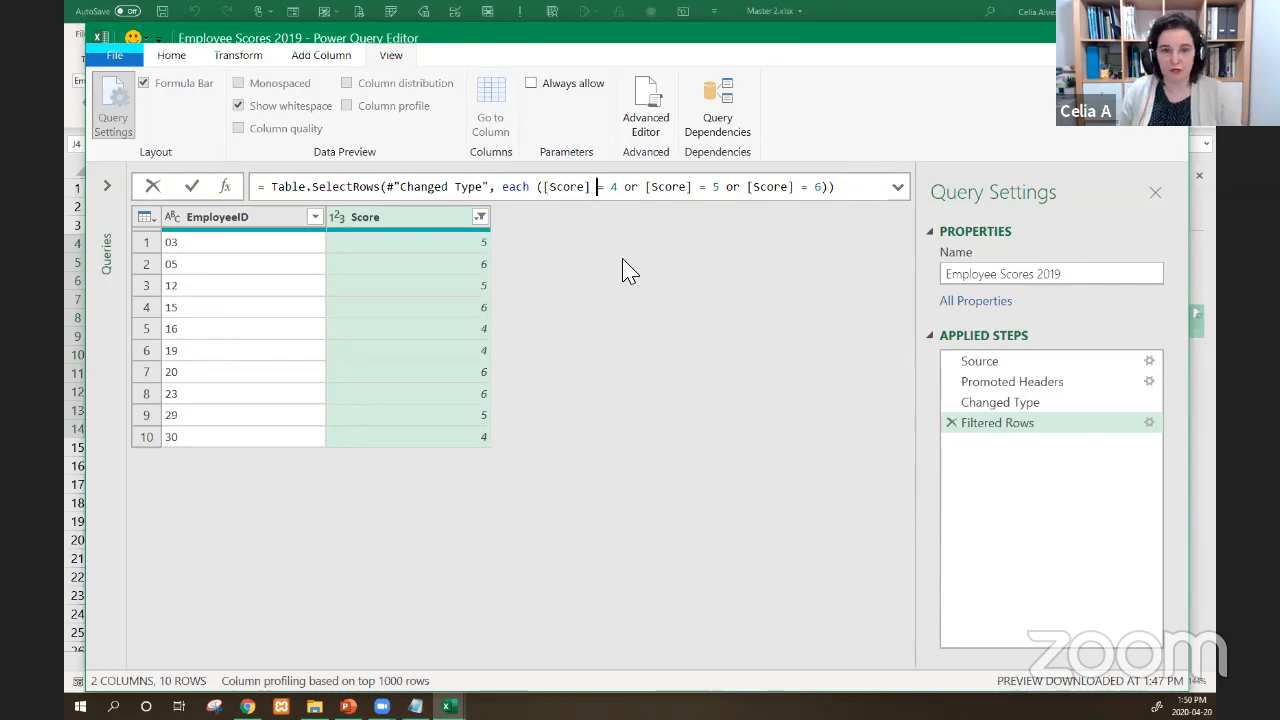
pyautogui.write('?')
pyautogui.press('BackSpace')
pyautogui.hotkey('shift', 'Right')
pyautogui.hotkey('shift', 'Right')
pyautogui.hotkey('shift', 'Right')
pyautogui.hotkey('shift', 'Right')
pyautogui.write('<>1')
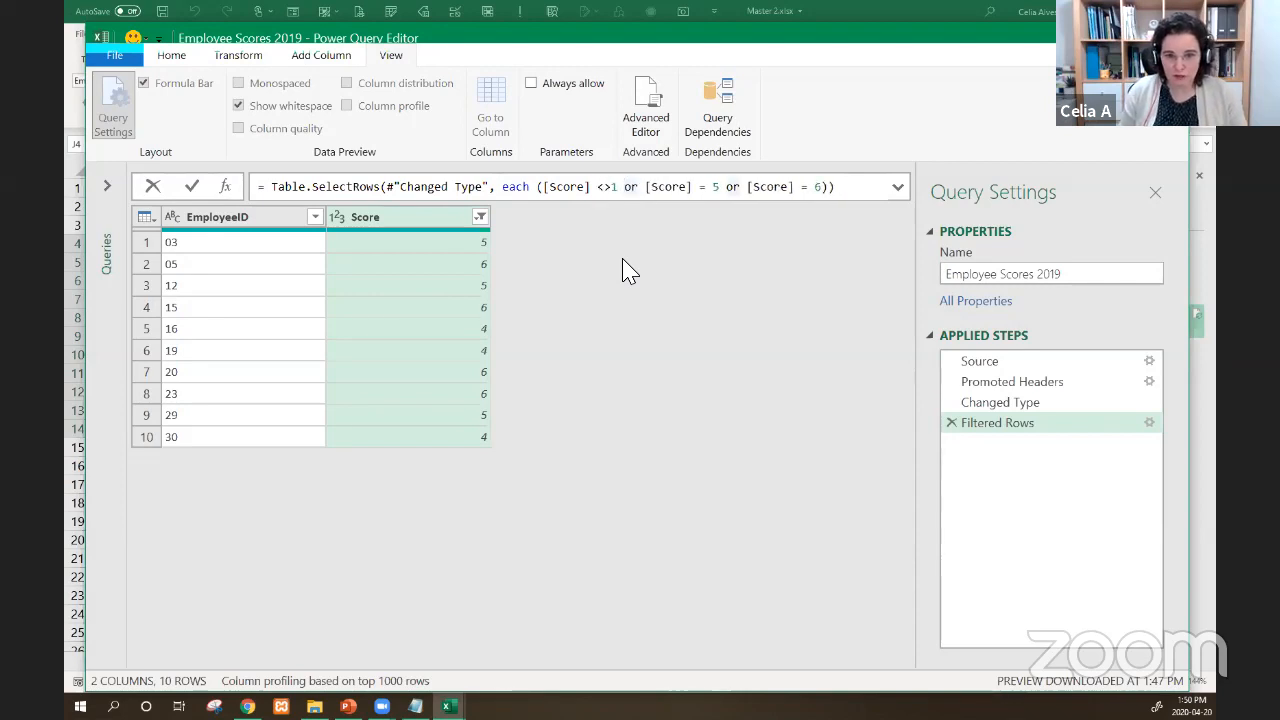
pyautogui.press('Right')
pyautogui.hotkey('shift', 'Right')
pyautogui.hotkey('shift', 'Right')
pyautogui.write('and')
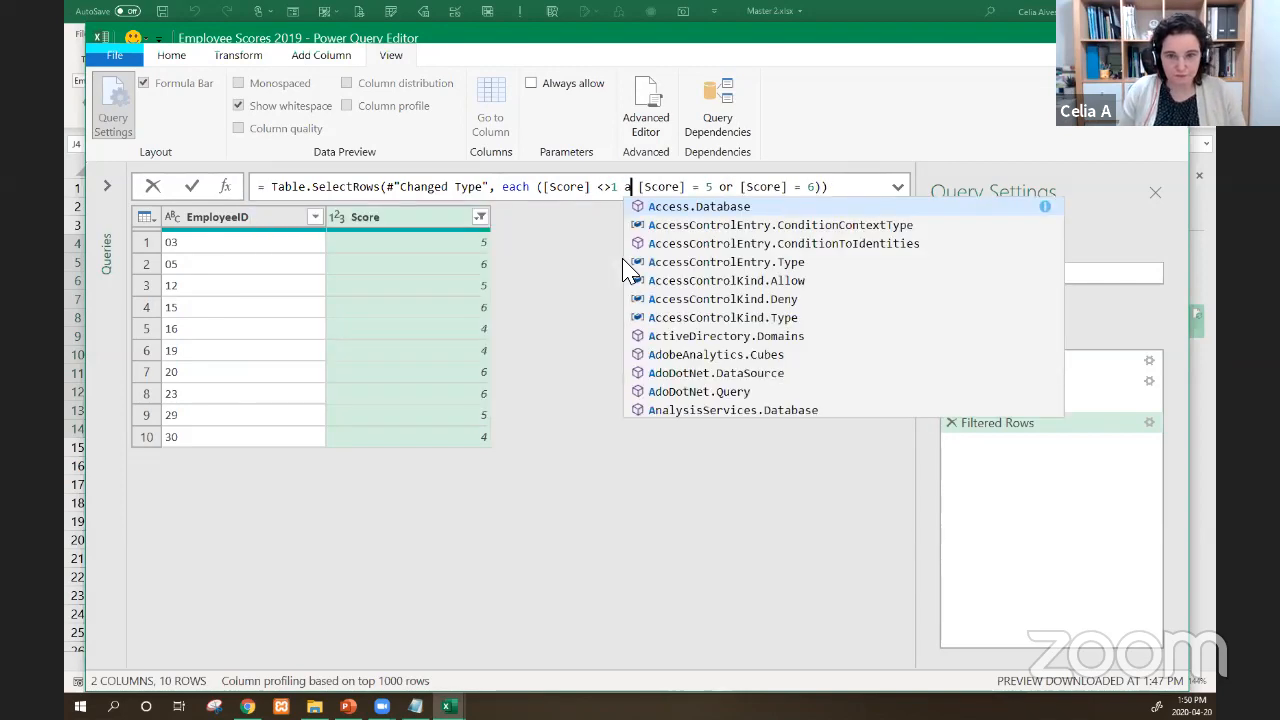
# - Change the second condition in the Filtered Rows formula to [Score] <>2, followed by "and"
pyautogui.press('Right')
pyautogui.press('Right')
pyautogui.press('Right')
pyautogui.press('Right')
pyautogui.press('Right')
pyautogui.press('Right')
pyautogui.press('Right')
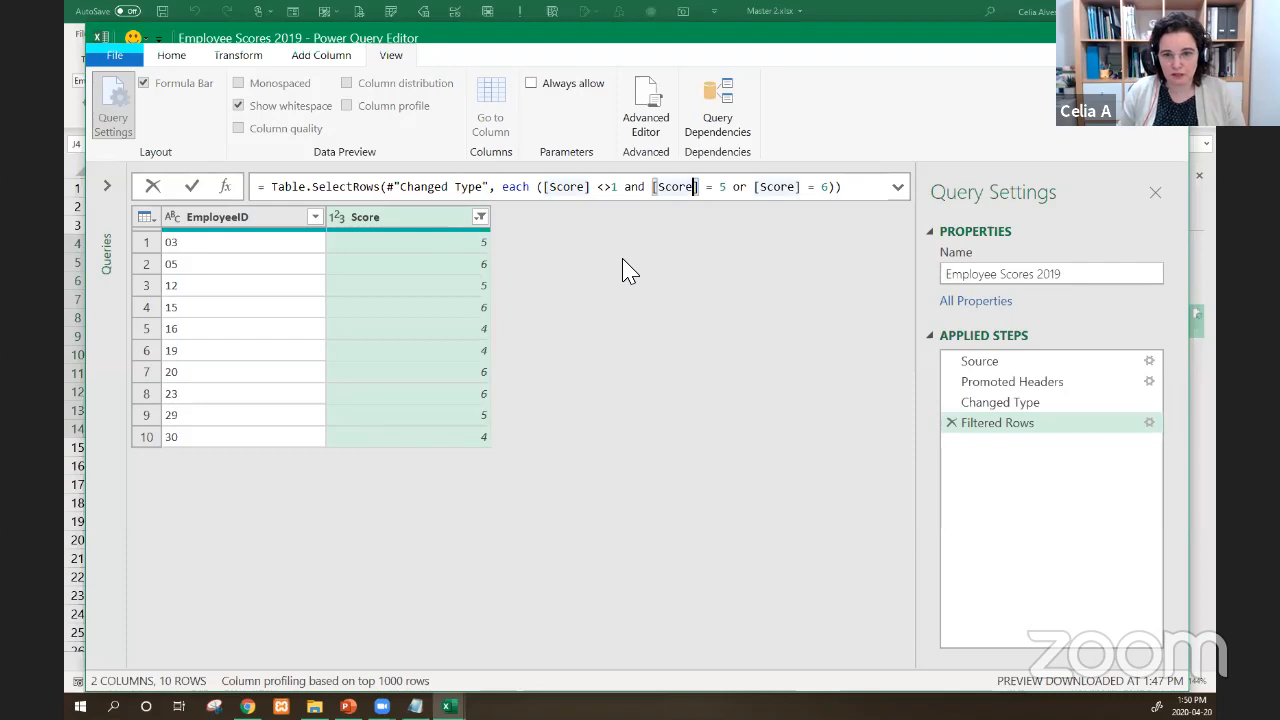
pyautogui.press('Right')
pyautogui.press('Right')
pyautogui.hotkey('shift', 'Right')
pyautogui.hotkey('shift', 'Right')
pyautogui.hotkey('shift', 'Right')
pyautogui.hotkey('shift', 'Right')
pyautogui.hotkey('shift', 'Right')
pyautogui.hotkey('shift', 'Right')
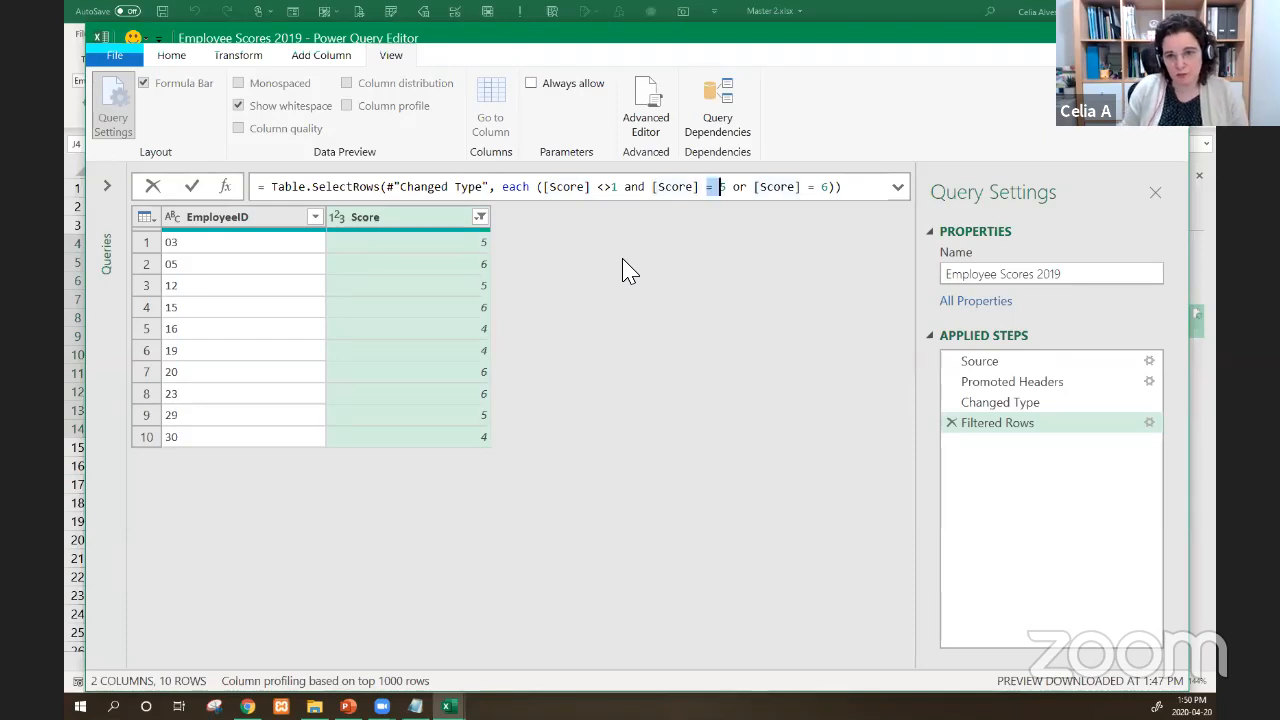
pyautogui.press('BackSpace')
pyautogui.write('<>')
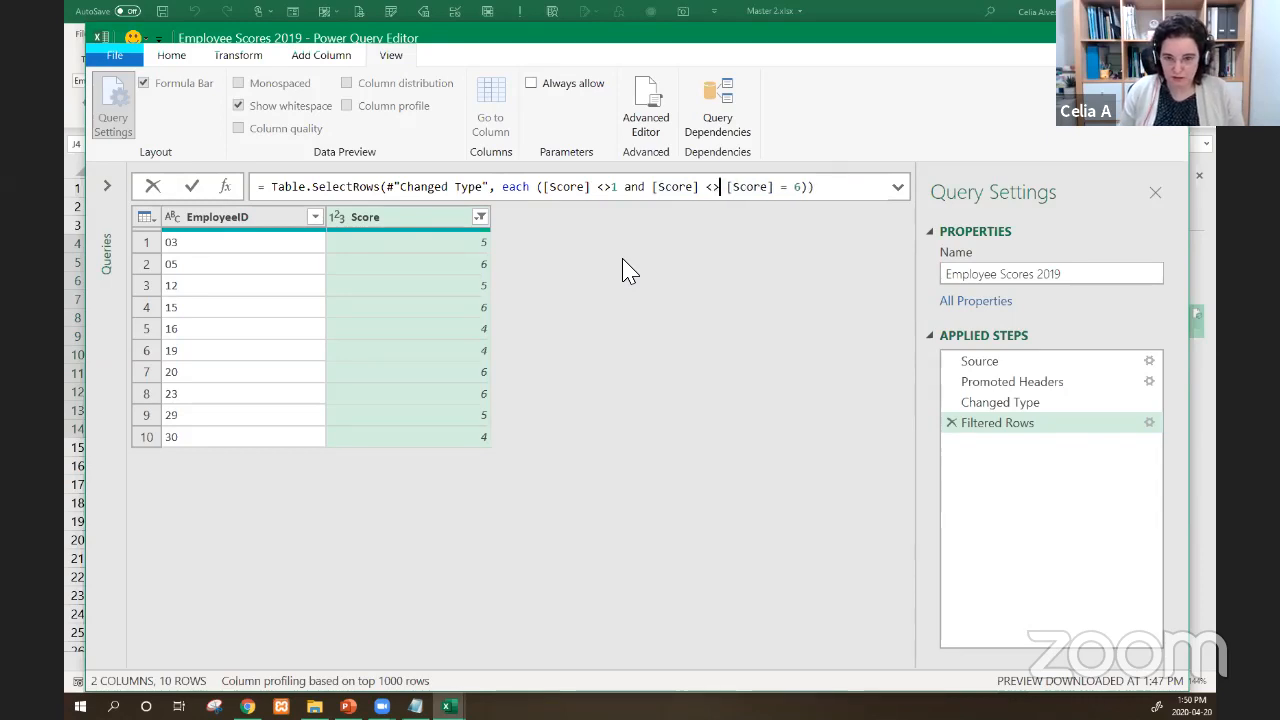
pyautogui.write(' 2')
pyautogui.press('BackSpace')
pyautogui.press('BackSpace')
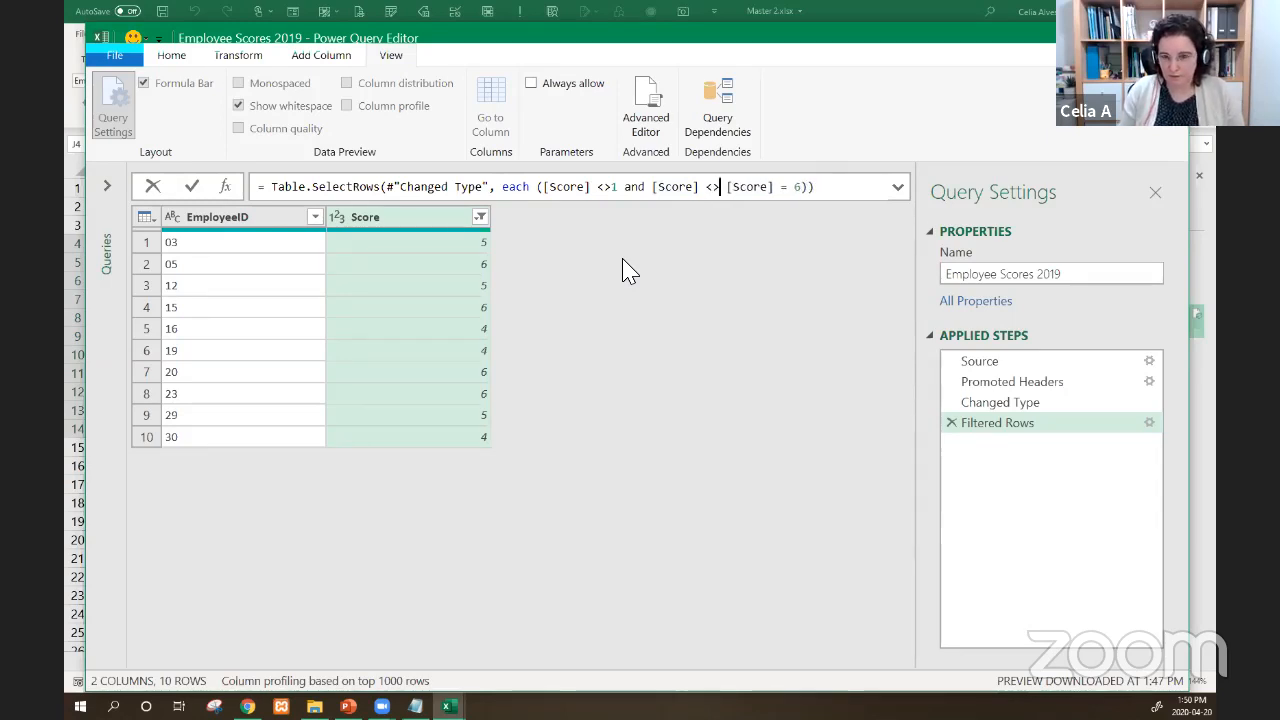
pyautogui.write('2 n')
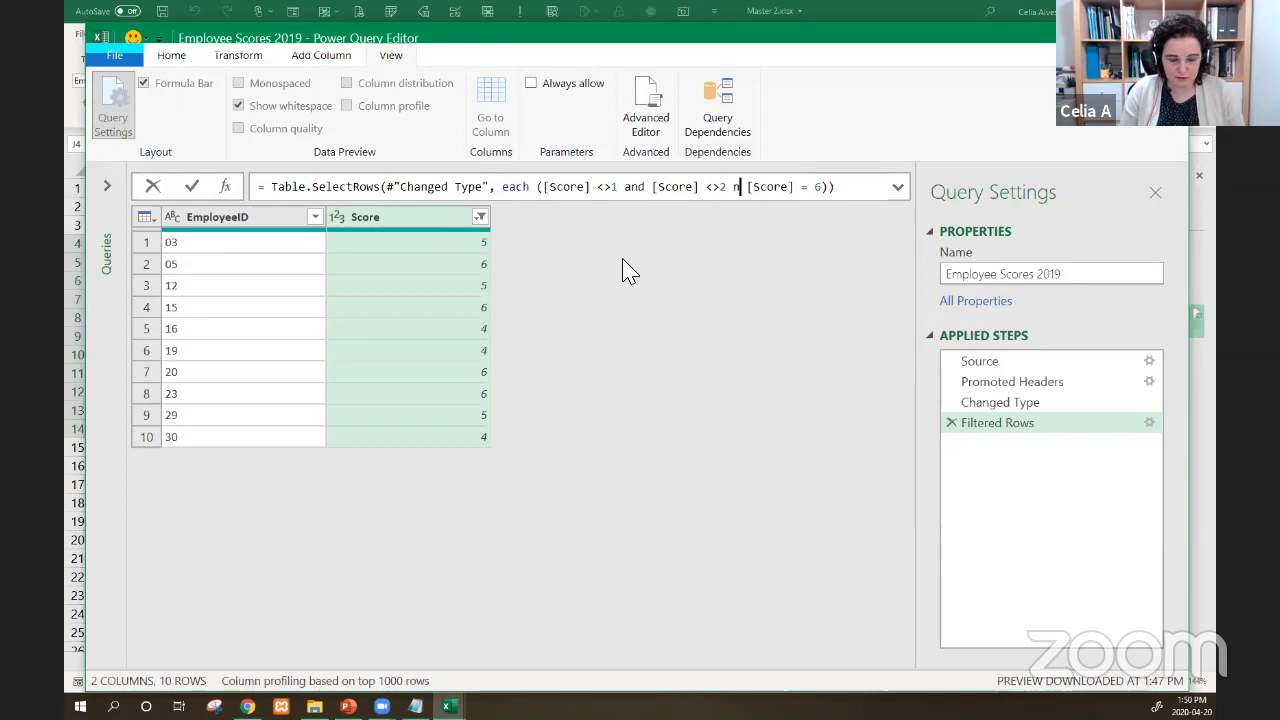
pyautogui.press('BackSpace')
pyautogui.write('and')
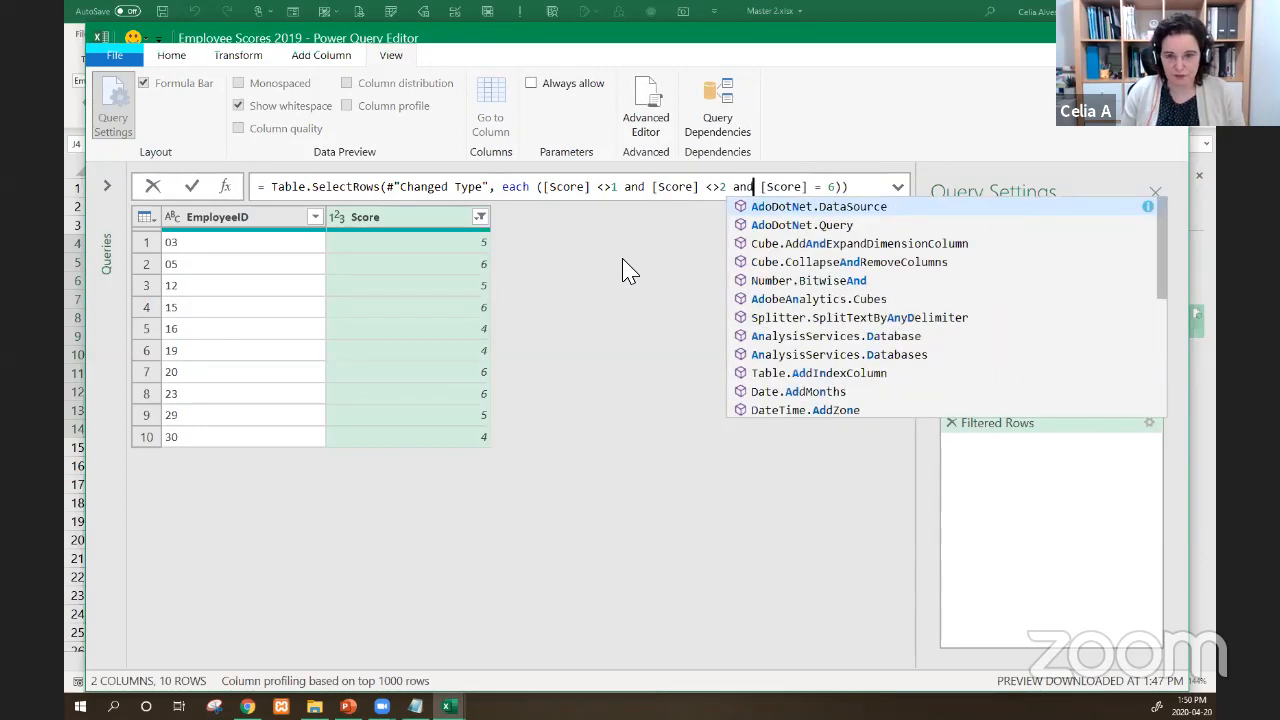
# - Change the last condition in the Filtered Rows formula to [Score] <>3 and load the query back to the workbook
pyautogui.click(825, 187)
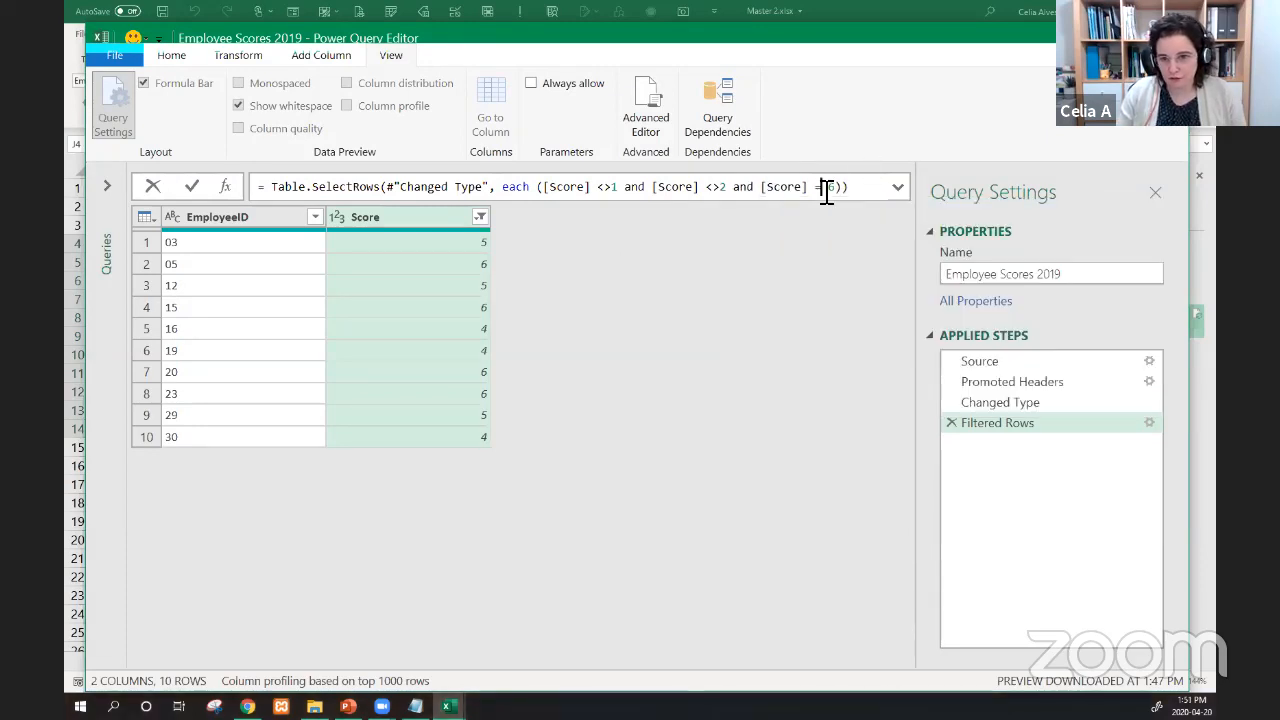
pyautogui.press('Left')
pyautogui.press('Left')
pyautogui.hotkey('shift', 'Right')
pyautogui.hotkey('shift', 'Right')
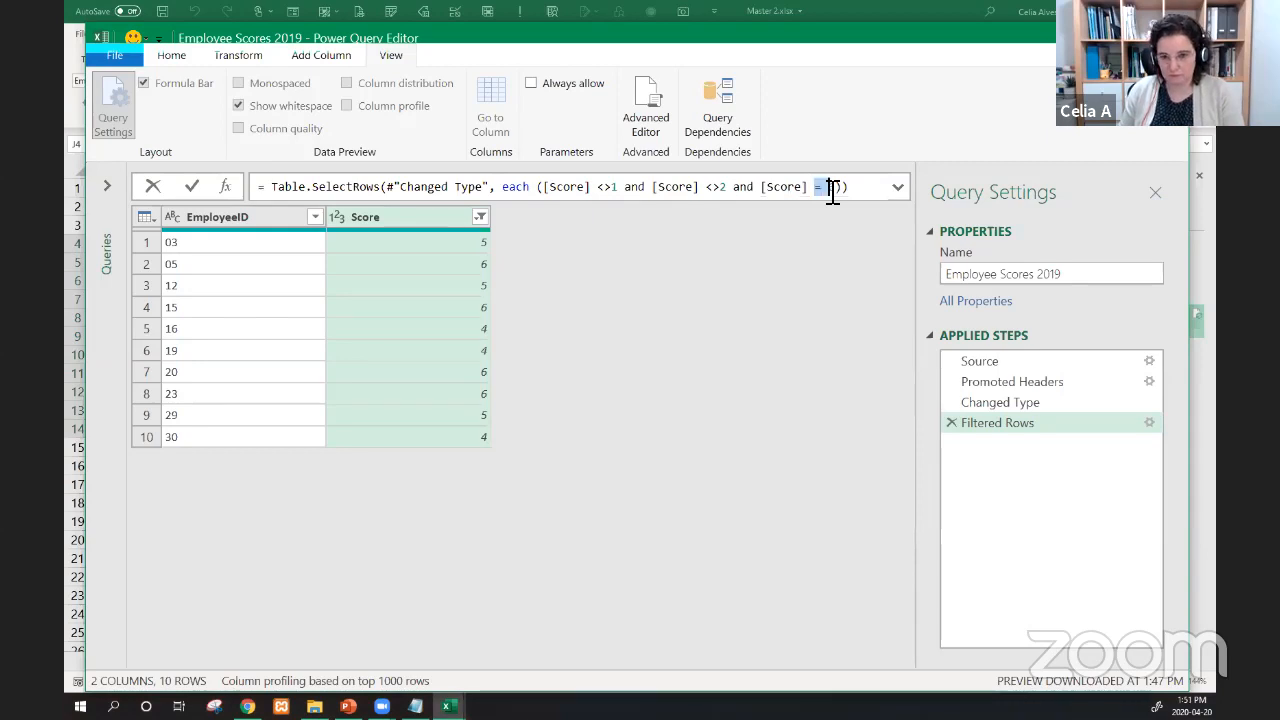
pyautogui.write('<>')
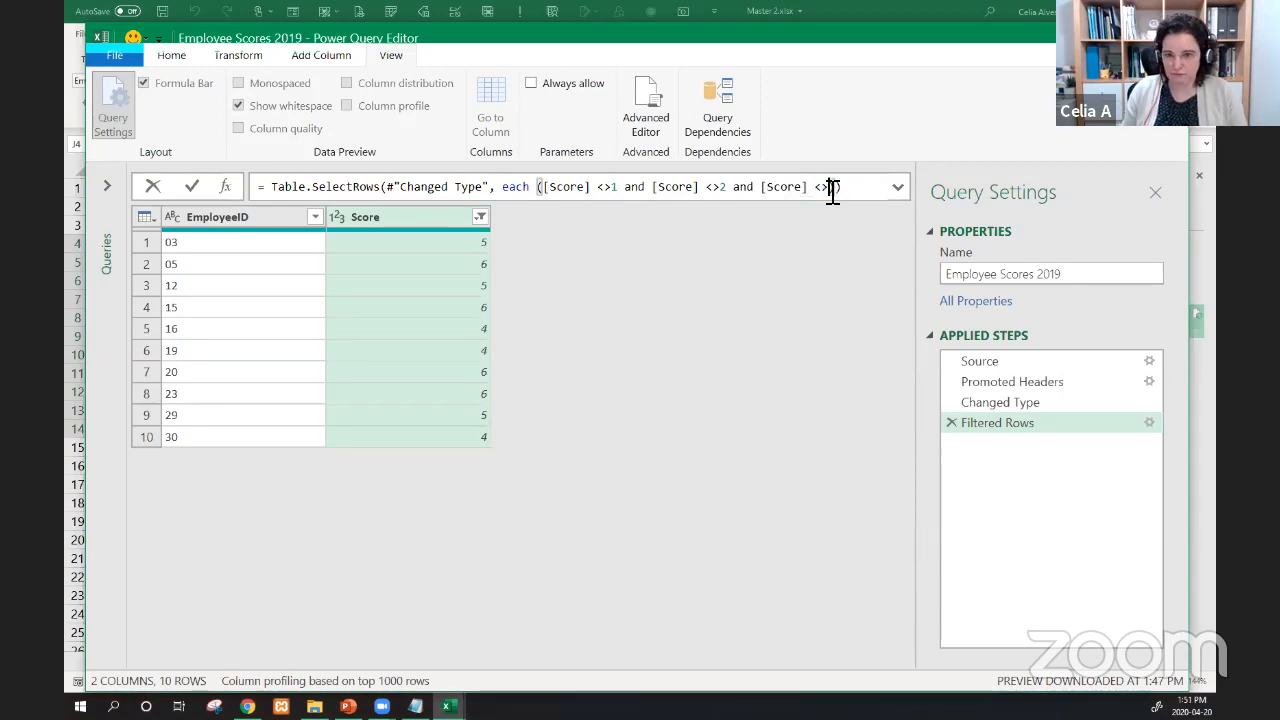
pyautogui.write('3')
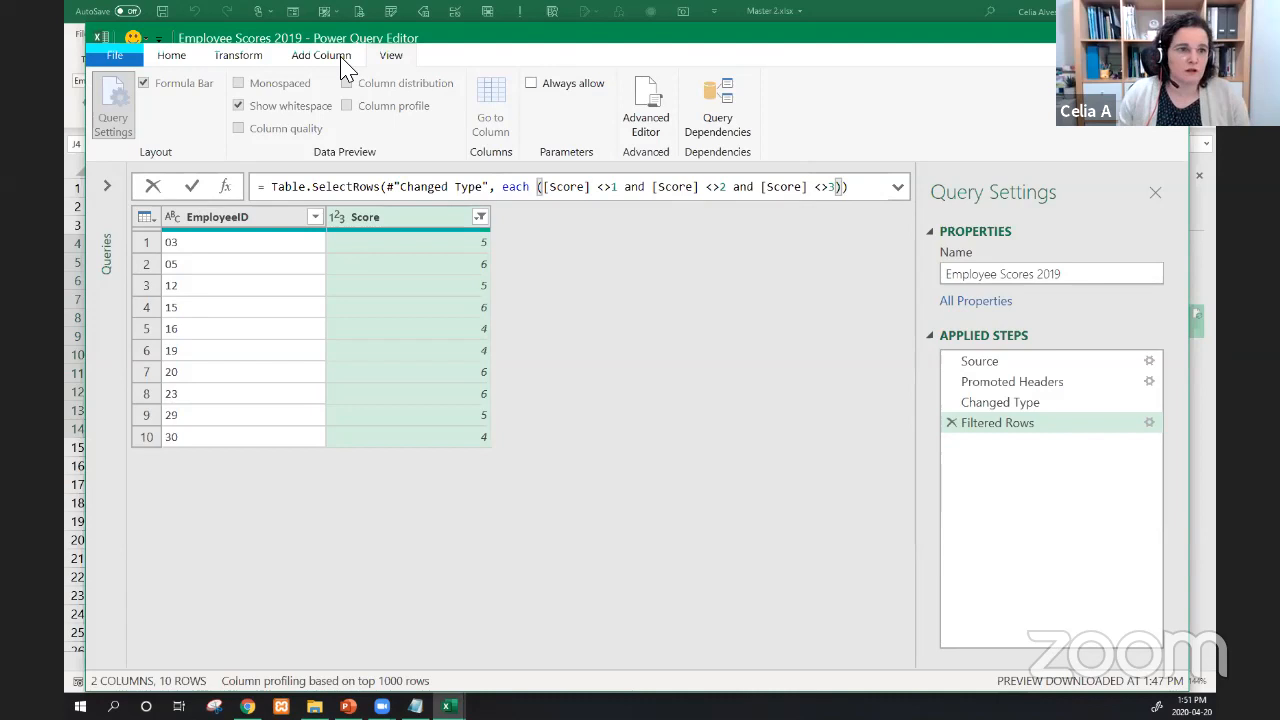
pyautogui.click(168, 60)
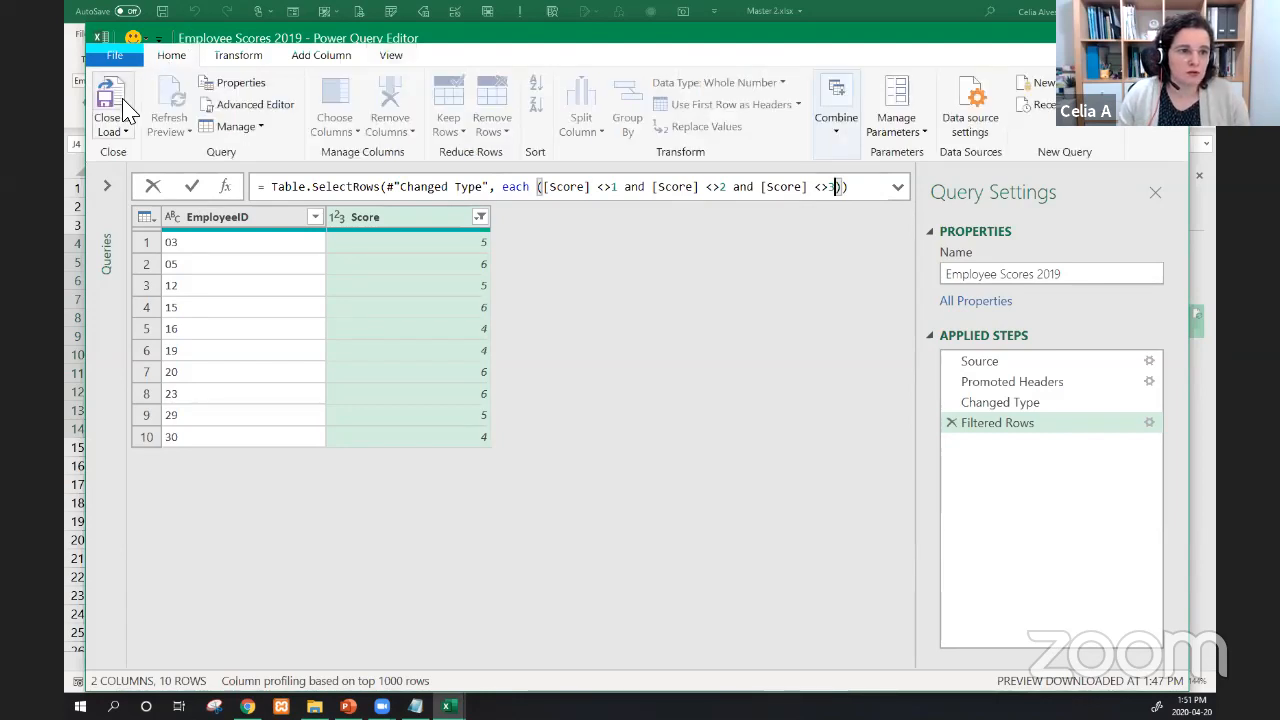
pyautogui.click(125, 108)
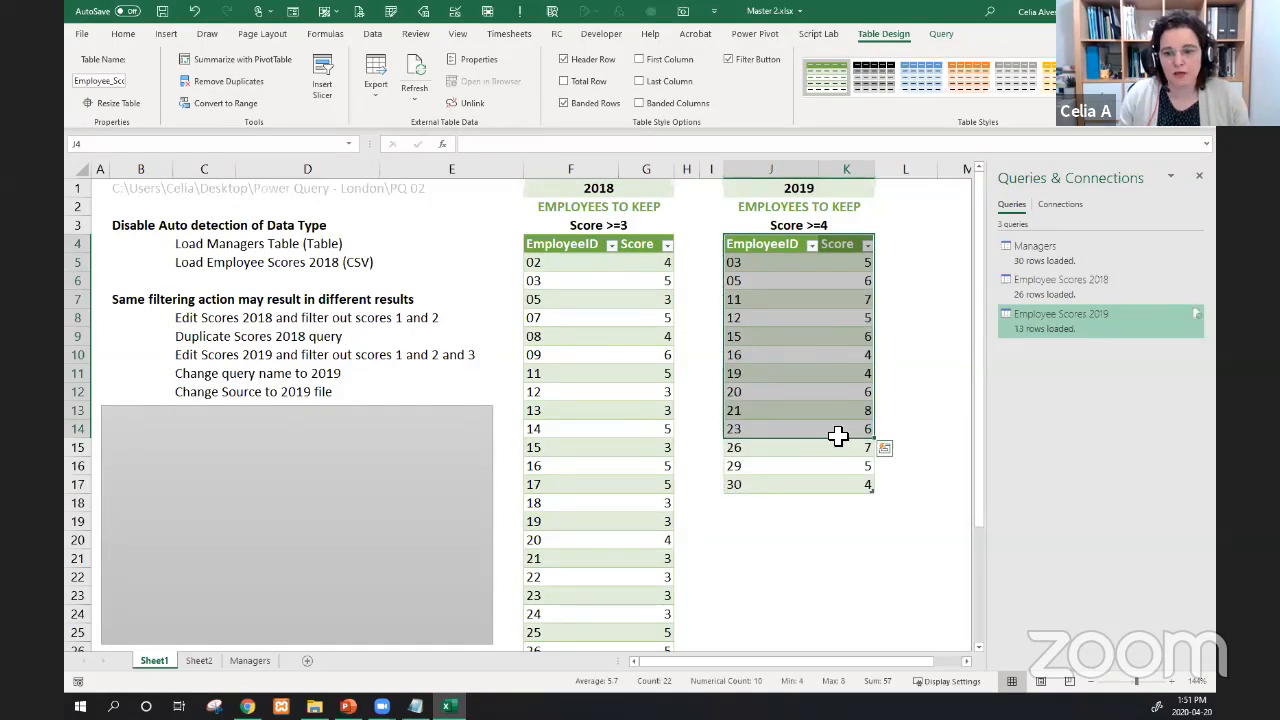
# - Inspect the Score values in the reloaded 2019 table on Sheet1
pyautogui.click(858, 448)
pyautogui.click(853, 414)
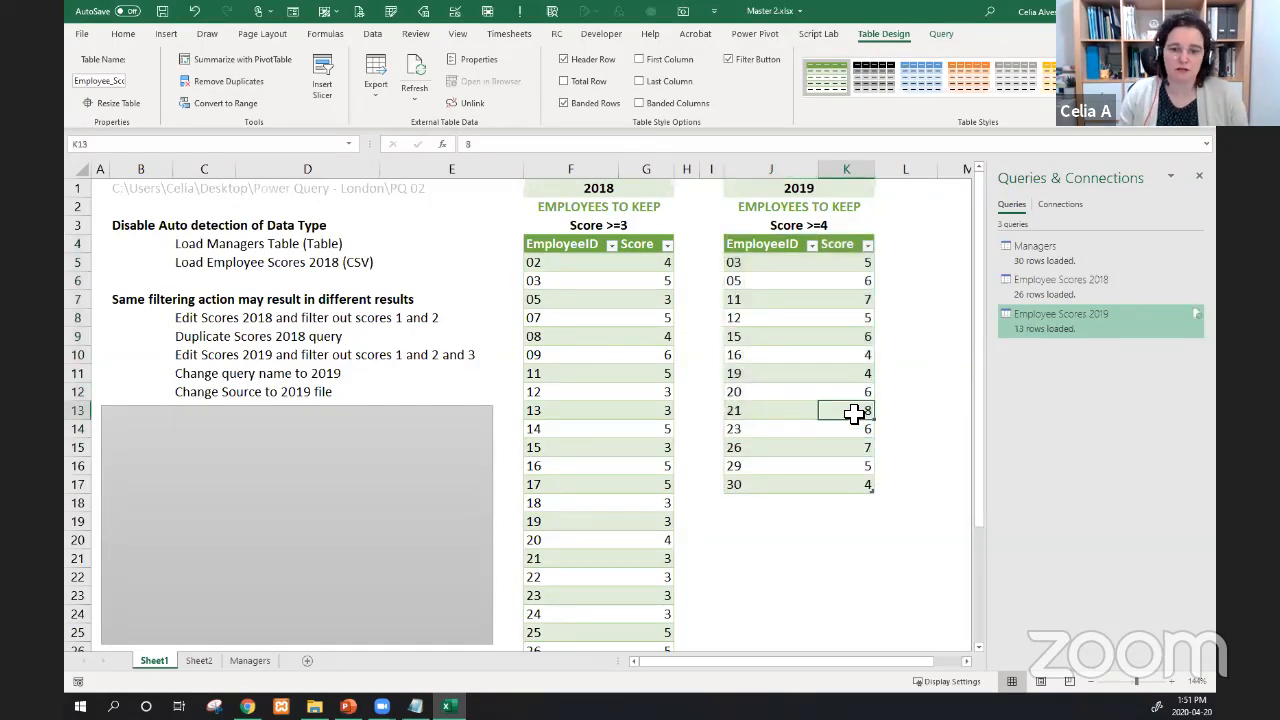
pyautogui.scroll(-2, 646, 396)
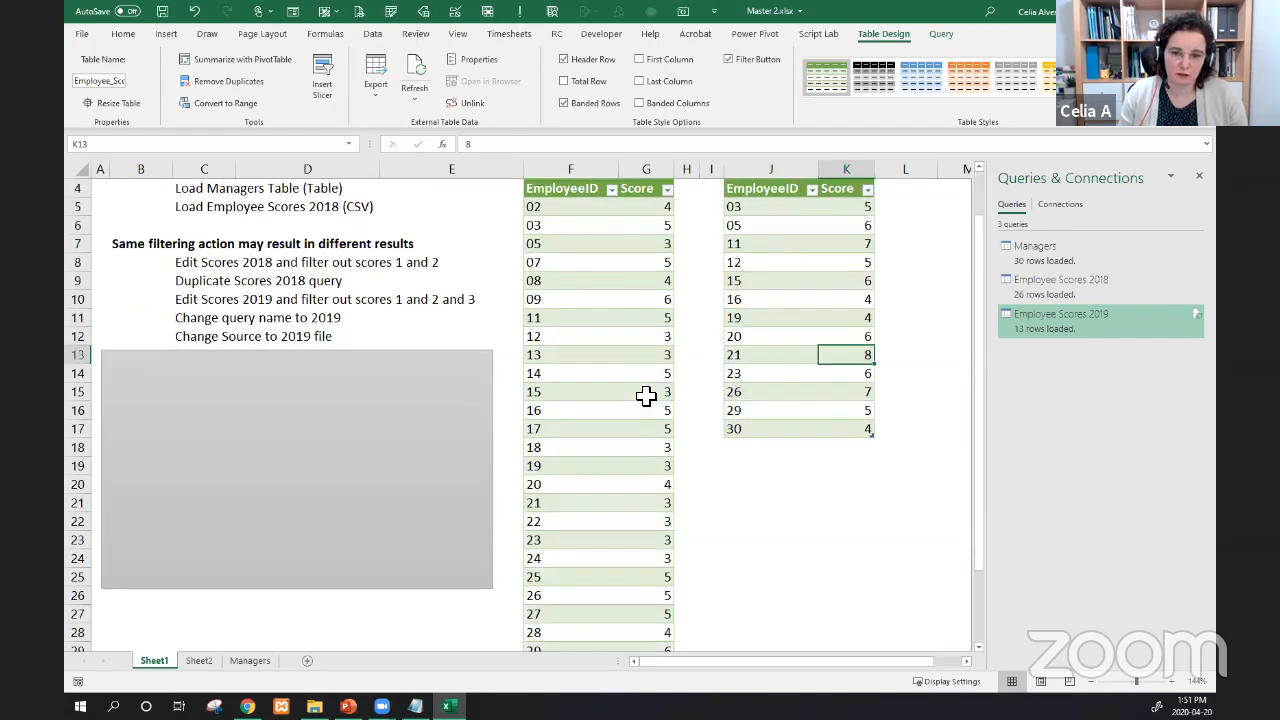
# - Remove the grey rectangle covering the remaining task notes on Sheet1
pyautogui.scroll(2, 646, 396)
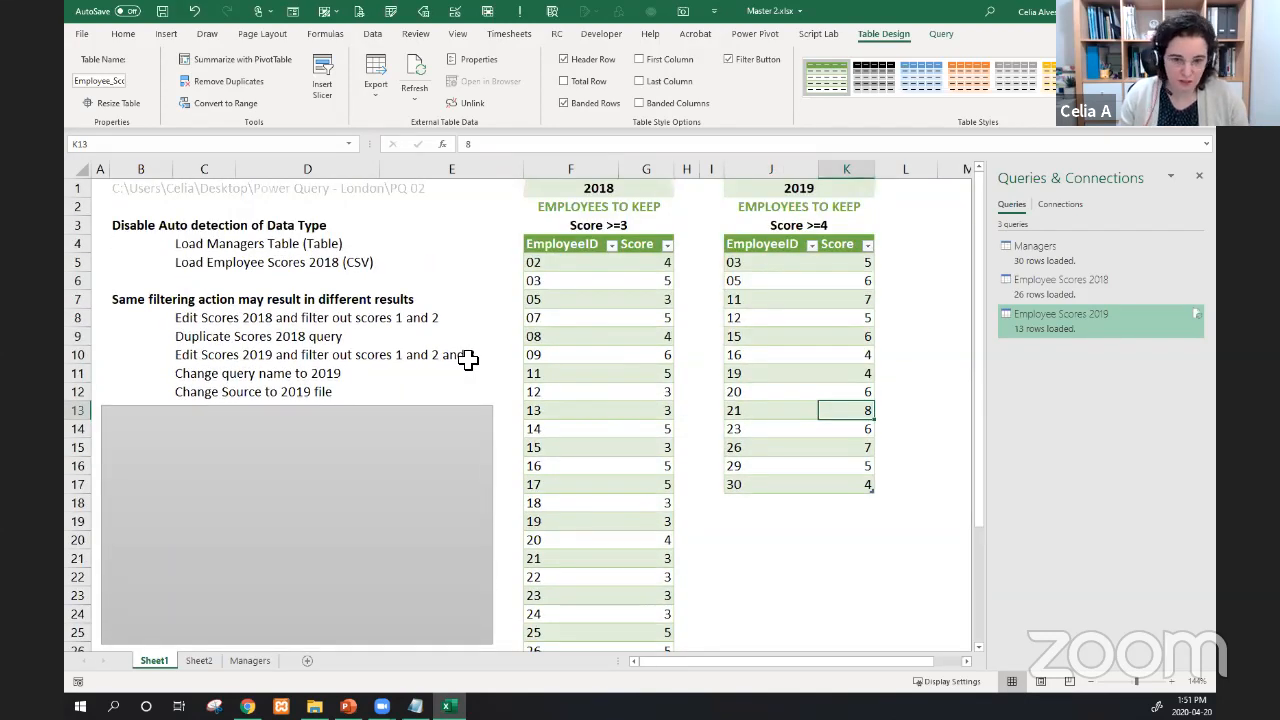
pyautogui.click(410, 437)
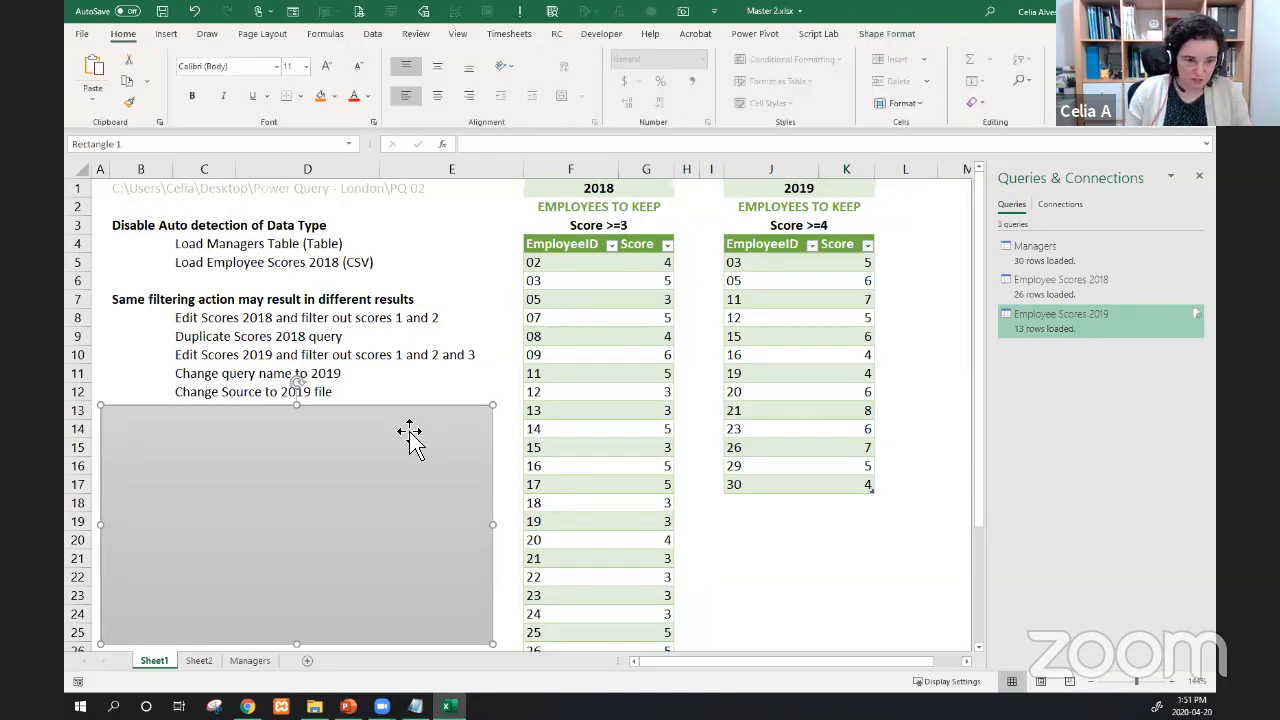
pyautogui.press('Delete')
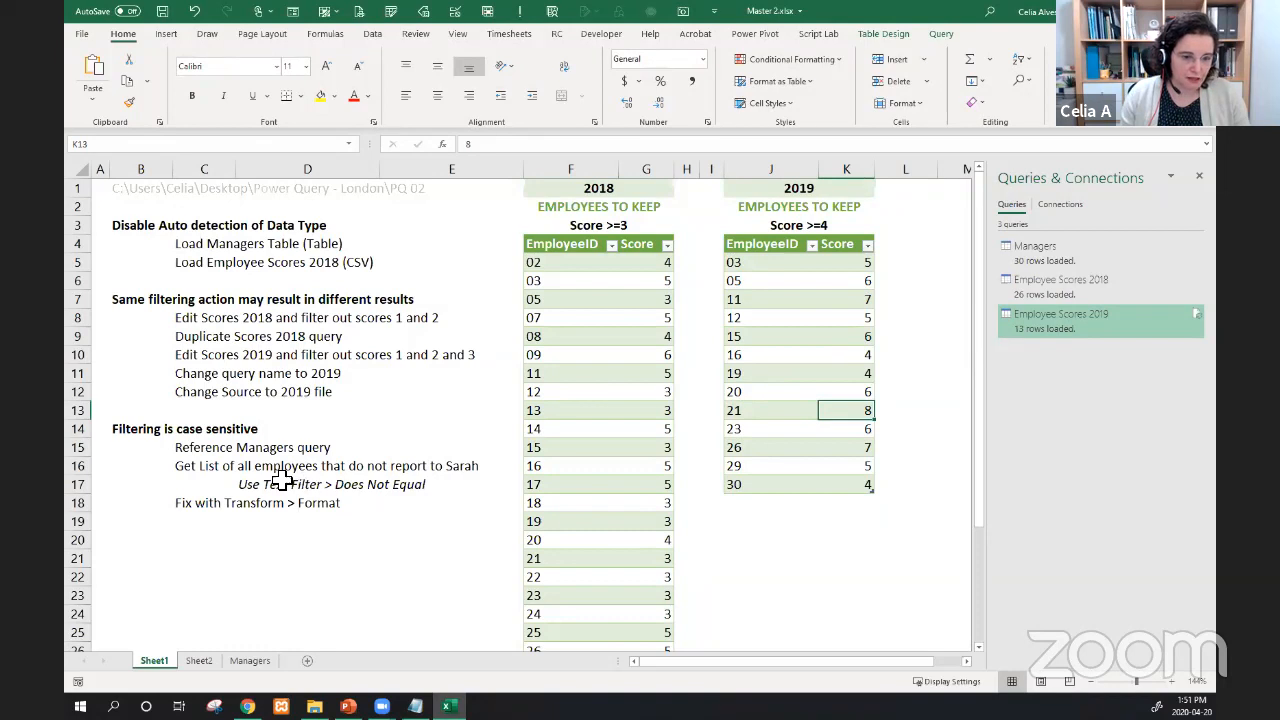
# - Show the source table on the Managers sheet and open the Managers query for editing
pyautogui.click(245, 664)
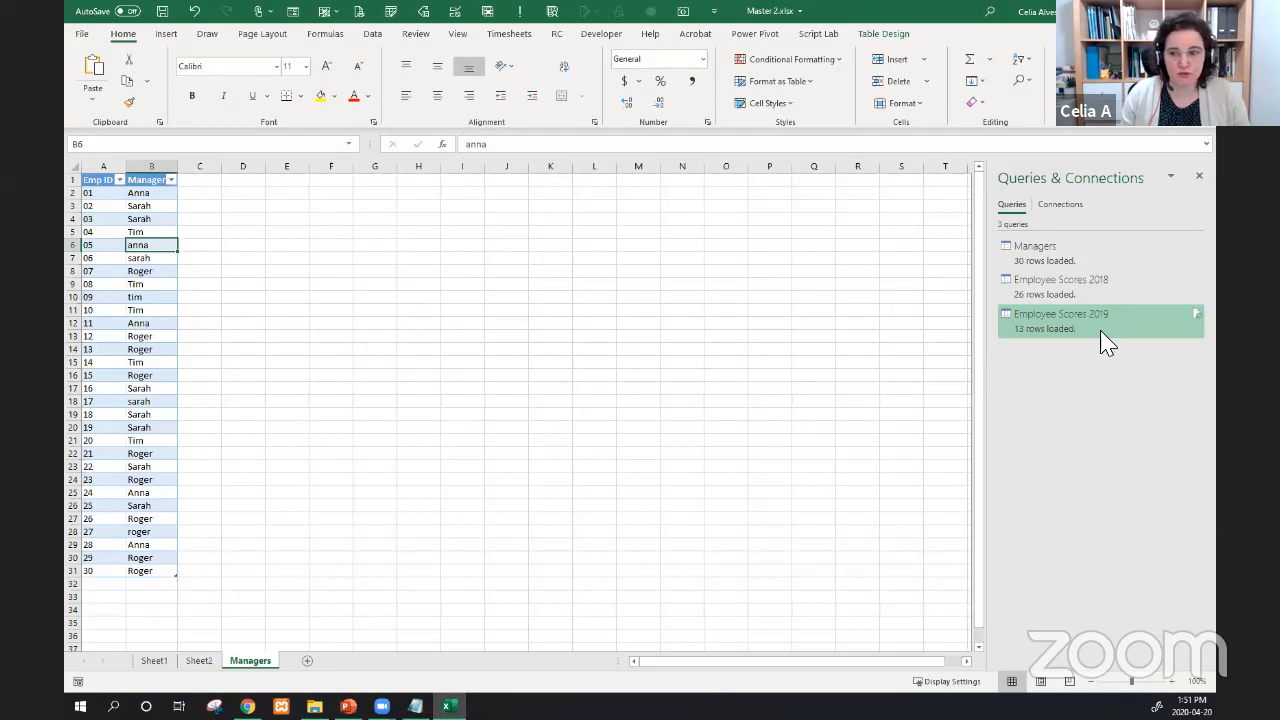
pyautogui.moveTo(1068, 336)
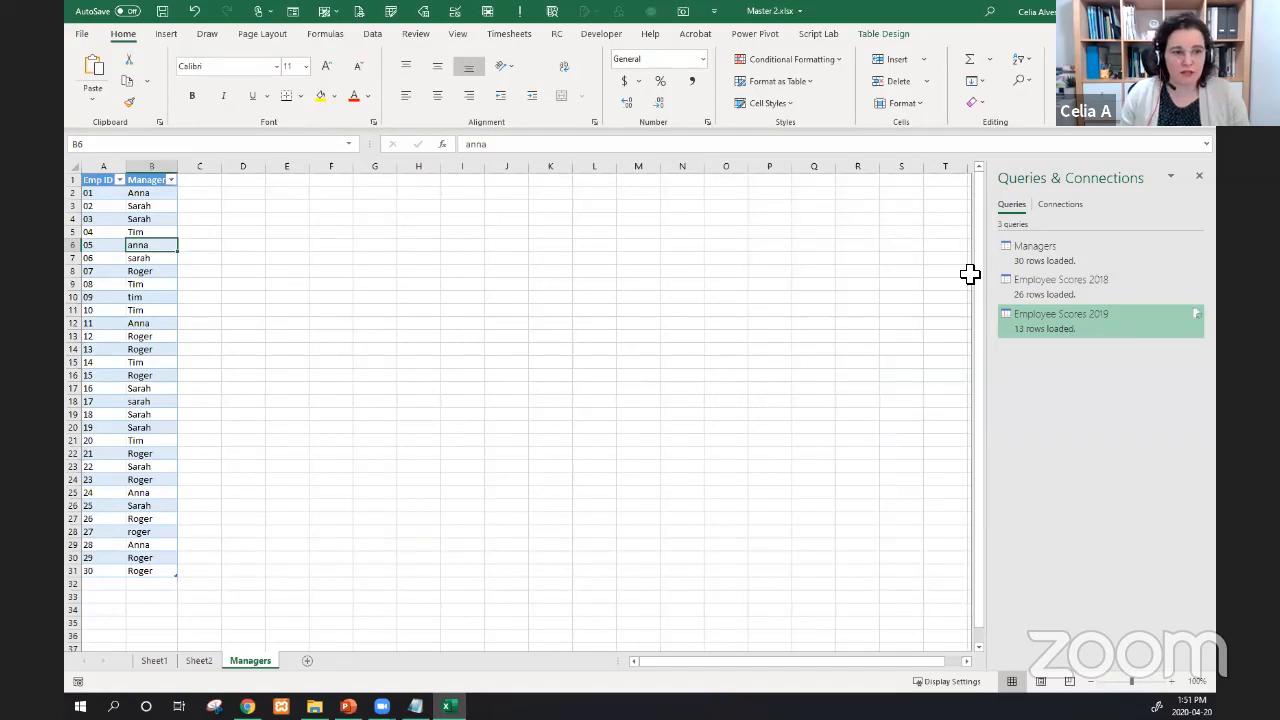
pyautogui.doubleClick(1022, 264)
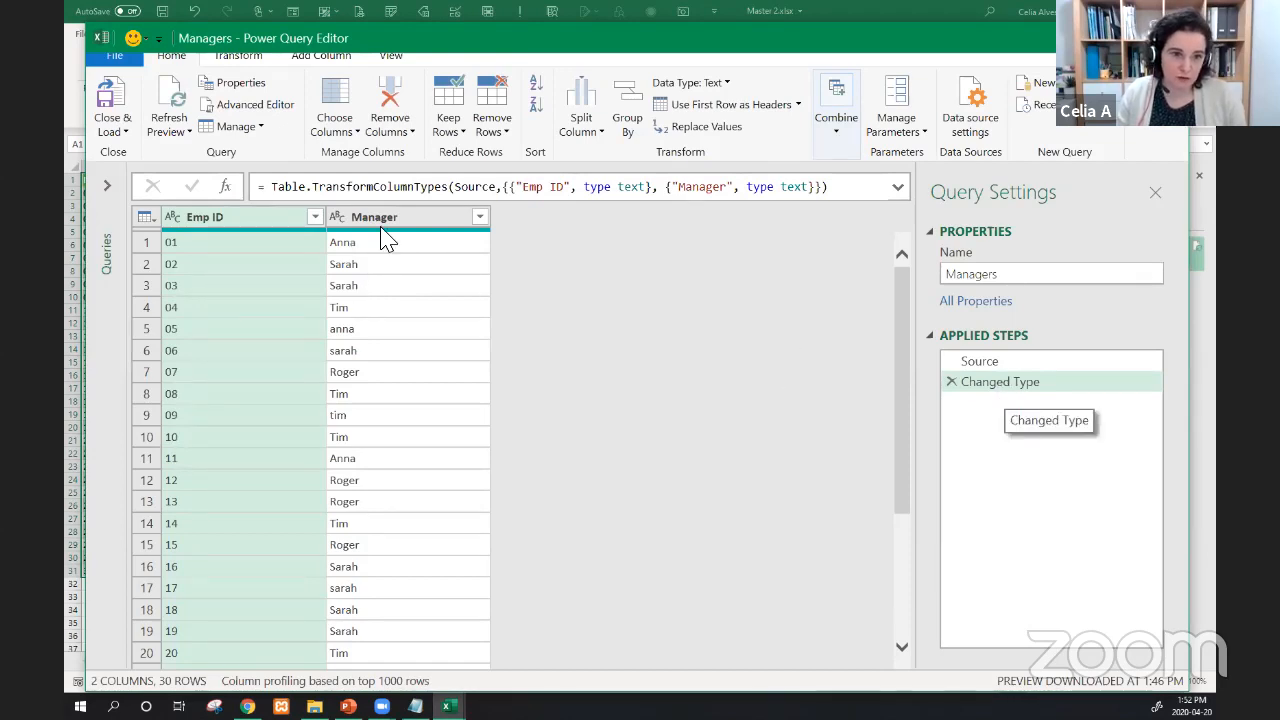
# - Filter the Manager column with a Does Not Equal text filter for the capitalized name from the Sheet1 notes, and load the query
pyautogui.click(479, 220)
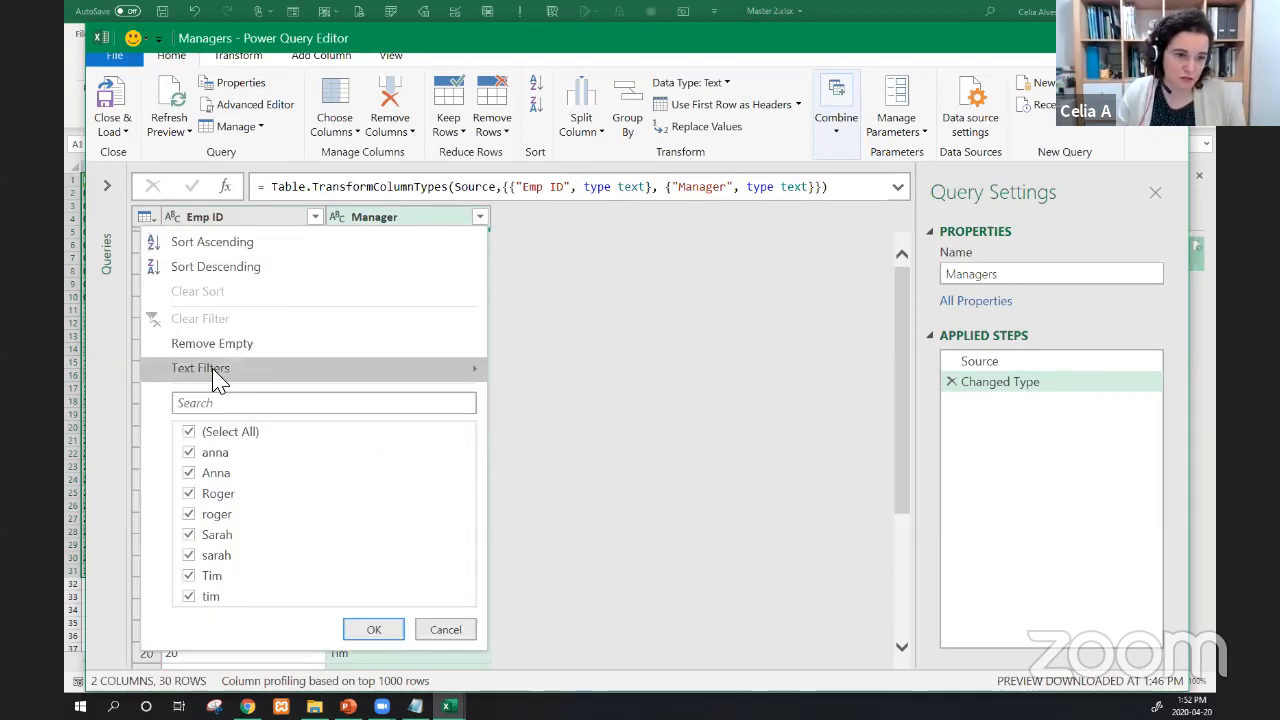
pyautogui.moveTo(418, 378)
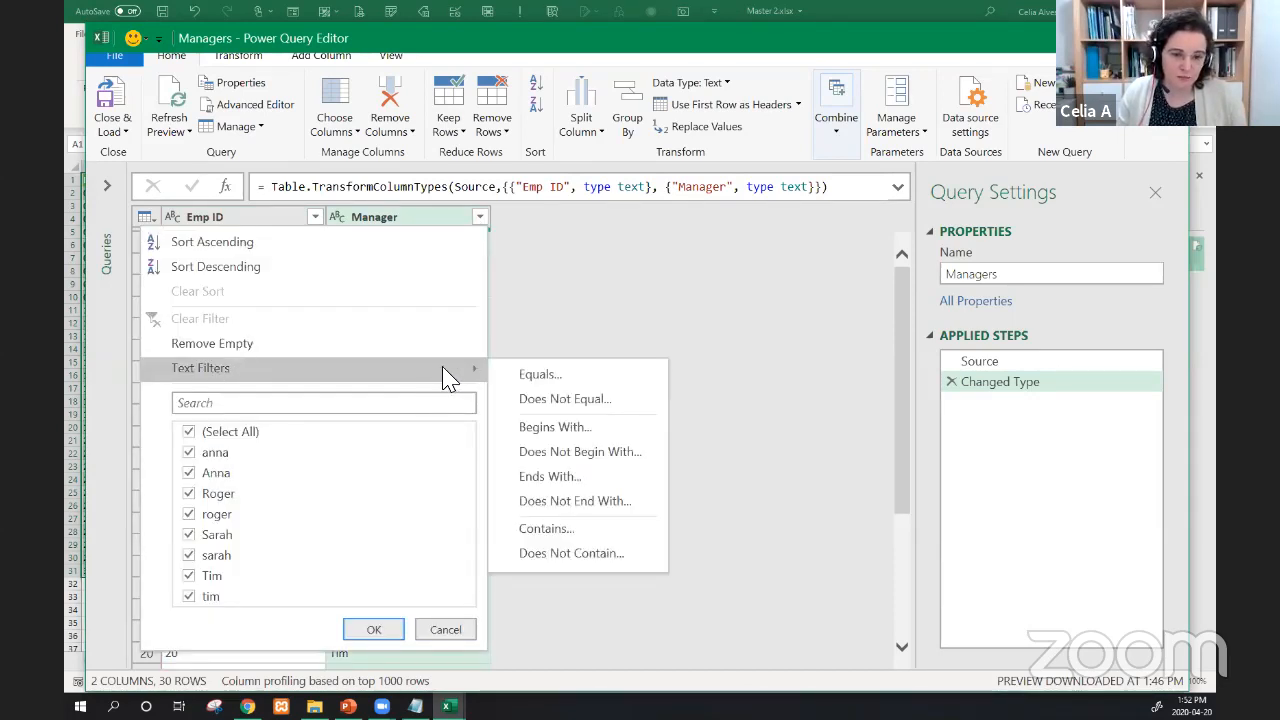
pyautogui.click(560, 401)
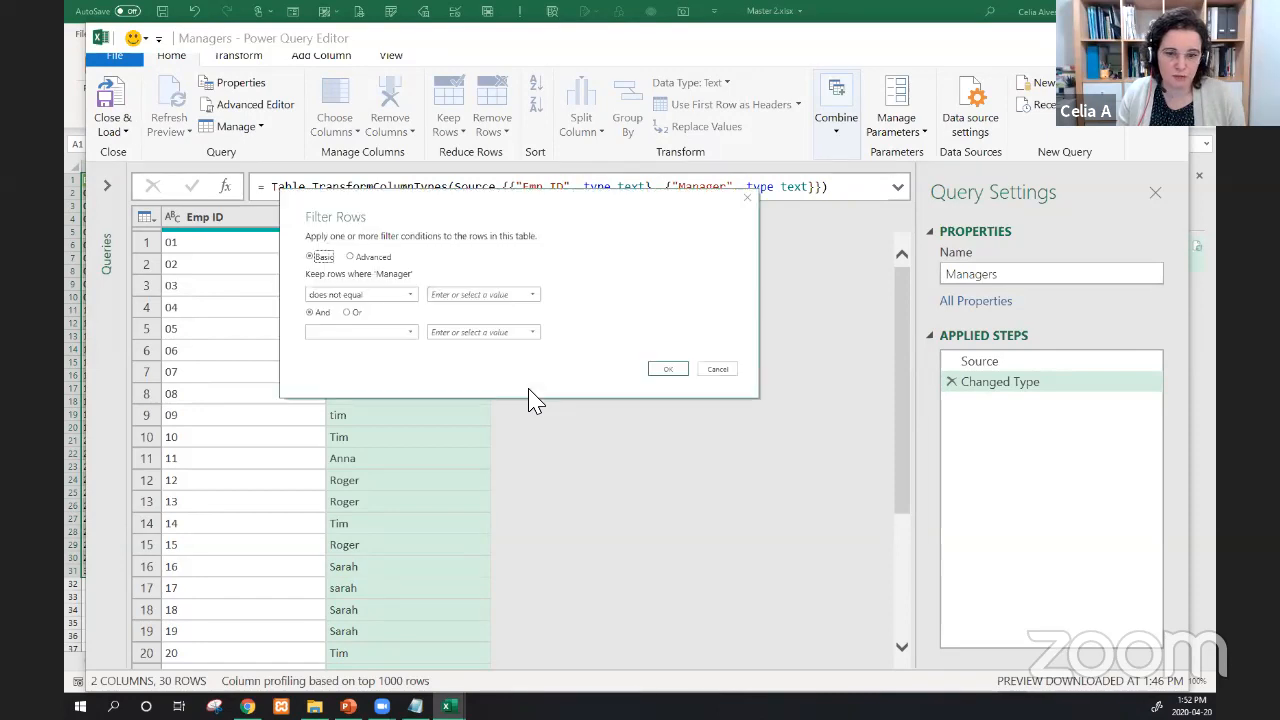
pyautogui.click(444, 298)
pyautogui.write('Sar')
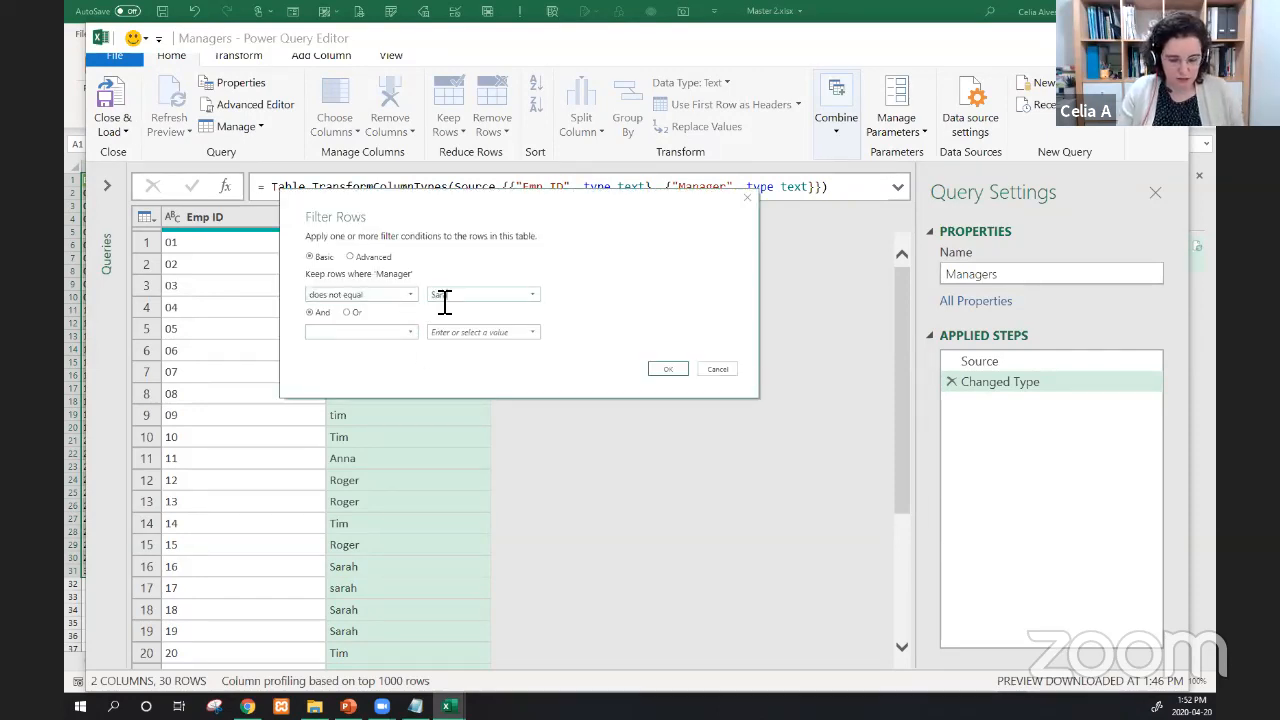
pyautogui.write('ah')
pyautogui.click(662, 371)
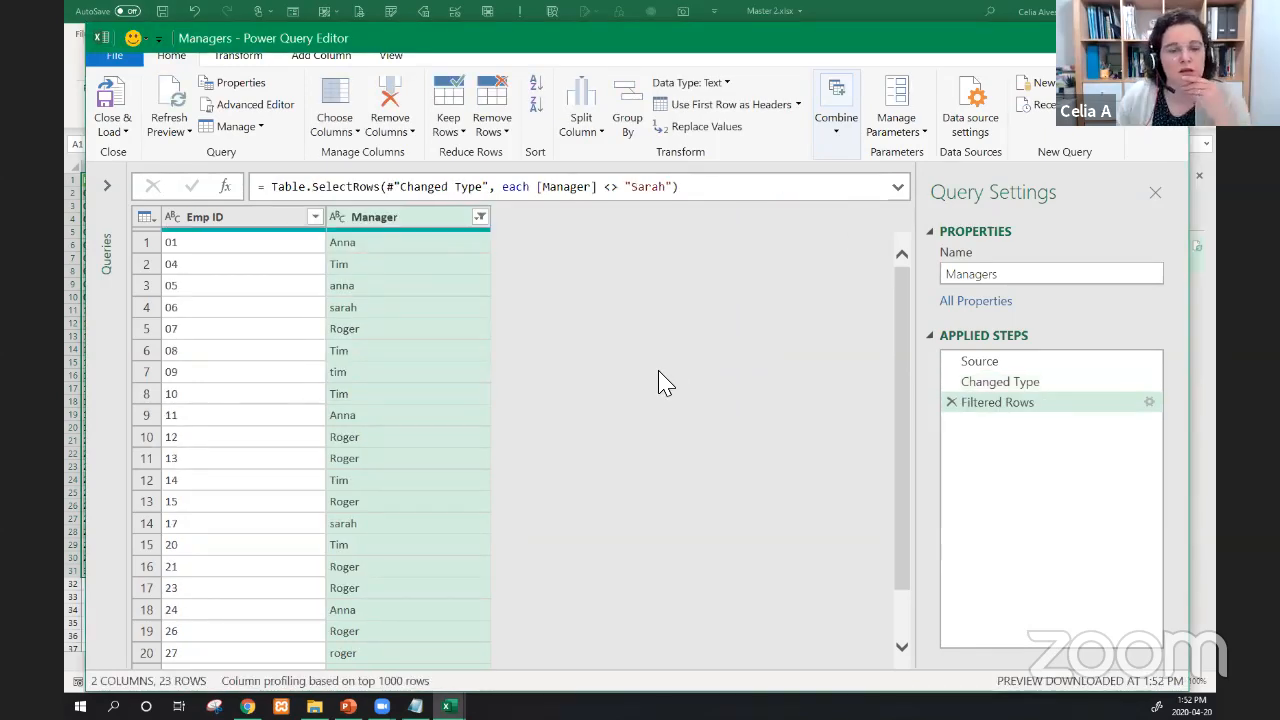
pyautogui.click(118, 110)
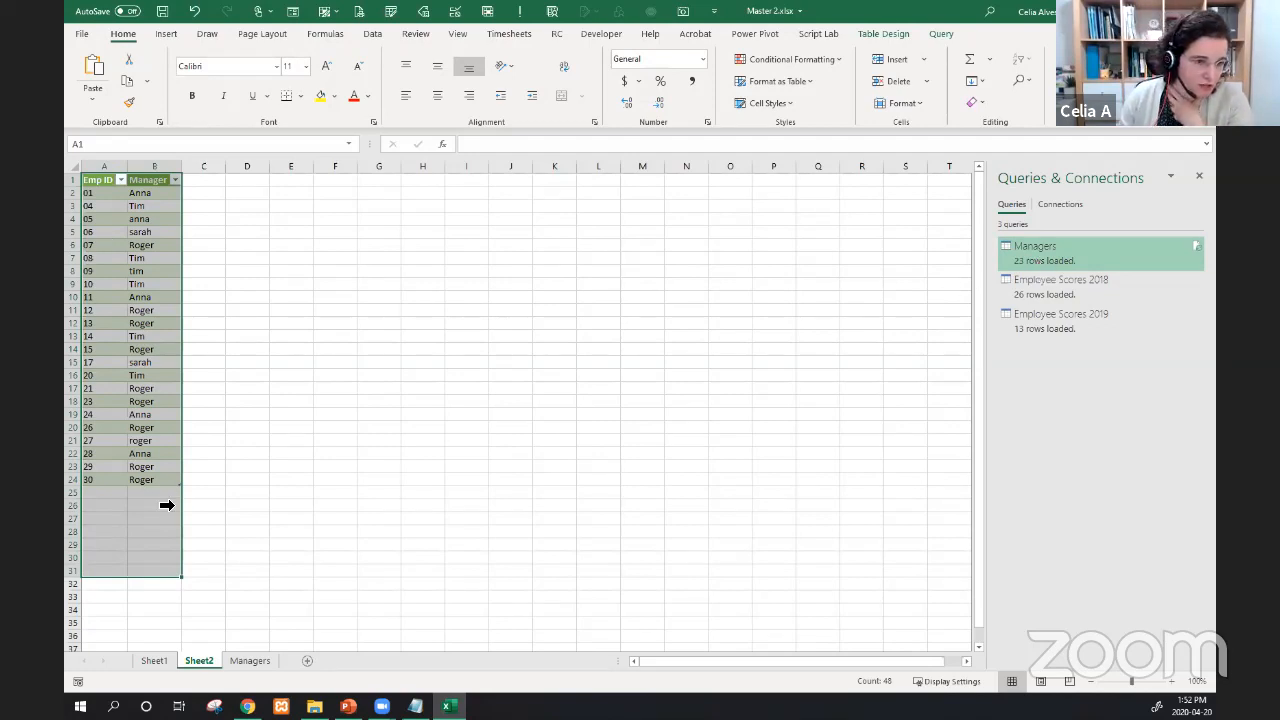
# - Examine the Manager column of the loaded table on Sheet2 for lowercase spellings of the excluded name
pyautogui.click(165, 207)
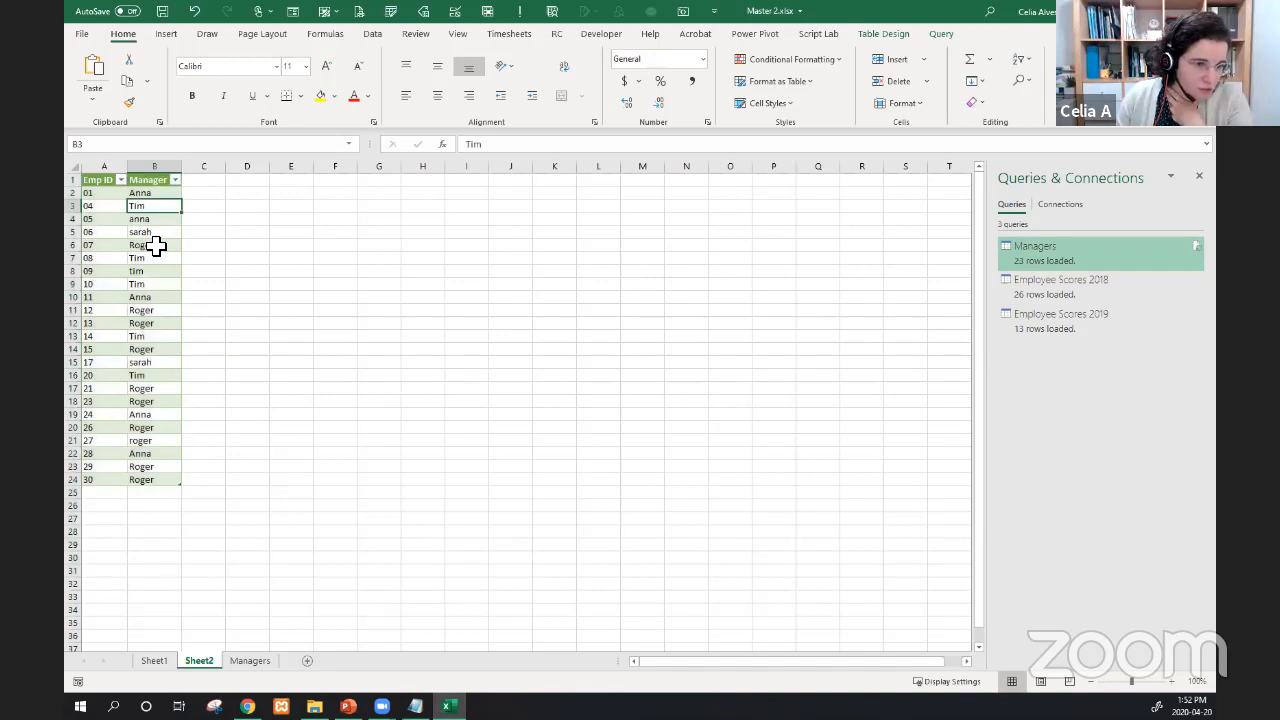
pyautogui.press('Down')
pyautogui.press('Down')
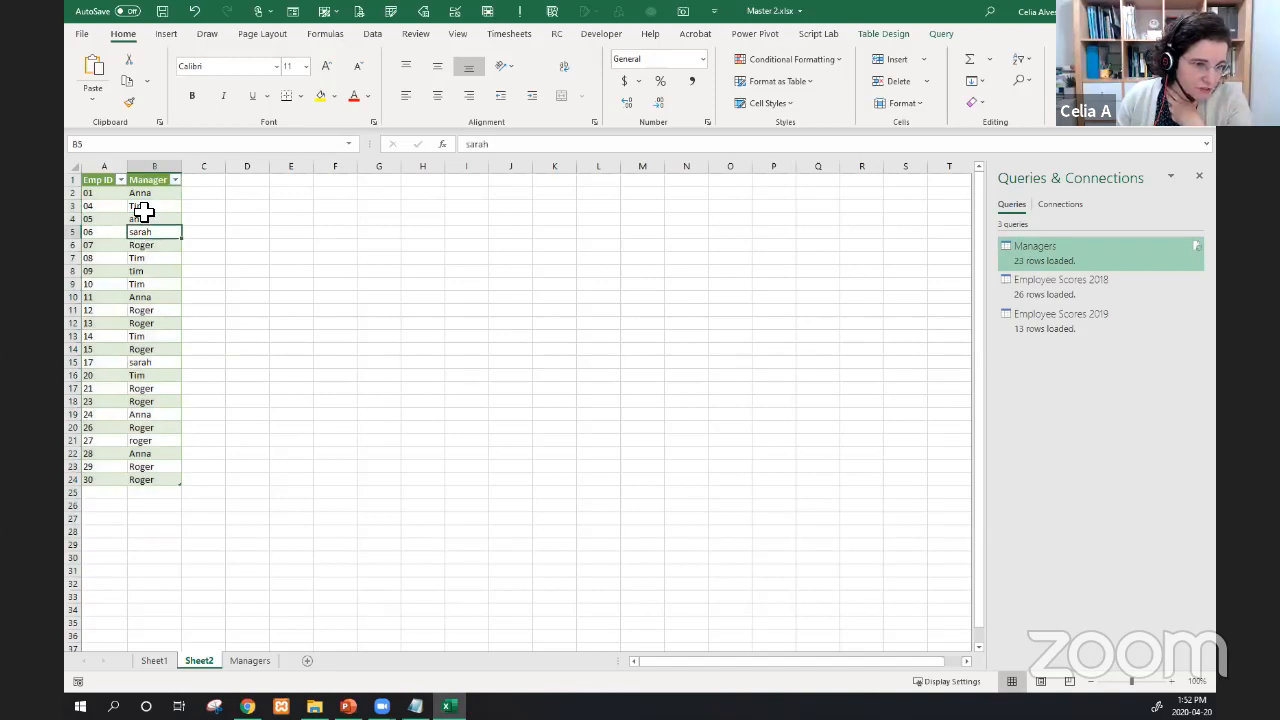
pyautogui.click(152, 362)
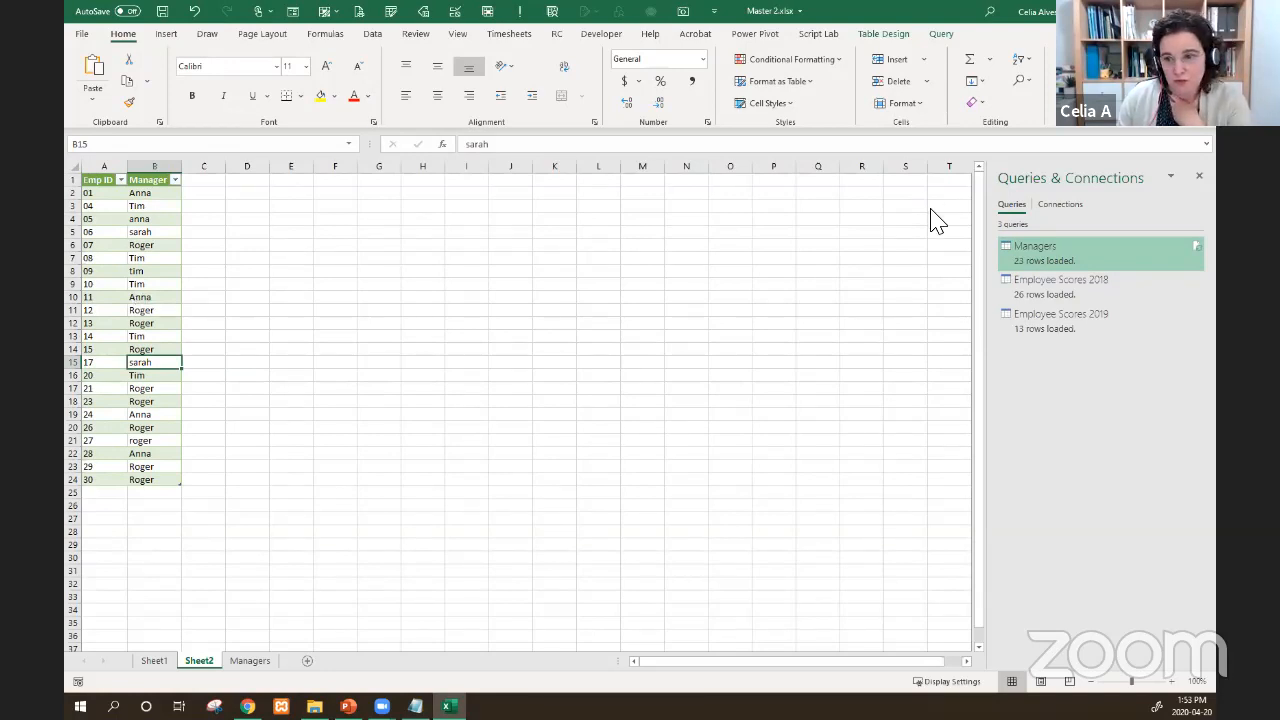
# - Reopen the Managers query and insert a Capitalize Each Word transformation of the Emp ID column after the Changed Type step
pyautogui.click(1038, 258)
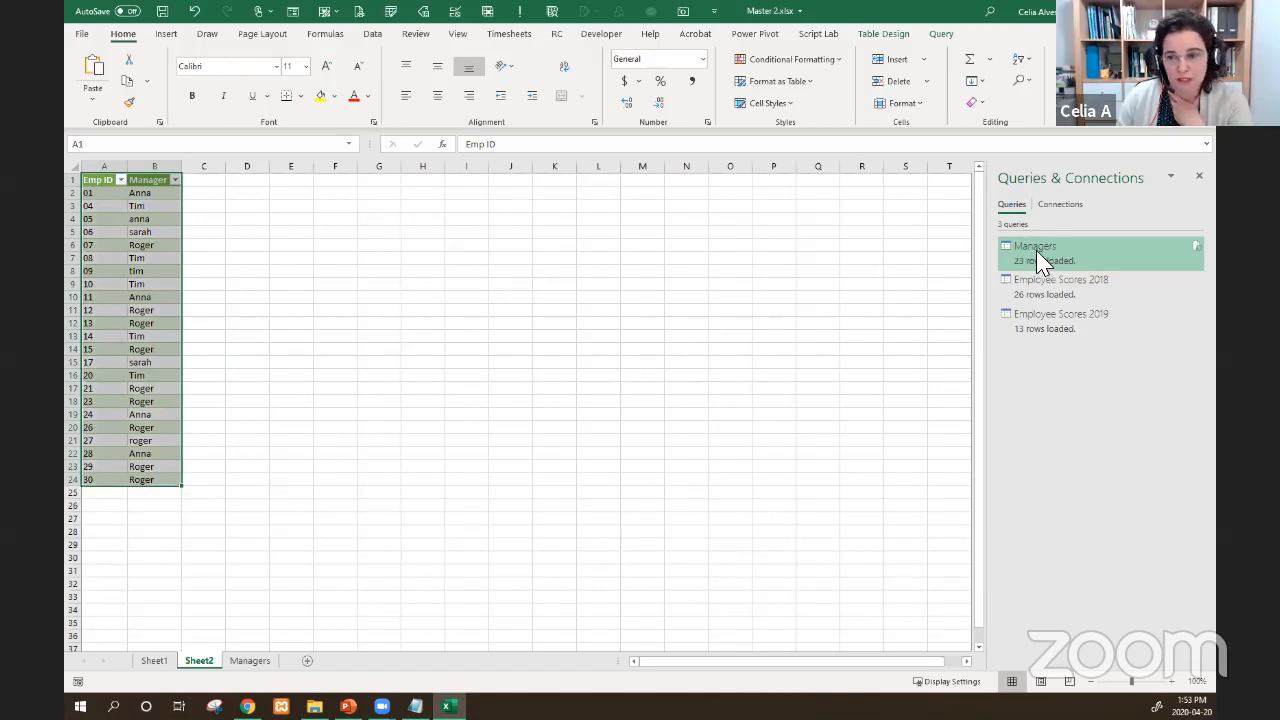
pyautogui.doubleClick(1038, 258)
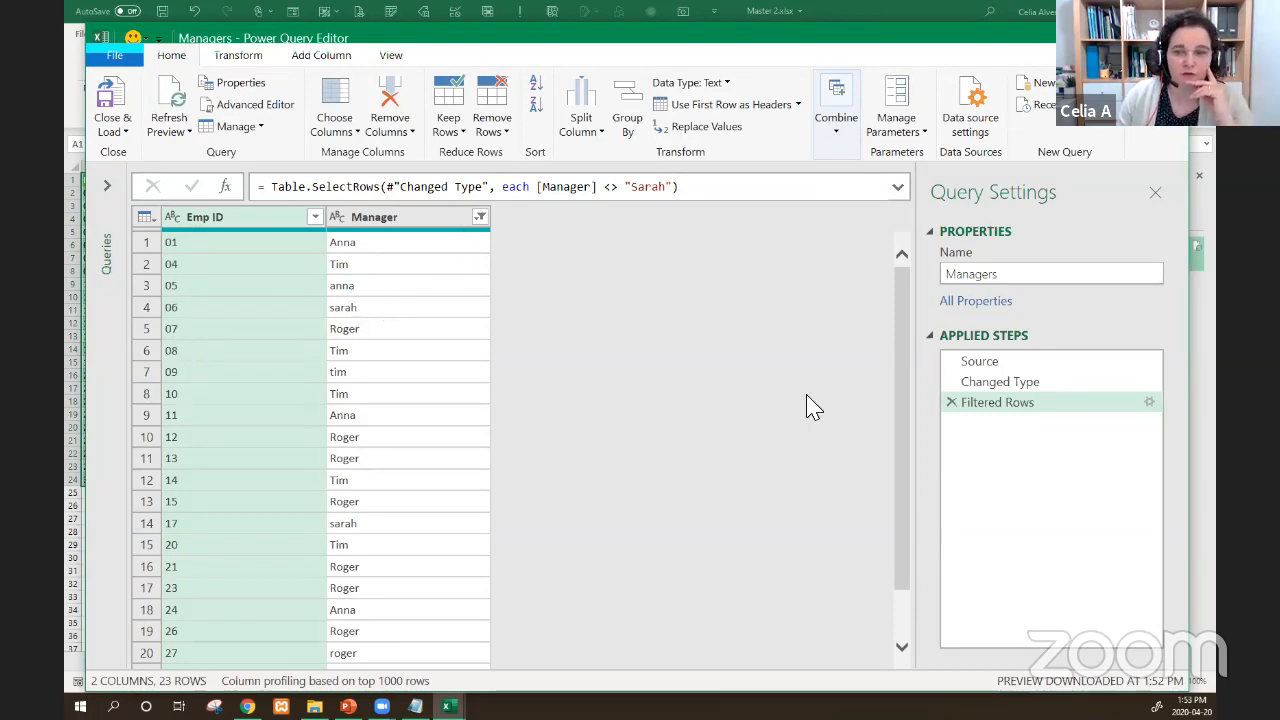
pyautogui.click(995, 382)
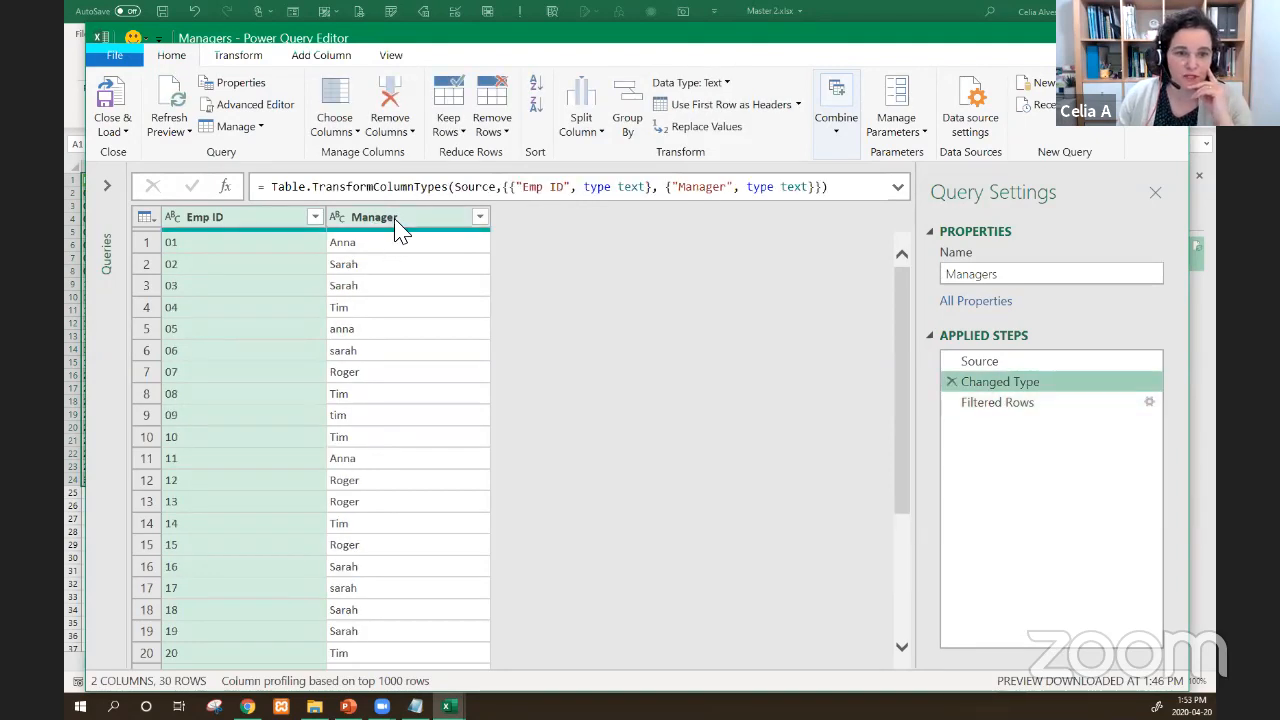
pyautogui.click(240, 57)
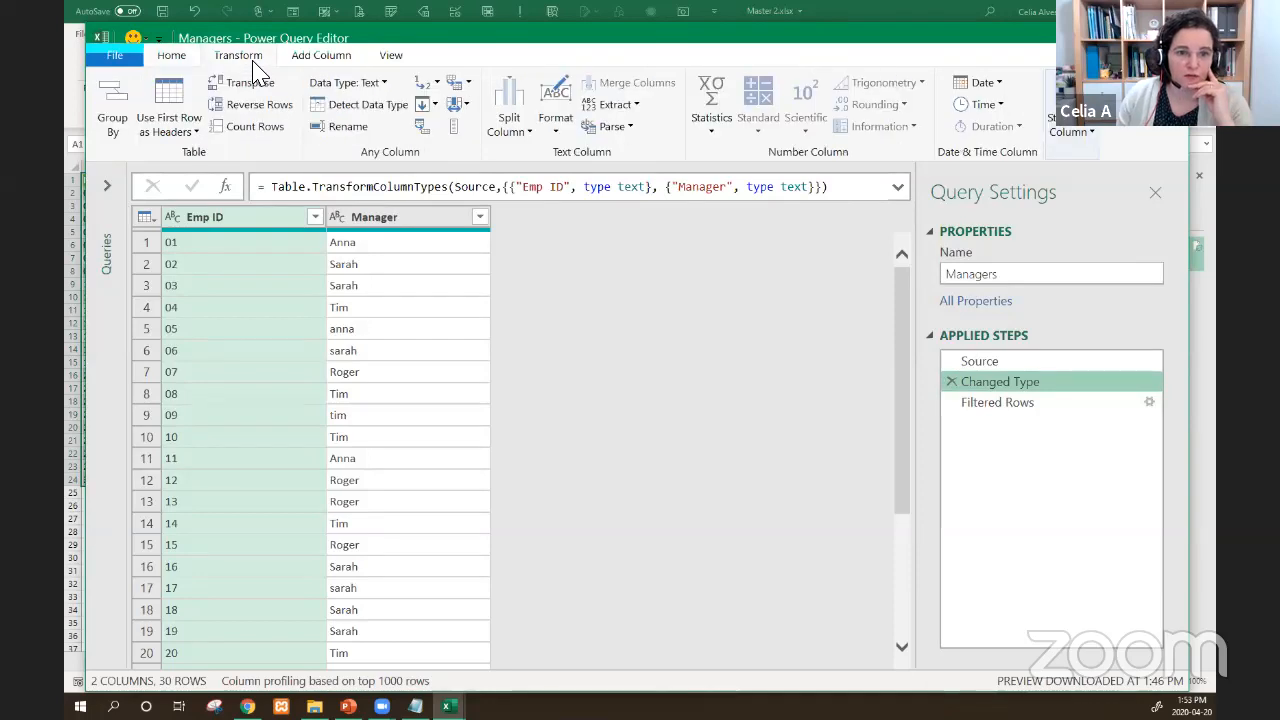
pyautogui.click(557, 135)
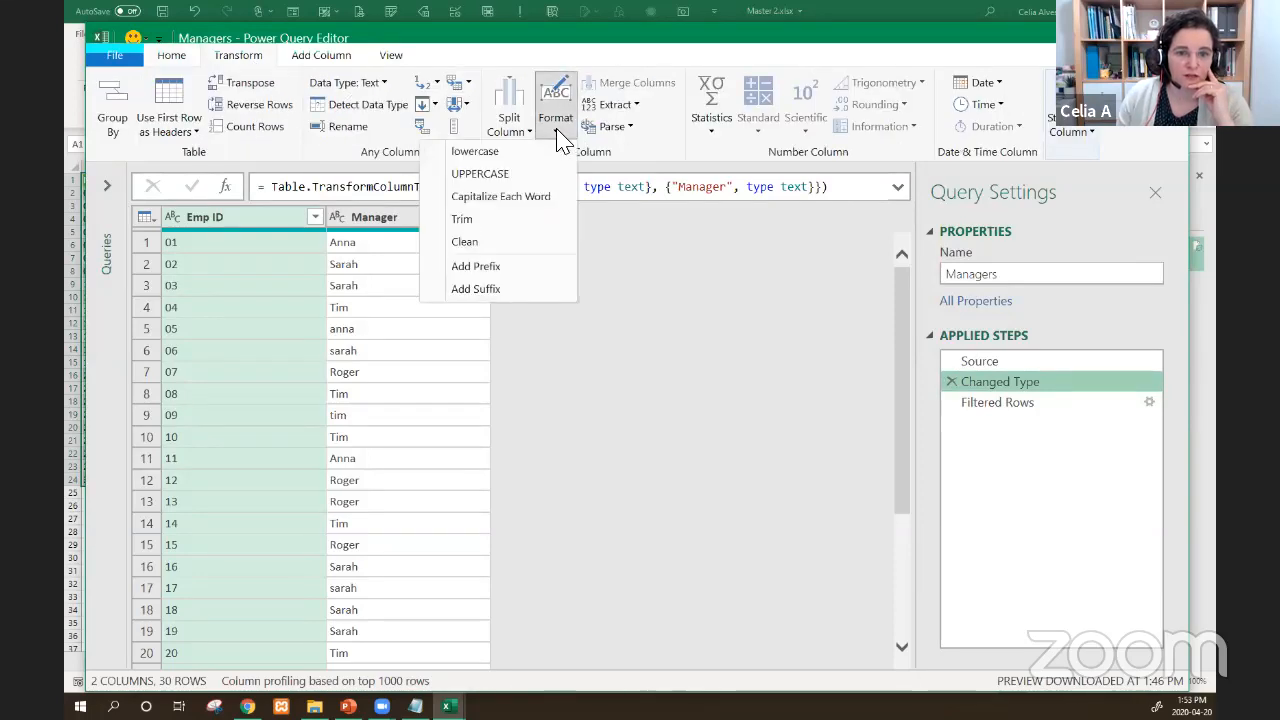
pyautogui.click(487, 197)
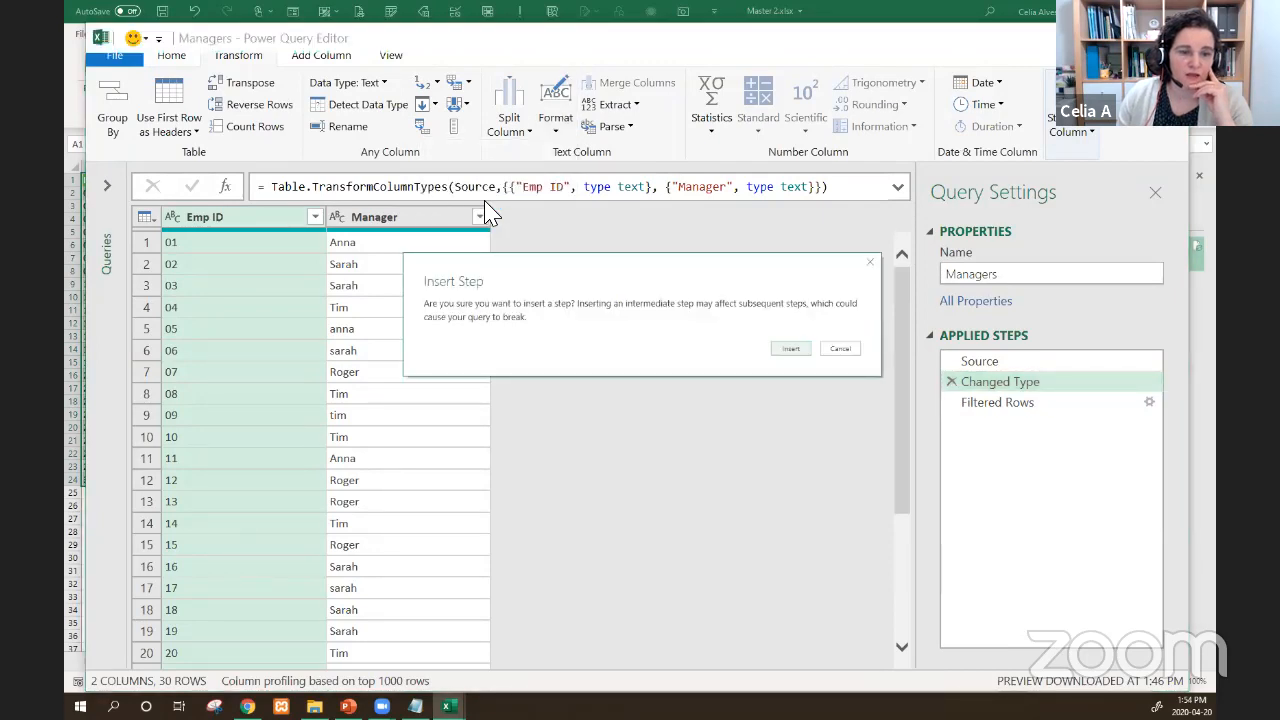
pyautogui.click(788, 350)
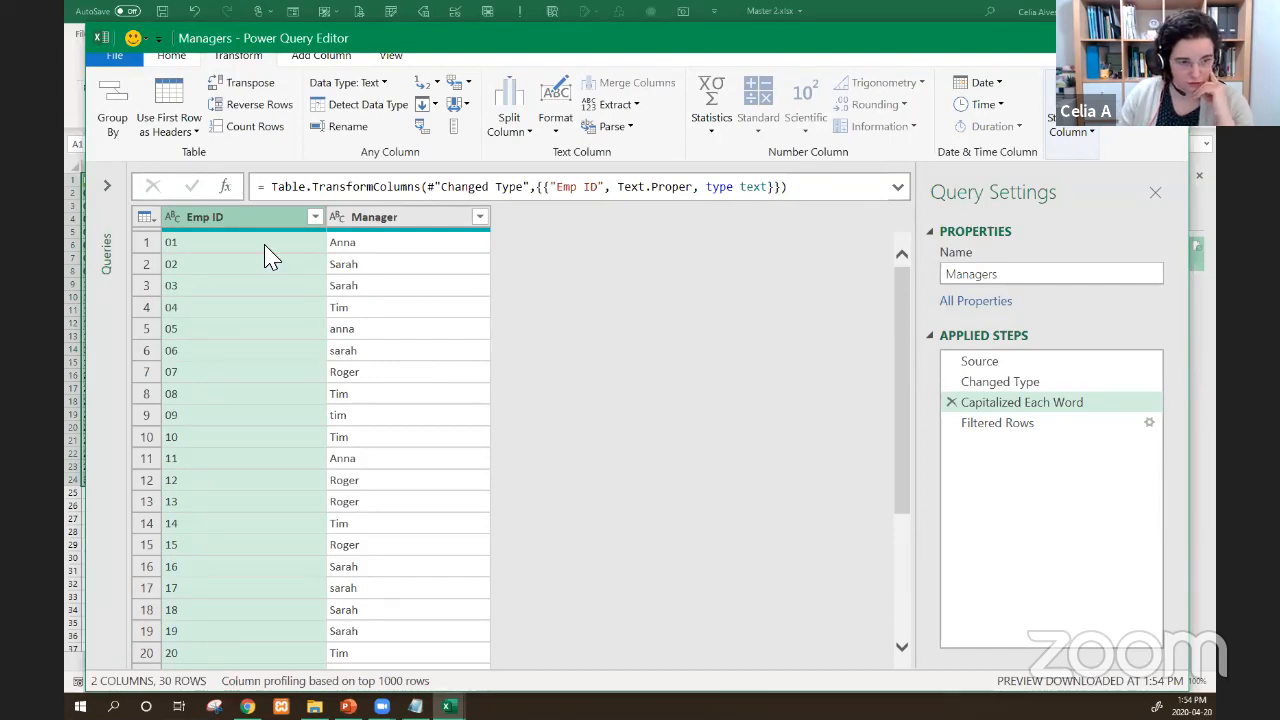
# - Replace "Emp ID" with "Manager" as the target column in the Capitalized Each Word step's formula
pyautogui.click(385, 220)
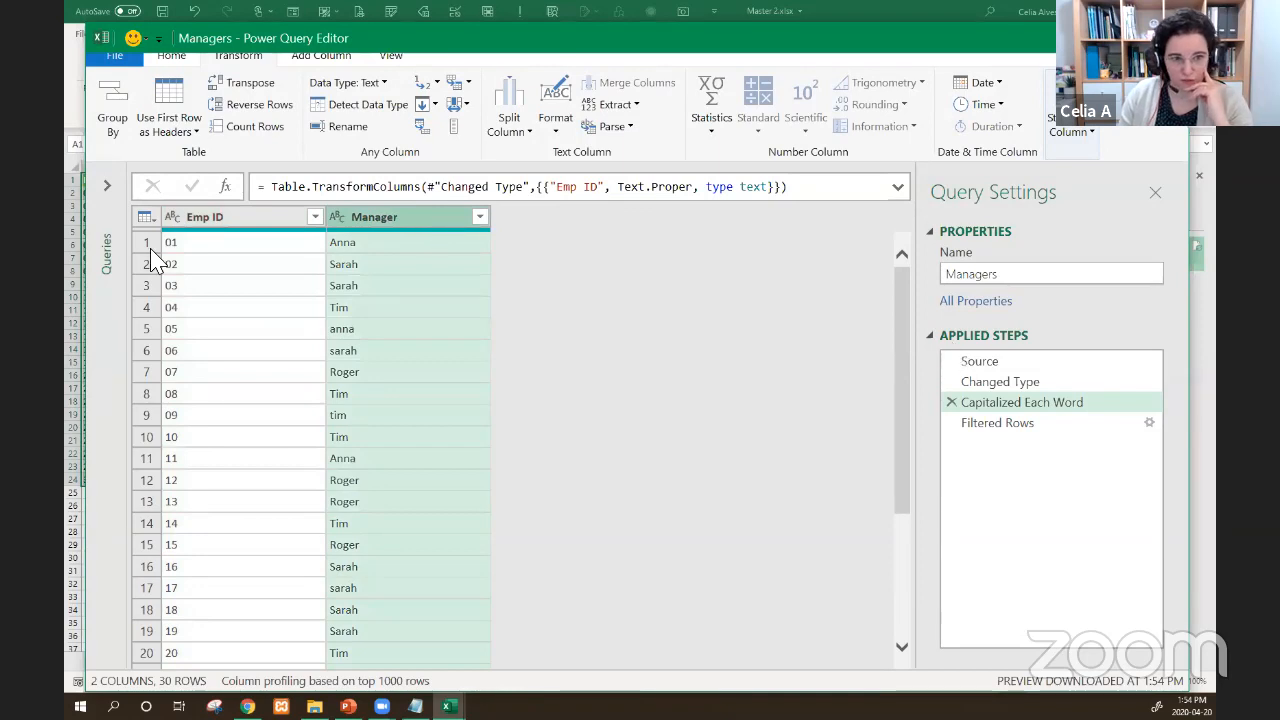
pyautogui.click(214, 222)
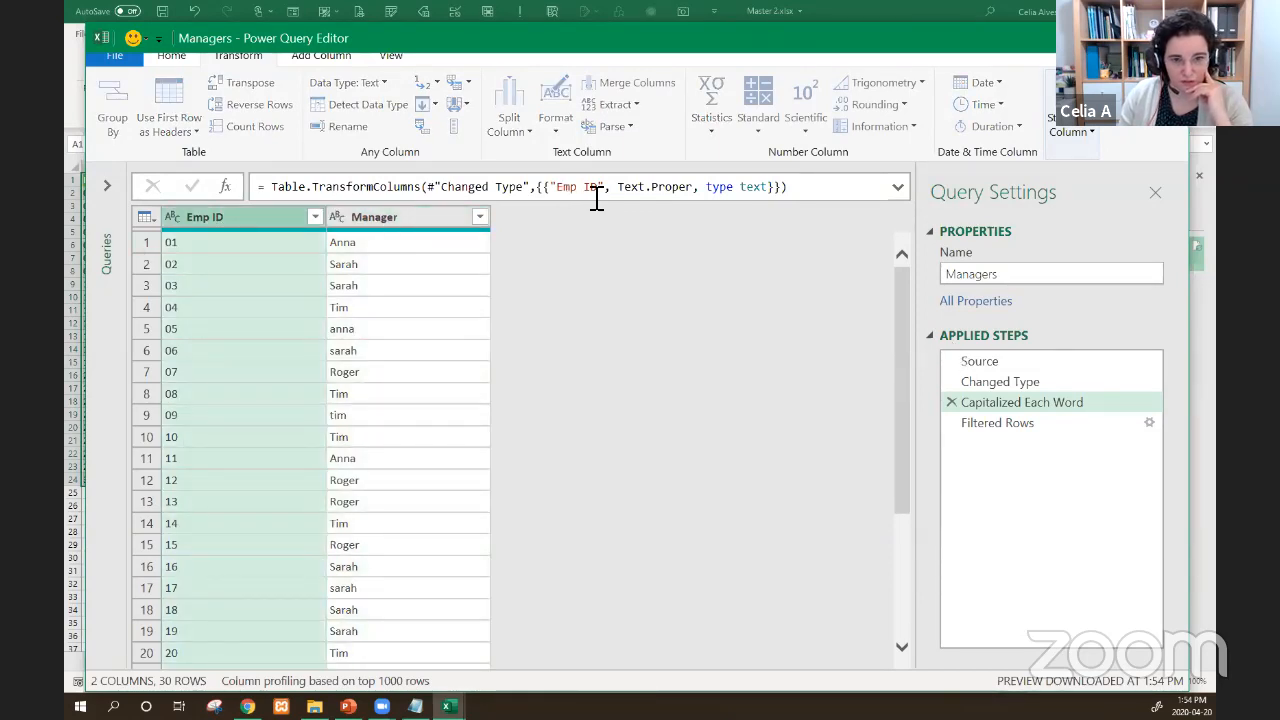
pyautogui.moveTo(557, 195); pyautogui.dragTo(597, 199)
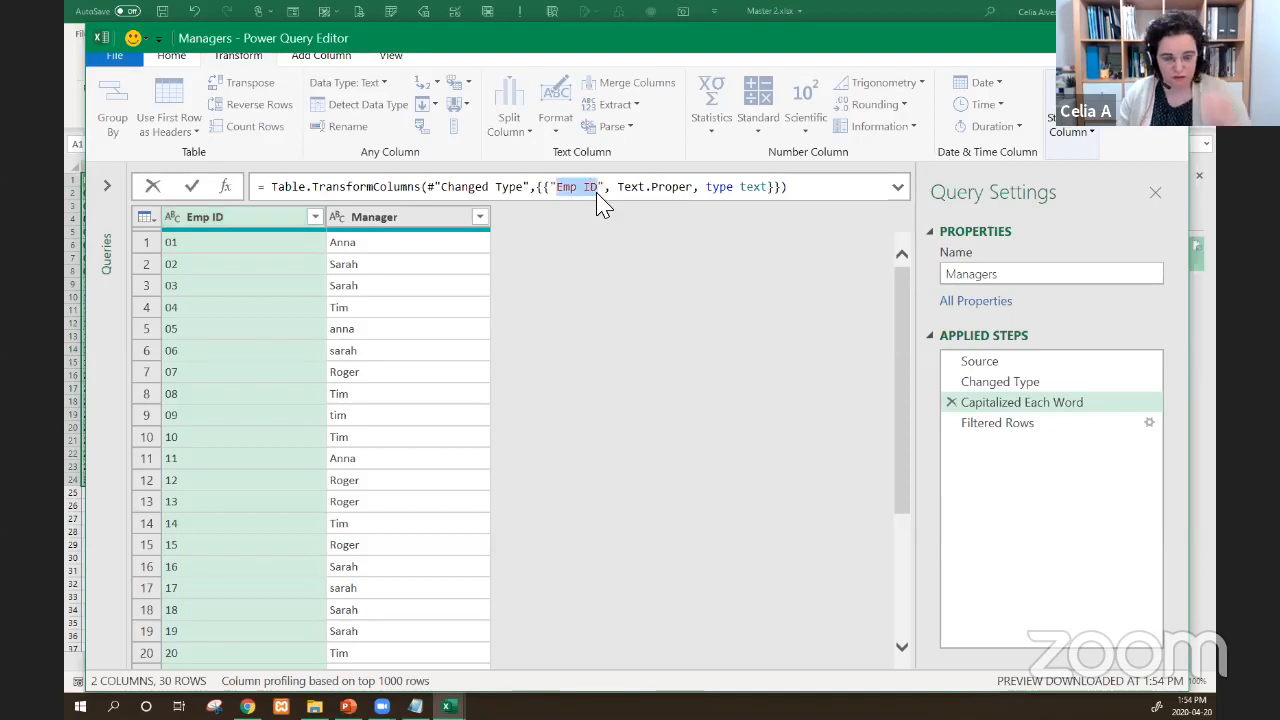
pyautogui.write('Manager')
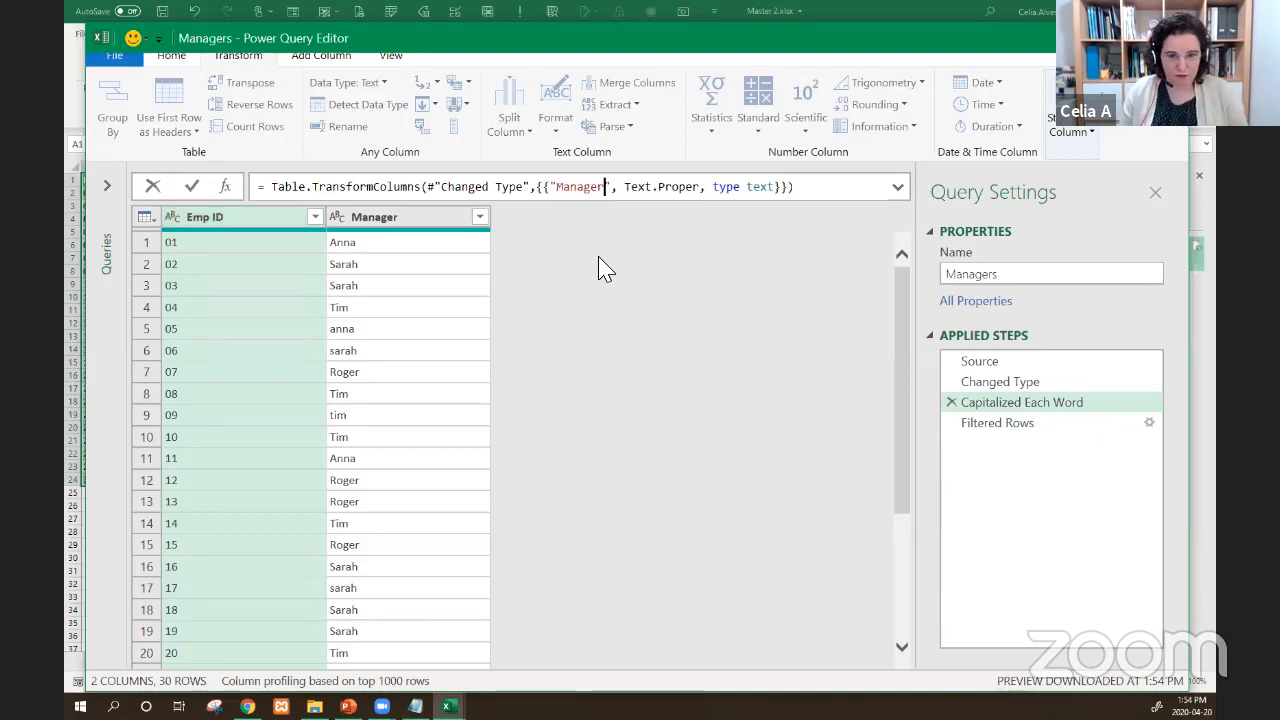
pyautogui.click(802, 190)
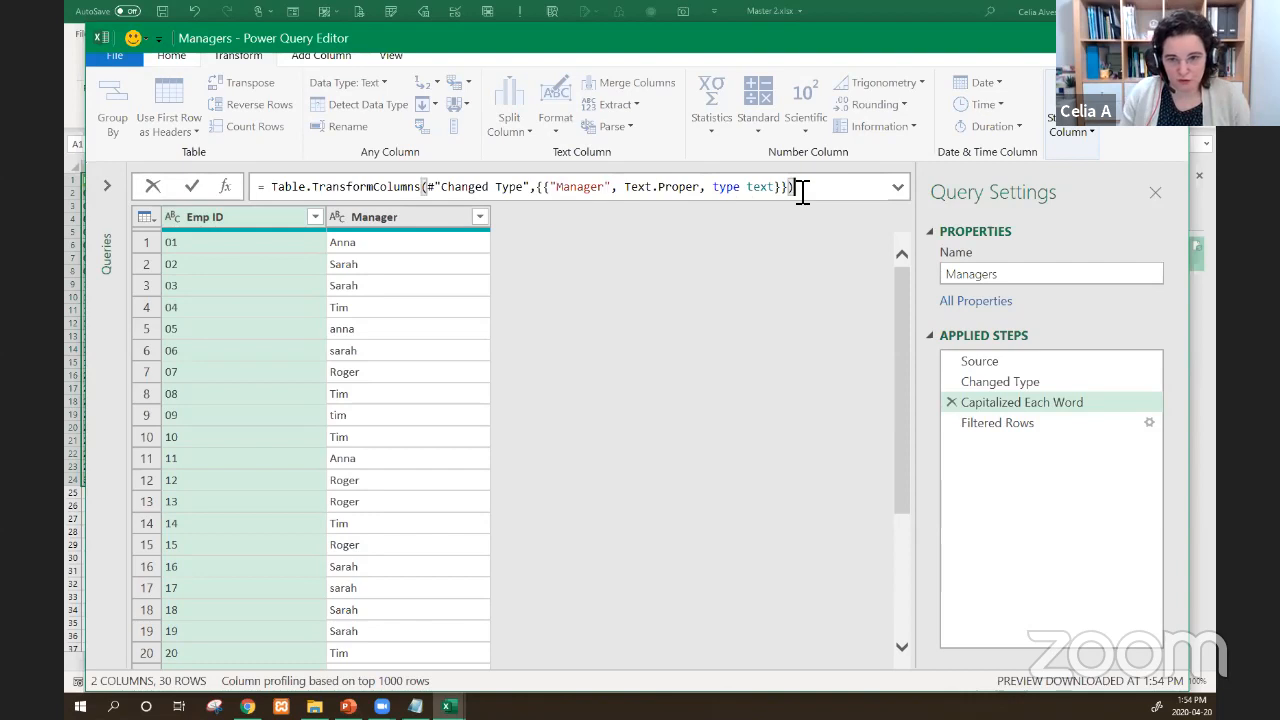
# - Apply the Text.Proper formula to the Manager column and load the filtered Managers query back to the worksheet
pyautogui.press('Return')
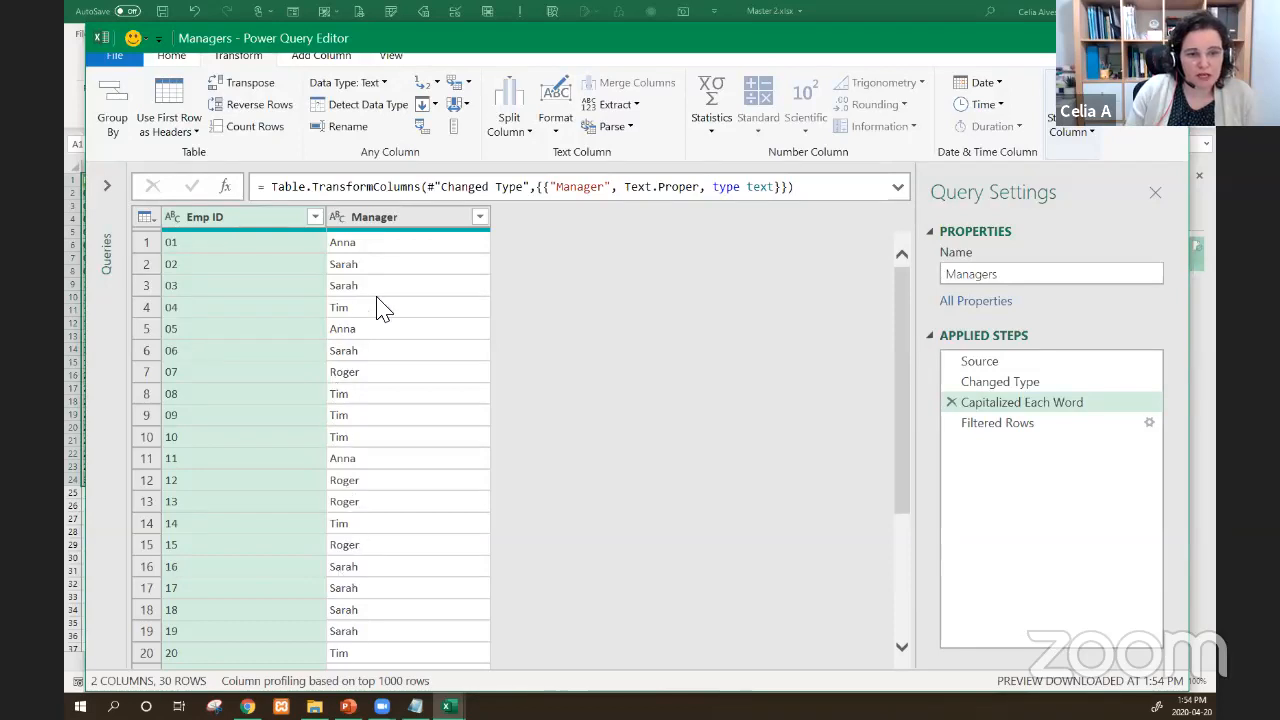
pyautogui.click(1028, 432)
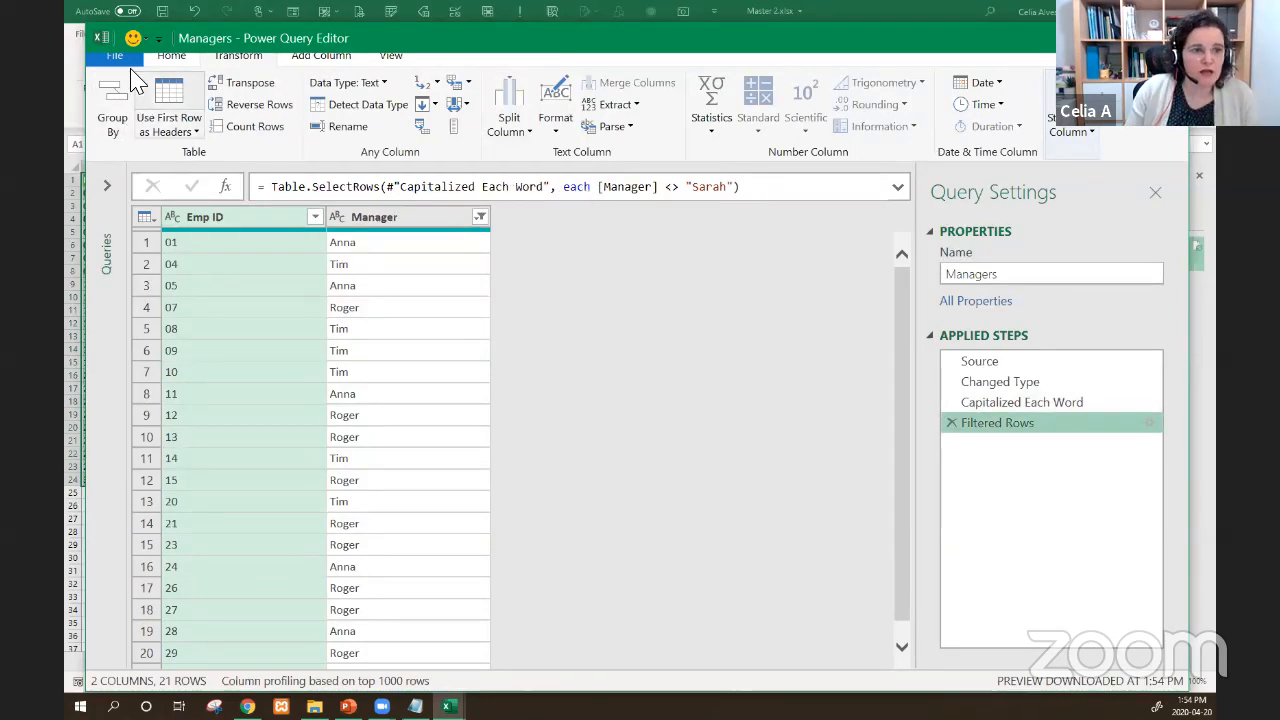
pyautogui.click(171, 55)
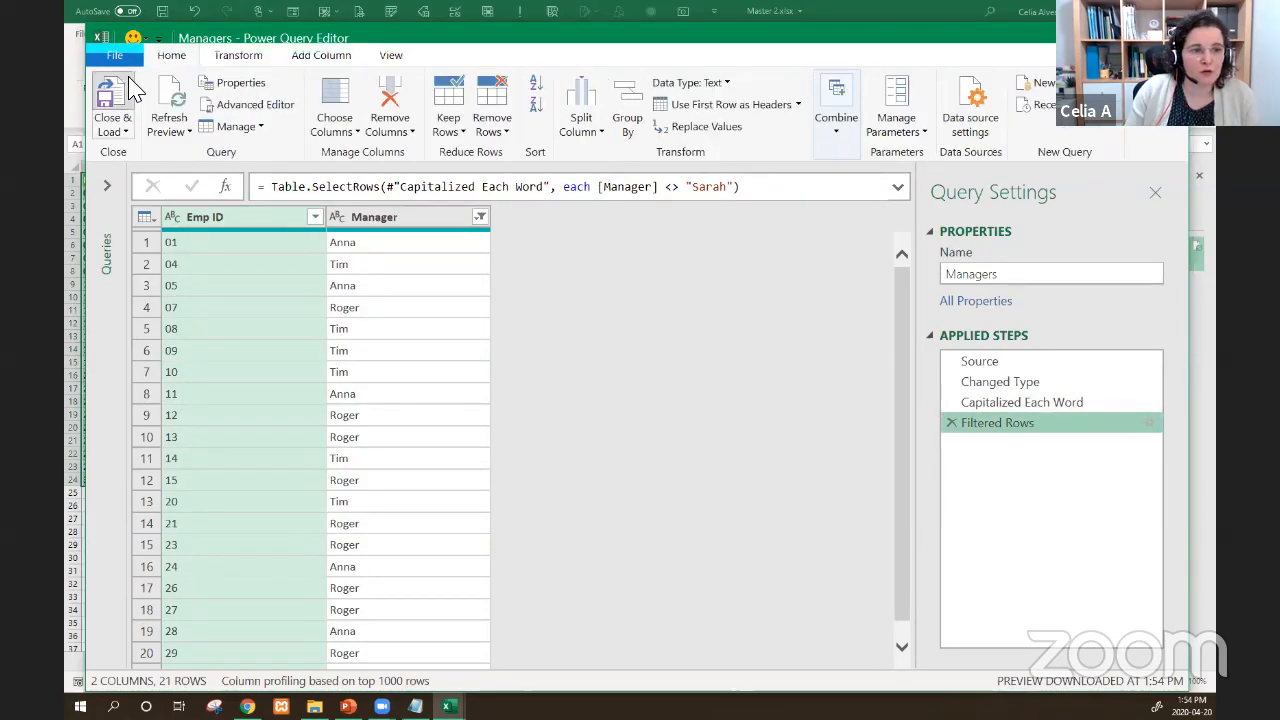
pyautogui.click(112, 95)
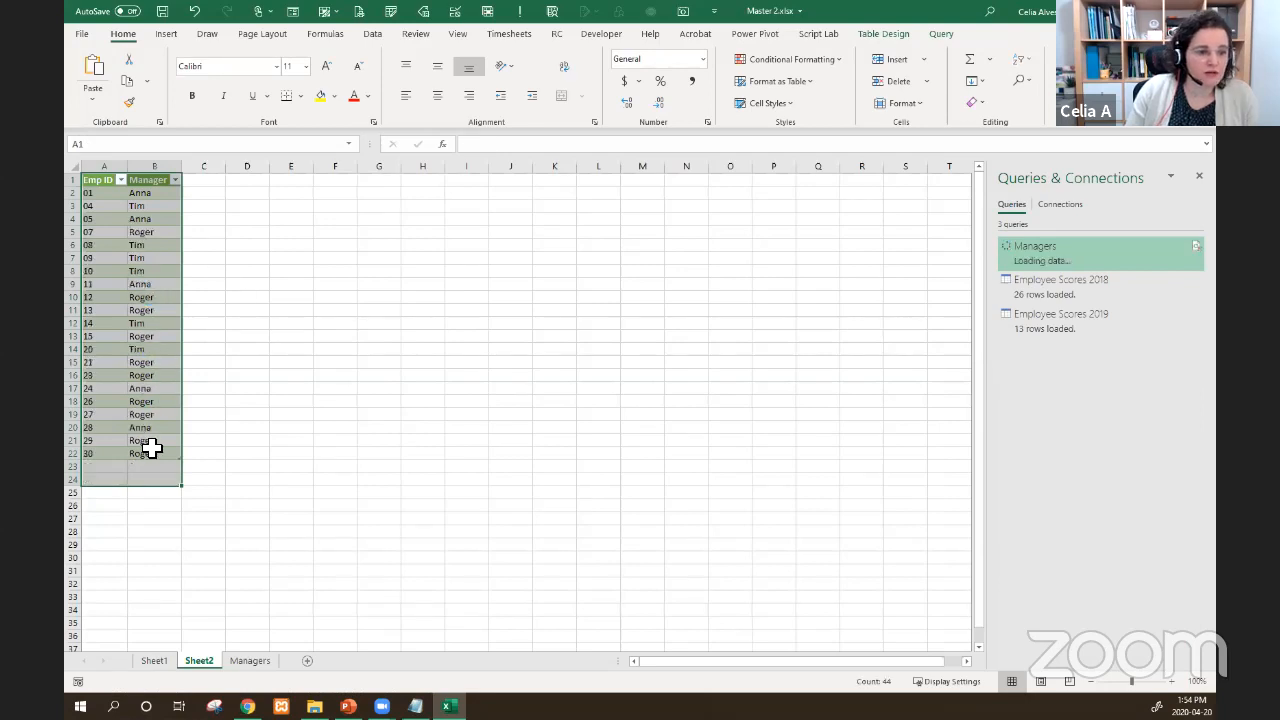
pyautogui.click(160, 205)
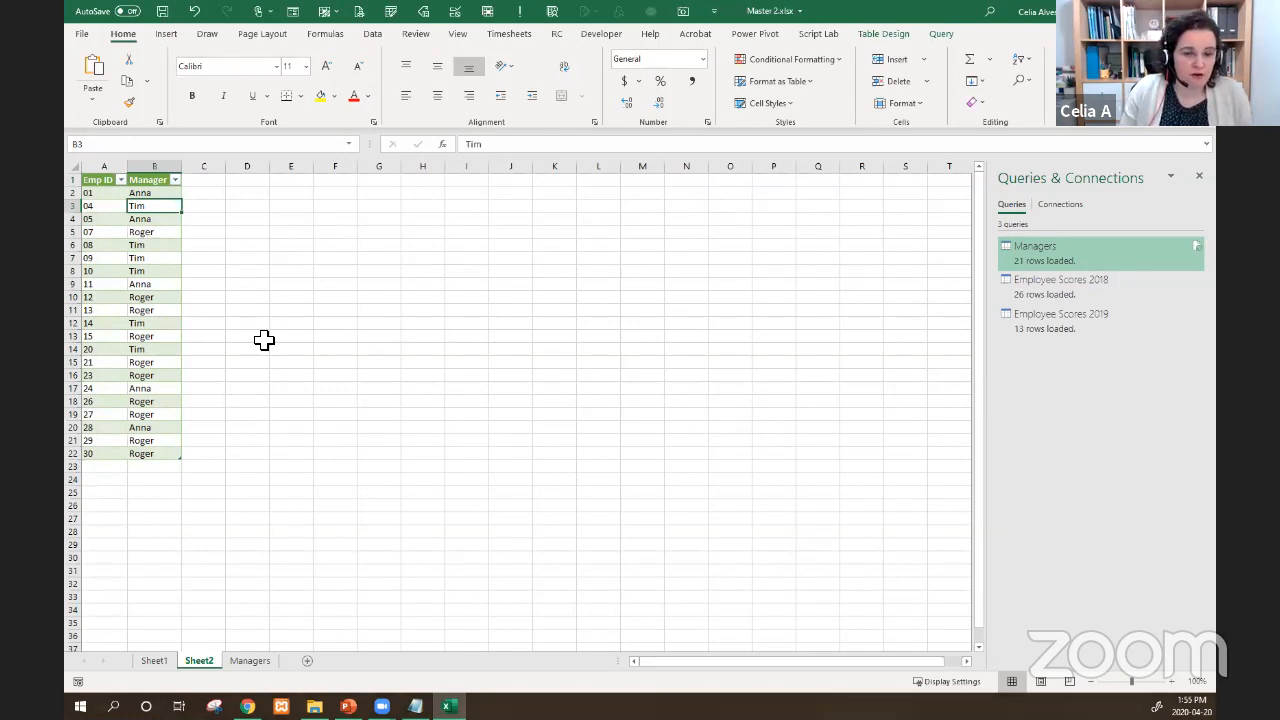
pyautogui.click(540, 360)
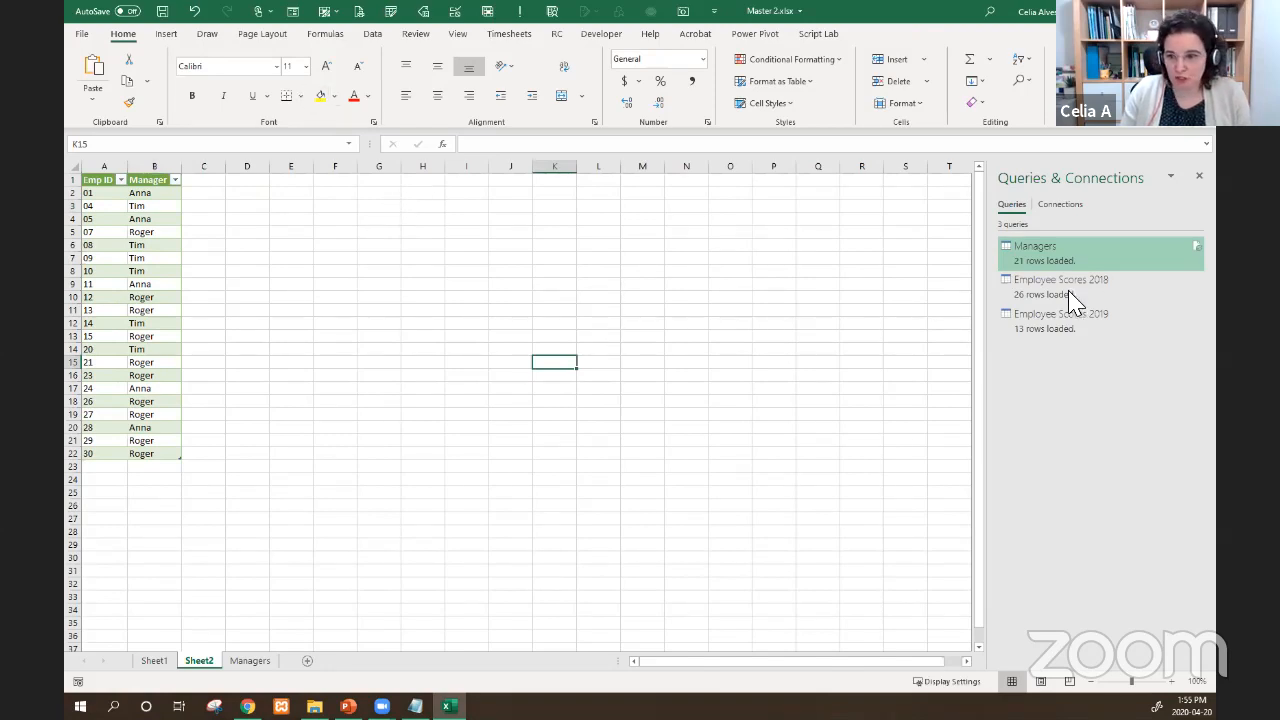
pyautogui.click(1042, 330)
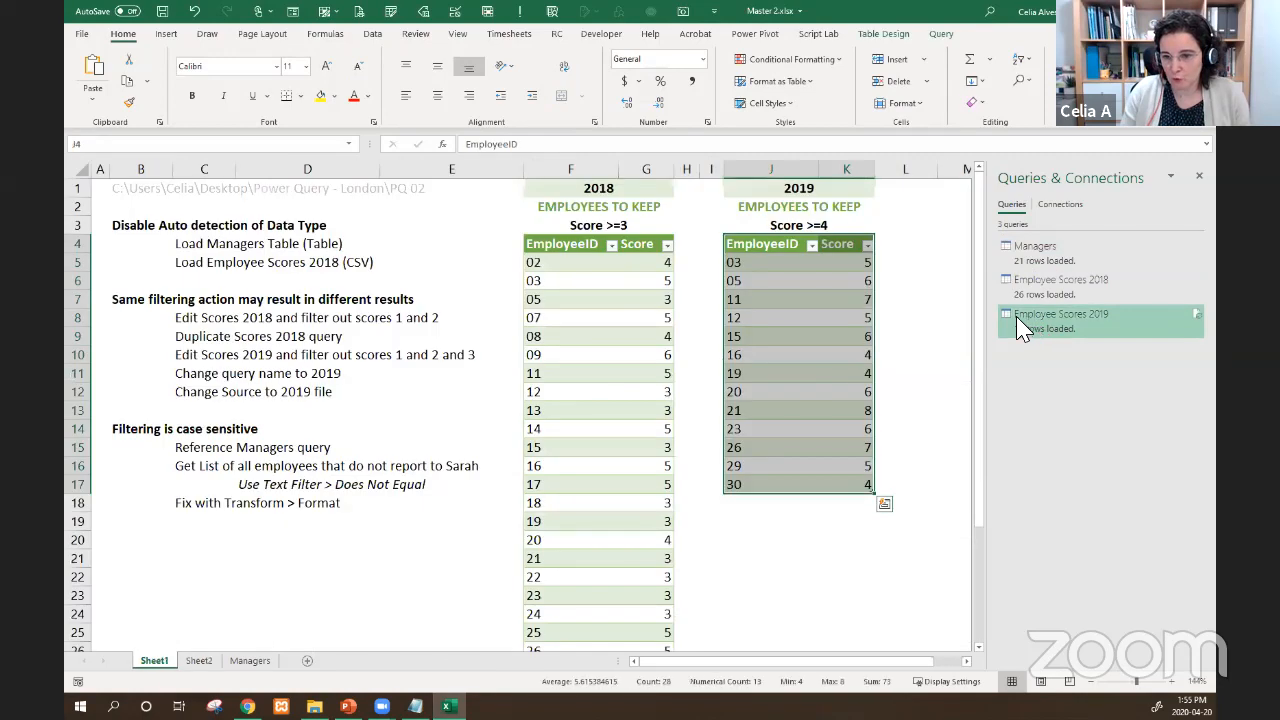
pyautogui.rightClick(1021, 330)
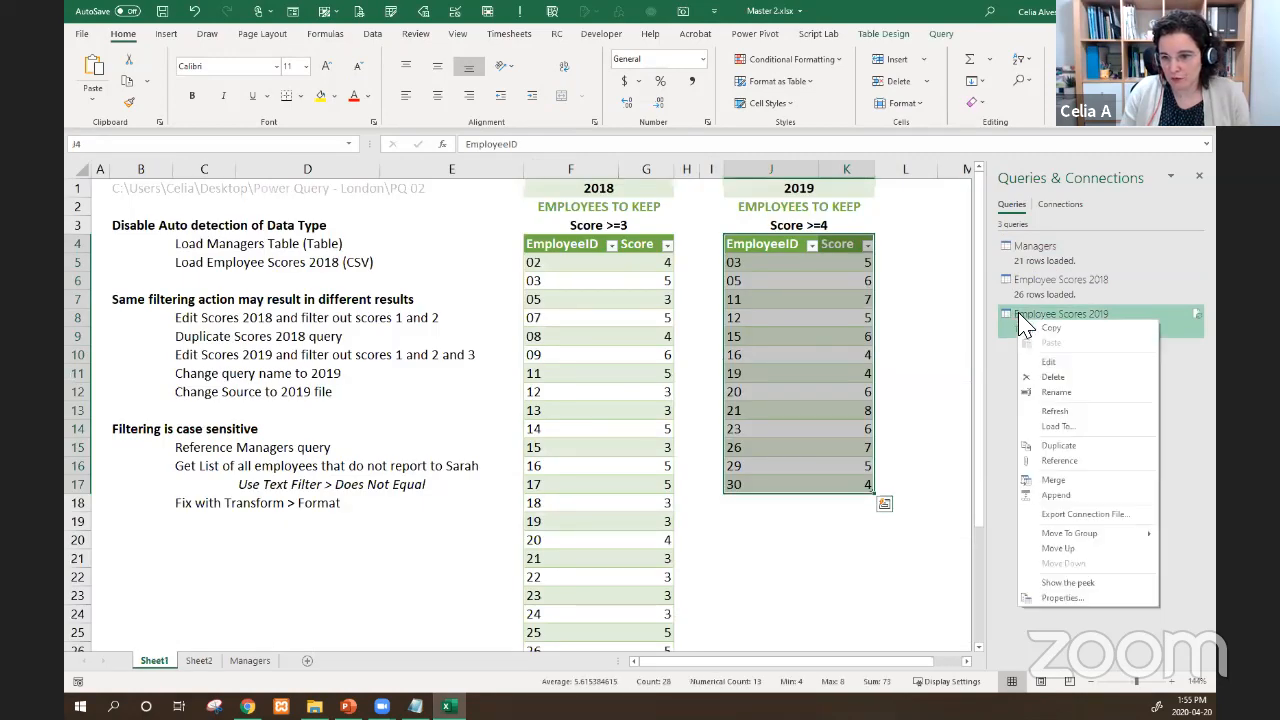
pyautogui.click(1062, 598)
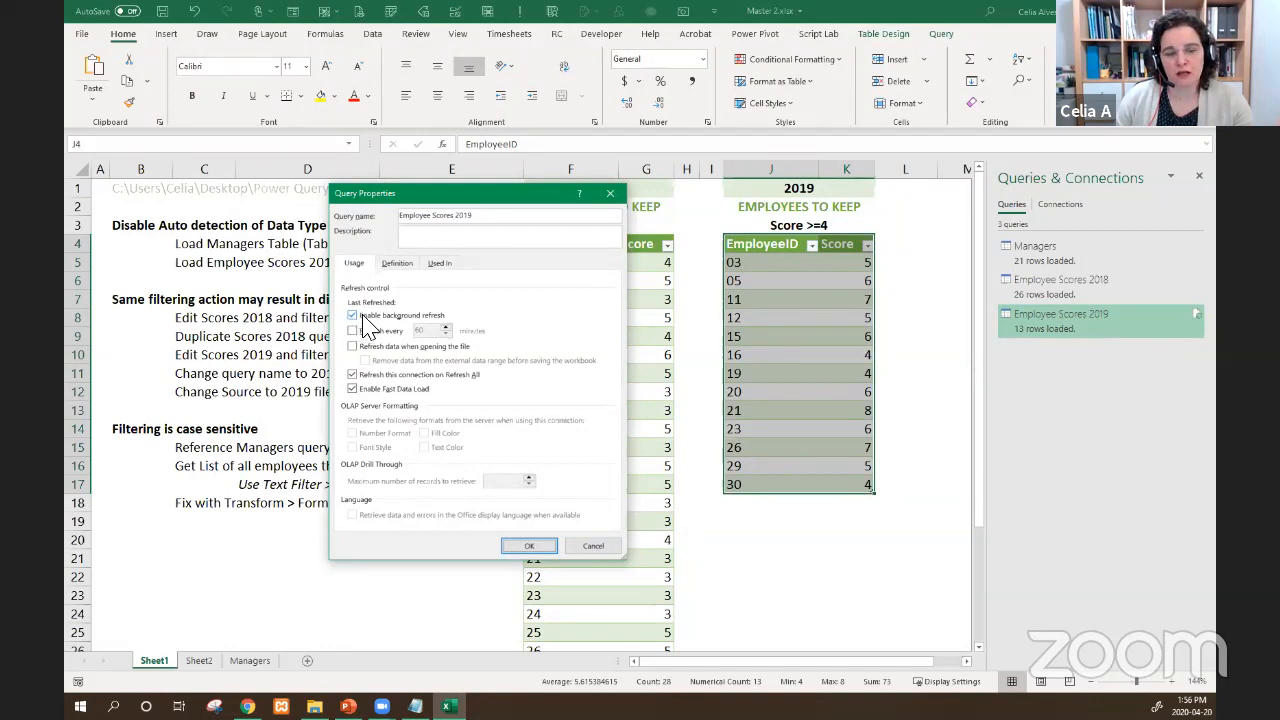
pyautogui.click(370, 316)
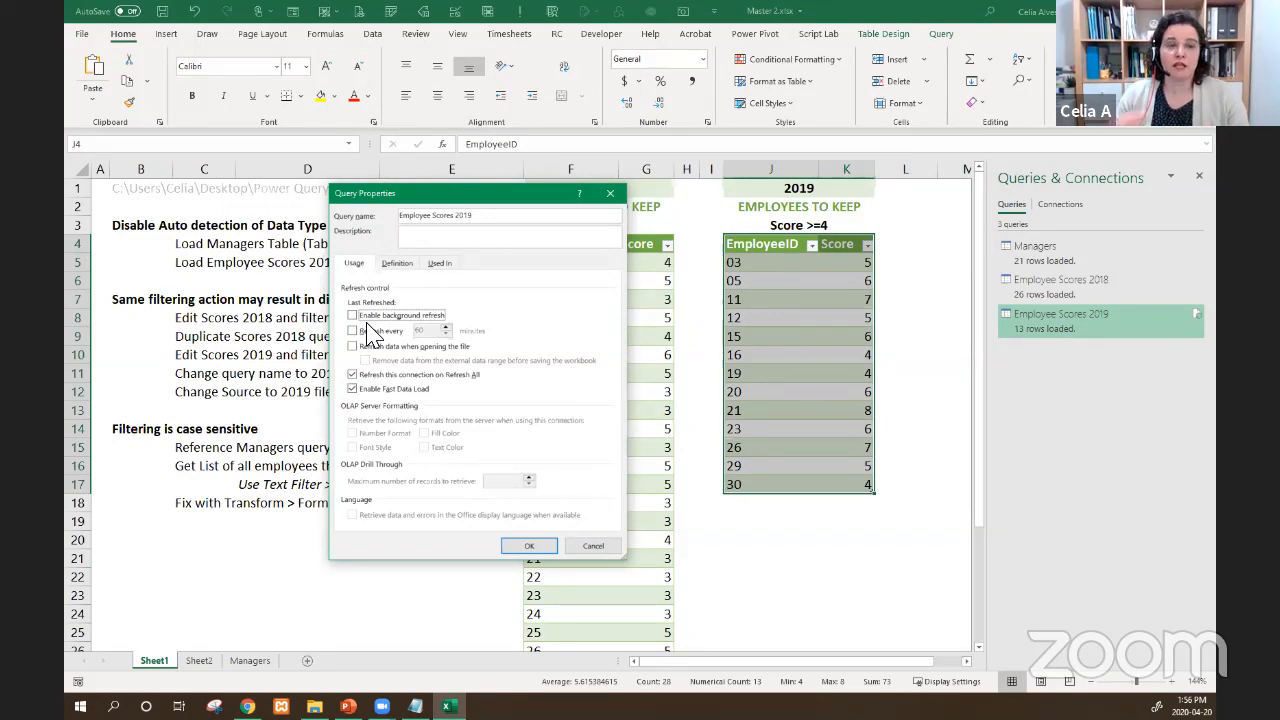
pyautogui.click(571, 547)
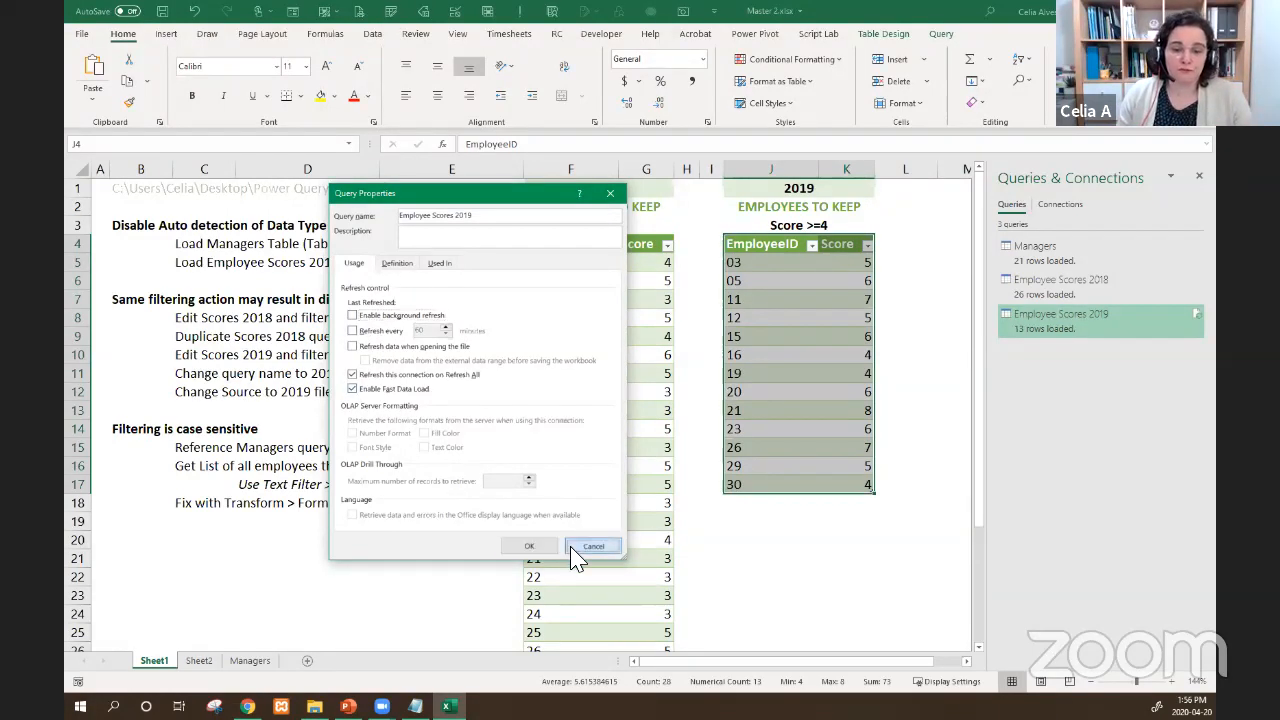
# - Disable background refresh in the query properties of Employee Scores 2019
pyautogui.click(372, 33)
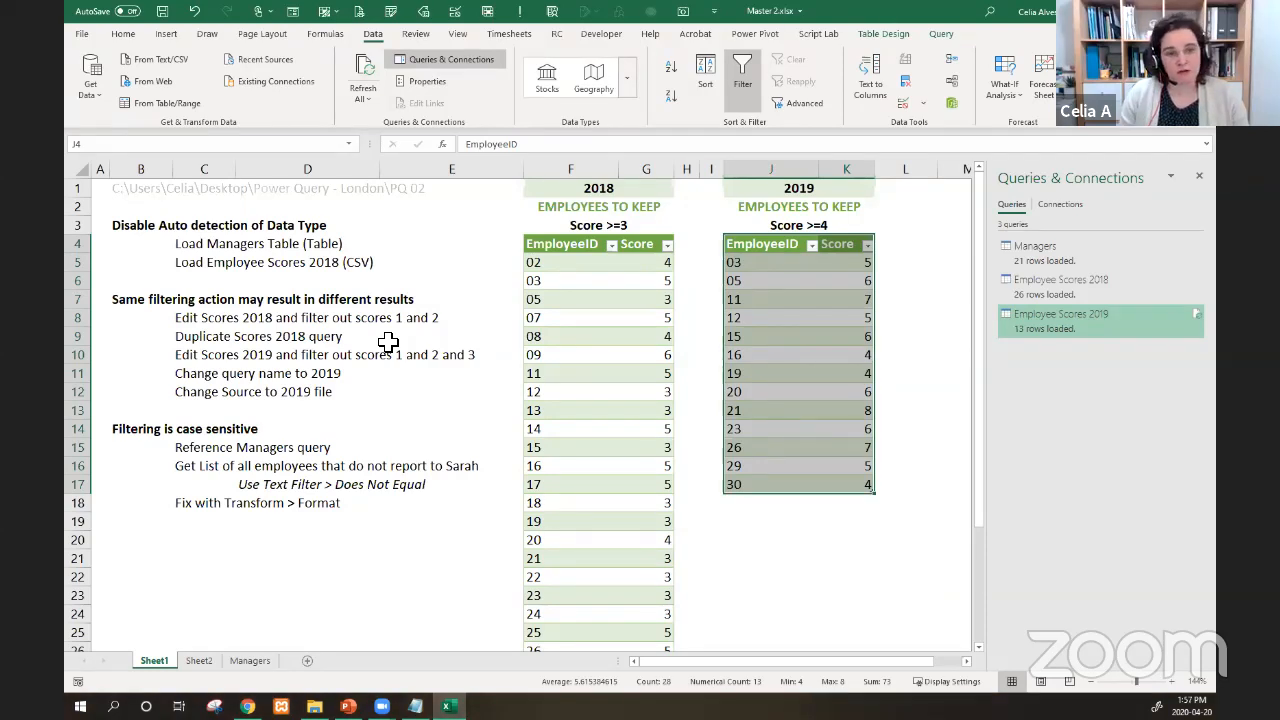
pyautogui.click(416, 283)
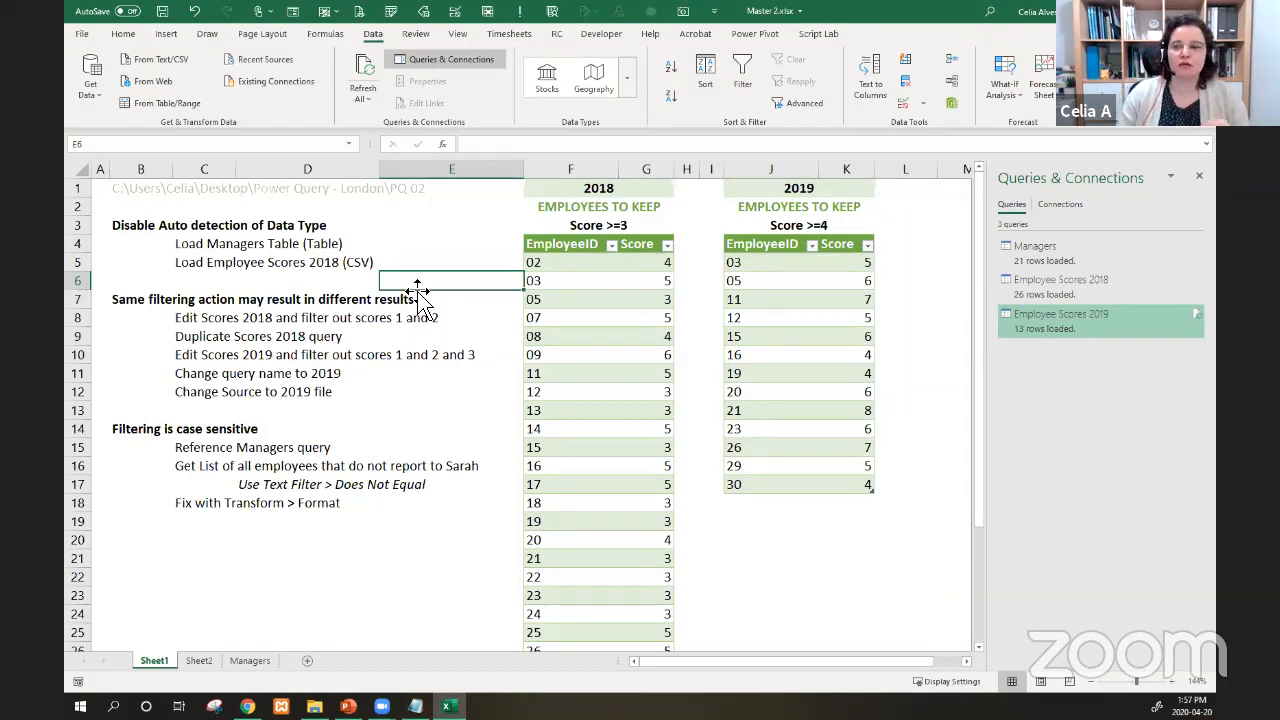
pyautogui.rightClick(1036, 320)
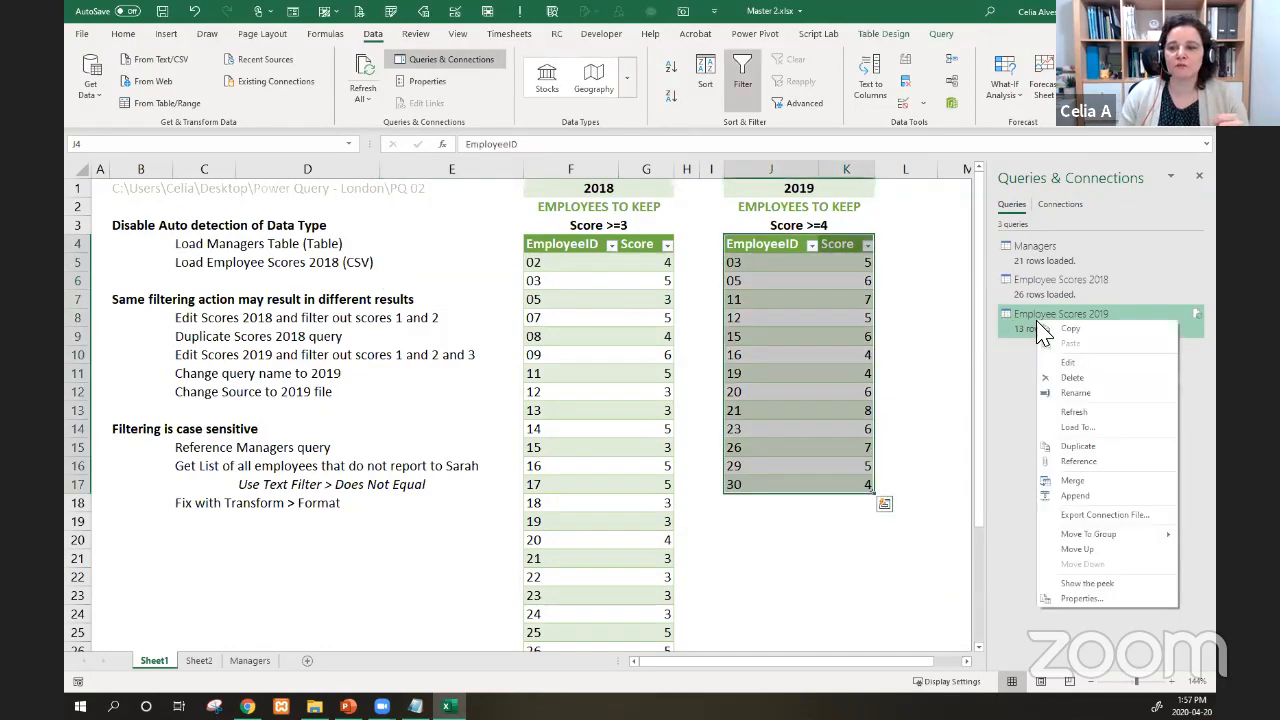
pyautogui.click(1082, 598)
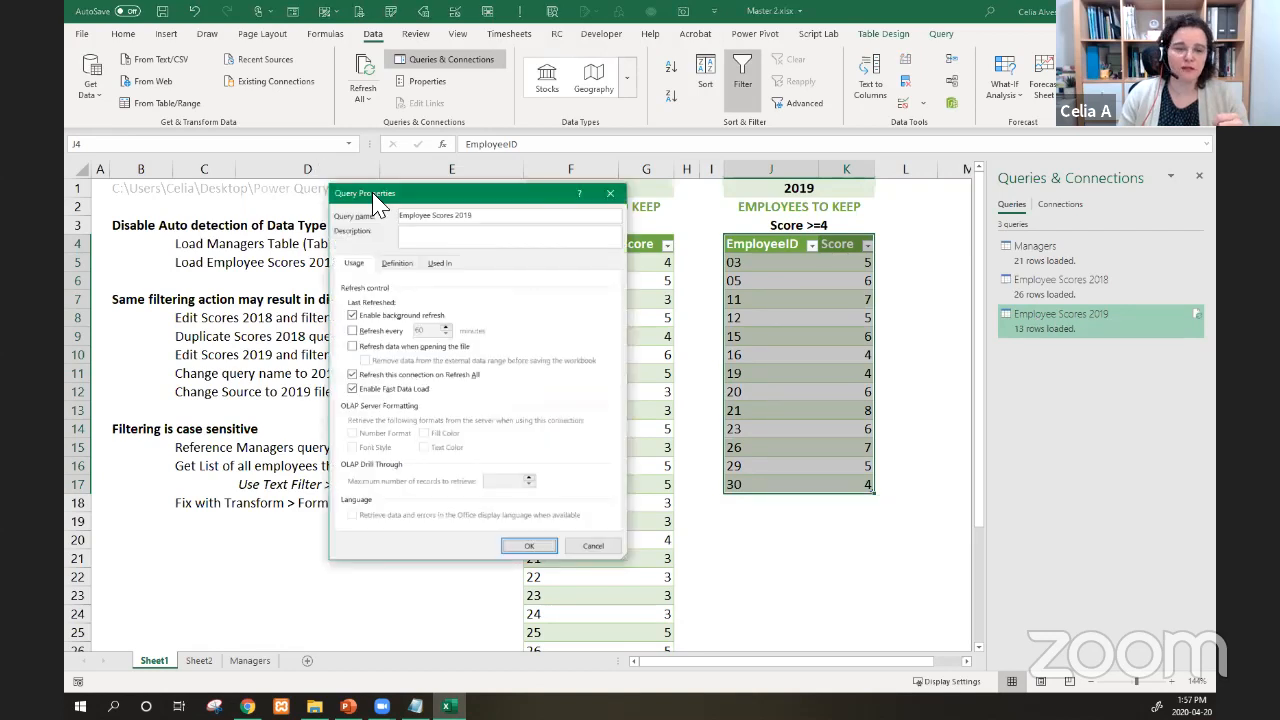
pyautogui.click(353, 317)
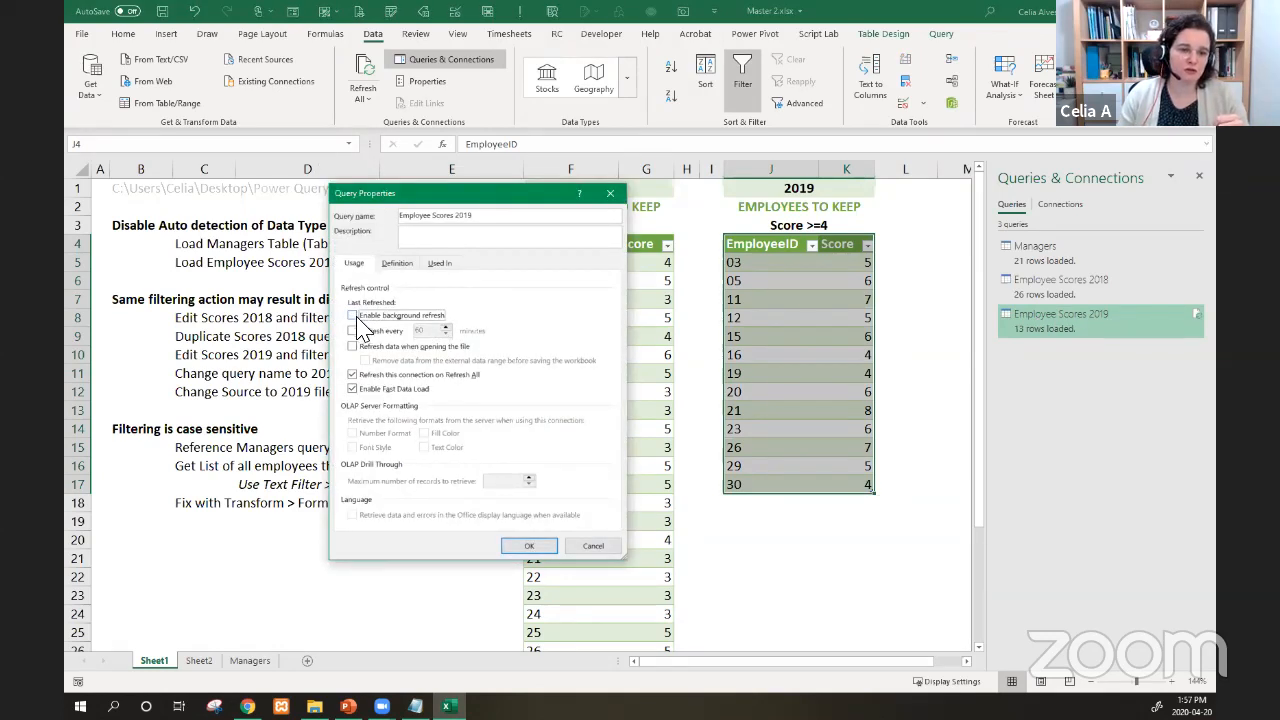
pyautogui.click(533, 550)
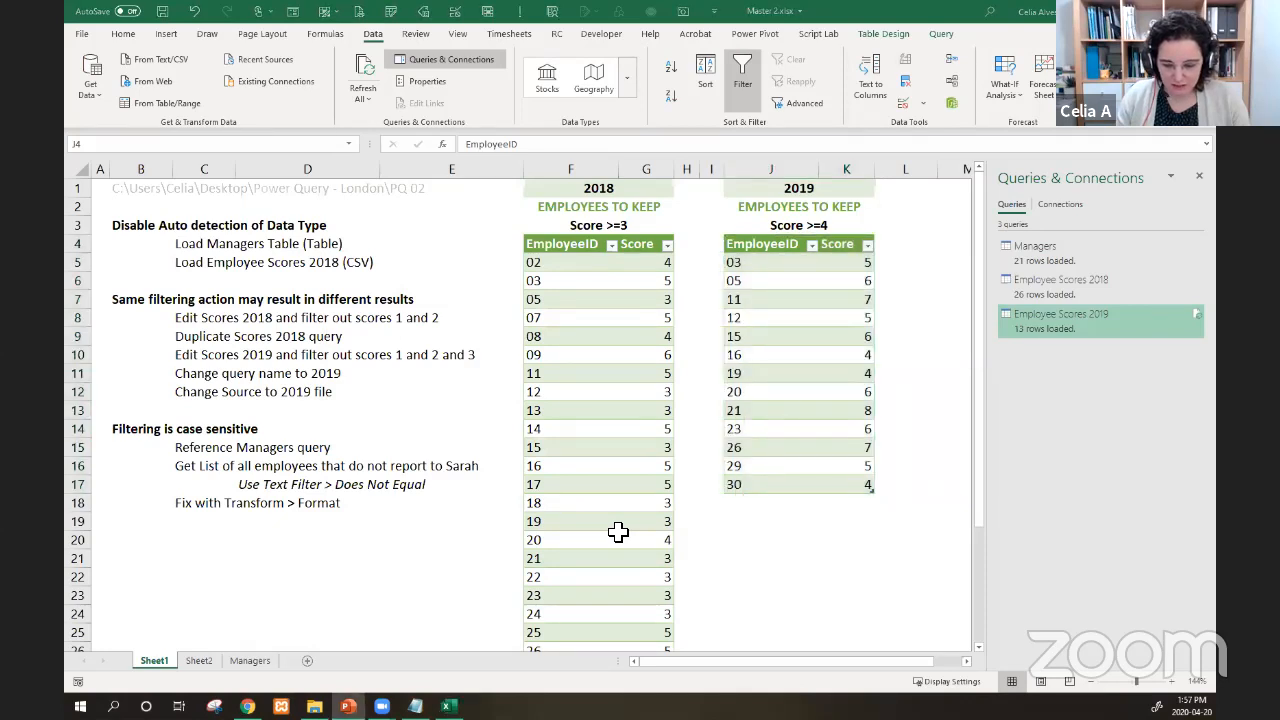
# - Close the workbook and advance the PowerPoint presentation through its remaining slides until the slide show exits
pyautogui.click(1198, 11)
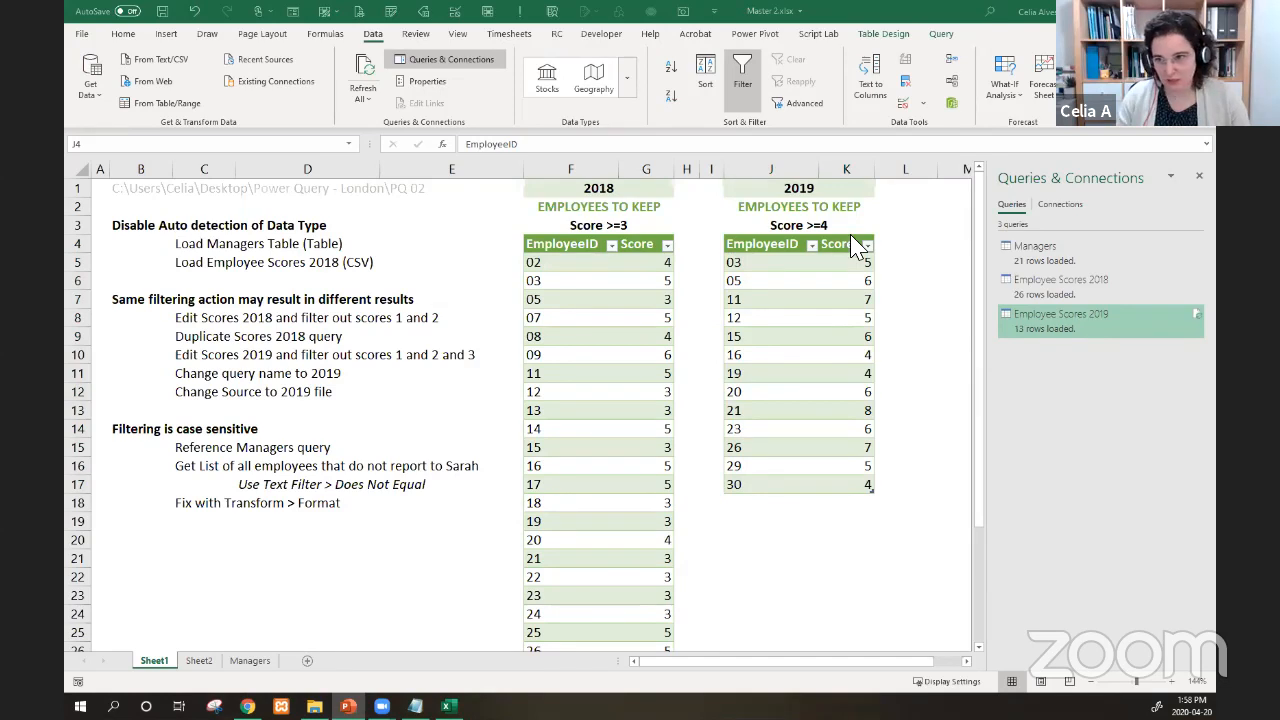
pyautogui.click(638, 385)
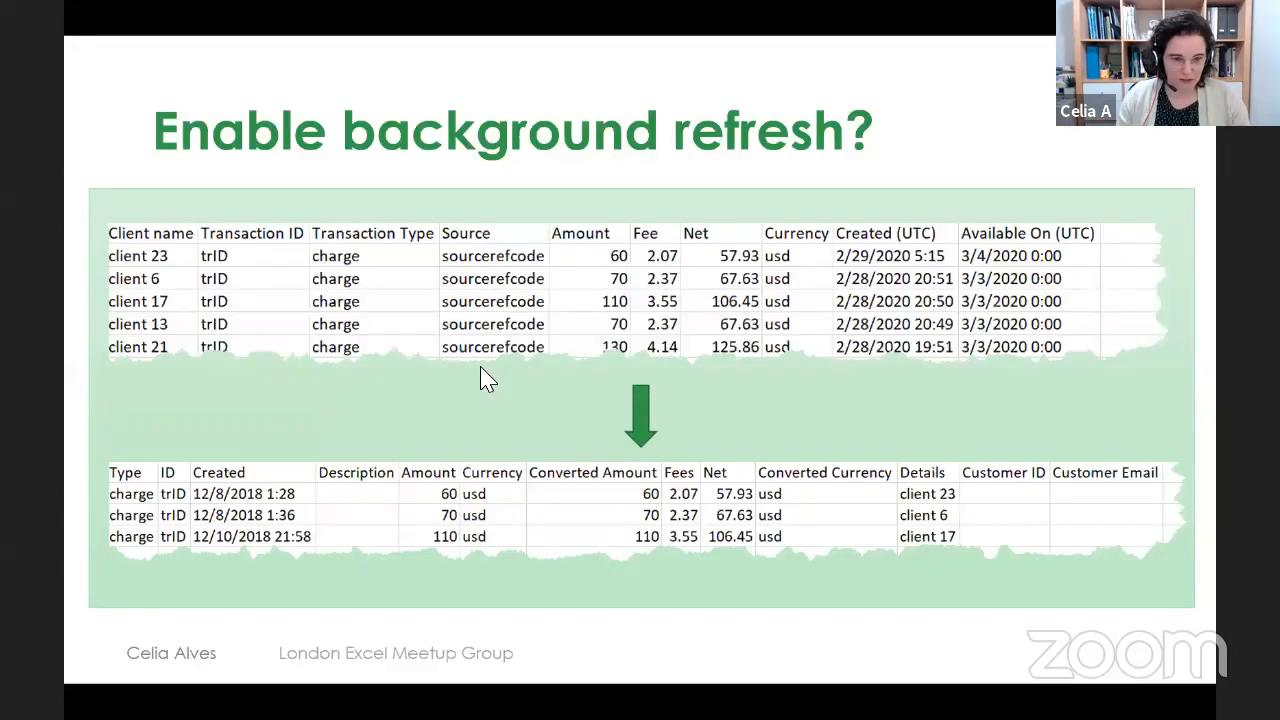
pyautogui.press('Right')
pyautogui.press('Right')
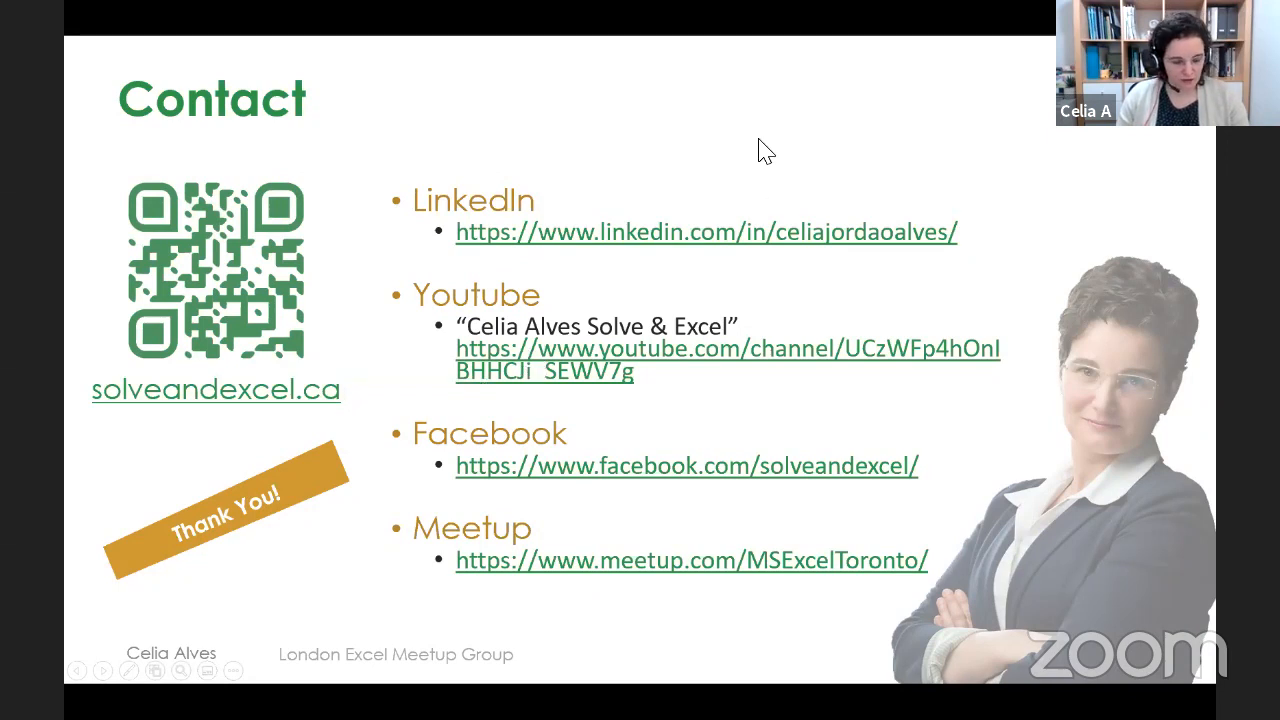
pyautogui.click(695, 130)
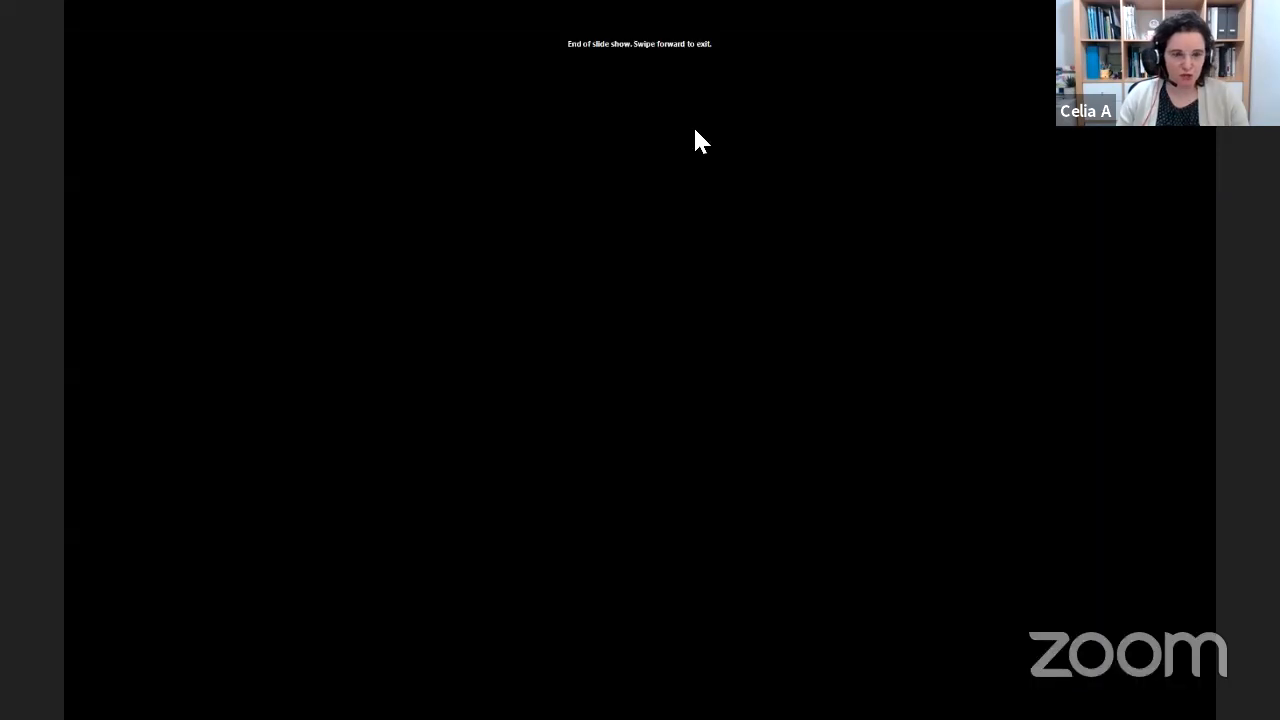
pyautogui.click(967, 180)
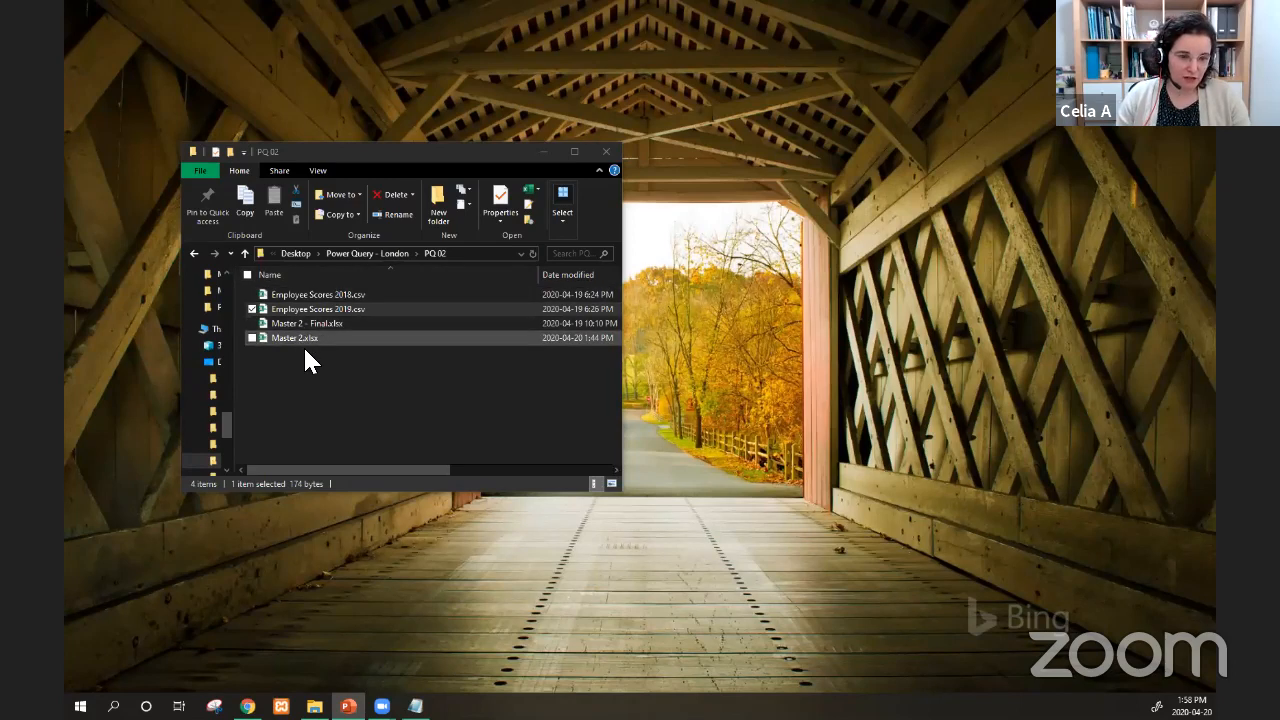
pyautogui.click(411, 150)
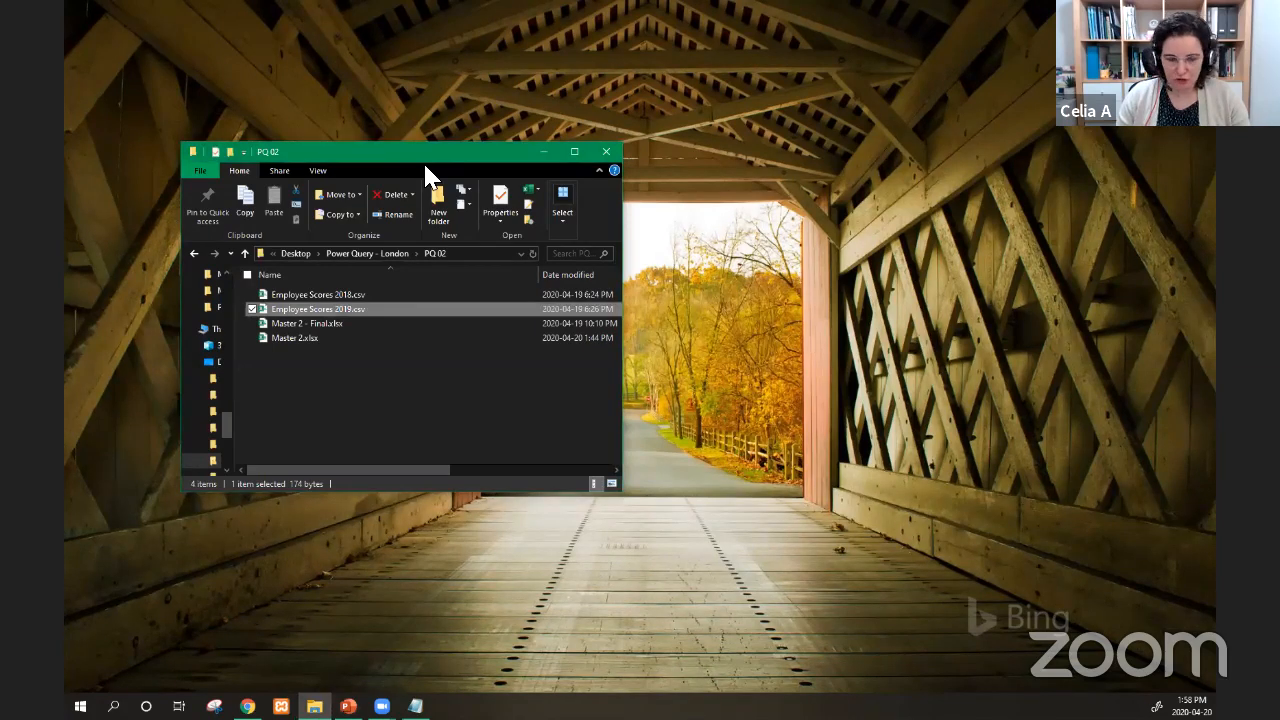
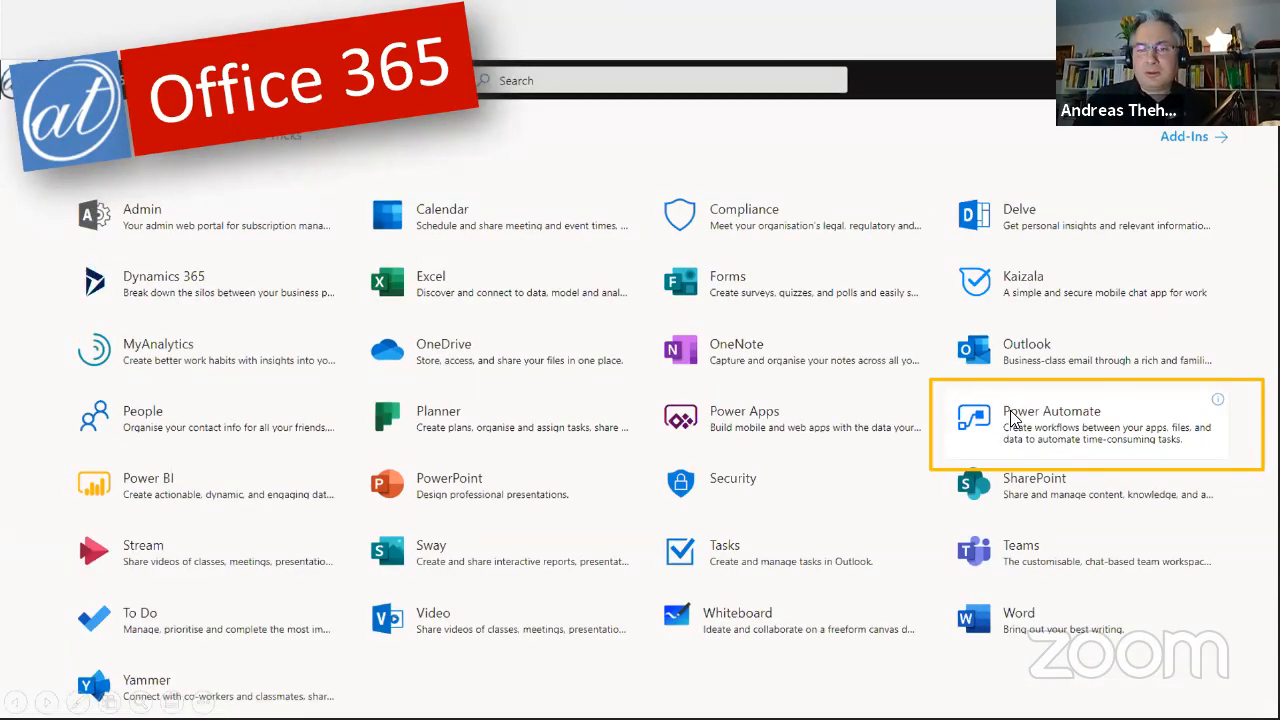
# - End the slide show on the Office 365 apps slide and switch to the Office home page in Internet Explorer
pyautogui.click(1012, 418)
pyautogui.click(1012, 420)
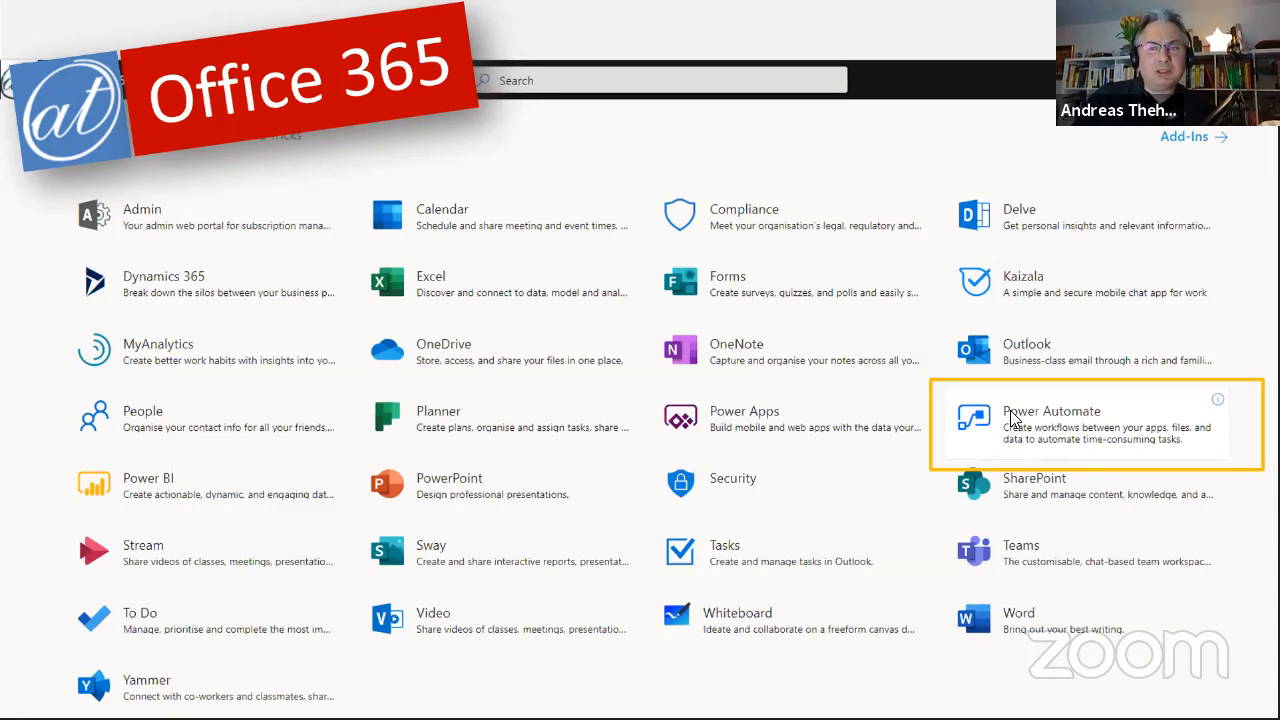
pyautogui.press('Escape')
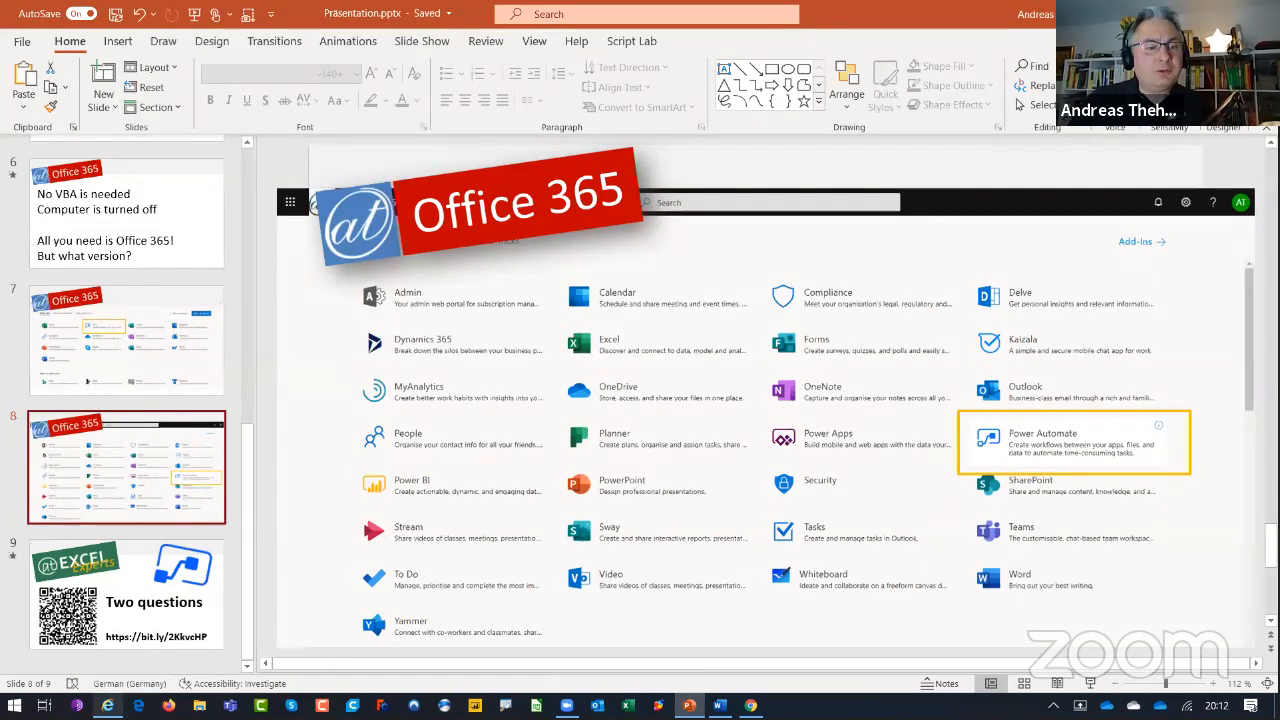
pyautogui.click(107, 705)
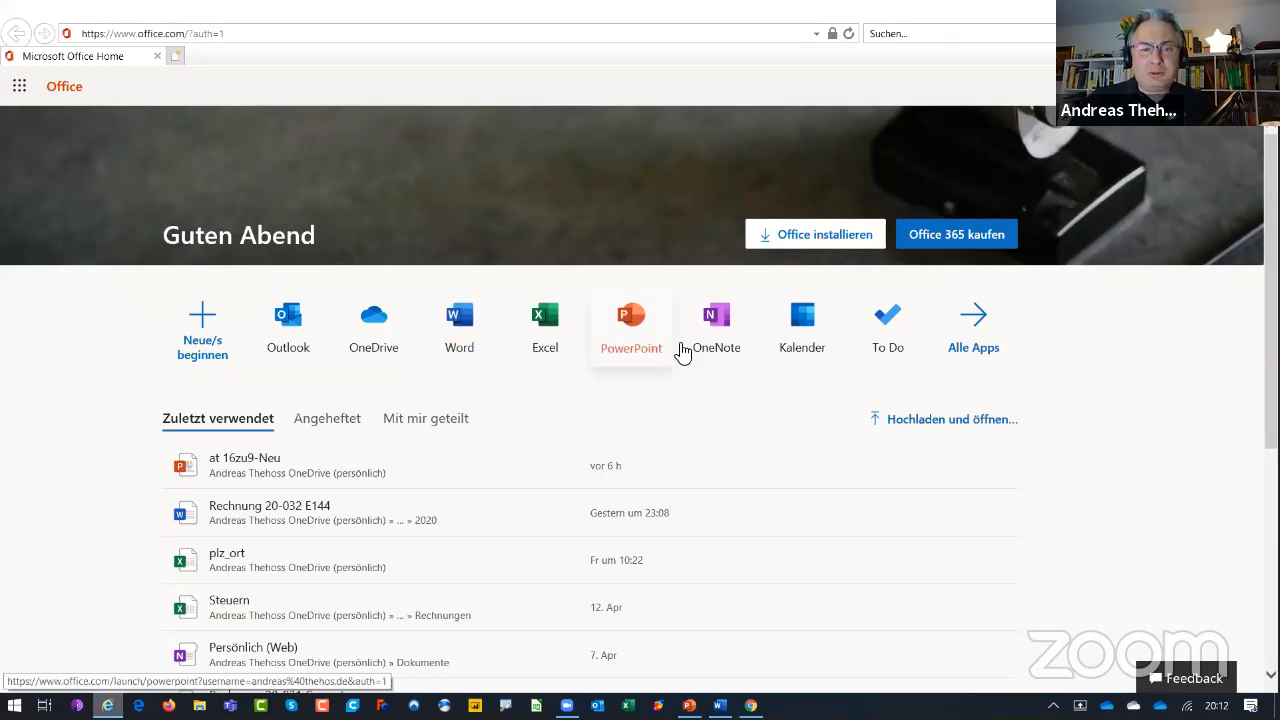
# - Open Flow from the complete list of Office 365 apps
pyautogui.click(971, 340)
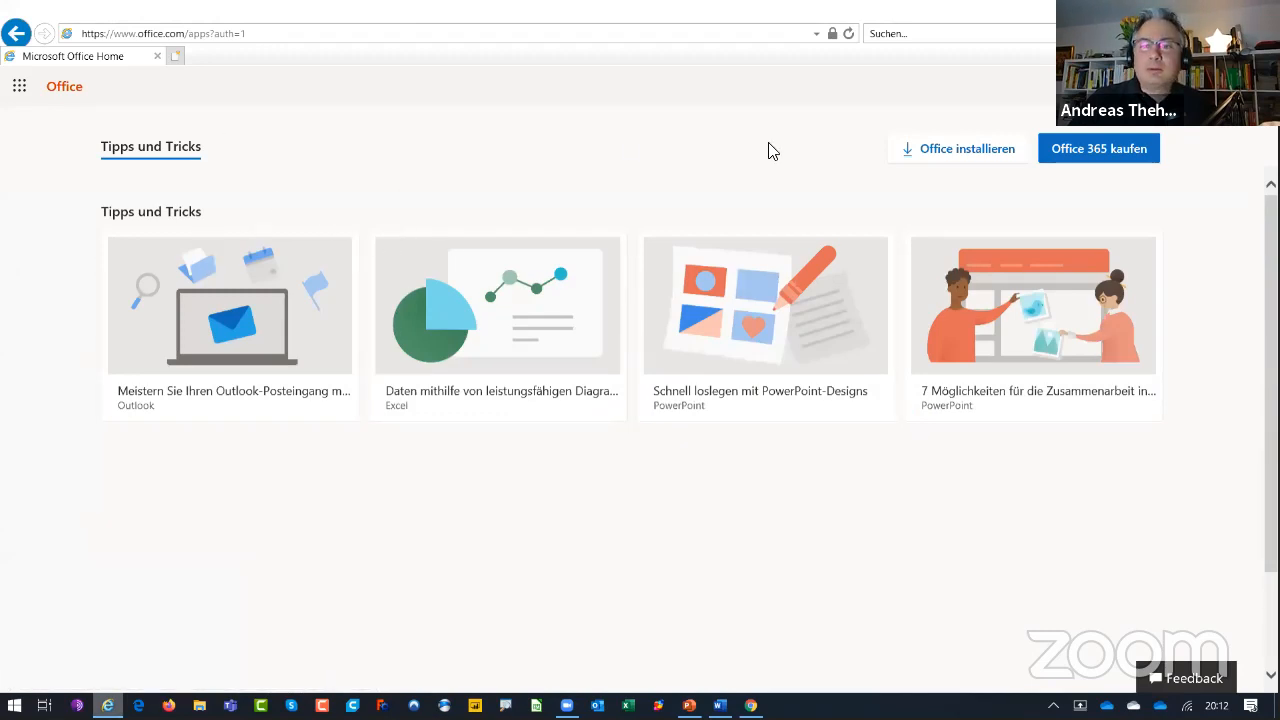
pyautogui.click(19, 87)
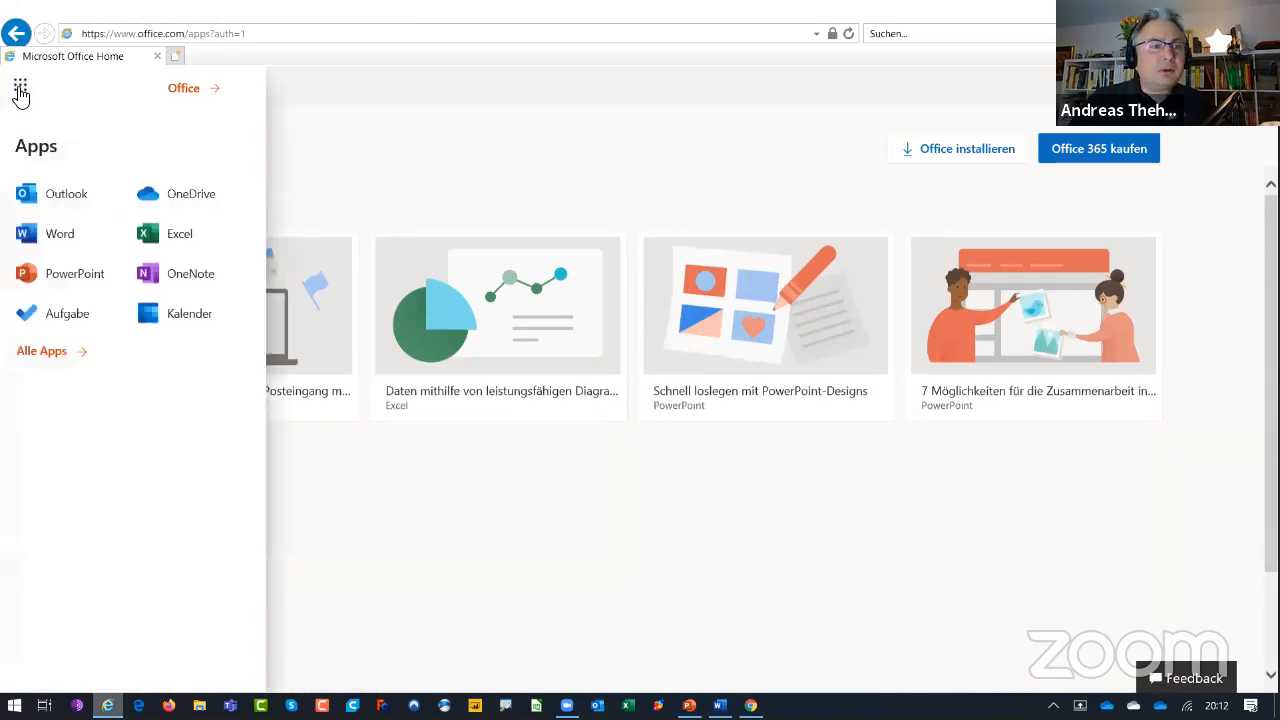
pyautogui.click(42, 350)
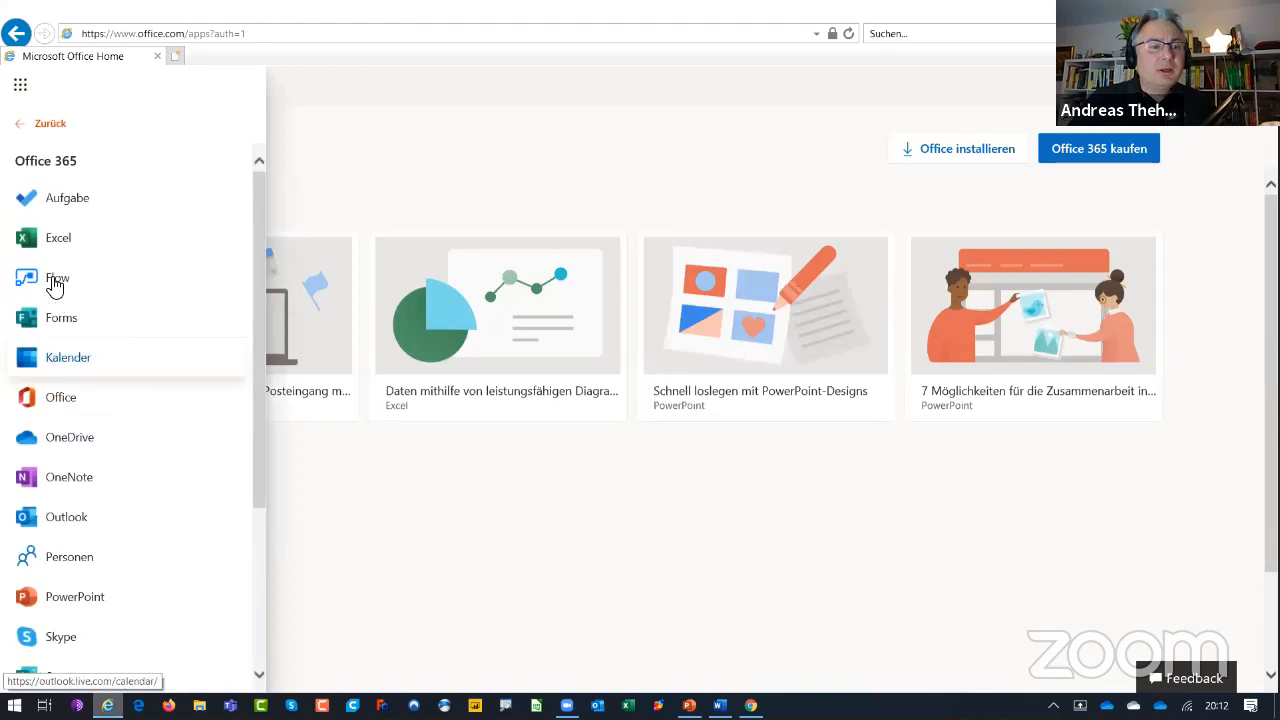
pyautogui.click(53, 282)
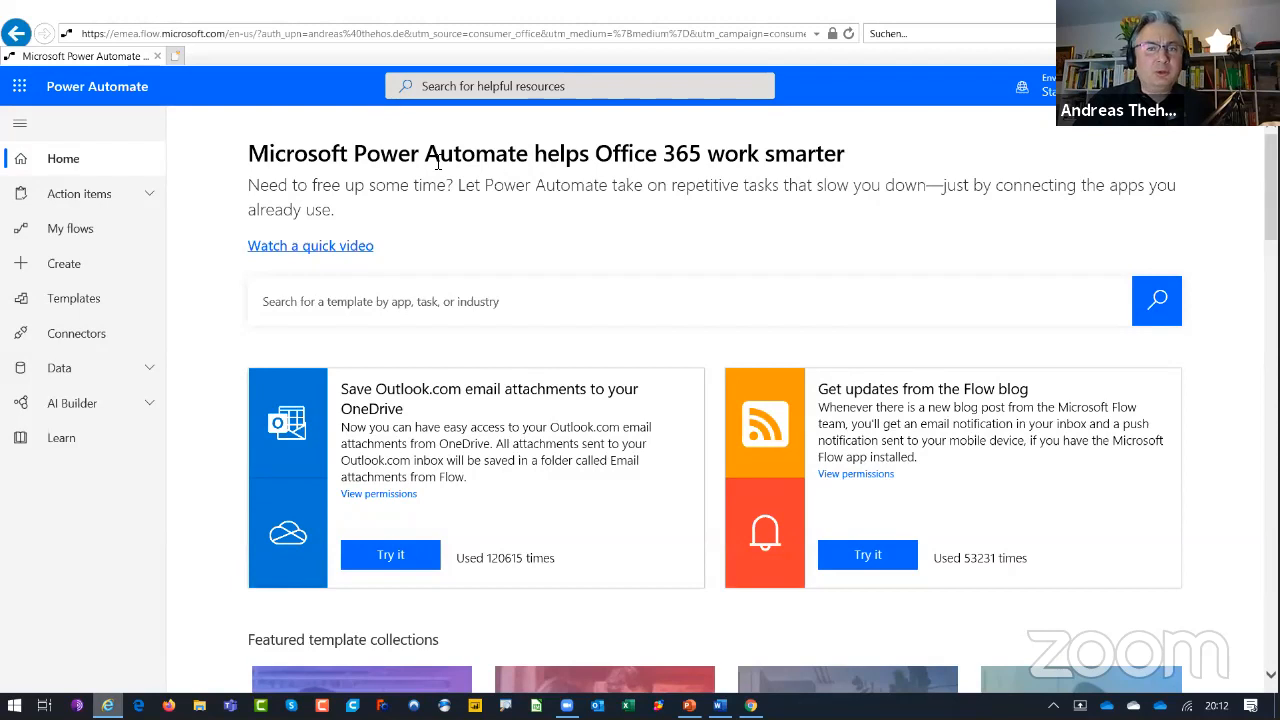
# - Browse the supported connectors and open the Excel Online (Business) connector page
pyautogui.click(80, 344)
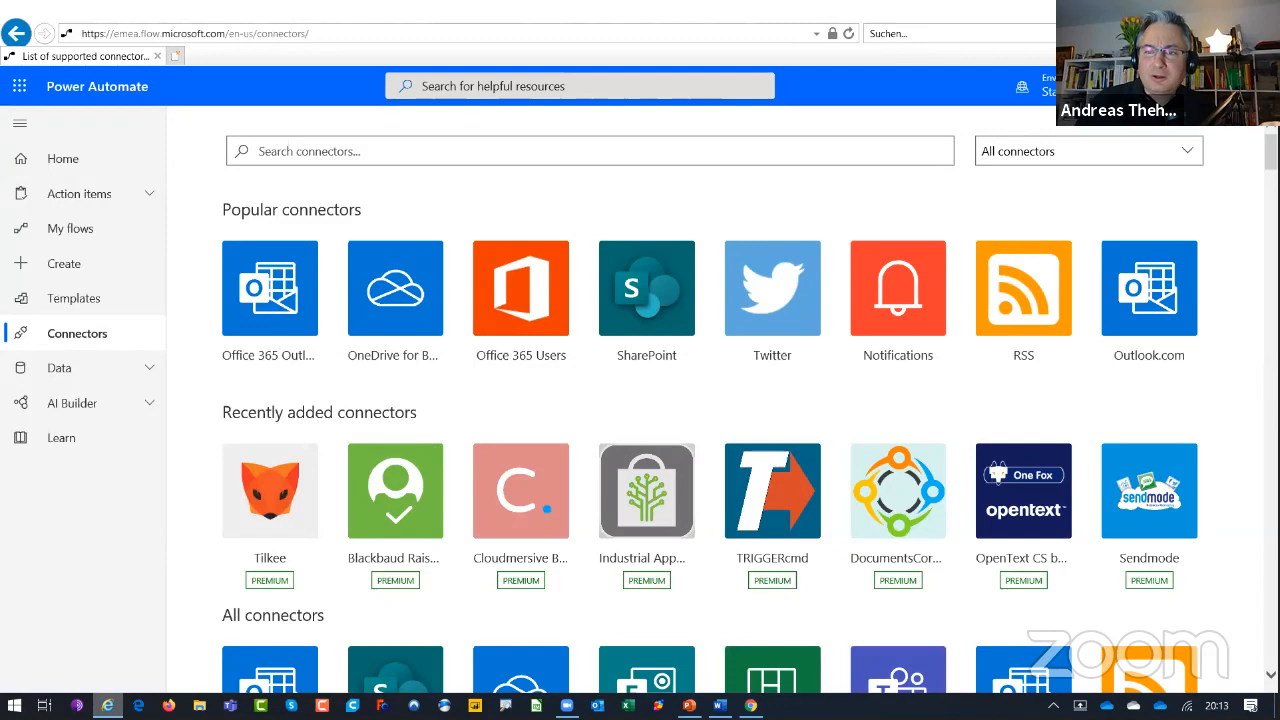
pyautogui.scroll(-5, 710, 400)
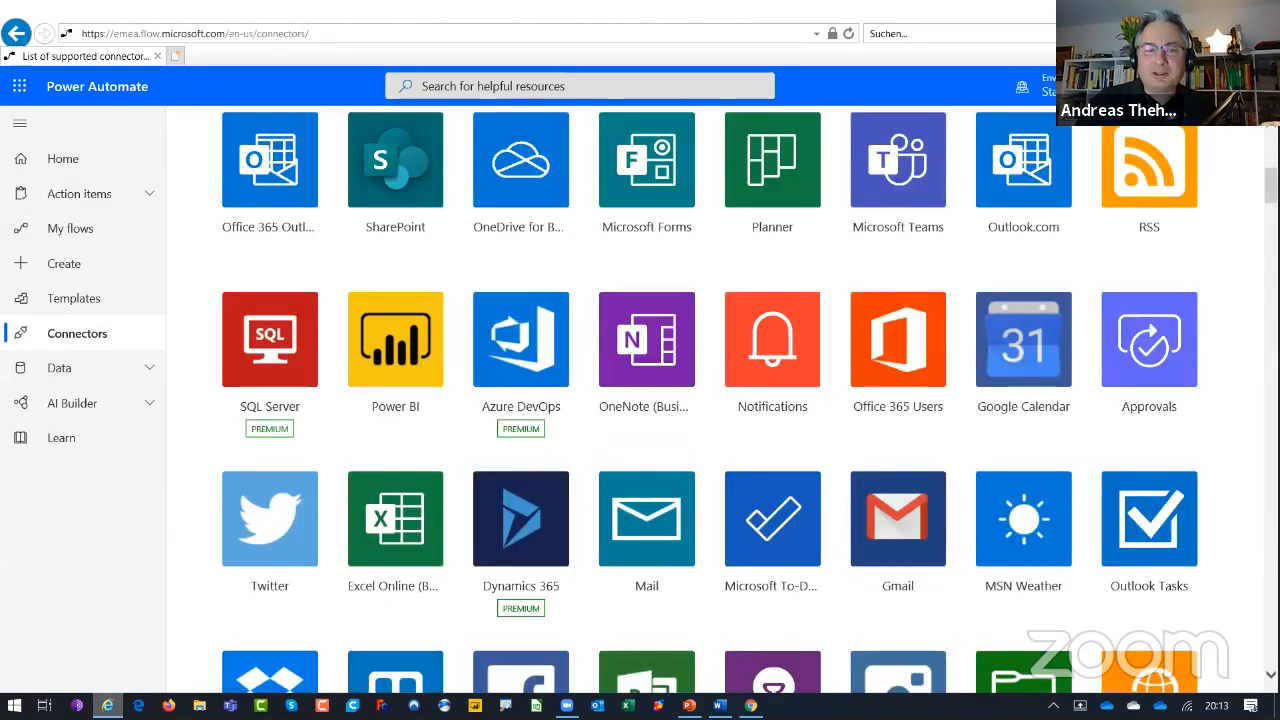
pyautogui.scroll(-1, 710, 400)
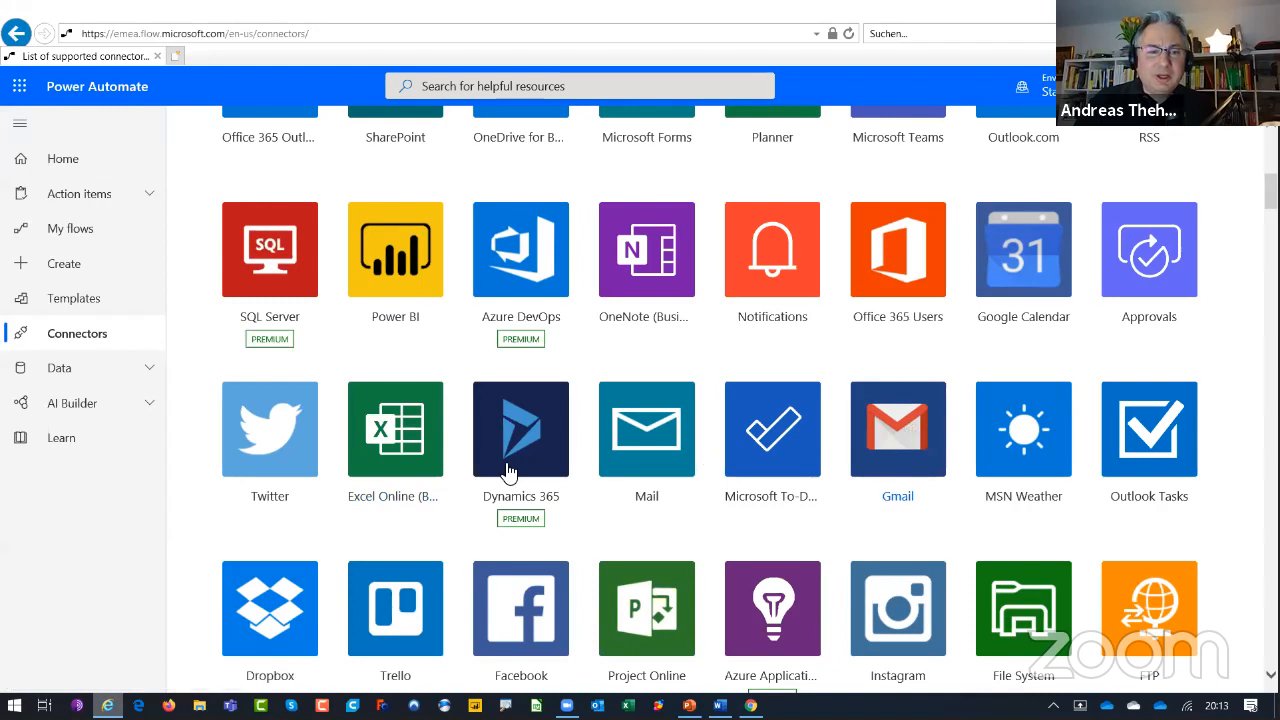
pyautogui.click(391, 432)
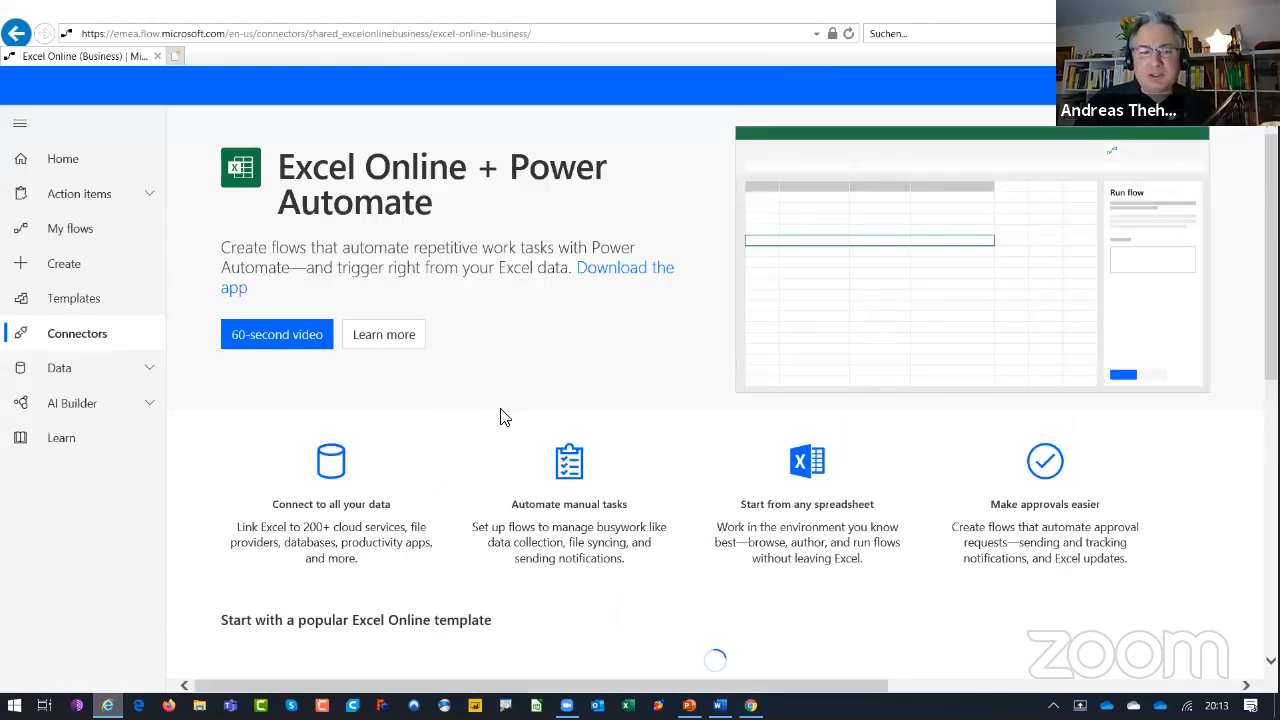
# - Examine the popular Excel Online templates and the available triggers and actions on the connector page
pyautogui.scroll(-3, 686, 425)
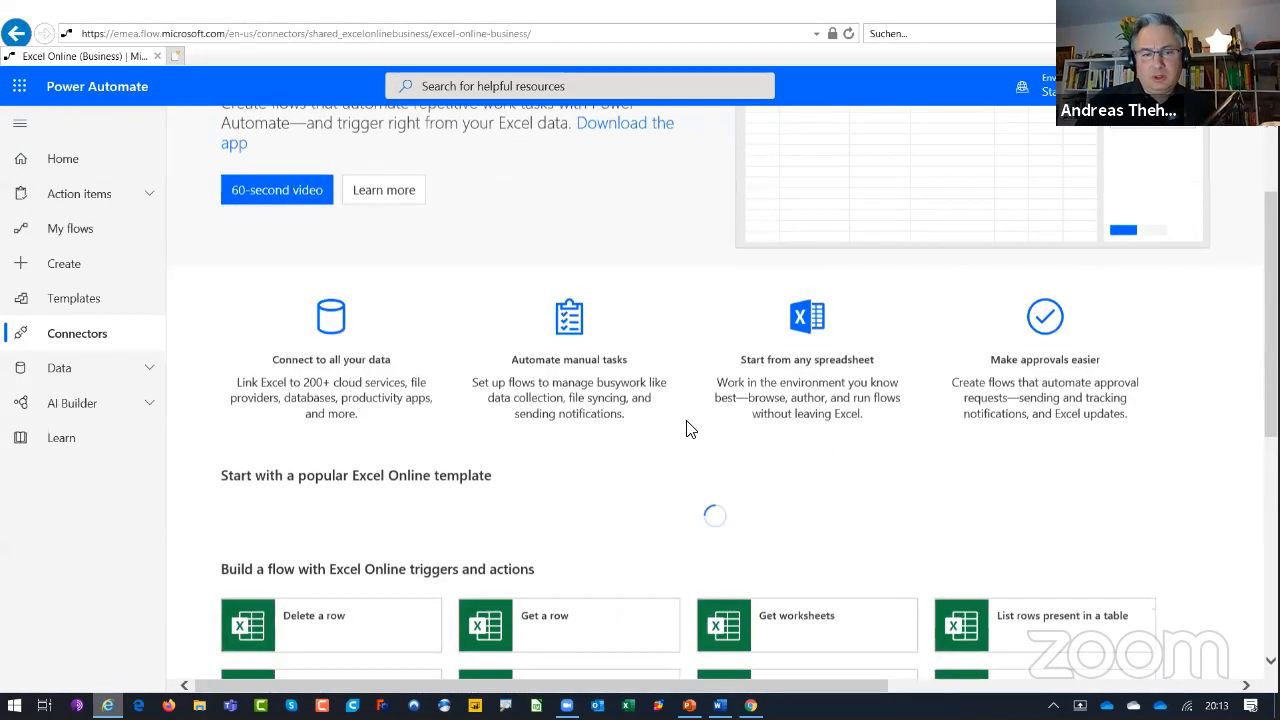
pyautogui.scroll(-4, 688, 417)
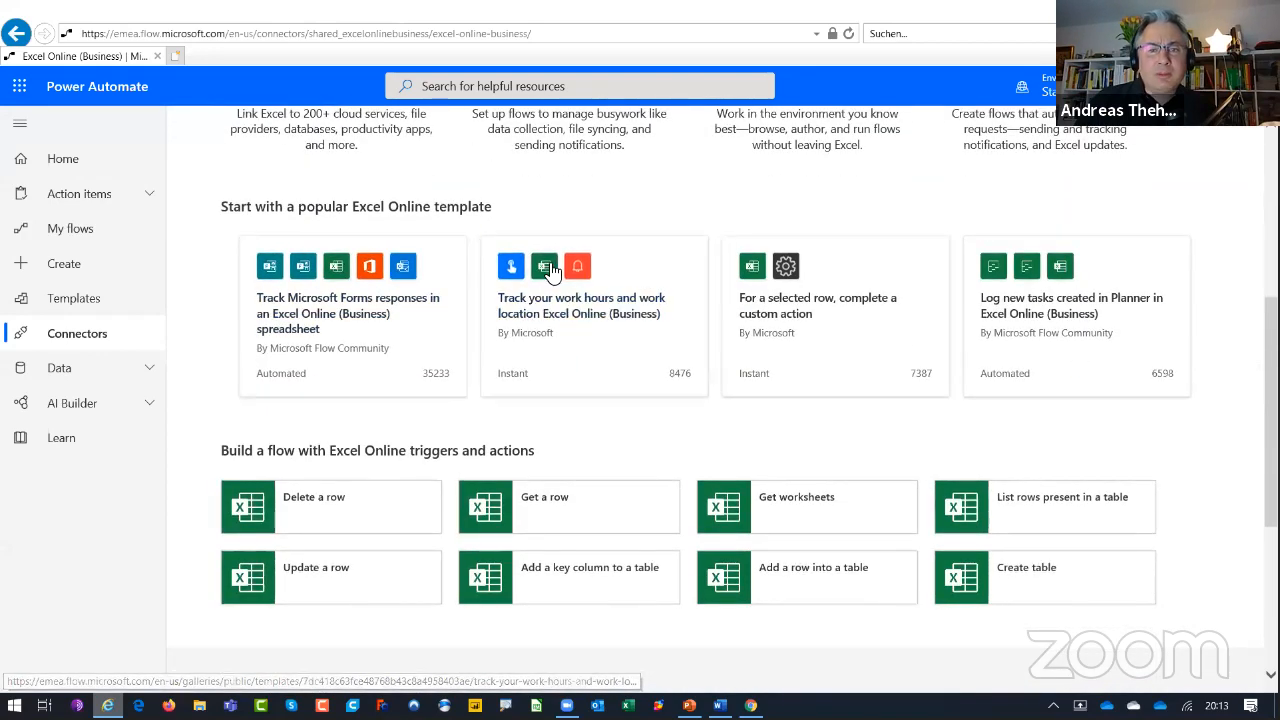
pyautogui.scroll(-1, 600, 275)
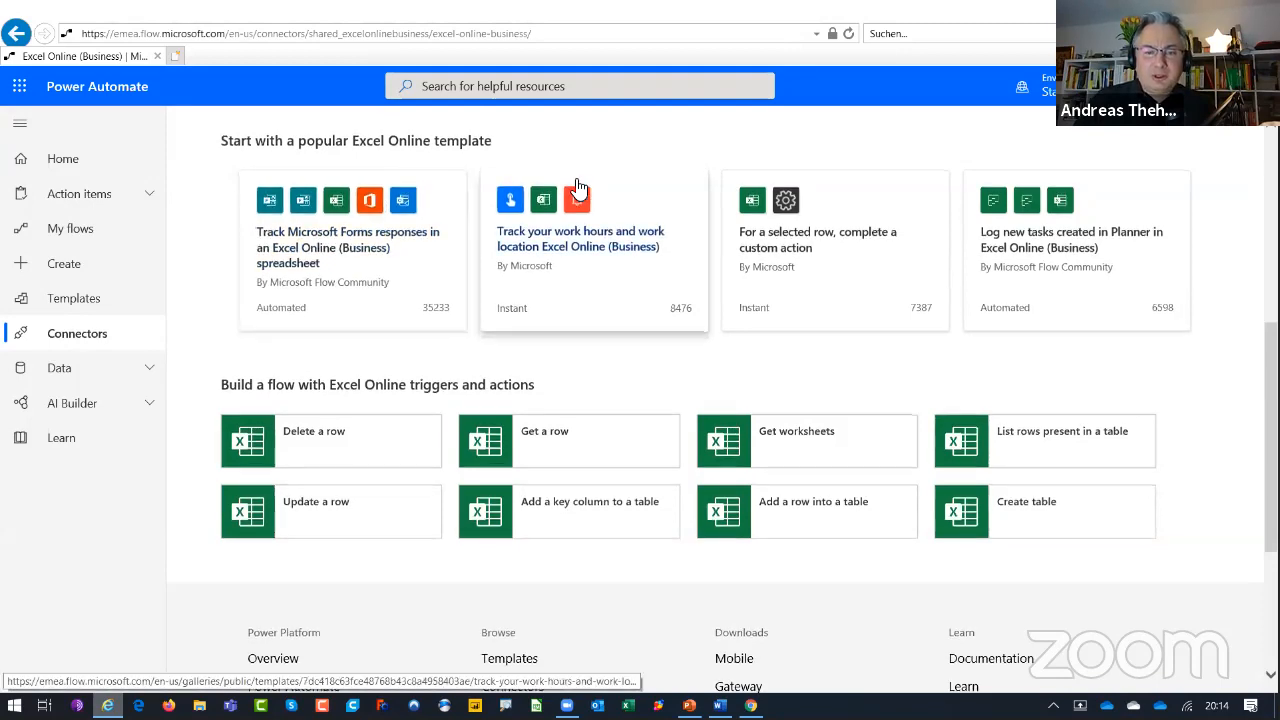
pyautogui.scroll(-2, 577, 188)
pyautogui.scroll(8, 520, 189)
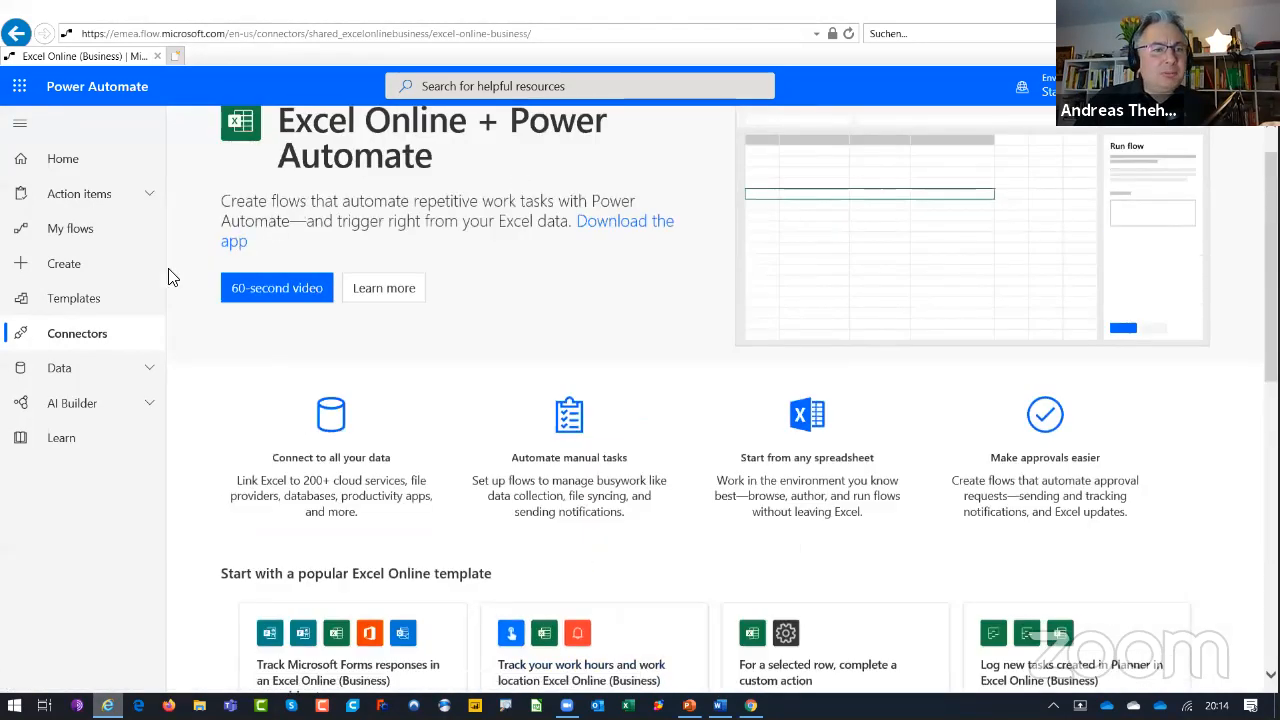
# - Open the templates gallery, look through the popular flows, and search the helpful resources for "excel"
pyautogui.click(75, 302)
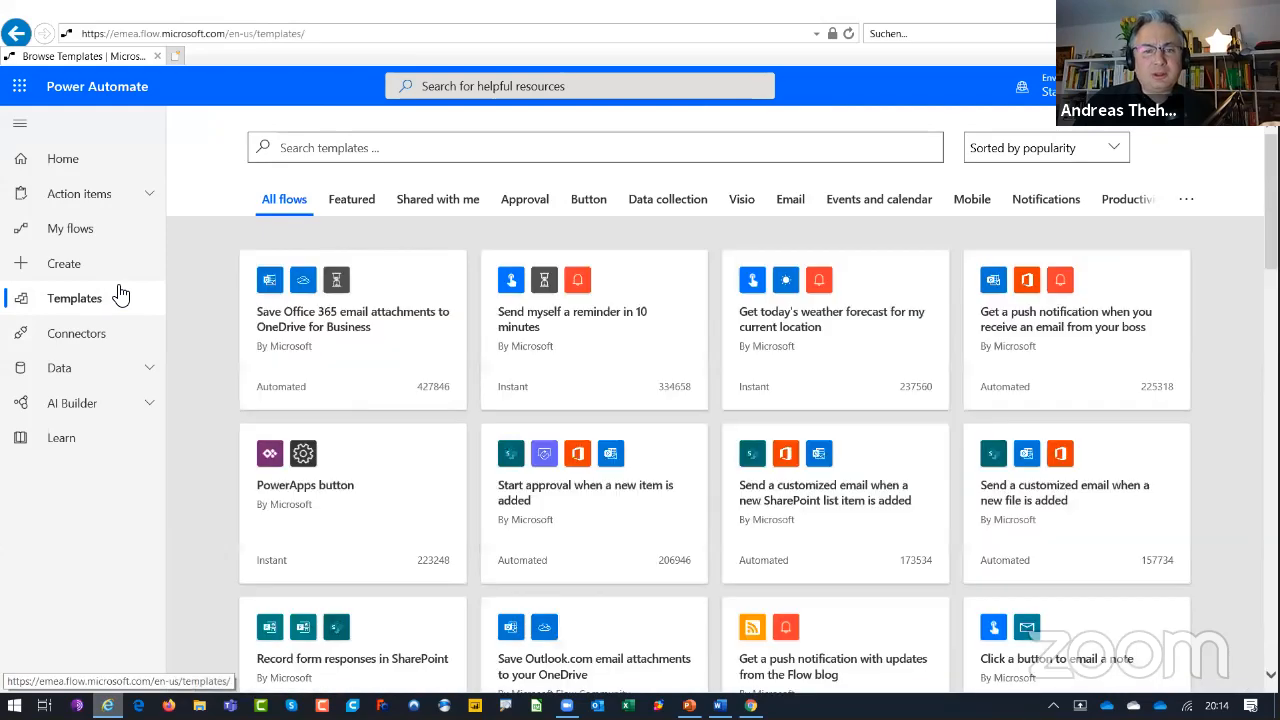
pyautogui.scroll(-1, 512, 380)
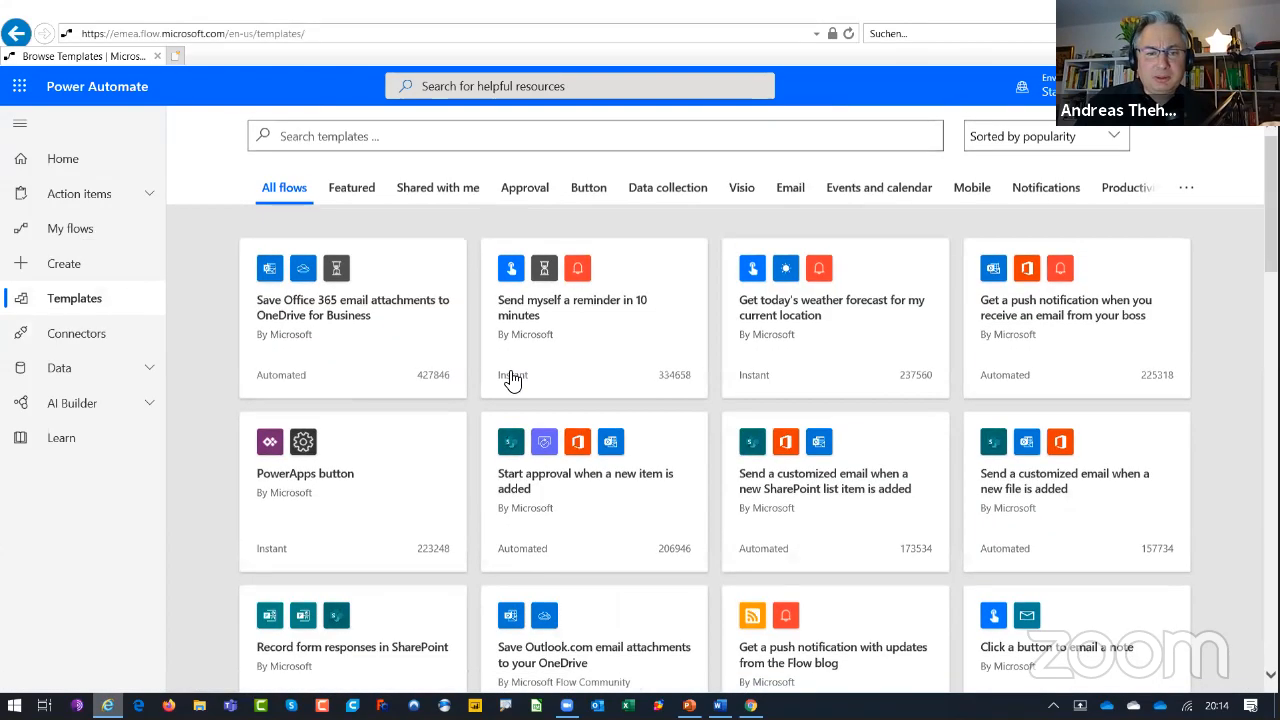
pyautogui.scroll(-4, 512, 380)
pyautogui.scroll(5, 583, 263)
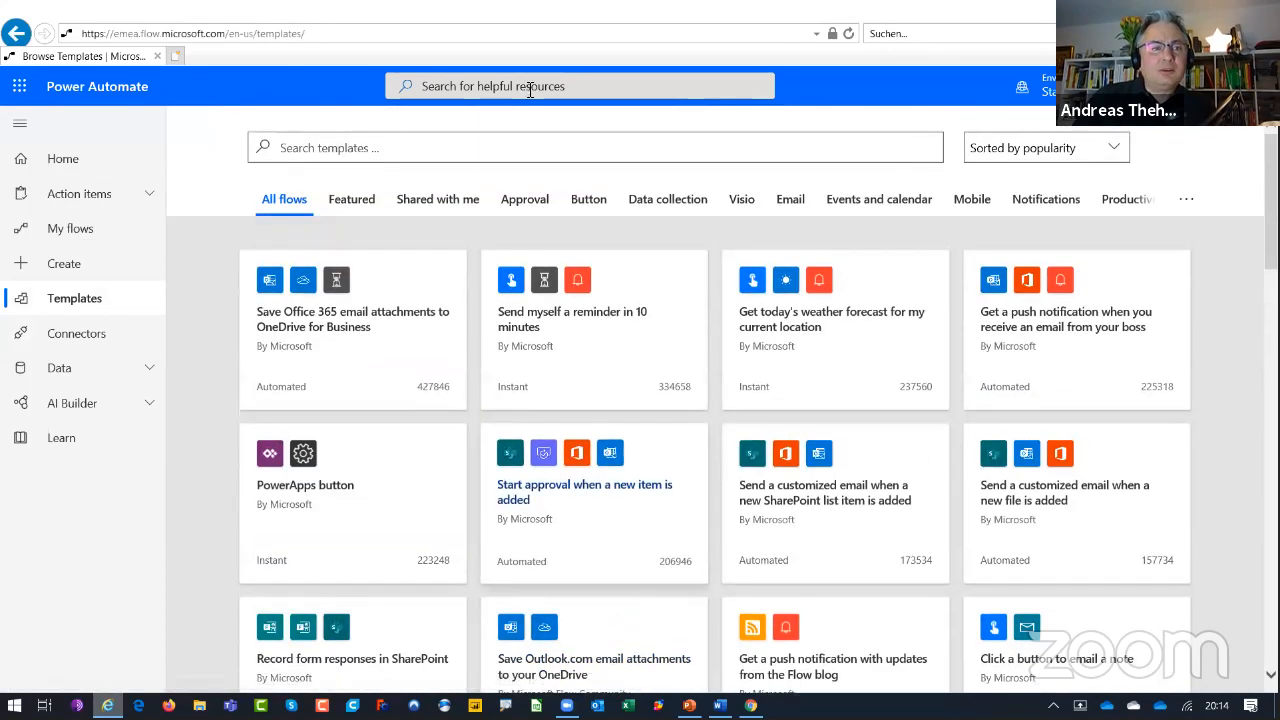
pyautogui.click(530, 88)
pyautogui.write('excel')
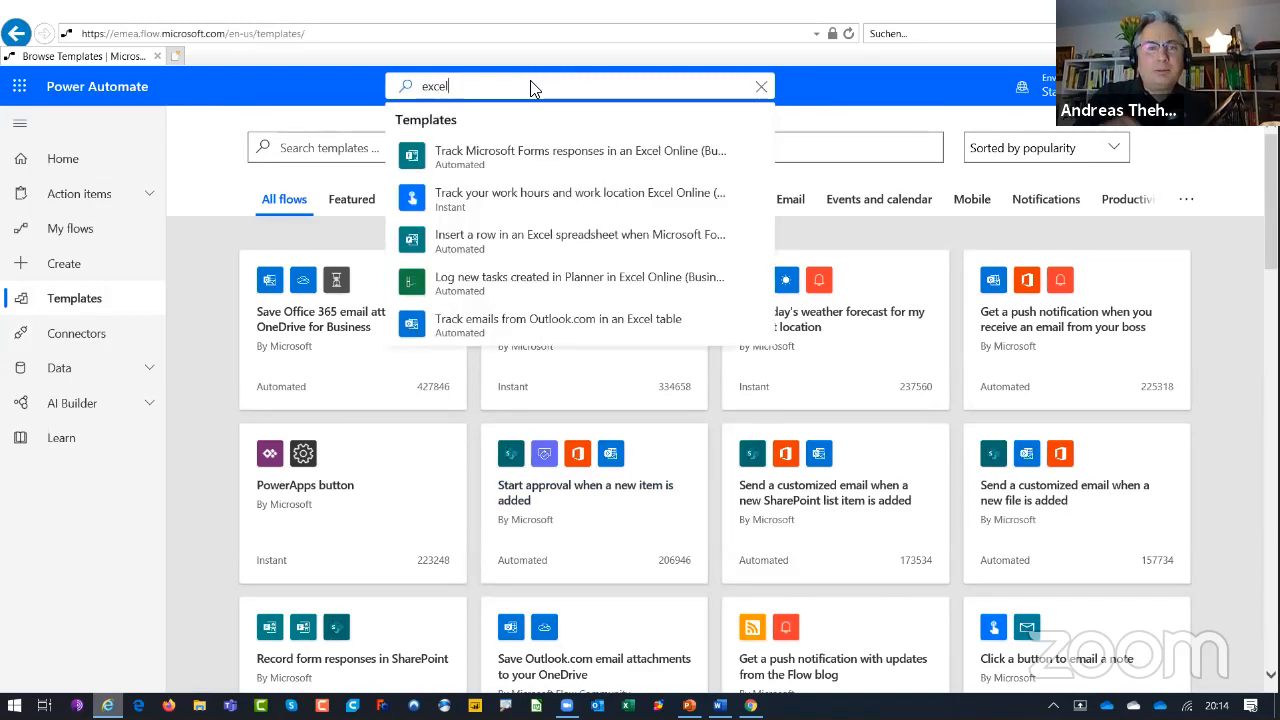
pyautogui.press('Return')
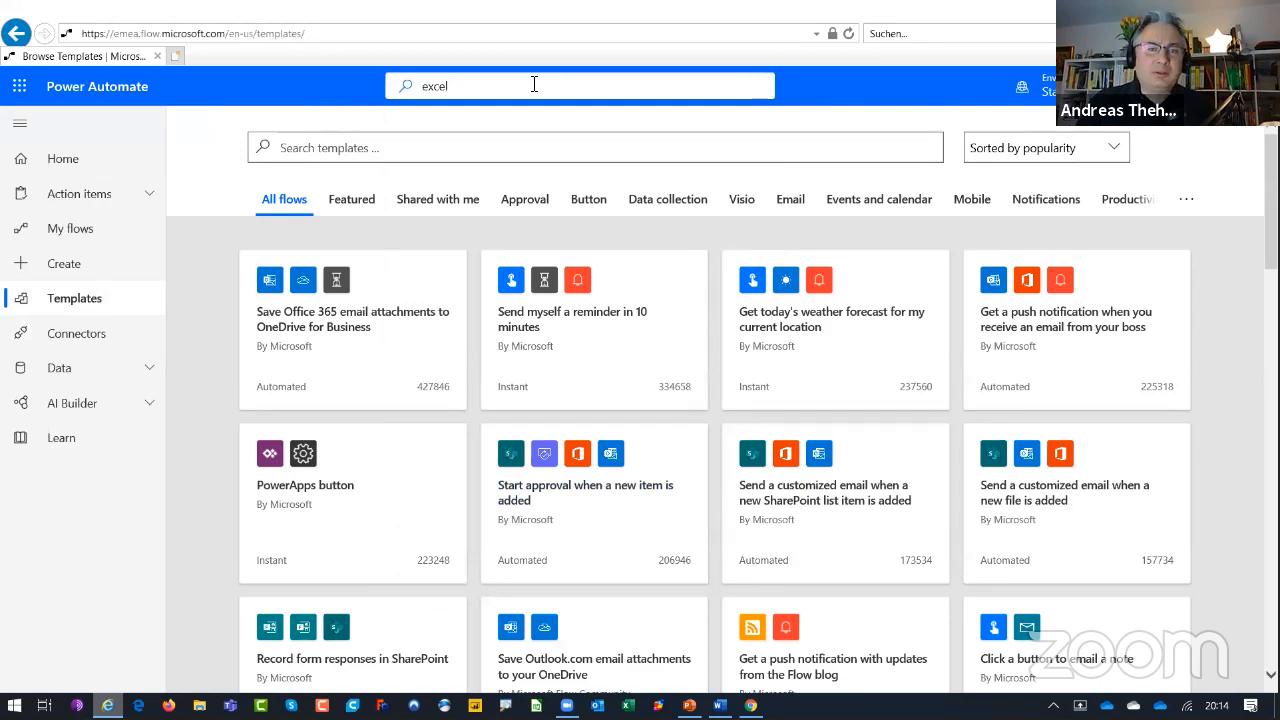
pyautogui.click(538, 89)
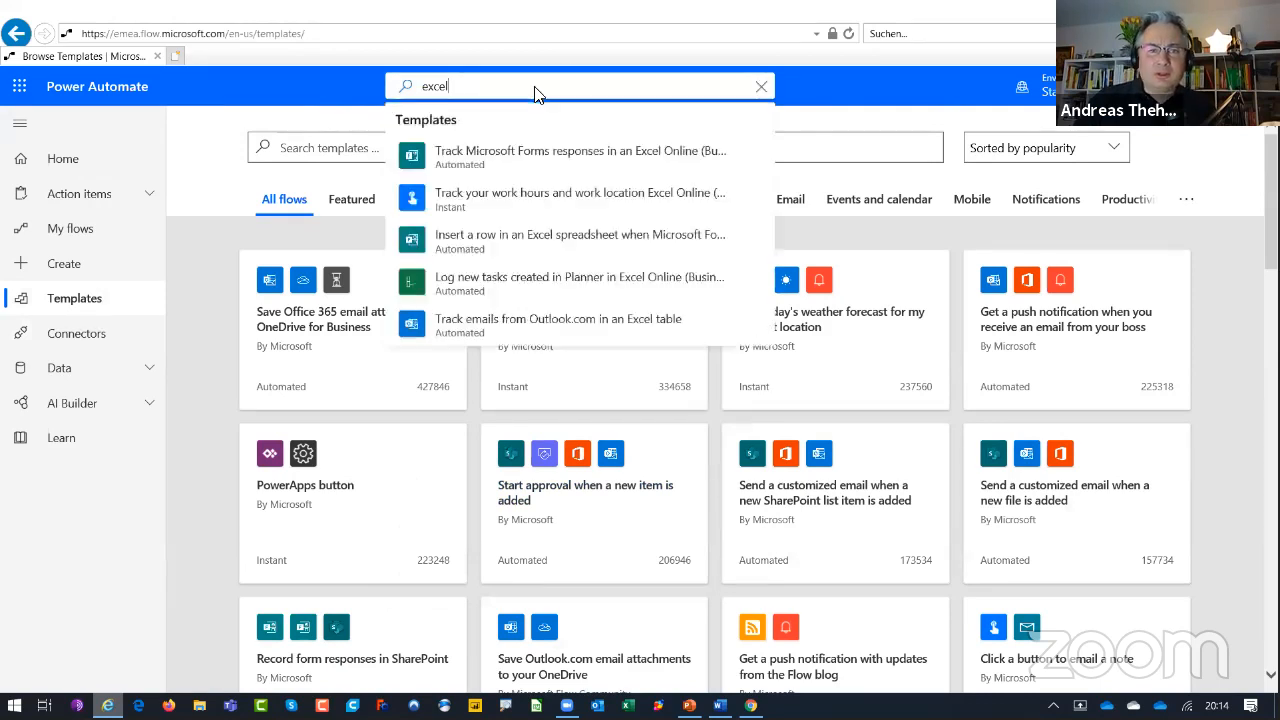
# - Search the template gallery for "excel" and open the template "Create a row in another spreadsheet for a selected row"
pyautogui.click(348, 148)
pyautogui.write('expo')
pyautogui.press('BackSpace')
pyautogui.press('BackSpace')
pyautogui.press('BackSpace')
pyautogui.write('xc')
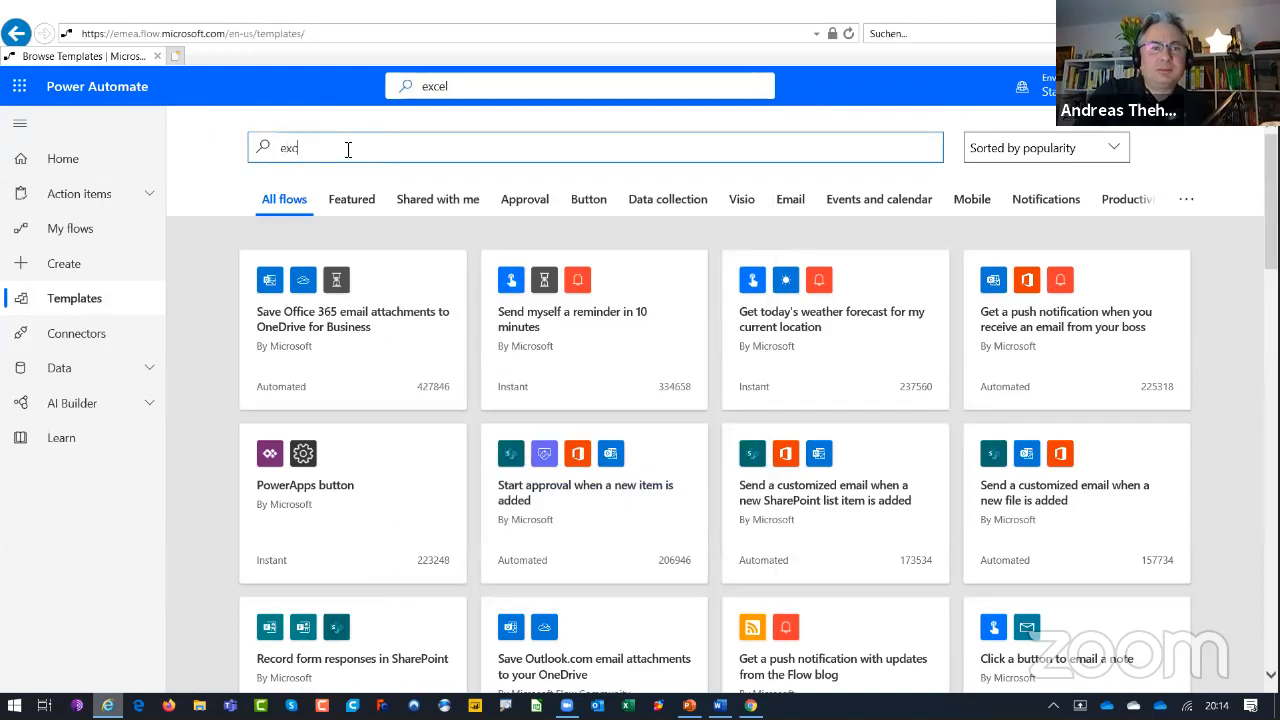
pyautogui.write('el')
pyautogui.press('Return')
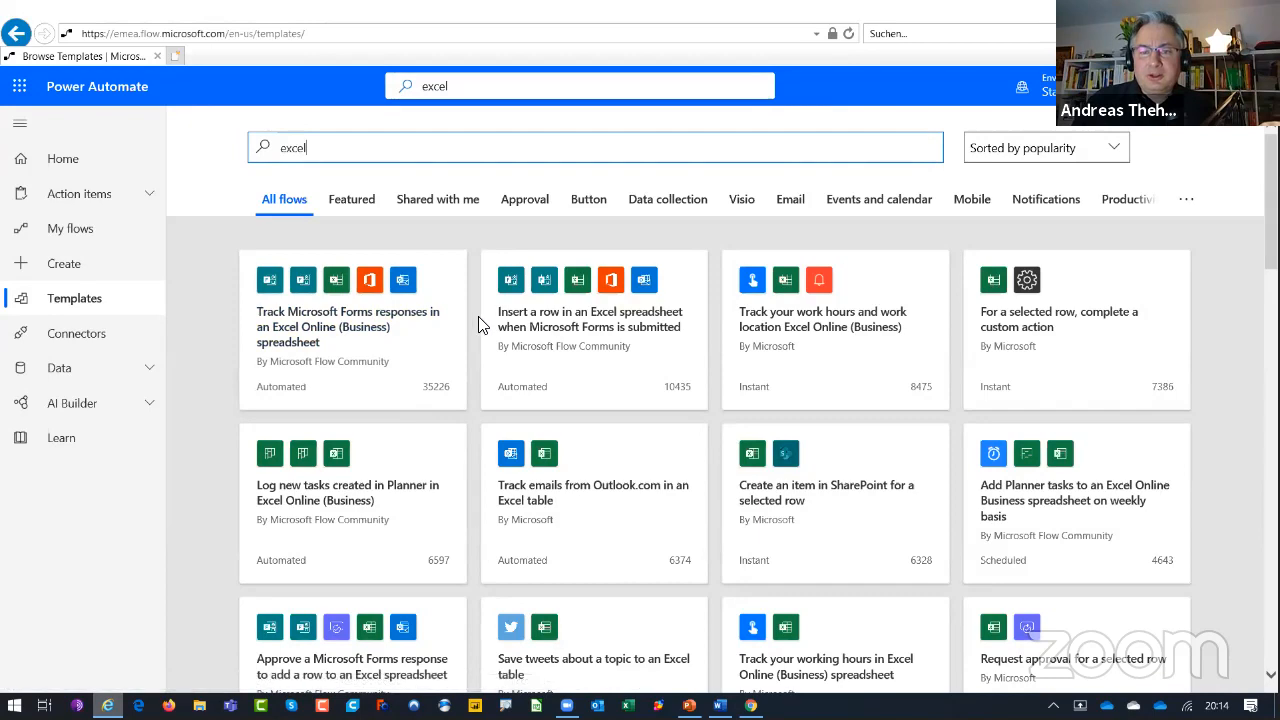
pyautogui.scroll(-6, 490, 330)
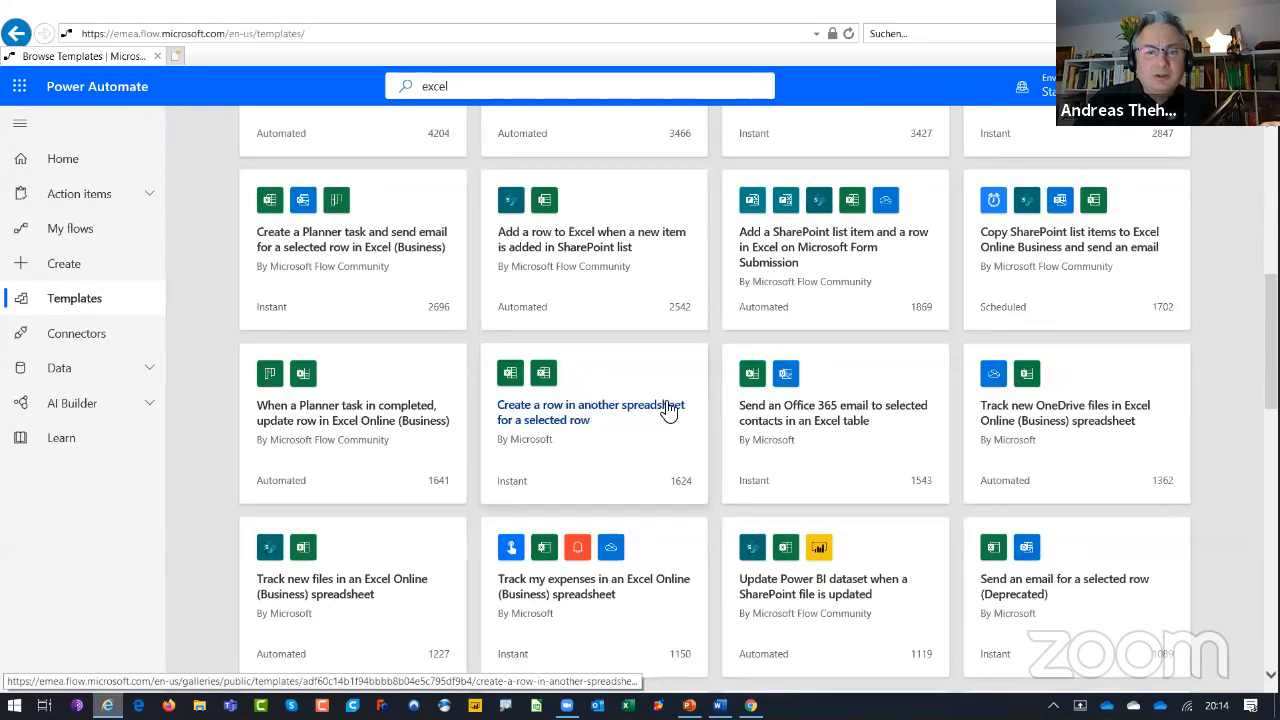
pyautogui.click(552, 416)
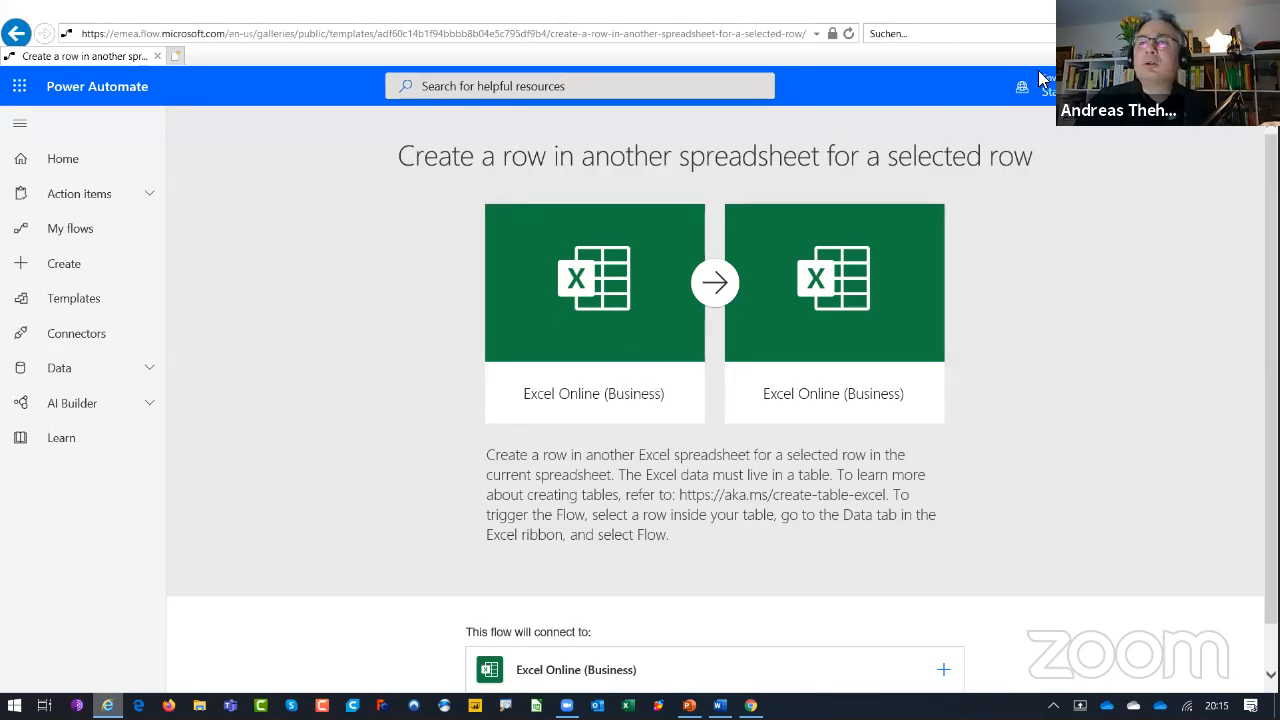
# - Close Internet Explorer, switch to Chrome and open Power Automate from the Microsoft Office home page
pyautogui.click(1263, 10)
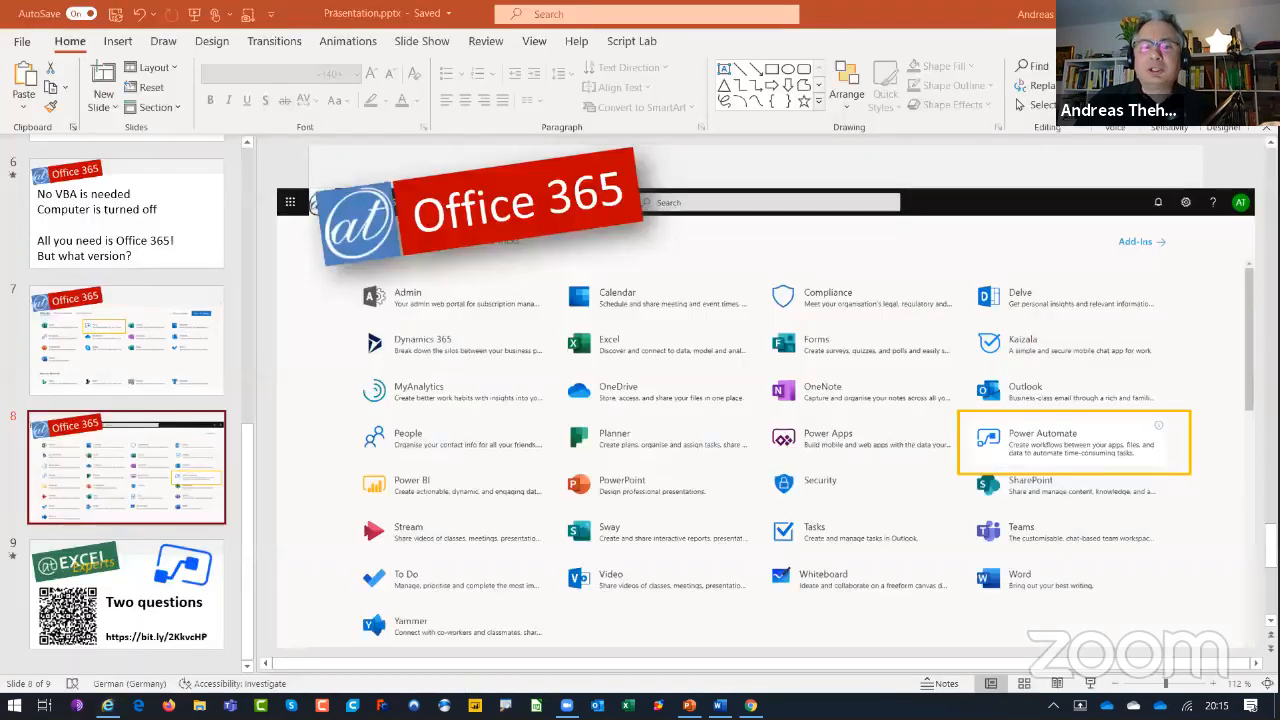
pyautogui.click(750, 705)
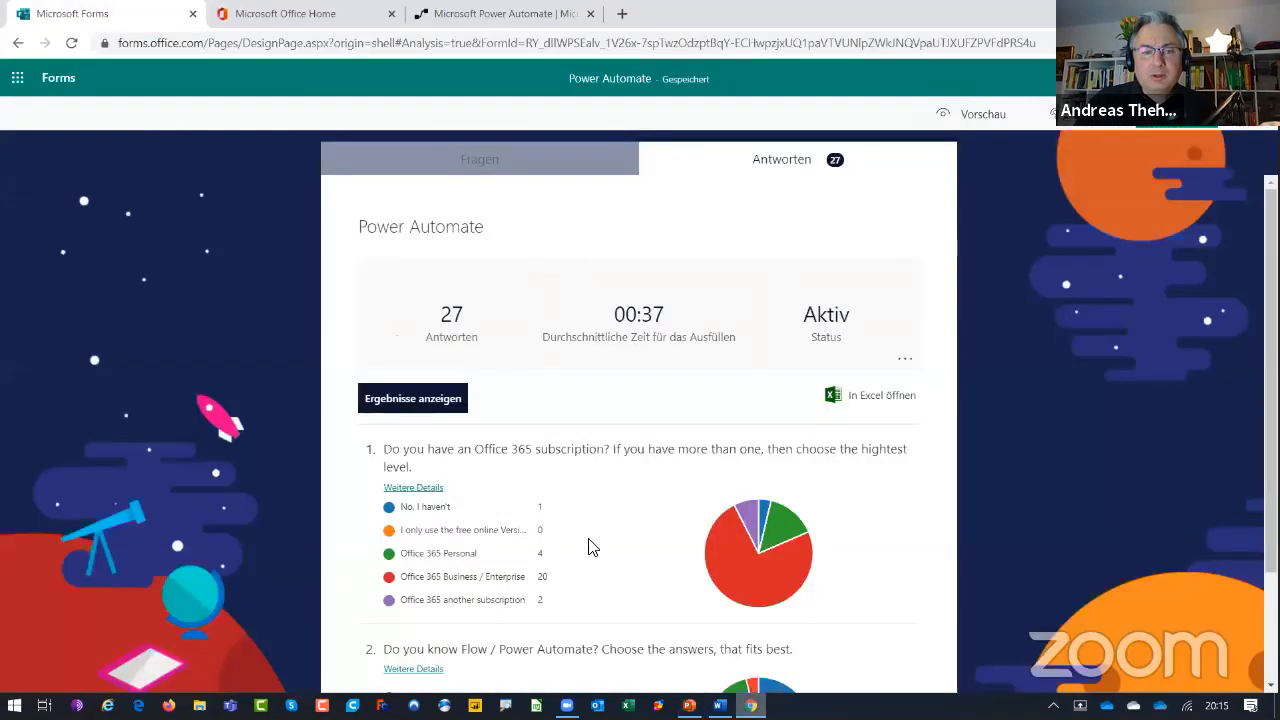
pyautogui.hotkey('ctrl', 'Tab')
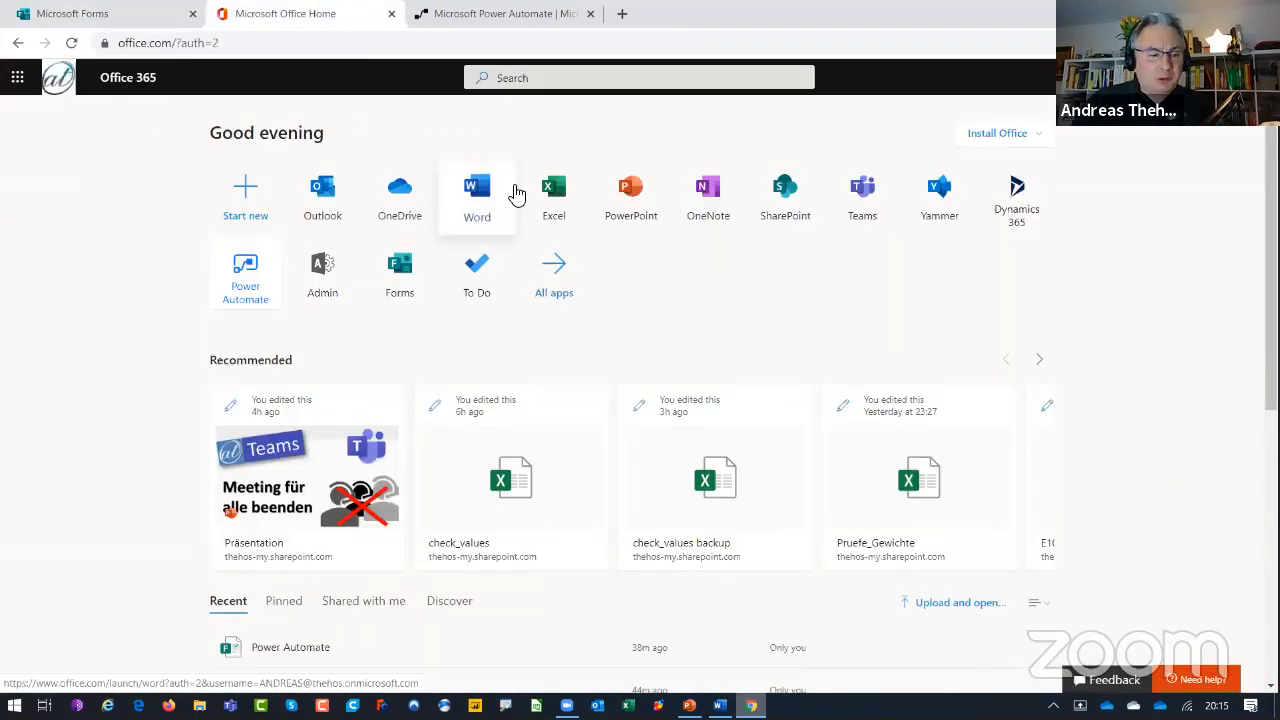
pyautogui.click(242, 284)
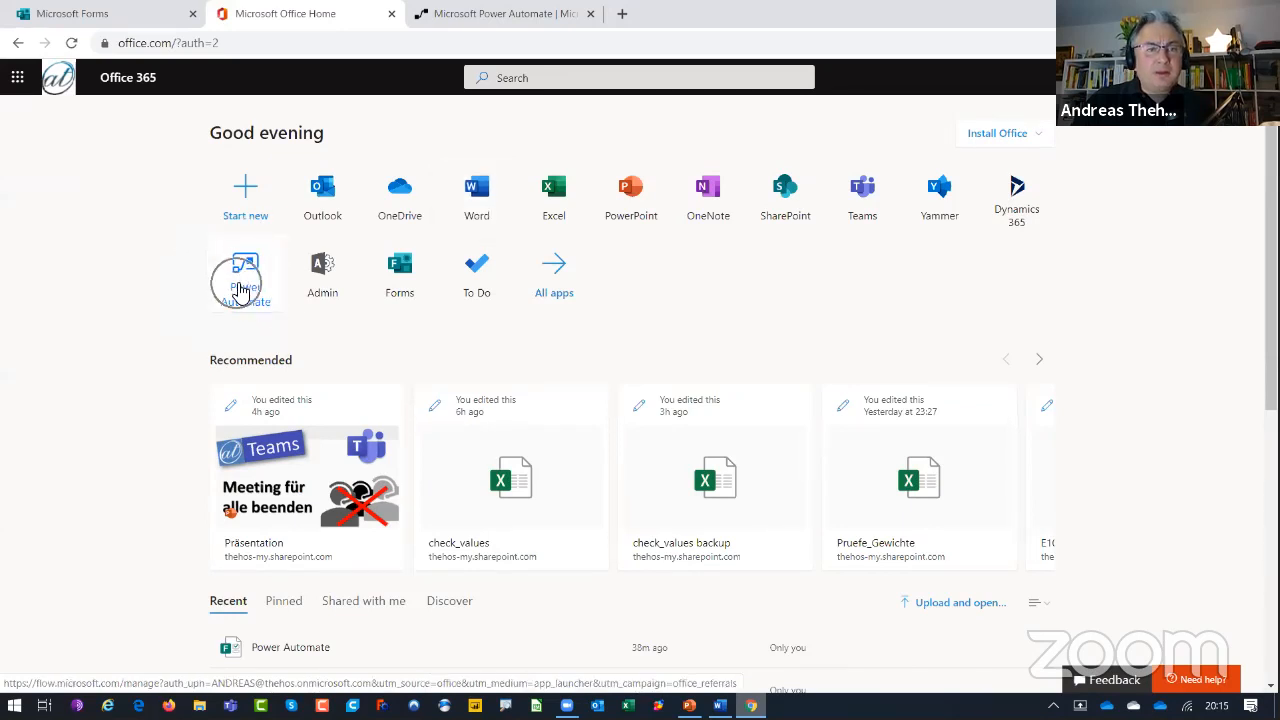
pyautogui.click(242, 290)
pyautogui.click(242, 290)
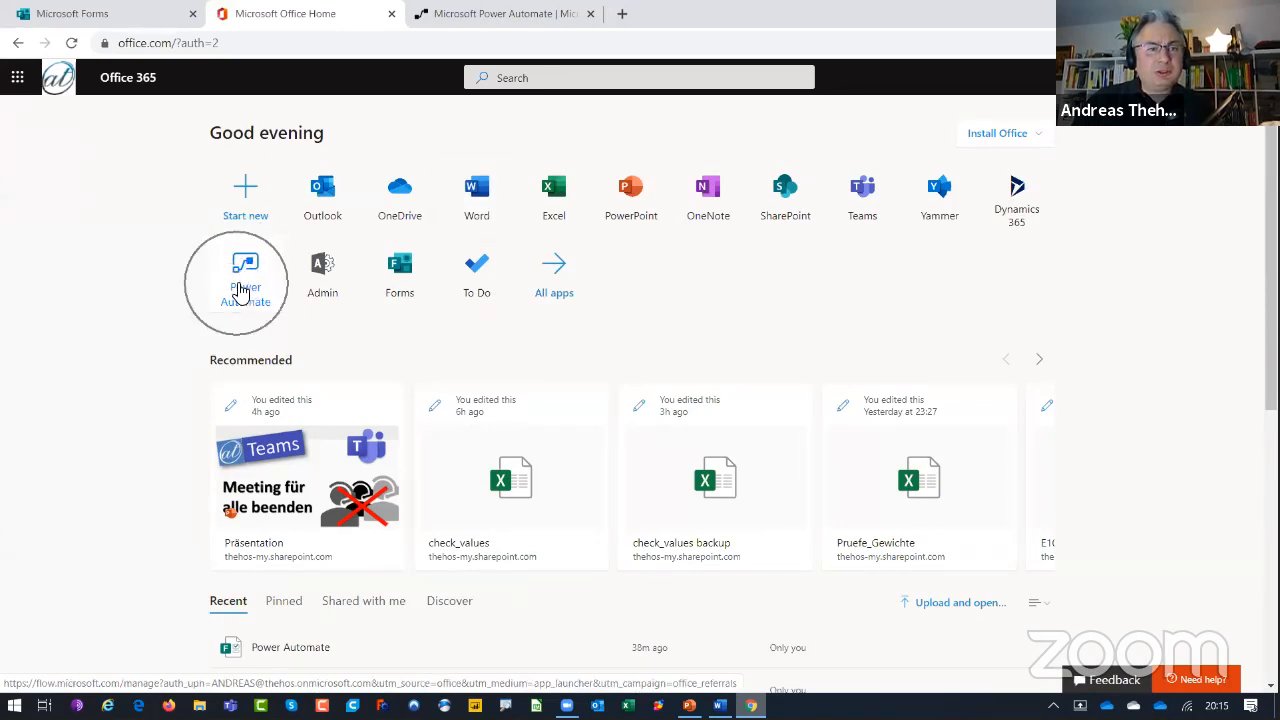
pyautogui.click(242, 290)
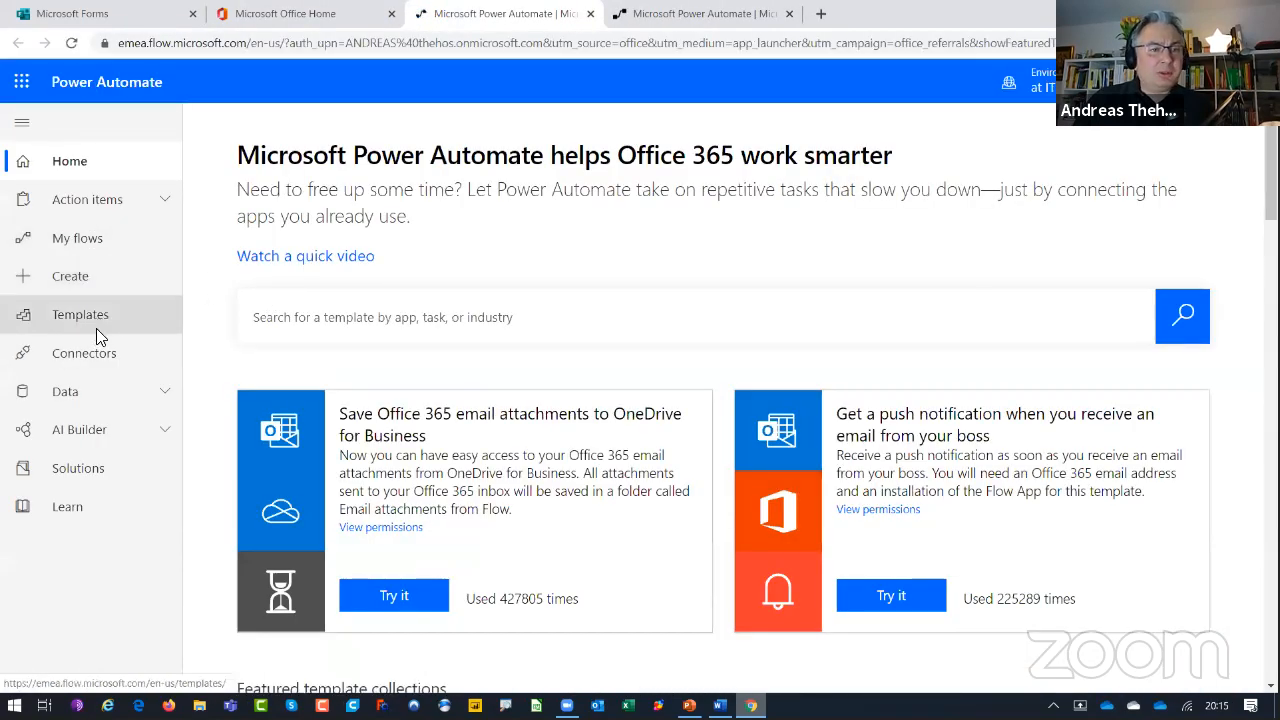
# - Find "excel" templates in this environment's gallery and open "Create a row in another spreadsheet for a selected row"
pyautogui.click(107, 316)
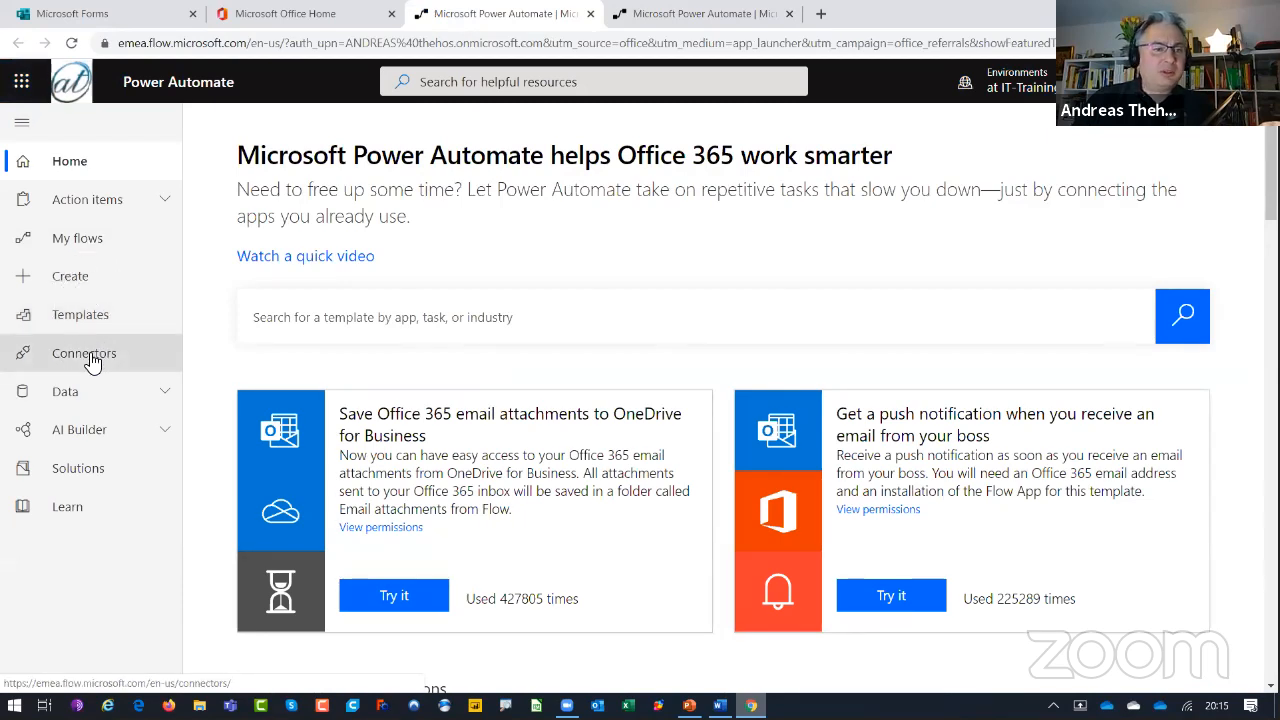
pyautogui.click(98, 258)
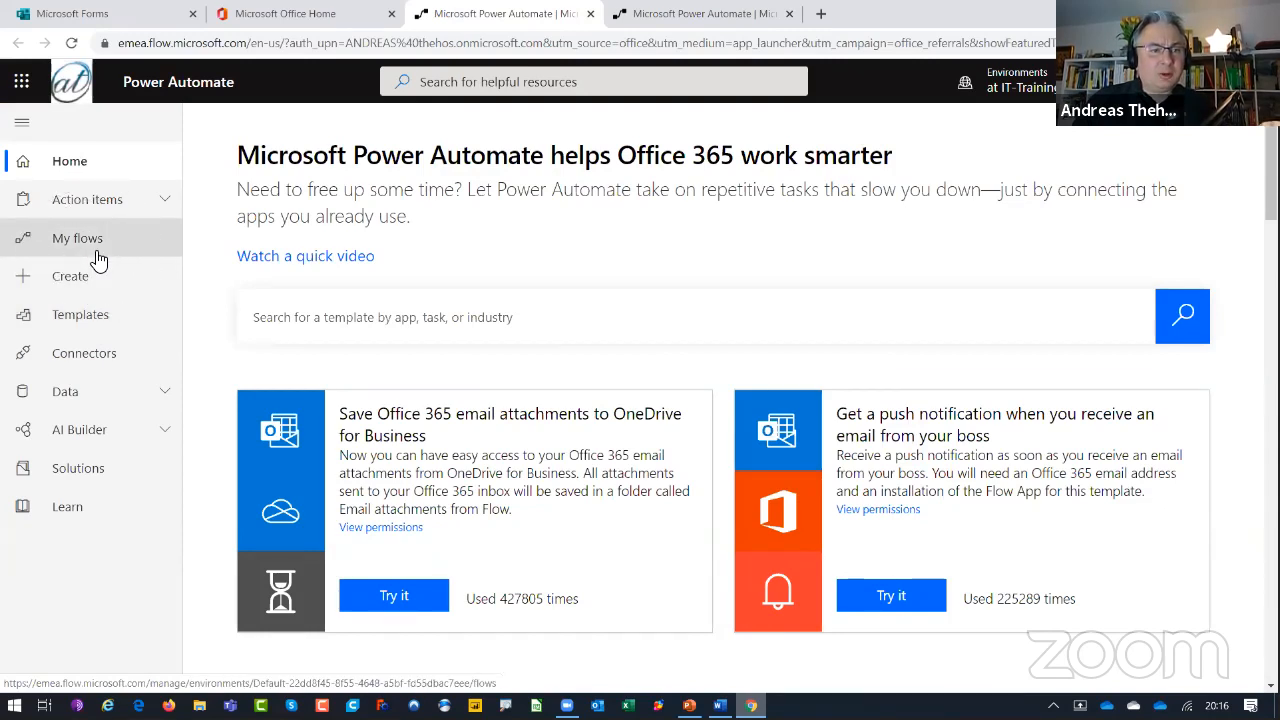
pyautogui.click(97, 324)
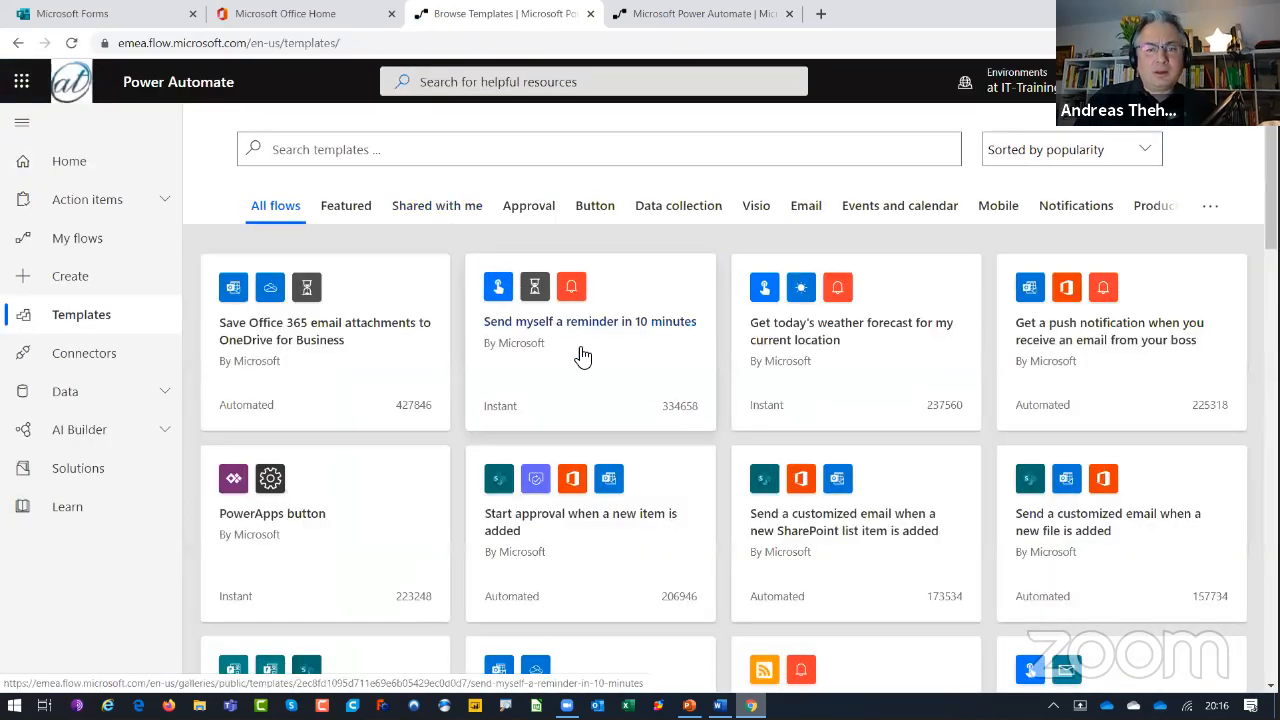
pyautogui.click(513, 155)
pyautogui.write('excel')
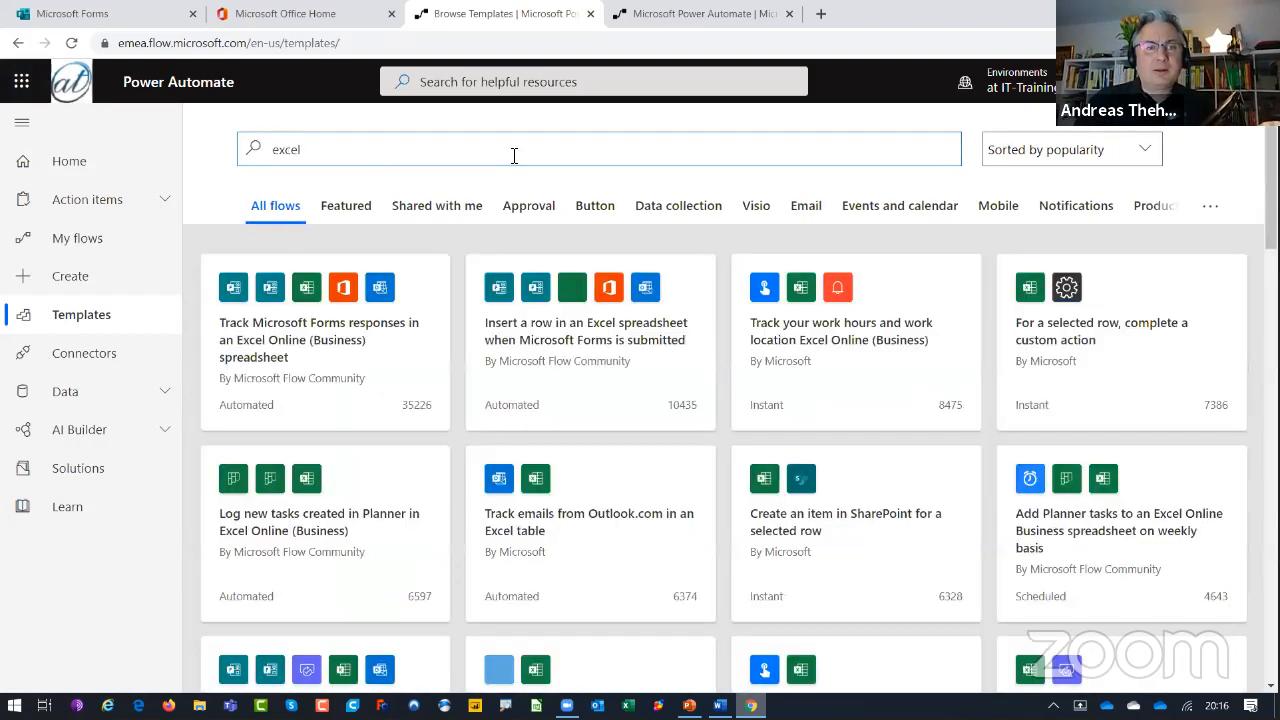
pyautogui.scroll(-1, 677, 282)
pyautogui.scroll(-5, 677, 282)
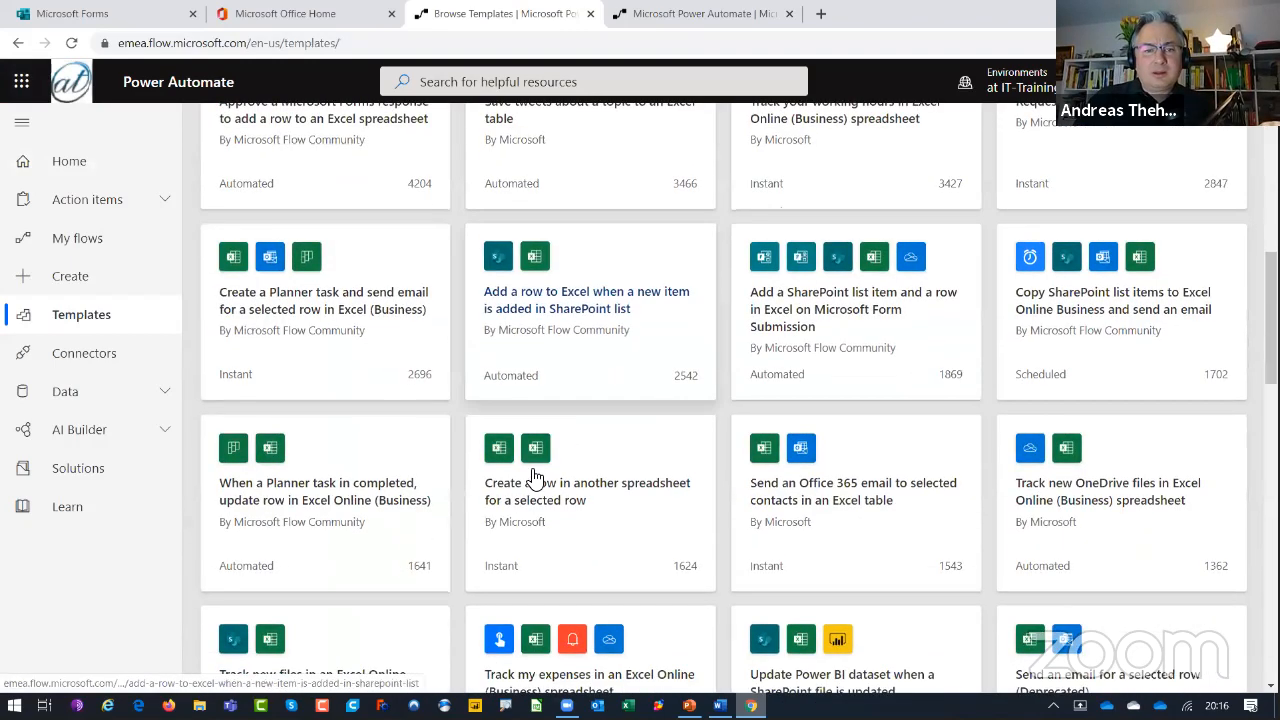
pyautogui.click(555, 497)
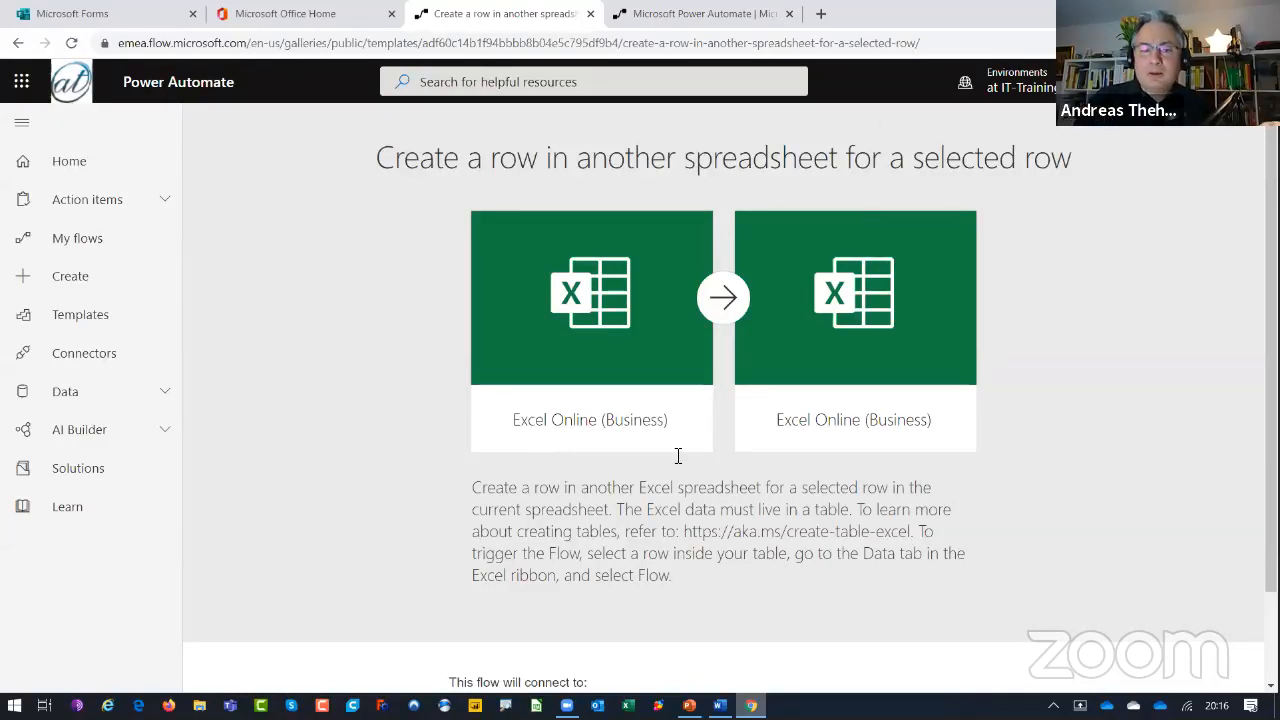
# - Open the recent workbook check_values in Excel, enlarge the table view and maximize the window
pyautogui.click(628, 705)
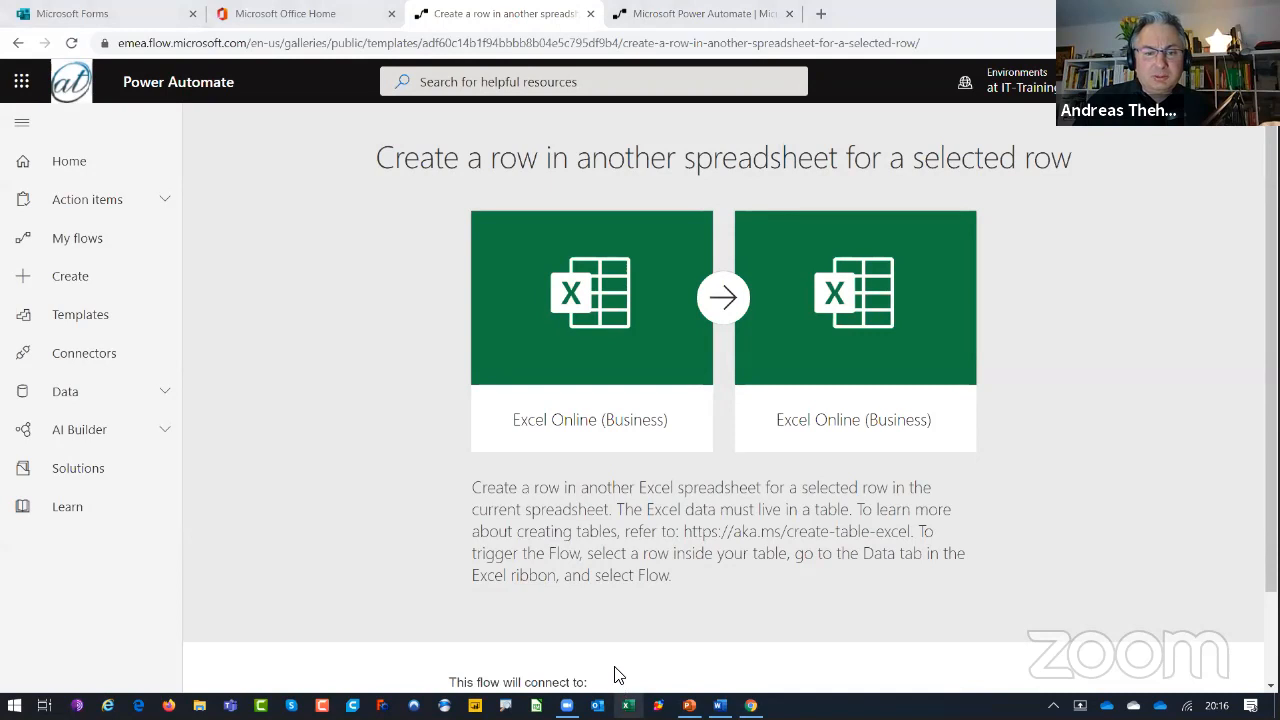
pyautogui.rightClick(627, 704)
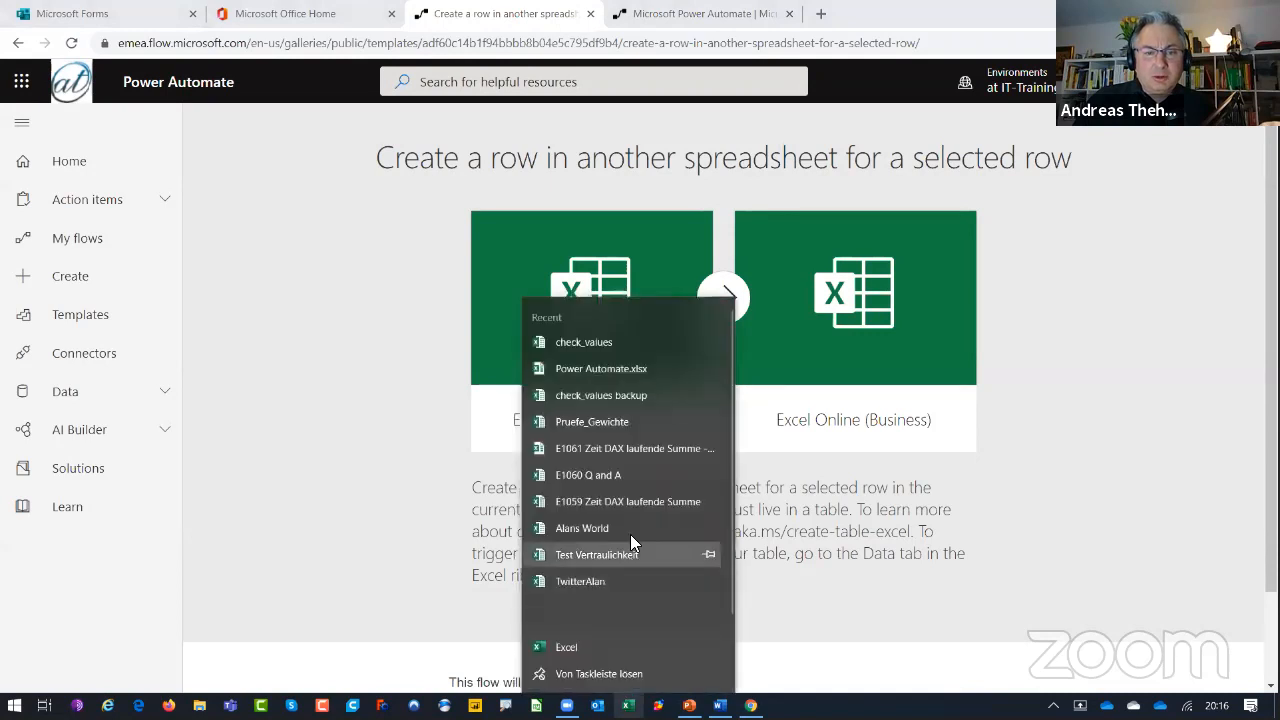
pyautogui.click(578, 342)
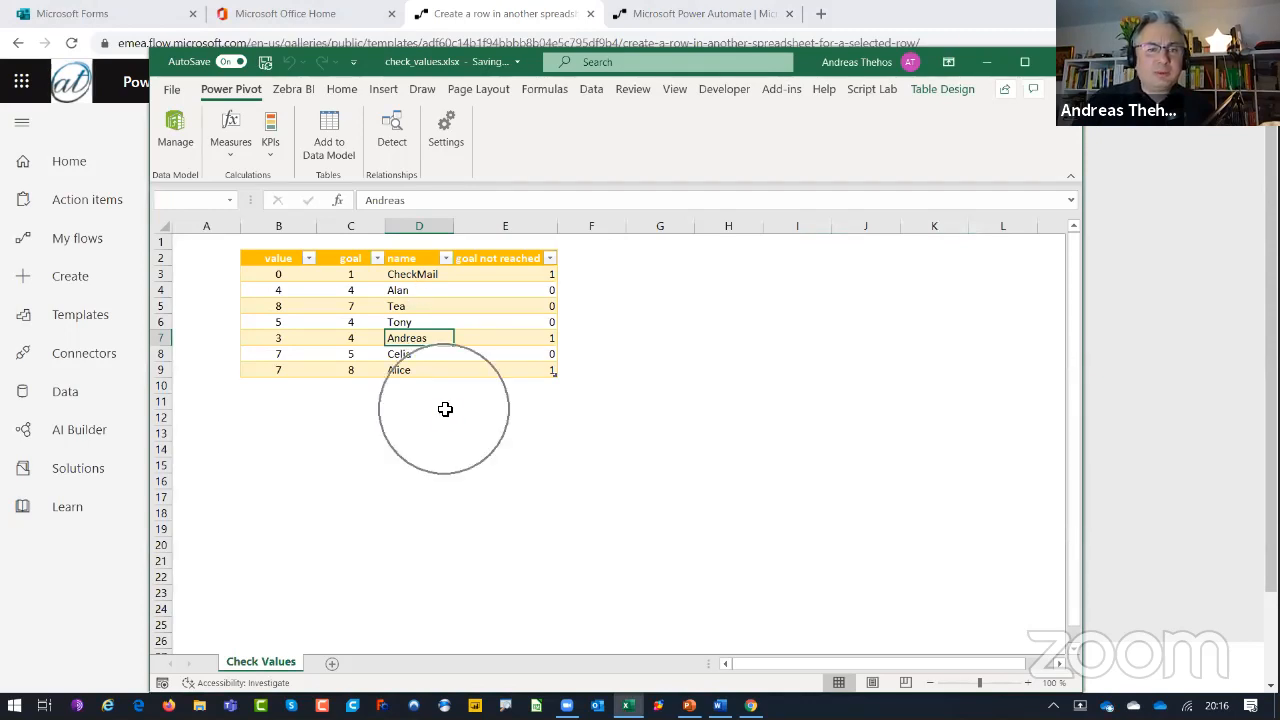
pyautogui.scroll(7, 569, 380)
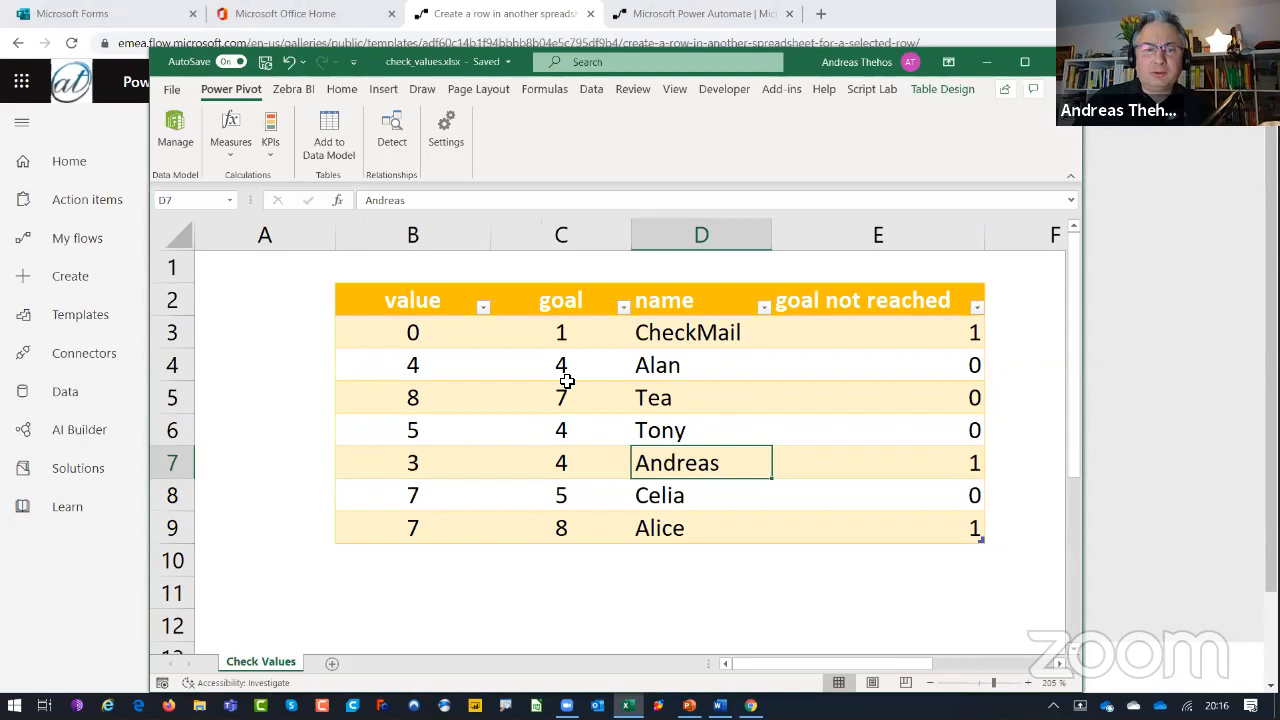
pyautogui.click(1024, 61)
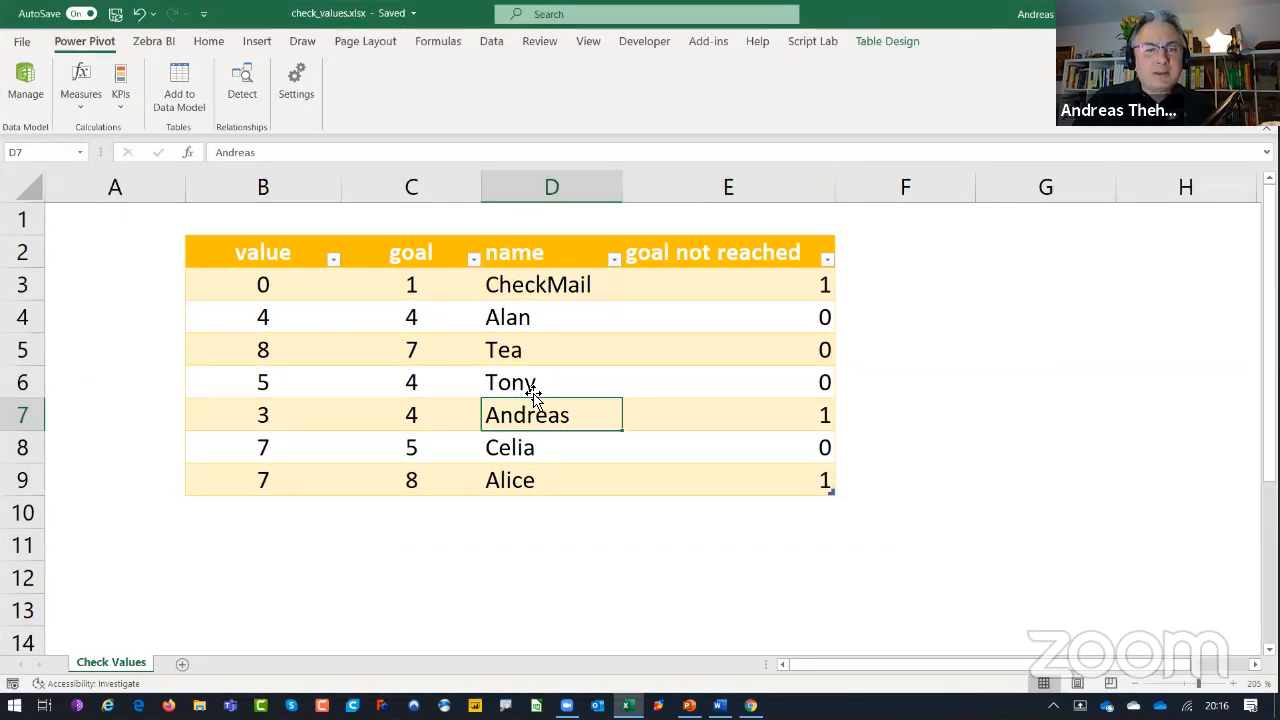
# - Examine the value and goal columns of the table, comparing the entries in rows 7 and 8
pyautogui.moveTo(265, 284); pyautogui.dragTo(265, 468)
pyautogui.moveTo(416, 290); pyautogui.dragTo(404, 474)
pyautogui.click(267, 415)
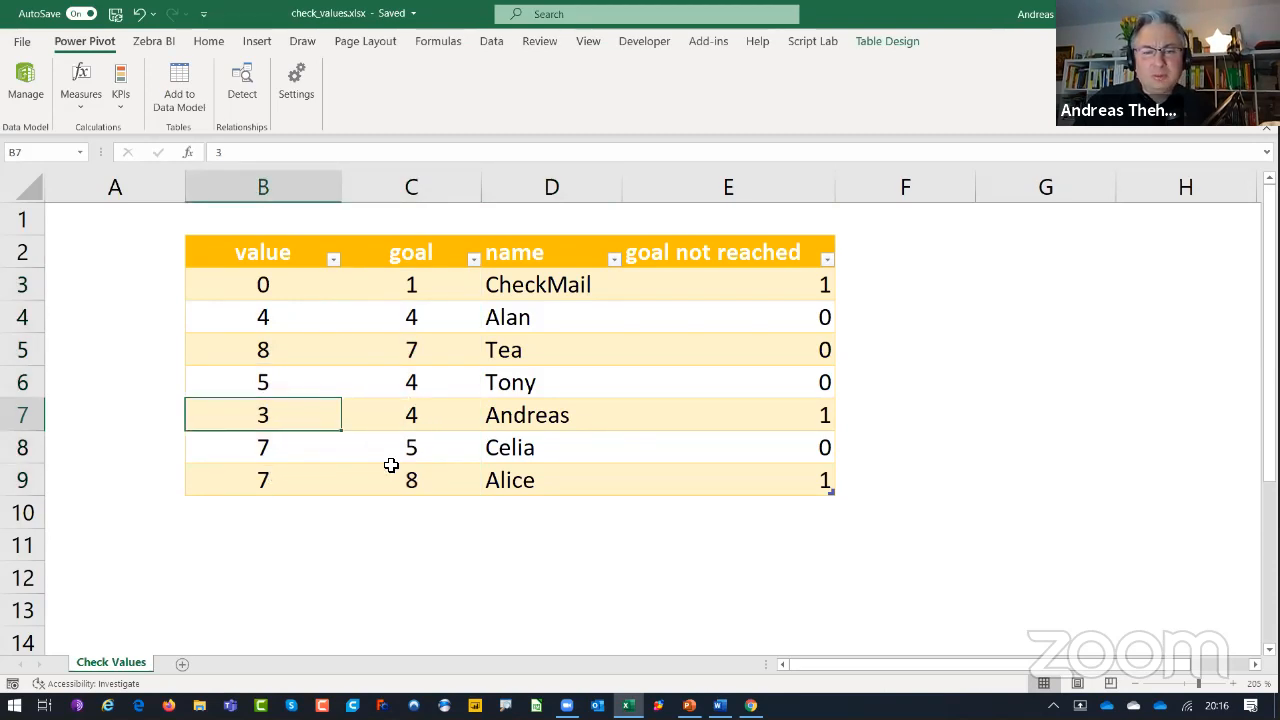
pyautogui.click(275, 456)
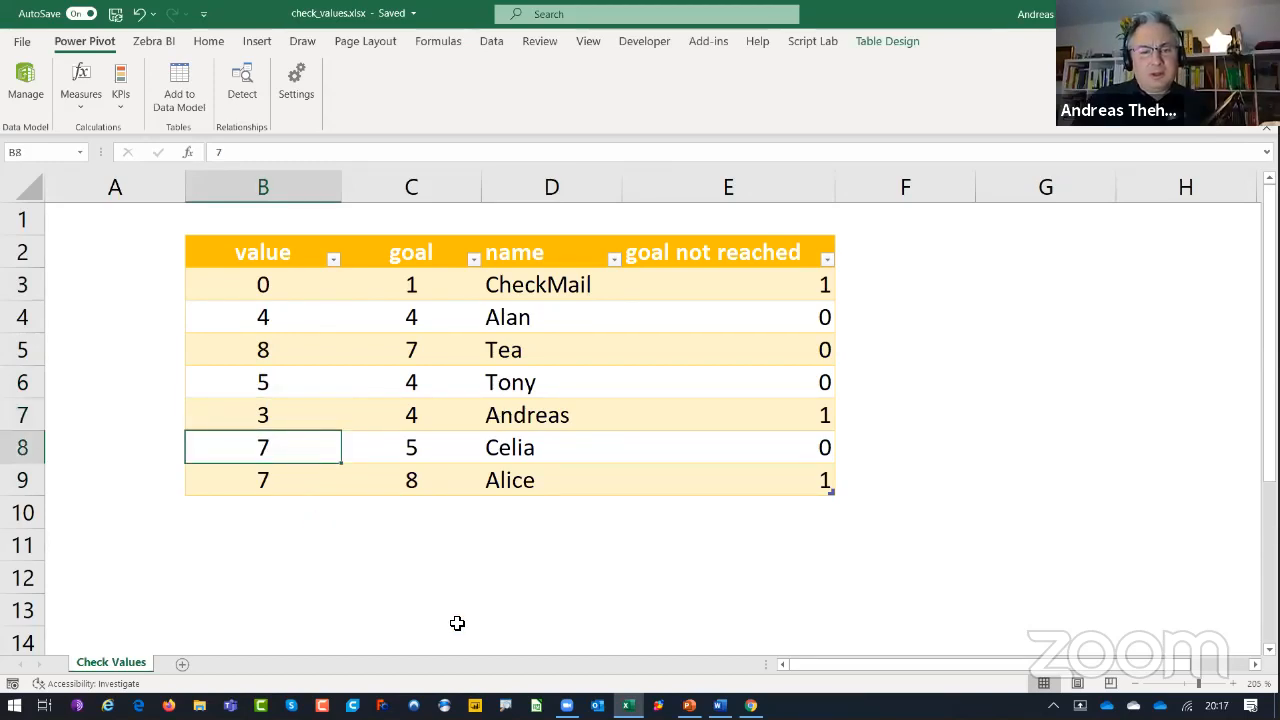
# - Open the recent workbook check_values backup
pyautogui.rightClick(628, 704)
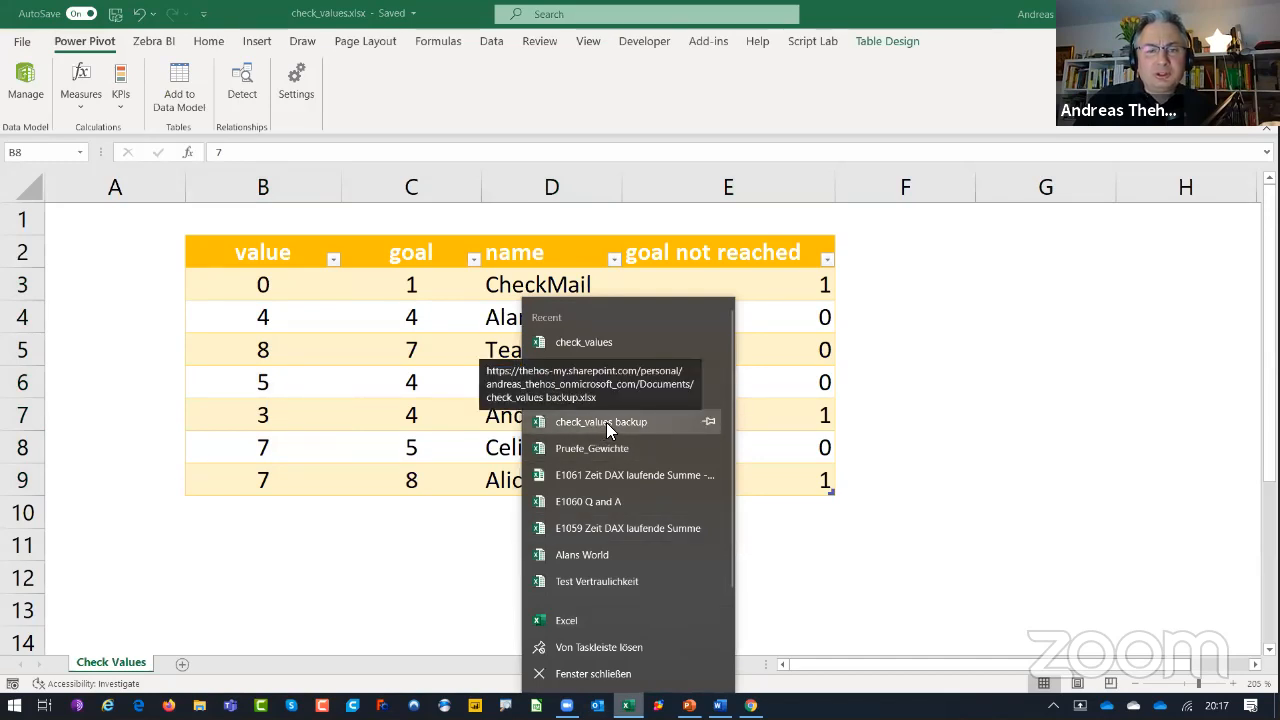
pyautogui.click(606, 422)
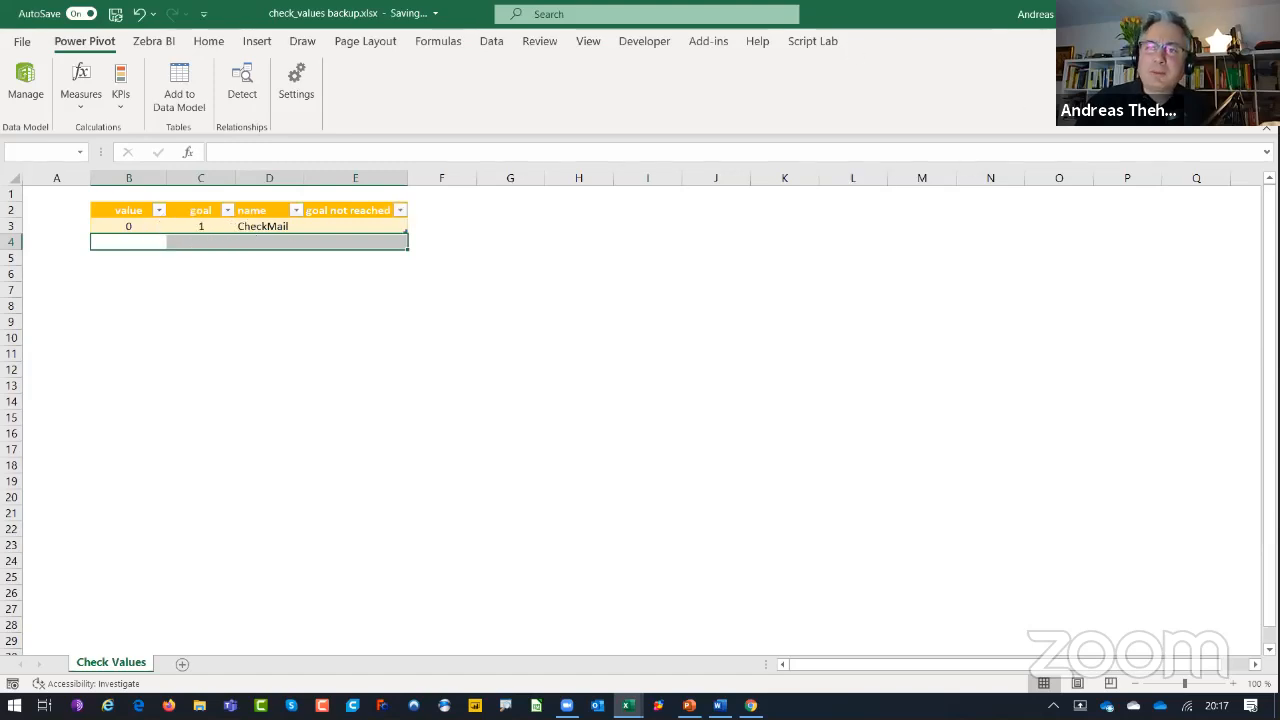
# - Return to the check_values workbook and run its flow "Create a row in another spreadsheet for a selected row" for row 8
pyautogui.click(1262, 14)
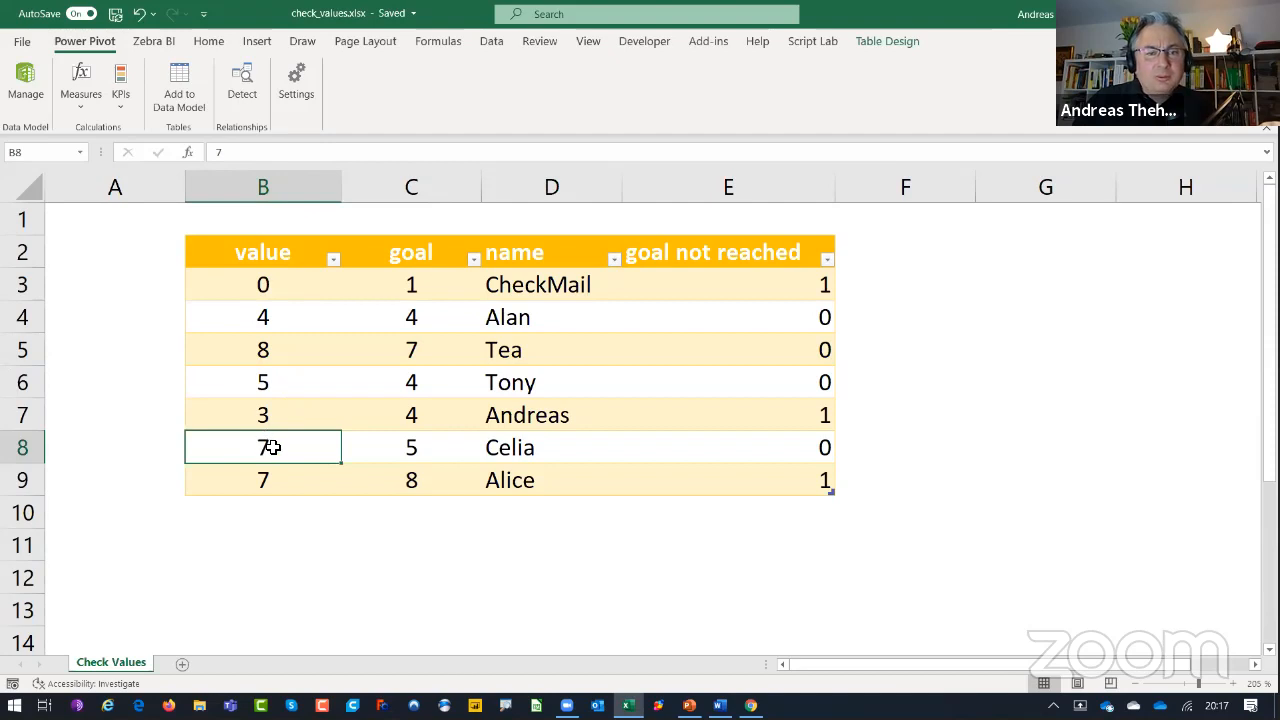
pyautogui.click(492, 42)
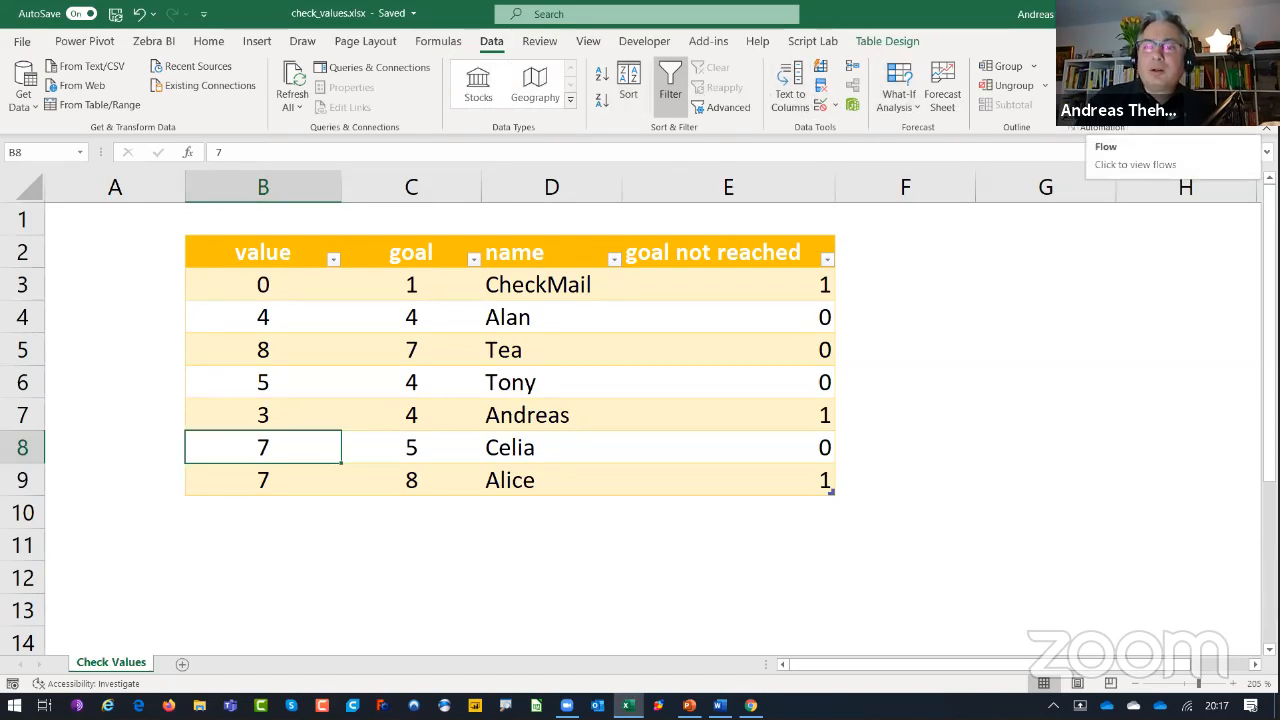
pyautogui.click(1100, 90)
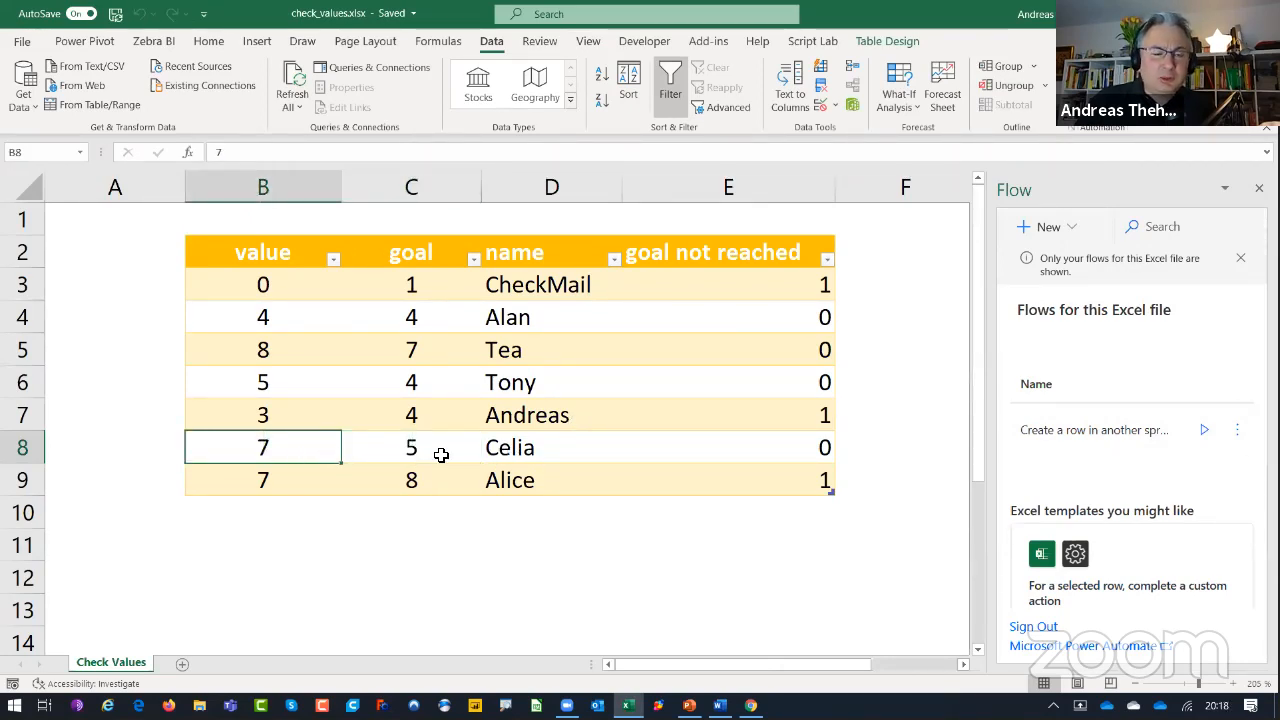
pyautogui.click(1205, 437)
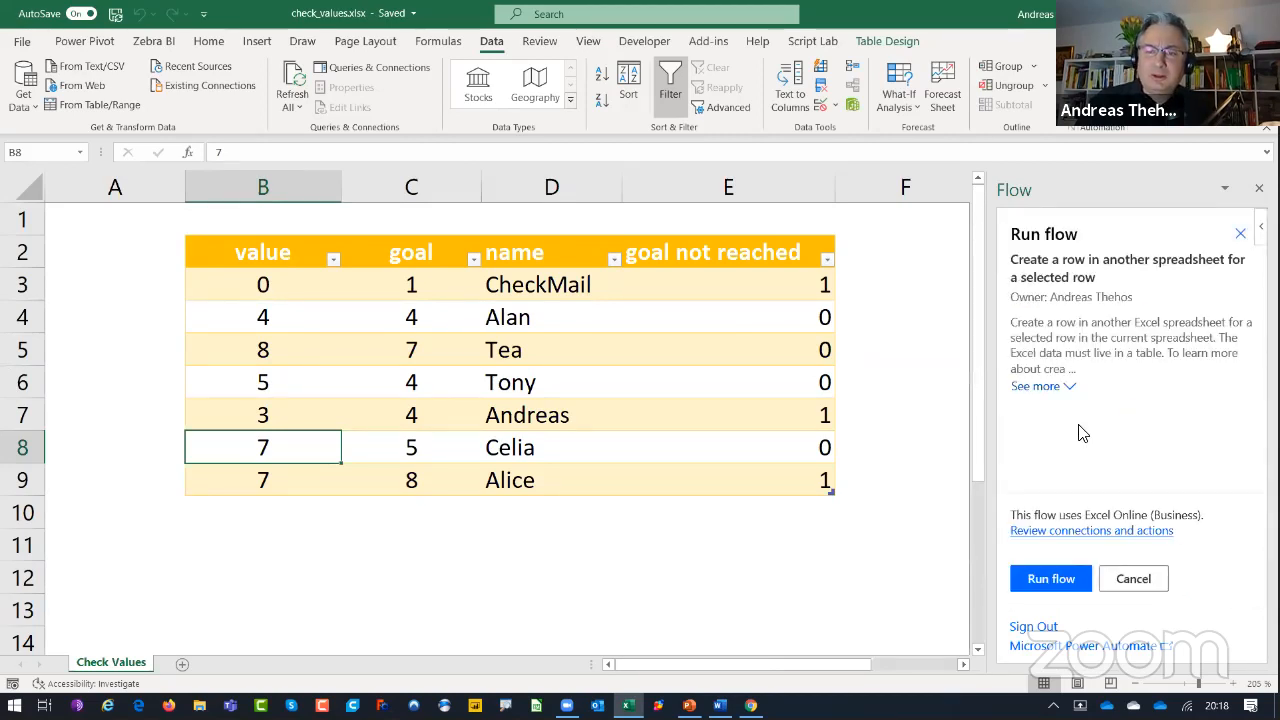
pyautogui.click(1042, 574)
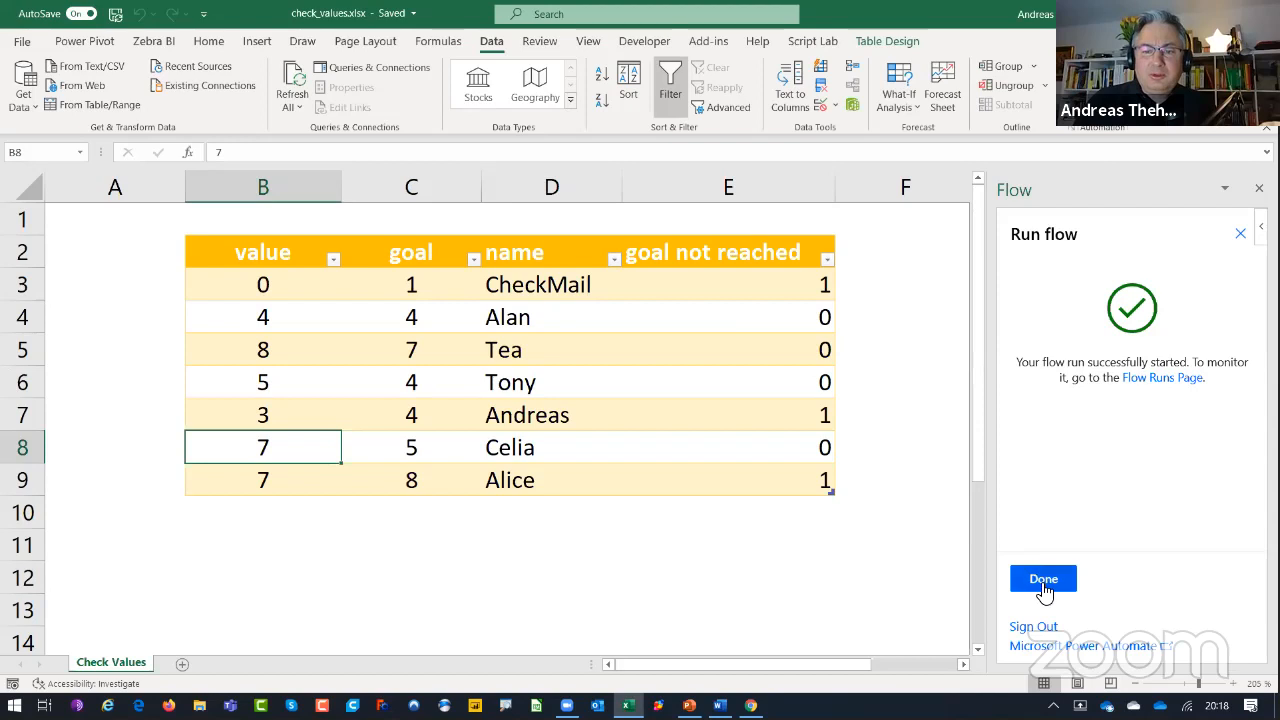
pyautogui.click(1040, 577)
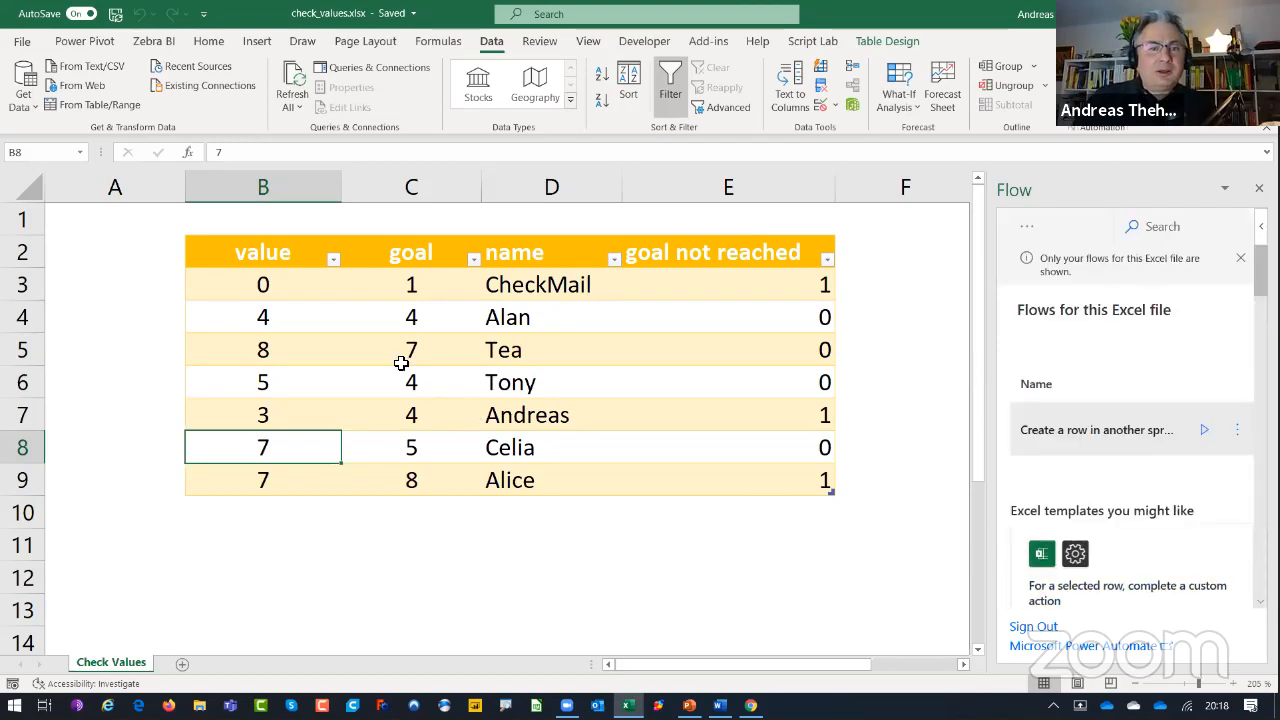
# - Select B4:B6 in the value column and run the row-copying flow for these three rows
pyautogui.moveTo(296, 318); pyautogui.dragTo(297, 383)
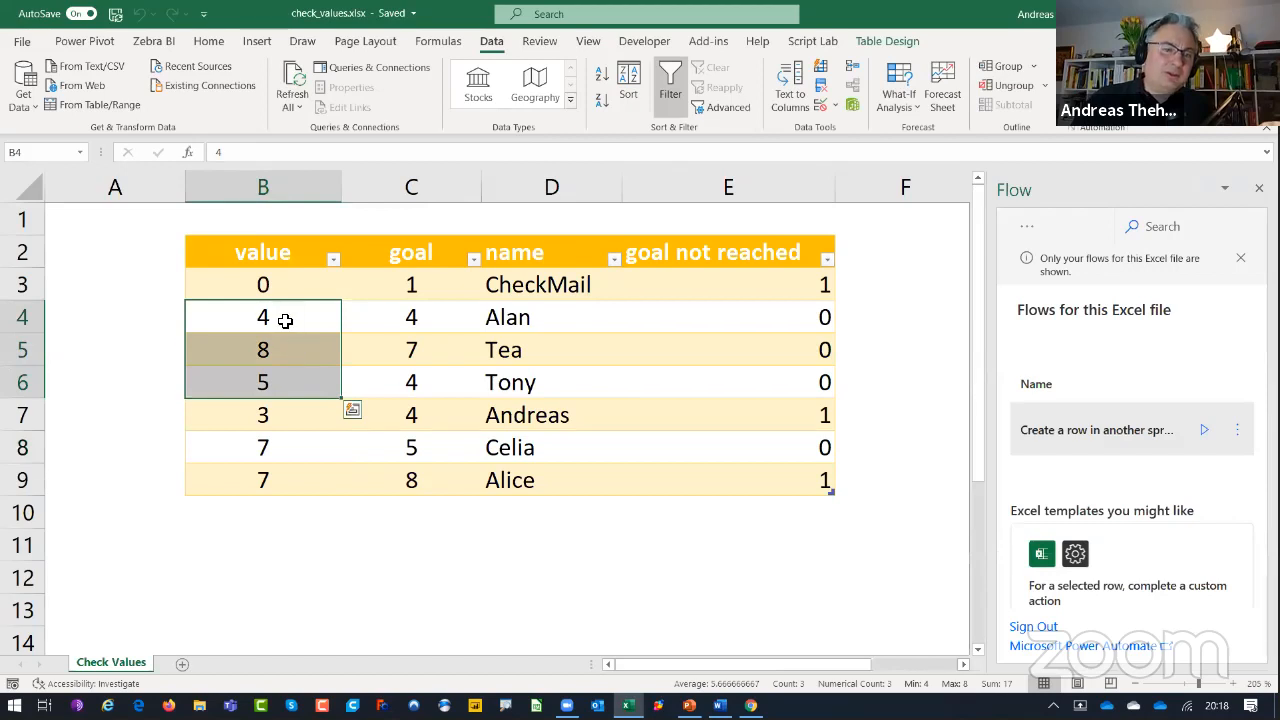
pyautogui.click(286, 318)
pyautogui.keyDown('ctrl'); pyautogui.click(272, 383); pyautogui.keyUp('ctrl')
pyautogui.keyDown('ctrl'); pyautogui.click(260, 447); pyautogui.keyUp('ctrl')
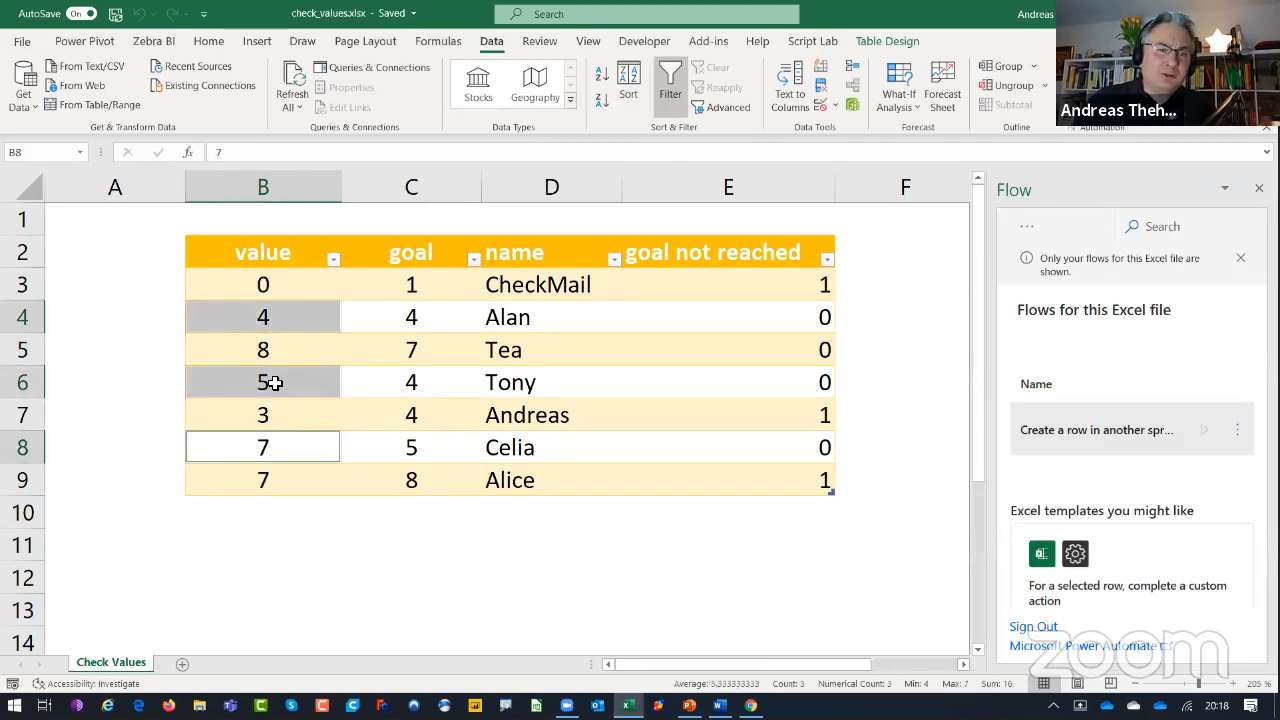
pyautogui.click(279, 318)
pyautogui.moveTo(279, 318); pyautogui.dragTo(271, 378)
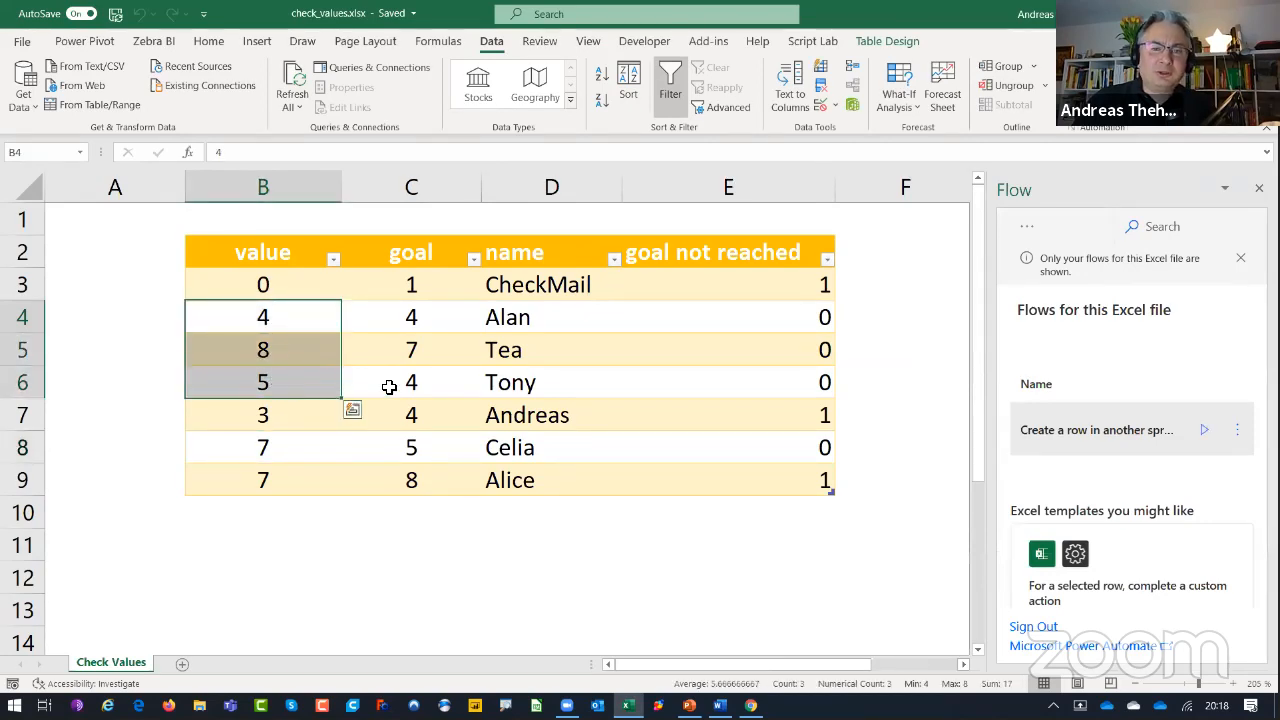
pyautogui.click(1204, 431)
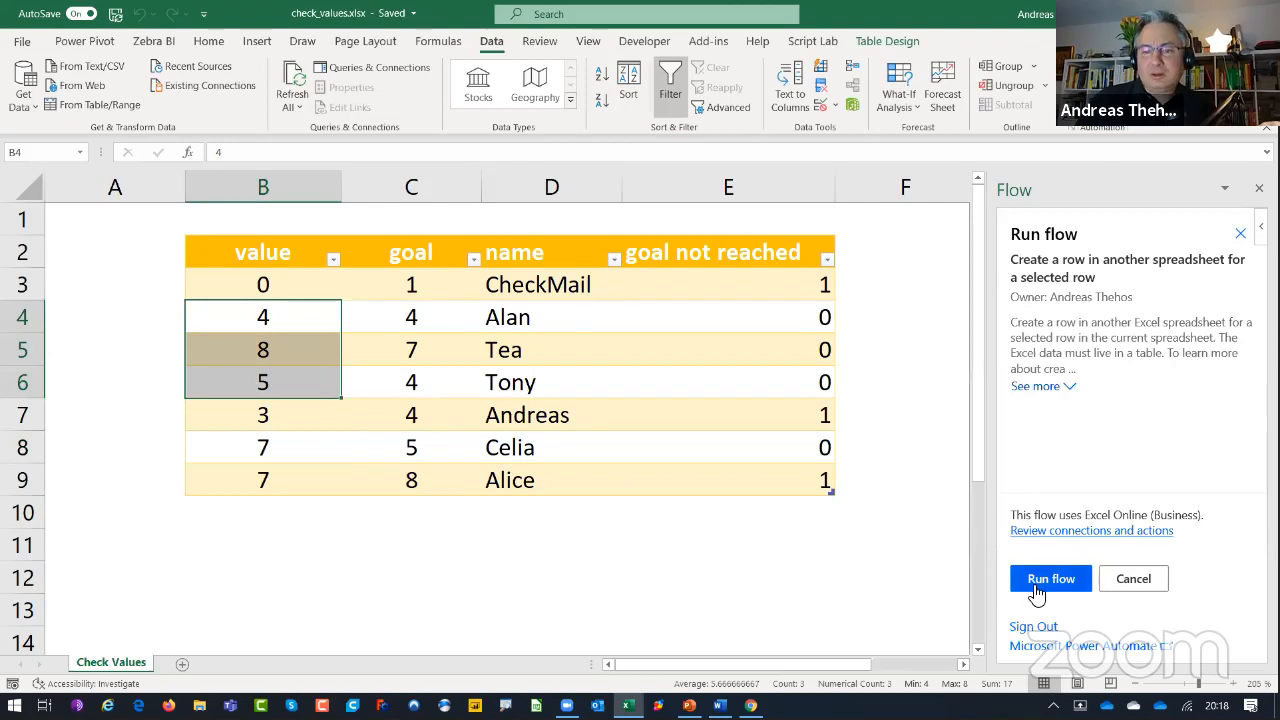
pyautogui.click(1036, 587)
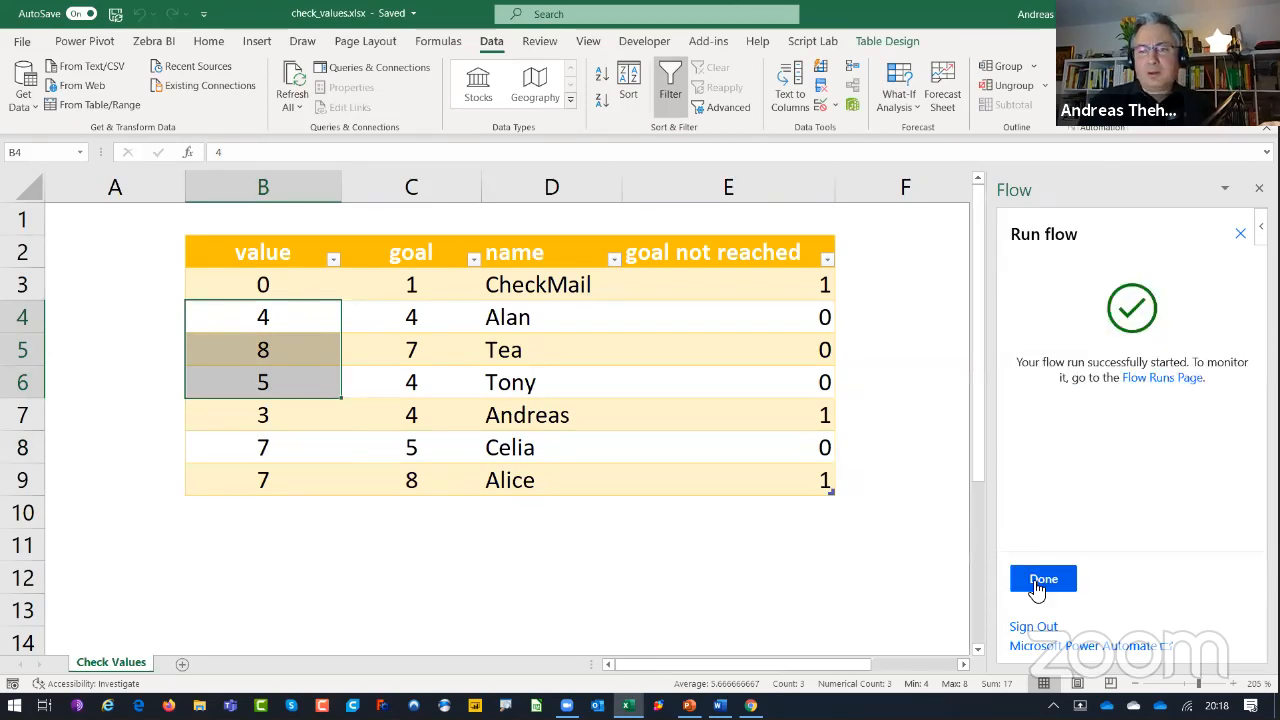
pyautogui.click(1040, 582)
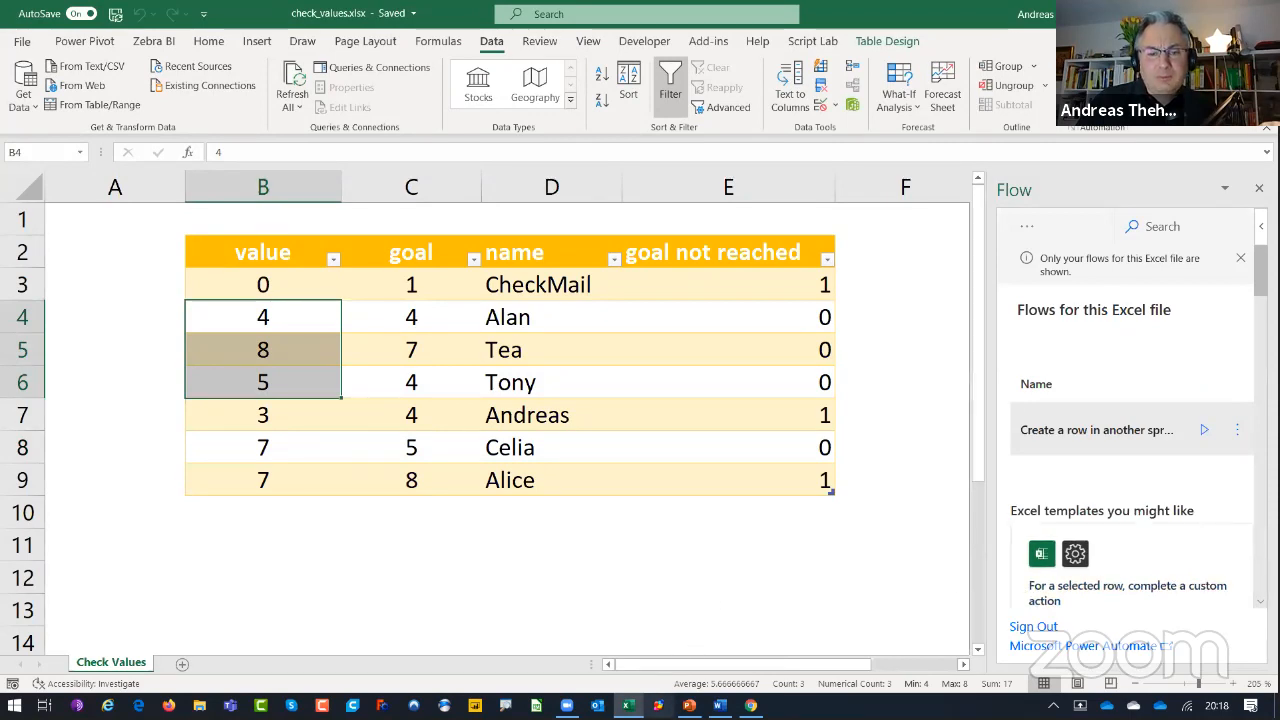
# - Switch to the check_values backup workbook and reopen it in its new version
pyautogui.rightClick(632, 704)
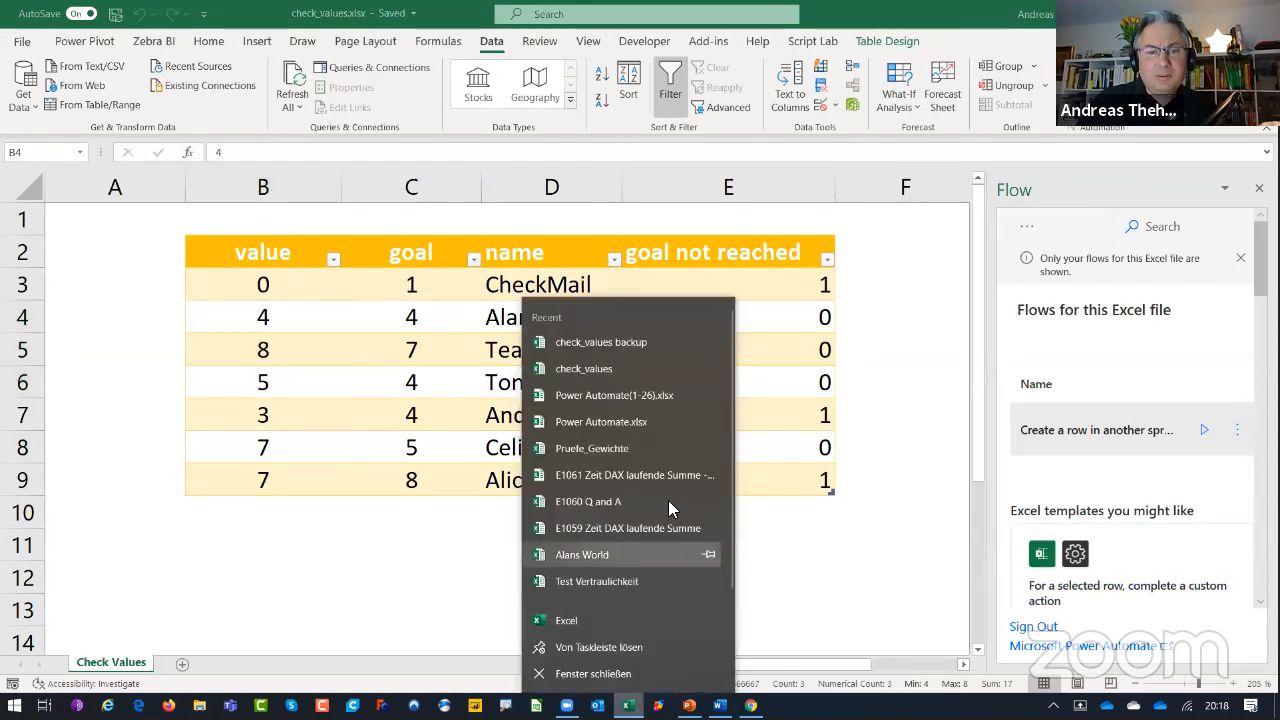
pyautogui.click(628, 342)
pyautogui.click(630, 341)
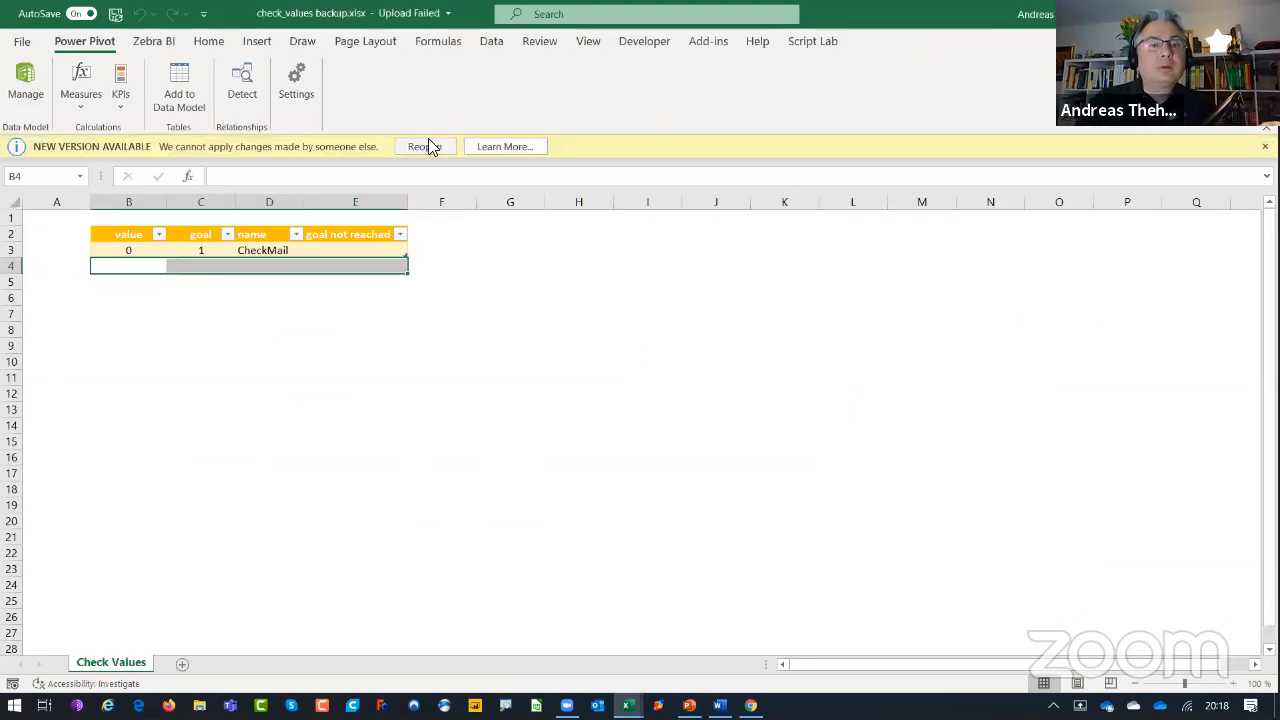
pyautogui.click(424, 147)
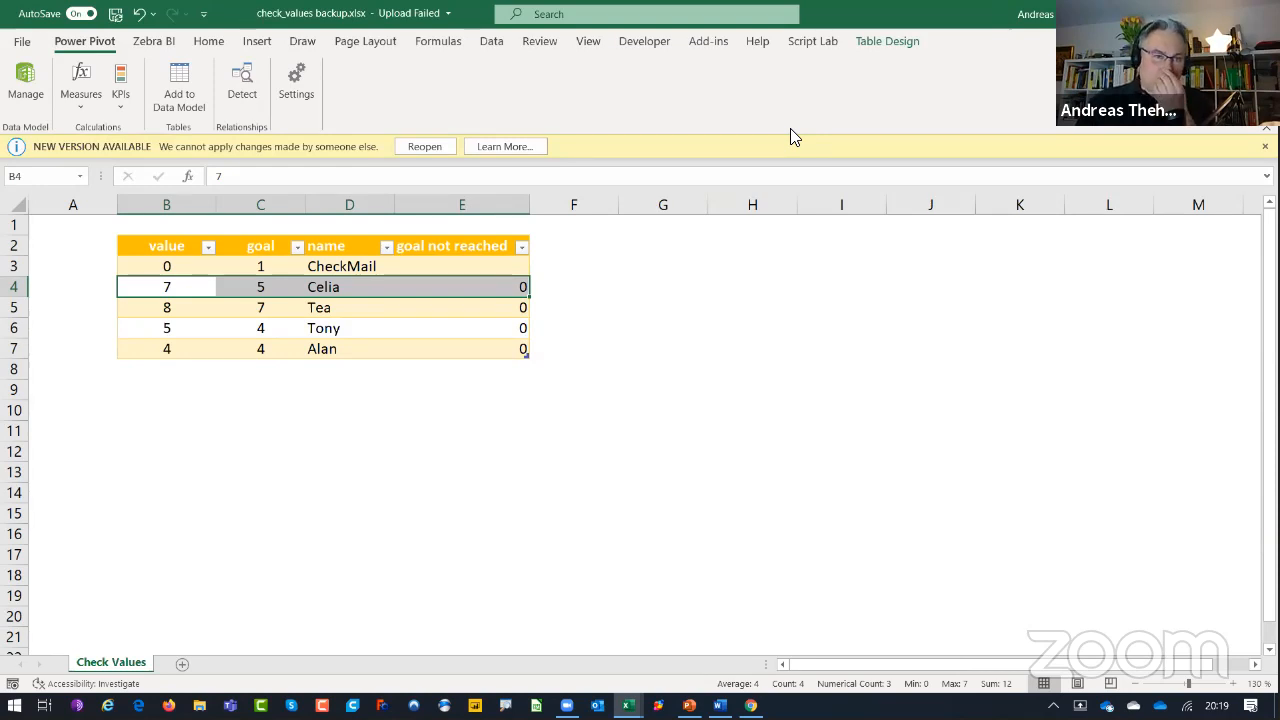
# - Try to clear rows 4 to 7 of the backup table, and discard the conflicting changes
pyautogui.moveTo(180, 291); pyautogui.dragTo(485, 343)
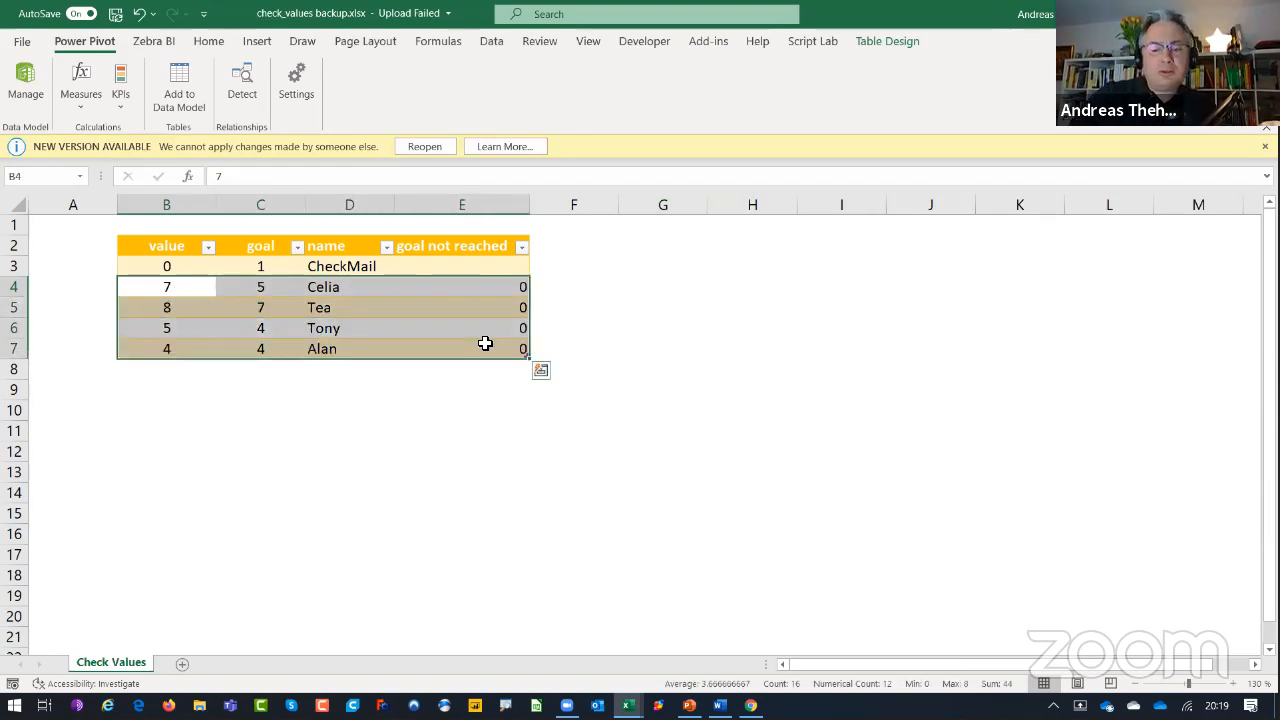
pyautogui.press('Delete')
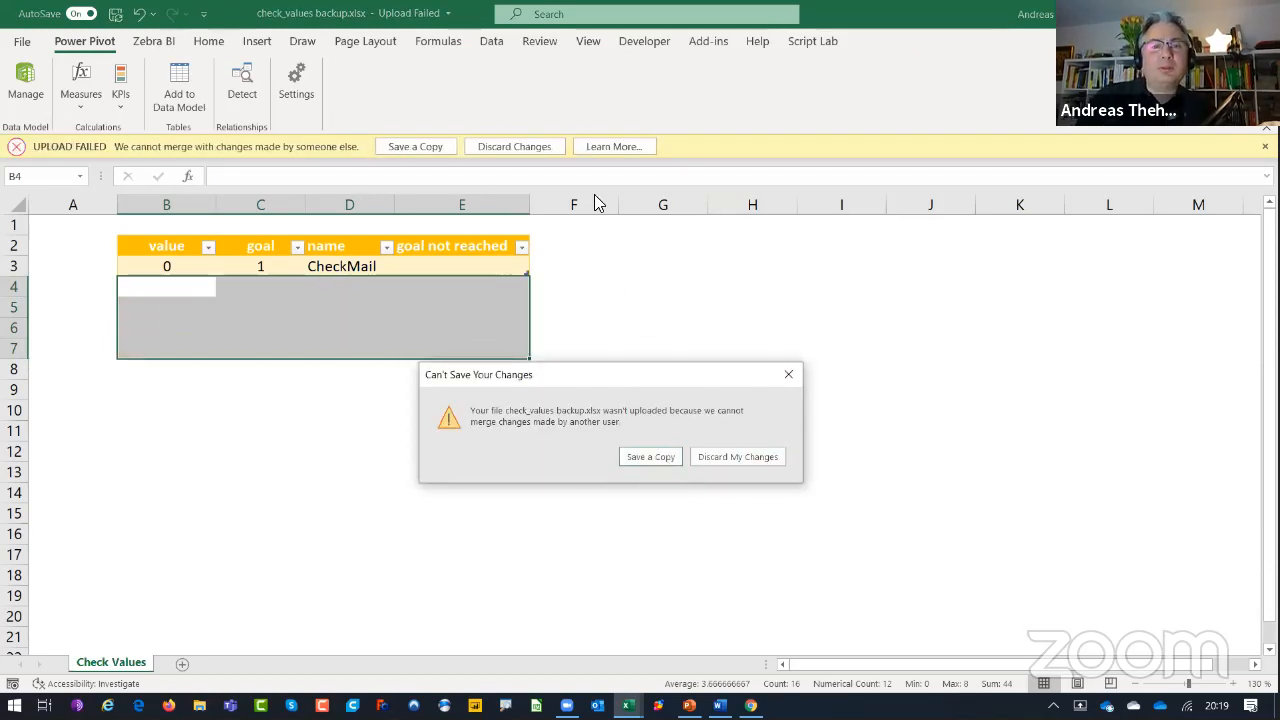
pyautogui.click(789, 375)
pyautogui.click(634, 293)
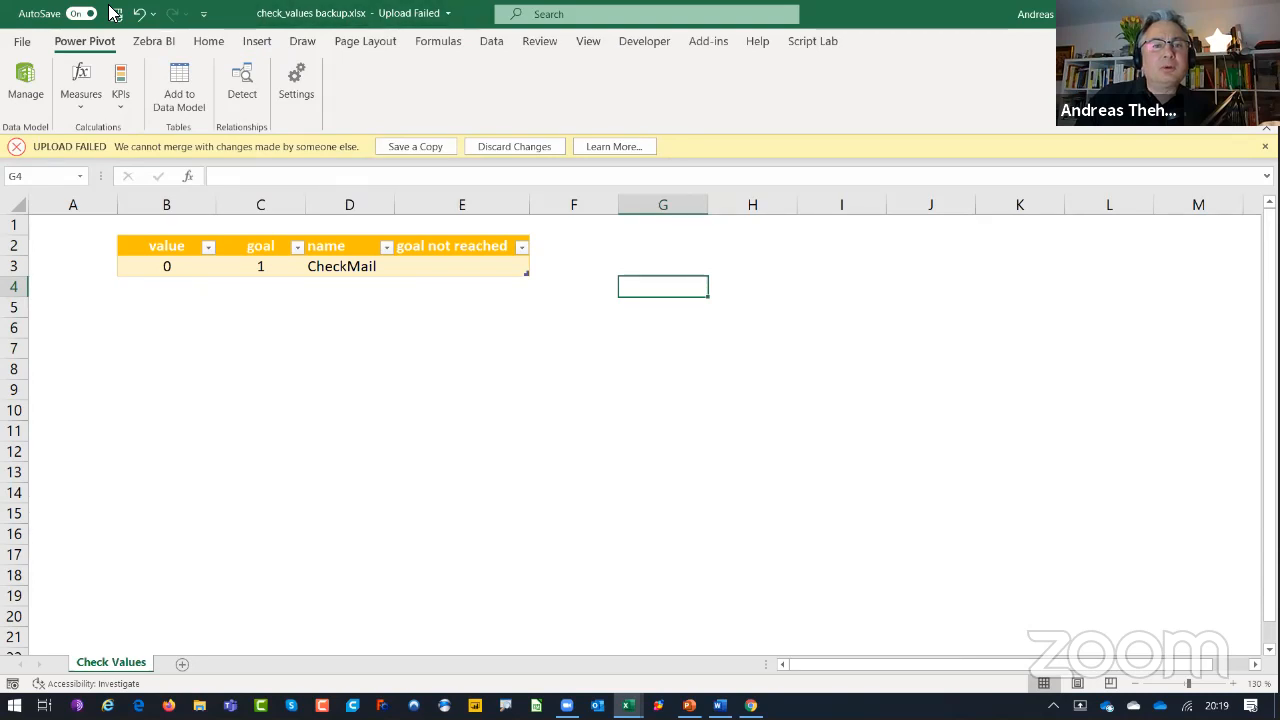
pyautogui.click(345, 13)
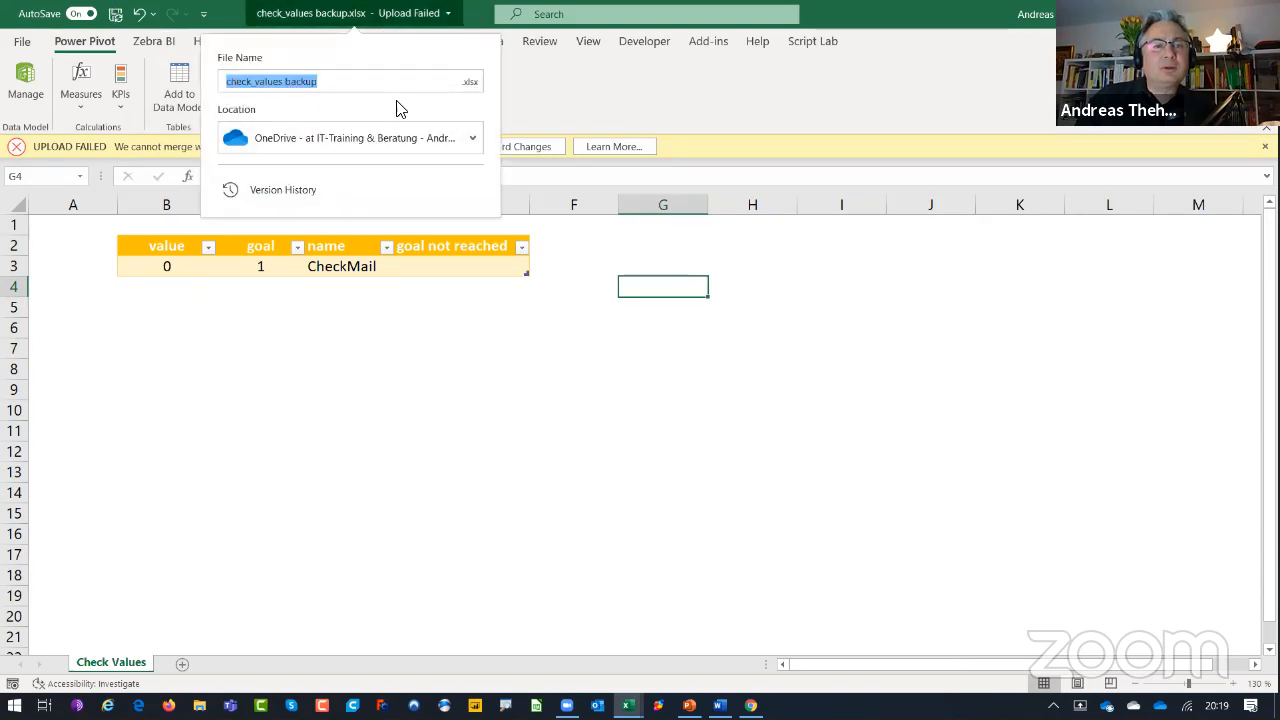
pyautogui.click(330, 366)
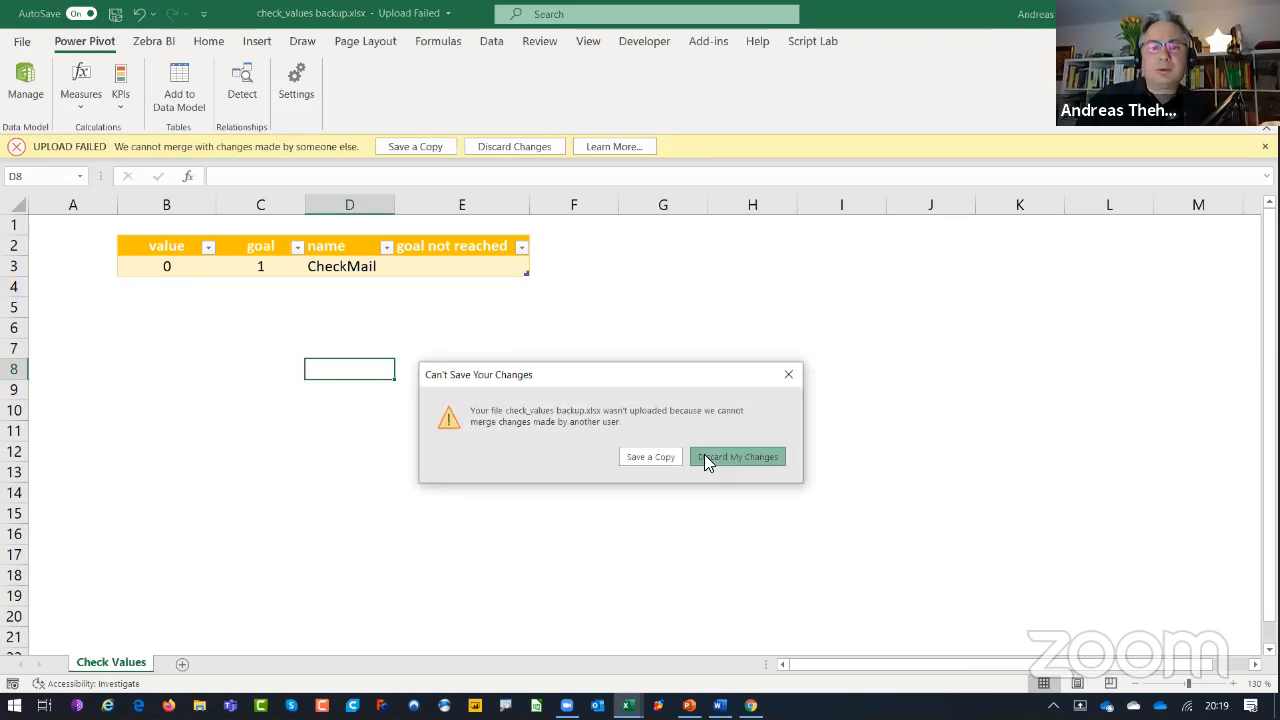
pyautogui.click(704, 456)
pyautogui.press('Return')
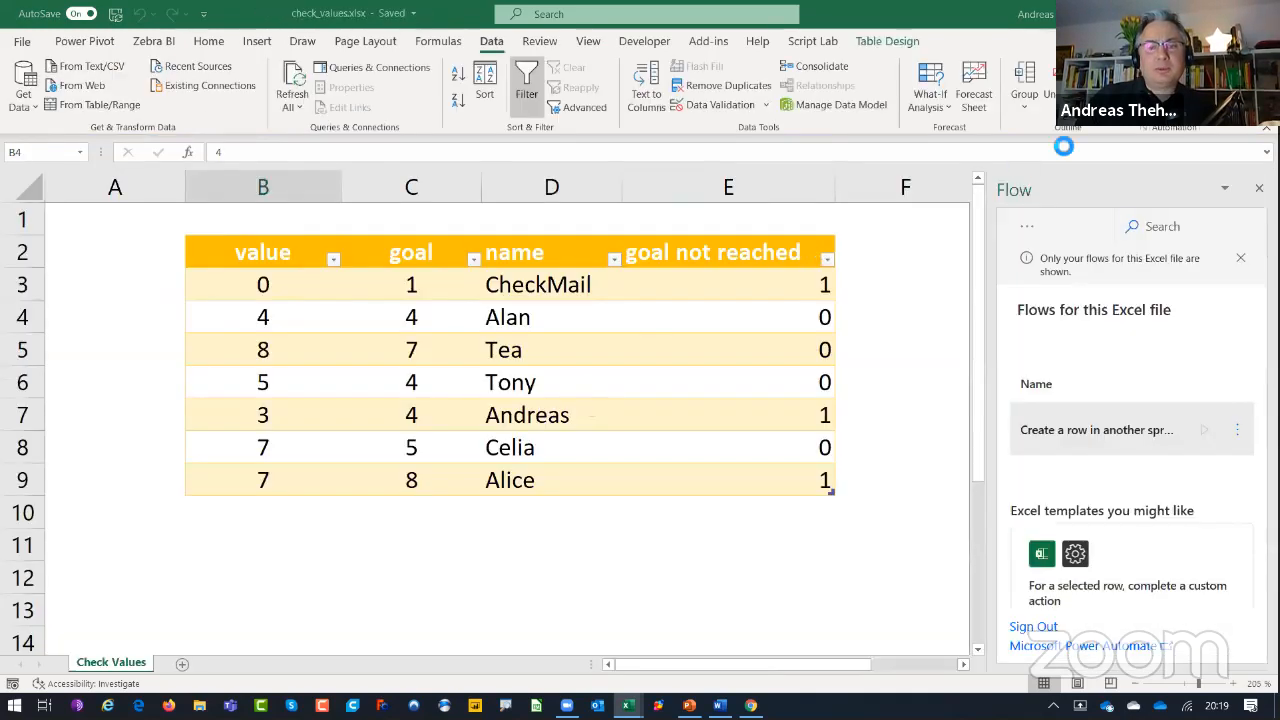
# - Switch to Power Automate in the browser and continue from the template description to the setup of its flow
pyautogui.moveTo(263, 317); pyautogui.dragTo(263, 382)
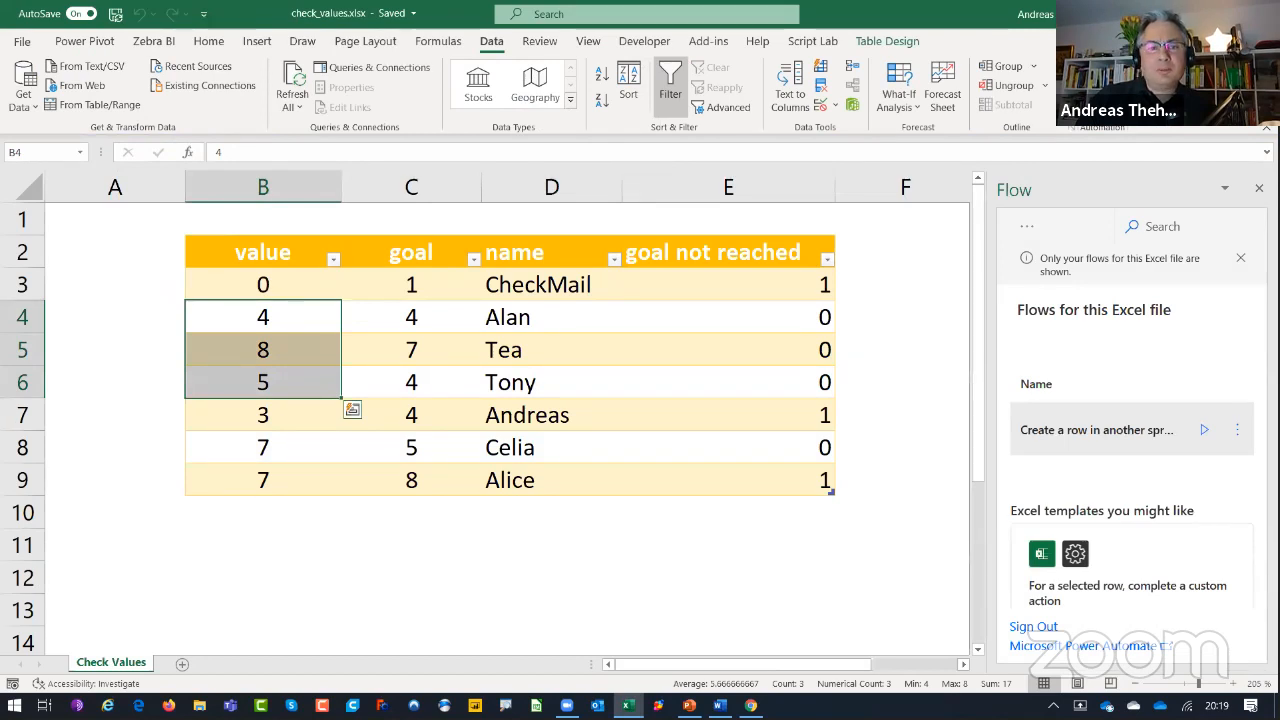
pyautogui.hotkey('alt', 'Tab')
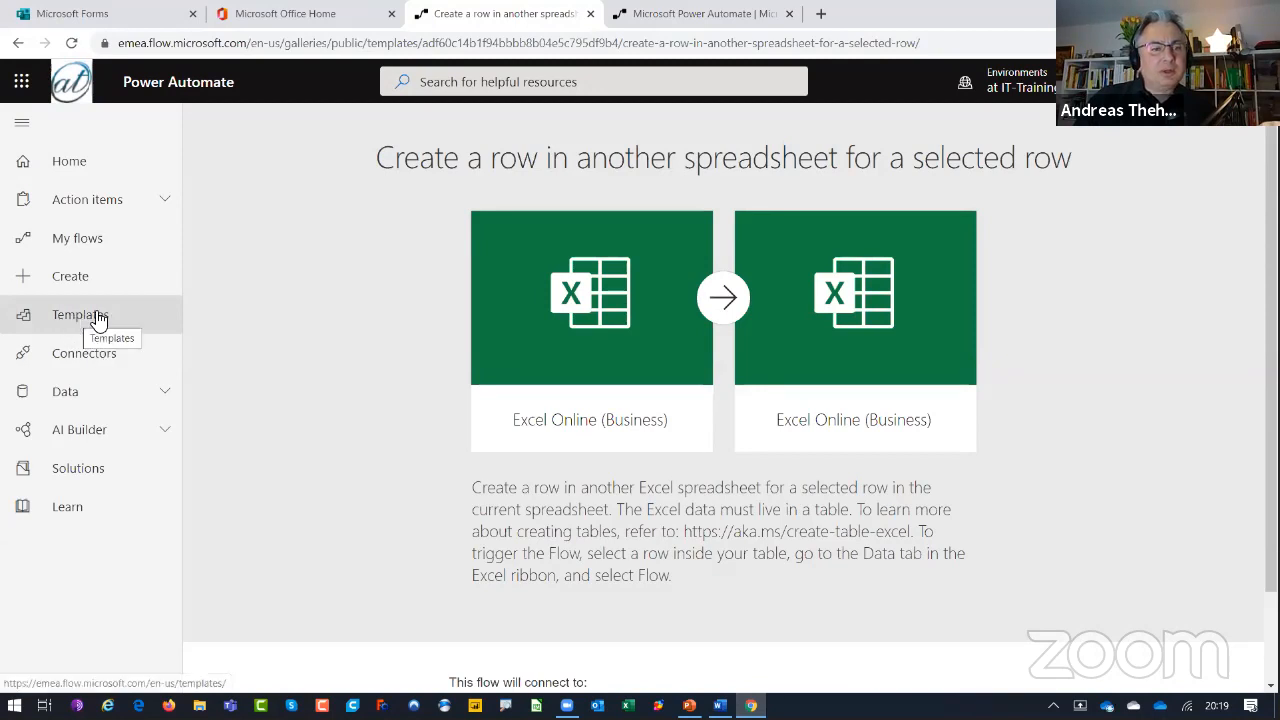
pyautogui.scroll(-1, 608, 350)
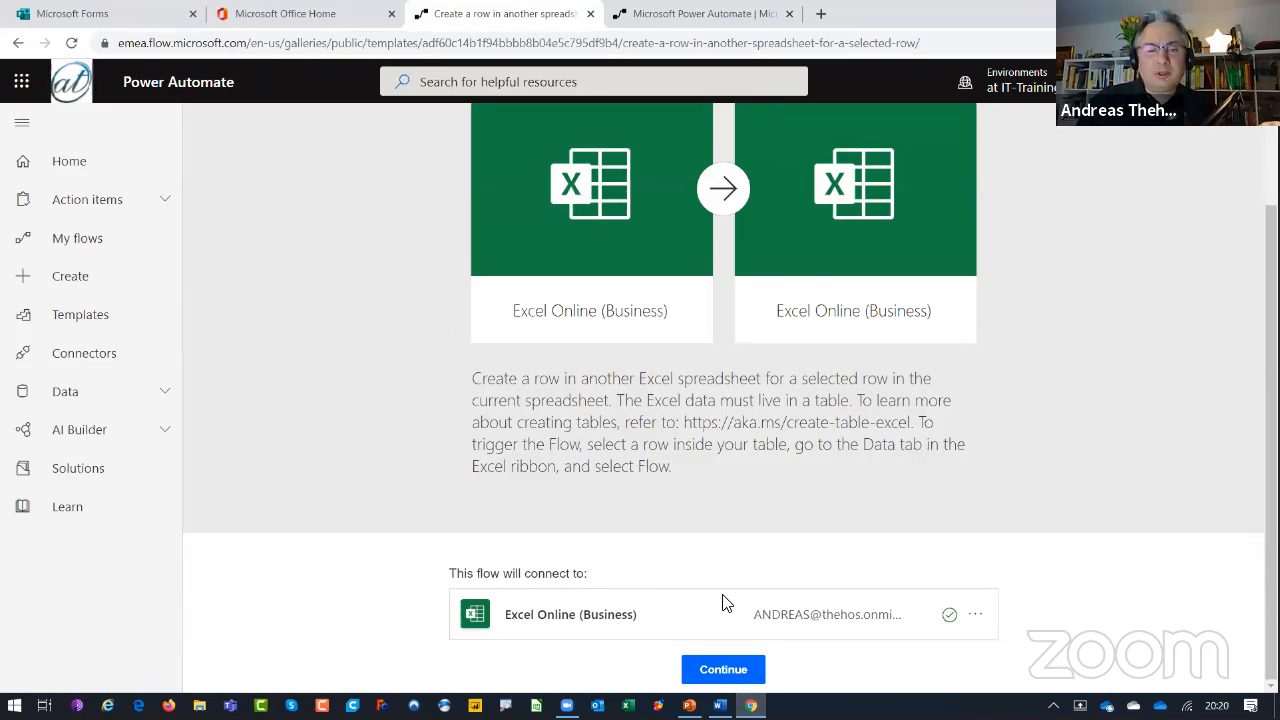
pyautogui.click(711, 677)
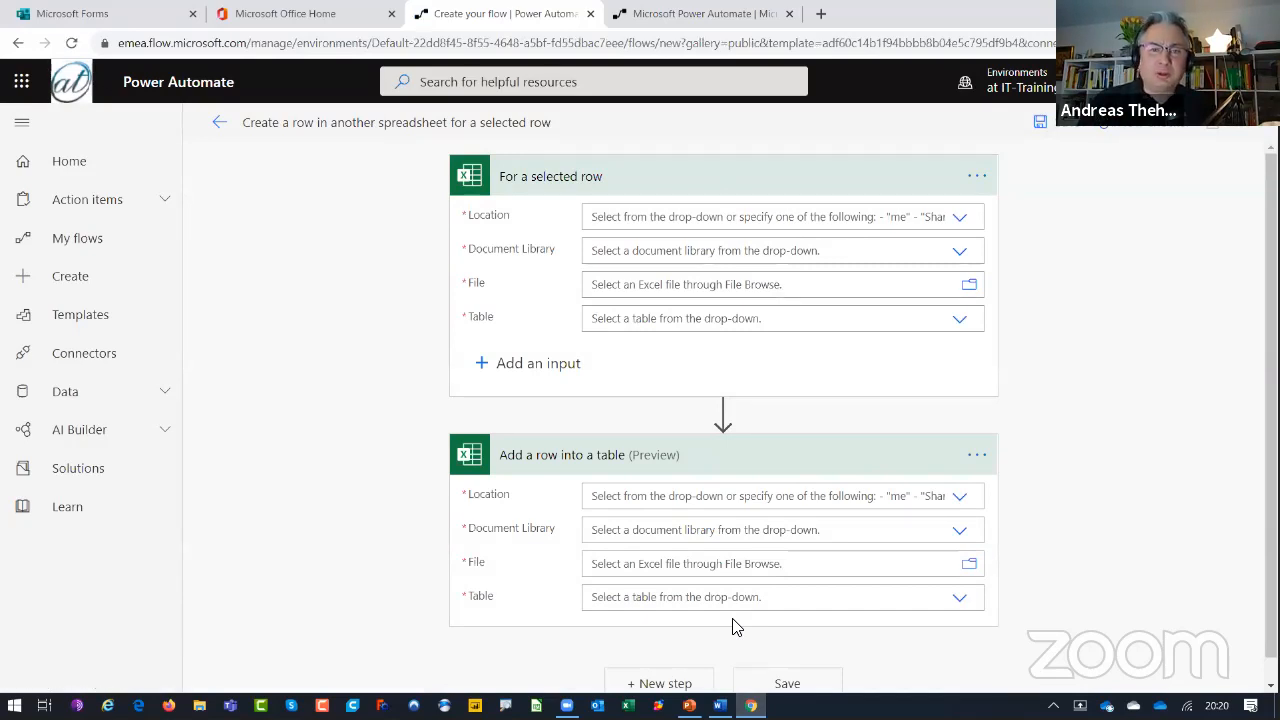
# - Set the location of the "For a selected row" trigger to OneDrive for Business and its document library to OneDrive
pyautogui.click(960, 218)
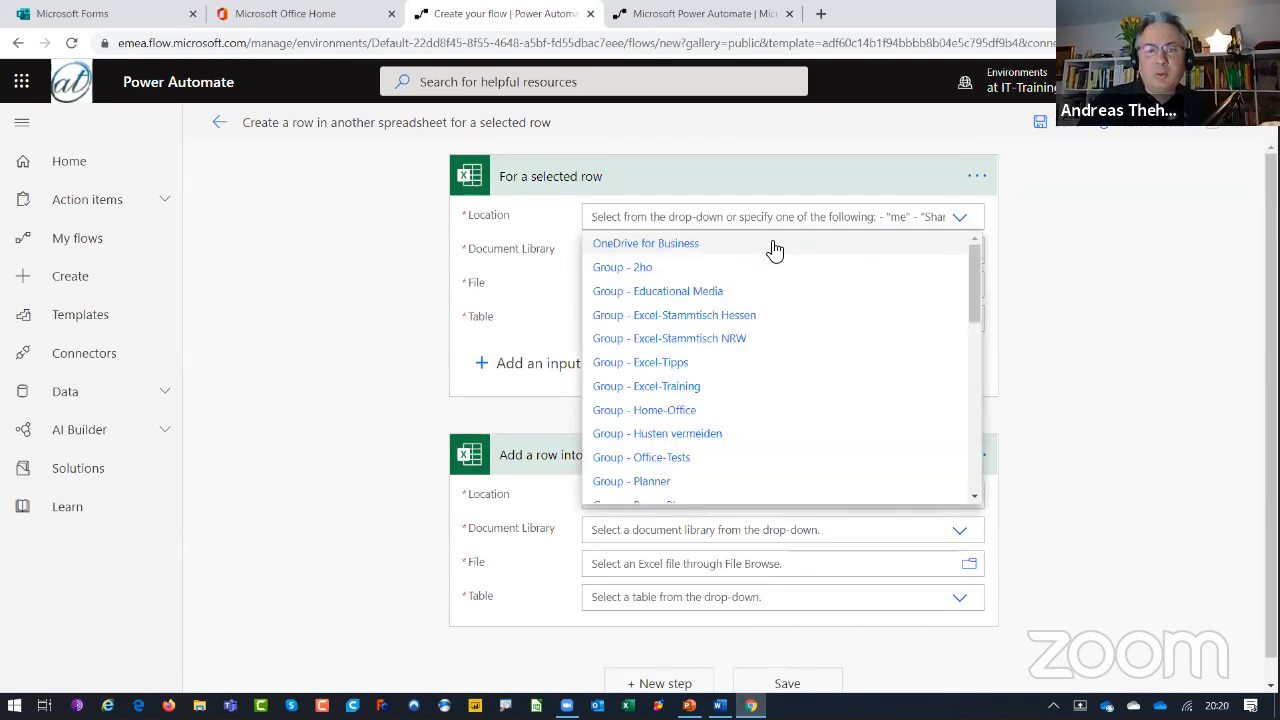
pyautogui.click(775, 245)
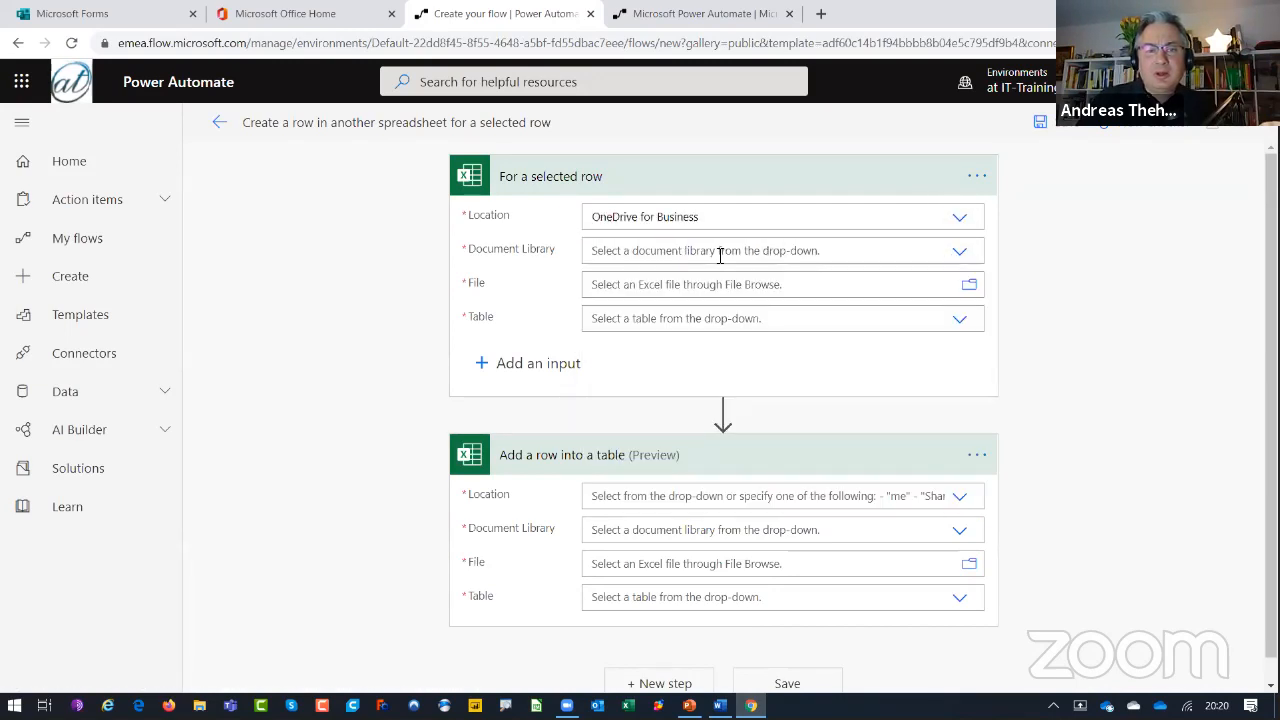
pyautogui.click(962, 250)
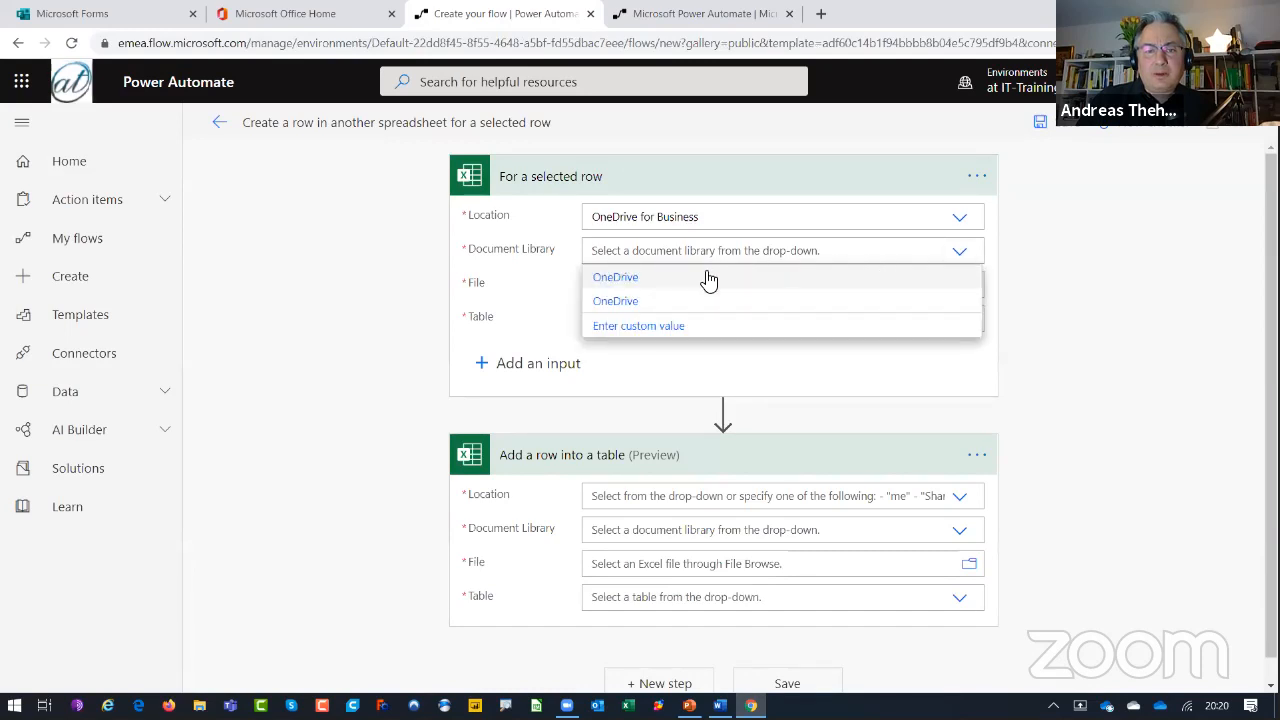
pyautogui.click(642, 282)
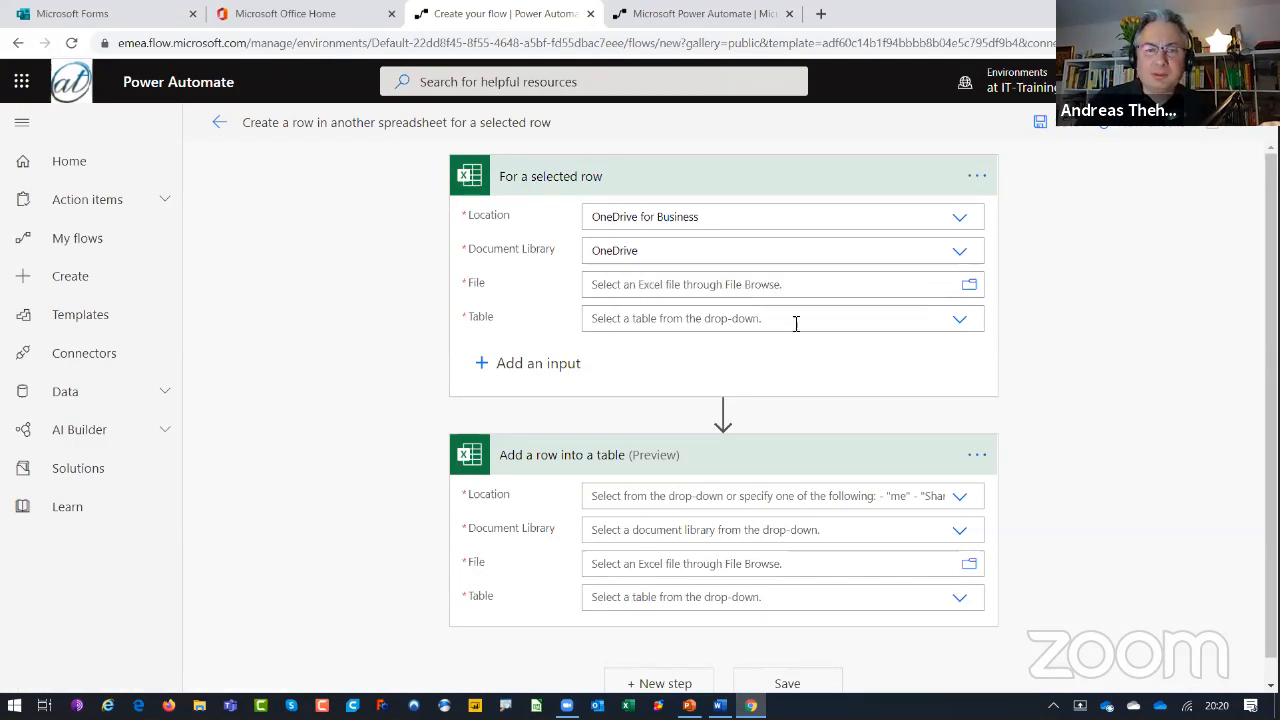
# - Set the file of the "For a selected row" trigger to check_values.xlsx
pyautogui.click(685, 286)
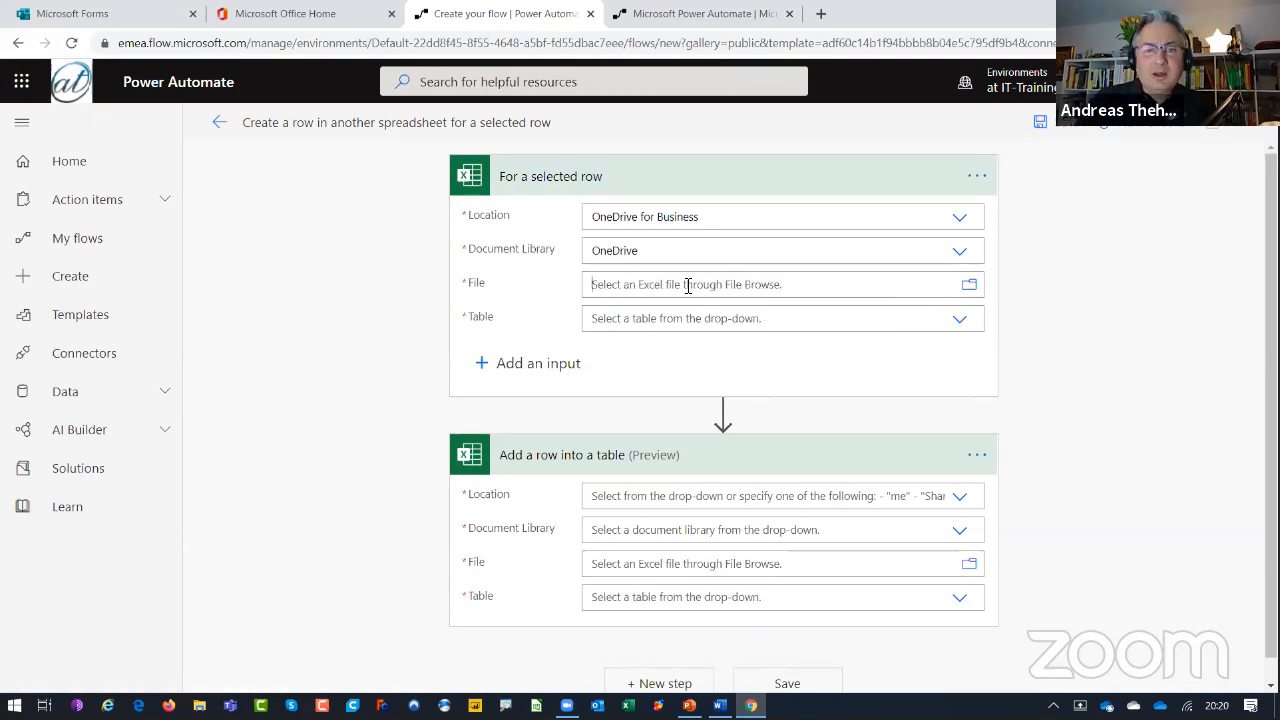
pyautogui.click(968, 288)
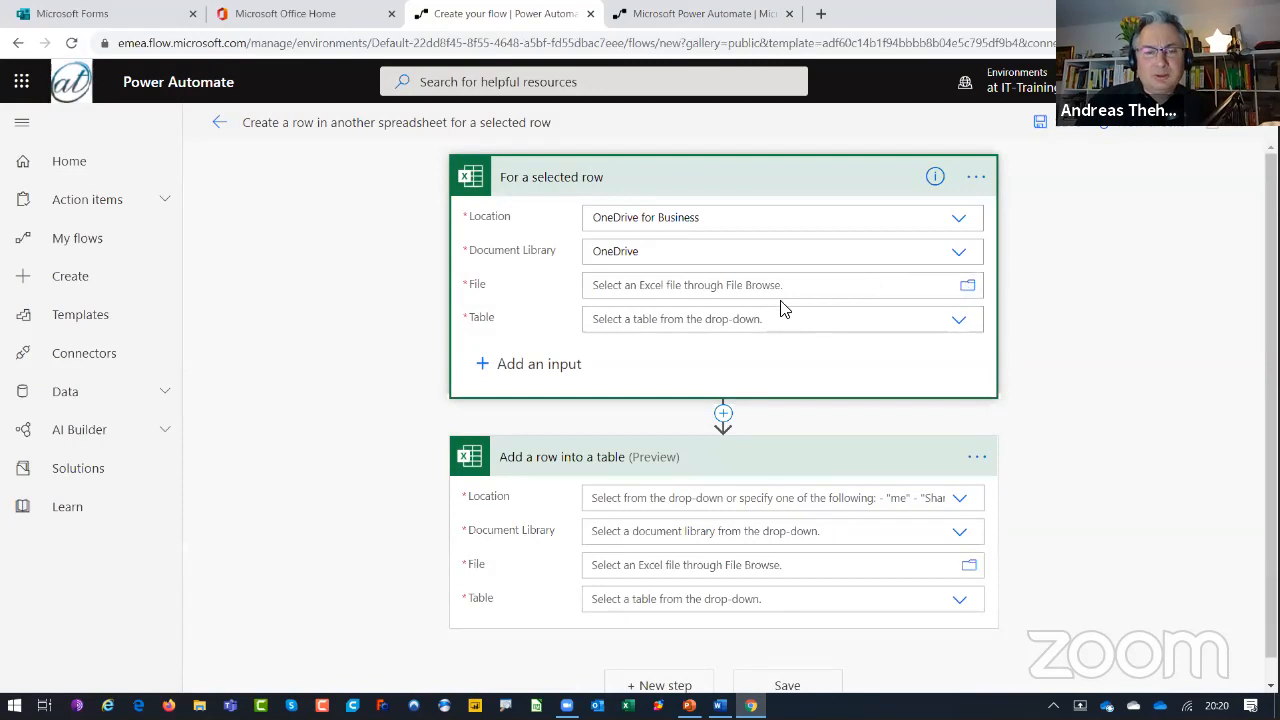
pyautogui.scroll(-10, 790, 385)
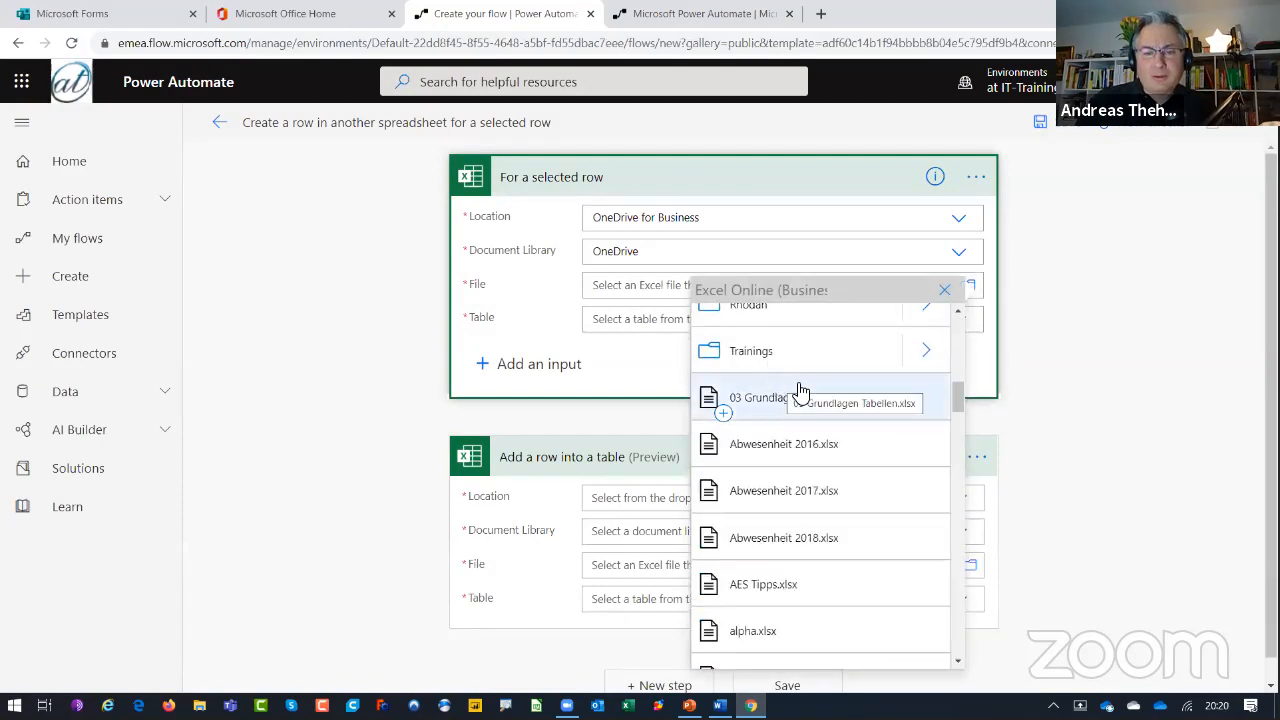
pyautogui.scroll(-2, 800, 392)
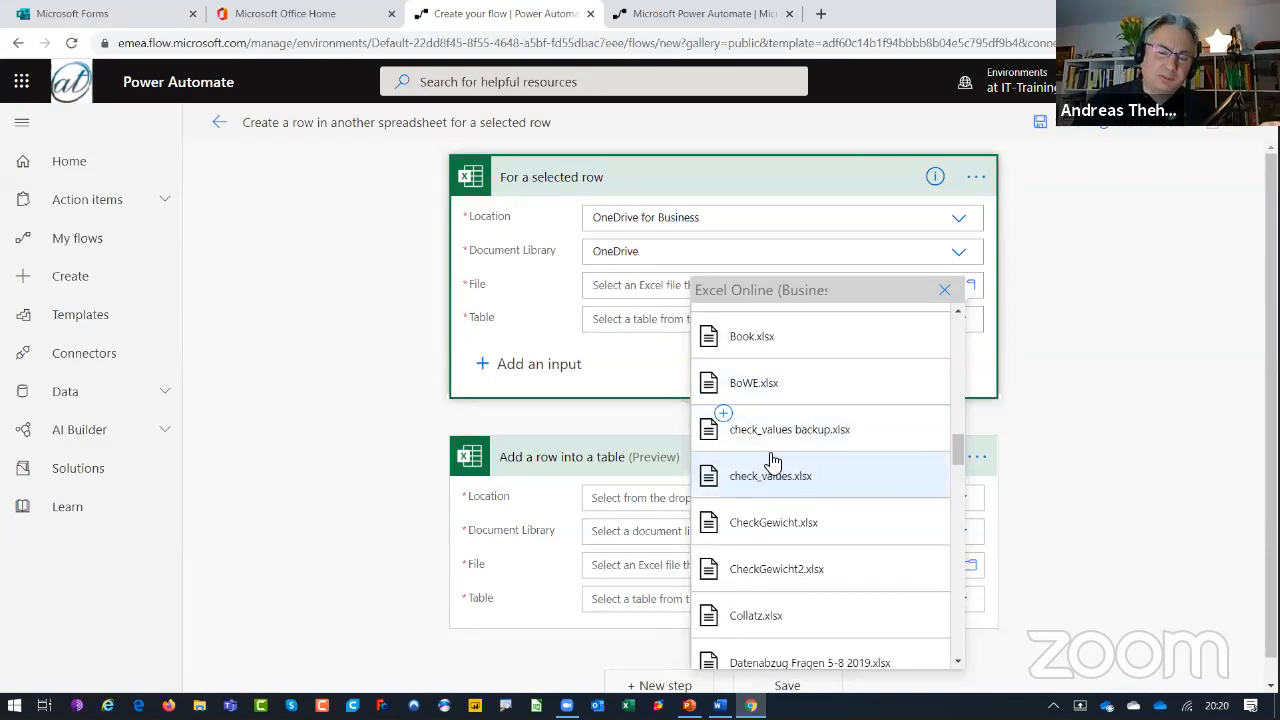
pyautogui.click(786, 490)
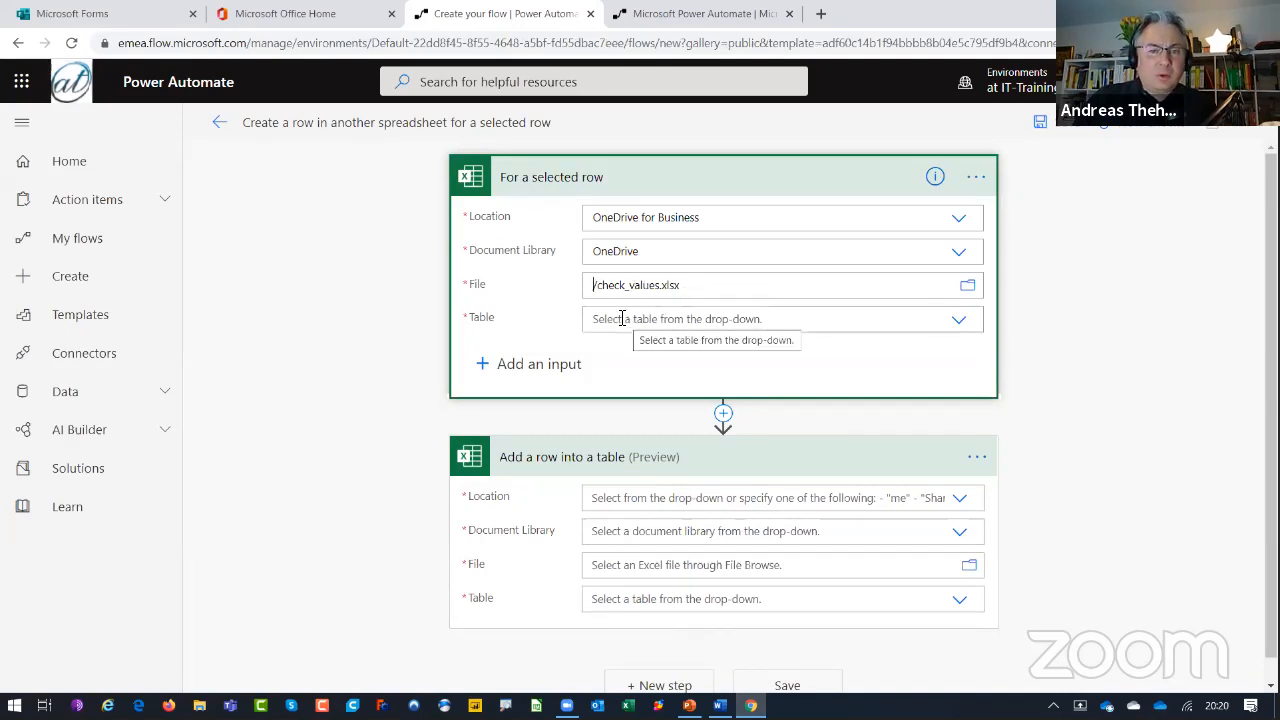
# - Check the table's name in the check_values workbook in Excel, return to Power Automate and set the trigger's table to tbl_ValueCheck
pyautogui.click(962, 328)
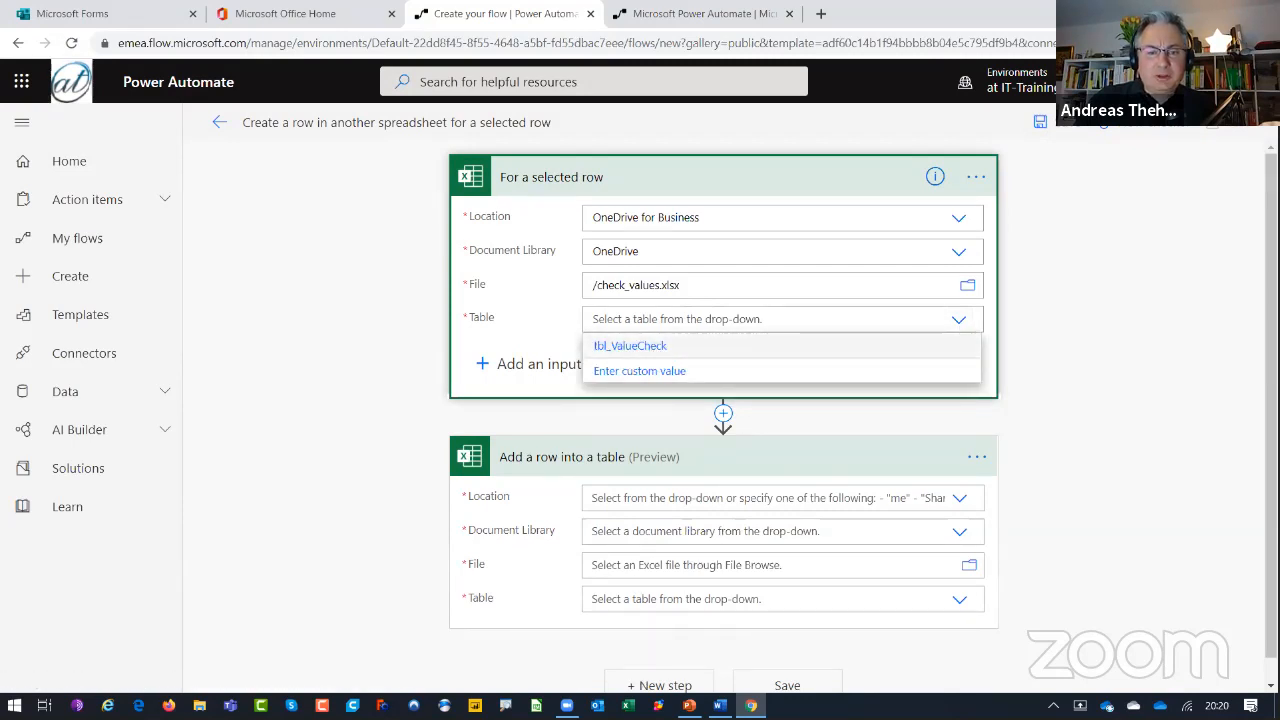
pyautogui.rightClick(628, 706)
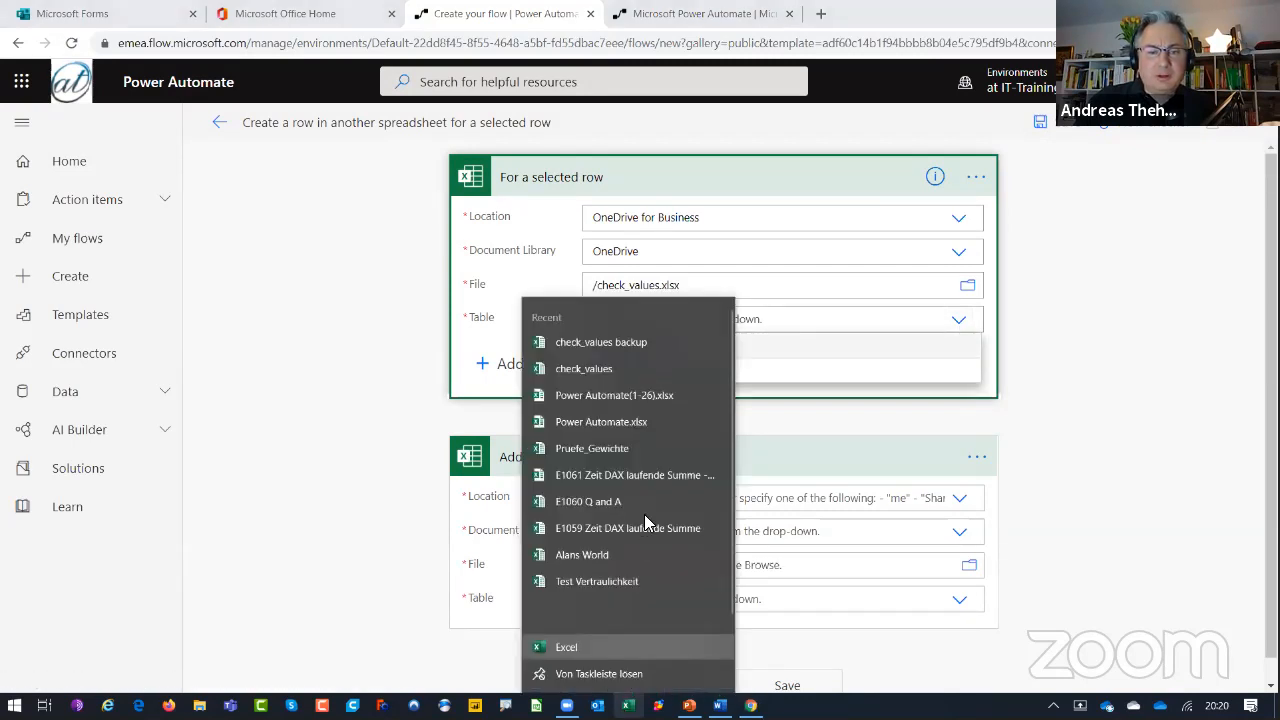
pyautogui.click(604, 369)
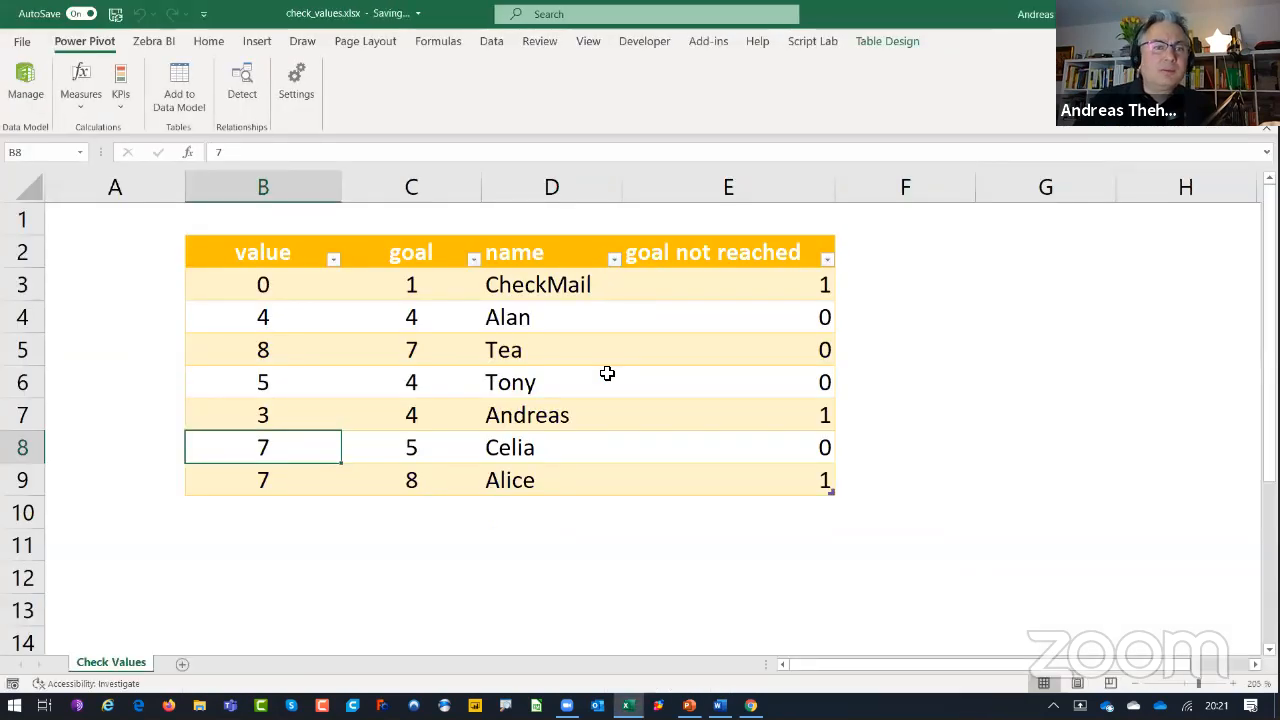
pyautogui.click(320, 288)
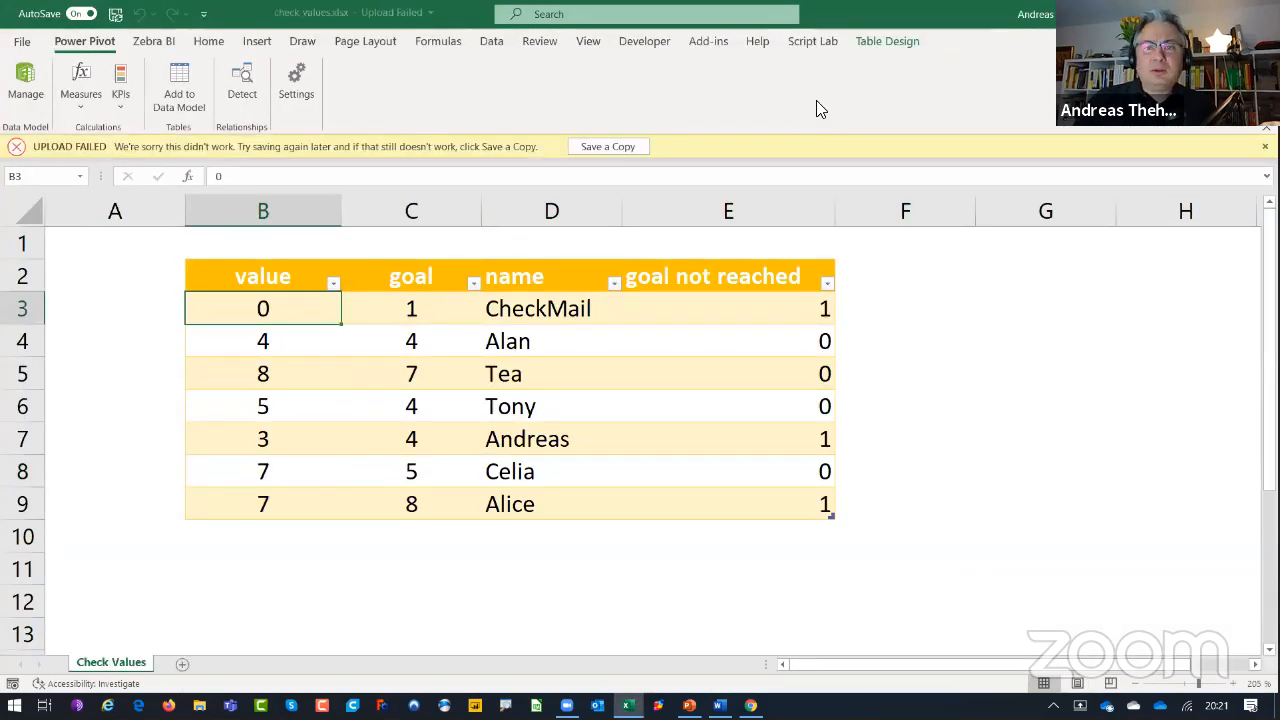
pyautogui.click(875, 48)
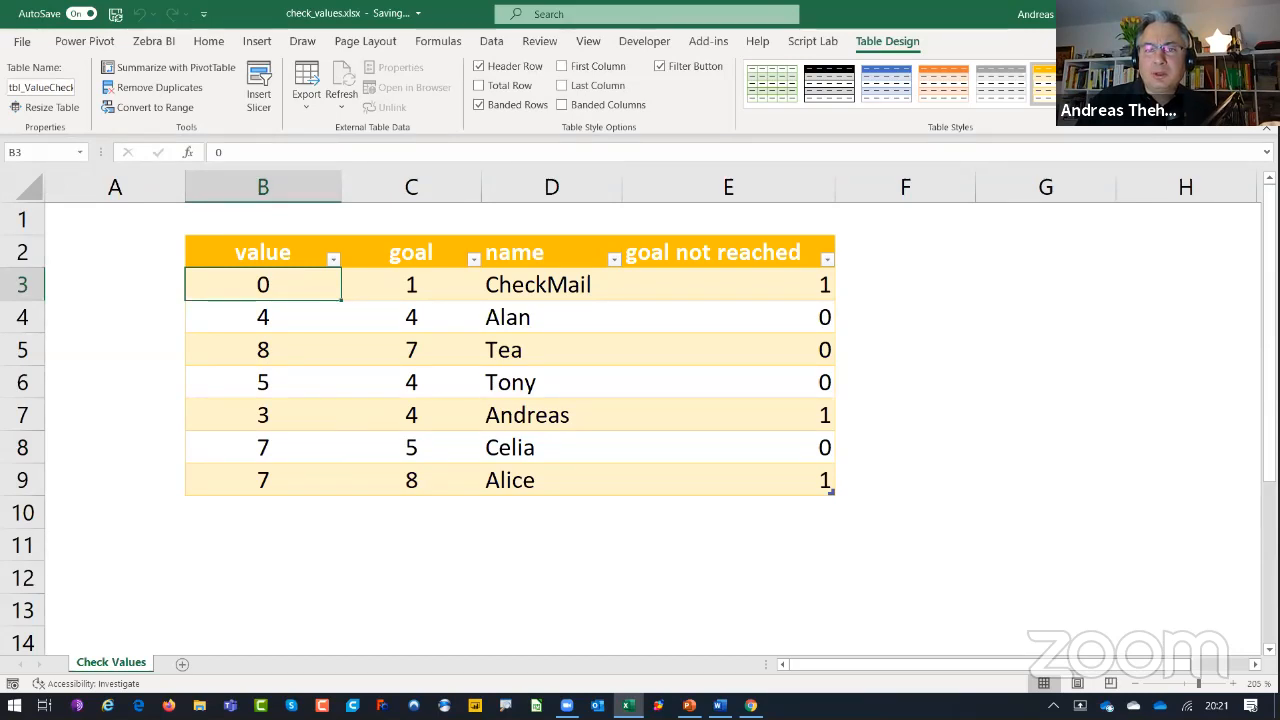
pyautogui.hotkey('ctrl', 'w')
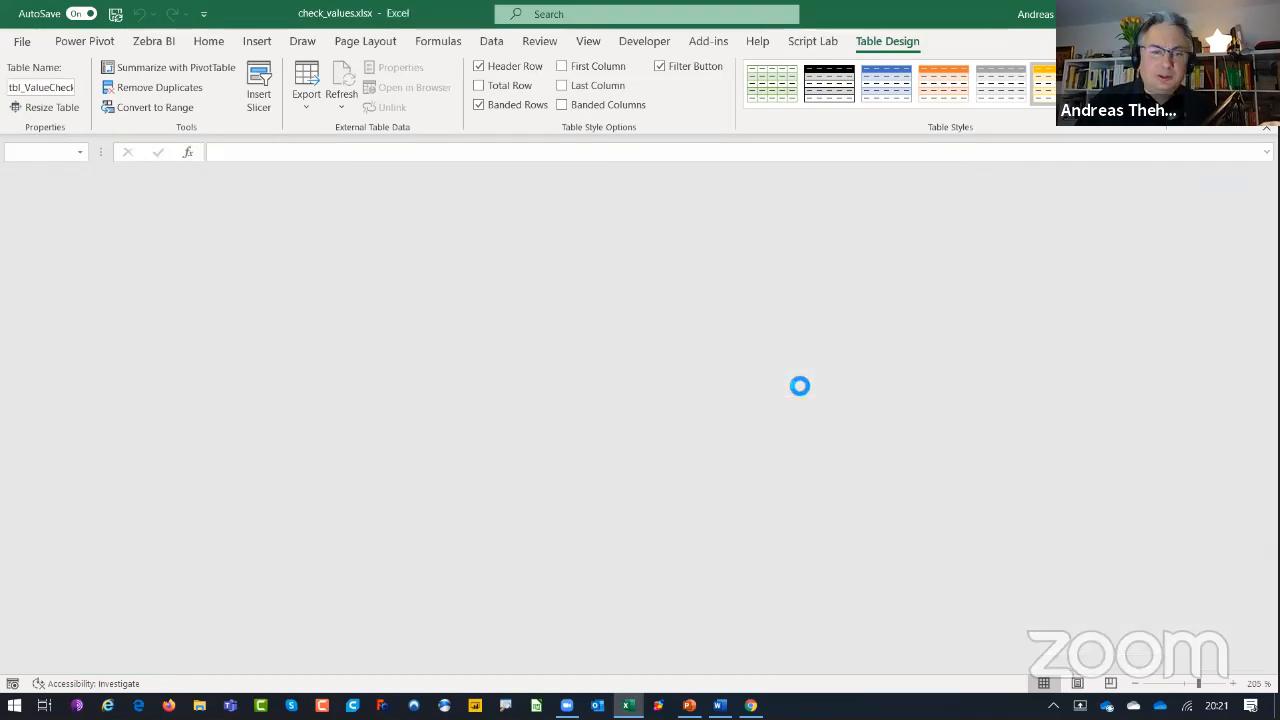
pyautogui.hotkey('alt', 'Tab')
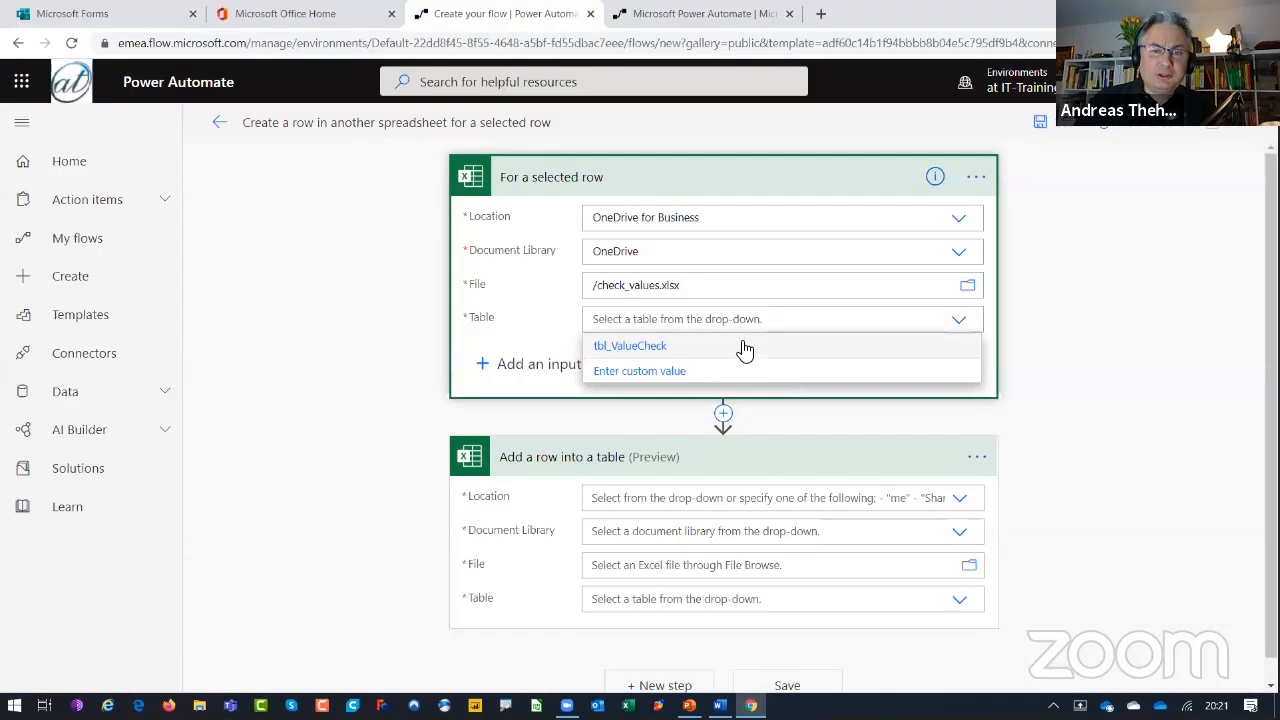
pyautogui.click(662, 350)
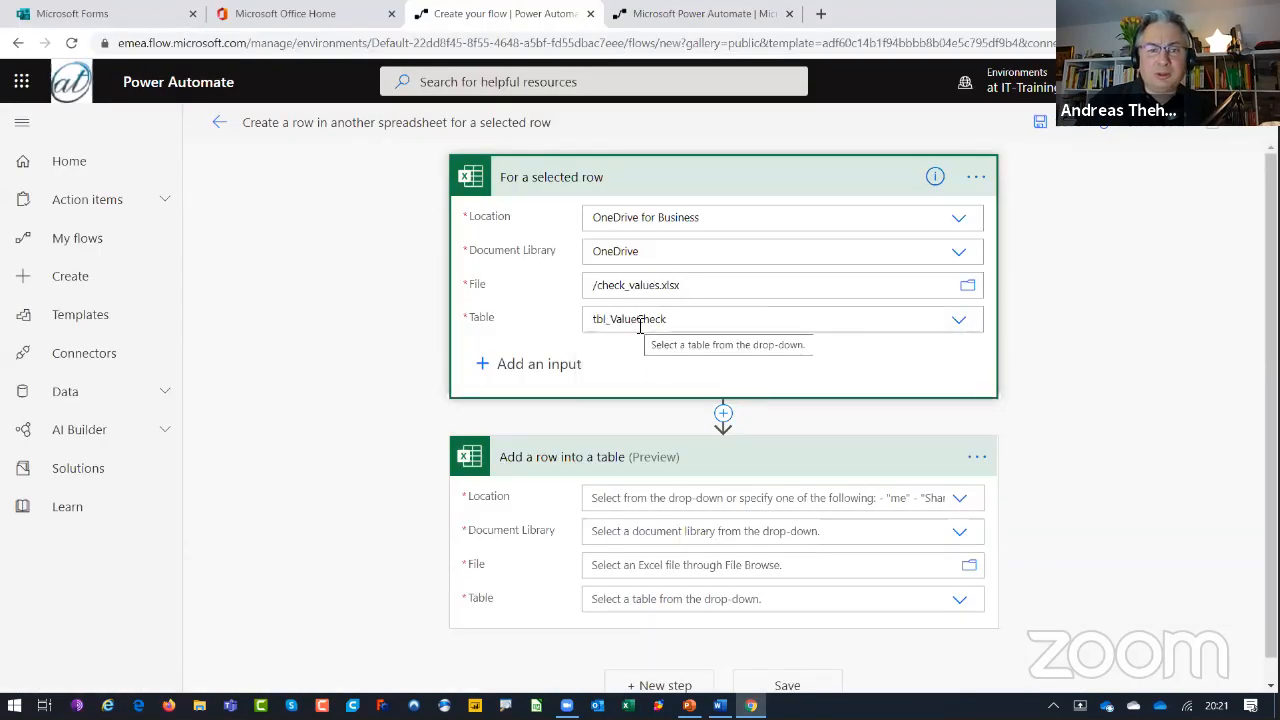
# - Set the location of the "Add a row into a table" action to OneDrive for Business and its document library to OneDrive
pyautogui.click(645, 497)
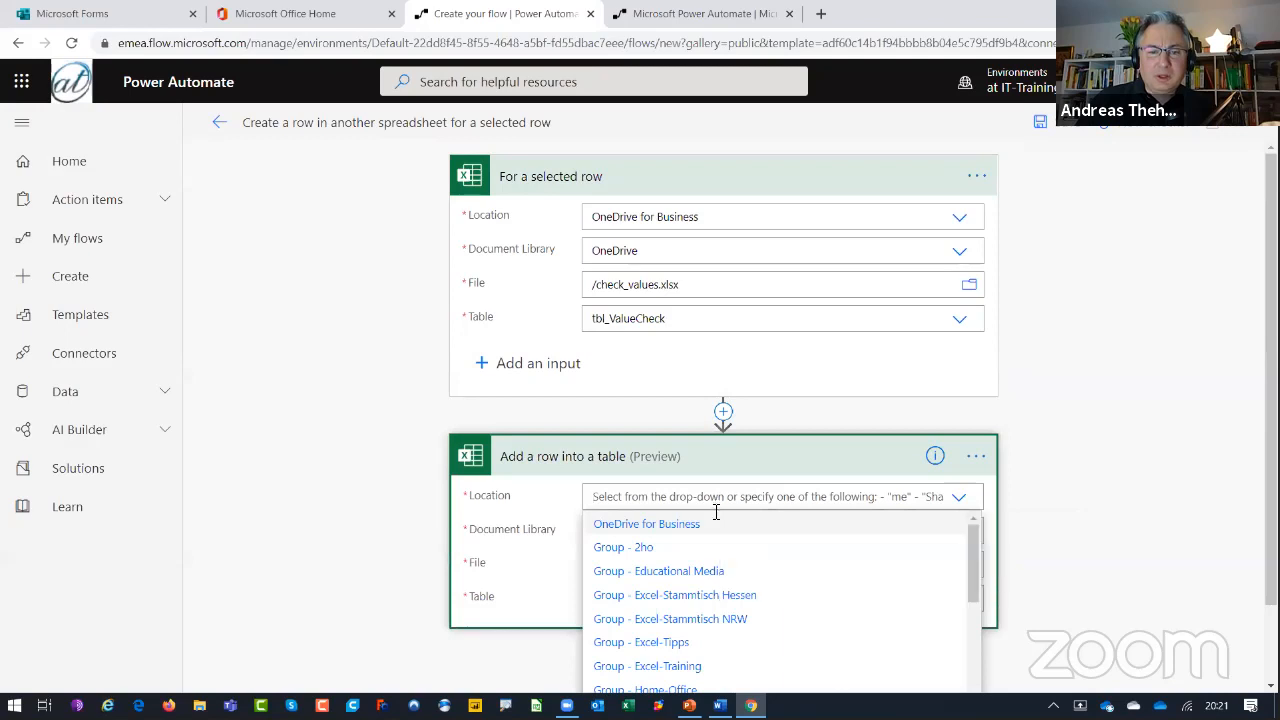
pyautogui.click(636, 530)
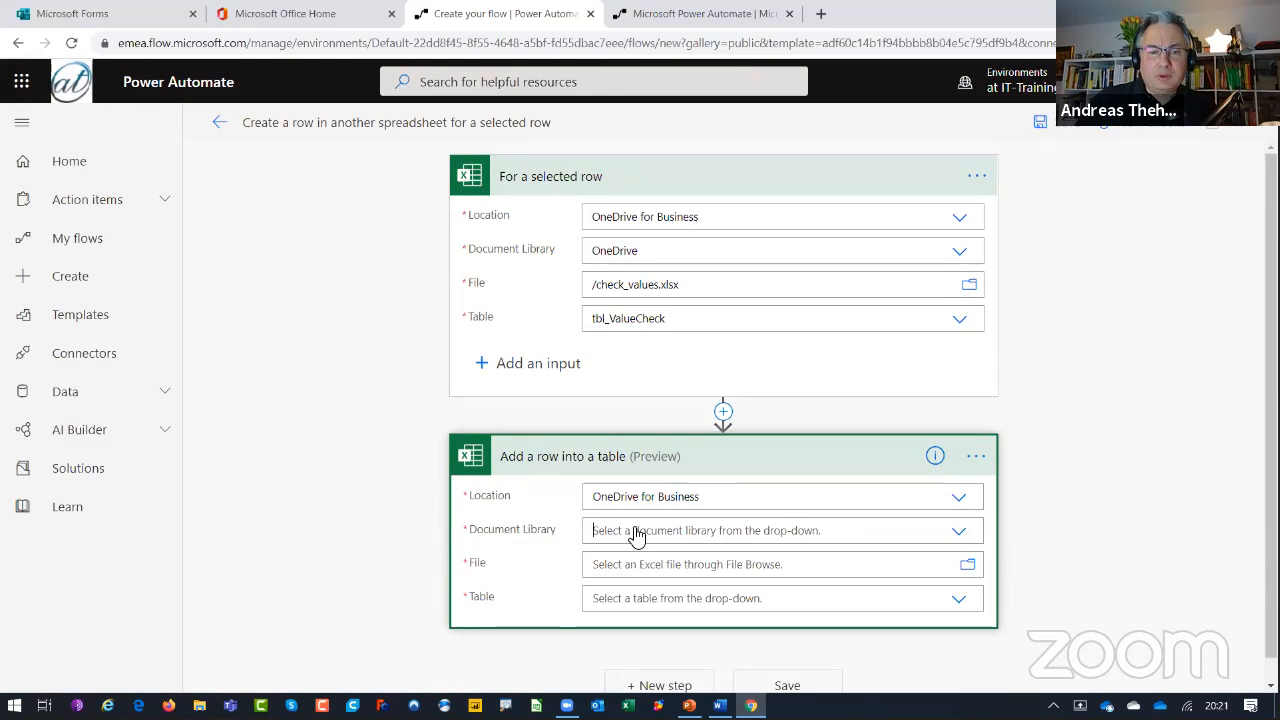
pyautogui.click(636, 533)
pyautogui.click(625, 558)
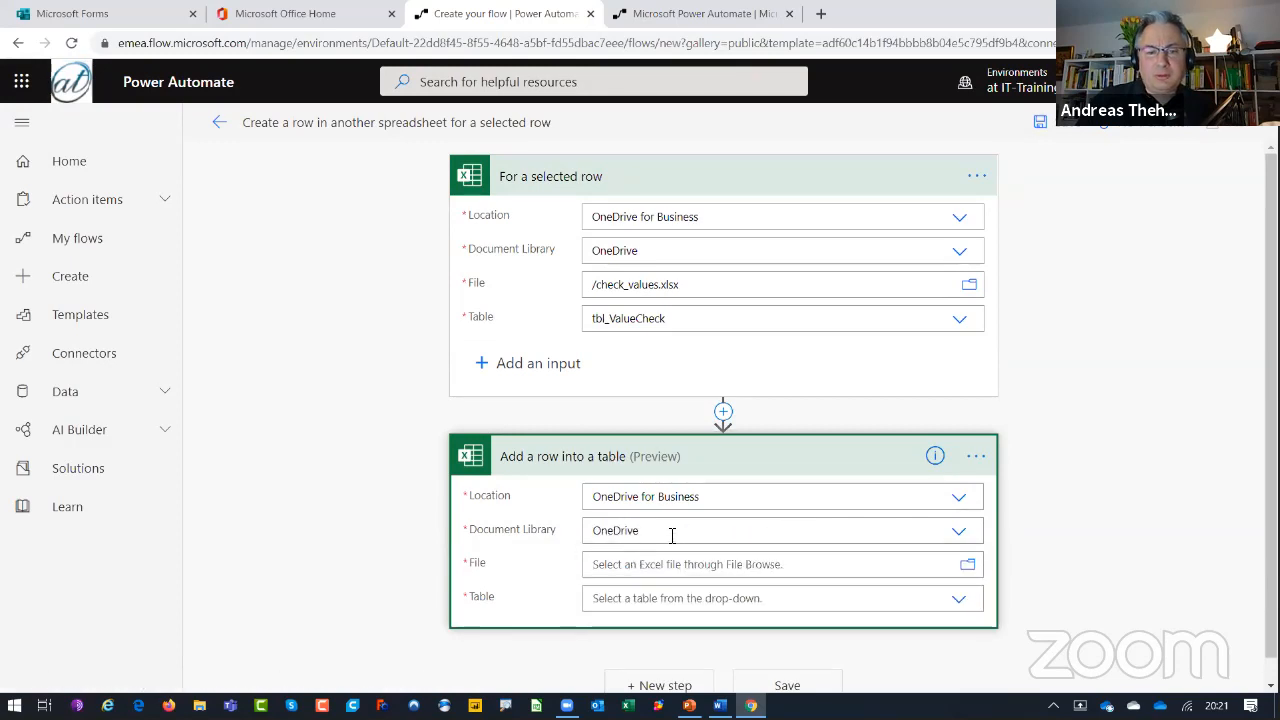
# - Set the action's file to check_values backup.xlsx and its table to tbl_ValueCheck
pyautogui.click(620, 566)
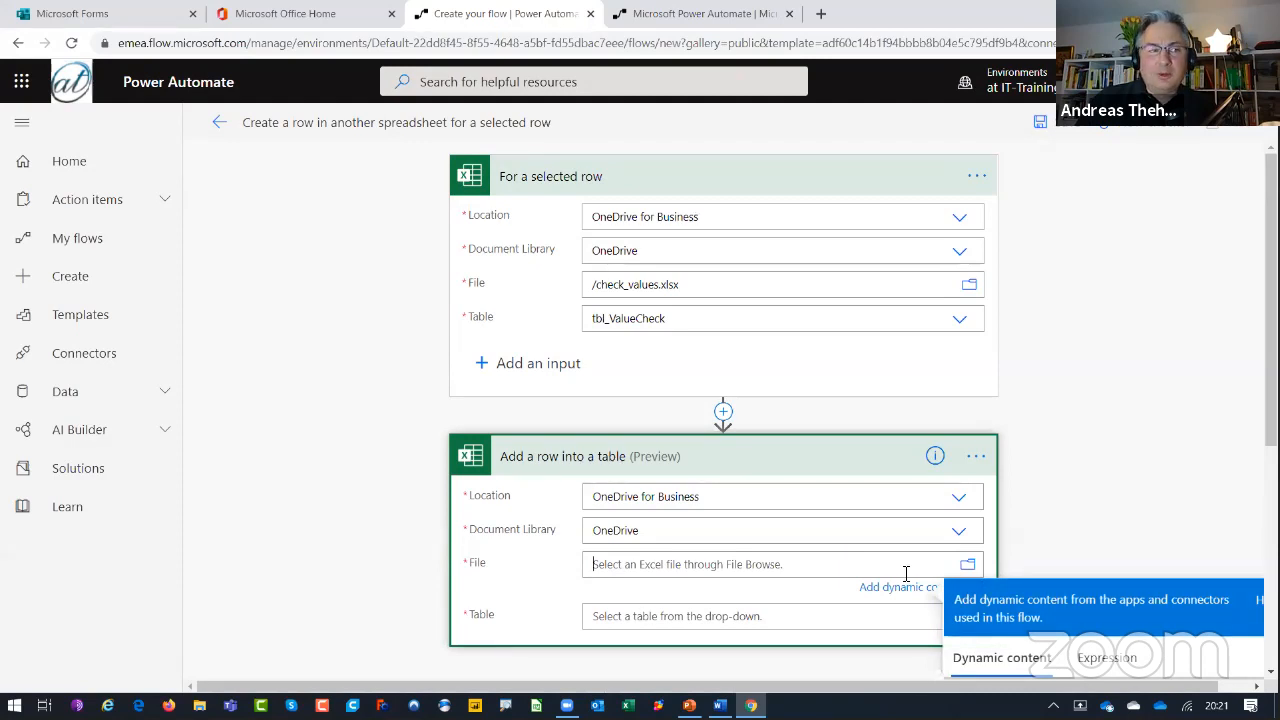
pyautogui.click(967, 564)
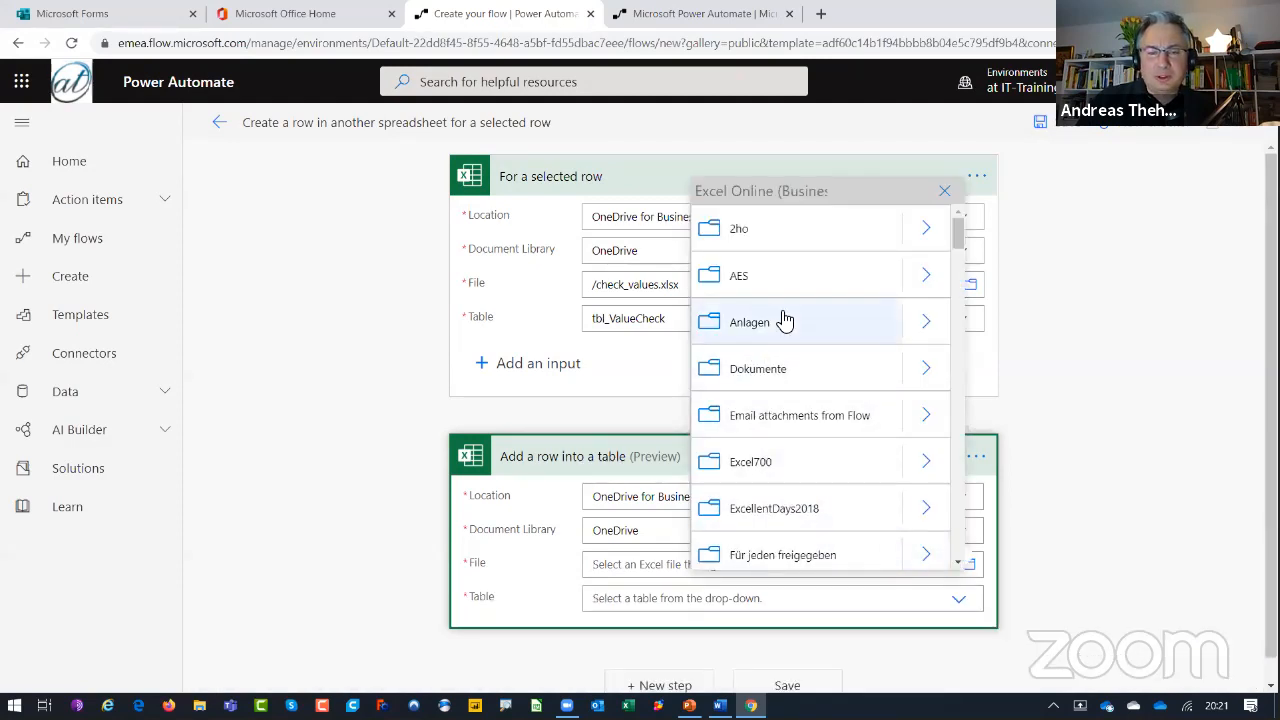
pyautogui.scroll(-15, 807, 410)
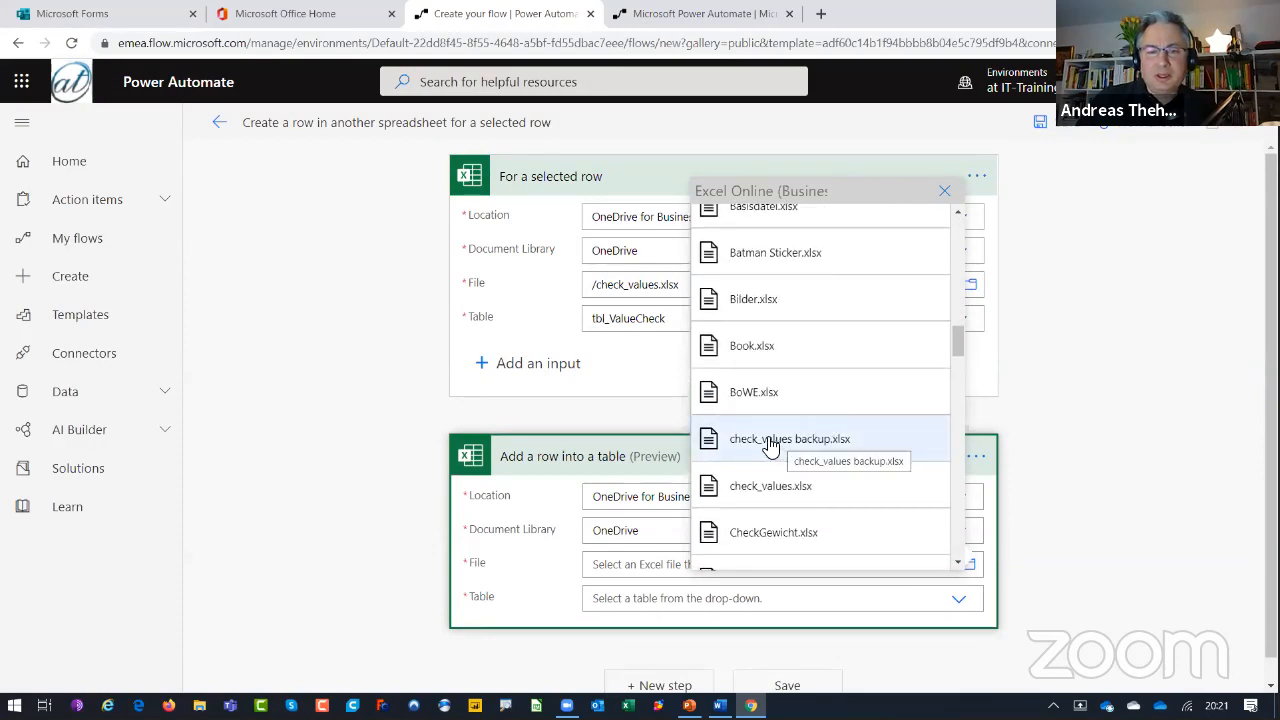
pyautogui.click(783, 448)
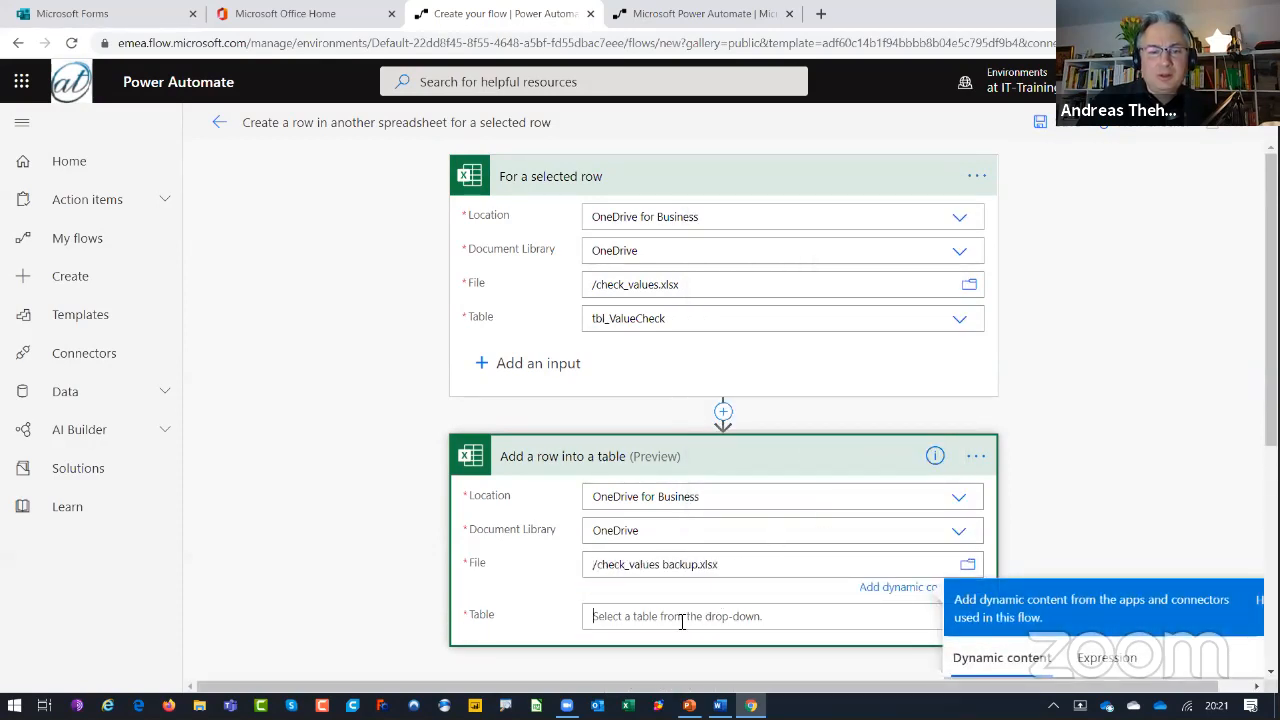
pyautogui.click(682, 622)
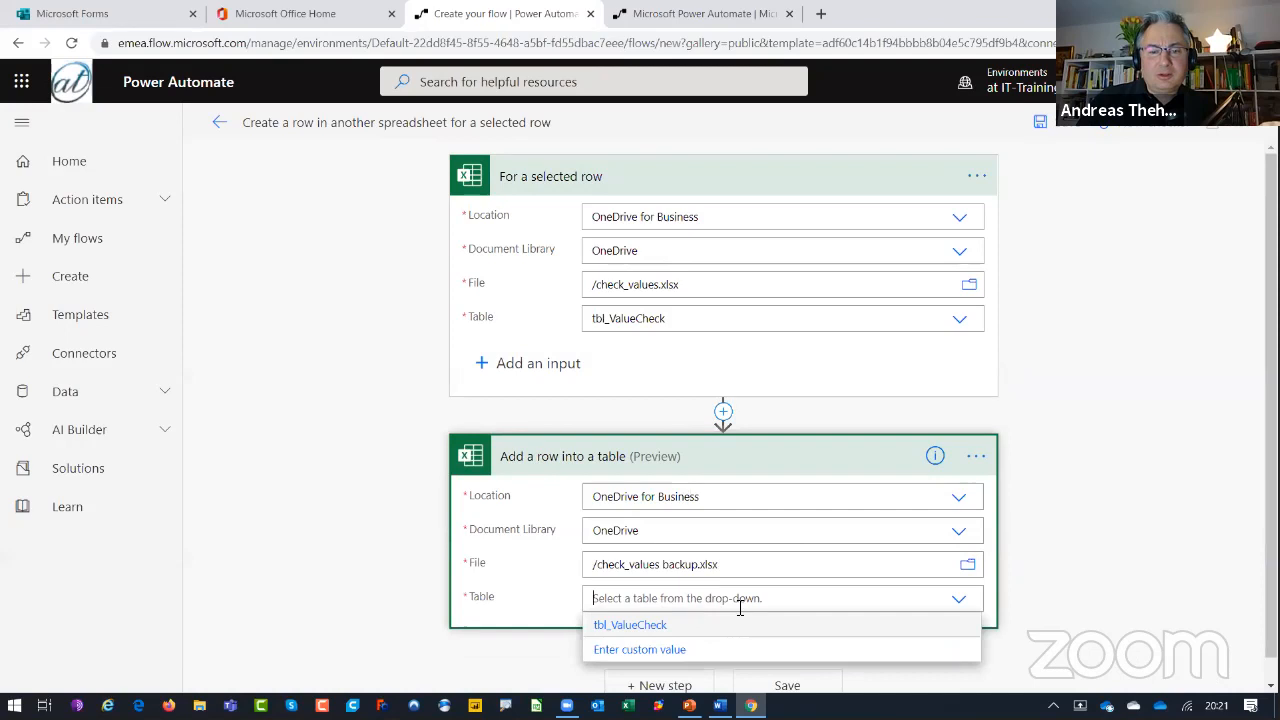
pyautogui.click(624, 625)
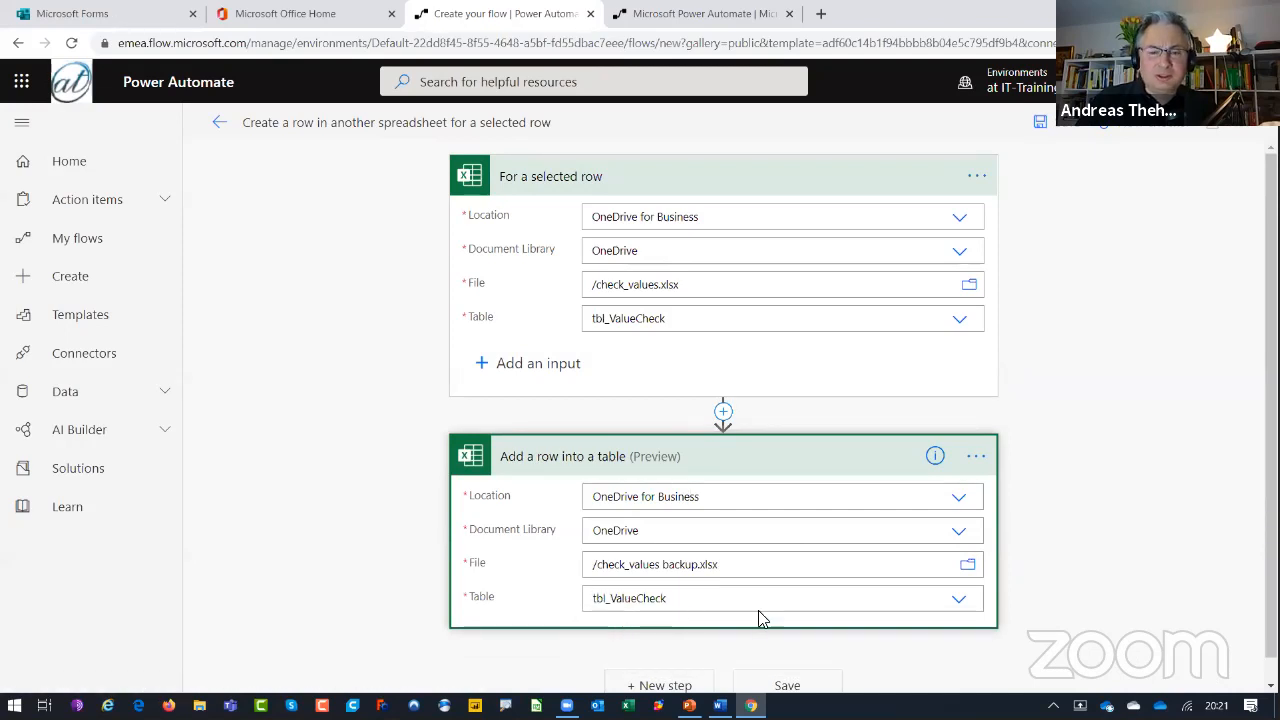
# - Fill the new row's value column with the dynamic content value (Formatted) and its goal column with goal (Formatted)
pyautogui.scroll(-2, 980, 568)
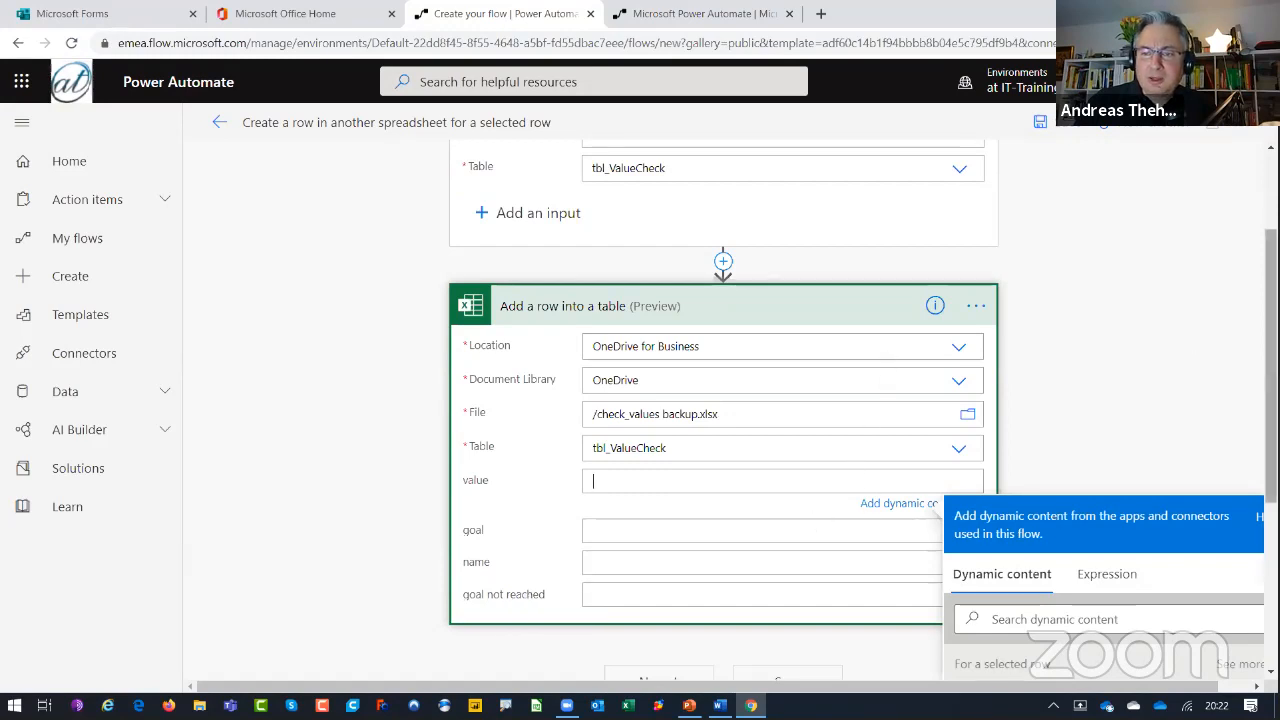
pyautogui.scroll(-3, 1037, 492)
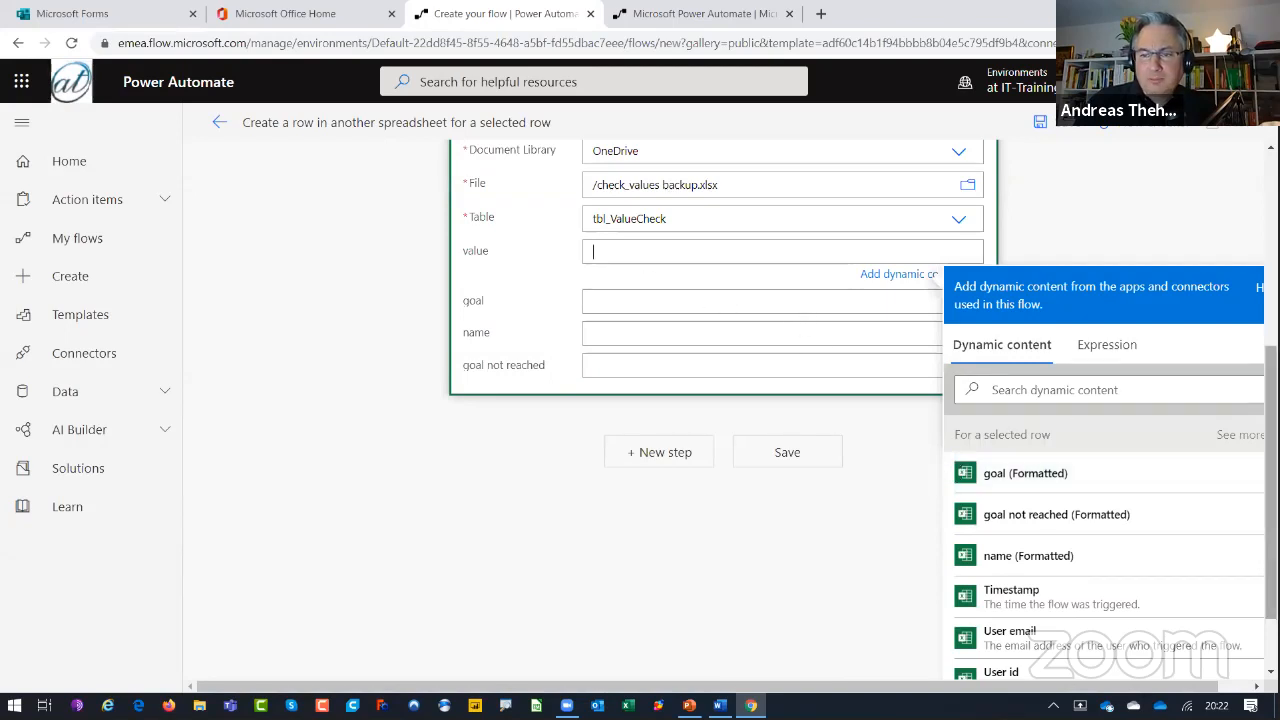
pyautogui.scroll(-1, 1043, 672)
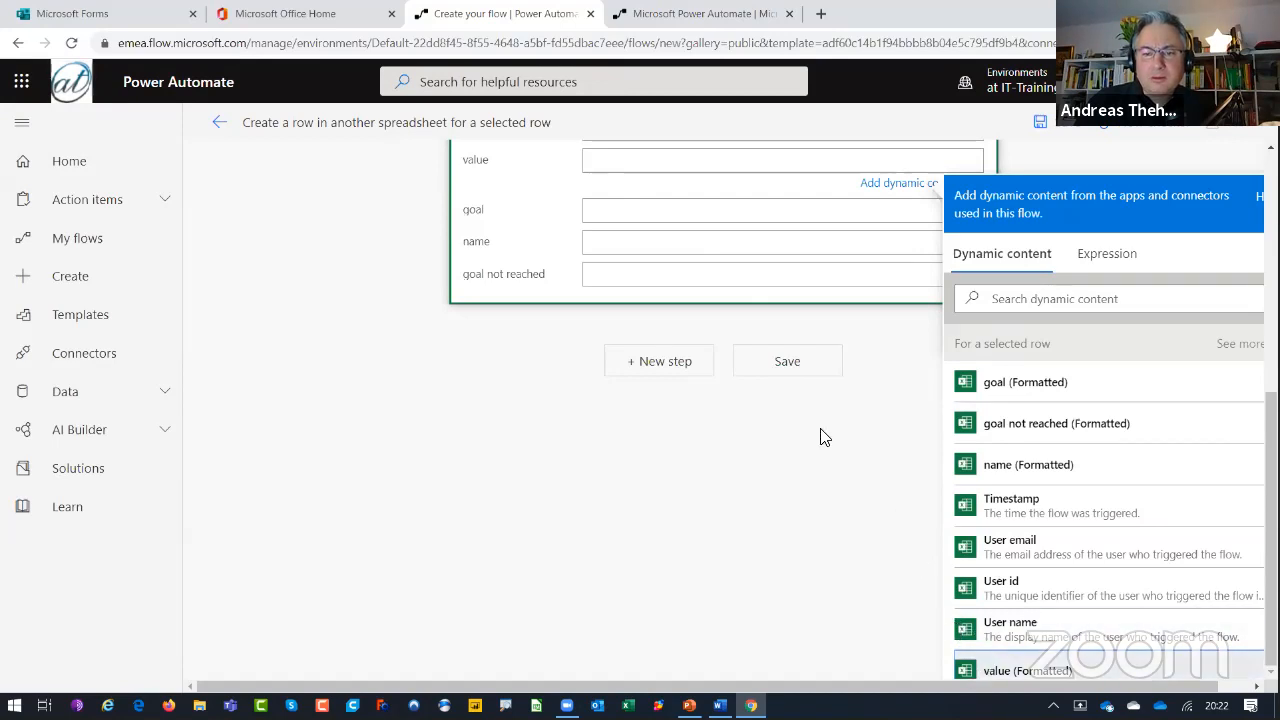
pyautogui.click(990, 668)
pyautogui.click(640, 215)
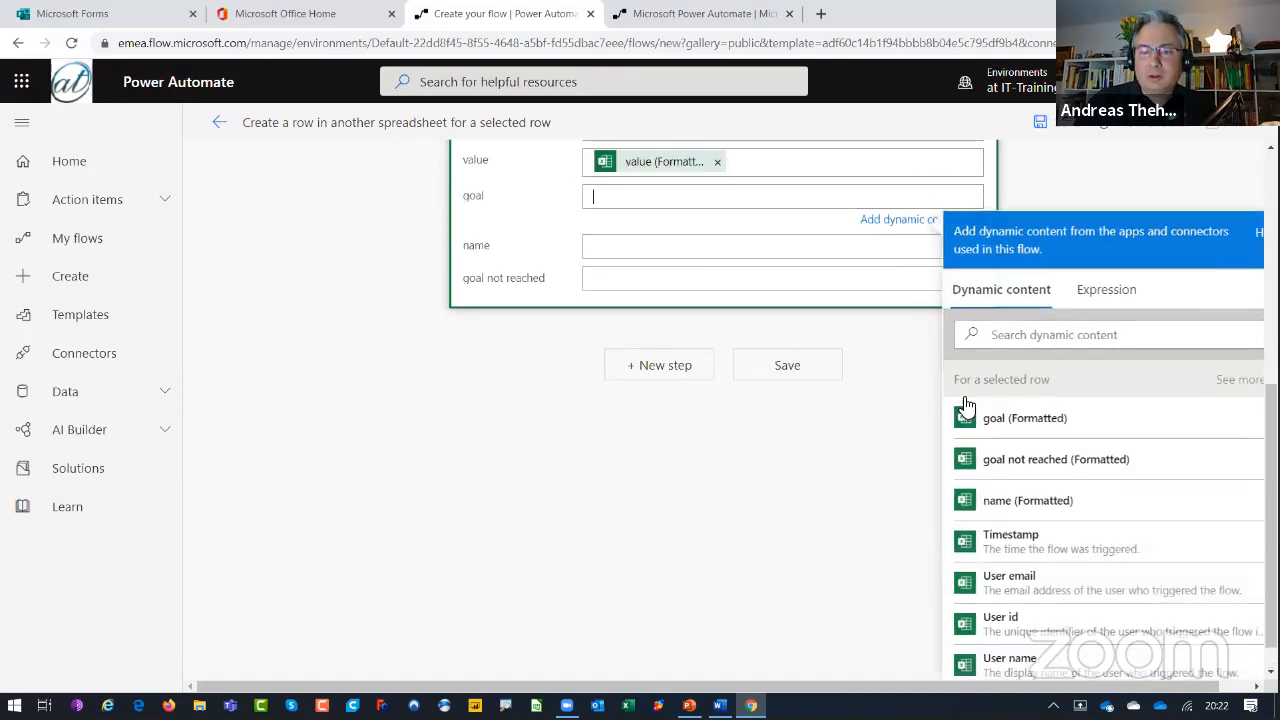
pyautogui.click(1028, 421)
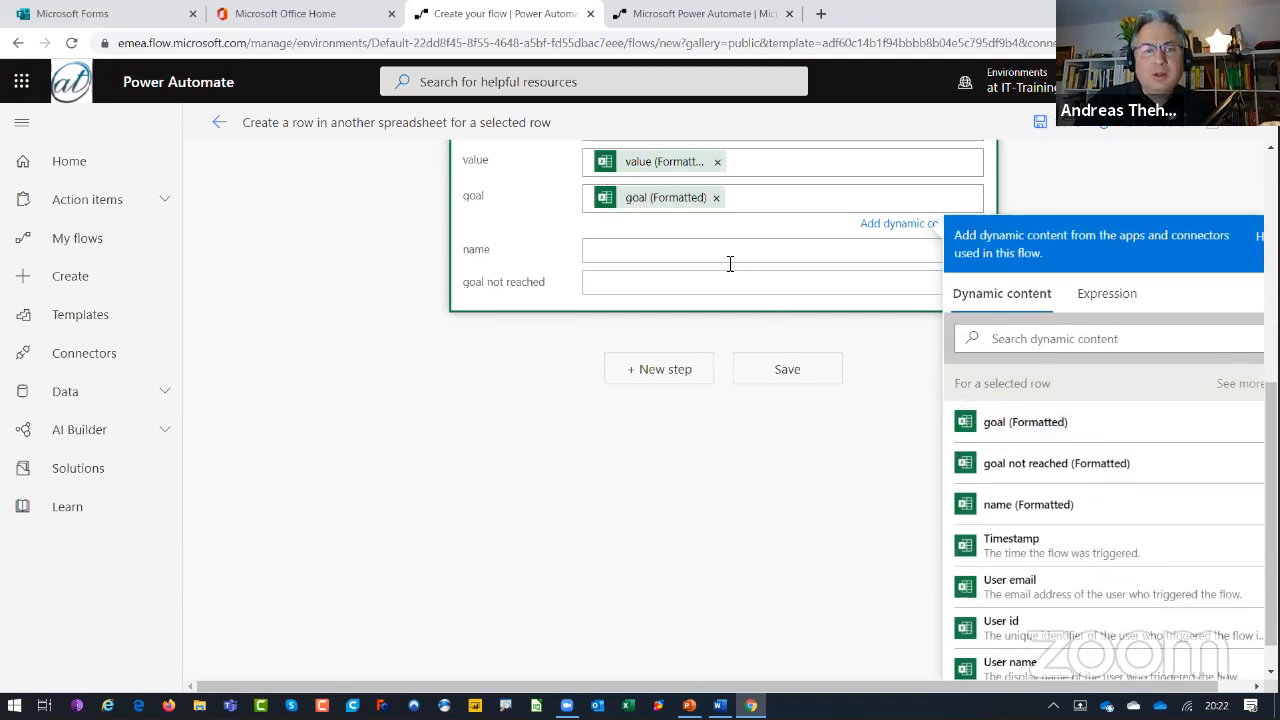
# - Fill the name column with name (Formatted) and the goal not reached column with User name, and save the flow
pyautogui.click(674, 256)
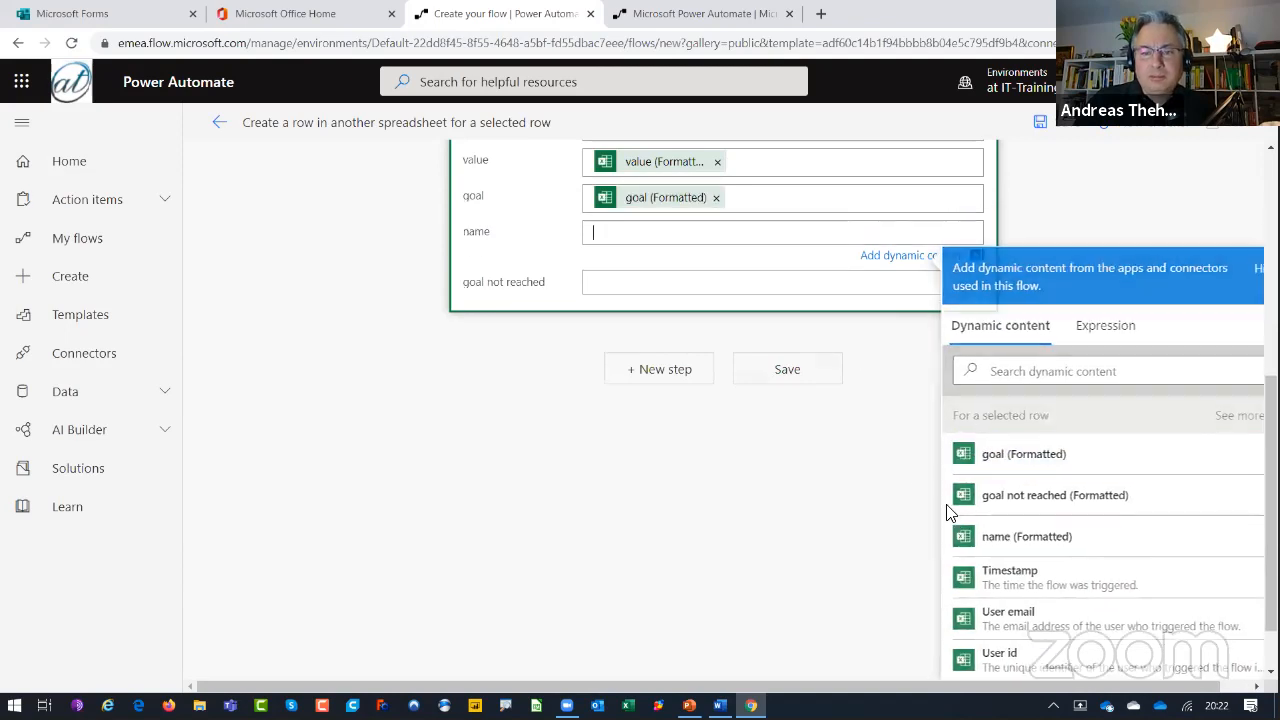
pyautogui.click(1012, 535)
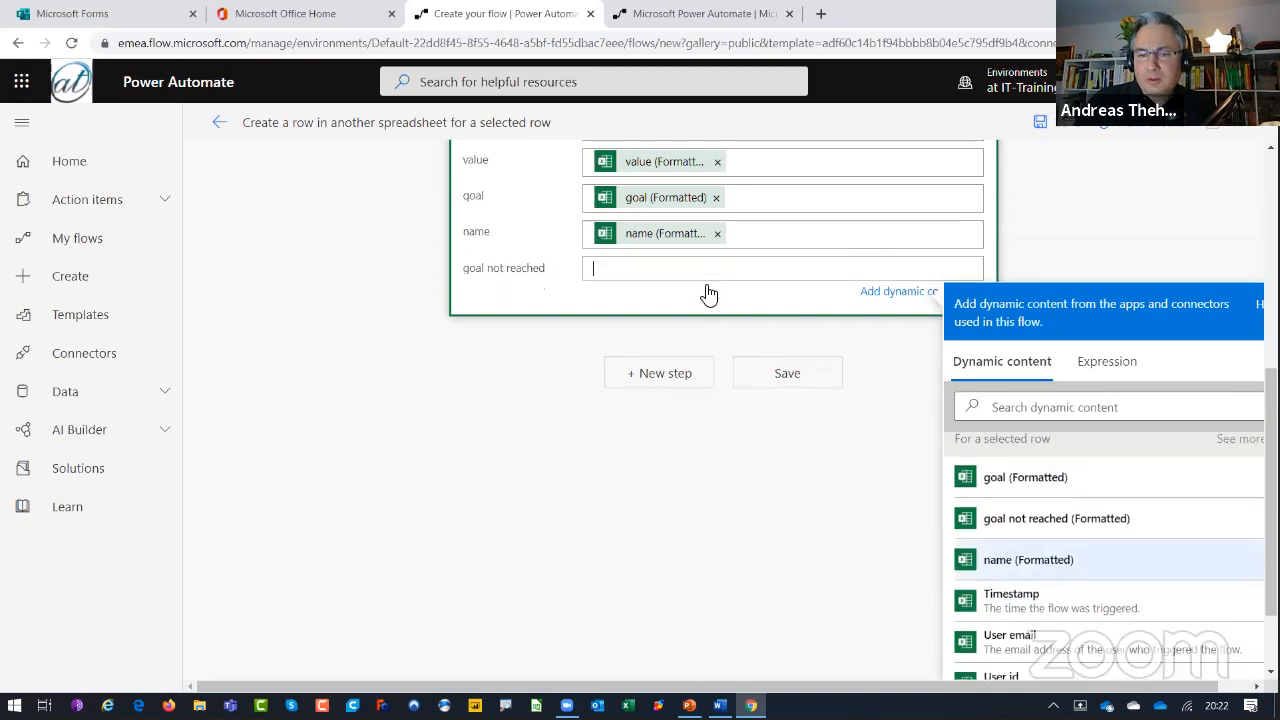
pyautogui.scroll(-1, 1030, 635)
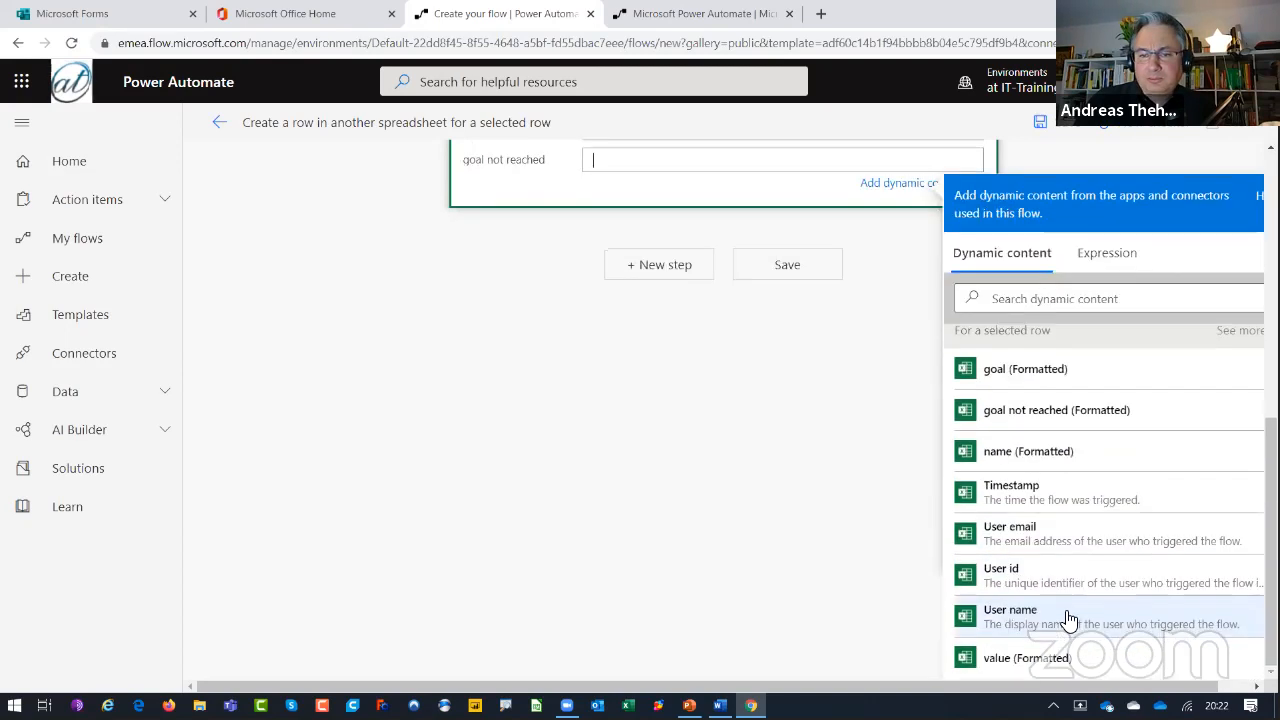
pyautogui.click(1030, 615)
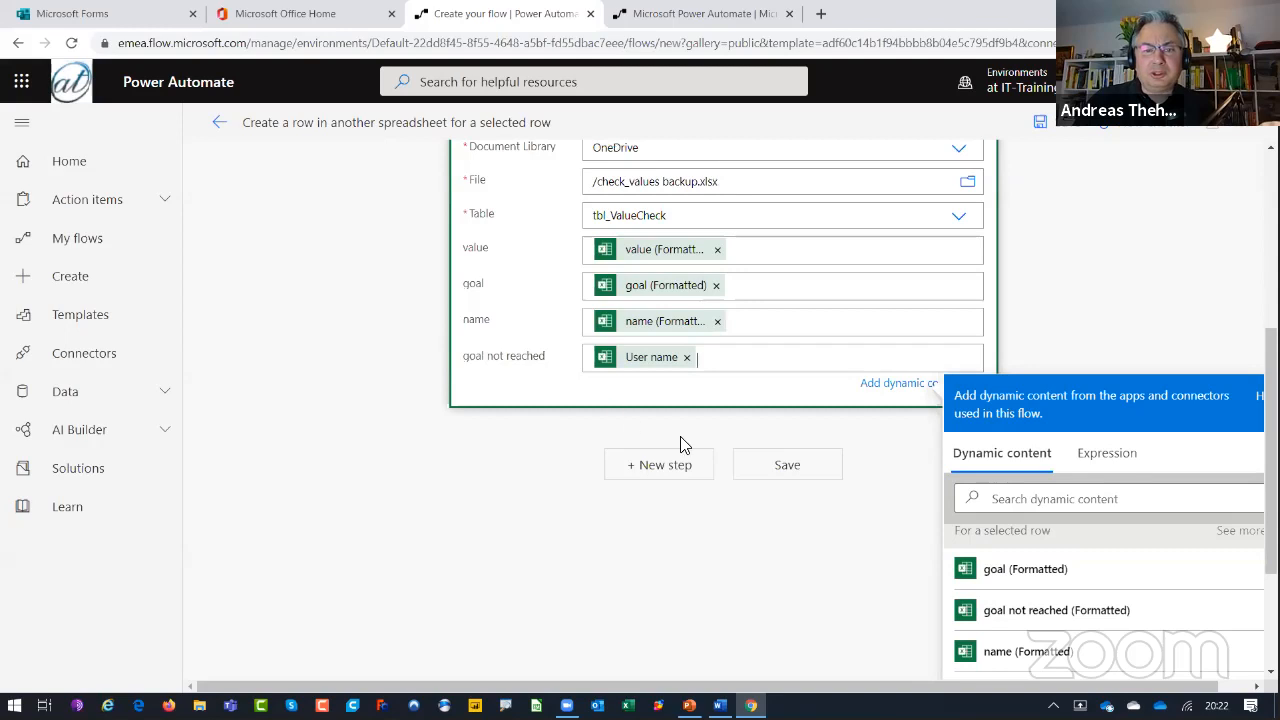
pyautogui.click(787, 474)
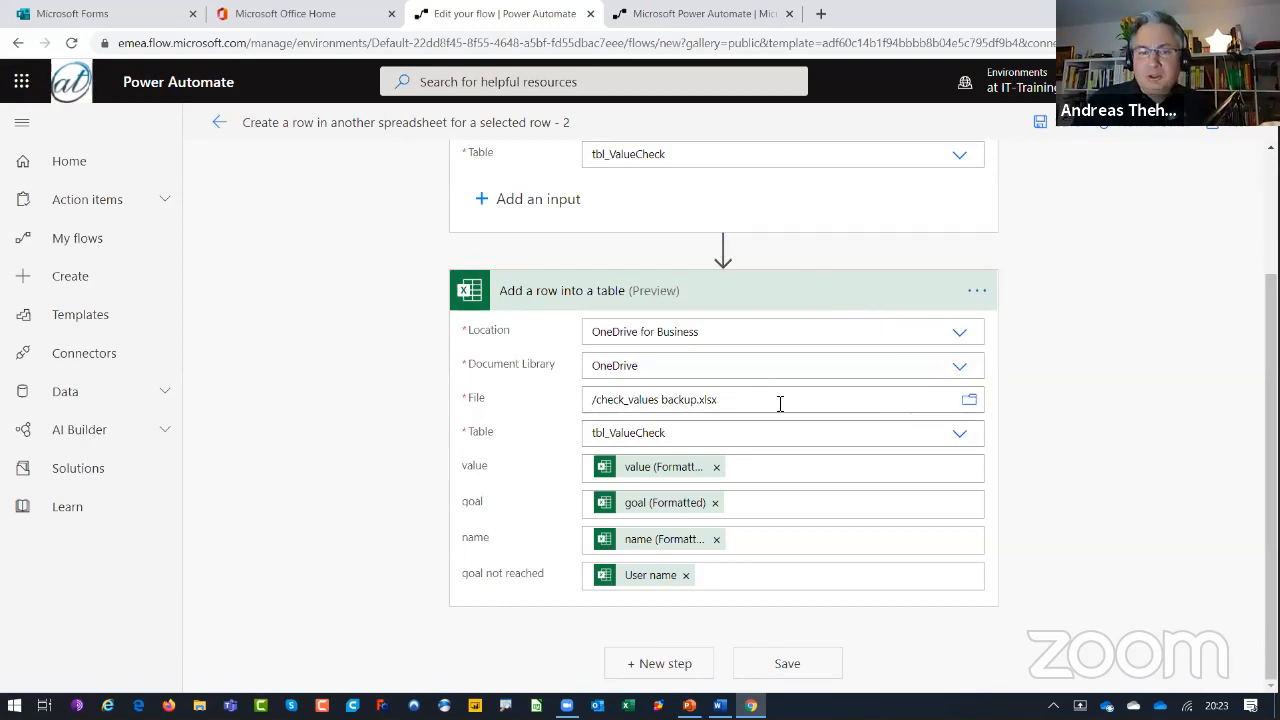
# - View the flow's test options, cancel the test, and inspect the flow checker for errors and warnings
pyautogui.click(1219, 130)
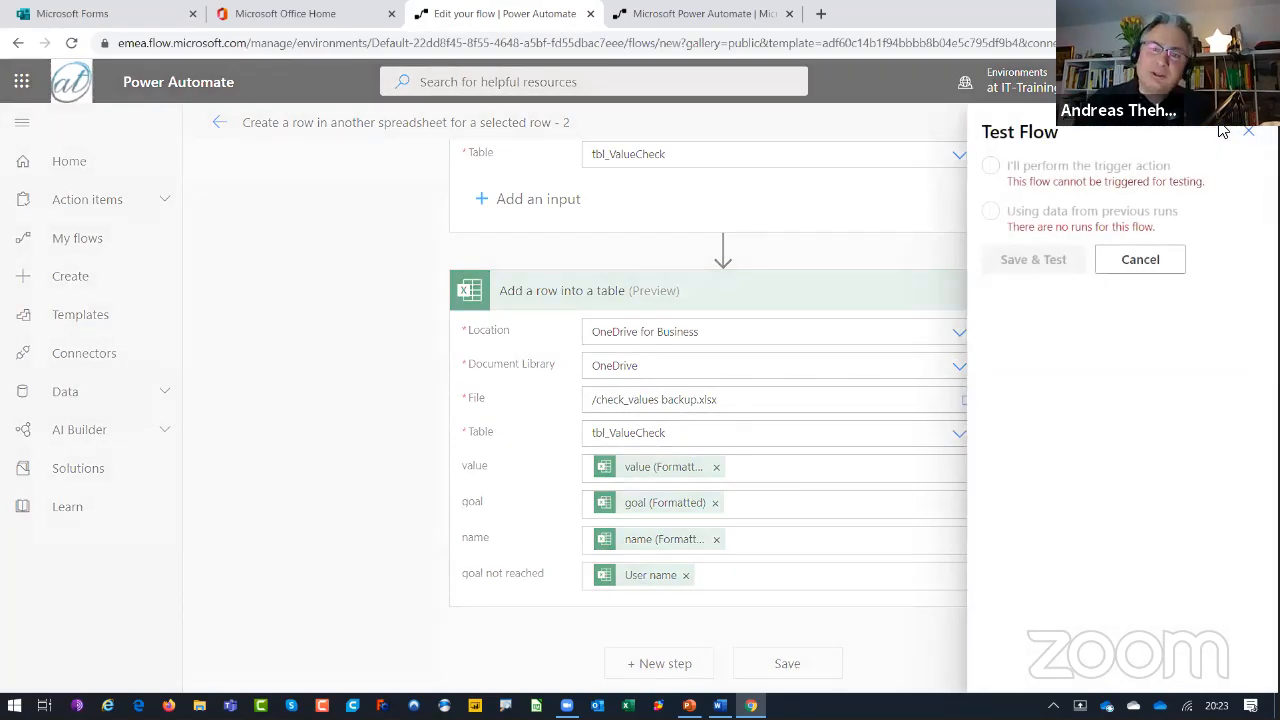
pyautogui.click(1140, 259)
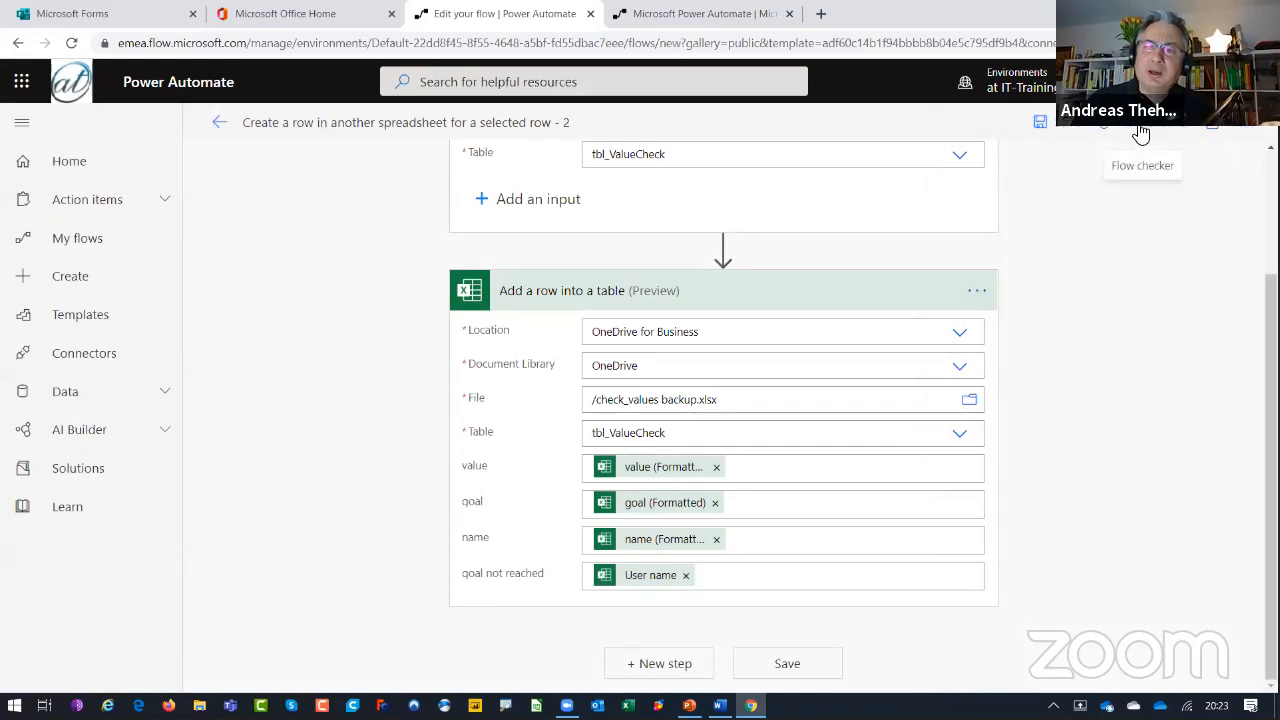
pyautogui.click(1145, 131)
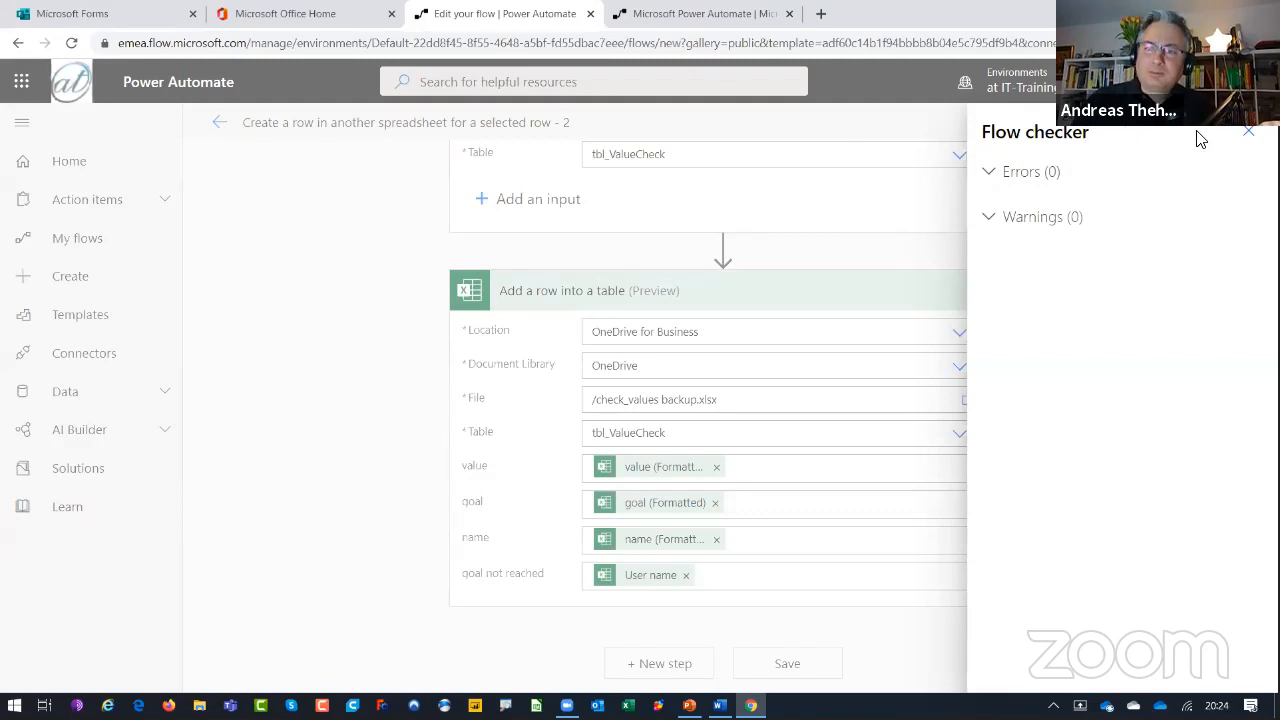
# - Close the flow checker and save the flow again, staying in the flow editor
pyautogui.click(1248, 131)
pyautogui.click(1043, 121)
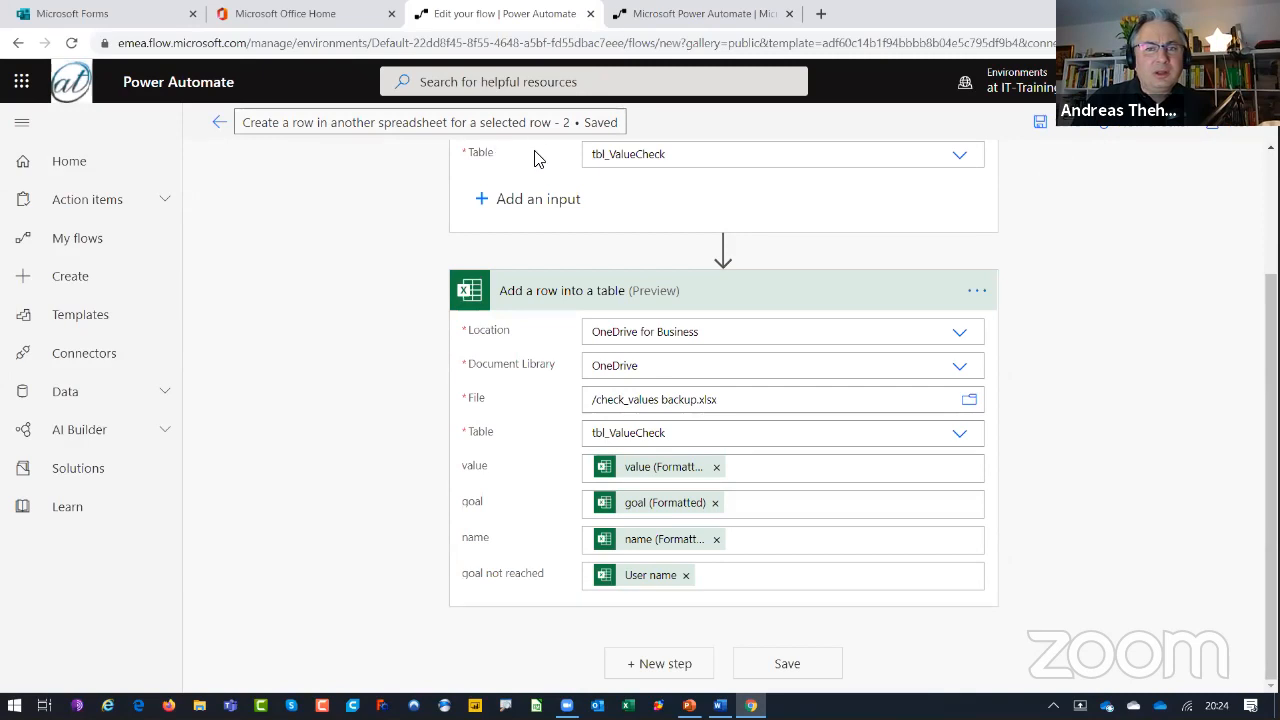
pyautogui.scroll(2, 530, 230)
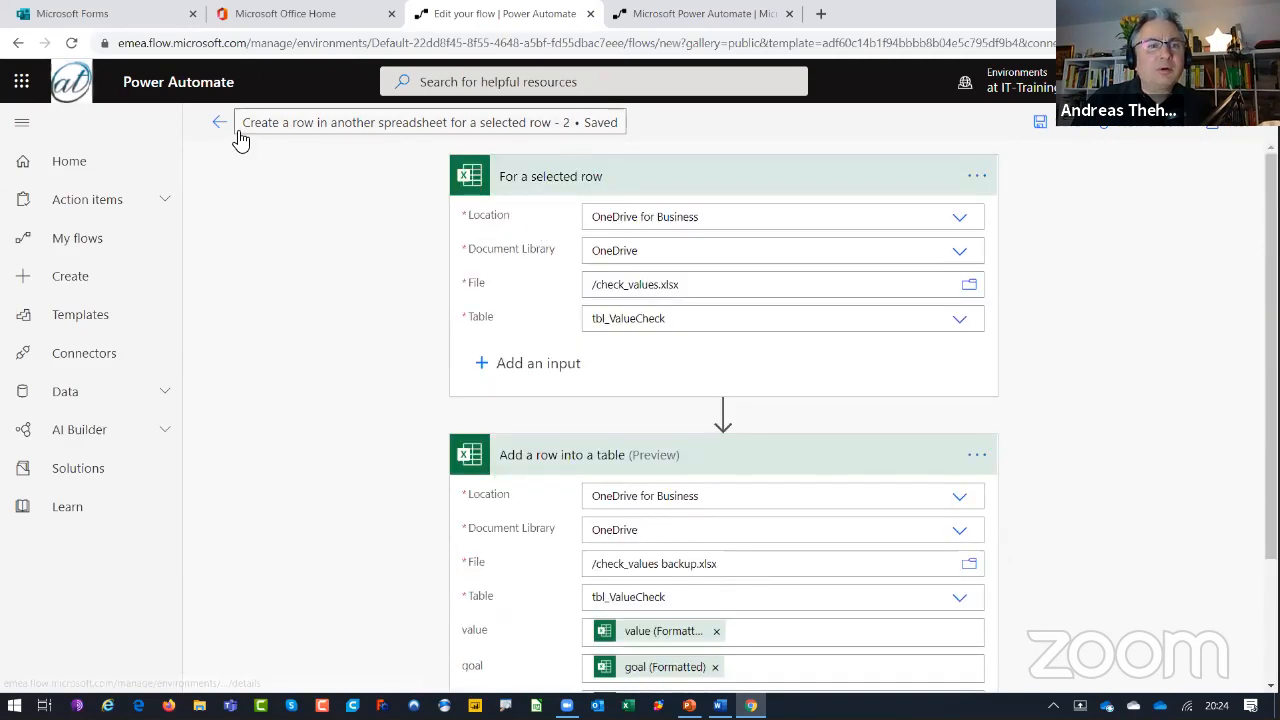
pyautogui.click(80, 245)
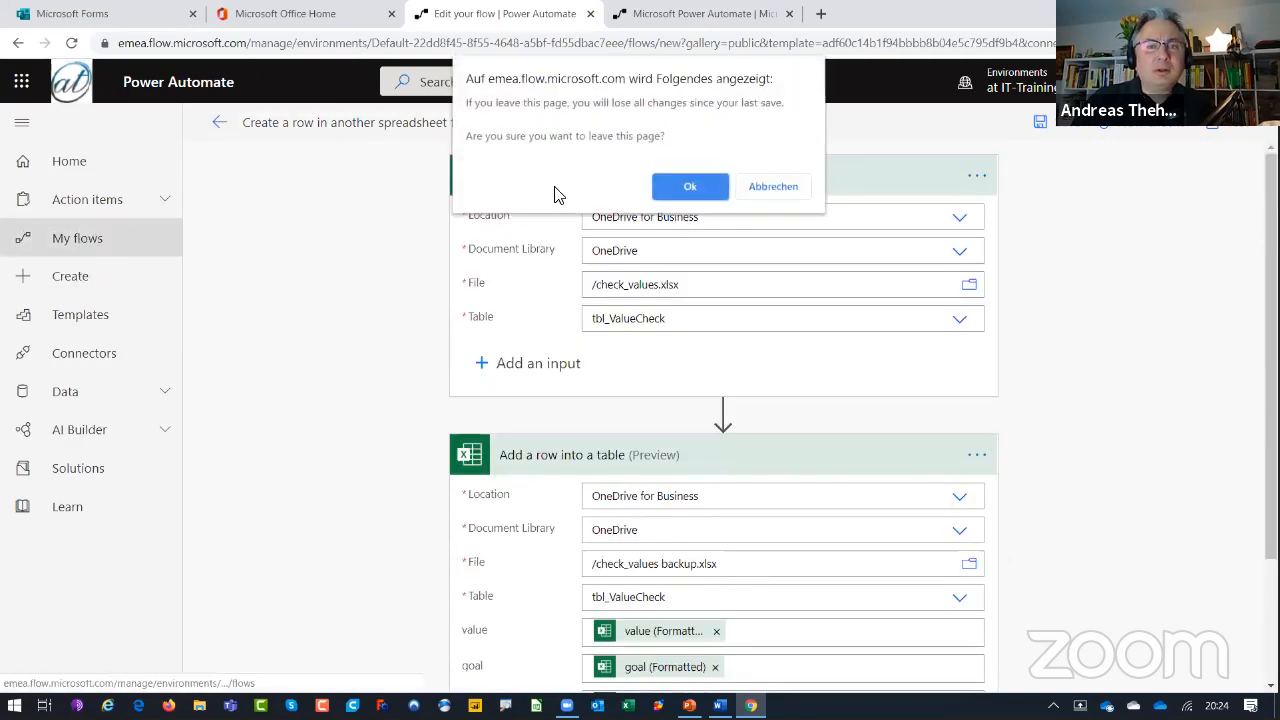
pyautogui.click(785, 186)
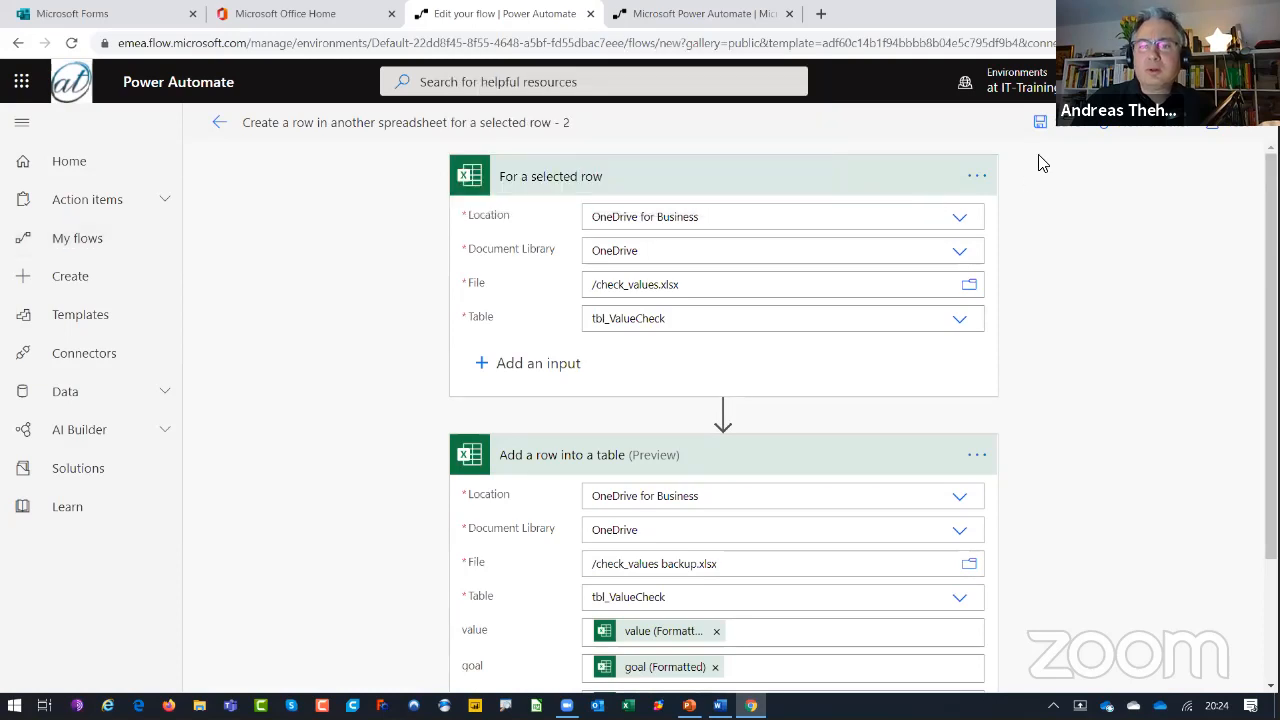
pyautogui.click(1062, 126)
pyautogui.scroll(-1, 1022, 290)
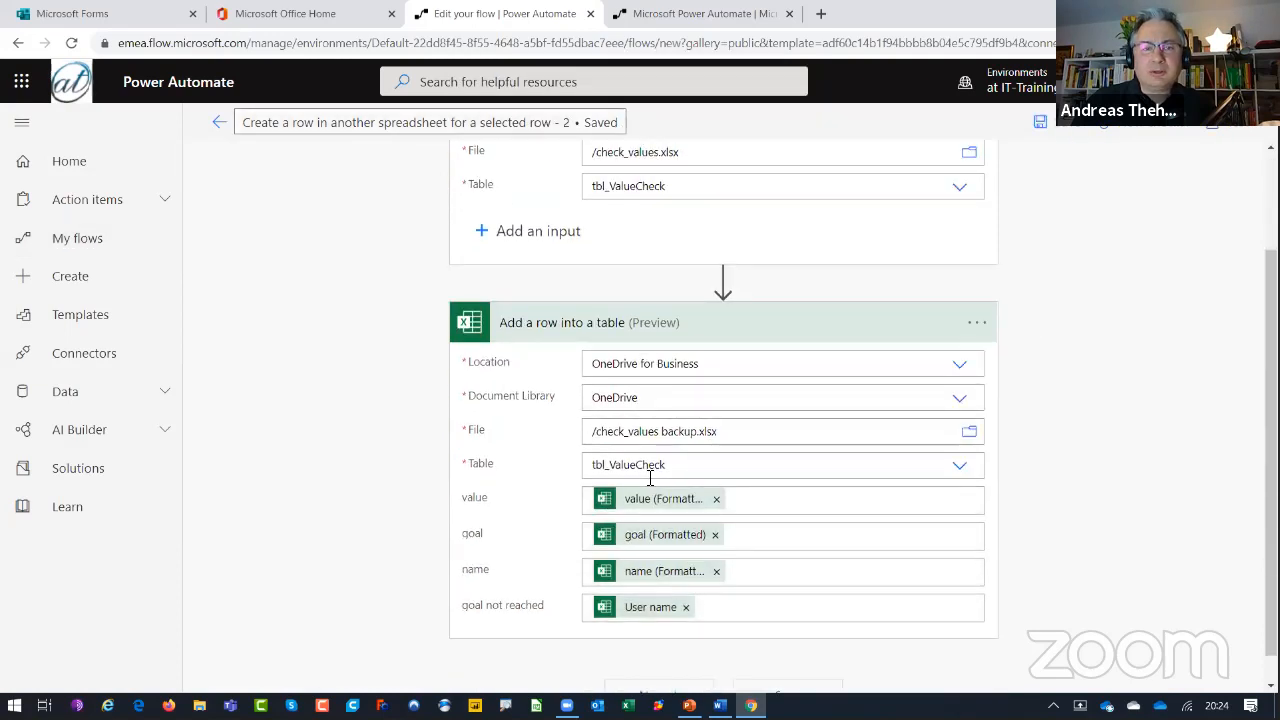
# - Leave the flow editor, confirming the exit, and go to the list of own flows
pyautogui.click(21, 88)
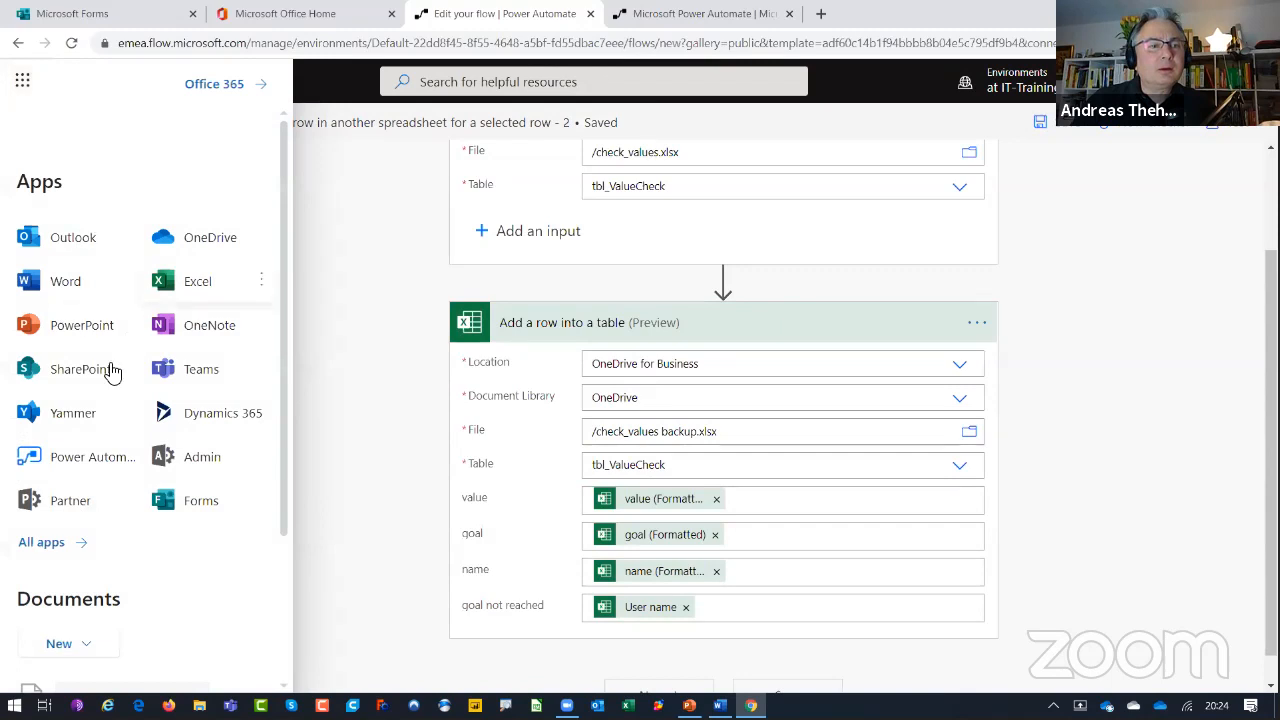
pyautogui.click(20, 458)
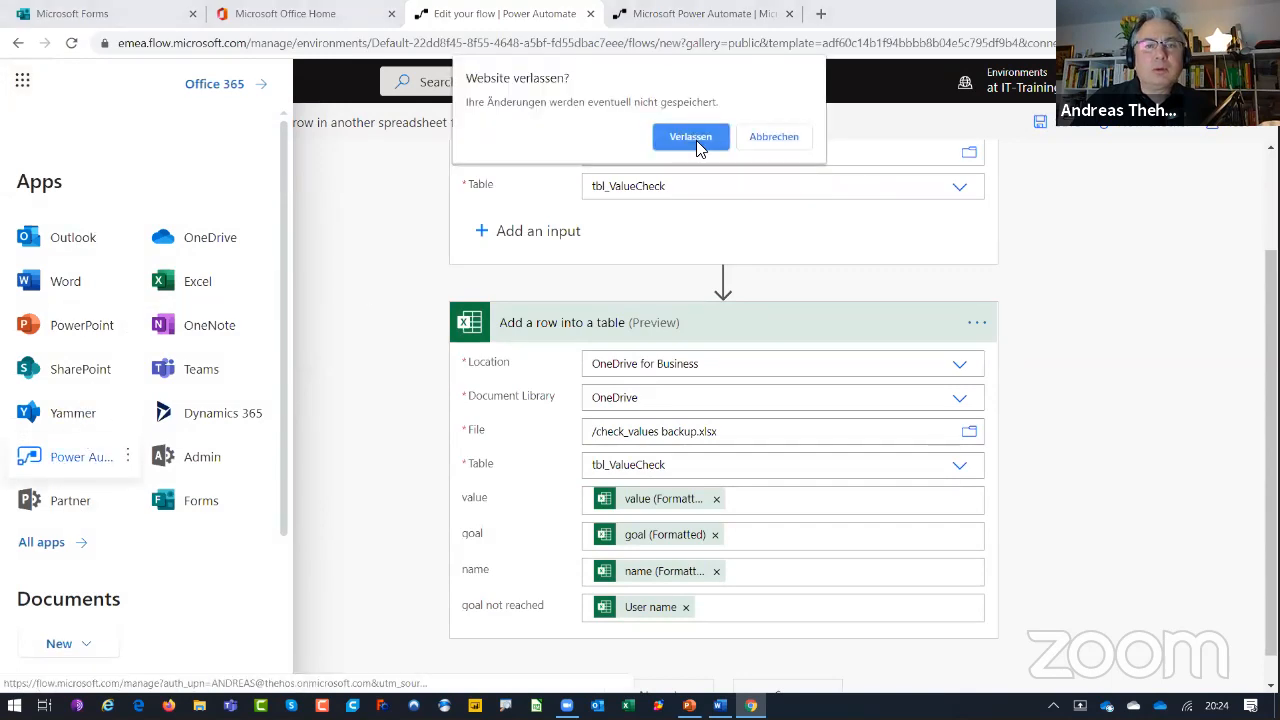
pyautogui.click(692, 138)
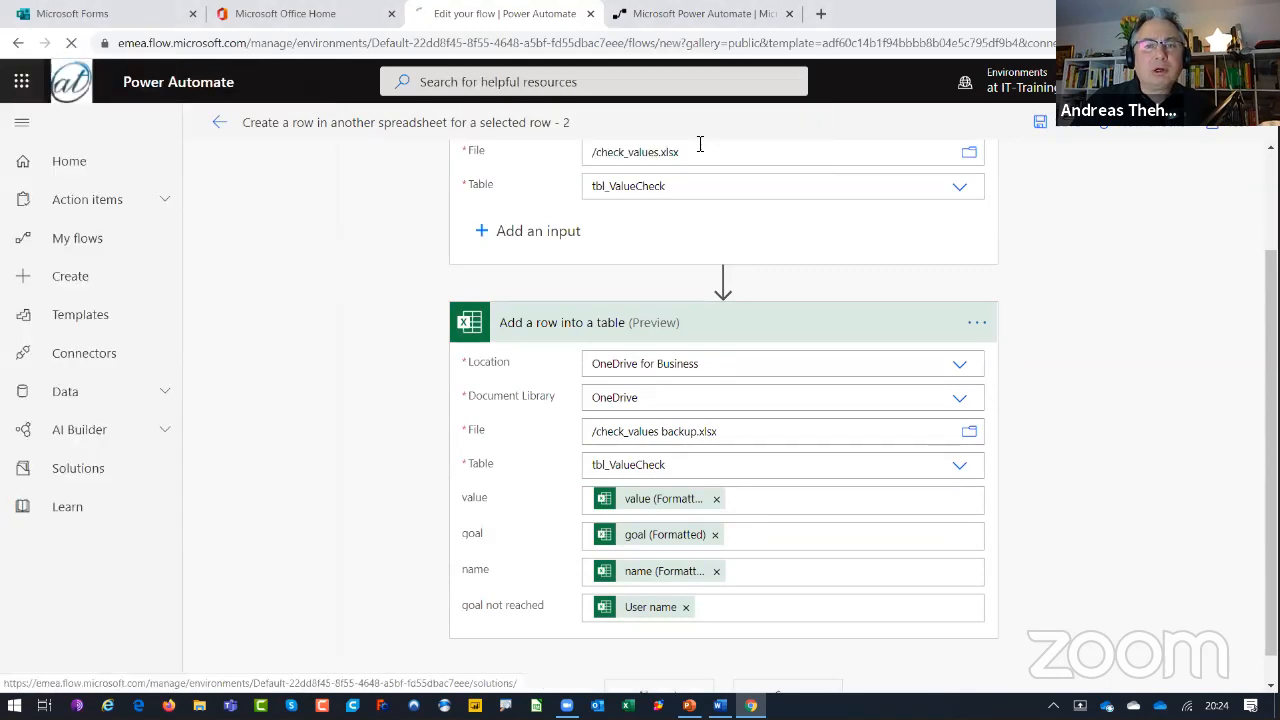
pyautogui.click(90, 240)
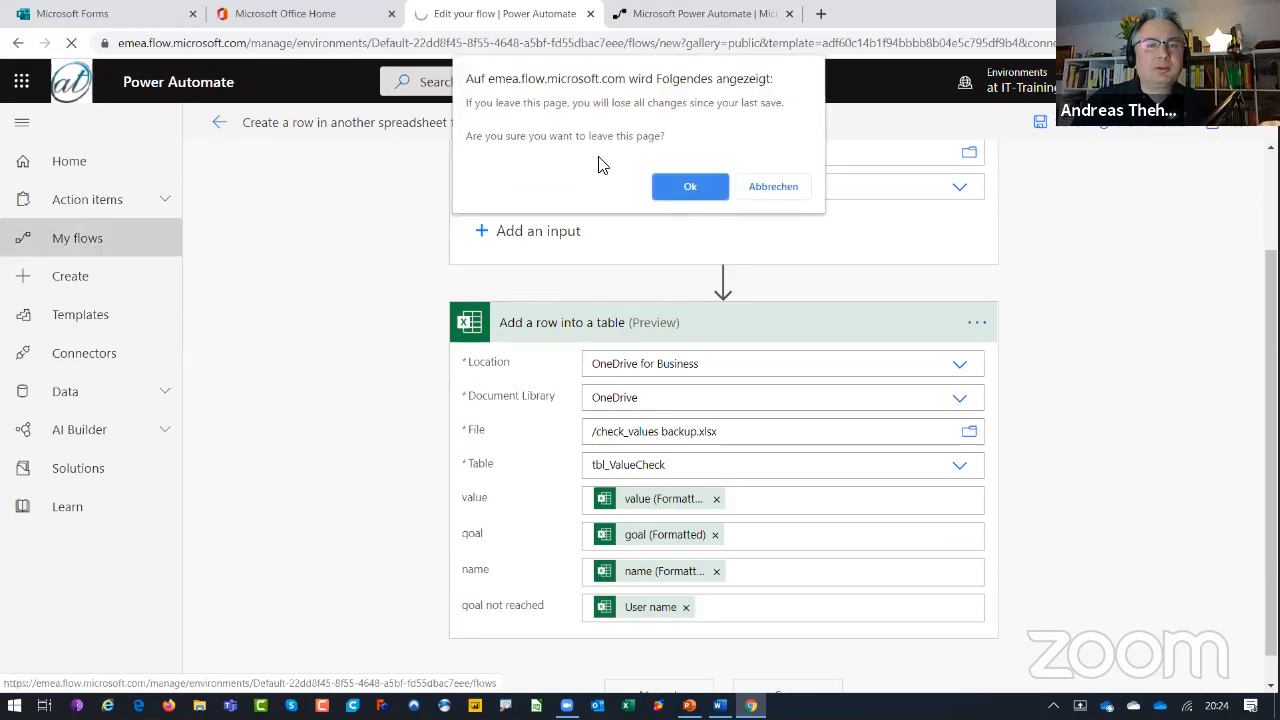
pyautogui.click(688, 186)
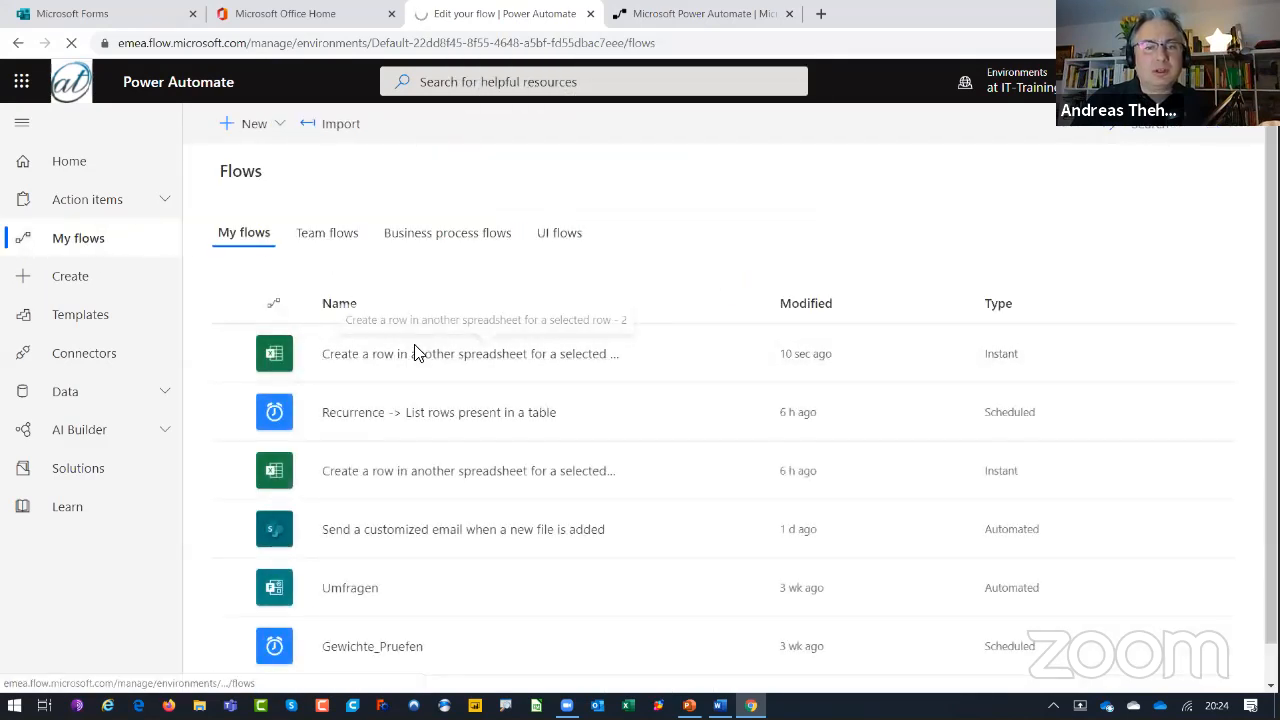
# - Open the most recently modified flow for editing, rename it Alans World, and save it
pyautogui.moveTo(723, 357)
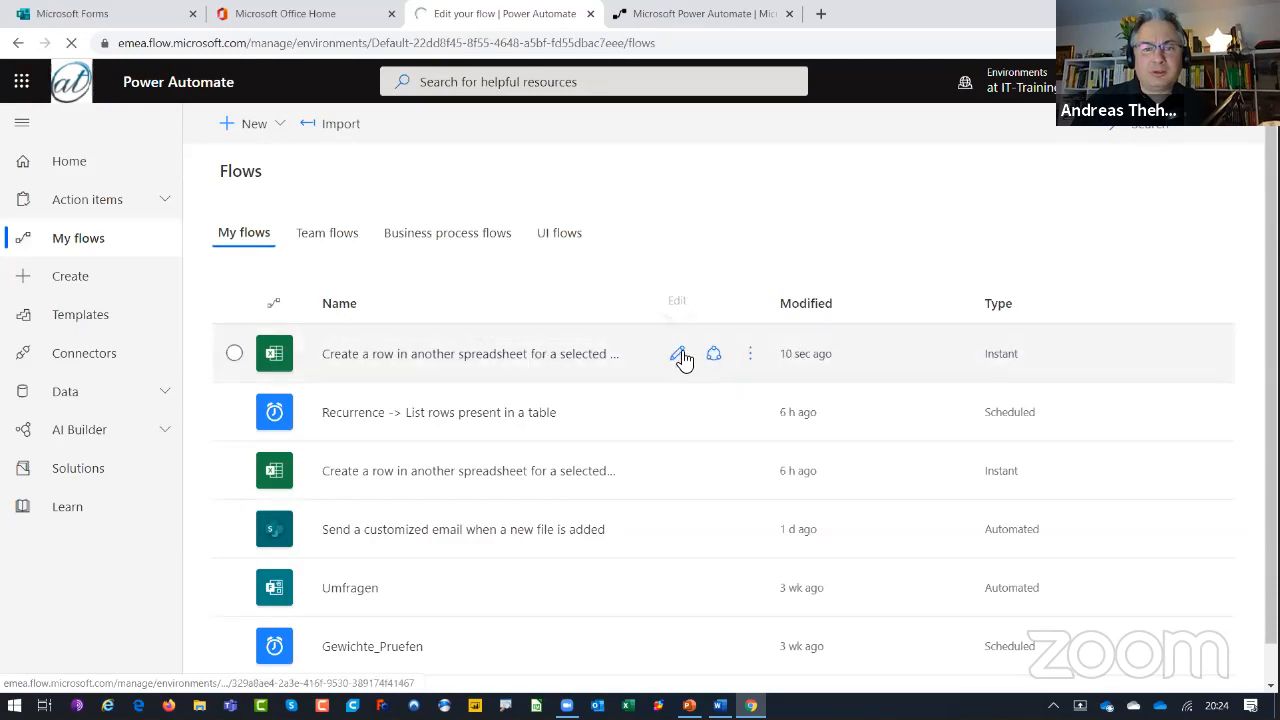
pyautogui.click(680, 356)
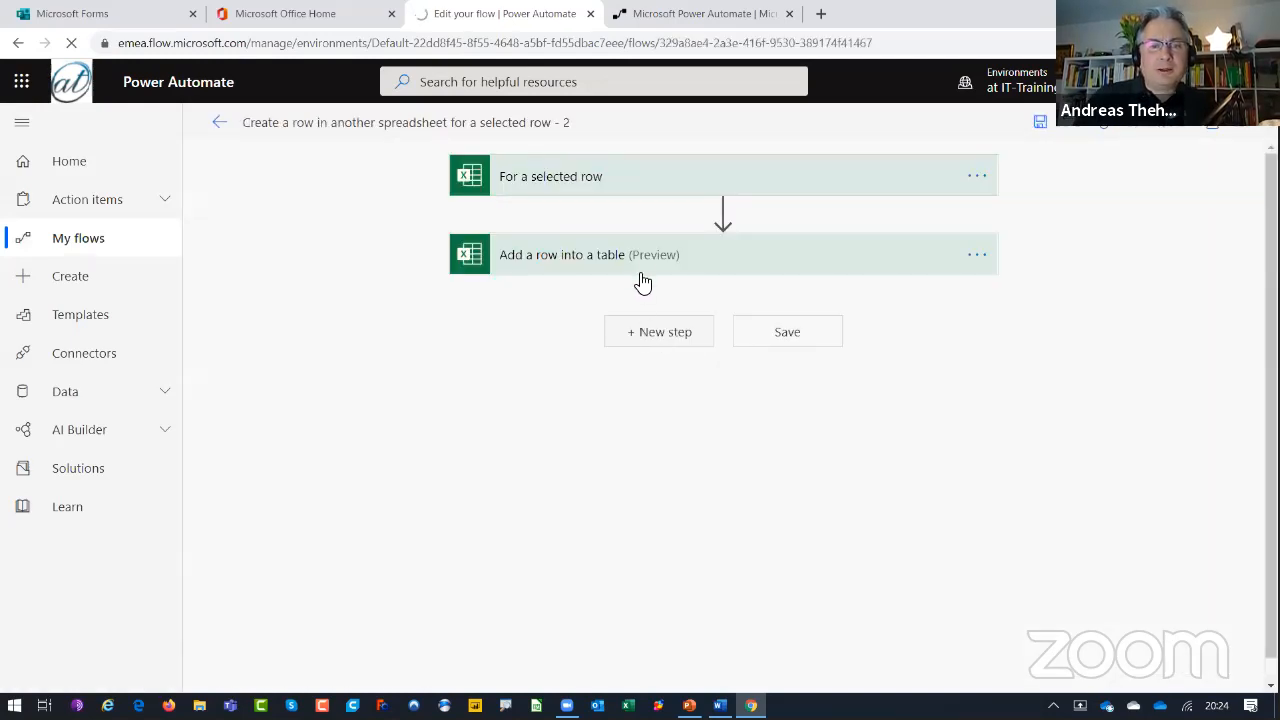
pyautogui.click(574, 130)
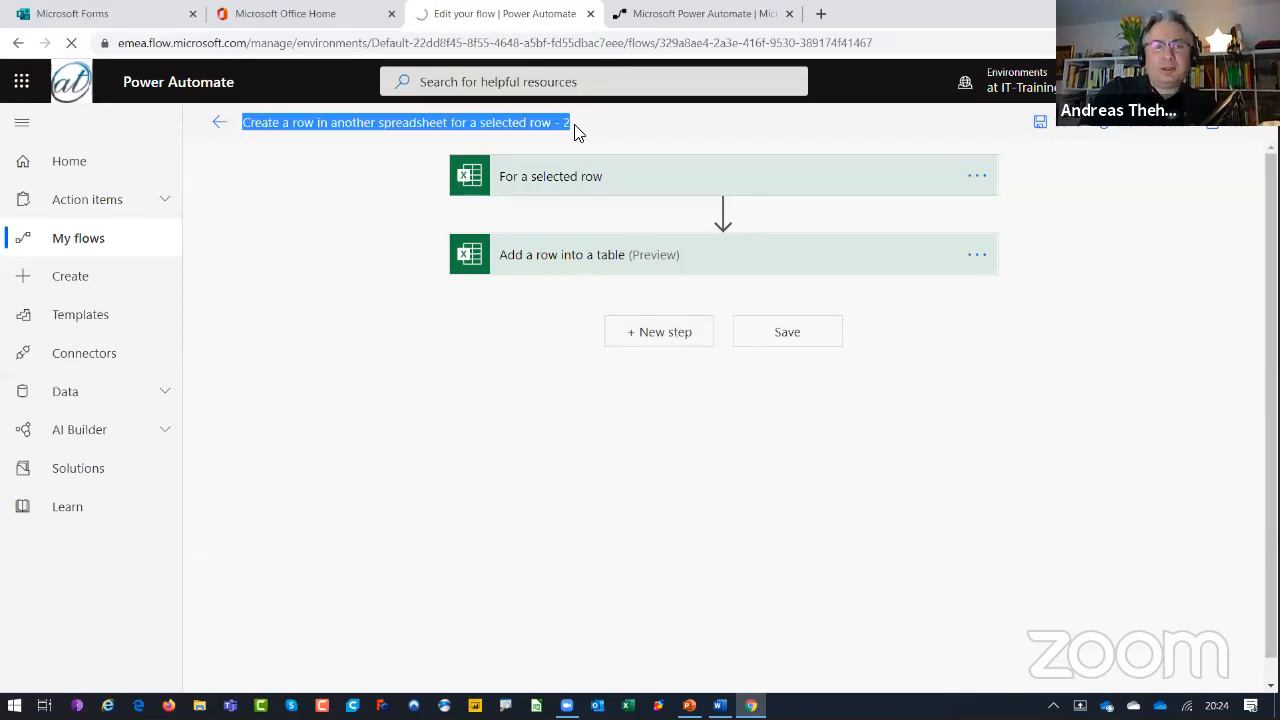
pyautogui.write('Alans World')
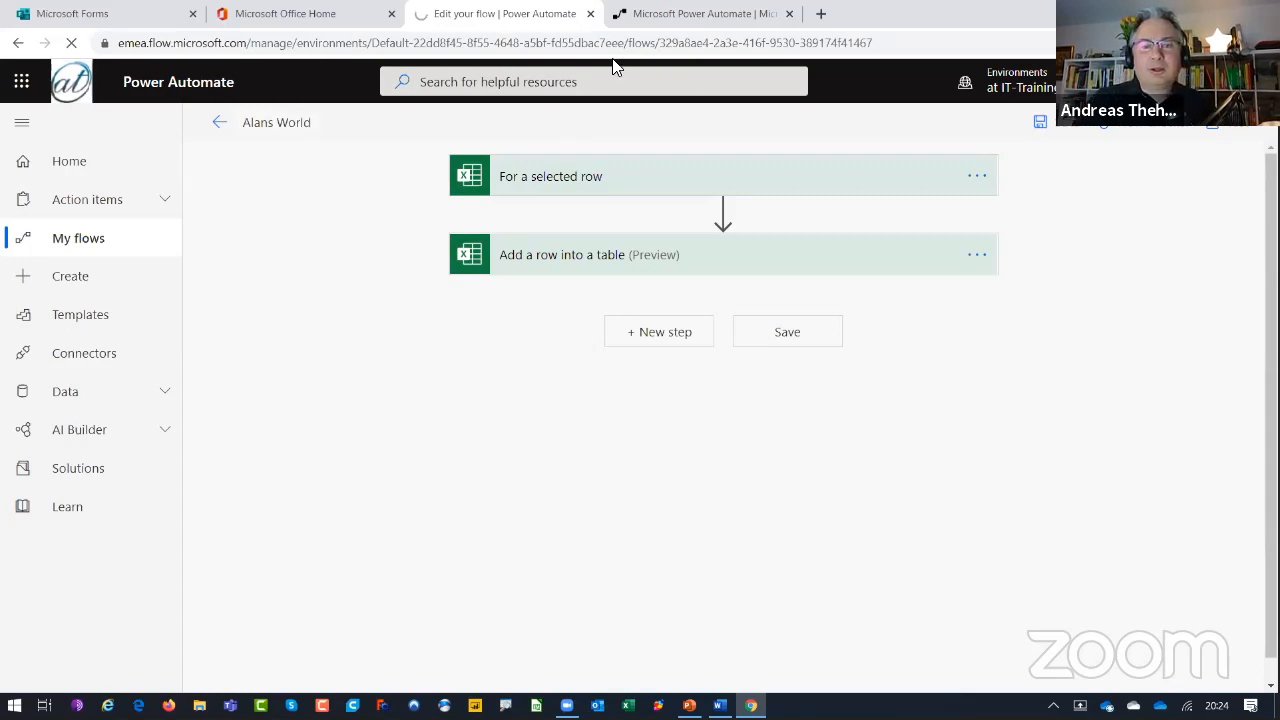
pyautogui.click(787, 331)
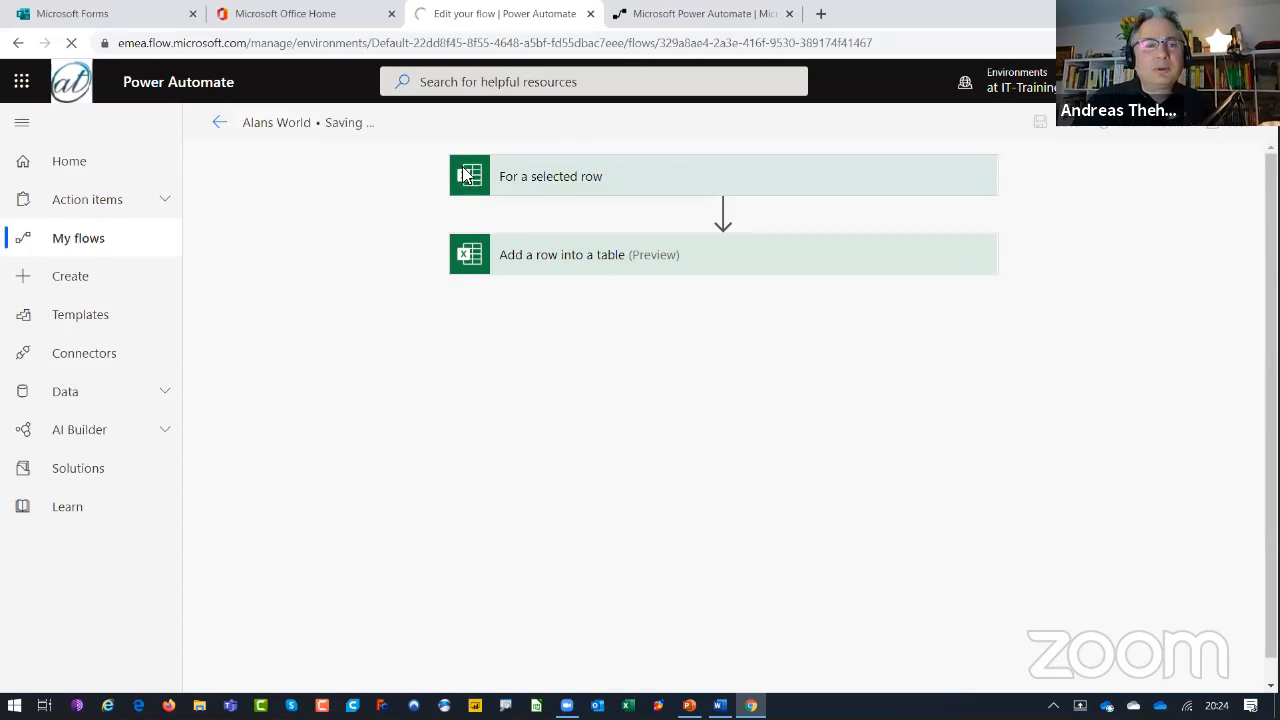
# - Switch to desktop Excel, open check_values.xlsx, and reopen its newest version
pyautogui.click(628, 705)
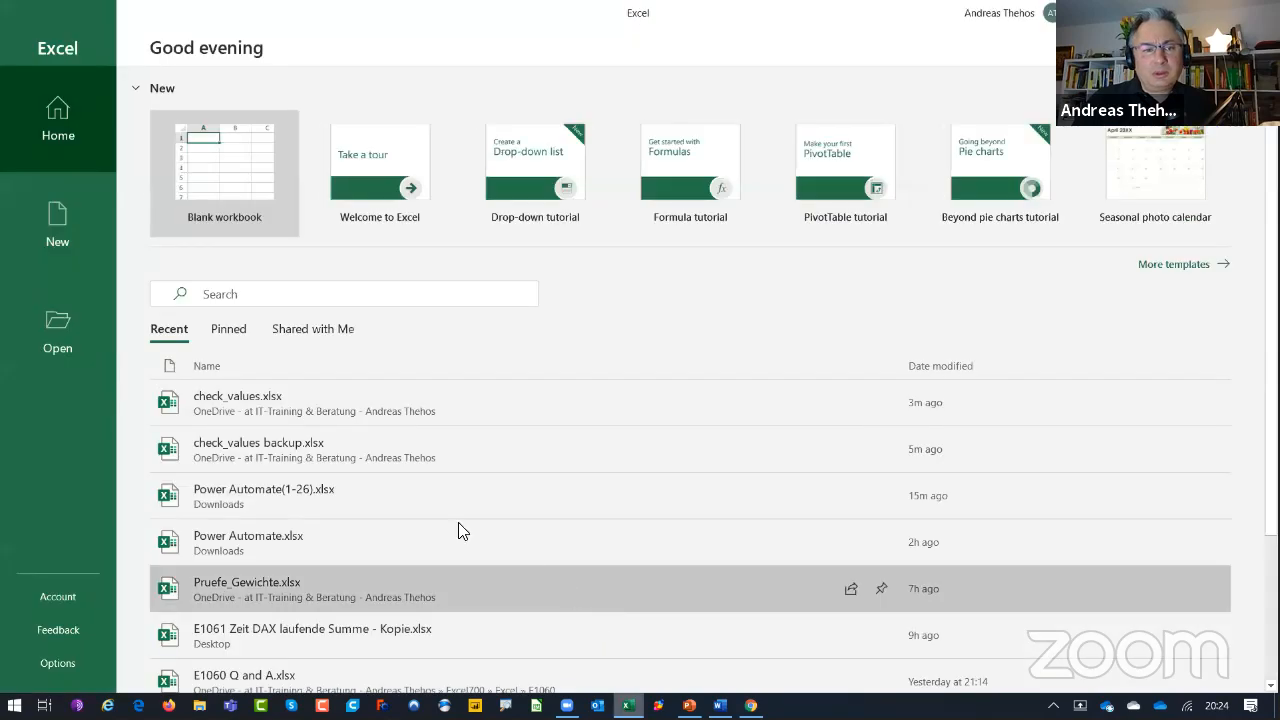
pyautogui.click(336, 402)
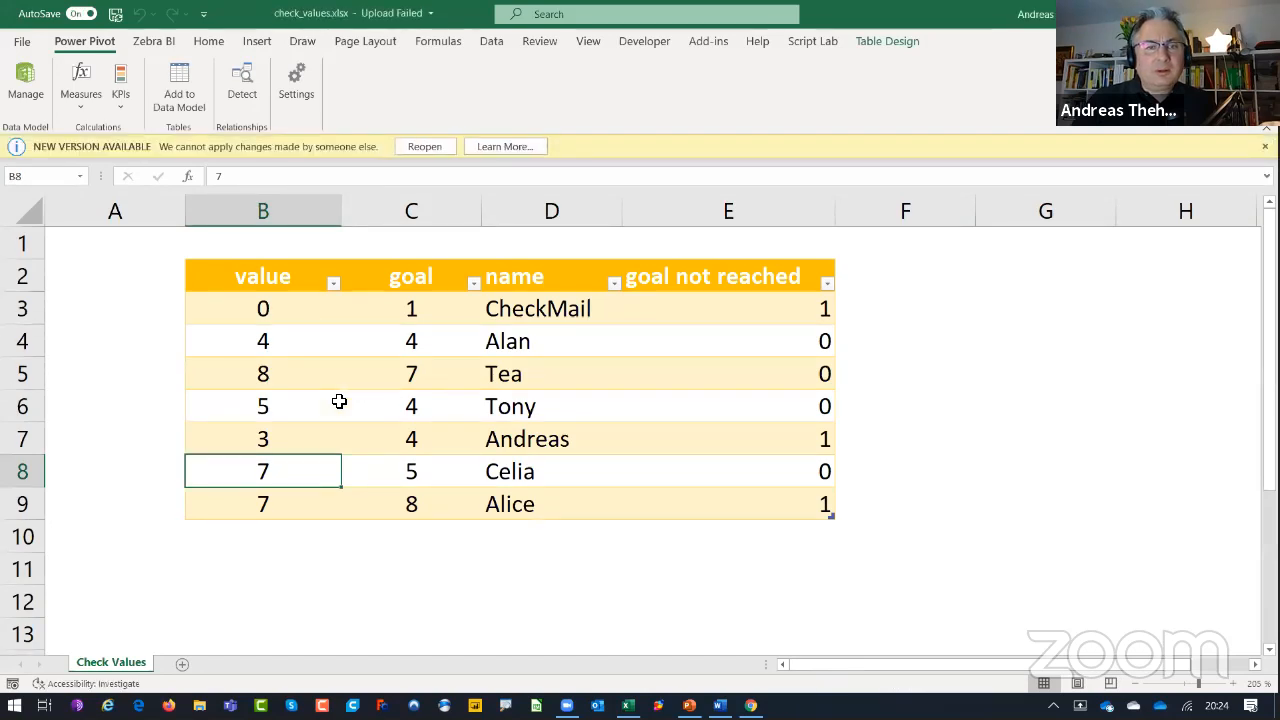
pyautogui.click(424, 146)
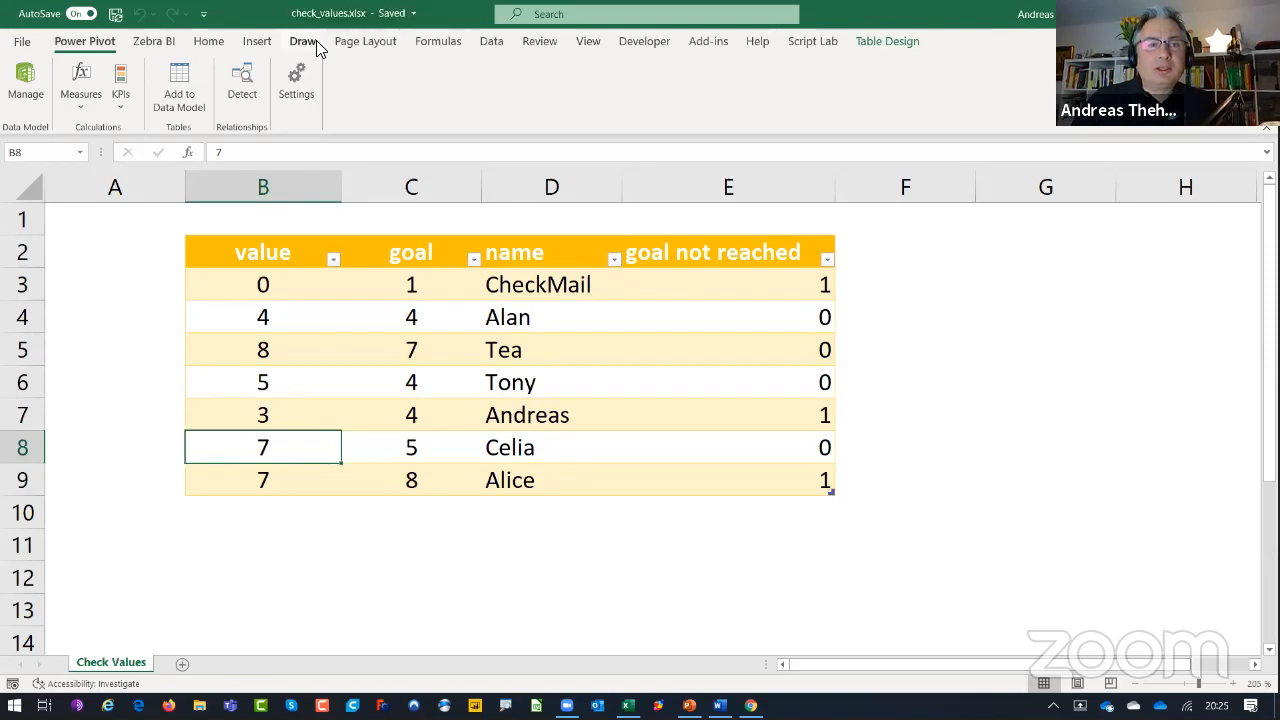
# - Run the Alans World flow on the selected table row 8 from within the workbook, then close the Flow pane
pyautogui.click(492, 42)
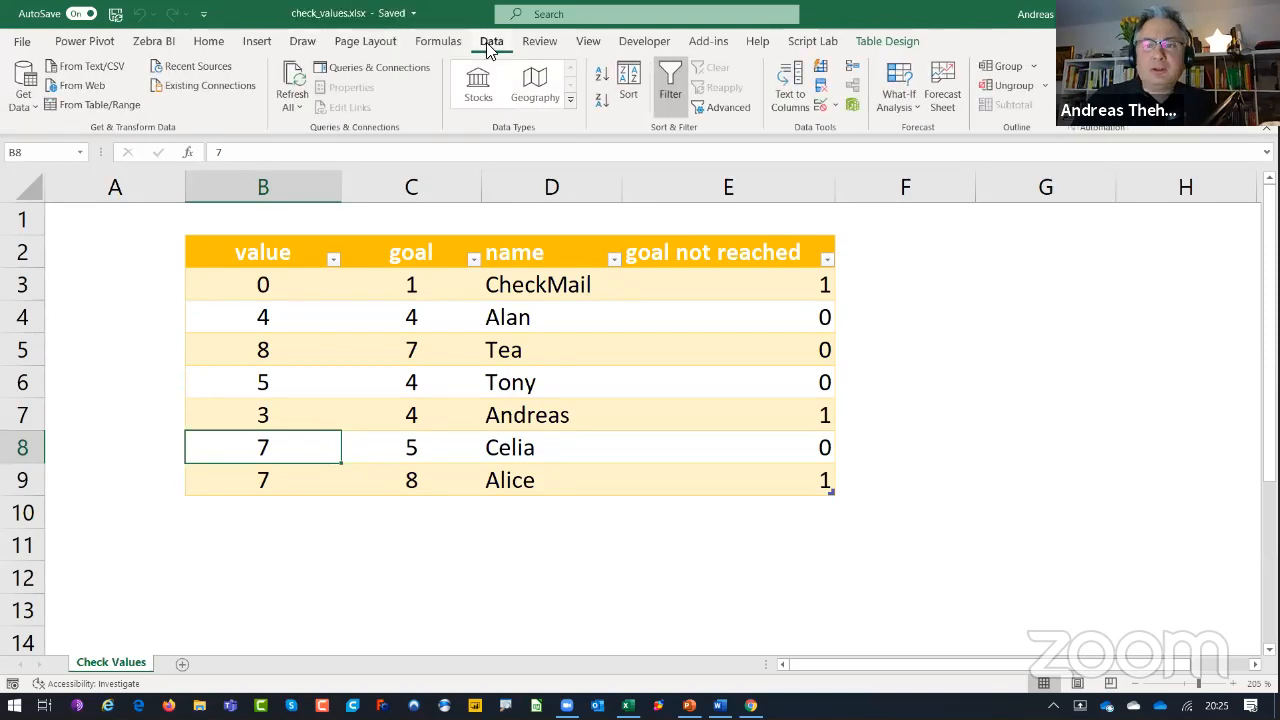
pyautogui.click(1102, 86)
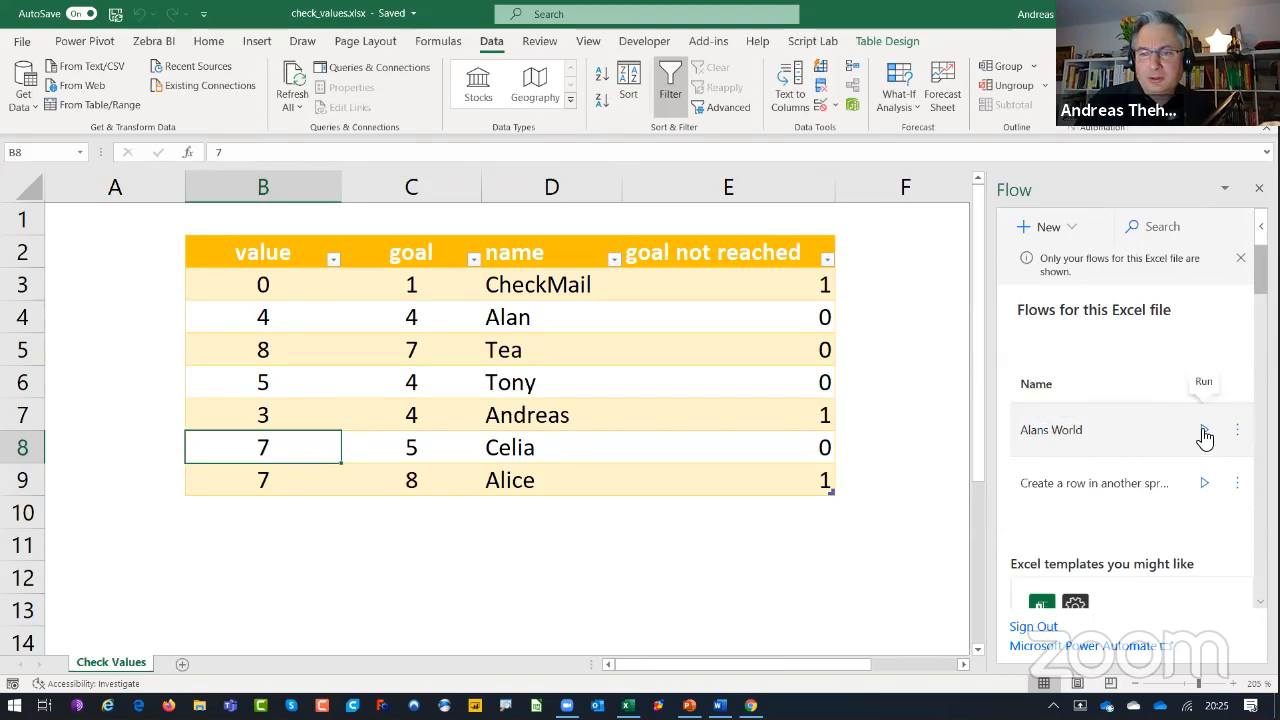
pyautogui.click(1205, 434)
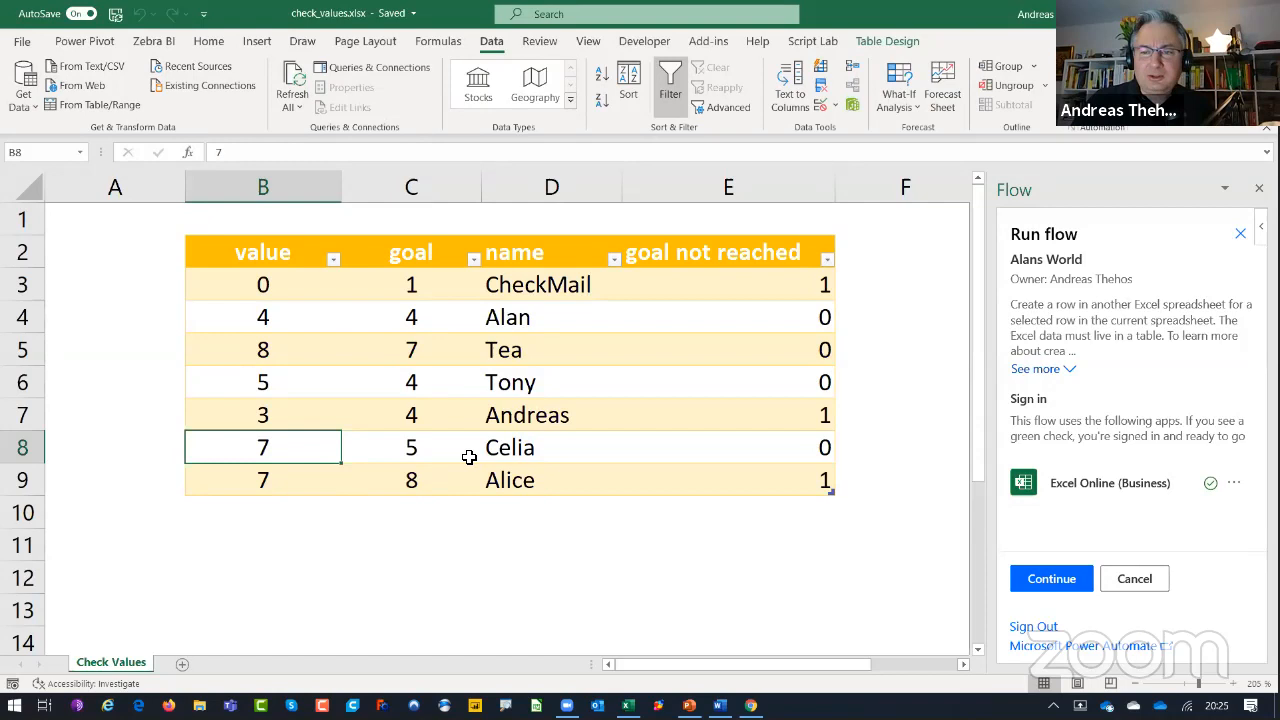
pyautogui.click(1050, 589)
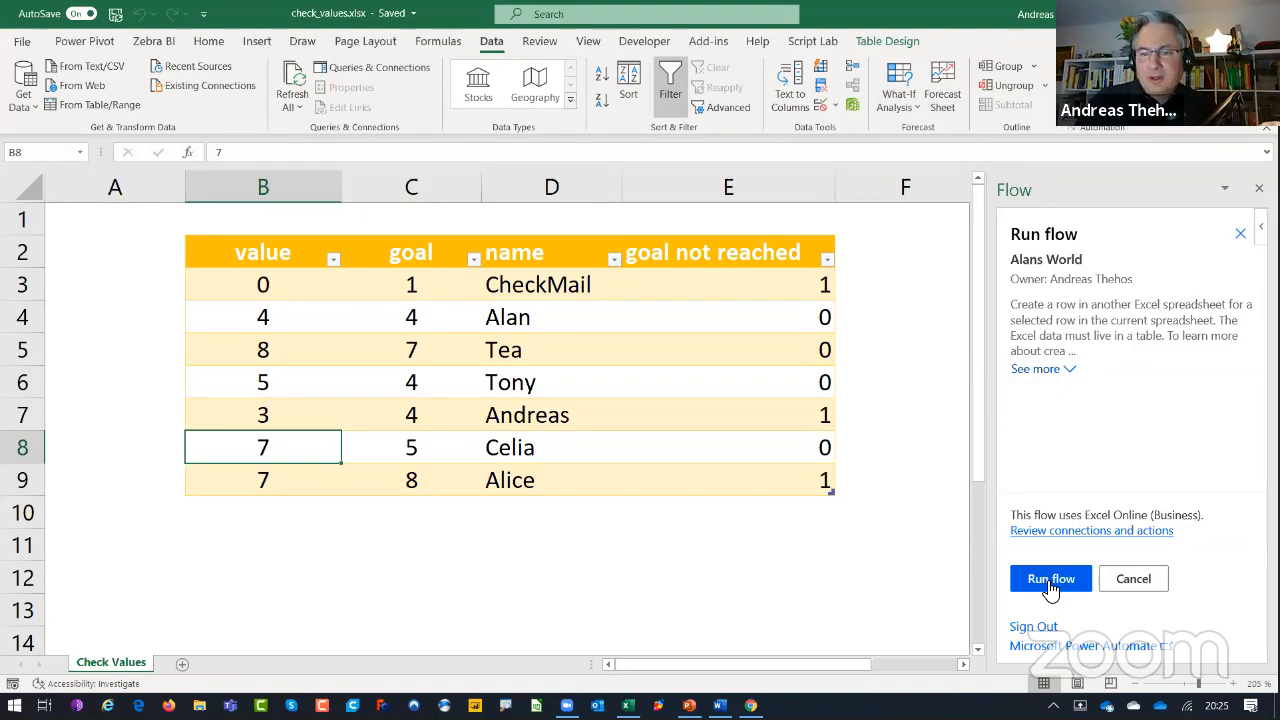
pyautogui.click(1050, 582)
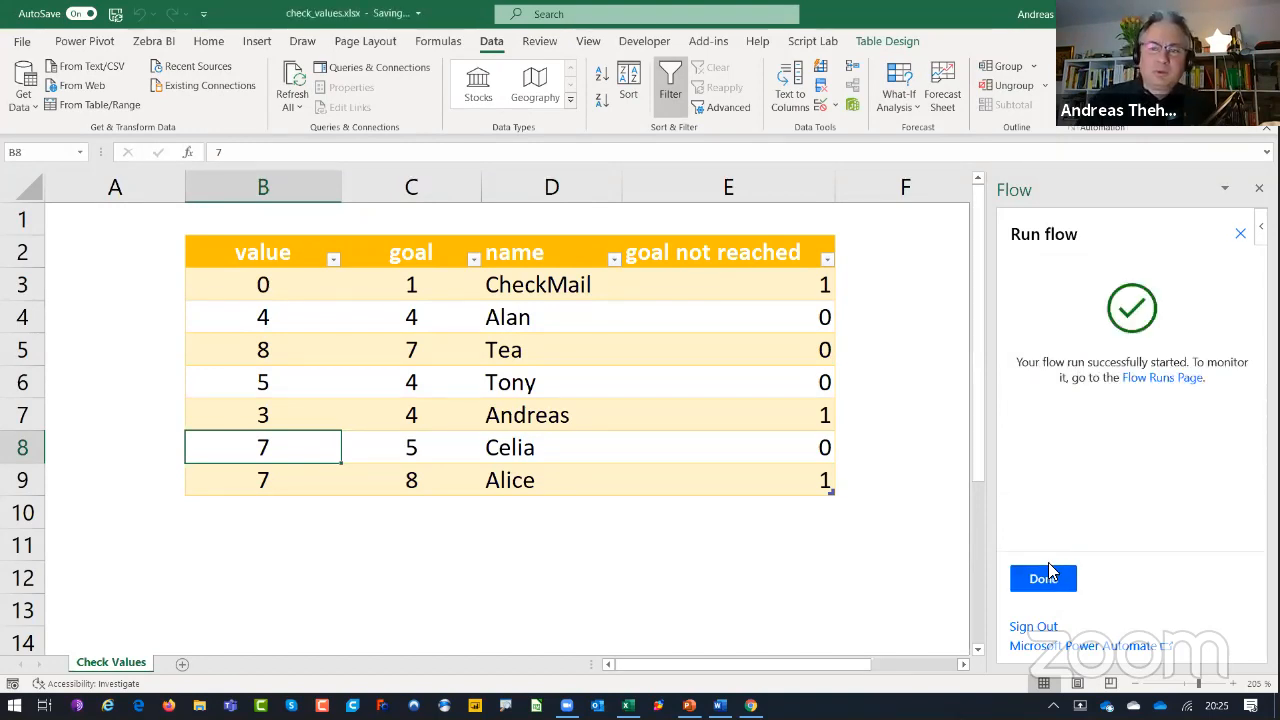
pyautogui.click(1048, 566)
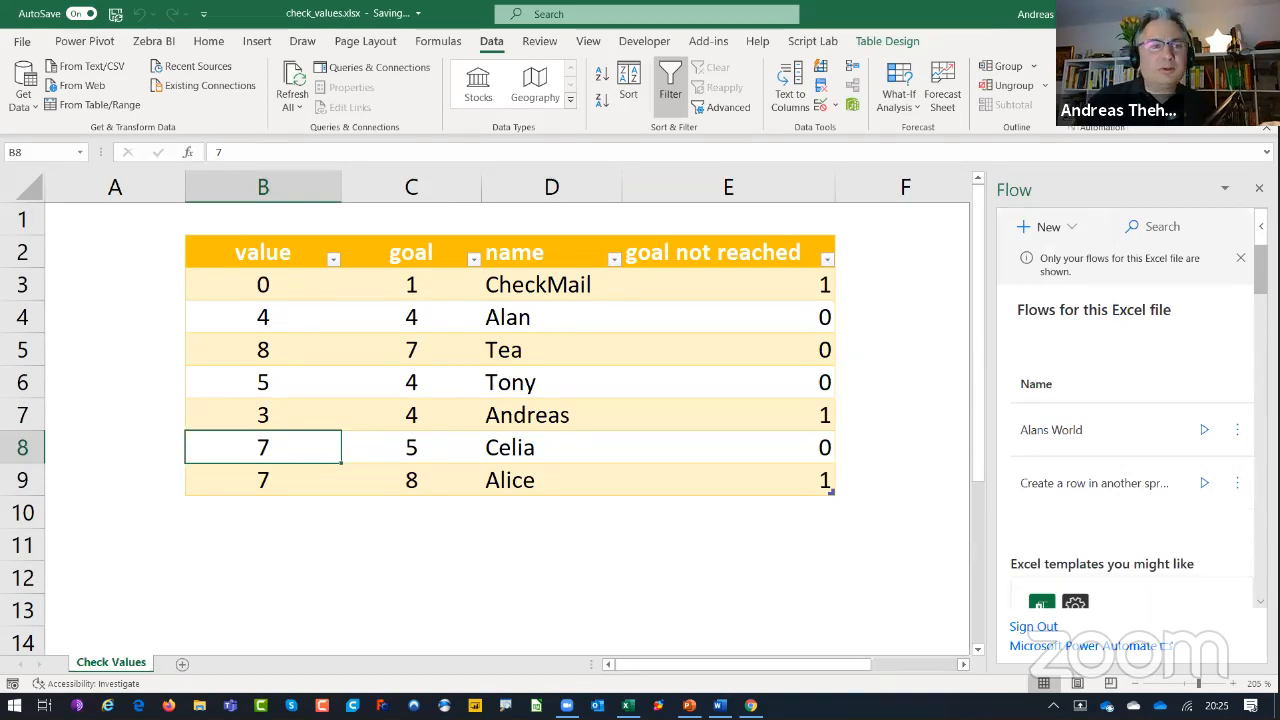
pyautogui.click(1259, 188)
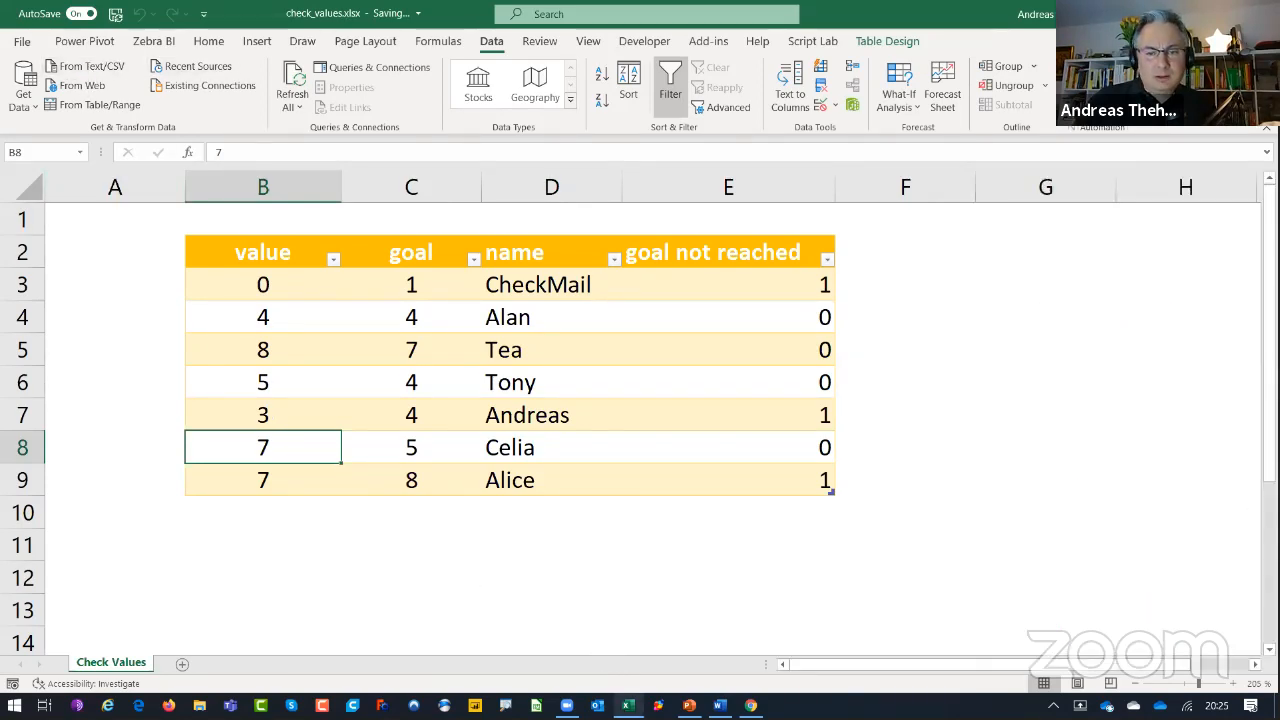
# - Open check_values backup.xlsx, discard the local changes, and reopen the newest version of the workbook
pyautogui.rightClick(628, 705)
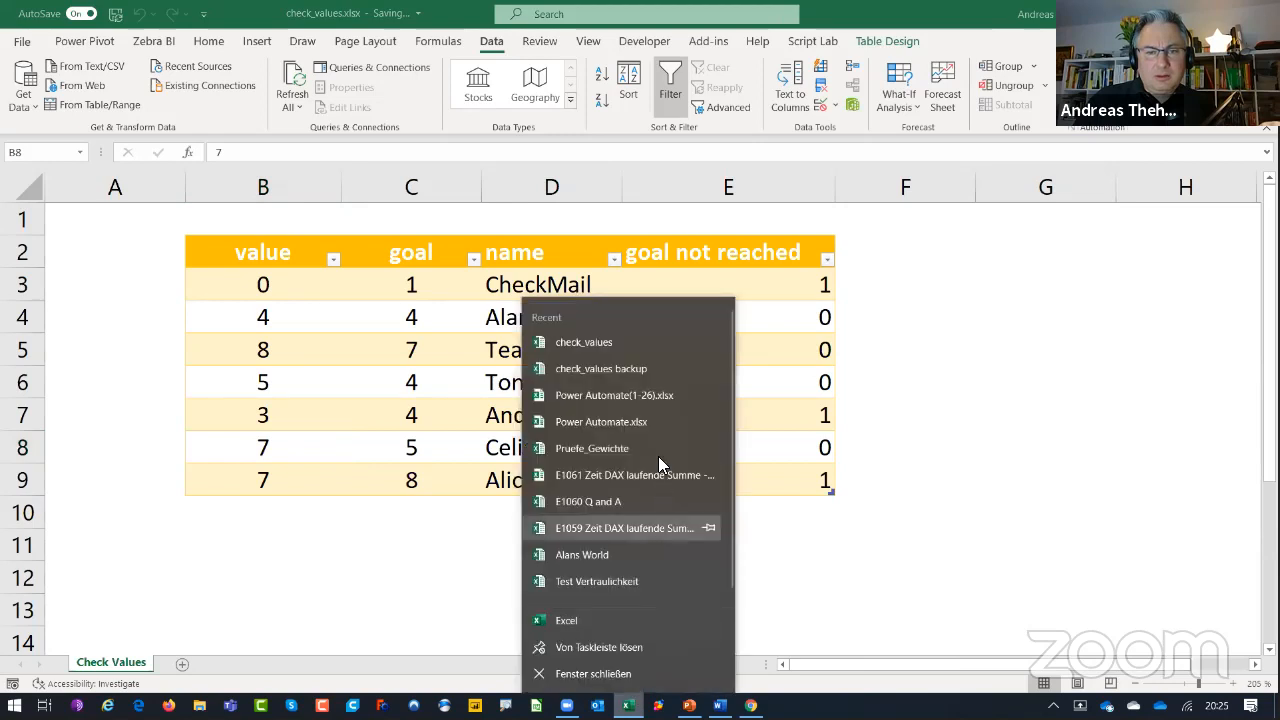
pyautogui.click(628, 373)
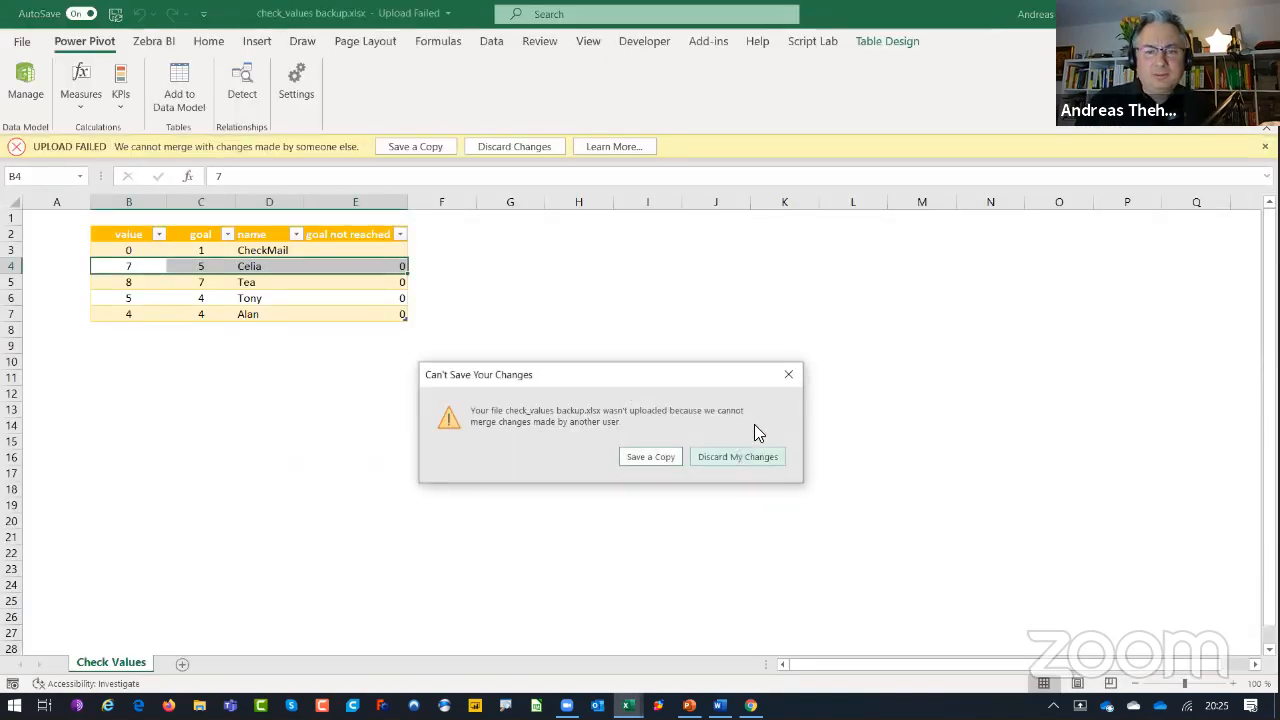
pyautogui.click(736, 456)
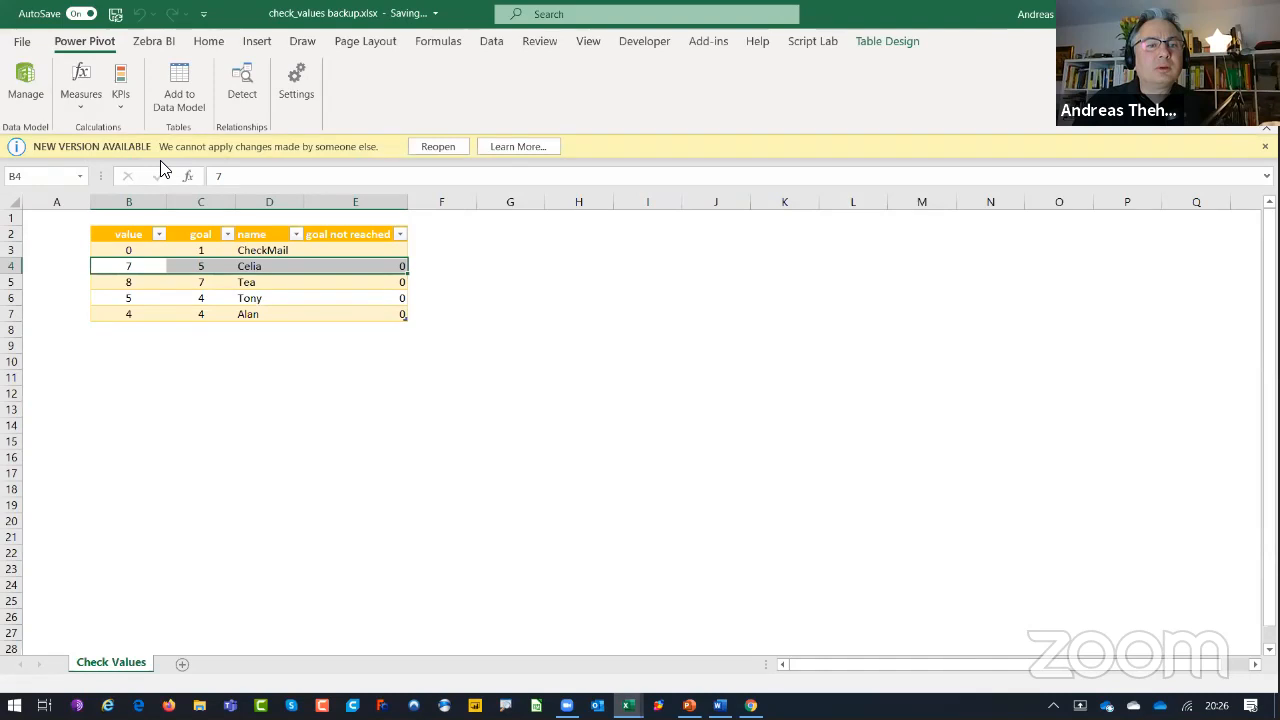
pyautogui.click(438, 147)
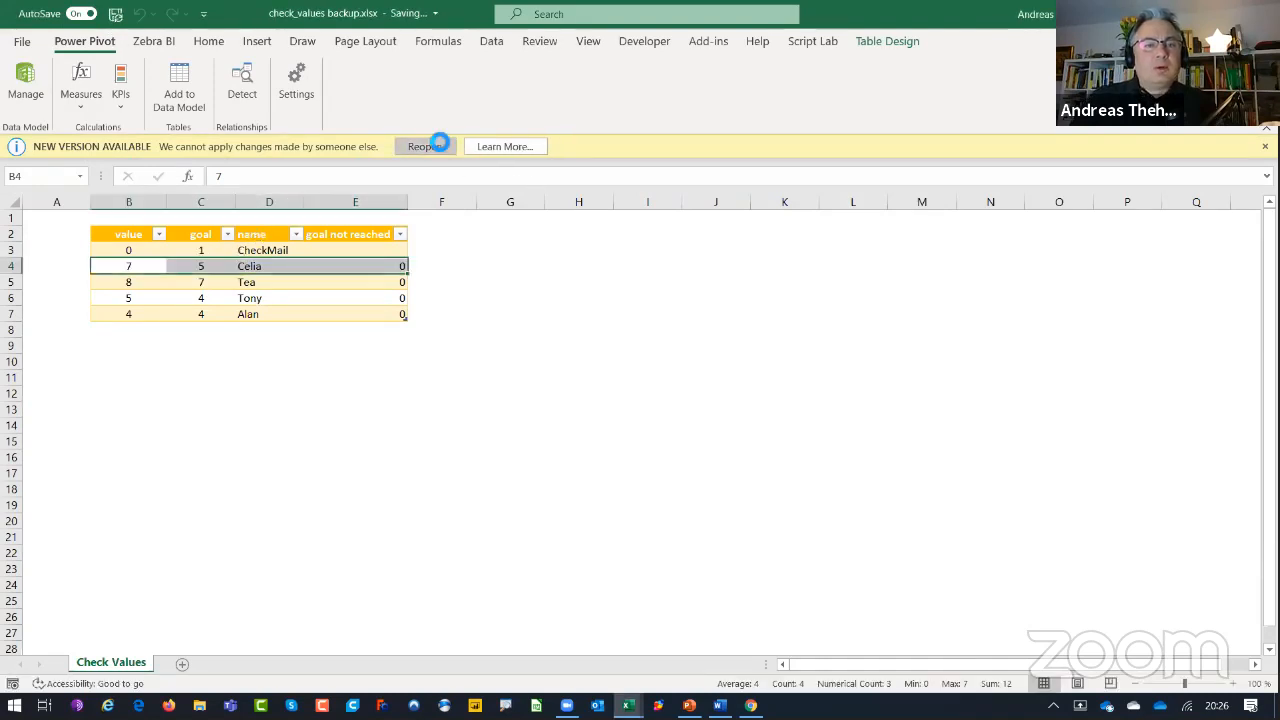
pyautogui.click(438, 147)
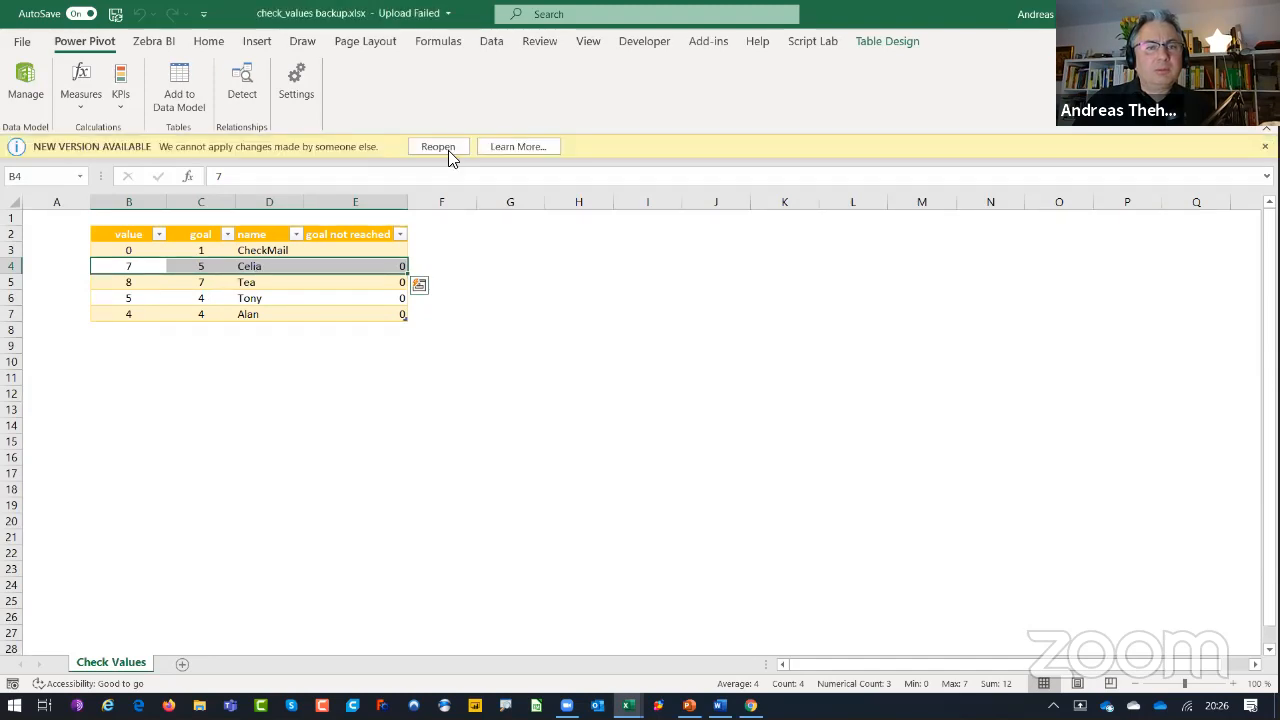
pyautogui.click(448, 146)
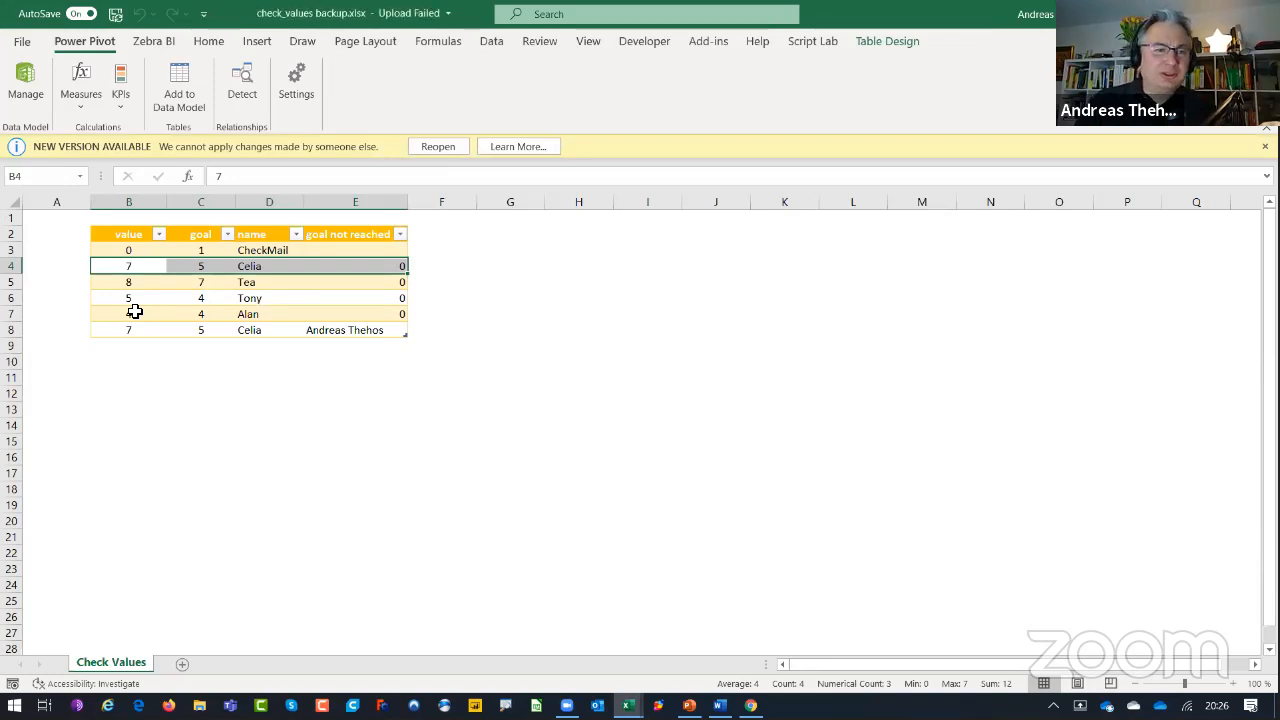
# - Inspect the value, goal, name and goal not reached cells of row 8, comparing its name with row 4
pyautogui.click(117, 332)
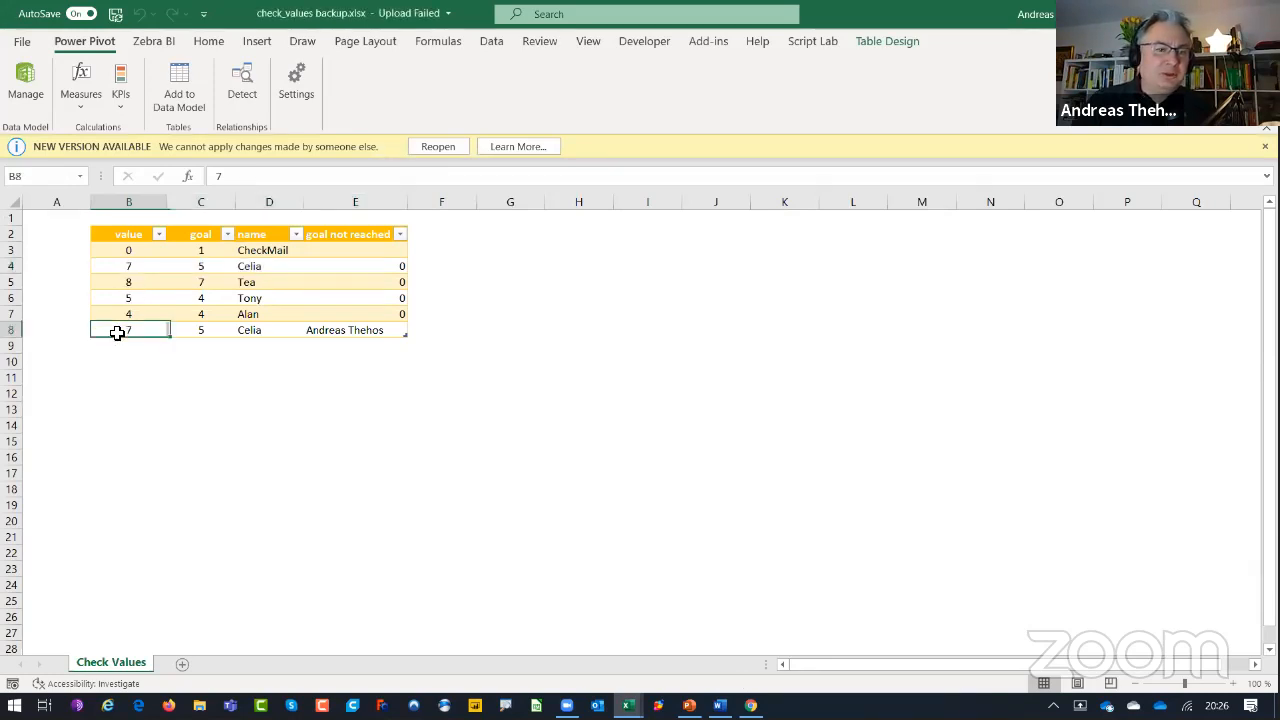
pyautogui.click(205, 331)
pyautogui.click(254, 331)
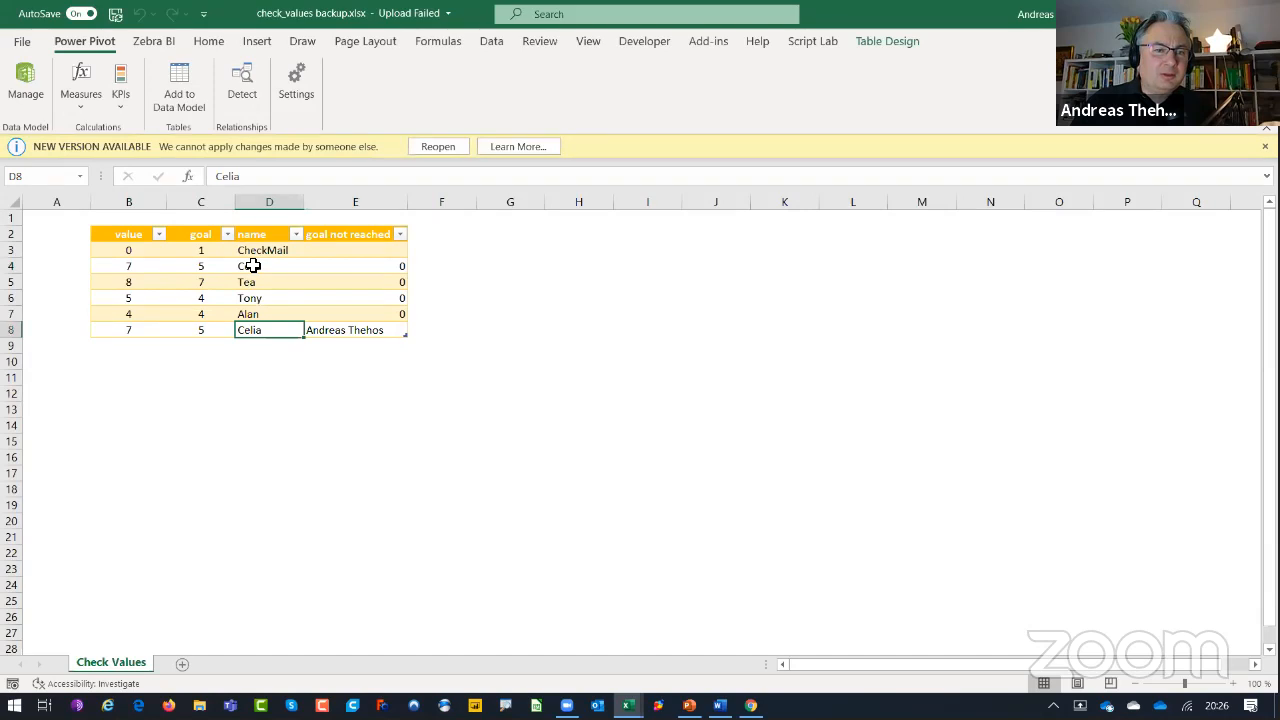
pyautogui.click(256, 268)
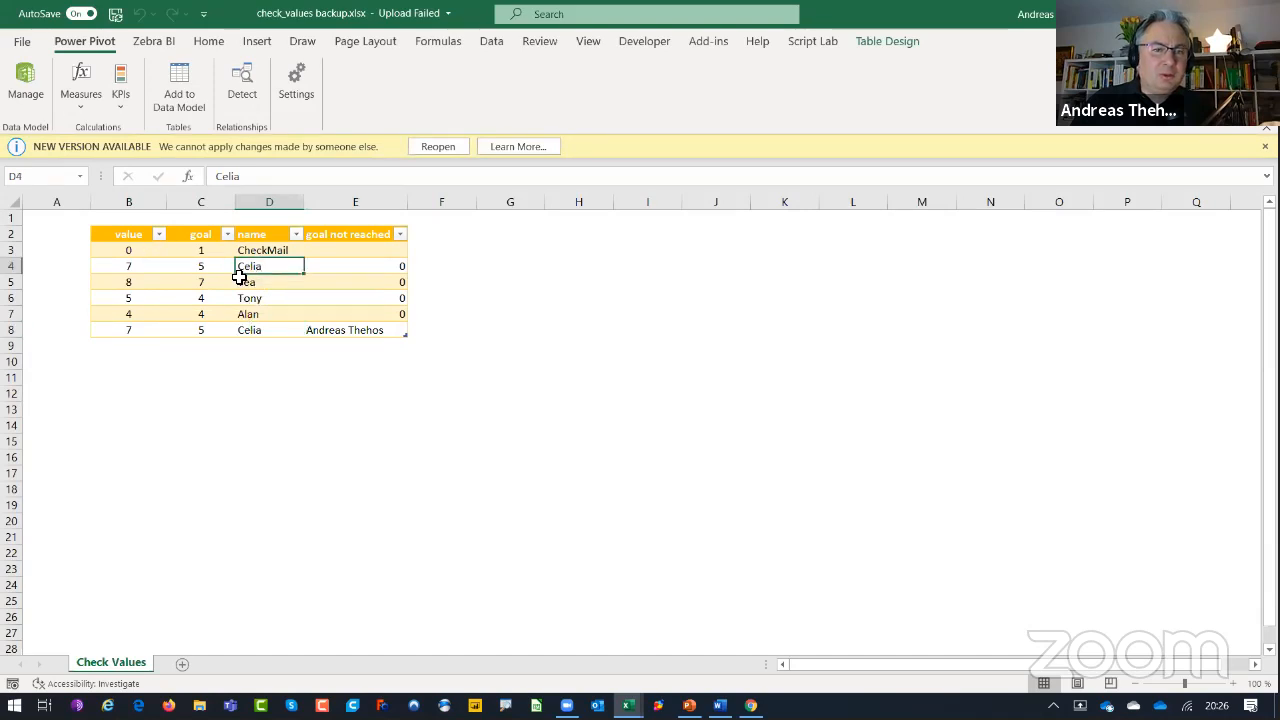
pyautogui.click(345, 330)
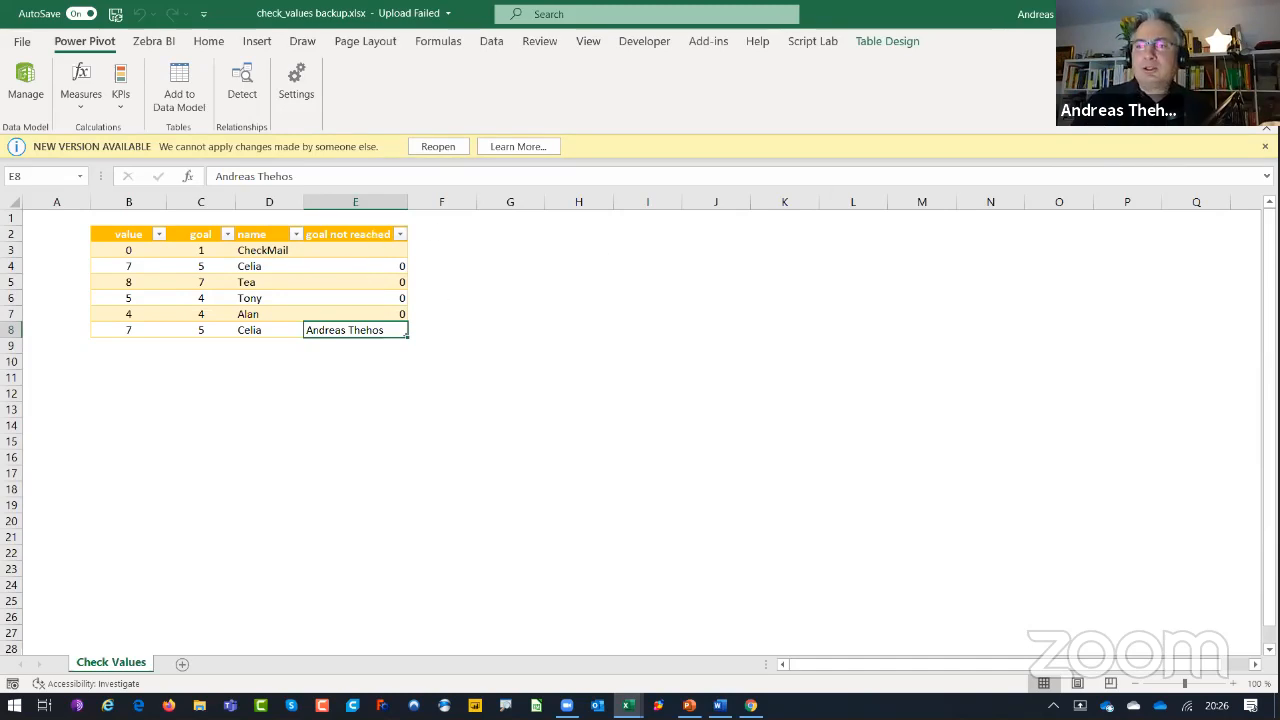
# - Close the backup workbook despite its pending upload and add a new worksheet to check_values.xlsx
pyautogui.hotkey('alt', 'F4')
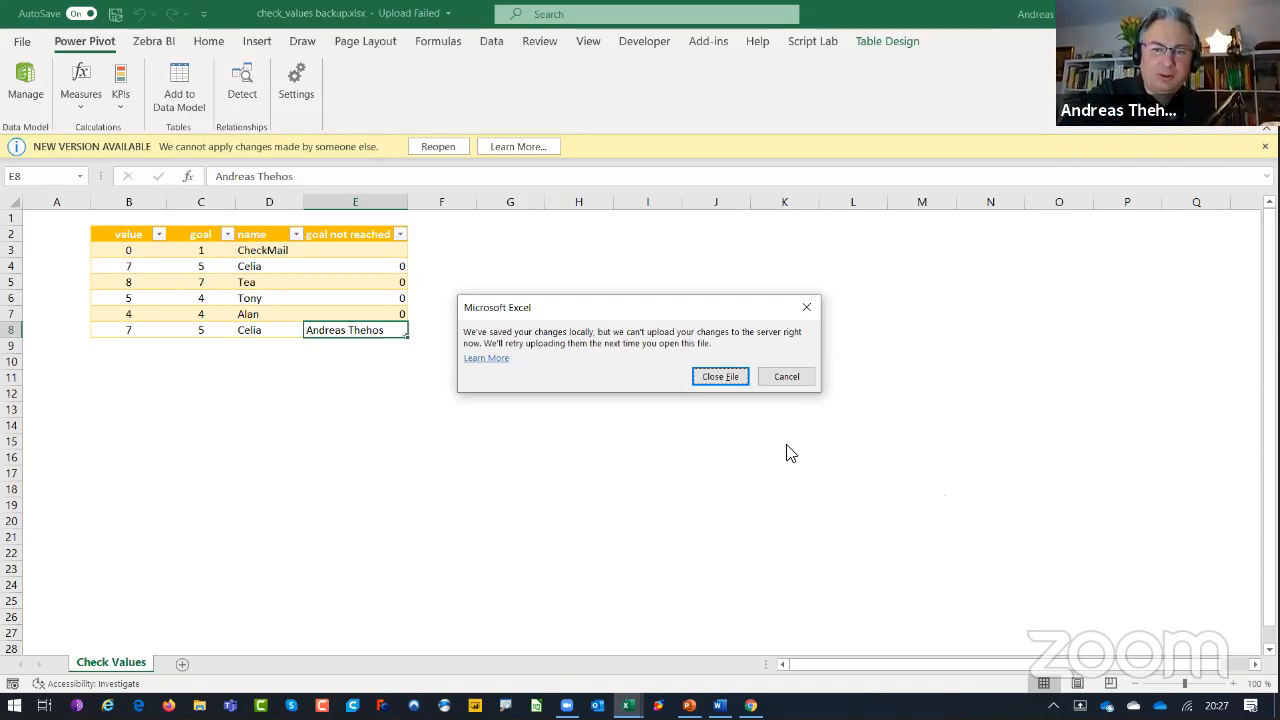
pyautogui.click(733, 376)
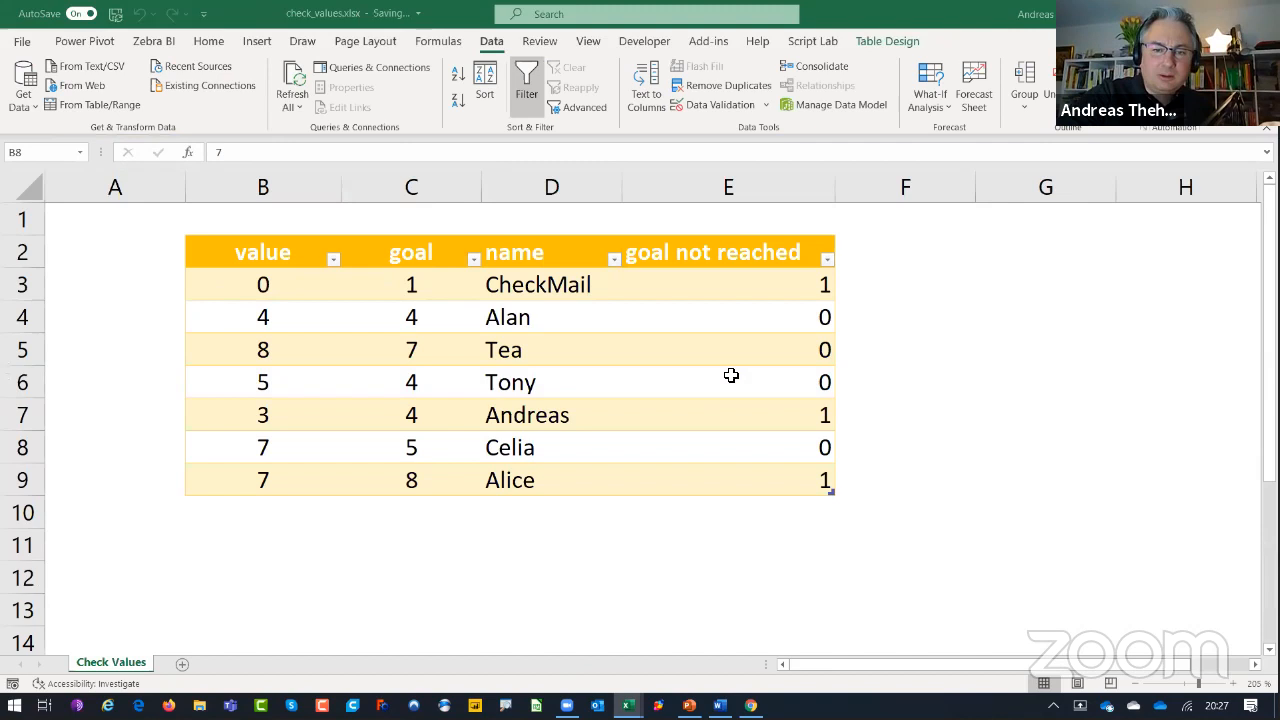
pyautogui.click(182, 664)
# - Sketch four small boxes in black ink on the new sheet, linked by lines to one large box with partial boxes stacked beneath it
pyautogui.moveTo(715, 302)
pyautogui.mouseDown()
pyautogui.moveTo(709, 357)
pyautogui.moveTo(886, 410)
pyautogui.moveTo(730, 306)
pyautogui.mouseUp()
pyautogui.moveTo(433, 214)
pyautogui.mouseDown()
pyautogui.moveTo(430, 262)
pyautogui.moveTo(458, 204)
pyautogui.mouseUp()
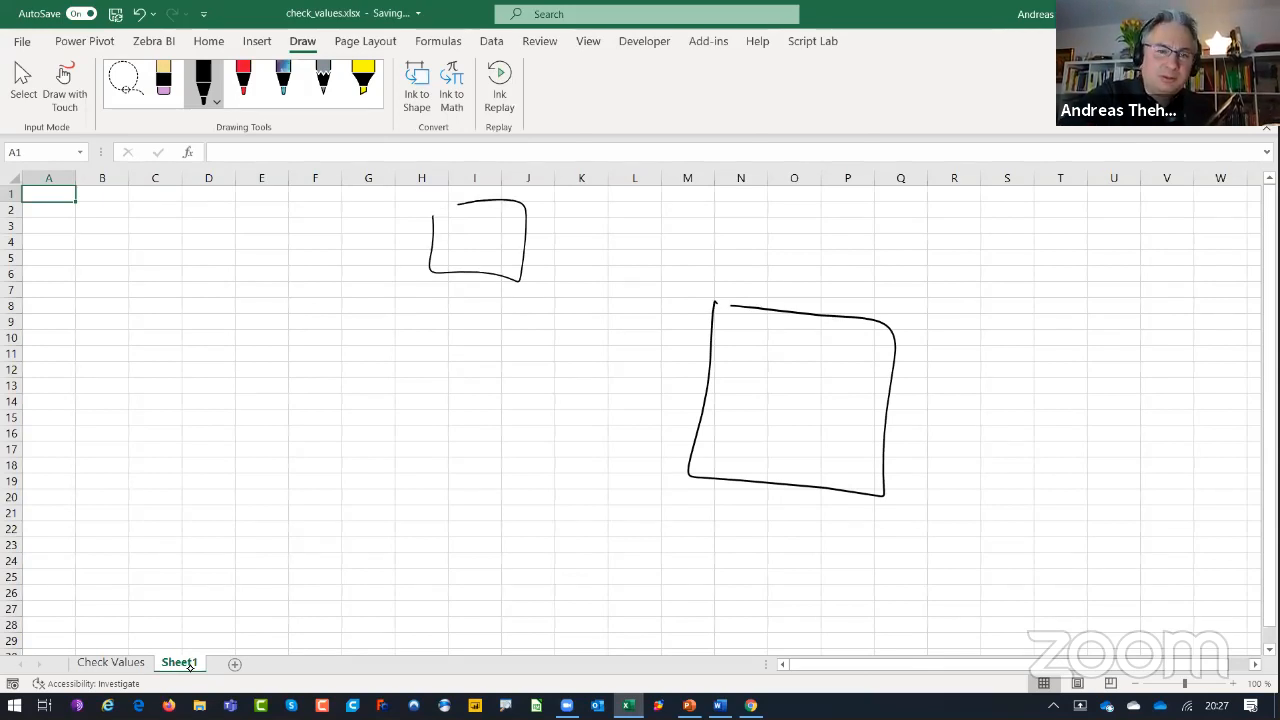
pyautogui.moveTo(430, 322)
pyautogui.mouseDown()
pyautogui.moveTo(482, 402)
pyautogui.moveTo(558, 407)
pyautogui.mouseUp()
pyautogui.moveTo(461, 311); pyautogui.dragTo(558, 408)
pyautogui.moveTo(421, 460); pyautogui.dragTo(539, 546)
pyautogui.moveTo(449, 442); pyautogui.dragTo(533, 446)
pyautogui.moveTo(537, 503); pyautogui.dragTo(539, 546)
pyautogui.moveTo(430, 583)
pyautogui.mouseDown()
pyautogui.moveTo(429, 615)
pyautogui.moveTo(525, 645)
pyautogui.mouseUp()
pyautogui.moveTo(461, 561)
pyautogui.mouseDown()
pyautogui.moveTo(527, 640)
pyautogui.moveTo(712, 450)
pyautogui.mouseUp()
pyautogui.moveTo(532, 487); pyautogui.dragTo(738, 418)
pyautogui.moveTo(526, 353); pyautogui.dragTo(752, 421)
pyautogui.moveTo(511, 233)
pyautogui.mouseDown()
pyautogui.moveTo(740, 368)
pyautogui.moveTo(763, 358)
pyautogui.moveTo(738, 421)
pyautogui.mouseUp()
pyautogui.moveTo(690, 474)
pyautogui.mouseDown()
pyautogui.moveTo(690, 526)
pyautogui.moveTo(918, 527)
pyautogui.mouseUp()
pyautogui.moveTo(715, 532); pyautogui.dragTo(900, 548)
pyautogui.moveTo(710, 618)
pyautogui.mouseDown()
pyautogui.moveTo(772, 632)
pyautogui.moveTo(825, 608)
pyautogui.mouseUp()
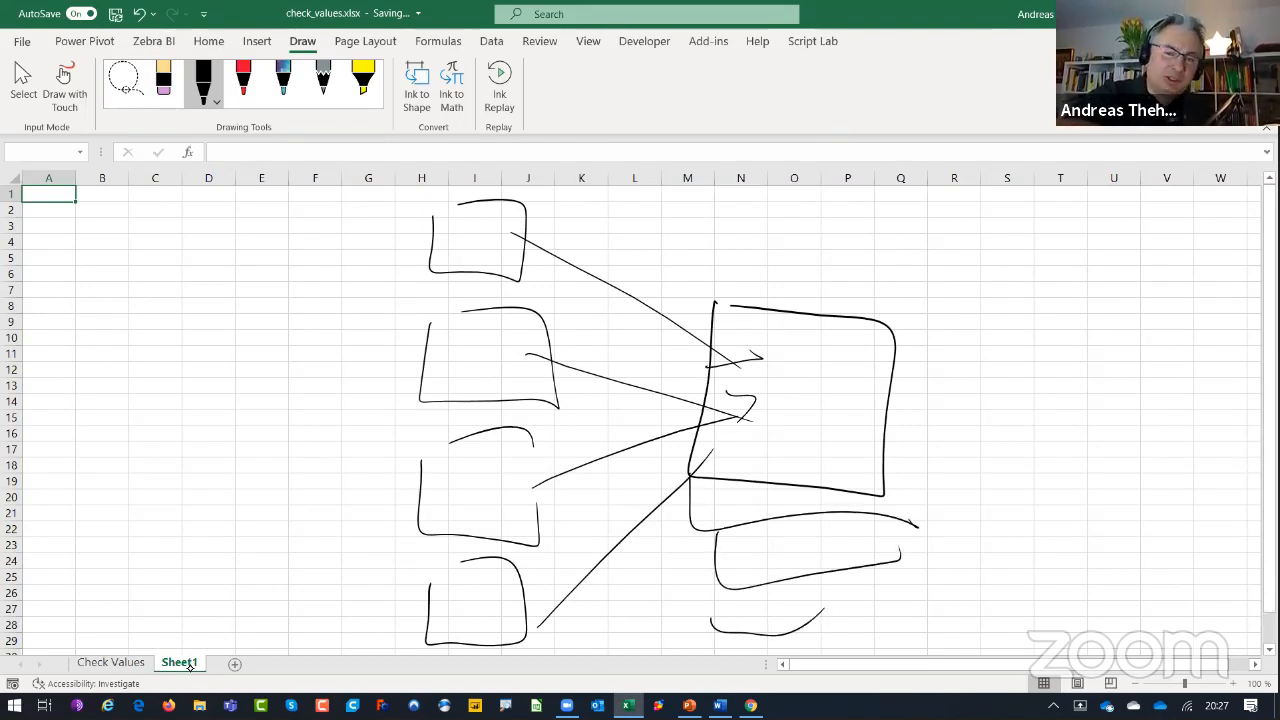
pyautogui.moveTo(636, 298)
pyautogui.mouseDown()
pyautogui.moveTo(692, 476)
pyautogui.moveTo(775, 634)
pyautogui.mouseUp()
pyautogui.moveTo(488, 198); pyautogui.dragTo(485, 646)
pyautogui.moveTo(738, 350); pyautogui.dragTo(748, 415)
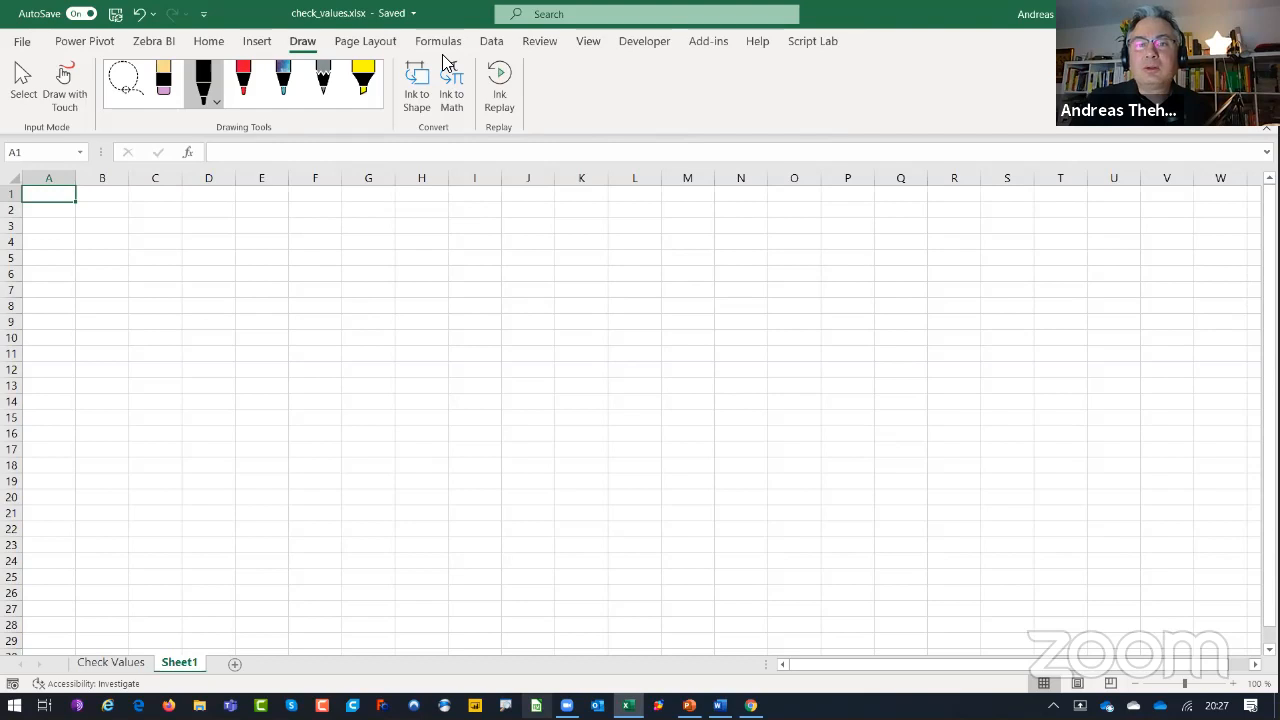
# - Close check_values.xlsx, switch to Power Automate in the browser, and open the flow template gallery
pyautogui.click(483, 532)
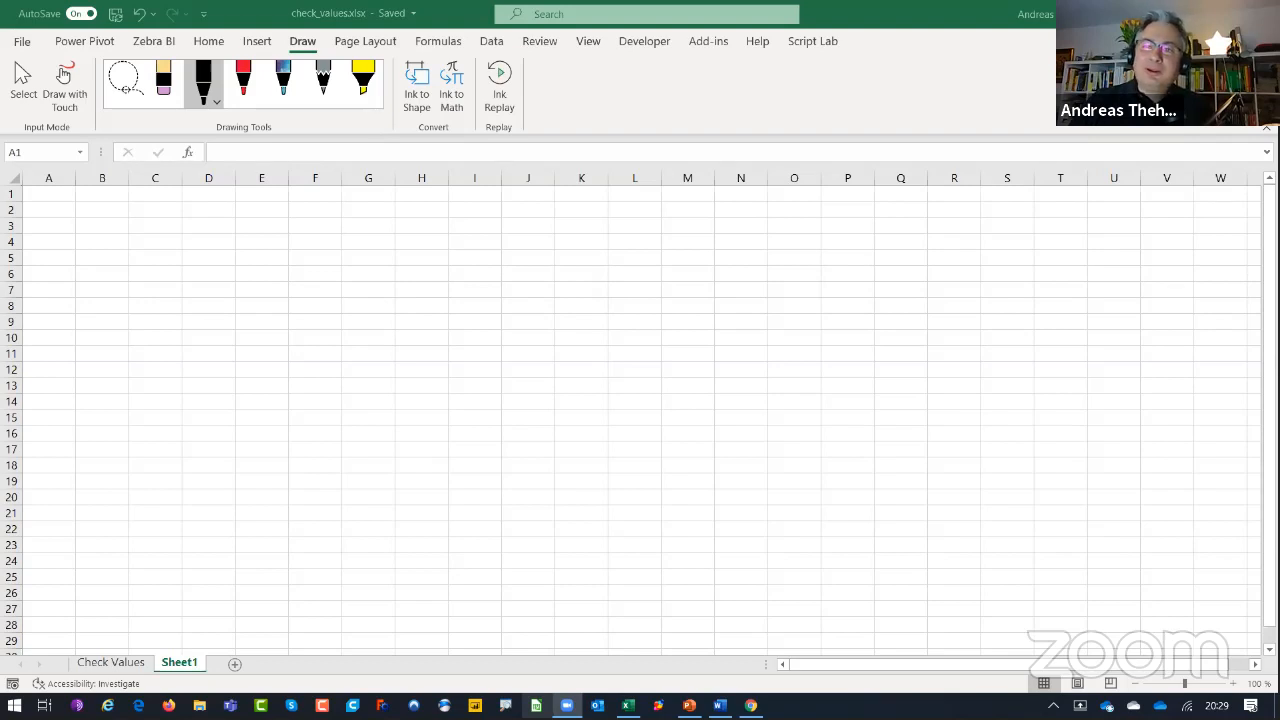
pyautogui.hotkey('alt', 'Tab')
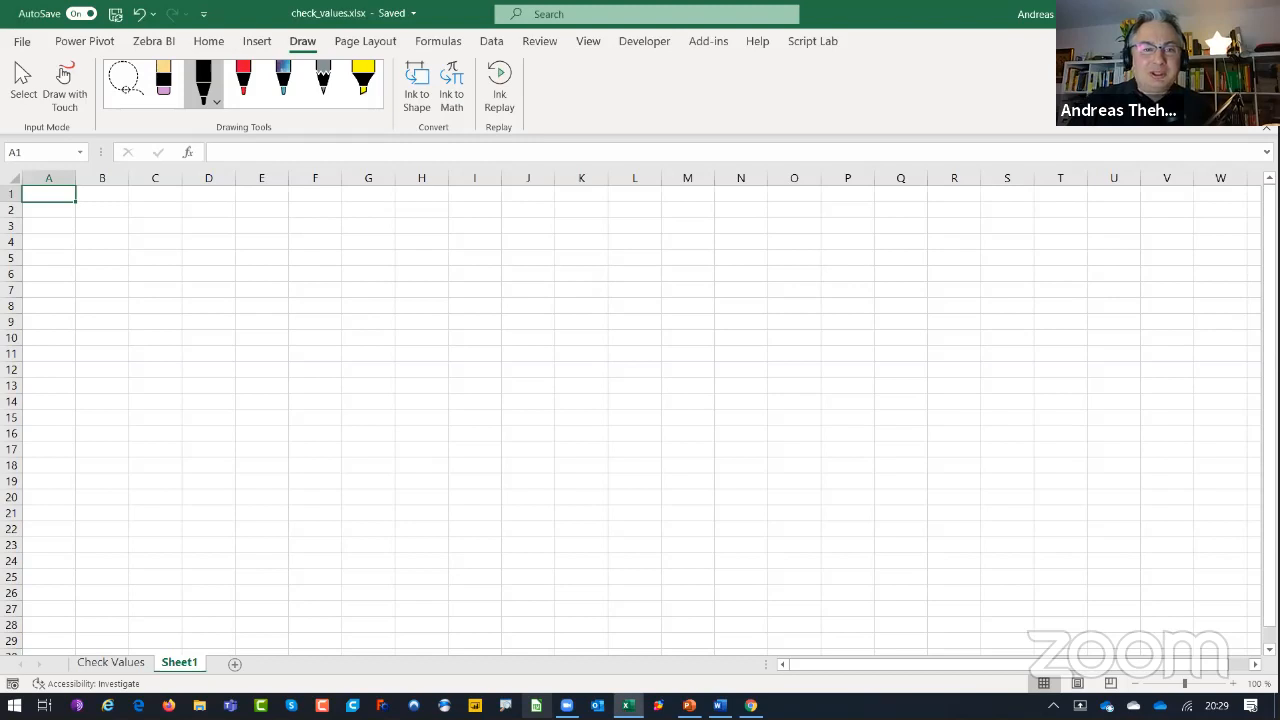
pyautogui.click(1260, 13)
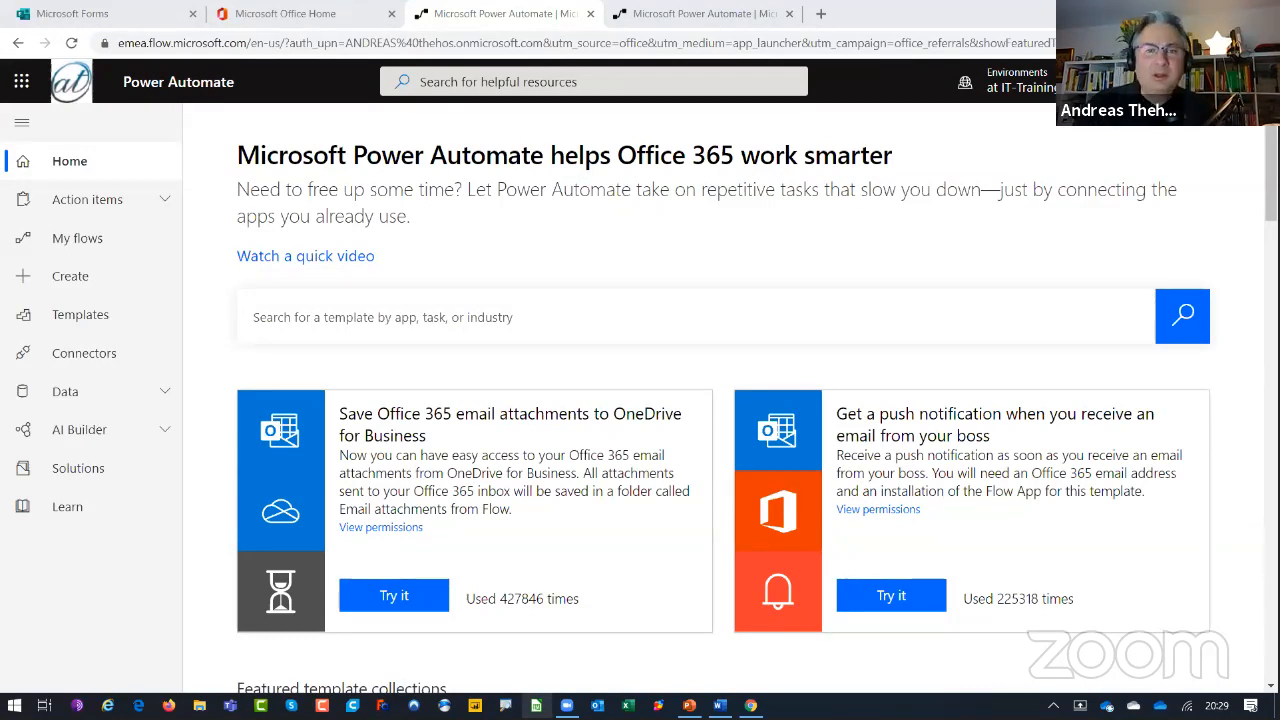
pyautogui.click(100, 316)
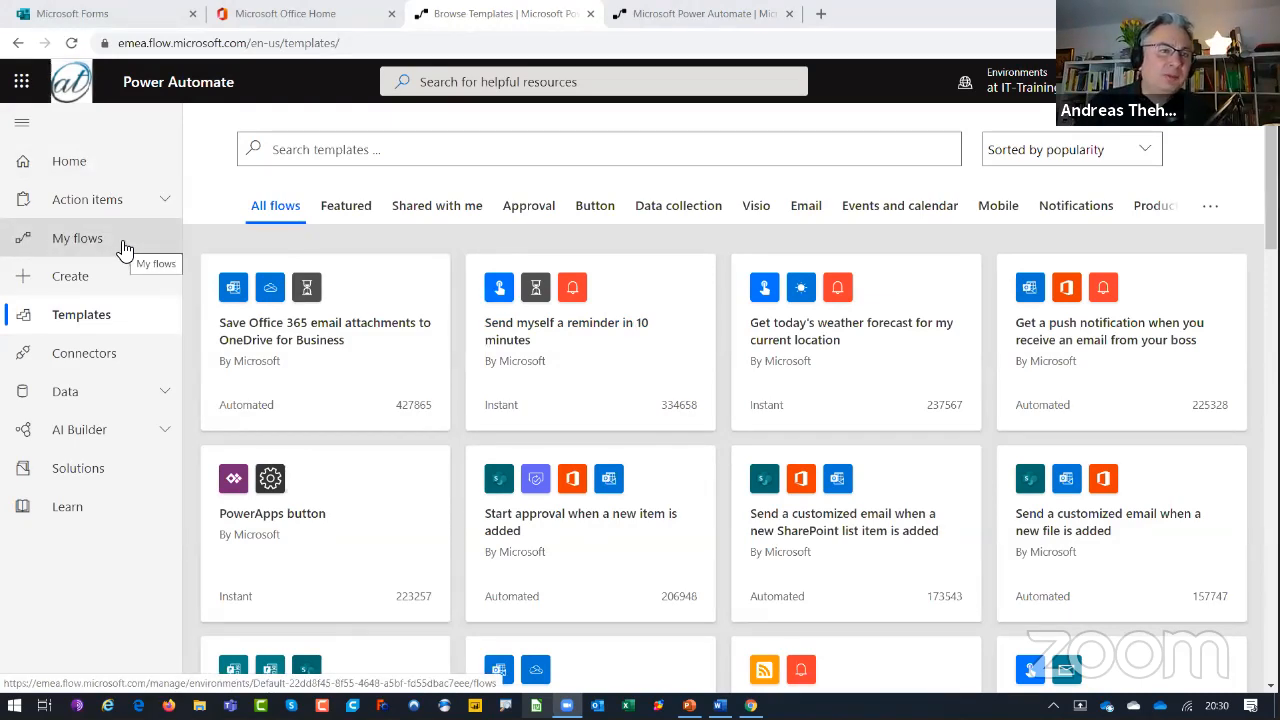
# - Open the Microsoft 365 admin center, look through its full list of admin centers, and return to the Power Automate templates
pyautogui.click(22, 81)
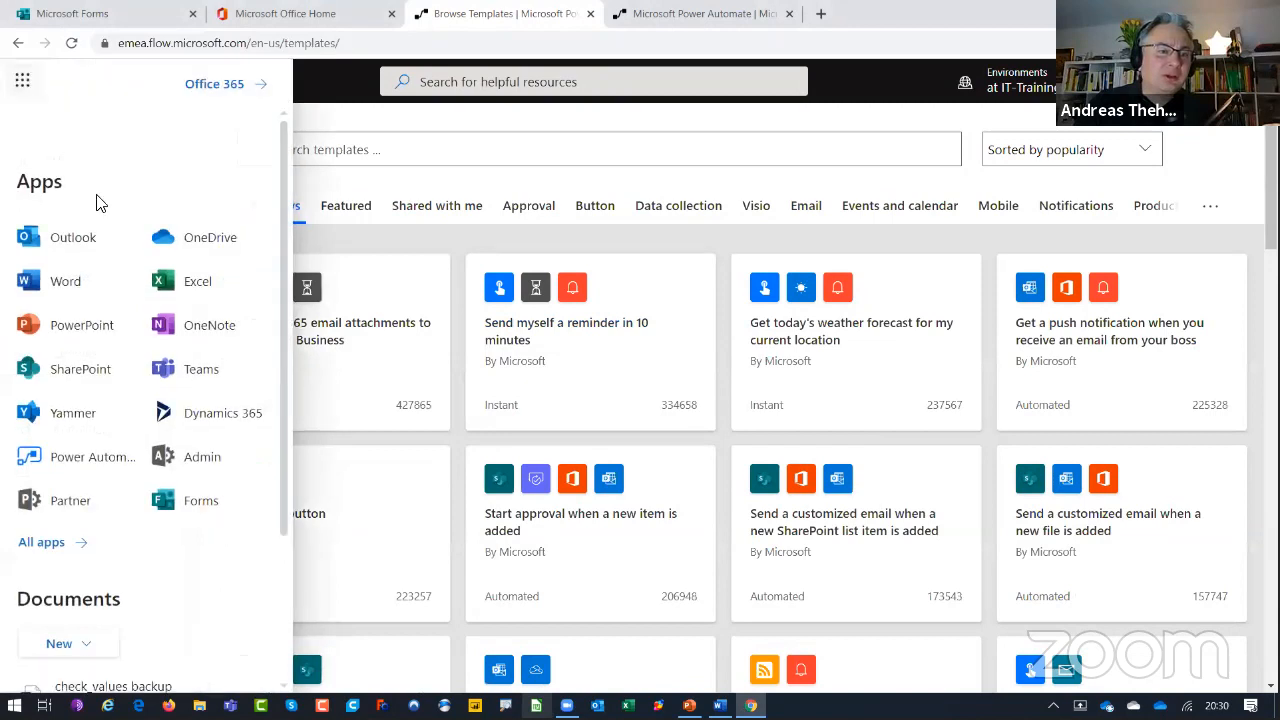
pyautogui.click(190, 463)
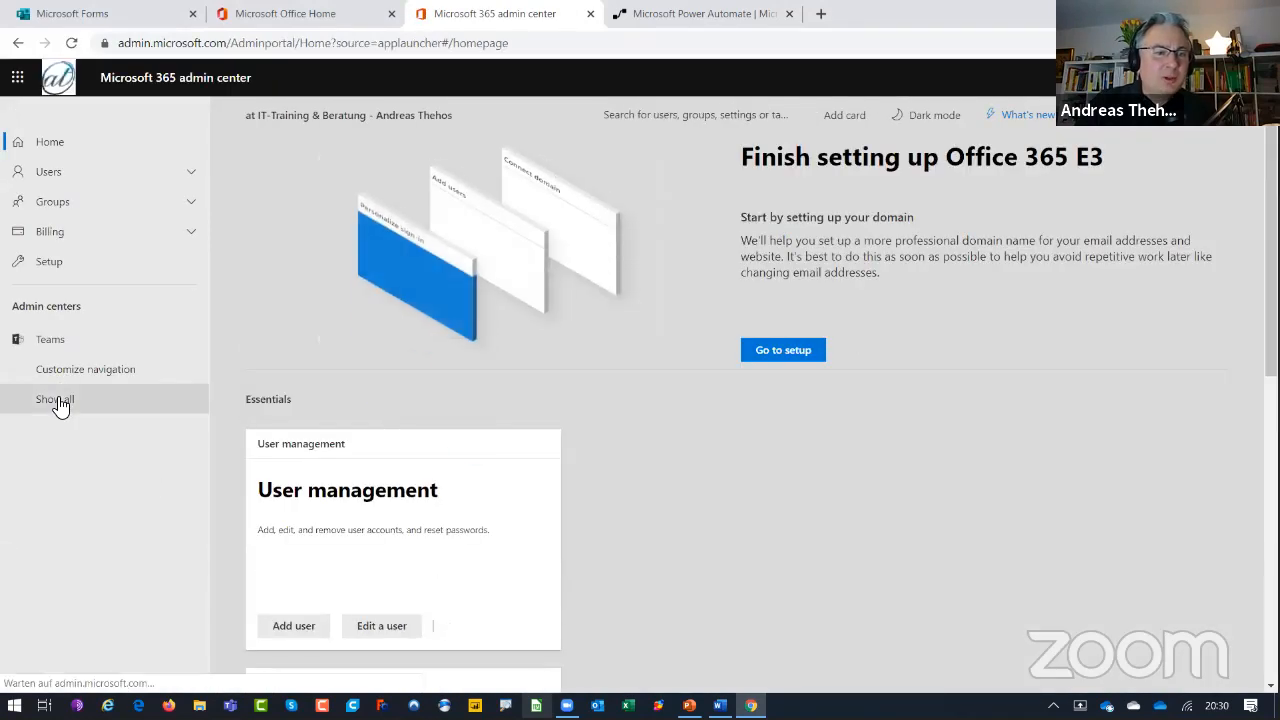
pyautogui.click(57, 400)
pyautogui.scroll(-1, 130, 450)
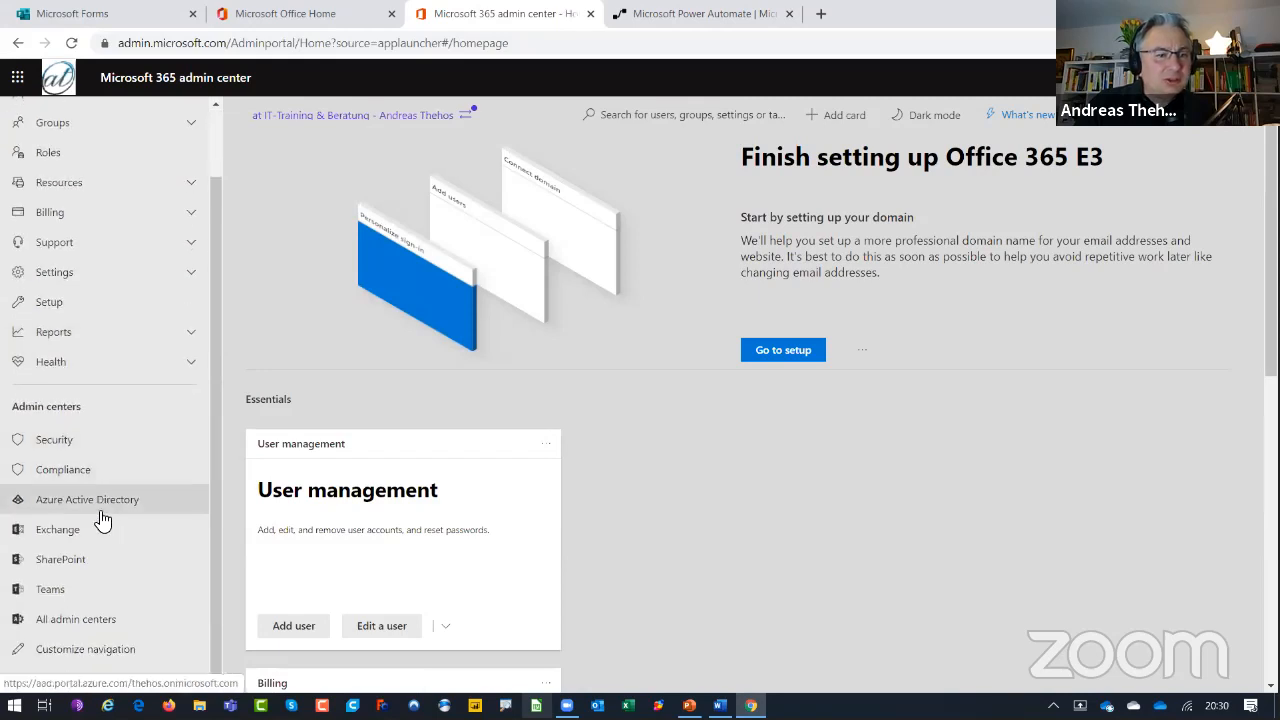
pyautogui.scroll(1, 102, 518)
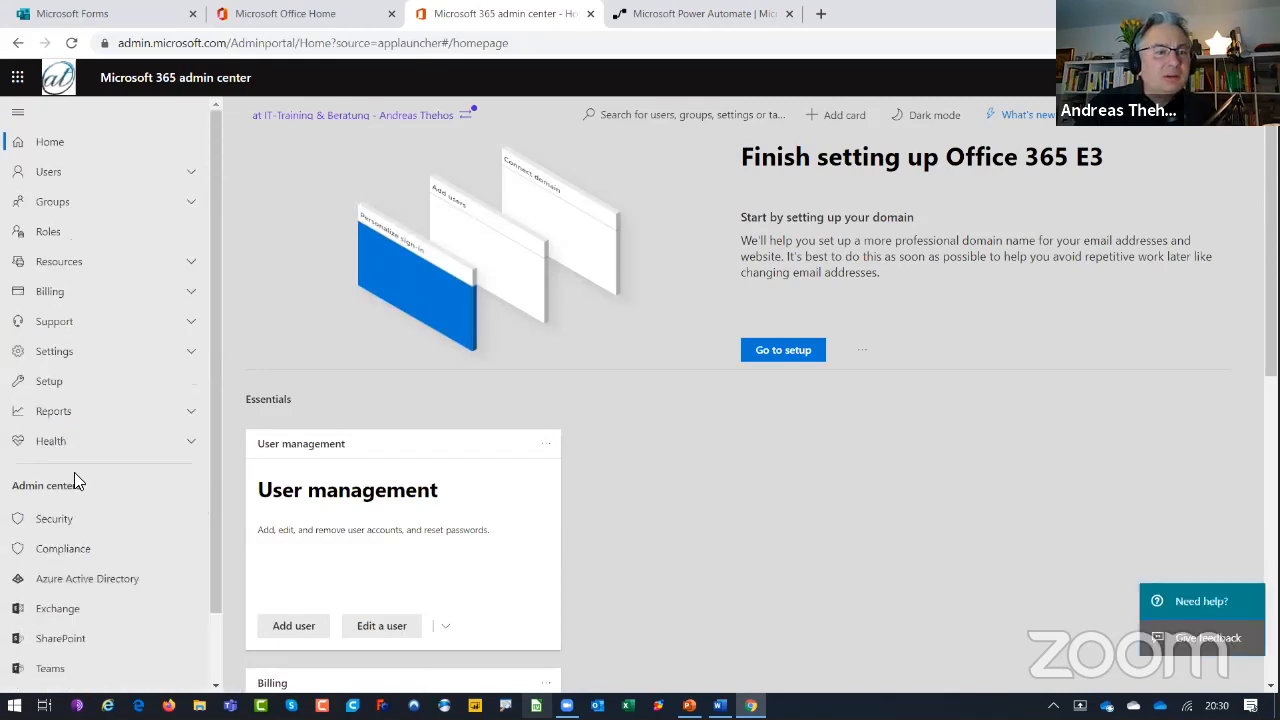
pyautogui.click(18, 43)
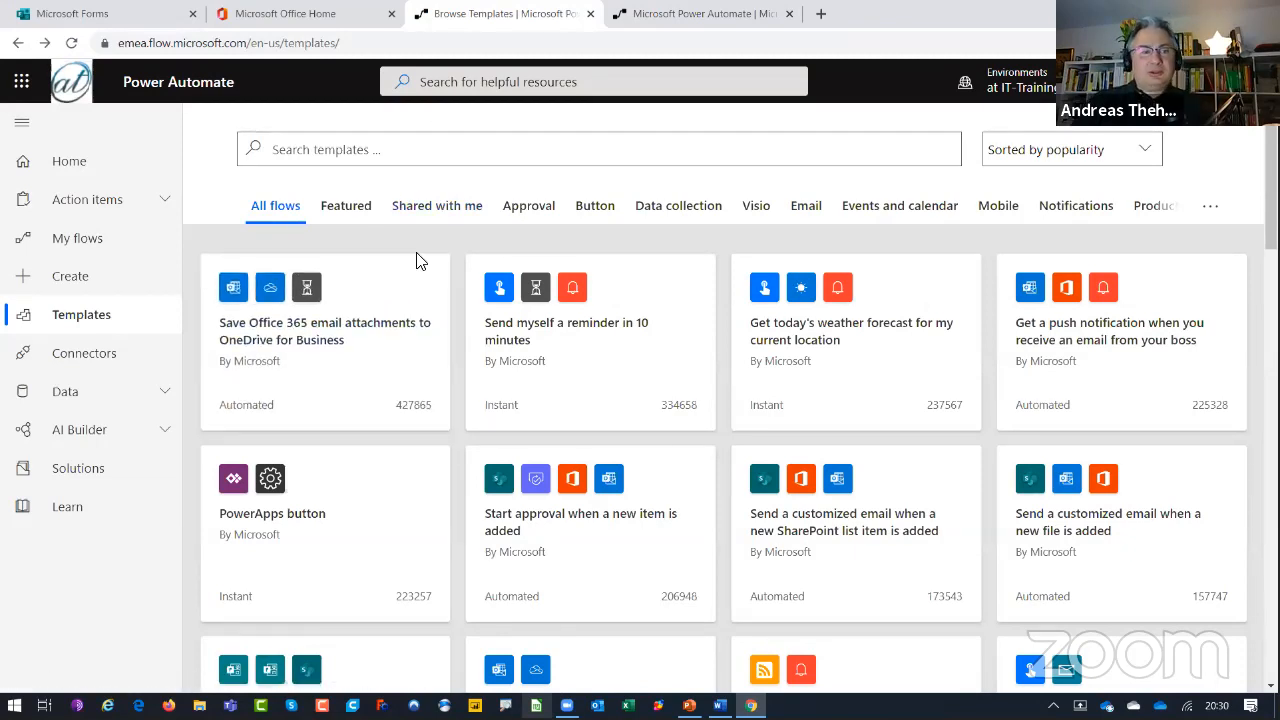
# - Inspect the actions of the personal flow "Send a customized email when a new file is added", and return to the flow list
pyautogui.click(87, 246)
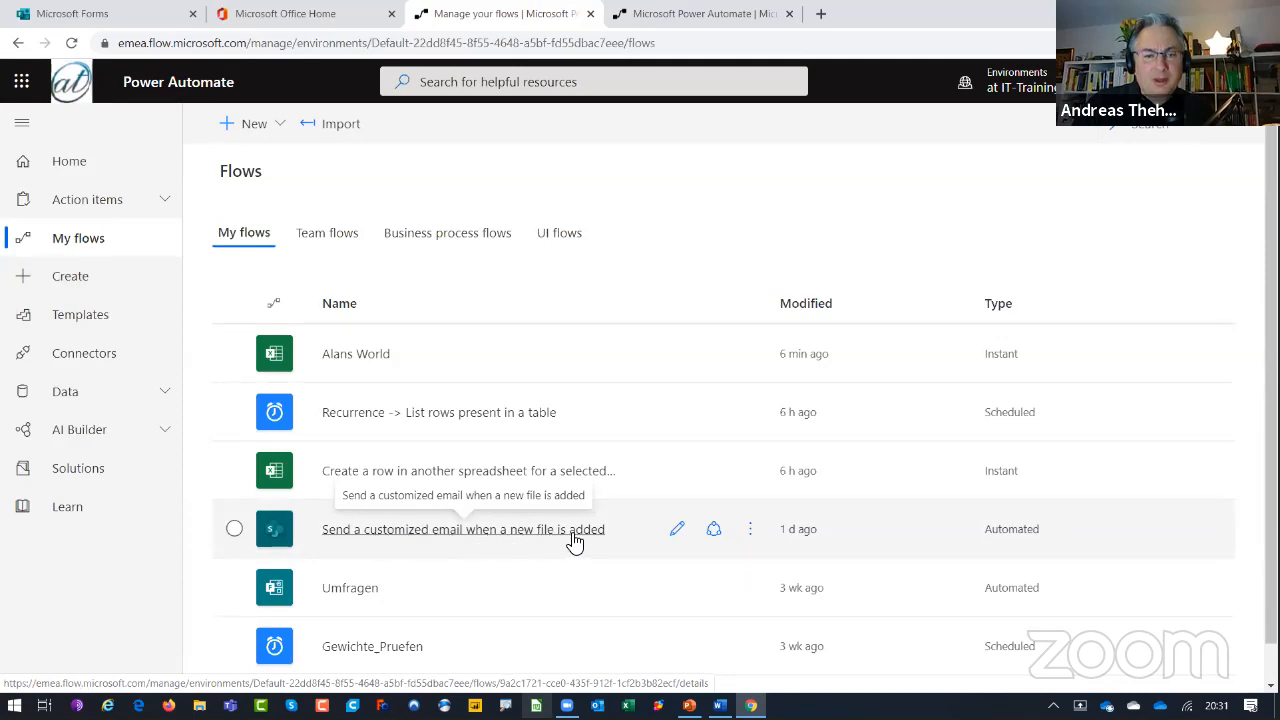
pyautogui.click(677, 531)
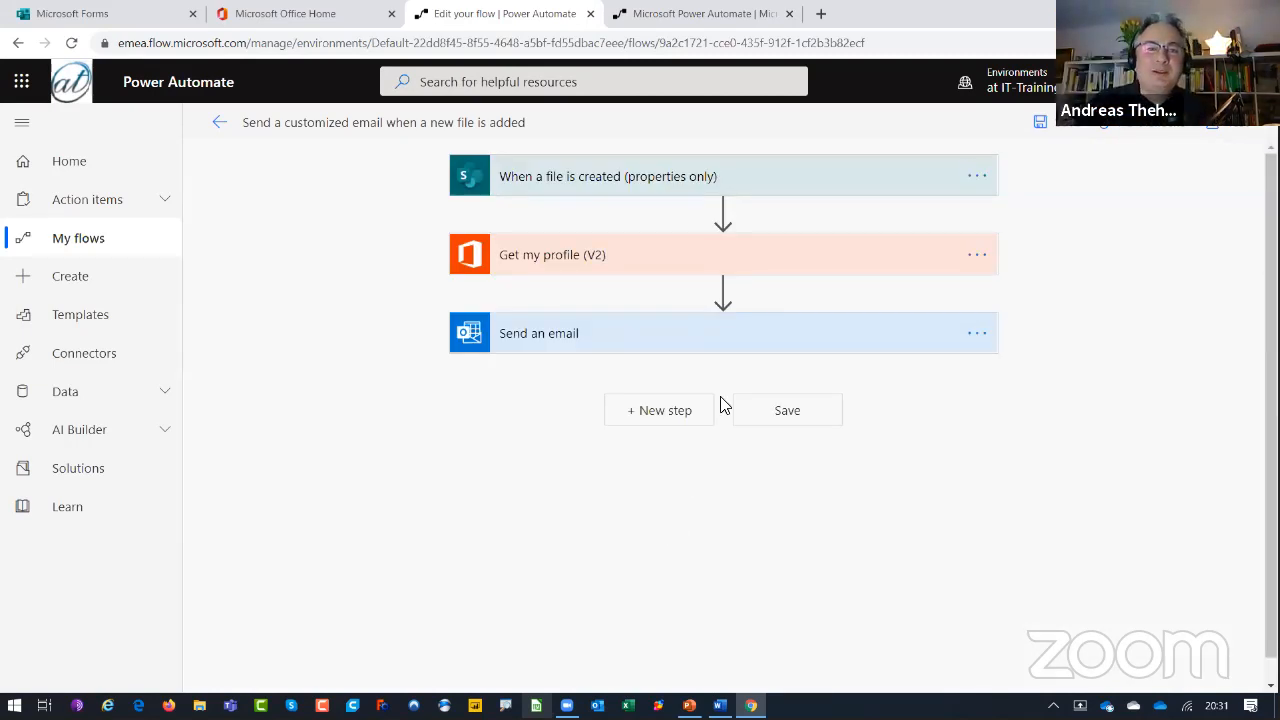
pyautogui.click(97, 243)
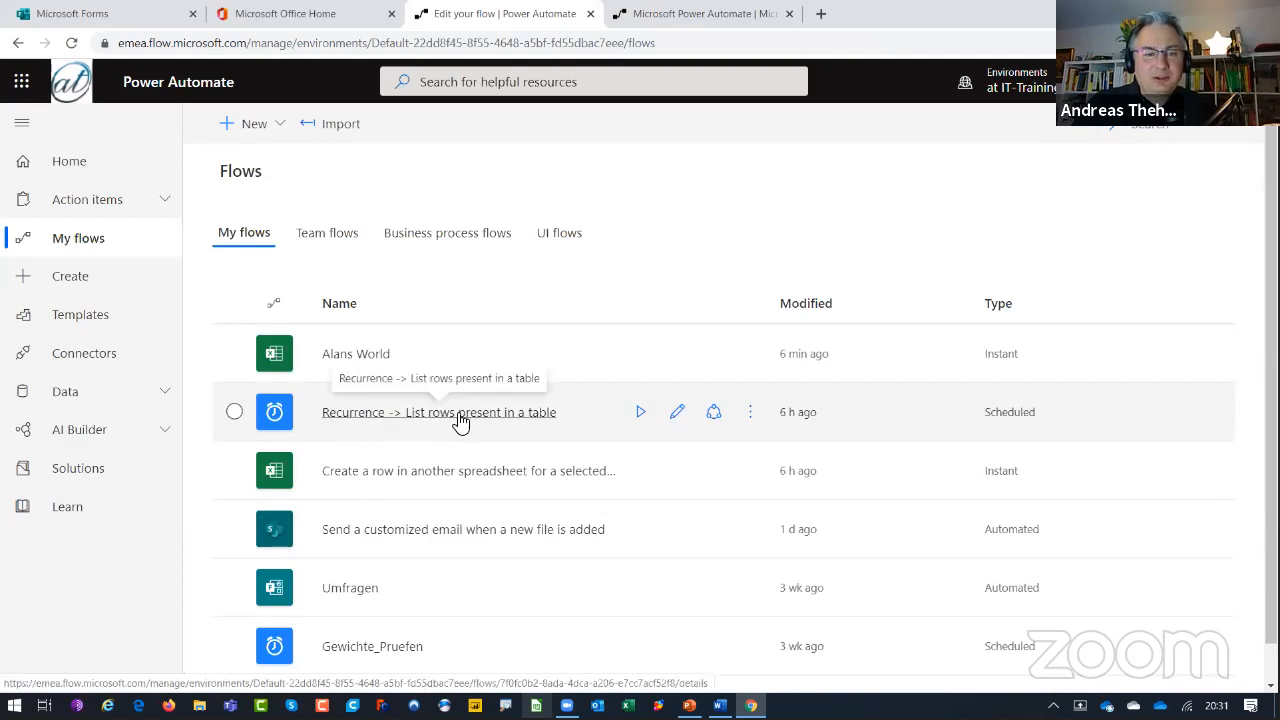
# - Open the flow "Recurrence -> List rows present in a table" for editing and show its recurrence interval and frequency
pyautogui.scroll(-1, 410, 414)
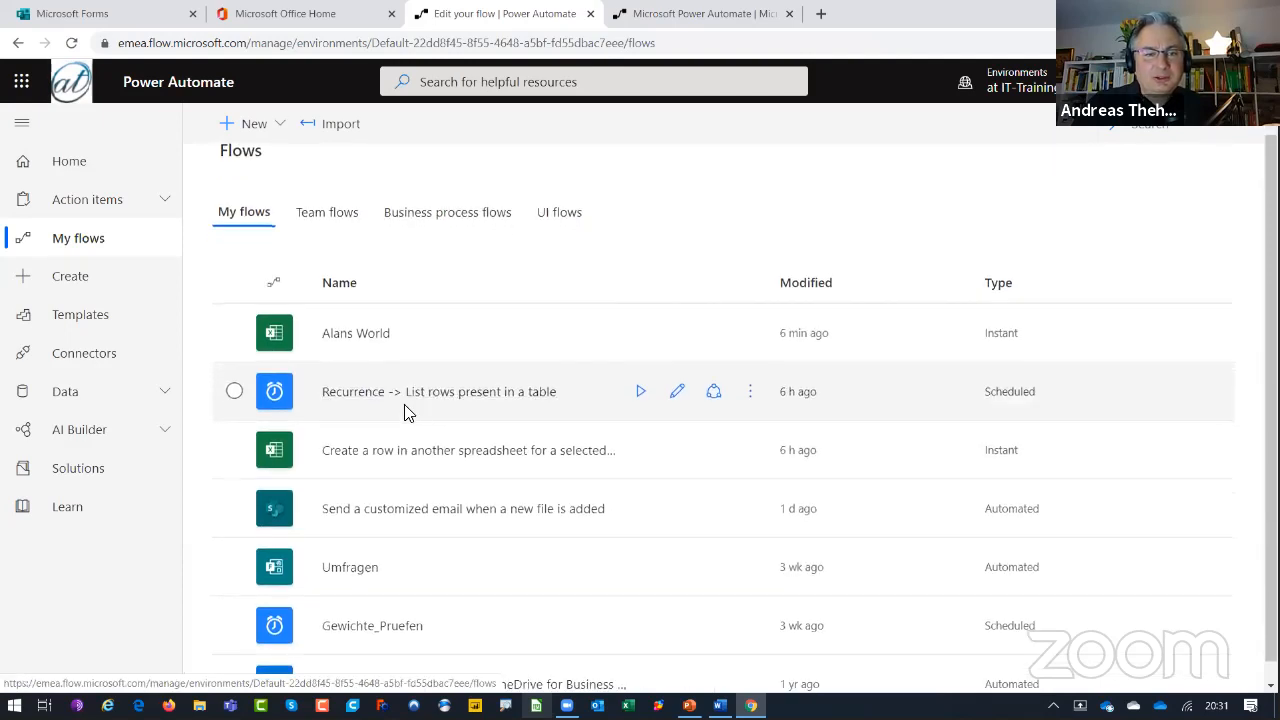
pyautogui.click(679, 395)
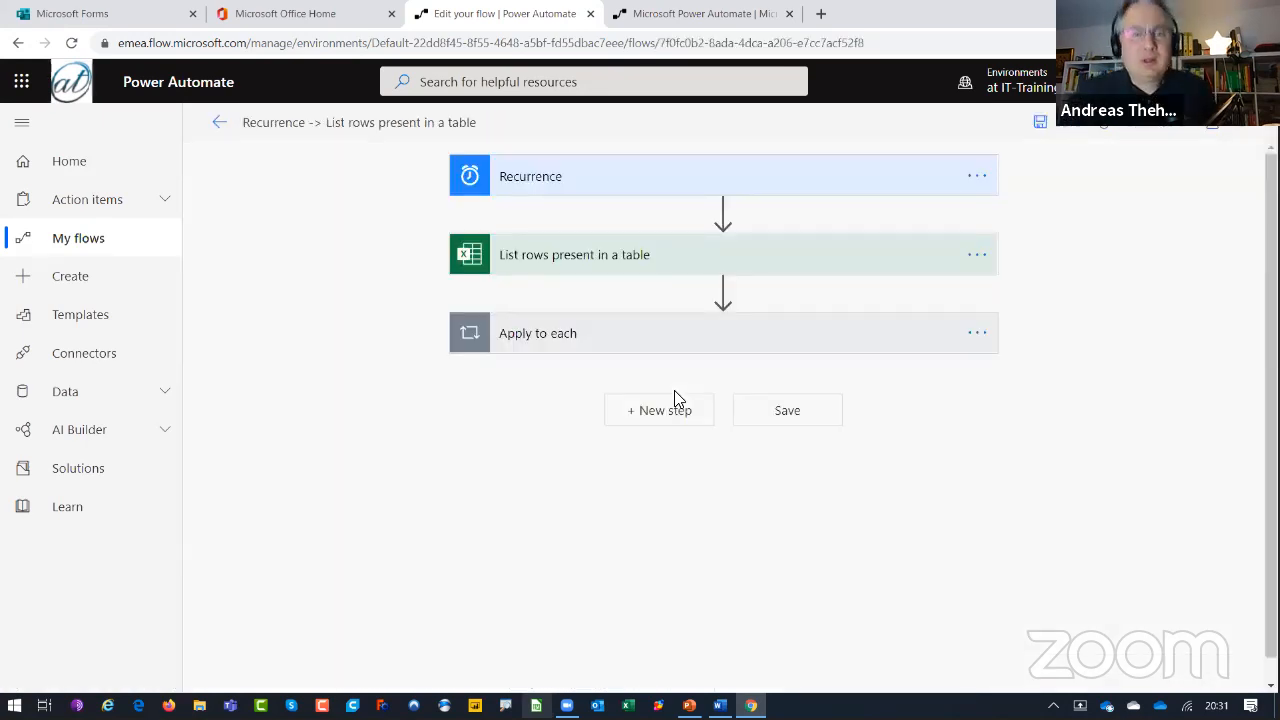
pyautogui.click(650, 180)
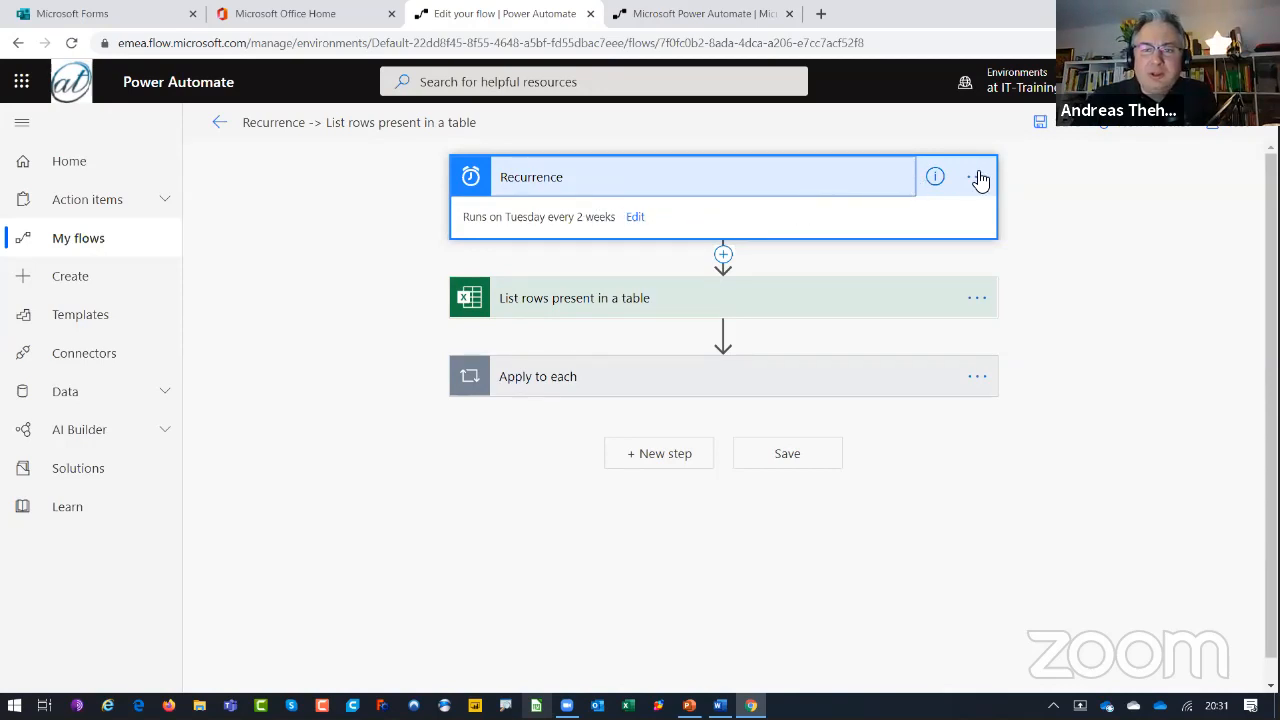
pyautogui.click(637, 218)
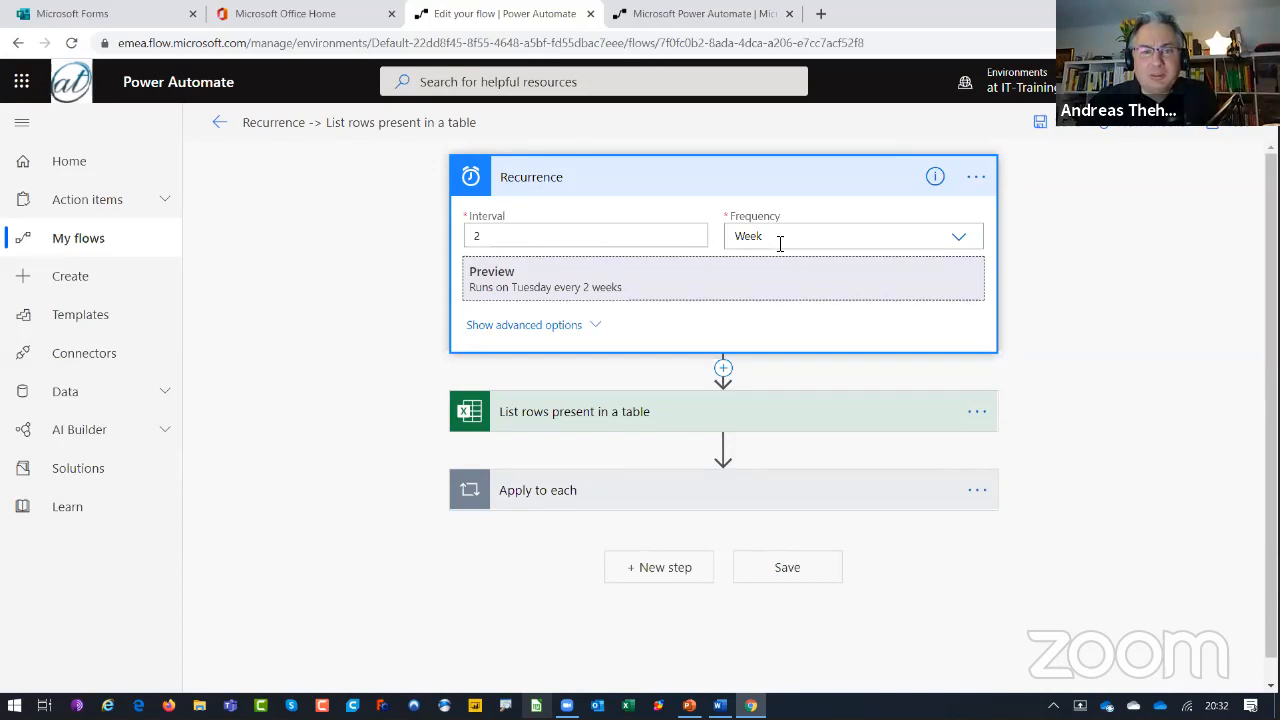
# - Expand the "List rows present in a table" action to examine its location, document library, file and table
pyautogui.click(975, 413)
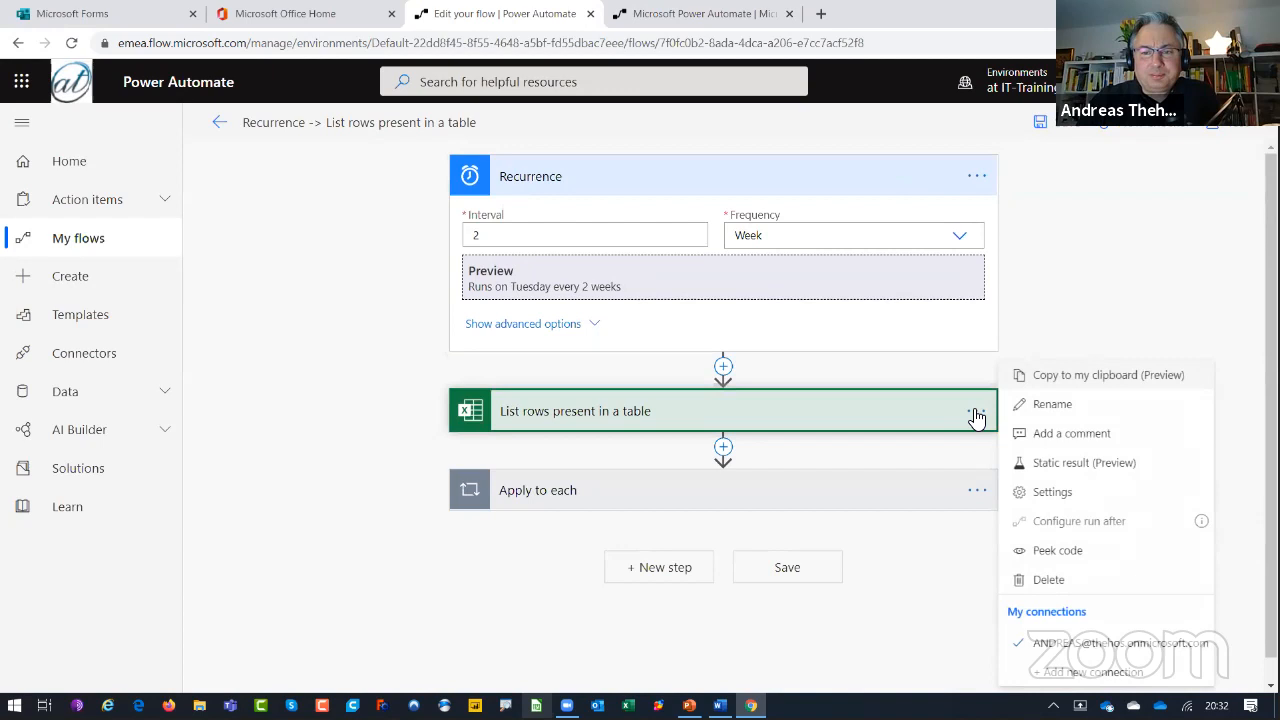
pyautogui.click(786, 428)
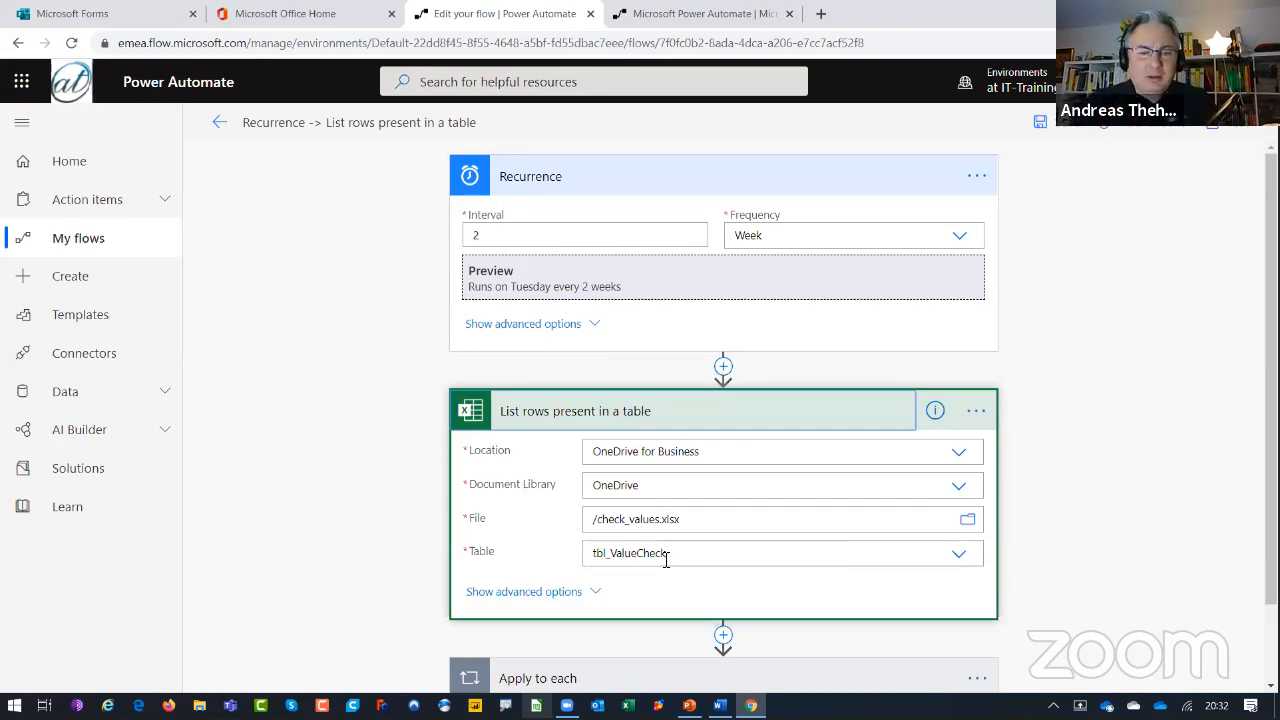
pyautogui.scroll(-1, 666, 560)
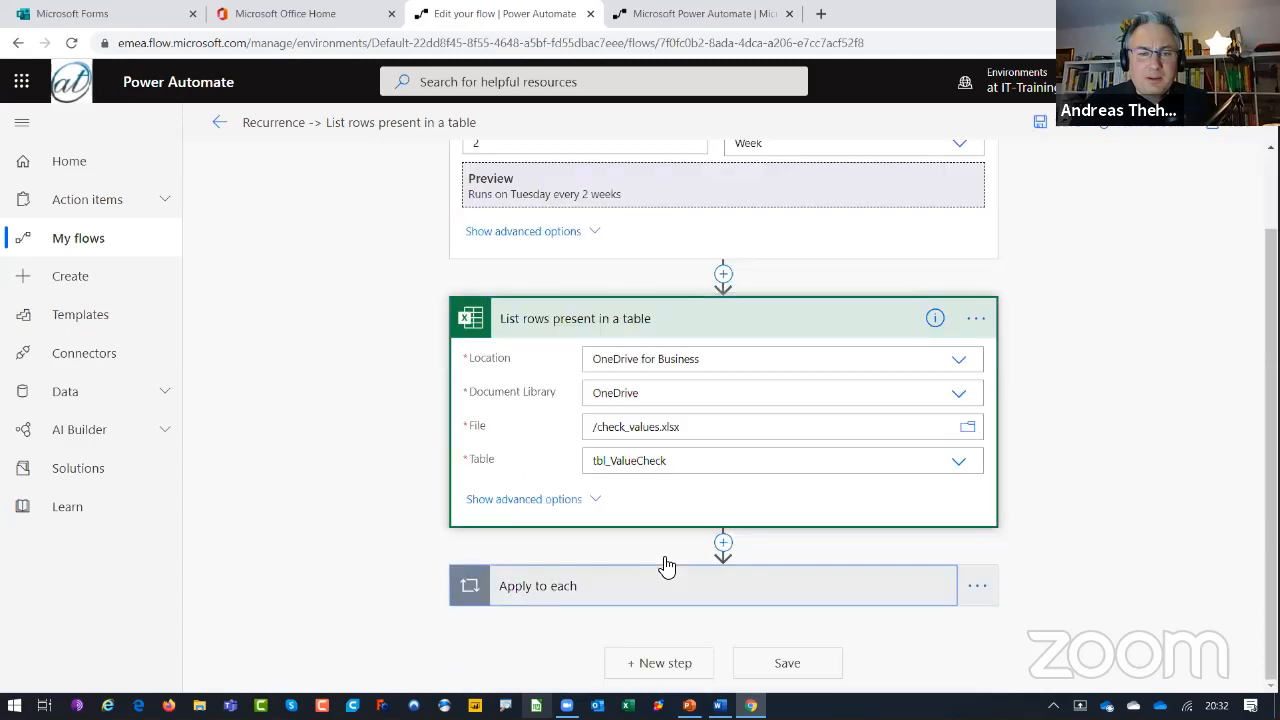
# - Expand the Apply to each loop and its Condition to show the value and goal comparison and both branches
pyautogui.click(663, 572)
pyautogui.scroll(-2, 600, 582)
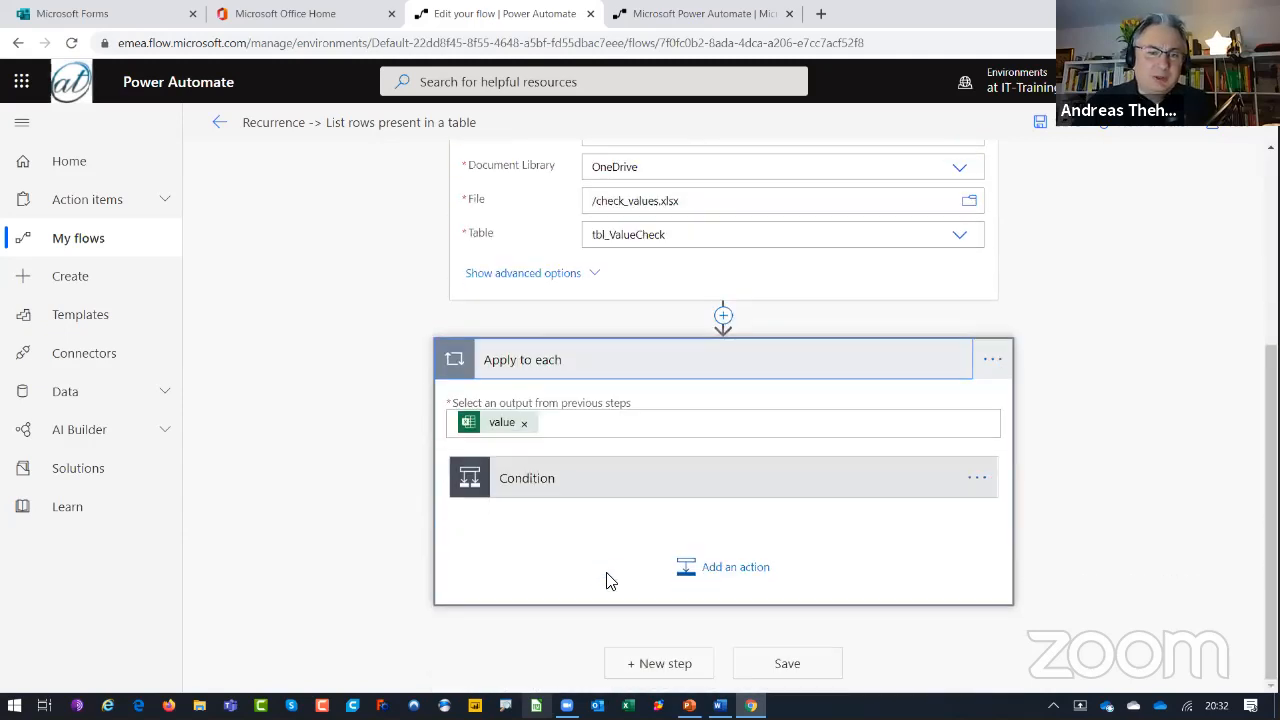
pyautogui.click(548, 492)
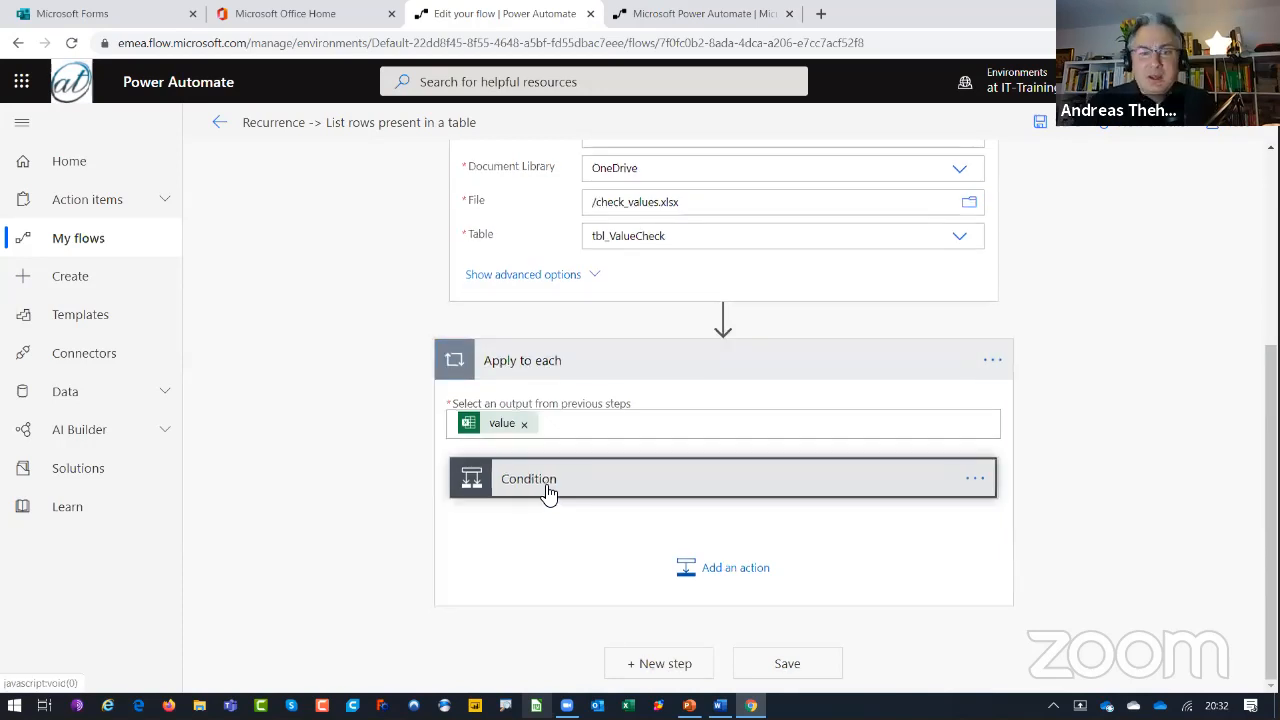
pyautogui.scroll(-3, 560, 400)
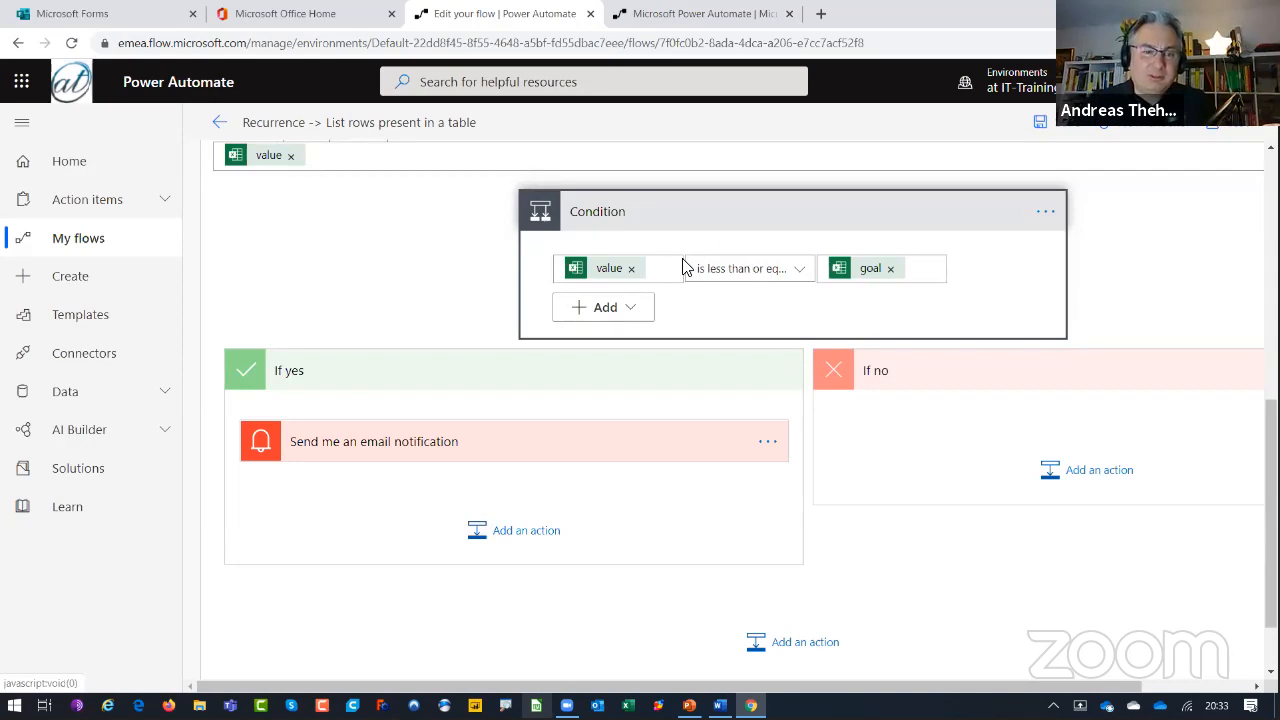
# - Insert the word "just" after "Actual value is" in the body of the email notification in the If yes branch
pyautogui.click(445, 452)
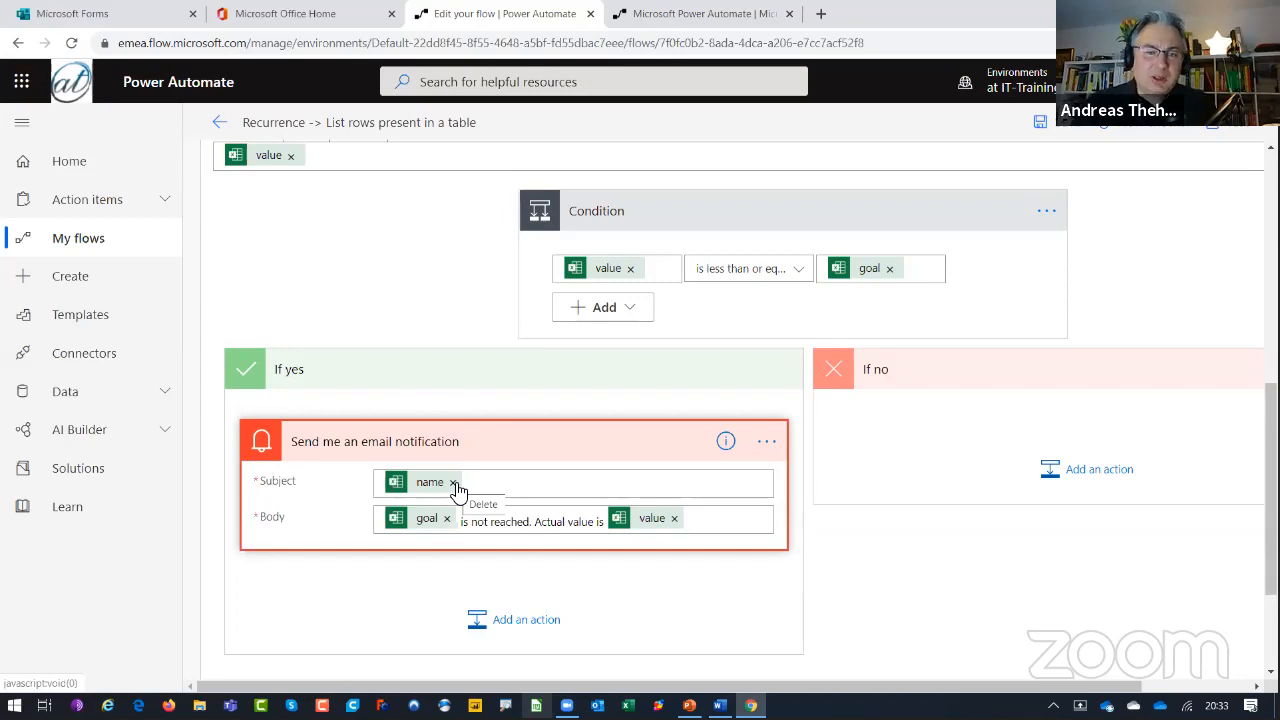
pyautogui.click(620, 530)
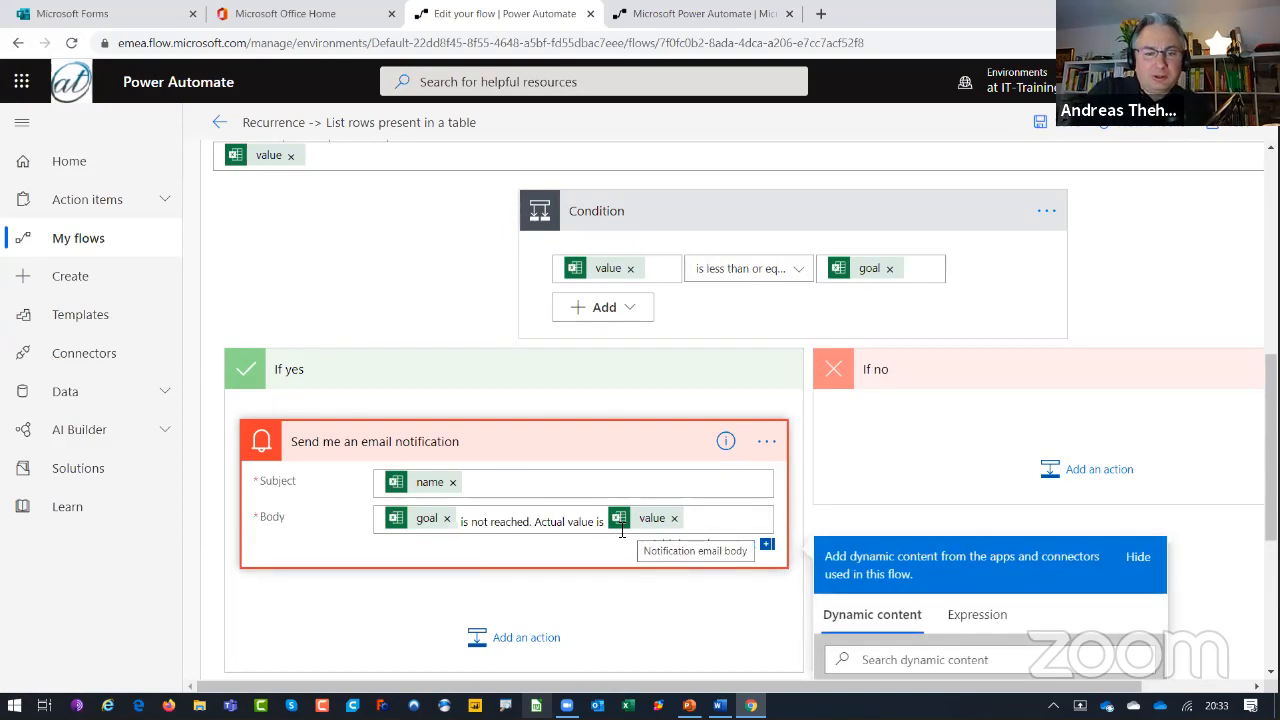
pyautogui.write('just')
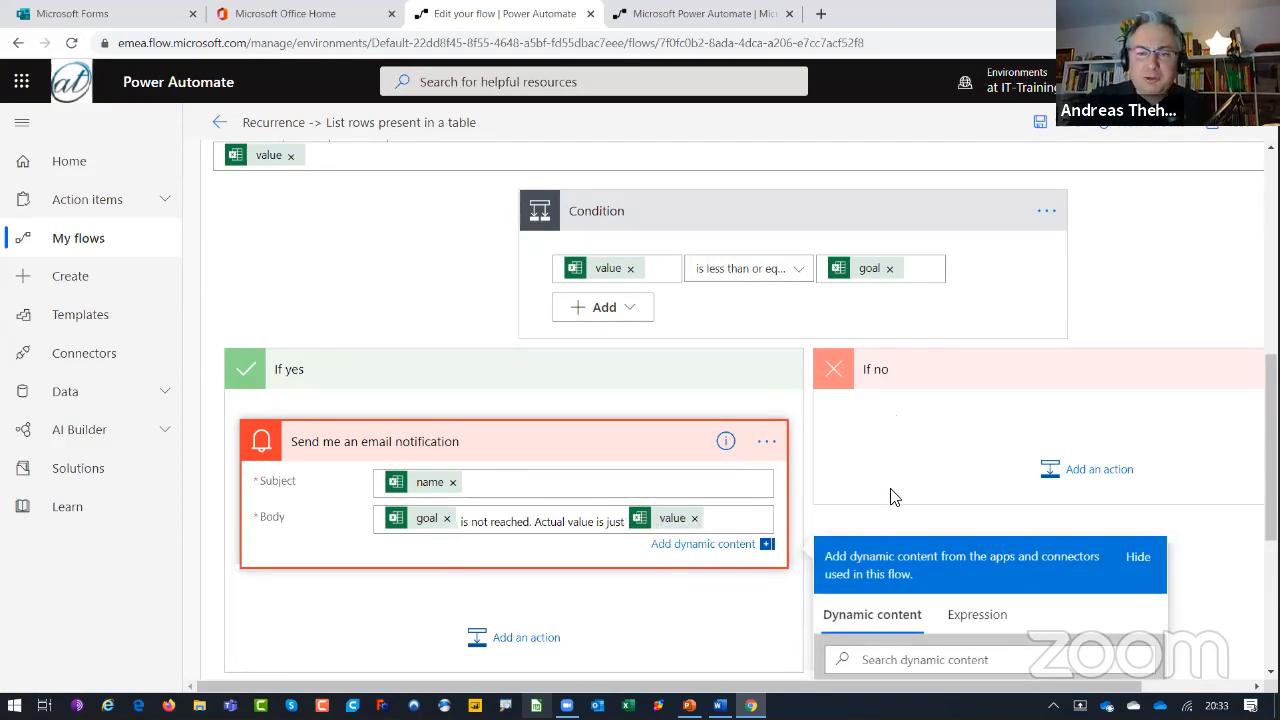
pyautogui.click(773, 604)
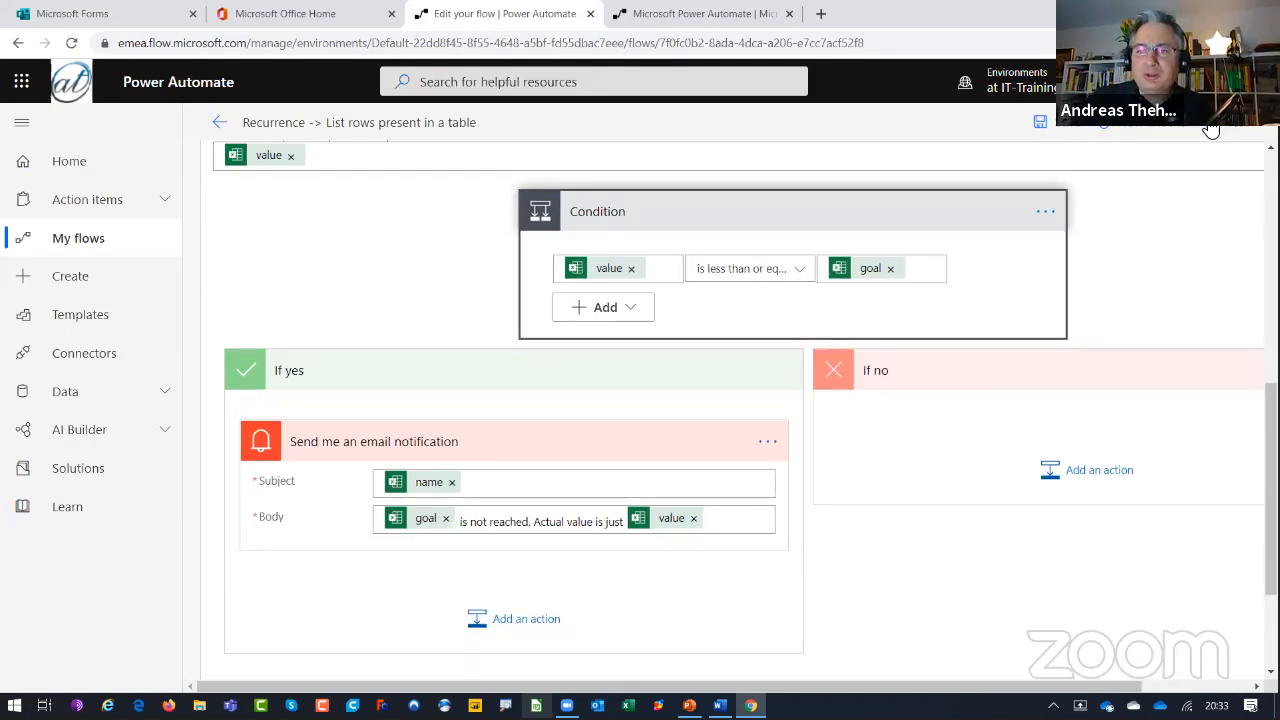
# - Check the flow for errors and warnings, and save and test it with the option to perform the trigger action manually
pyautogui.click(1172, 128)
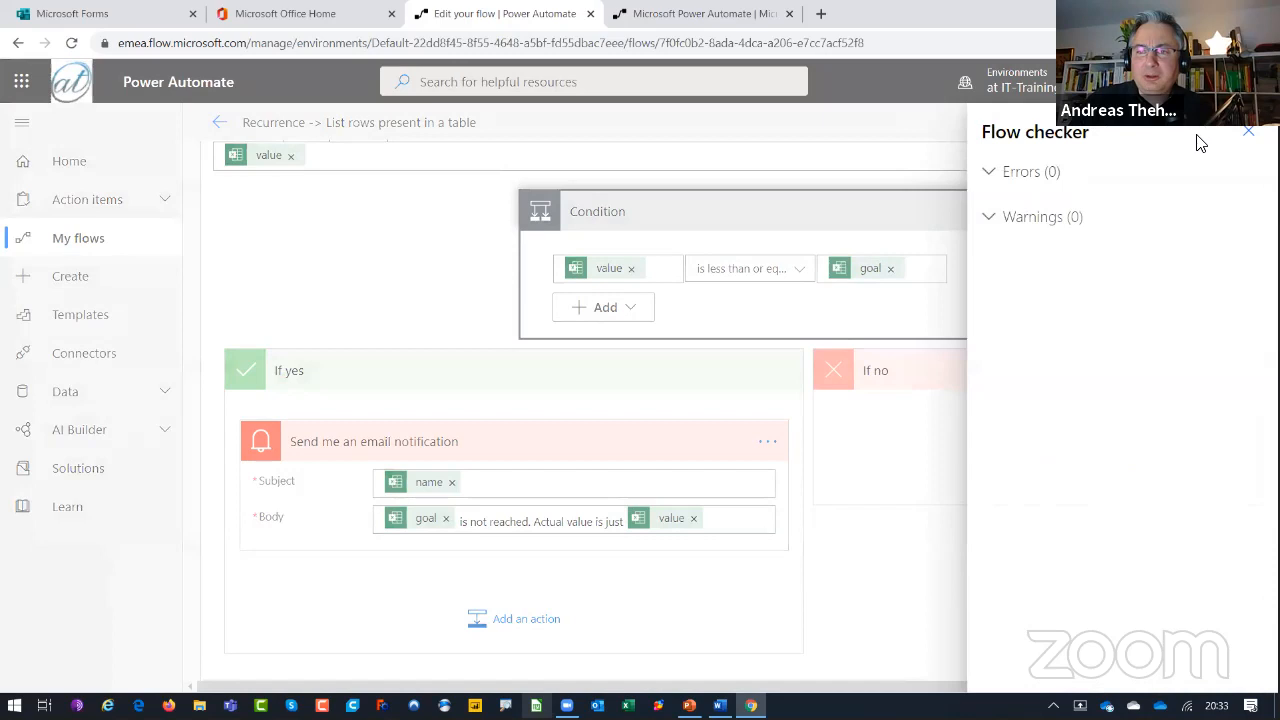
pyautogui.click(1249, 133)
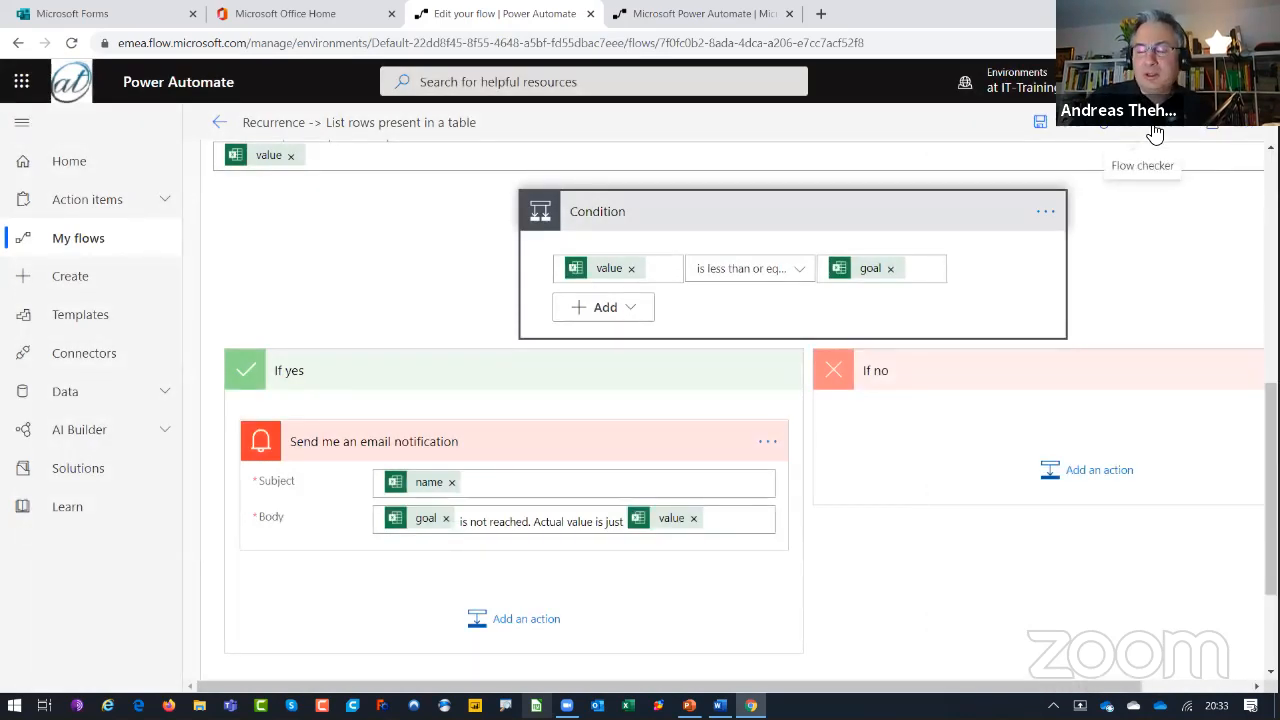
pyautogui.click(1233, 128)
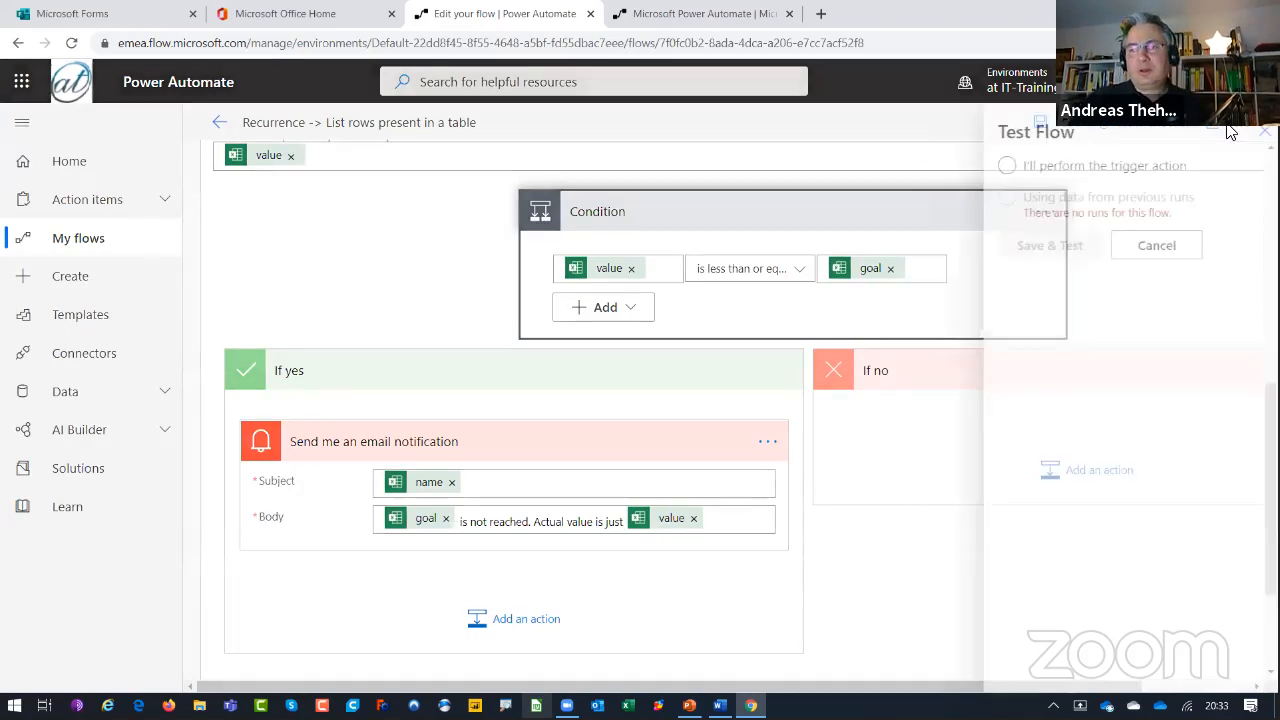
pyautogui.click(995, 167)
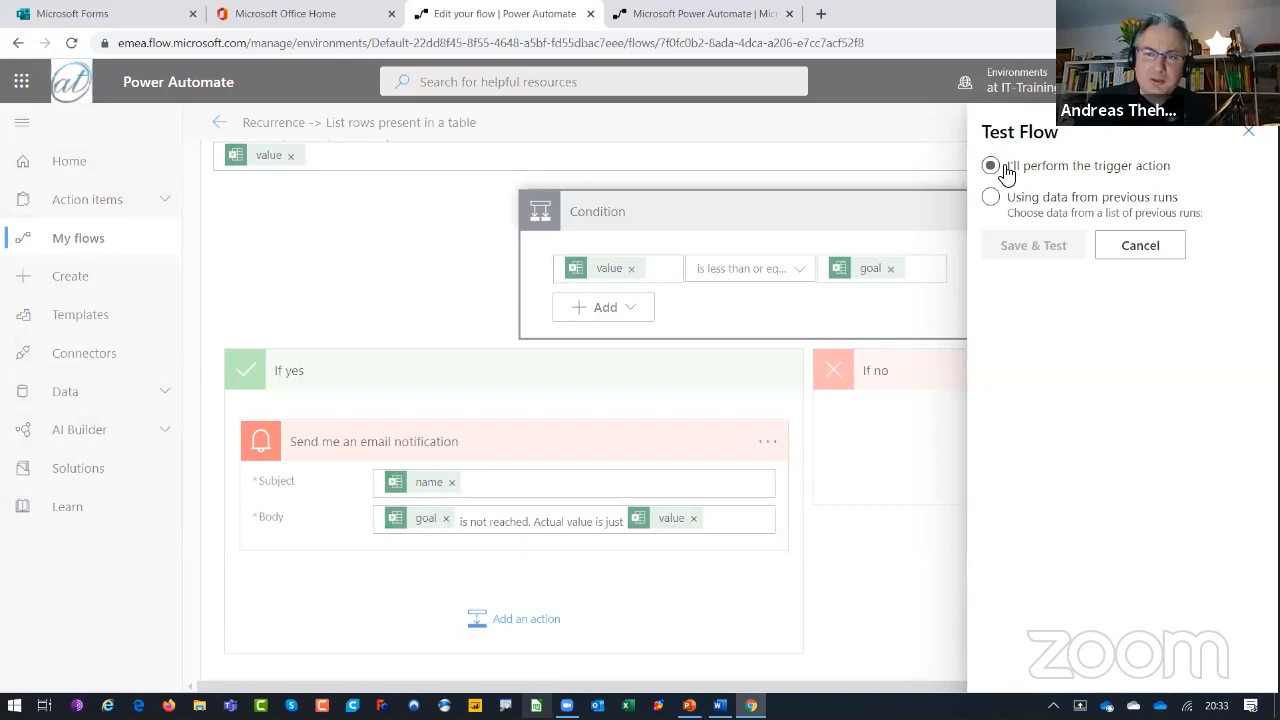
pyautogui.click(1090, 198)
pyautogui.click(1058, 168)
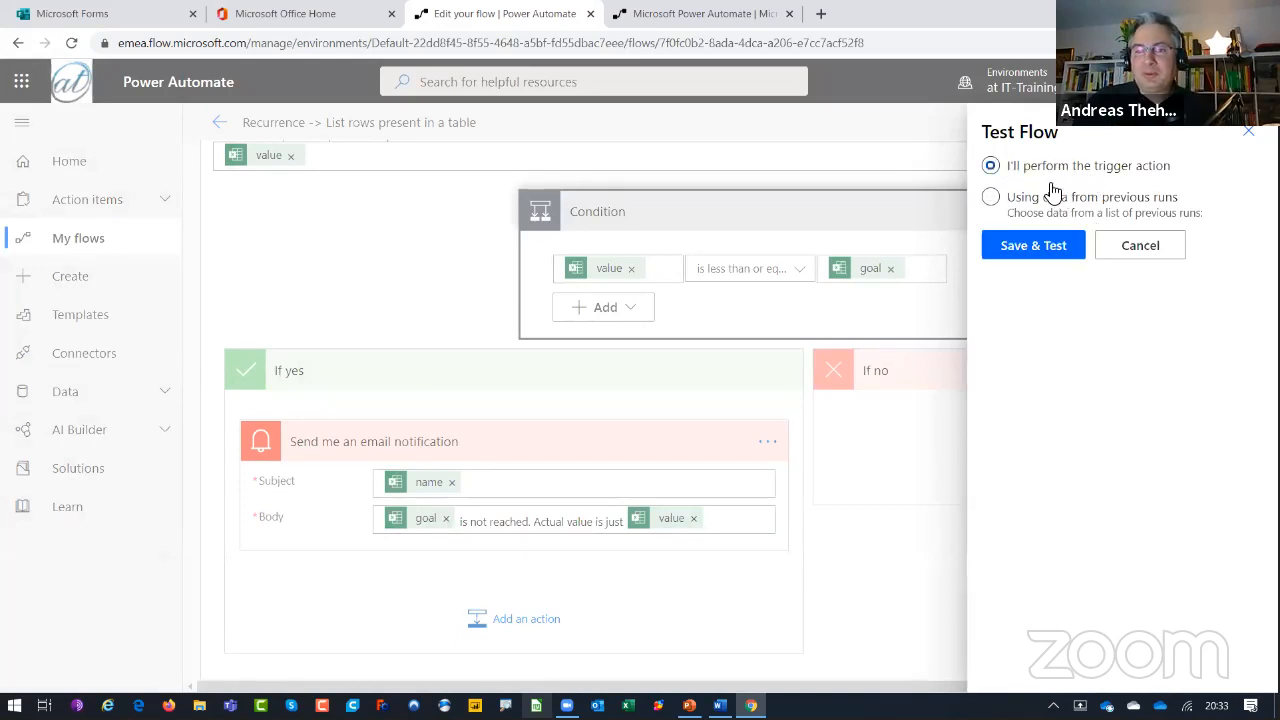
pyautogui.click(1040, 246)
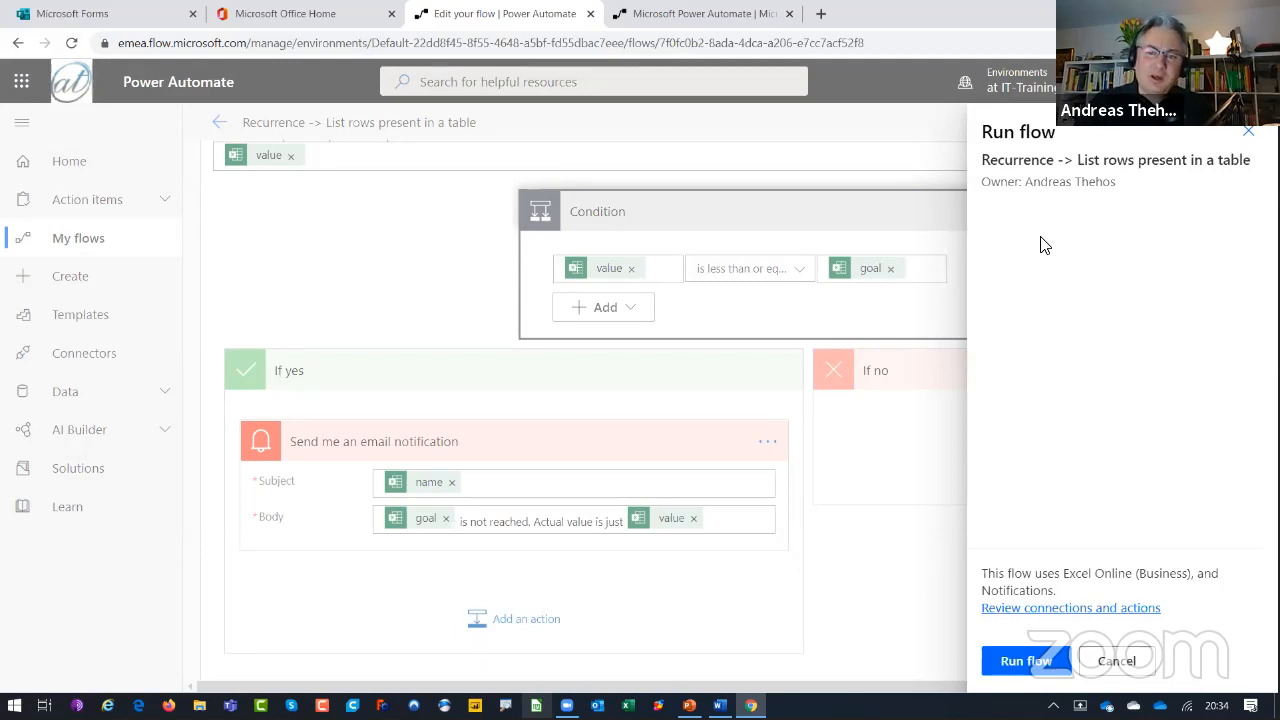
pyautogui.click(1028, 662)
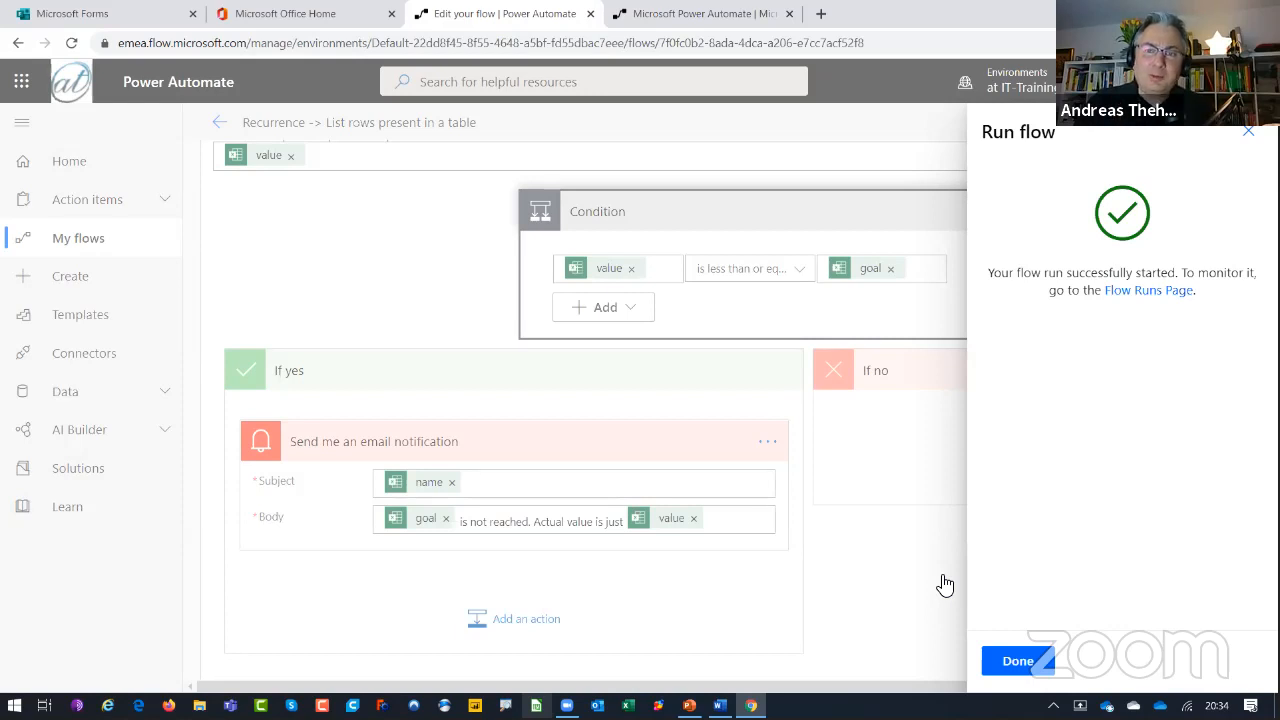
pyautogui.click(1017, 663)
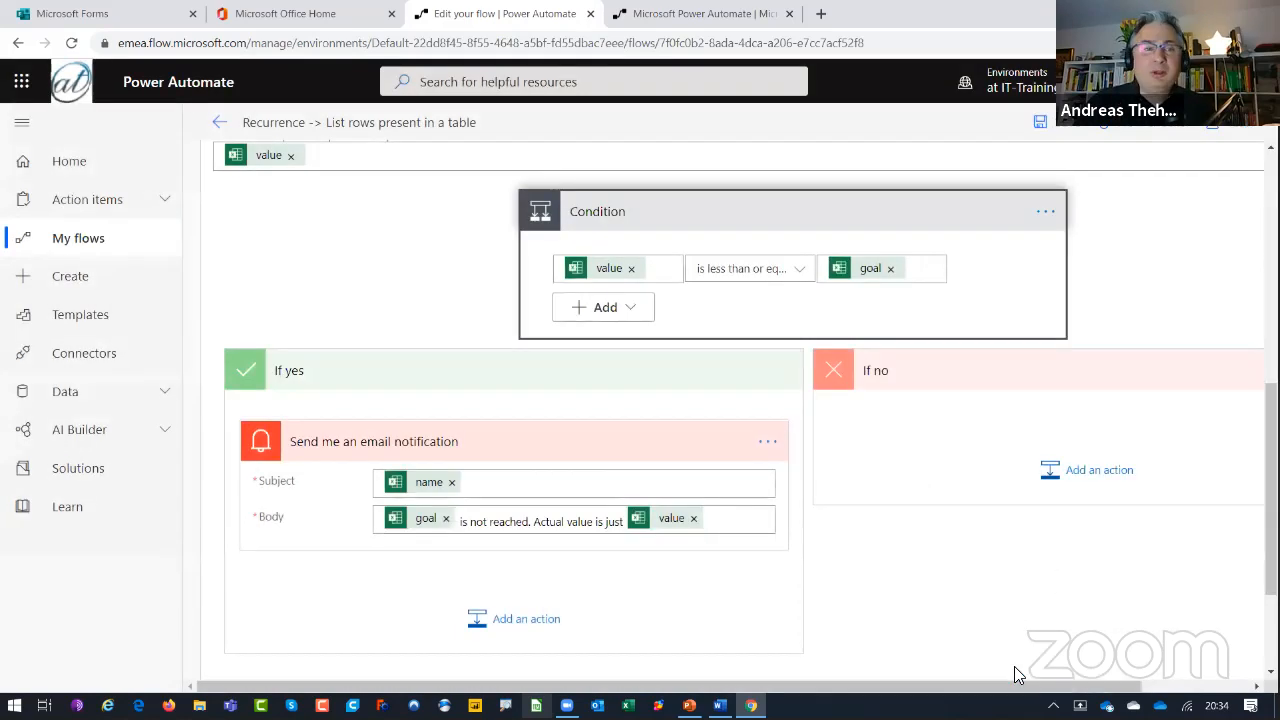
# - Switch to Outlook and read the two newest Microsoft Flow notification emails among the Other messages of the inbox
pyautogui.click(24, 84)
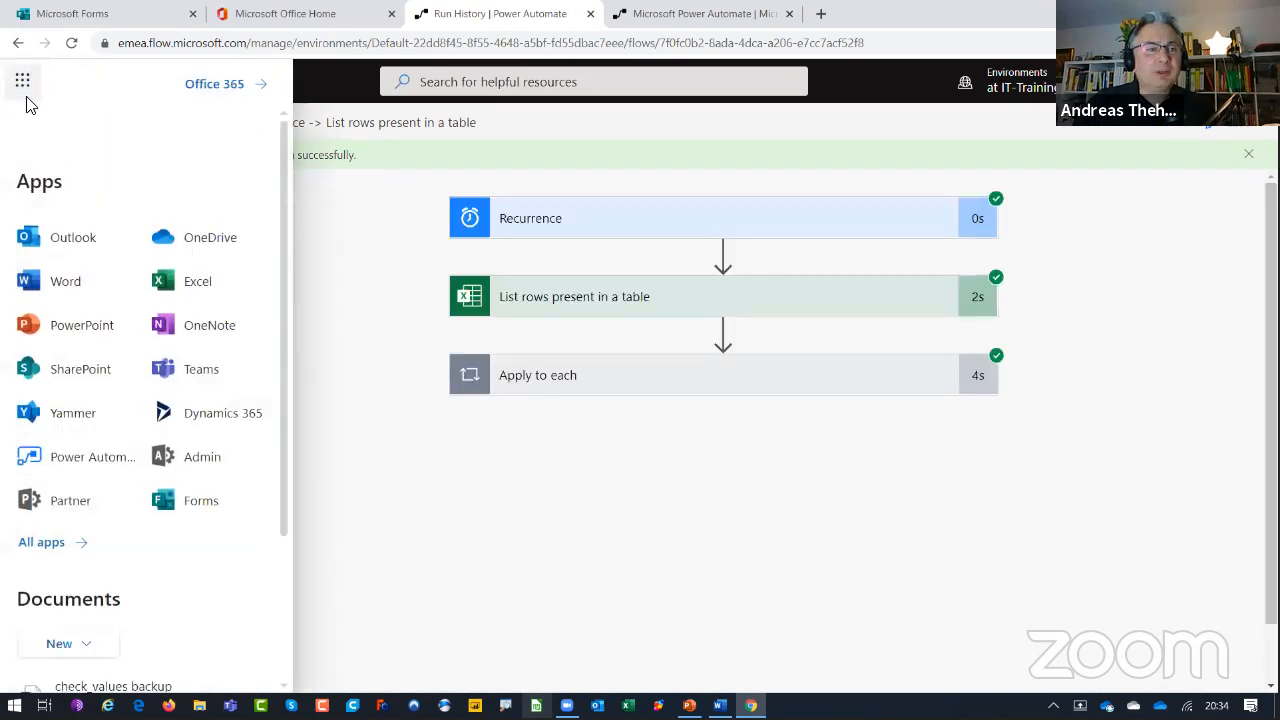
pyautogui.click(64, 245)
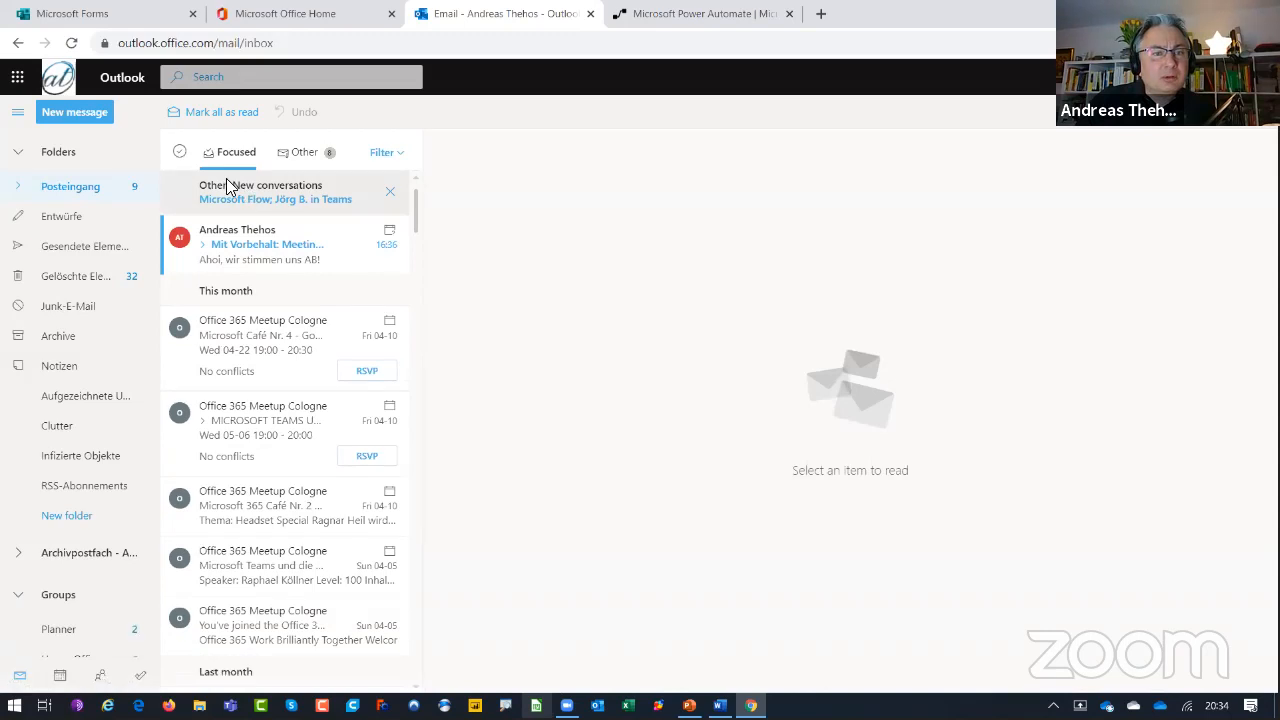
pyautogui.click(302, 158)
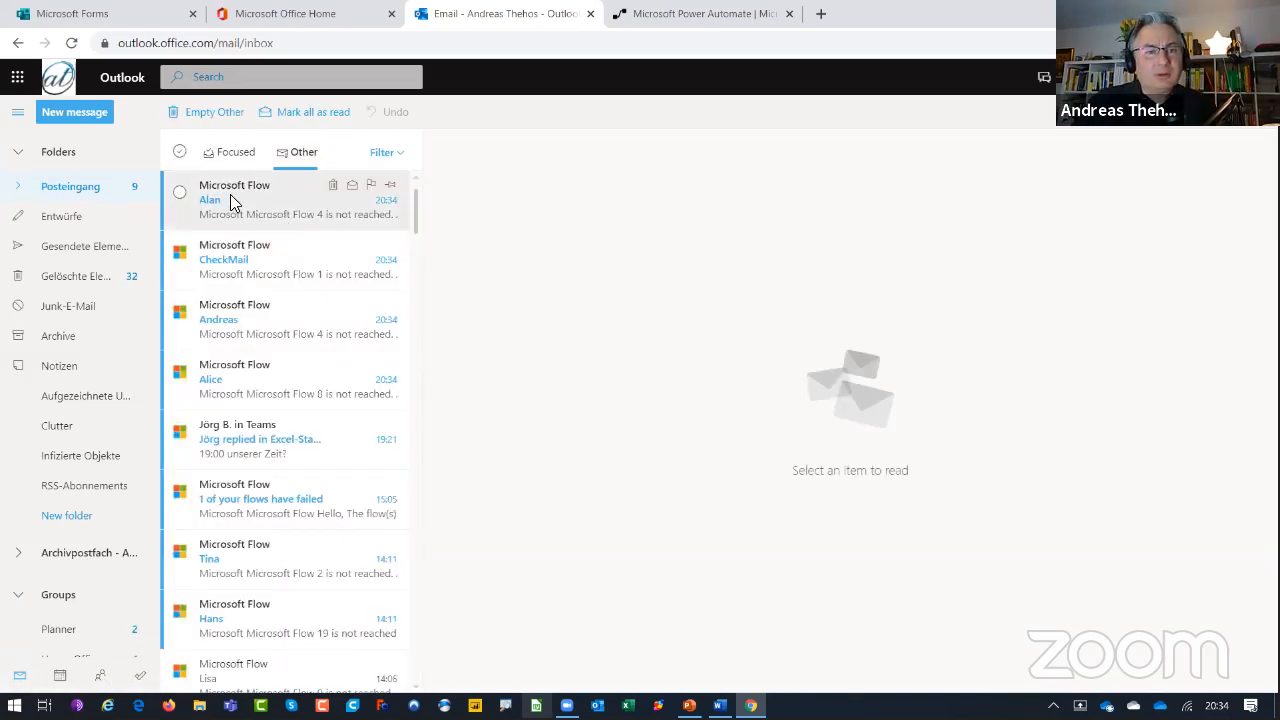
pyautogui.click(229, 265)
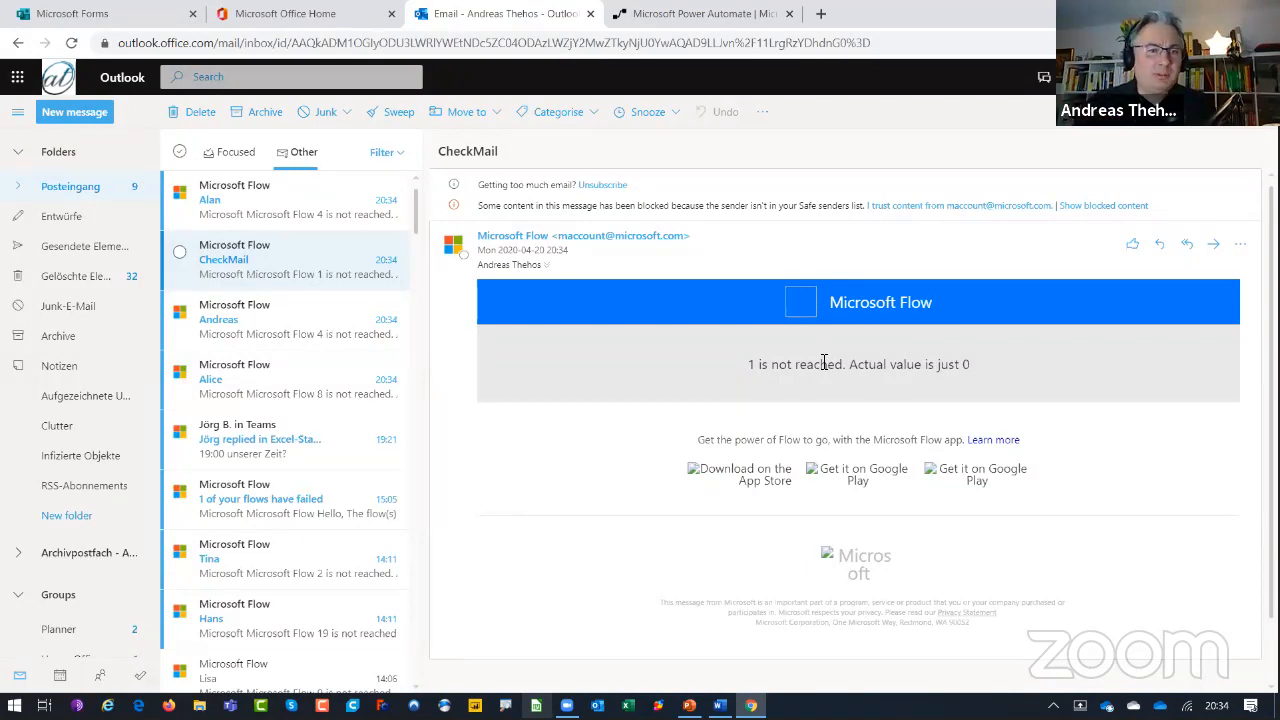
pyautogui.click(300, 205)
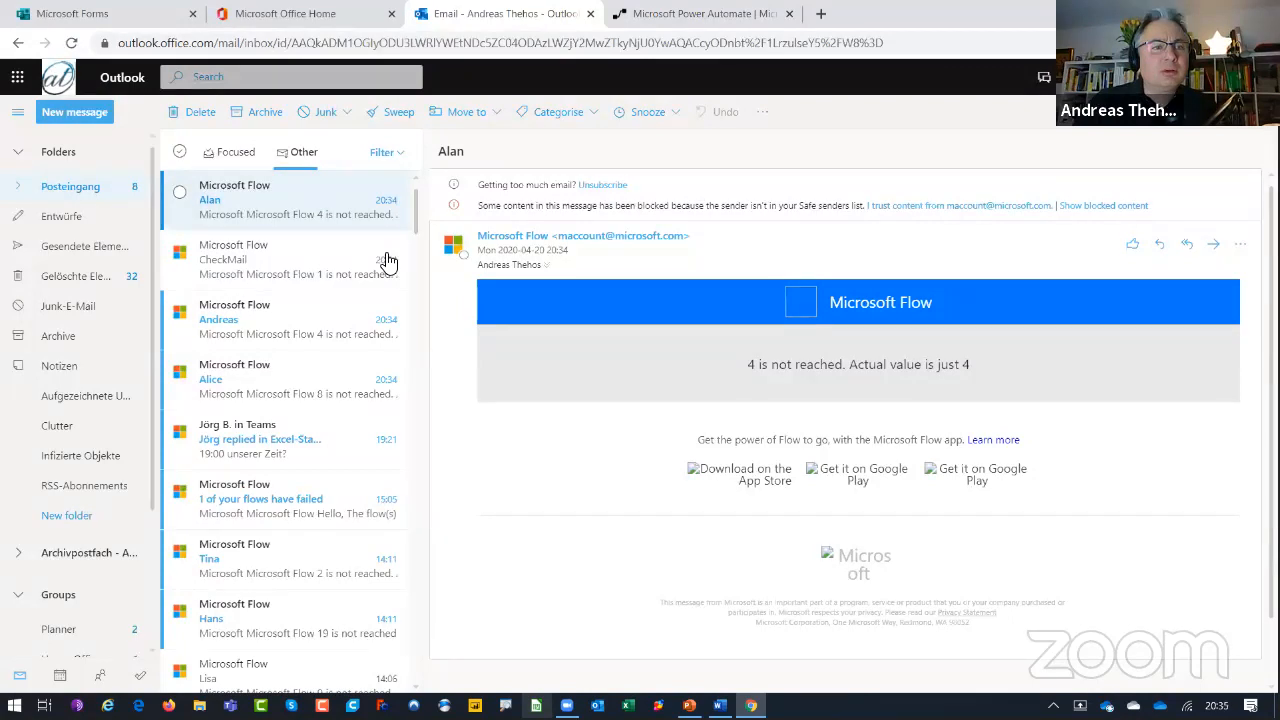
pyautogui.click(120, 187)
pyautogui.click(28, 187)
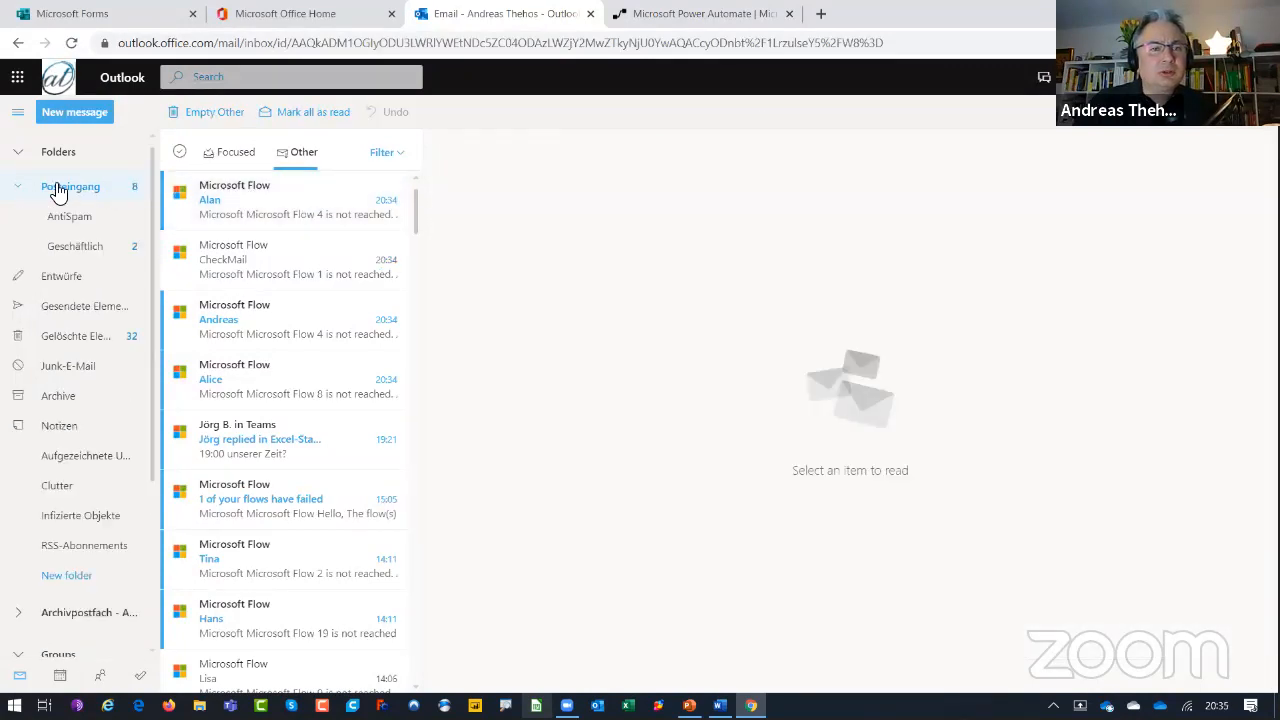
pyautogui.click(250, 208)
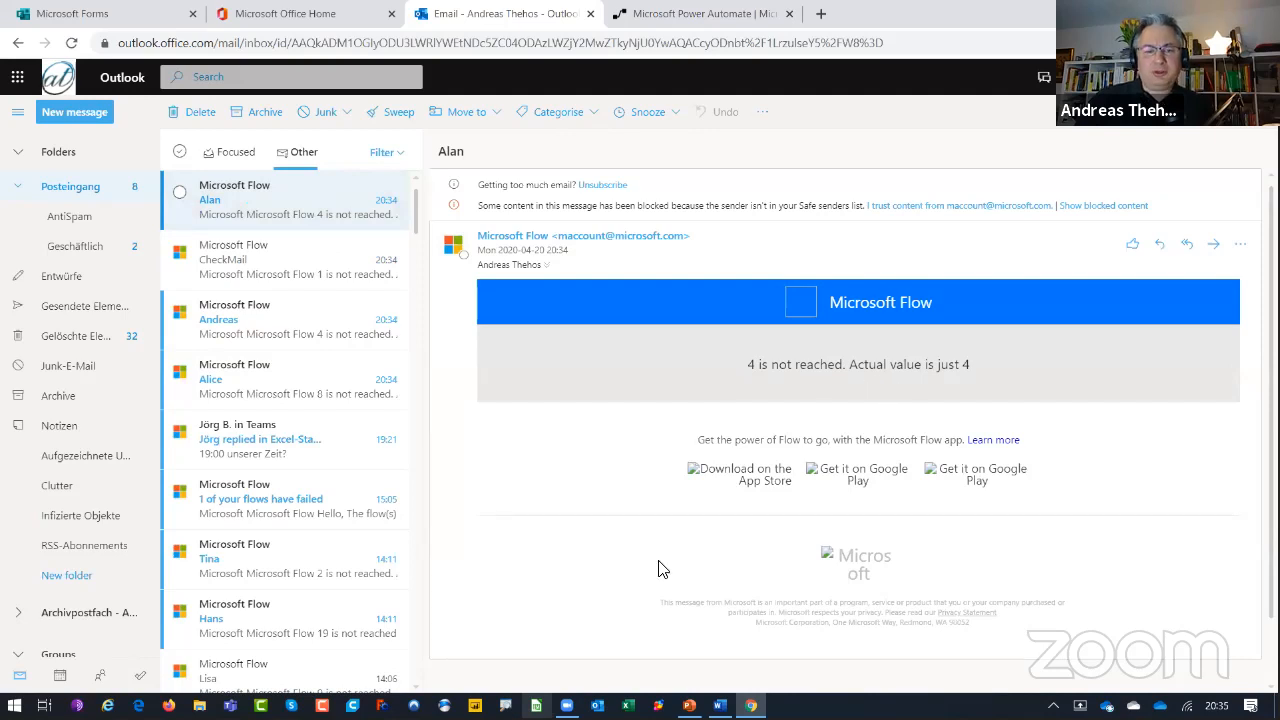
# - Open the recent workbook check_values in Excel and display its Check Values sheet
pyautogui.click(629, 706)
pyautogui.rightClick(630, 704)
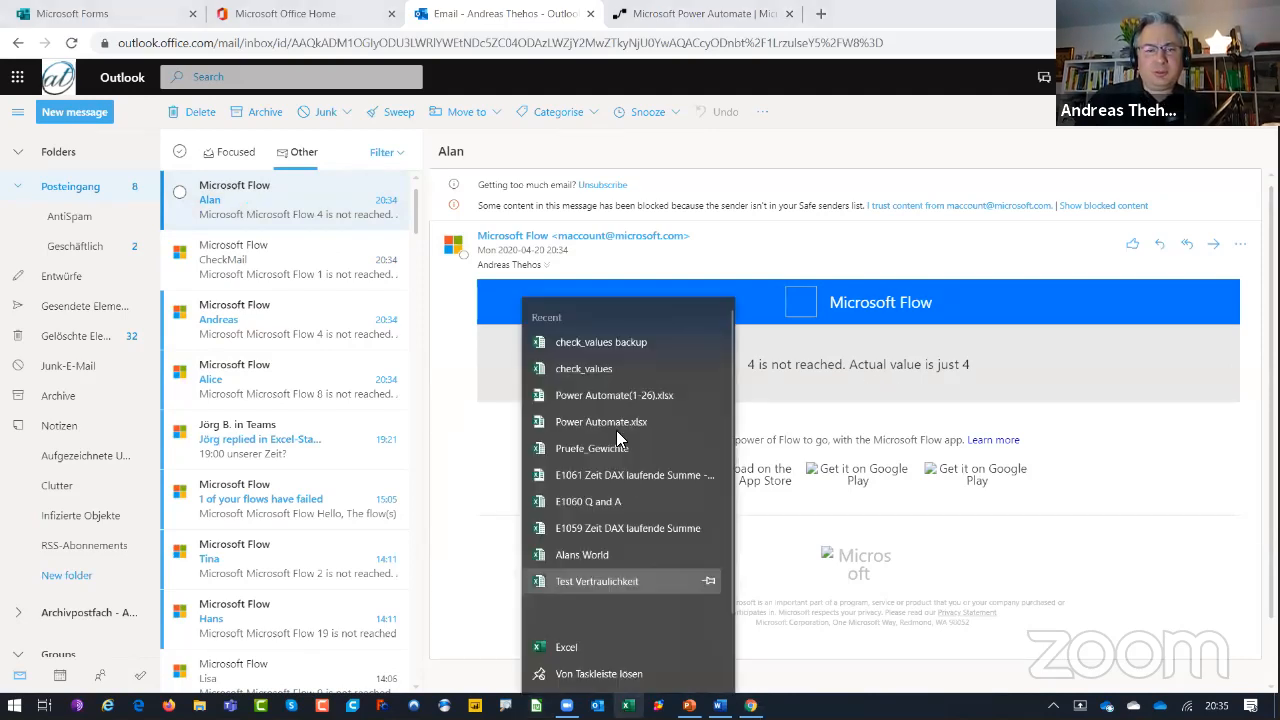
pyautogui.click(598, 369)
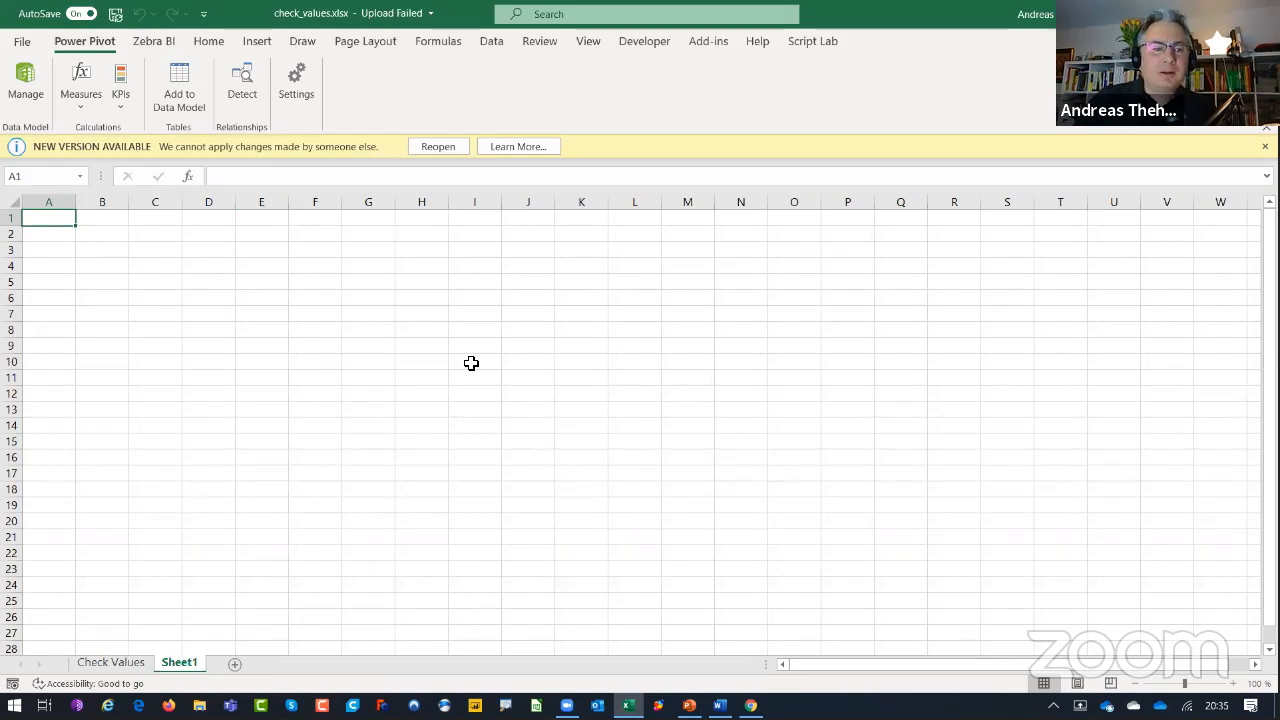
pyautogui.click(123, 664)
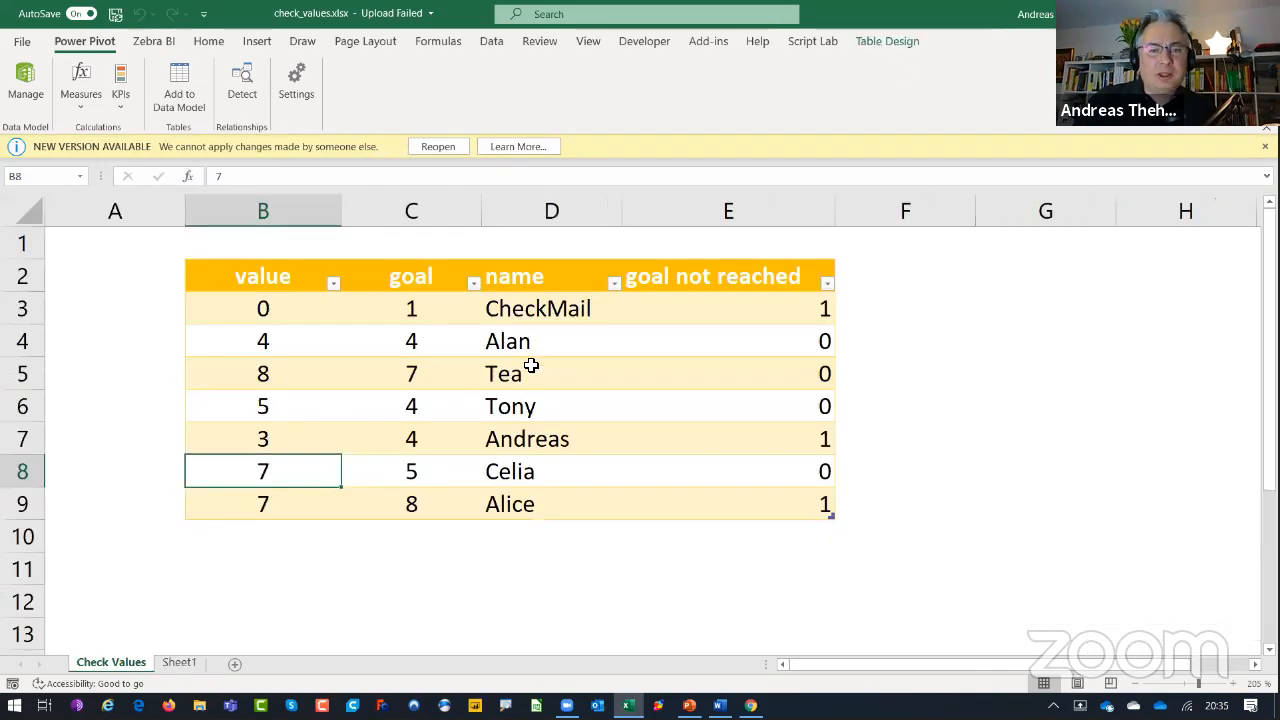
# - Compare value and goal in table rows 4, 7, 9 and 3 by highlighting the cells
pyautogui.moveTo(300, 349); pyautogui.dragTo(364, 348)
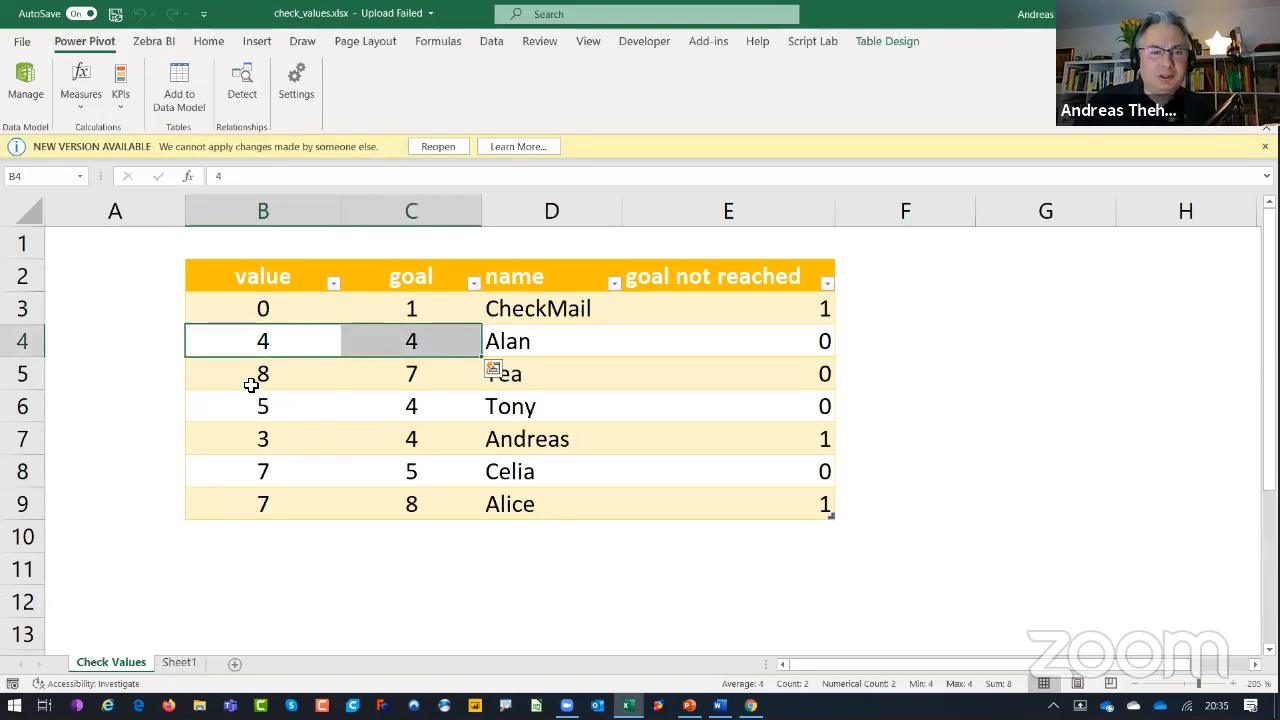
pyautogui.moveTo(251, 437); pyautogui.dragTo(363, 439)
pyautogui.moveTo(257, 506); pyautogui.dragTo(380, 511)
pyautogui.moveTo(262, 309); pyautogui.dragTo(737, 300)
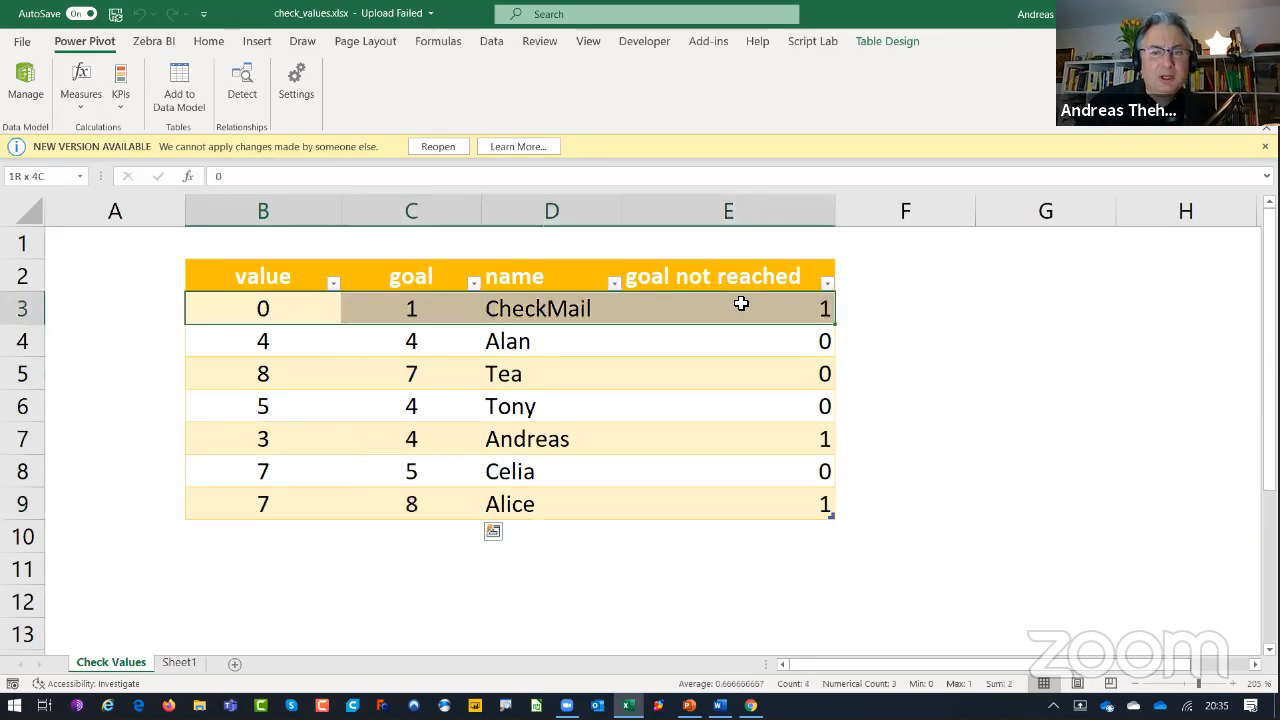
pyautogui.moveTo(266, 343); pyautogui.dragTo(245, 498)
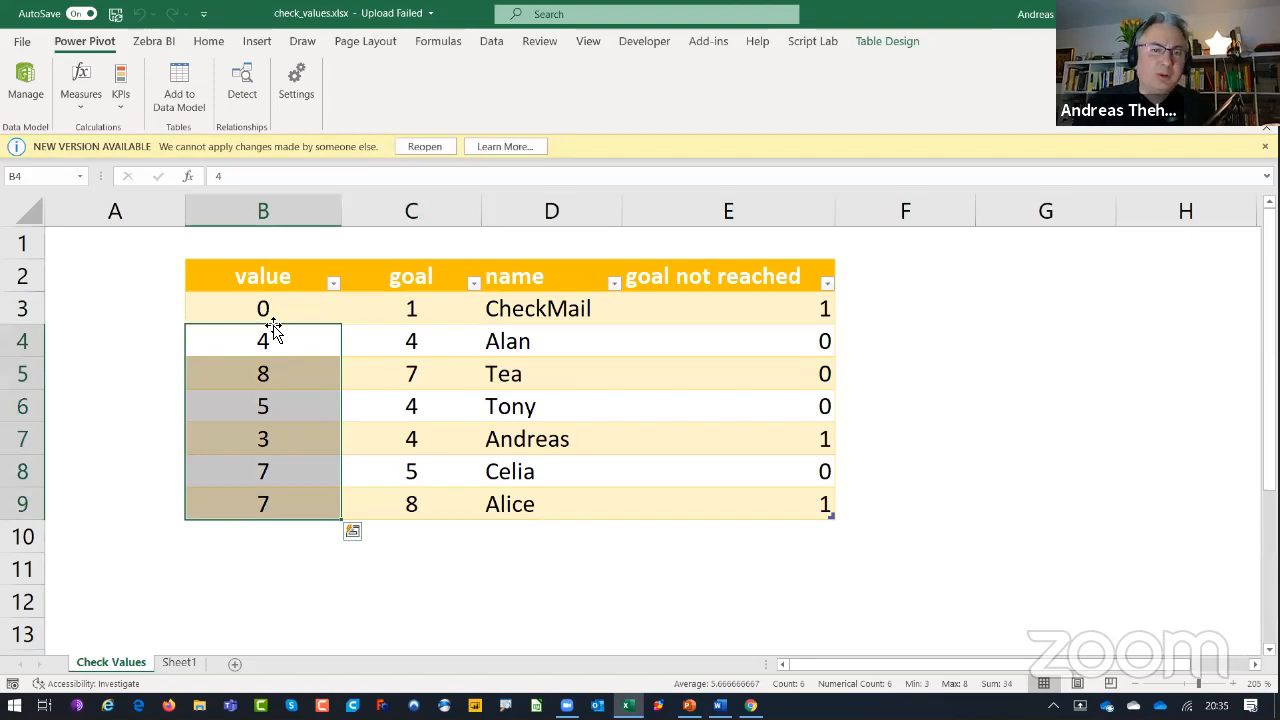
pyautogui.moveTo(300, 305); pyautogui.dragTo(760, 309)
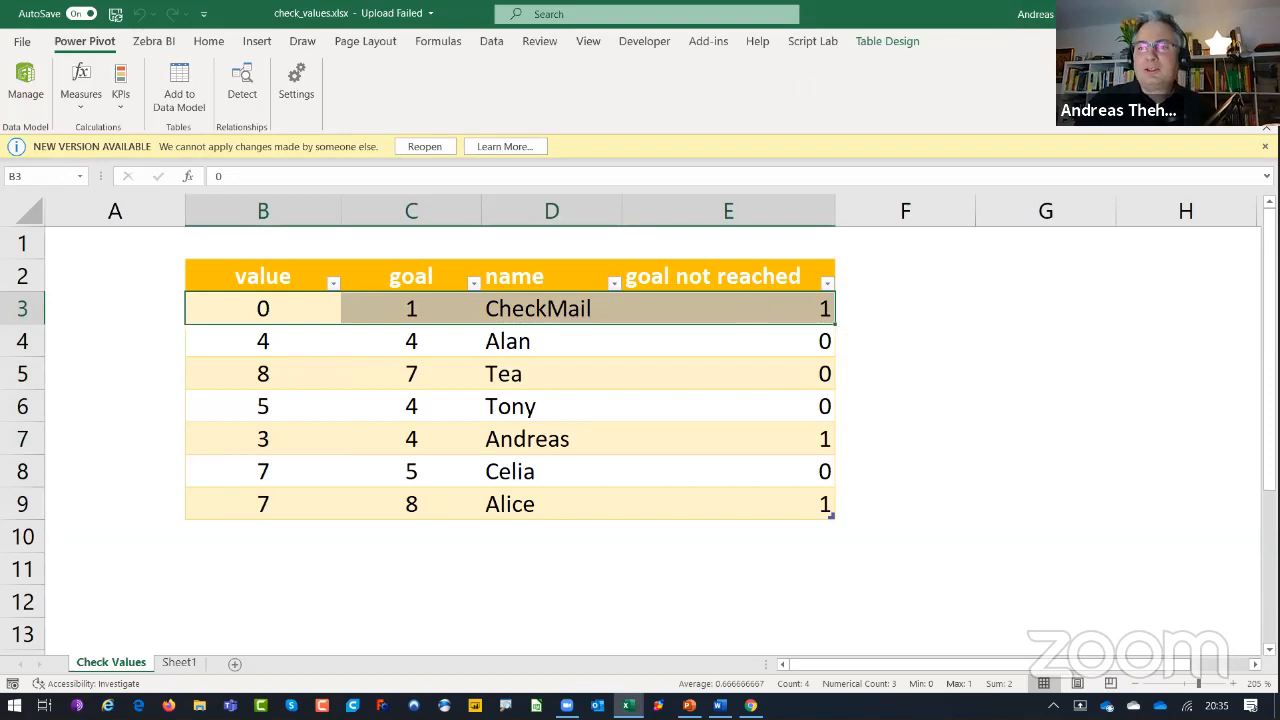
# - Close the workbook and read the other two Microsoft Flow notification emails from 20:34 in Outlook
pyautogui.click(717, 374)
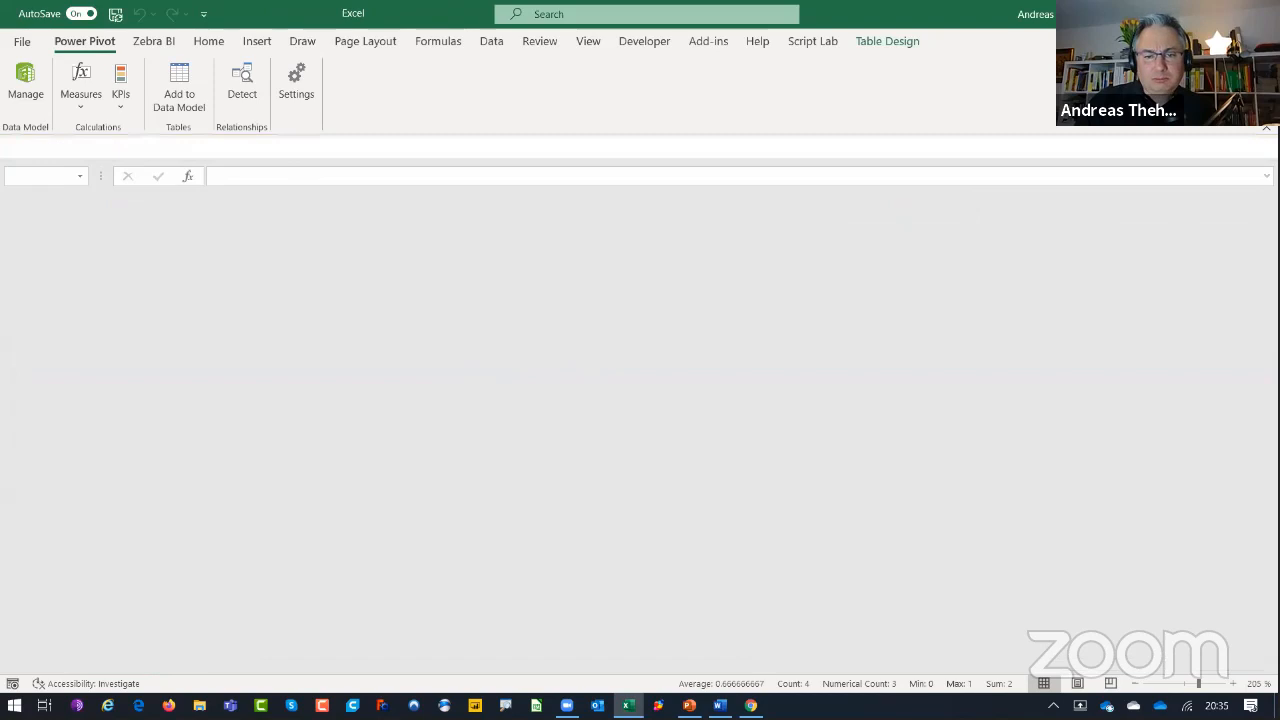
pyautogui.hotkey('alt', 'Tab')
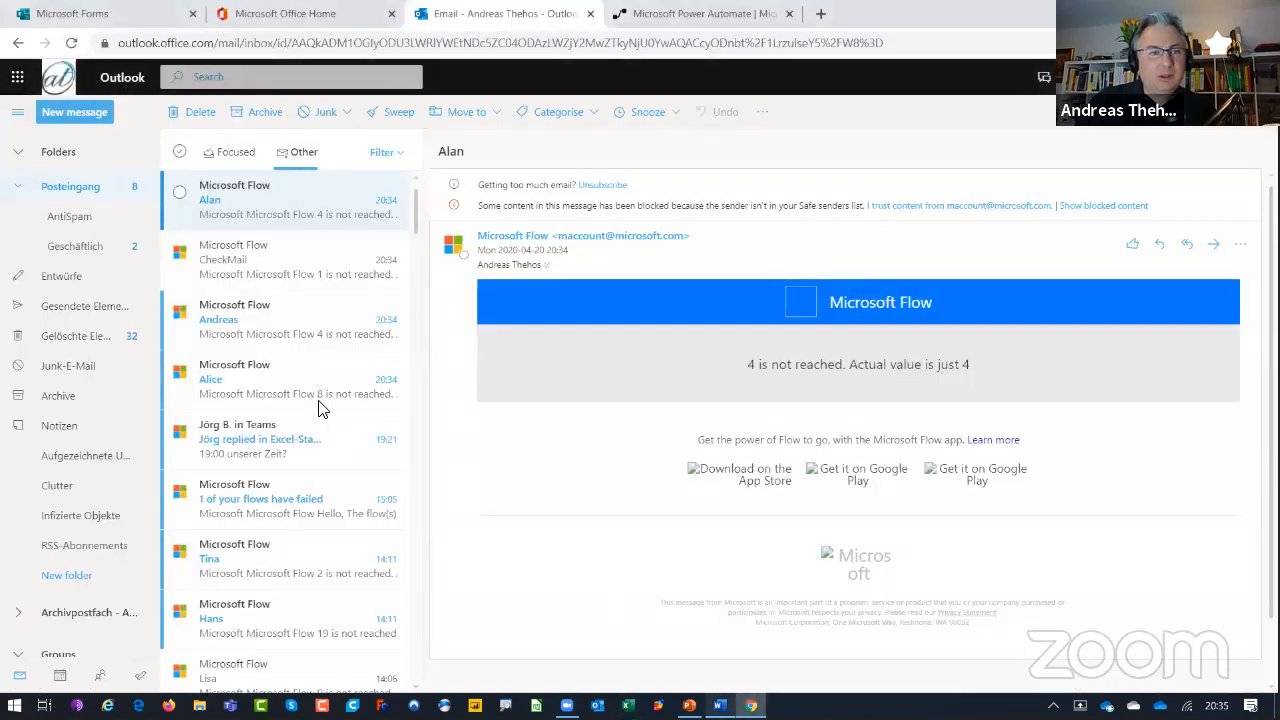
pyautogui.click(232, 322)
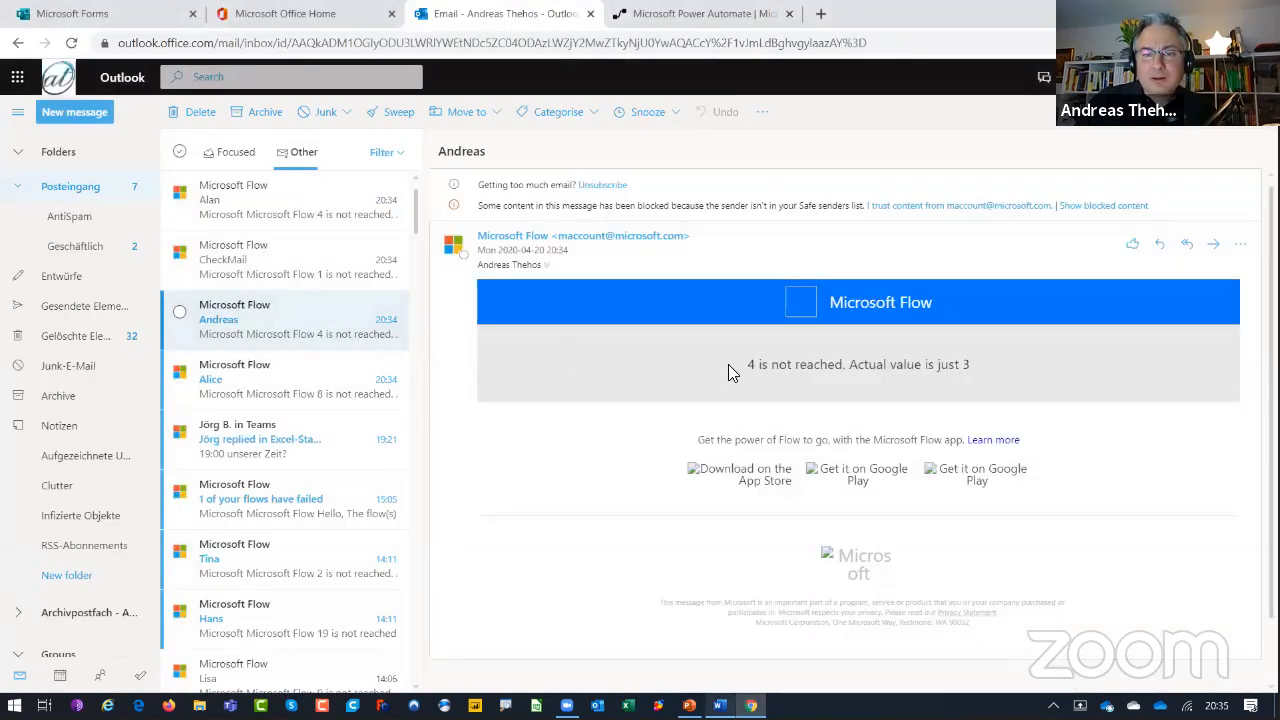
pyautogui.click(336, 378)
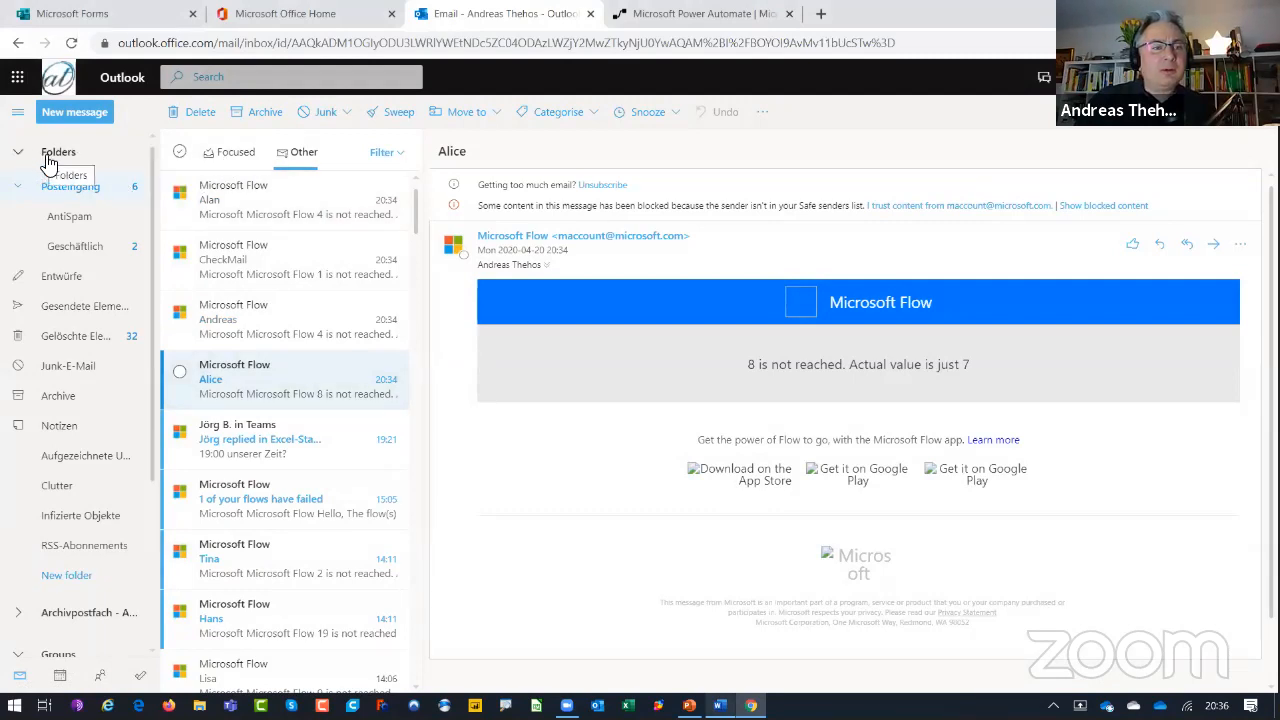
# - Switch to Power Automate from the Office home page and start building a scheduled flow from blank
pyautogui.click(370, 14)
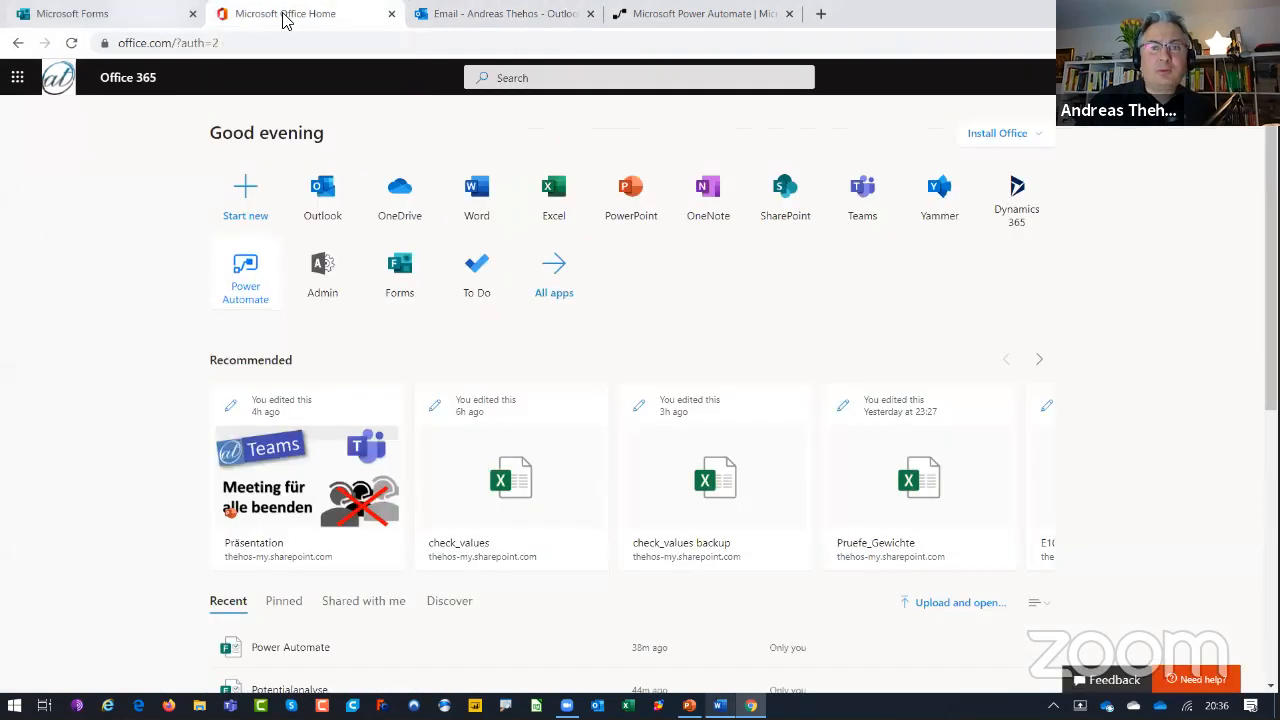
pyautogui.click(251, 280)
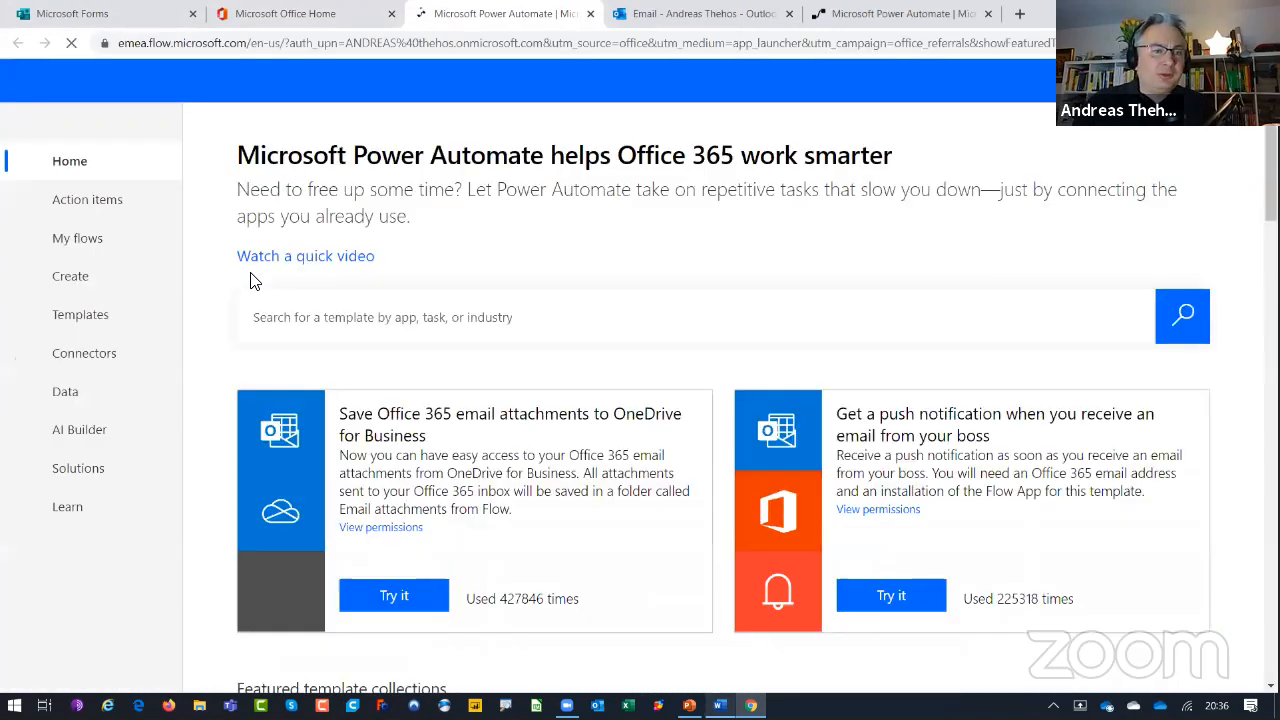
pyautogui.click(63, 280)
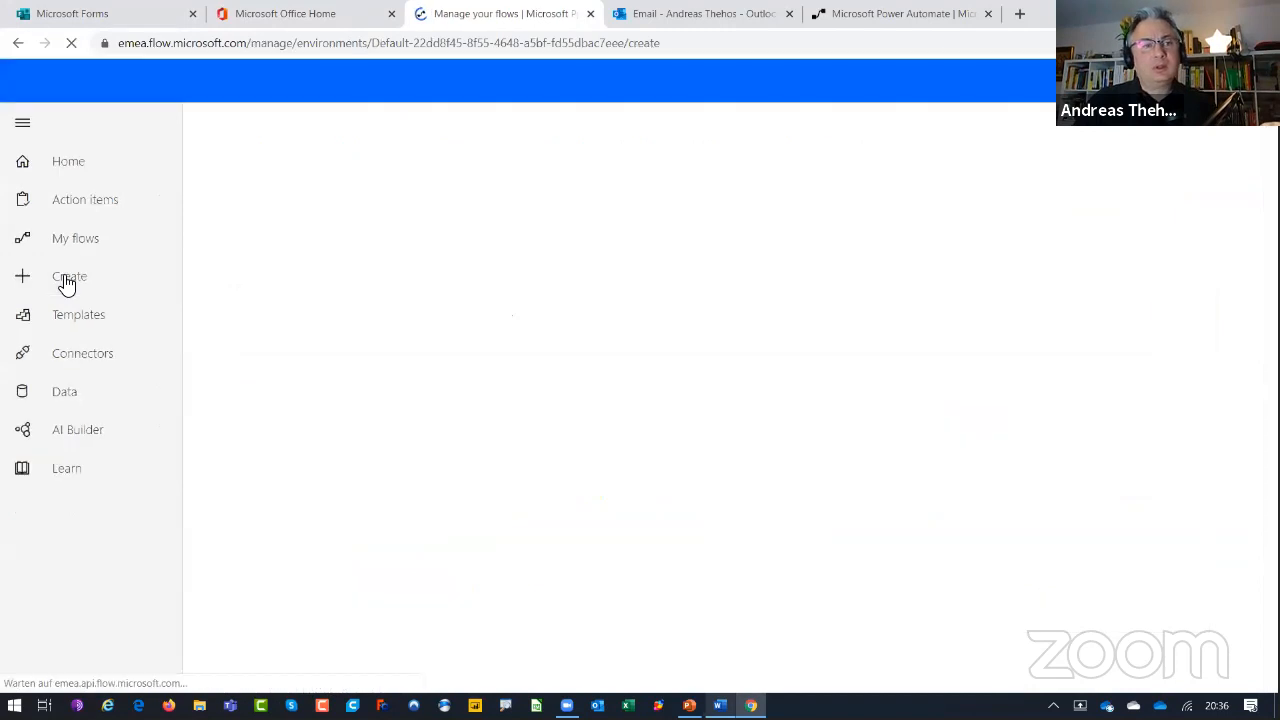
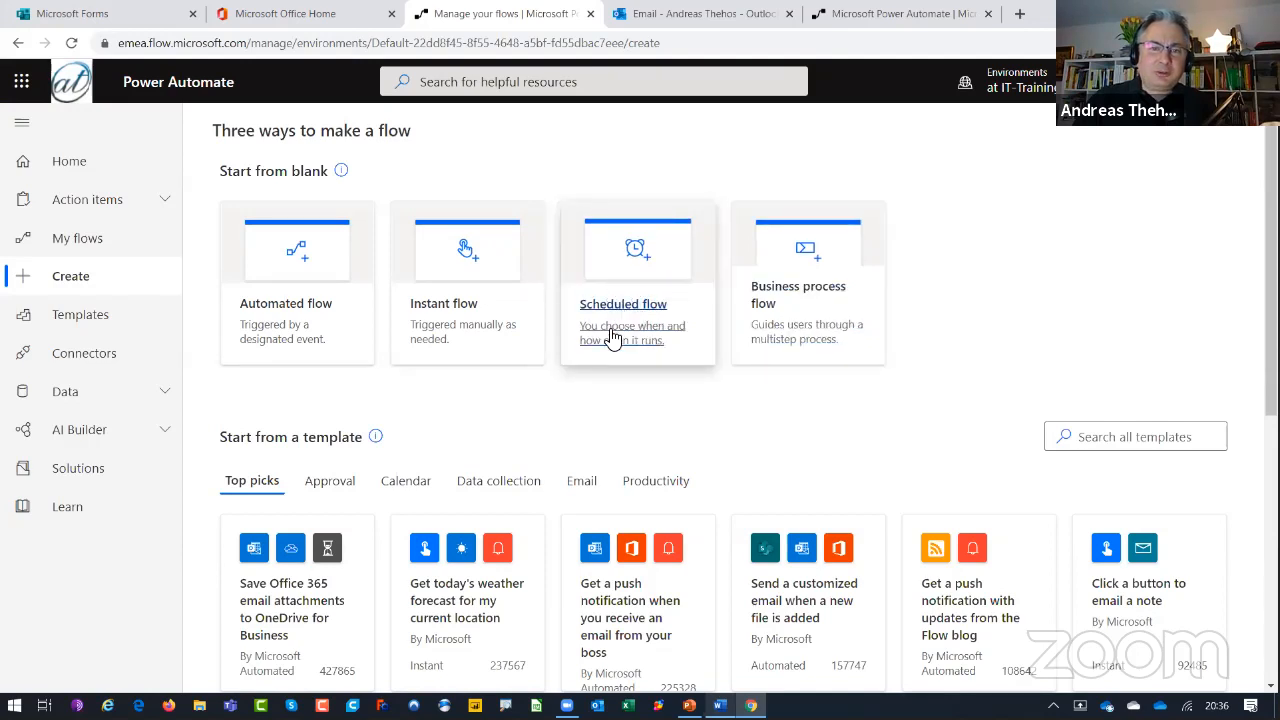
pyautogui.click(606, 344)
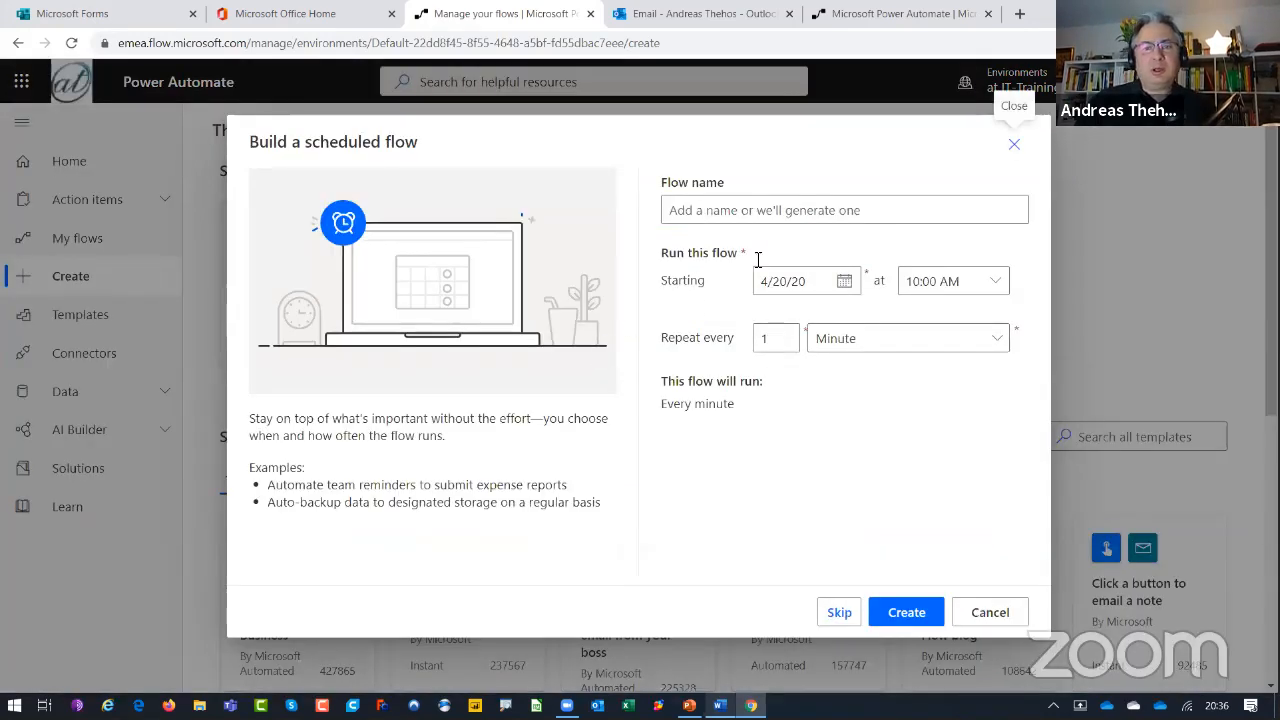
# - Name the scheduled flow Meetup Check and set its start date to 4/21/20
pyautogui.click(752, 210)
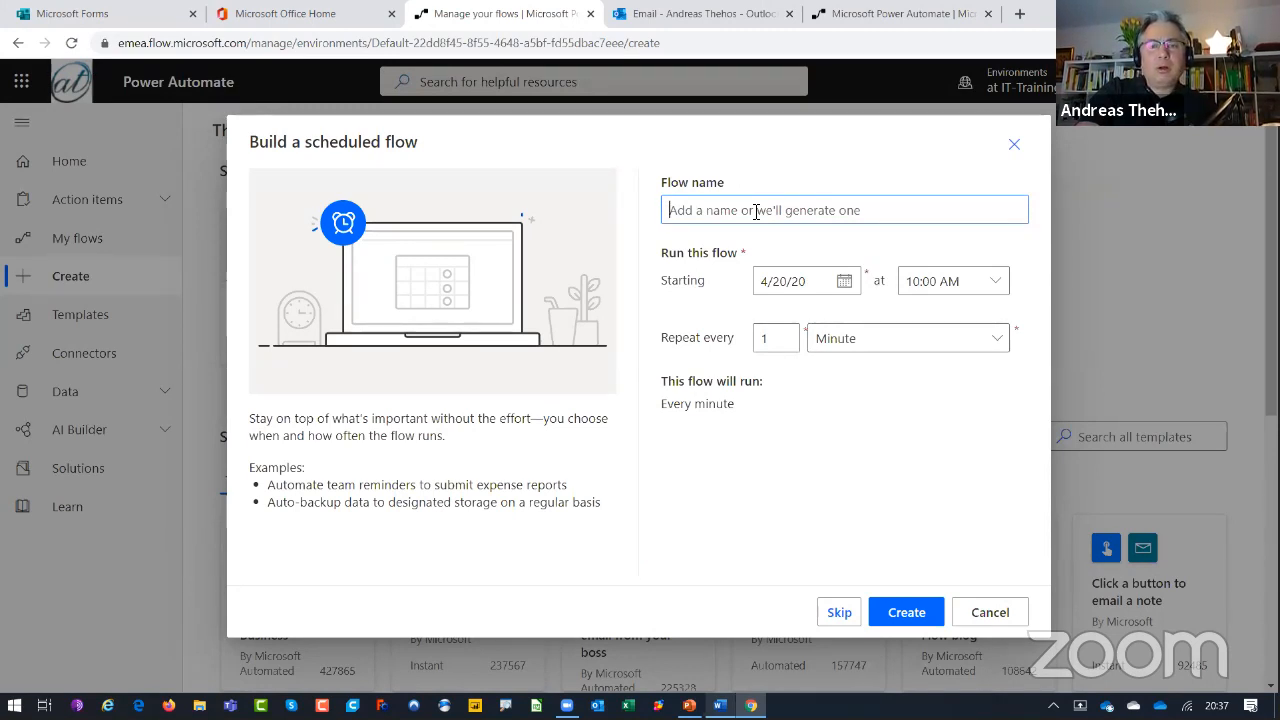
pyautogui.write('Meet')
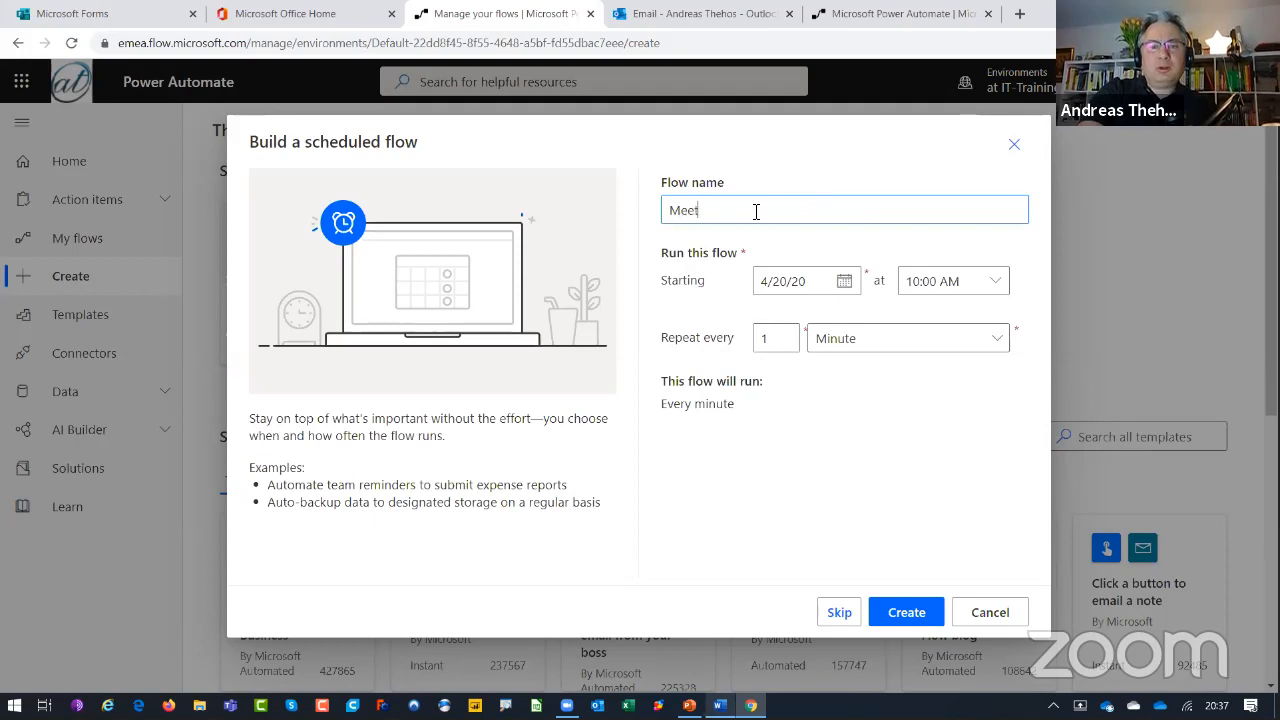
pyautogui.write('up Check')
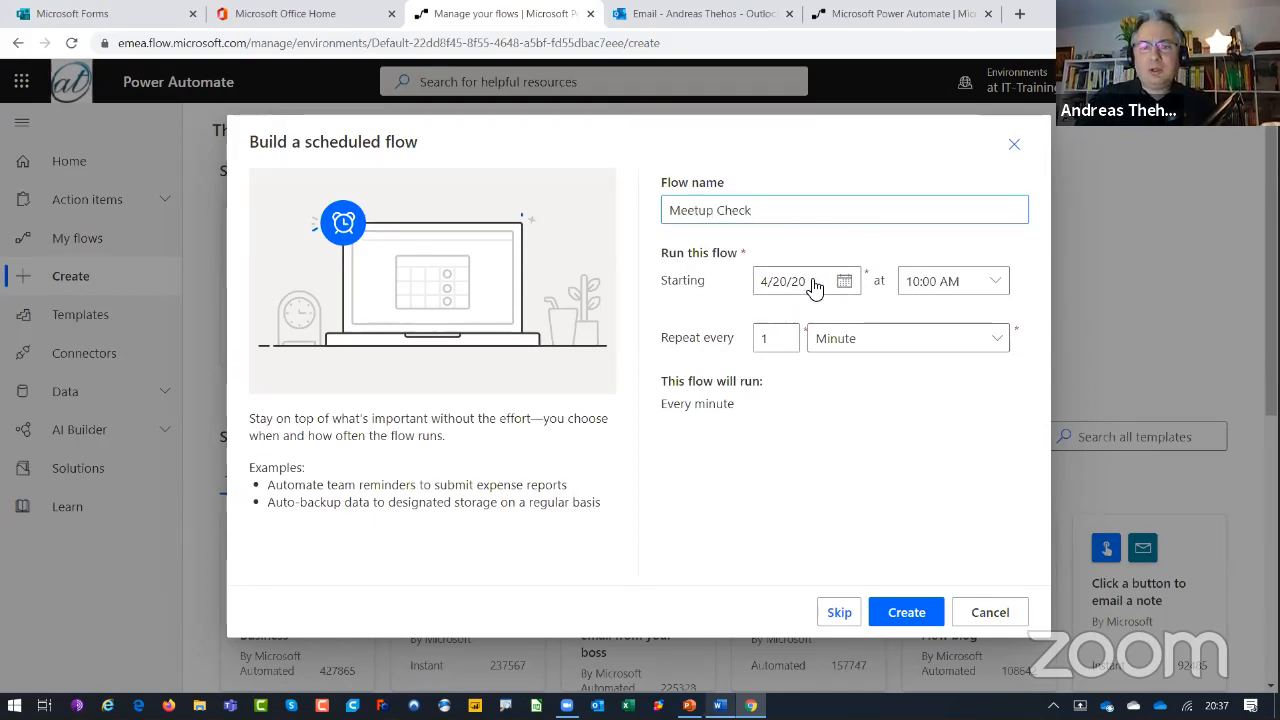
pyautogui.click(844, 281)
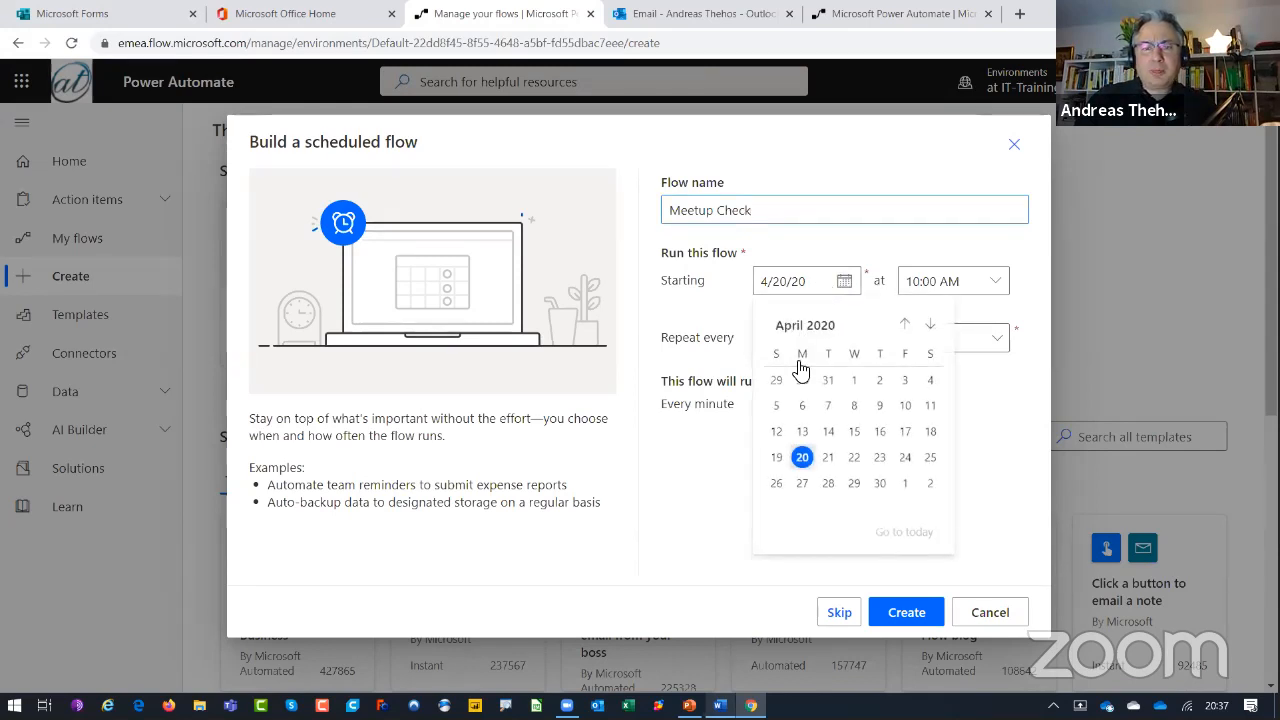
pyautogui.click(828, 457)
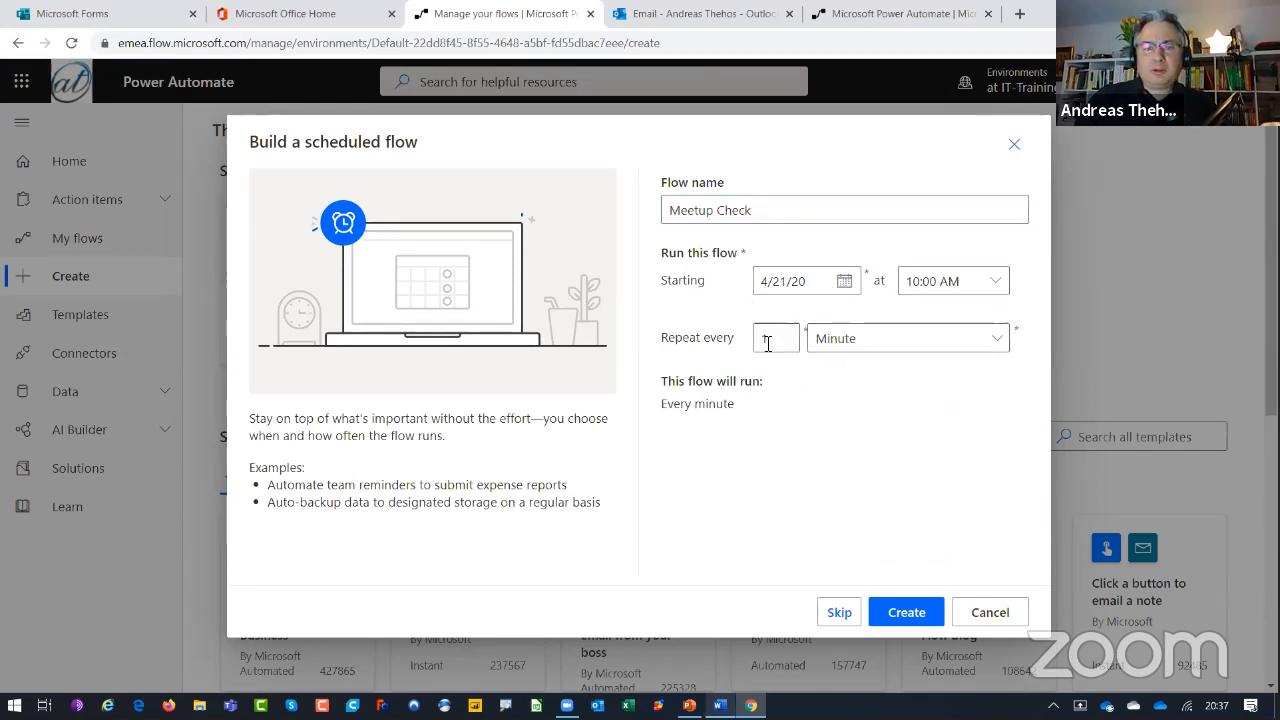
# - Set the flow's repeat interval to every 2 weeks
pyautogui.click(837, 350)
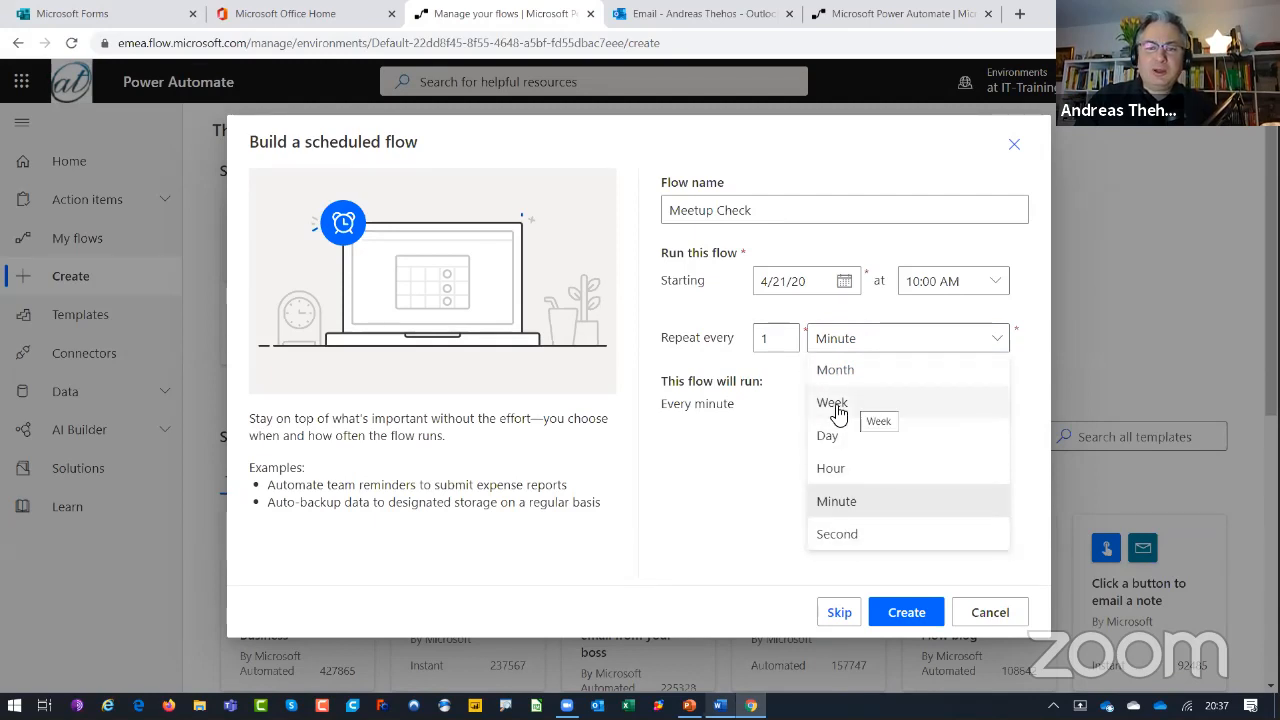
pyautogui.click(853, 405)
pyautogui.doubleClick(766, 338)
pyautogui.write('2')
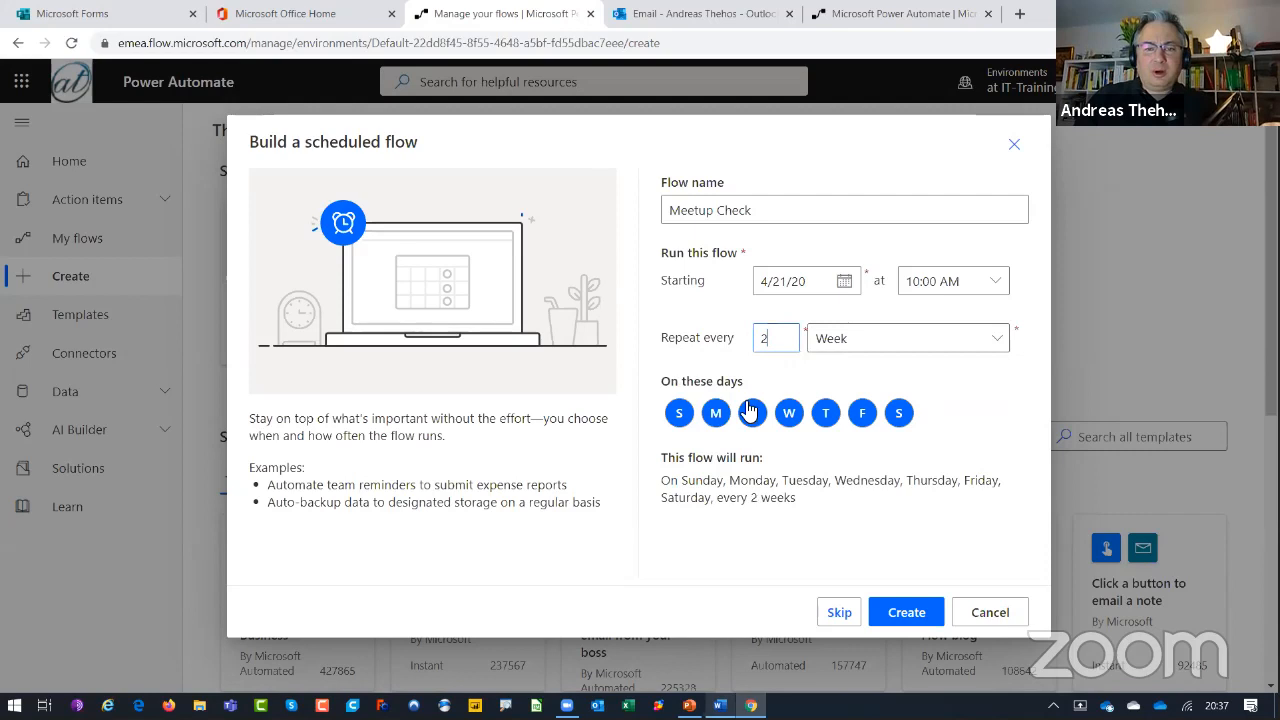
# - Restrict the schedule to Tuesday only, create the flow, and check its recurrence summary
pyautogui.click(679, 411)
pyautogui.click(716, 411)
pyautogui.click(752, 413)
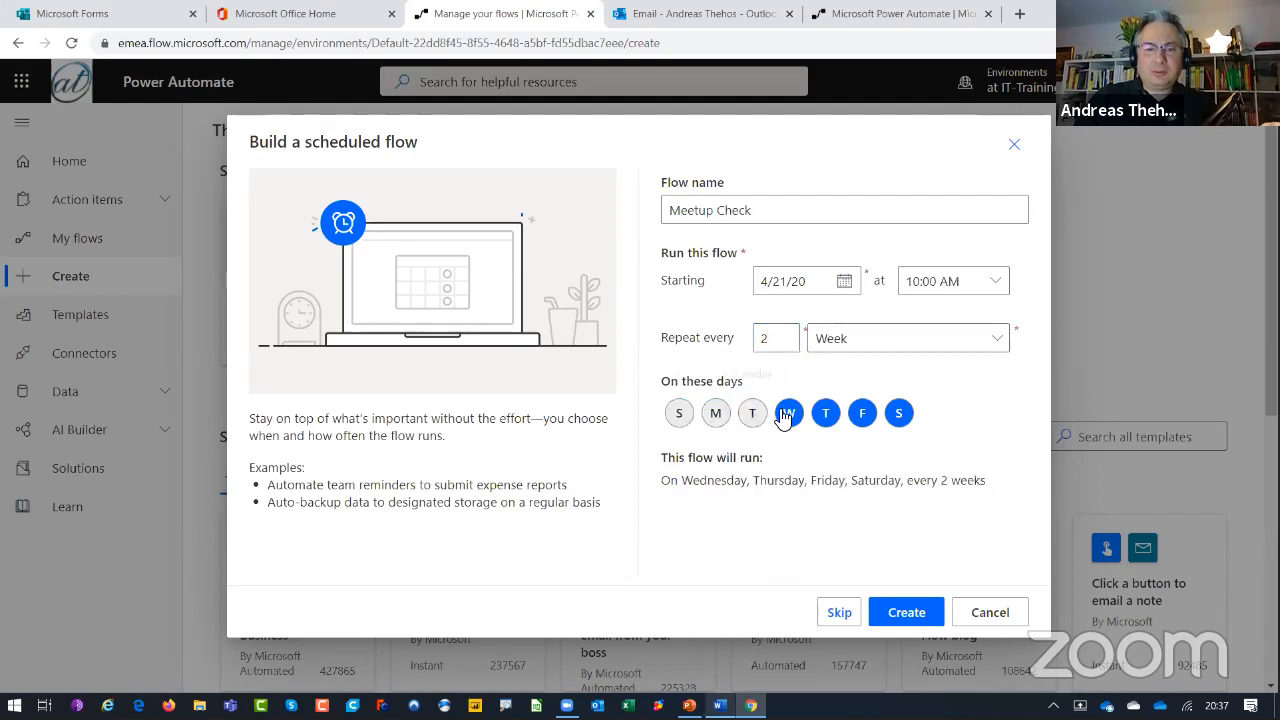
pyautogui.click(752, 413)
pyautogui.click(789, 413)
pyautogui.click(826, 413)
pyautogui.click(864, 415)
pyautogui.click(898, 415)
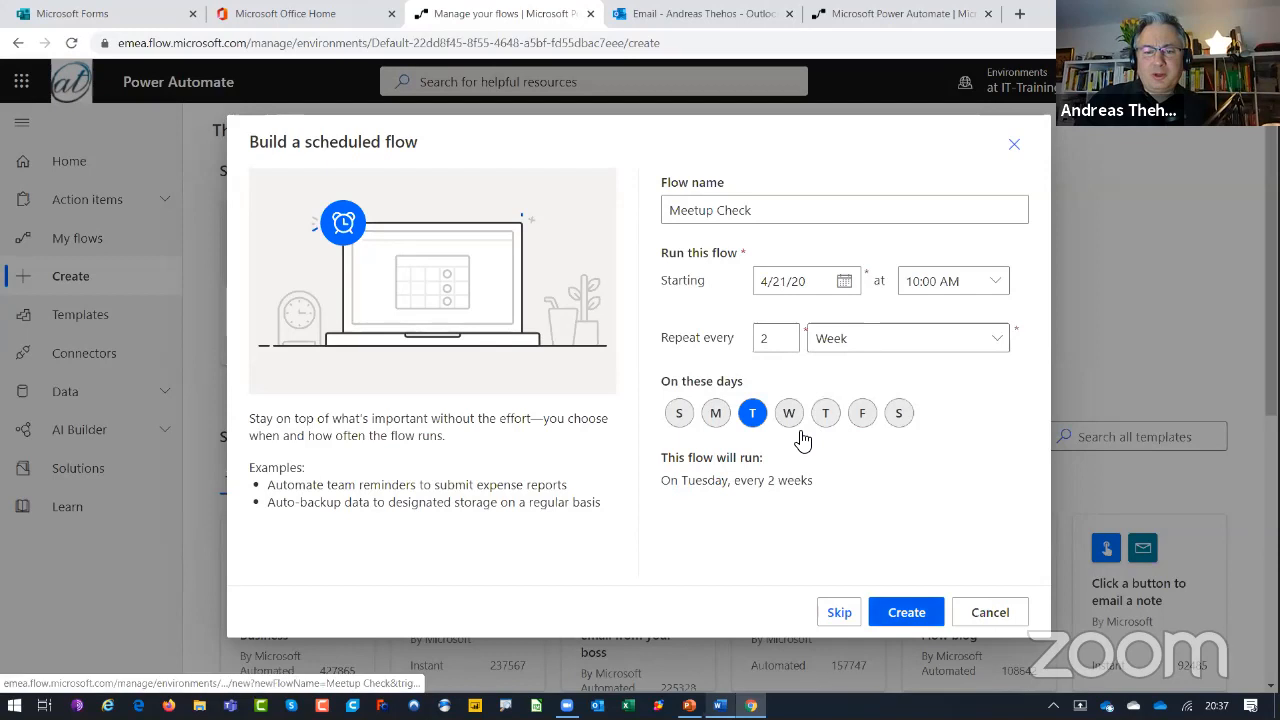
pyautogui.click(909, 615)
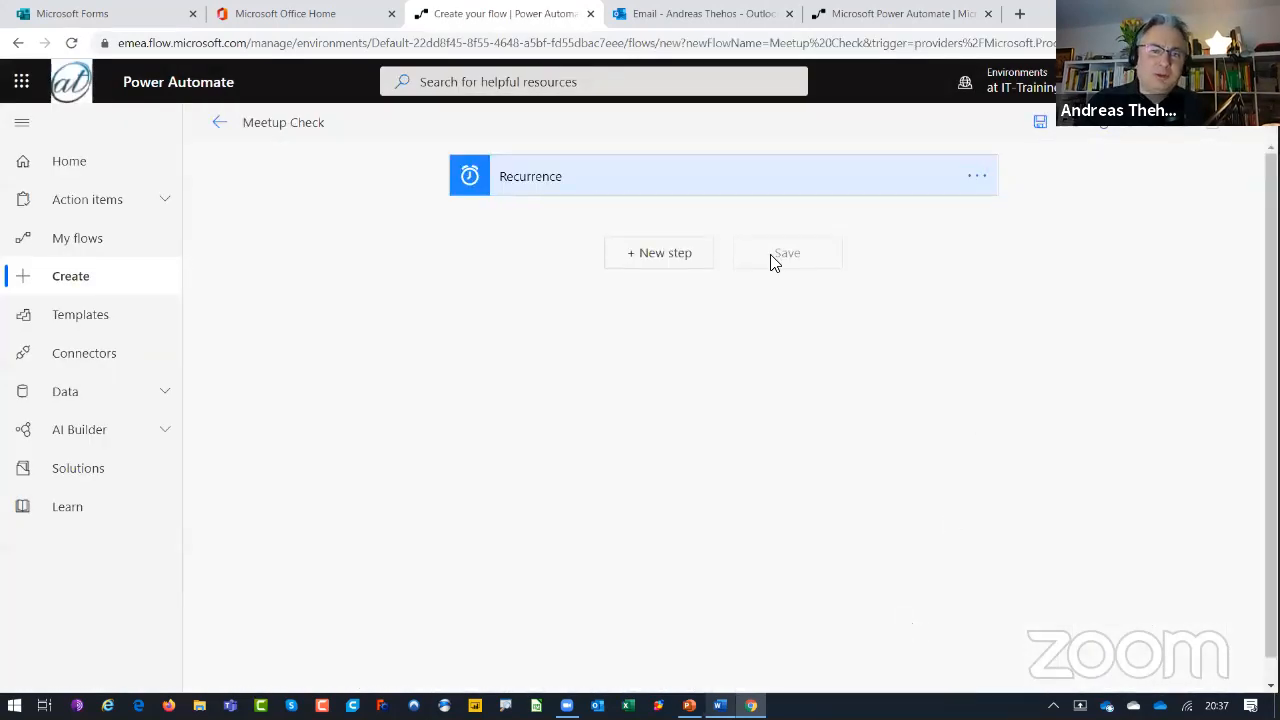
pyautogui.click(634, 190)
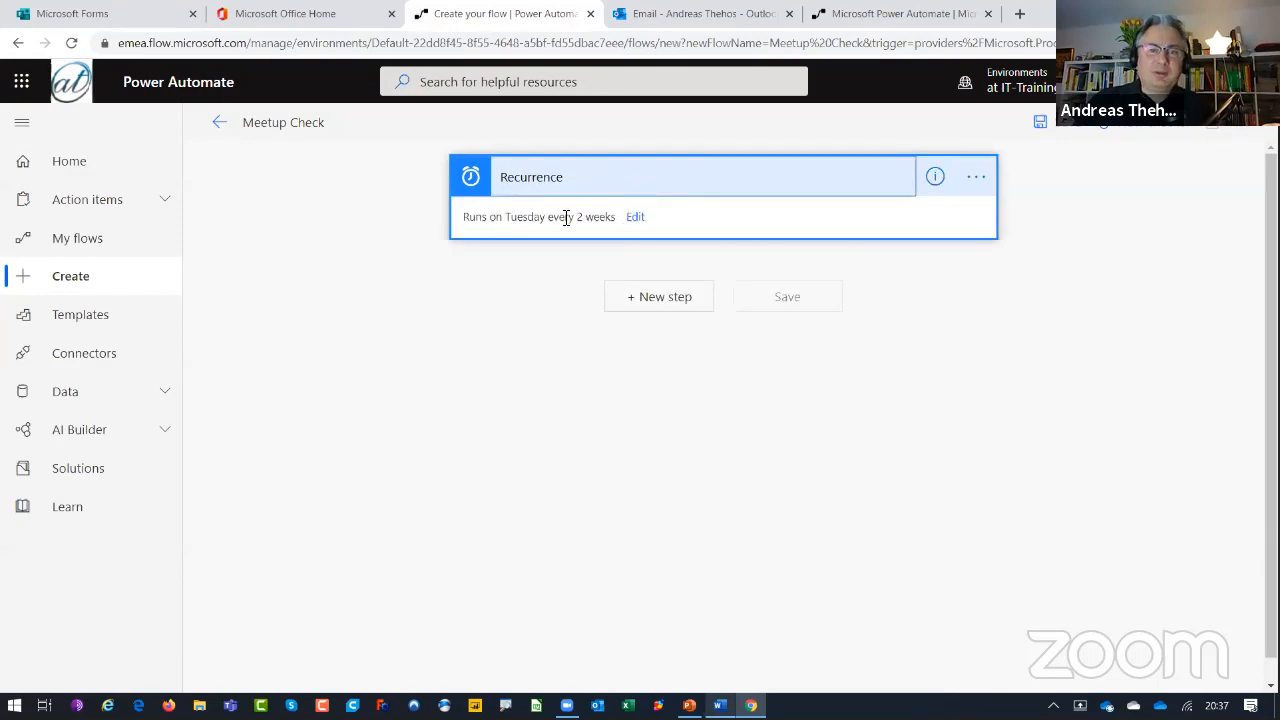
# - Add the Excel Online (Business) action List rows present in a table after the recurrence trigger
pyautogui.click(665, 302)
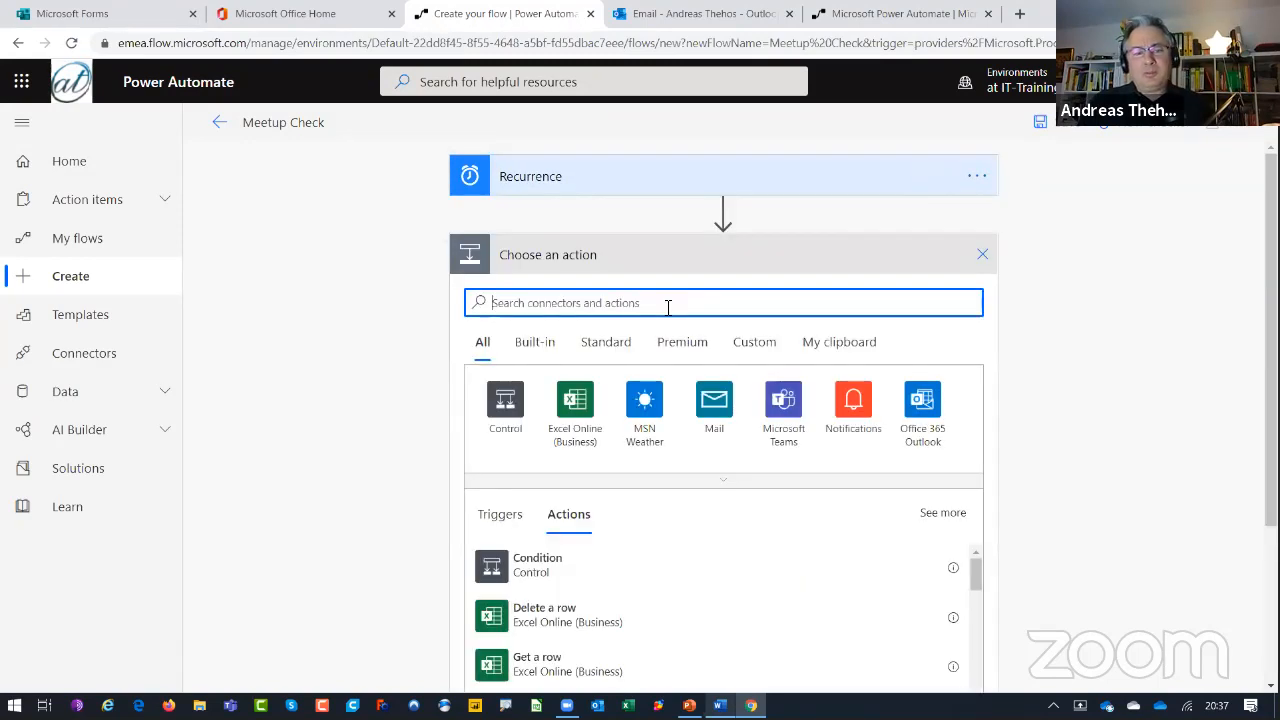
pyautogui.scroll(-2, 683, 523)
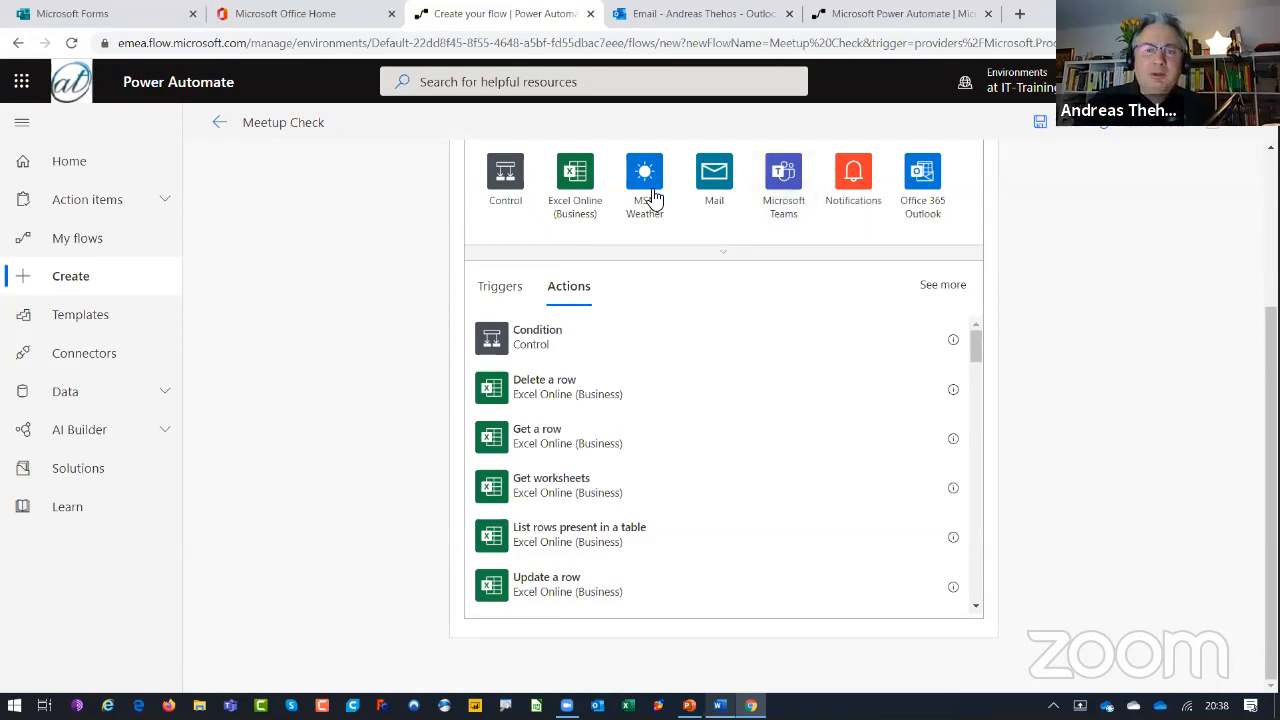
pyautogui.click(568, 174)
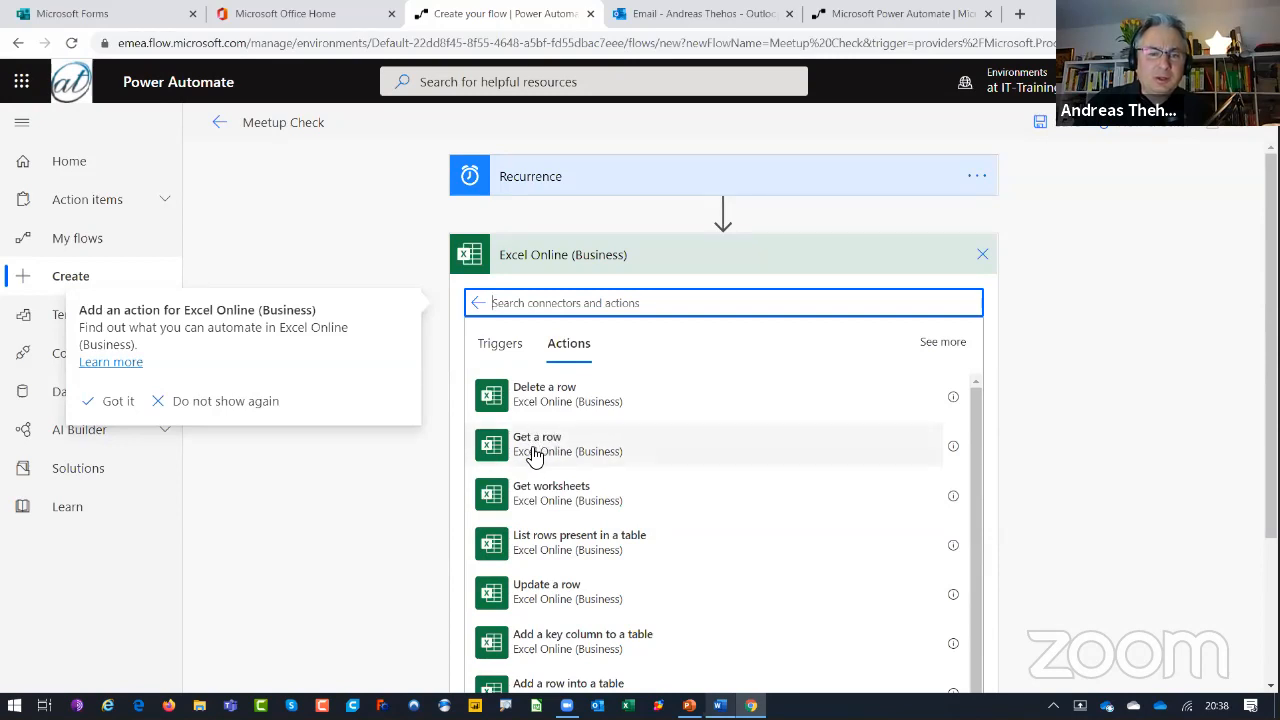
pyautogui.scroll(-1, 580, 450)
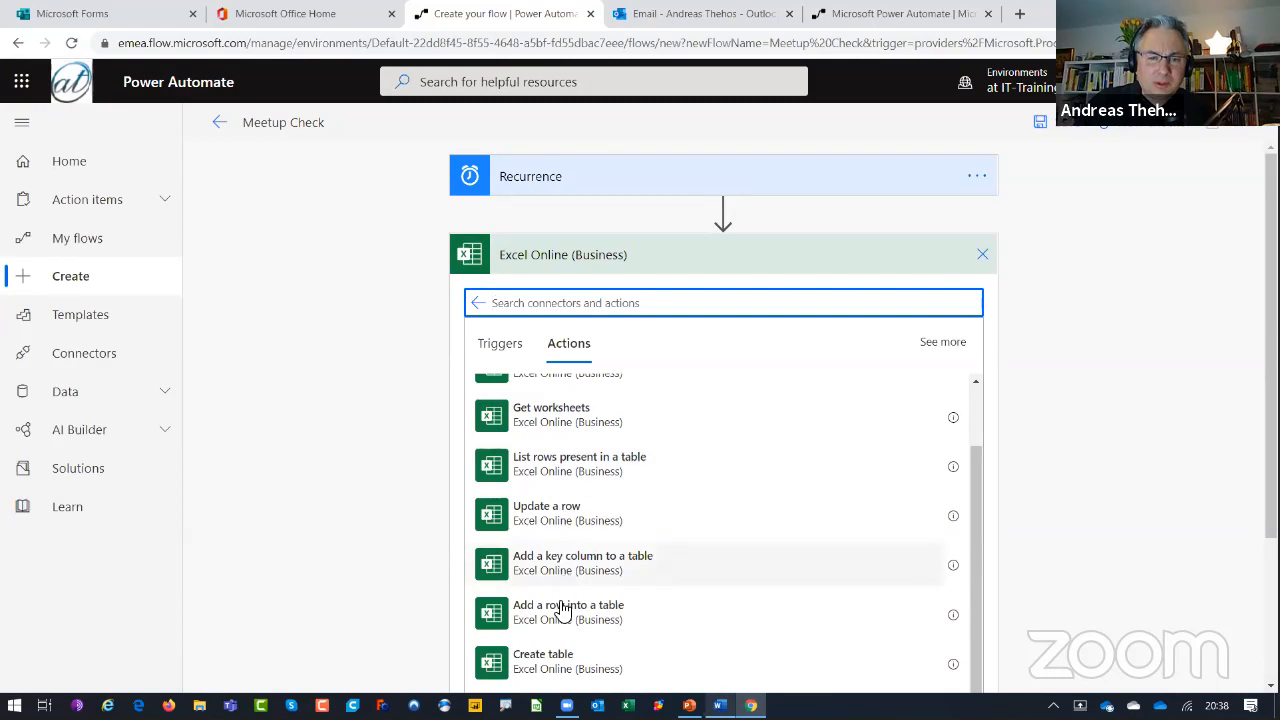
pyautogui.scroll(-1, 633, 613)
pyautogui.scroll(-3, 633, 613)
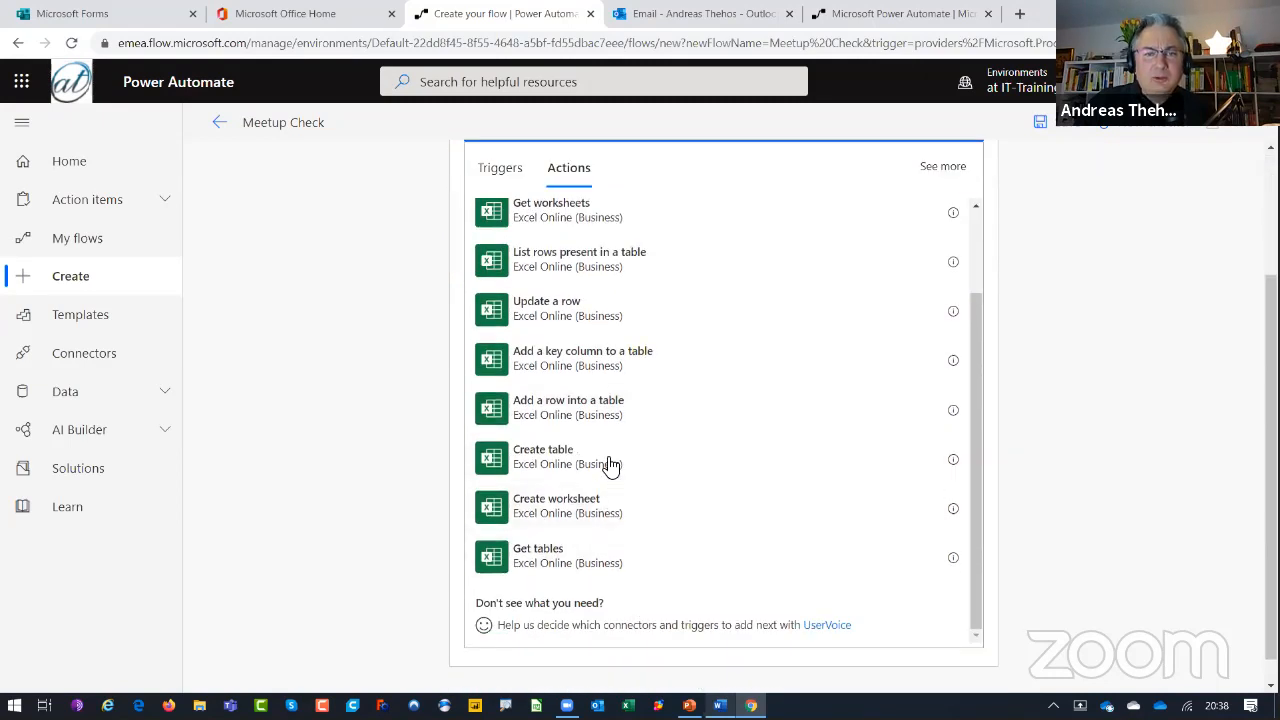
pyautogui.click(497, 270)
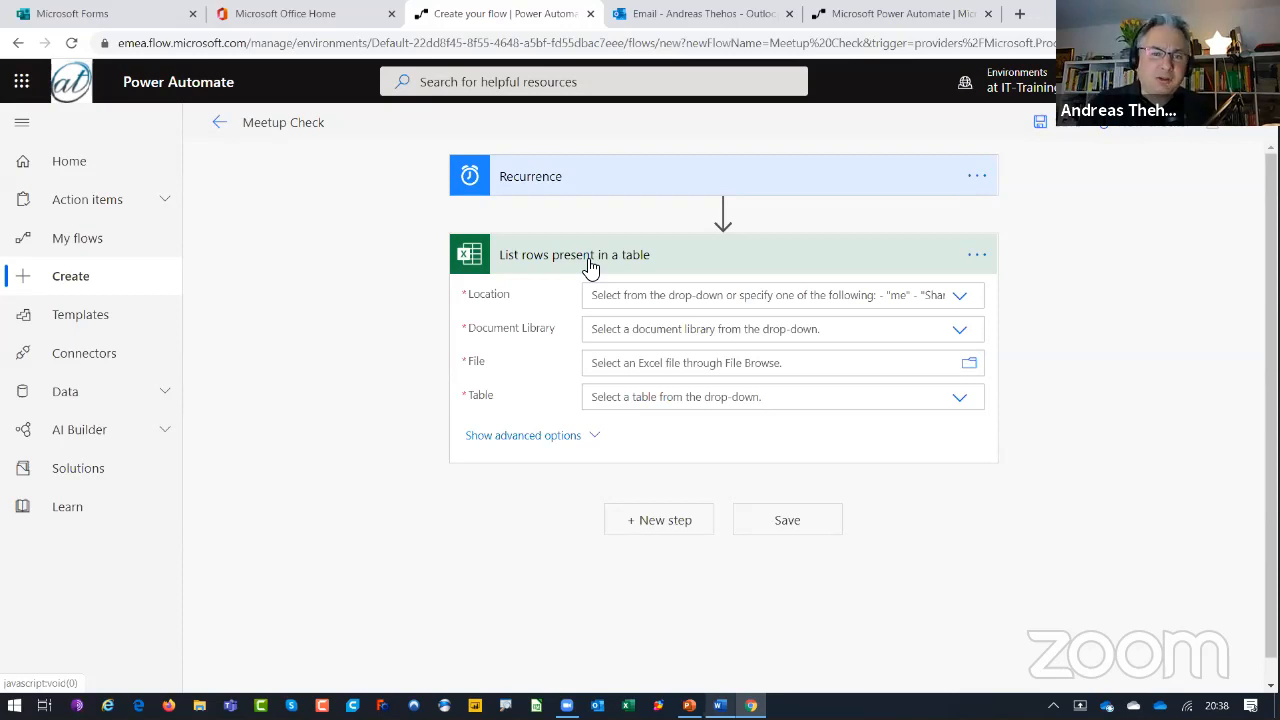
# - Set the row listing's location to OneDrive for Business and its document library to OneDrive
pyautogui.click(913, 299)
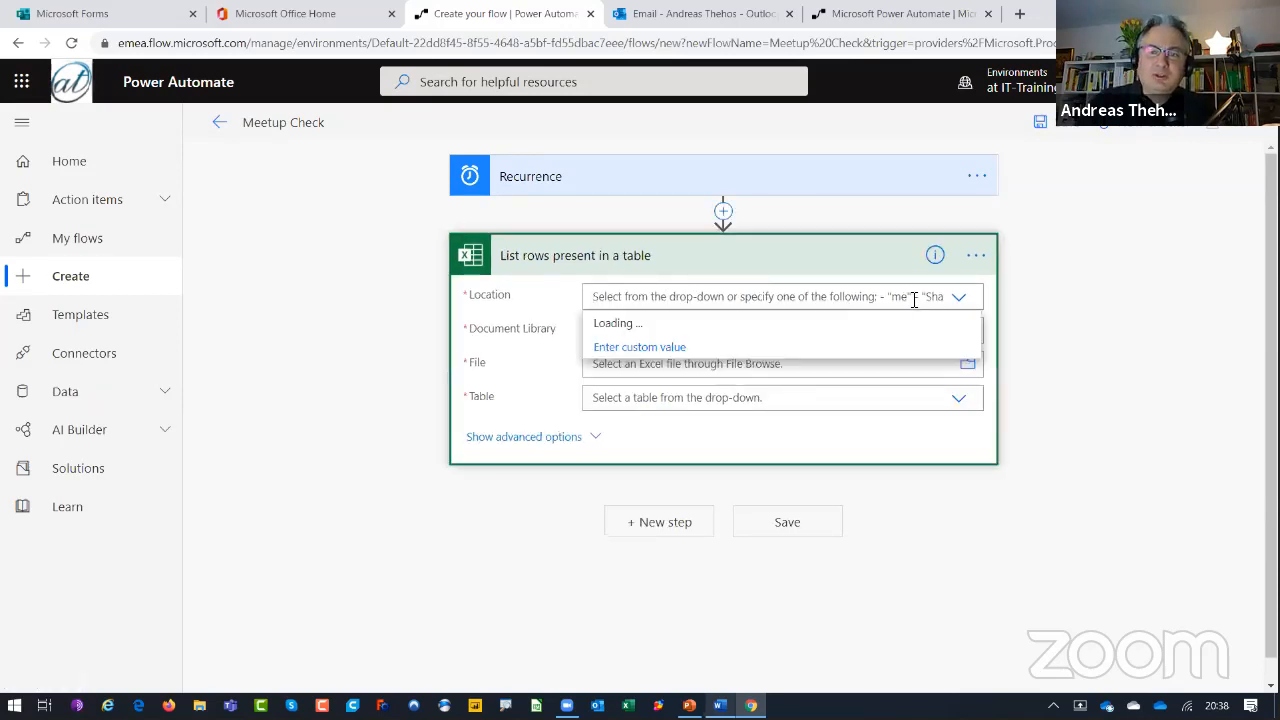
pyautogui.click(958, 301)
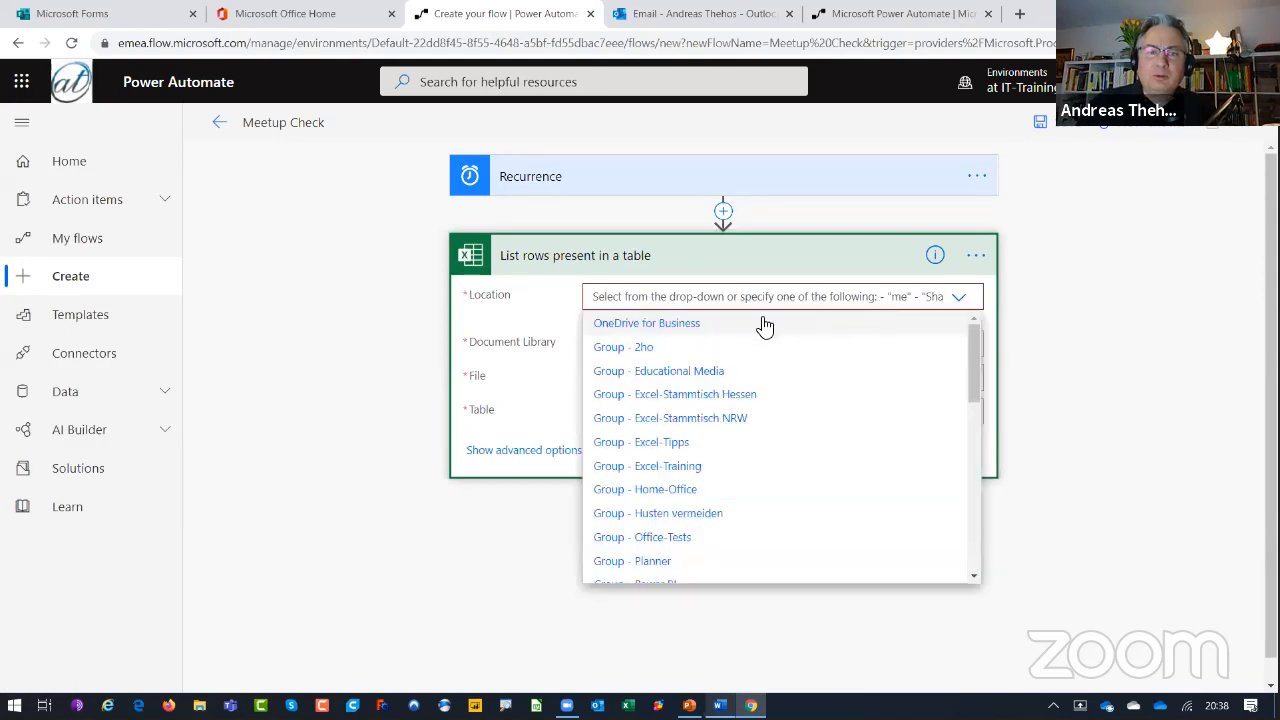
pyautogui.click(693, 325)
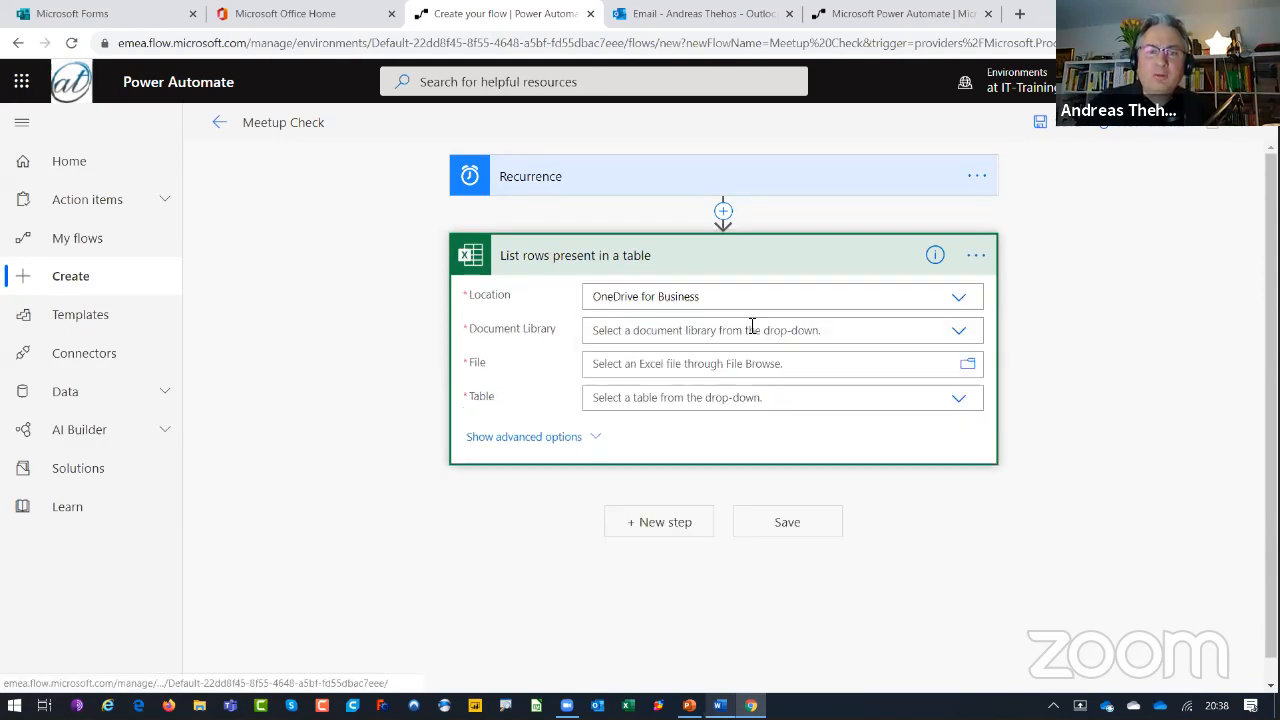
pyautogui.click(958, 332)
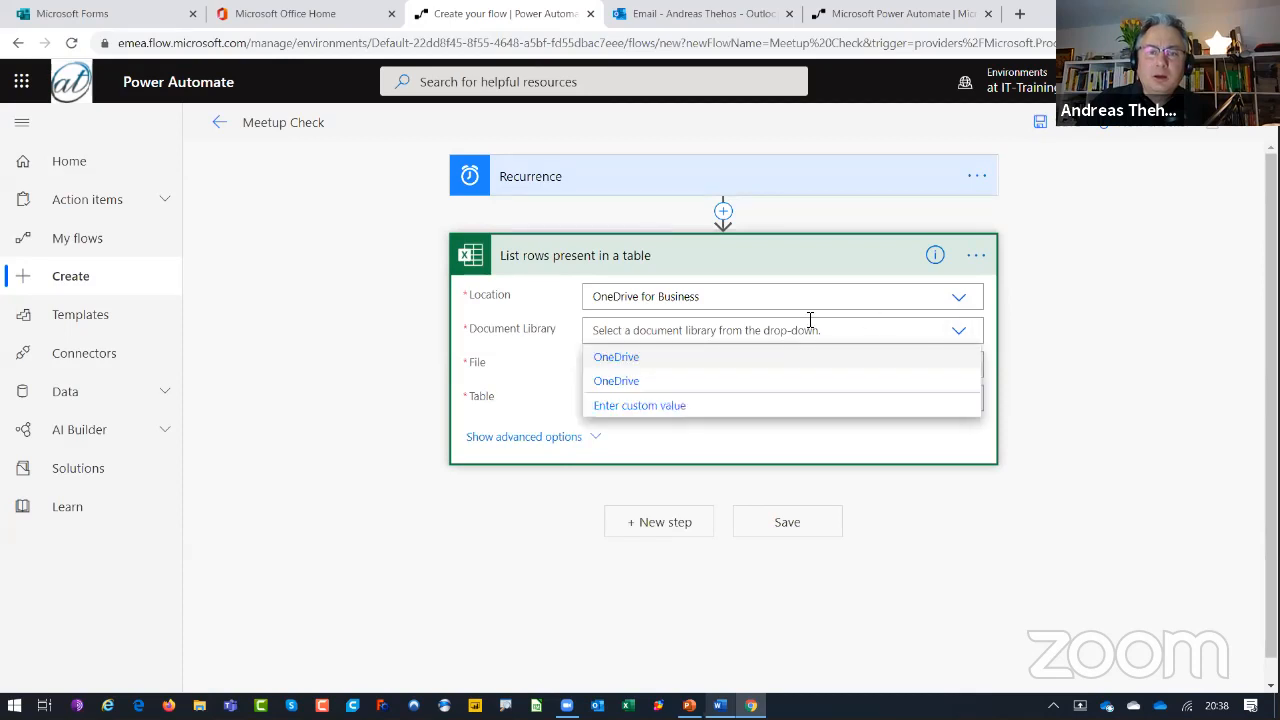
pyautogui.click(625, 357)
# - Choose check_values.xlsx as the row listing's file and tbl_ValueCheck as its table
pyautogui.click(648, 372)
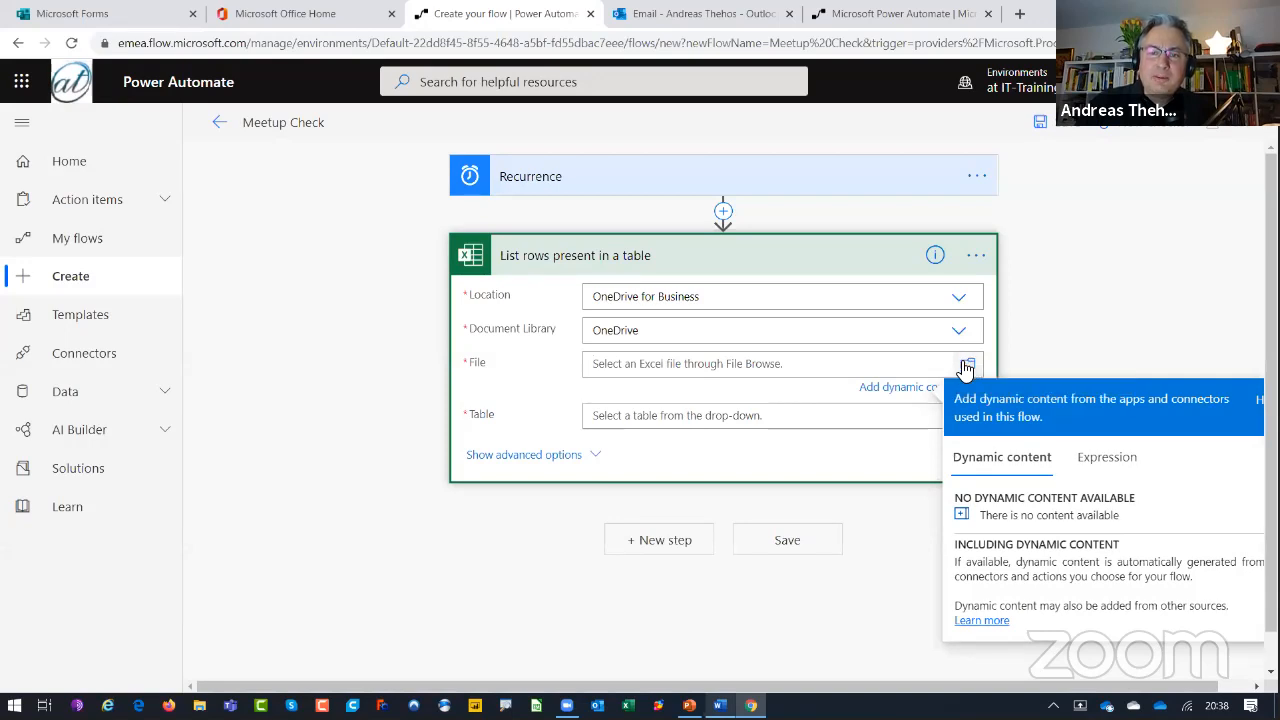
pyautogui.click(967, 363)
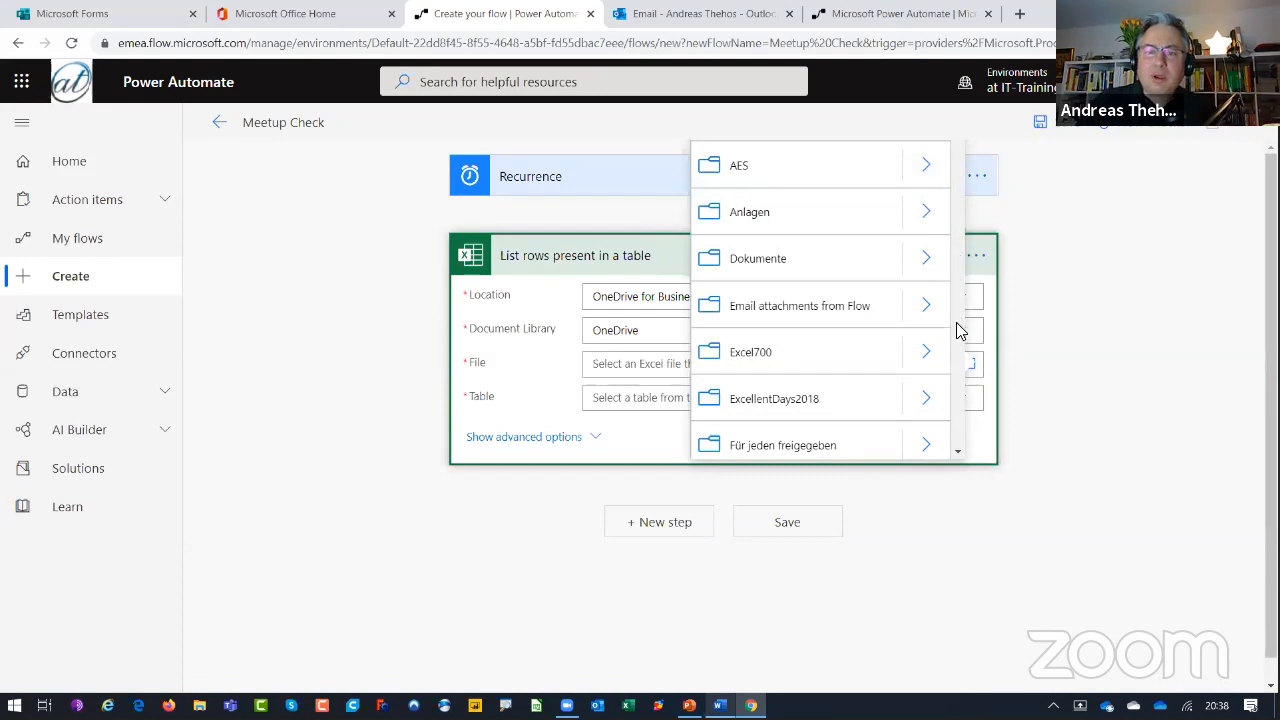
pyautogui.click(836, 356)
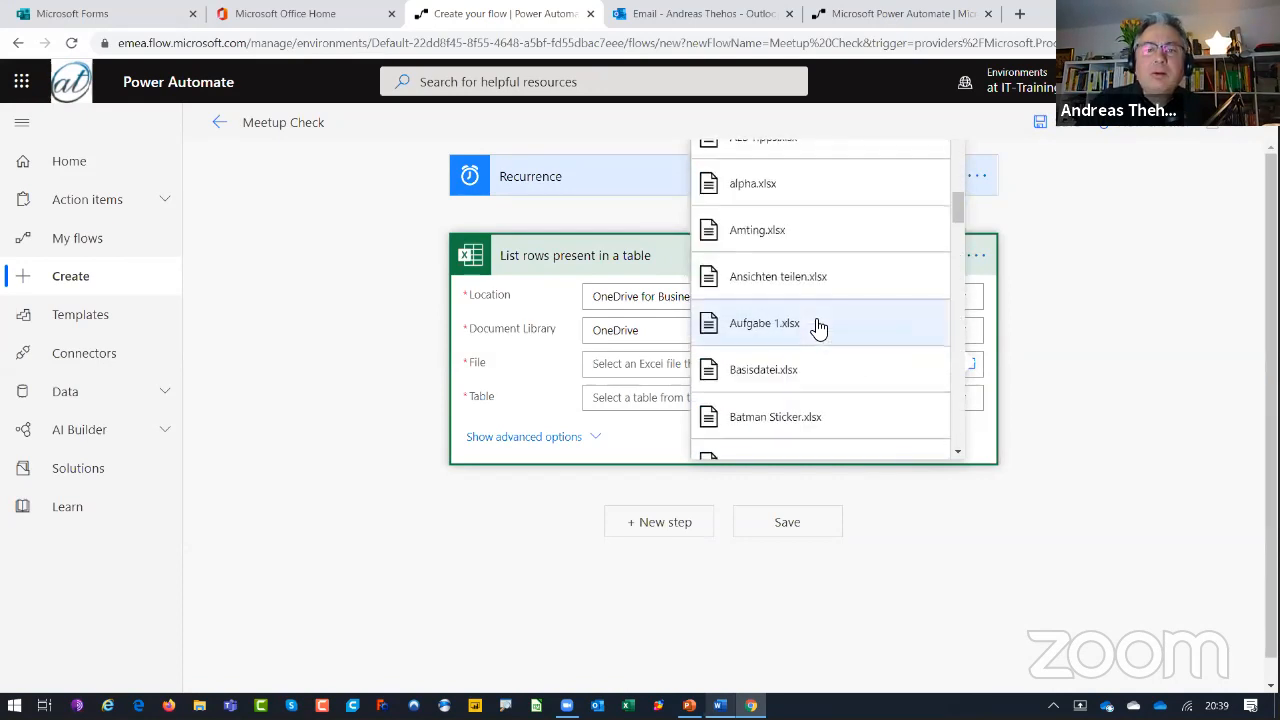
pyautogui.scroll(-5, 790, 310)
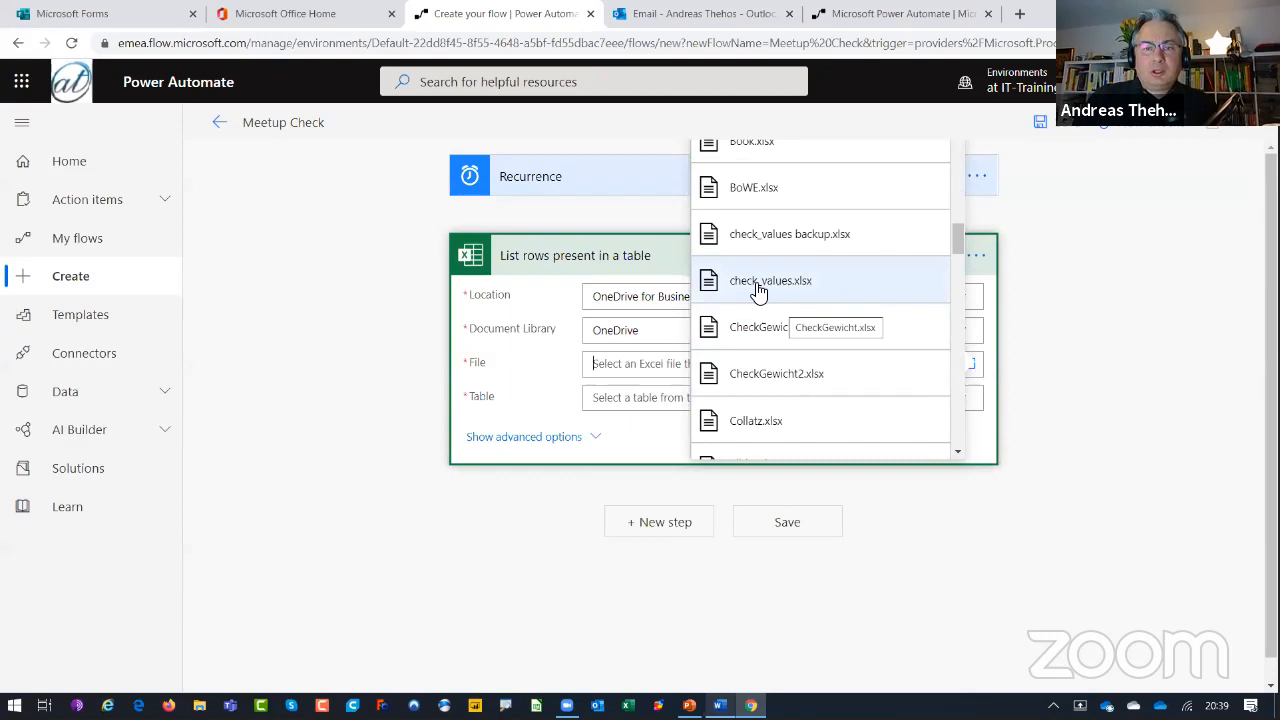
pyautogui.click(755, 282)
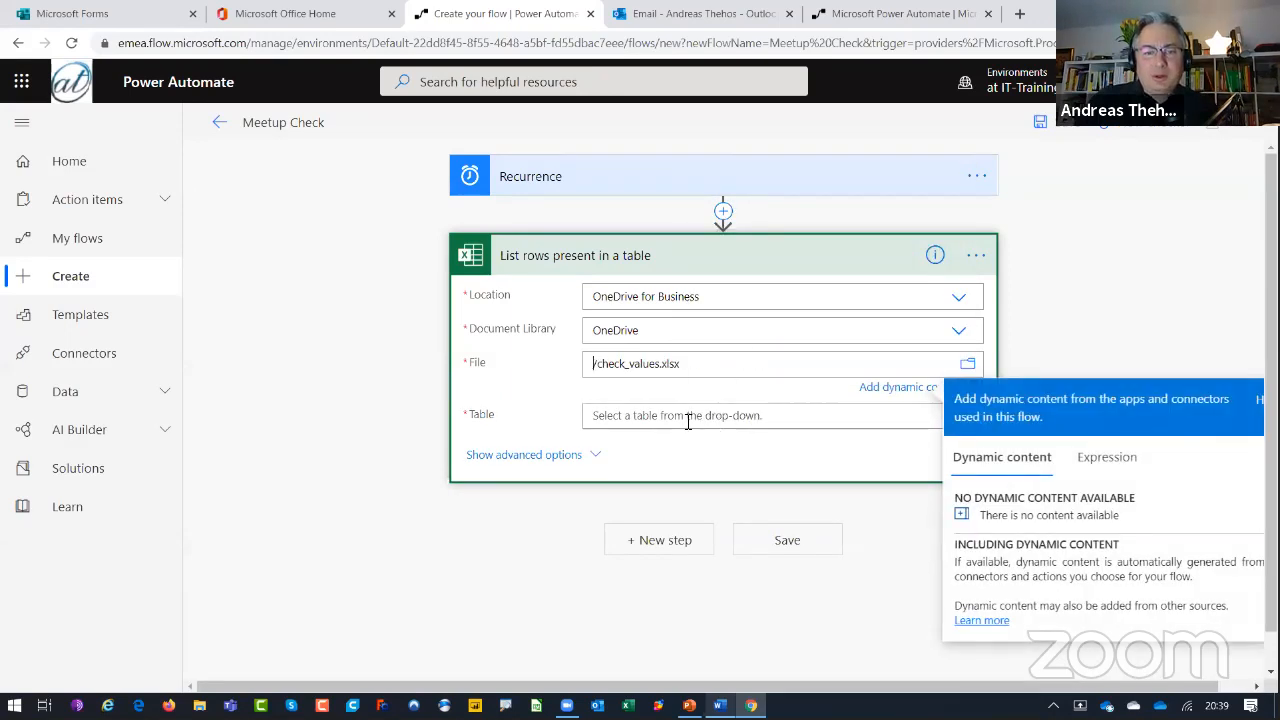
pyautogui.click(830, 428)
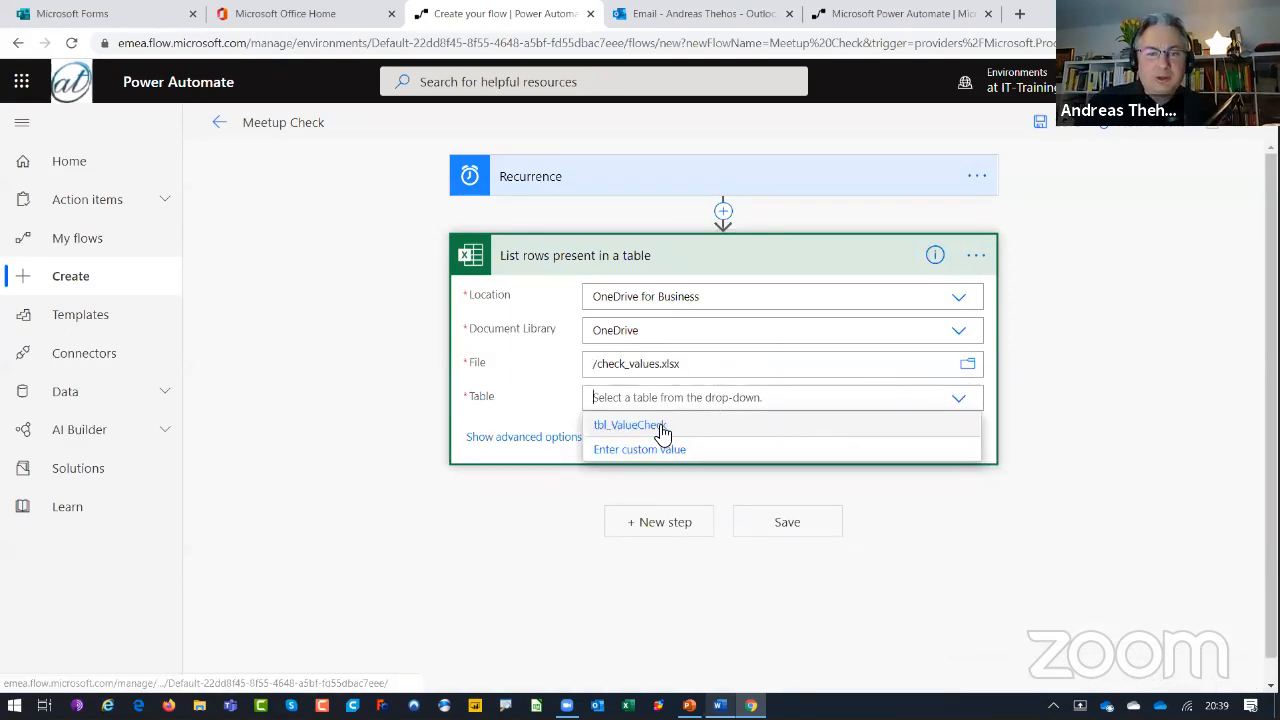
pyautogui.click(660, 426)
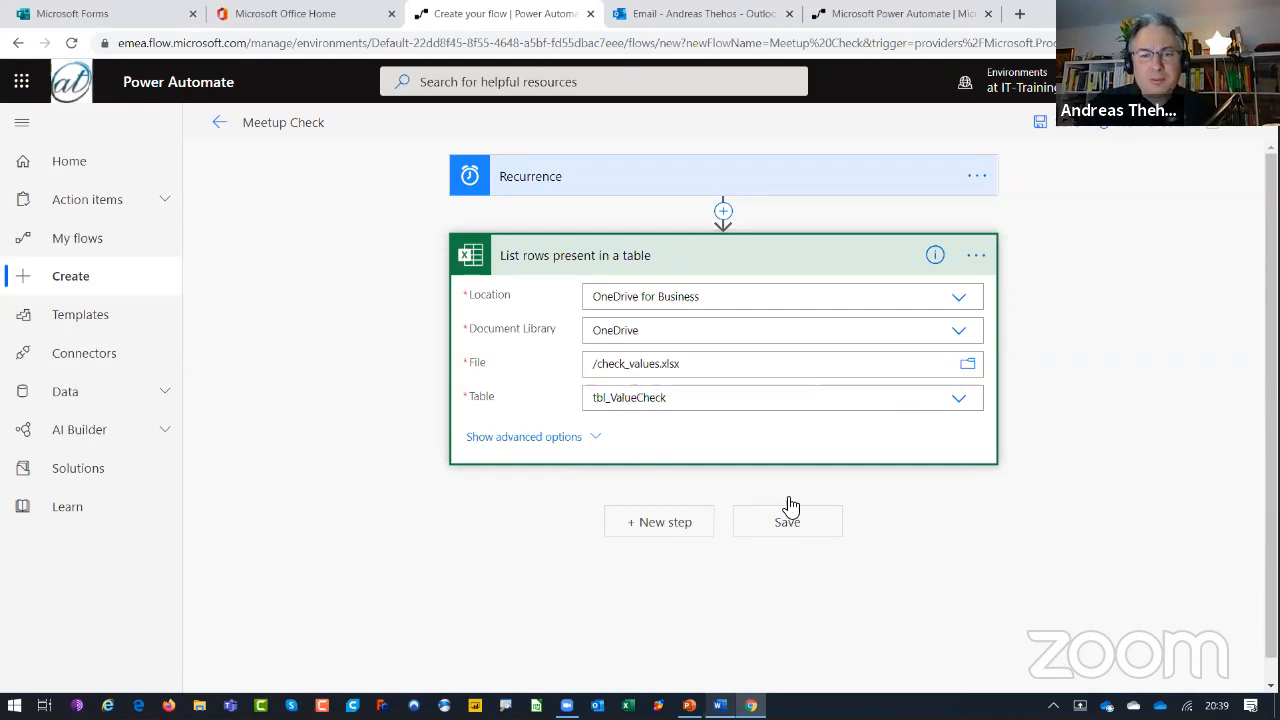
# - Add a Condition control action after the row listing
pyautogui.click(673, 527)
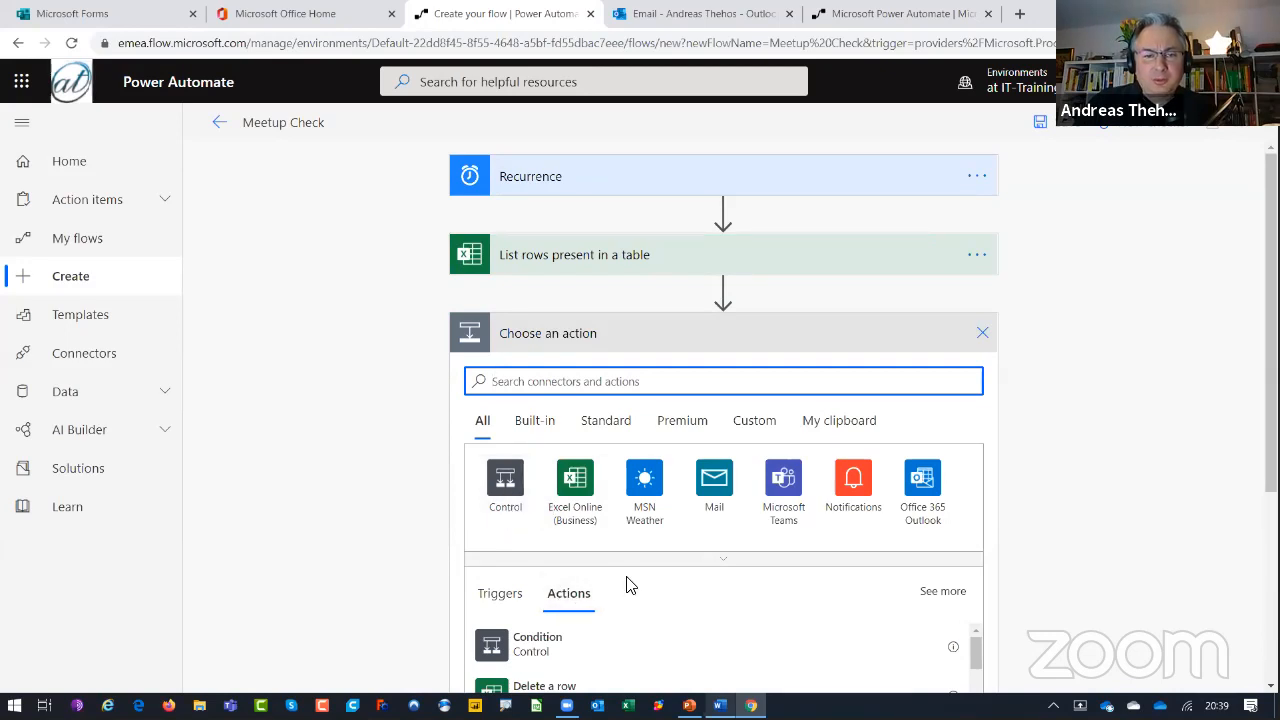
pyautogui.scroll(-1, 626, 585)
pyautogui.click(543, 574)
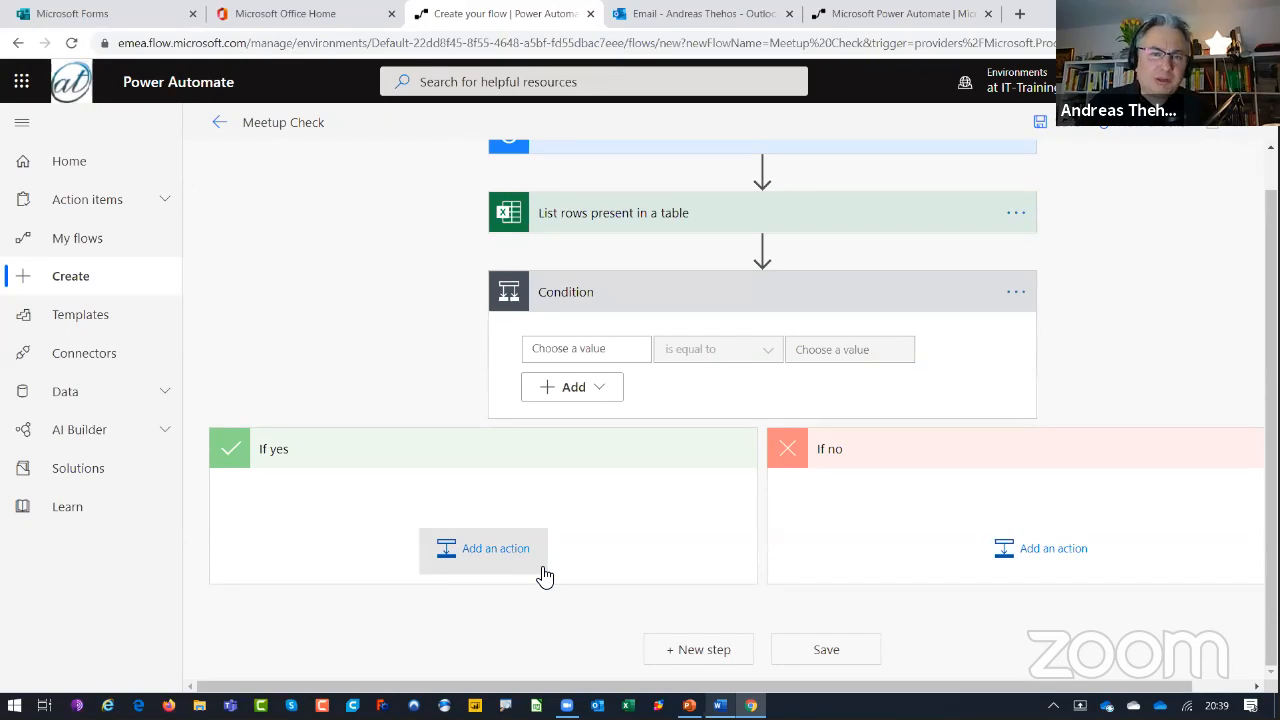
# - Use the Excel table's value column as dynamic content for the condition's first value
pyautogui.click(582, 352)
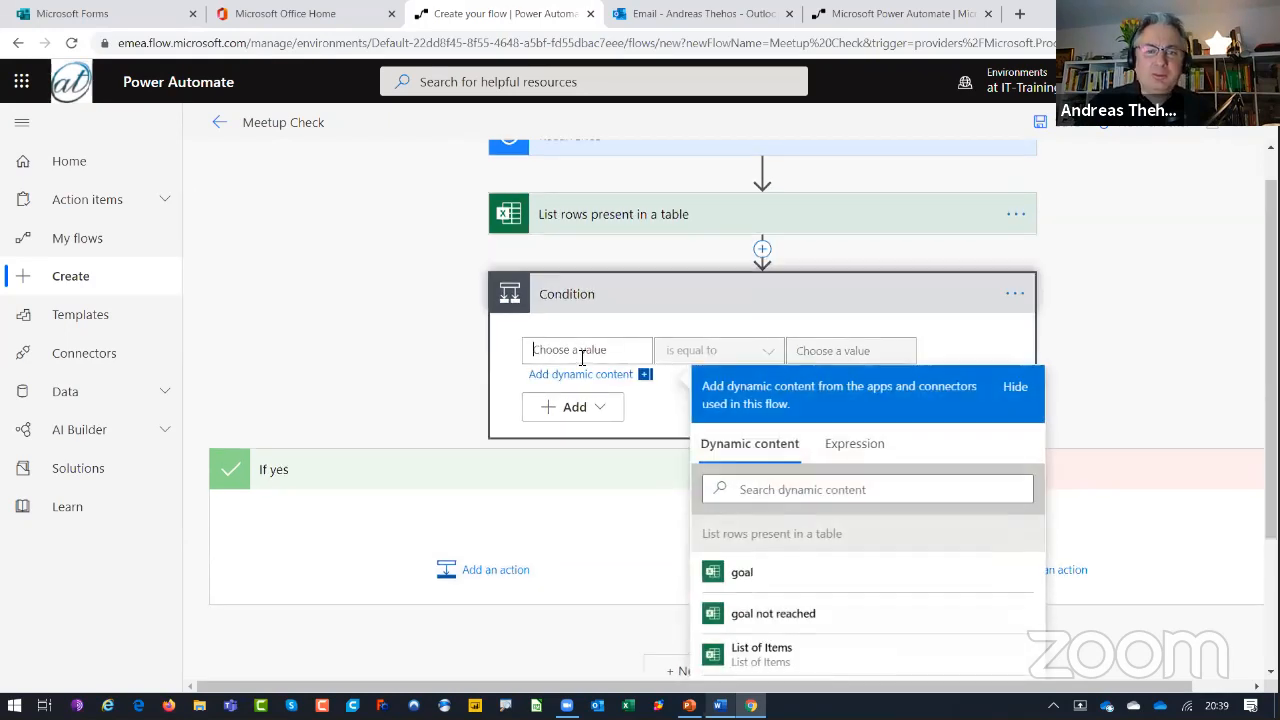
pyautogui.scroll(-1, 966, 400)
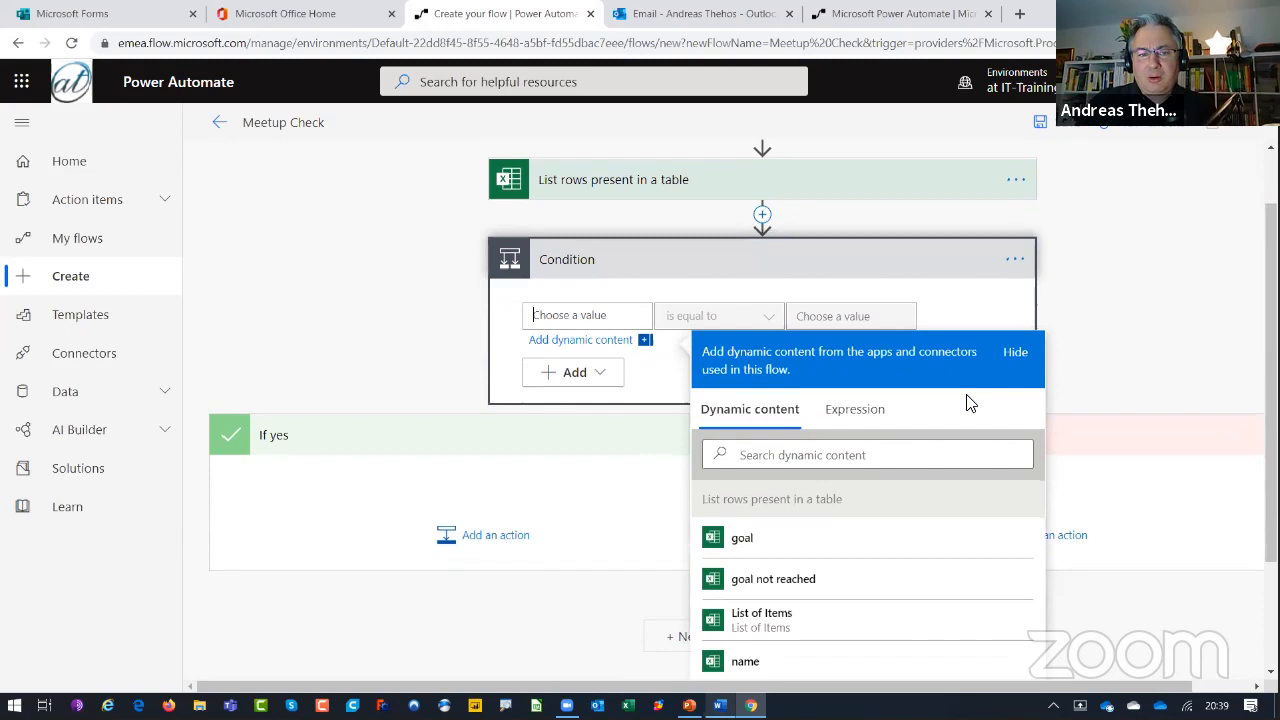
pyautogui.scroll(-1, 966, 400)
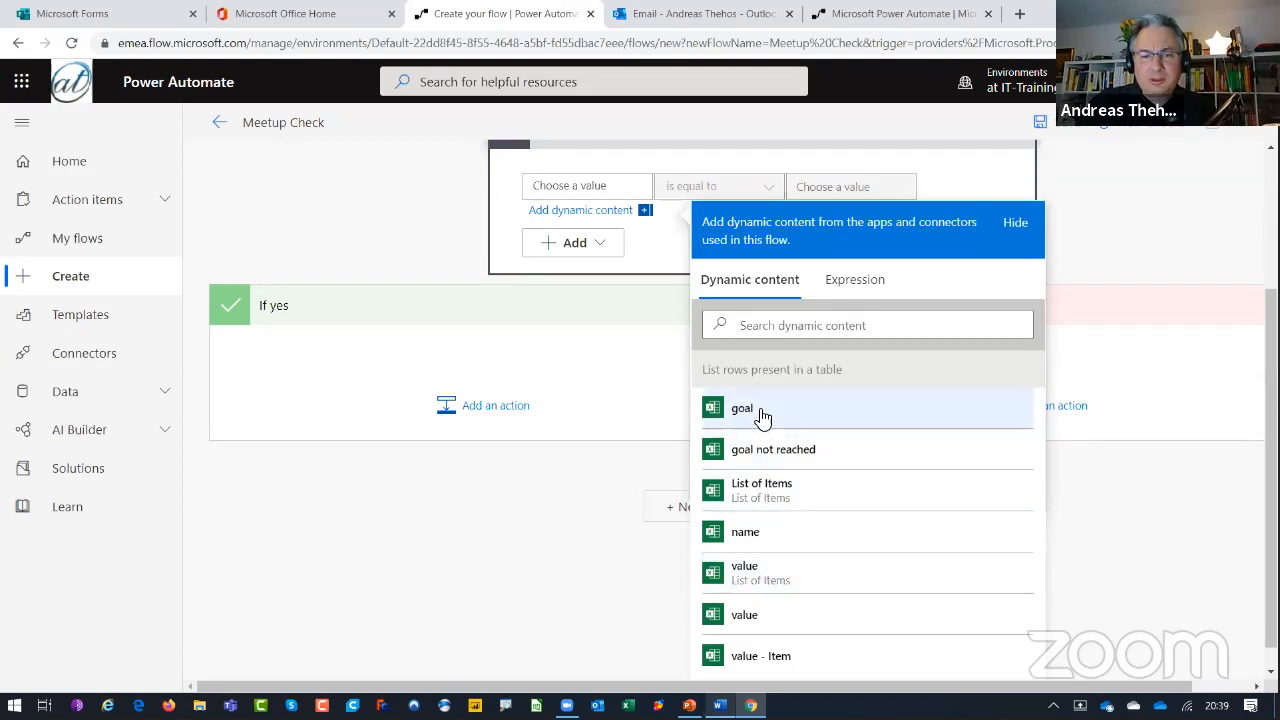
pyautogui.scroll(-1, 793, 560)
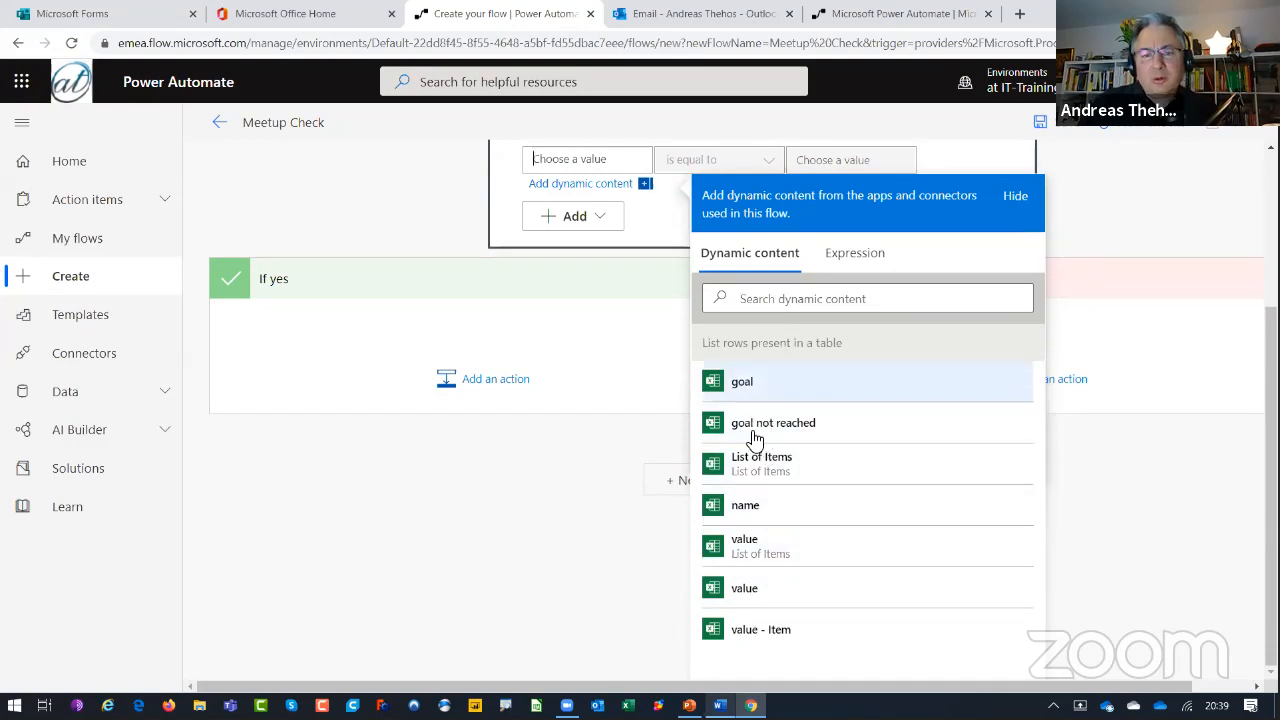
pyautogui.click(744, 591)
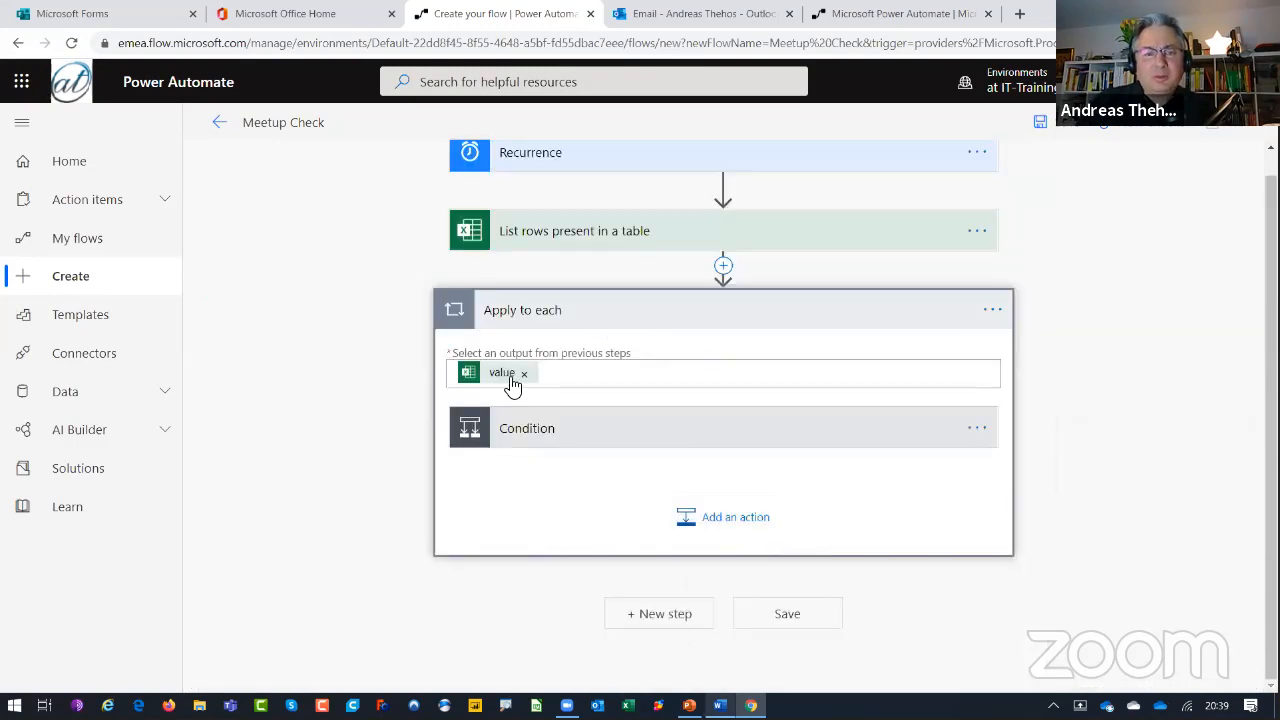
# - Clear the Apply to each input and reselect the value list from the row listing's dynamic content
pyautogui.click(576, 370)
pyautogui.press('BackSpace')
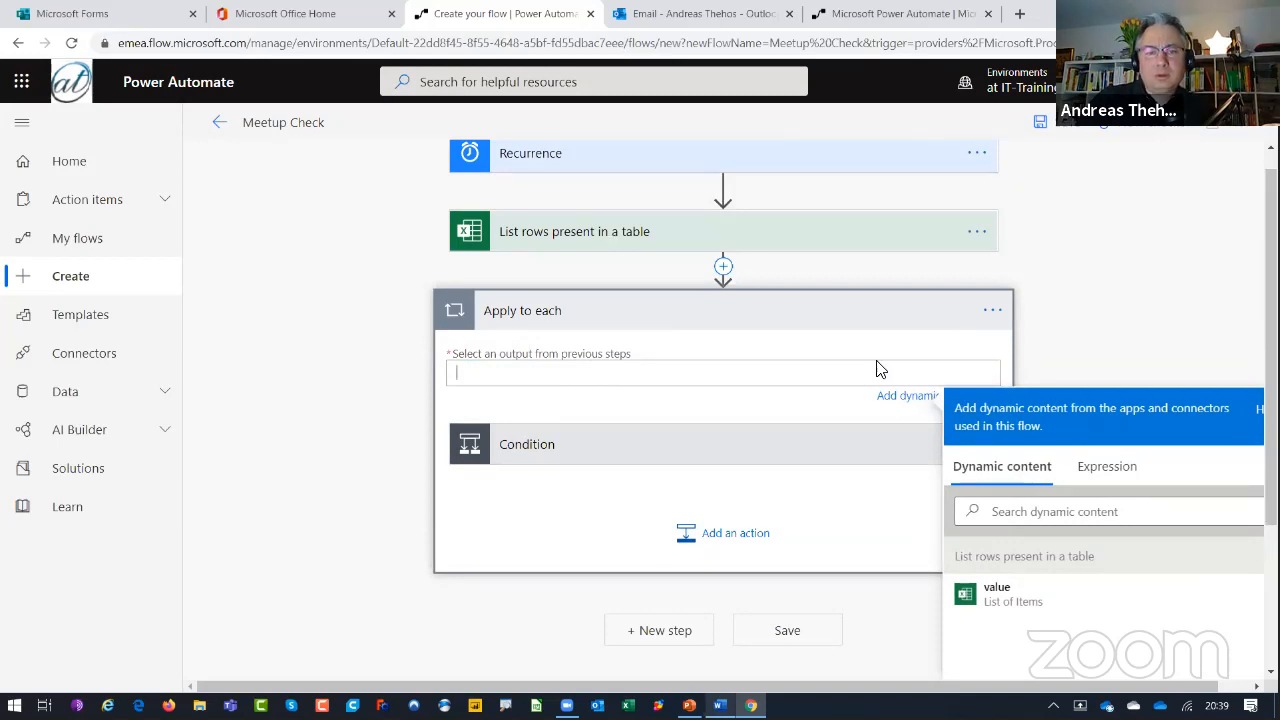
pyautogui.click(995, 596)
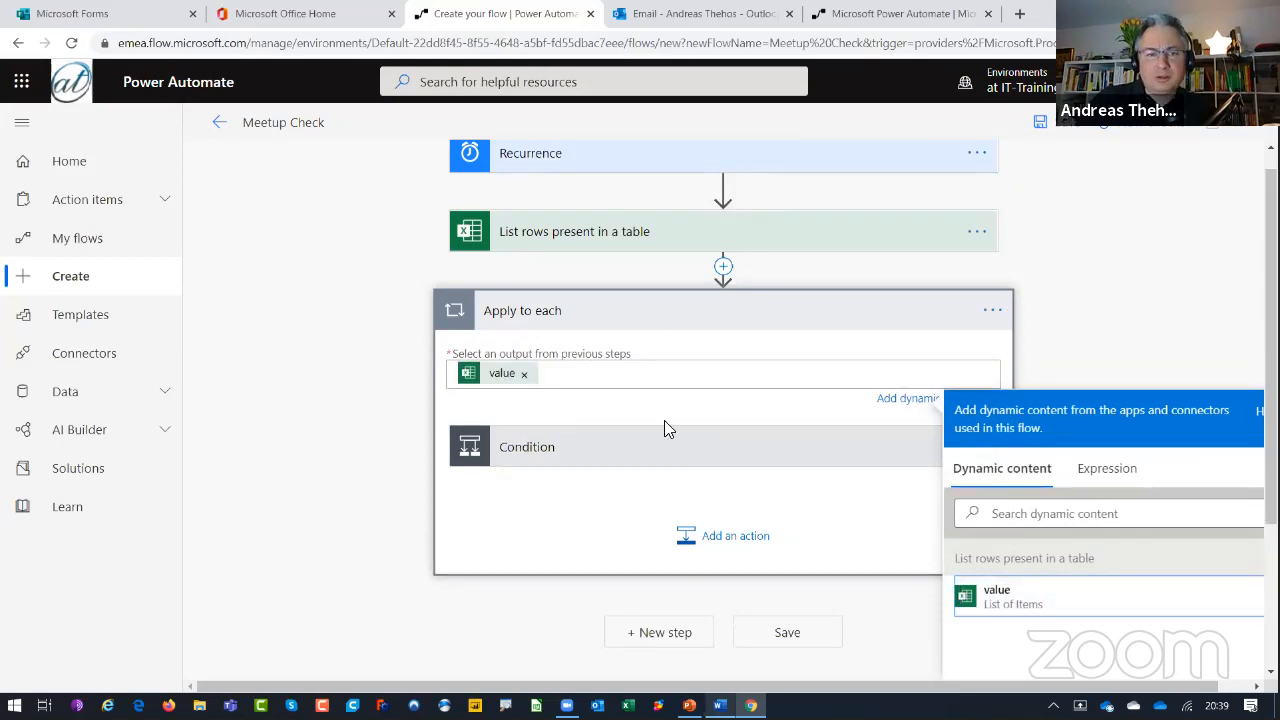
# - Complete the condition so it tests whether value is less than the table's goal column
pyautogui.click(598, 447)
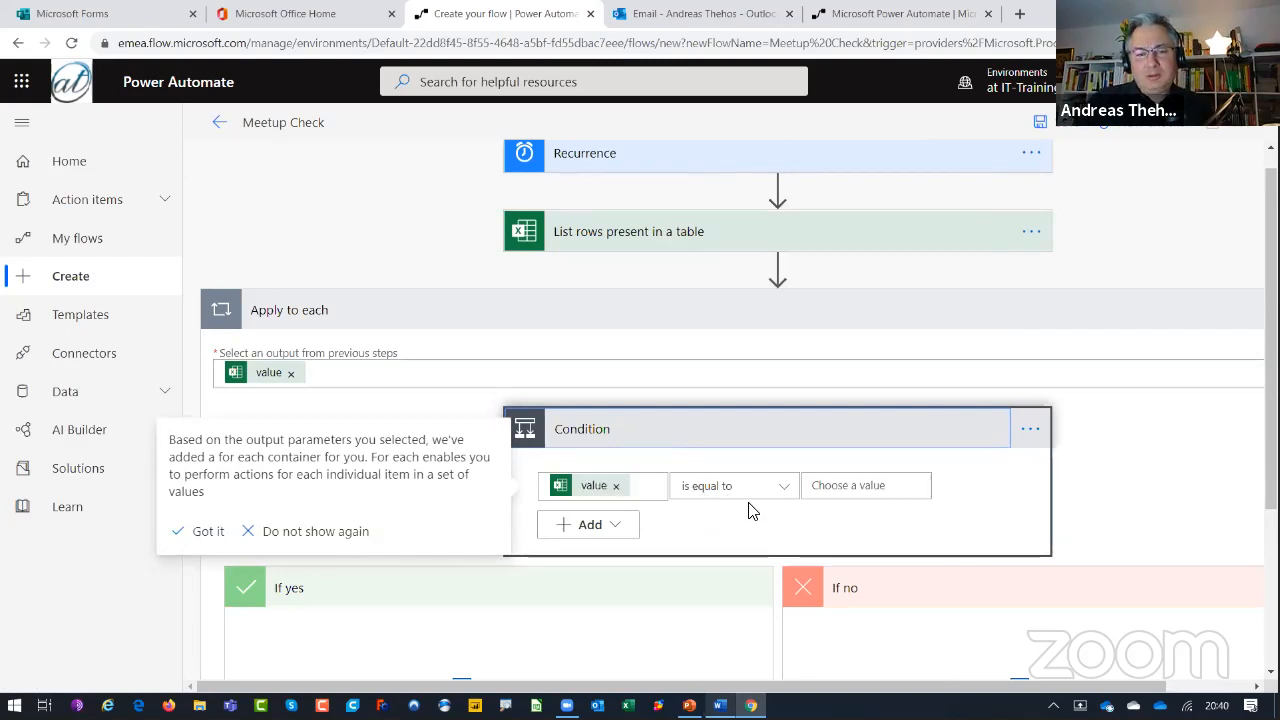
pyautogui.click(781, 487)
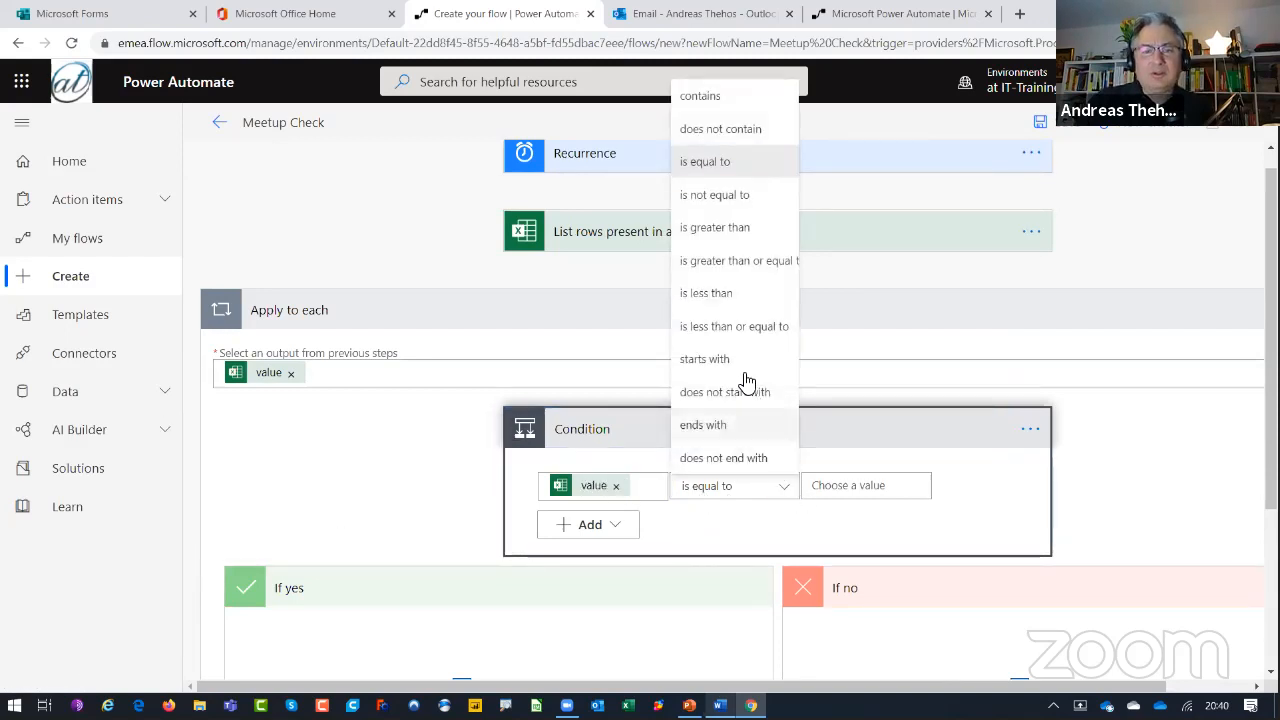
pyautogui.click(712, 294)
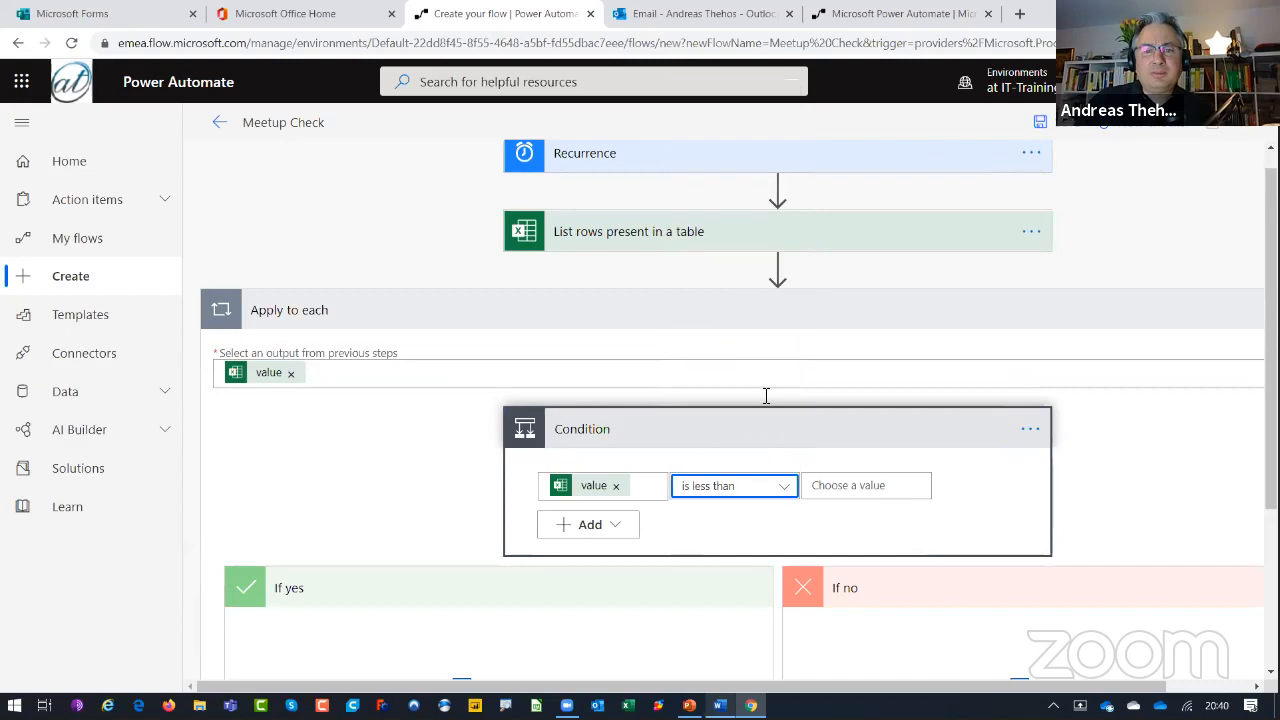
pyautogui.click(848, 486)
pyautogui.scroll(-1, 1074, 518)
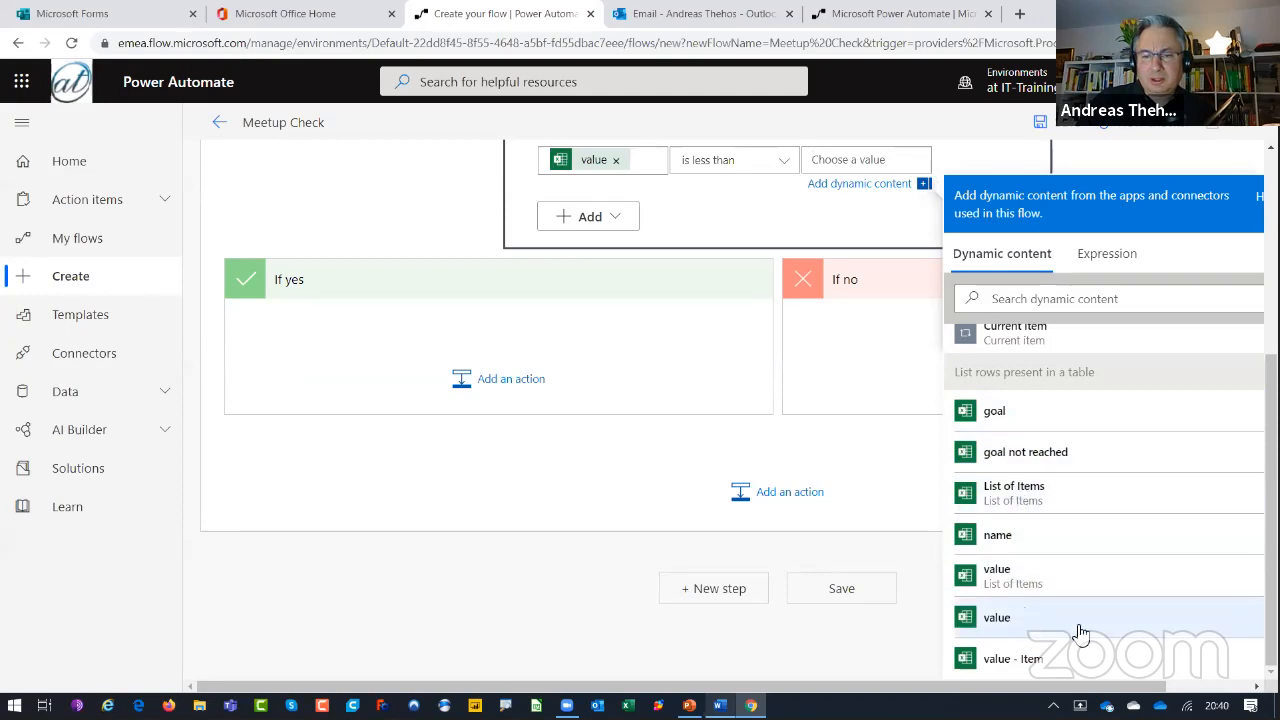
pyautogui.click(997, 412)
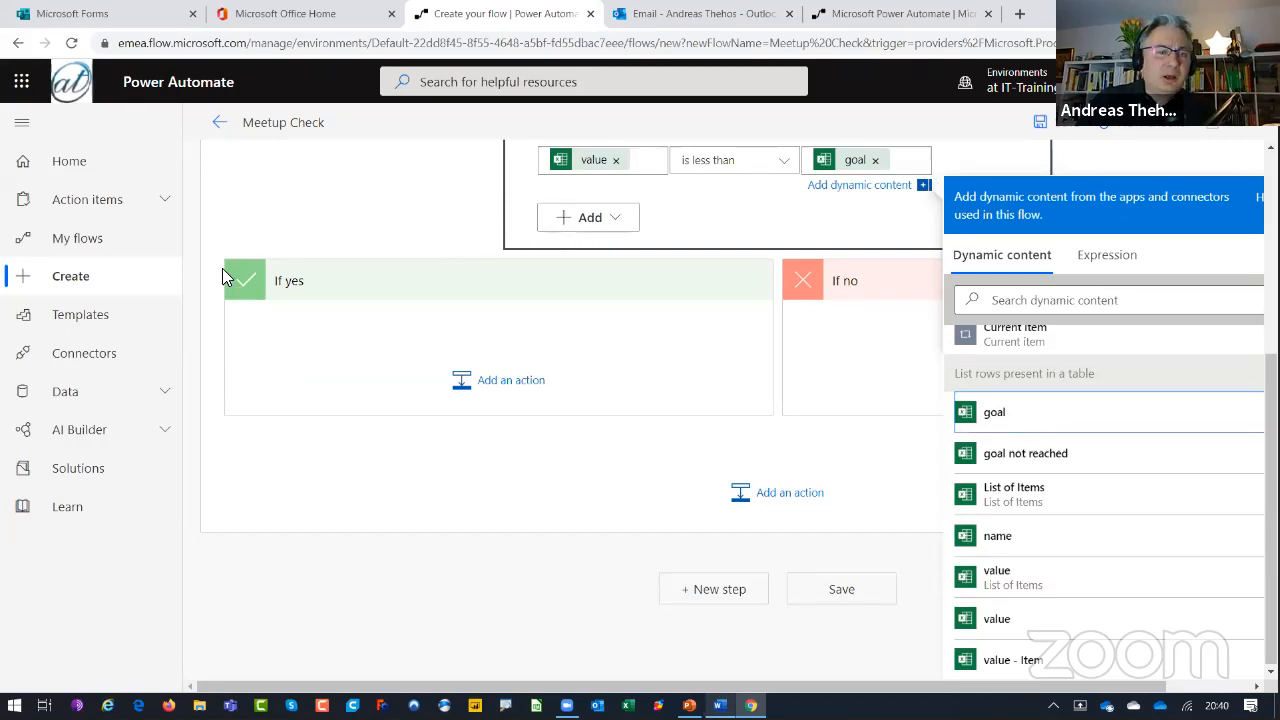
pyautogui.click(254, 286)
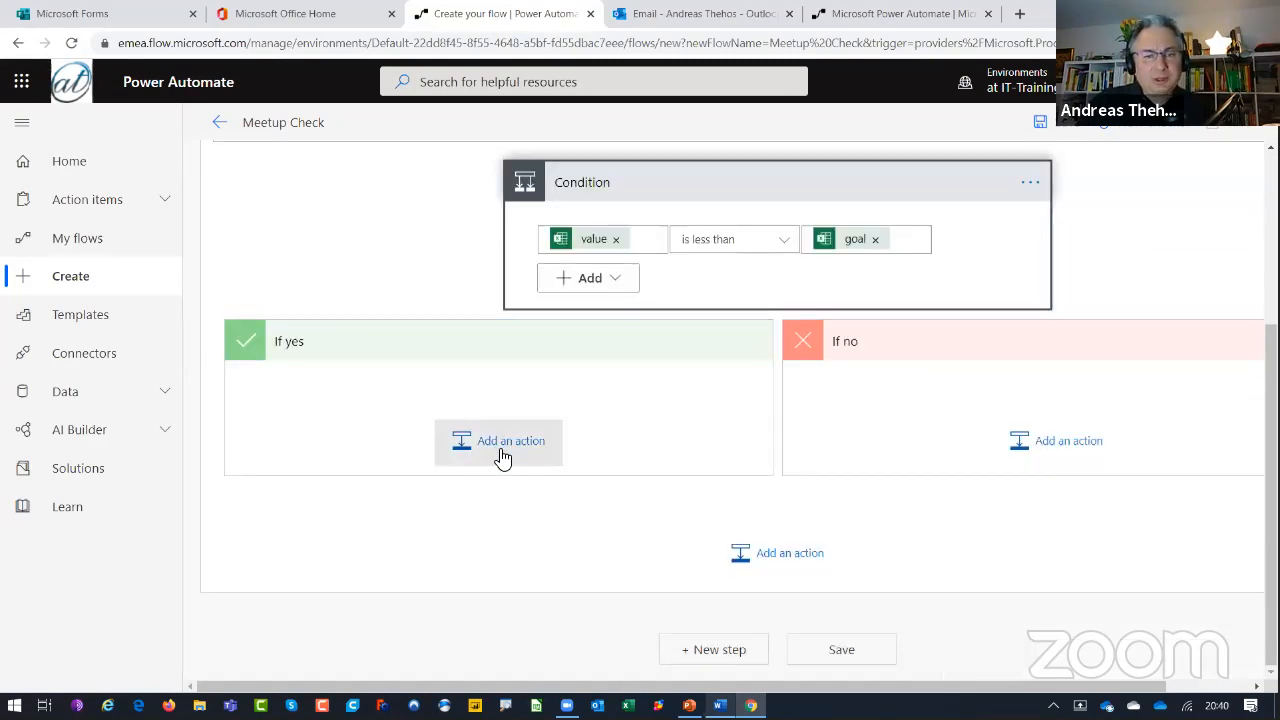
# - Add the Notifications action Send me an email notification to the condition's If yes branch
pyautogui.click(502, 455)
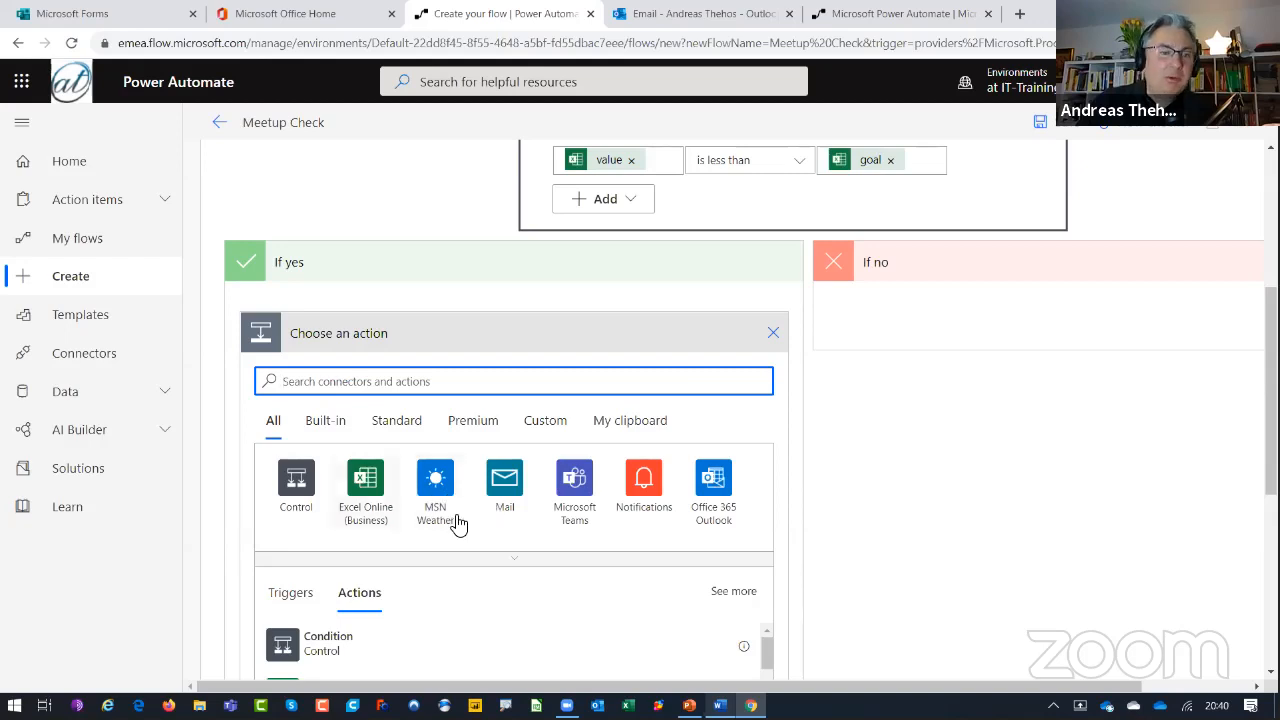
pyautogui.scroll(-1, 473, 518)
pyautogui.scroll(-2, 473, 518)
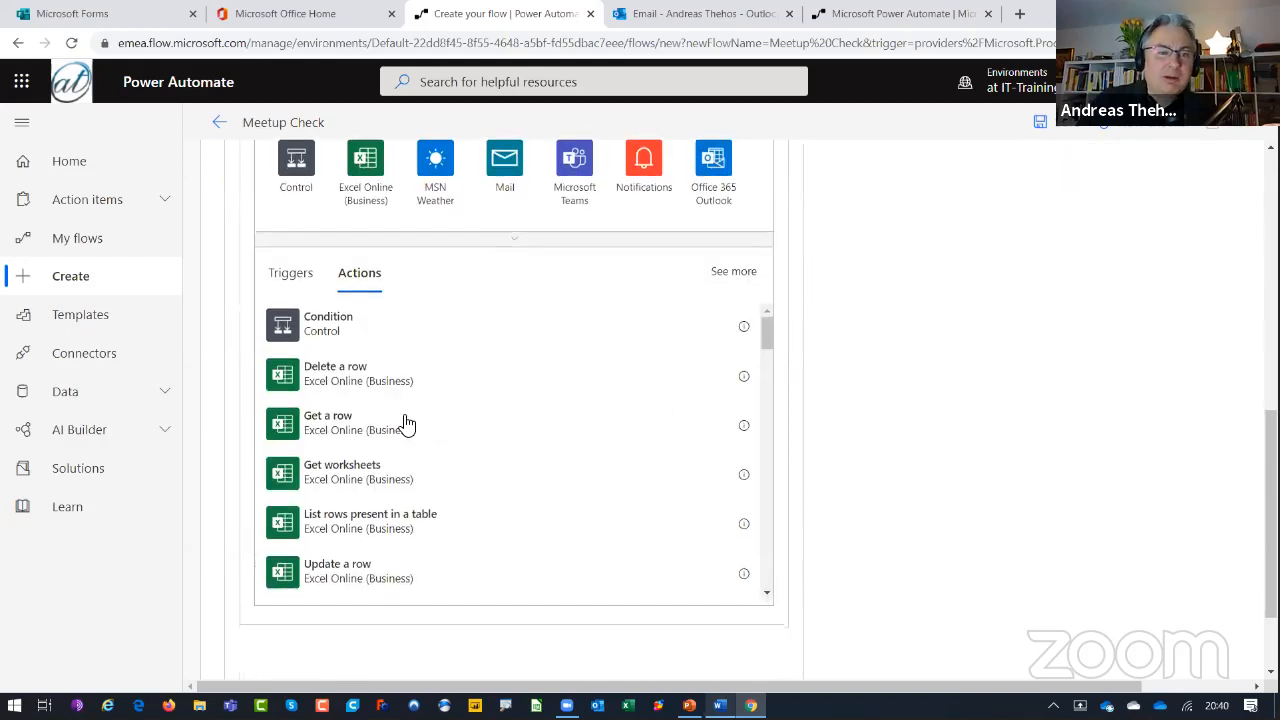
pyautogui.click(650, 186)
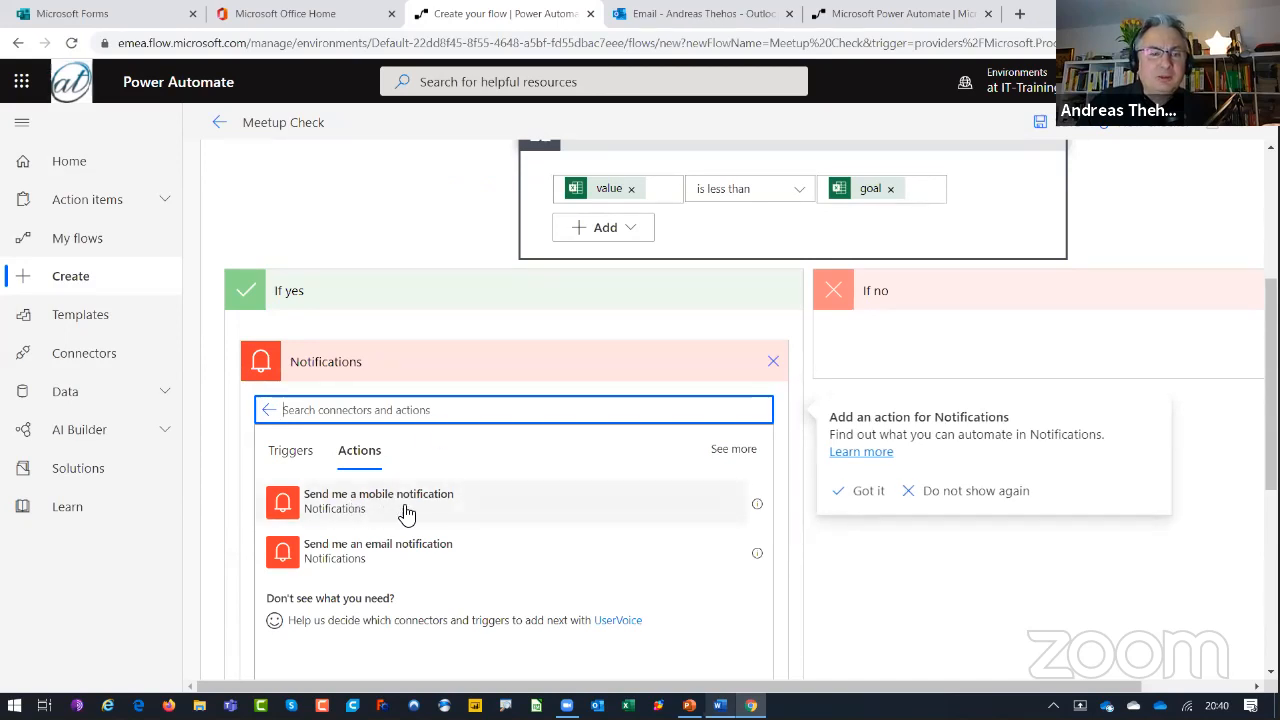
pyautogui.click(345, 552)
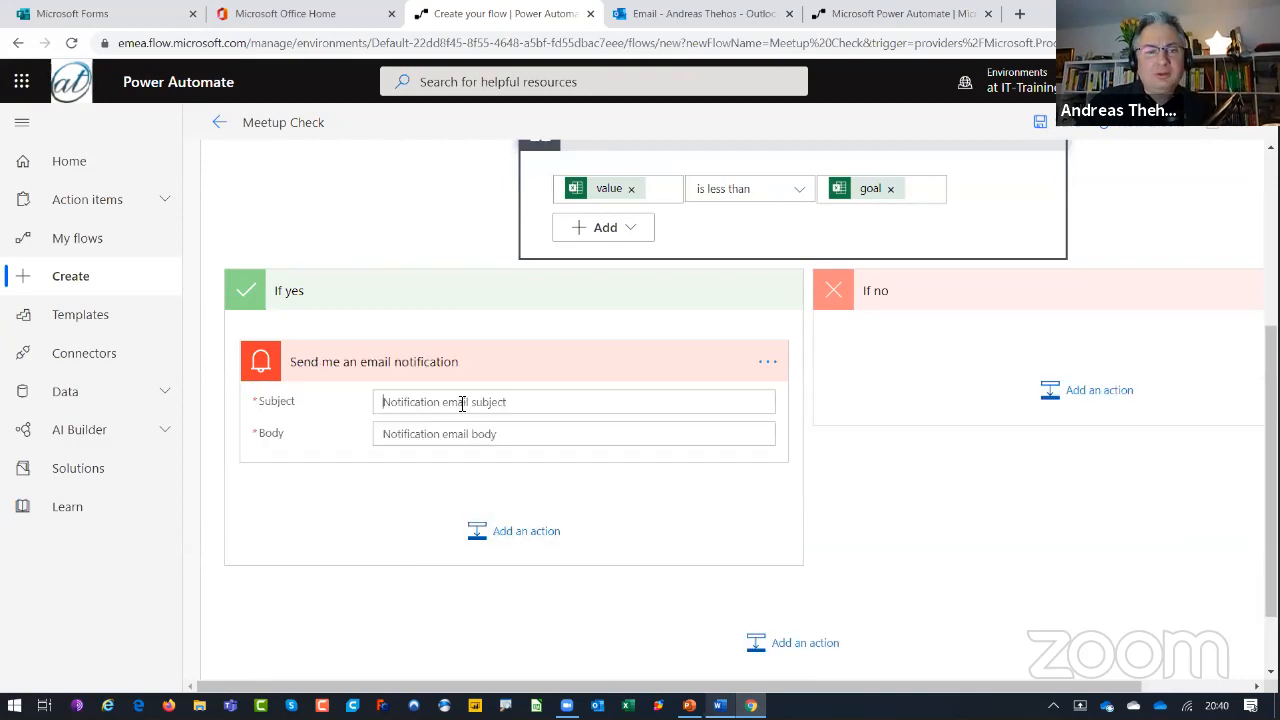
# - Compose the notification subject as "Goal not reached", the name column as dynamic content, and "is less than his / her goal"
pyautogui.click(462, 403)
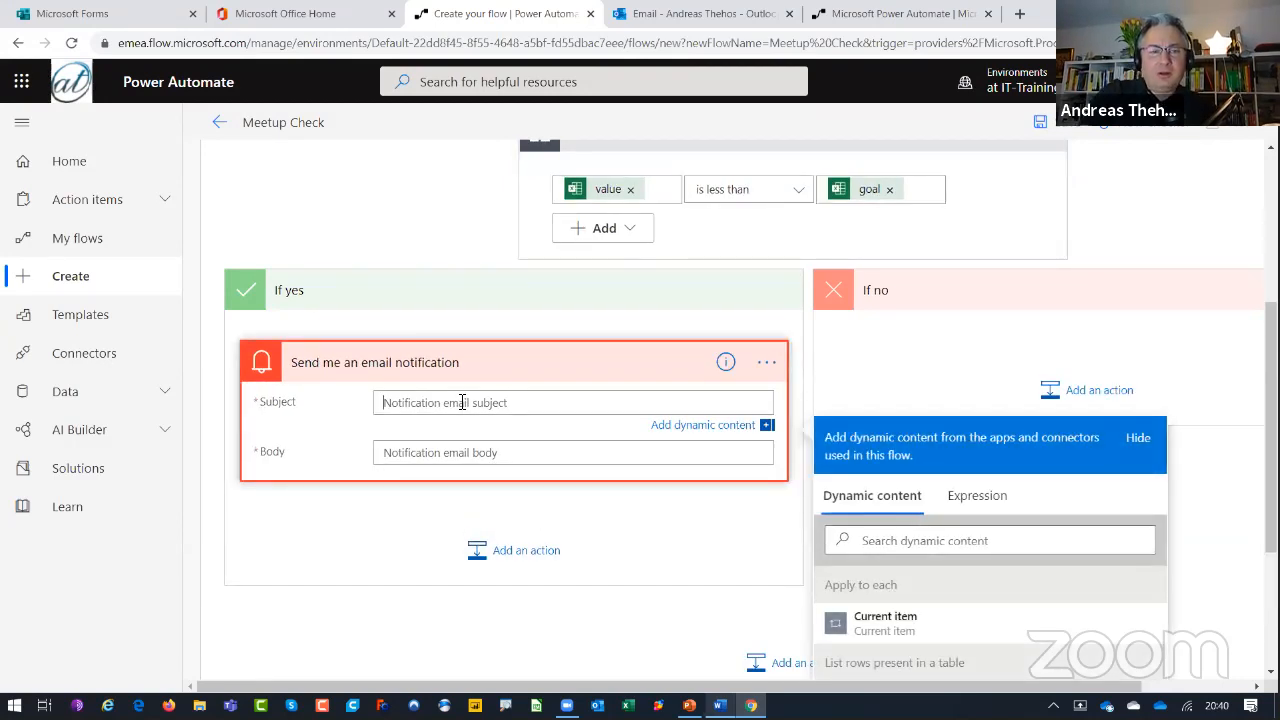
pyautogui.write('Goal not reached')
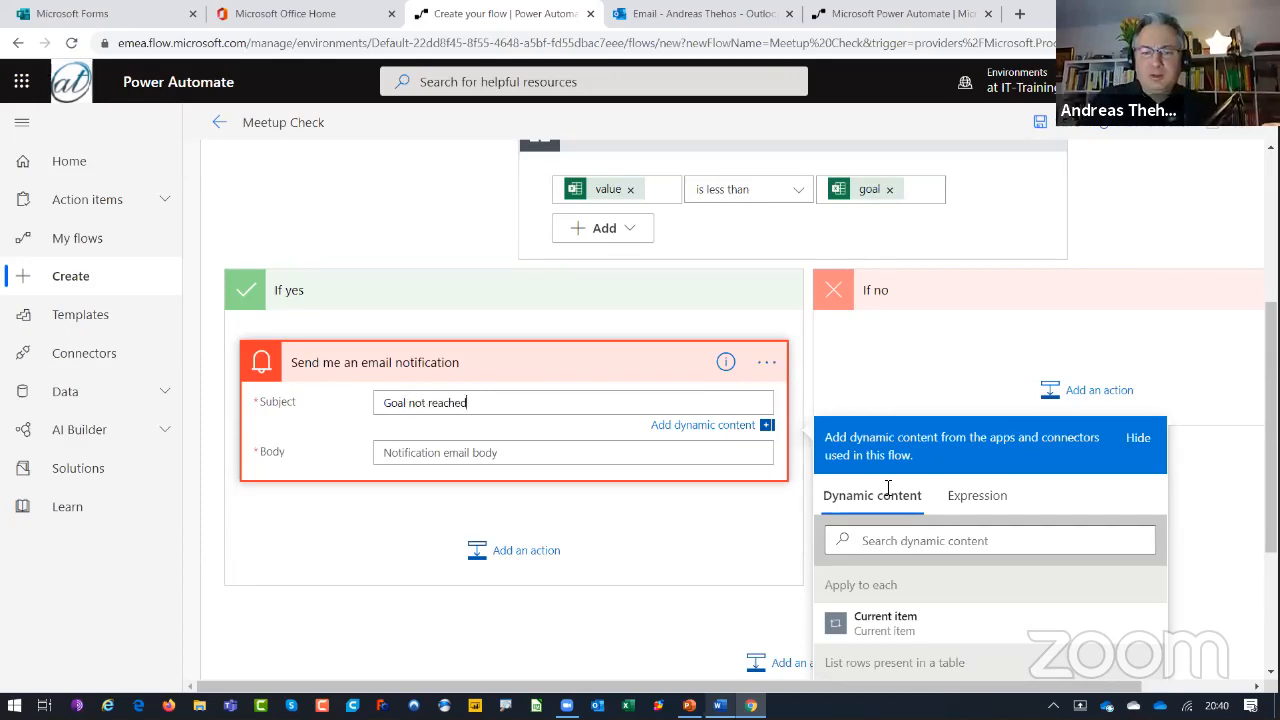
pyautogui.scroll(-2, 887, 487)
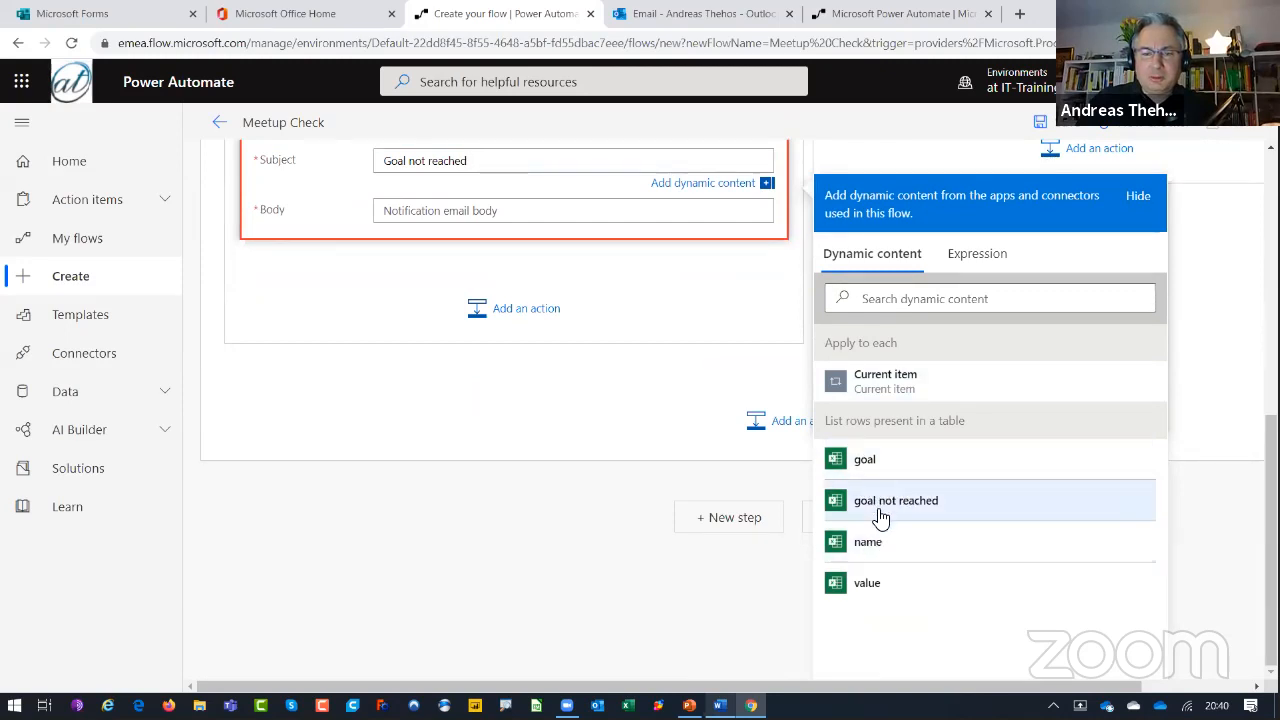
pyautogui.click(868, 542)
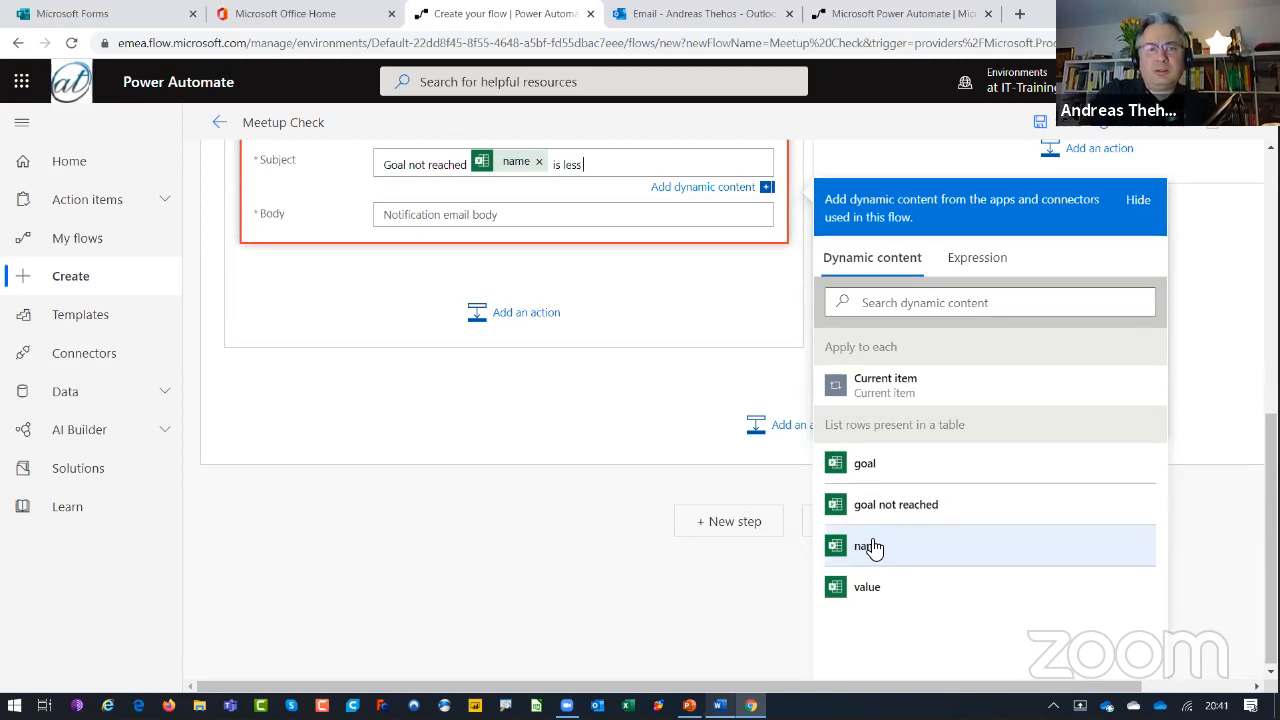
pyautogui.write('is less than his / her goal')
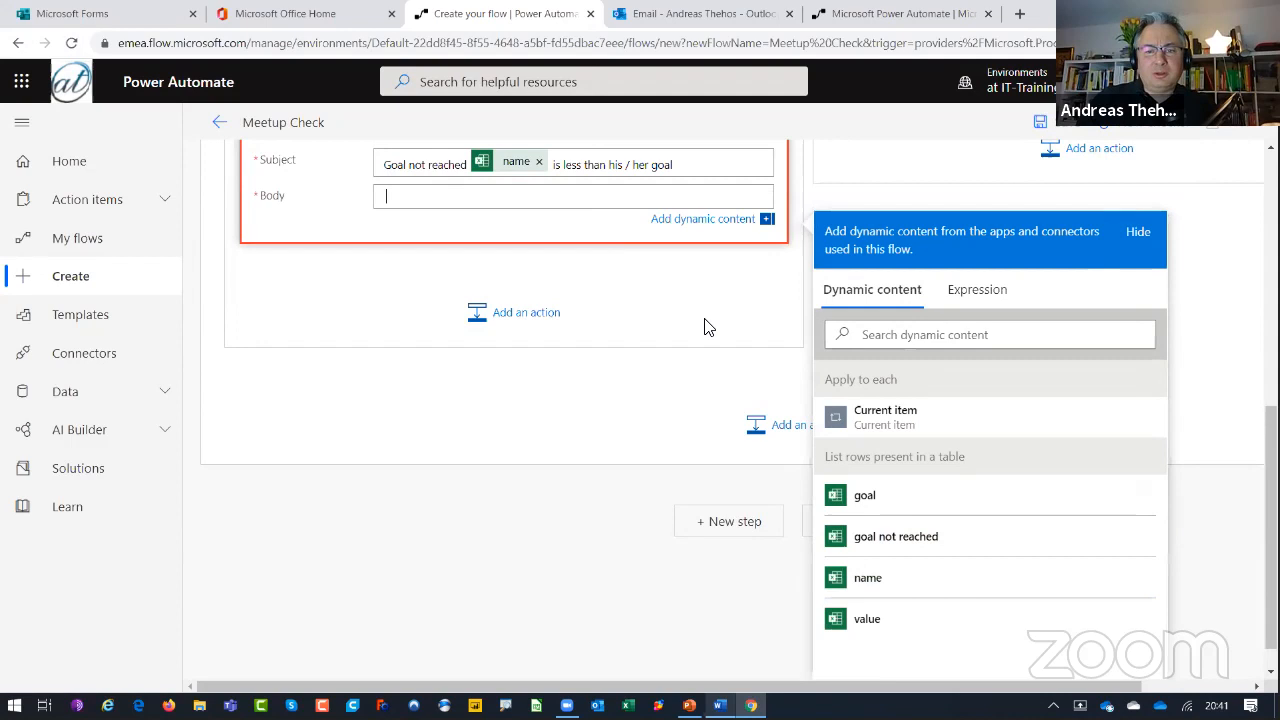
# - Compose the notification body as the value column, a "<" sign and the goal column
pyautogui.click(872, 625)
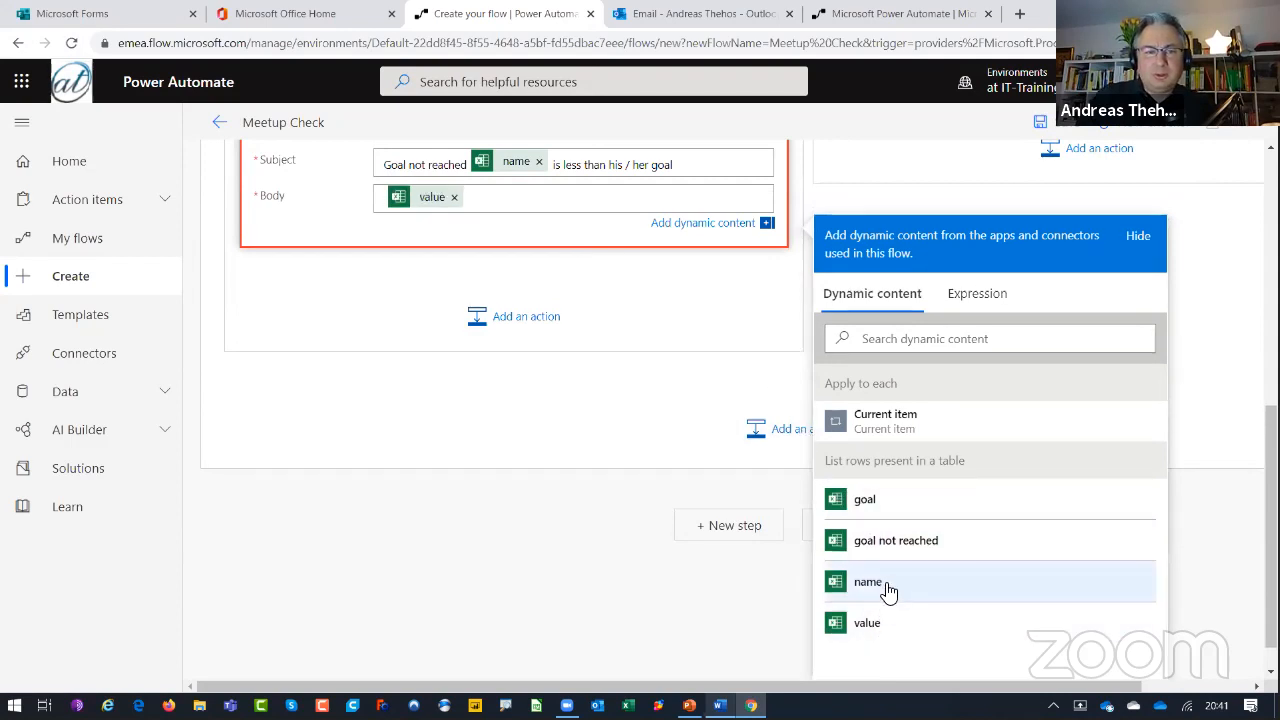
pyautogui.write('<')
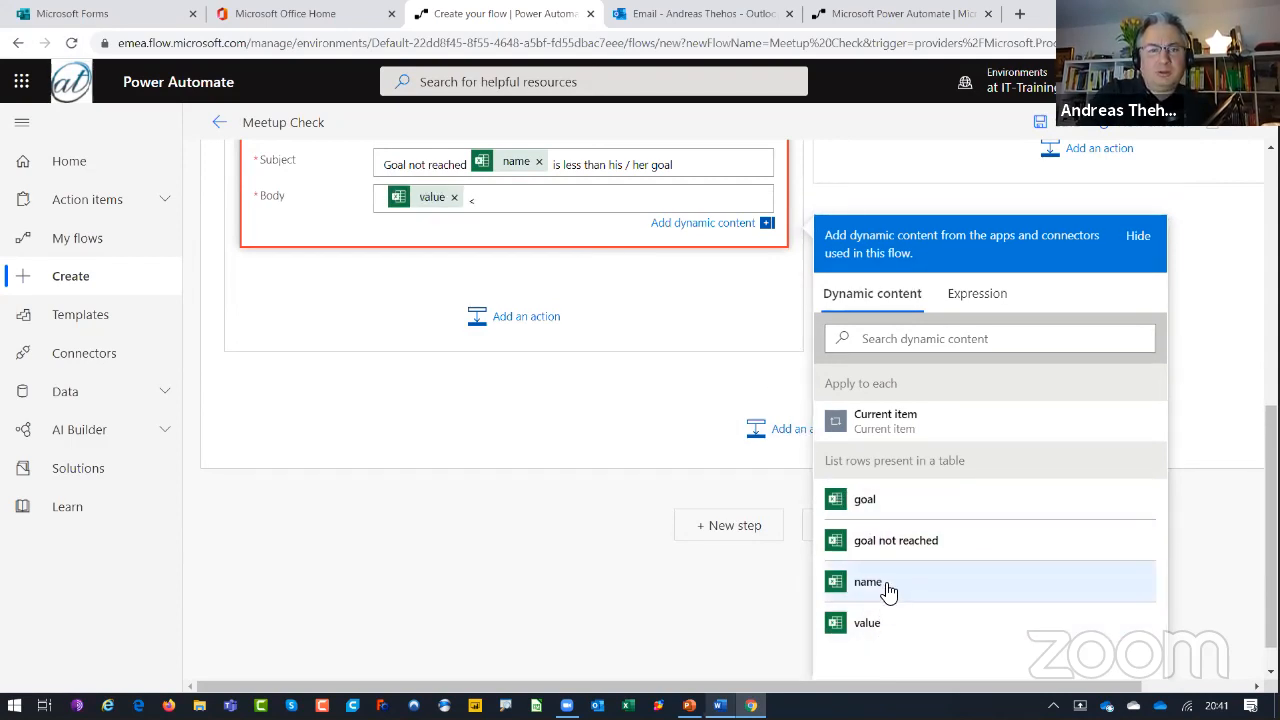
pyautogui.click(905, 502)
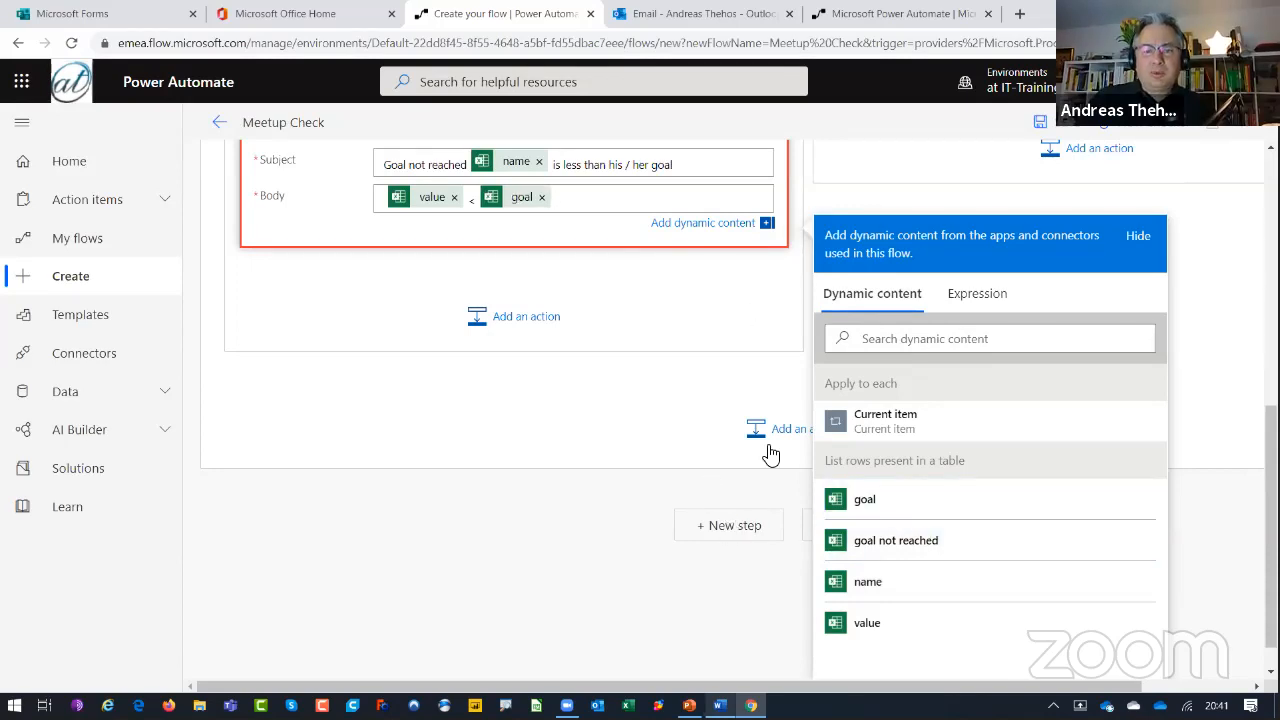
pyautogui.click(1230, 291)
# - Save the Meetup Check flow and look through the Flow checker's errors and warnings
pyautogui.scroll(4, 1000, 400)
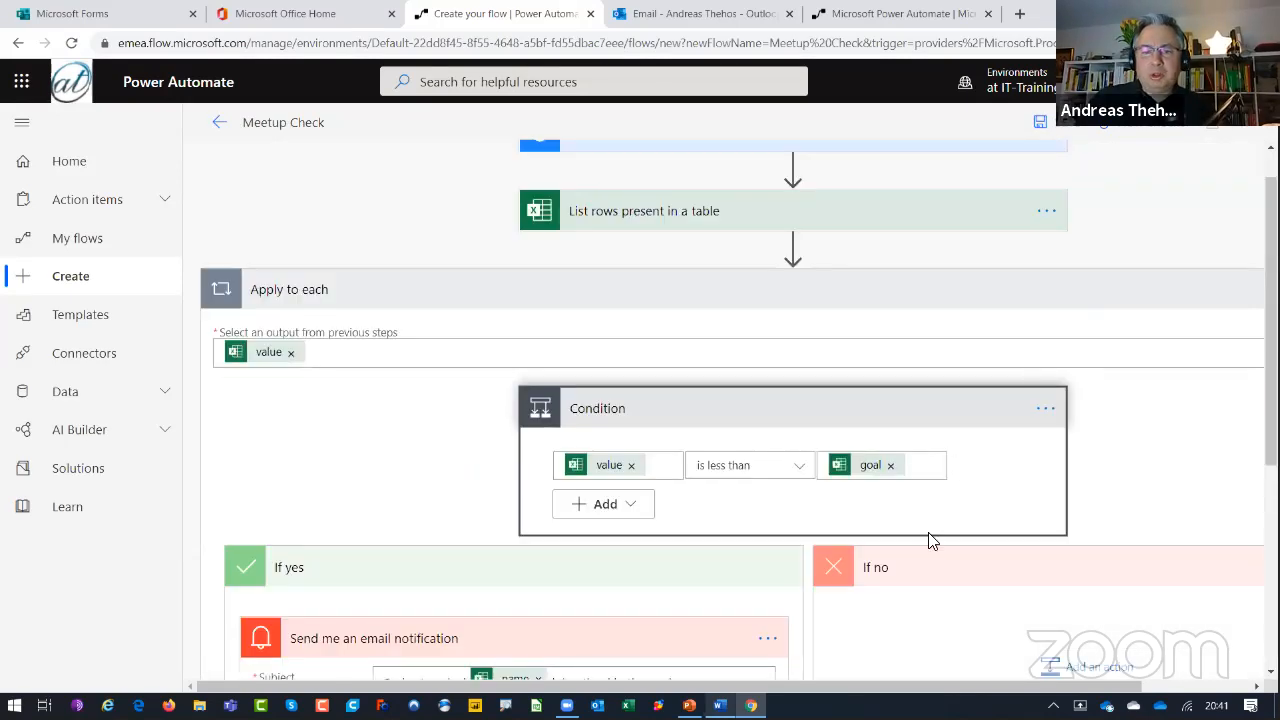
pyautogui.scroll(-4, 870, 542)
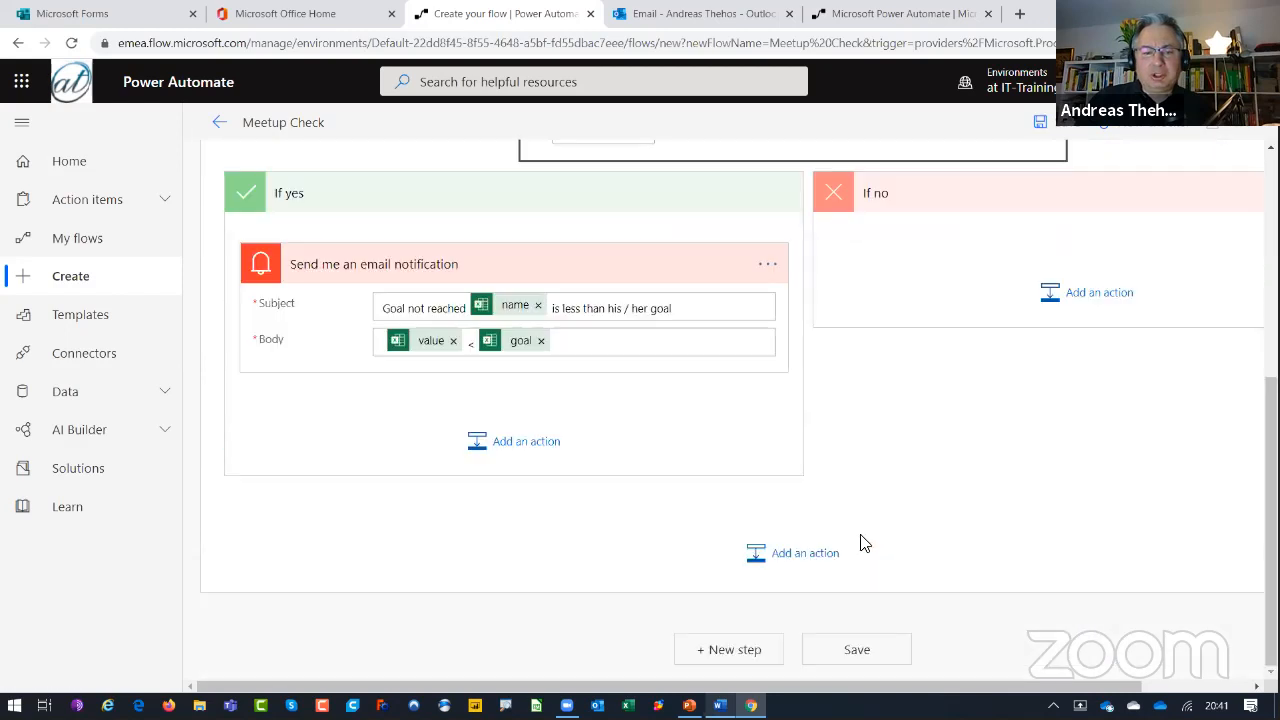
pyautogui.click(846, 649)
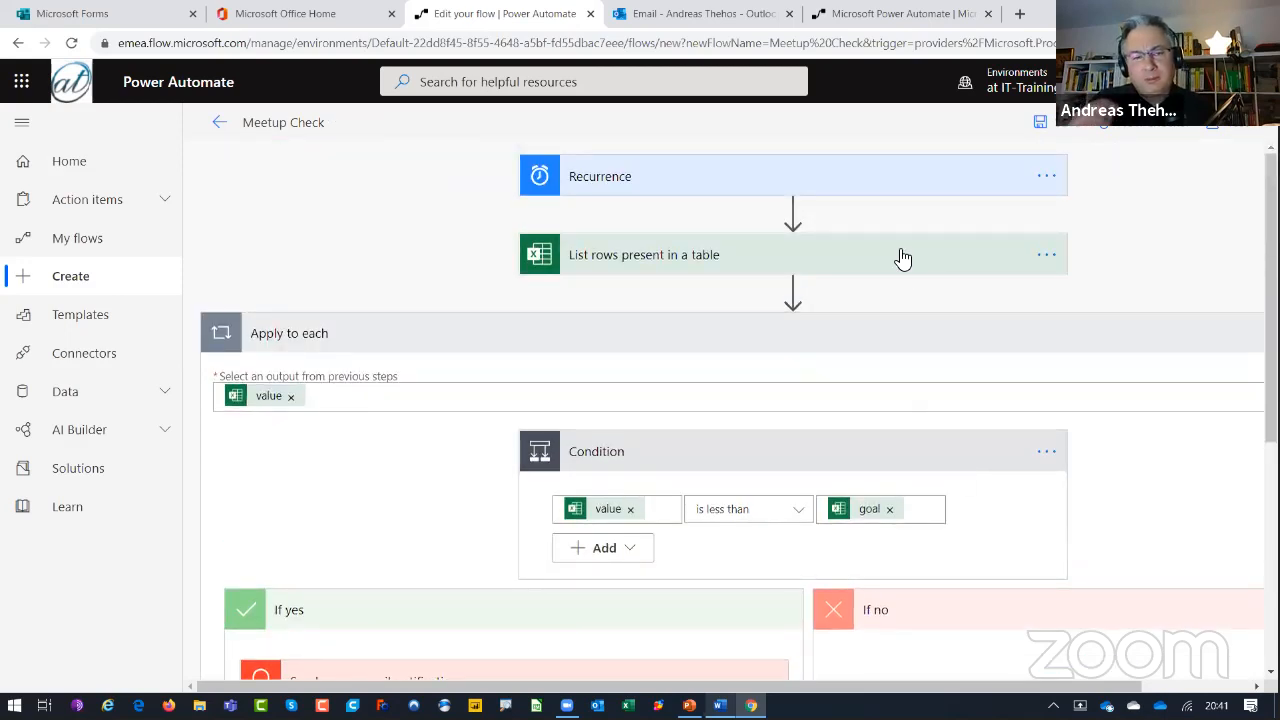
pyautogui.click(1135, 133)
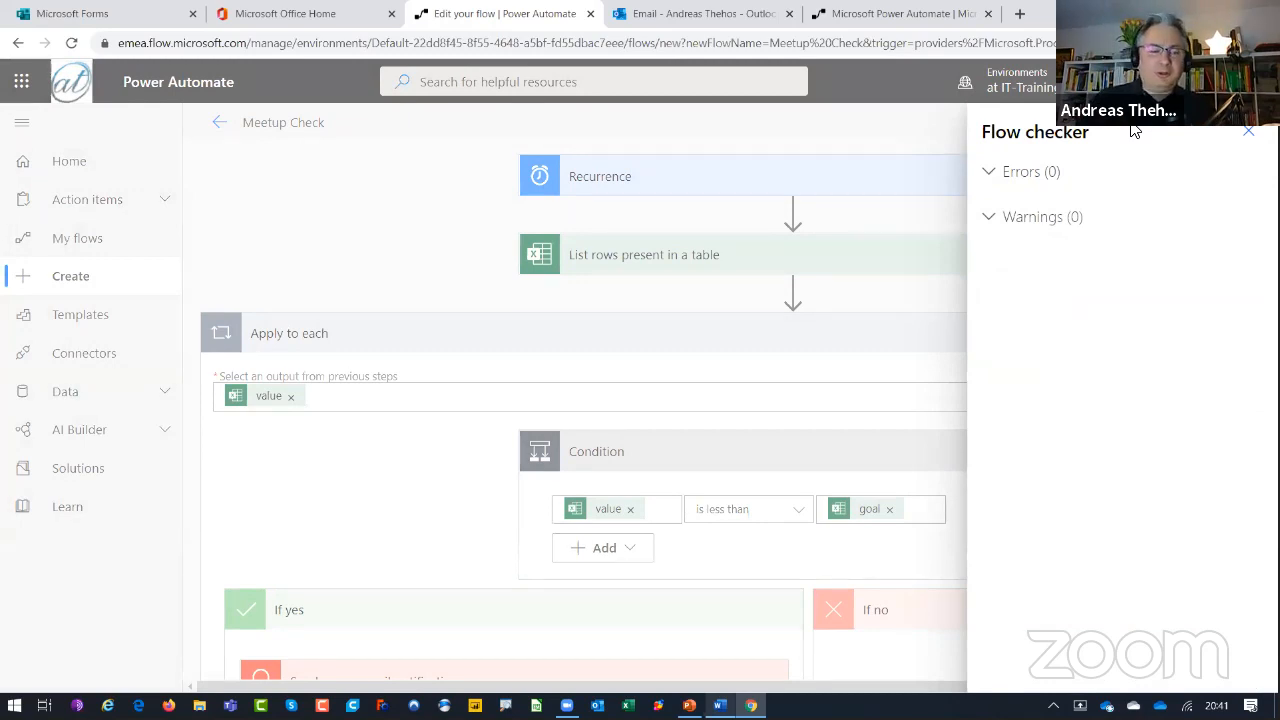
pyautogui.click(1248, 131)
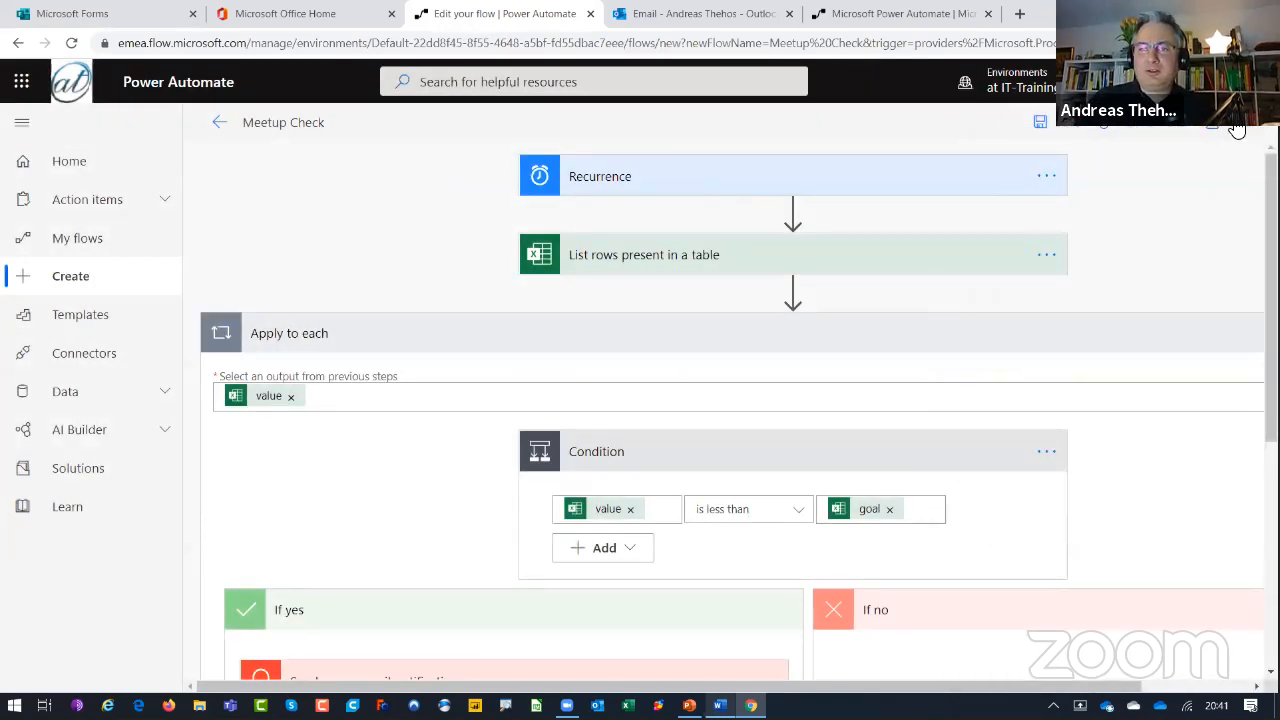
# - Test the flow with the option I'll perform the trigger action, saving it and running it once
pyautogui.click(1243, 126)
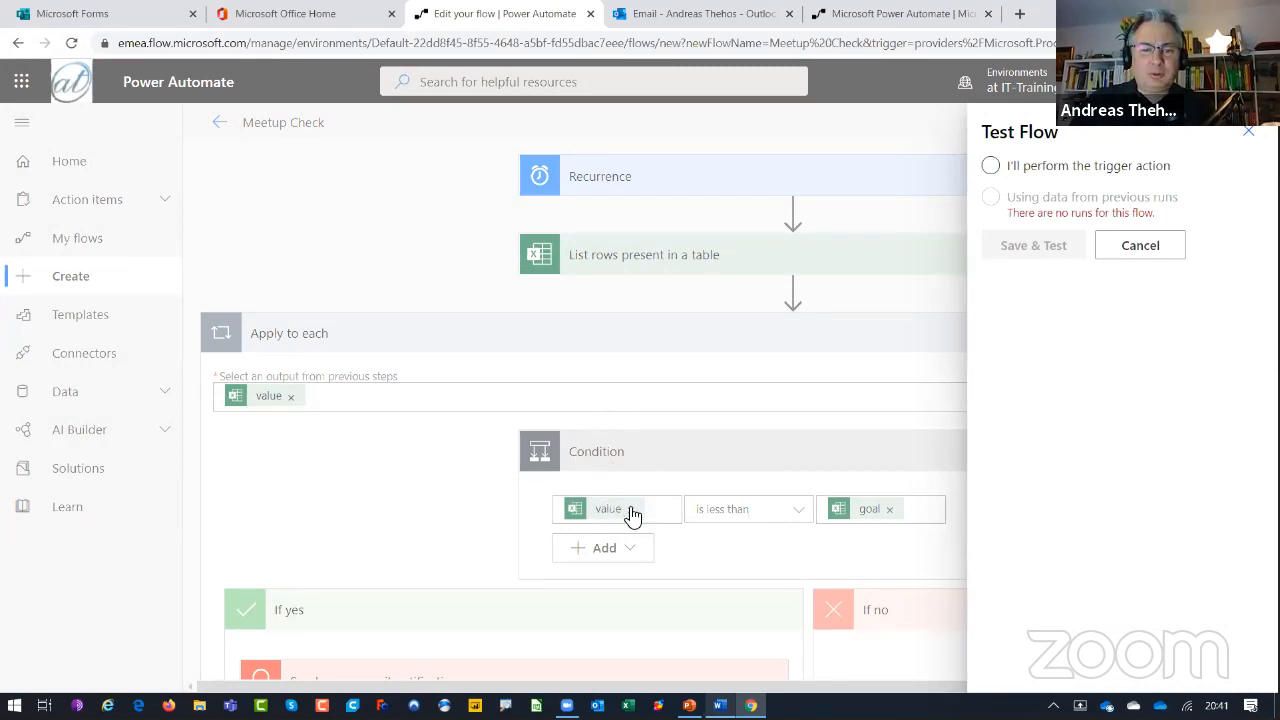
pyautogui.click(1043, 168)
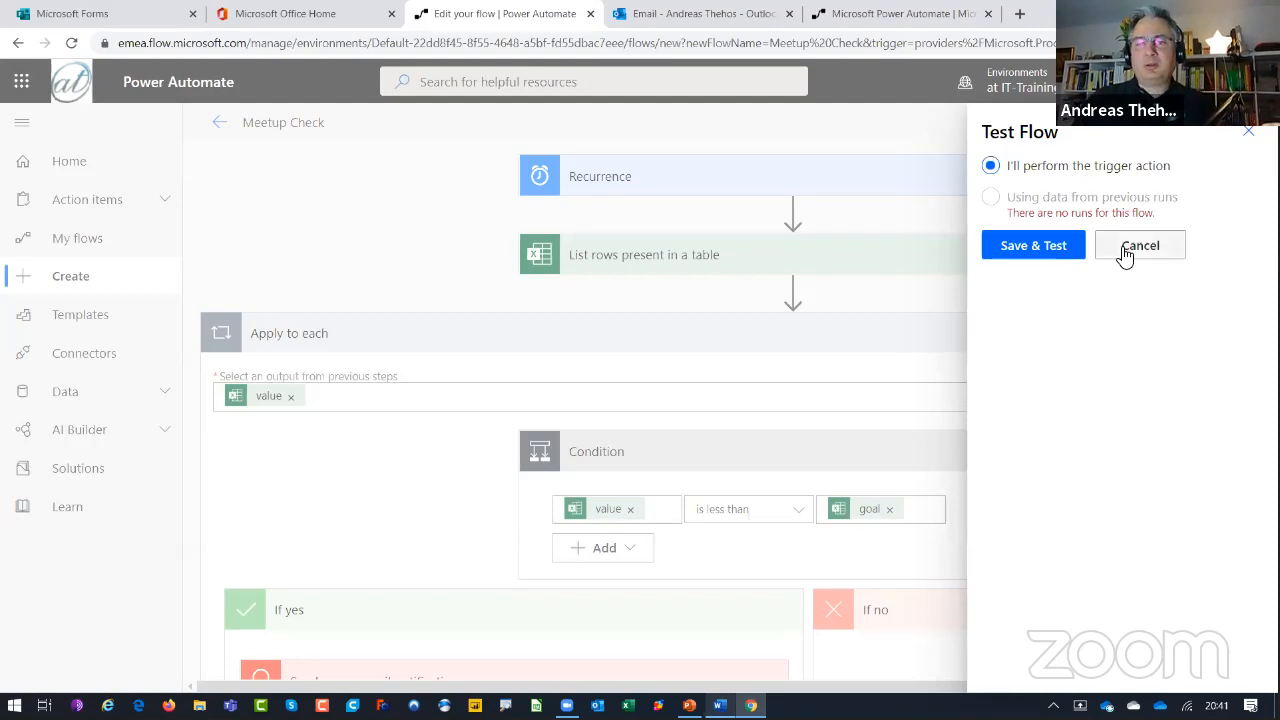
pyautogui.click(1033, 247)
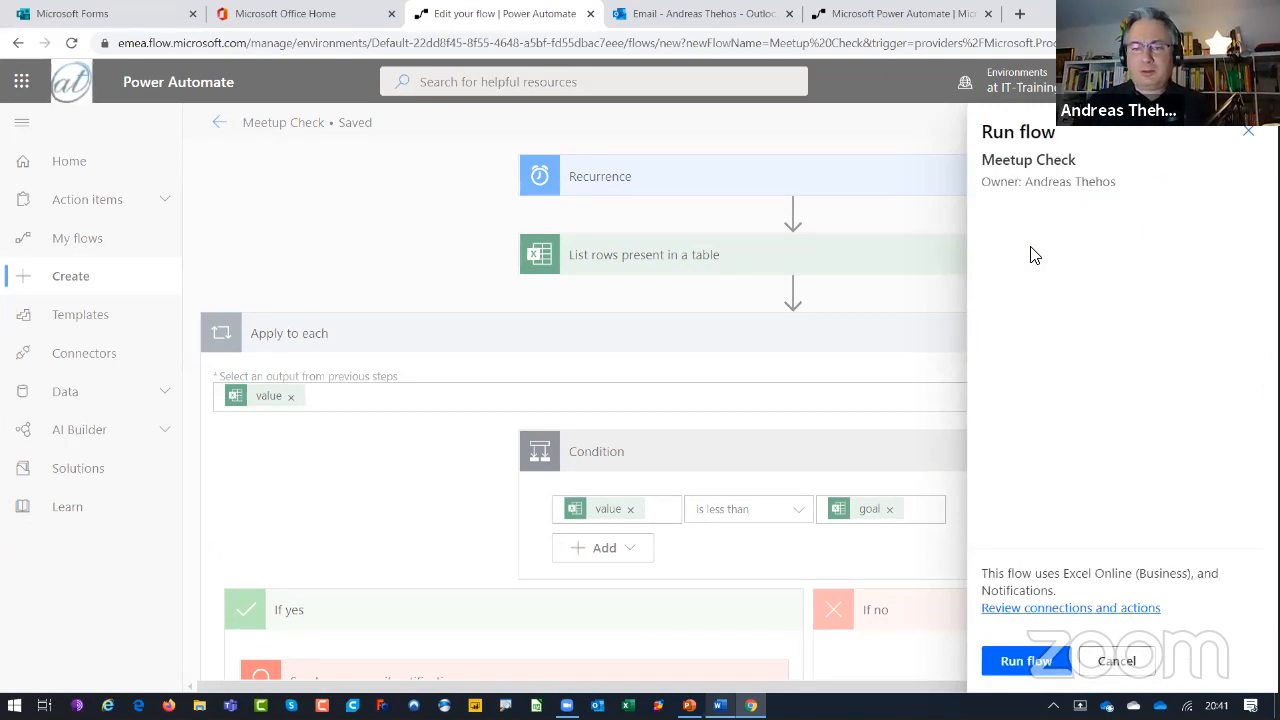
pyautogui.click(1026, 666)
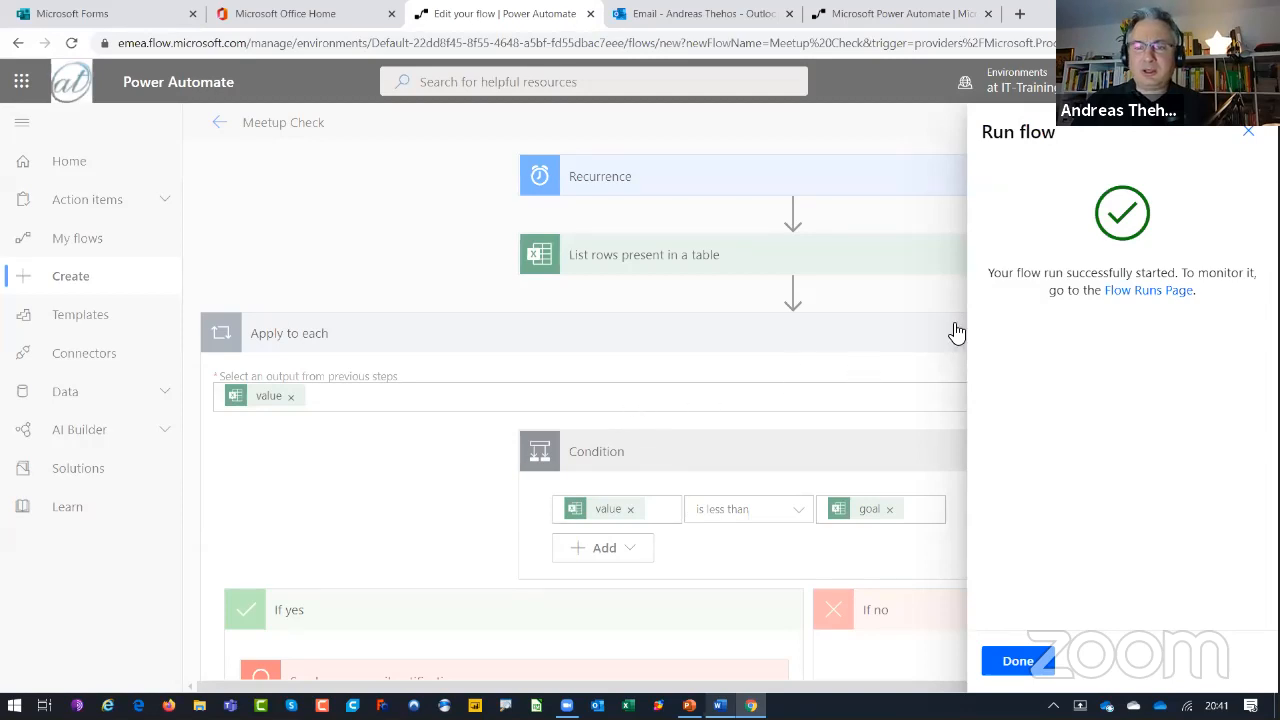
pyautogui.click(1018, 660)
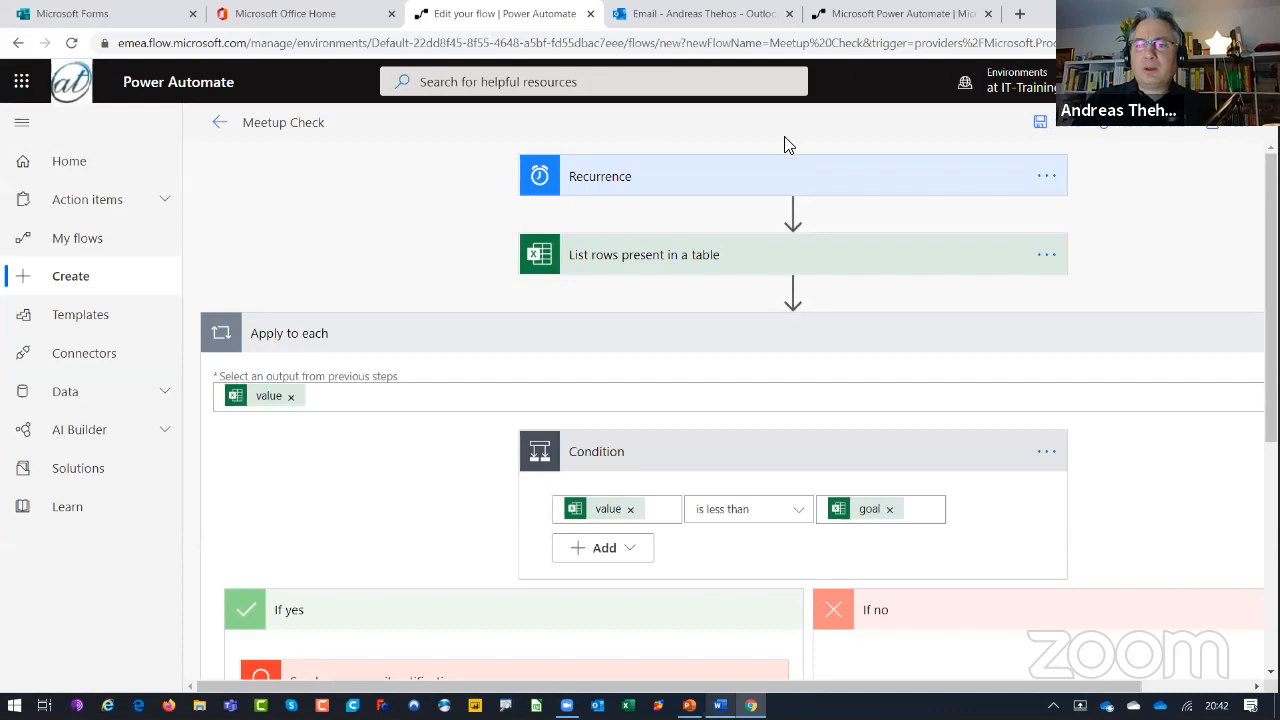
pyautogui.click(1062, 124)
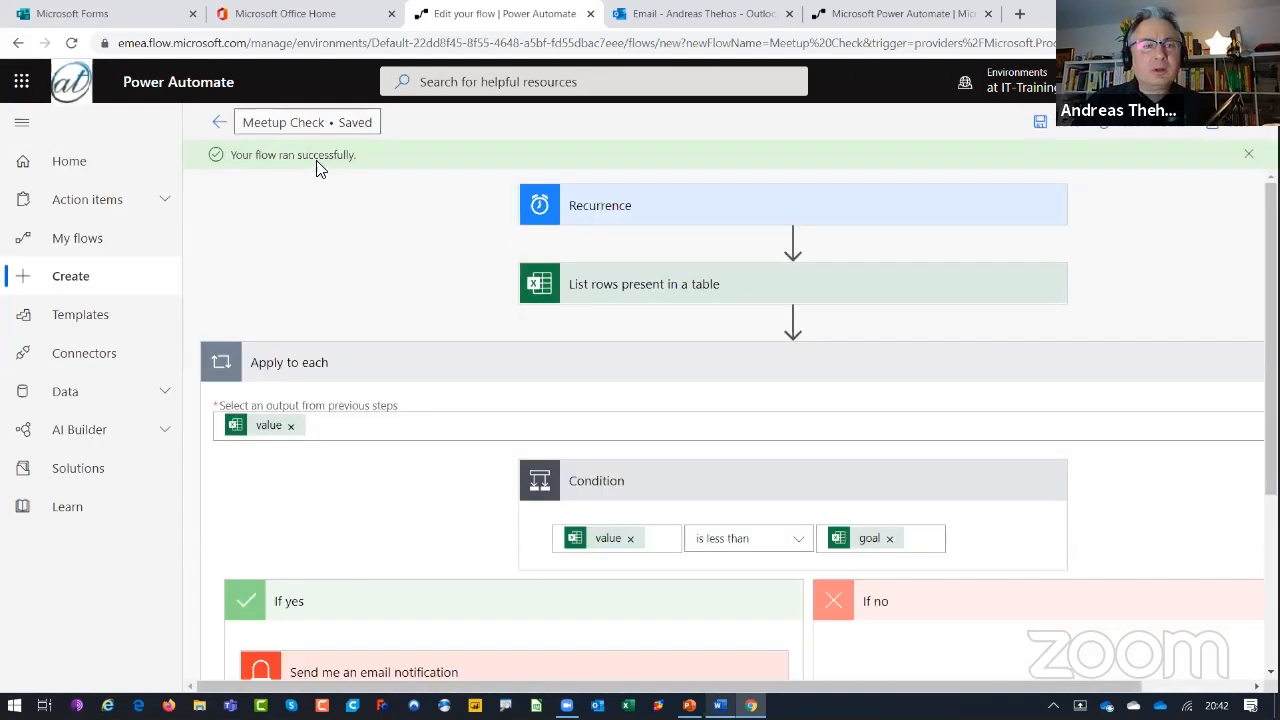
# - Leave the flow editor to view the list of my flows, and open the overview of supported connectors
pyautogui.click(220, 122)
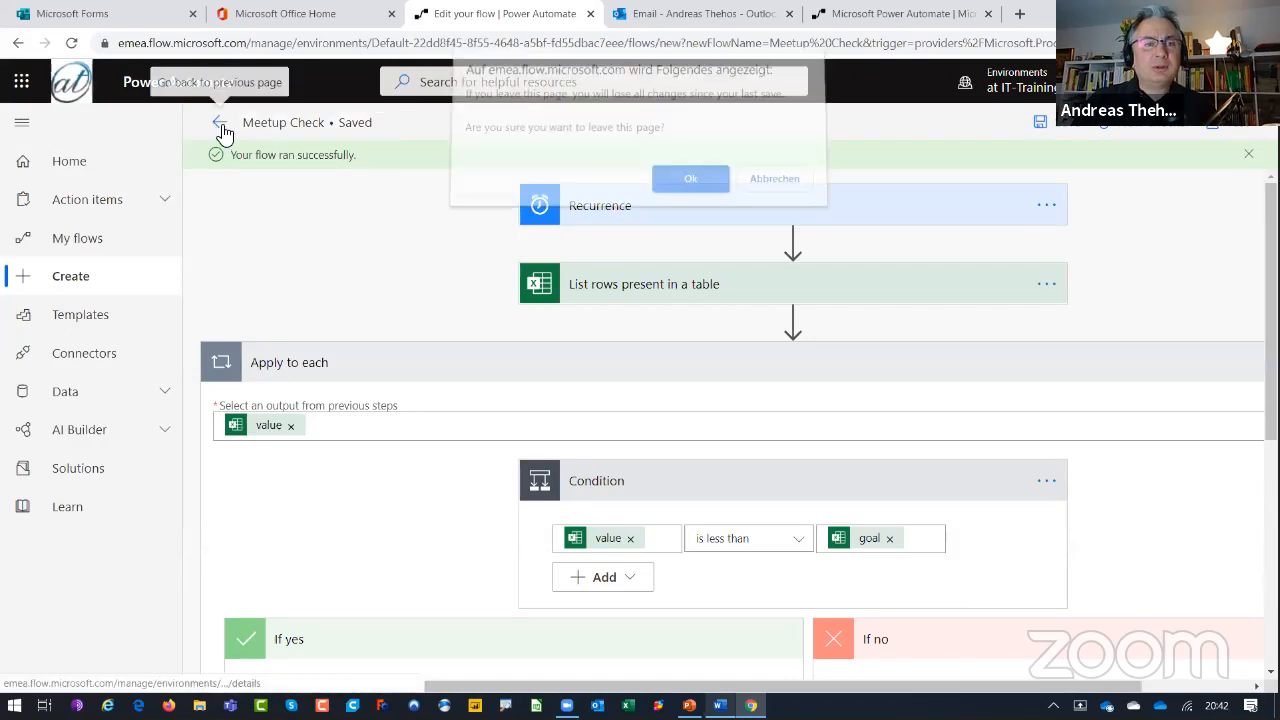
pyautogui.click(688, 190)
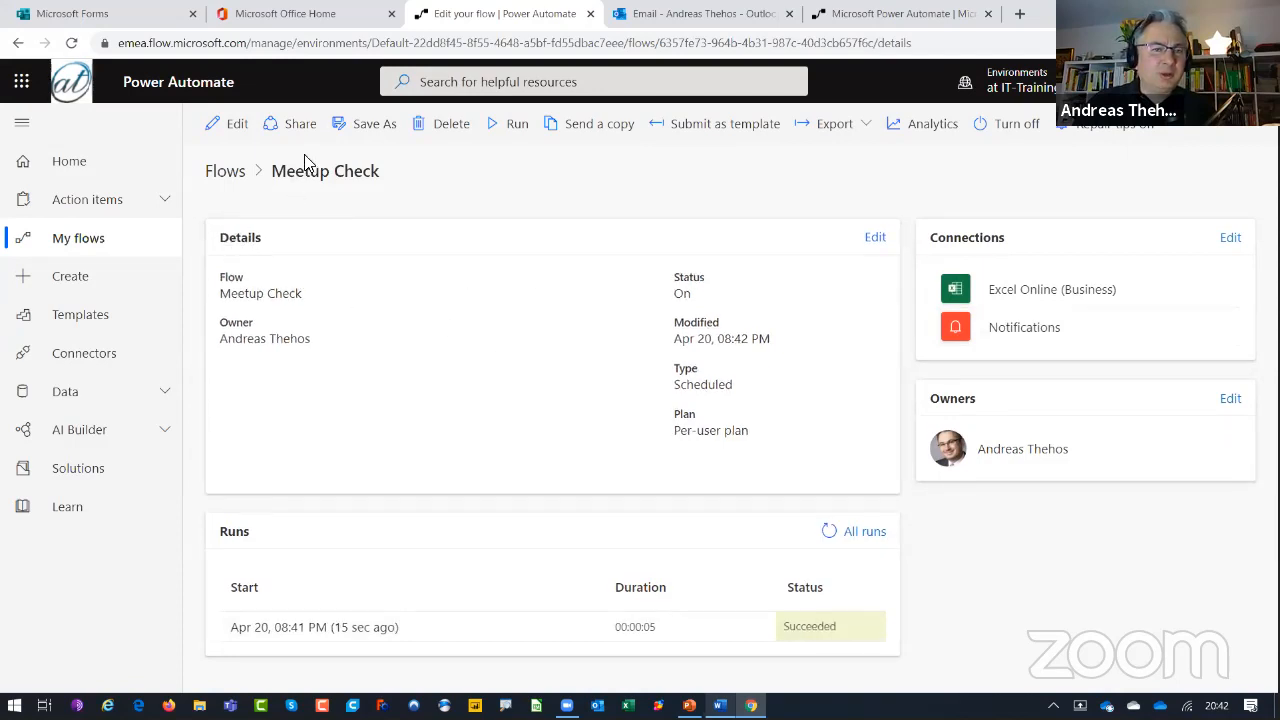
pyautogui.click(77, 246)
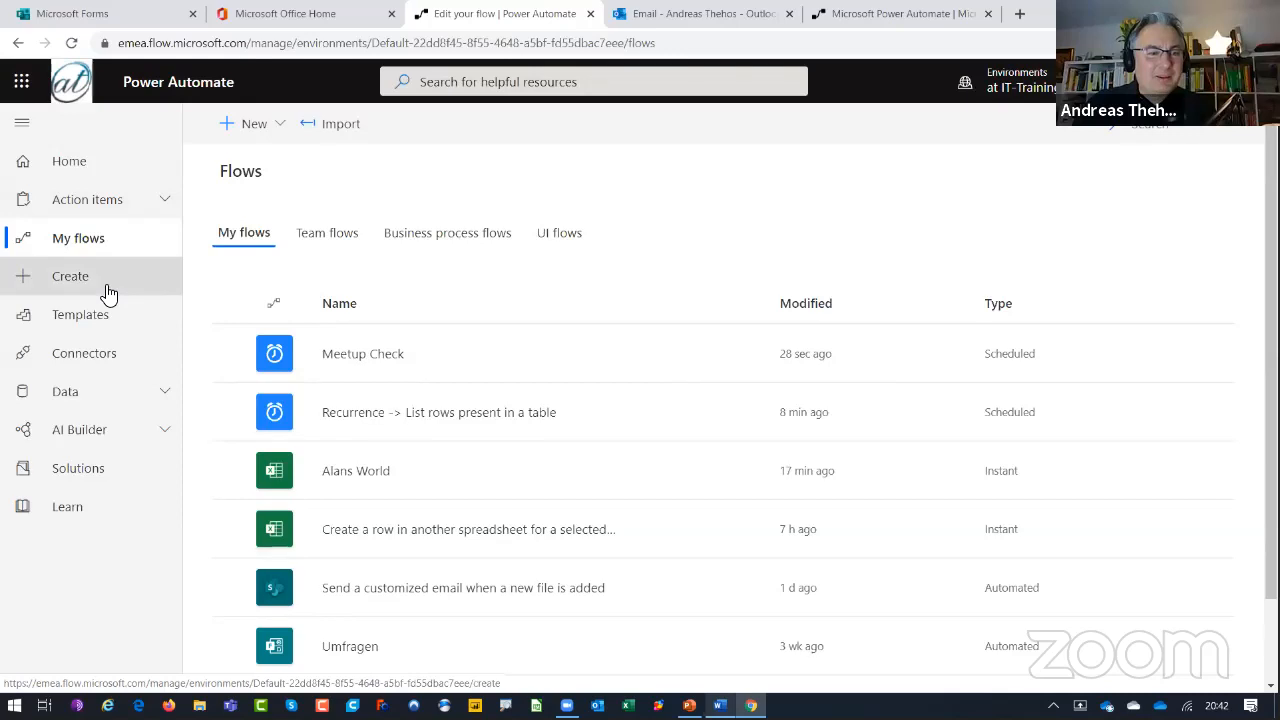
pyautogui.click(103, 354)
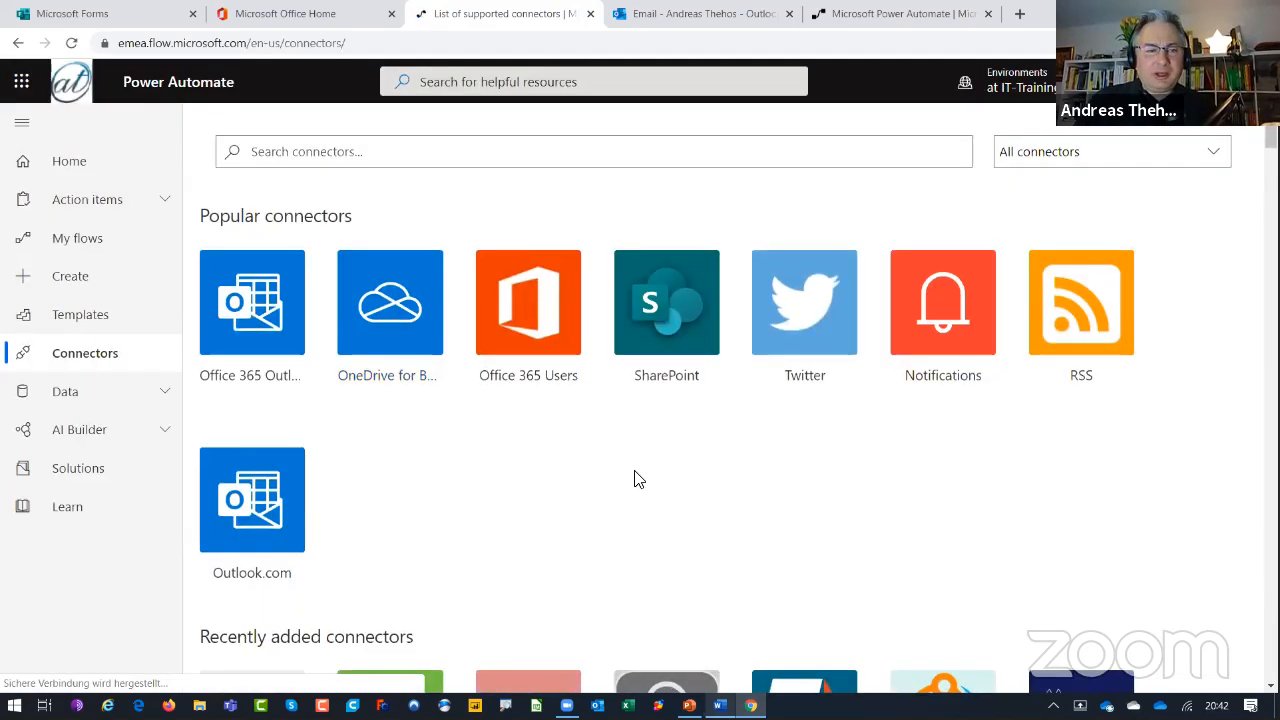
# - Look through the popular, recently added and full list of supported connectors, including which ones are premium, and return to its beginning
pyautogui.scroll(-3, 634, 474)
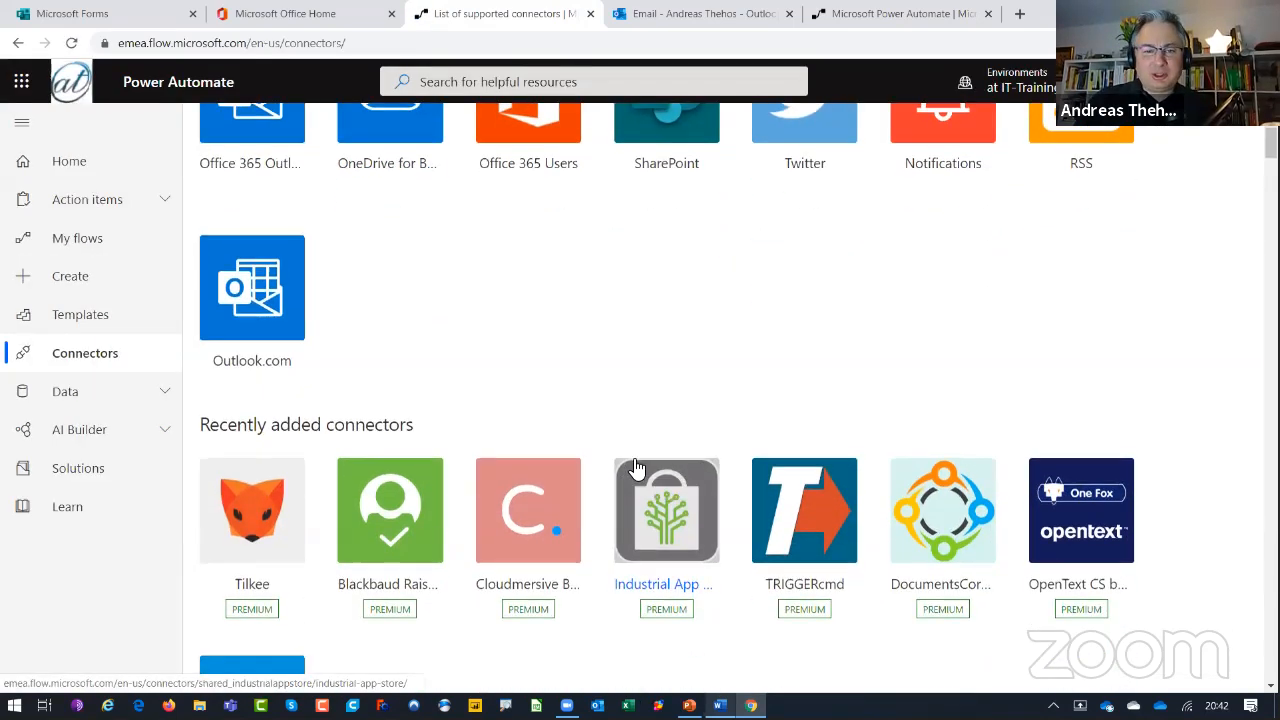
pyautogui.scroll(-3, 635, 472)
pyautogui.scroll(-3, 637, 468)
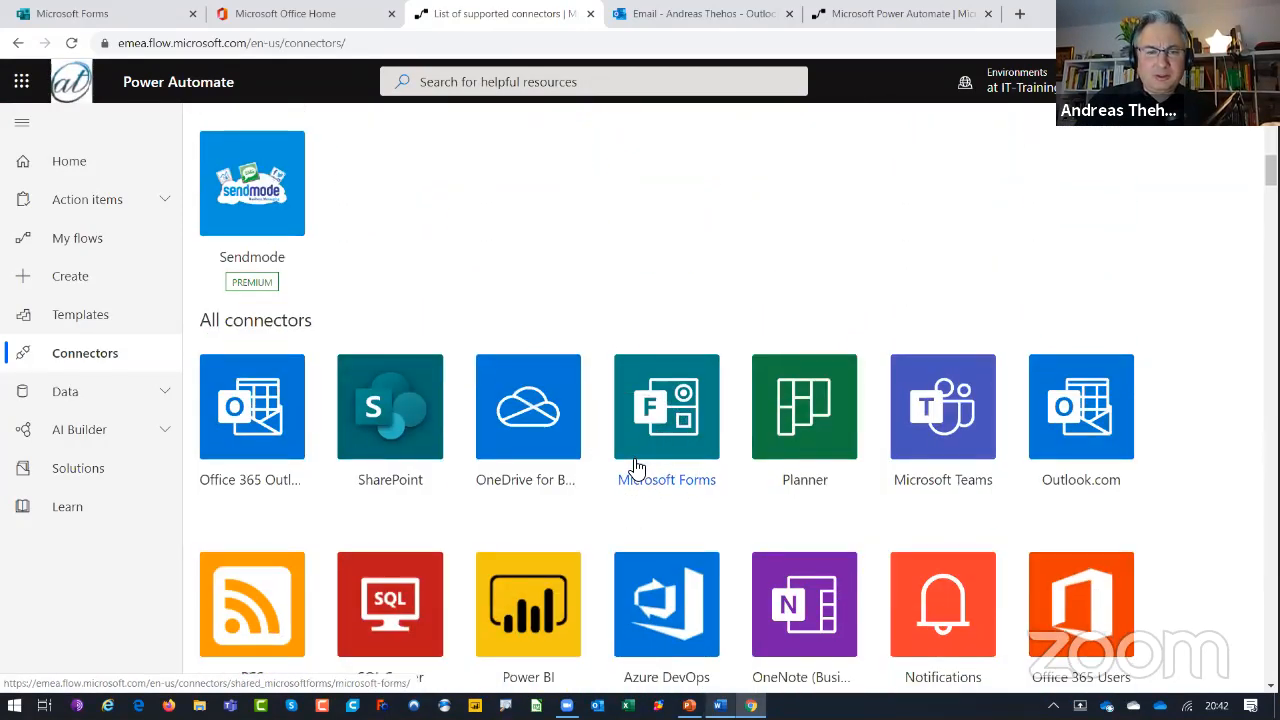
pyautogui.scroll(-1, 575, 455)
pyautogui.scroll(-1, 577, 456)
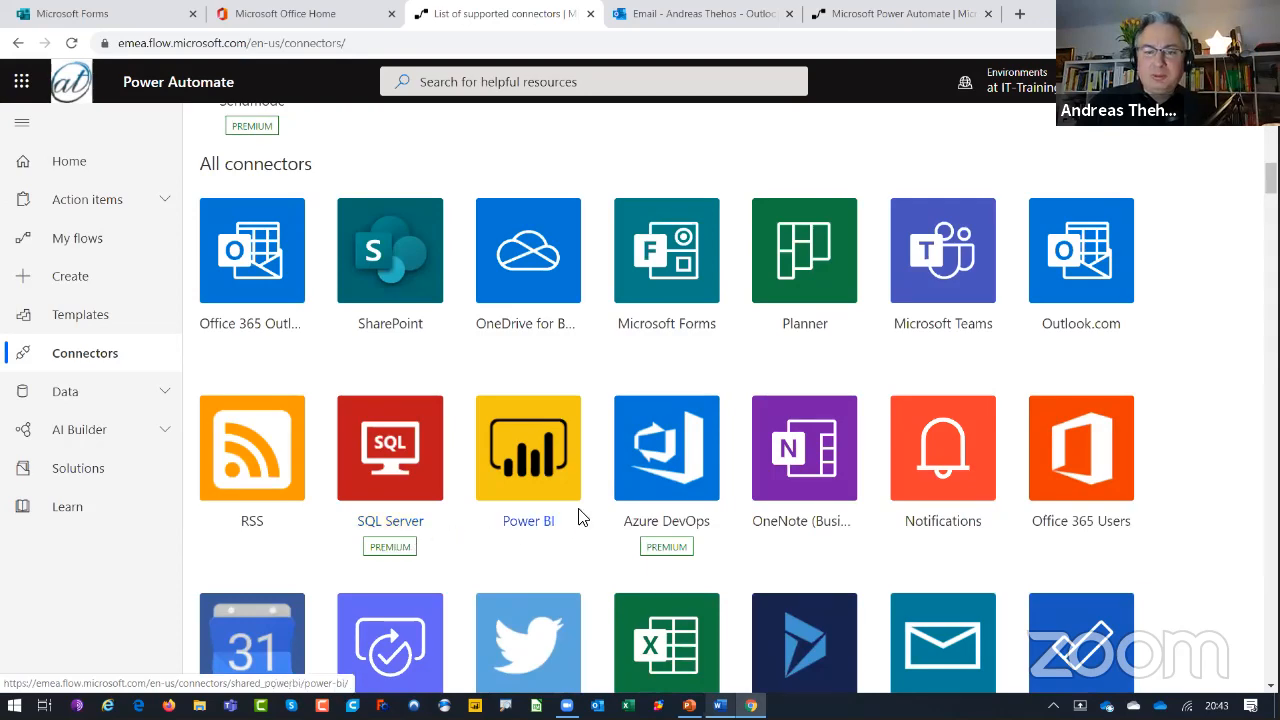
pyautogui.scroll(-2, 694, 488)
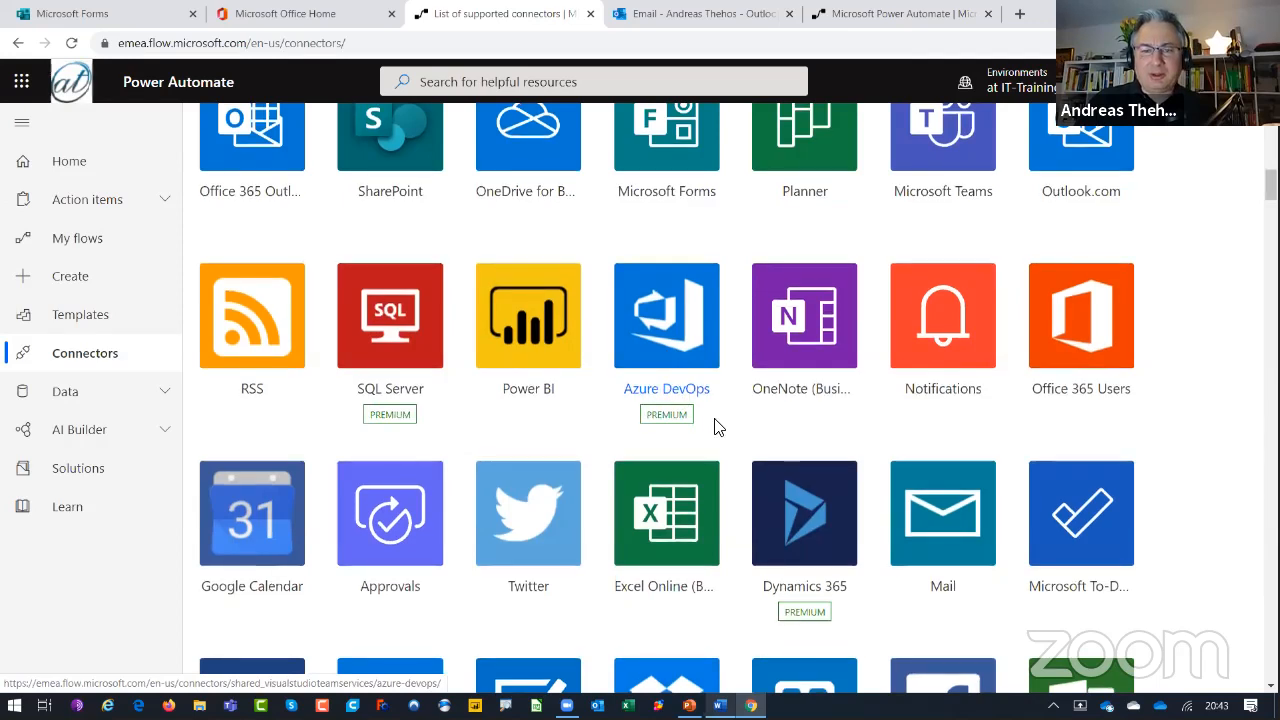
pyautogui.scroll(-2, 714, 423)
pyautogui.scroll(-2, 783, 435)
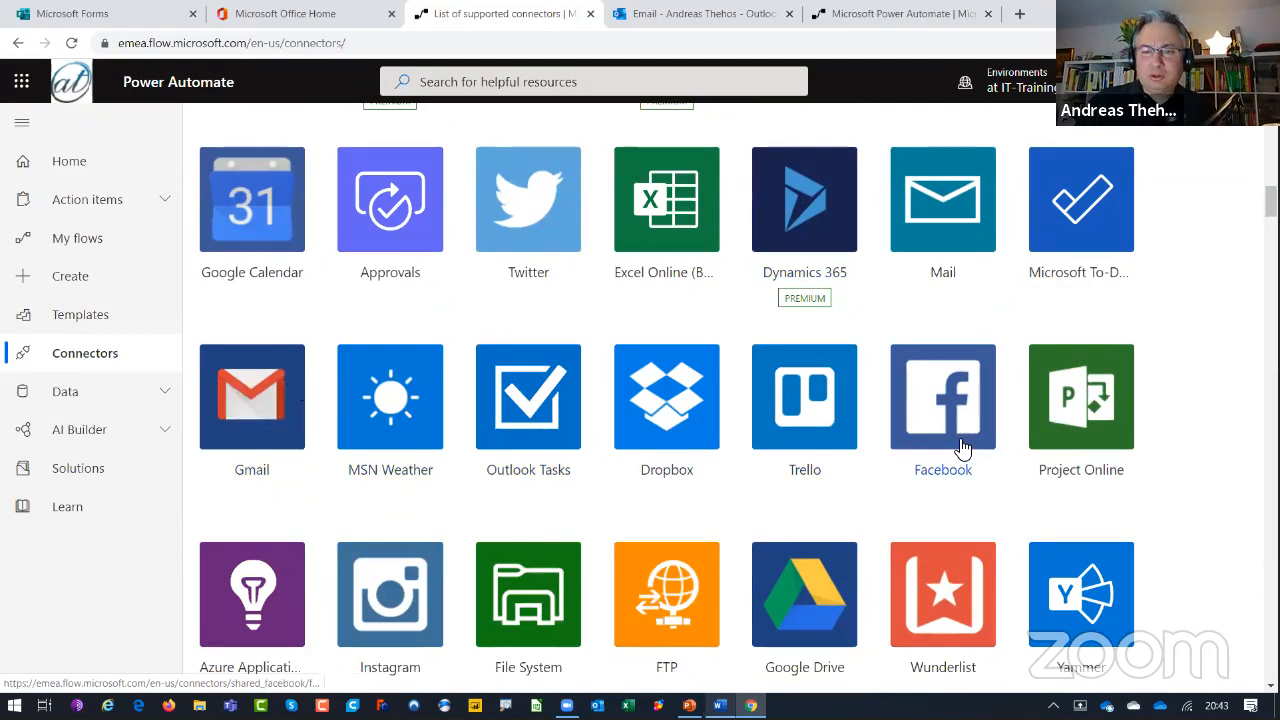
pyautogui.scroll(-1, 922, 449)
pyautogui.scroll(-5, 925, 450)
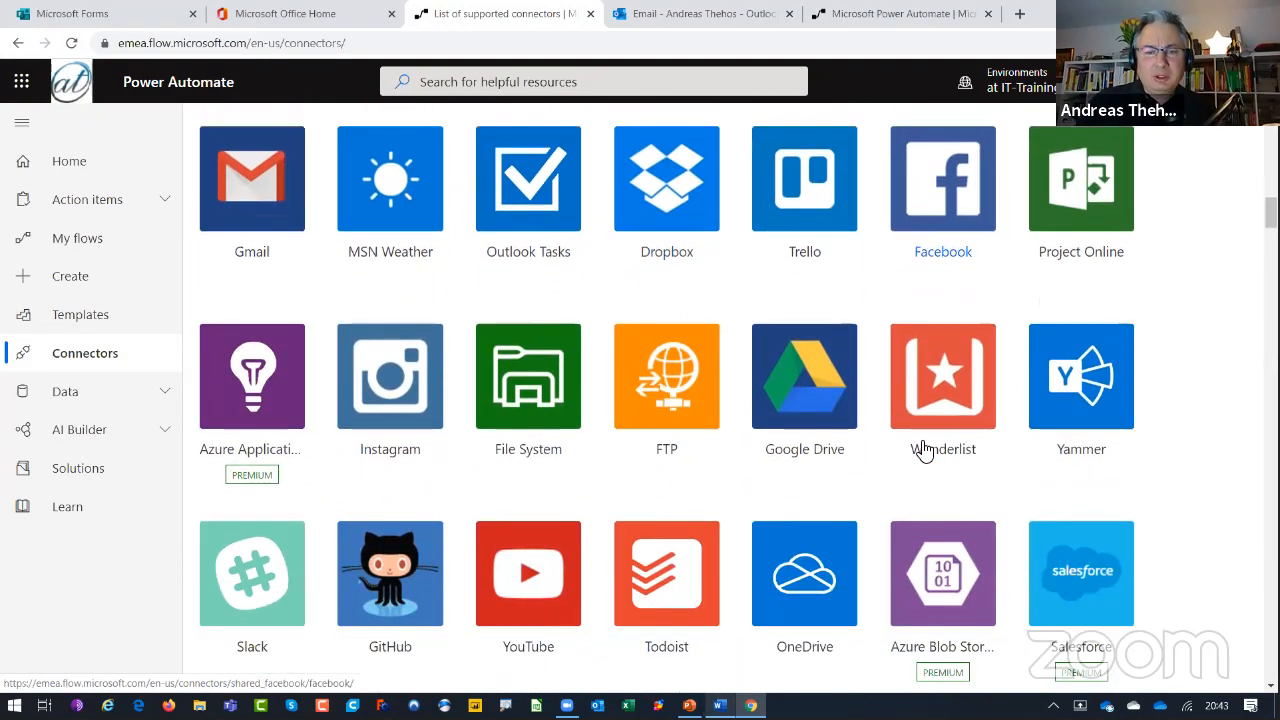
pyautogui.scroll(-3, 925, 450)
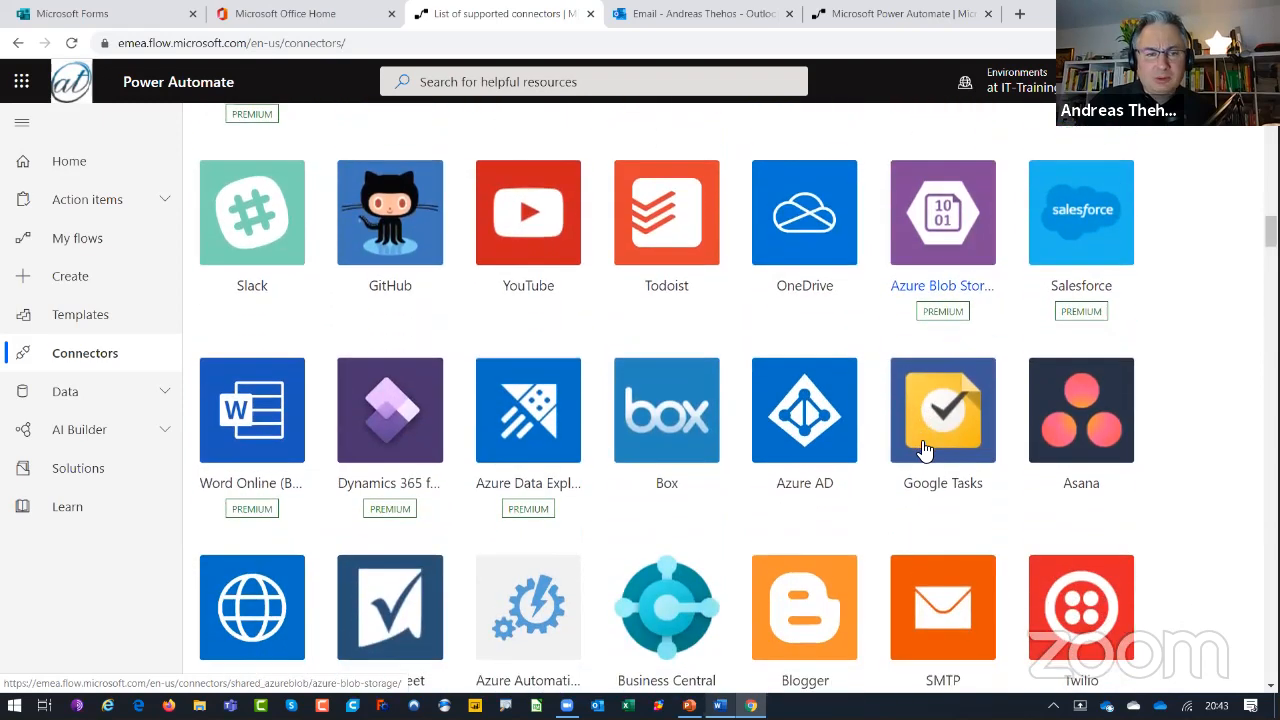
pyautogui.scroll(-4, 922, 449)
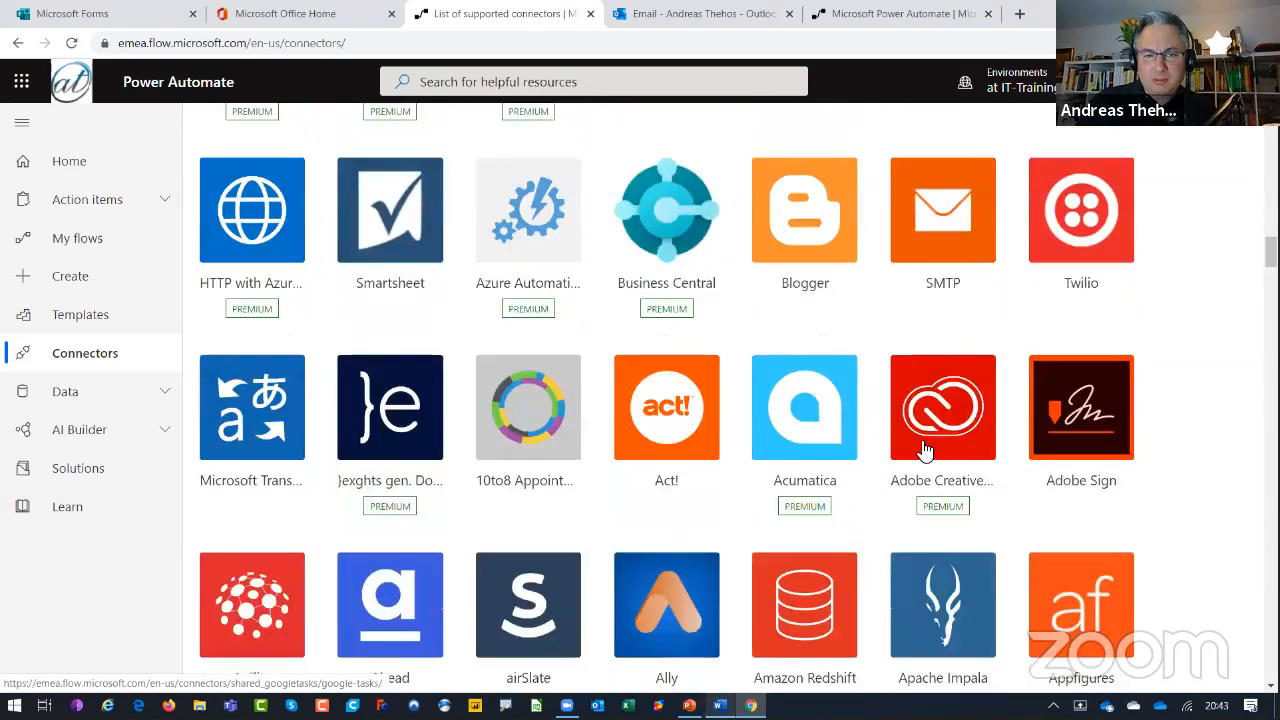
pyautogui.scroll(-1, 790, 430)
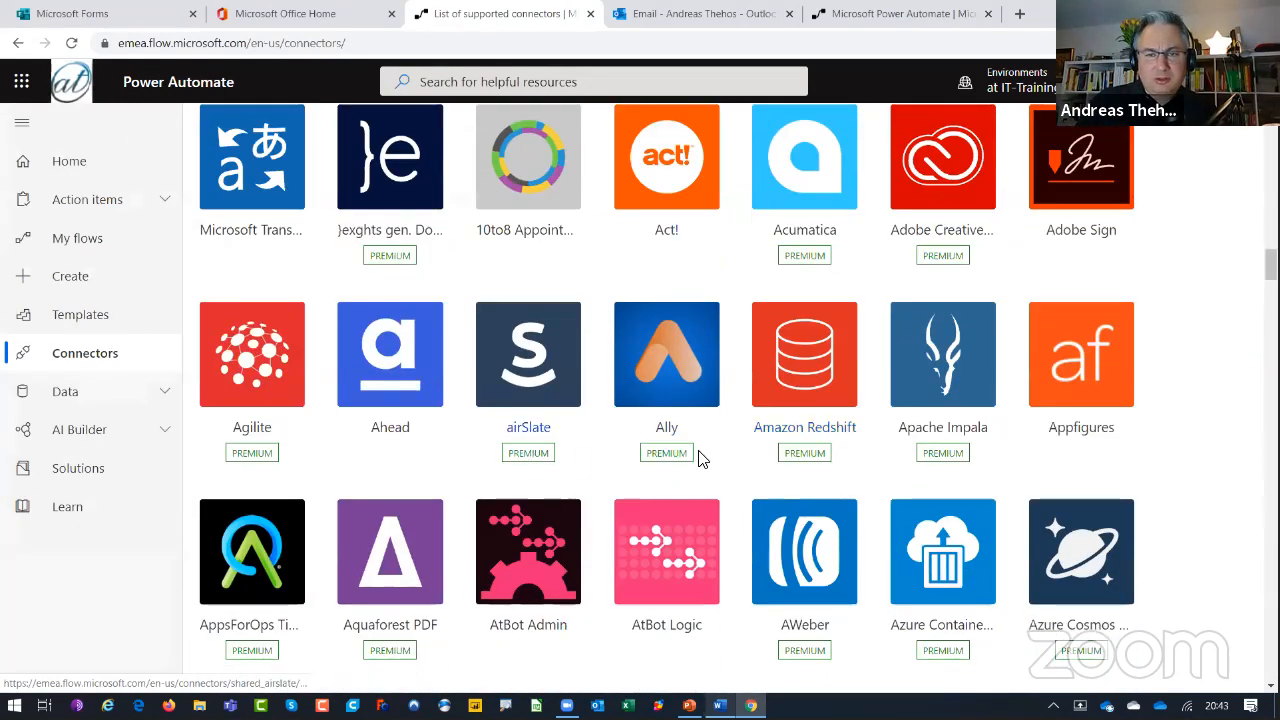
pyautogui.scroll(-3, 692, 481)
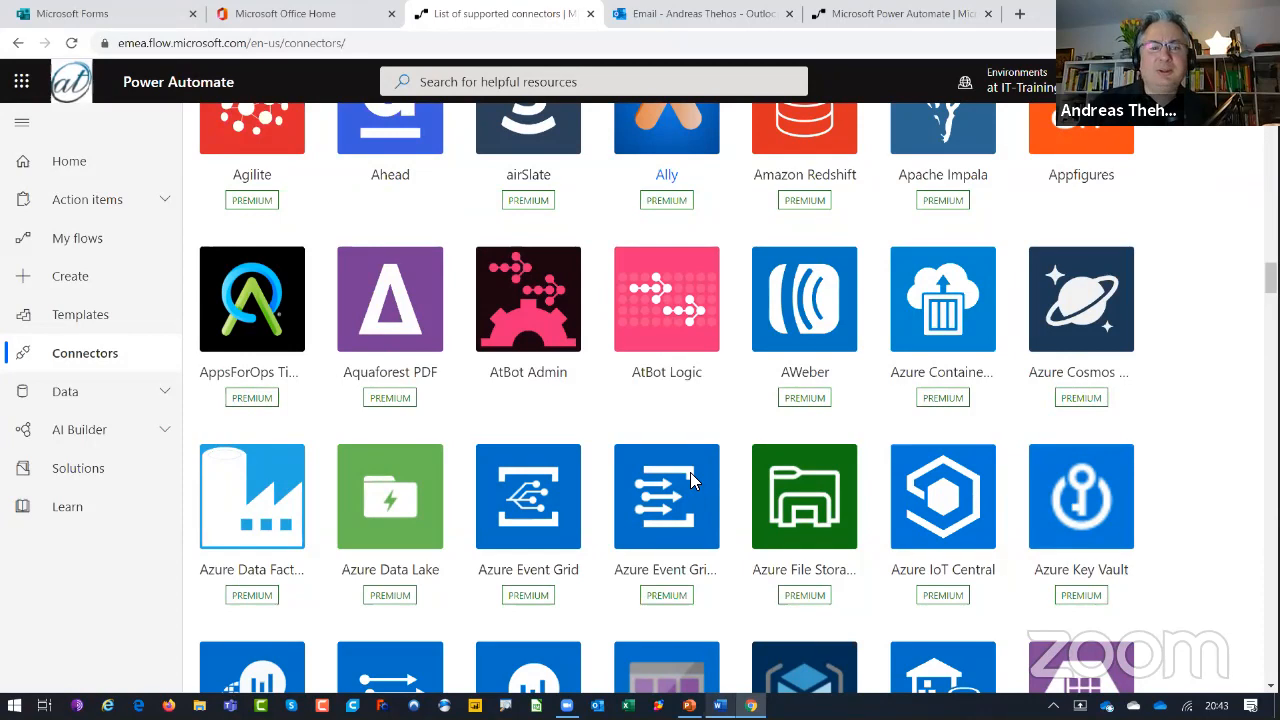
pyautogui.scroll(-1, 774, 457)
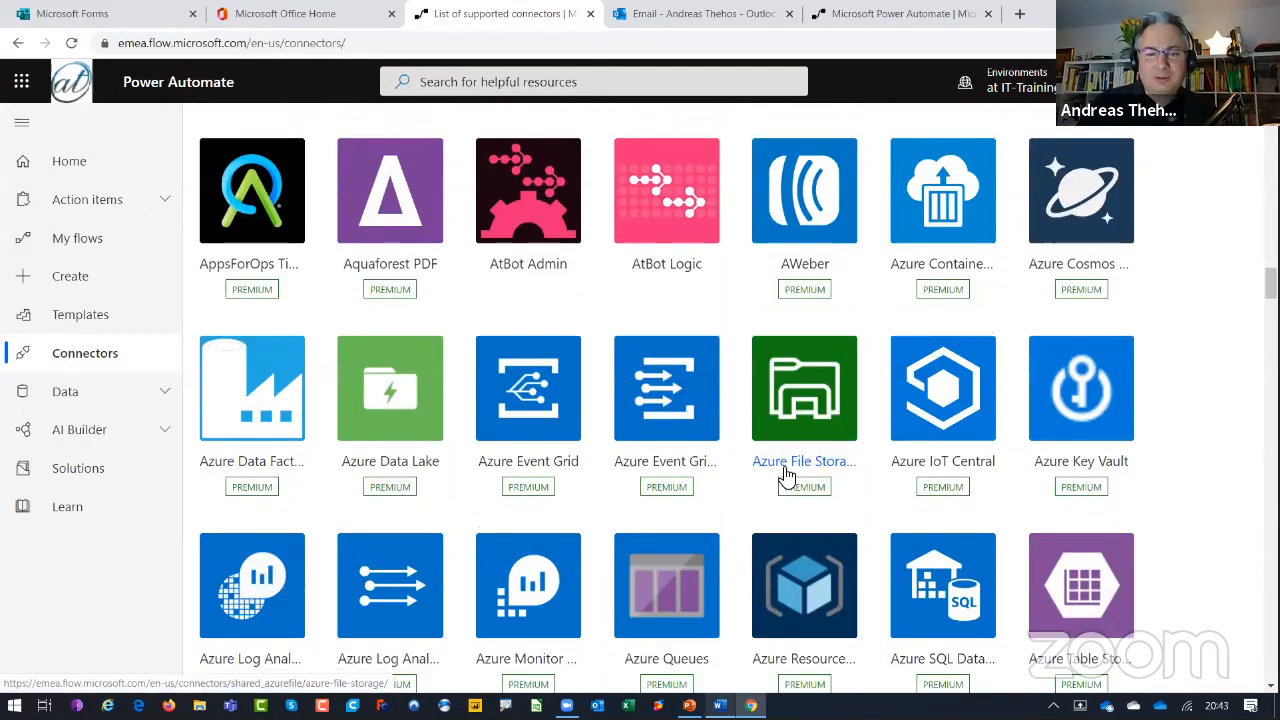
pyautogui.scroll(-2, 787, 477)
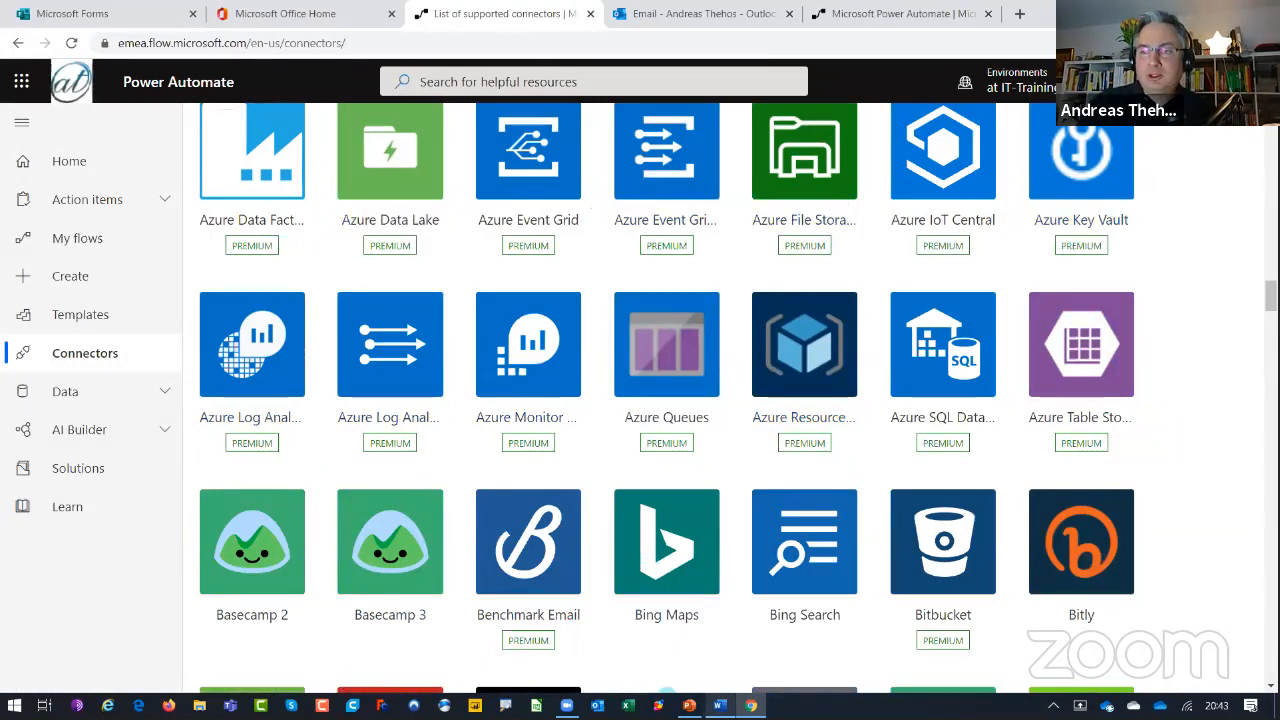
pyautogui.moveTo(1272, 296); pyautogui.dragTo(1272, 128)
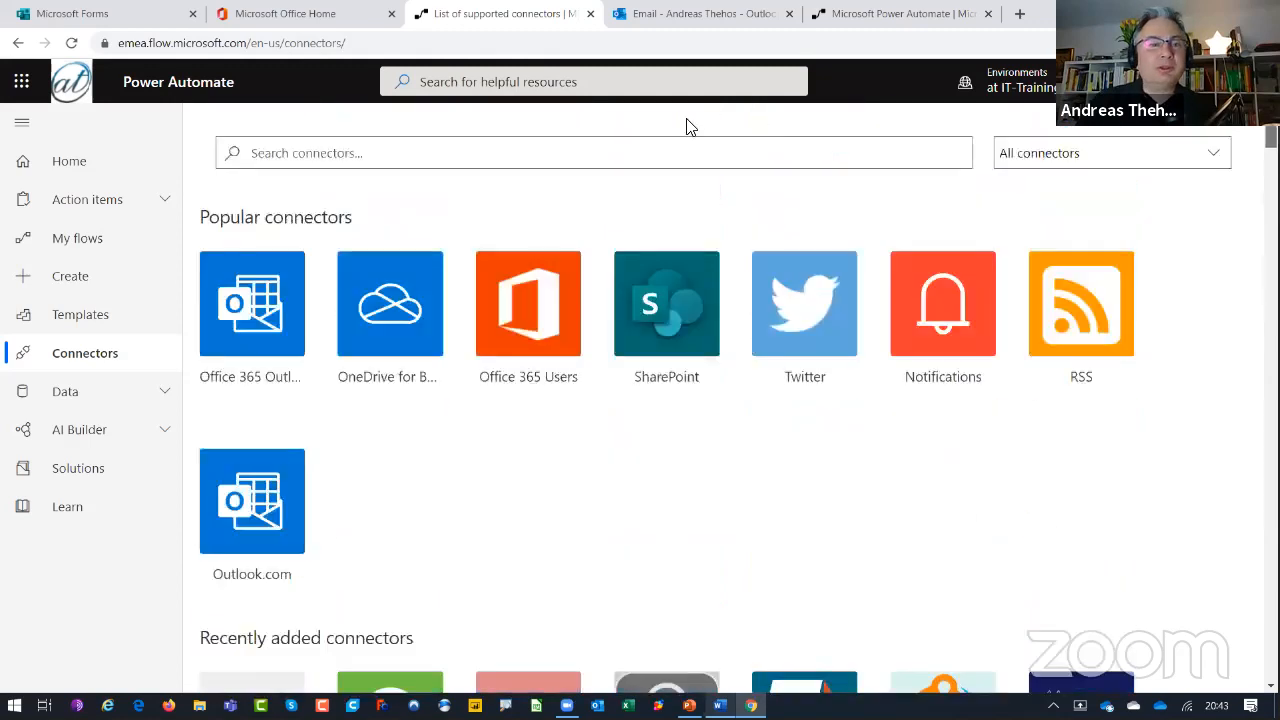
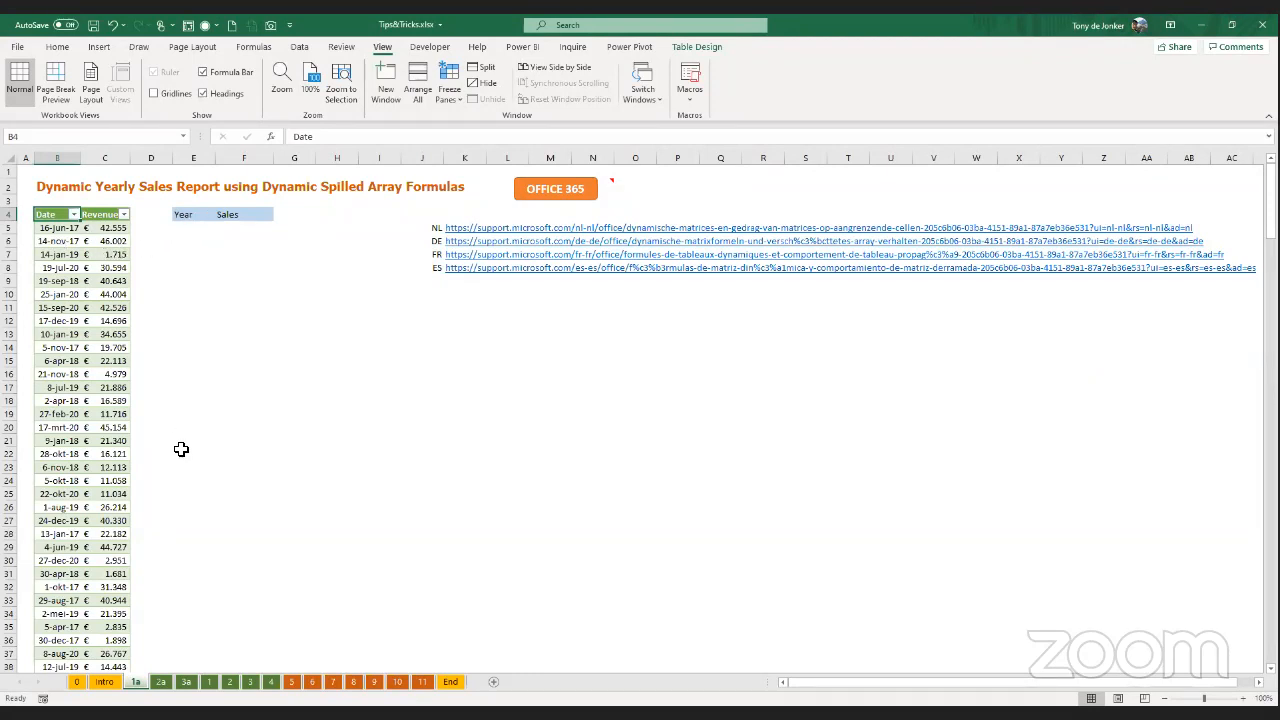
# - In the Tips&Tricks.xlsx workbook, examine the years in the Date column's filter and the empty Year and Sales report ranges
pyautogui.click(74, 215)
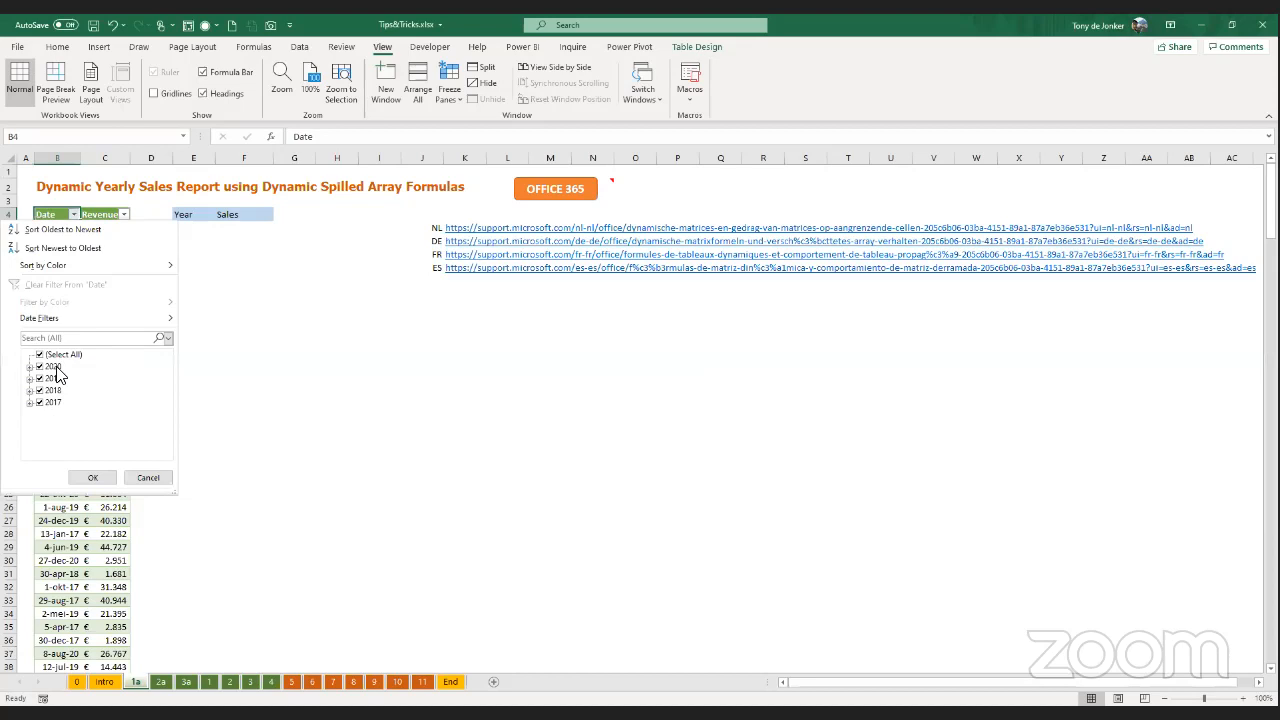
pyautogui.click(197, 229)
pyautogui.moveTo(197, 229); pyautogui.dragTo(189, 271)
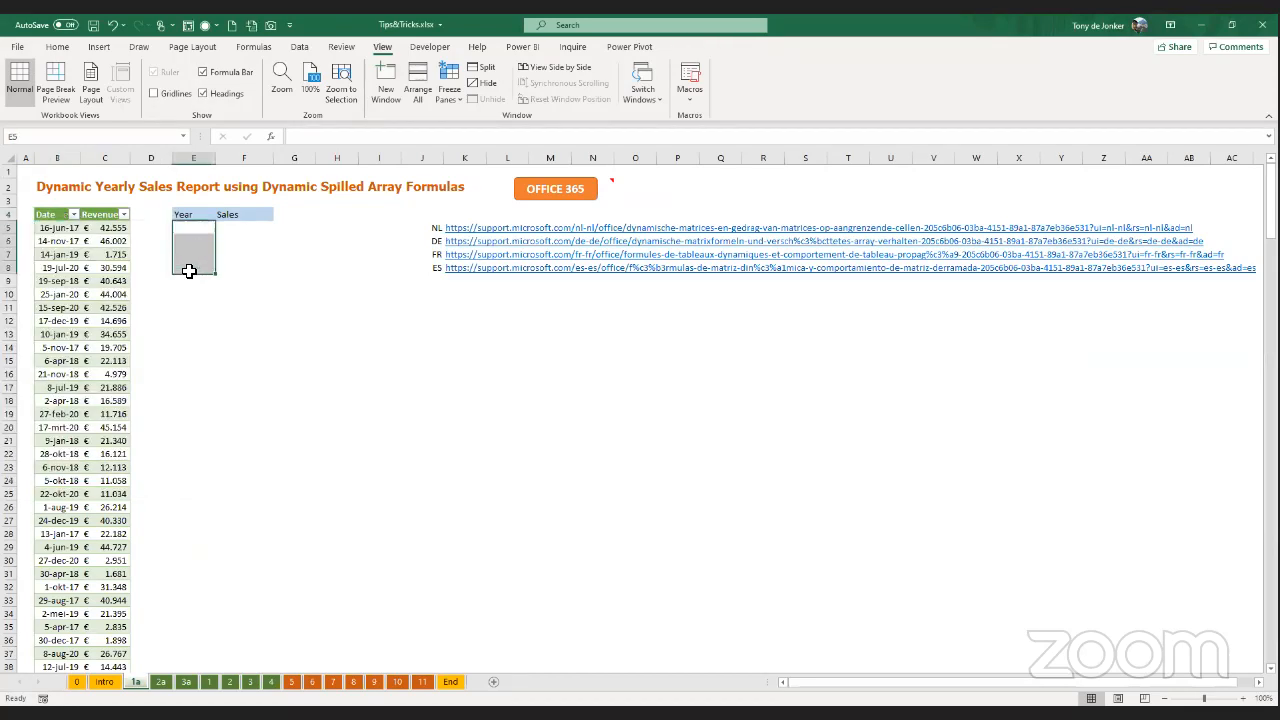
pyautogui.moveTo(246, 226); pyautogui.dragTo(242, 276)
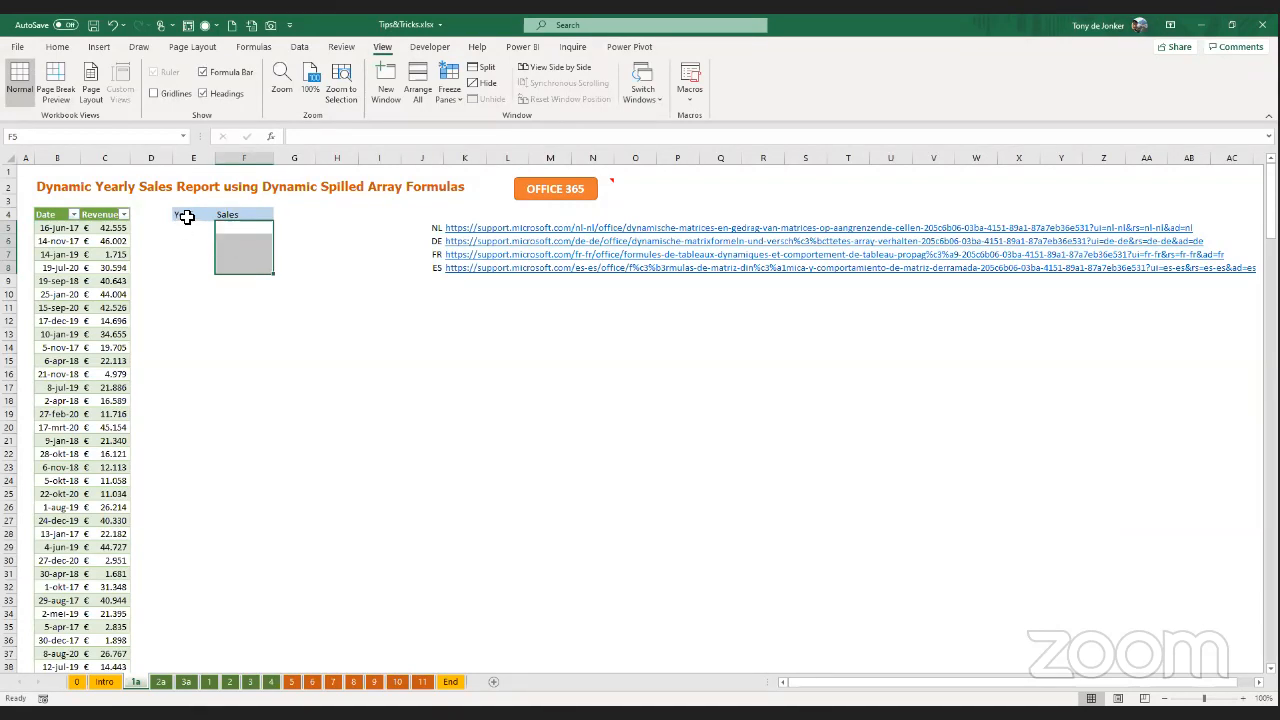
pyautogui.click(187, 217)
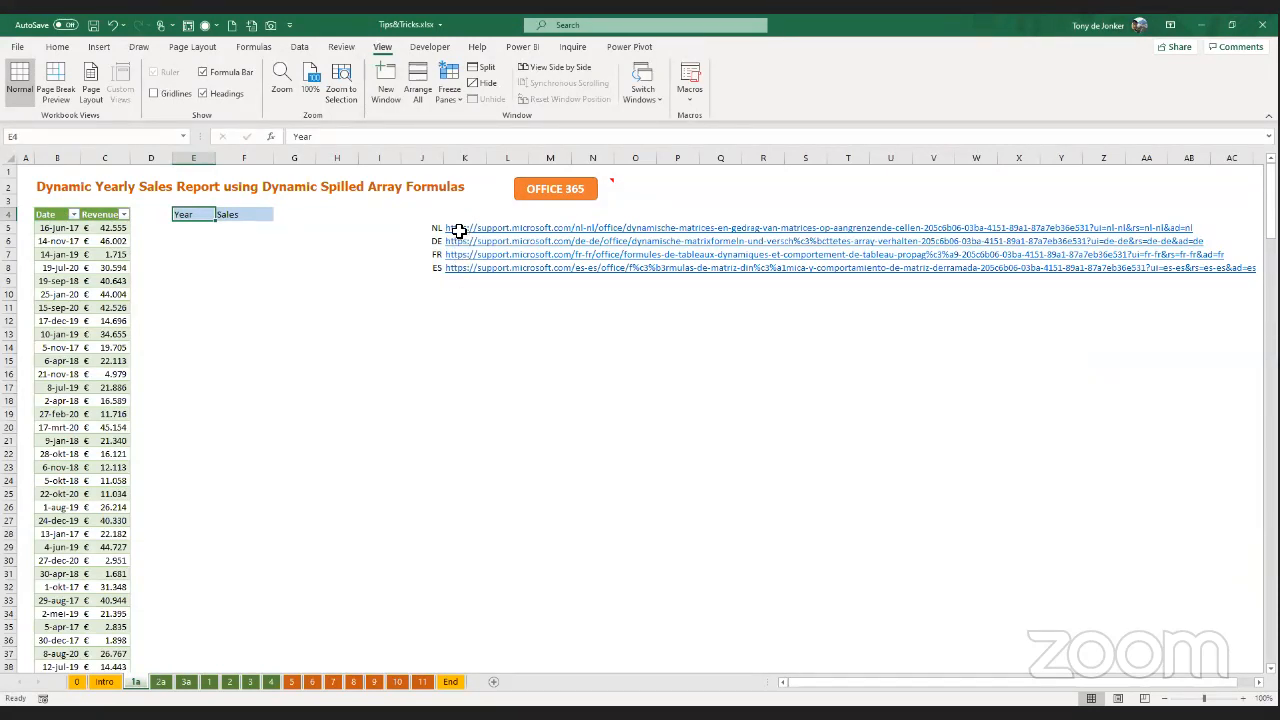
pyautogui.click(187, 230)
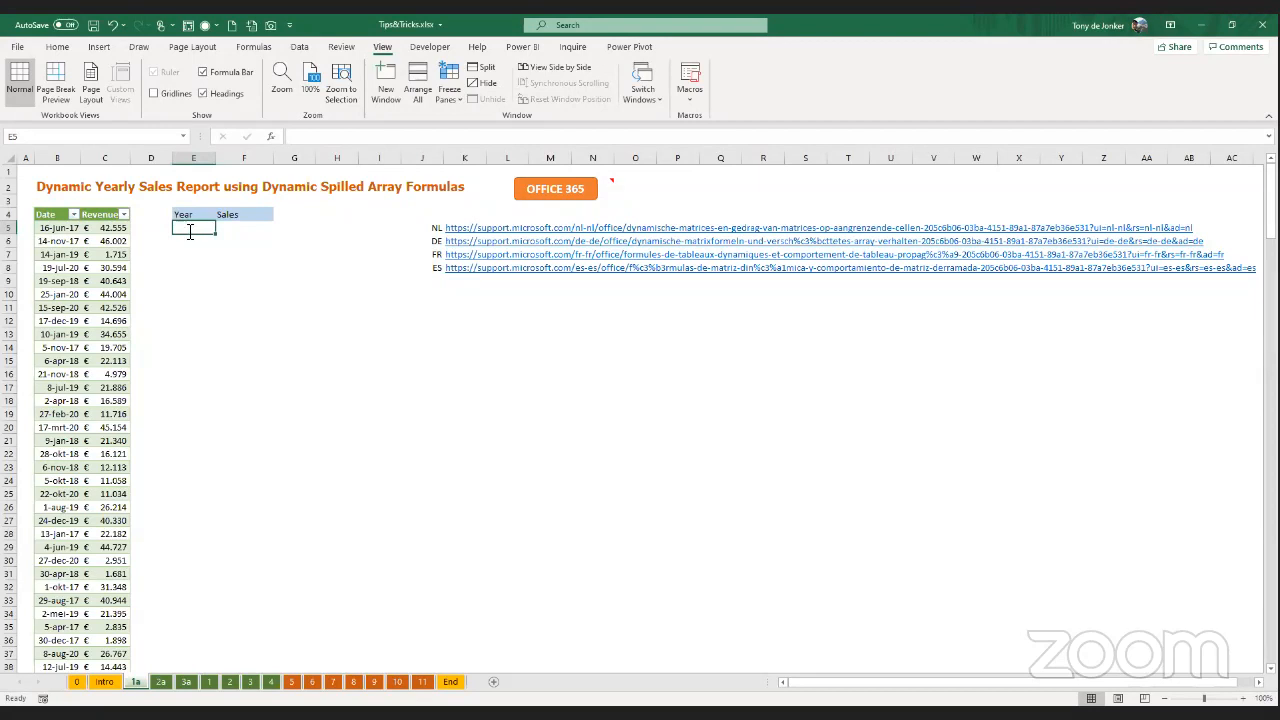
pyautogui.write('=')
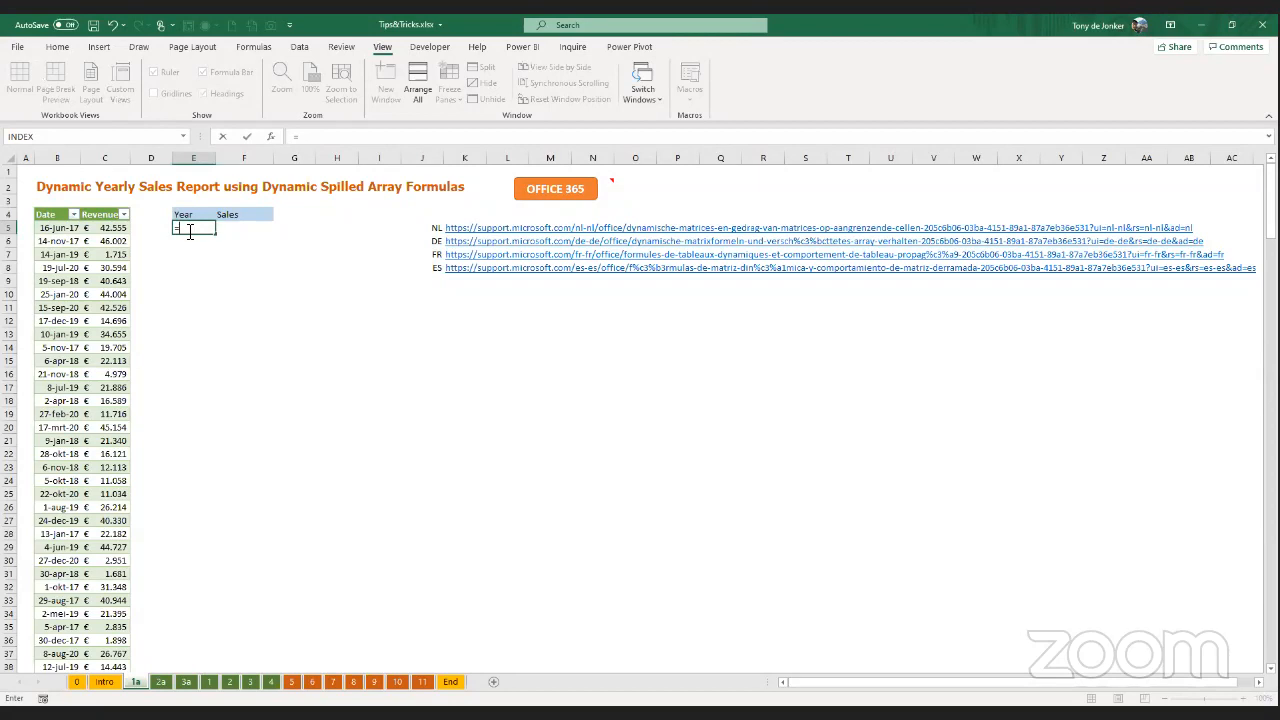
pyautogui.write('year')
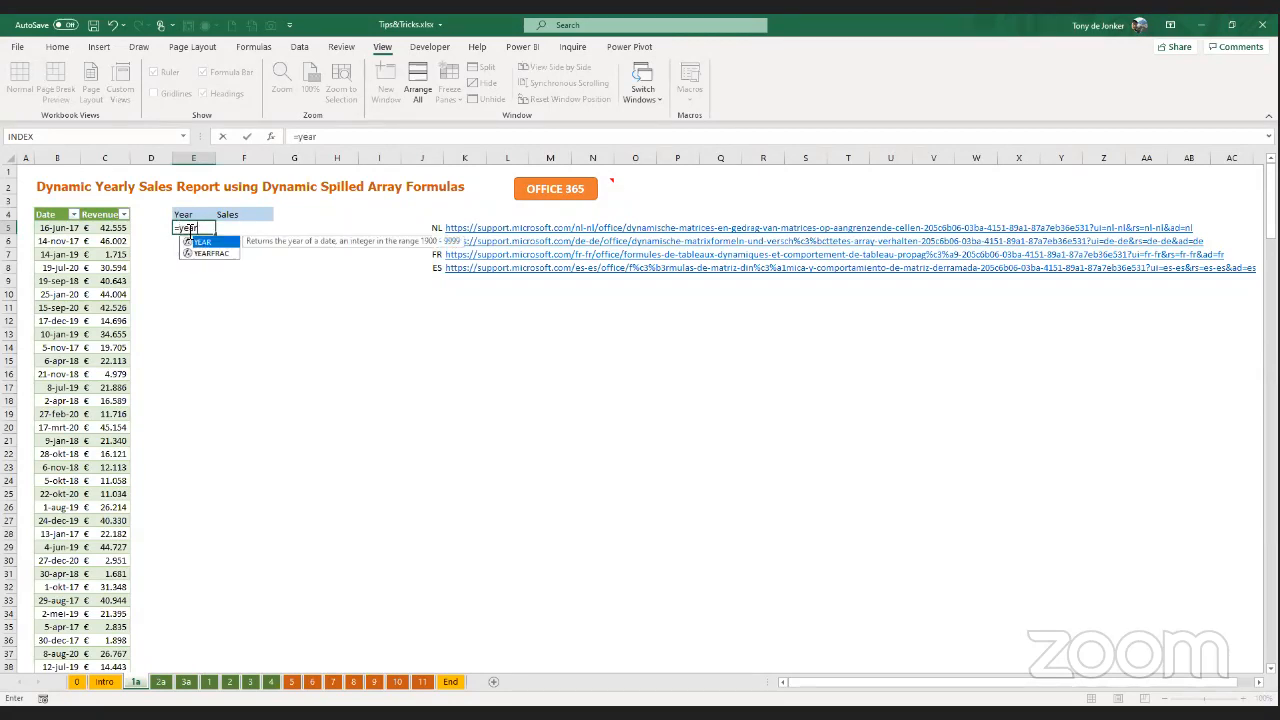
pyautogui.press('Tab')
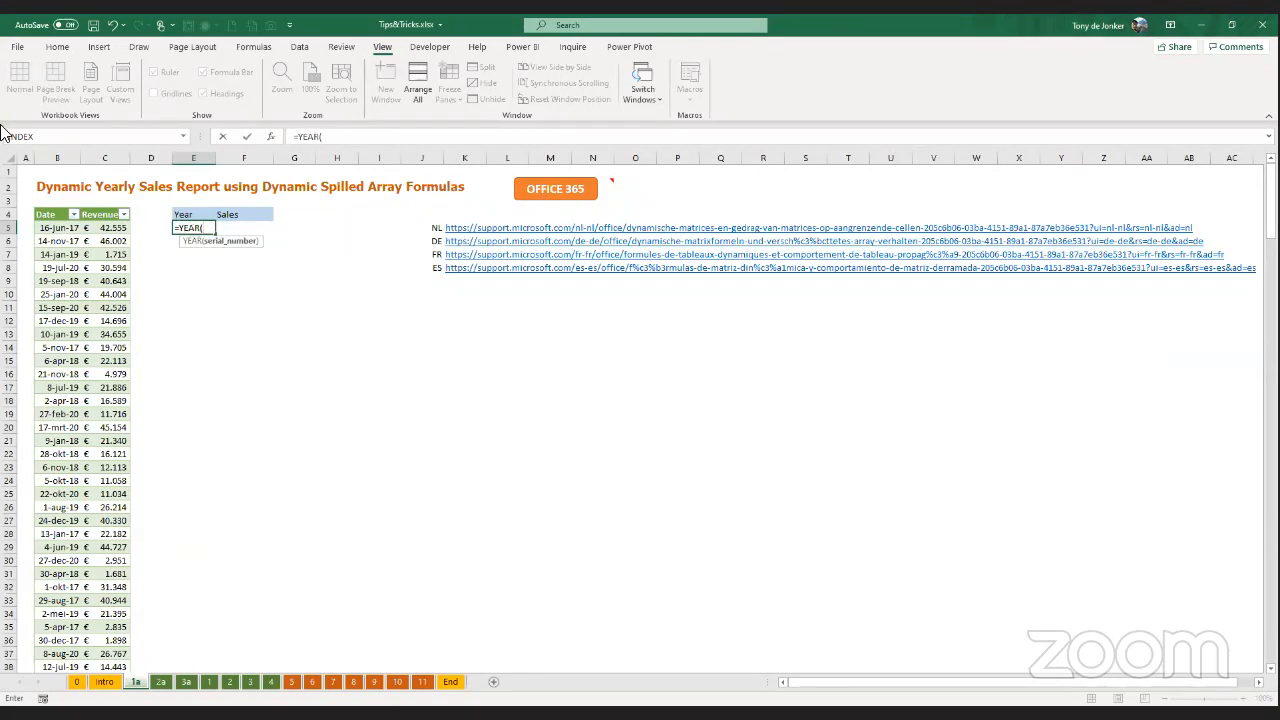
pyautogui.click(62, 214)
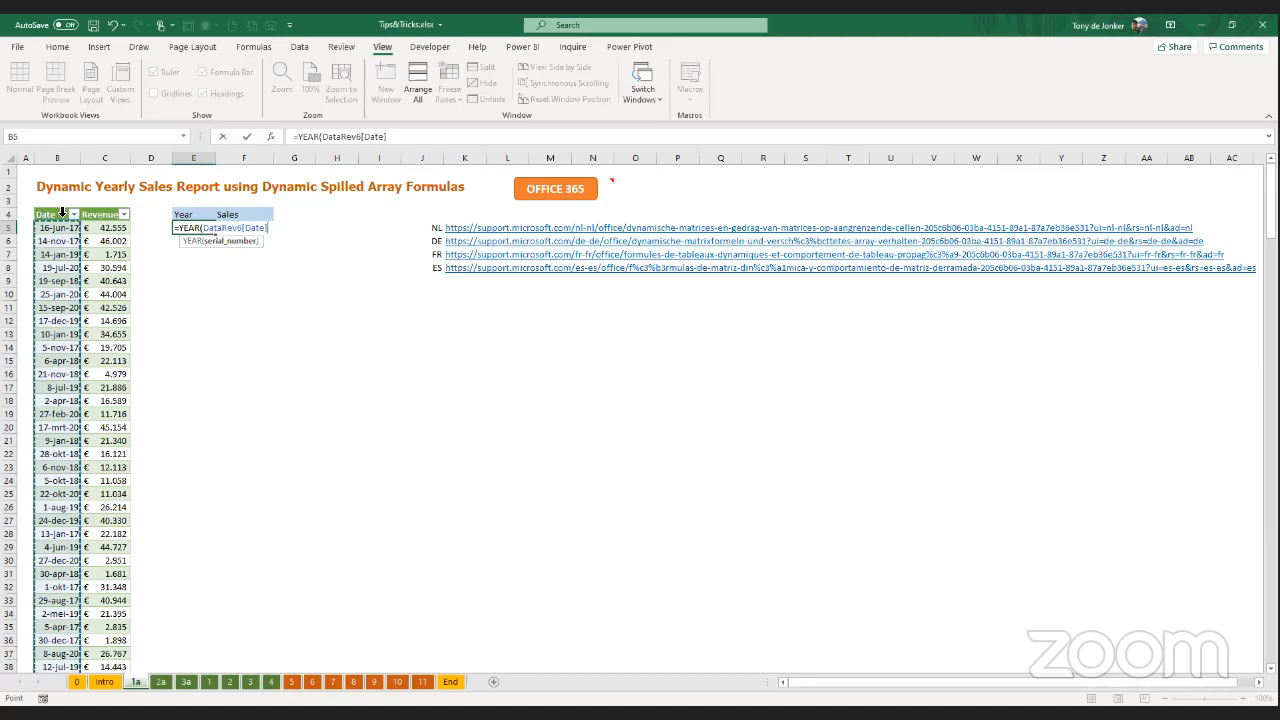
pyautogui.write(')')
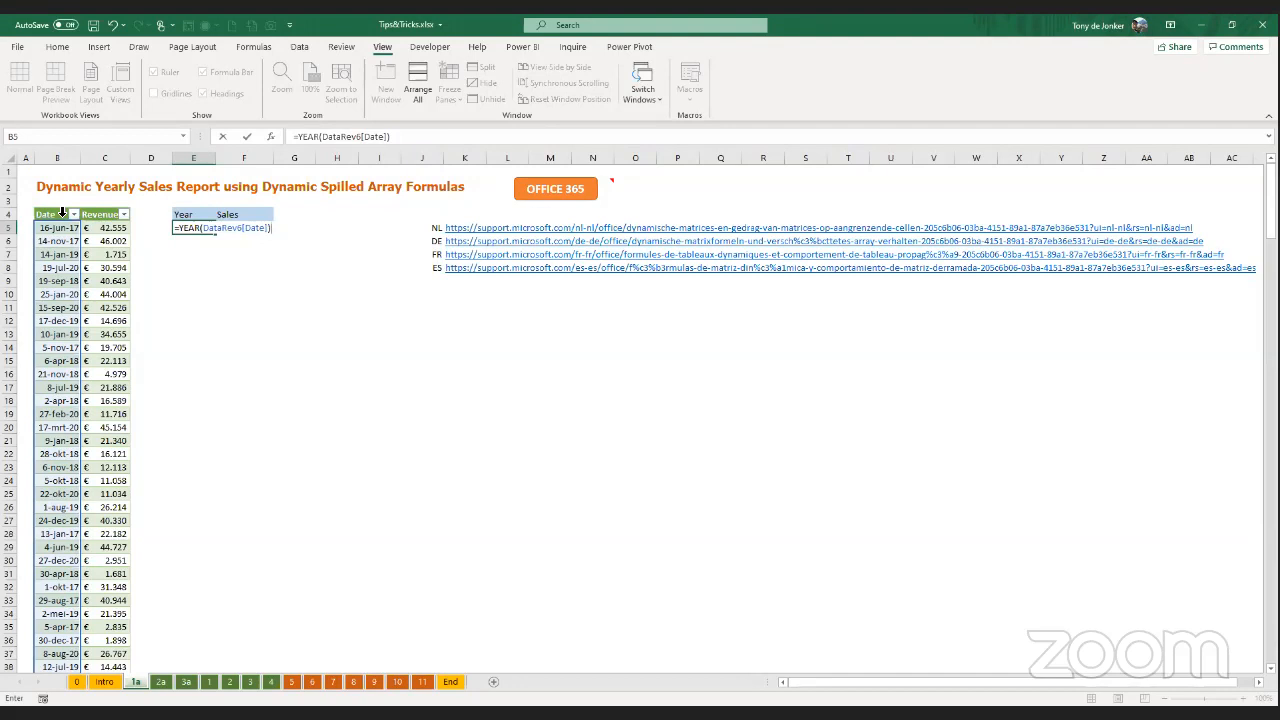
pyautogui.press('Escape')
# - Rename the Date and Revenue table as DateRev
pyautogui.click(58, 241)
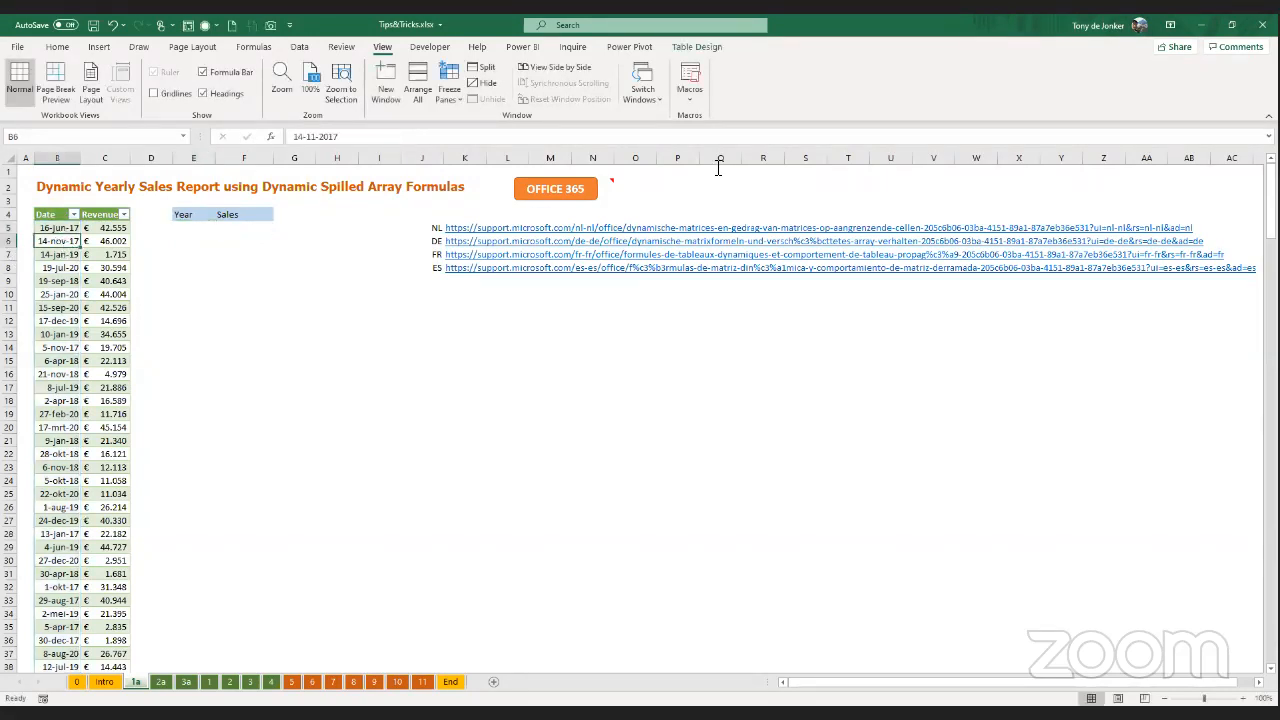
pyautogui.click(690, 47)
pyautogui.click(40, 84)
pyautogui.write('DateRev')
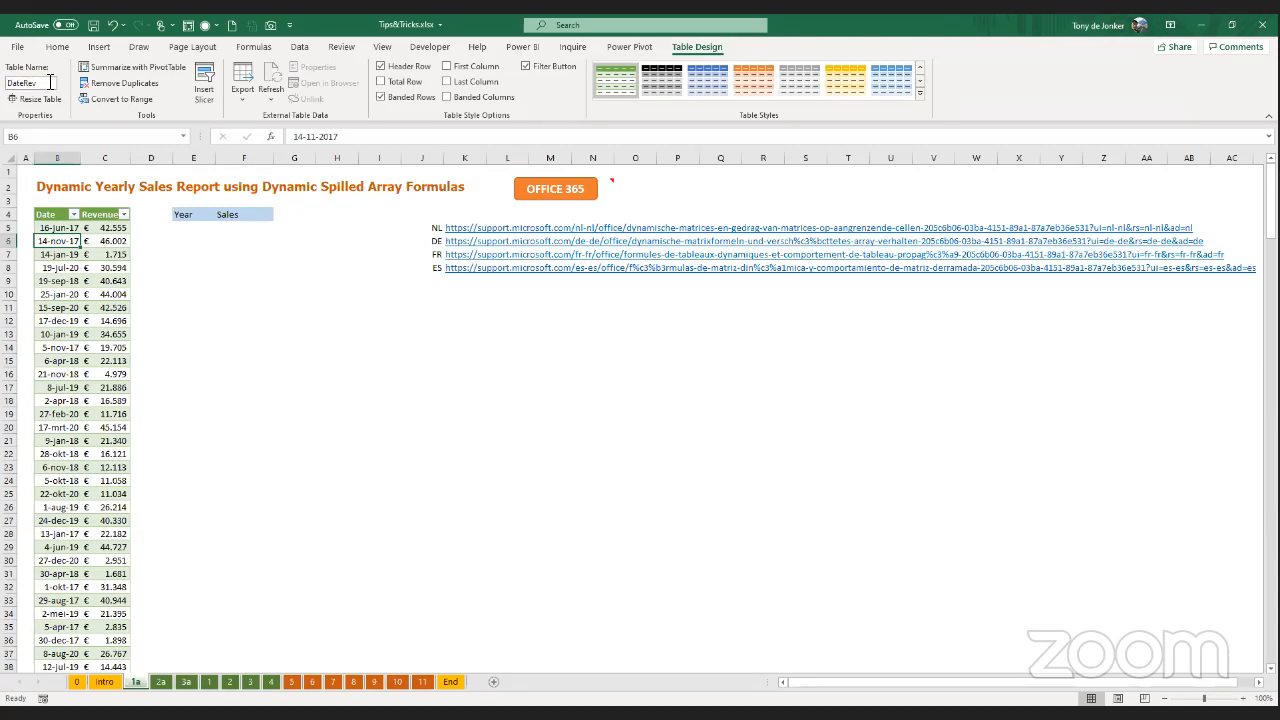
pyautogui.click(185, 228)
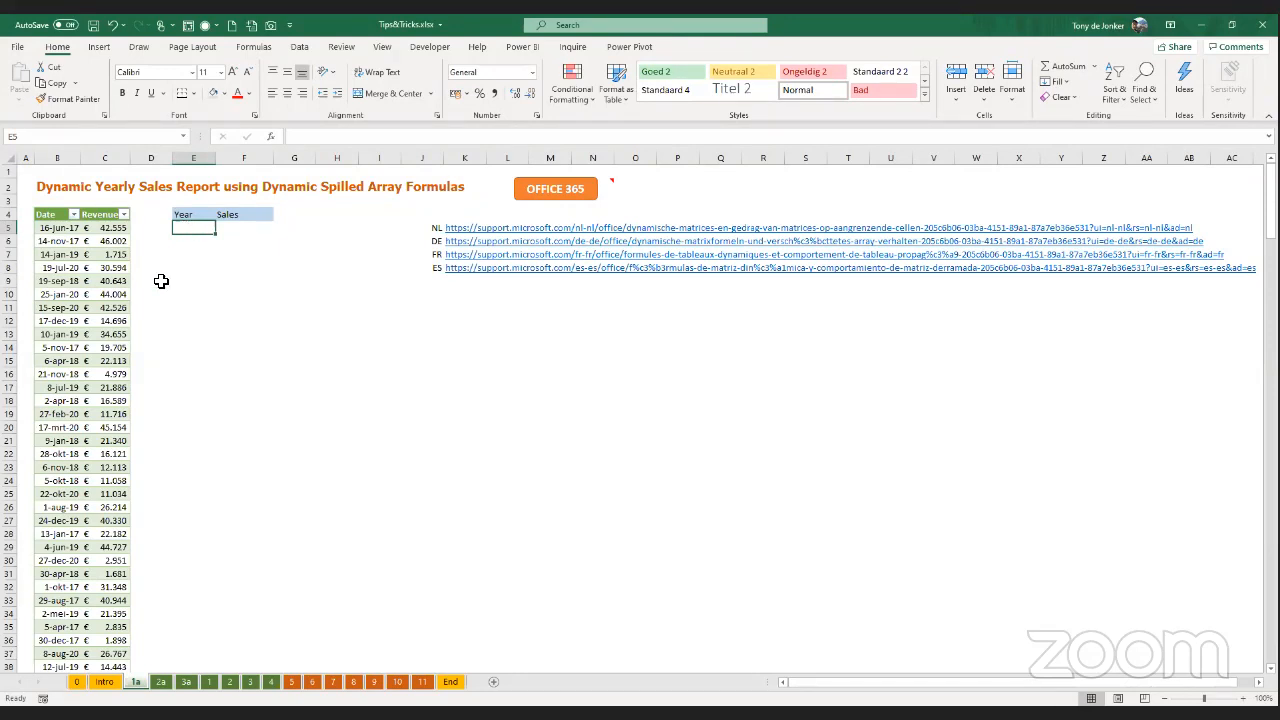
# - Start a SORT formula in cell E5 below the Year header and nest UNIQUE as its array argument
pyautogui.click(62, 230)
pyautogui.moveTo(62, 233); pyautogui.dragTo(60, 482)
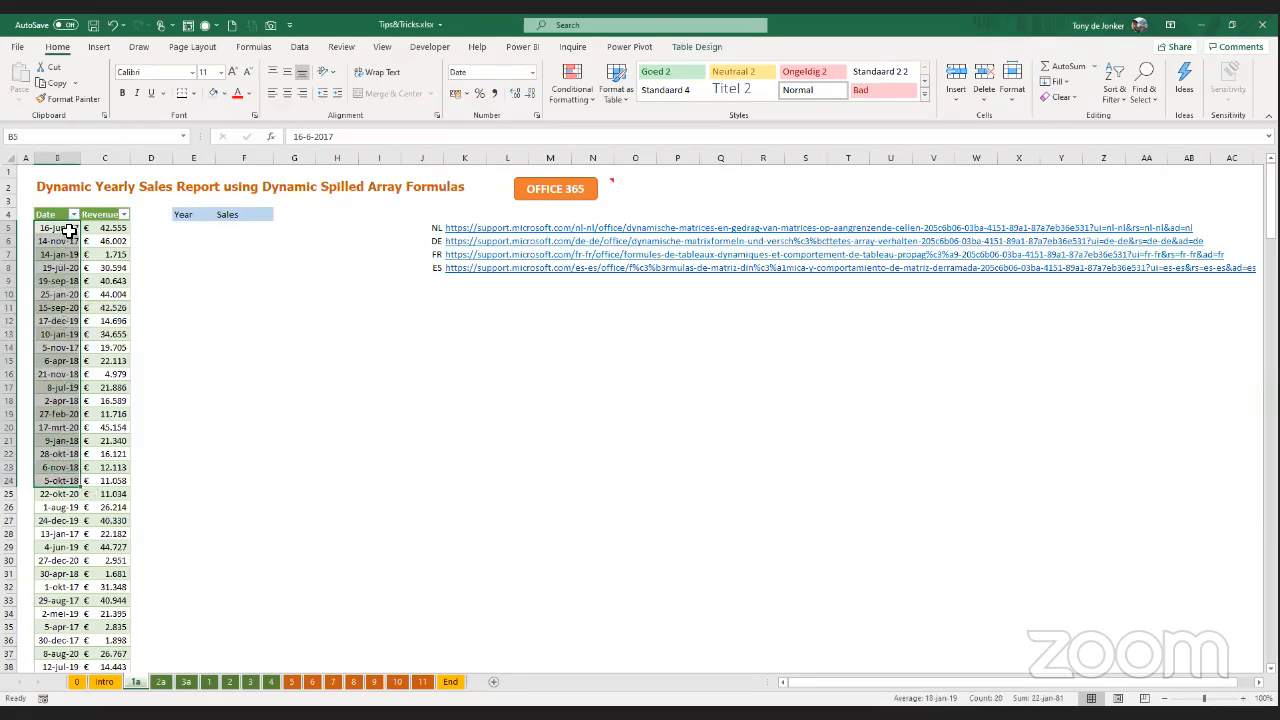
pyautogui.click(195, 229)
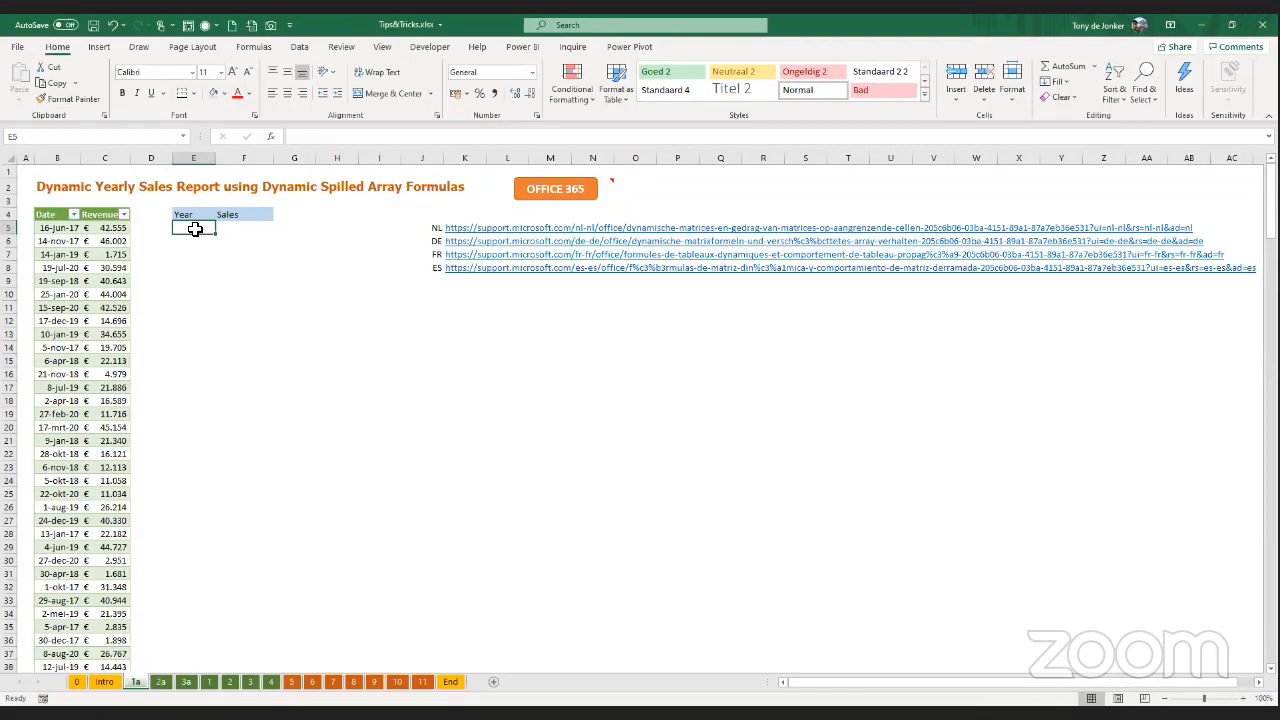
pyautogui.write('=')
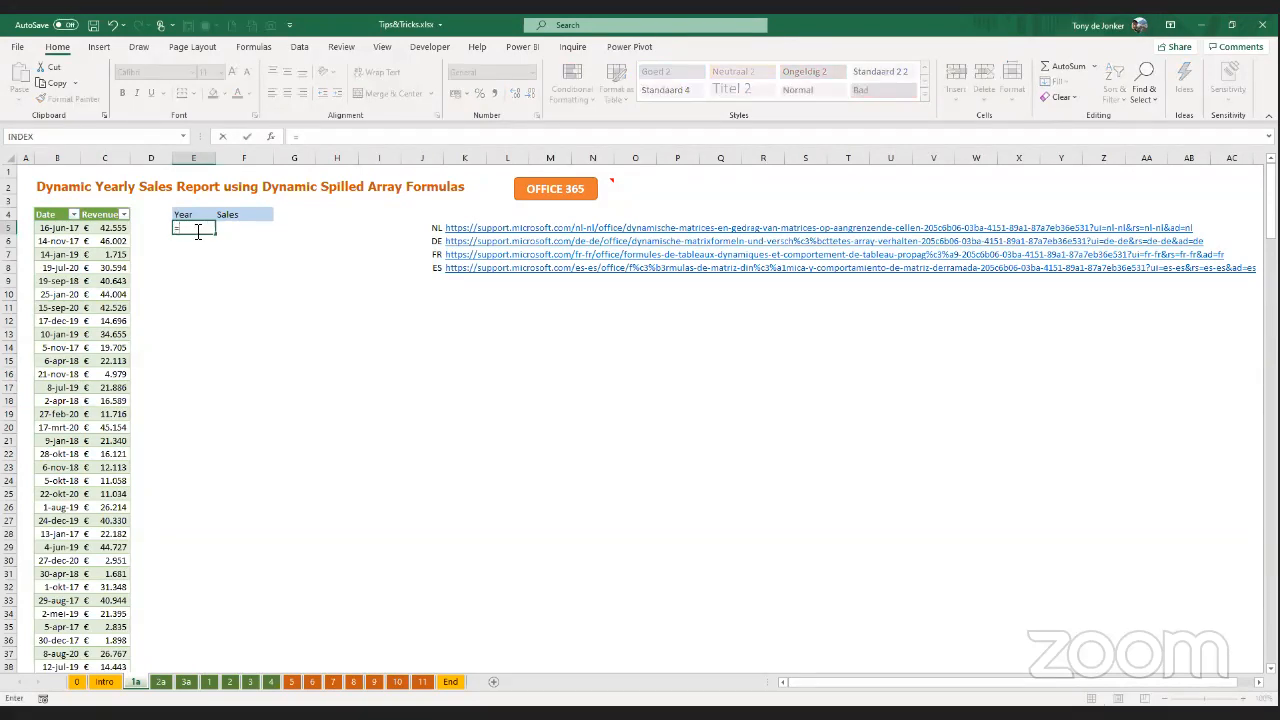
pyautogui.write('so')
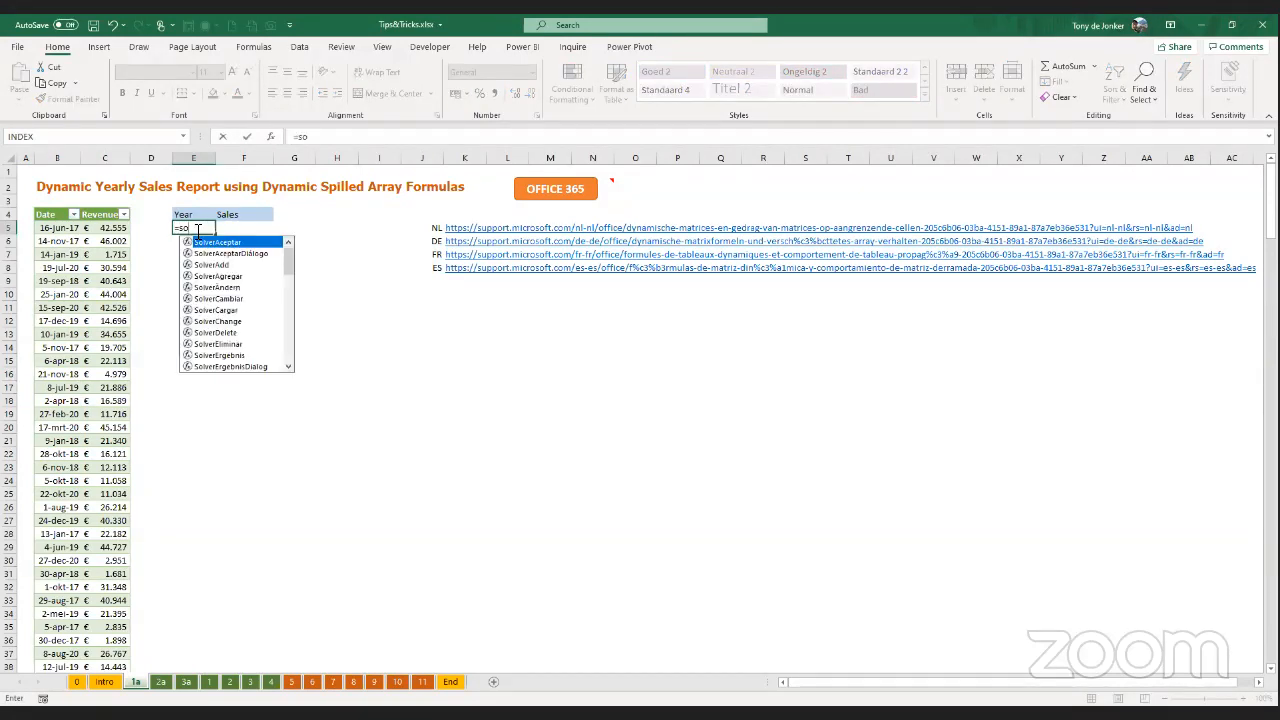
pyautogui.write('rt')
pyautogui.press('Tab')
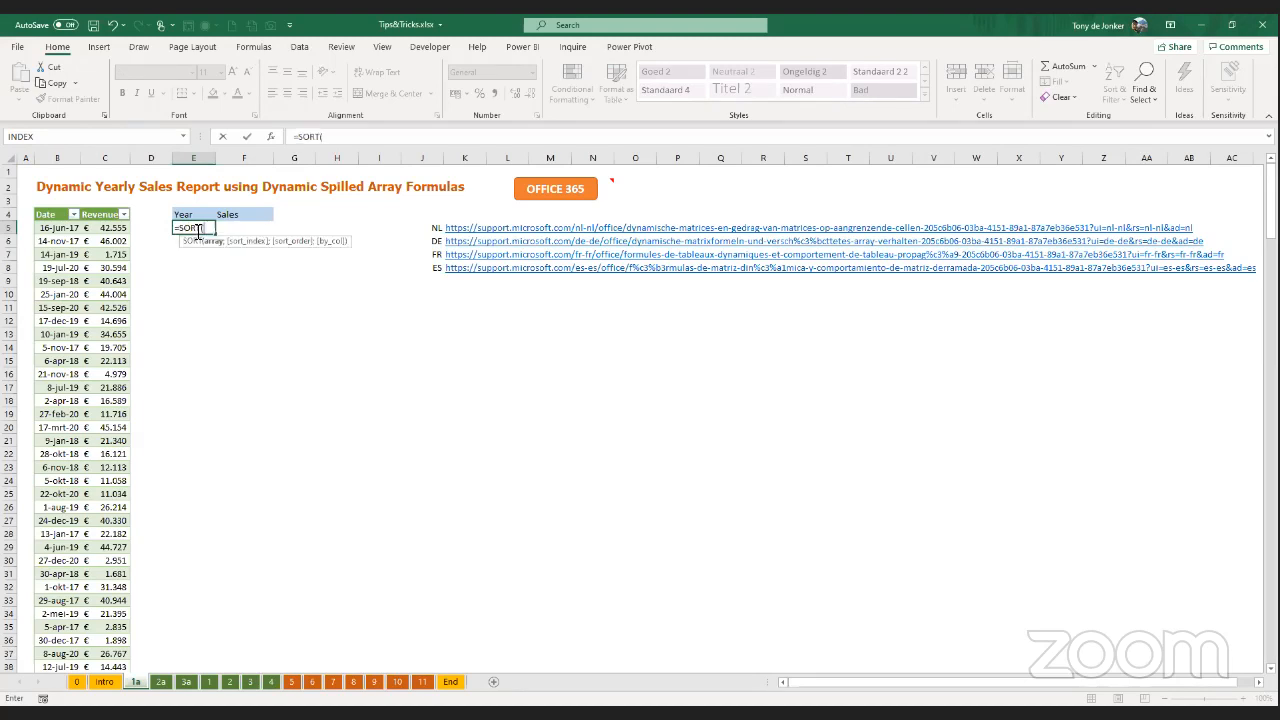
pyautogui.click(268, 134)
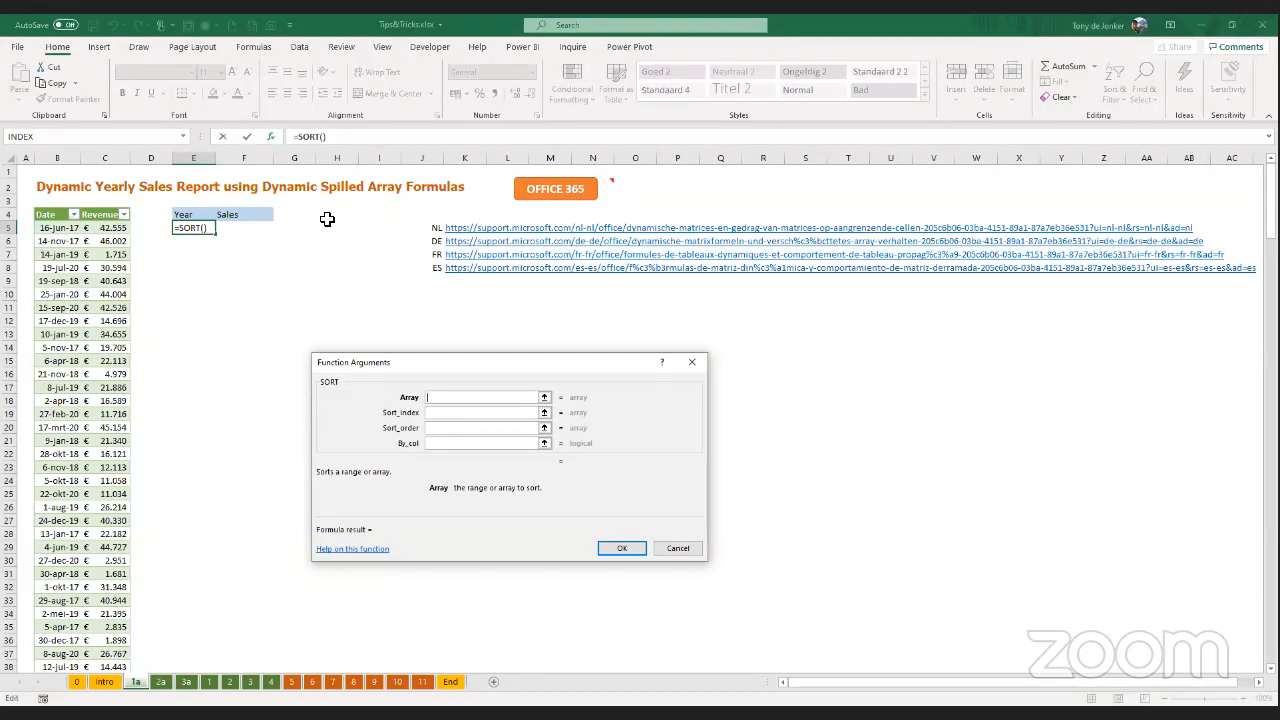
pyautogui.click(182, 134)
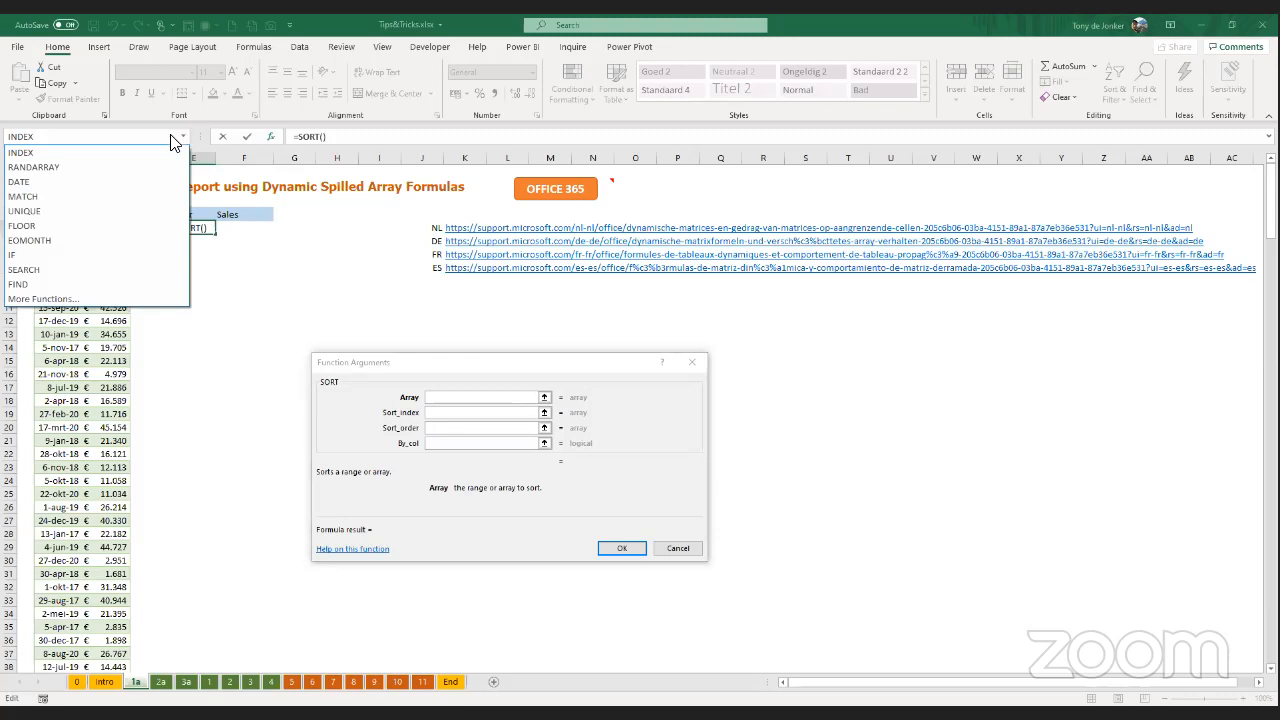
pyautogui.click(57, 216)
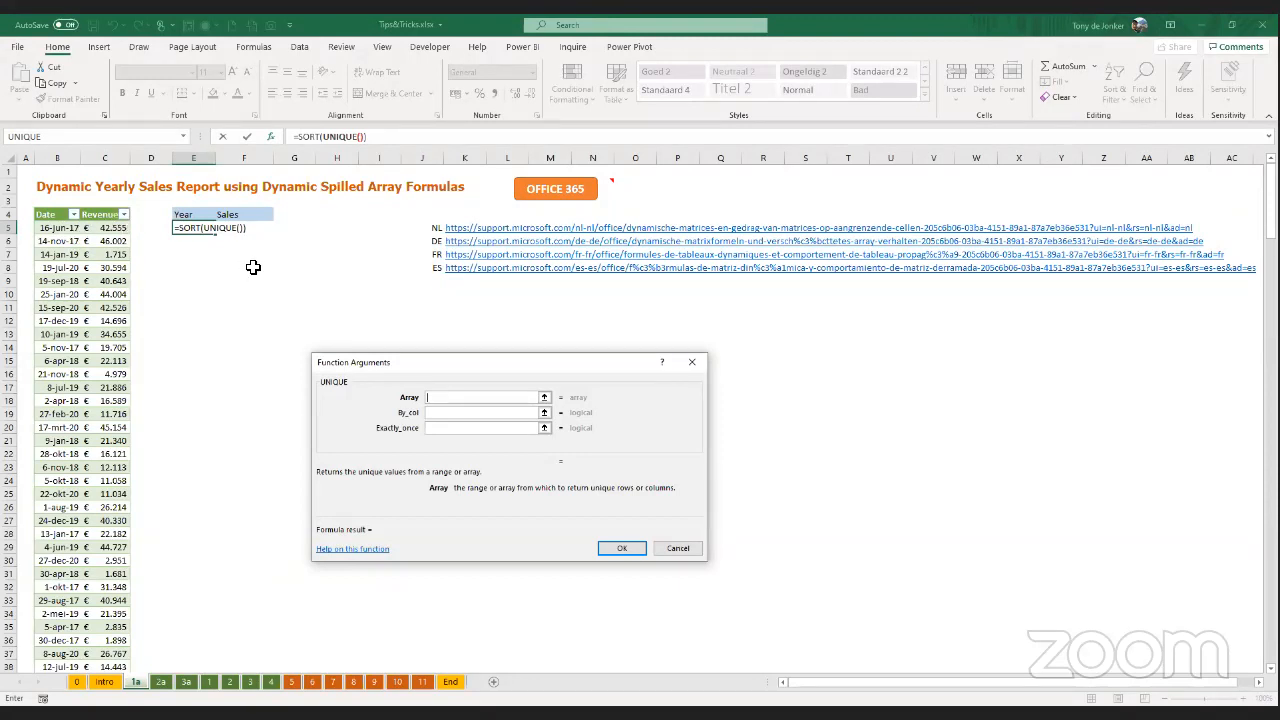
# - Open the Date & Time category of functions to pick one to nest as UNIQUE's array argument
pyautogui.click(184, 136)
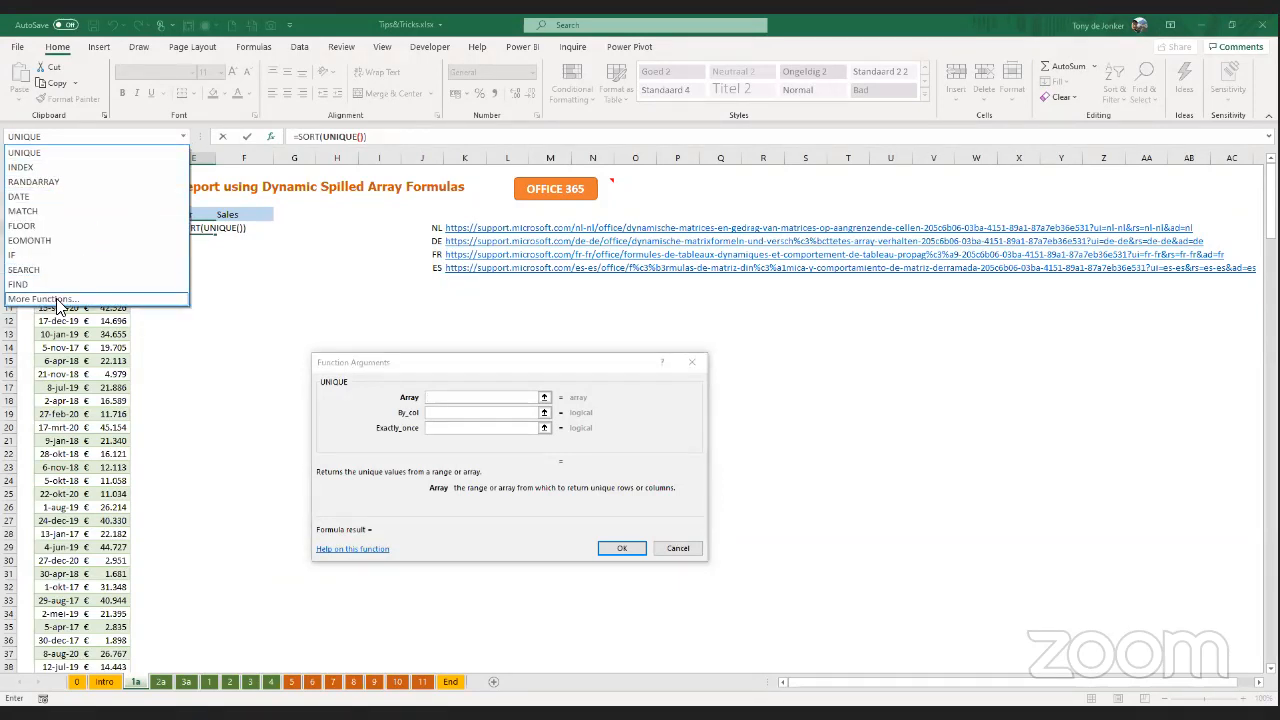
pyautogui.click(40, 299)
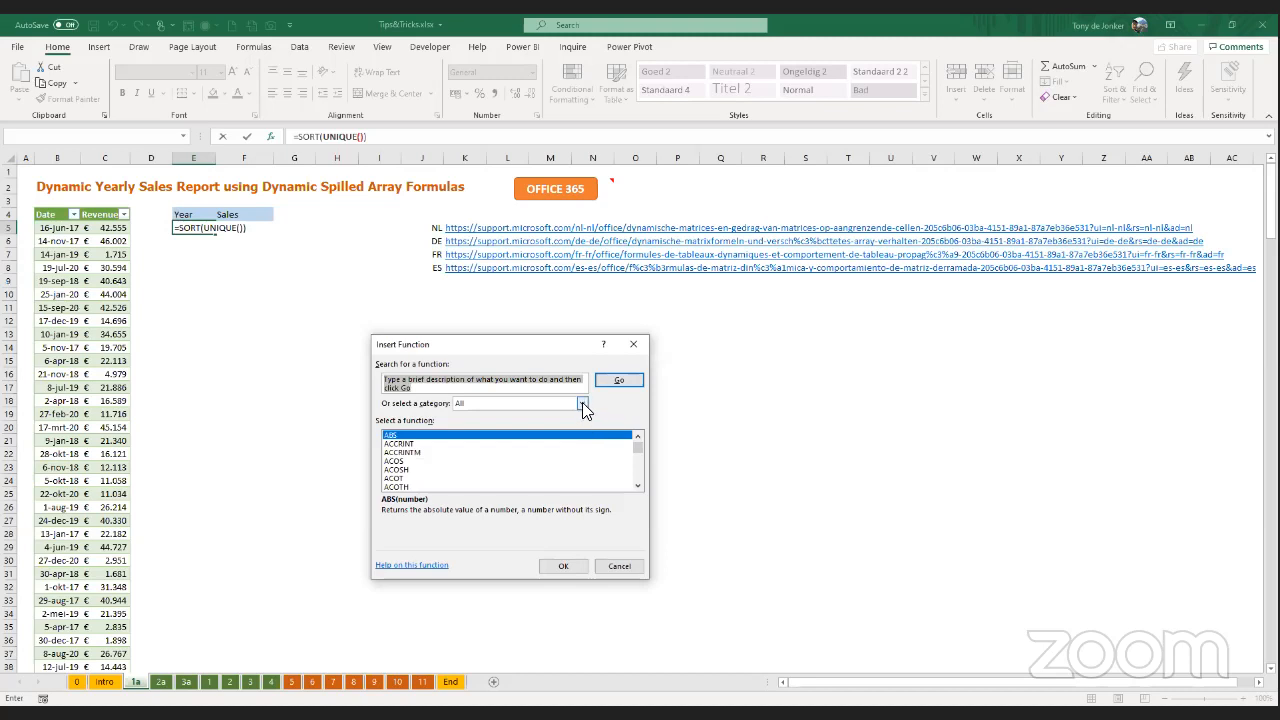
pyautogui.click(582, 402)
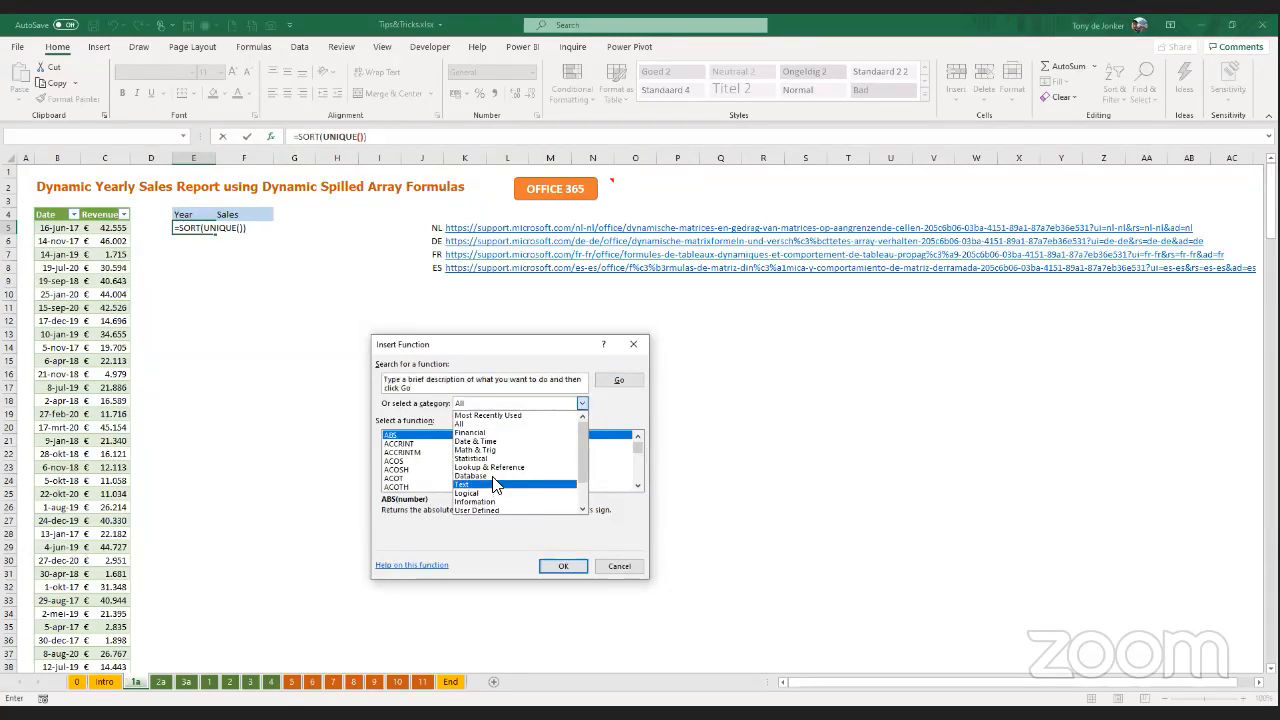
pyautogui.click(497, 442)
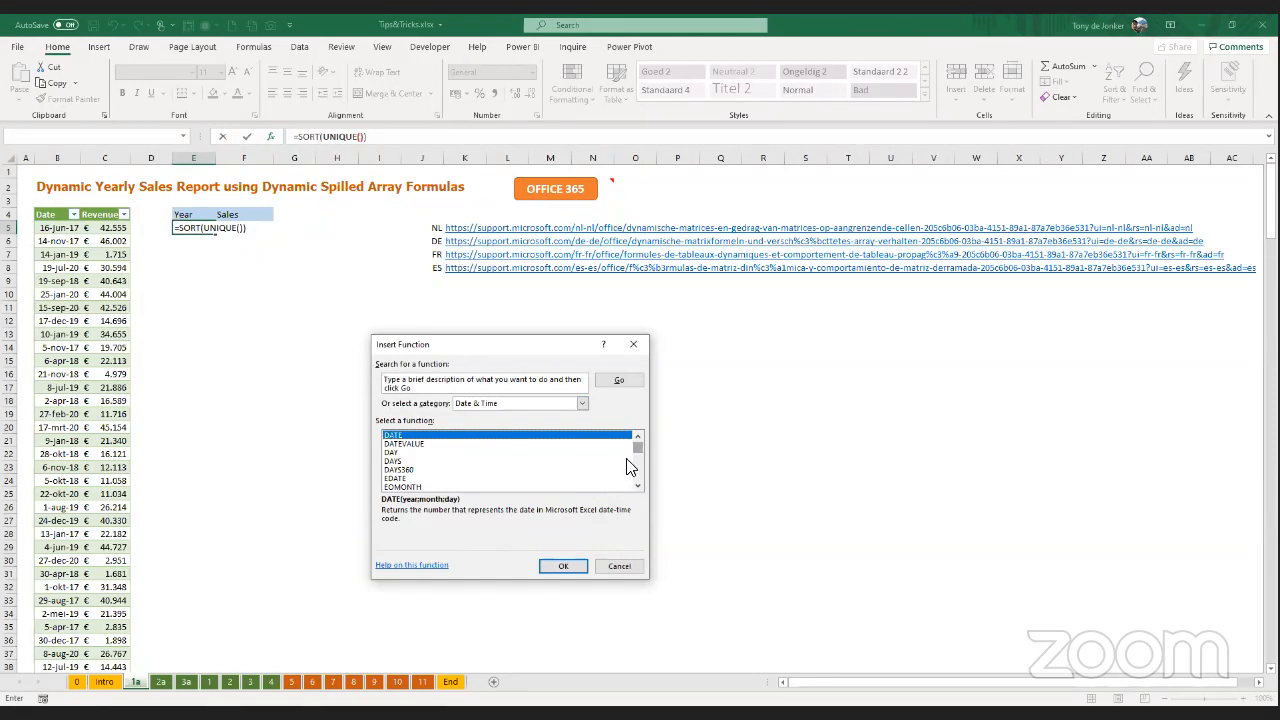
# - Nest the YEAR function inside UNIQUE in the E5 formula, with DateRev[Date] as its serial number
pyautogui.scroll(-5, 628, 462)
pyautogui.scroll(-1, 628, 480)
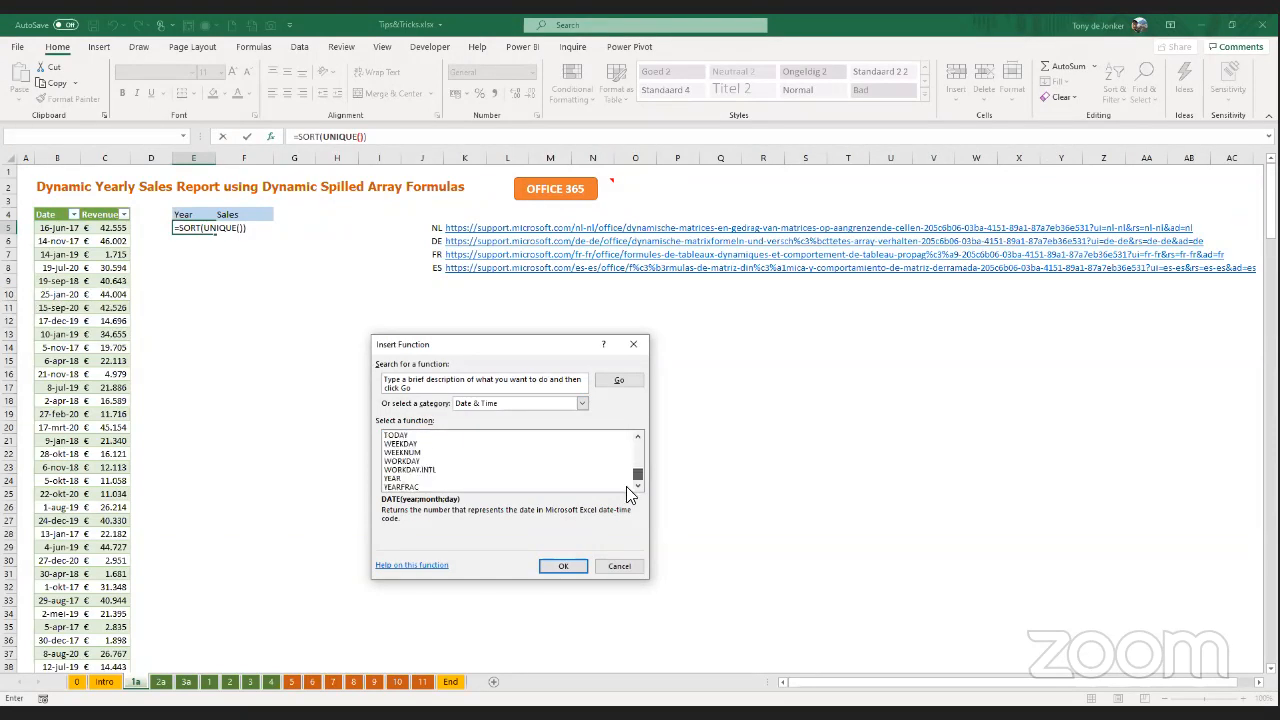
pyautogui.click(412, 478)
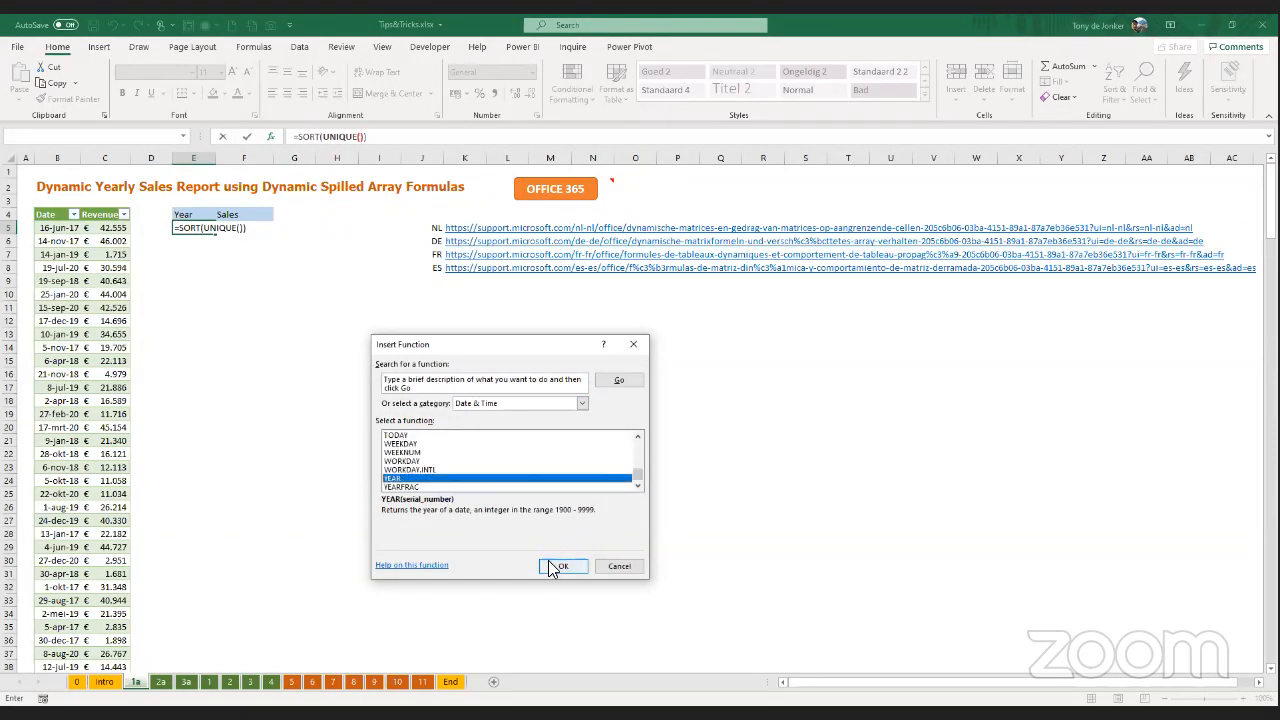
pyautogui.click(560, 566)
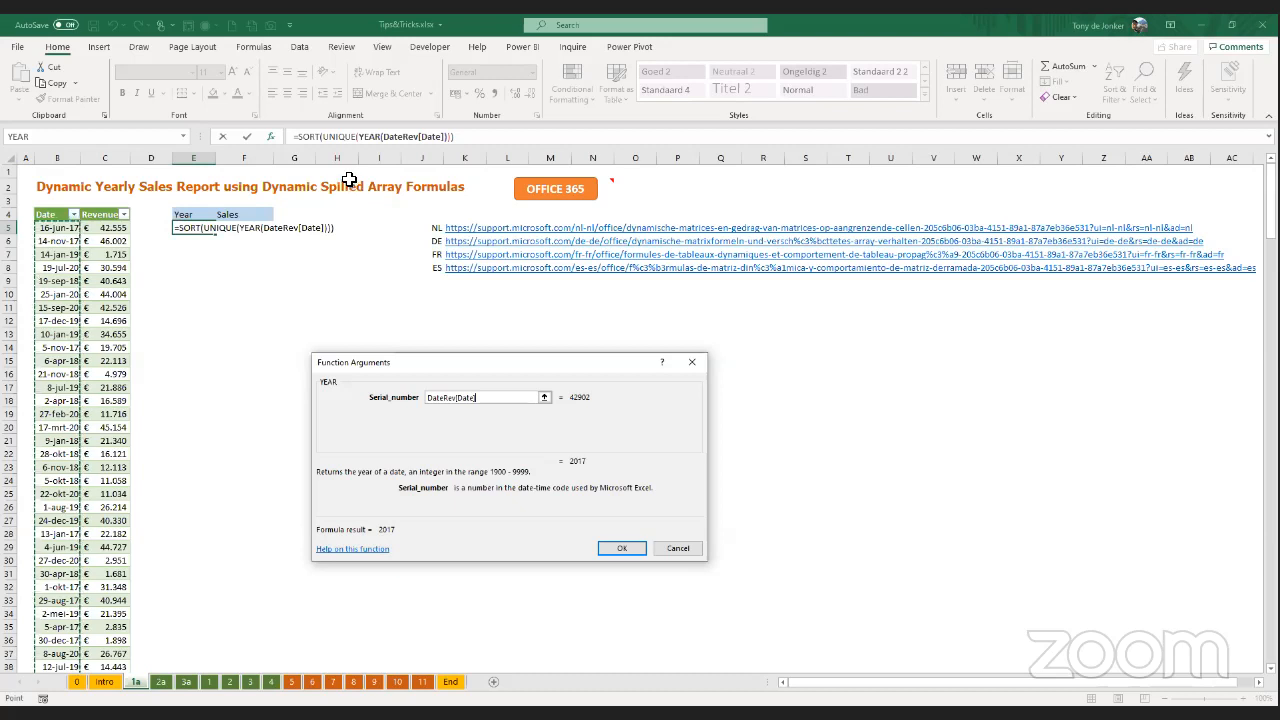
# - Check the SORT arguments, leave the optional ones empty, and commit =SORT(UNIQUE(YEAR(DateRev[Date]))) in E5
pyautogui.click(313, 138)
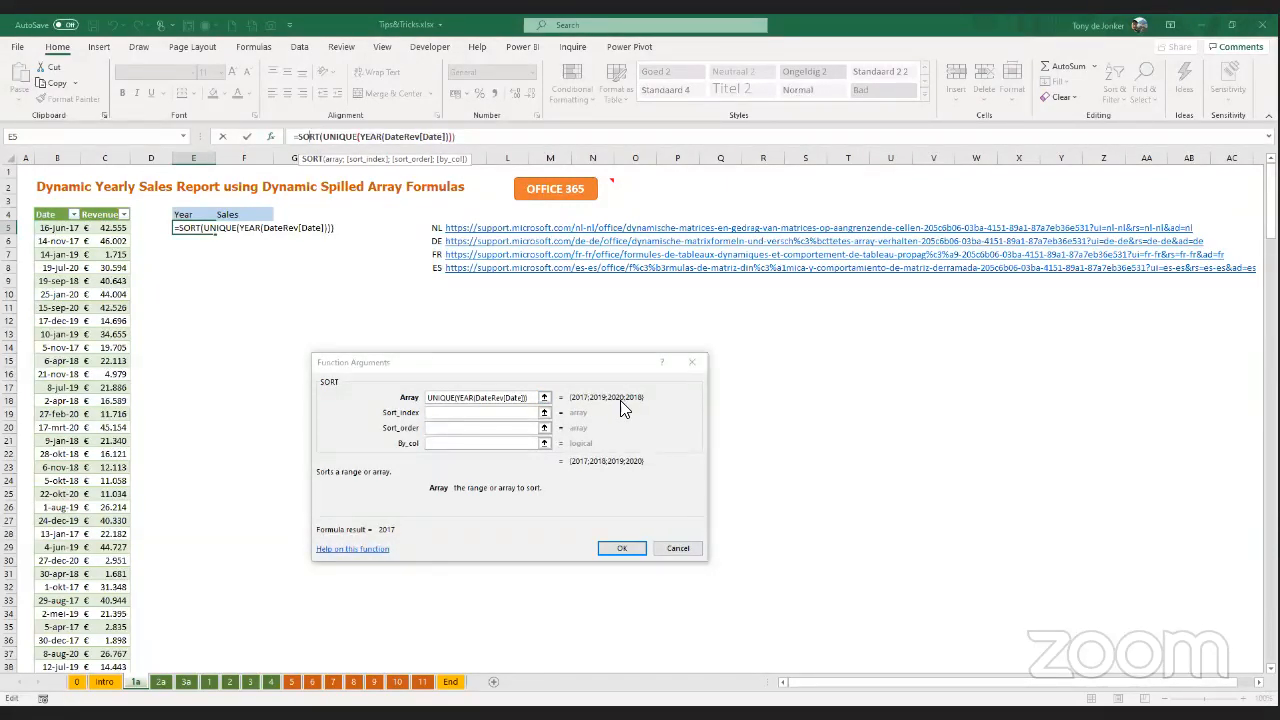
pyautogui.click(441, 413)
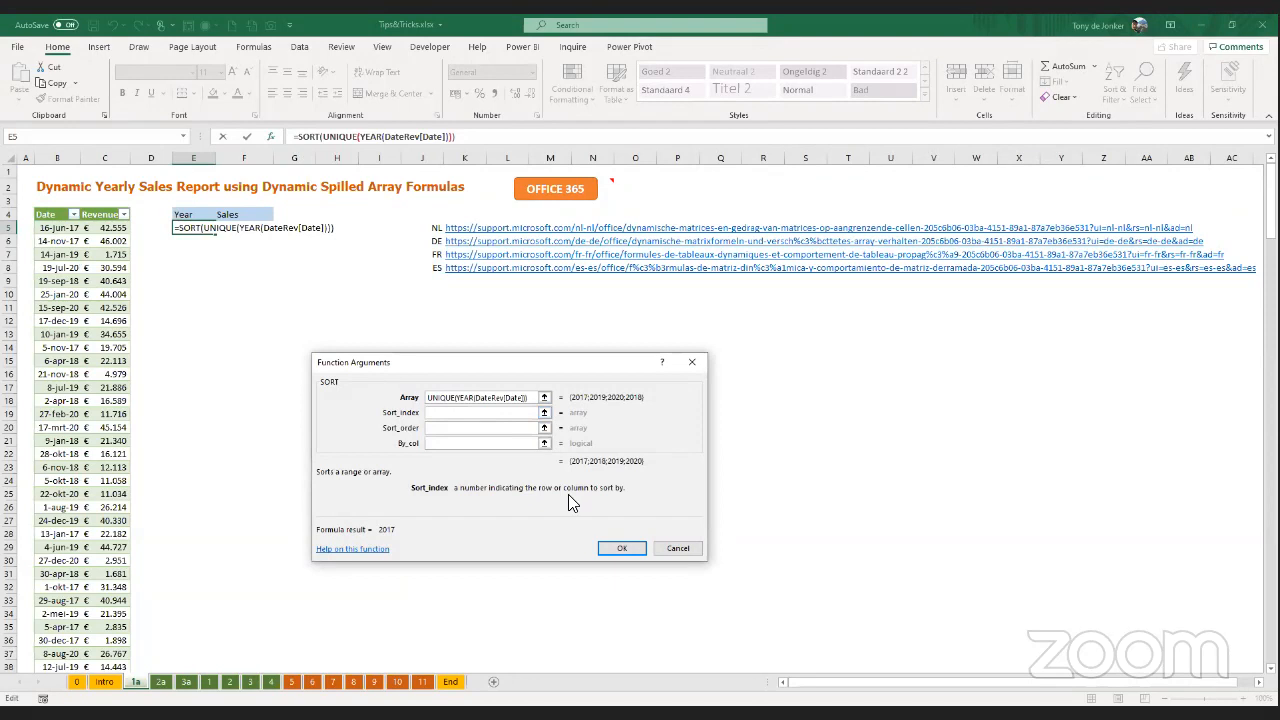
pyautogui.click(616, 549)
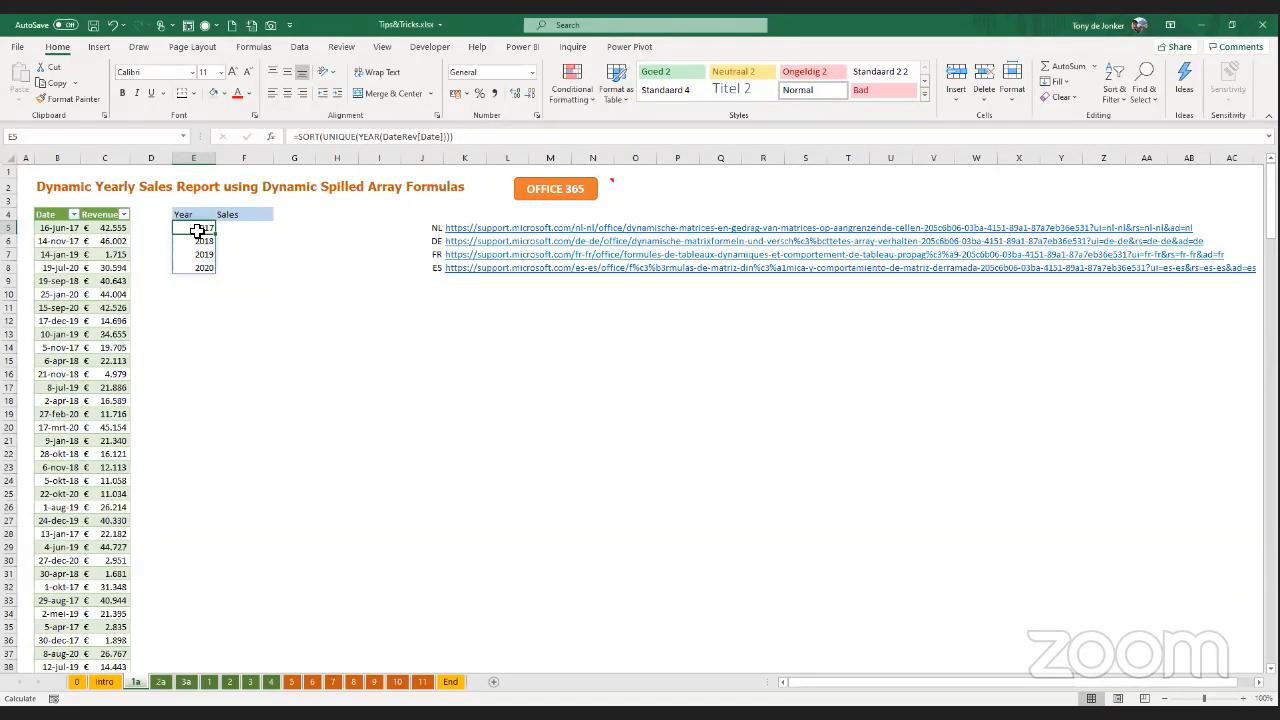
# - Examine the spilled years in E5:E8 and their formula against the source dates in the Date column
pyautogui.moveTo(63, 228); pyautogui.dragTo(57, 480)
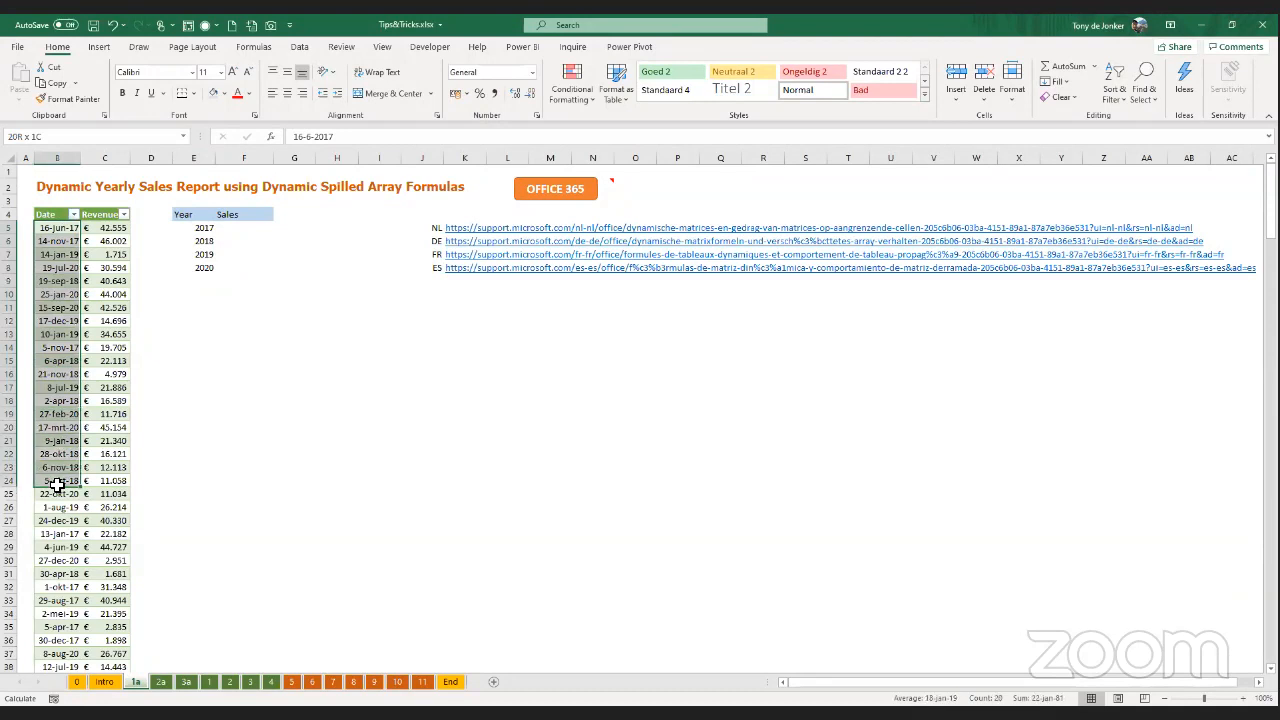
pyautogui.click(195, 229)
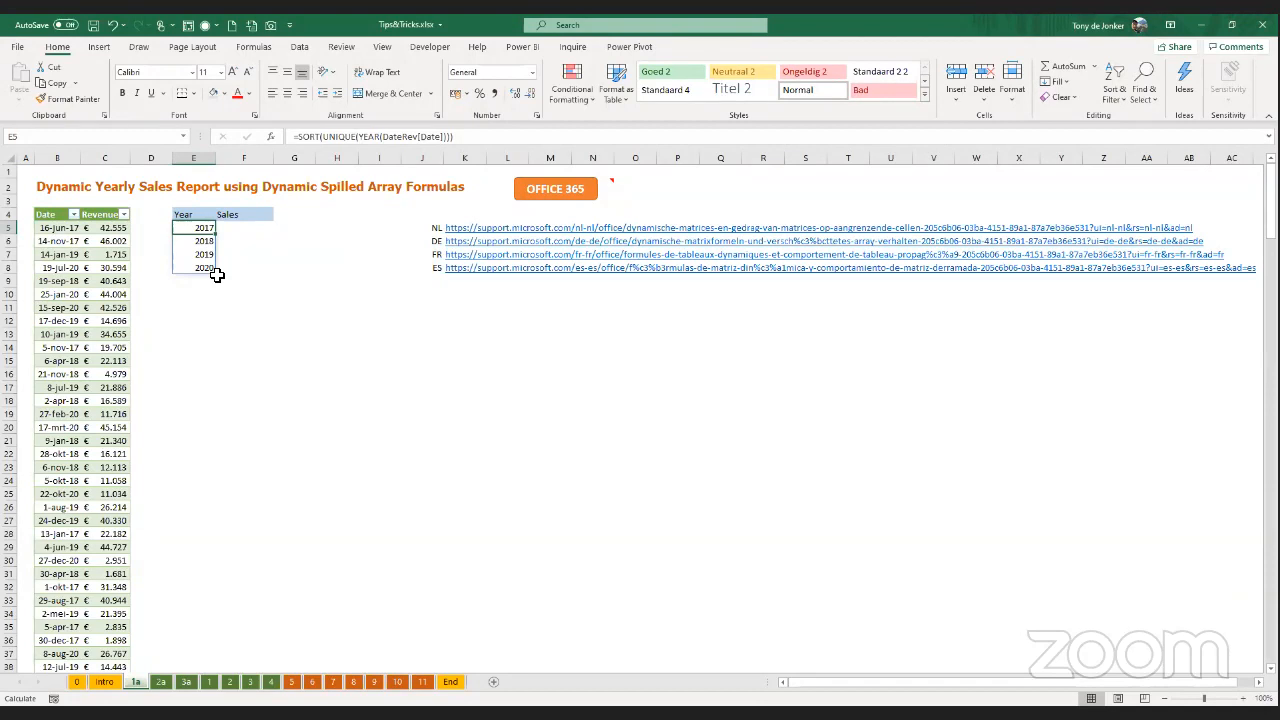
pyautogui.click(193, 254)
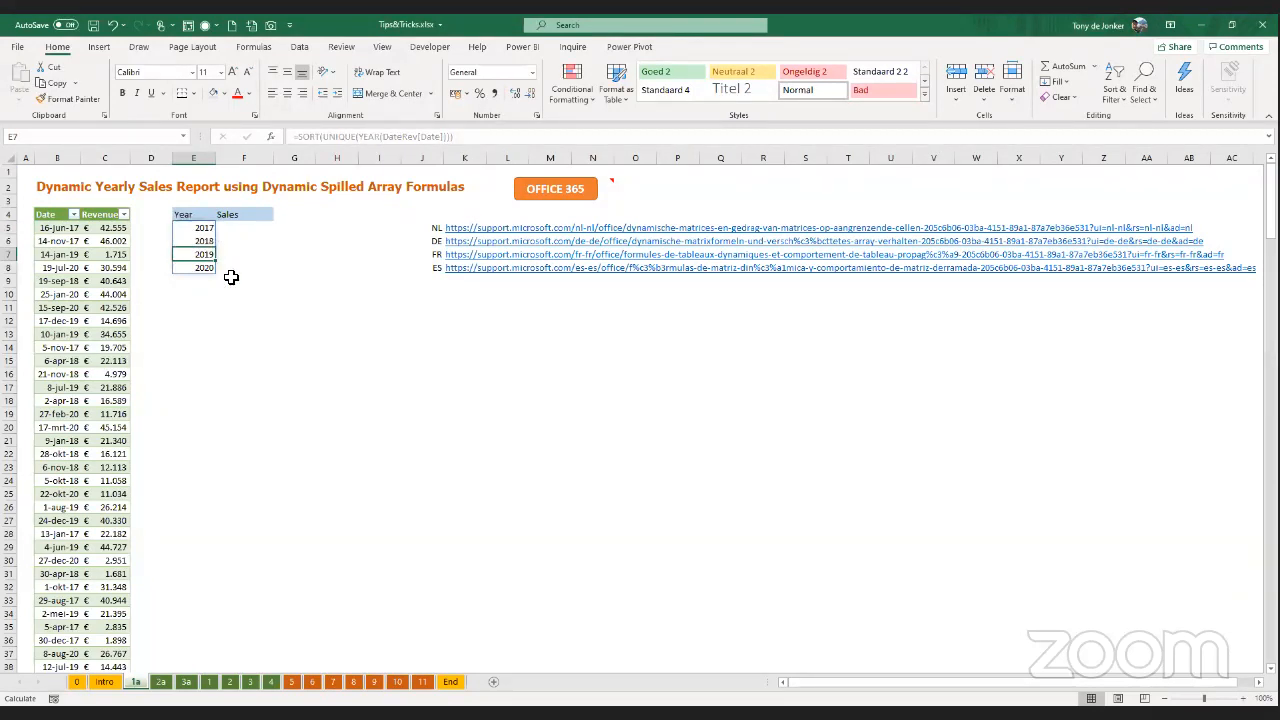
pyautogui.click(193, 228)
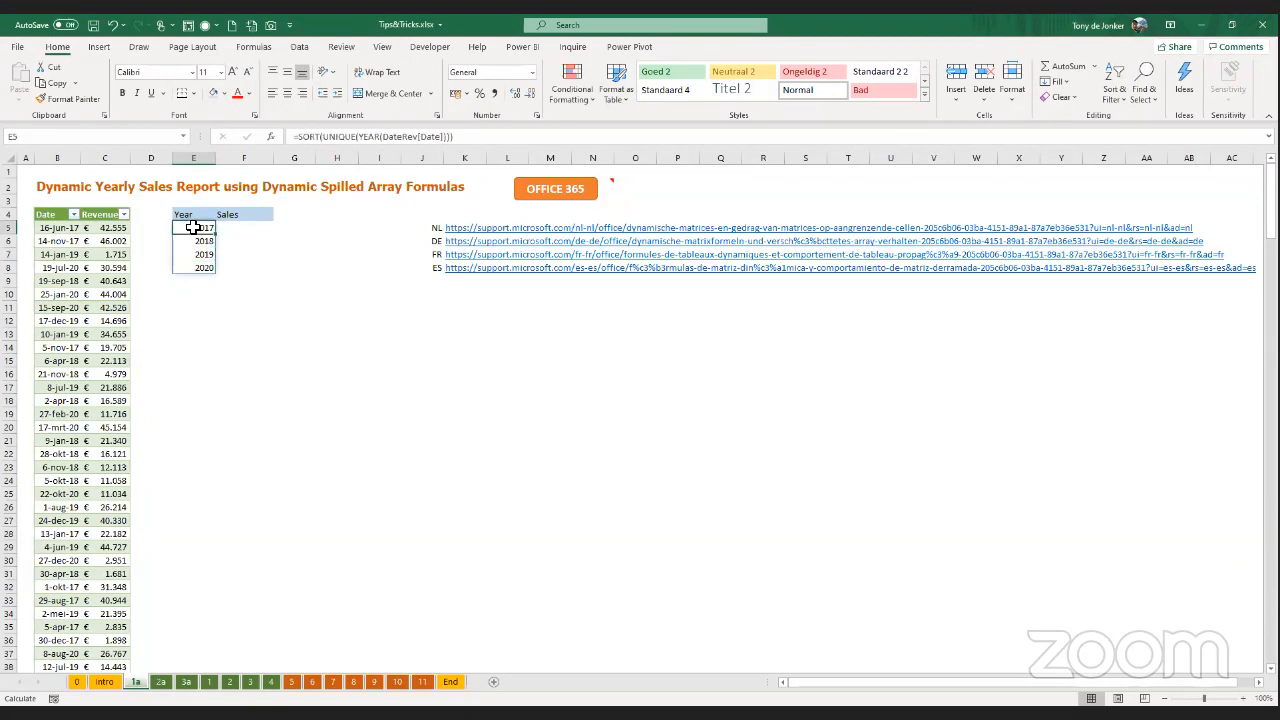
pyautogui.moveTo(195, 228); pyautogui.dragTo(193, 265)
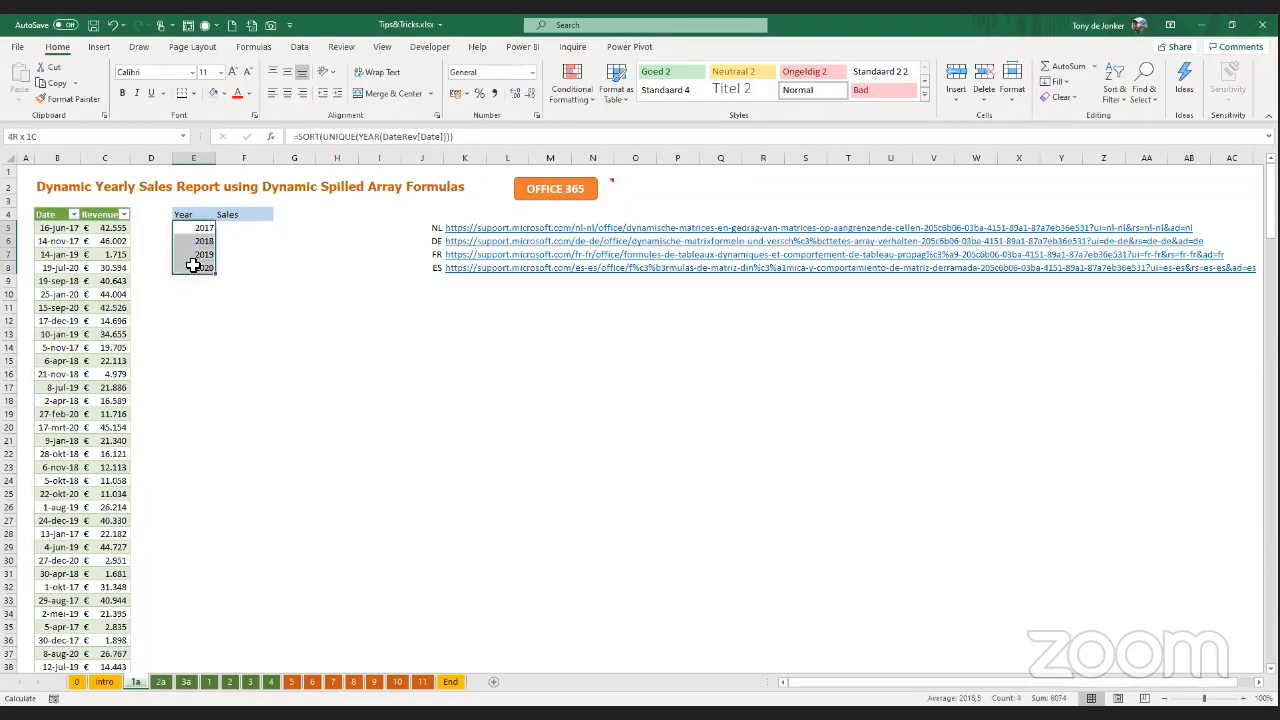
# - Start a SUMIFS formula in F5 under Sales with DateRev[Revenue] as the sum range
pyautogui.click(237, 230)
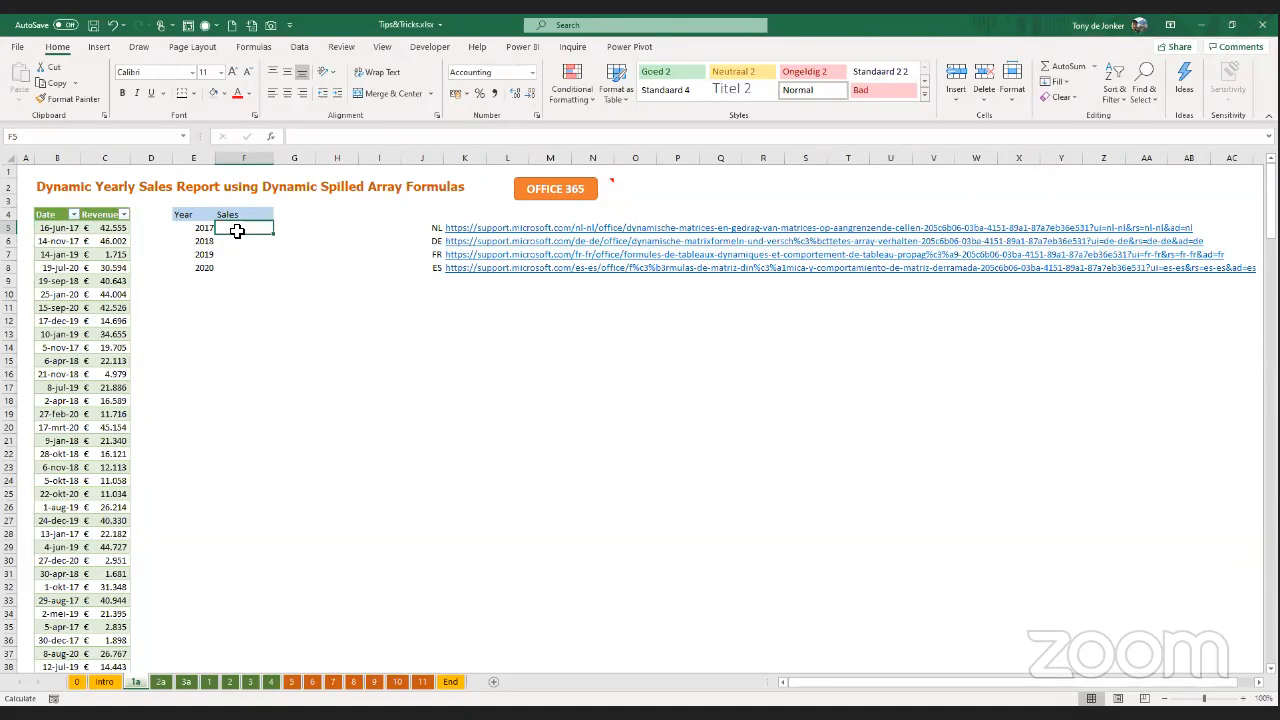
pyautogui.write('=')
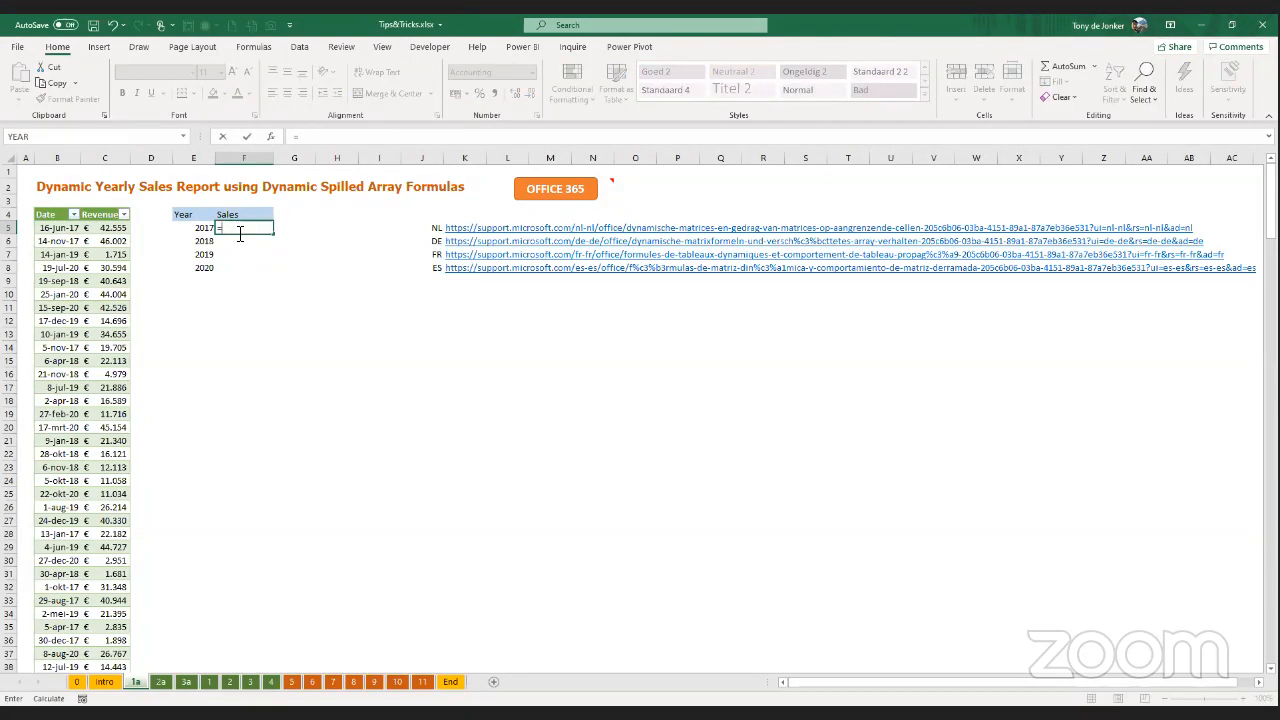
pyautogui.write('sumif')
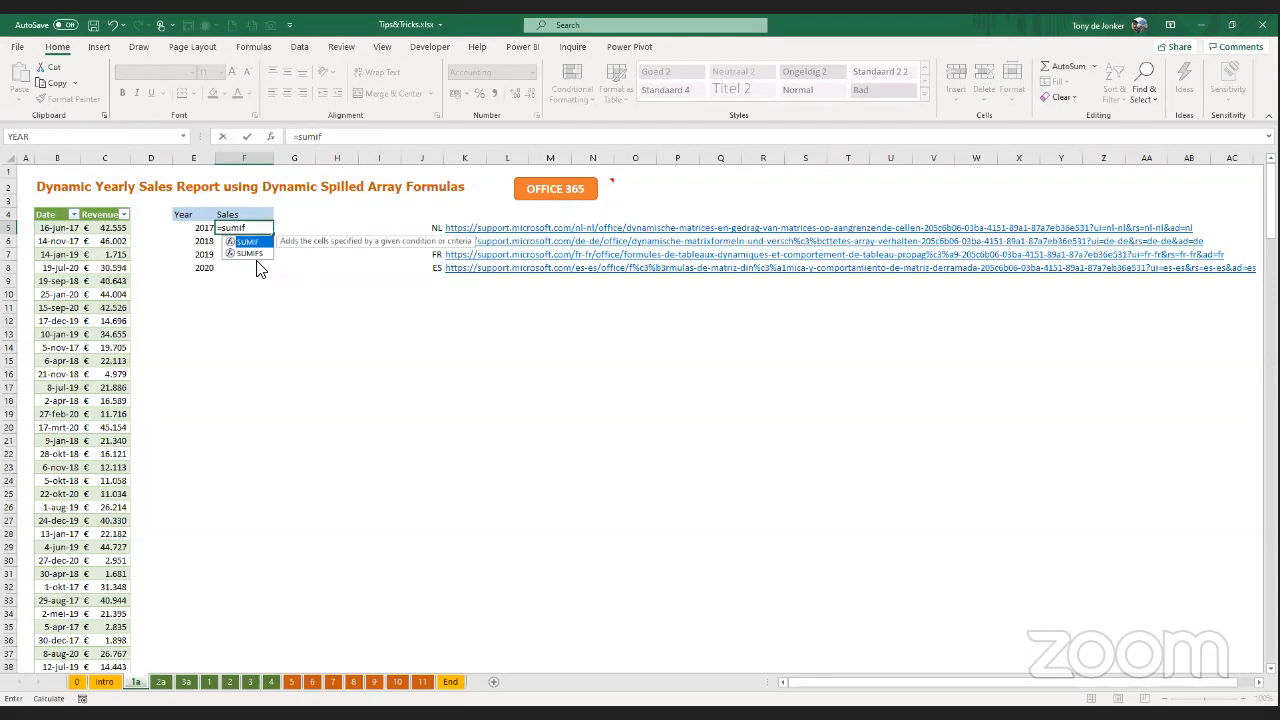
pyautogui.doubleClick(256, 253)
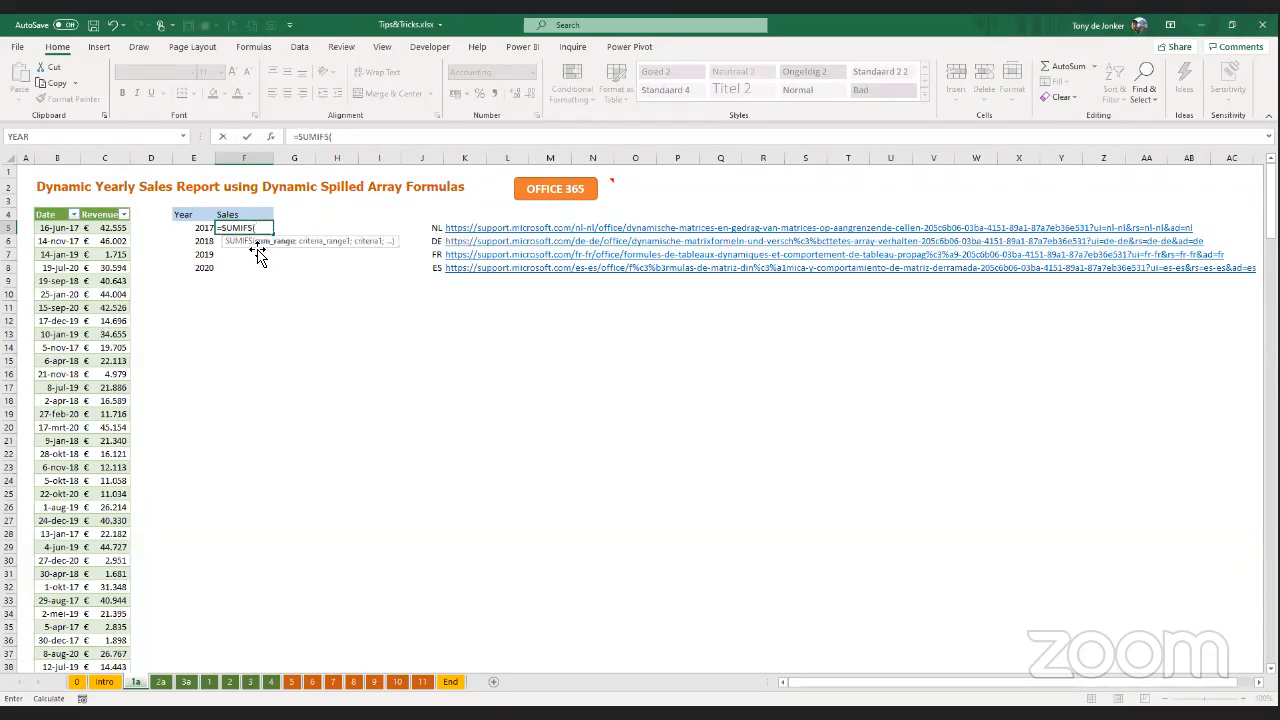
pyautogui.click(272, 136)
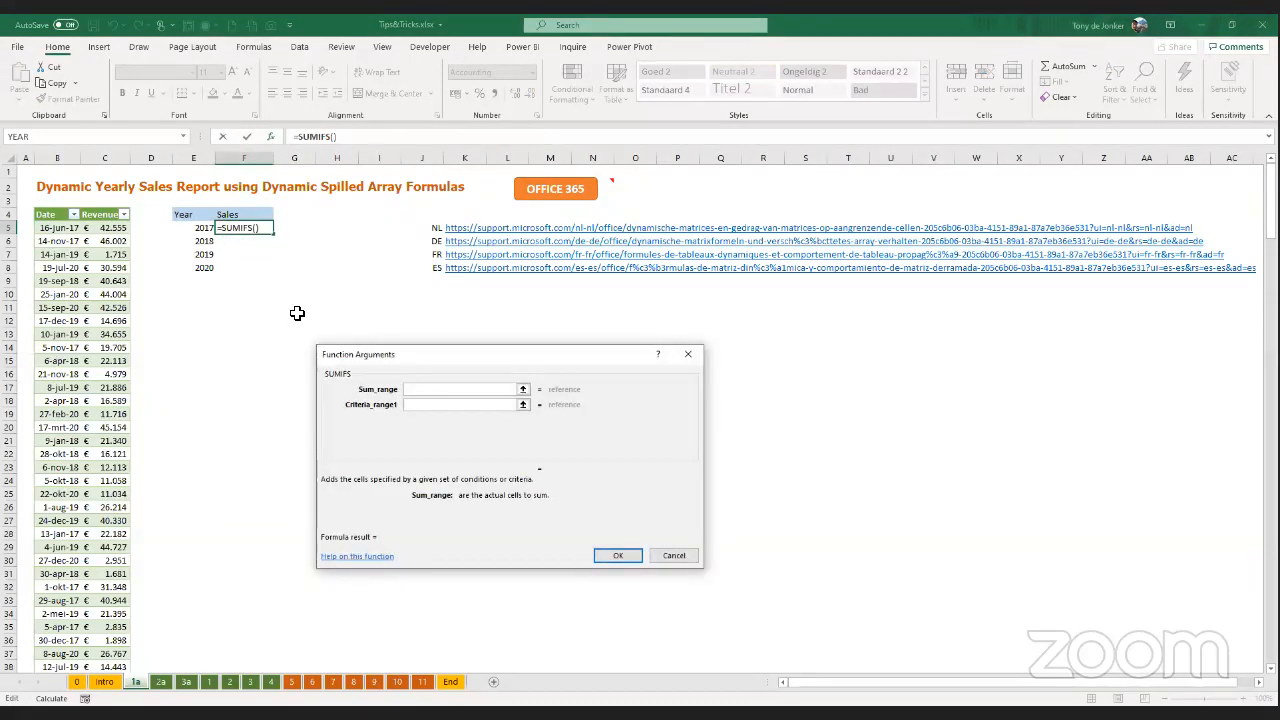
pyautogui.click(110, 212)
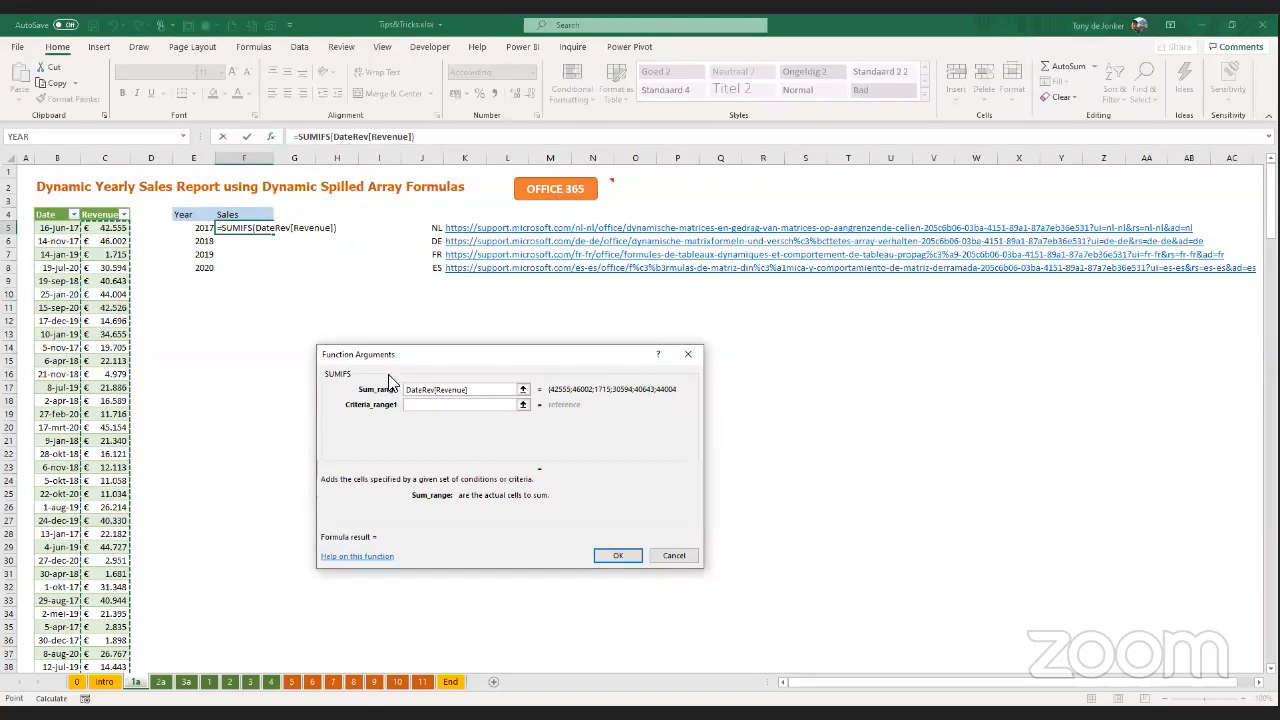
# - Define the first SUMIFS condition with criteria range DateRev[Date] and criterion ">"&date(E5;1;1)
pyautogui.click(428, 407)
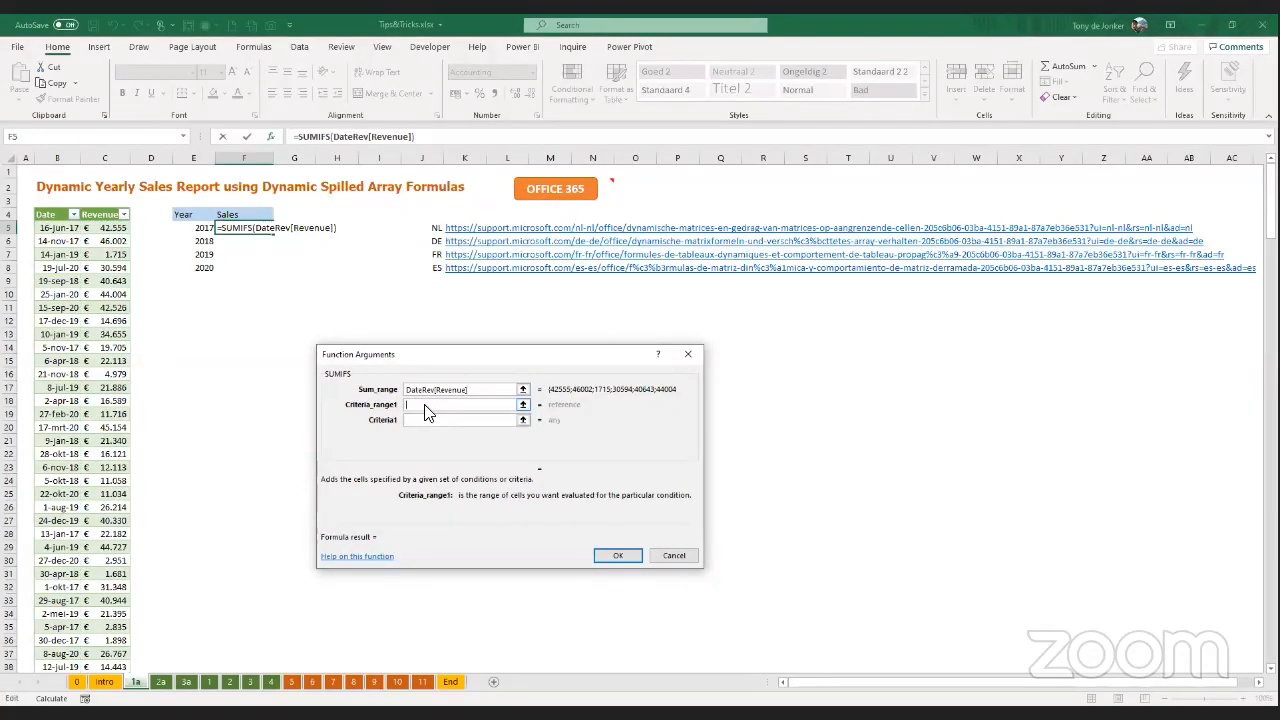
pyautogui.click(59, 212)
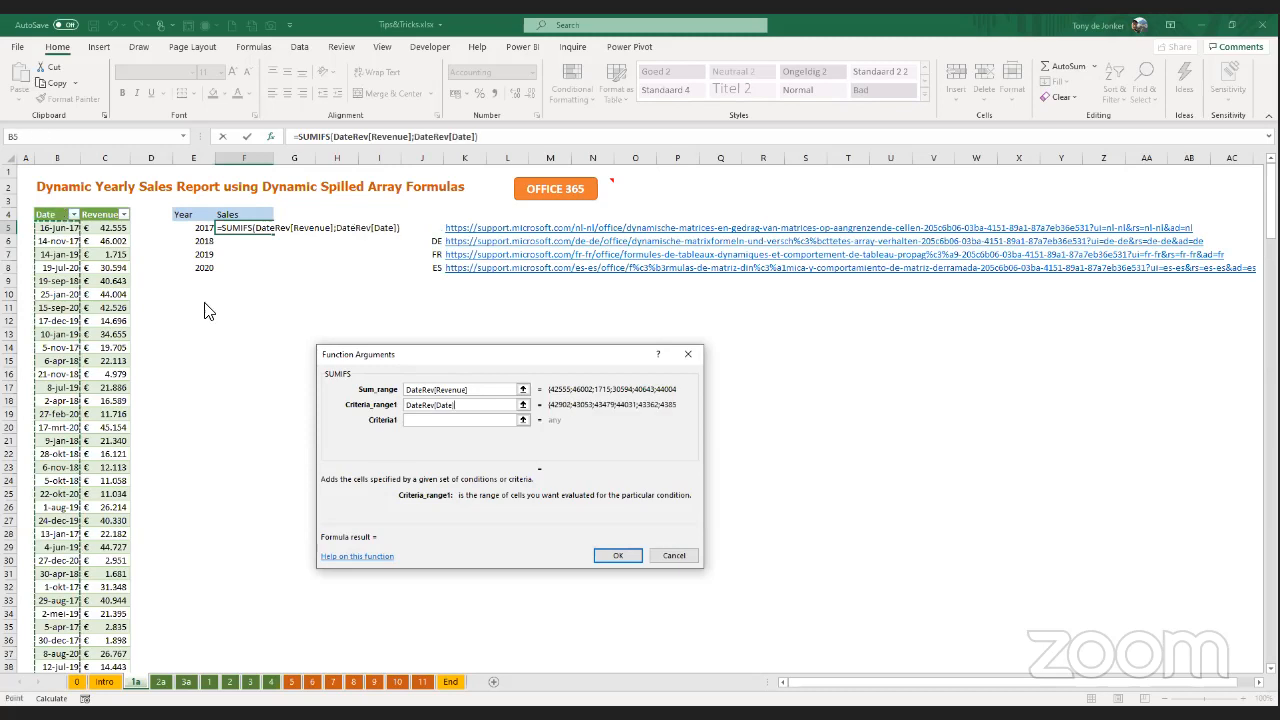
pyautogui.click(434, 425)
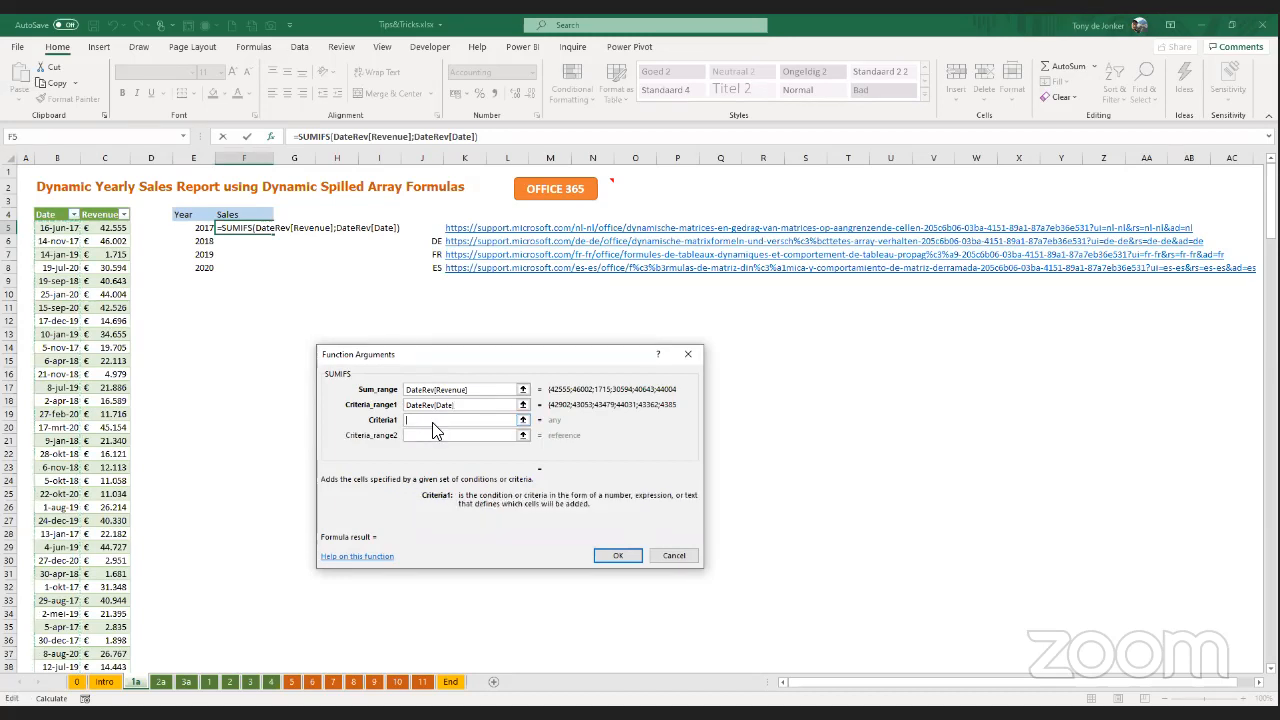
pyautogui.write('">"&')
pyautogui.write('date(')
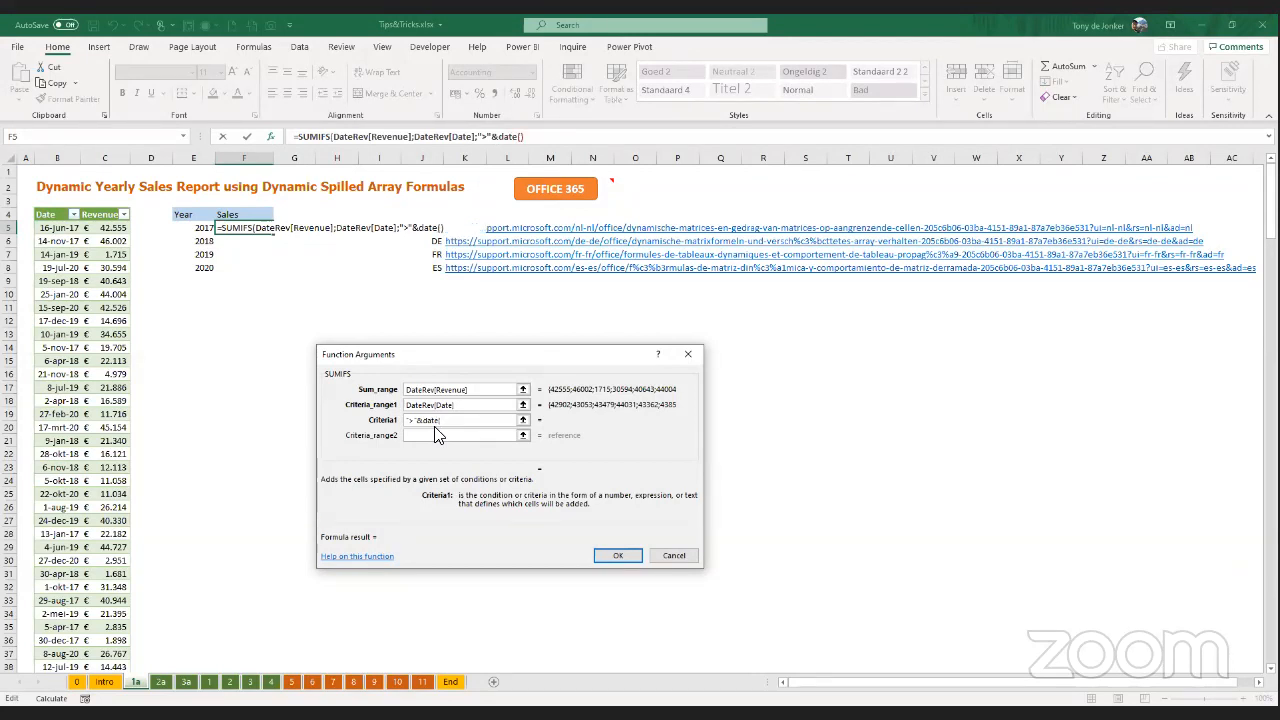
pyautogui.click(200, 228)
pyautogui.write(';1;1)')
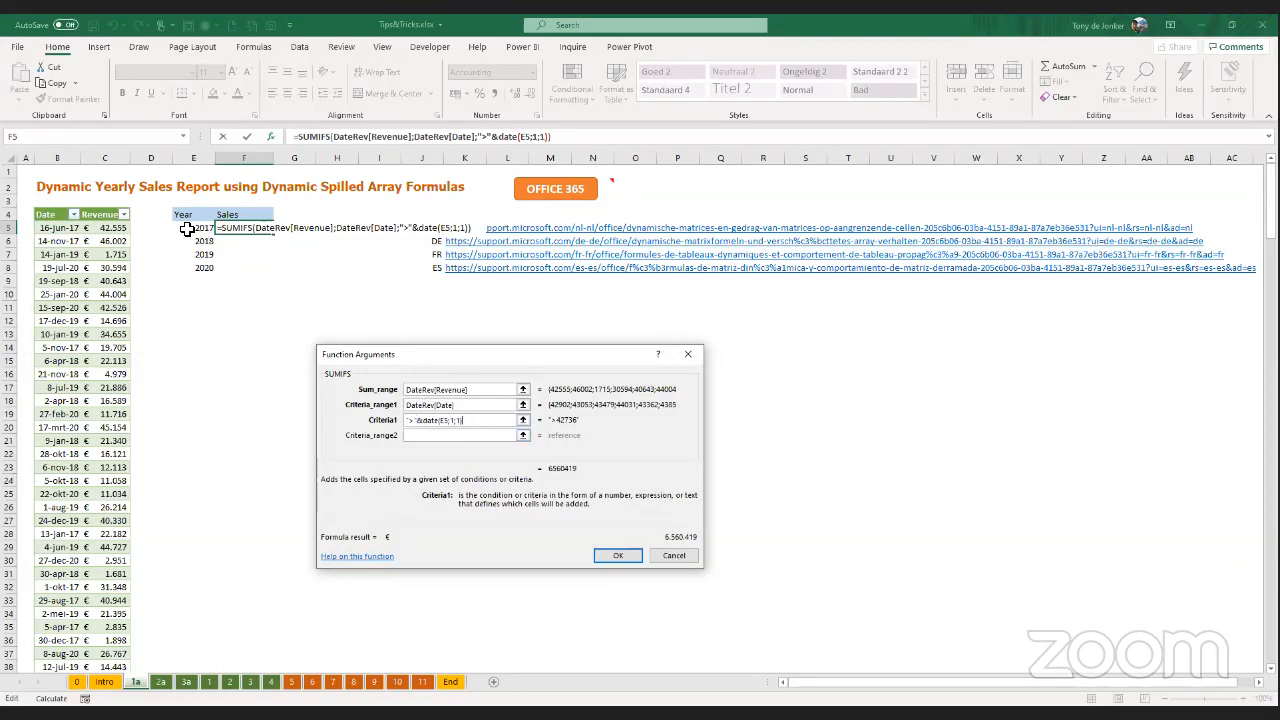
# - Define the second SUMIFS condition with criteria range DateRev[Date] and criterion "<="&date(E5;12;31)
pyautogui.click(437, 436)
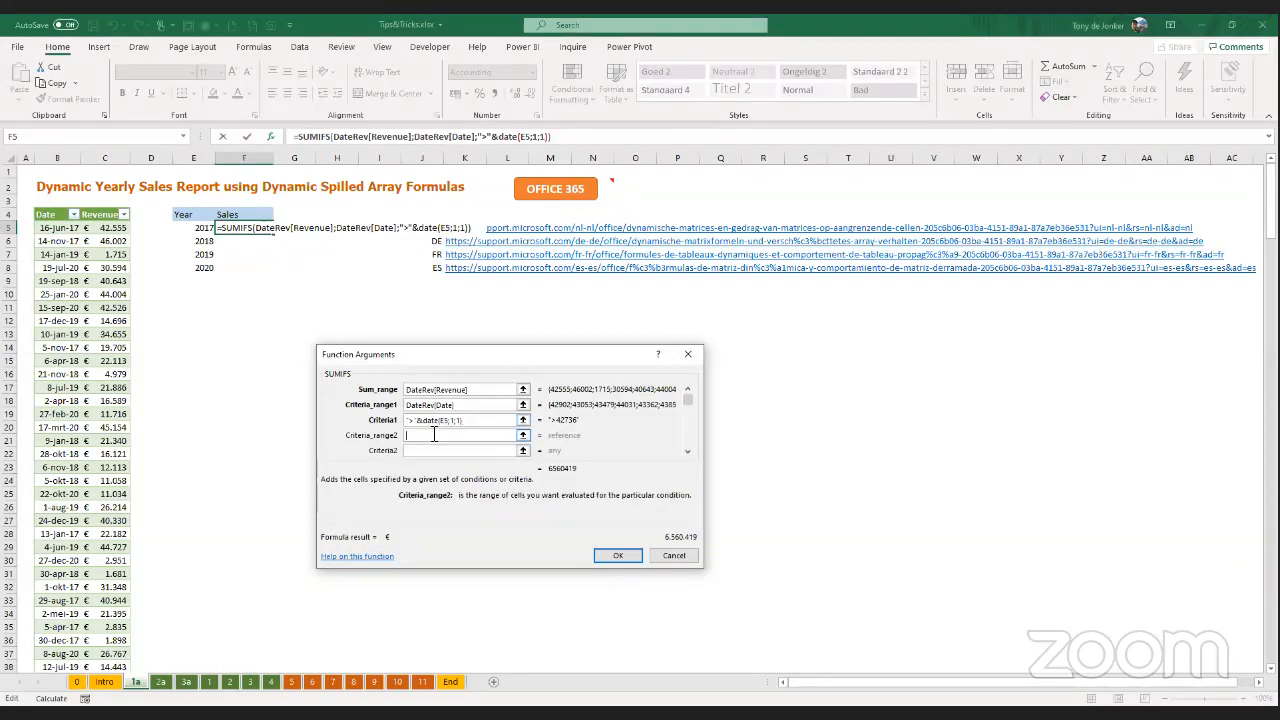
pyautogui.click(60, 212)
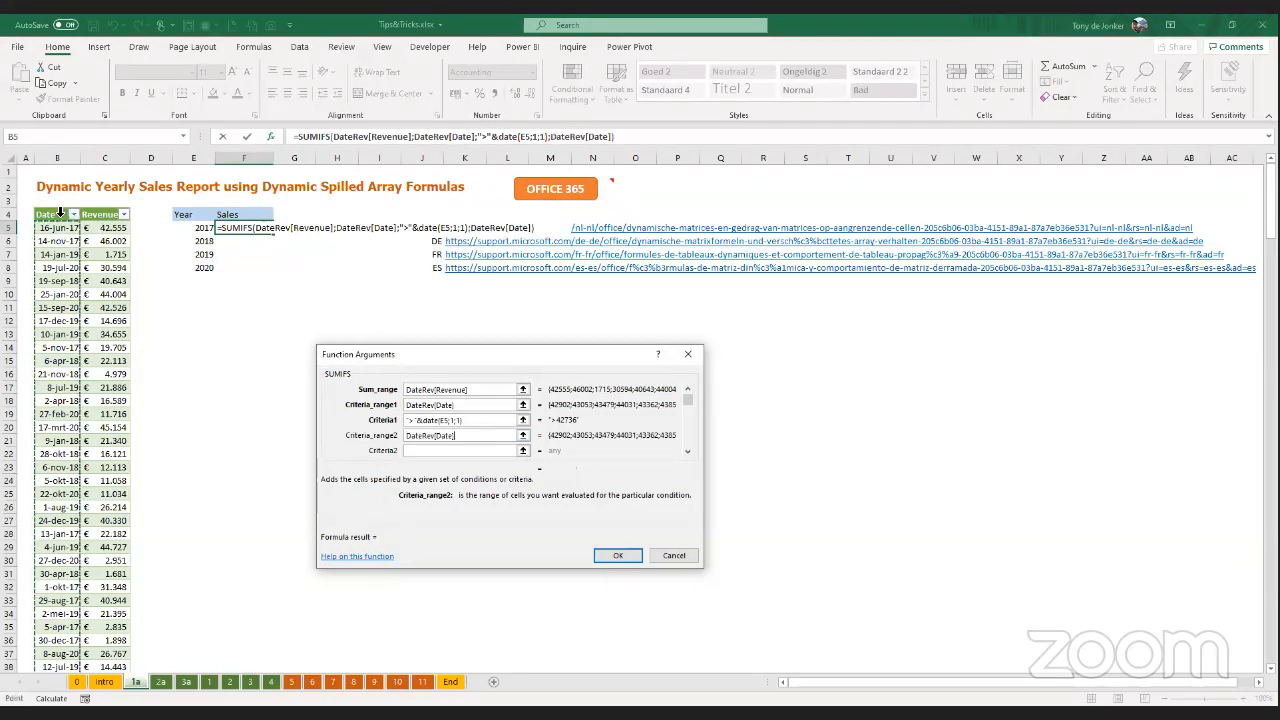
pyautogui.click(421, 450)
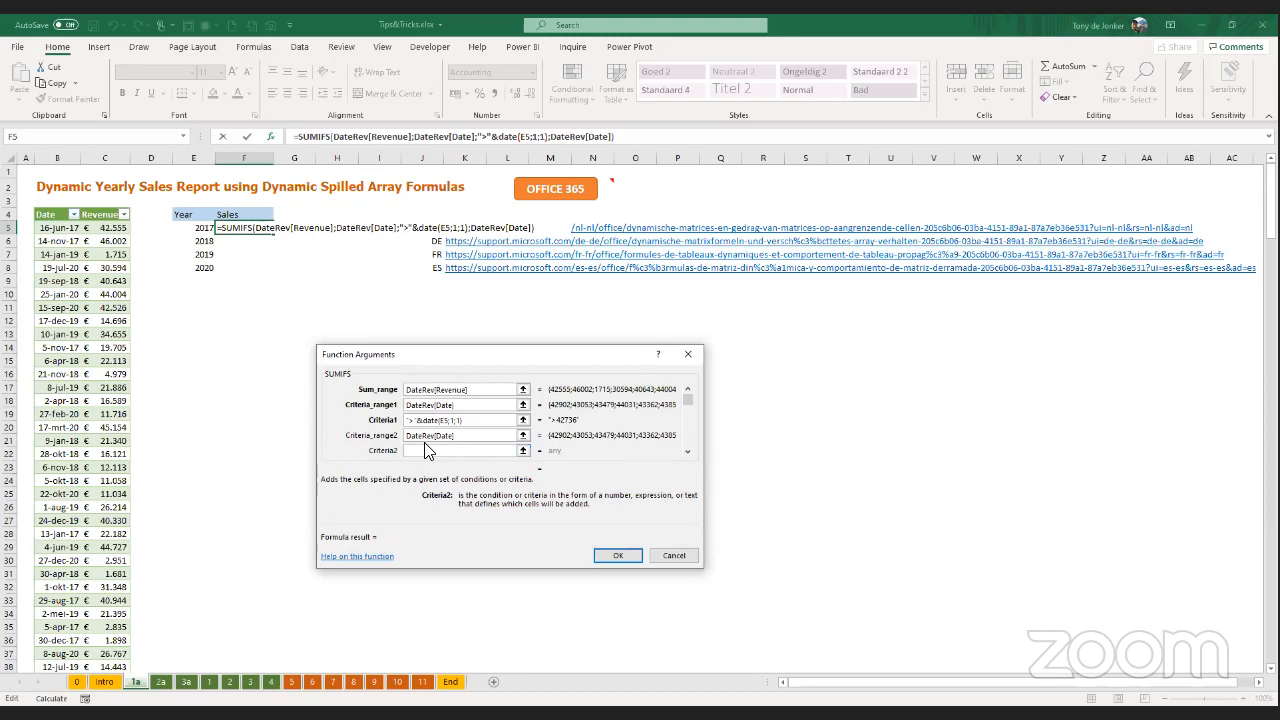
pyautogui.write('"<="&date(')
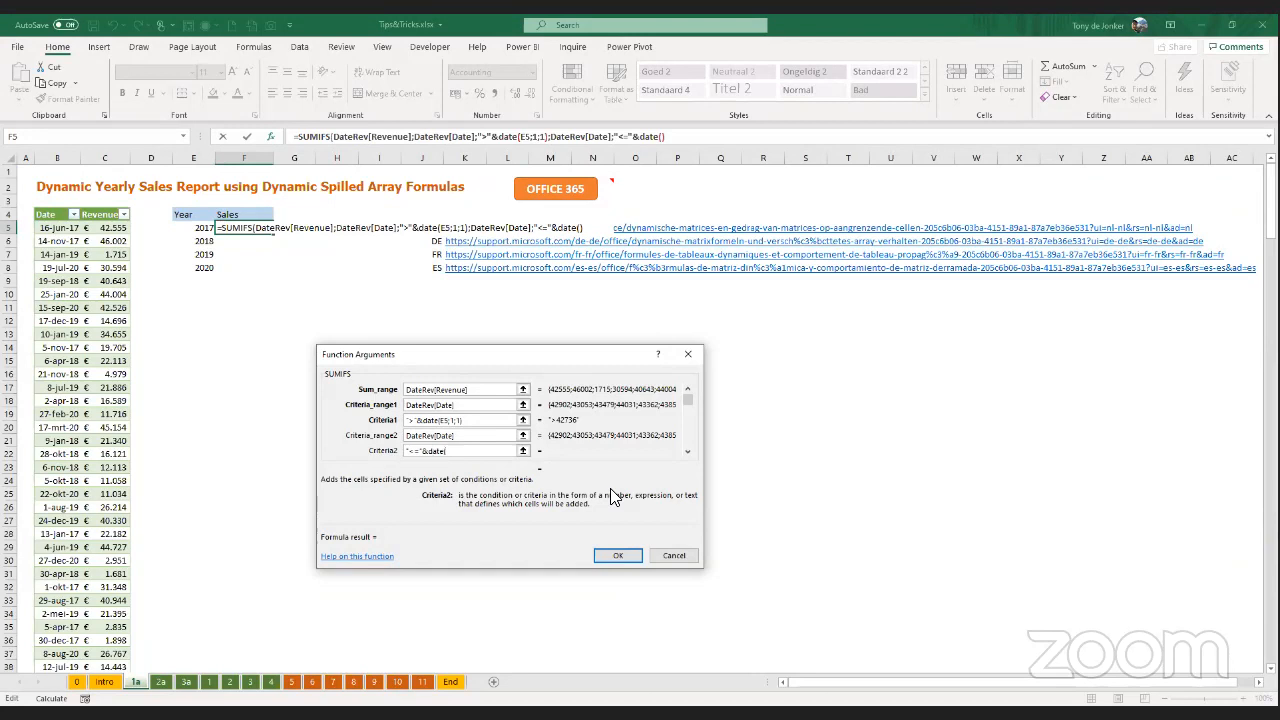
pyautogui.click(199, 231)
pyautogui.write(';12;31')
pyautogui.write(')')
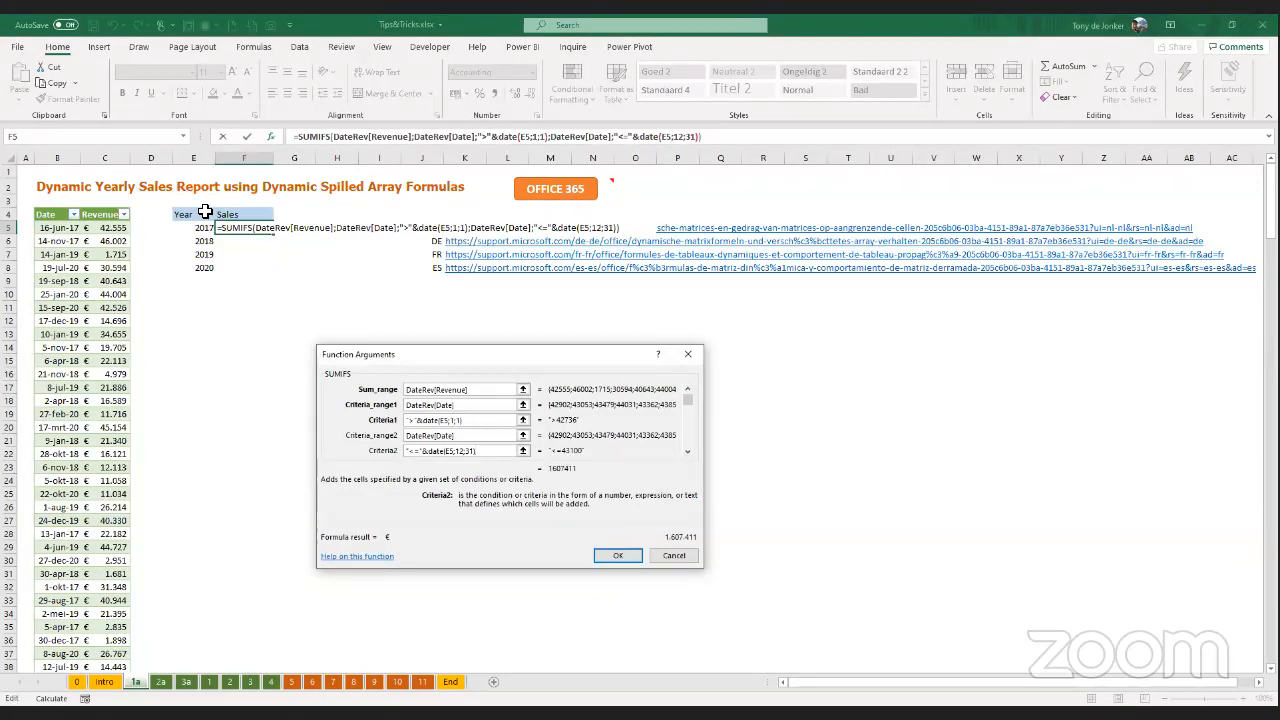
# - Change the first criterion's operator to ">=" and commit the SUMIFS formula in F5
pyautogui.click(414, 421)
pyautogui.write('=')
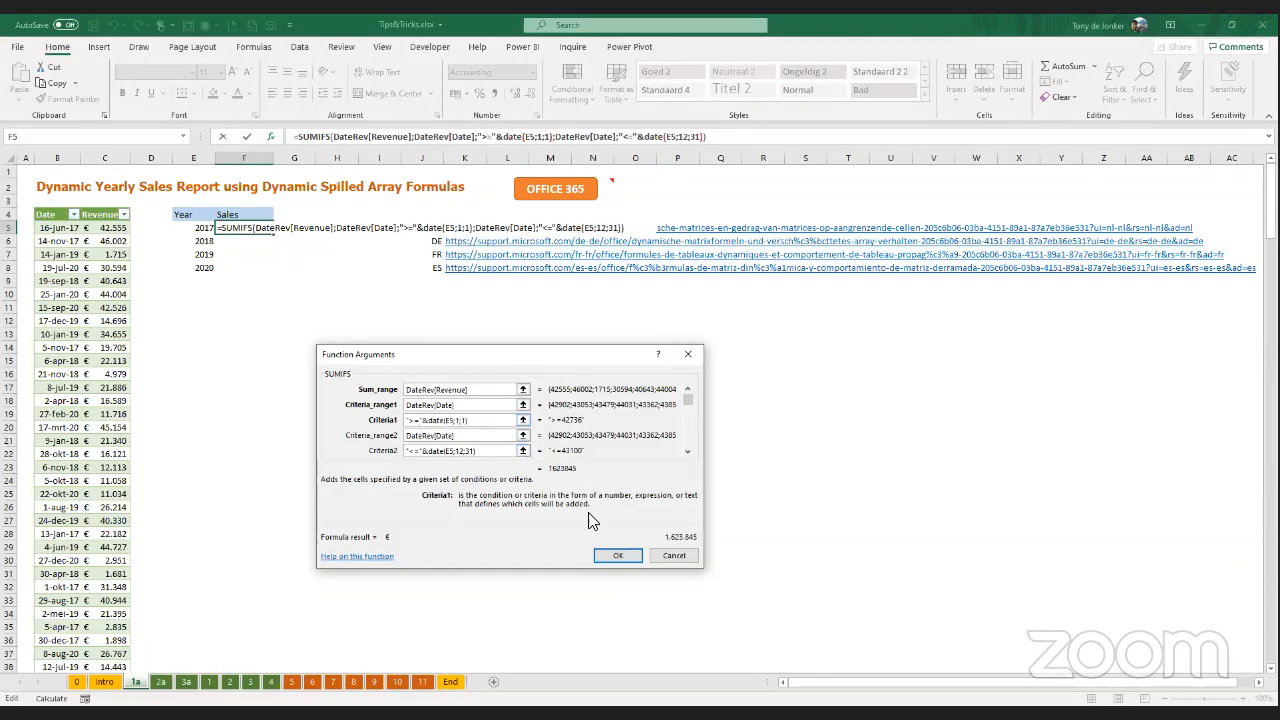
pyautogui.click(602, 557)
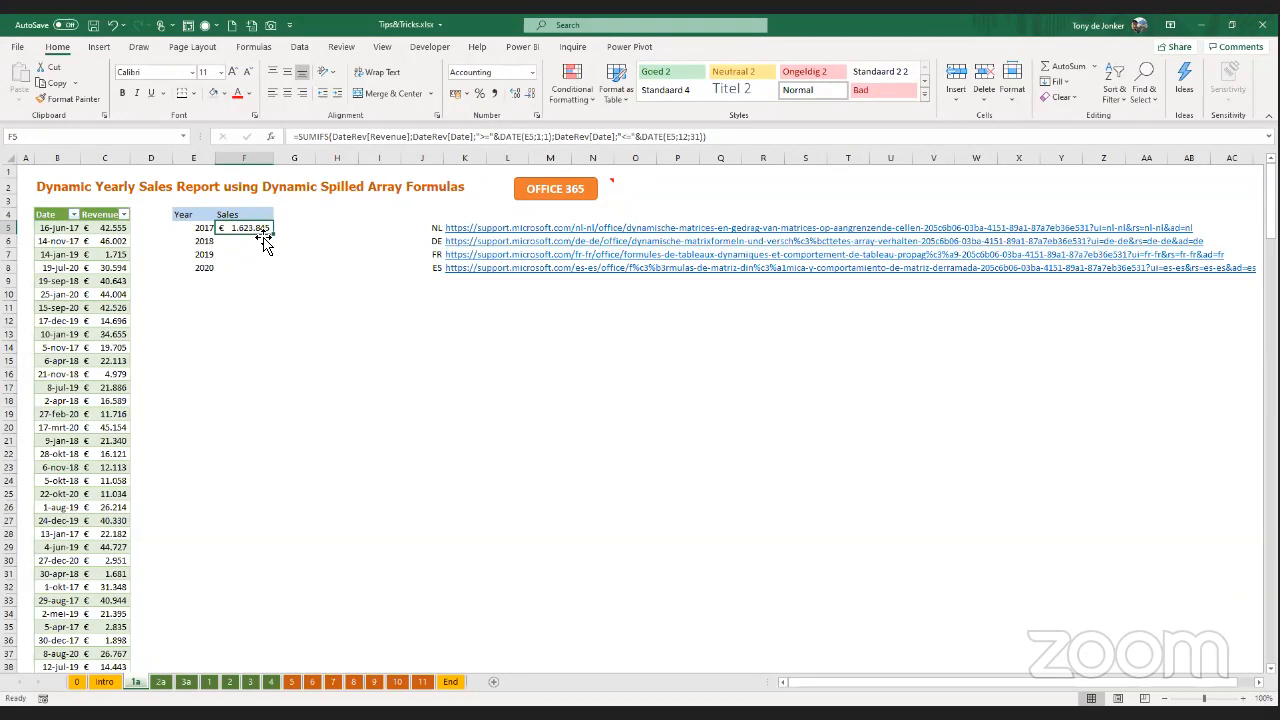
# - Edit the F5 SUMIFS formula so both date criteria refer to the spilled range E5#, and commit it
pyautogui.click(272, 136)
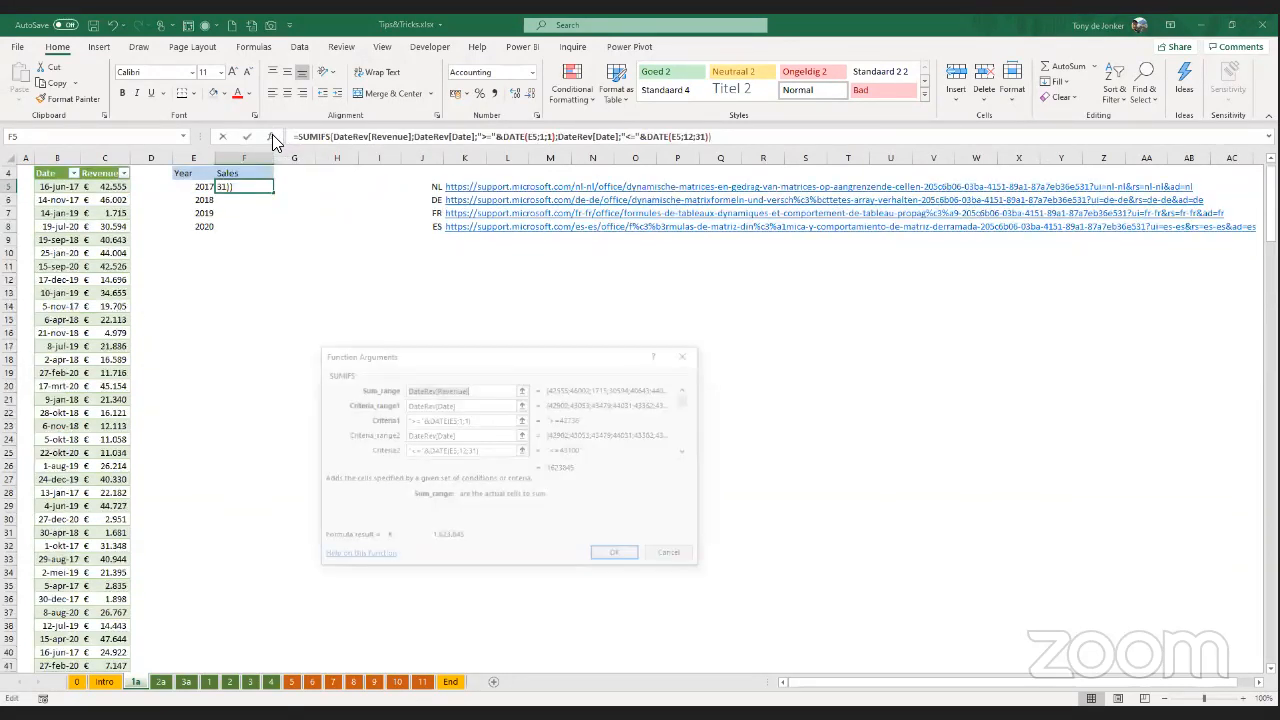
pyautogui.click(458, 421)
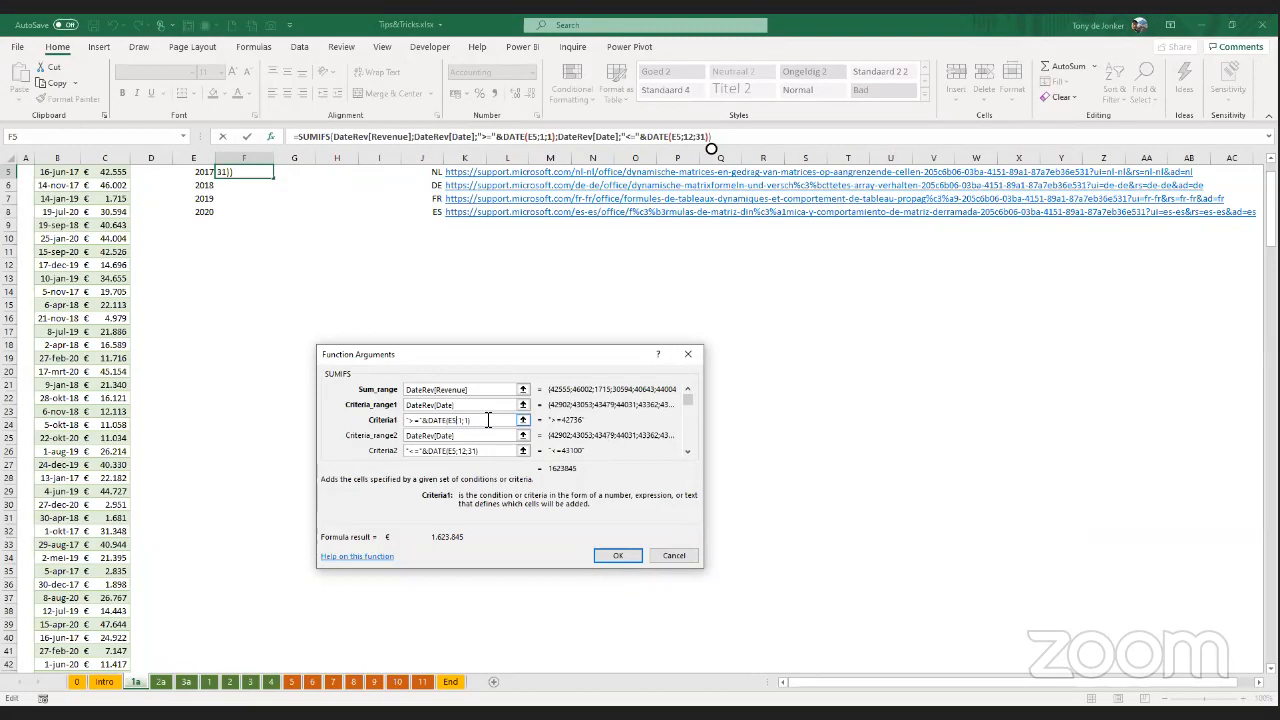
pyautogui.press('BackSpace')
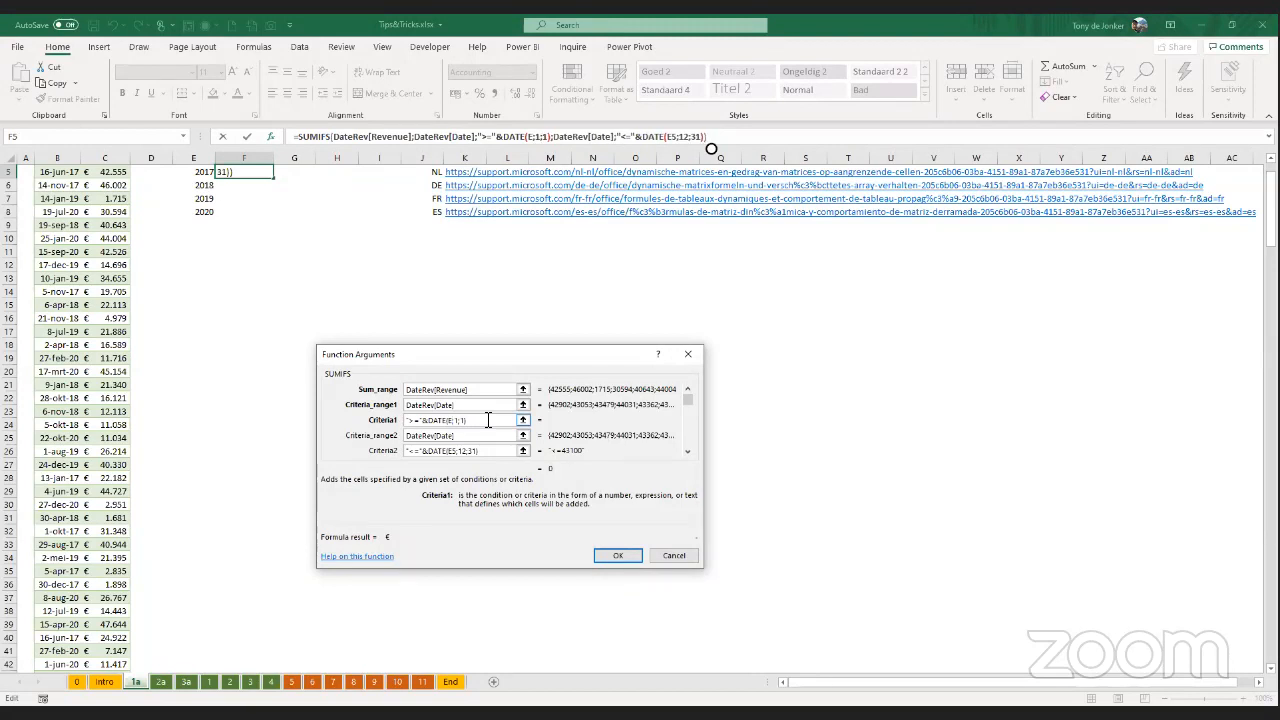
pyautogui.write('$')
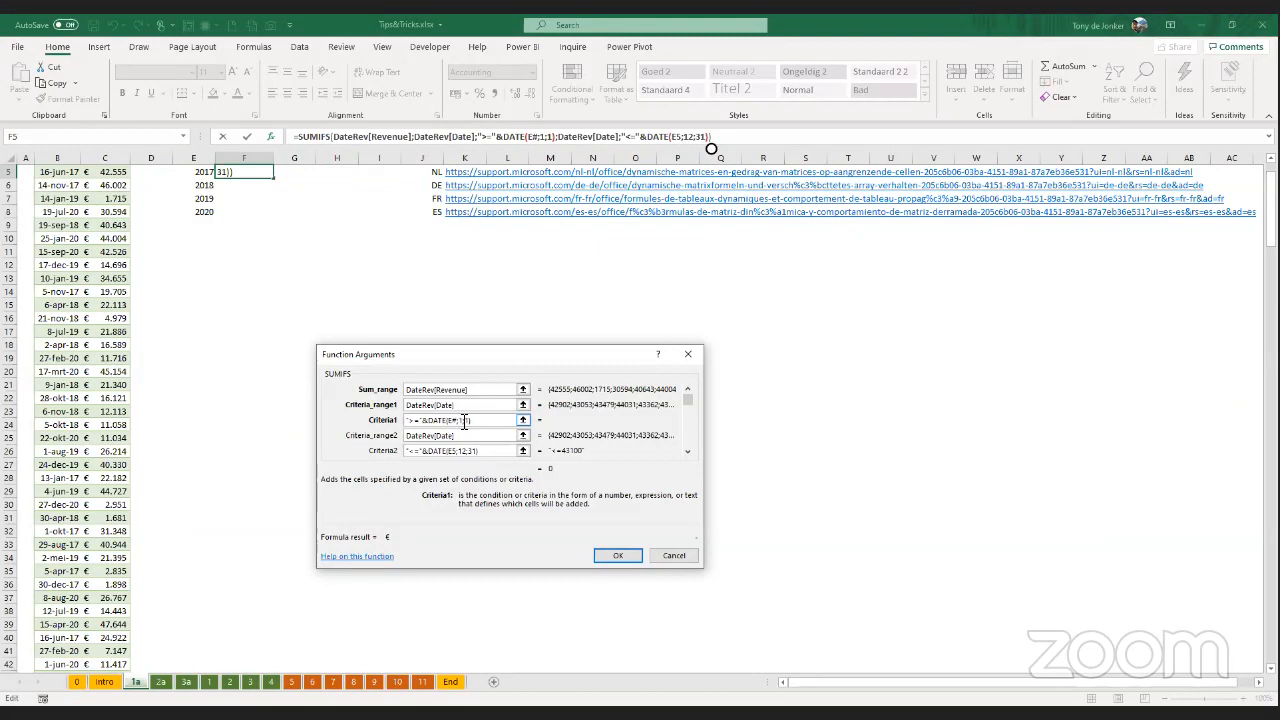
pyautogui.click(464, 421)
pyautogui.write('5')
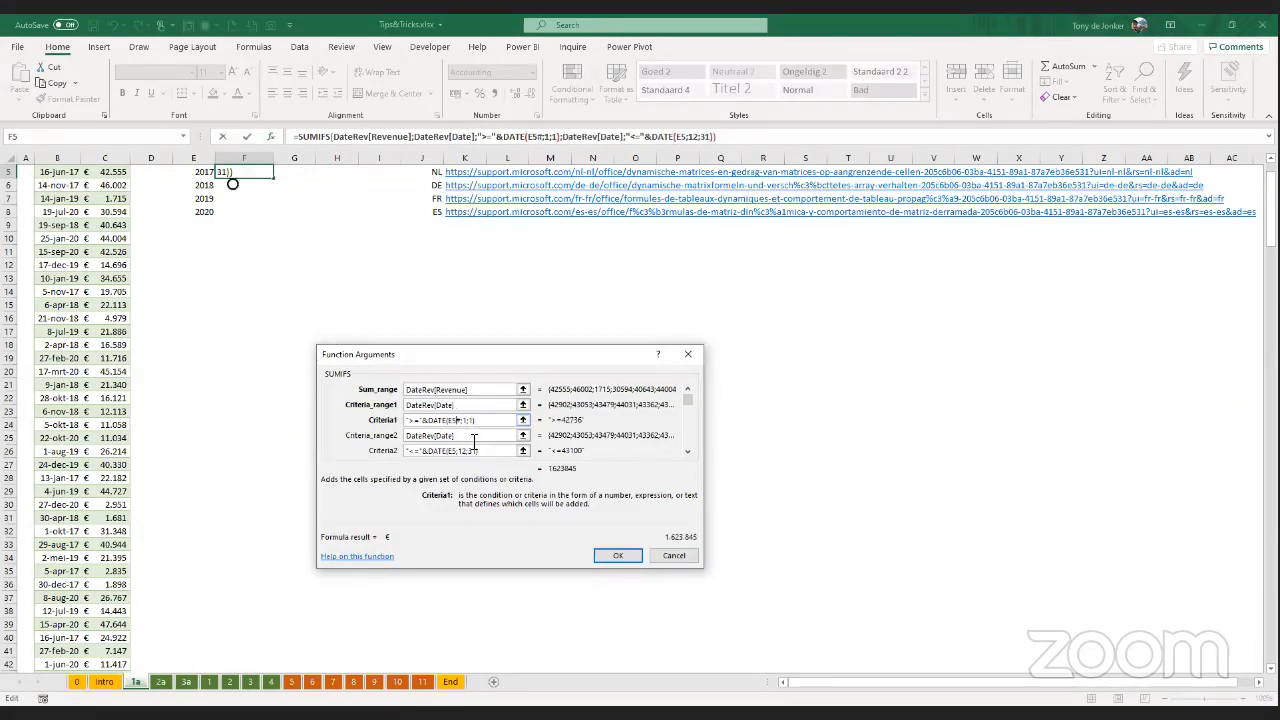
pyautogui.click(459, 451)
pyautogui.write('#')
pyautogui.click(617, 555)
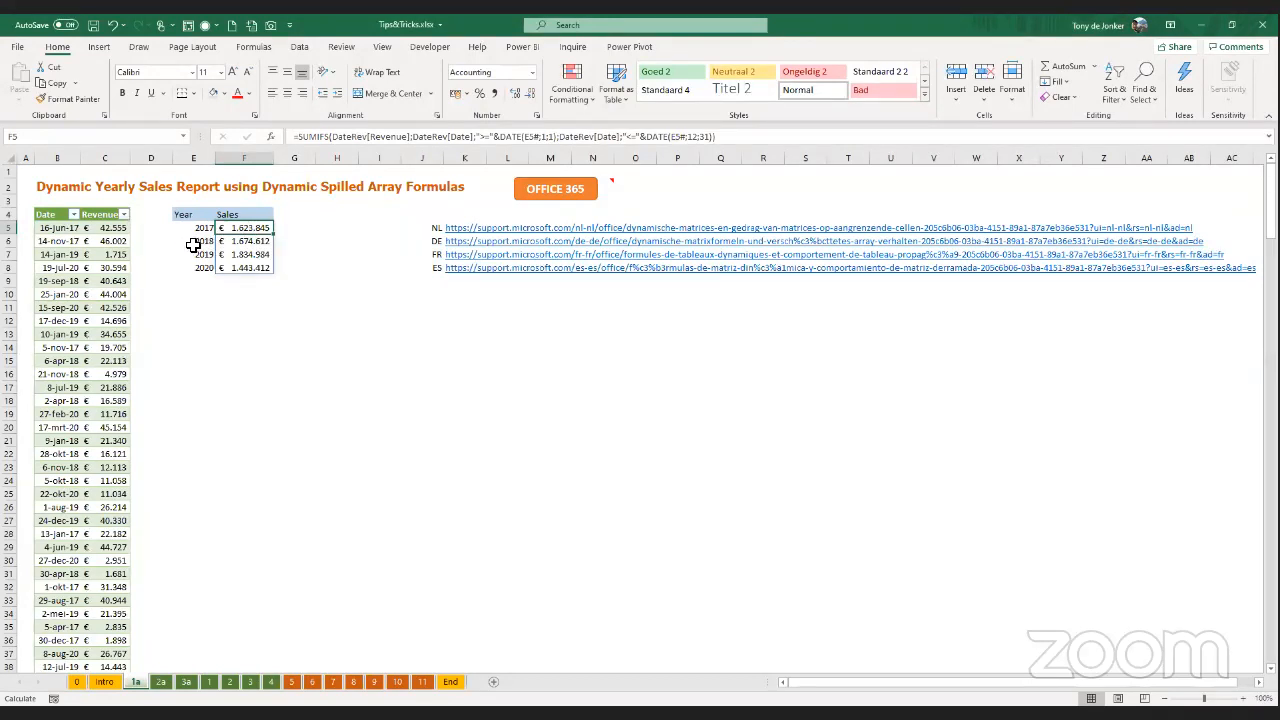
# - Examine the spilled SUMIFS formula in F5, focusing on the E5# year reference inside its first DATE criterion
pyautogui.press('Down')
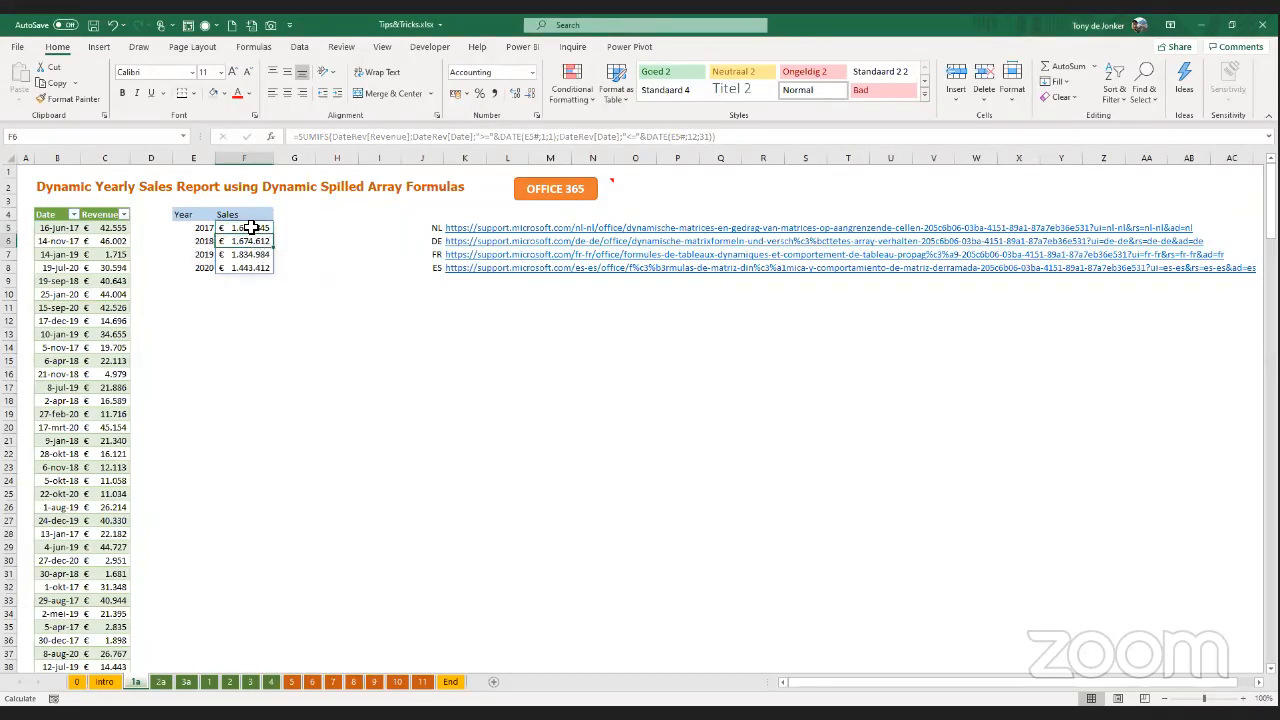
pyautogui.scroll(2, 252, 230)
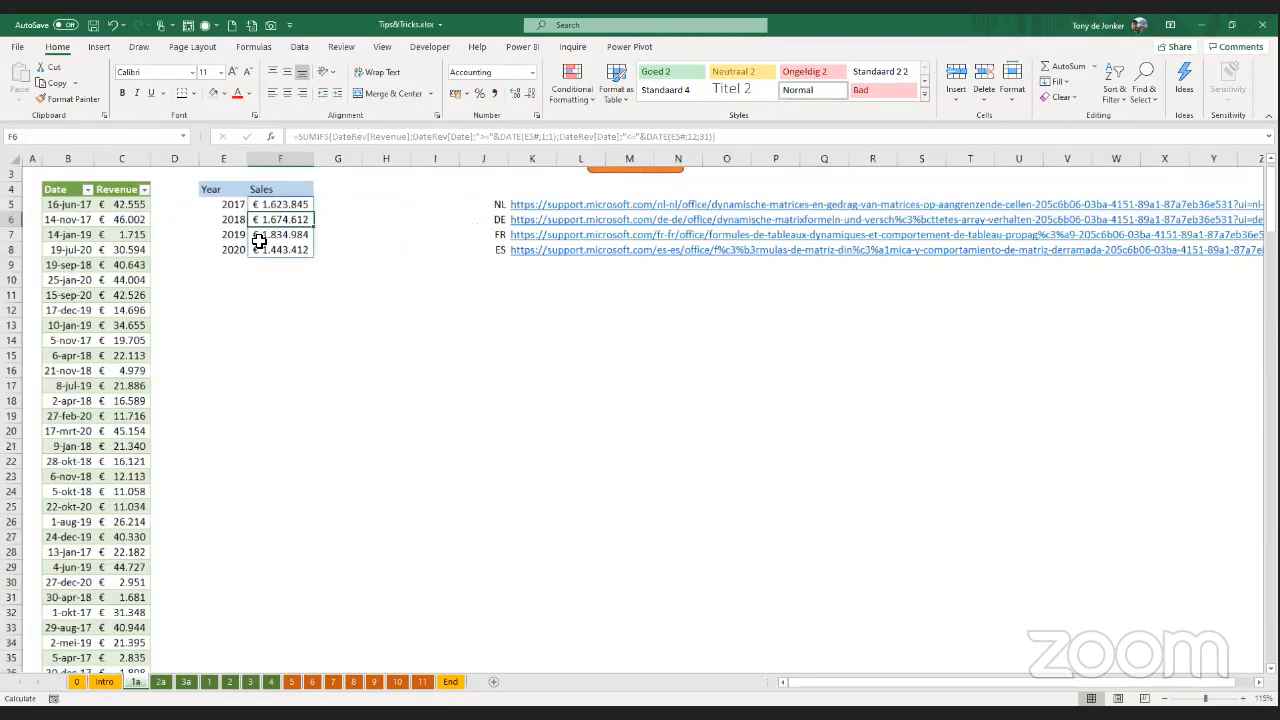
pyautogui.scroll(2, 304, 245)
pyautogui.scroll(2, 306, 246)
pyautogui.click(380, 270)
pyautogui.doubleClick(380, 270)
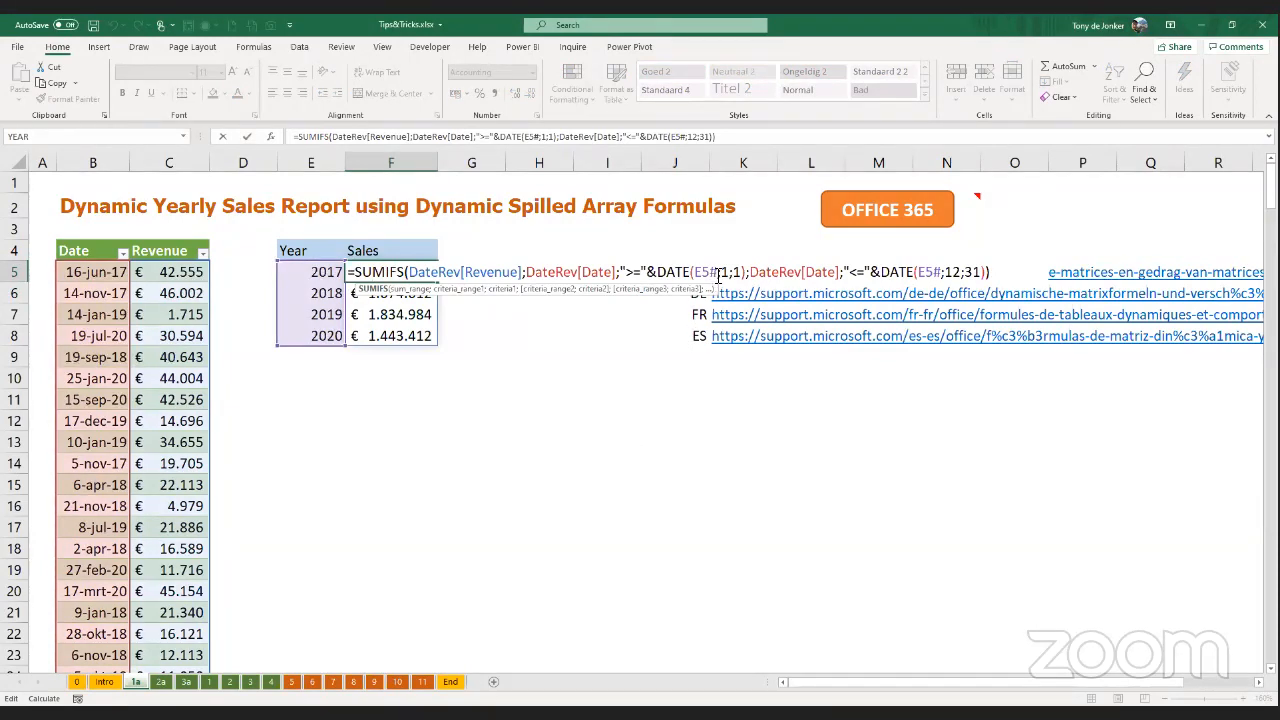
pyautogui.moveTo(718, 273); pyautogui.dragTo(700, 272)
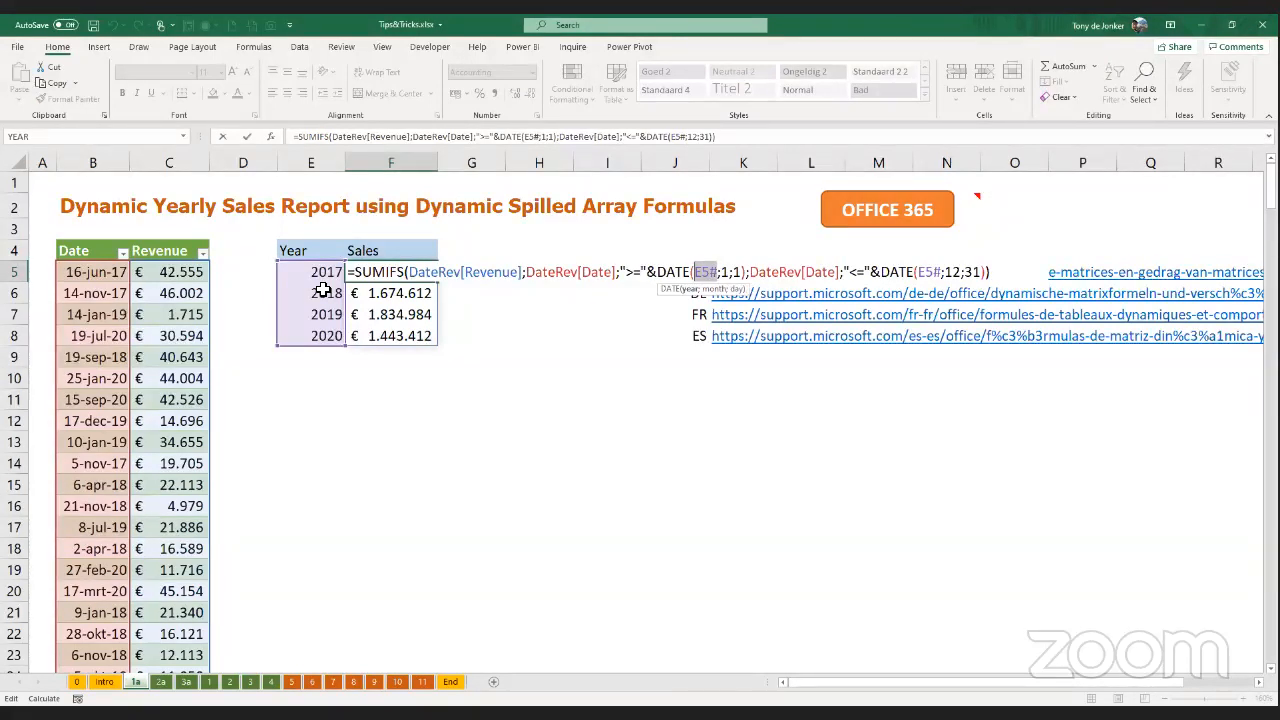
pyautogui.press('Escape')
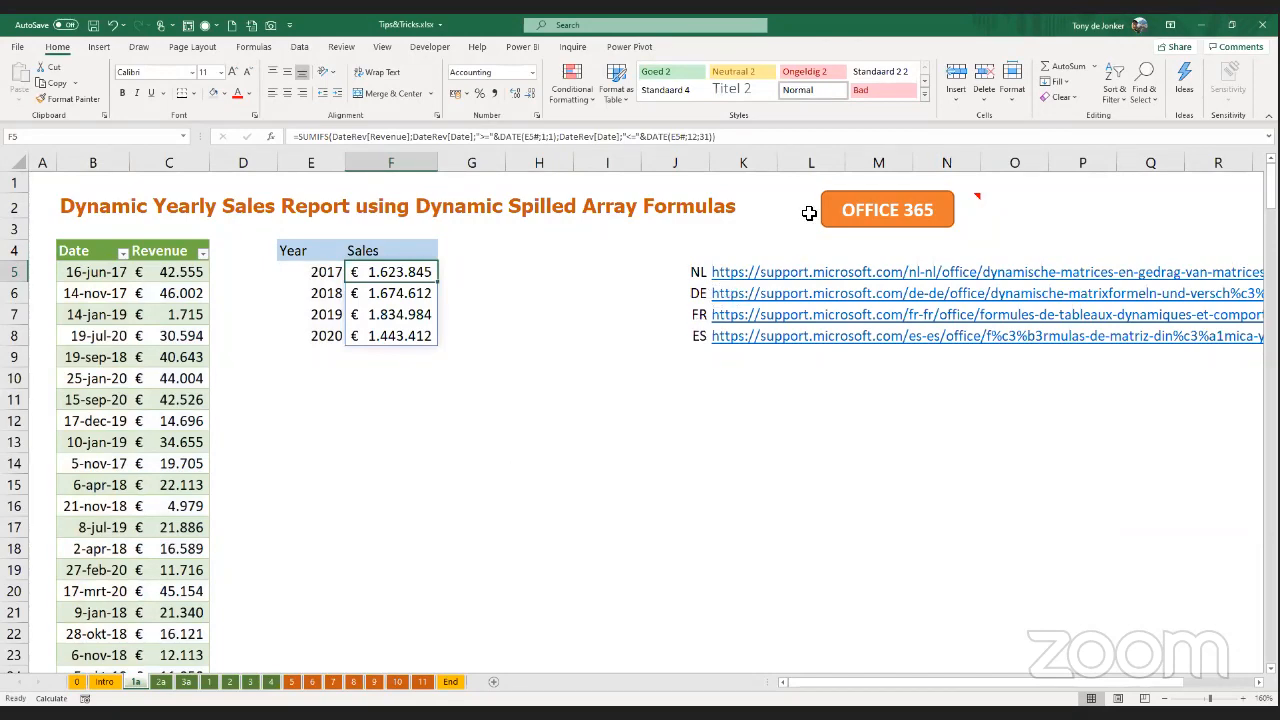
pyautogui.keyDown('ctrl'); pyautogui.scroll(-2, 797, 191); pyautogui.keyUp('ctrl')
pyautogui.moveTo(797, 191)
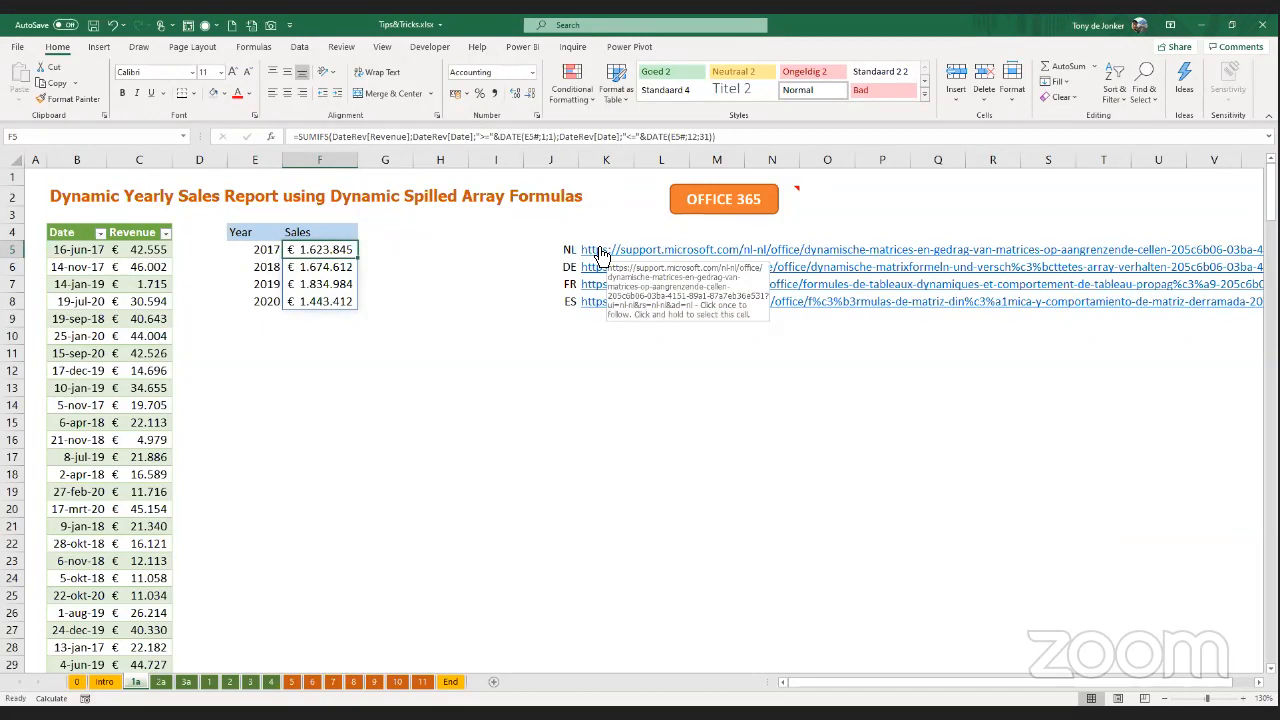
# - Open sheet 2a and rename its table of countries, points and ranks to DataEuro
pyautogui.click(158, 688)
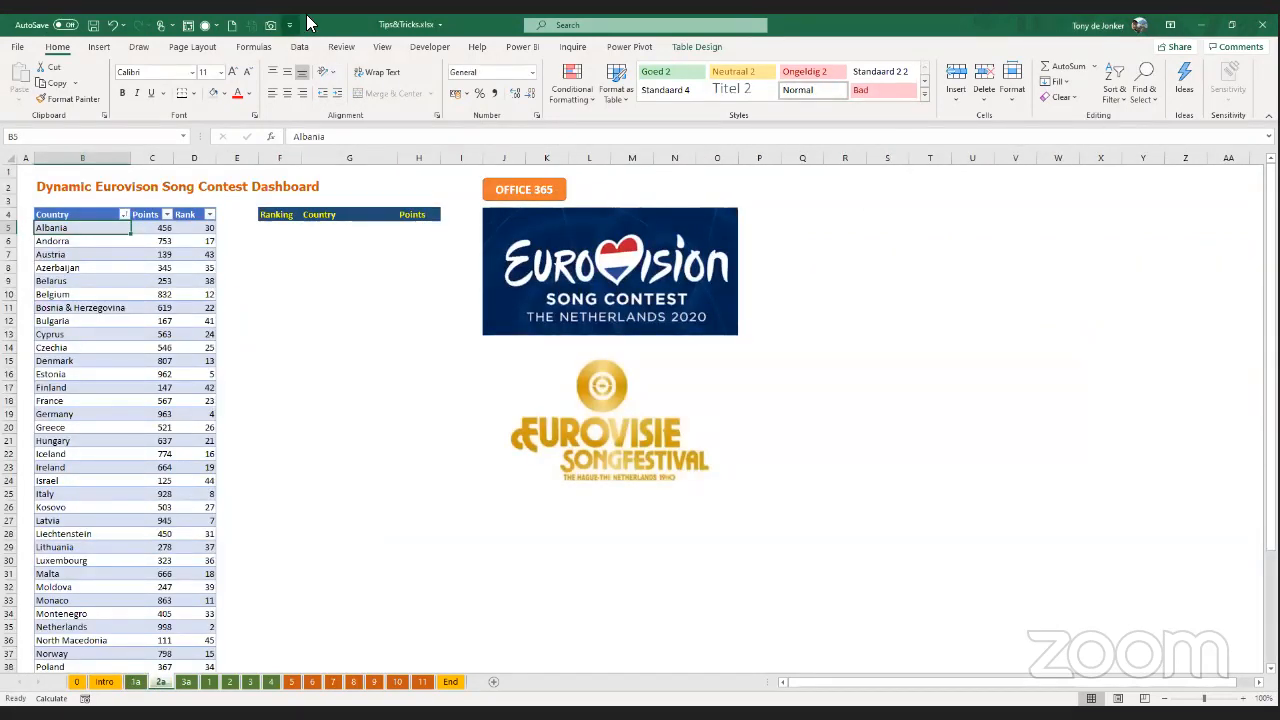
pyautogui.click(697, 47)
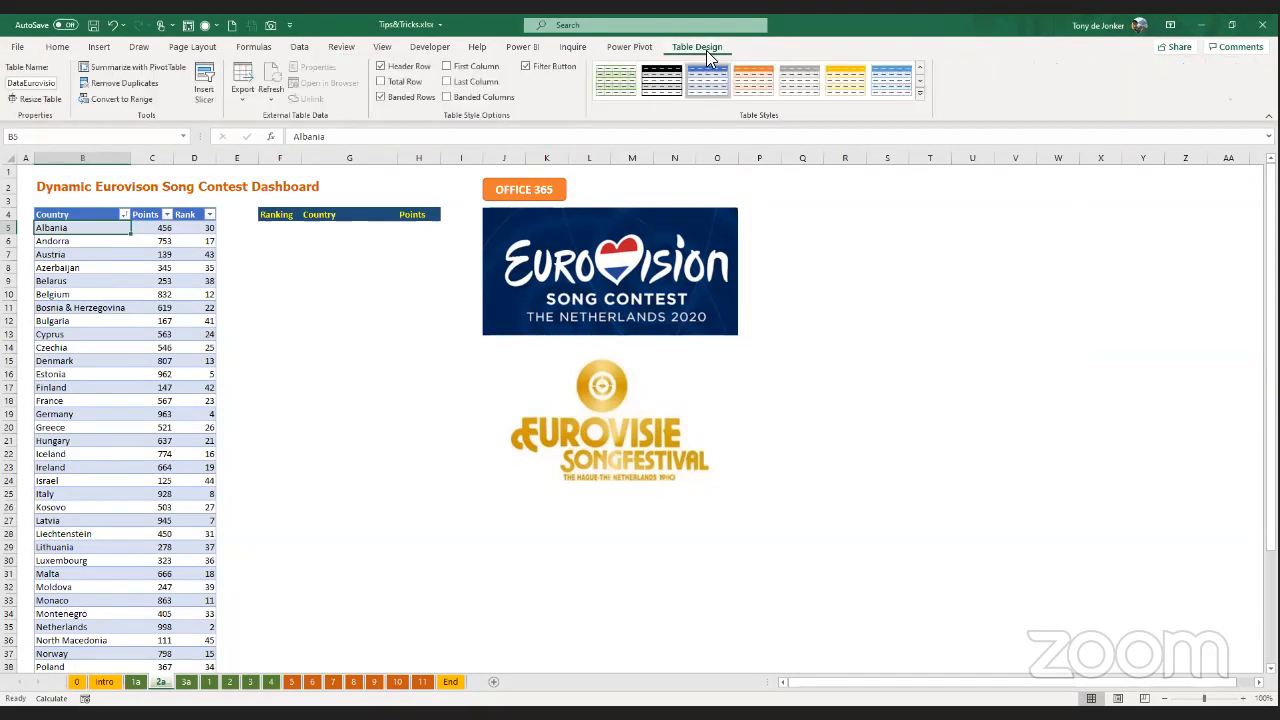
pyautogui.click(36, 84)
pyautogui.moveTo(16, 84); pyautogui.dragTo(77, 90)
pyautogui.click(50, 86)
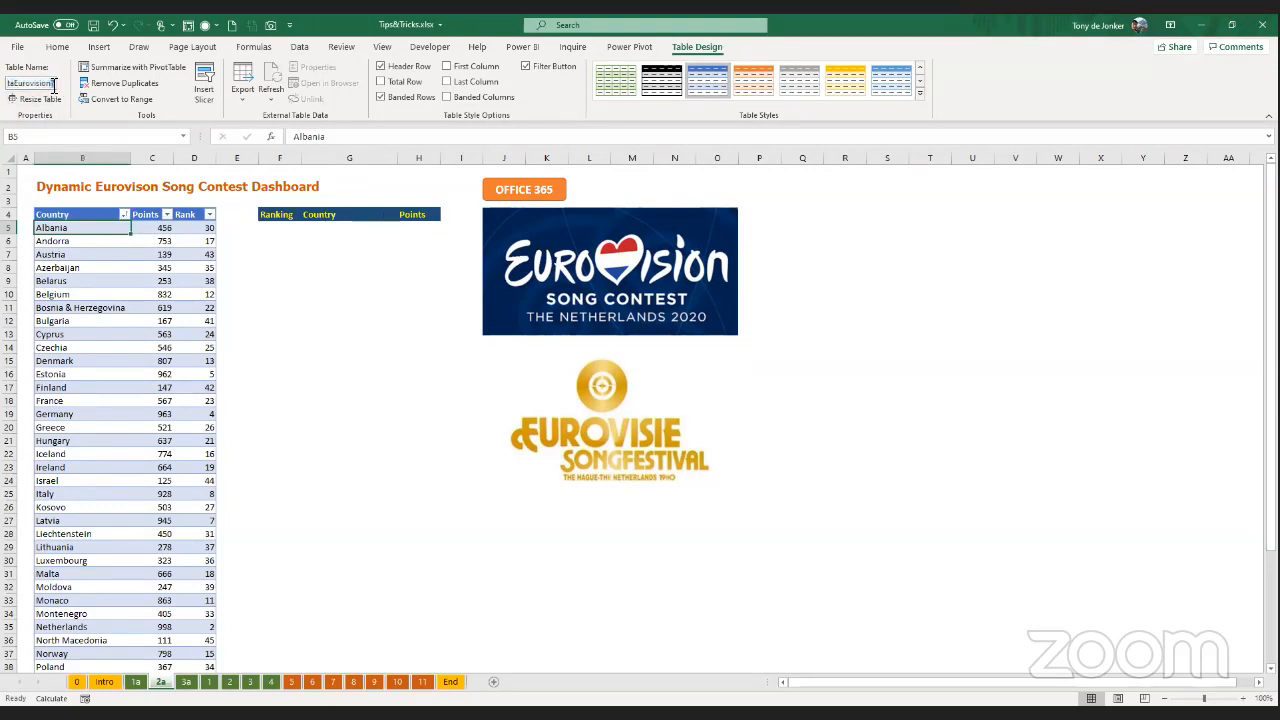
pyautogui.click(122, 90)
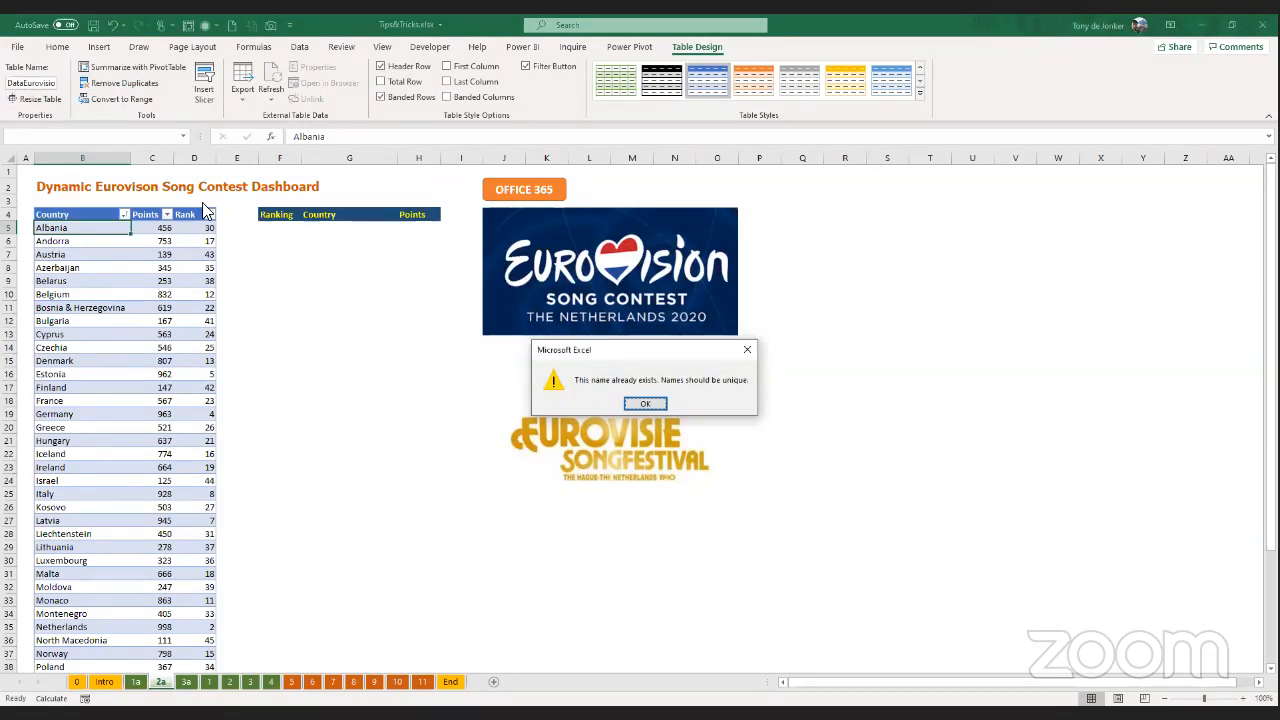
pyautogui.press('Return')
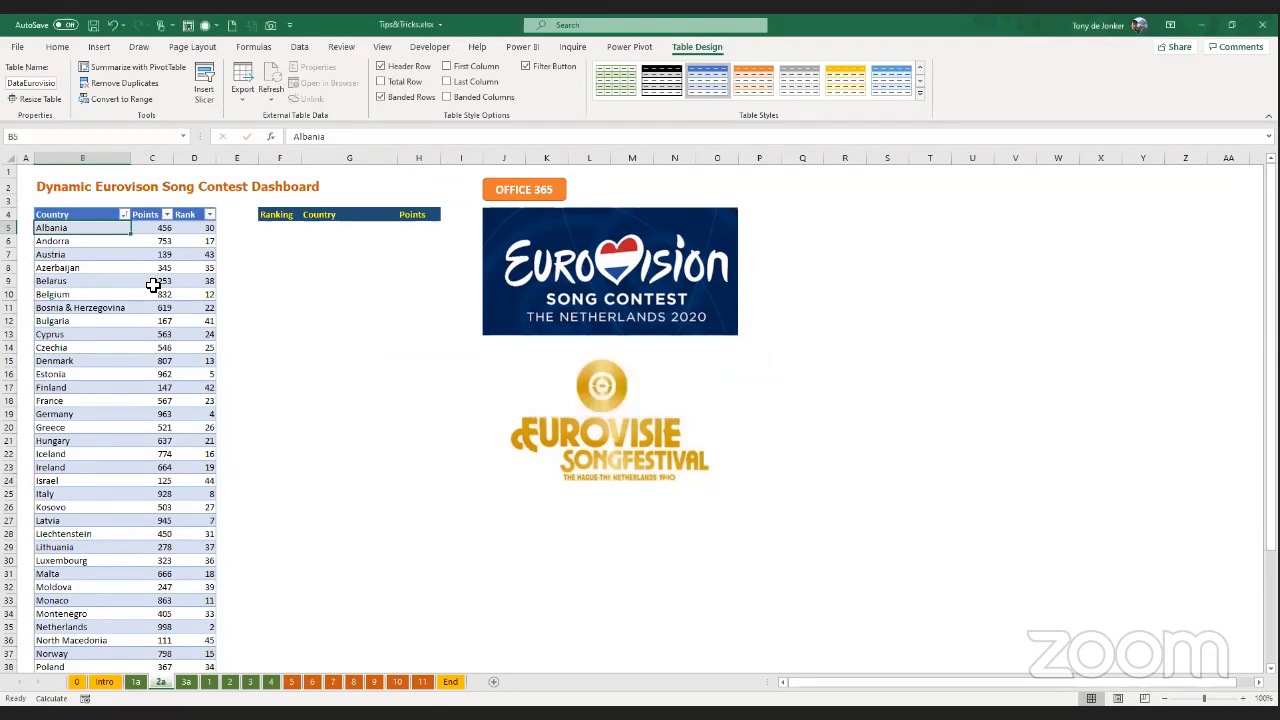
pyautogui.click(30, 84)
pyautogui.write('tDat')
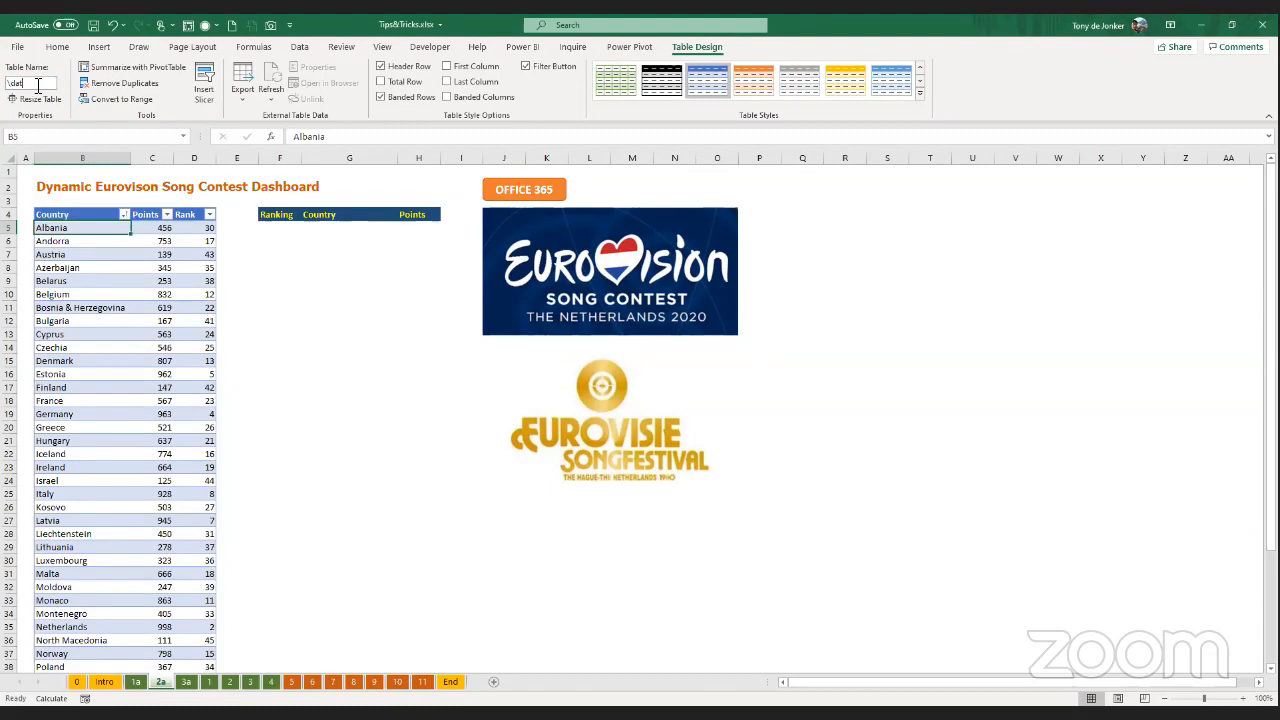
pyautogui.press('BackSpace')
pyautogui.press('BackSpace')
pyautogui.write('DataEuro')
pyautogui.press('Return')
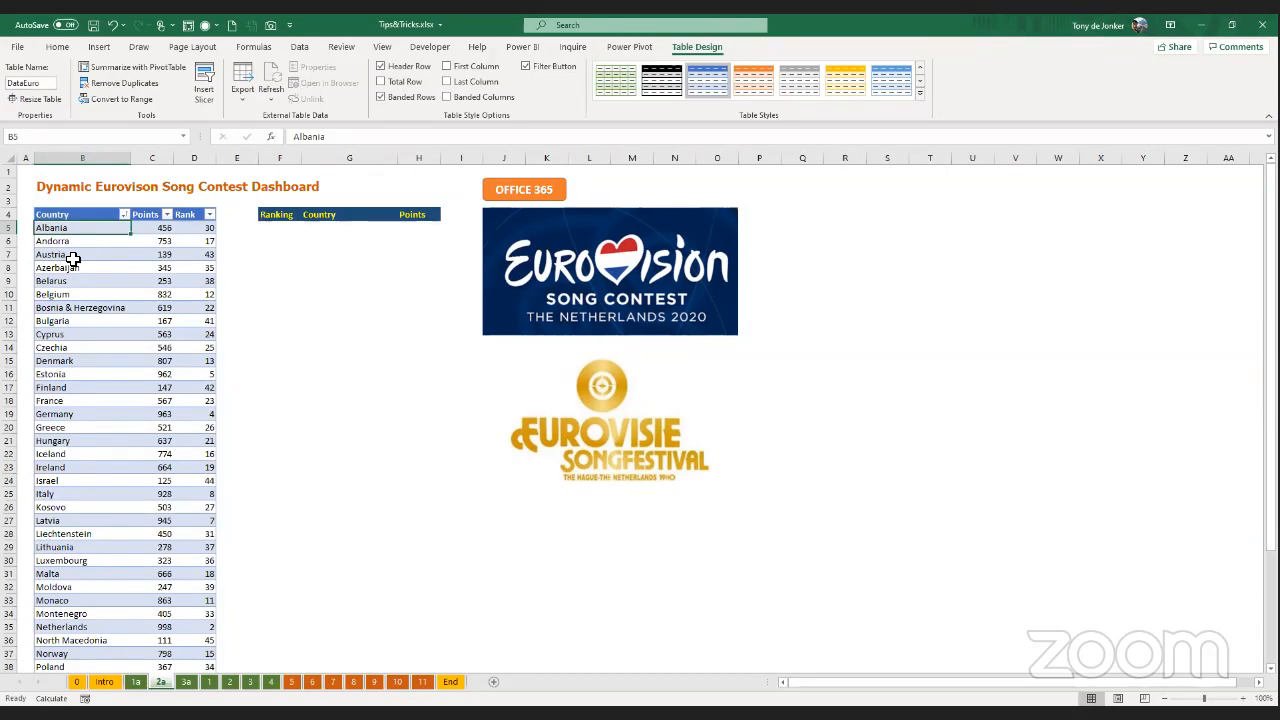
# - Look through the country table and inspect the RANK.EQ function arguments of the Rank formula in D5
pyautogui.scroll(-4, 86, 250)
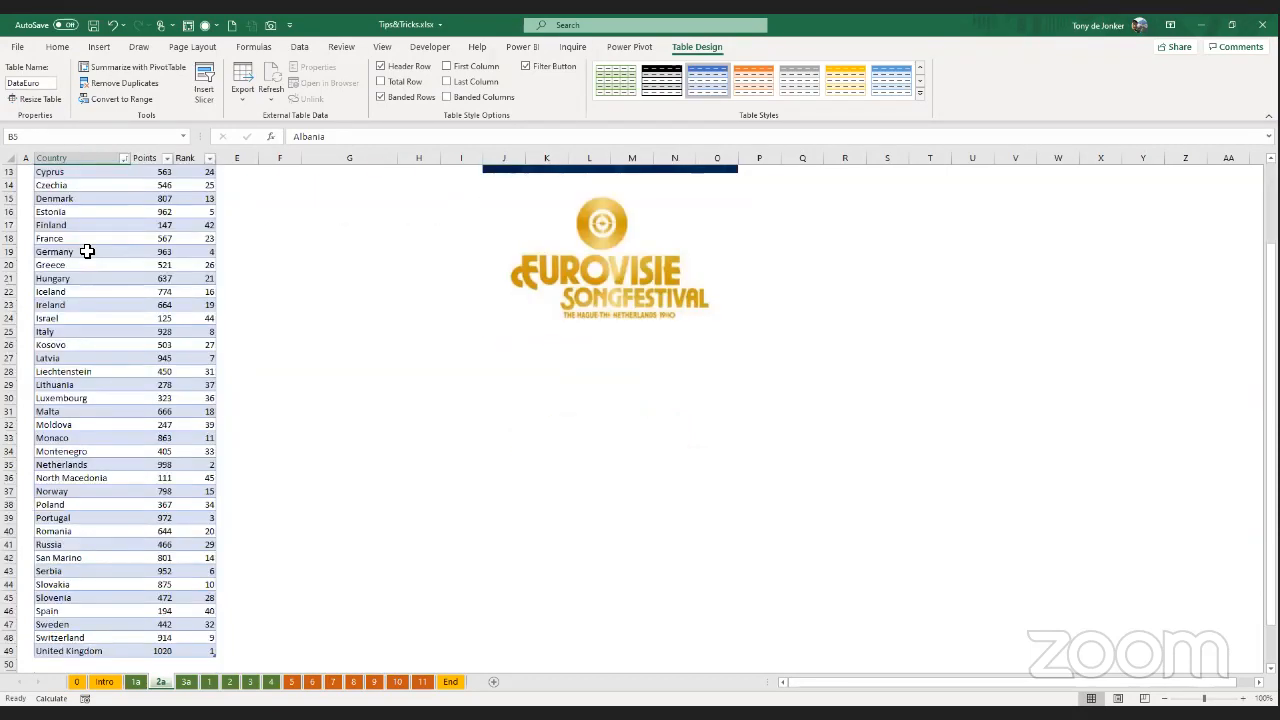
pyautogui.scroll(-4, 86, 250)
pyautogui.scroll(3, 85, 255)
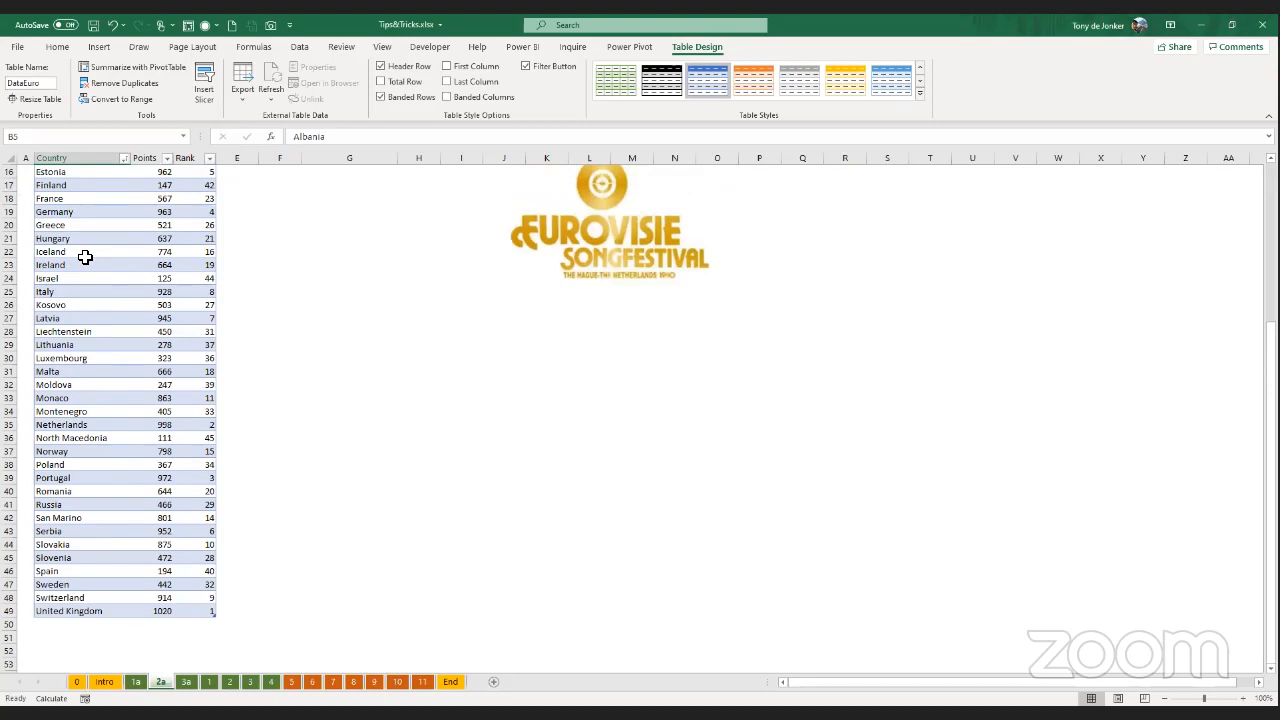
pyautogui.scroll(5, 86, 255)
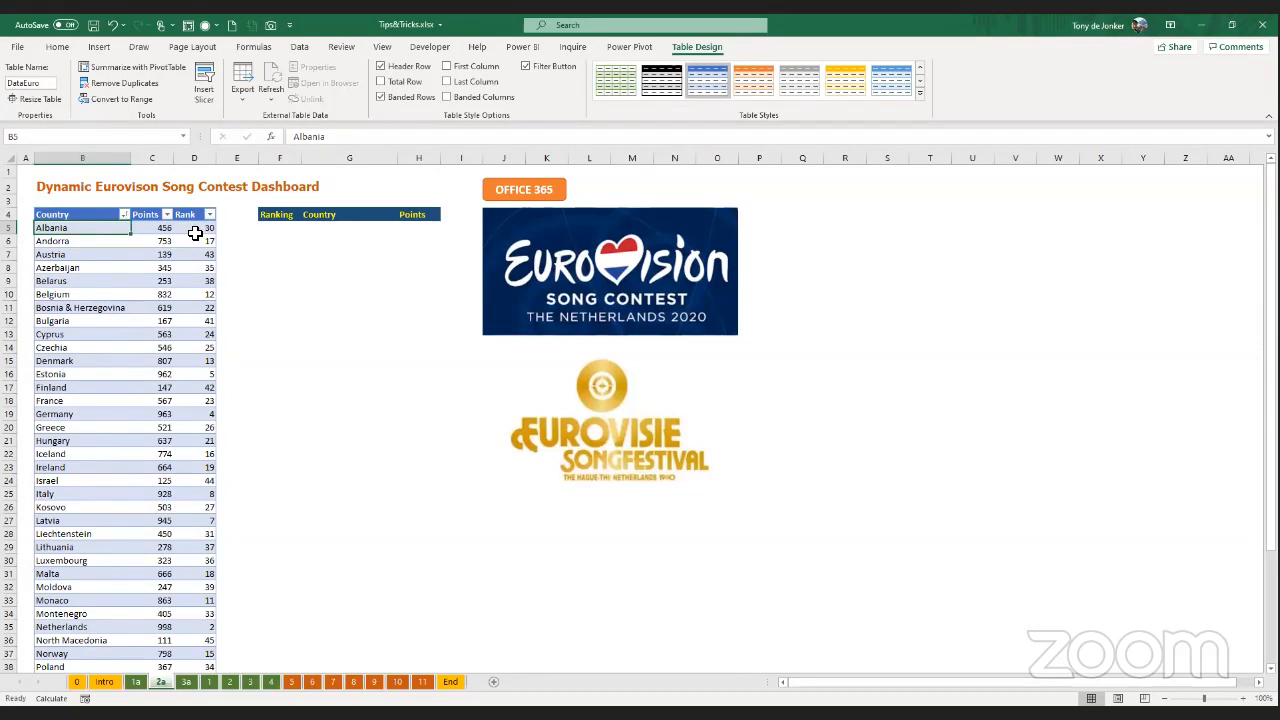
pyautogui.click(195, 233)
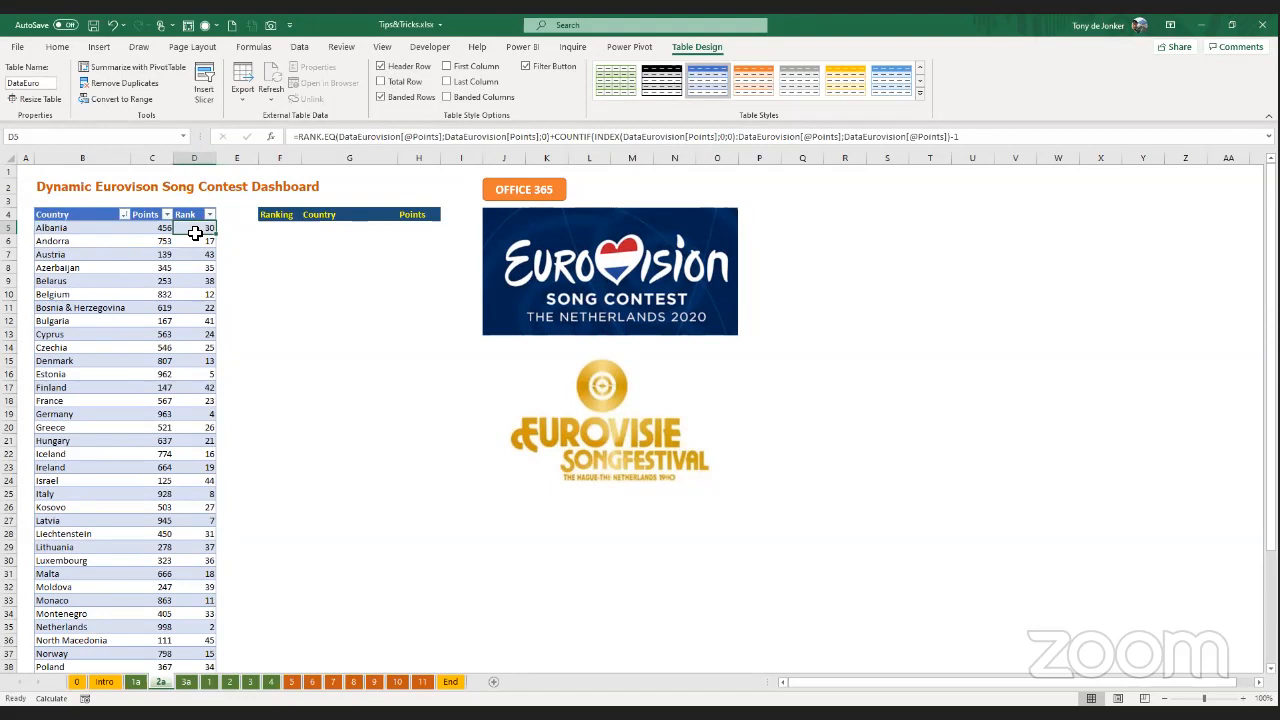
pyautogui.click(272, 134)
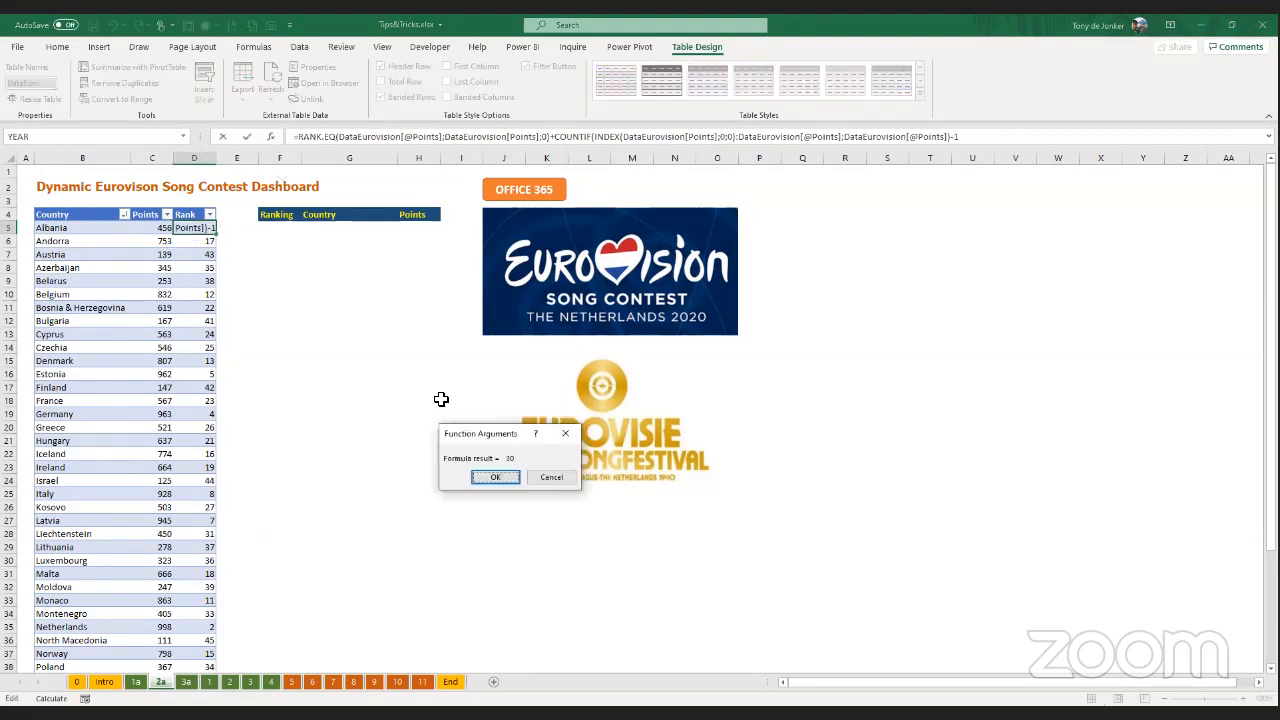
pyautogui.click(318, 136)
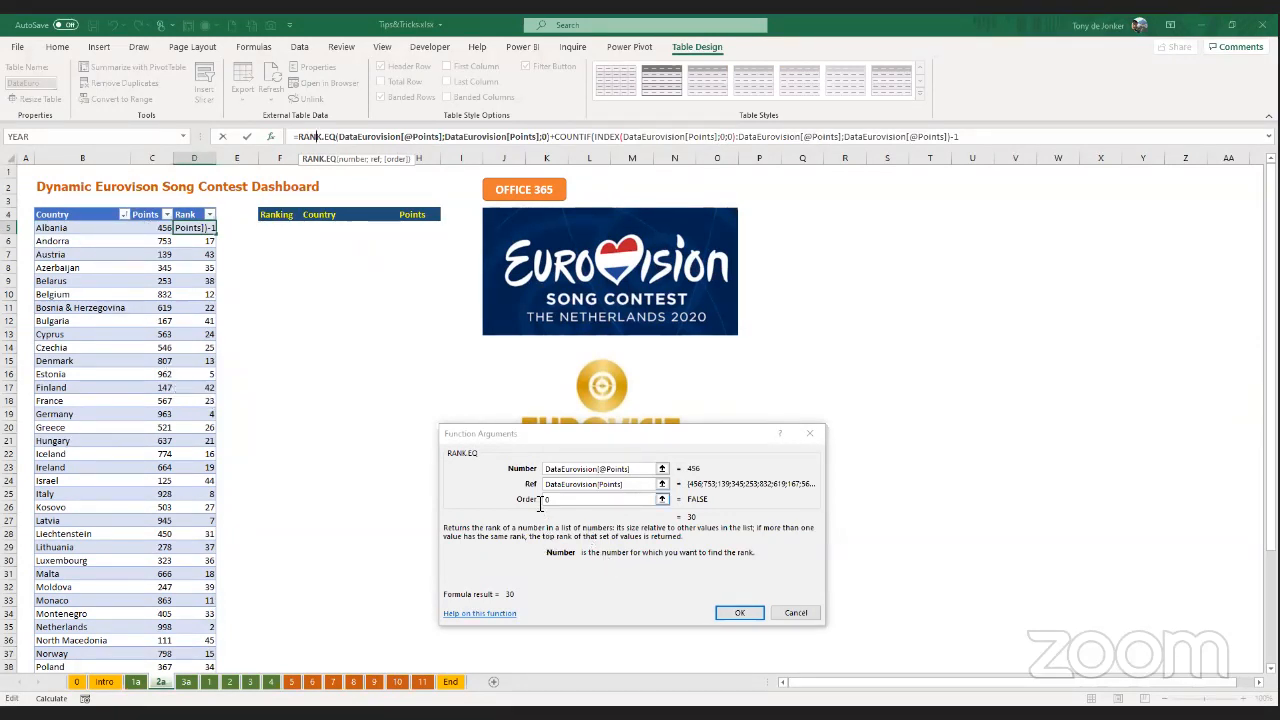
pyautogui.click(737, 613)
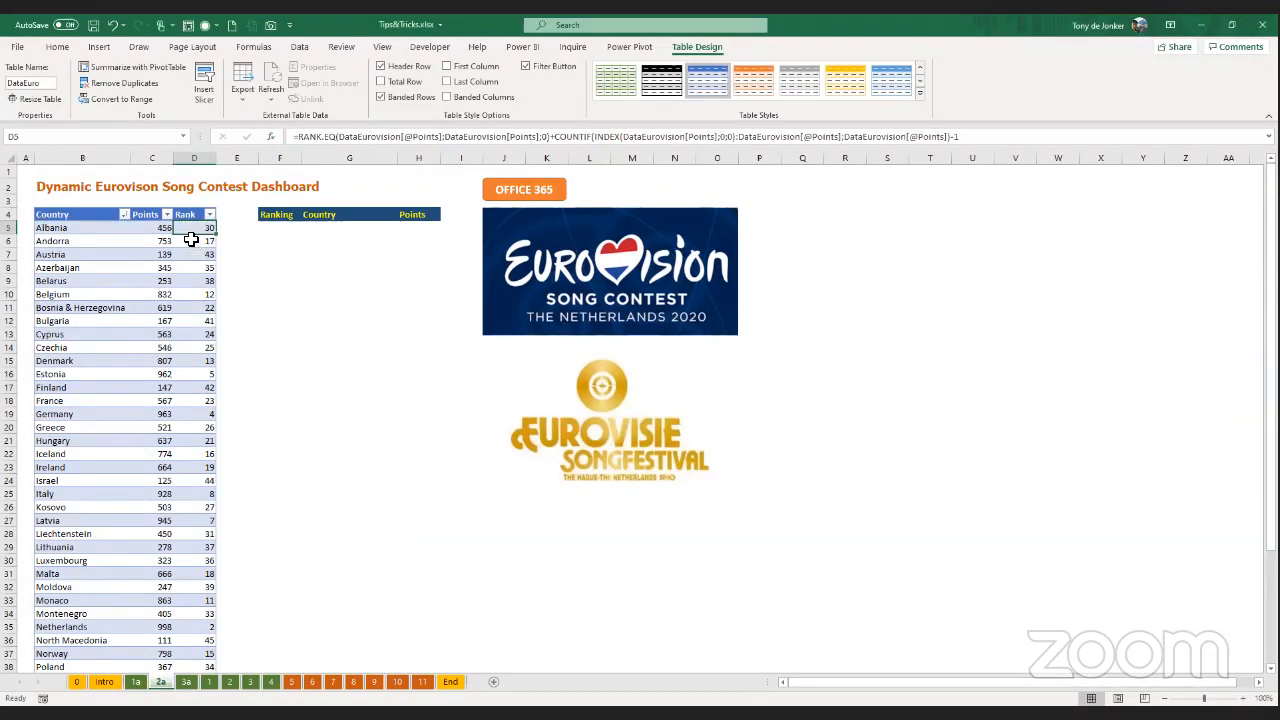
# - Set Andorra's points in C6 on sheet 2a to 456 and compare the Rank cells of Andorra and Albania
pyautogui.click(190, 240)
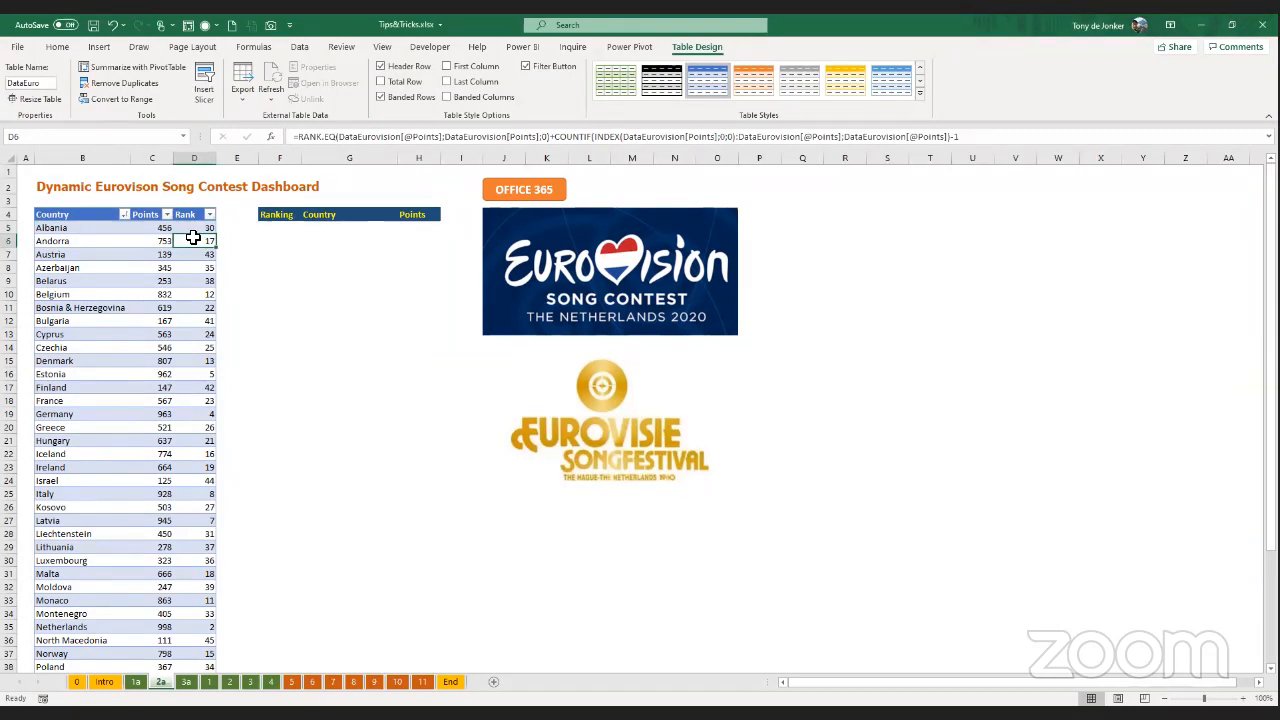
pyautogui.click(193, 228)
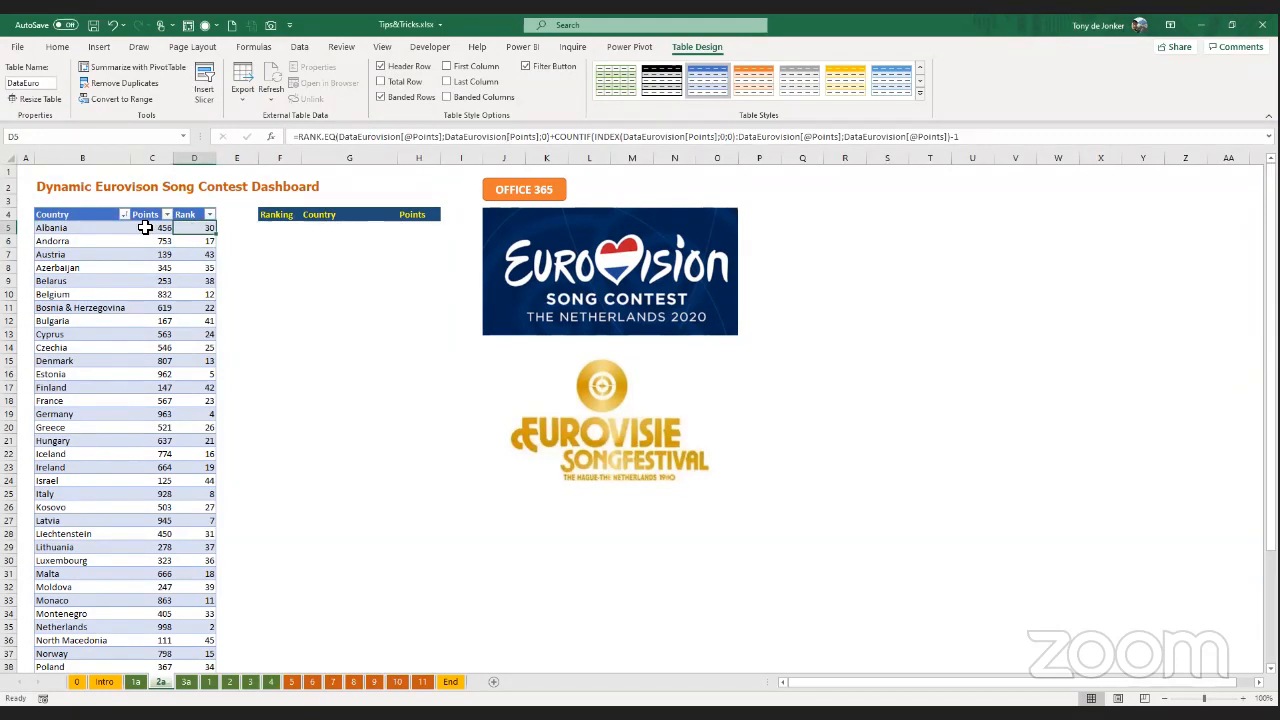
pyautogui.click(145, 228)
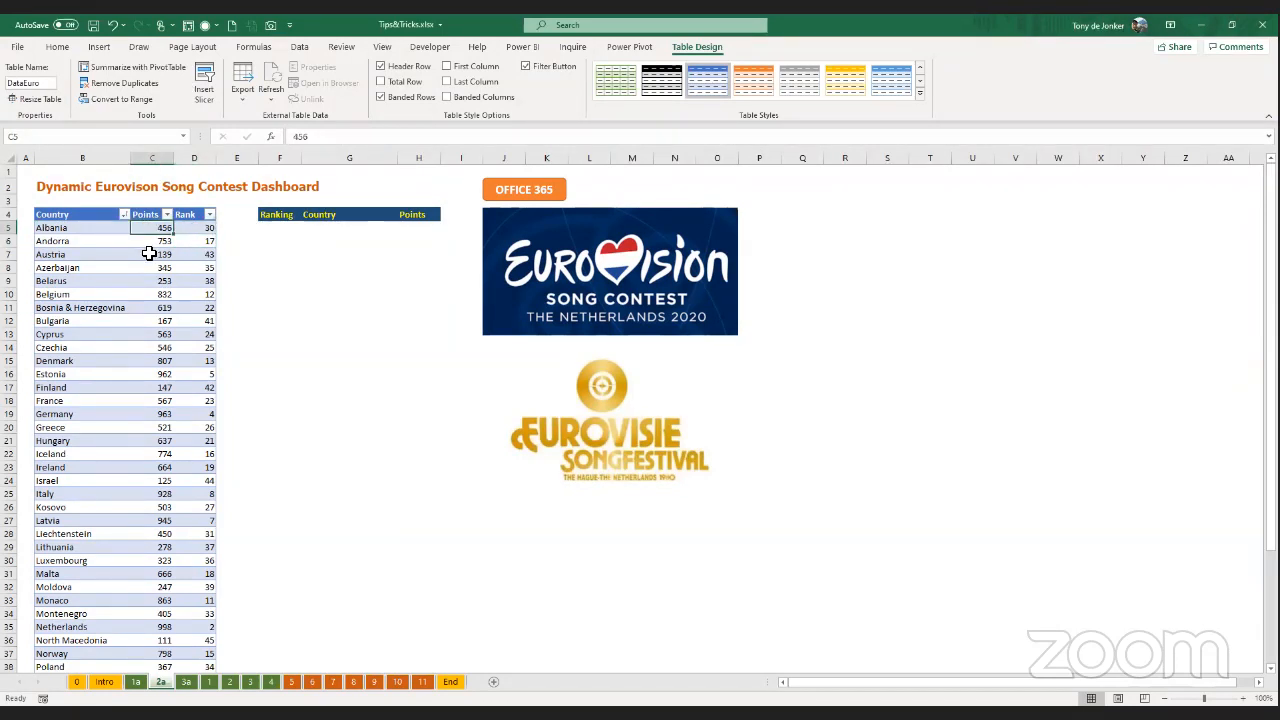
pyautogui.click(160, 243)
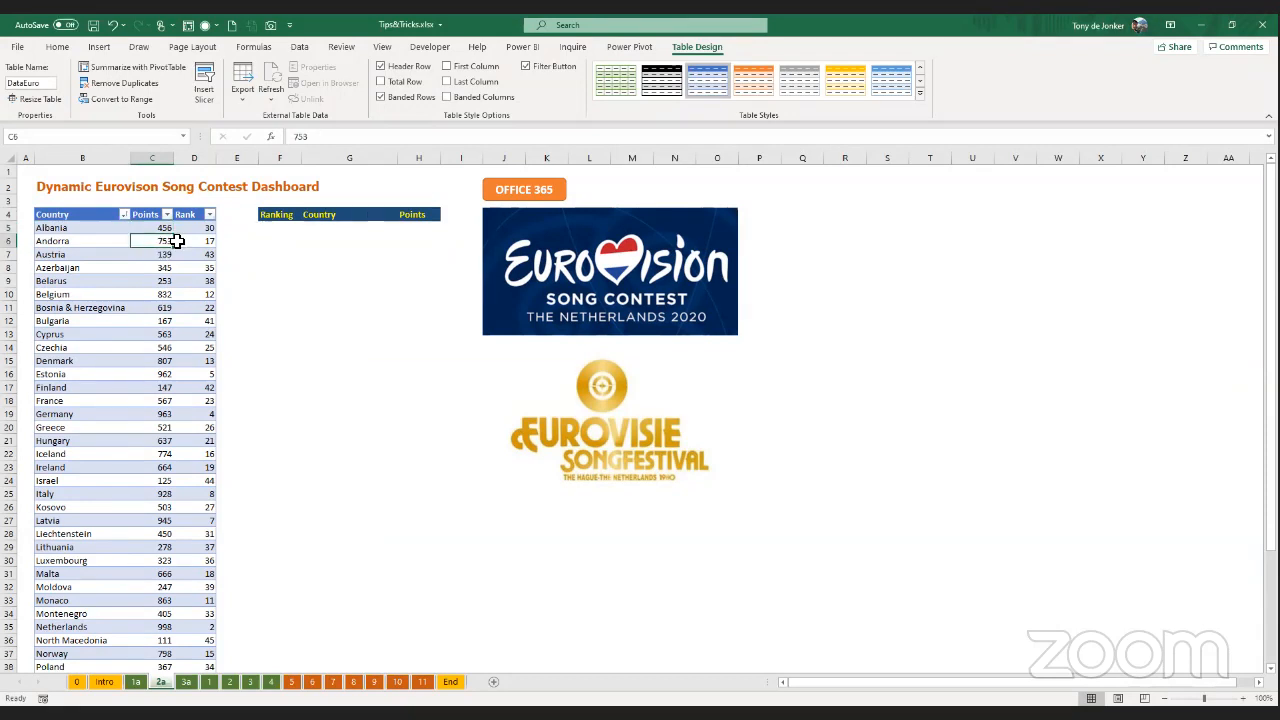
pyautogui.write('456')
pyautogui.press('Return')
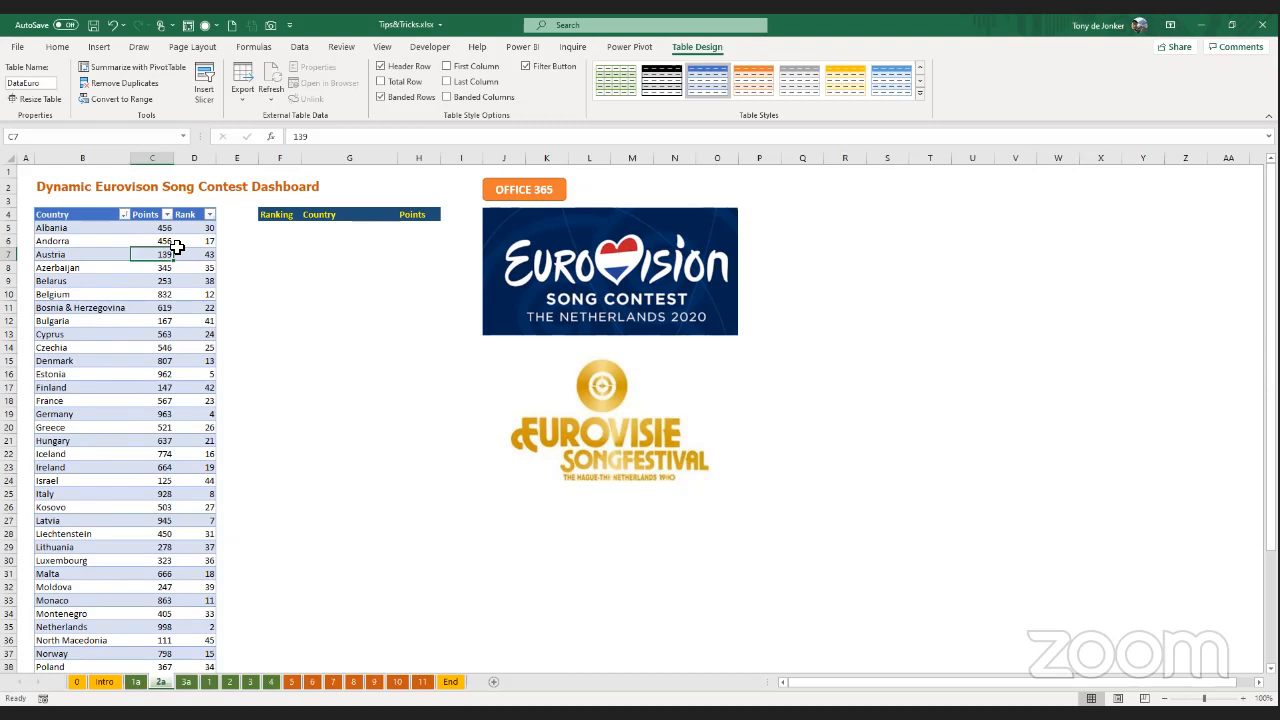
pyautogui.click(199, 241)
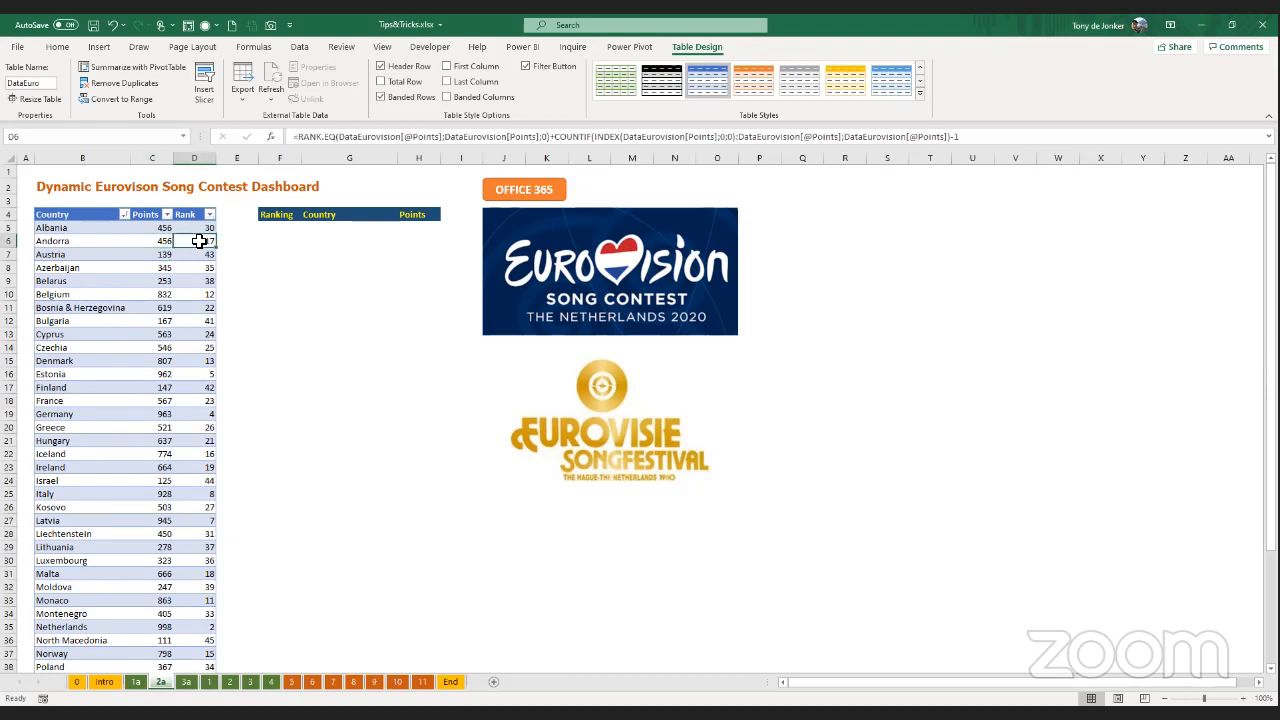
pyautogui.click(165, 240)
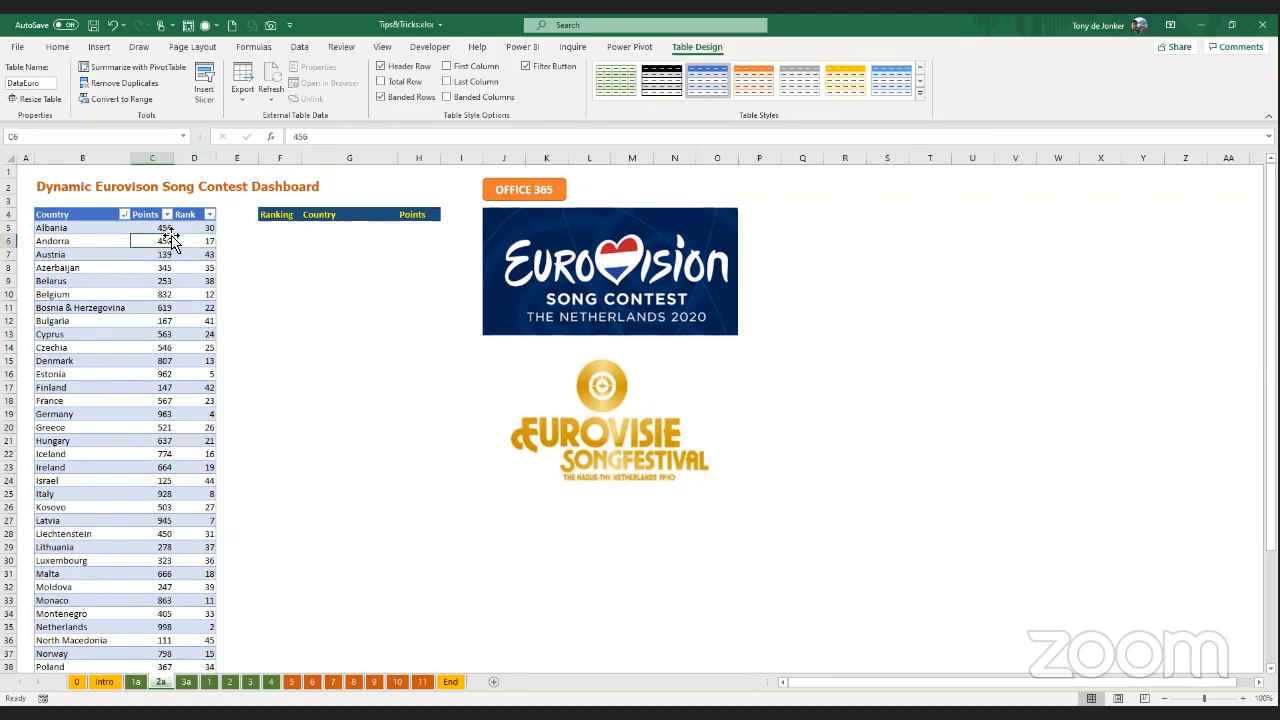
pyautogui.click(189, 226)
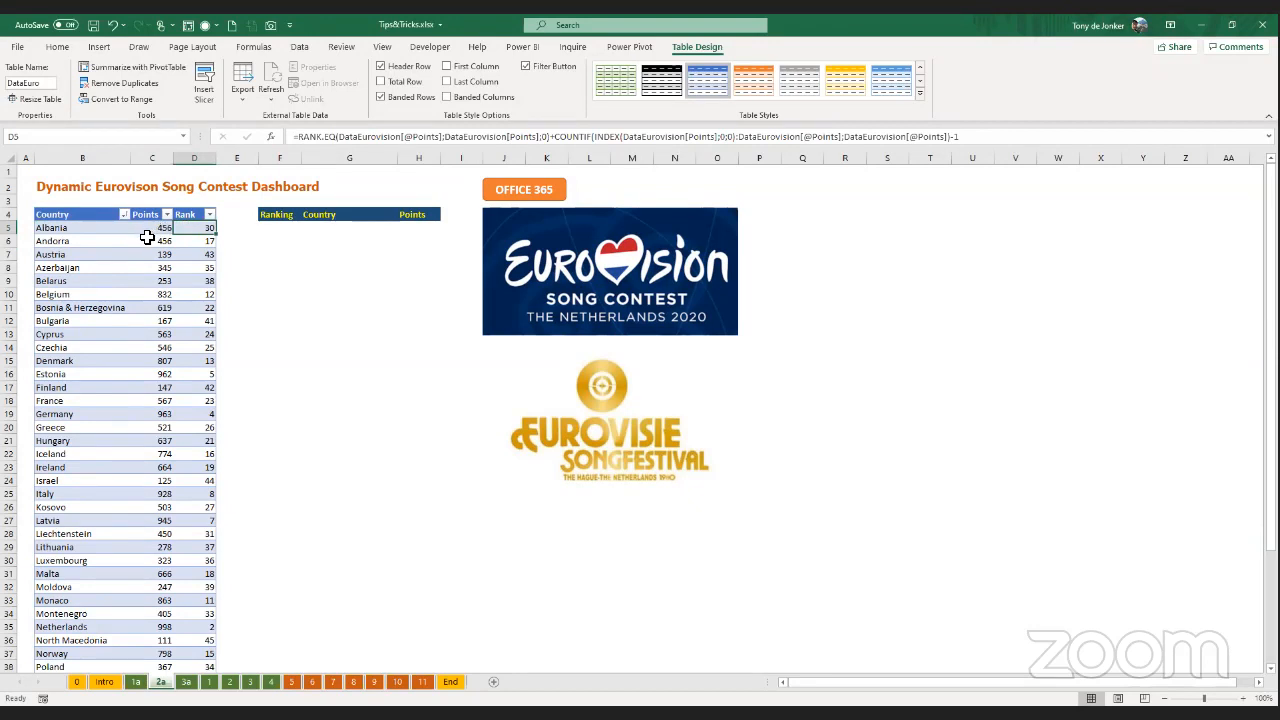
# - Open sheet 2 and set Andorra's points in C6 to 456
pyautogui.click(229, 681)
pyautogui.click(157, 229)
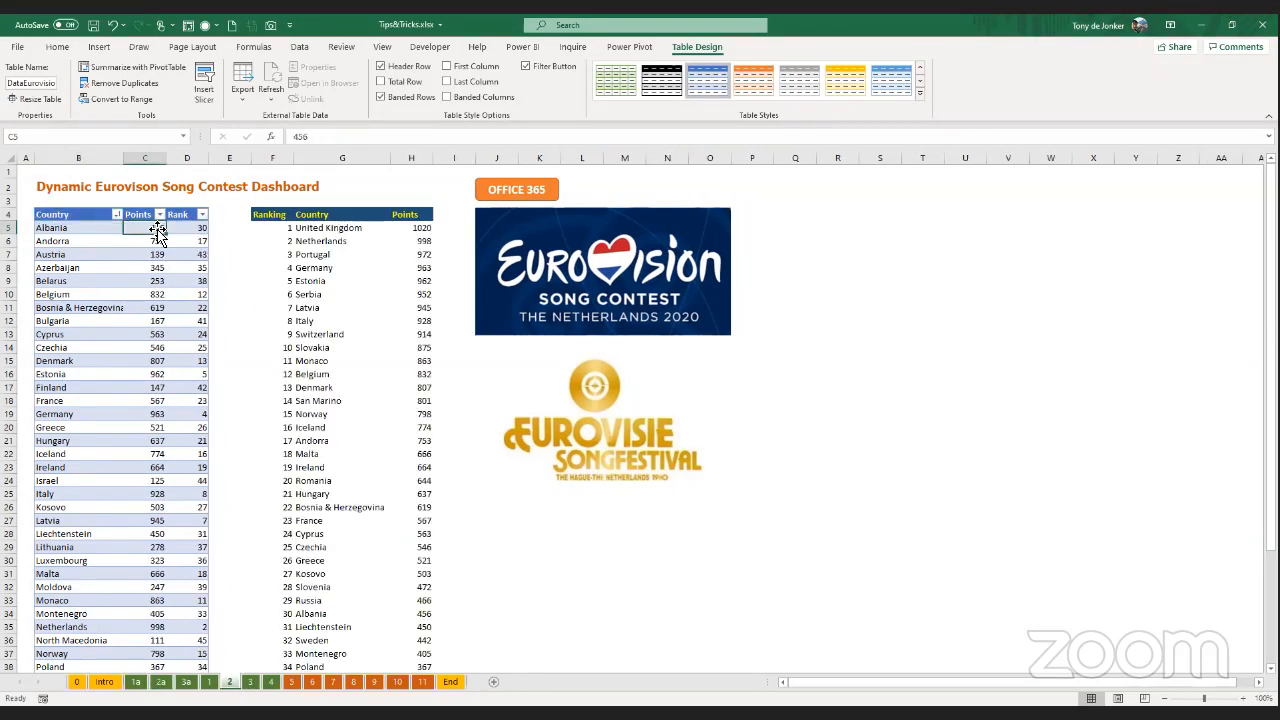
pyautogui.click(151, 237)
pyautogui.write('456')
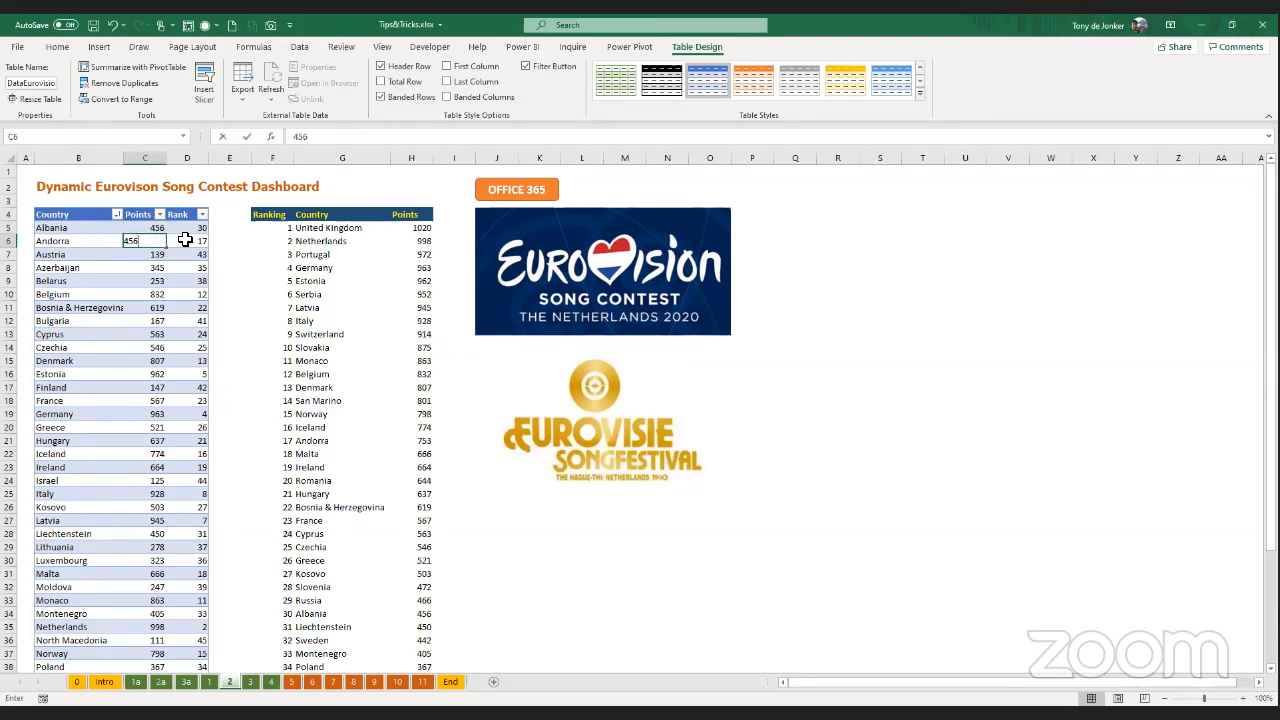
pyautogui.press('Return')
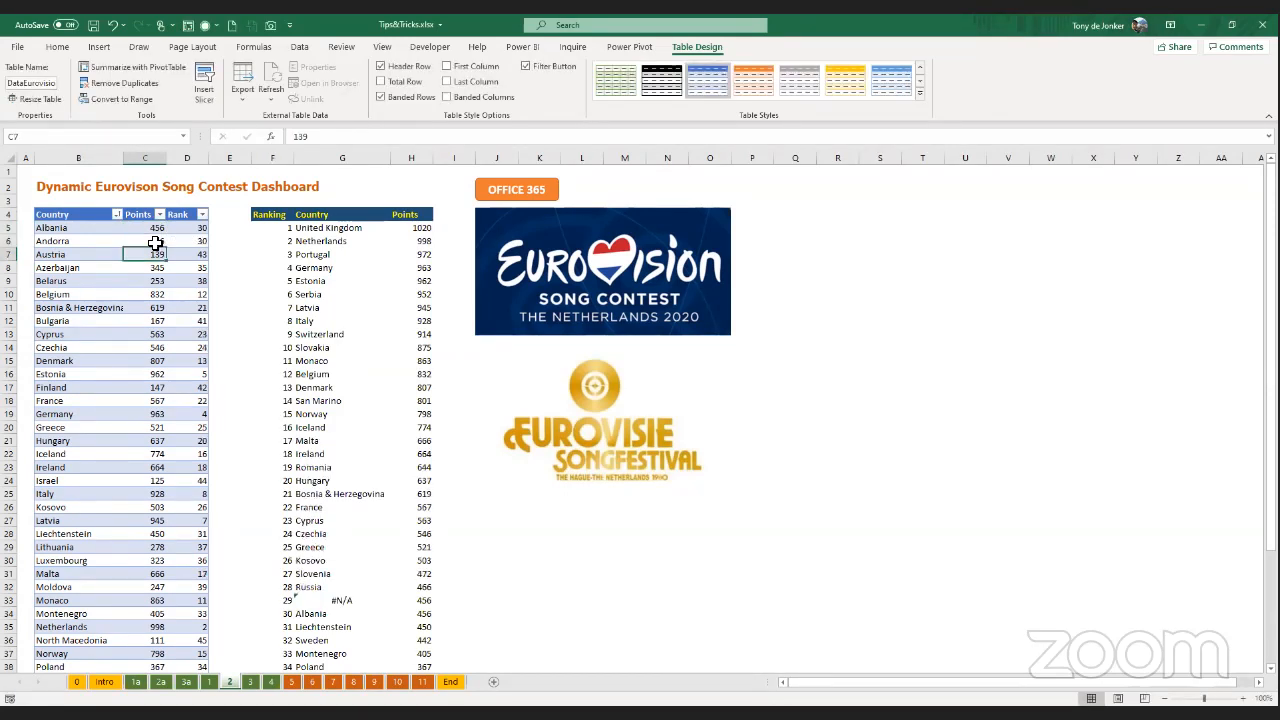
# - Compare the points and Rank formulas of Andorra and Albania on sheet 2
pyautogui.click(155, 243)
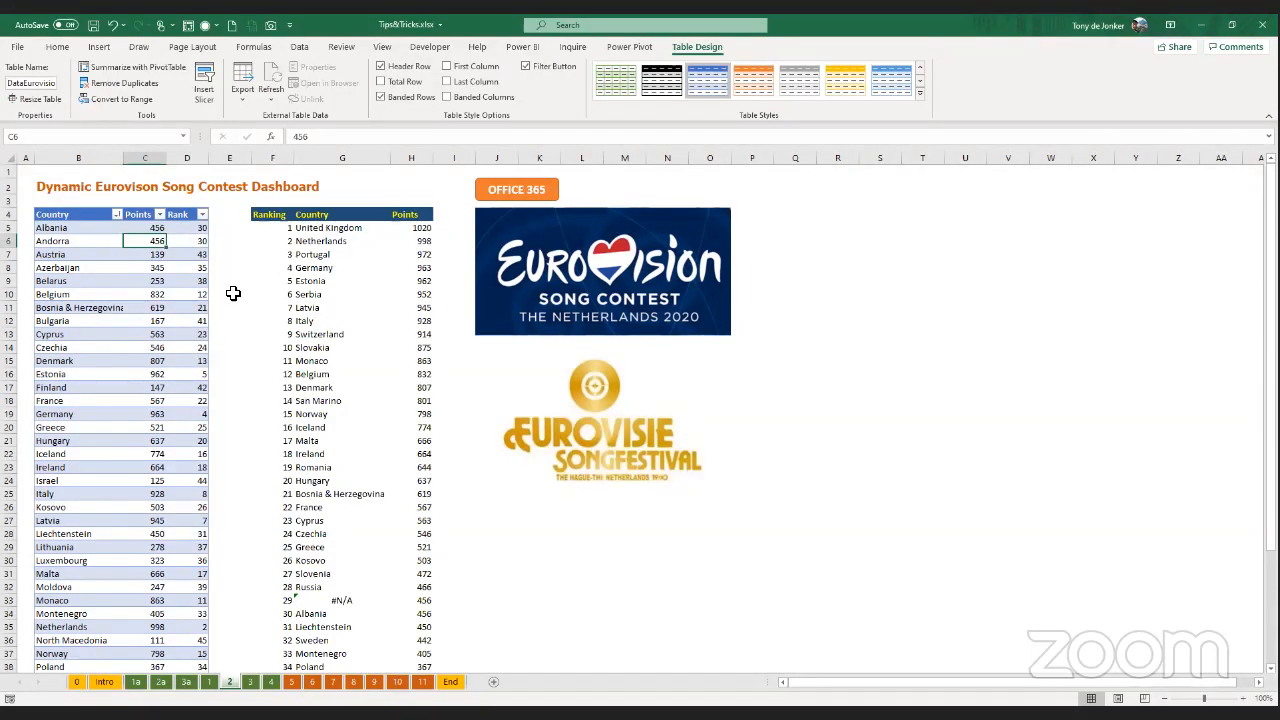
pyautogui.click(182, 242)
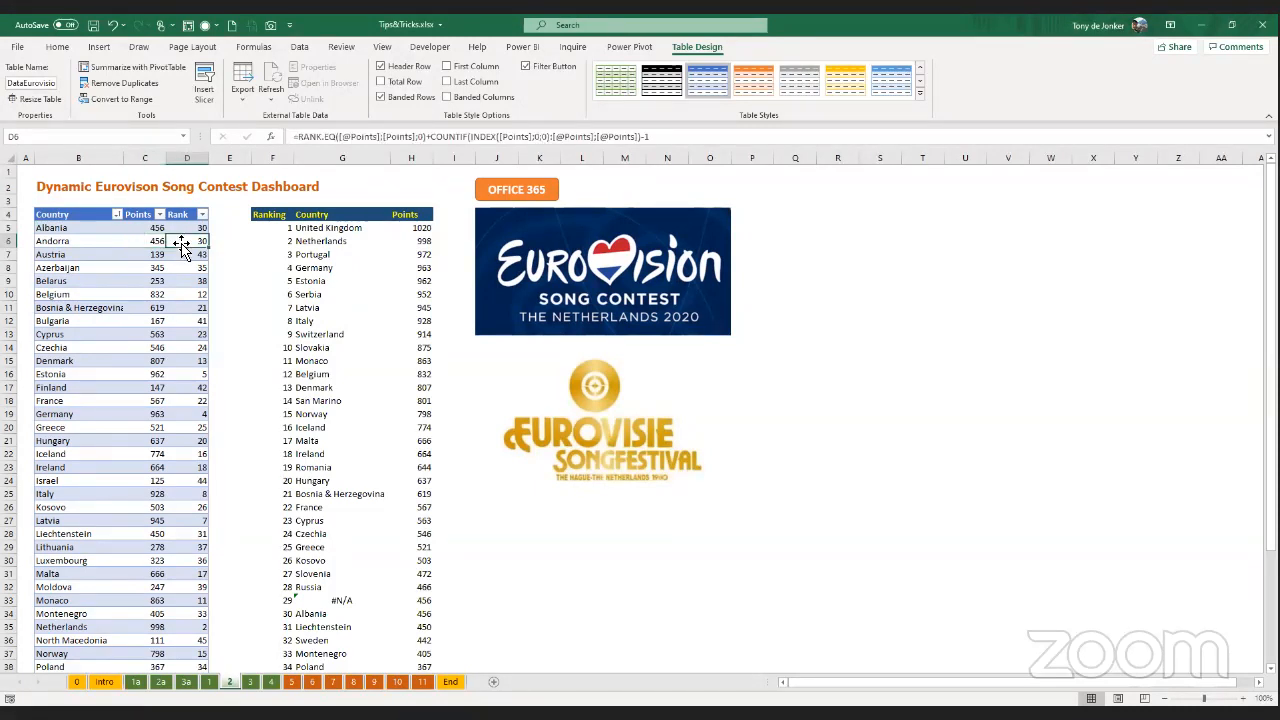
pyautogui.click(187, 230)
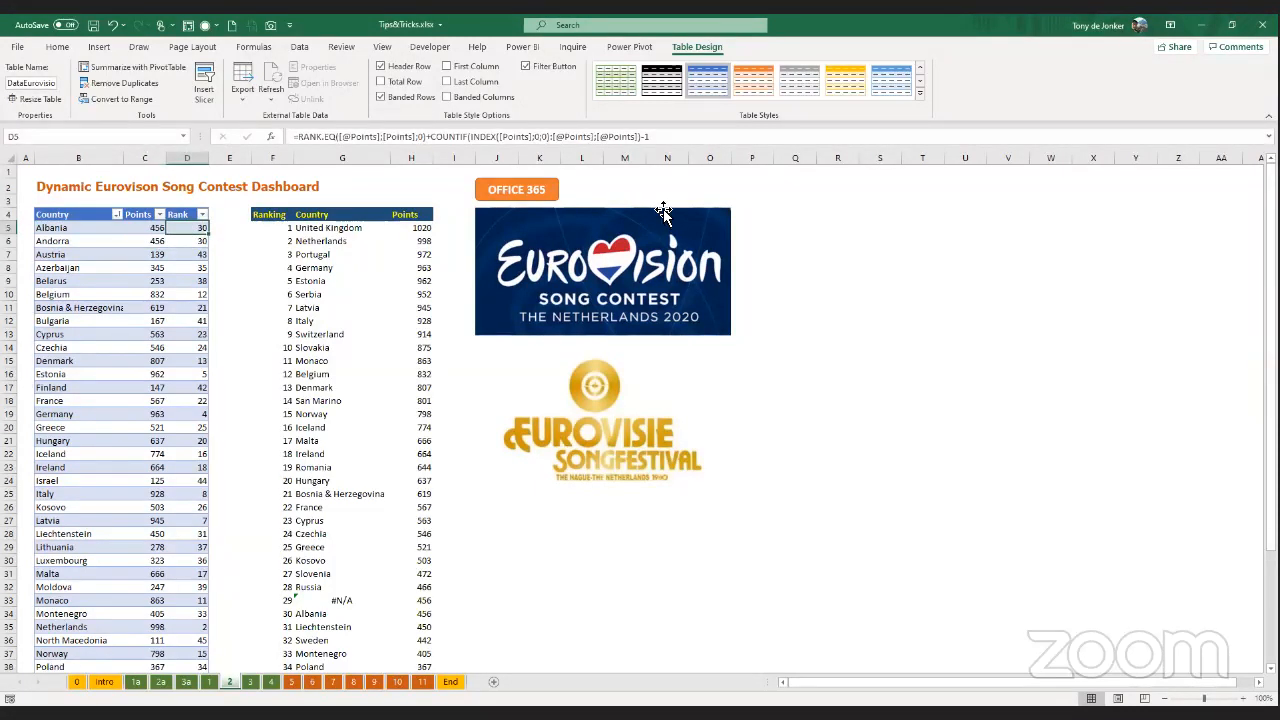
pyautogui.click(137, 229)
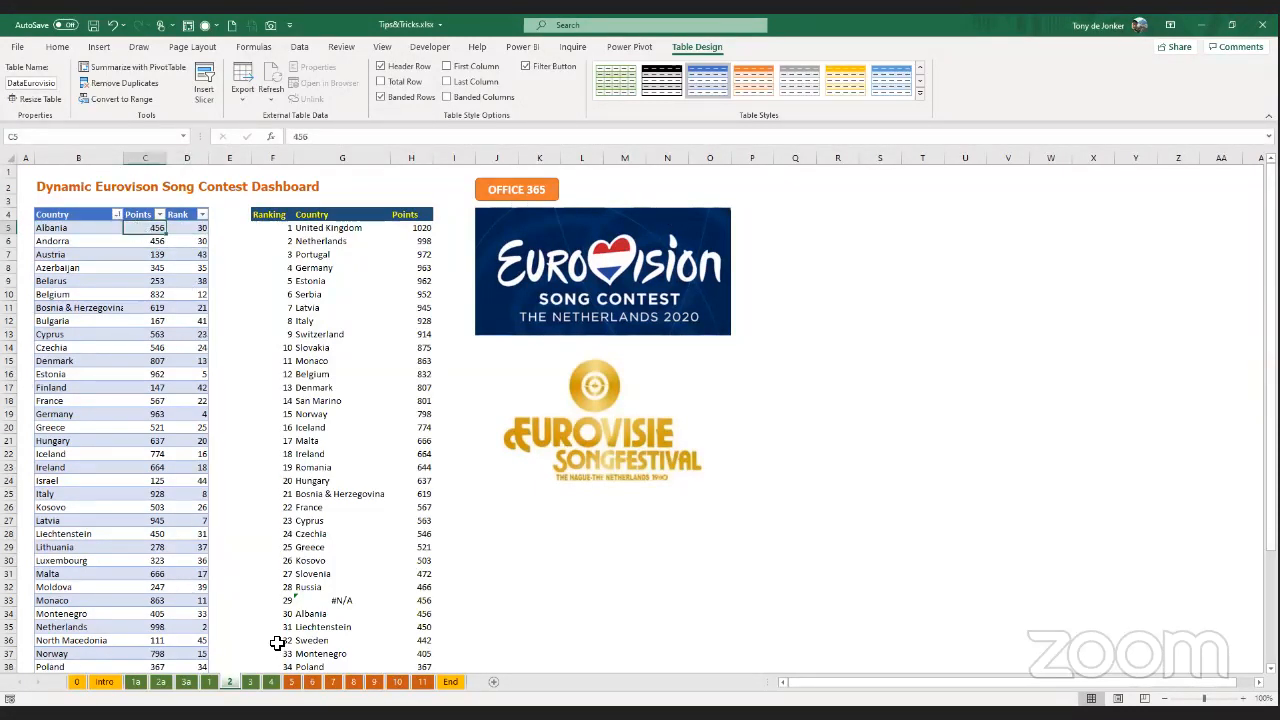
# - Open sheet 2a and set Andorra's points in C6 to 987
pyautogui.click(160, 682)
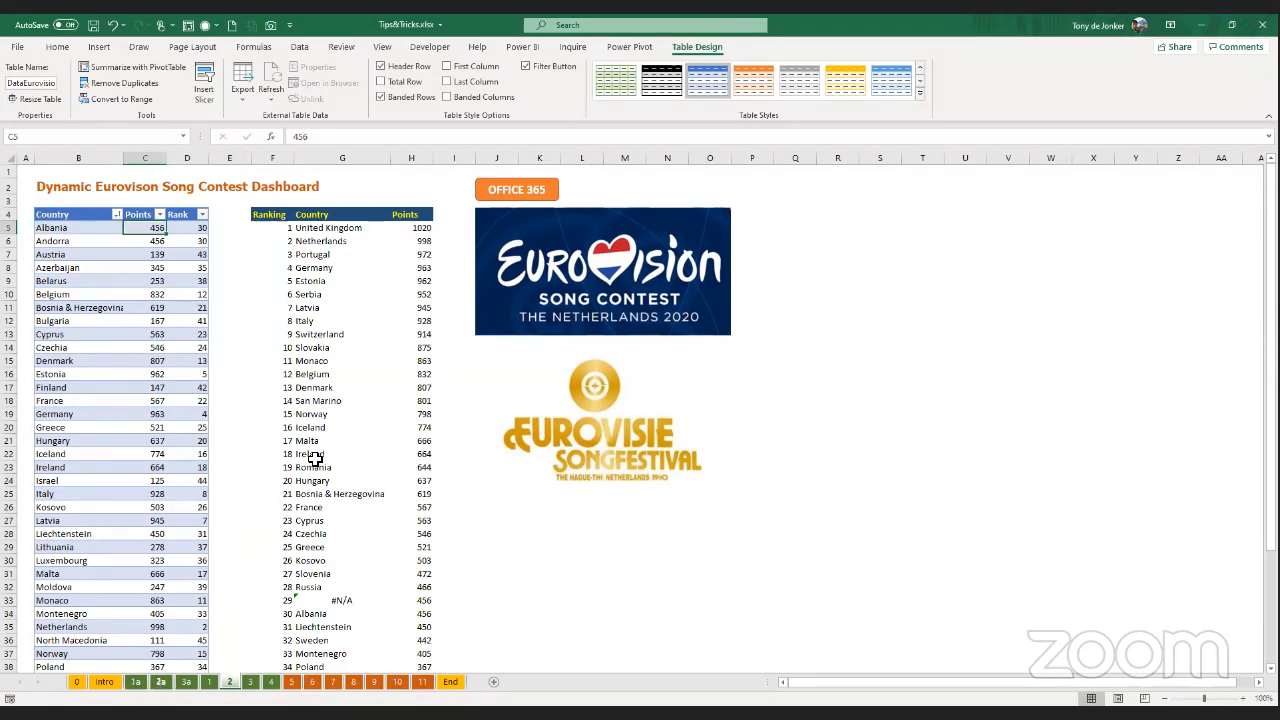
pyautogui.click(160, 240)
pyautogui.write('987')
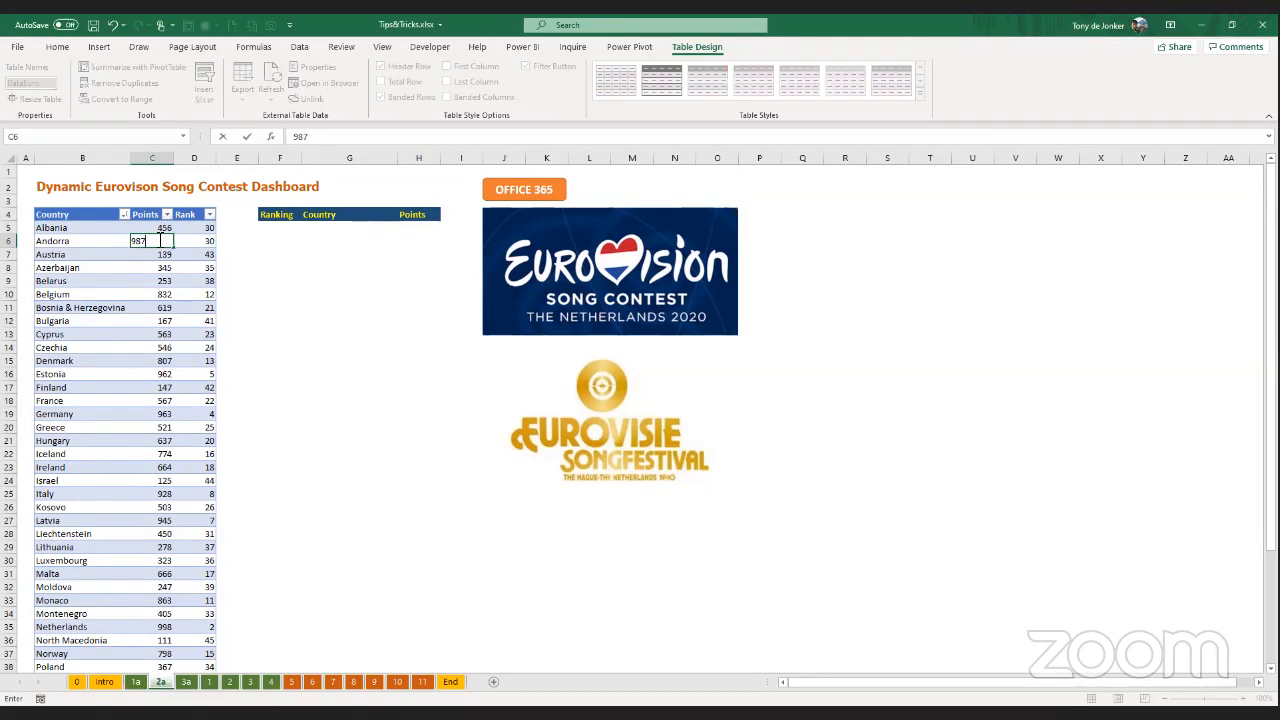
pyautogui.press('Return')
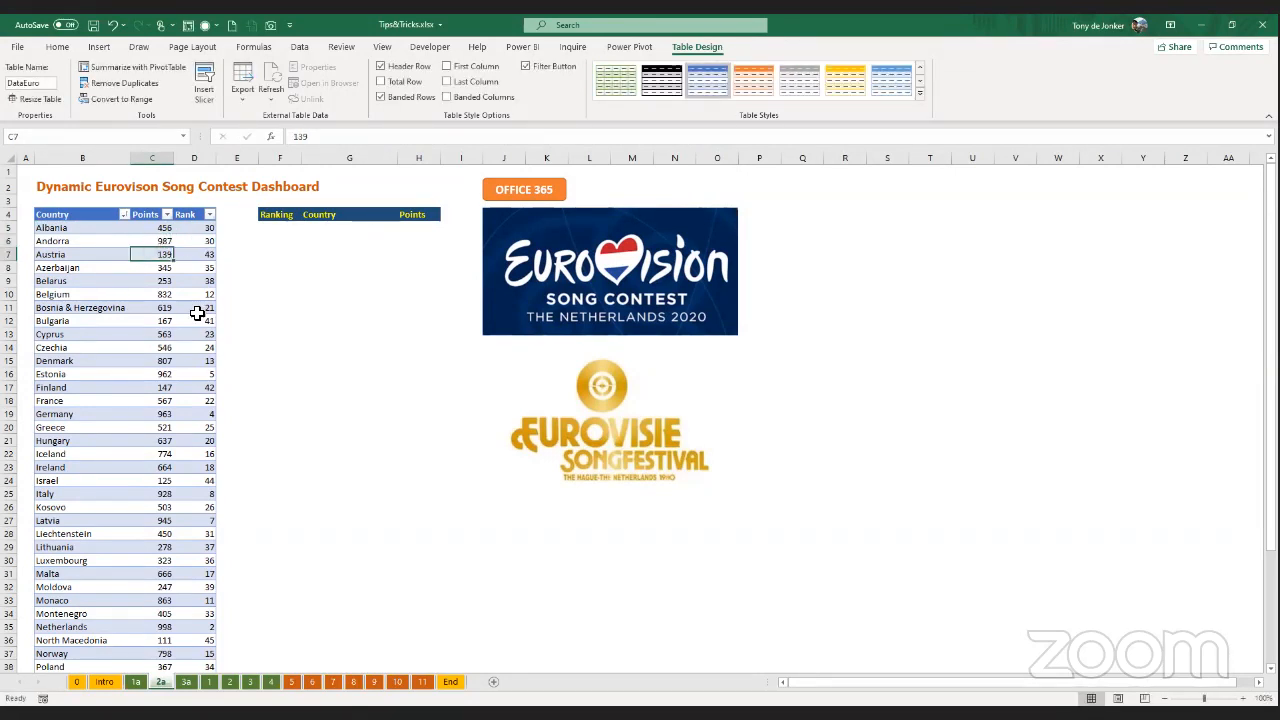
# - Return to sheet 2 and set Andorra's points in C6 to 876
pyautogui.click(229, 681)
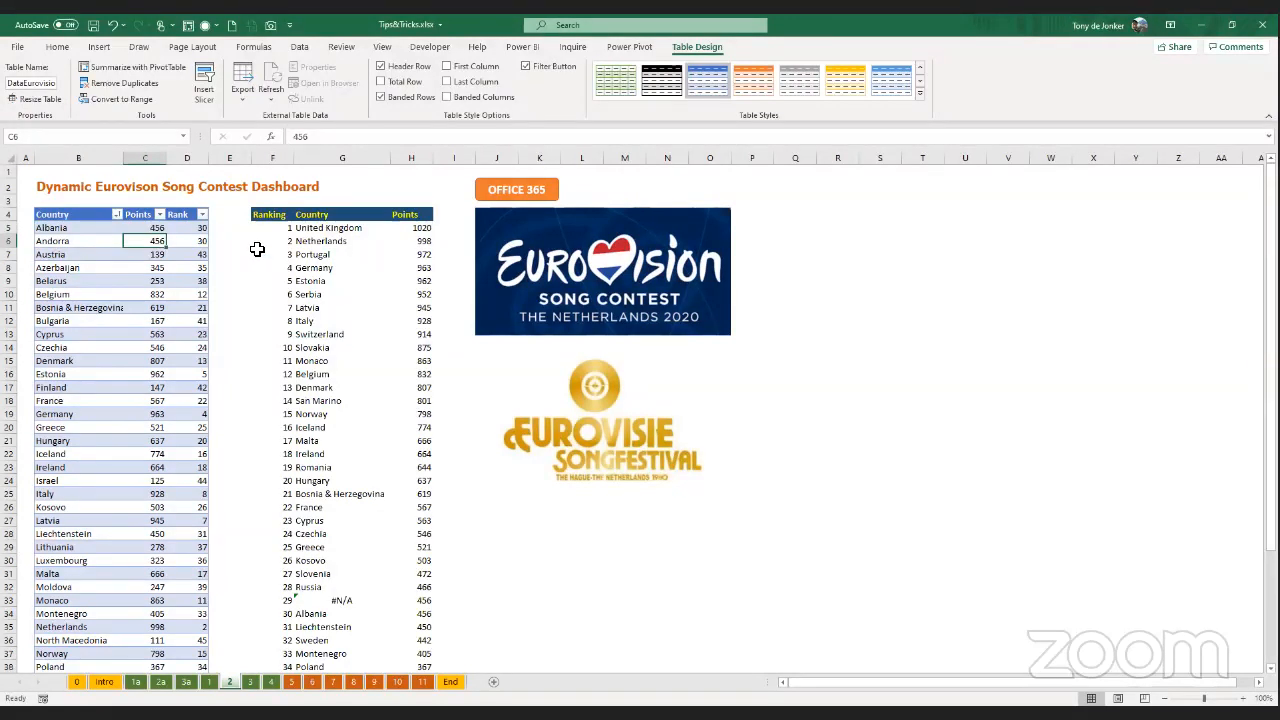
pyautogui.write('876')
pyautogui.press('Return')
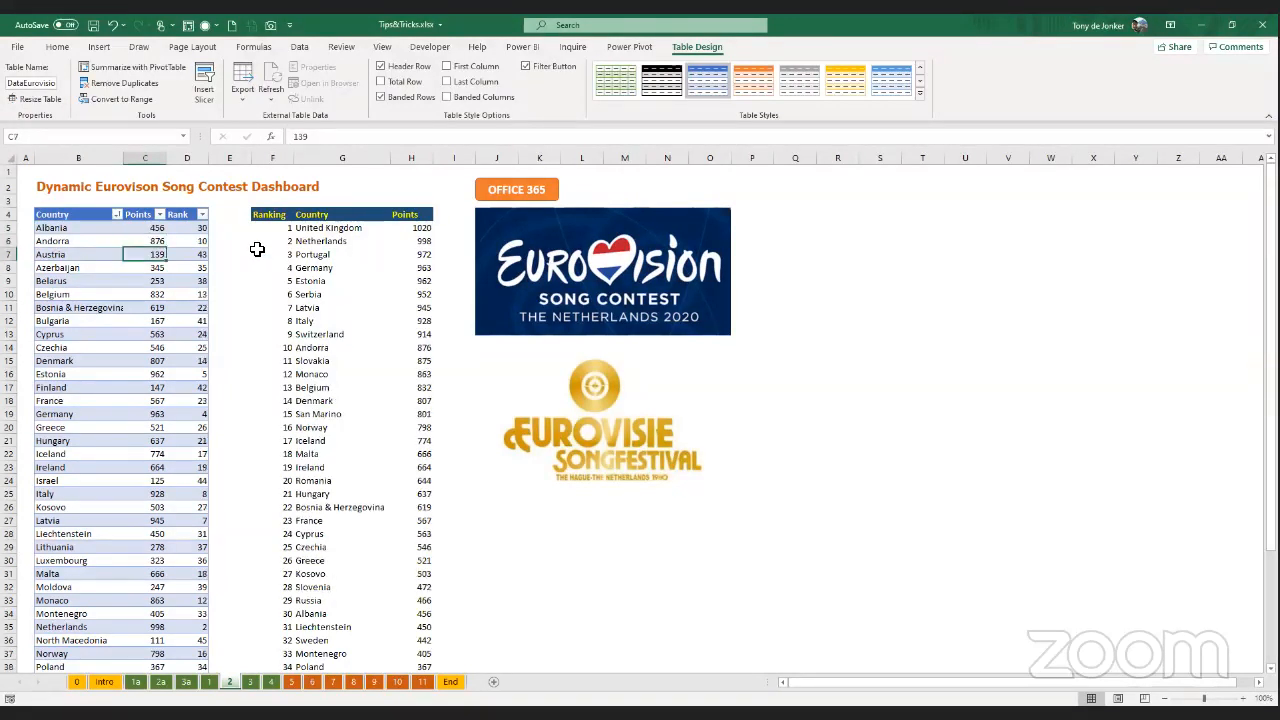
# - Clear all the results below the Ranking, Country and Points headers in columns F to H, keeping the headers
pyautogui.click(304, 241)
pyautogui.click(282, 227)
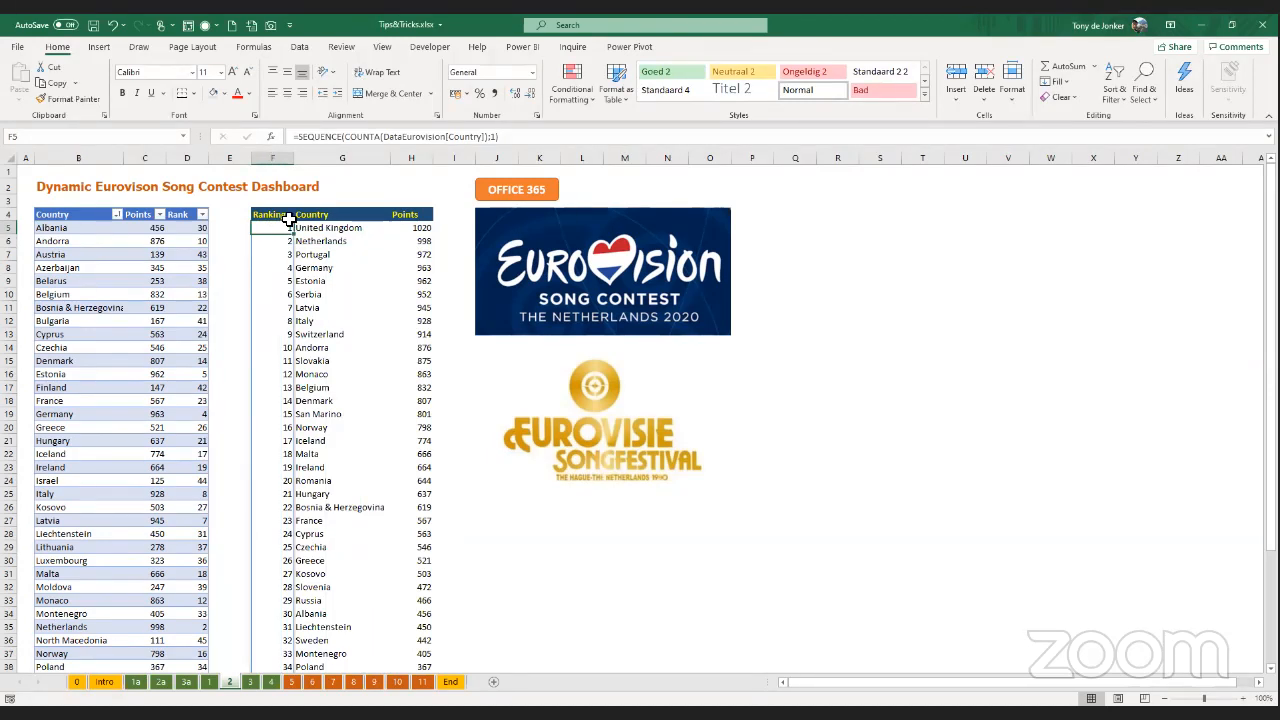
pyautogui.moveTo(277, 229); pyautogui.dragTo(394, 246)
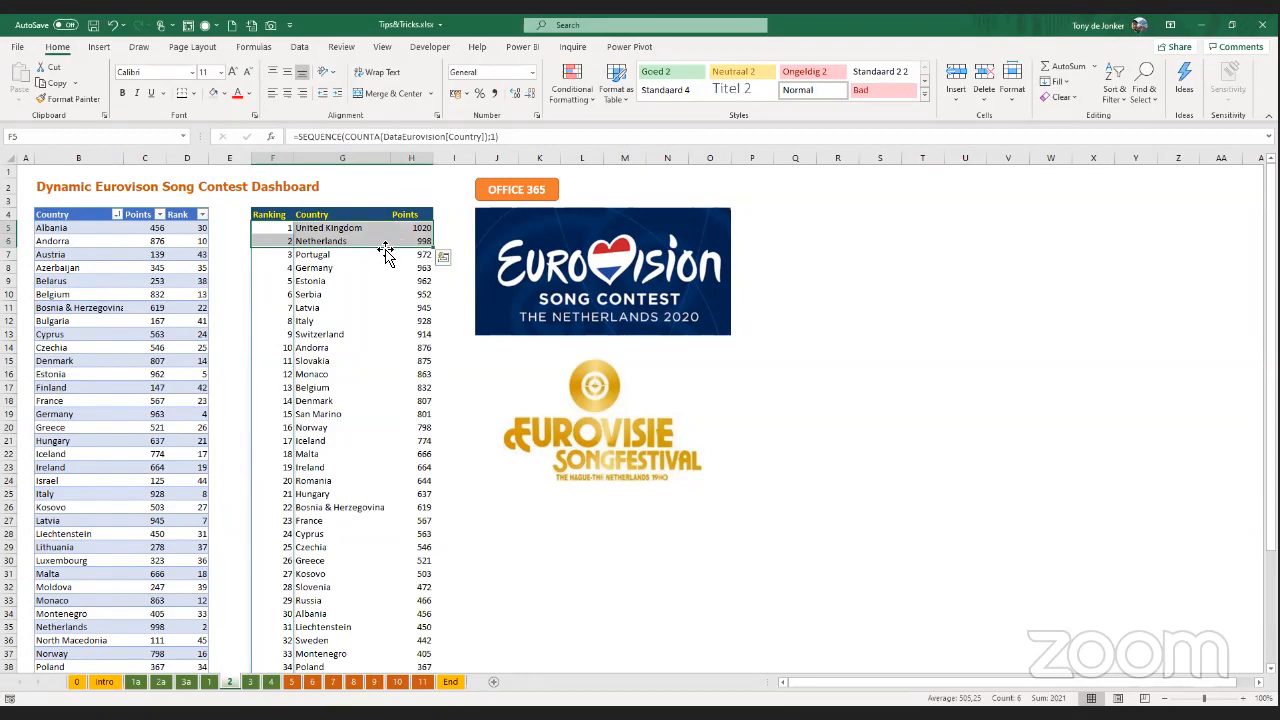
pyautogui.keyDown('shift'); pyautogui.doubleClick(390, 247); pyautogui.keyUp('shift')
pyautogui.scroll(10, 383, 247)
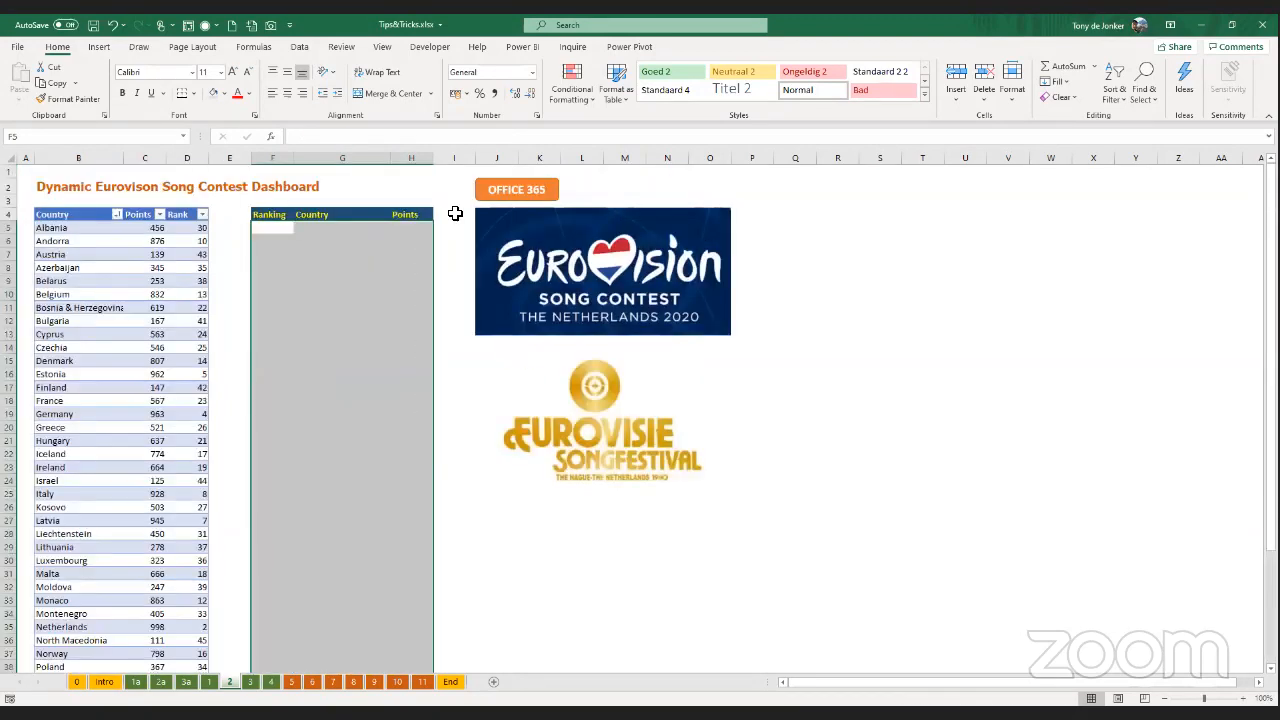
pyautogui.click(268, 227)
pyautogui.press('Delete')
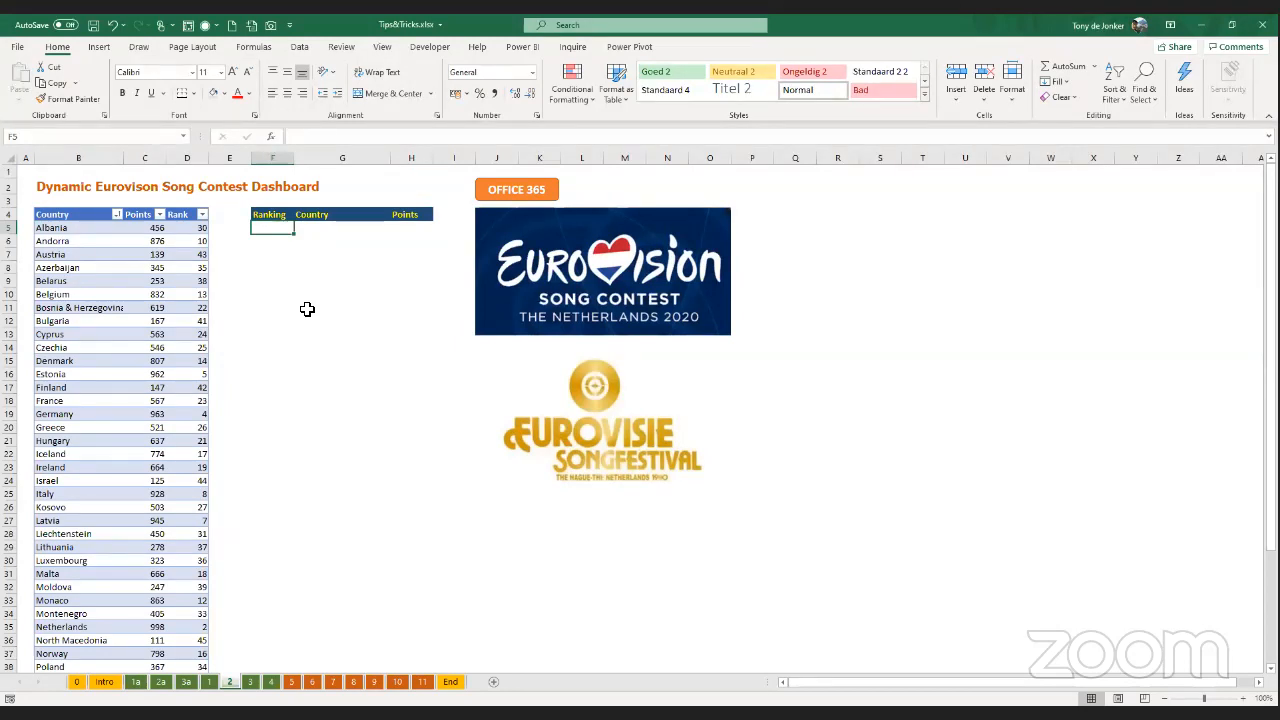
# - Start a SEQUENCE formula in F5 and open its function arguments
pyautogui.write('=')
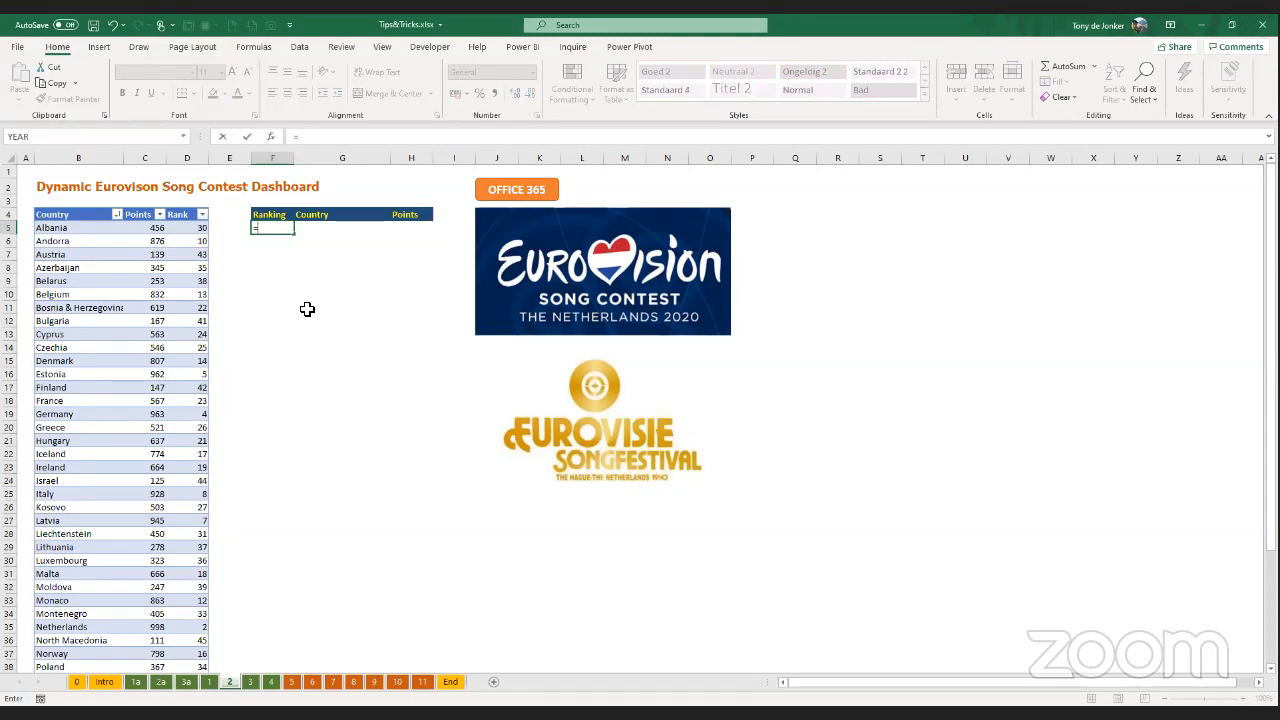
pyautogui.write('se')
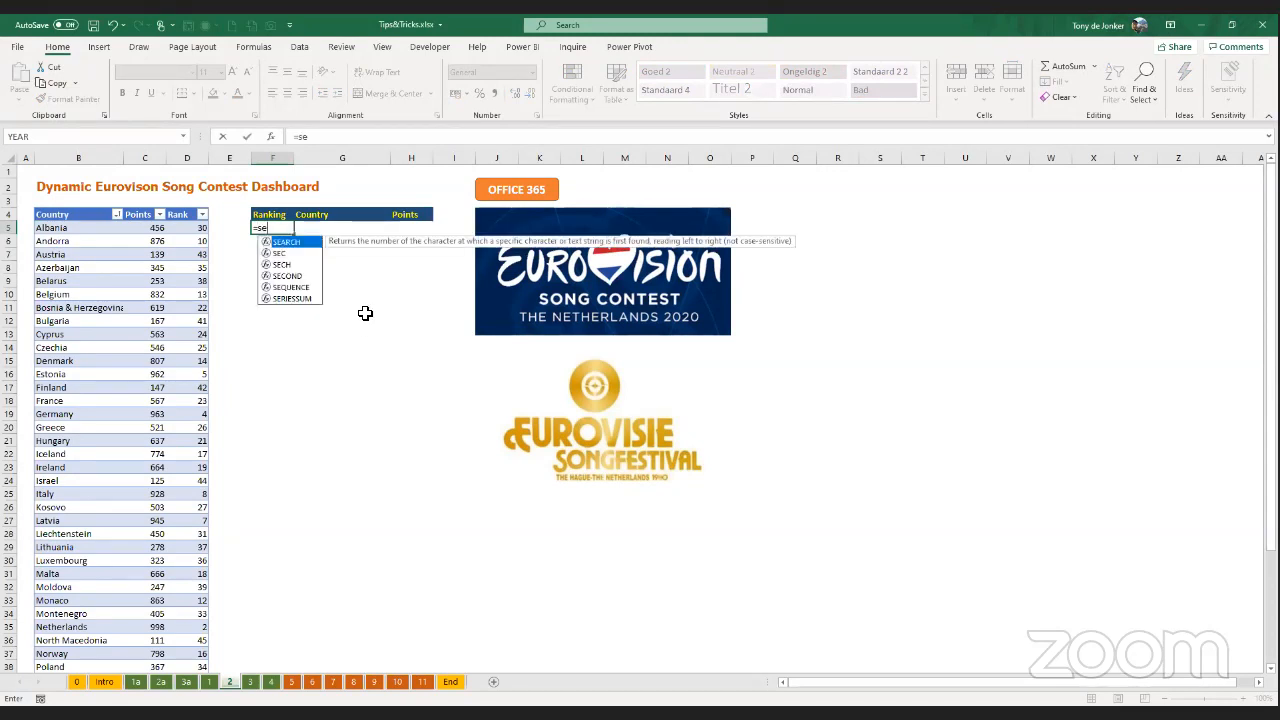
pyautogui.doubleClick(295, 287)
pyautogui.click(270, 136)
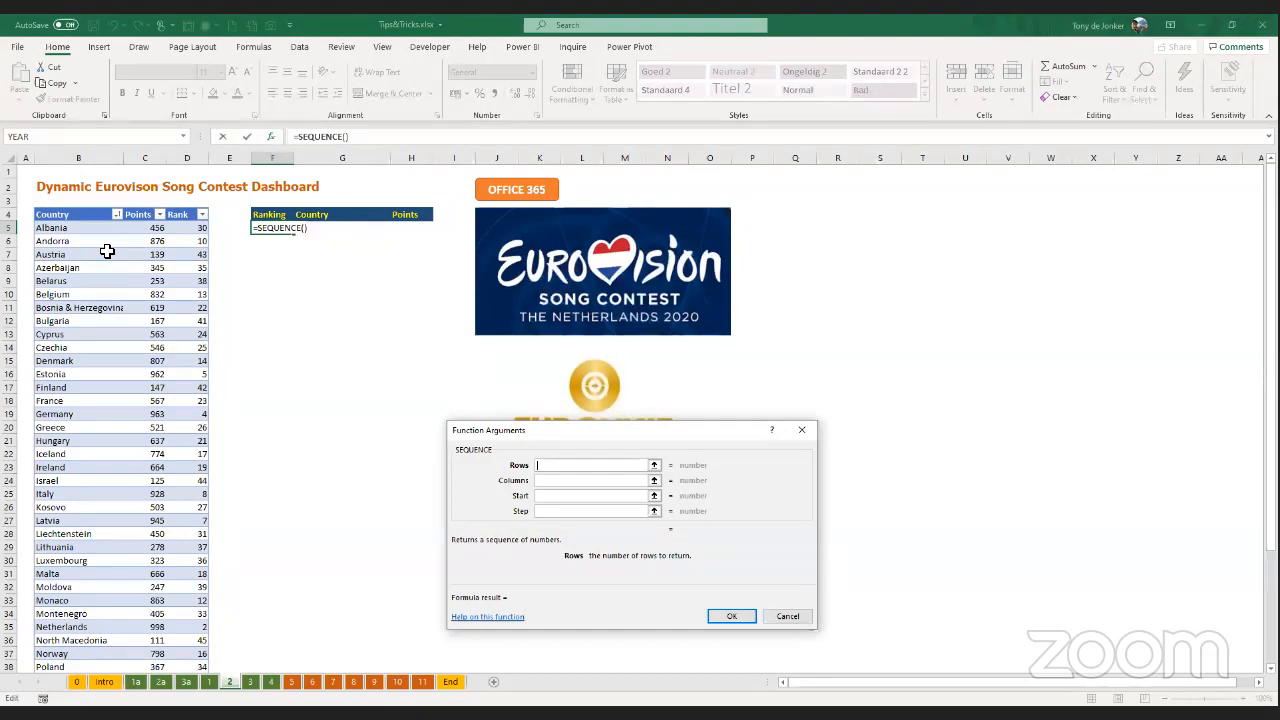
# - Search the function library for counta and nest COUNTA in the Rows argument of SEQUENCE
pyautogui.click(185, 136)
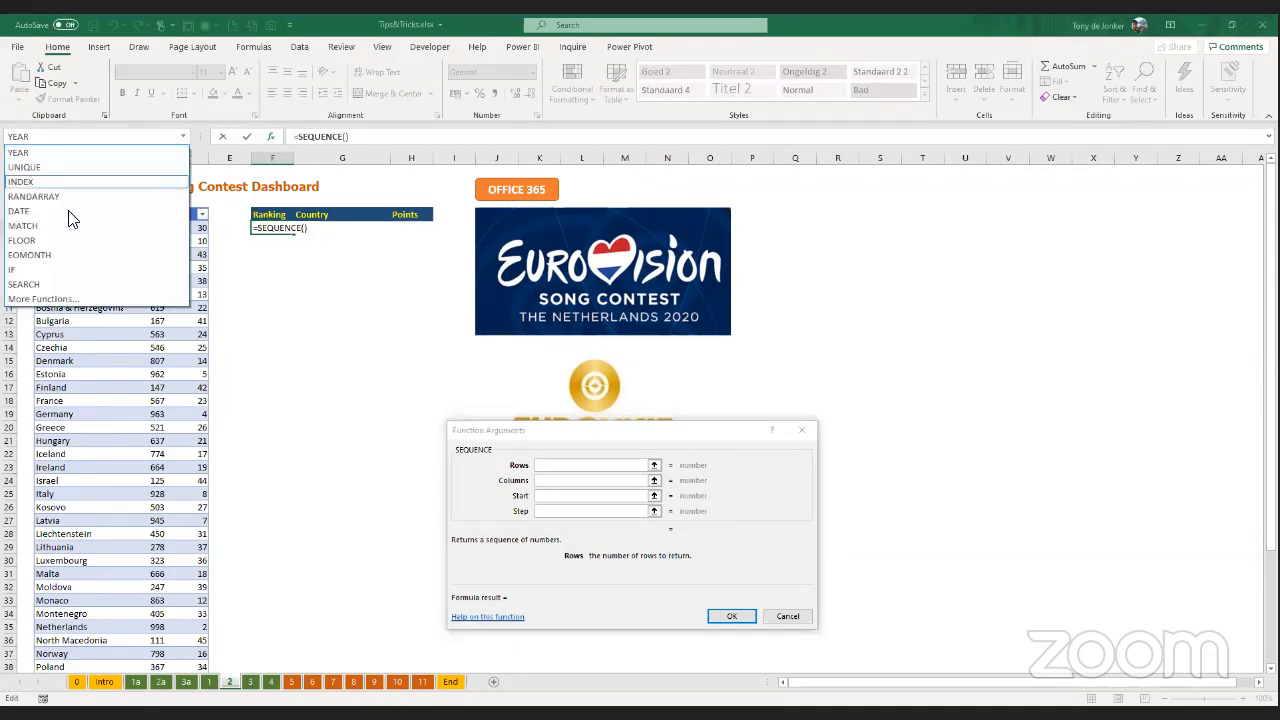
pyautogui.click(48, 300)
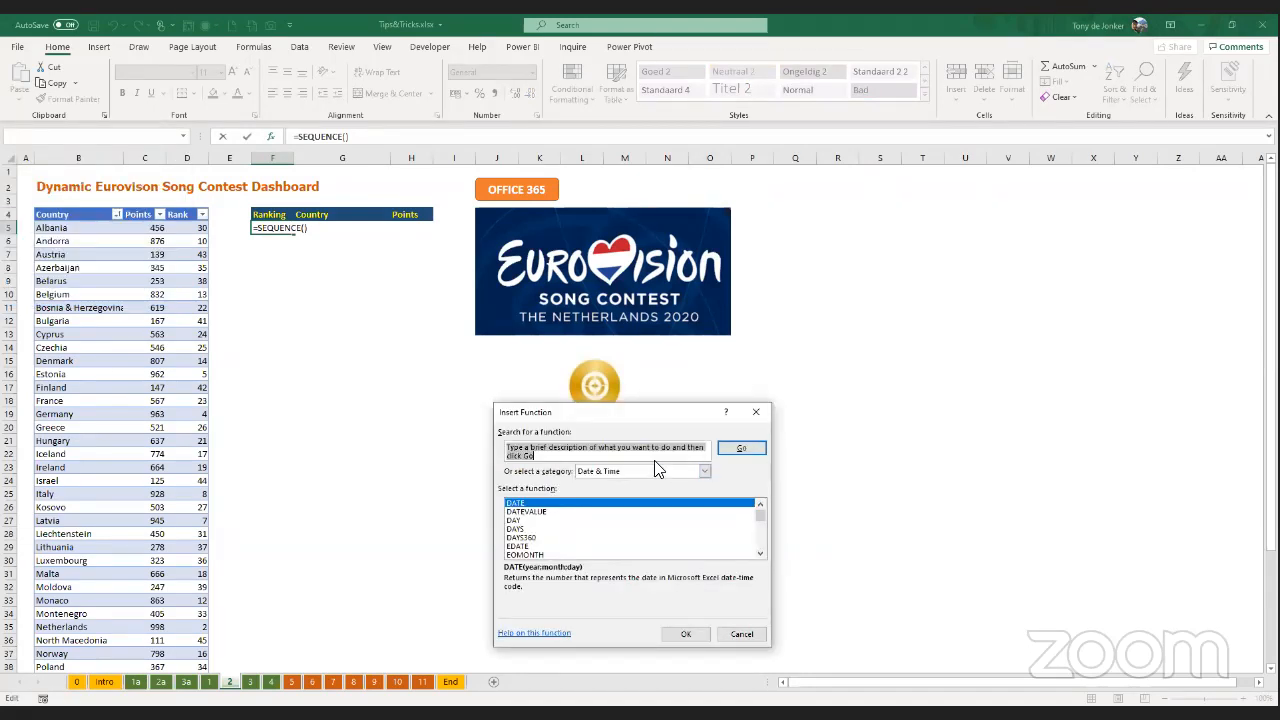
pyautogui.click(700, 472)
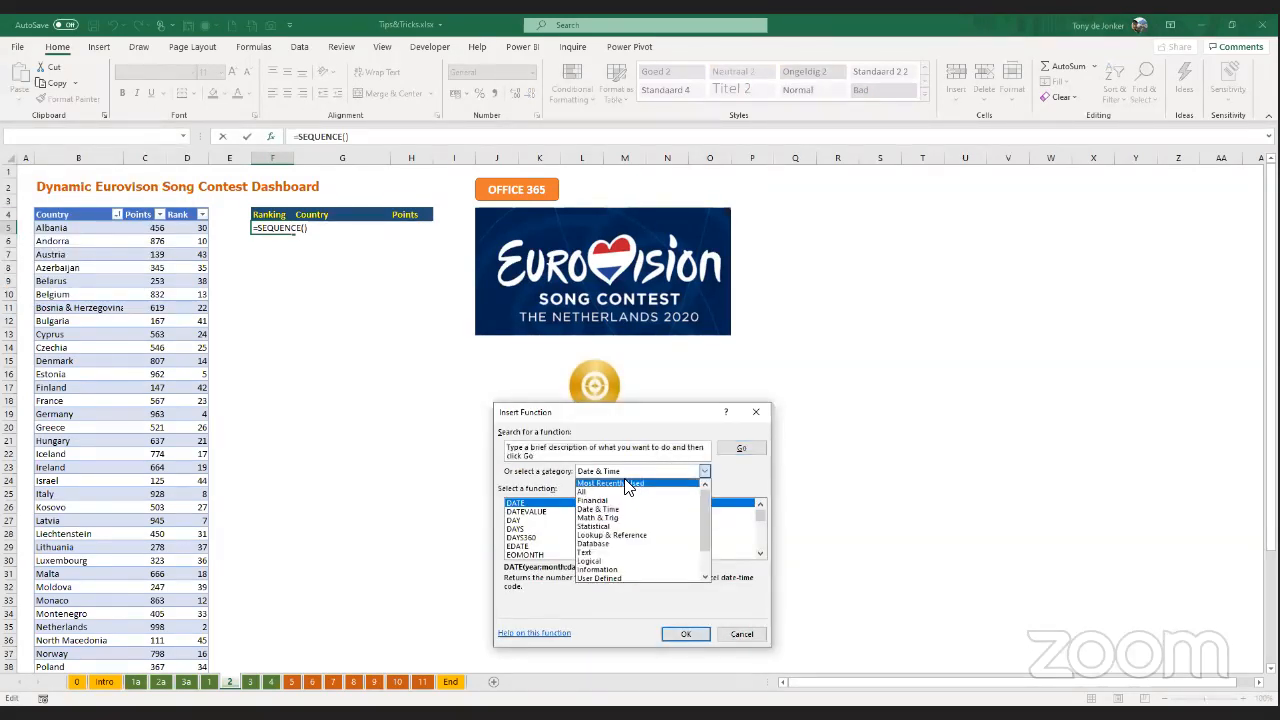
pyautogui.click(628, 484)
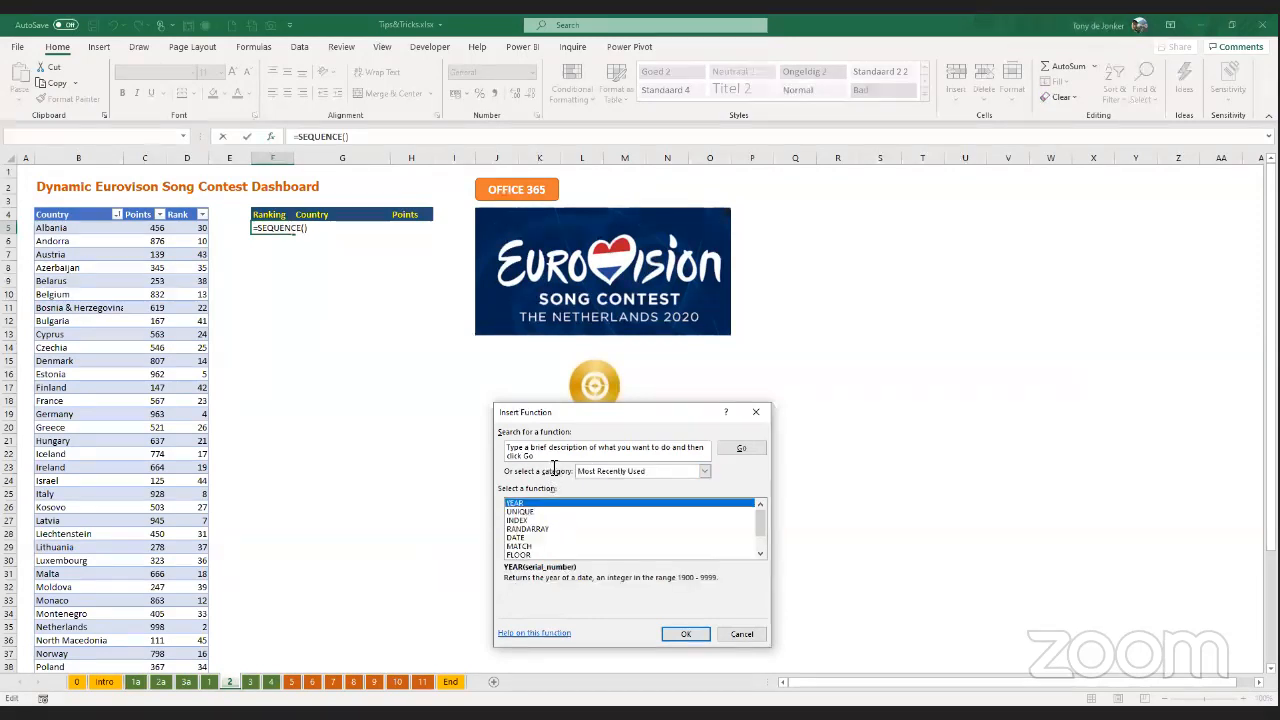
pyautogui.click(560, 450)
pyautogui.click(545, 457)
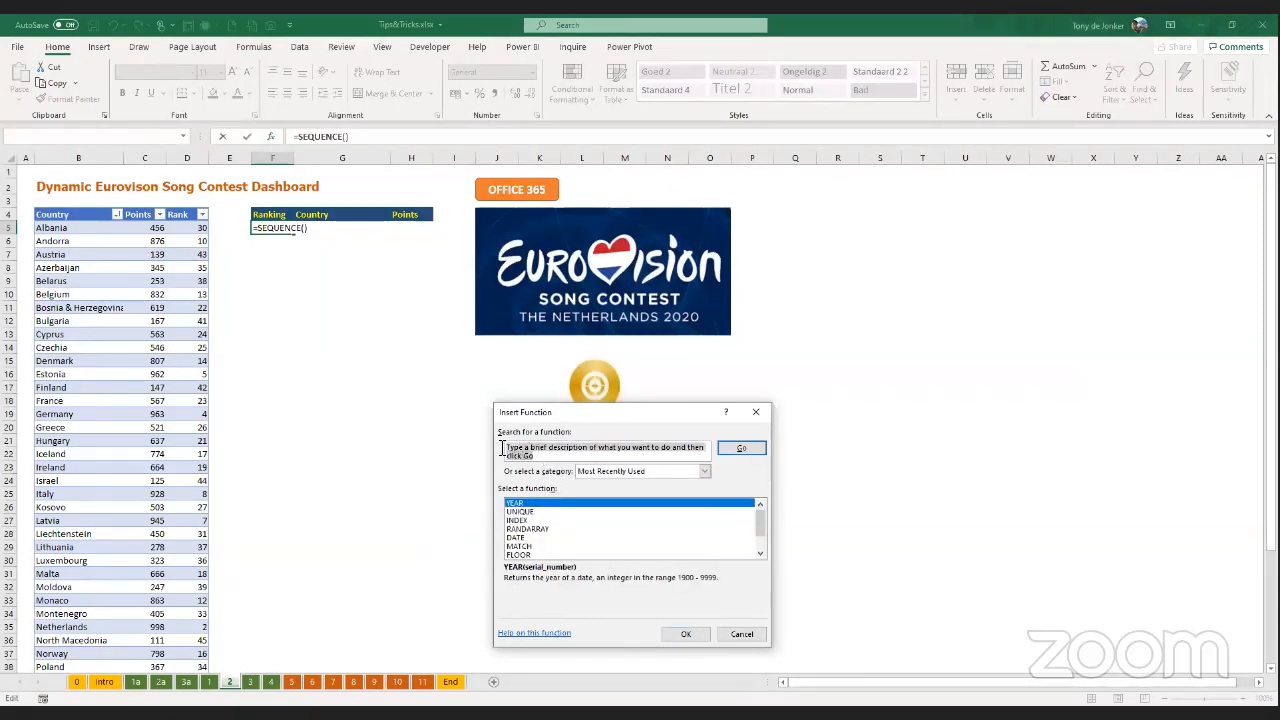
pyautogui.write('s')
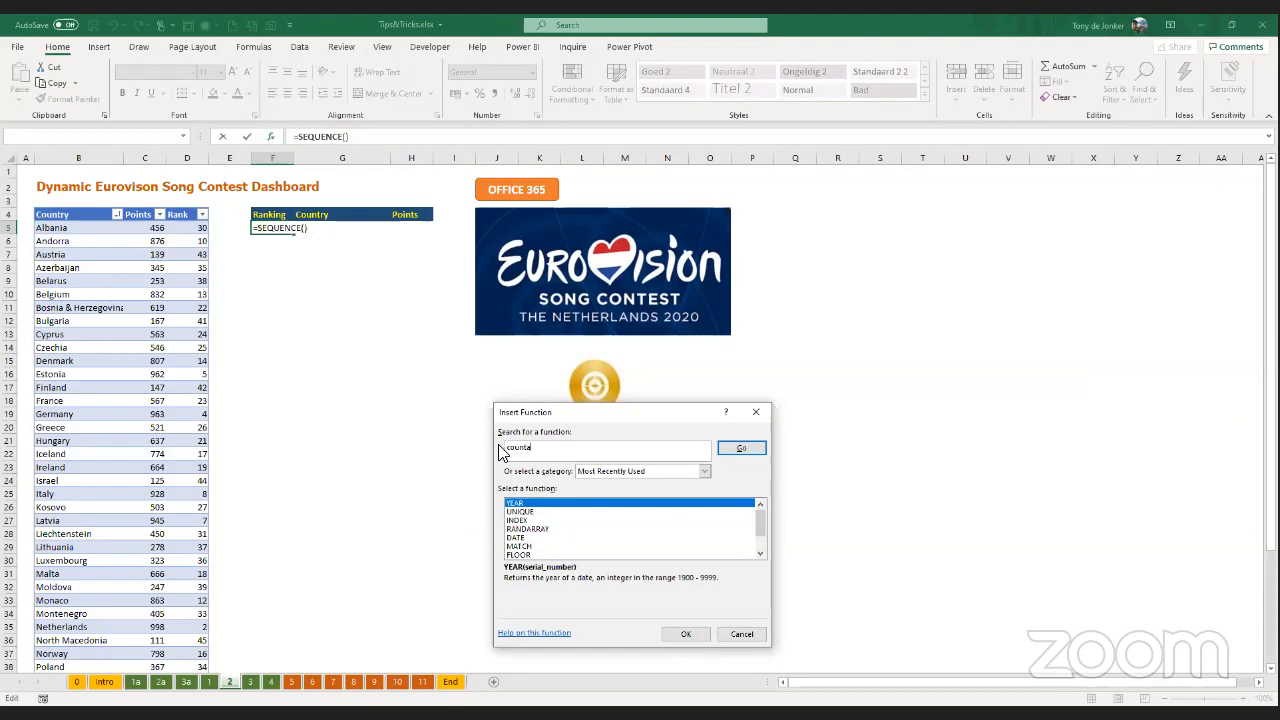
pyautogui.click(741, 447)
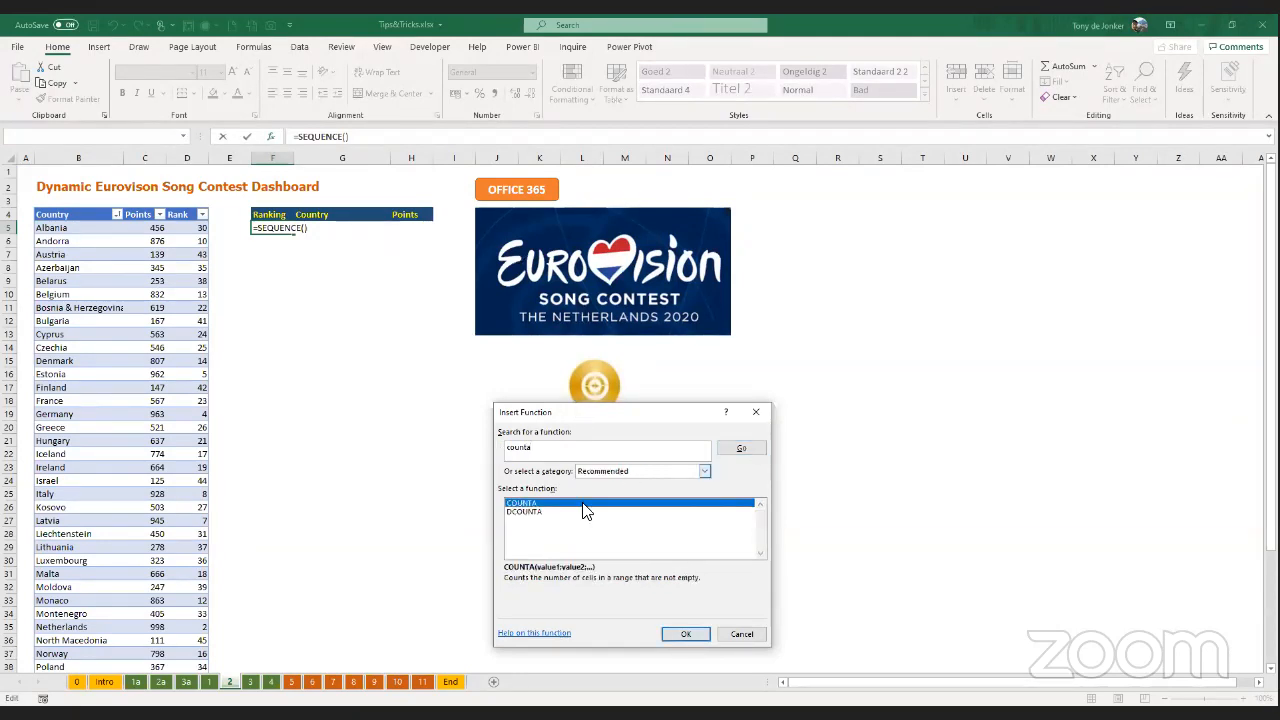
pyautogui.click(686, 633)
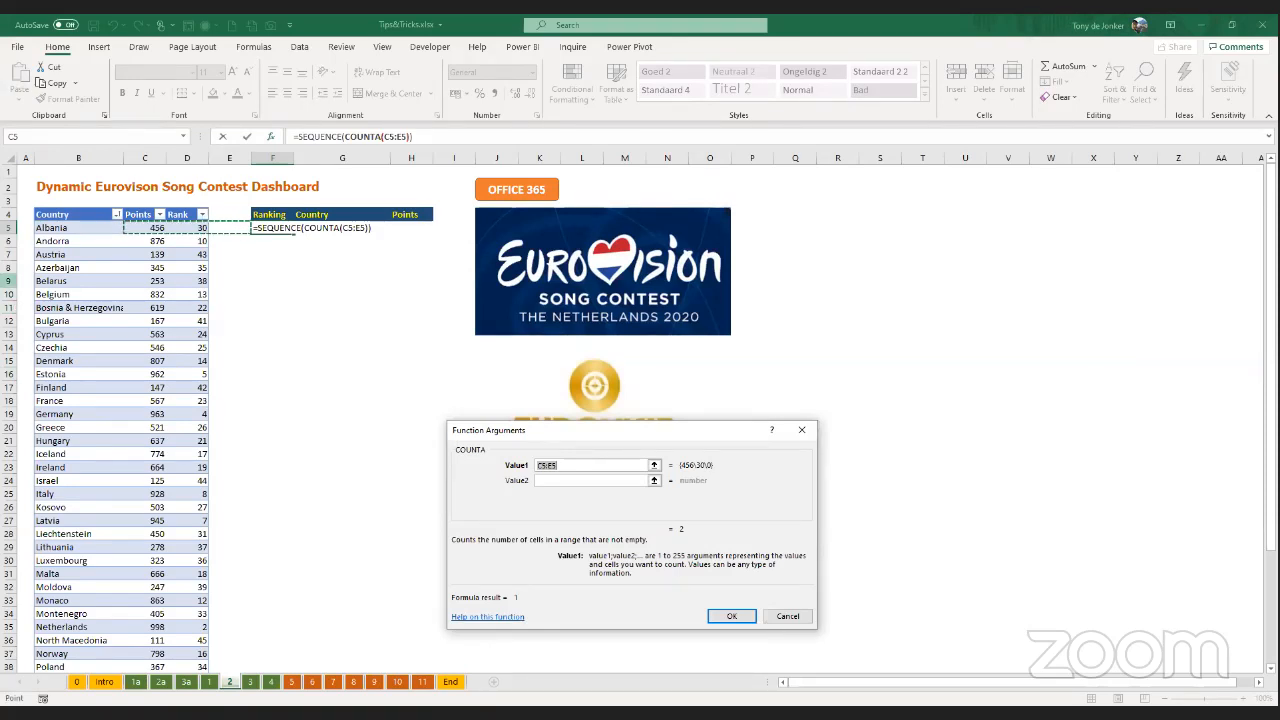
# - Have COUNTA count DataEurovision[Country], then set the Columns argument of SEQUENCE to 1 and complete the formula
pyautogui.click(75, 211)
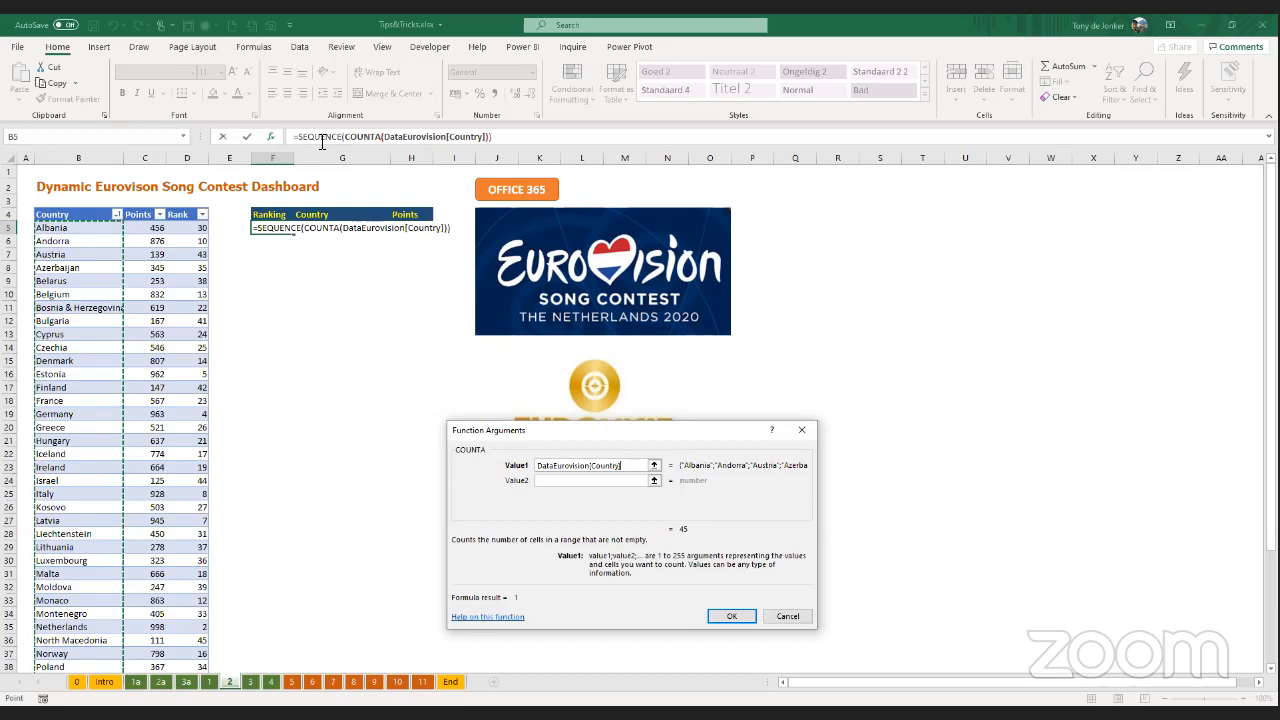
pyautogui.click(480, 234)
pyautogui.click(550, 487)
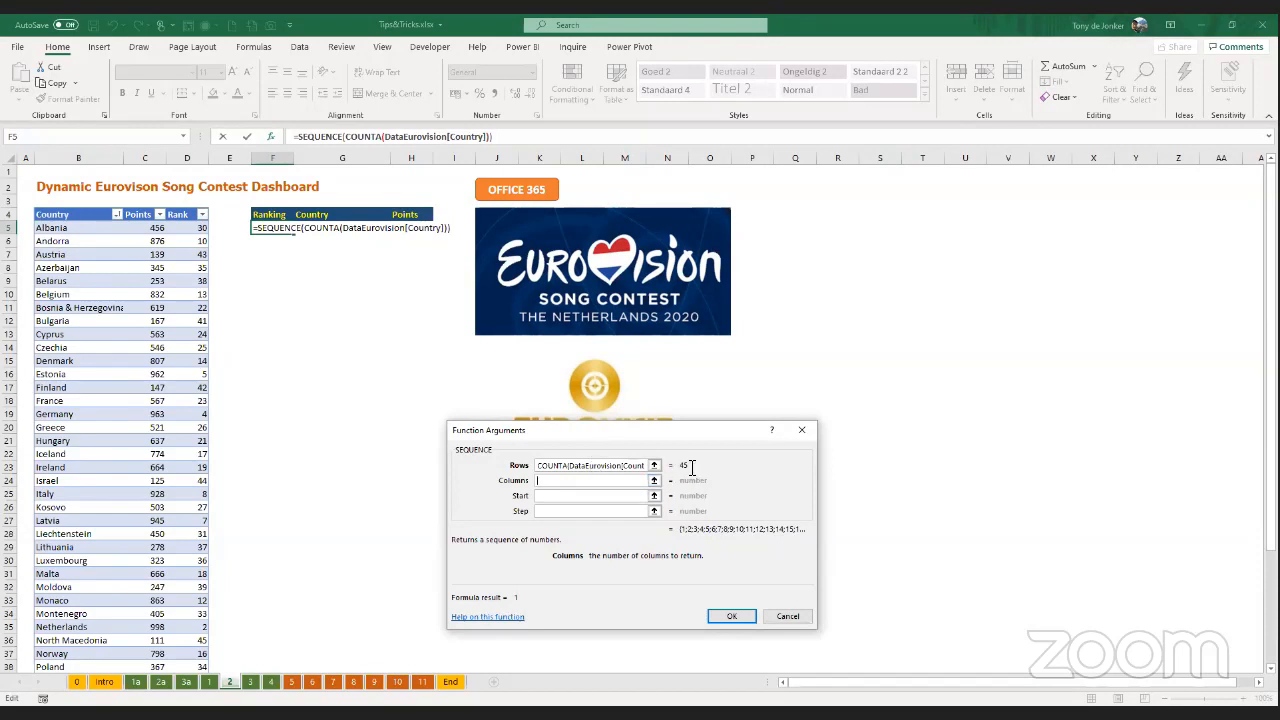
pyautogui.write('1')
pyautogui.click(729, 616)
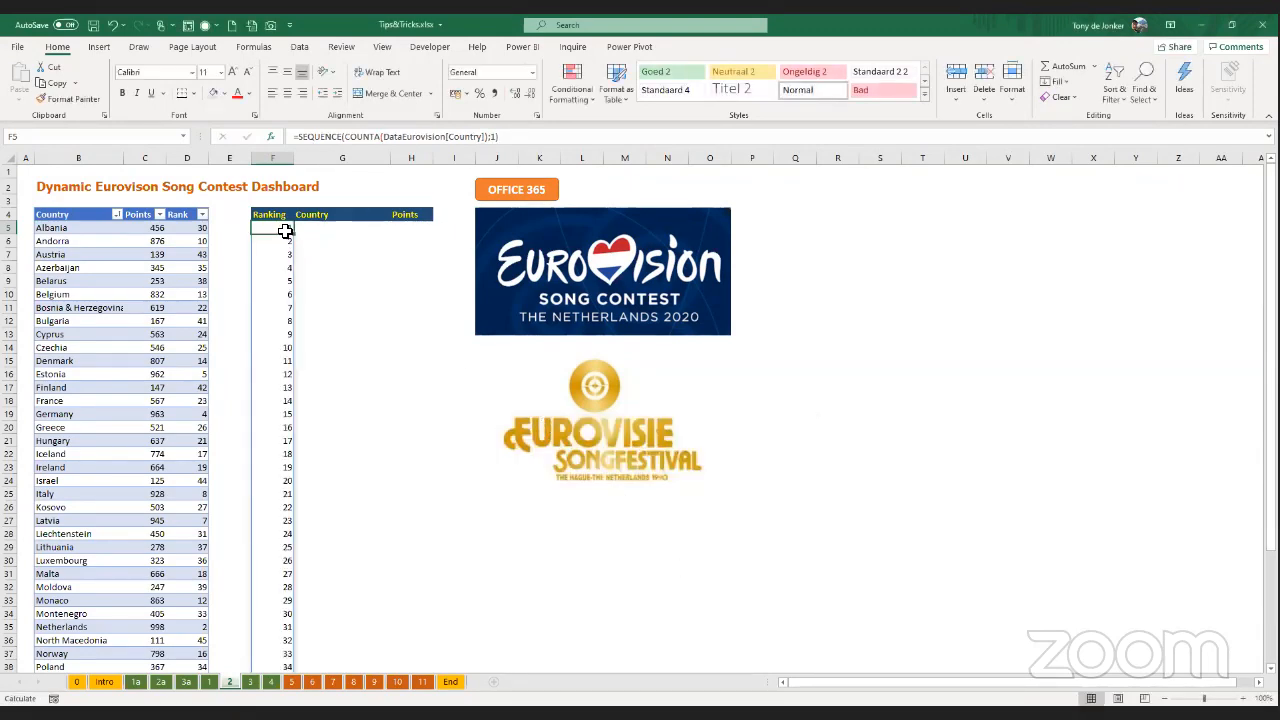
# - Compare the extent of the spilled ranking numbers in column F with the country table
pyautogui.scroll(-4, 280, 236)
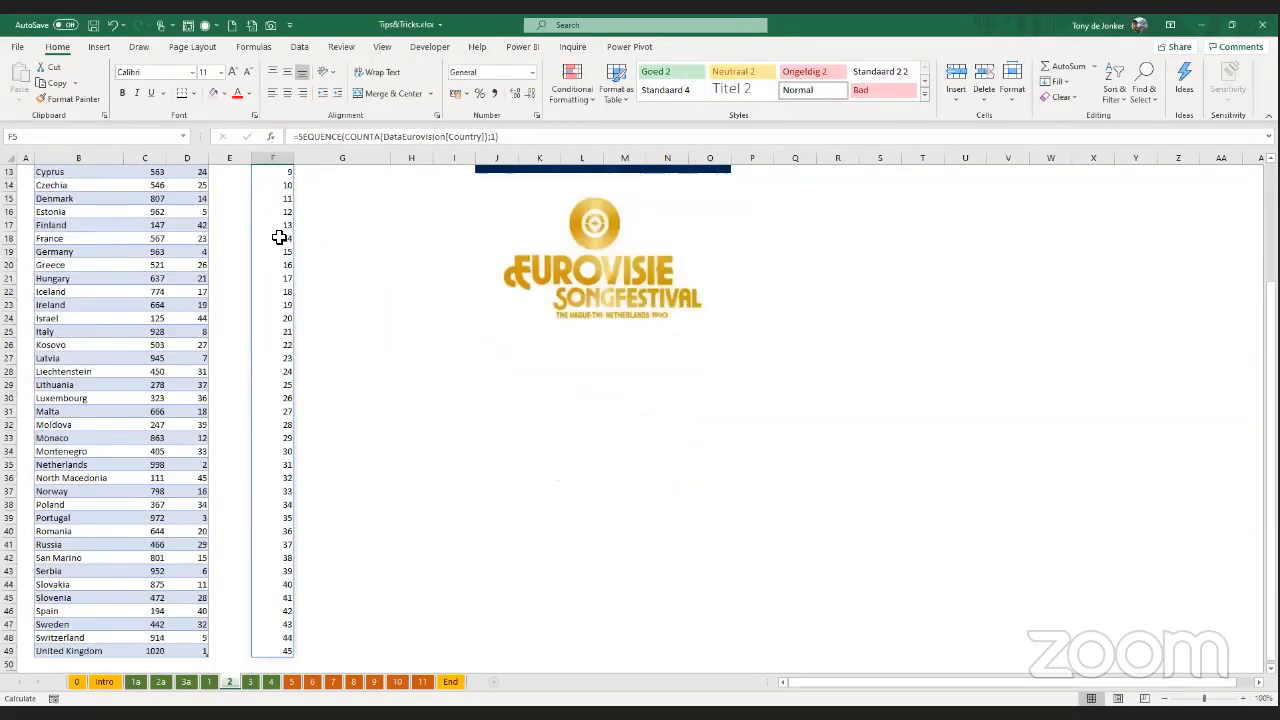
pyautogui.scroll(-7, 279, 237)
pyautogui.scroll(11, 277, 239)
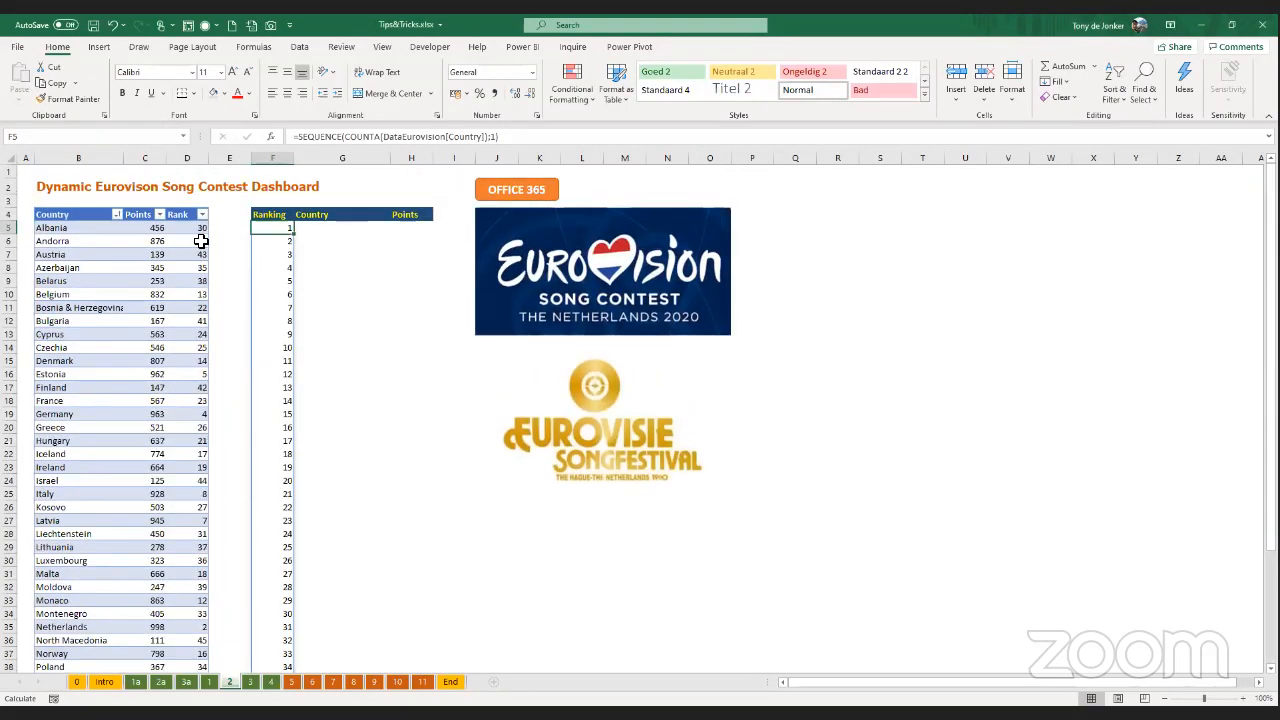
pyautogui.scroll(-4, 86, 235)
pyautogui.scroll(-6, 65, 330)
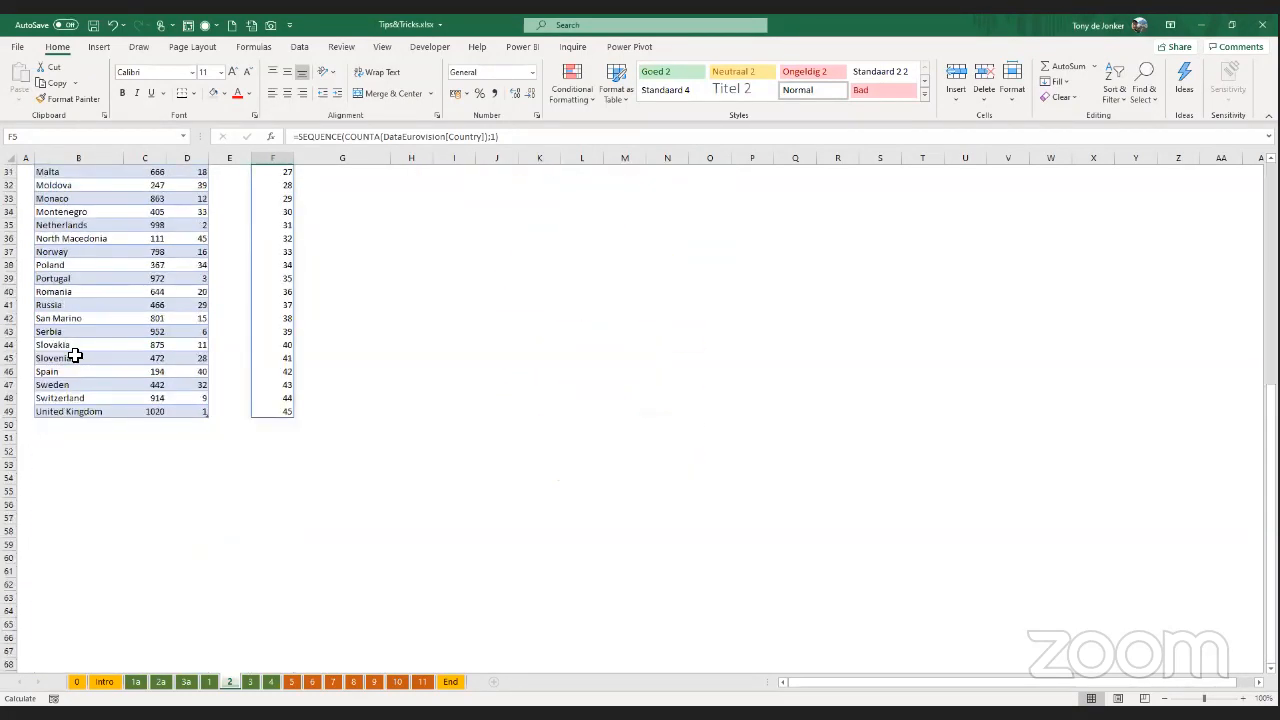
pyautogui.scroll(10, 103, 318)
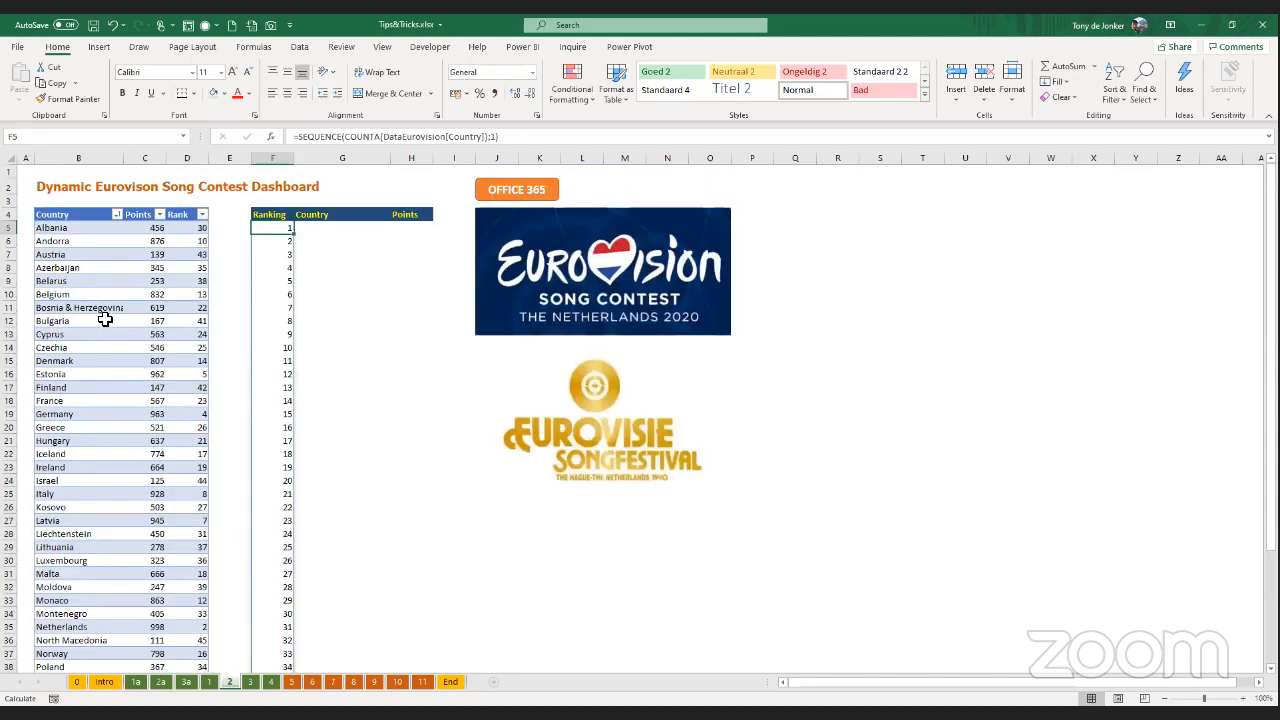
# - Start an INDEX formula in G5 using the array;row_num;column_num form and set its Array argument to DataEurovision[Country]
pyautogui.click(329, 229)
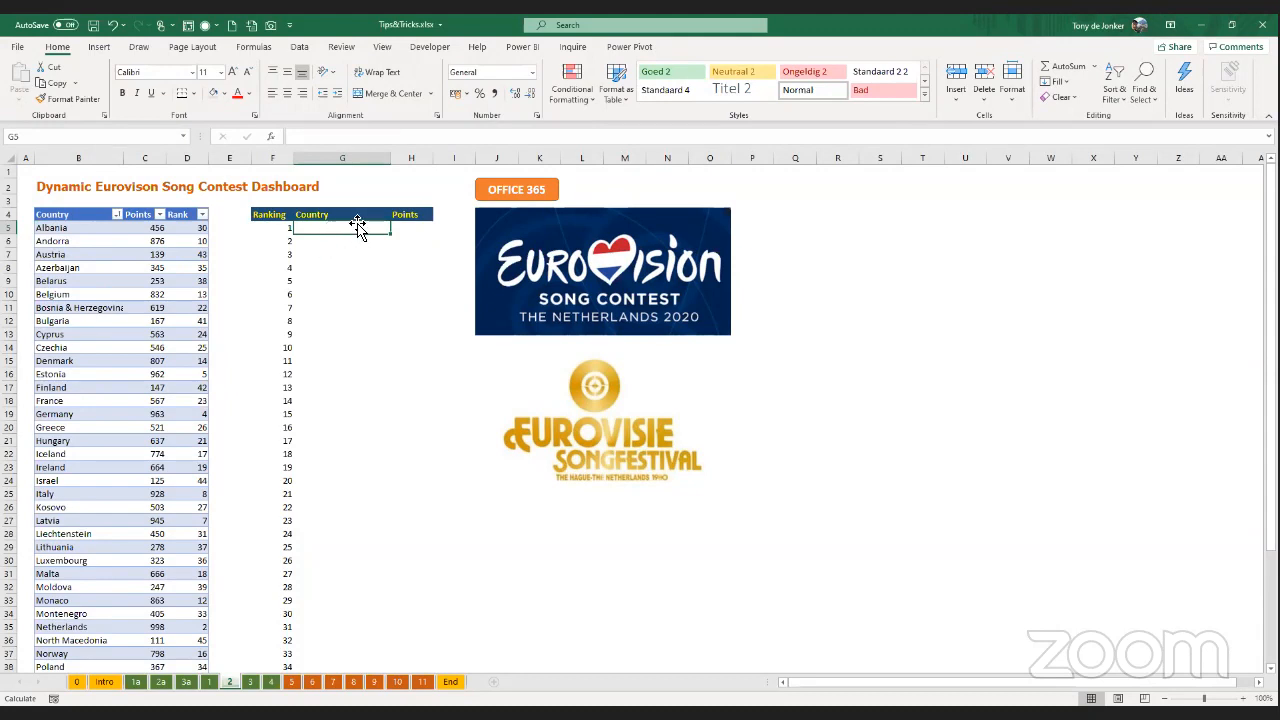
pyautogui.write('=')
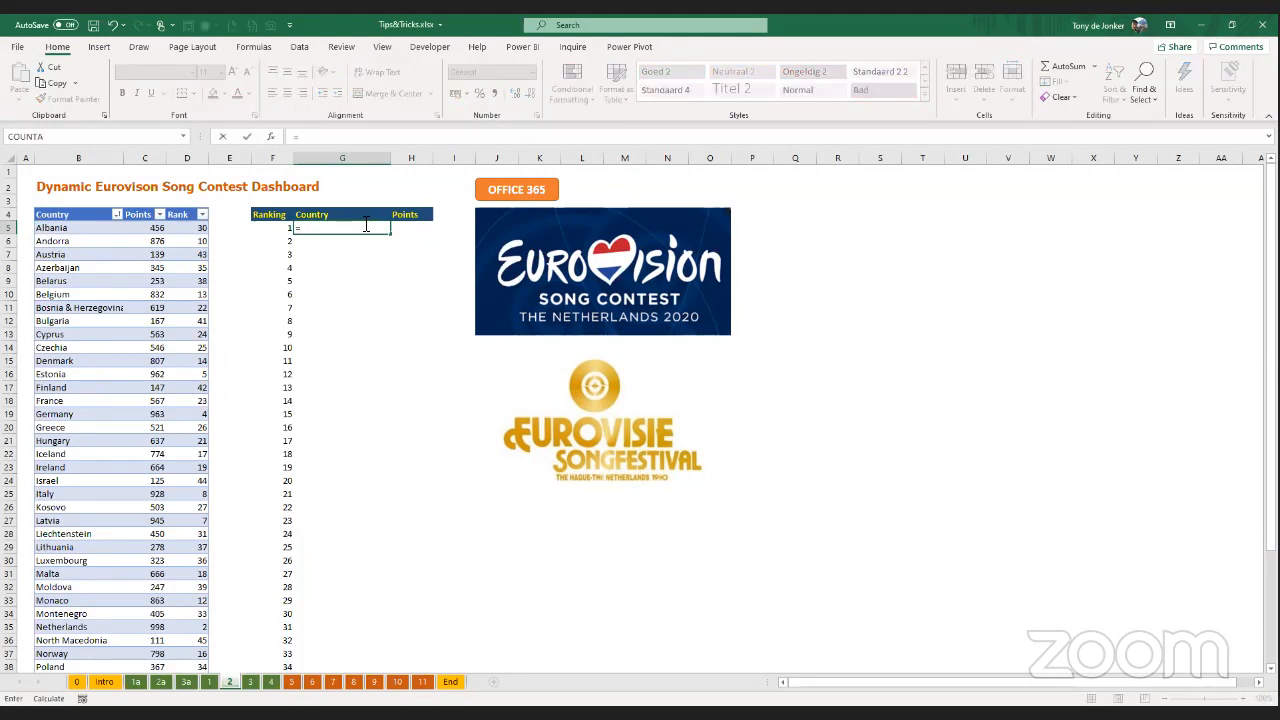
pyautogui.write('index')
pyautogui.press('Tab')
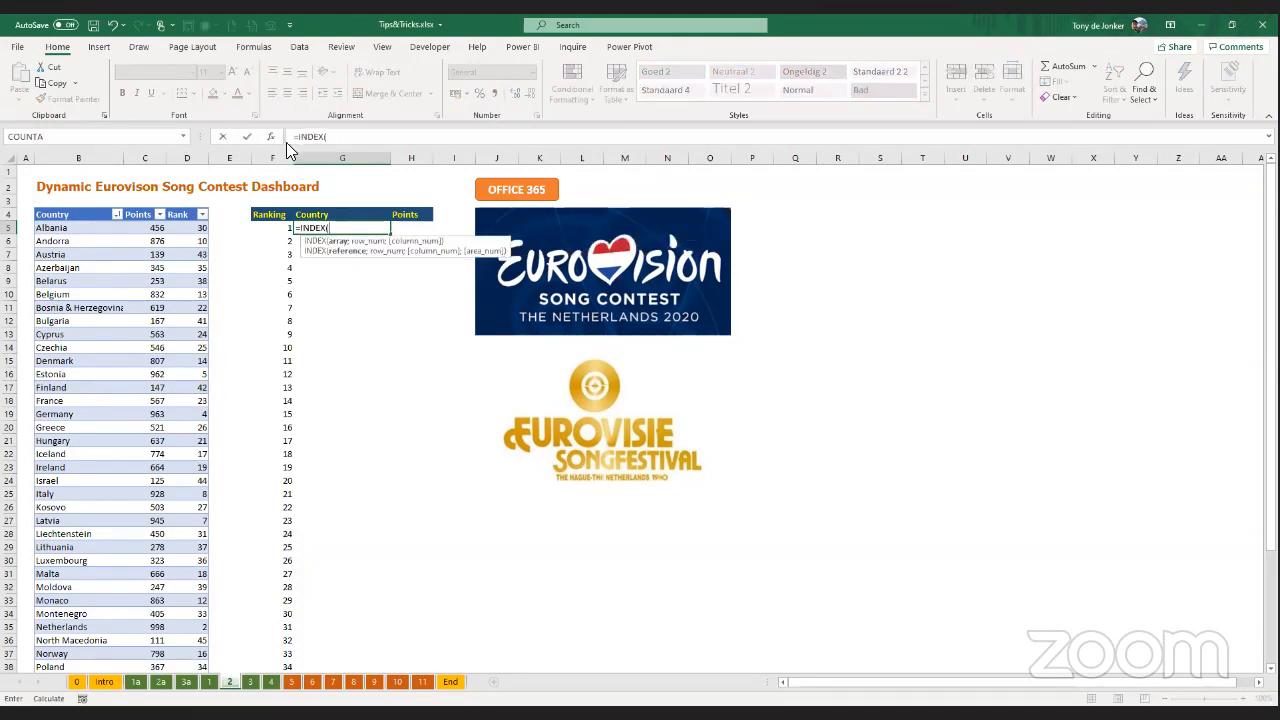
pyautogui.click(271, 137)
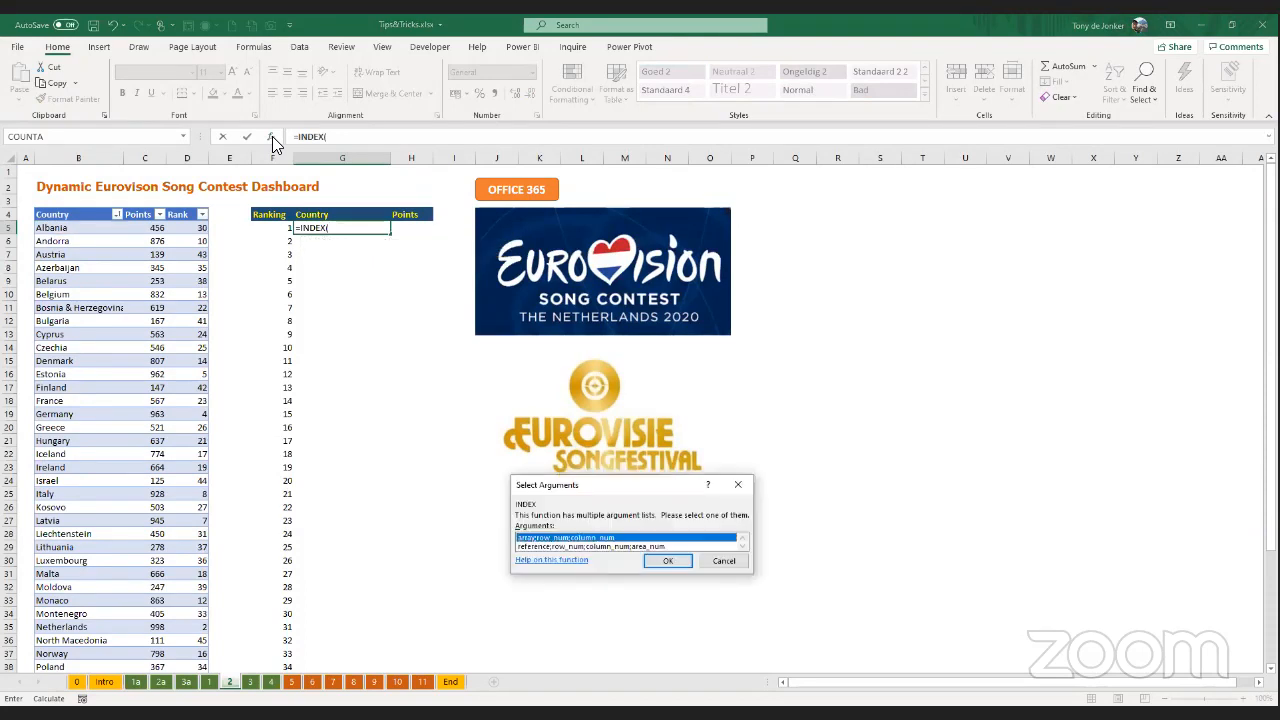
pyautogui.click(668, 561)
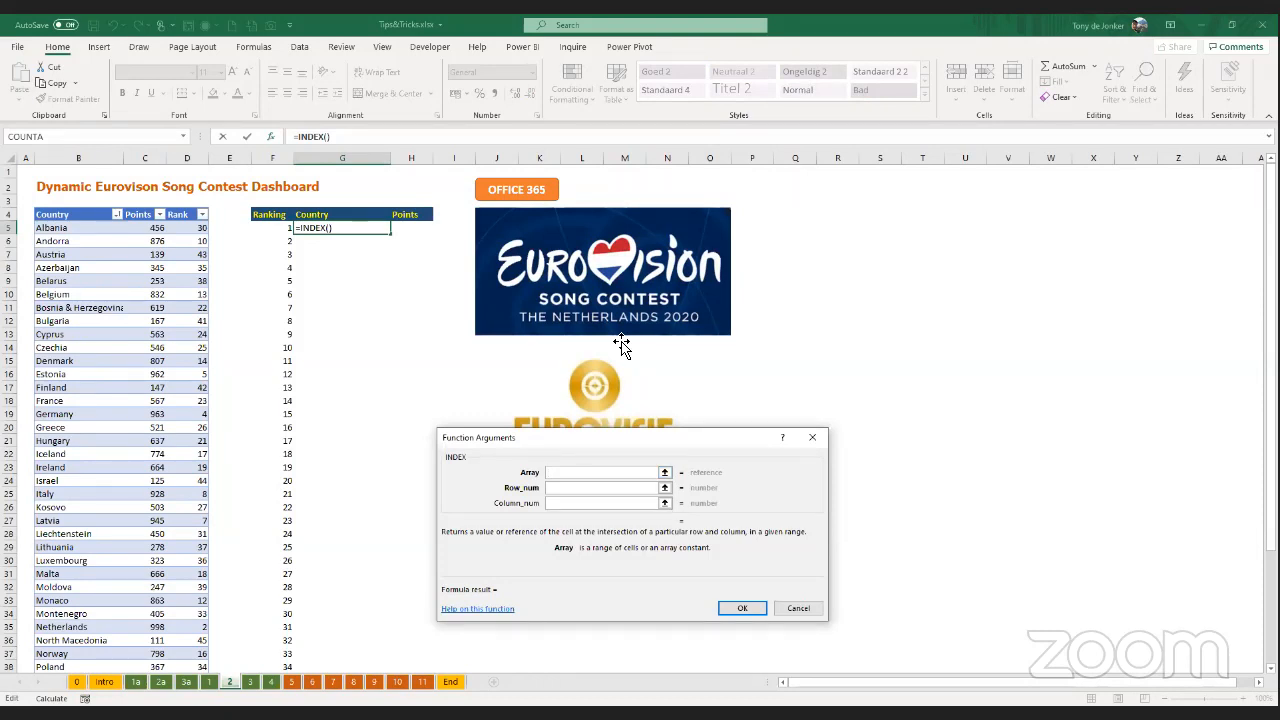
pyautogui.click(78, 209)
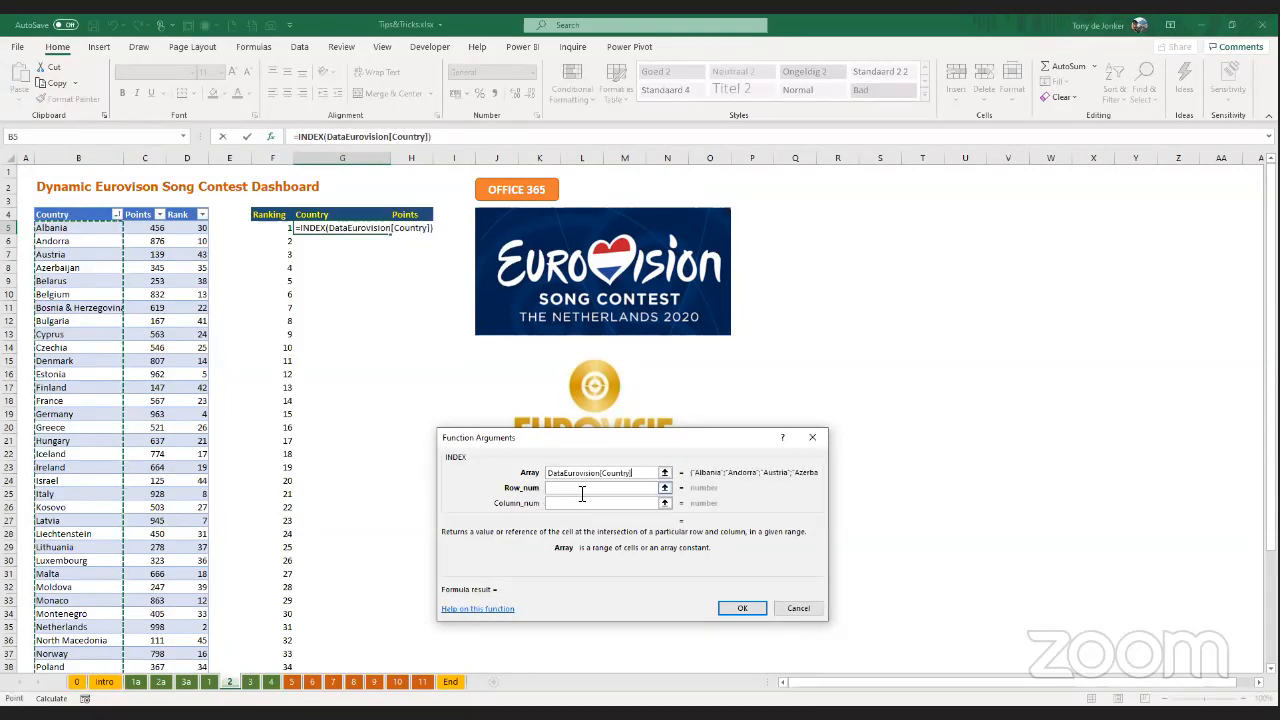
# - Nest MATCH in the Row_num argument of INDEX, with lookup value F5#, lookup array DataEurovision[Rank] and match type 0
pyautogui.click(581, 489)
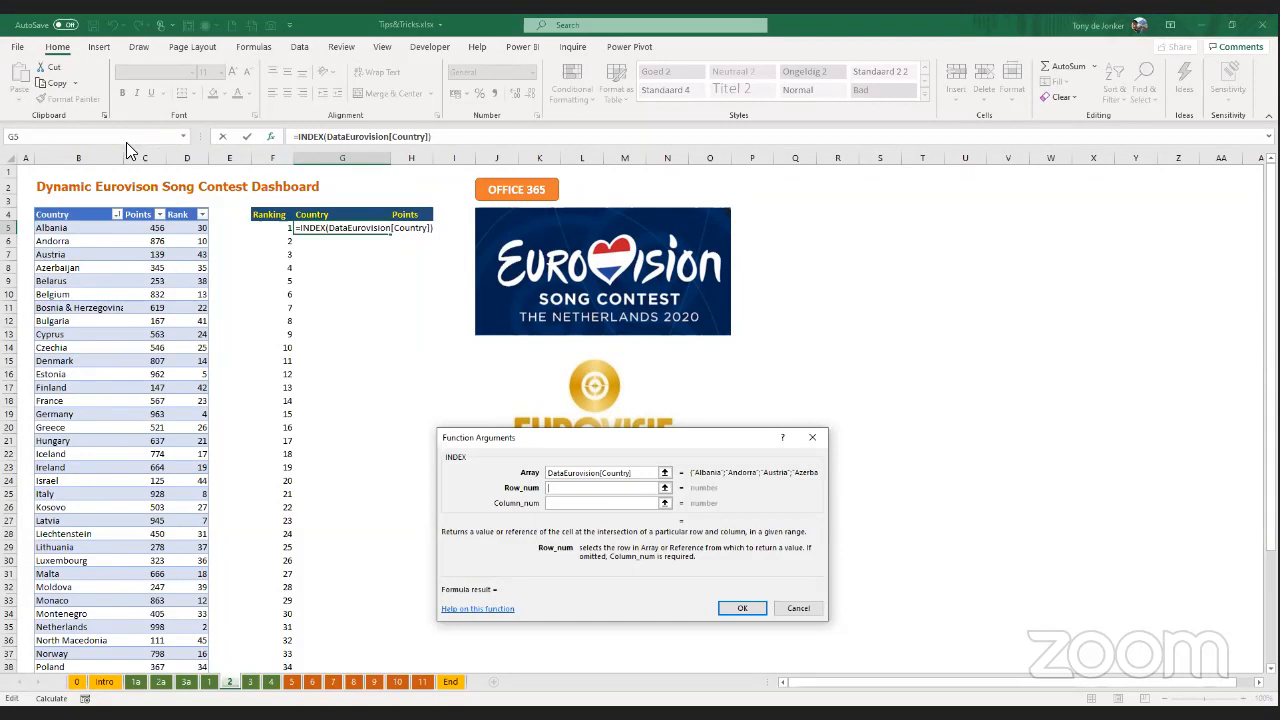
pyautogui.click(184, 136)
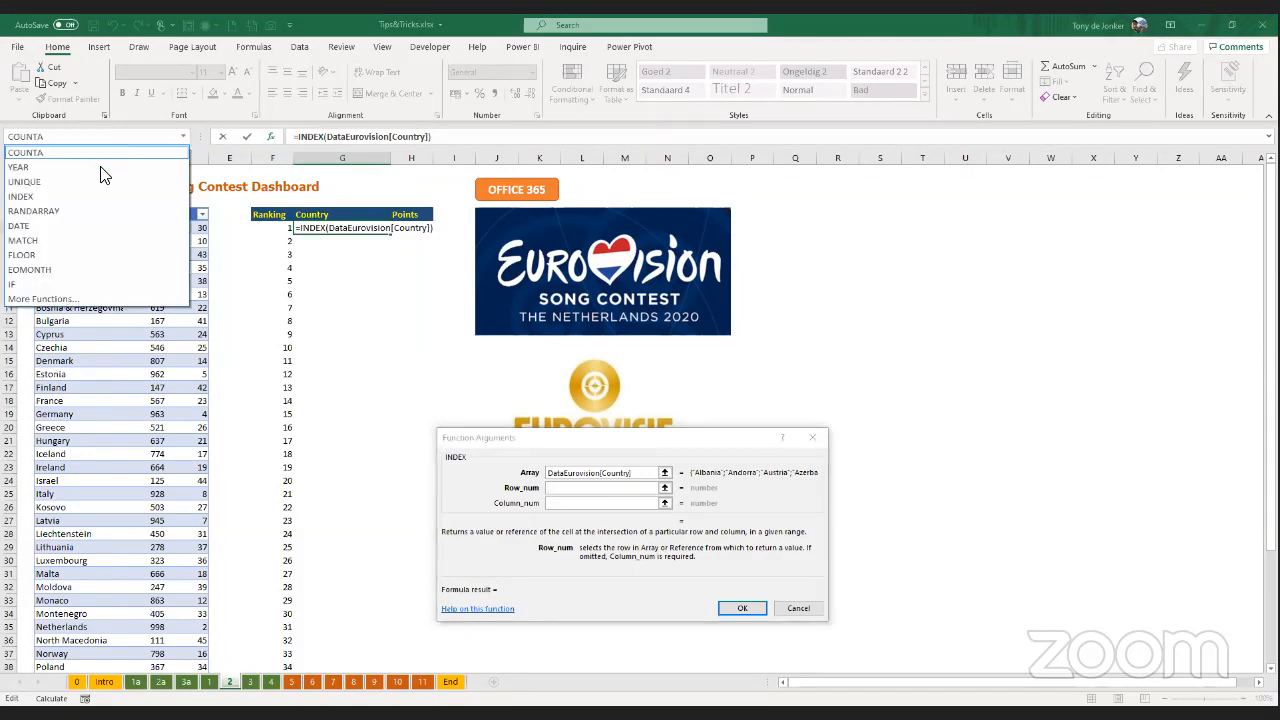
pyautogui.click(57, 250)
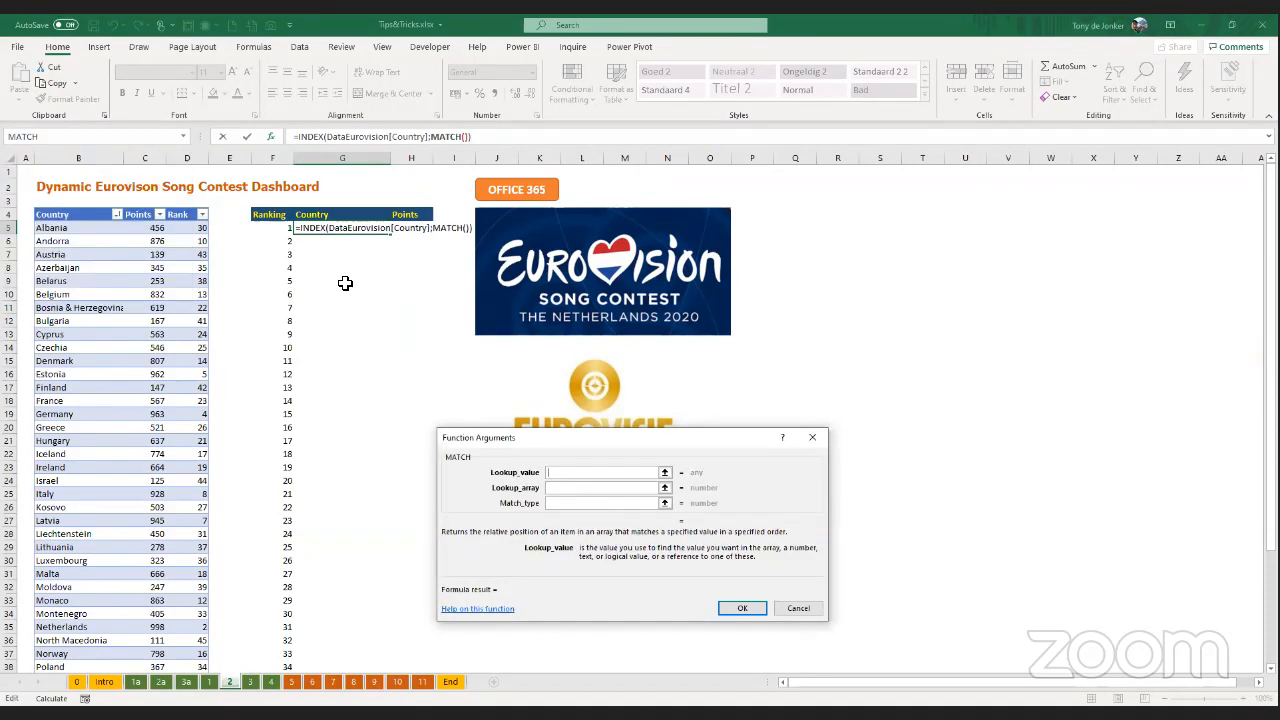
pyautogui.click(279, 232)
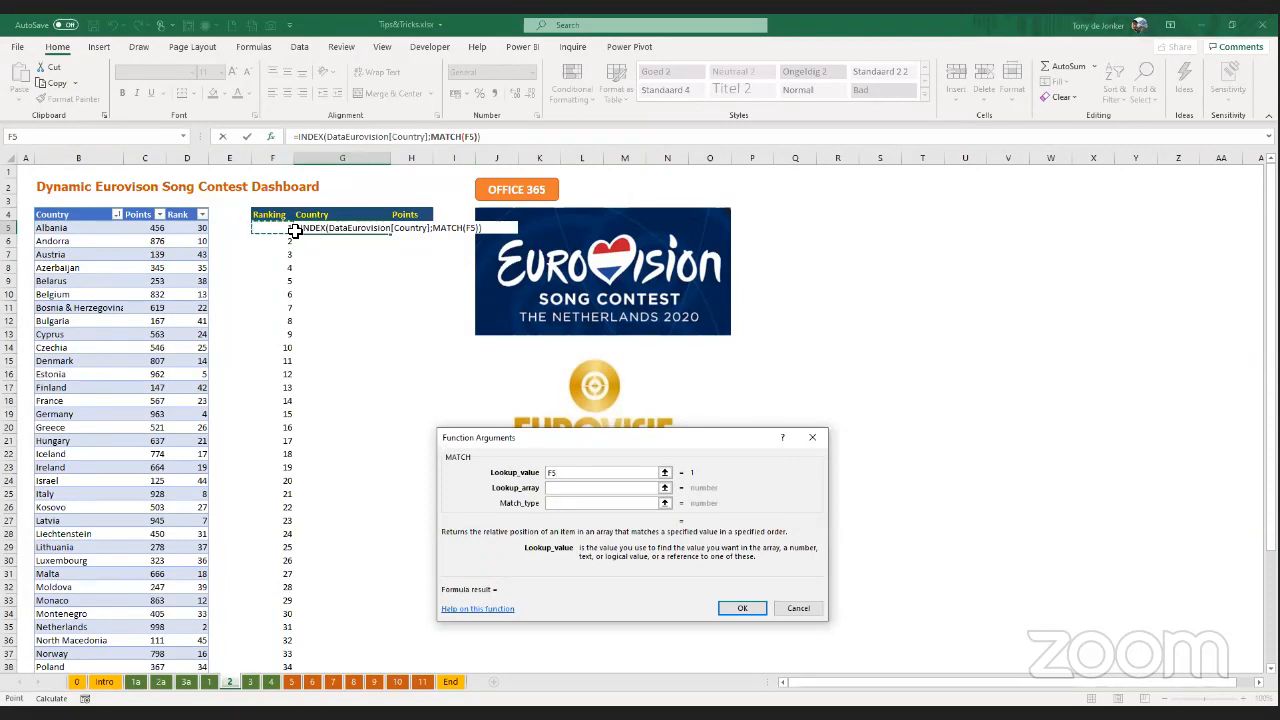
pyautogui.write('#')
pyautogui.click(560, 489)
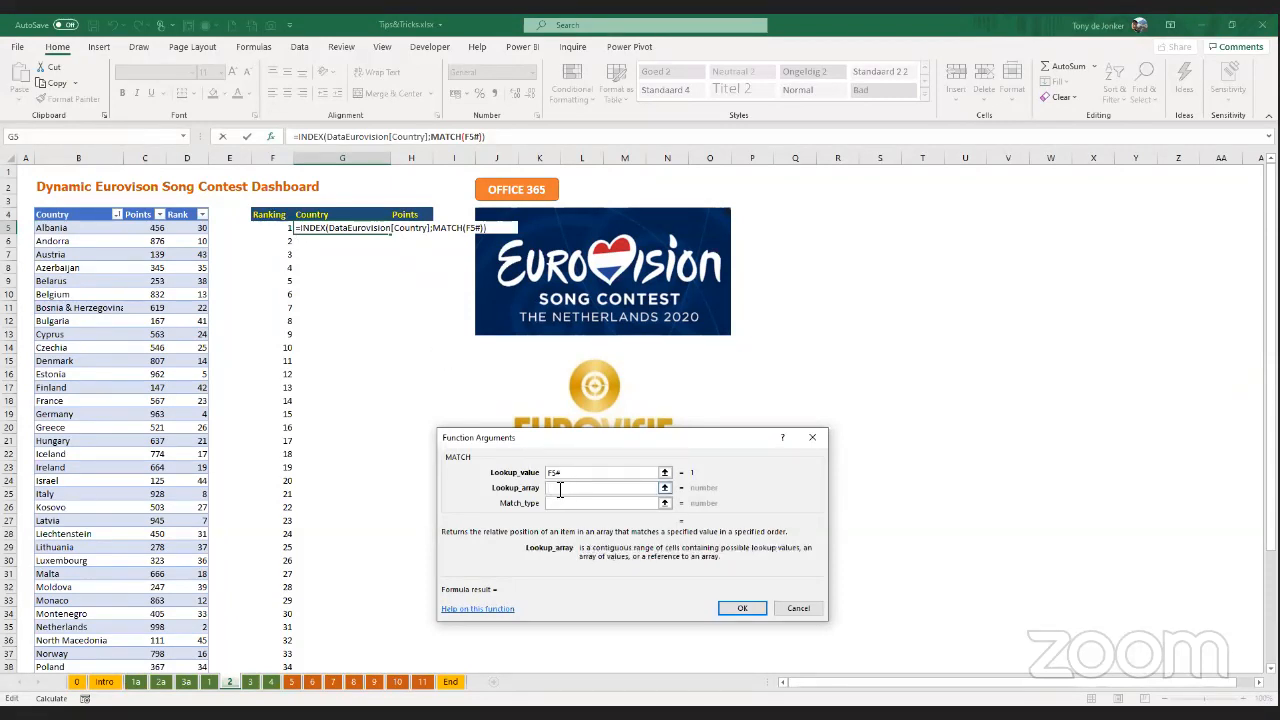
pyautogui.click(192, 212)
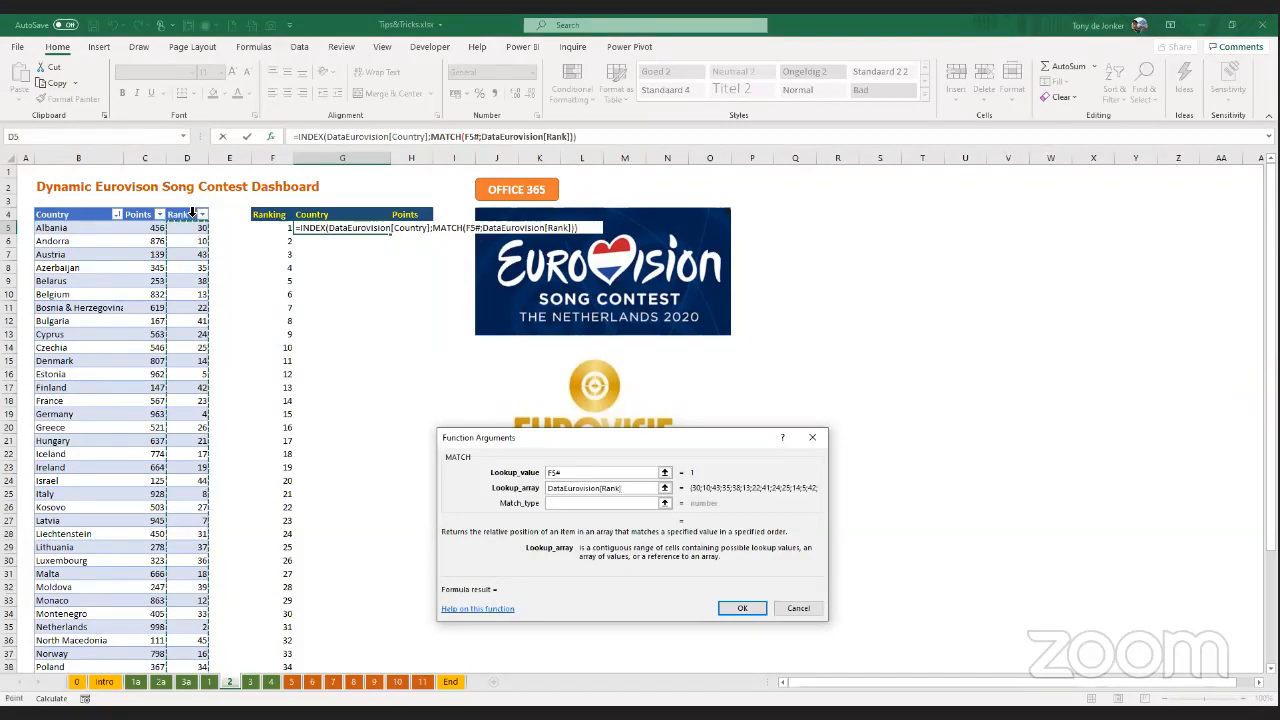
pyautogui.click(574, 503)
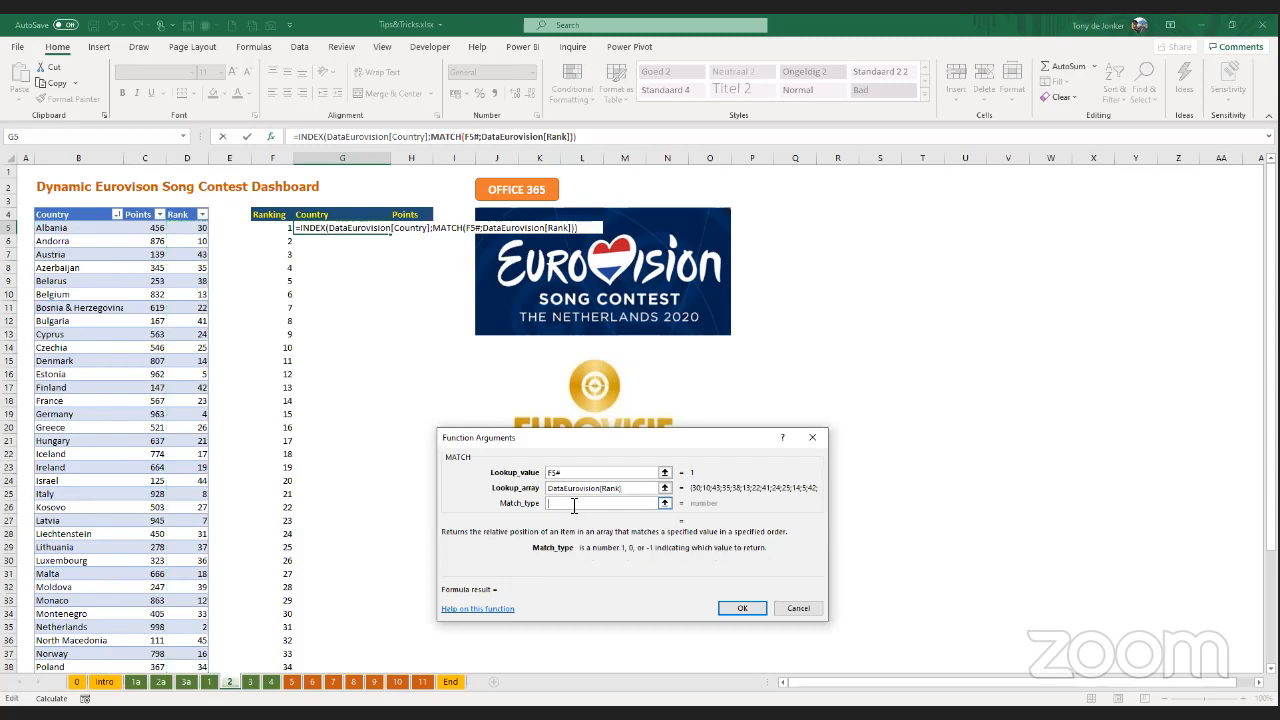
pyautogui.write('0')
# - Return to the country formula's INDEX arguments, set Column_num to 1, complete it and check the spilled list to its end
pyautogui.click(313, 140)
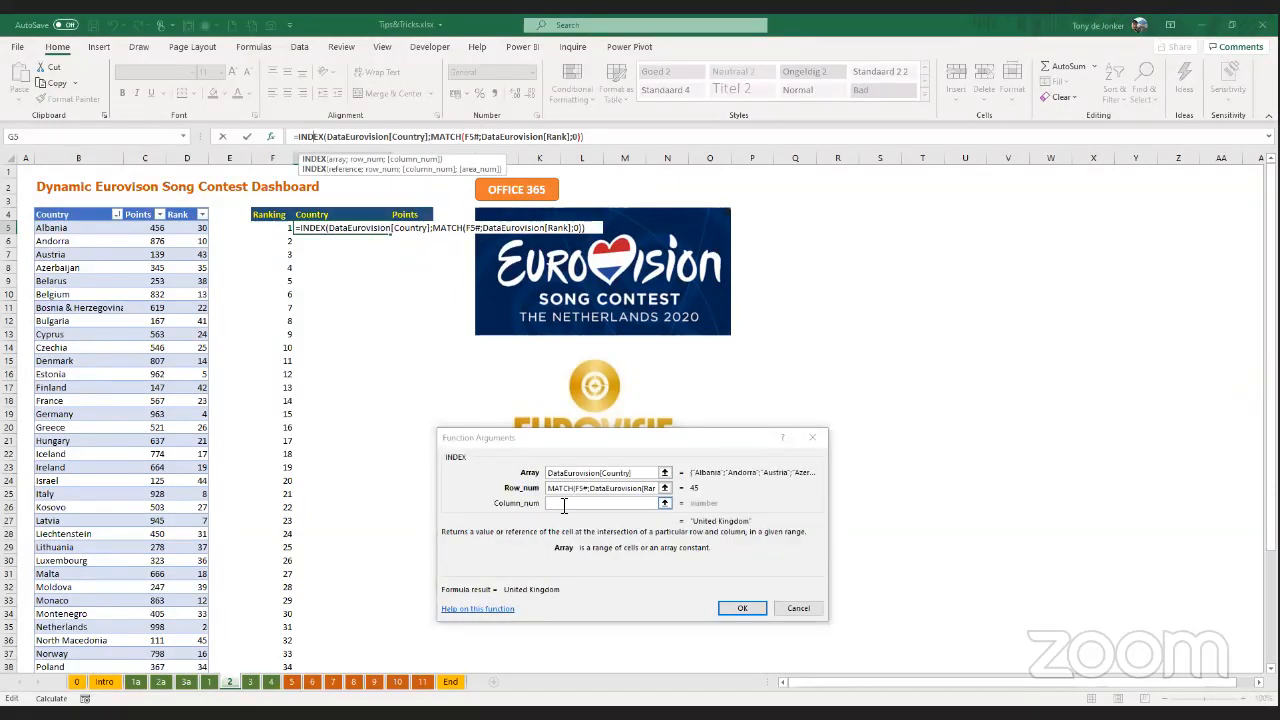
pyautogui.click(564, 504)
pyautogui.write('1')
pyautogui.click(736, 610)
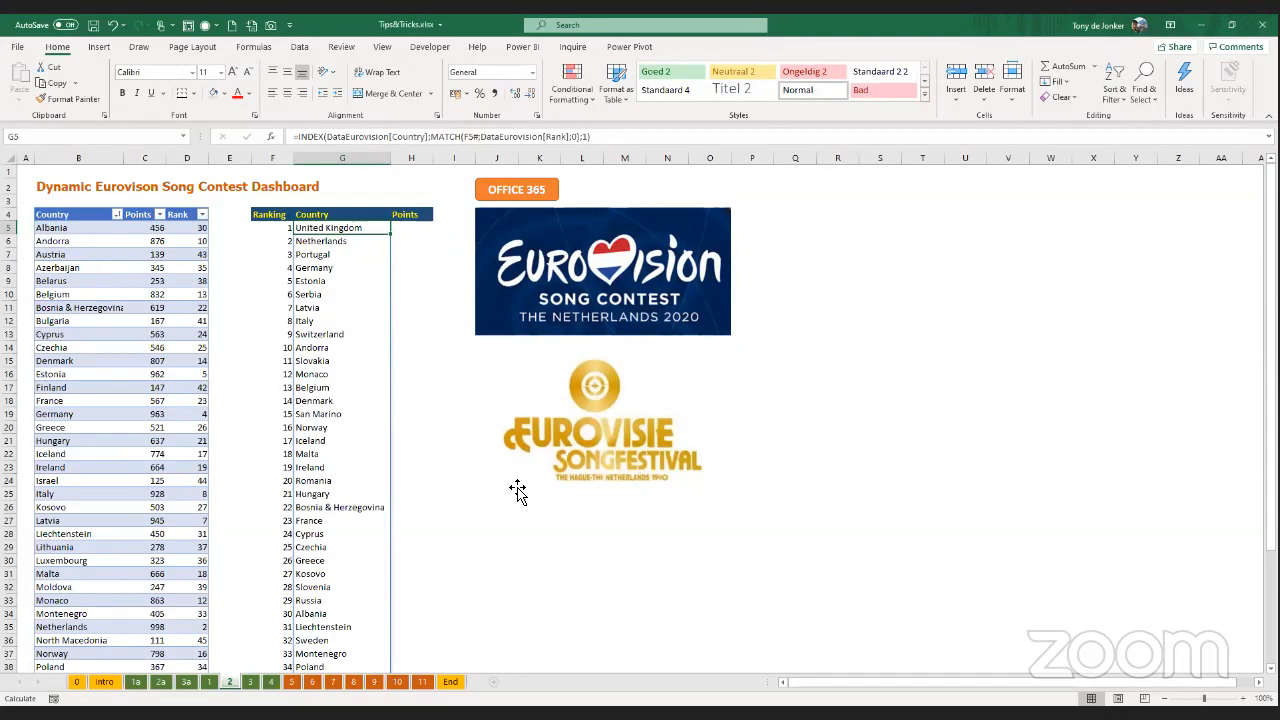
pyautogui.scroll(-6, 385, 458)
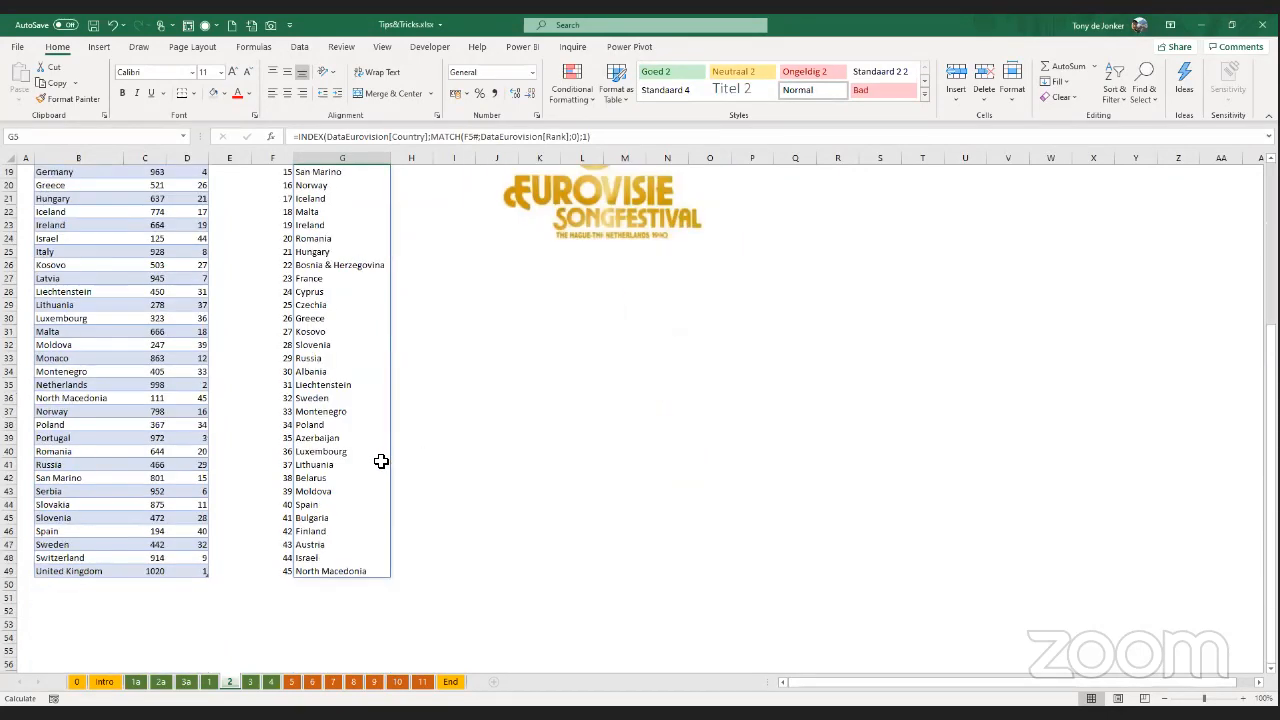
pyautogui.scroll(6, 381, 461)
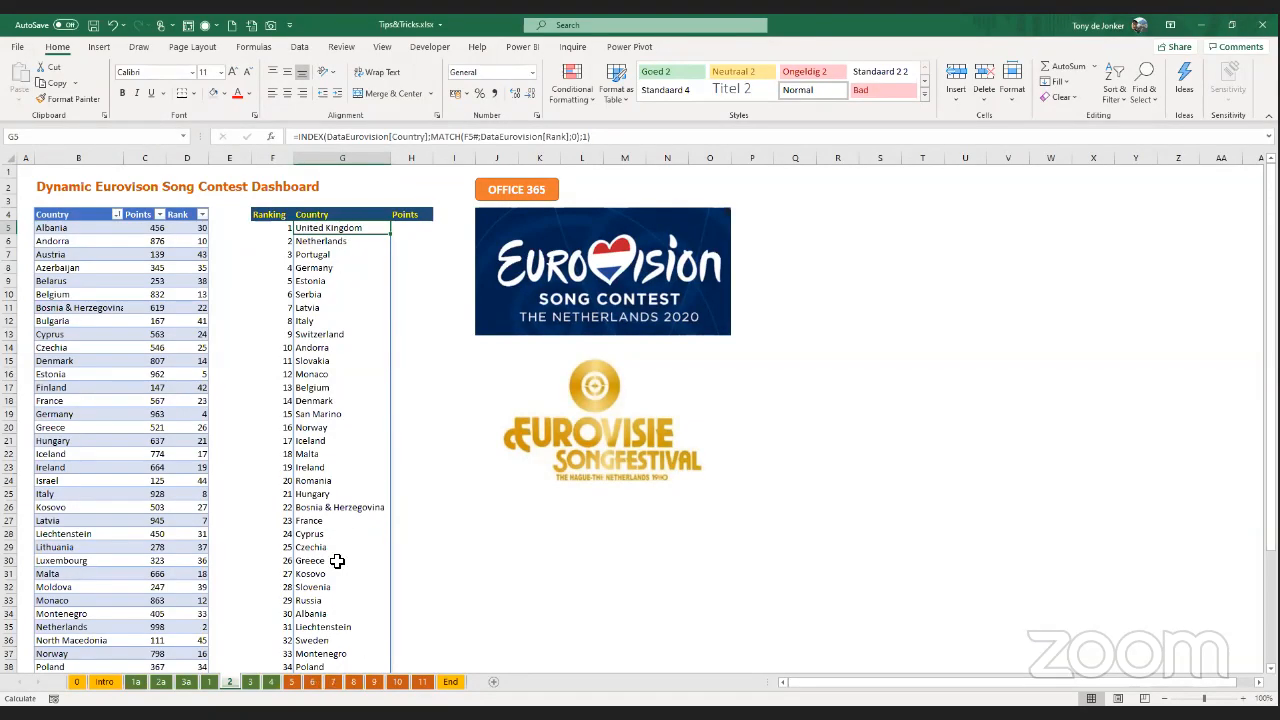
pyautogui.scroll(-4, 346, 540)
pyautogui.scroll(4, 347, 541)
# - Start an INDEX formula in H5 using the array;row_num;column_num form, with DataEurovision[Points] as its Array argument
pyautogui.click(411, 231)
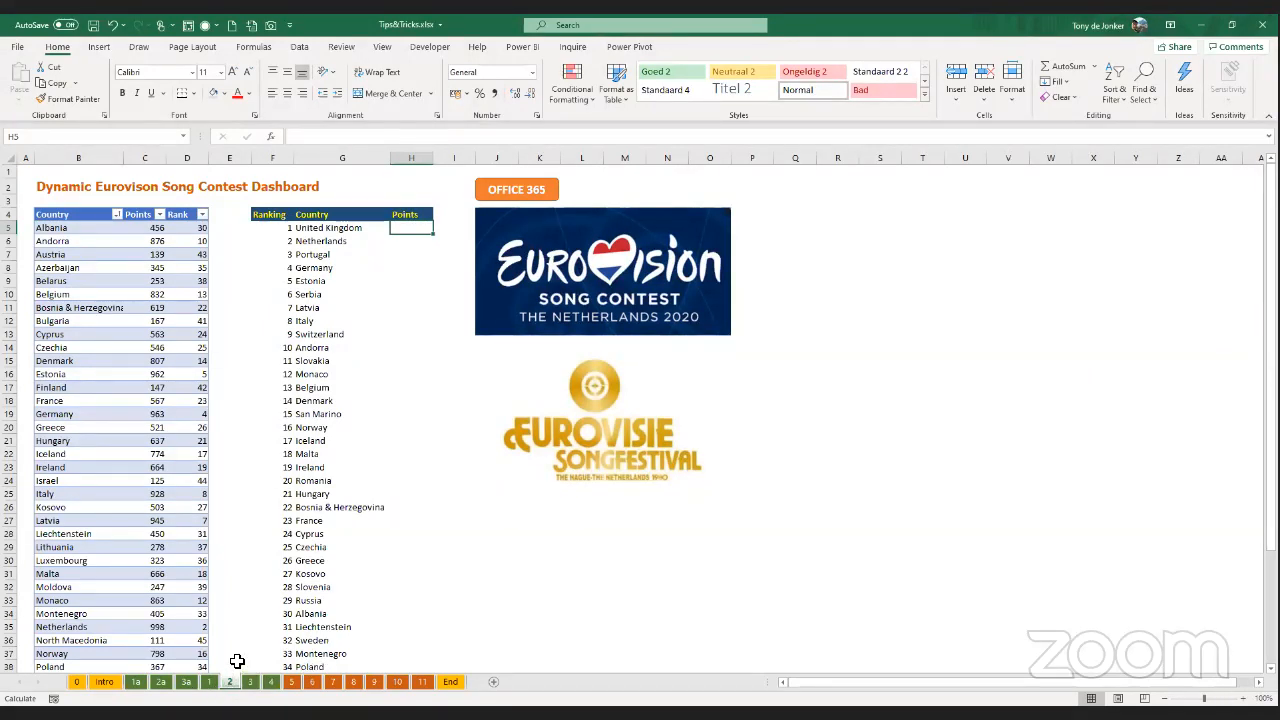
pyautogui.write('=')
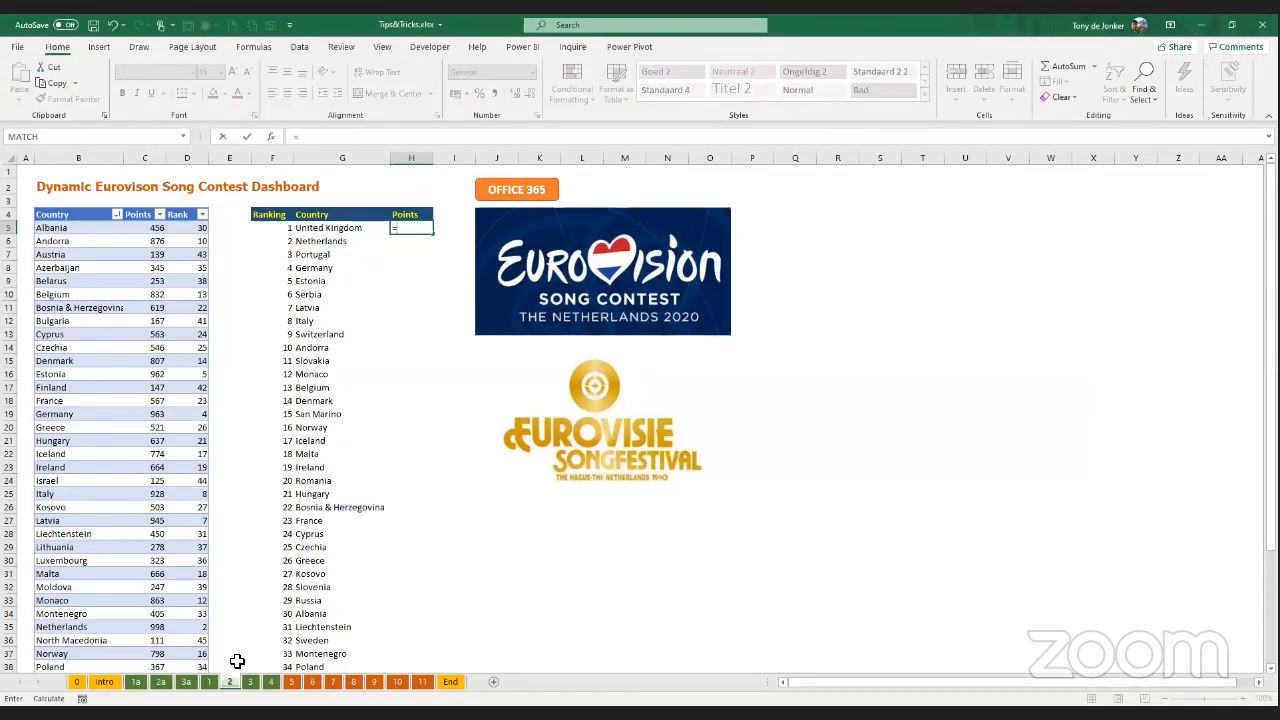
pyautogui.write('INDEX(')
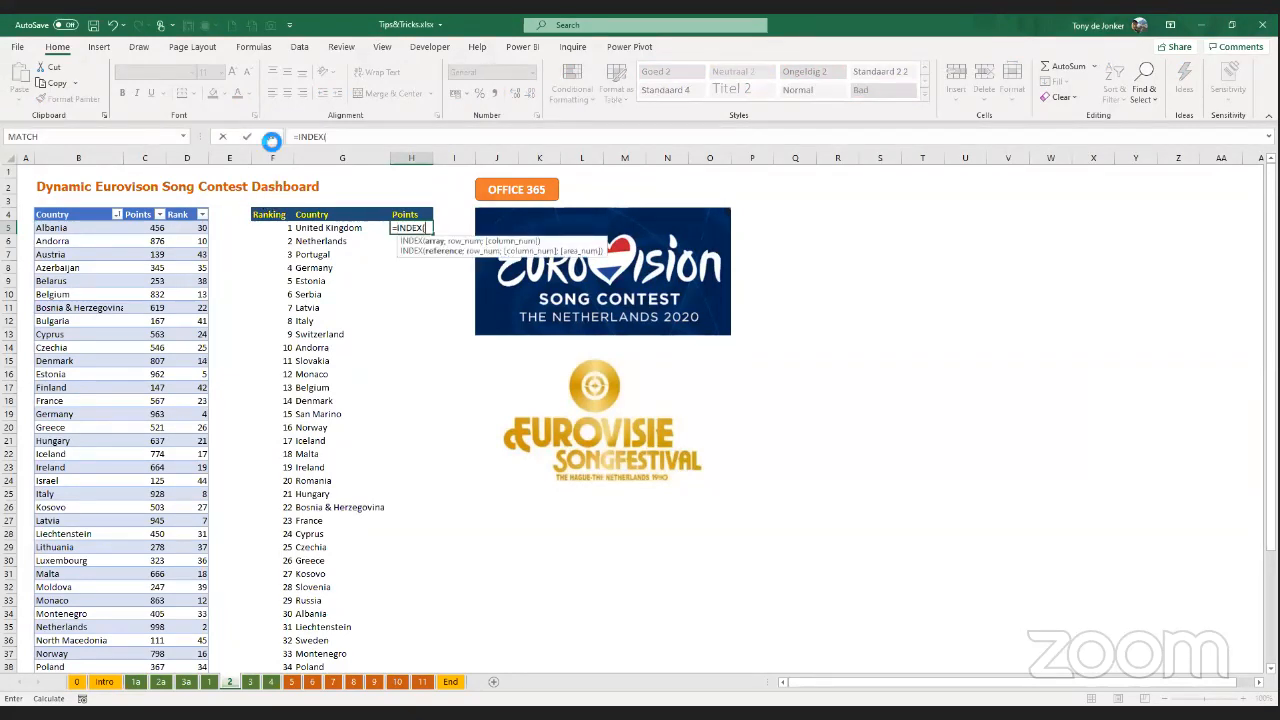
pyautogui.hotkey('ctrl', 'a')
pyautogui.click(663, 560)
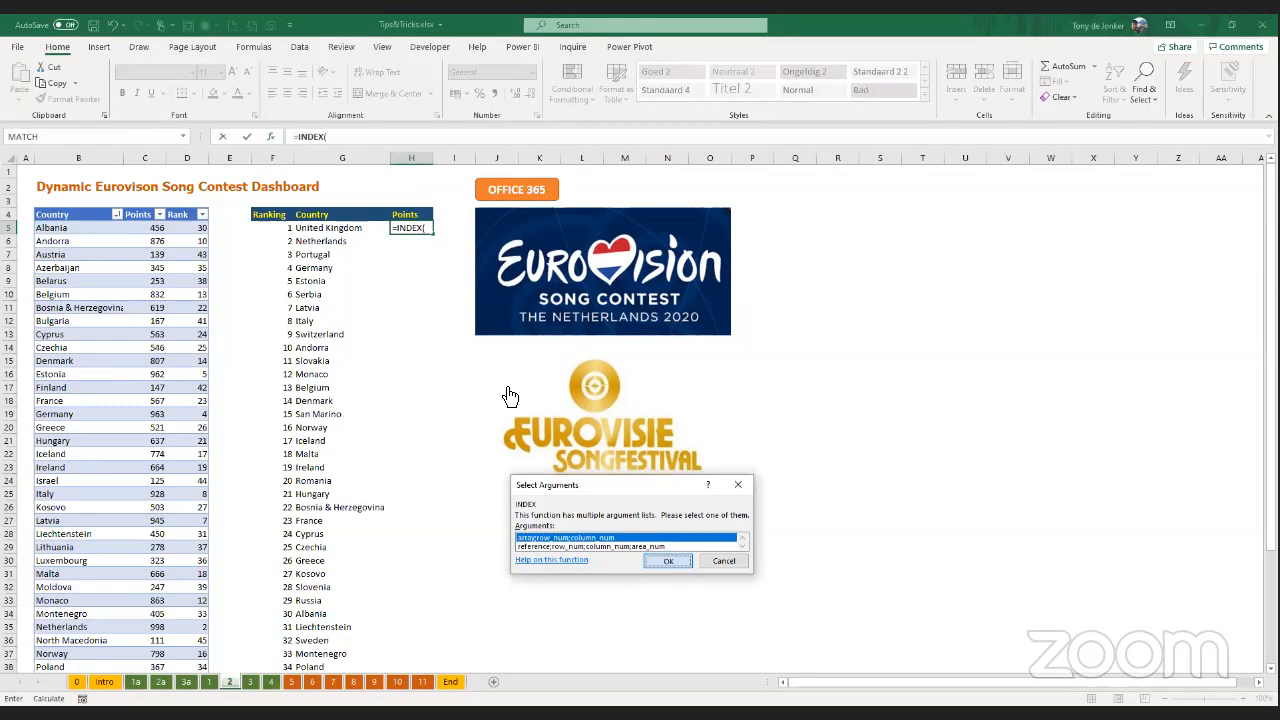
pyautogui.click(145, 213)
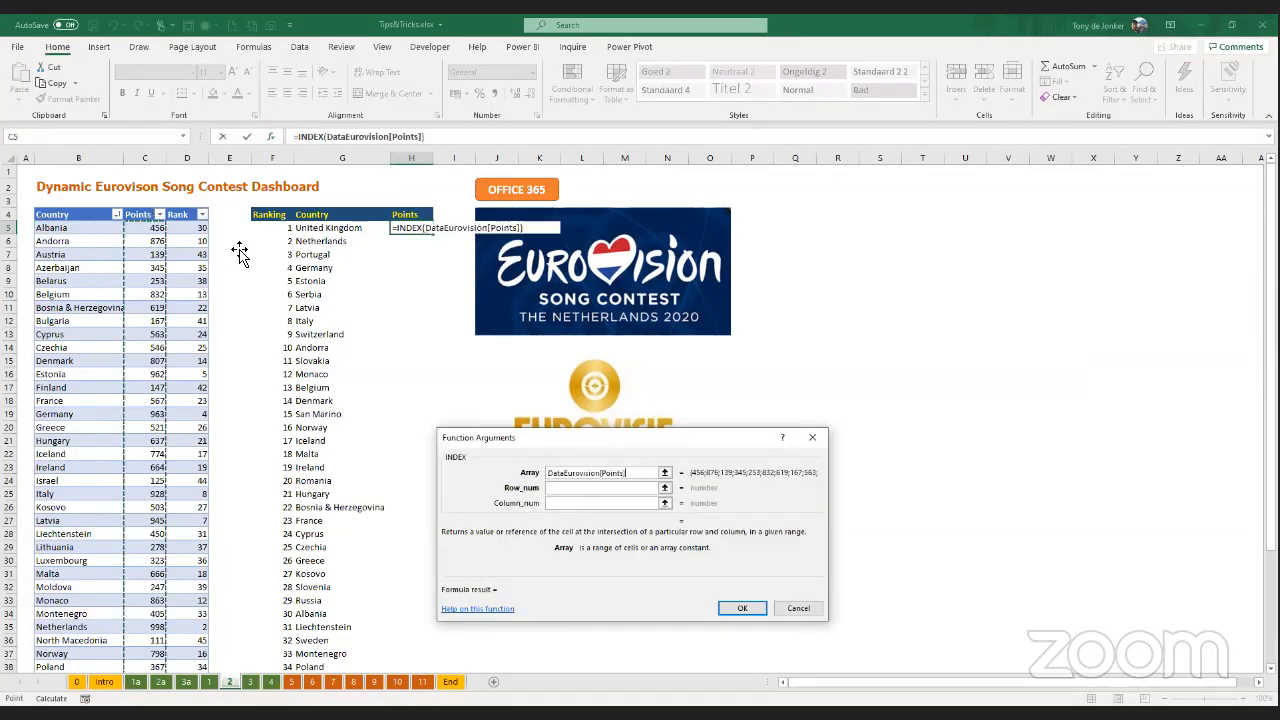
# - Nest MATCH in the Row_num argument of the points formula, looking up F5# in DataEurovision[Rank] with match type 0
pyautogui.click(572, 488)
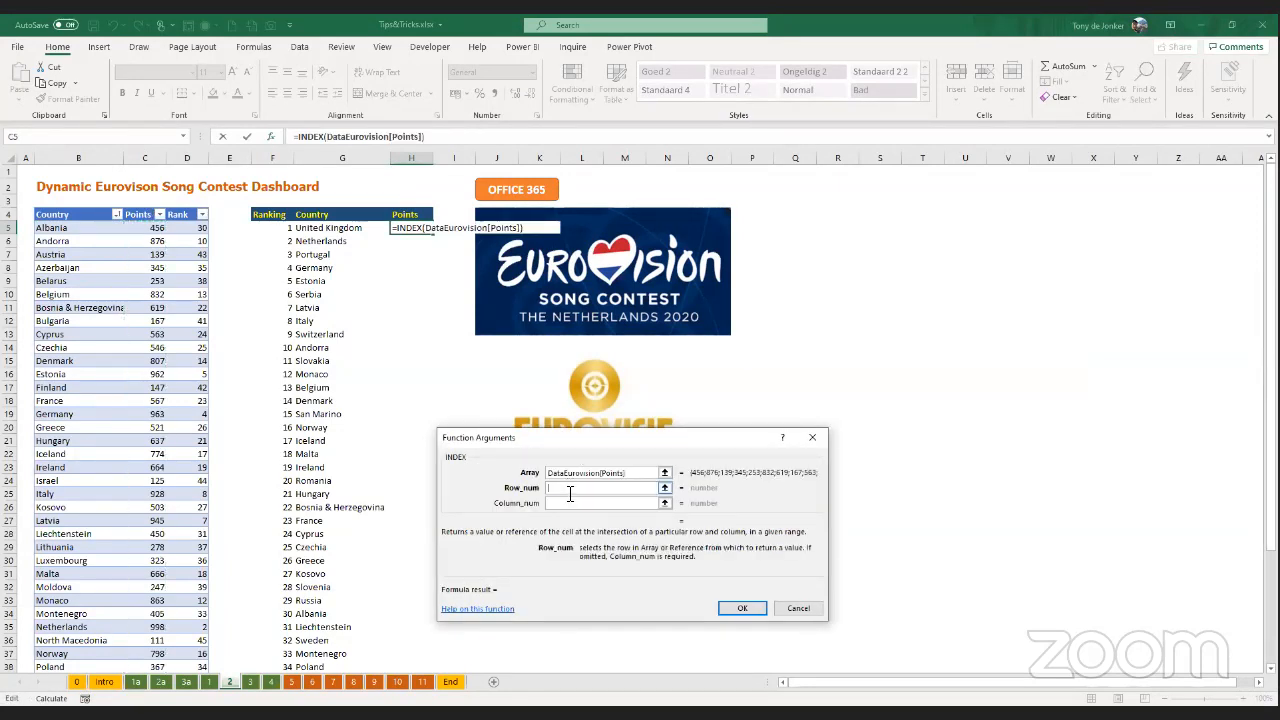
pyautogui.click(180, 132)
pyautogui.click(283, 231)
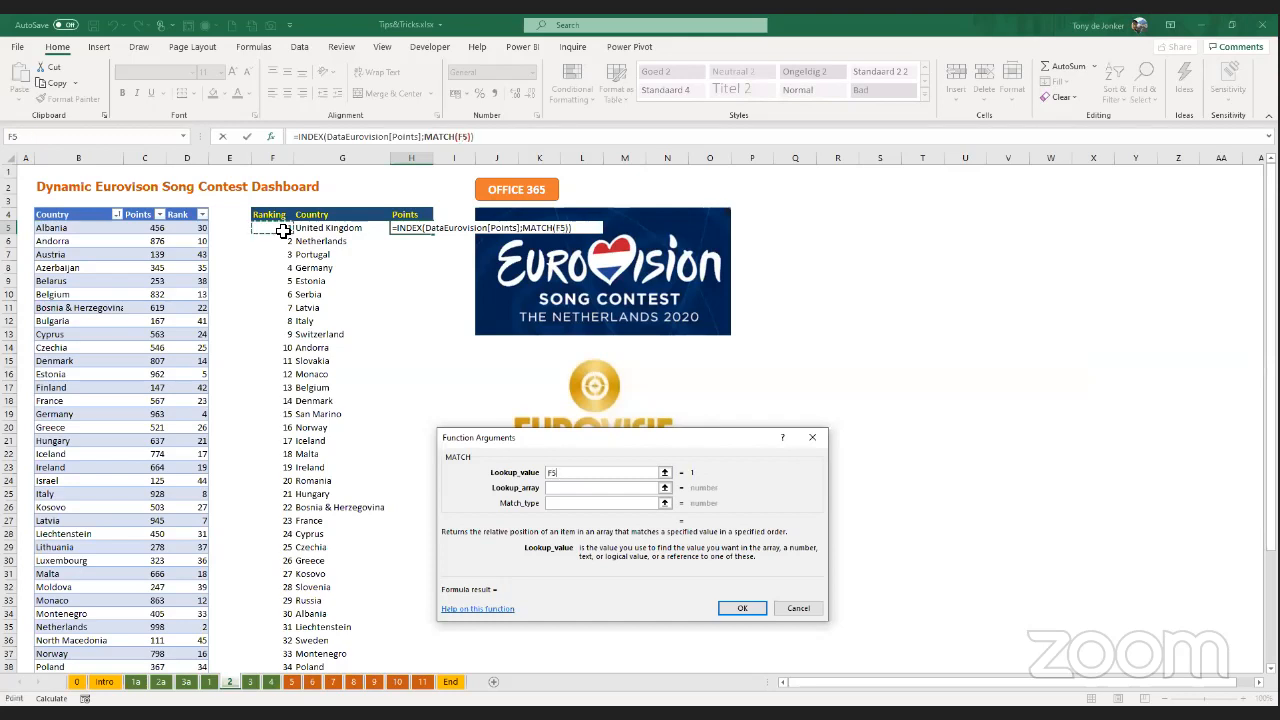
pyautogui.write('#')
pyautogui.click(565, 488)
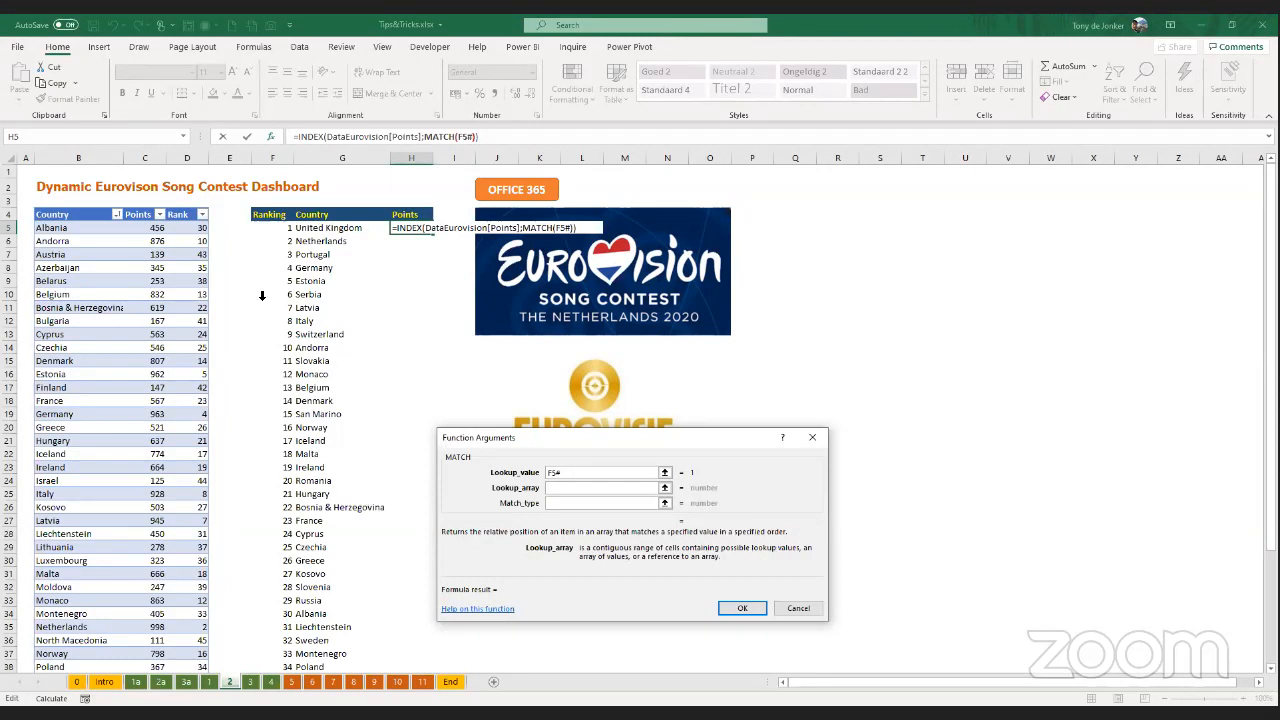
pyautogui.click(178, 210)
pyautogui.click(572, 504)
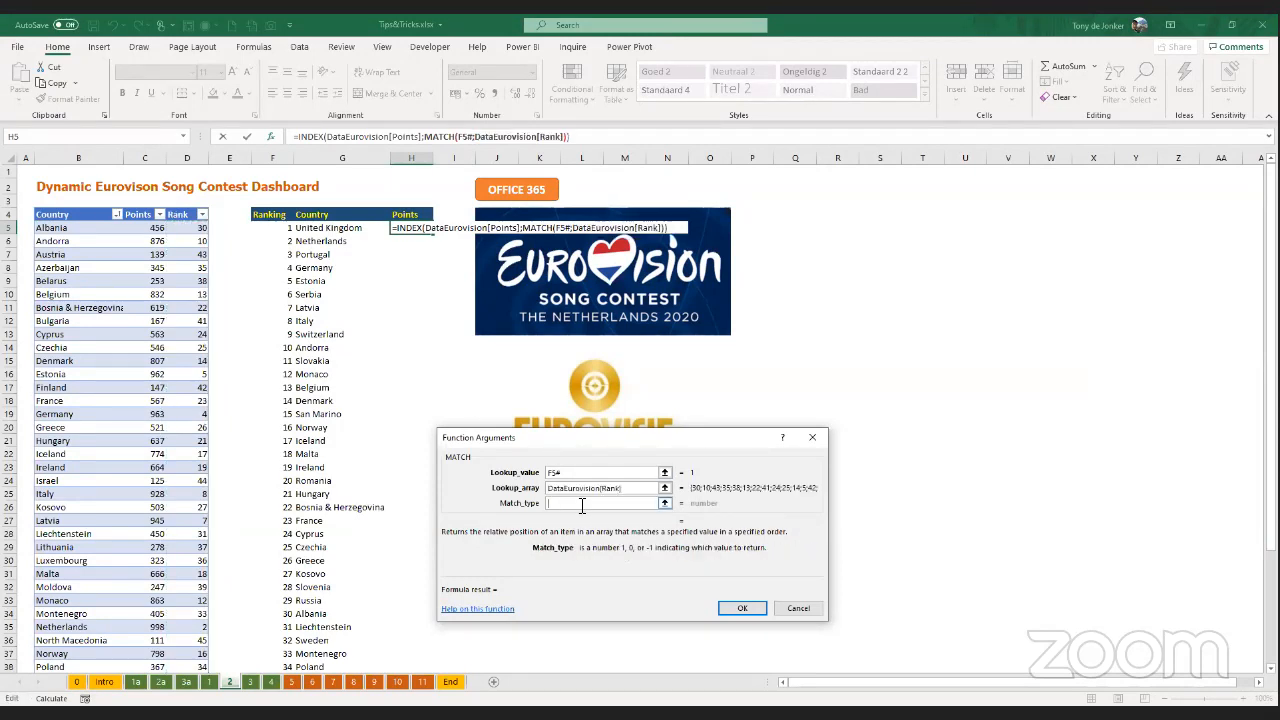
pyautogui.write('0')
# - Set the Column_num argument of the points INDEX to 1 and complete the formula in H5
pyautogui.click(572, 507)
pyautogui.write('1')
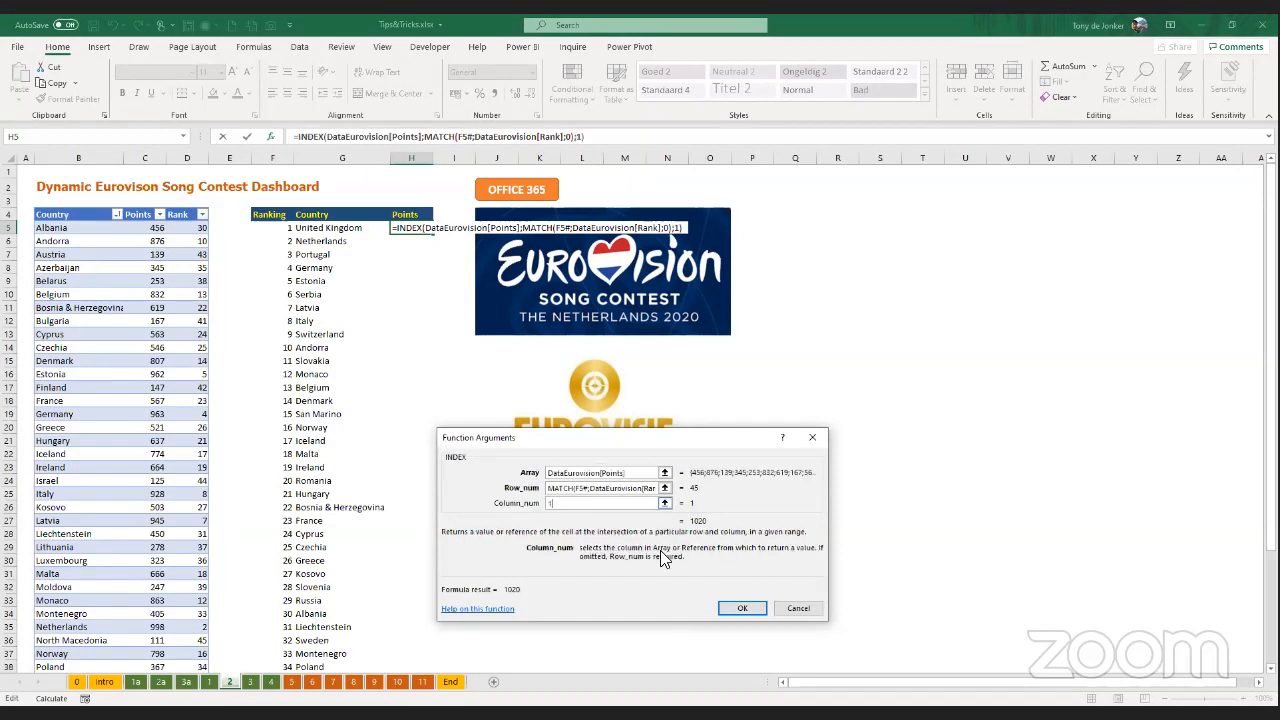
pyautogui.click(742, 608)
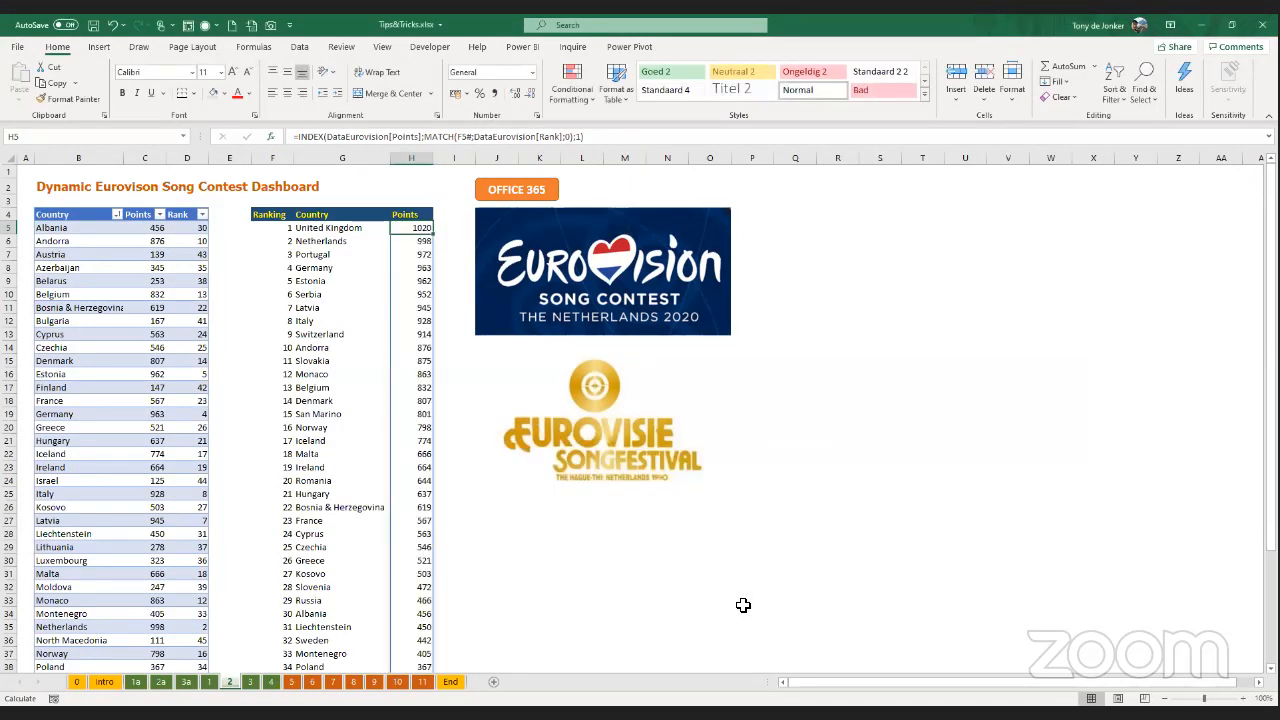
# - Review the SEQUENCE formula in F5 and the INDEX/MATCH formulas in G5 and H5 without changing them
pyautogui.click(283, 230)
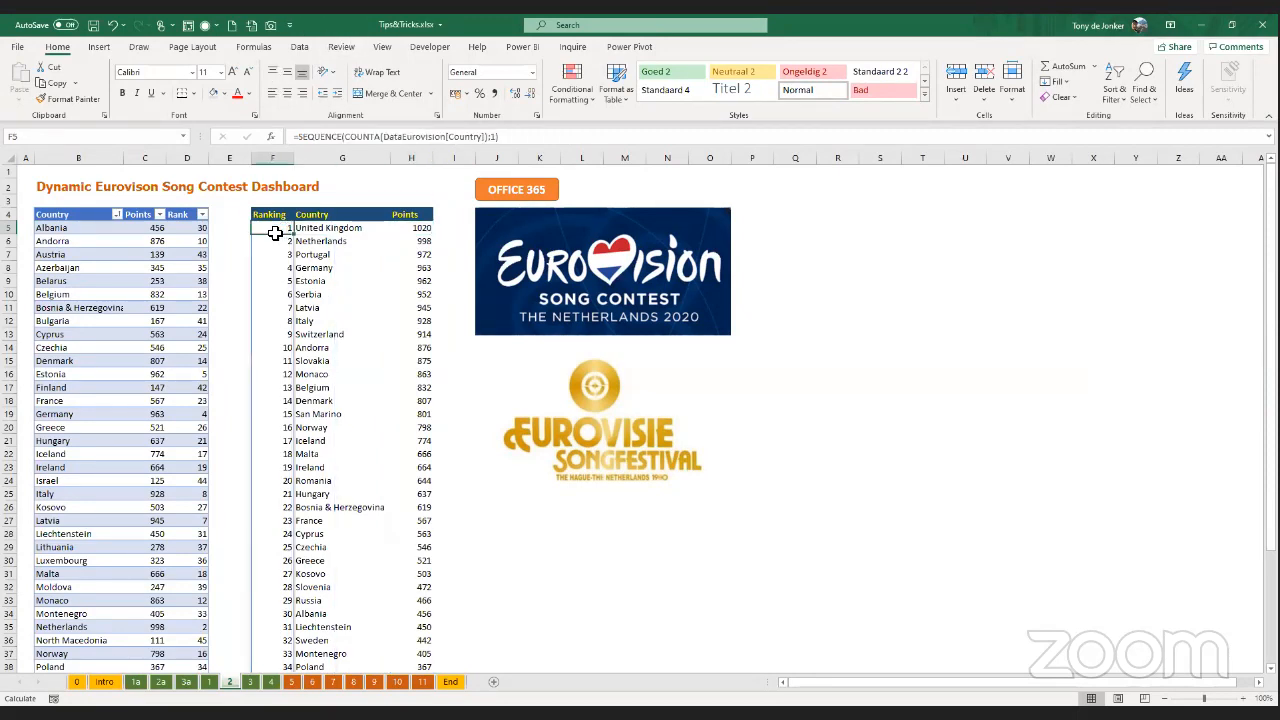
pyautogui.doubleClick(275, 230)
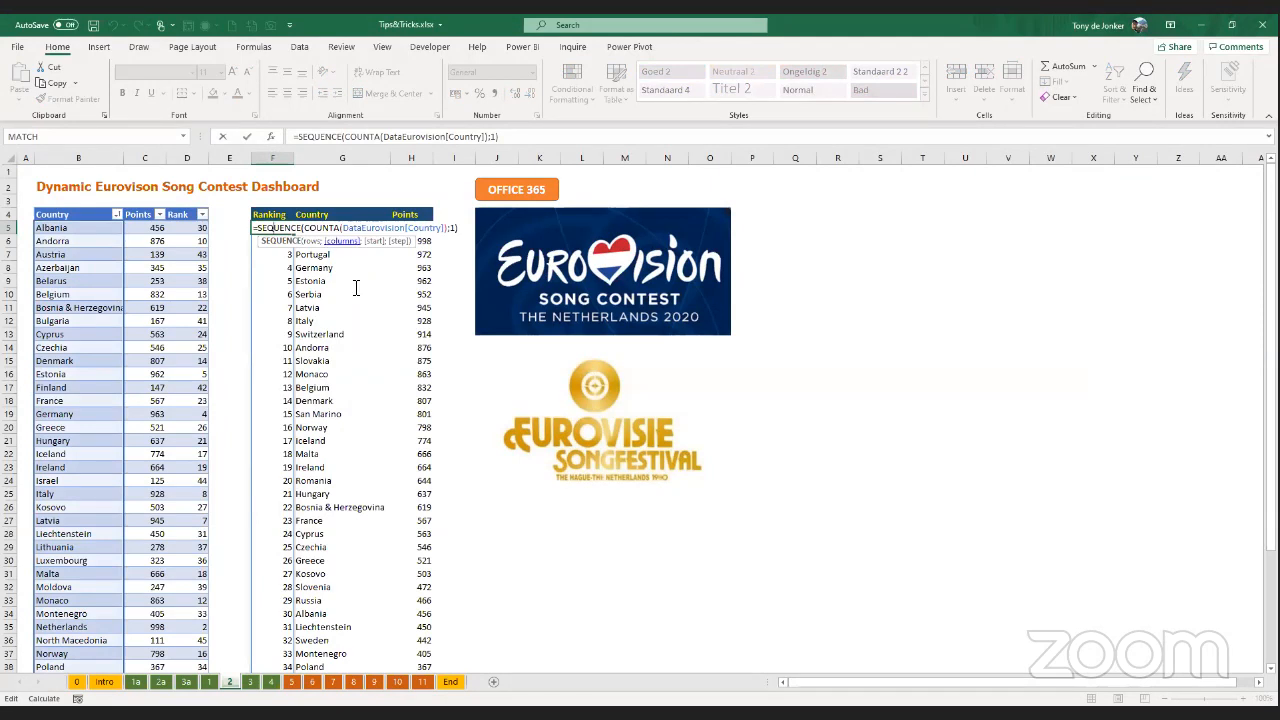
pyautogui.hotkey('ctrl', 'Return')
pyautogui.click(335, 229)
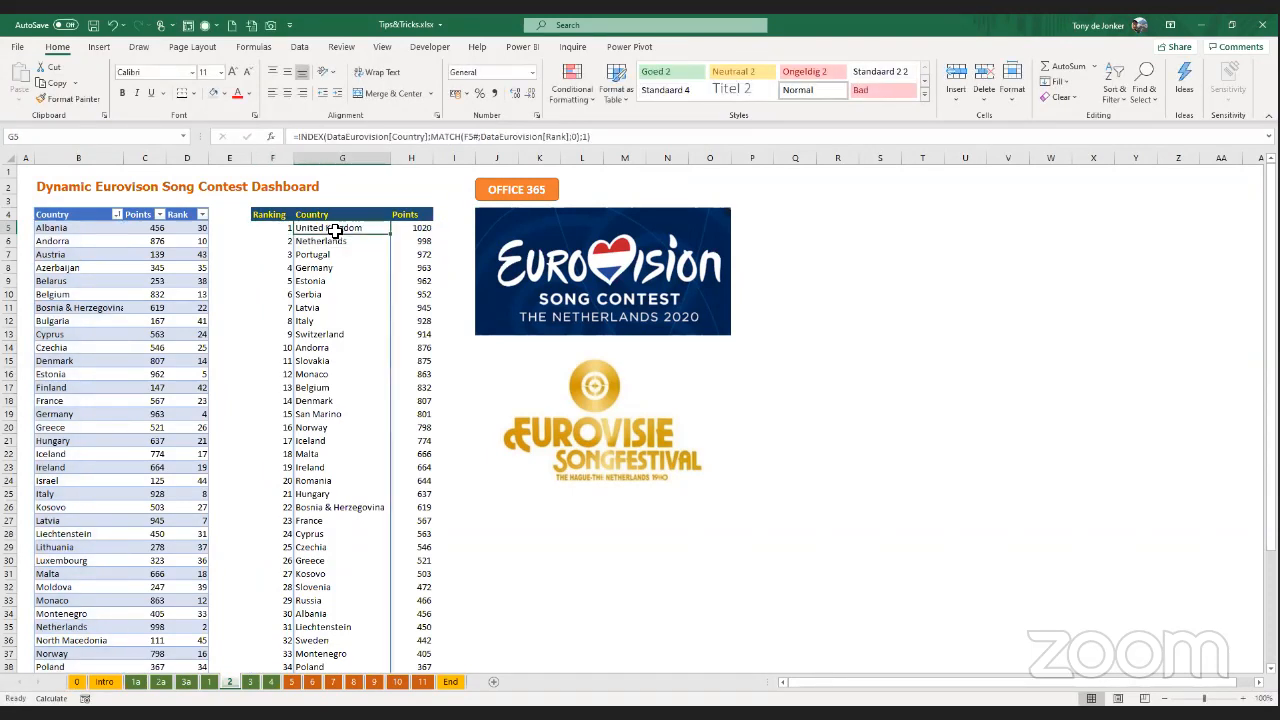
pyautogui.doubleClick(337, 230)
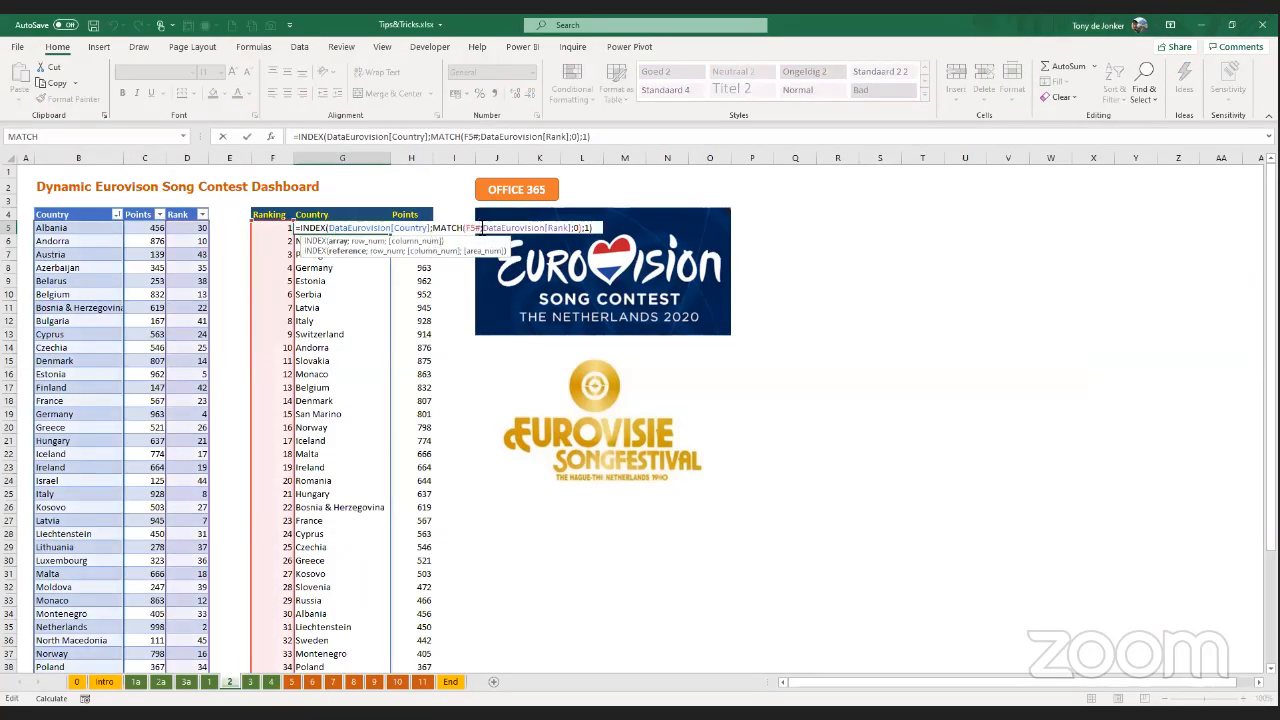
pyautogui.press('Escape')
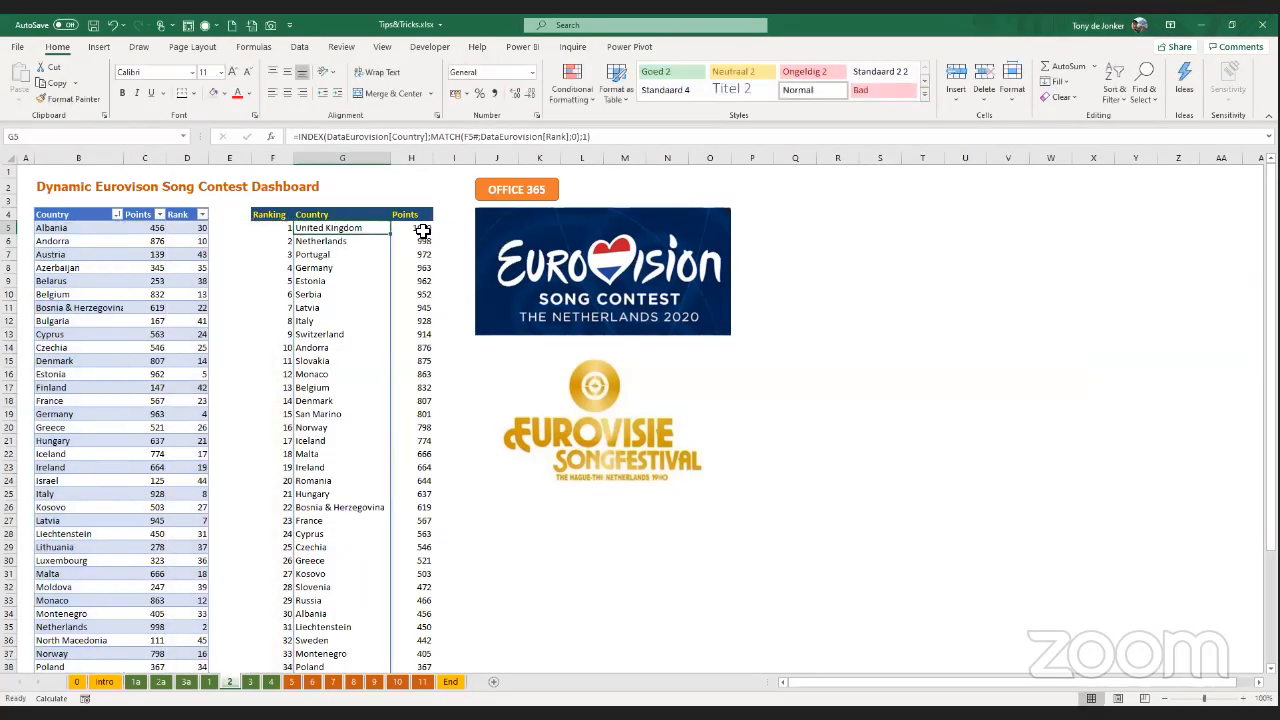
pyautogui.click(421, 231)
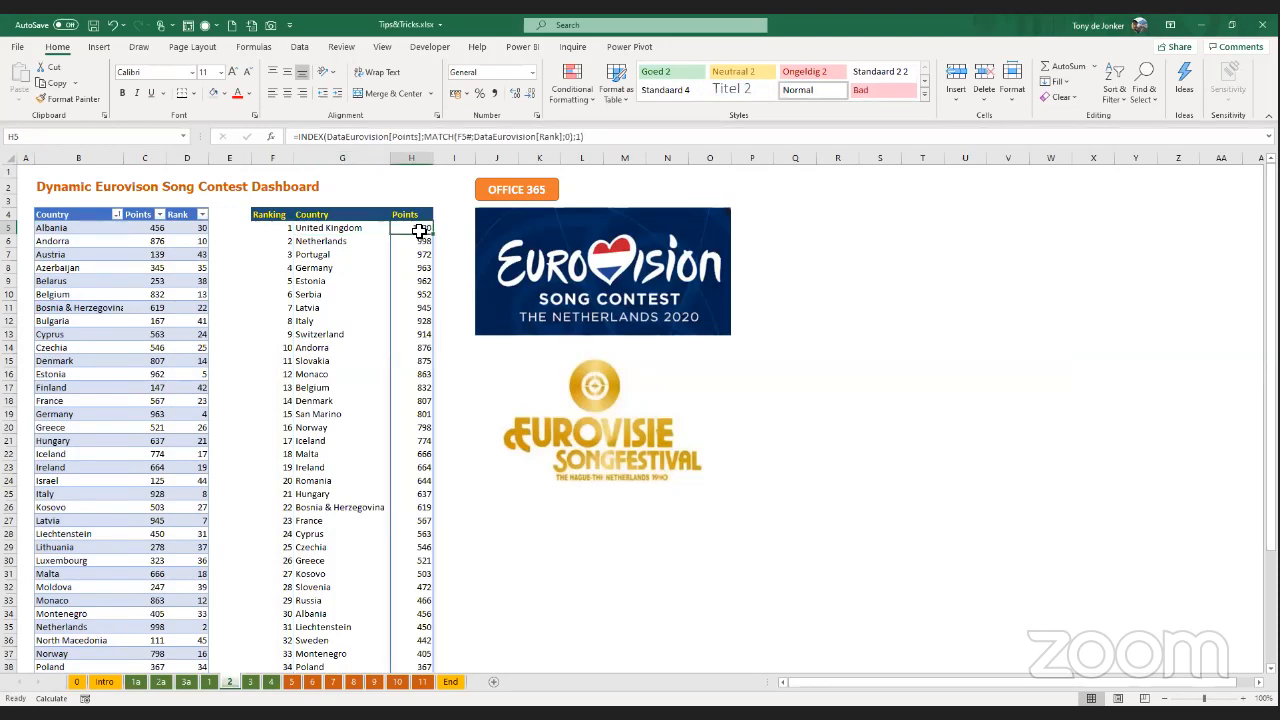
pyautogui.doubleClick(421, 231)
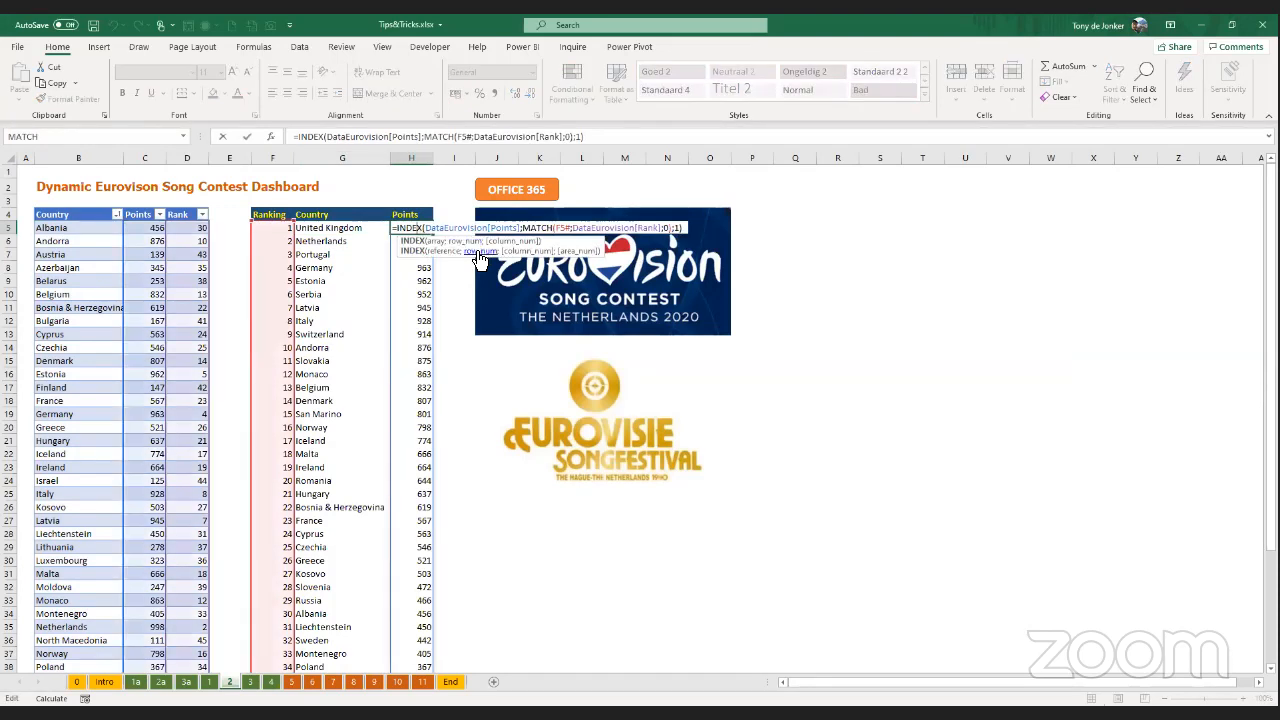
pyautogui.press('Escape')
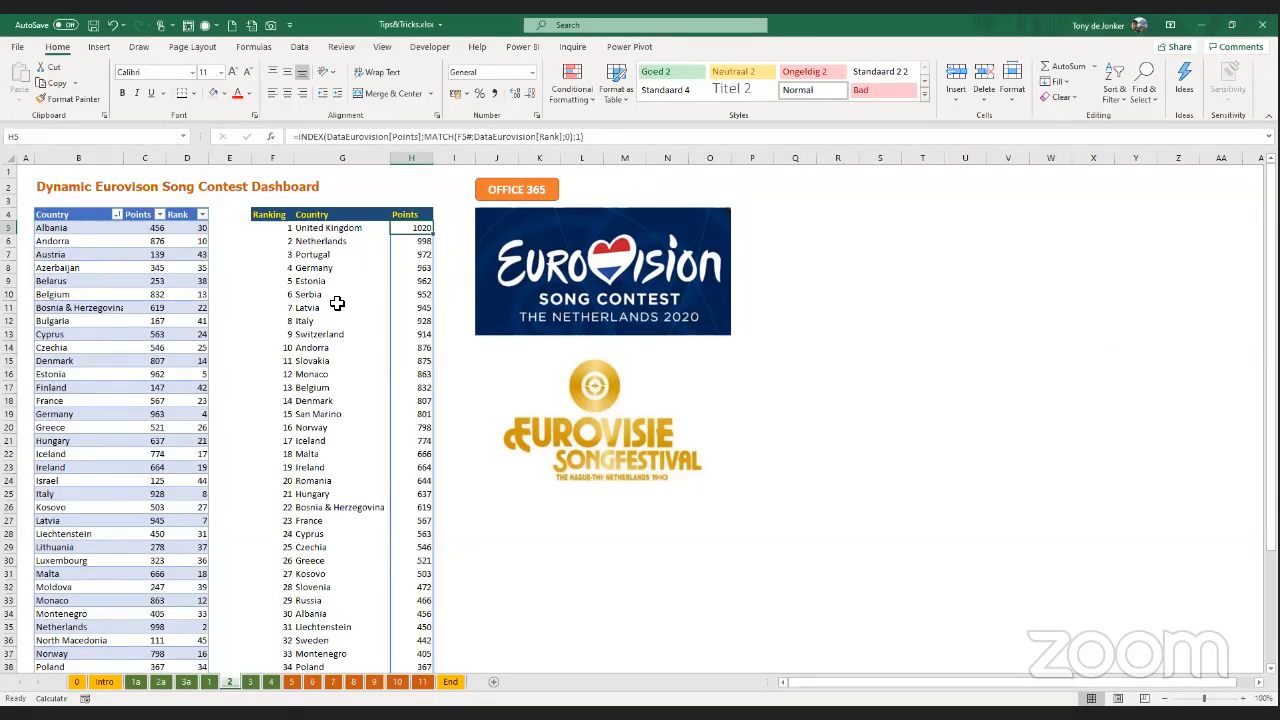
# - Check the spilled Ranking, Country and Points lists down to their last row and compare their extent with the source table
pyautogui.click(281, 228)
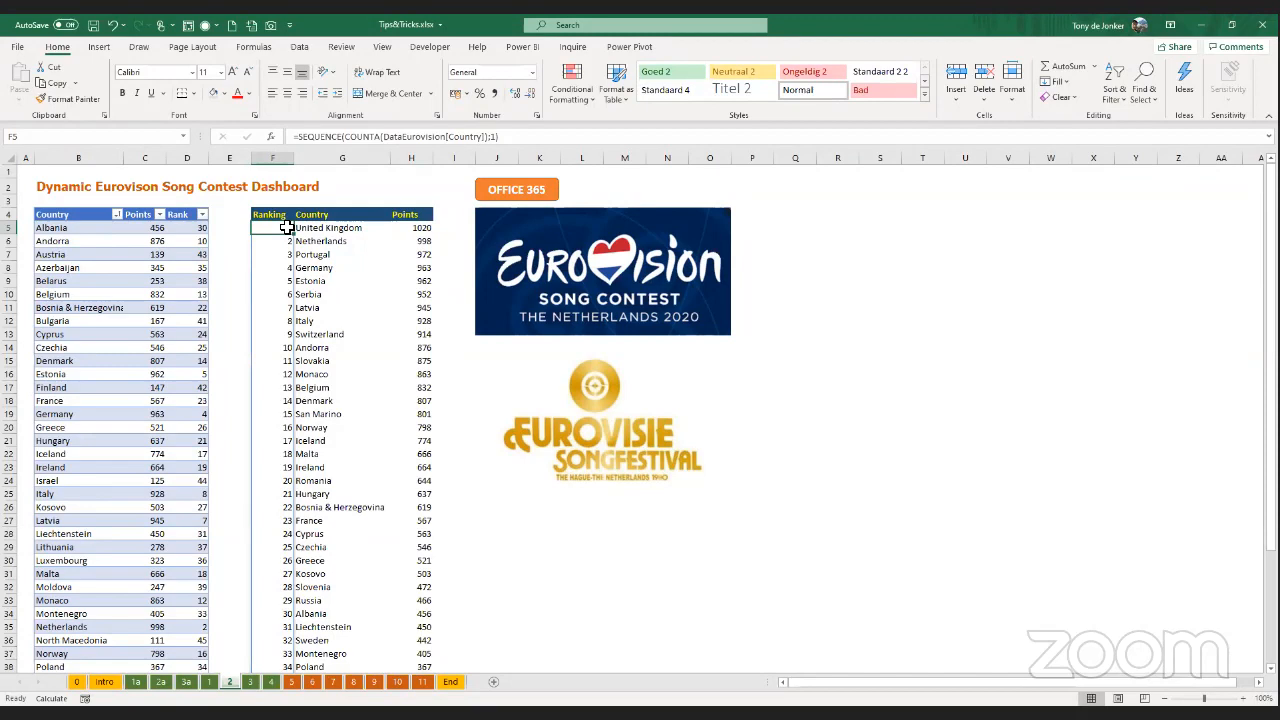
pyautogui.scroll(-11, 289, 250)
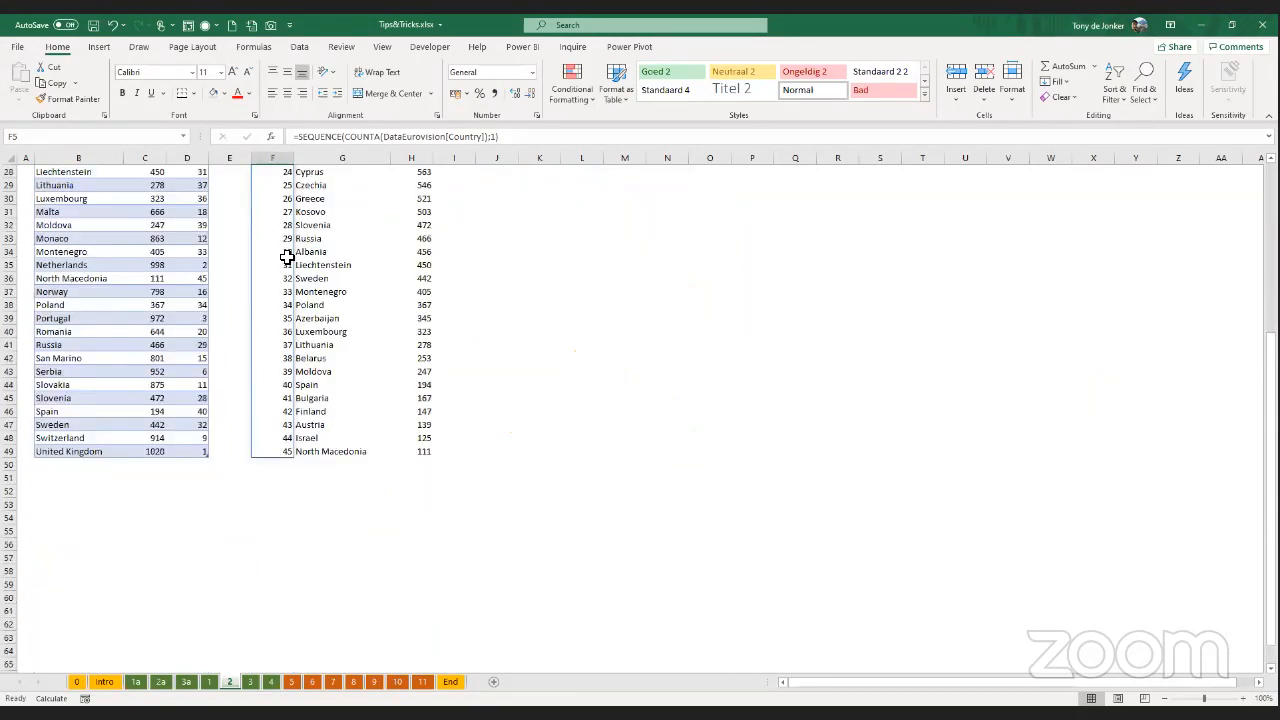
pyautogui.moveTo(286, 349); pyautogui.dragTo(377, 355)
pyautogui.scroll(12, 339, 311)
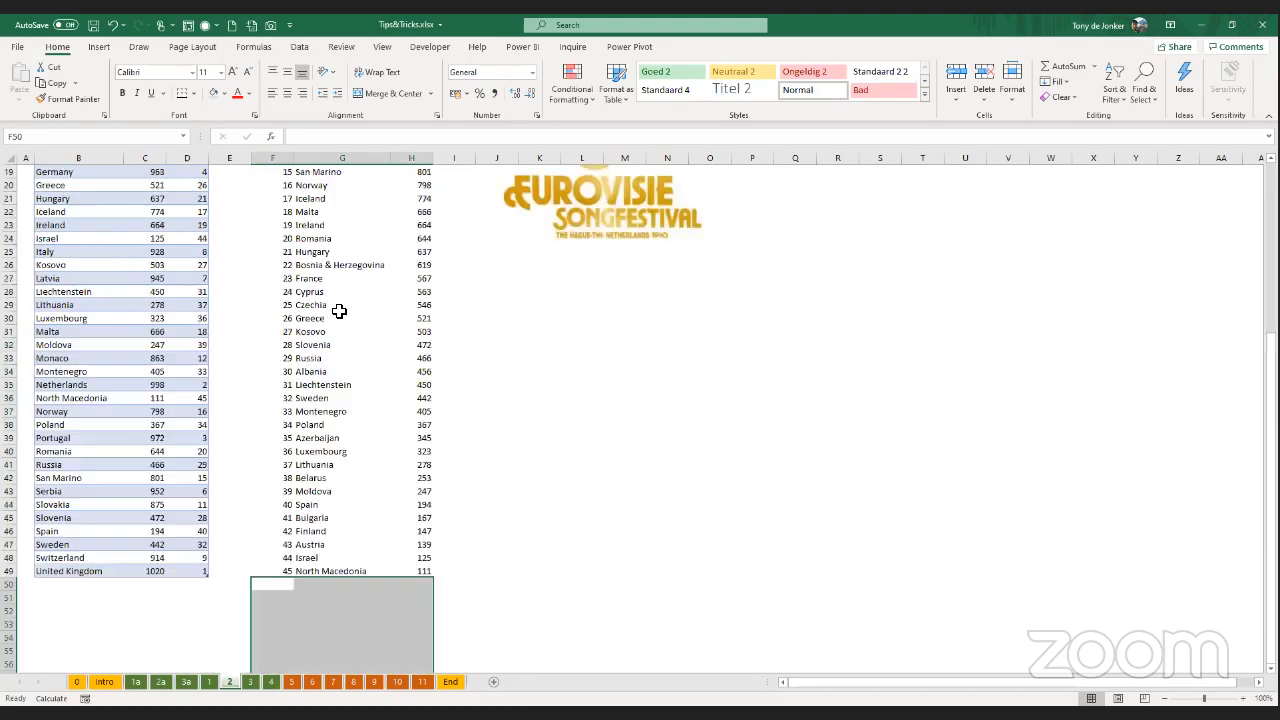
pyautogui.moveTo(110, 216); pyautogui.dragTo(200, 455)
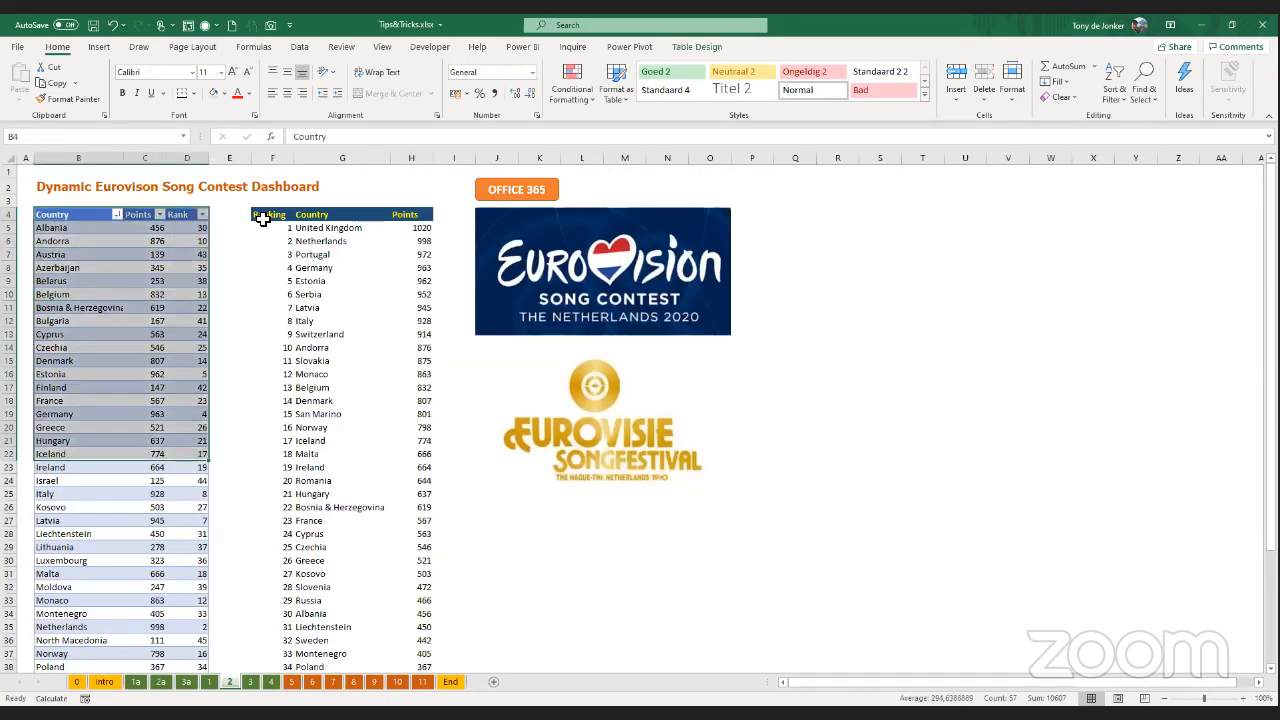
pyautogui.moveTo(264, 214); pyautogui.dragTo(408, 228)
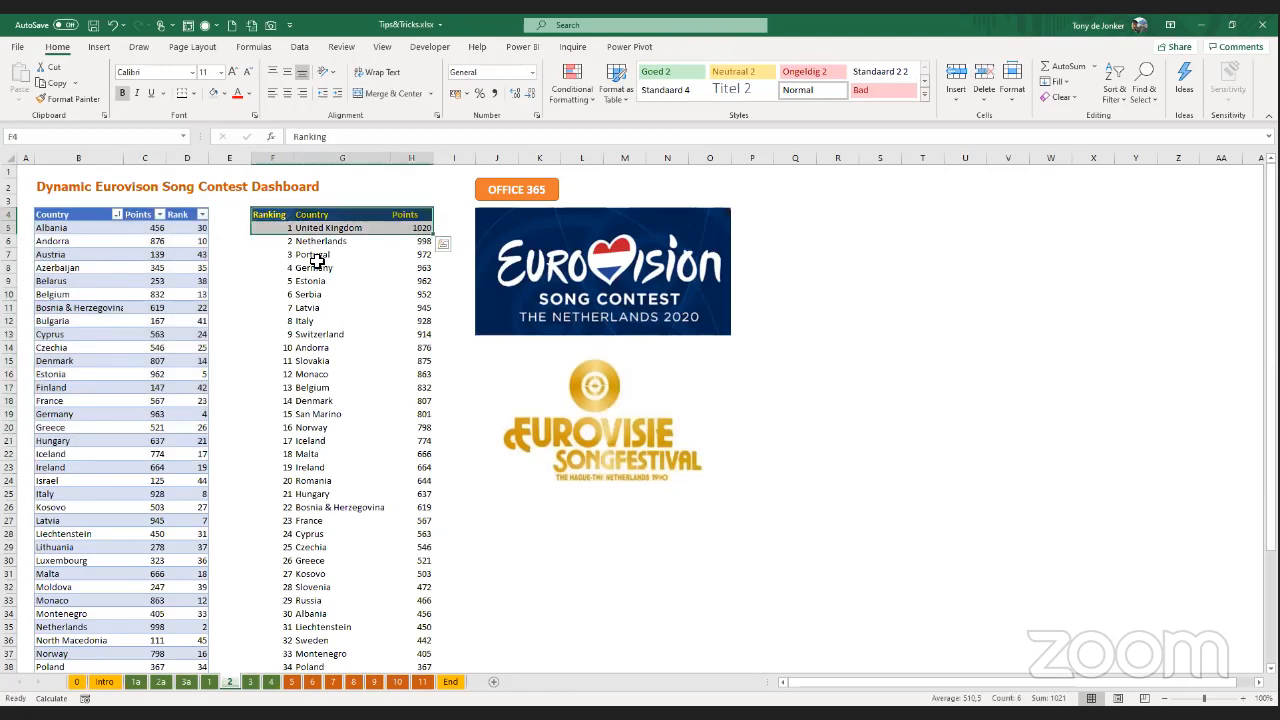
pyautogui.click(278, 214)
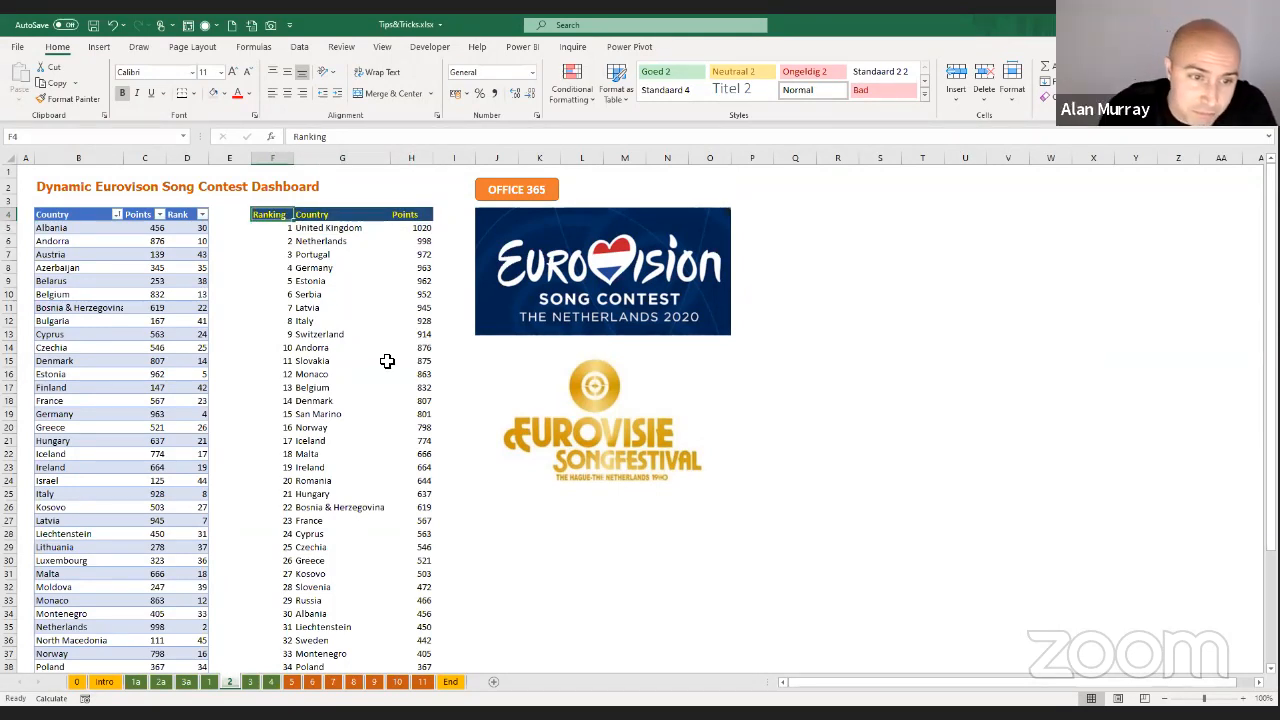
pyautogui.scroll(-3, 375, 366)
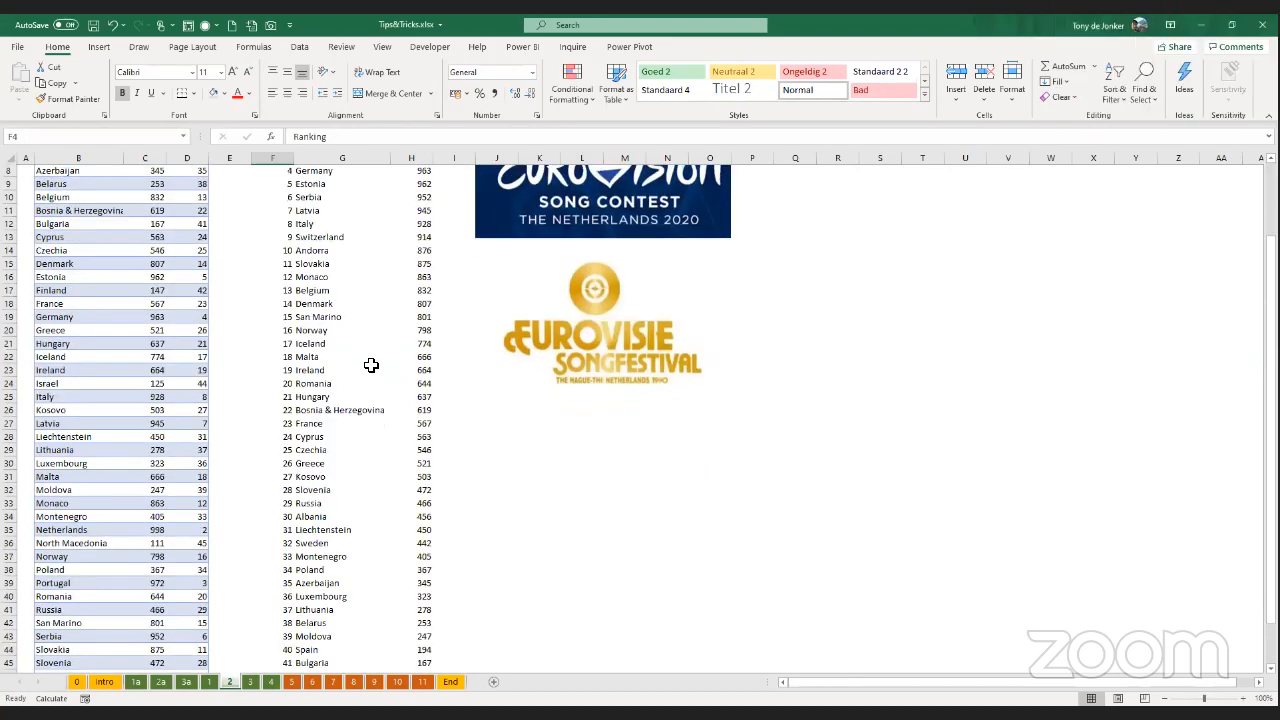
pyautogui.scroll(-4, 371, 365)
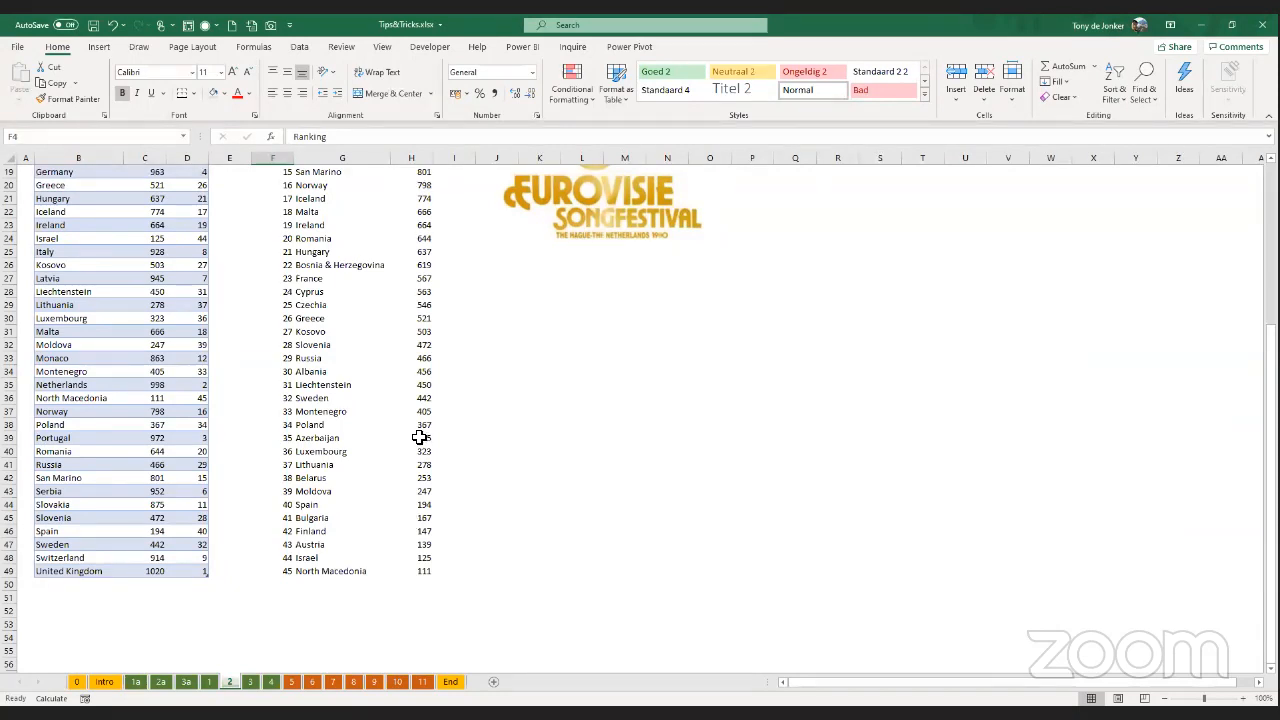
pyautogui.scroll(4, 412, 430)
pyautogui.scroll(2, 412, 430)
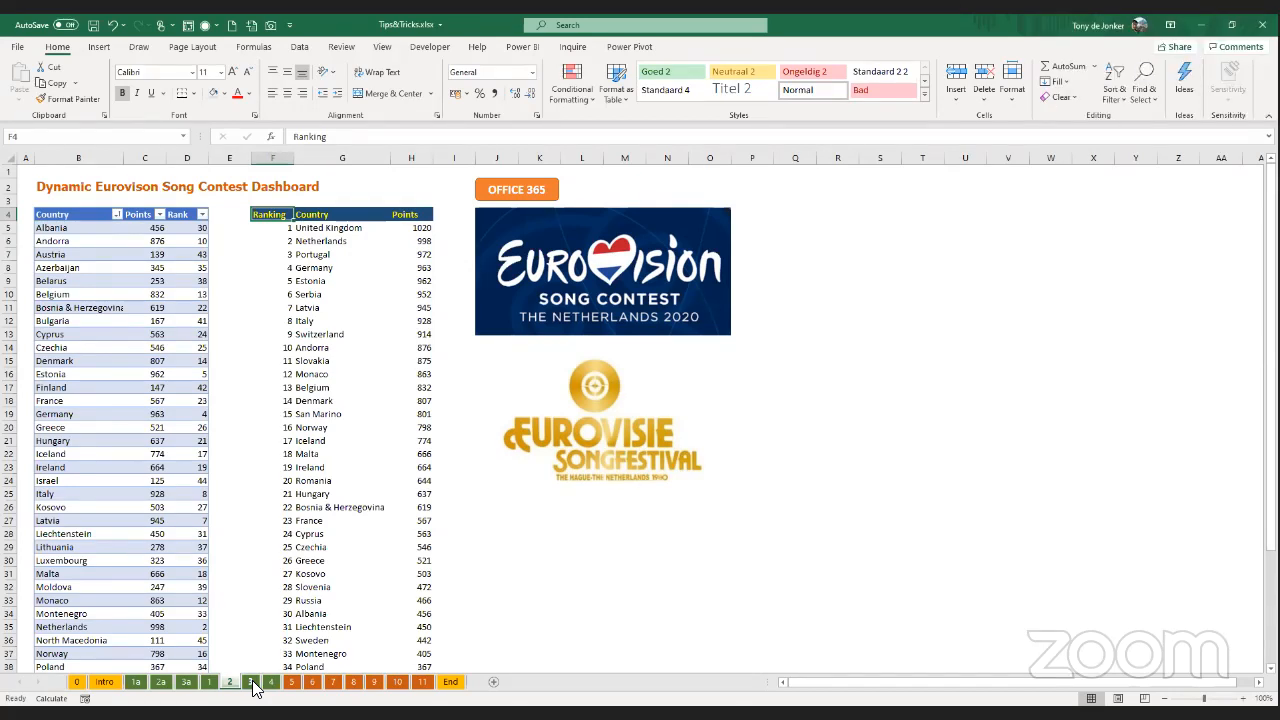
# - On sheet 3a, start a SEQUENCE formula in A5 under Nbr and bring up its function arguments
pyautogui.click(186, 682)
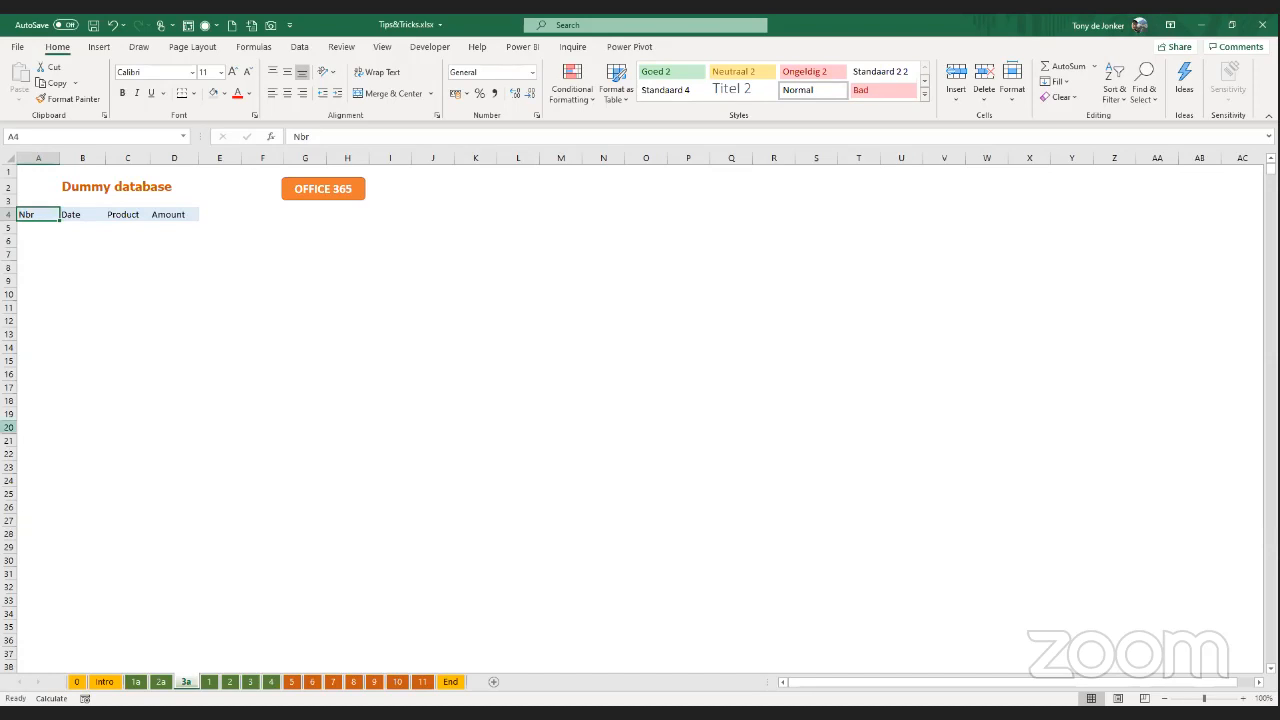
pyautogui.click(35, 229)
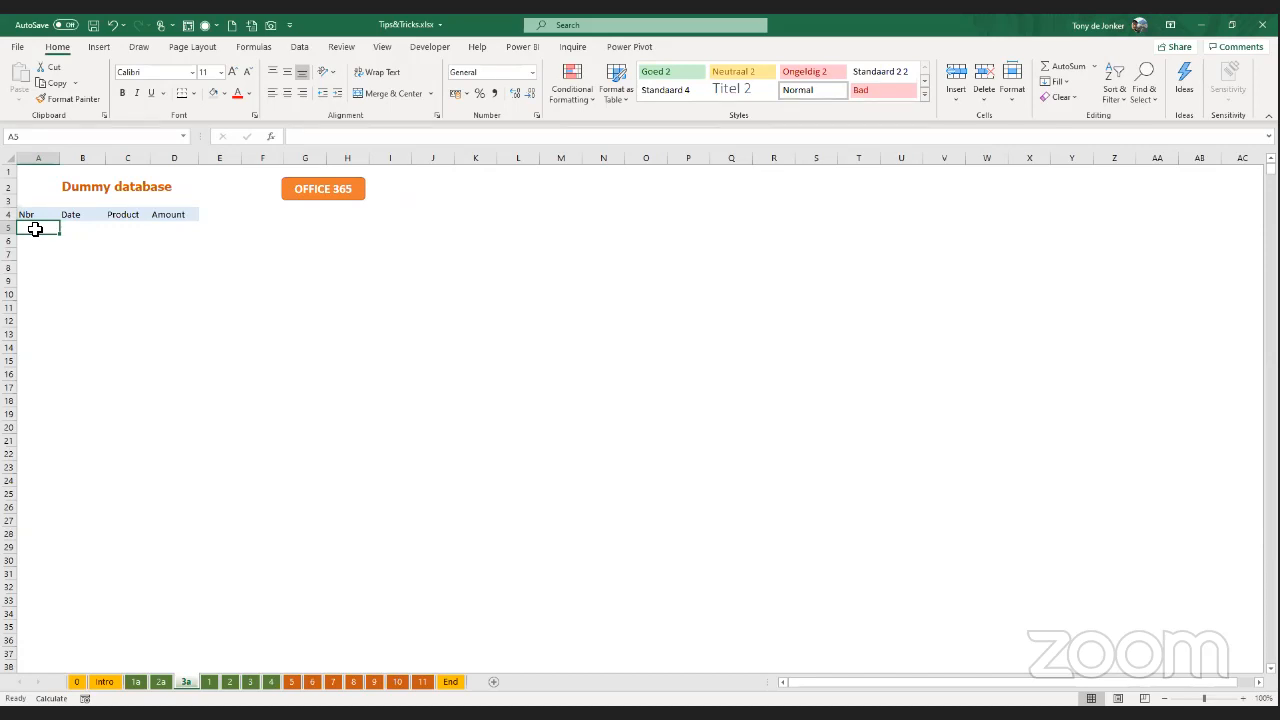
pyautogui.write('=se')
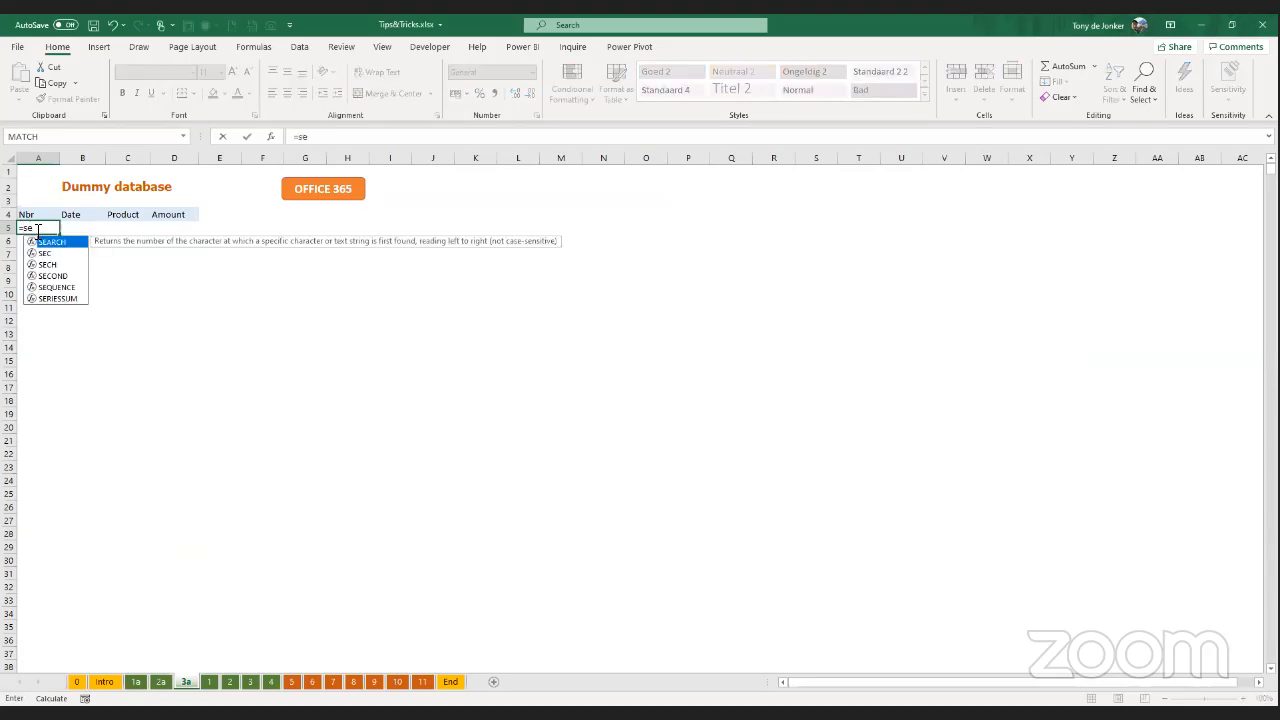
pyautogui.write('q')
pyautogui.press('Tab')
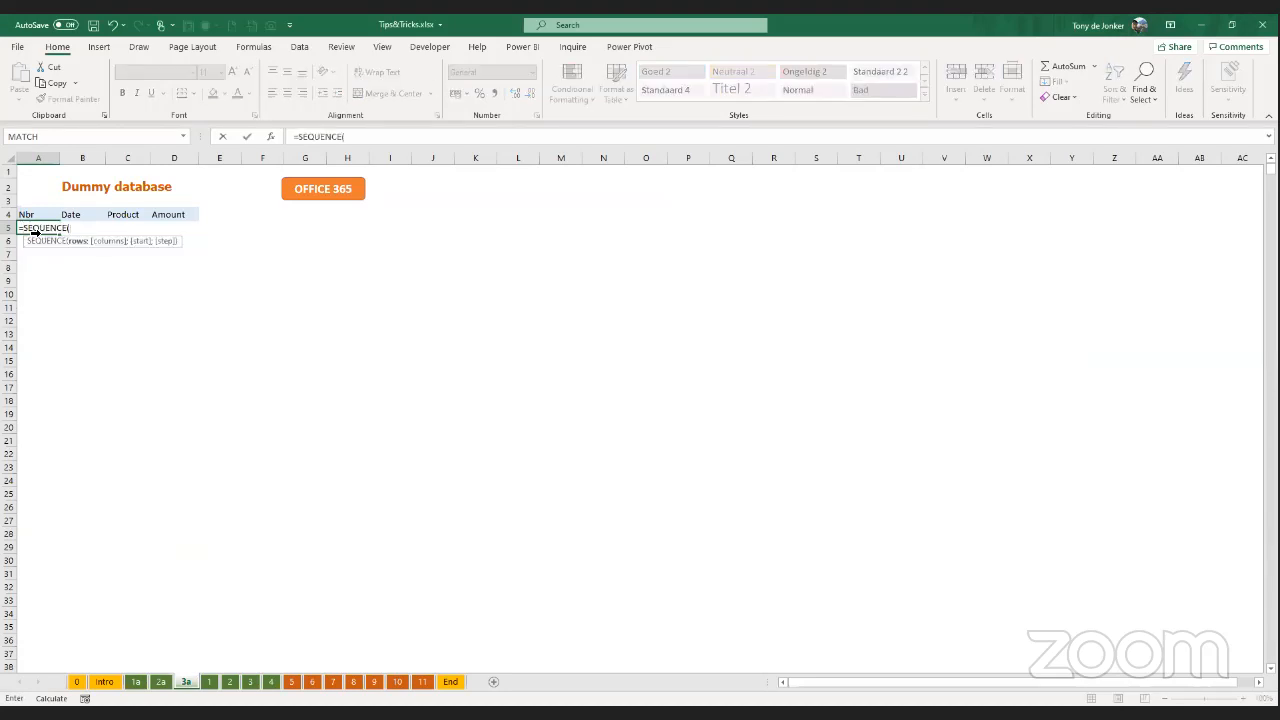
pyautogui.click(269, 137)
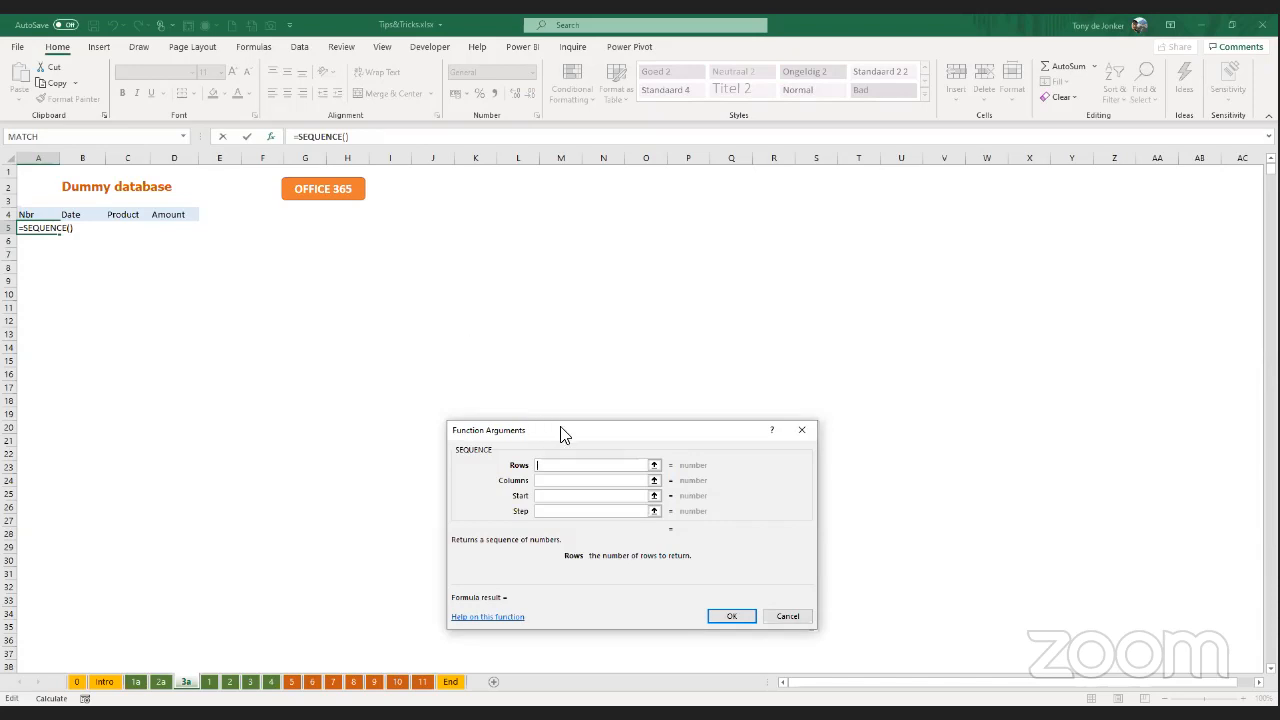
pyautogui.moveTo(561, 432); pyautogui.dragTo(339, 232)
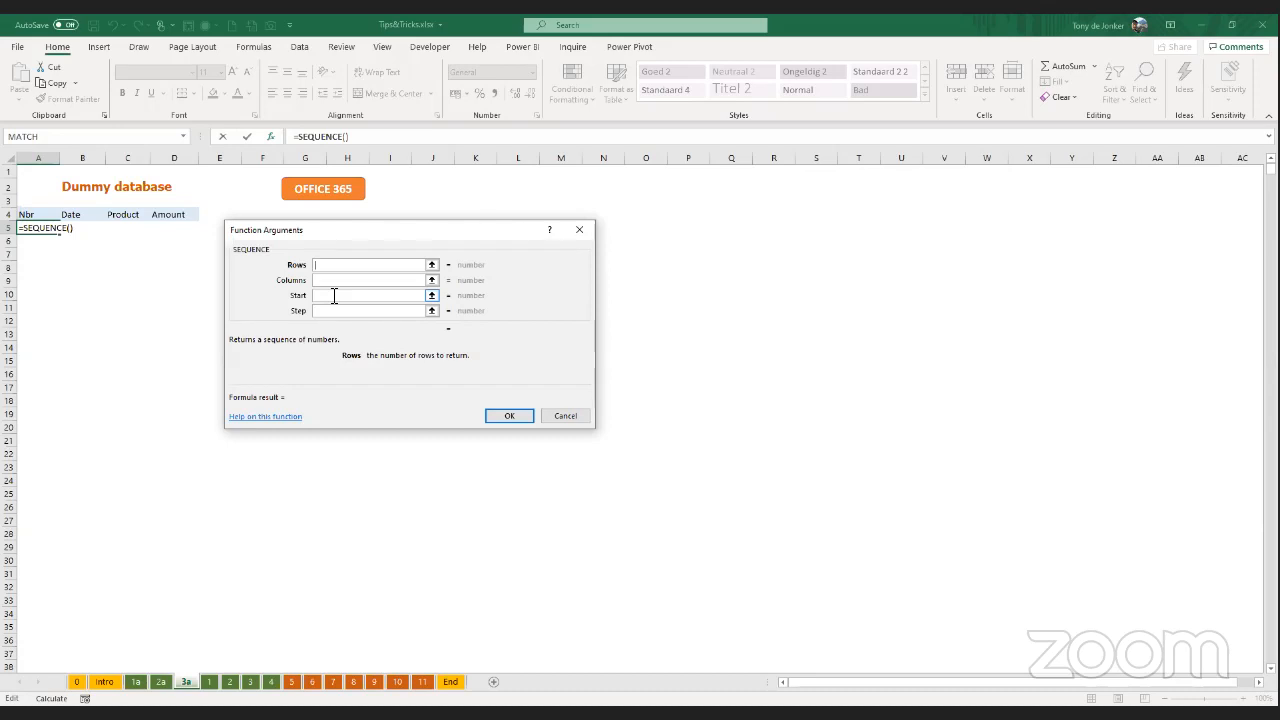
# - Set the SEQUENCE arguments to Rows 5000, Columns 1, Start 1 and Step 1, and complete the formula in A5
pyautogui.write('5000')
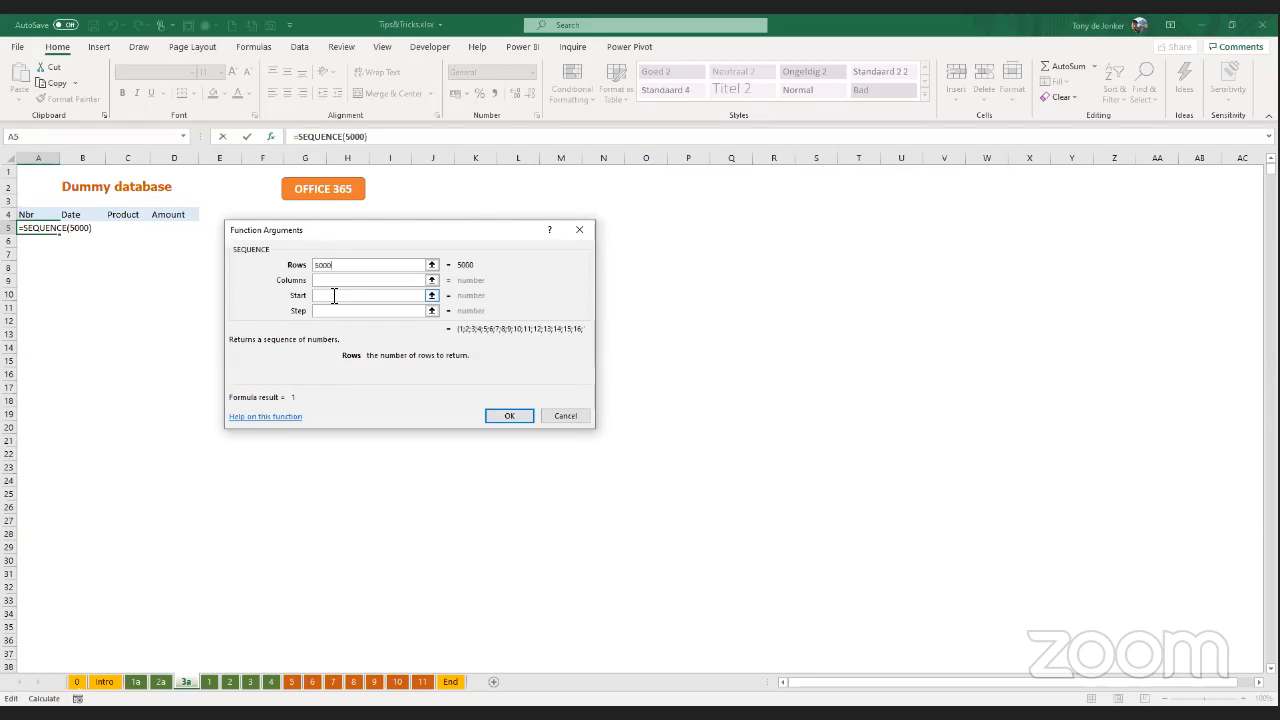
pyautogui.click(334, 280)
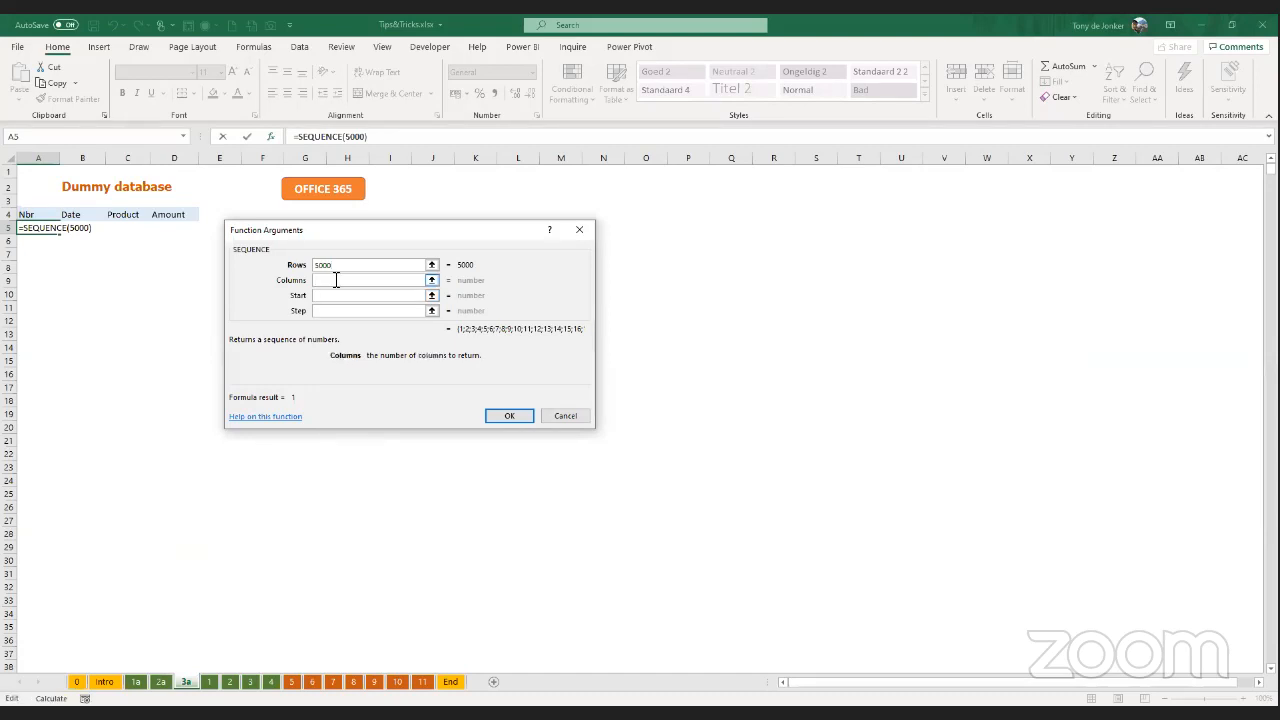
pyautogui.write('1')
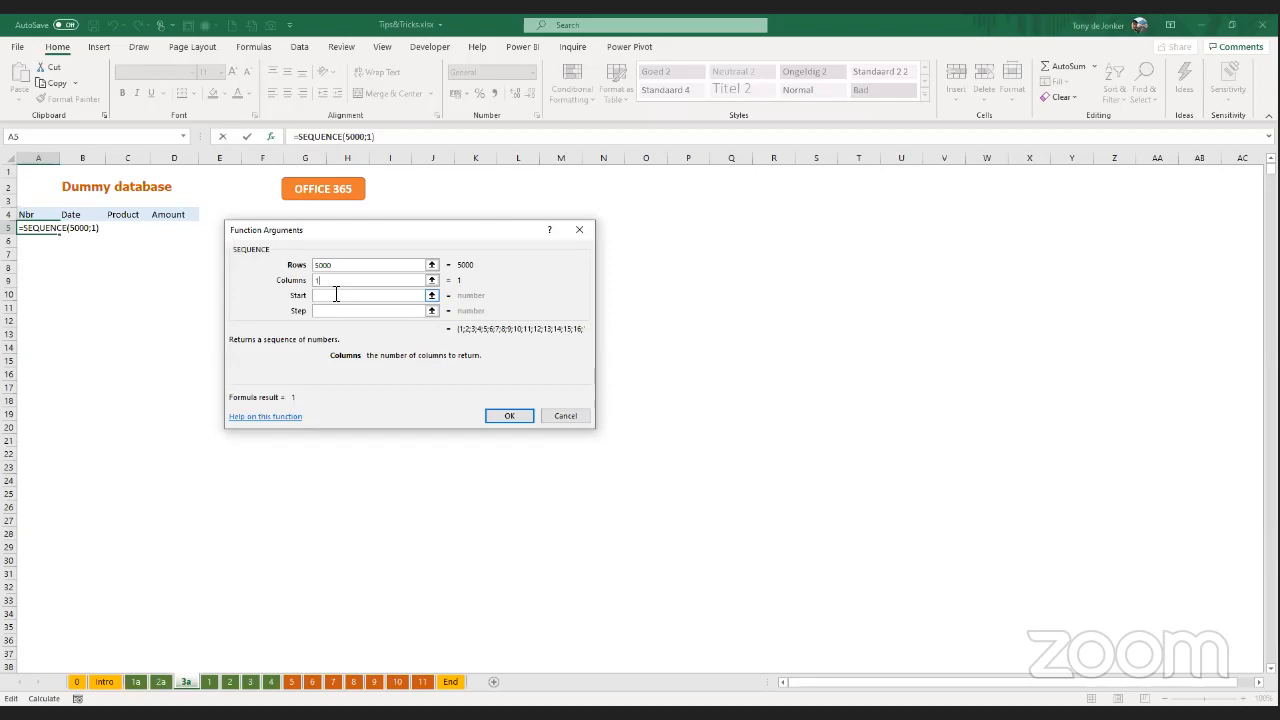
pyautogui.click(330, 295)
pyautogui.write('1')
pyautogui.click(332, 310)
pyautogui.write('1')
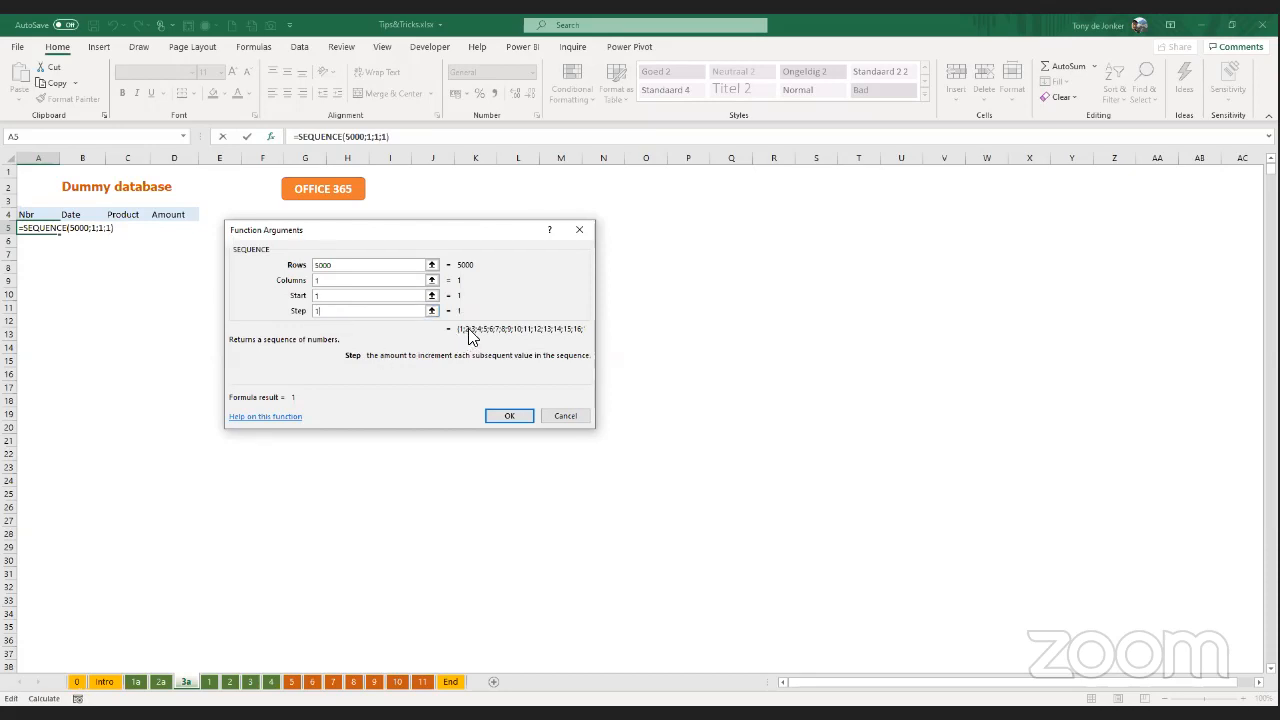
pyautogui.click(512, 418)
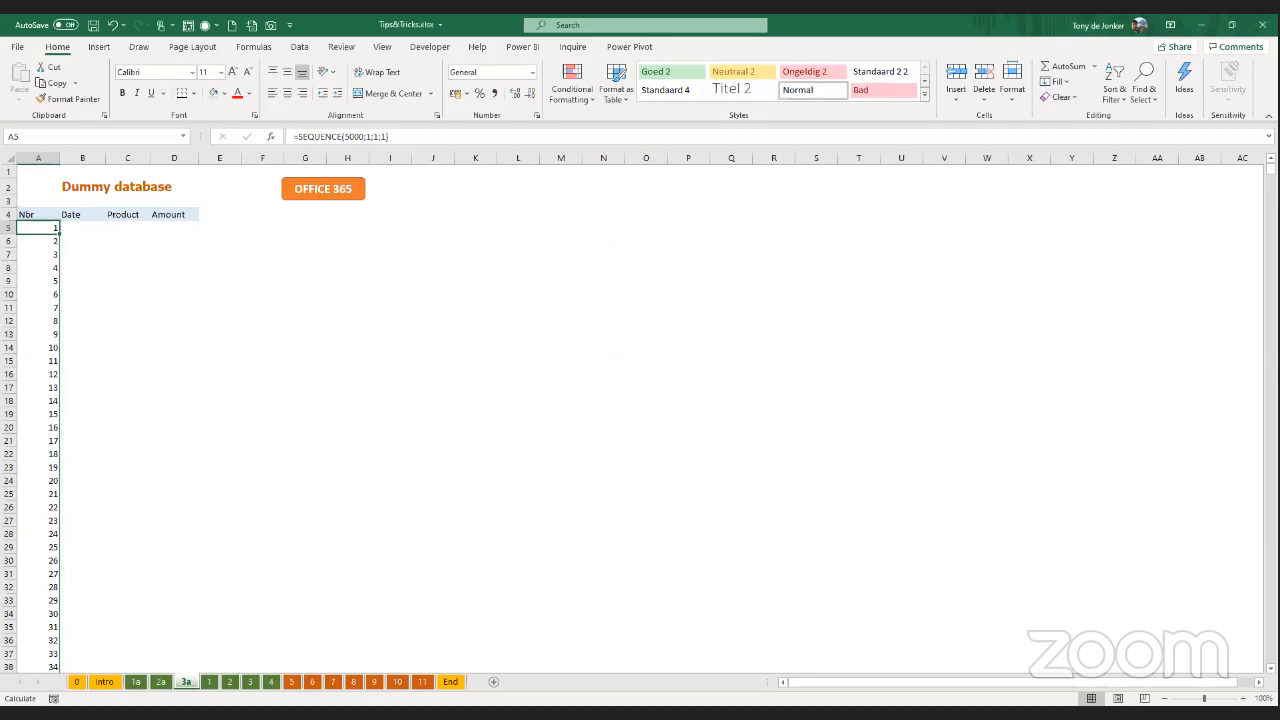
pyautogui.moveTo(1271, 169)
pyautogui.mouseDown()
pyautogui.moveTo(1271, 292)
pyautogui.moveTo(1271, 169)
pyautogui.mouseUp()
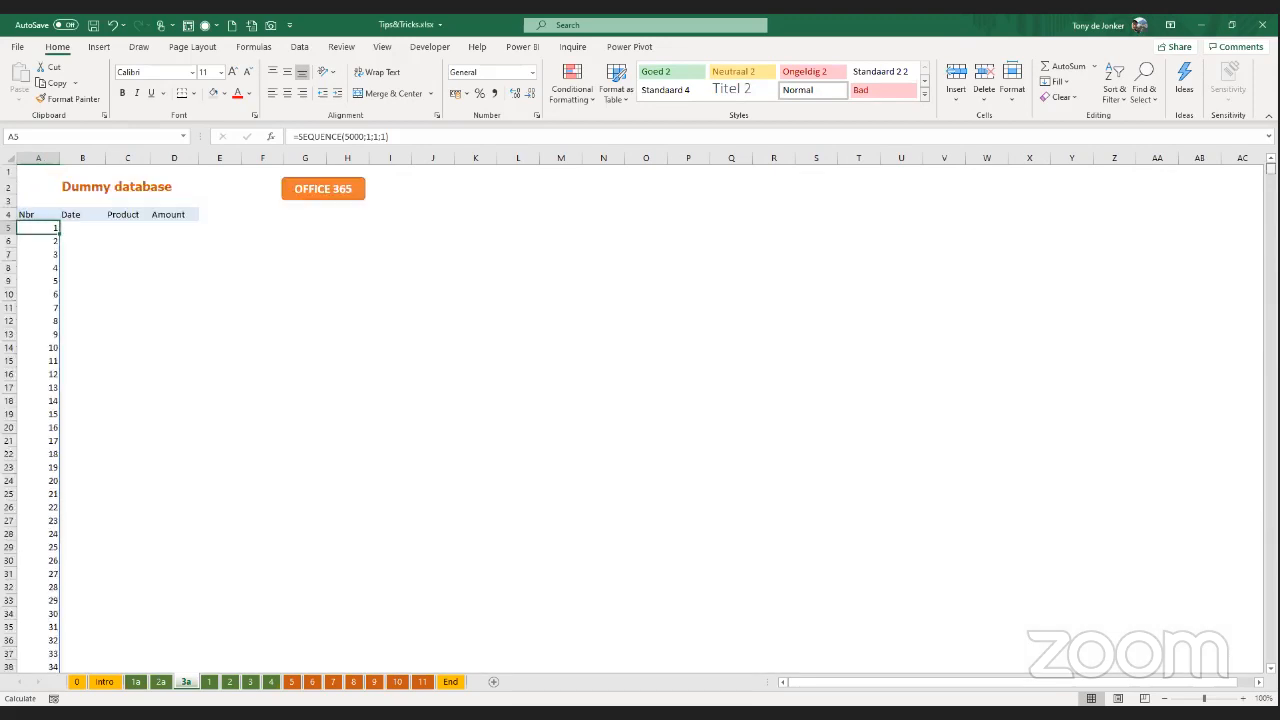
# - Start a RANDARRAY formula in B5 under Date and bring up its function arguments
pyautogui.click(84, 227)
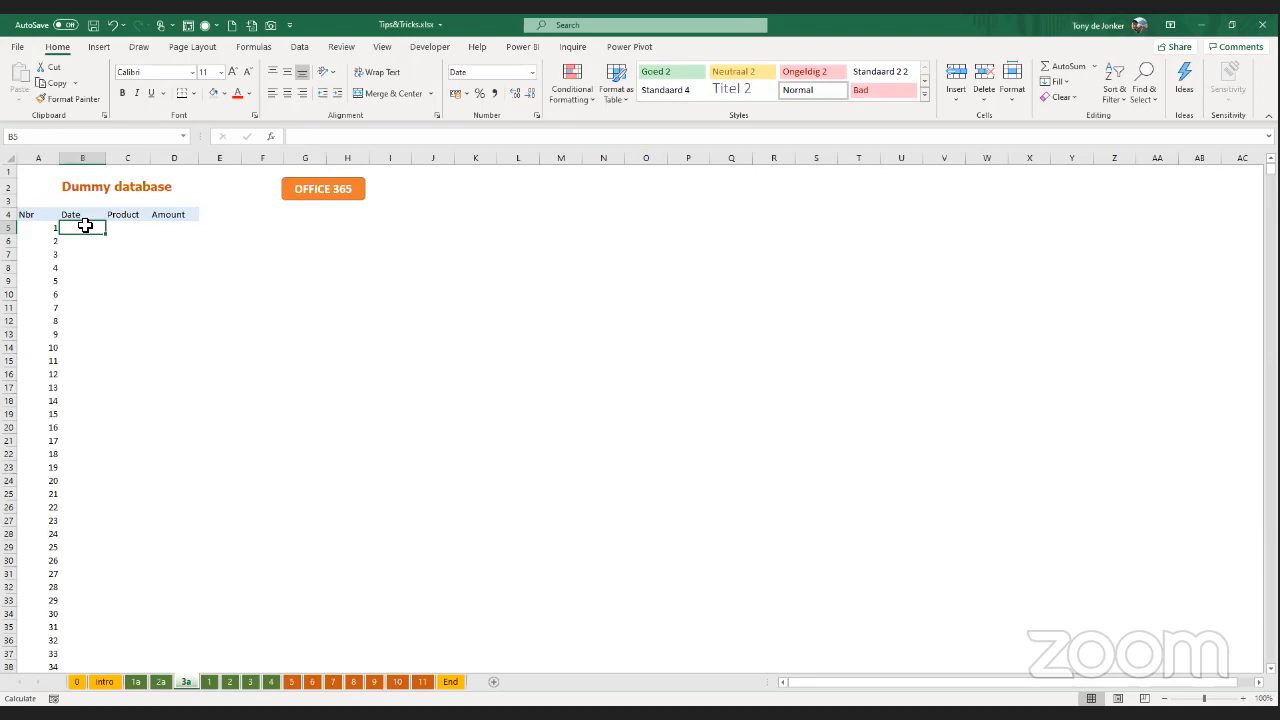
pyautogui.write('=')
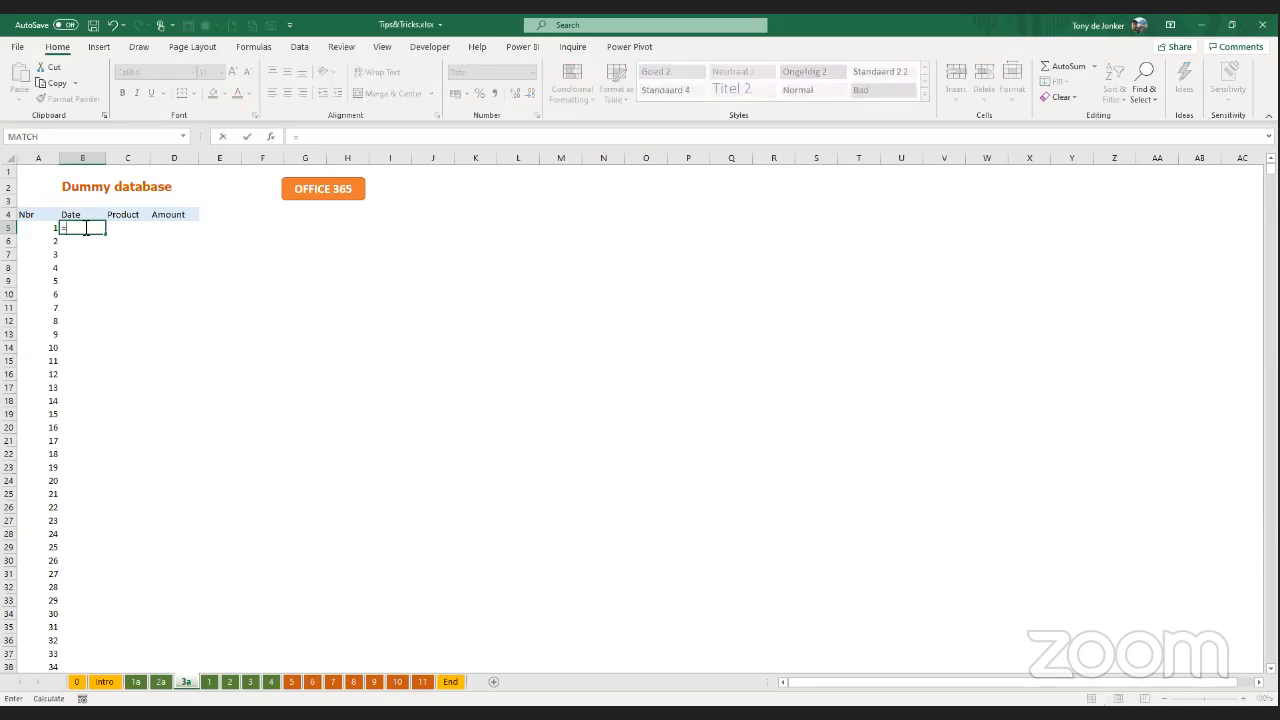
pyautogui.write('ra')
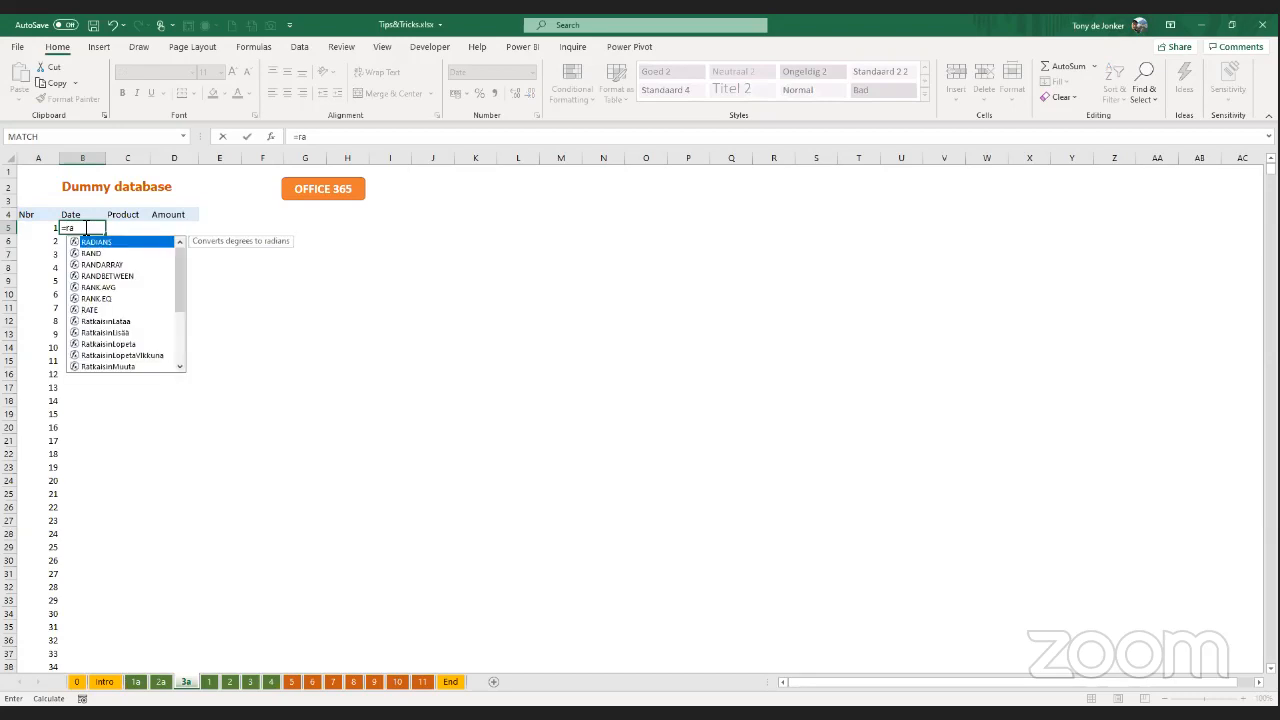
pyautogui.write('nd')
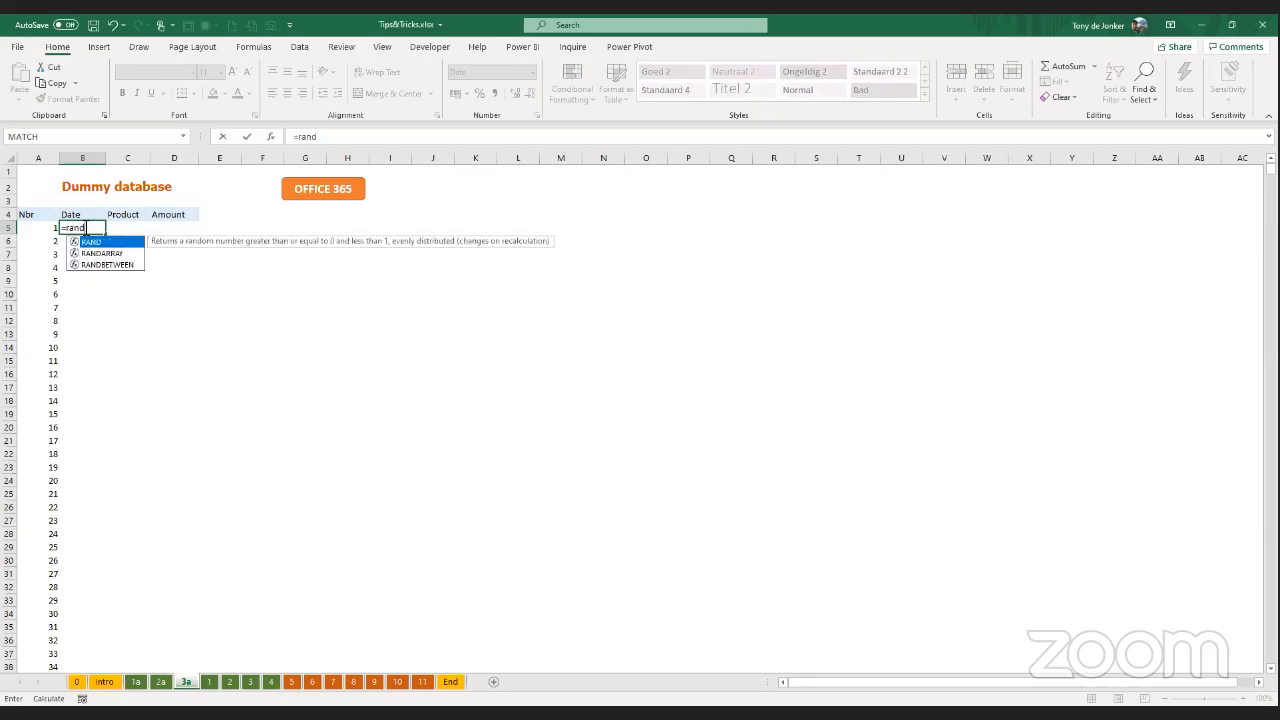
pyautogui.press('Down')
pyautogui.press('Tab')
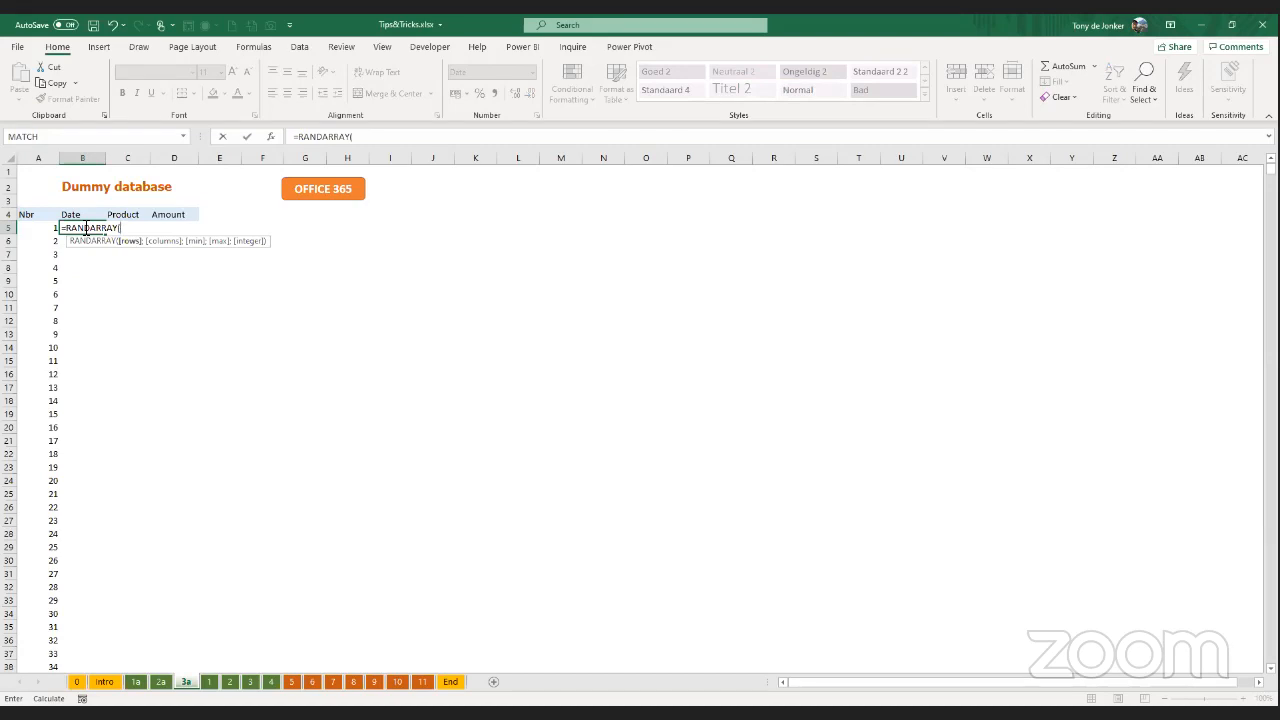
pyautogui.click(269, 136)
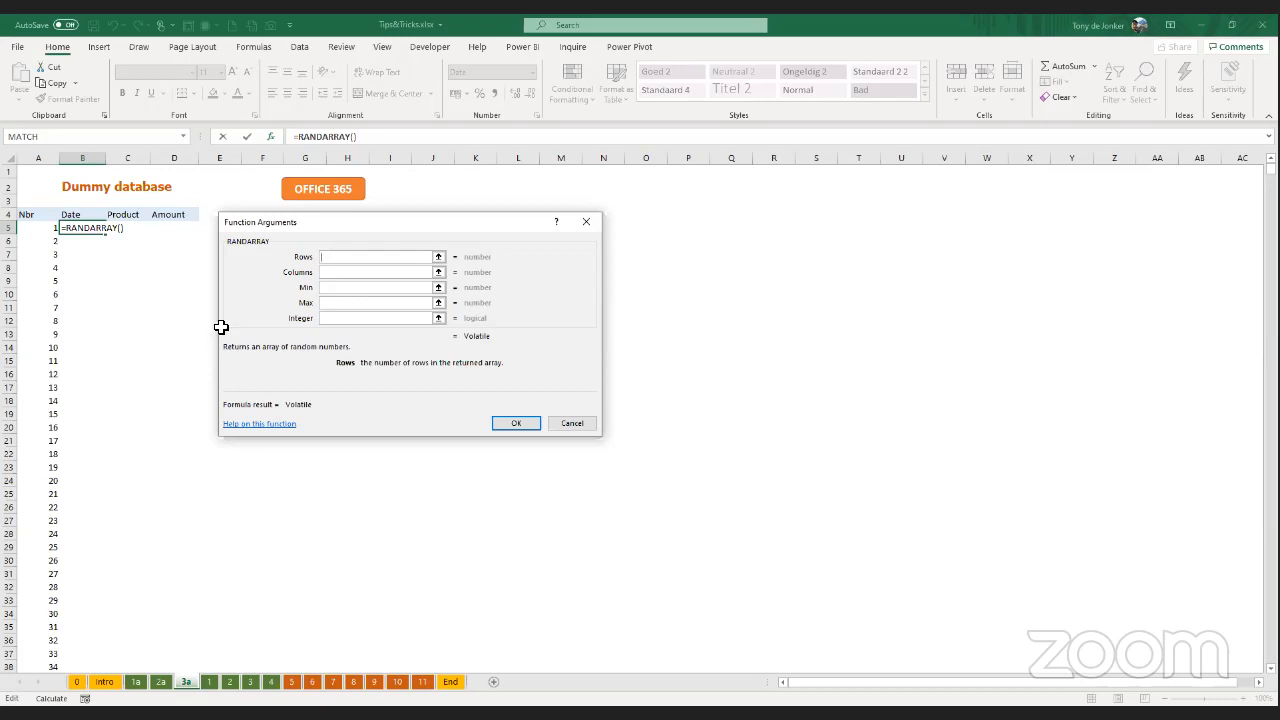
# - Set the RANDARRAY Rows argument to counta(A:A)-1 and Columns to 1
pyautogui.write('counta(')
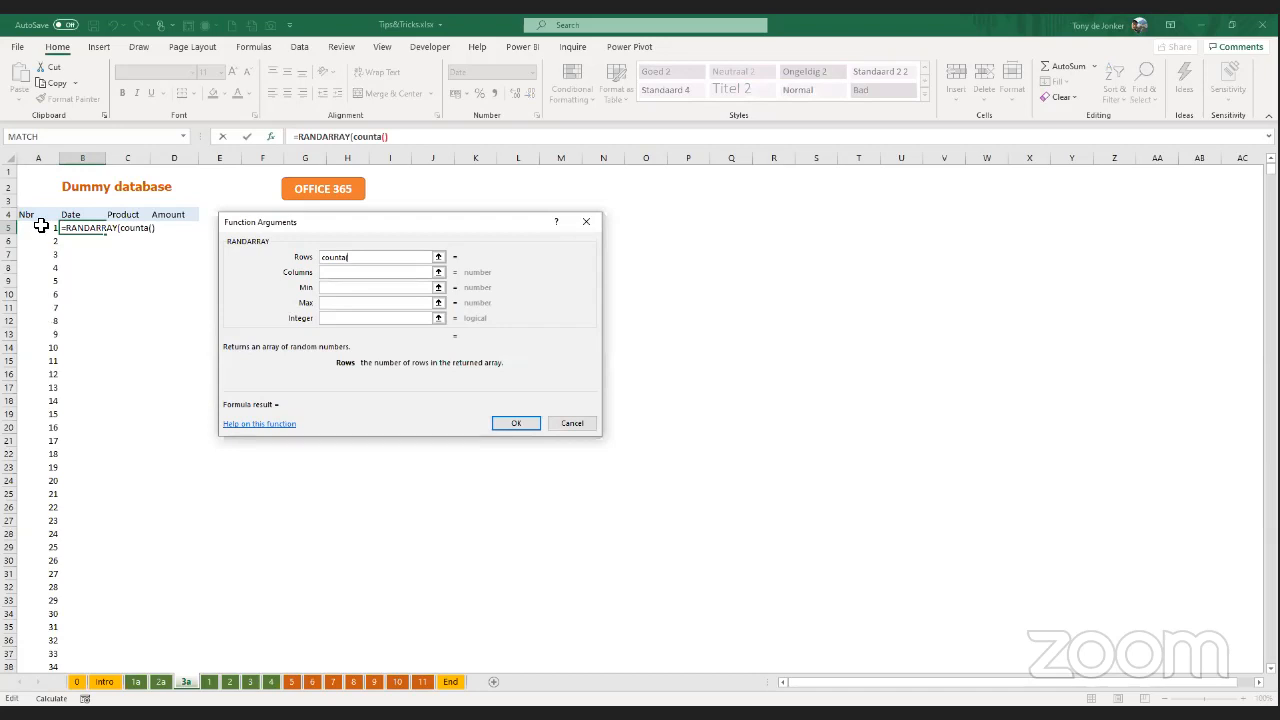
pyautogui.click(41, 162)
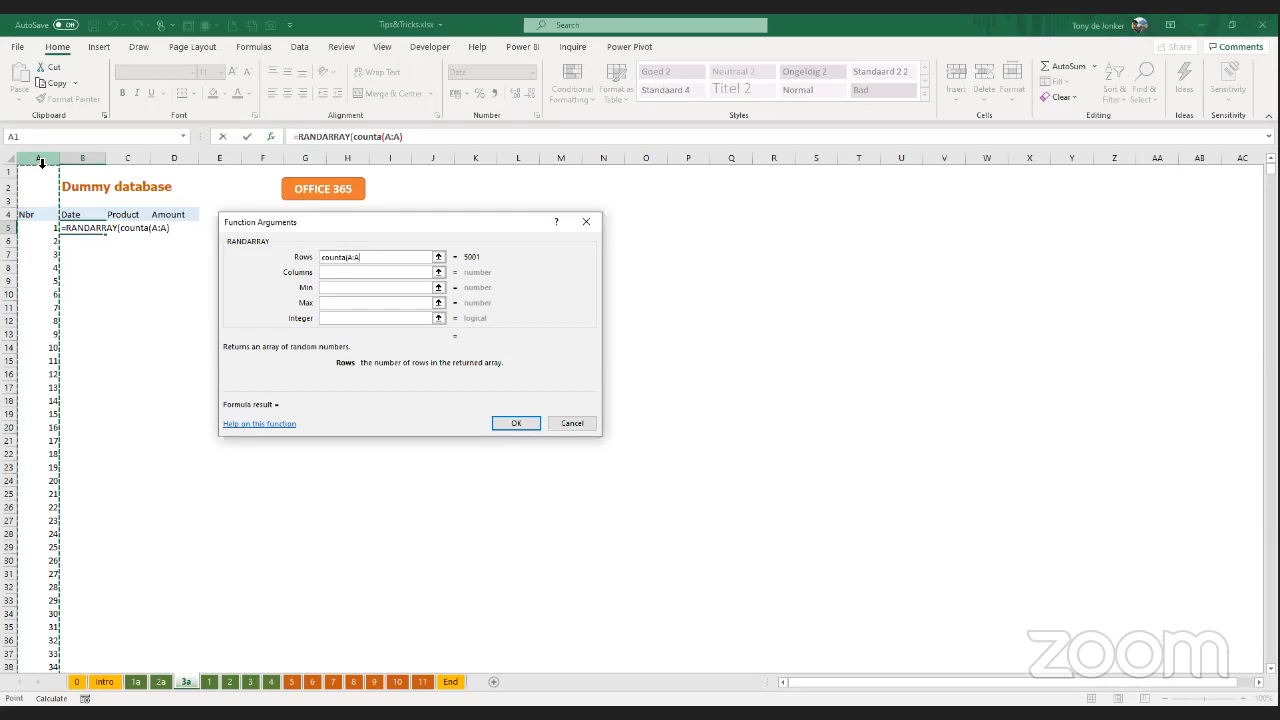
pyautogui.write(')')
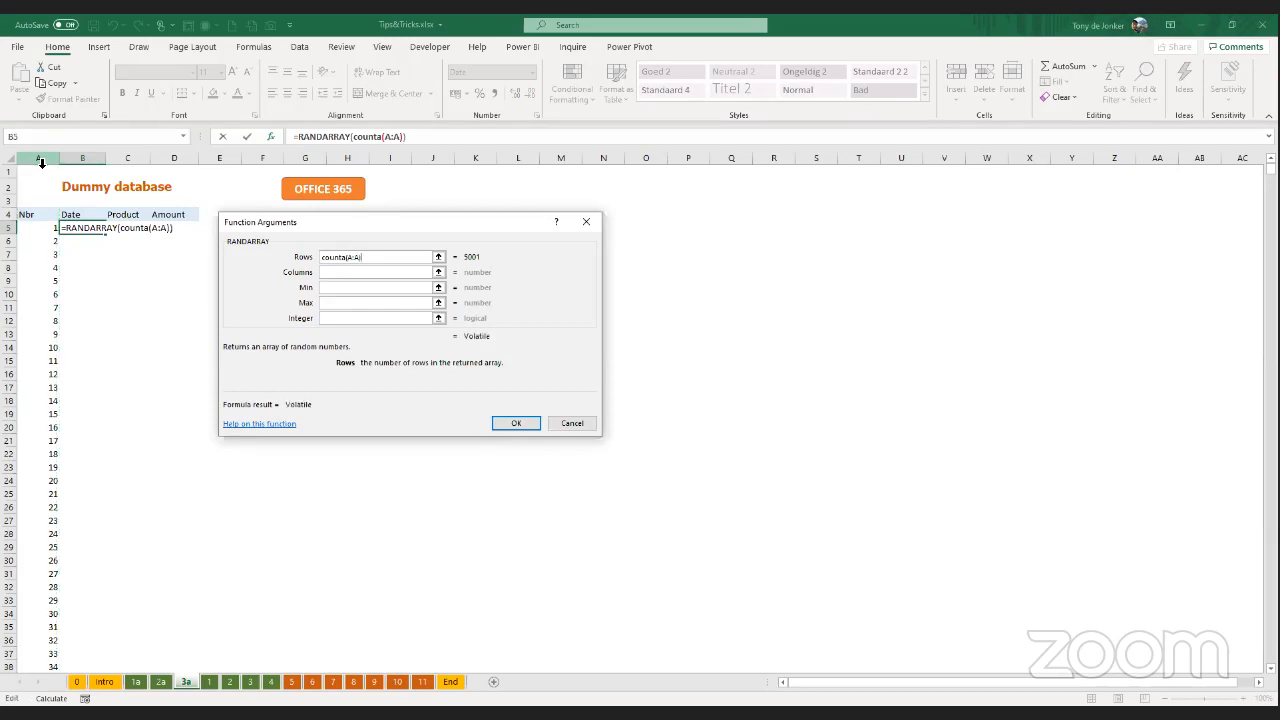
pyautogui.write('-1')
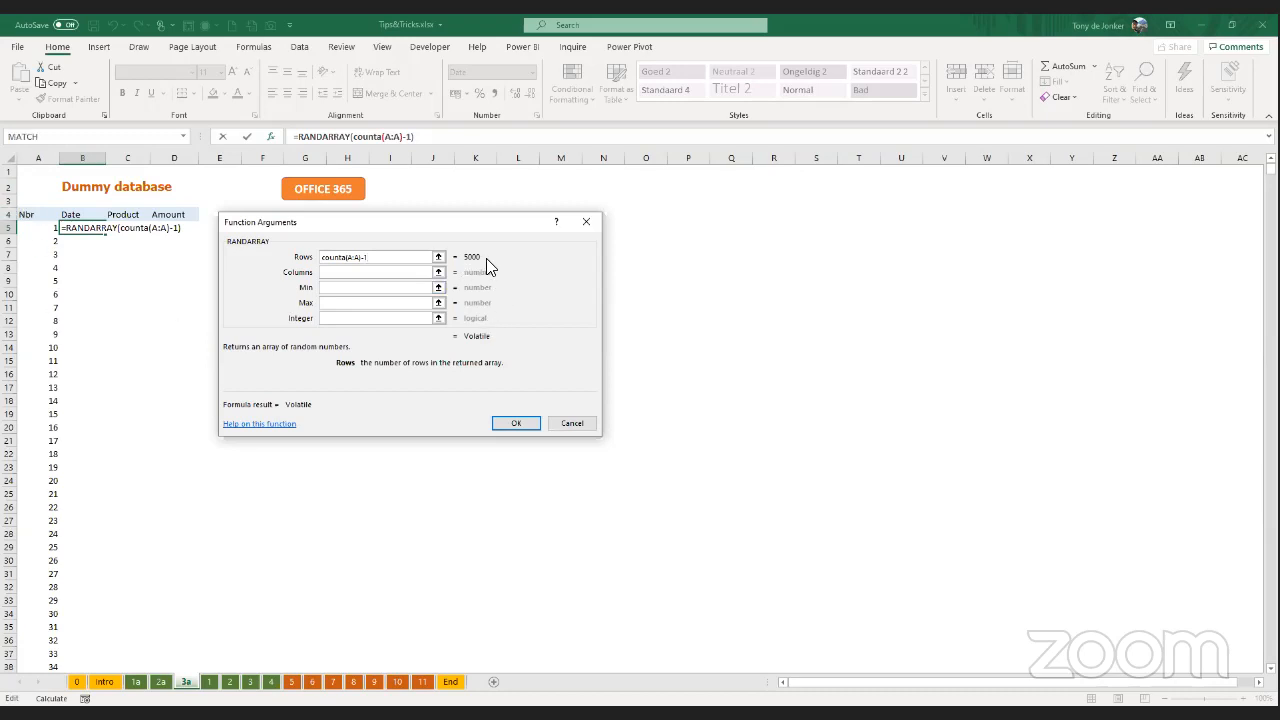
pyautogui.click(350, 273)
pyautogui.write('1')
# - Set the RANDARRAY Min argument to date(2017;1;1) and Max to date(2020;12;31)
pyautogui.click(340, 289)
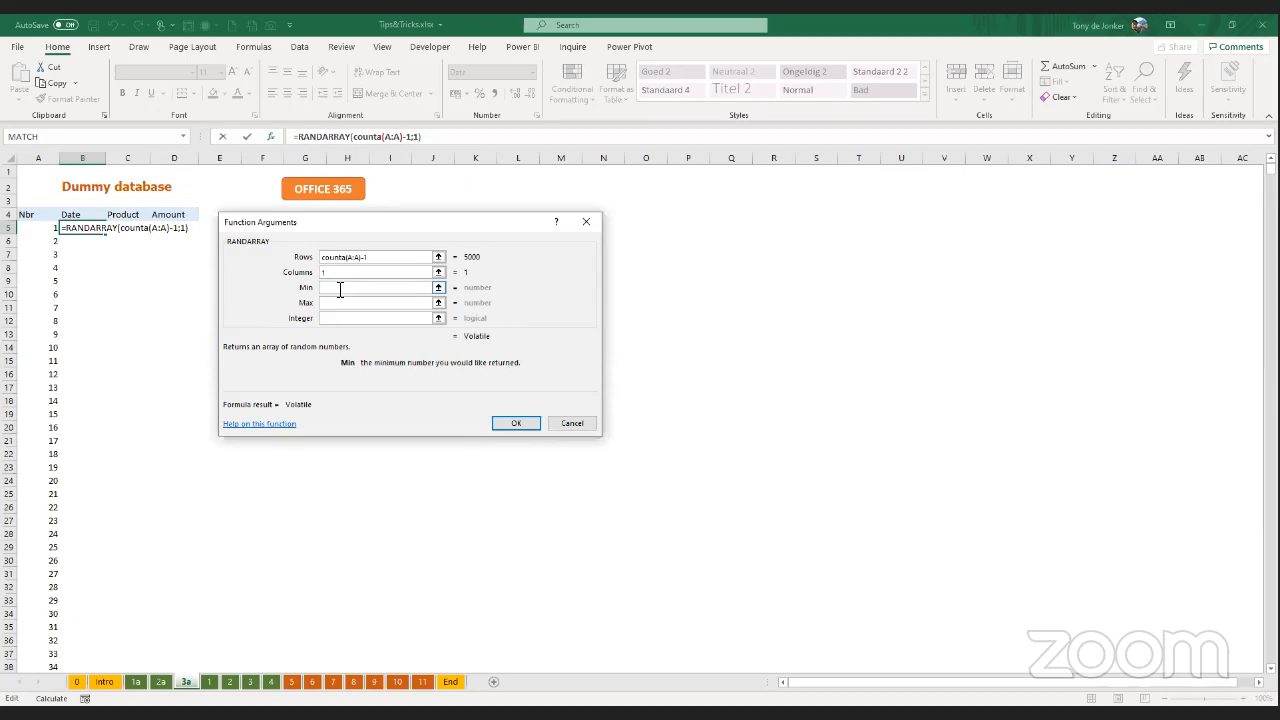
pyautogui.write('date(')
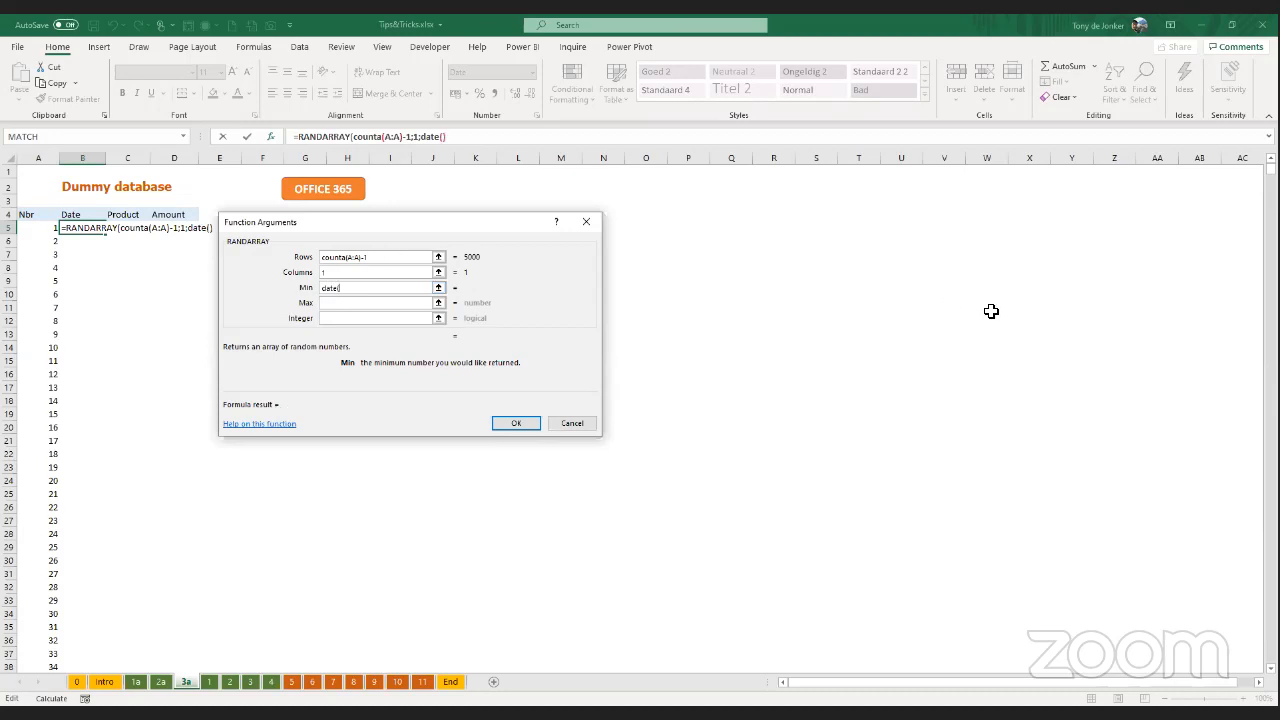
pyautogui.write('2017;1;1)')
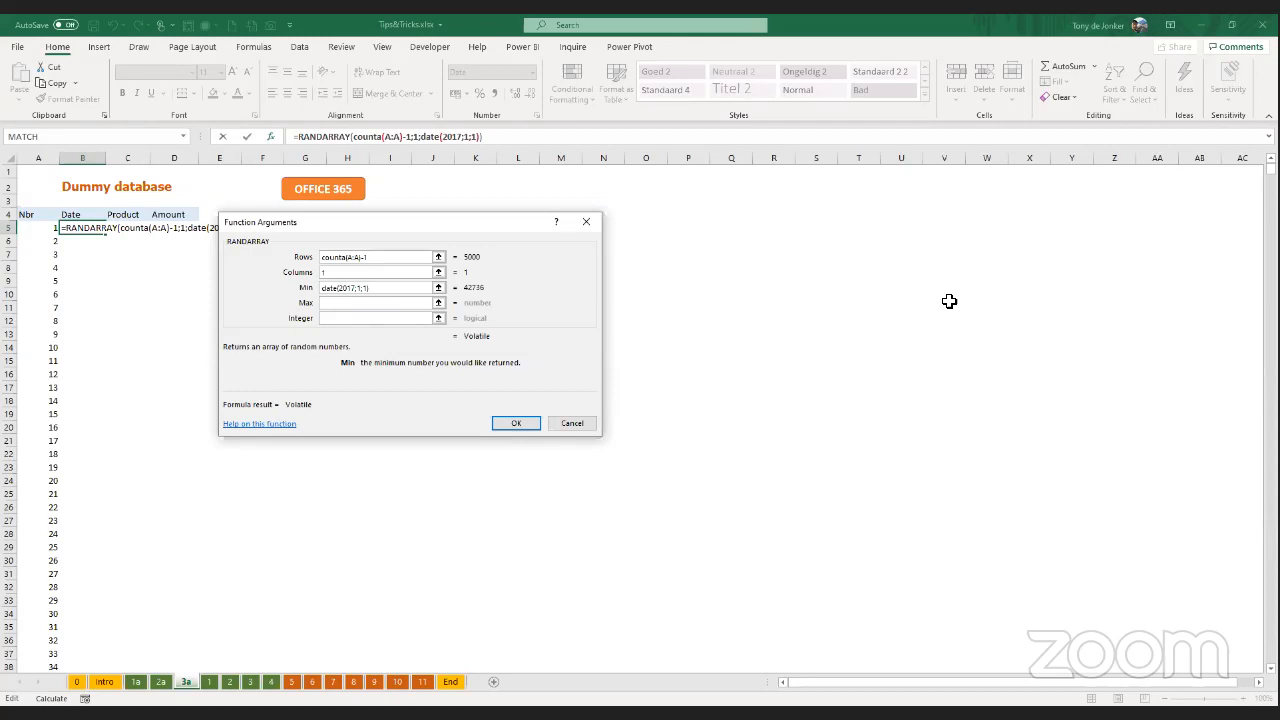
pyautogui.click(340, 304)
pyautogui.write('date"')
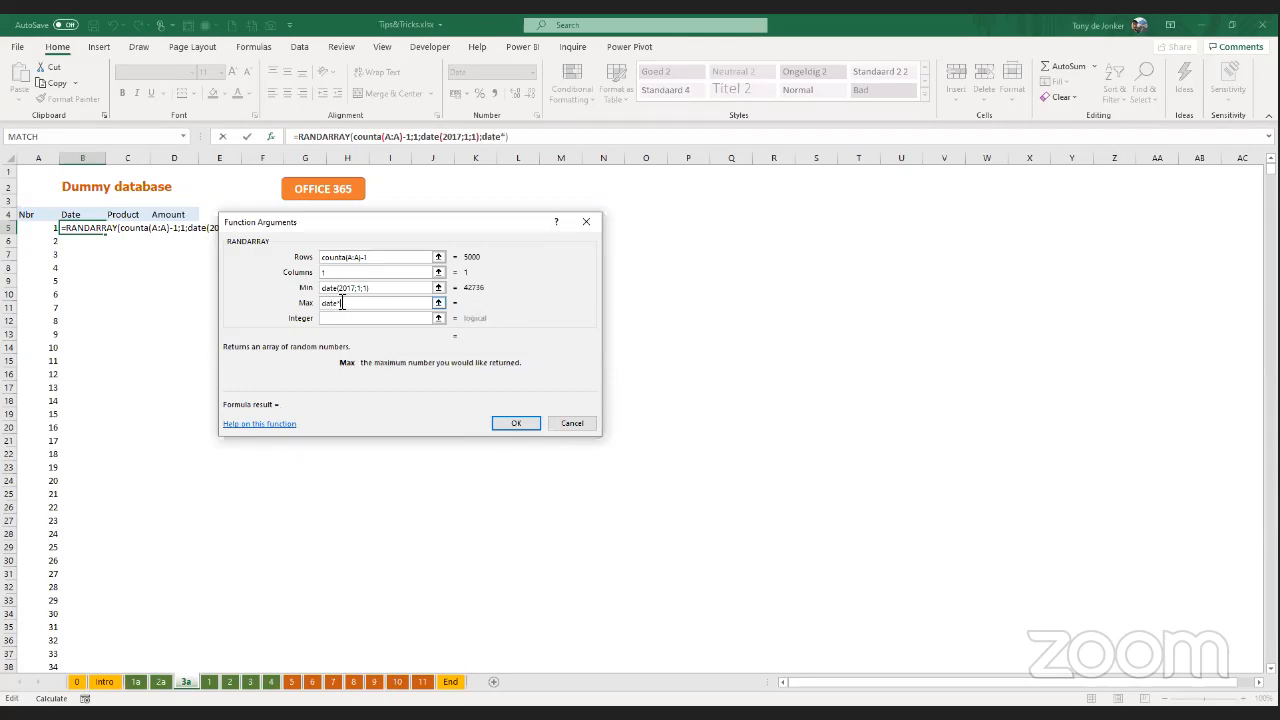
pyautogui.press('BackSpace')
pyautogui.write('(2020;12;31)')
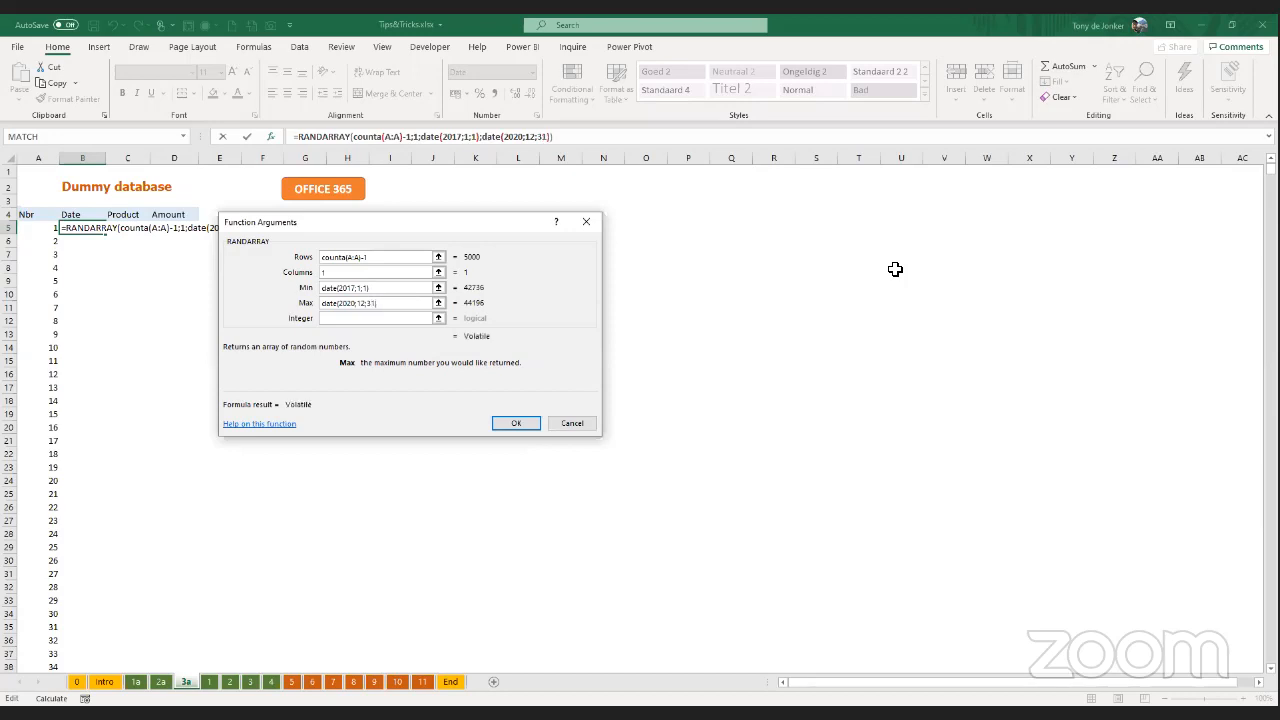
# - Set the Integer argument to 0 and complete the RANDARRAY formula in B5
pyautogui.click(353, 319)
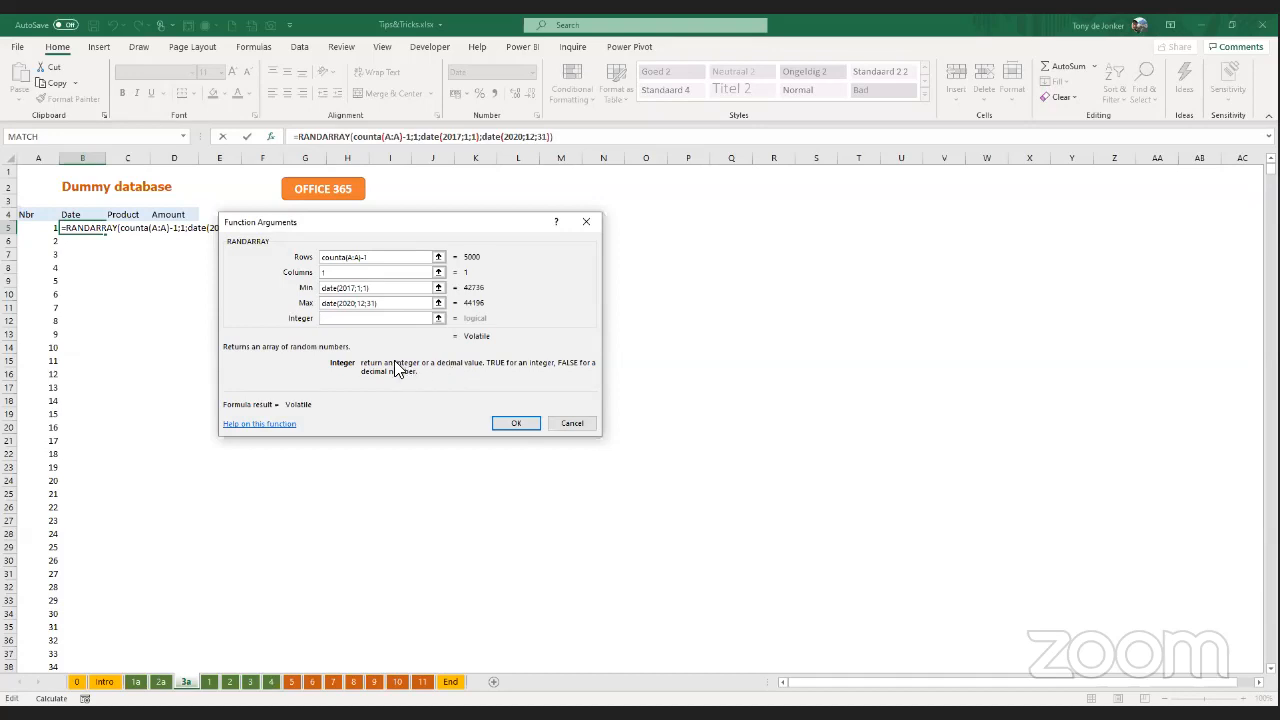
pyautogui.write('0')
pyautogui.click(511, 421)
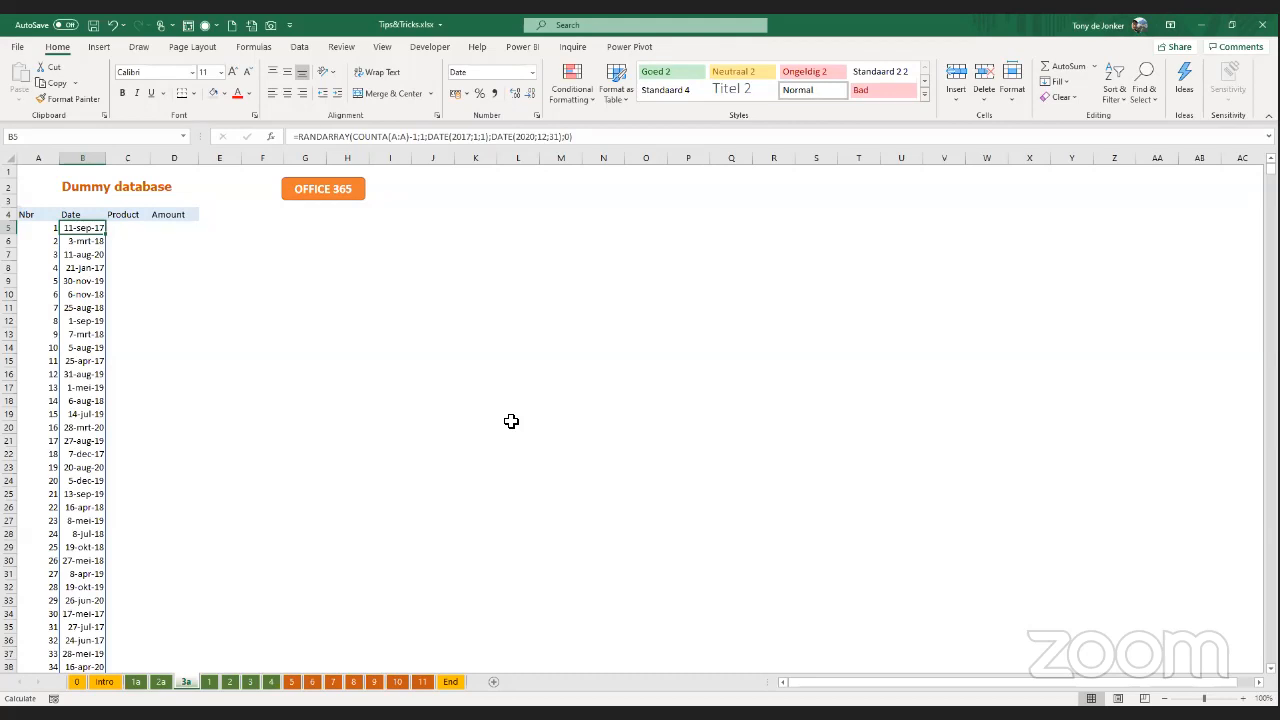
# - Change the last argument (Integer) of the RANDARRAY formula in B5 to 1
pyautogui.click(572, 137)
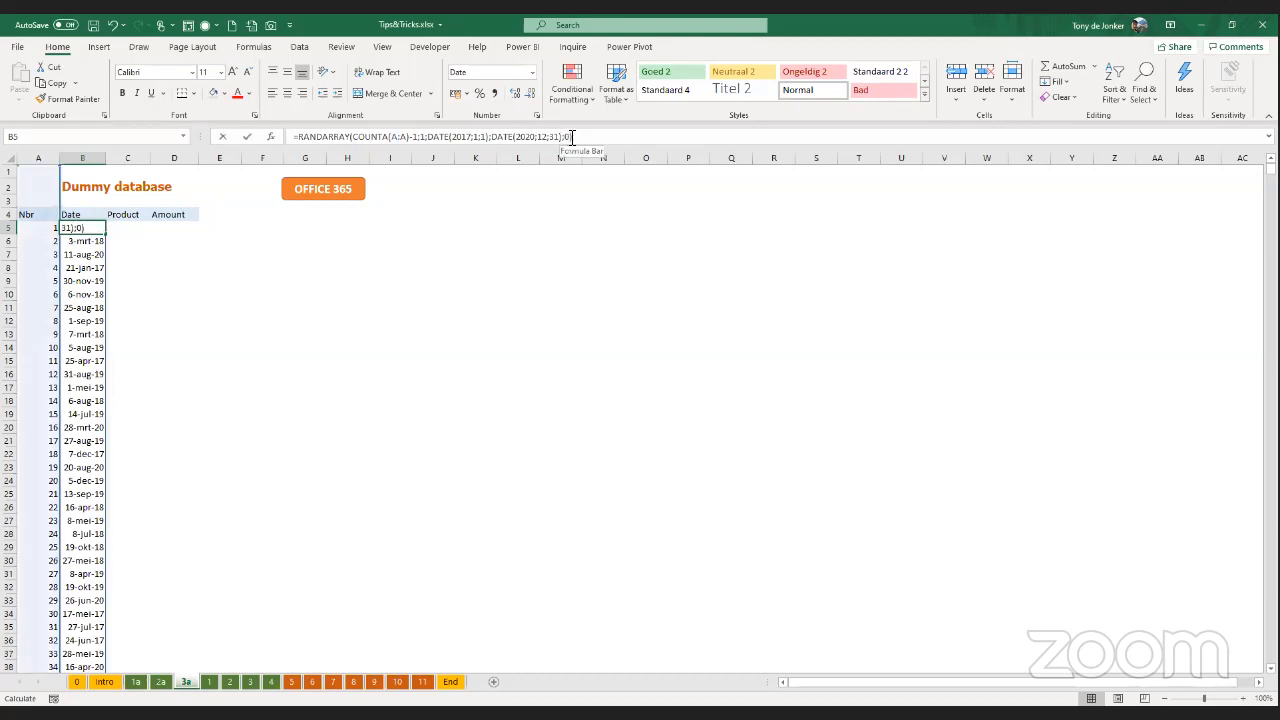
pyautogui.press('BackSpace')
pyautogui.write('1')
pyautogui.press('Return')
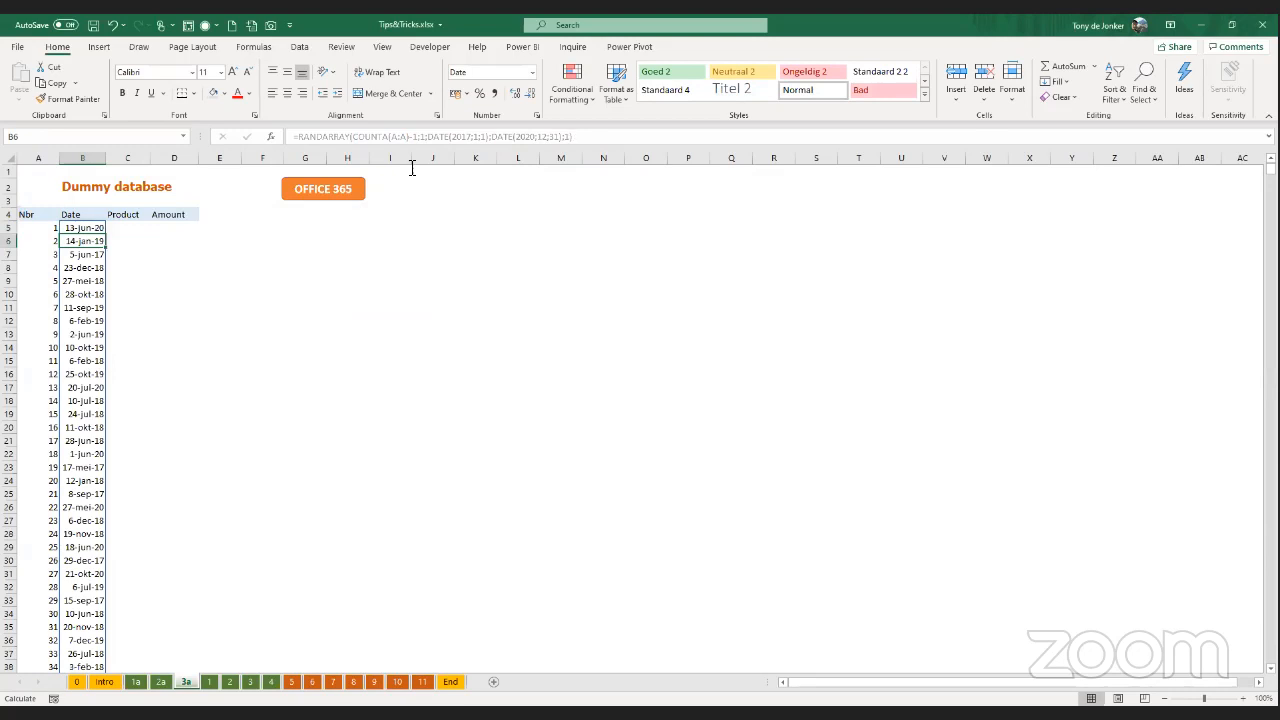
pyautogui.click(92, 228)
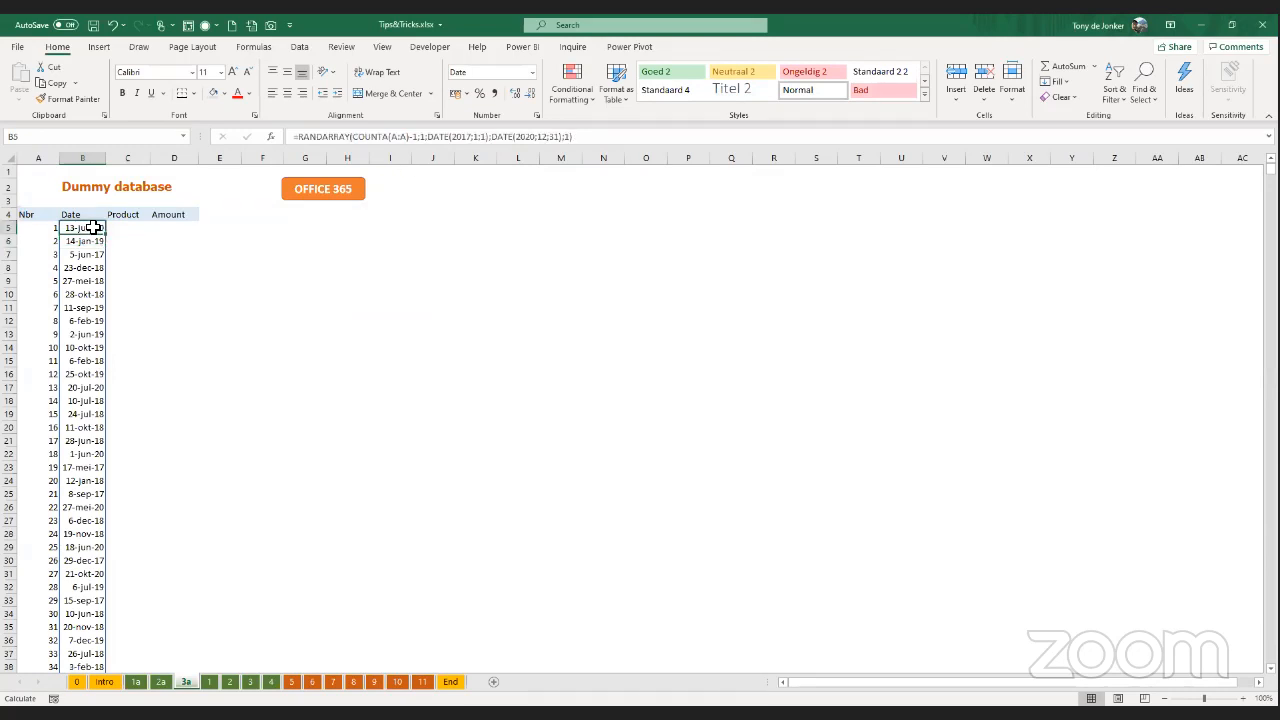
# - Start a CHOOSE formula in C5 under Product and nest a RANDARRAY function as its Index_num argument
pyautogui.click(139, 229)
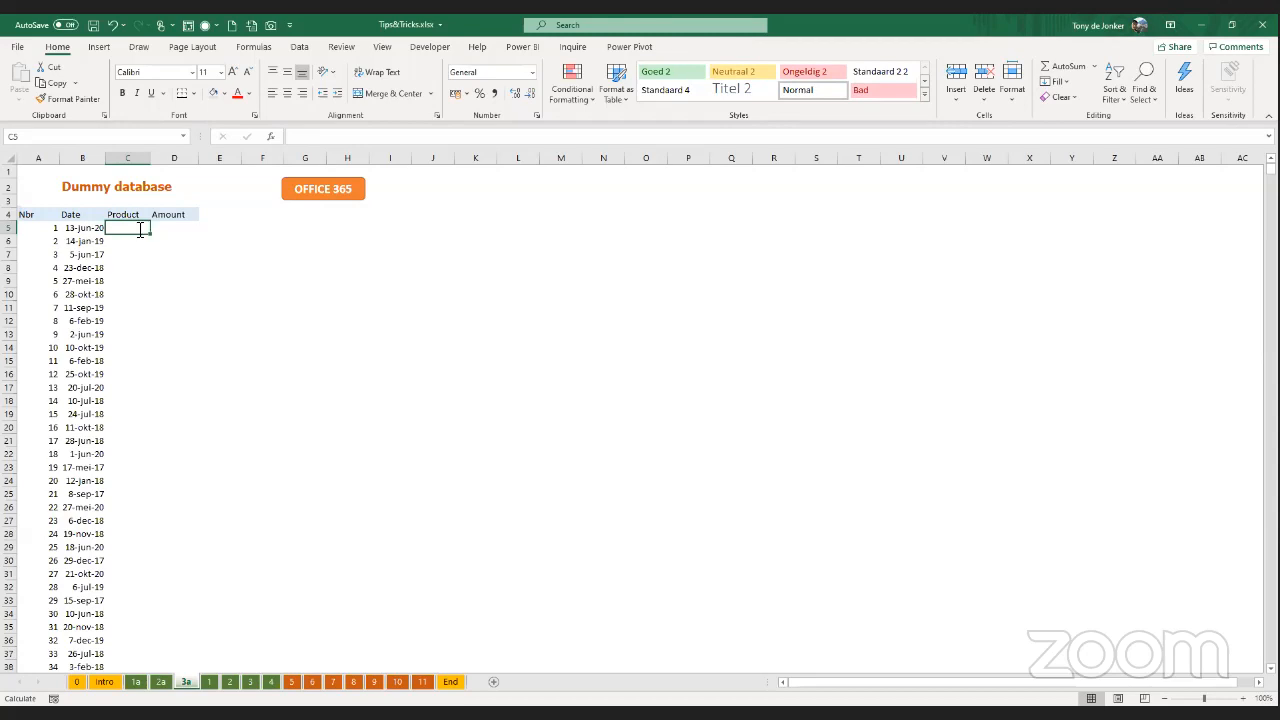
pyautogui.write('=')
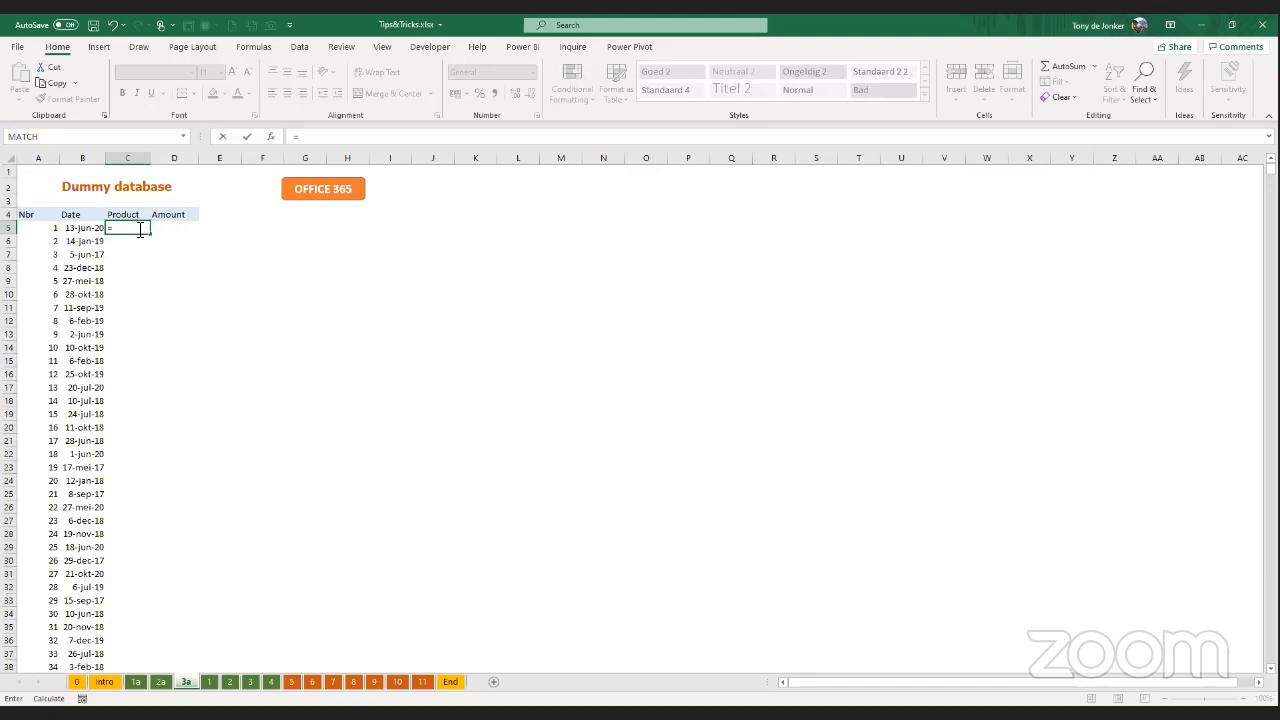
pyautogui.write('CHOOSE(')
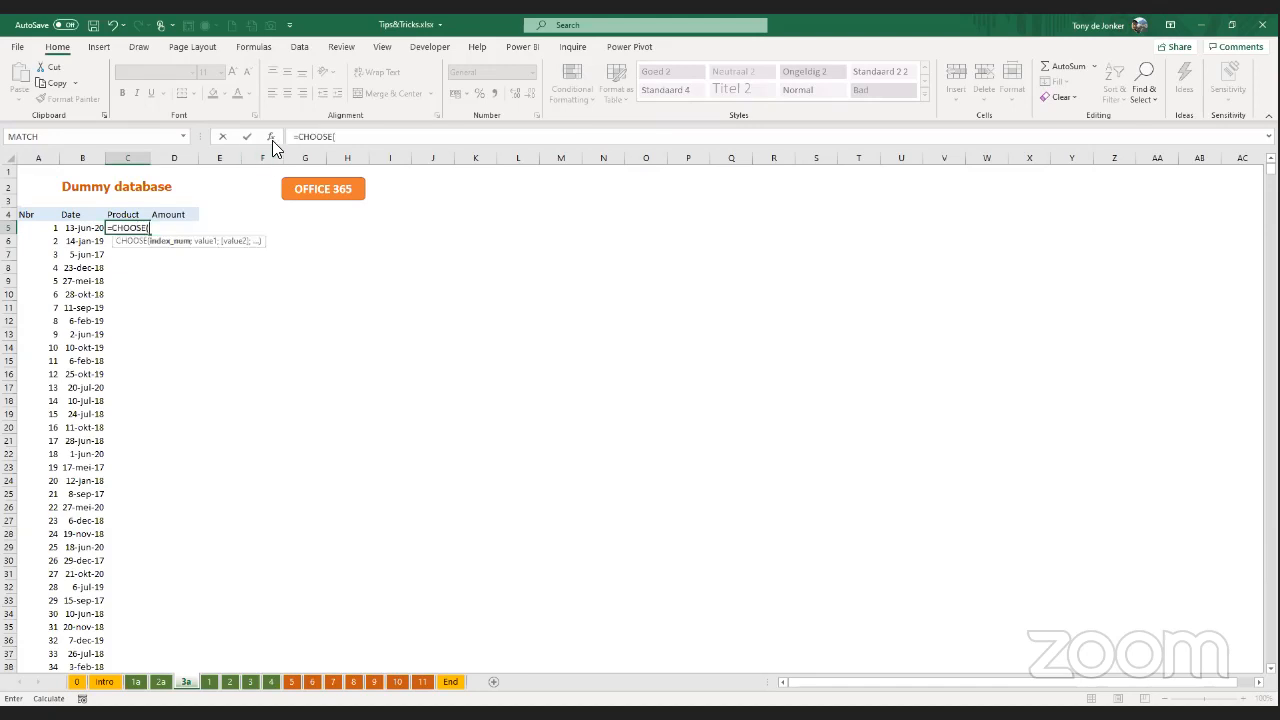
pyautogui.click(274, 138)
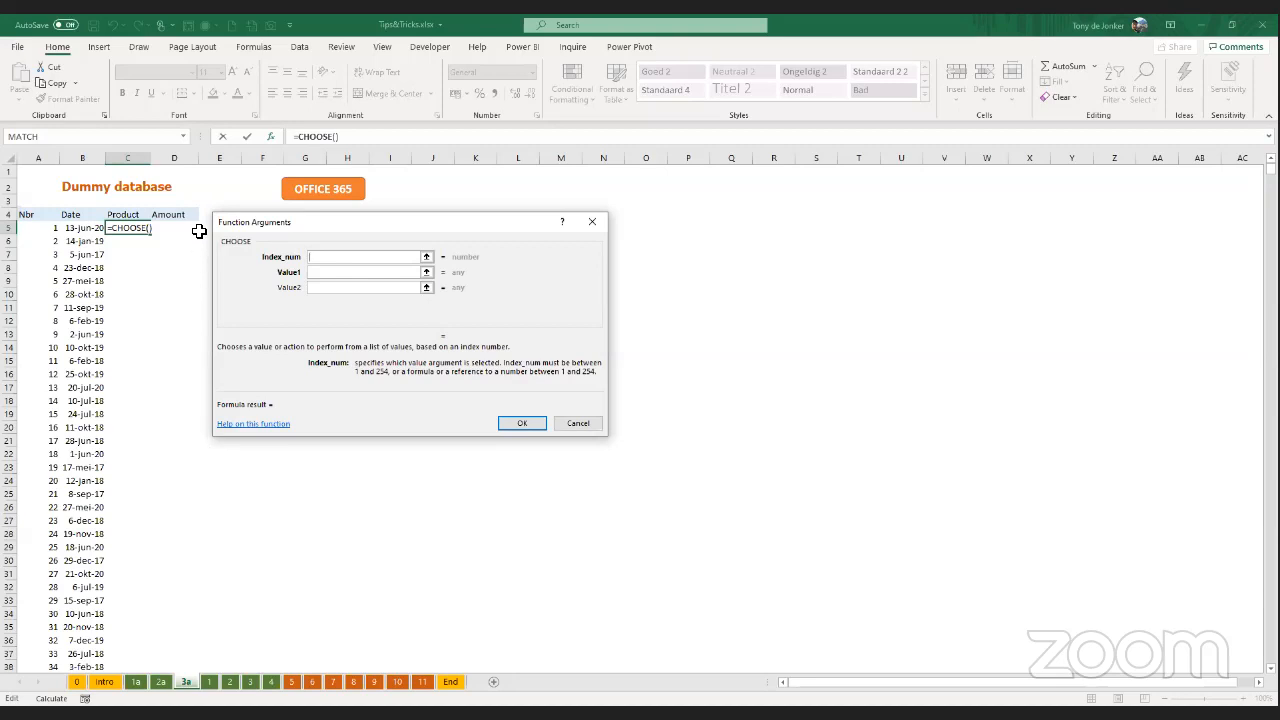
pyautogui.click(184, 136)
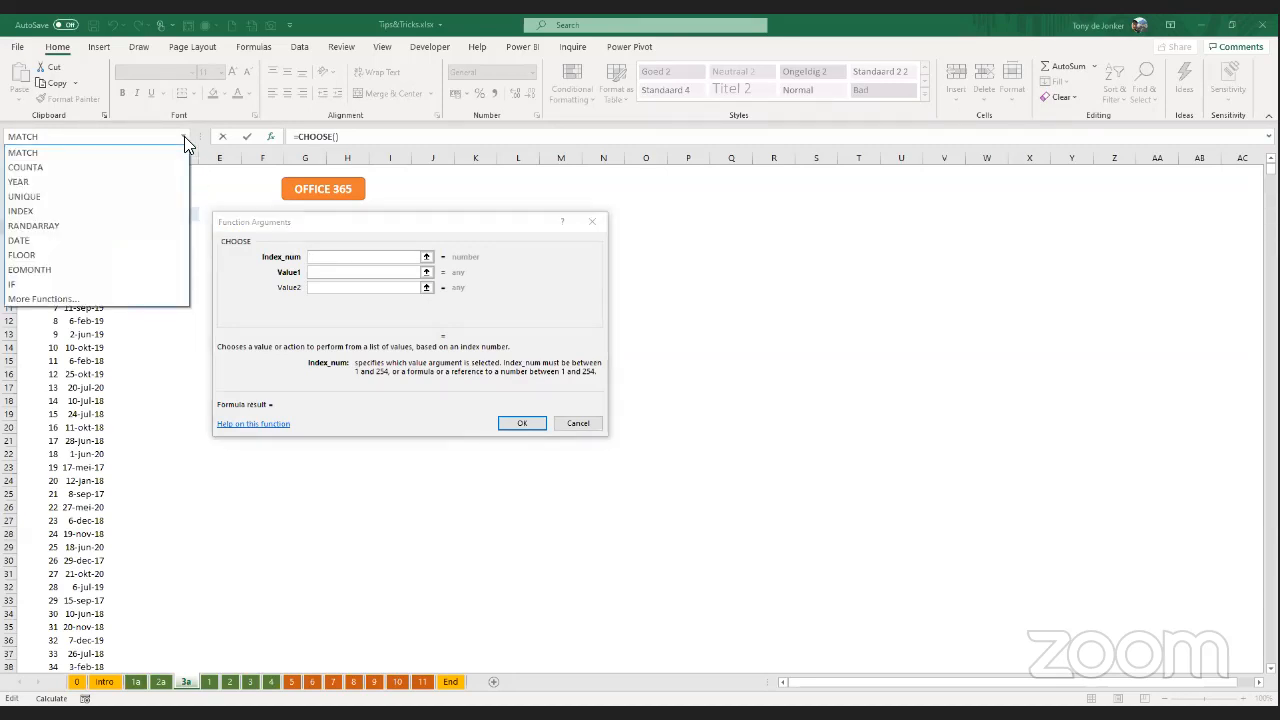
pyautogui.click(89, 227)
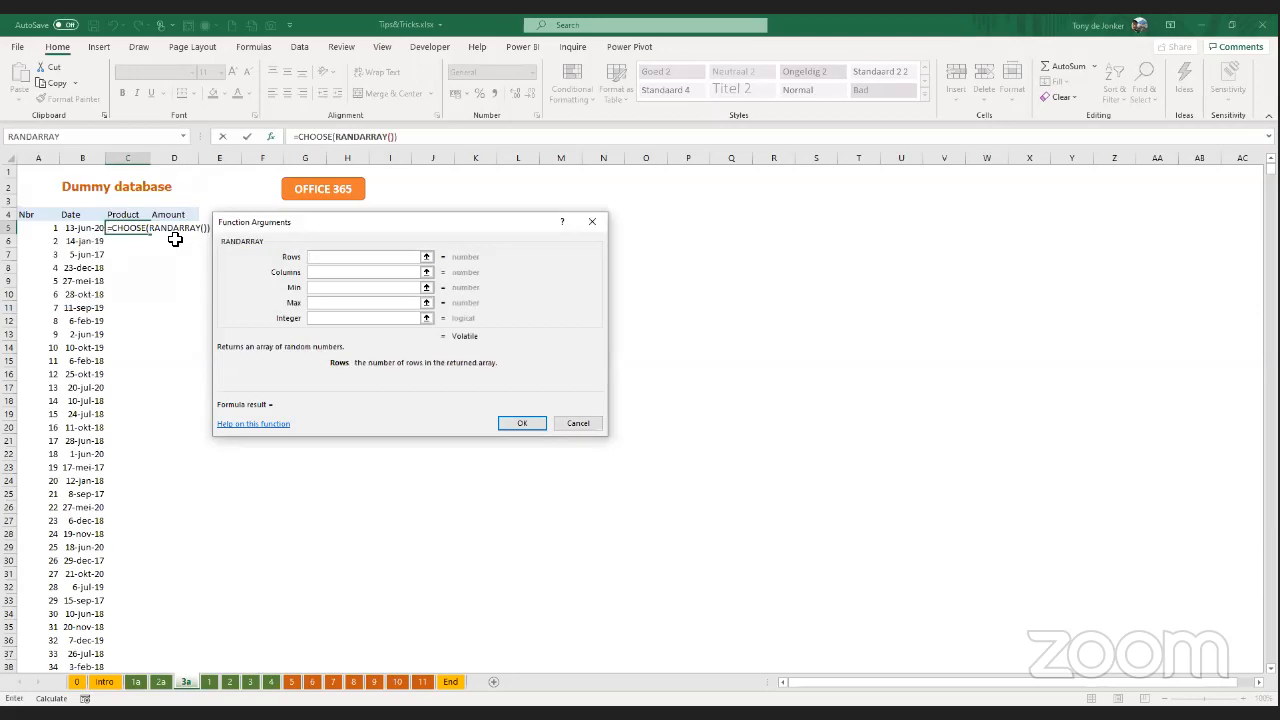
# - Set the nested RANDARRAY's Rows argument to counta(A:A)-1 and its Columns argument to 1
pyautogui.write('counta(')
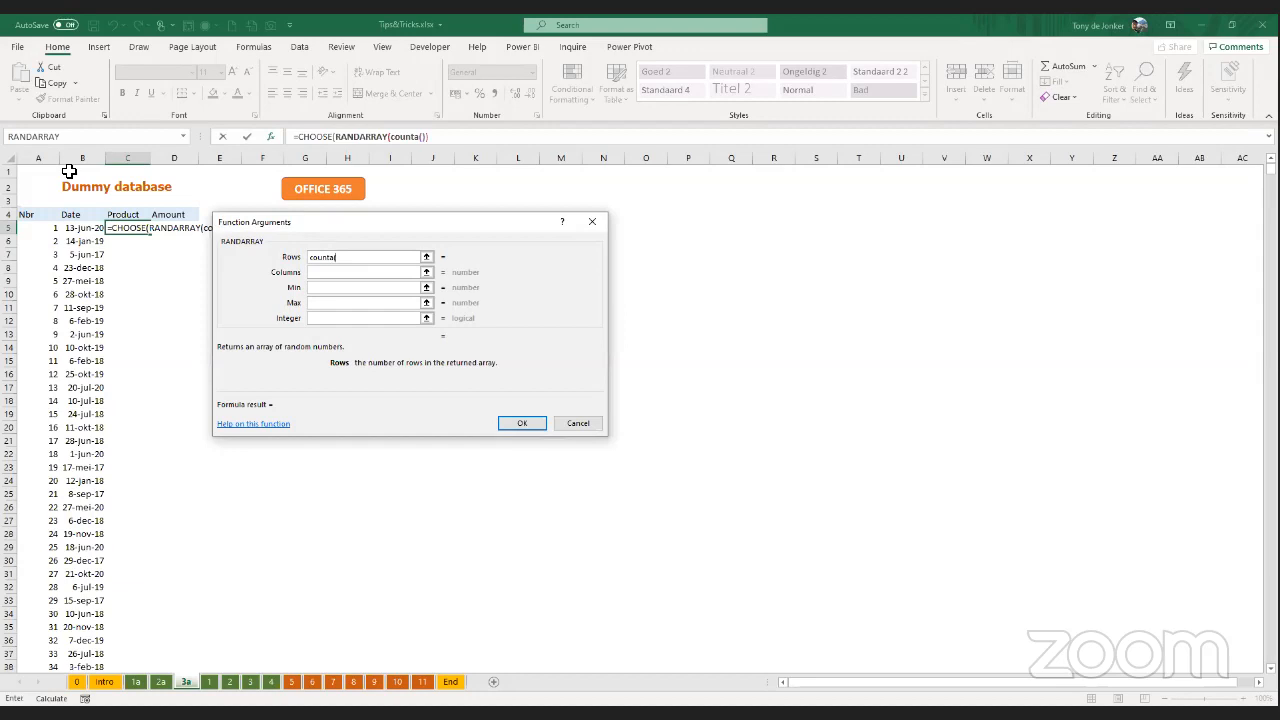
pyautogui.click(40, 160)
pyautogui.write(')-1')
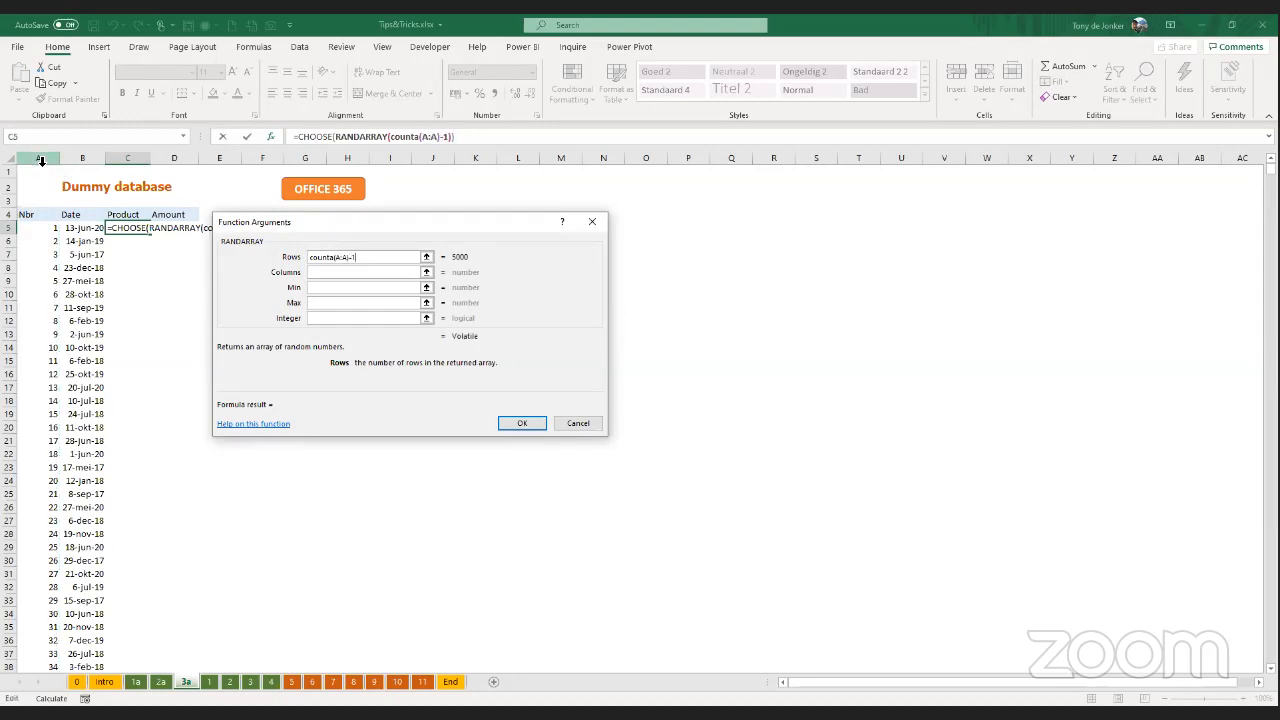
pyautogui.click(334, 273)
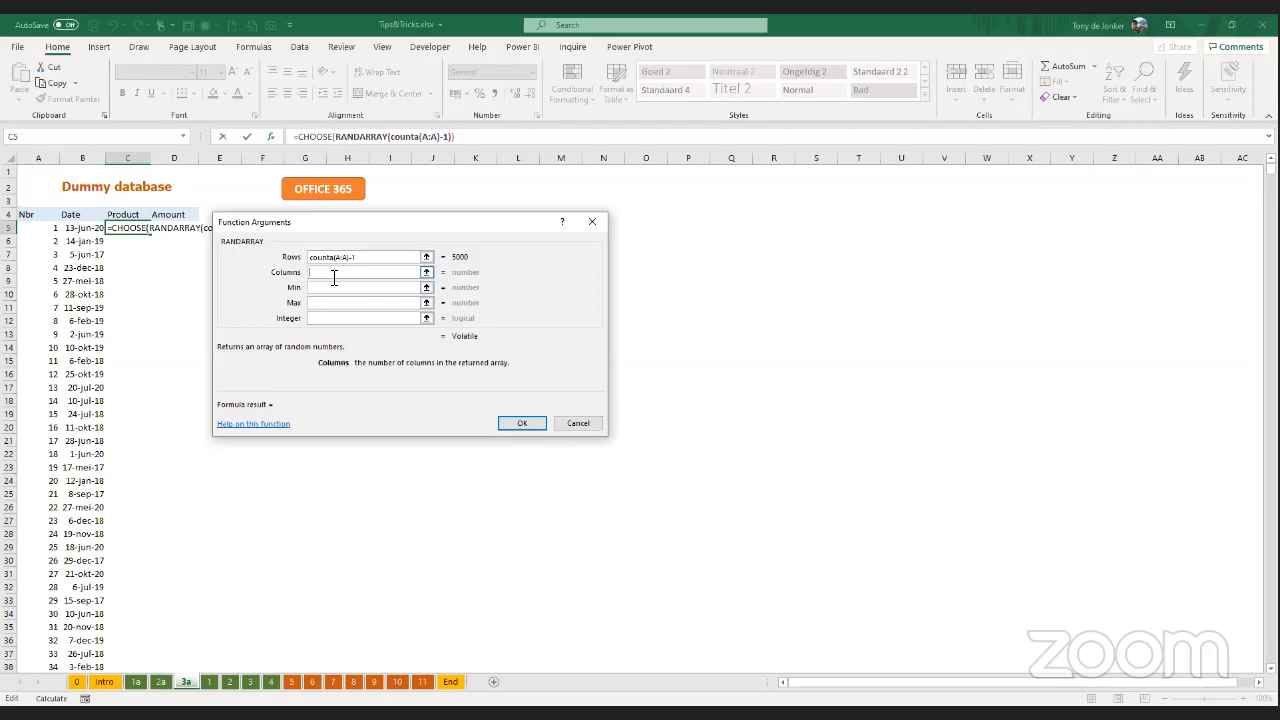
pyautogui.write('1')
pyautogui.press('Tab')
# - Set the nested RANDARRAY's Min to 1, Max to 4 and Integer to 0
pyautogui.click(320, 289)
pyautogui.write('1')
pyautogui.press('Tab')
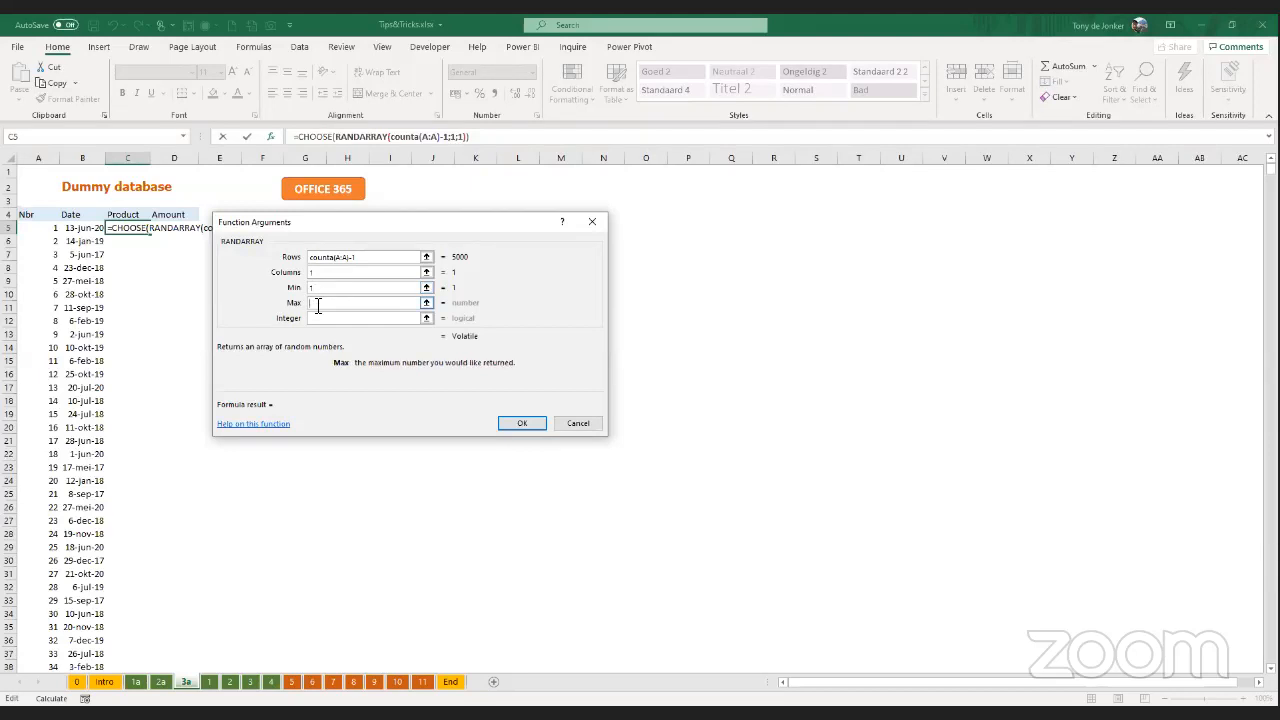
pyautogui.write('4')
pyautogui.click(324, 318)
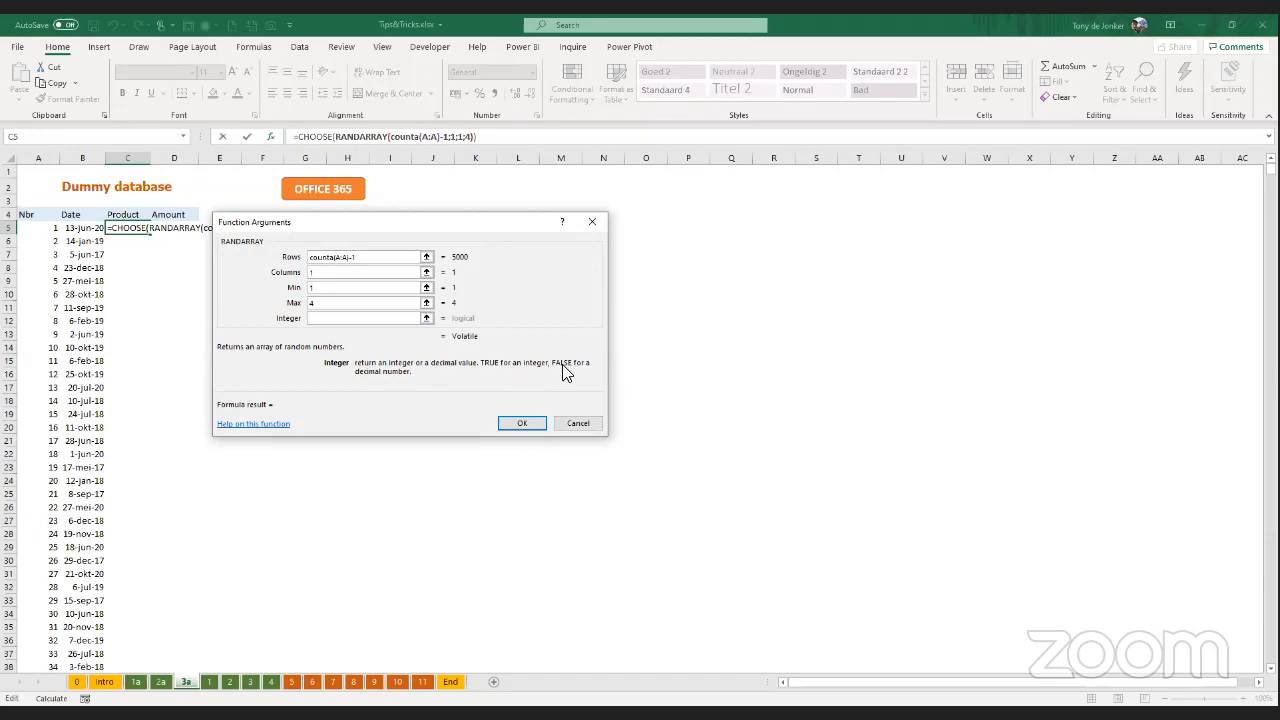
pyautogui.write('0')
# - Set the CHOOSE function's Value1 to Value4 to video, audio, computer and other, and enter the formula in C5
pyautogui.click(324, 137)
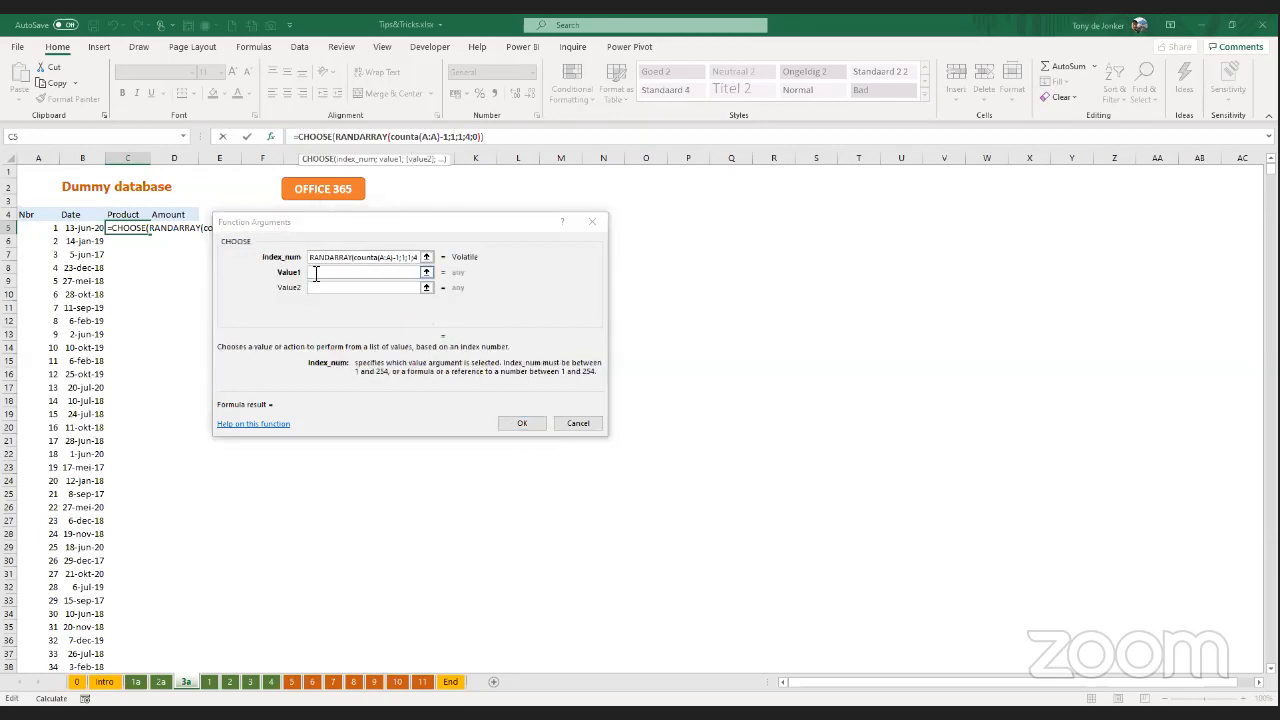
pyautogui.click(319, 276)
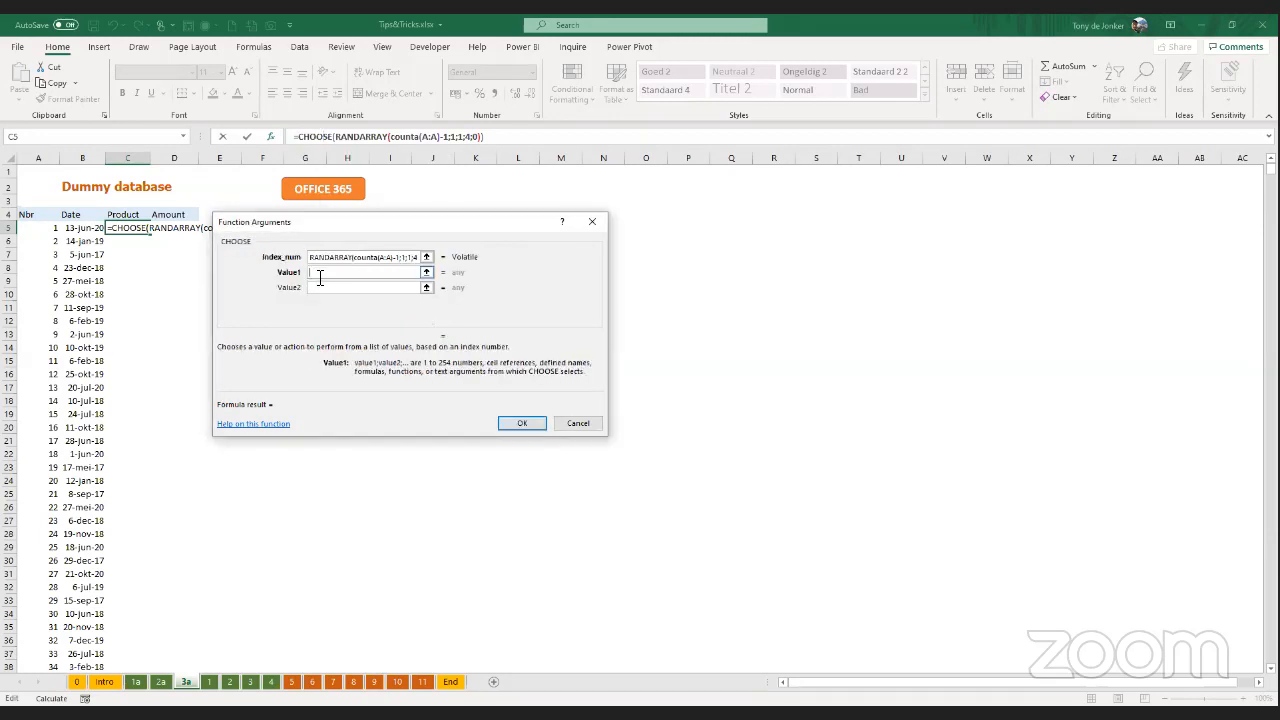
pyautogui.write('video')
pyautogui.click(326, 288)
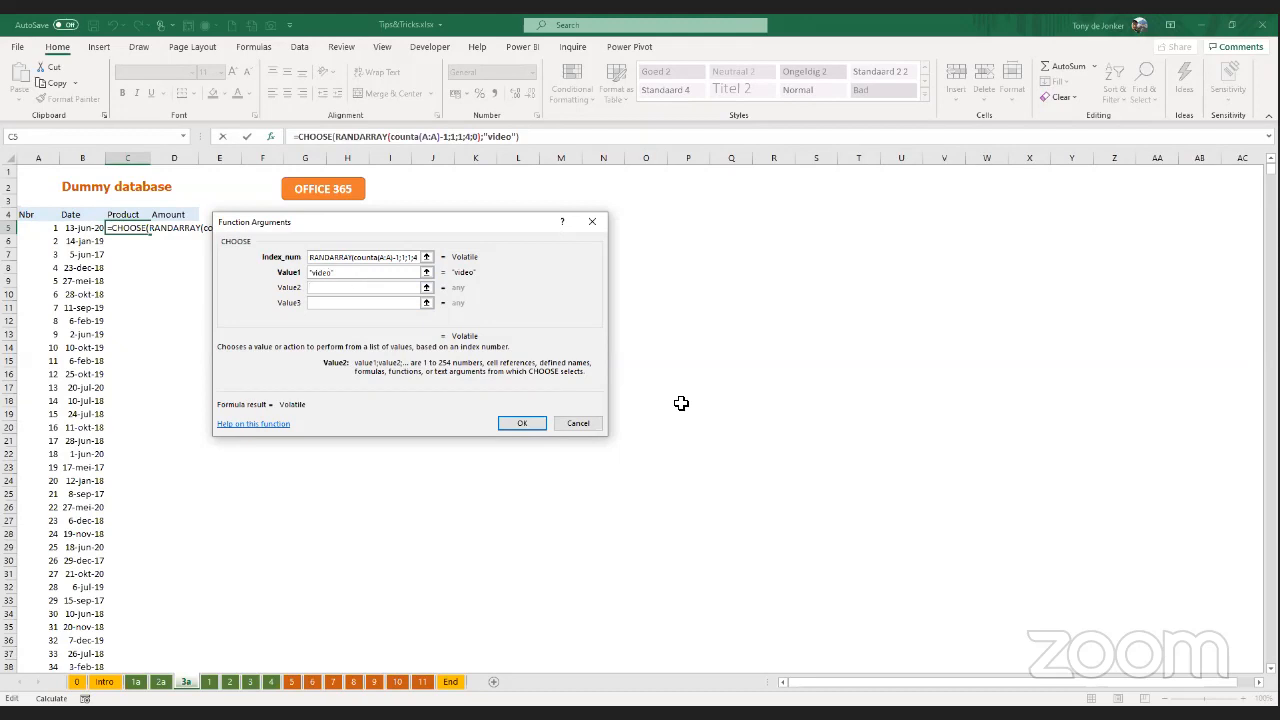
pyautogui.write('audio')
pyautogui.click(349, 305)
pyautogui.write('comp')
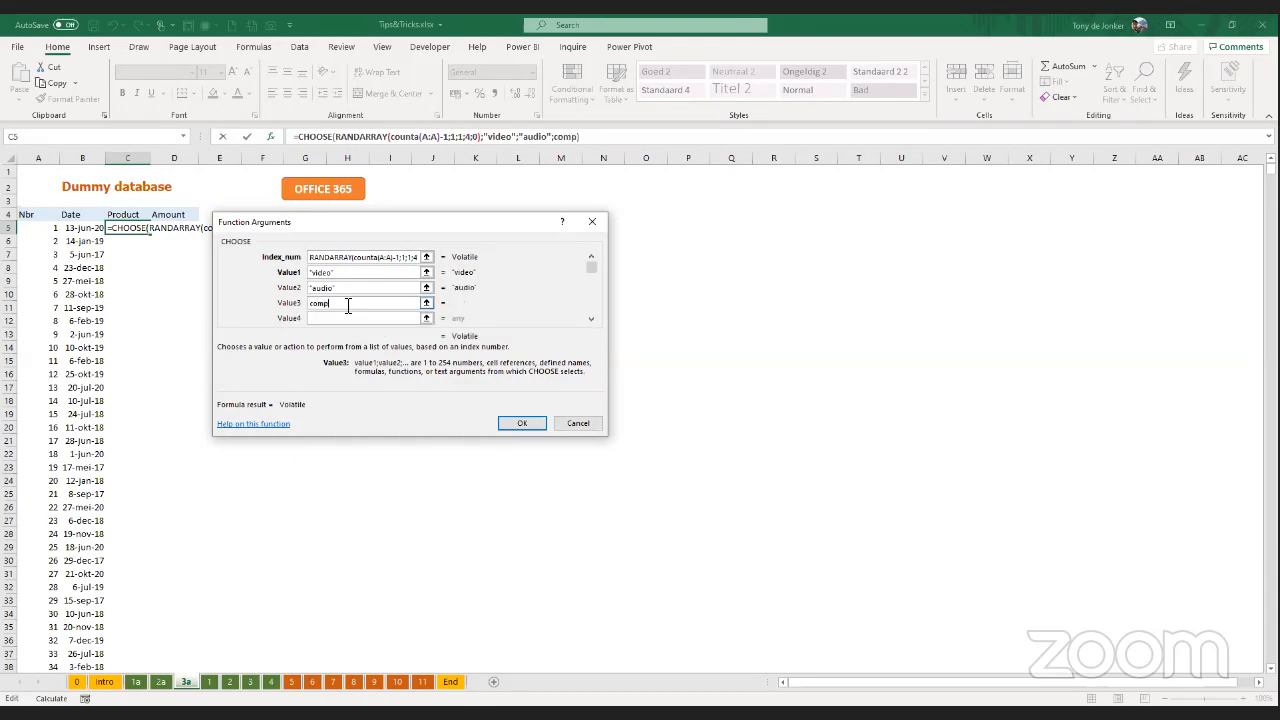
pyautogui.write('uter')
pyautogui.click(327, 318)
pyautogui.write('other')
pyautogui.click(519, 427)
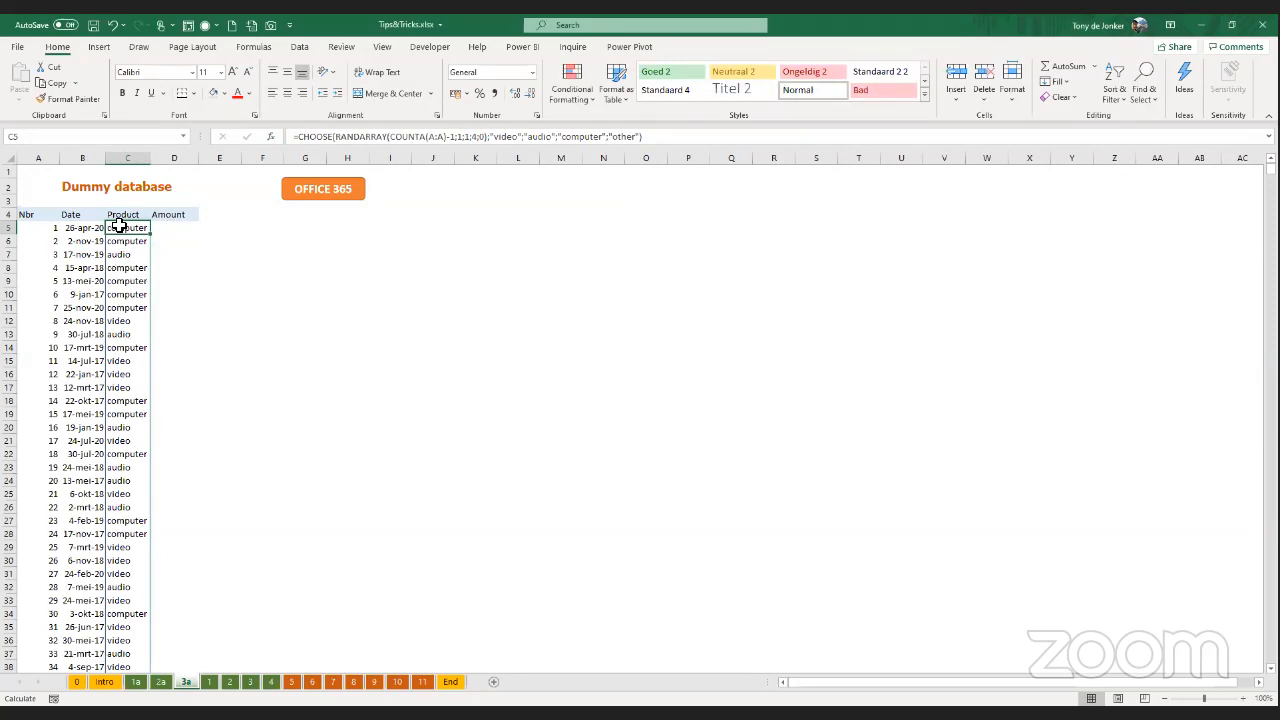
# - Review the CHOOSE formula in C5 and the arguments of its nested RANDARRAY, leaving them unedited
pyautogui.scroll(4, 243, 300)
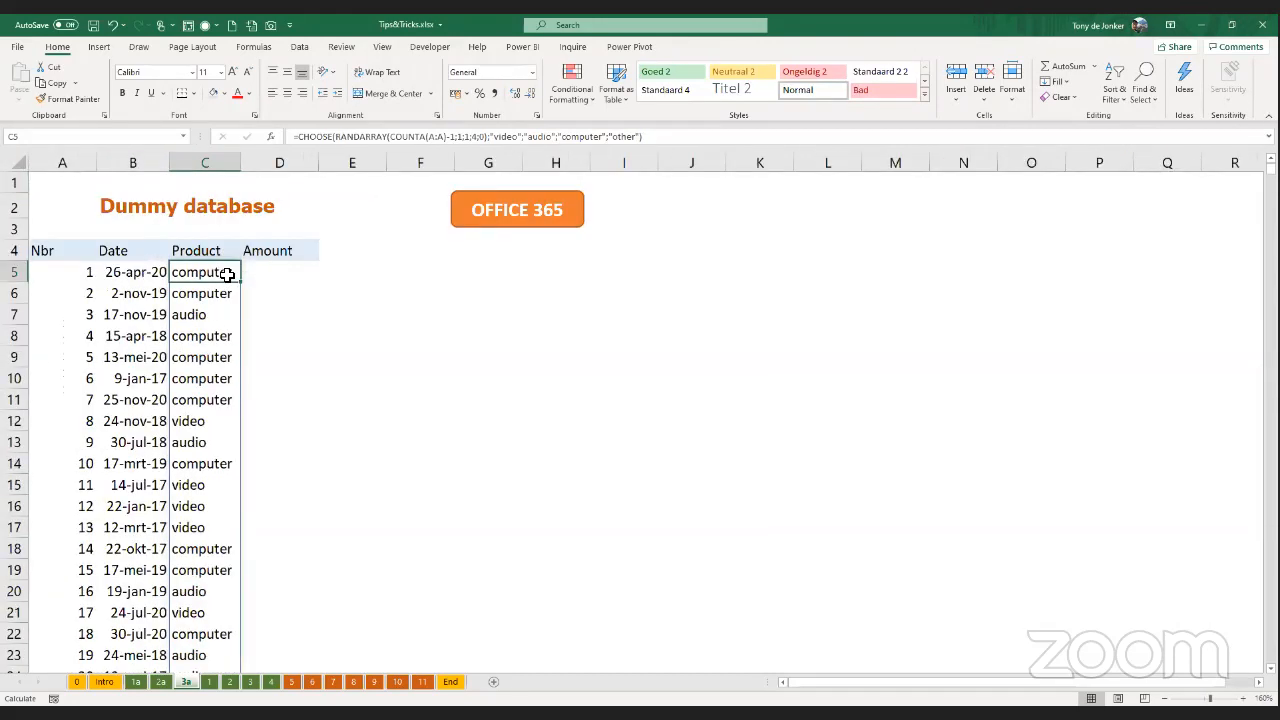
pyautogui.doubleClick(220, 277)
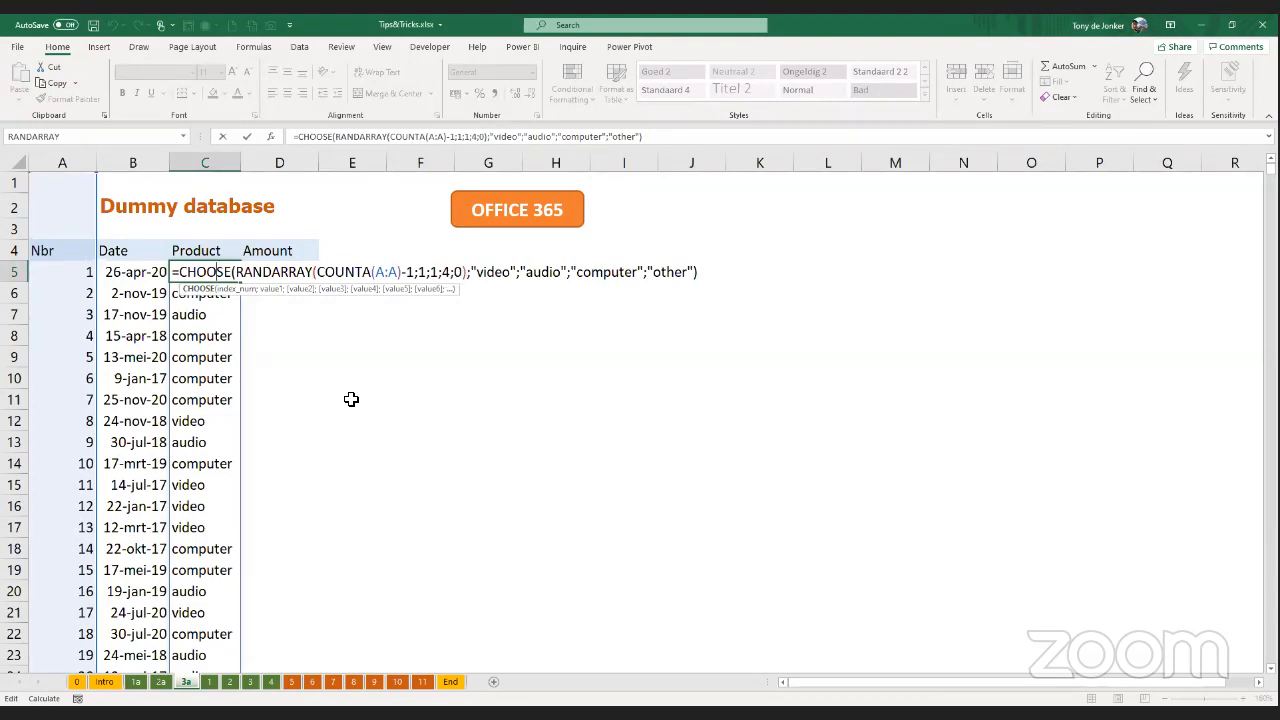
pyautogui.click(272, 138)
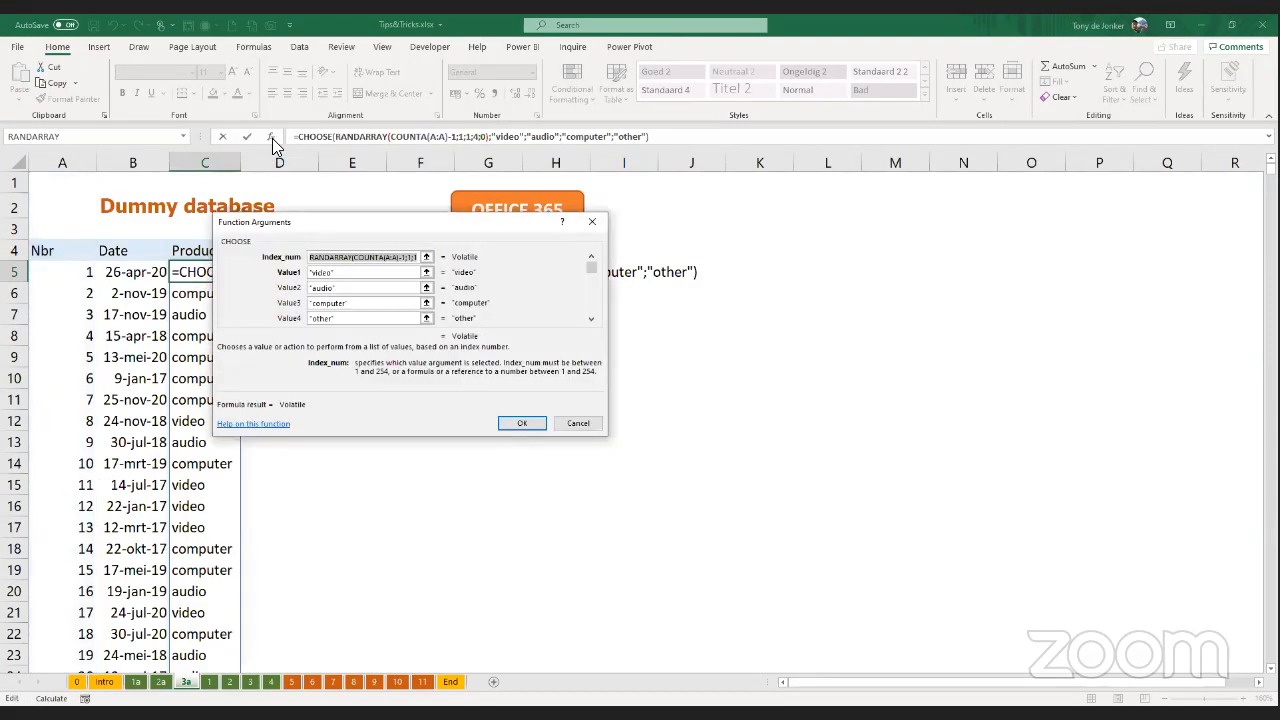
pyautogui.click(374, 138)
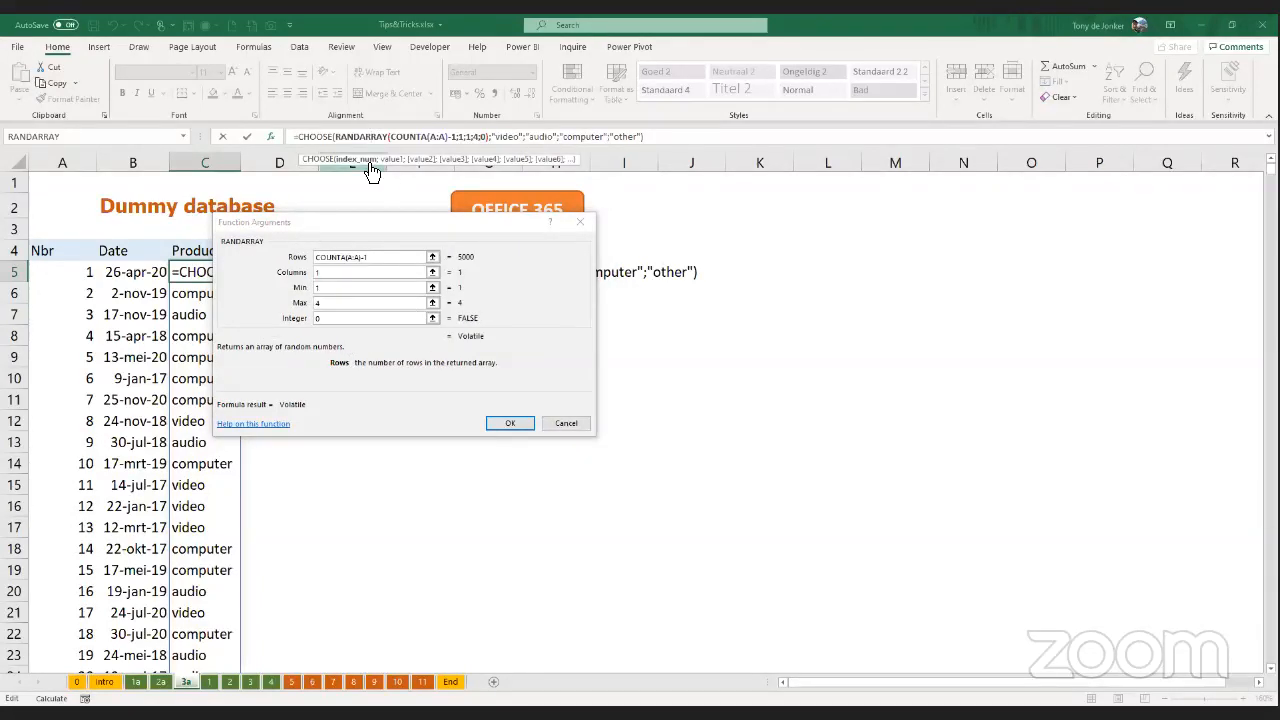
pyautogui.click(324, 138)
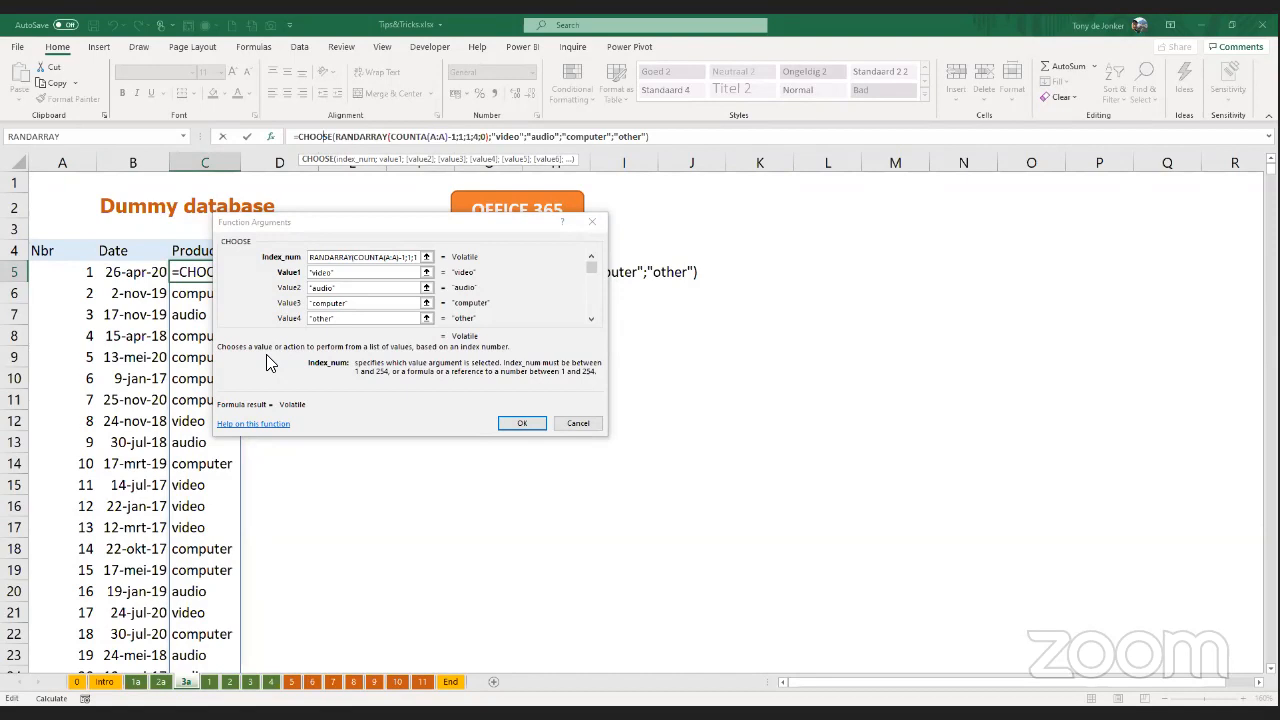
pyautogui.press('Escape')
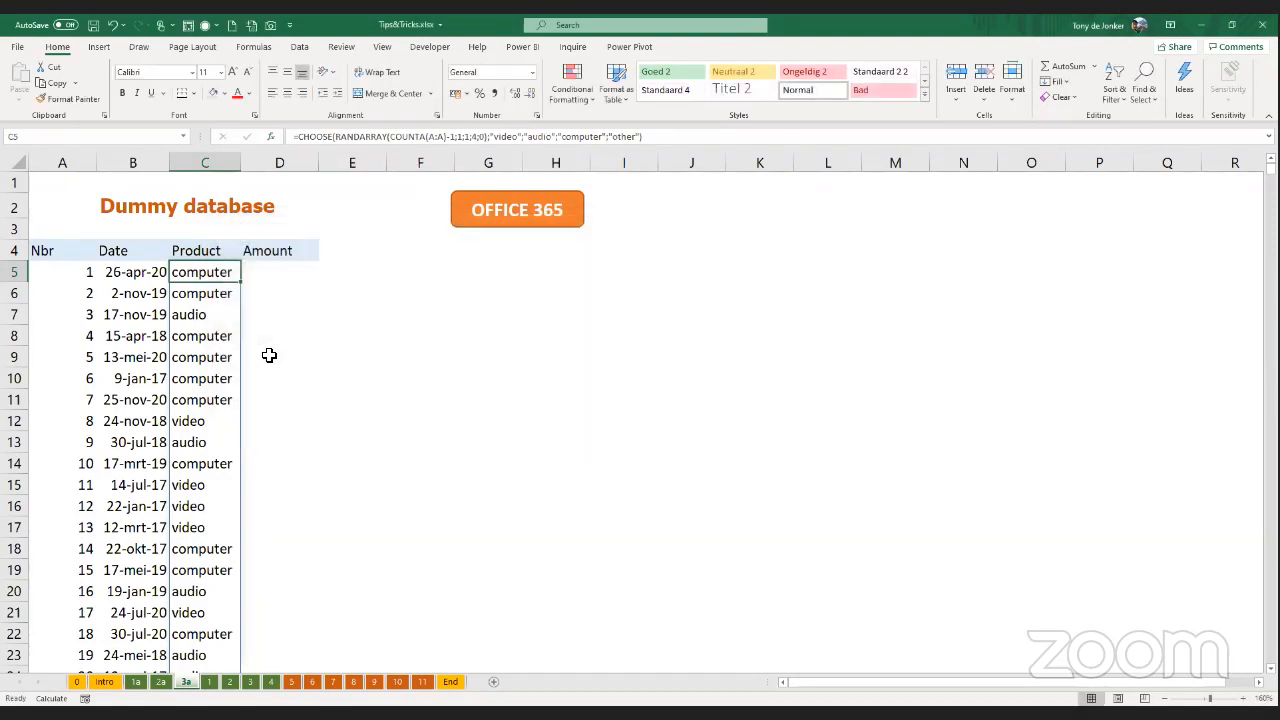
# - Start a RANDARRAY formula in D5 under Amount and open its function arguments
pyautogui.click(287, 273)
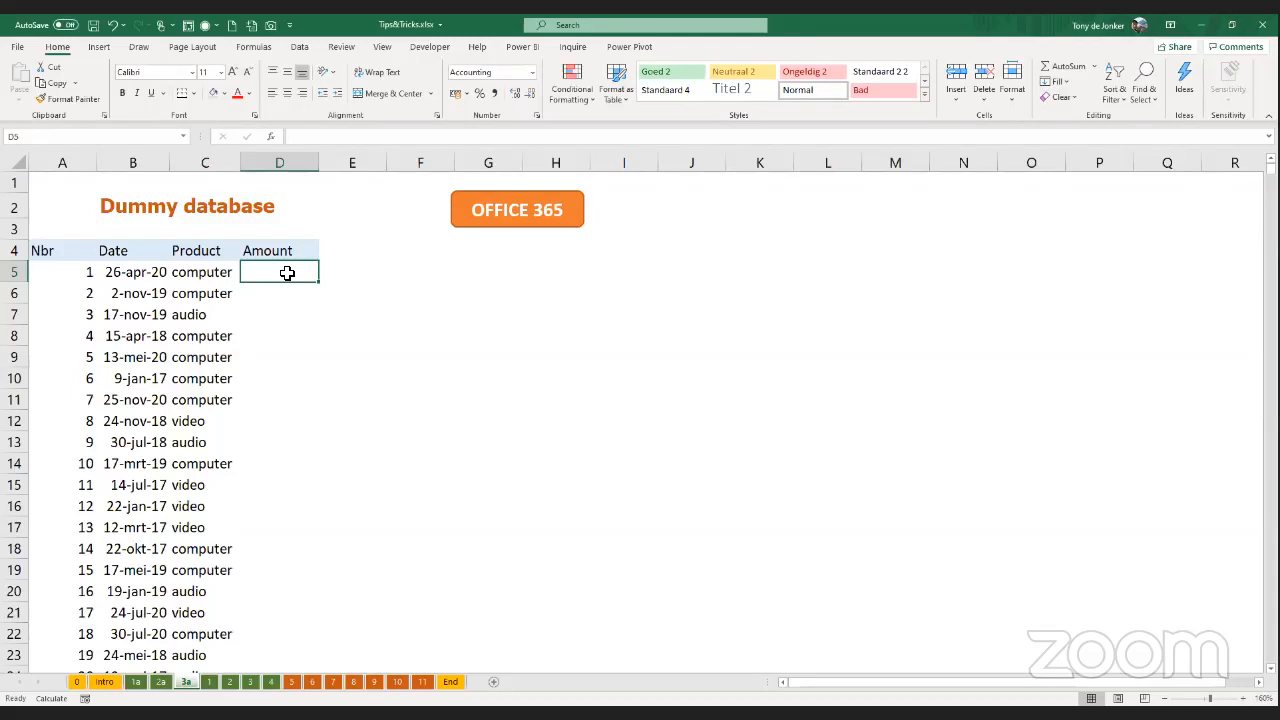
pyautogui.write('=')
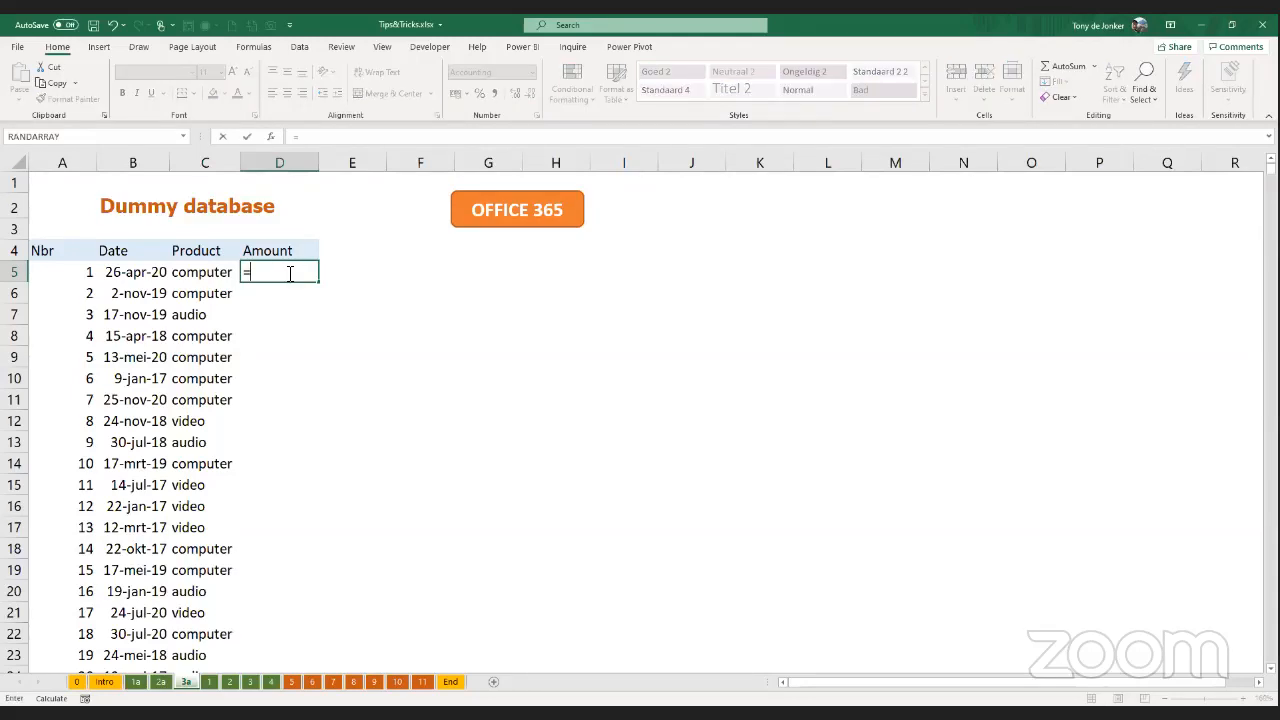
pyautogui.write('ra')
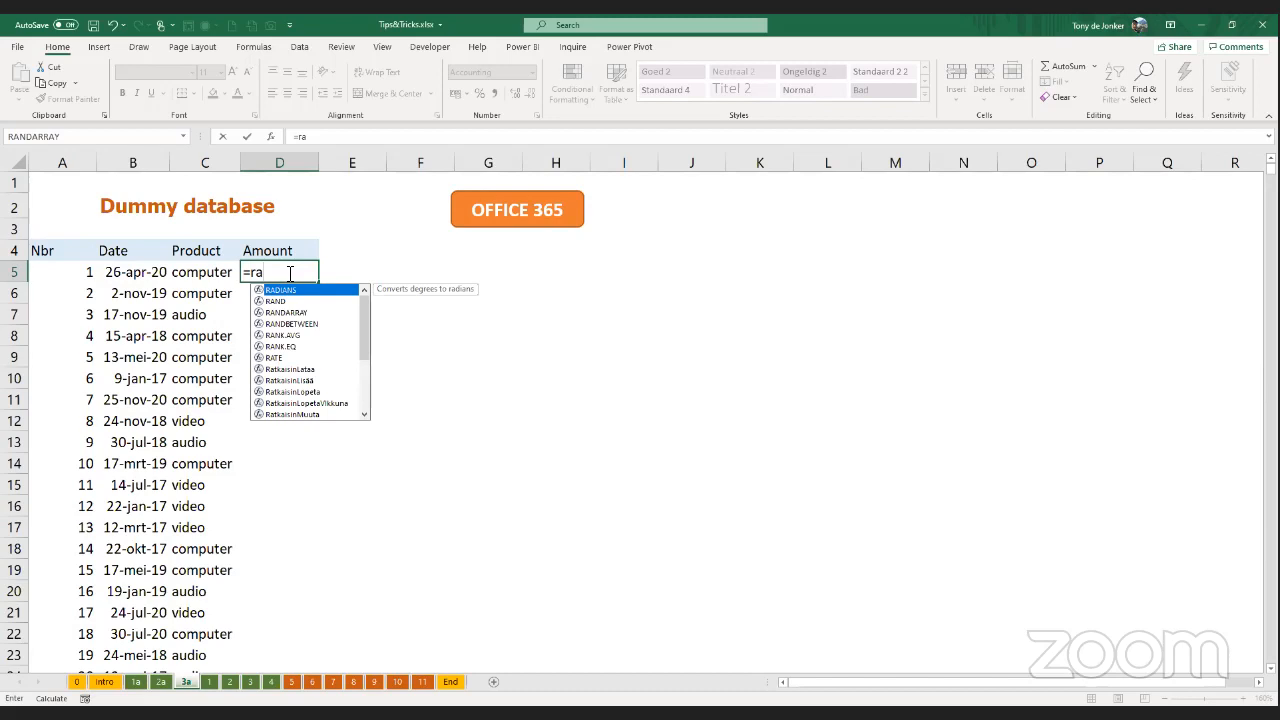
pyautogui.write('nd')
pyautogui.doubleClick(286, 301)
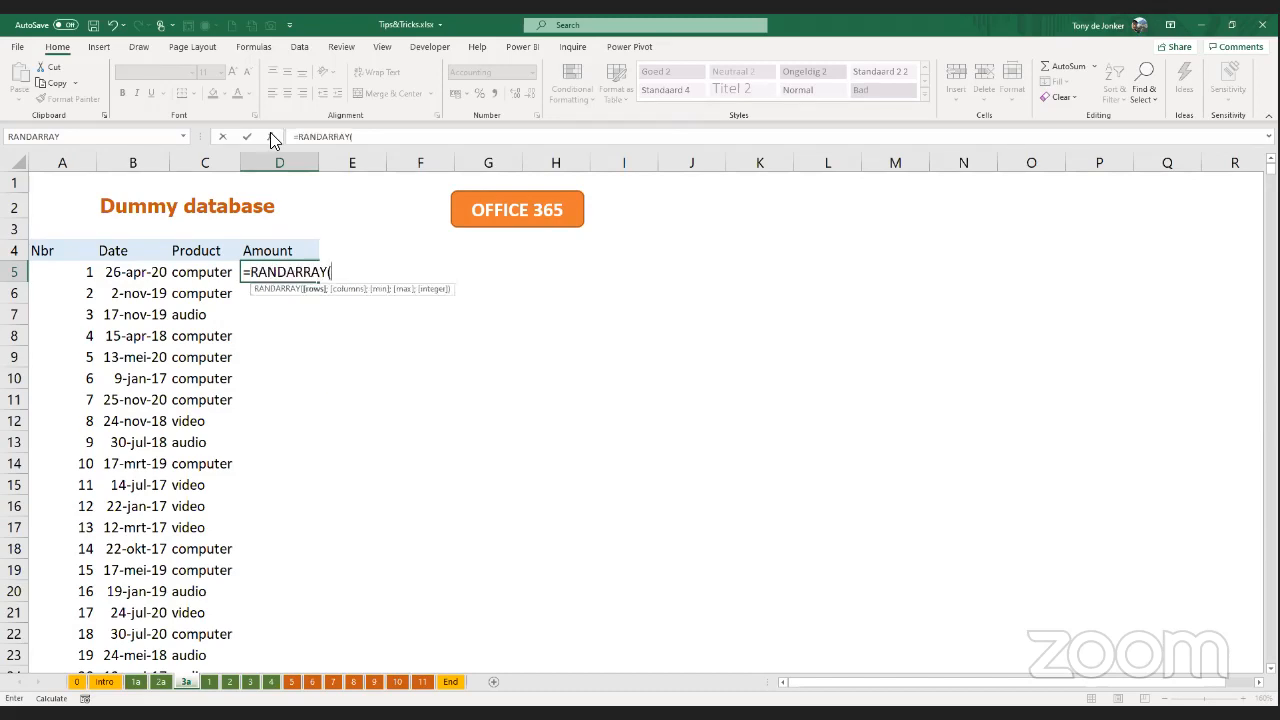
pyautogui.click(270, 135)
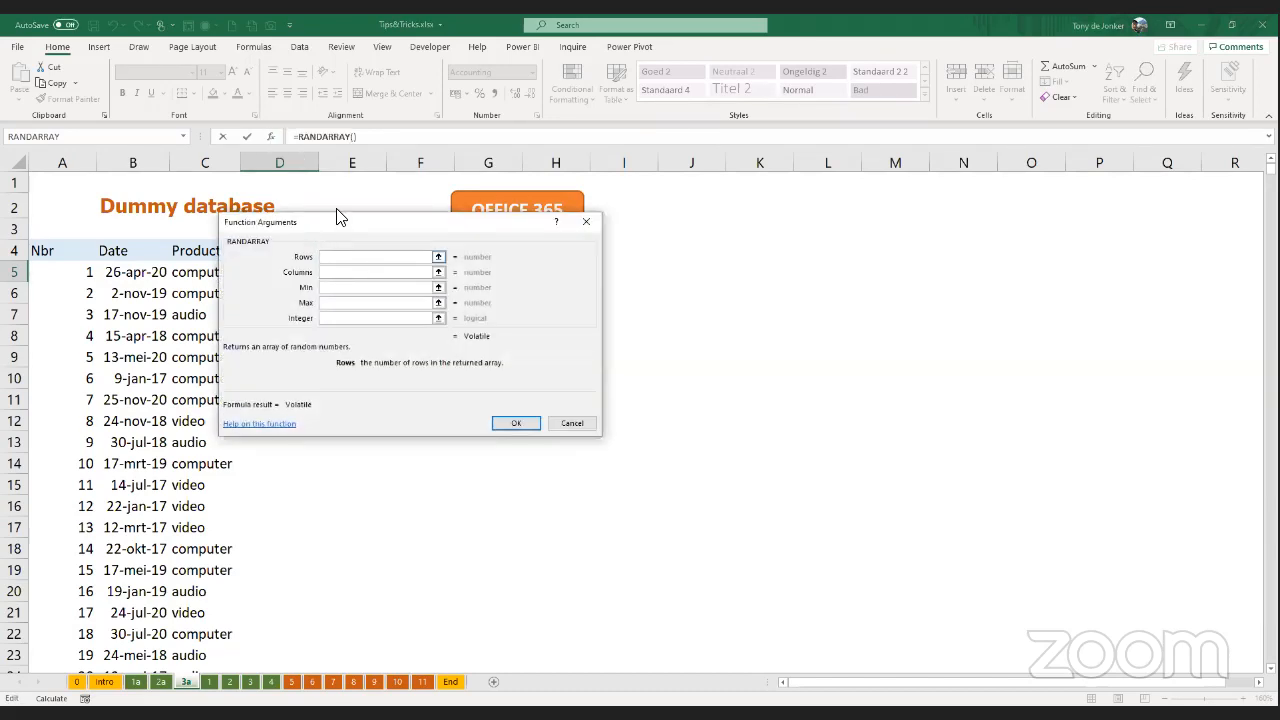
# - Set the Amount formula's Rows argument to counta(A:A)-1 and its Columns argument to 1
pyautogui.write('counta(')
pyautogui.click(70, 164)
pyautogui.write(')-1')
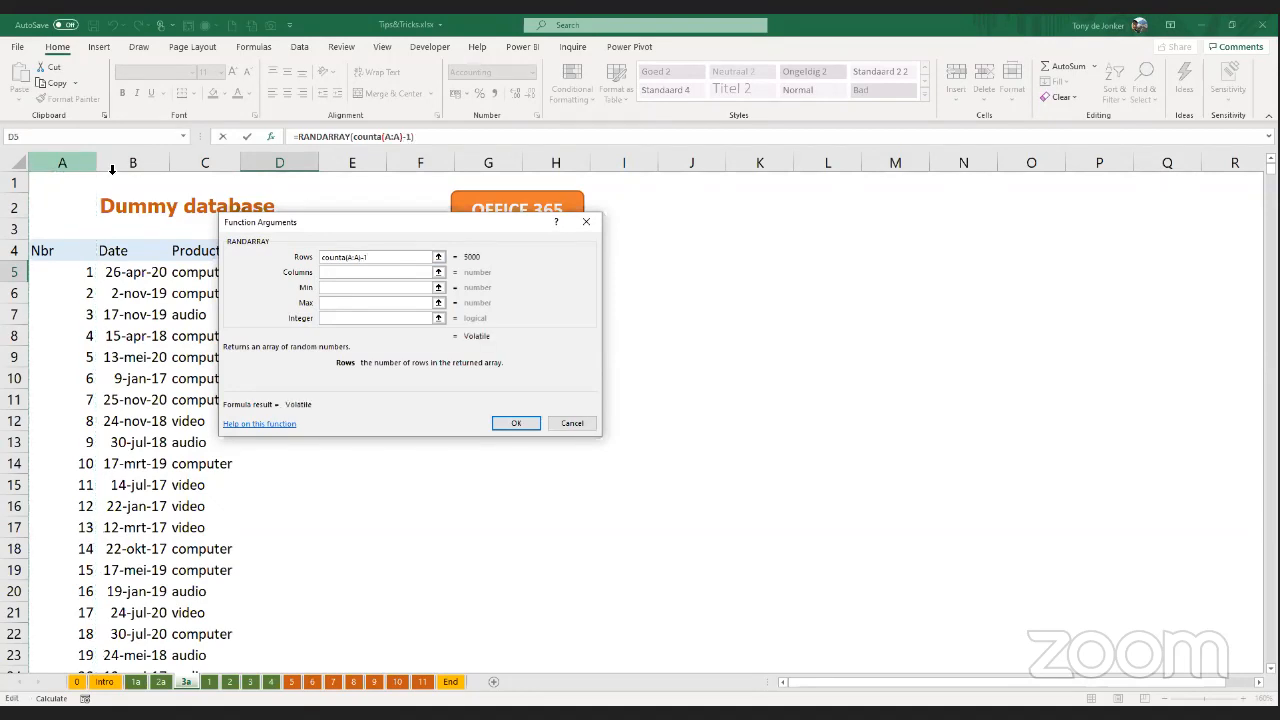
pyautogui.click(358, 274)
pyautogui.write('1')
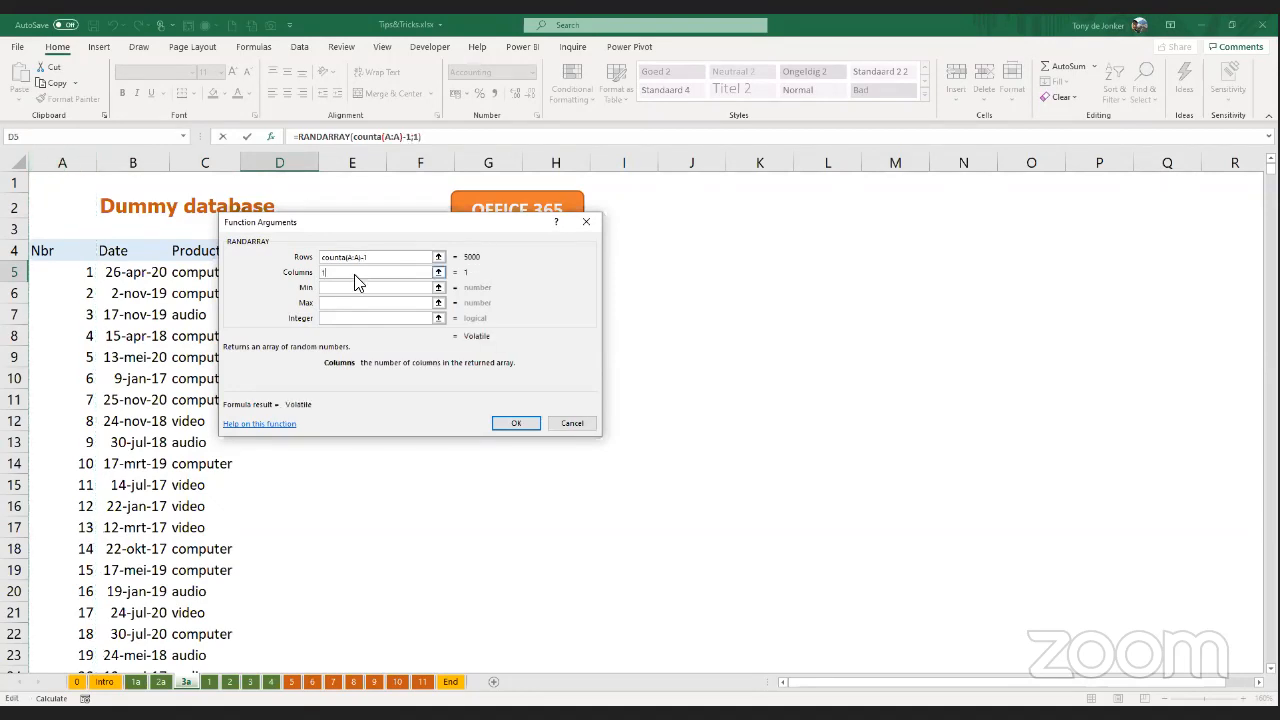
# - Set the Amount formula's Min to 500 and Max to 10000
pyautogui.click(346, 289)
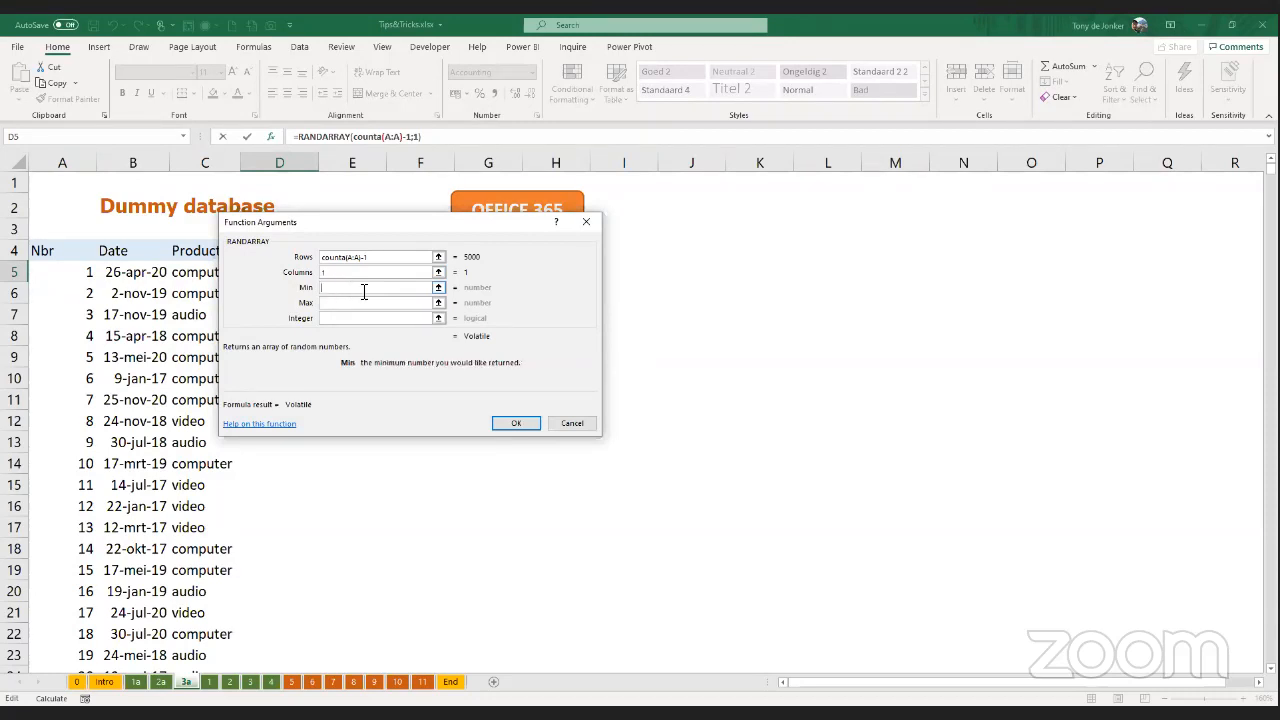
pyautogui.write('500')
pyautogui.click(340, 304)
pyautogui.write('10')
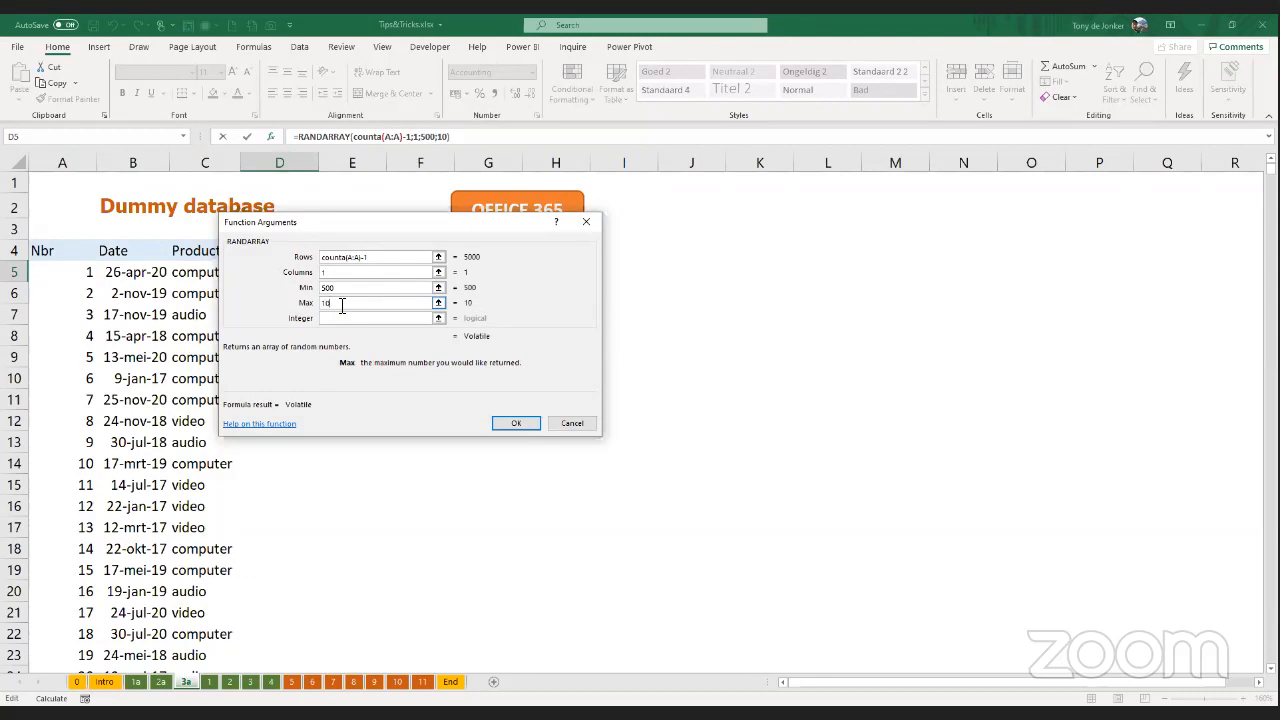
pyautogui.write('000')
# - Set the Integer argument to 0, enter the Amount formula, and widen column D so the amounts fit
pyautogui.click(342, 320)
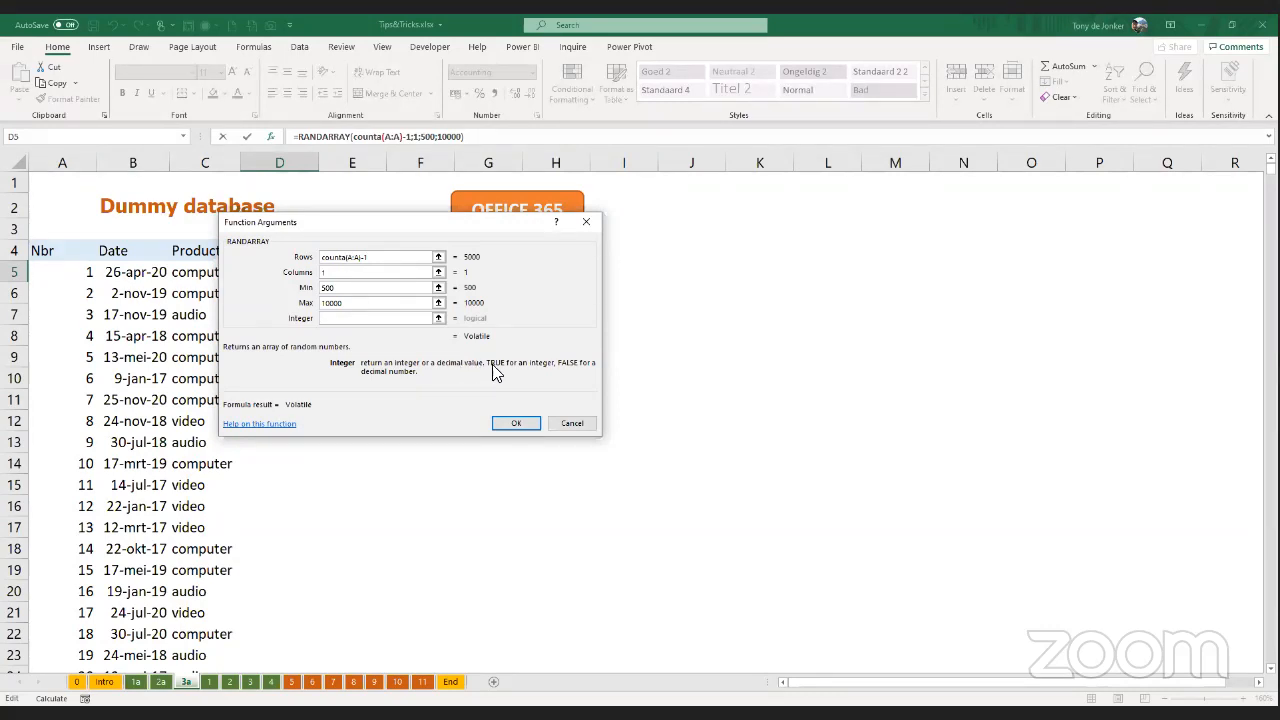
pyautogui.write('1')
pyautogui.press('BackSpace')
pyautogui.write('0')
pyautogui.click(508, 423)
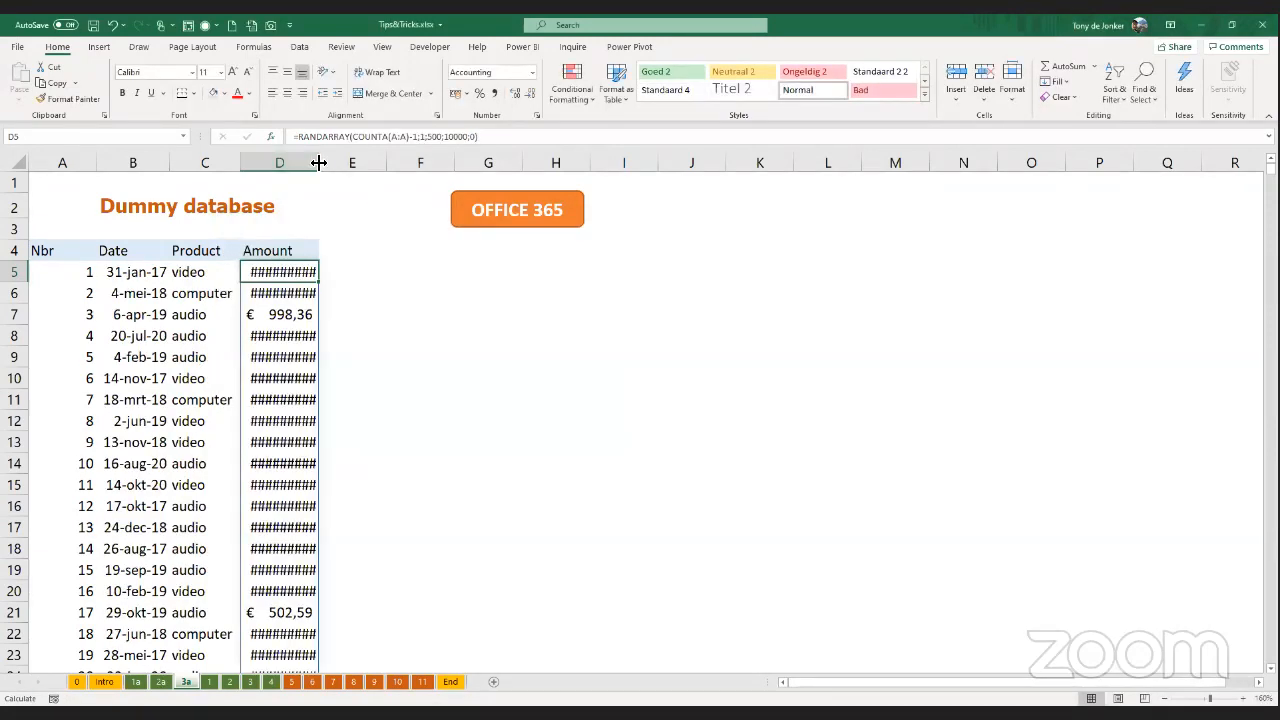
pyautogui.moveTo(319, 163); pyautogui.dragTo(335, 165)
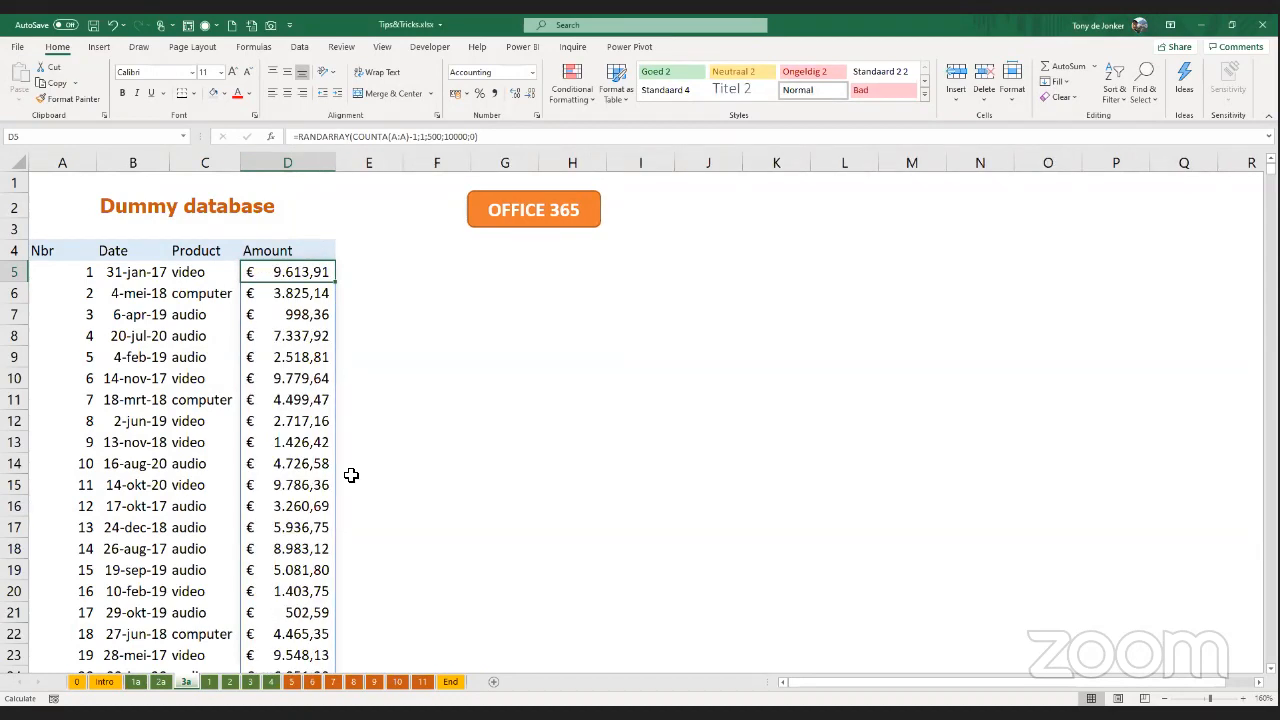
# - Review the SEQUENCE formula in A5 and the RANDARRAY date formula in B5 without changing them
pyautogui.click(85, 273)
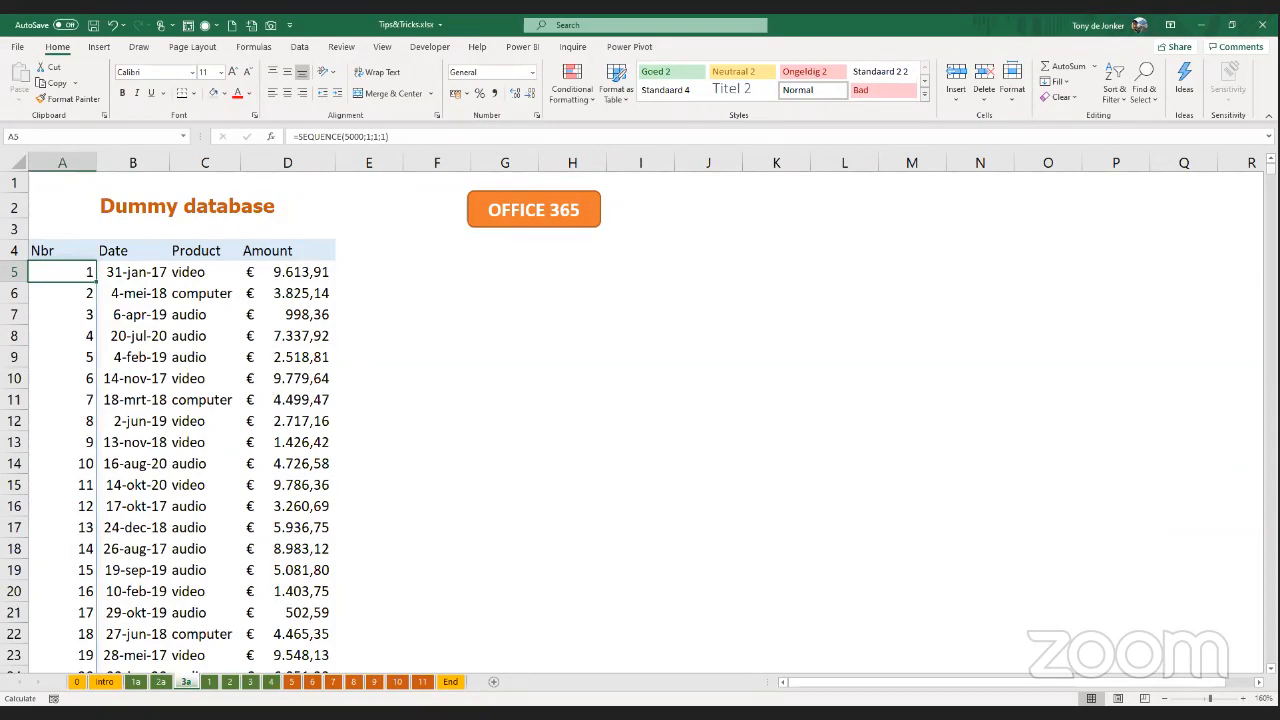
pyautogui.moveTo(1271, 169)
pyautogui.mouseDown()
pyautogui.moveTo(1271, 189)
pyautogui.moveTo(1271, 168)
pyautogui.mouseUp()
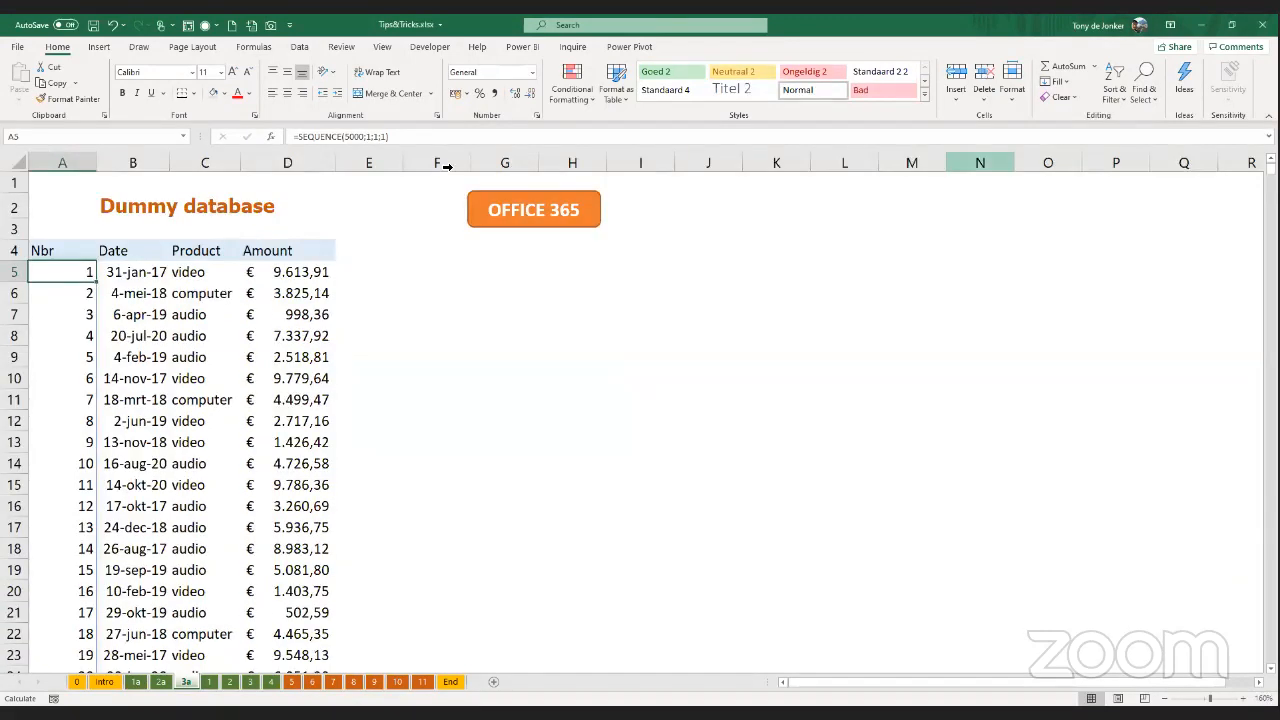
pyautogui.doubleClick(58, 276)
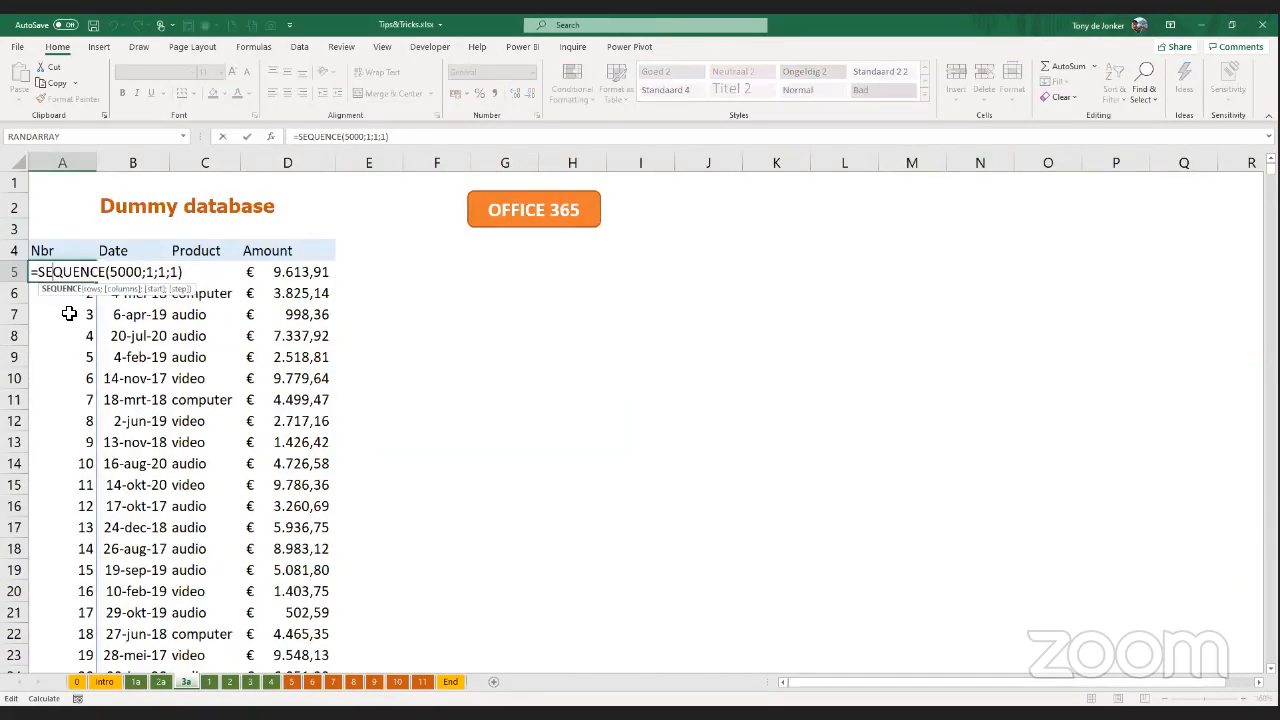
pyautogui.press('Escape')
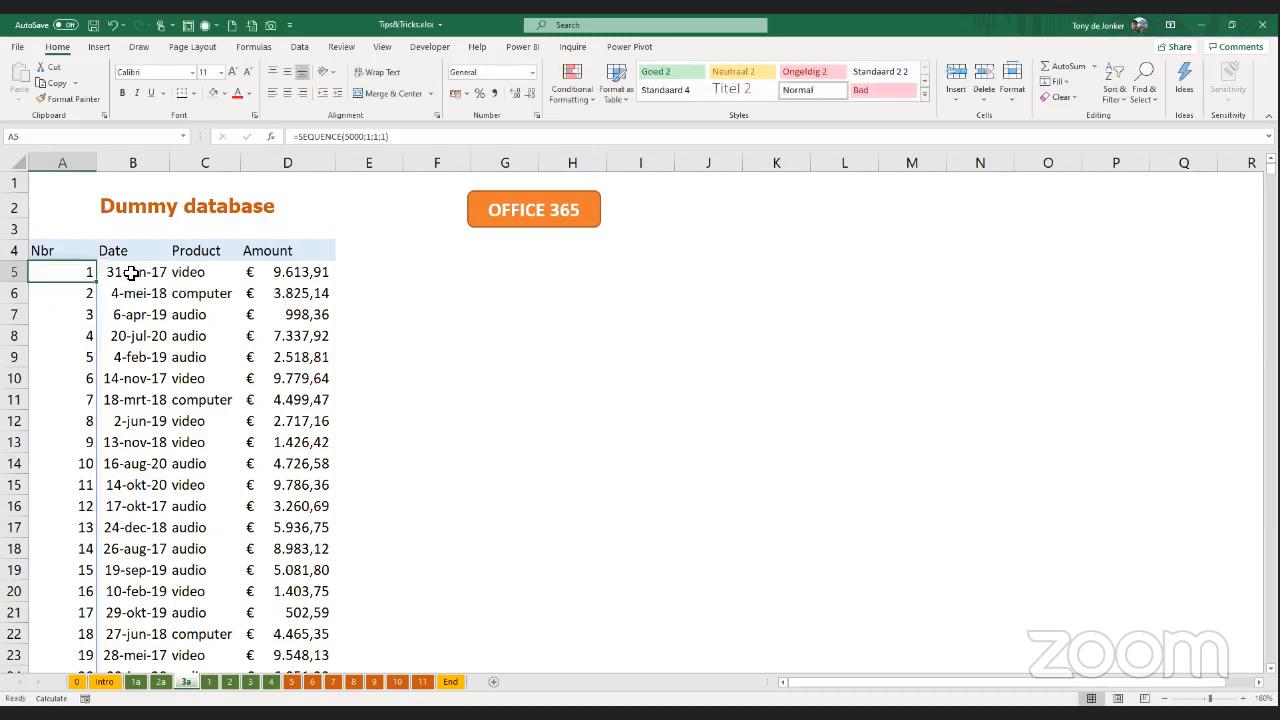
pyautogui.click(131, 272)
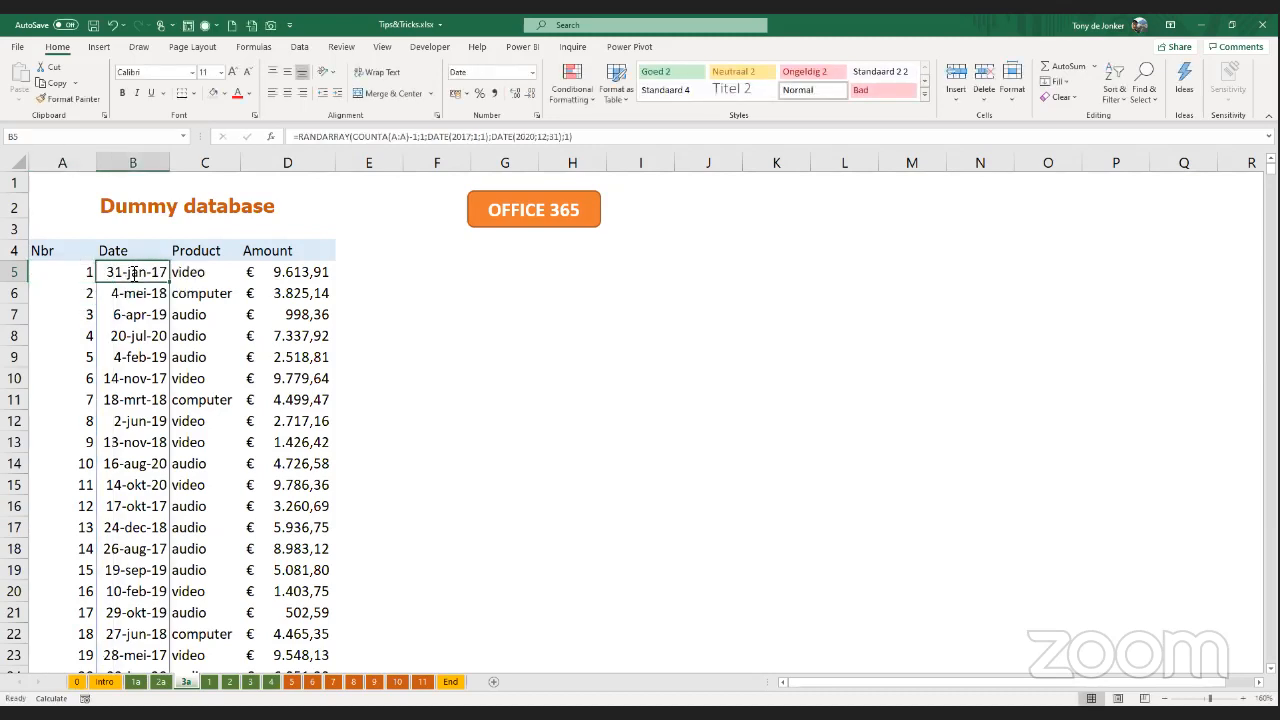
pyautogui.doubleClick(134, 274)
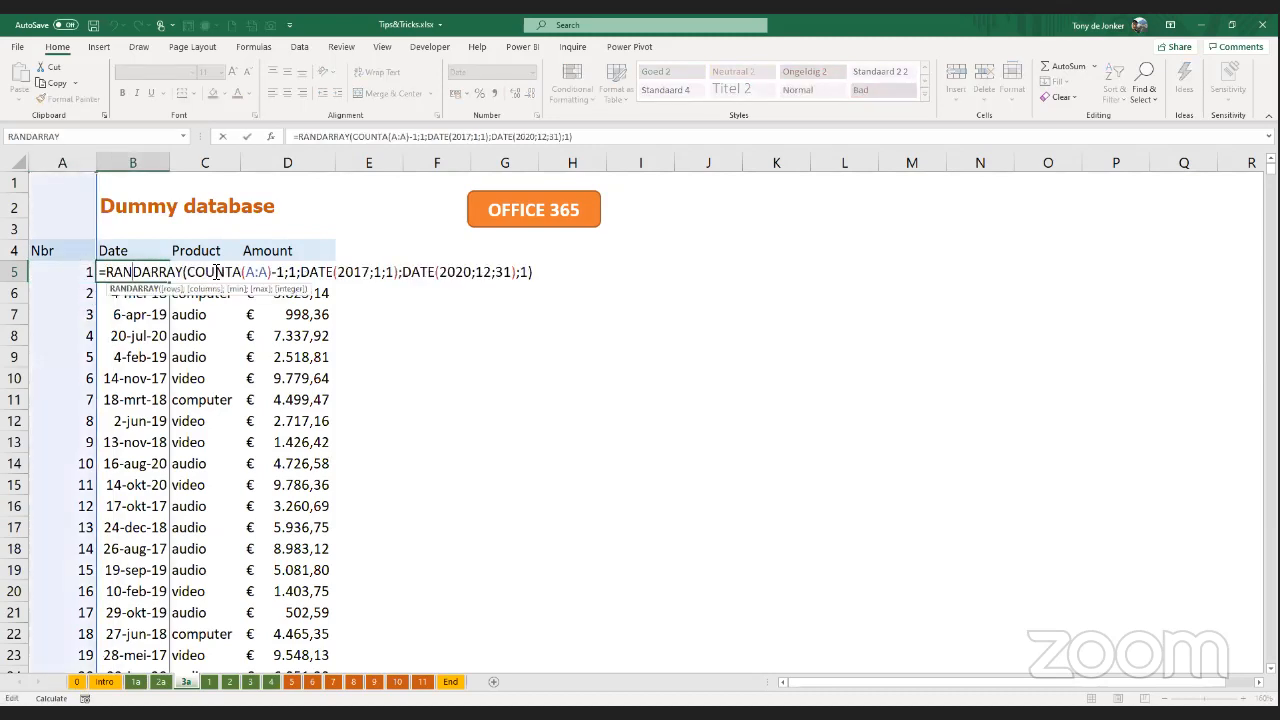
pyautogui.press('Escape')
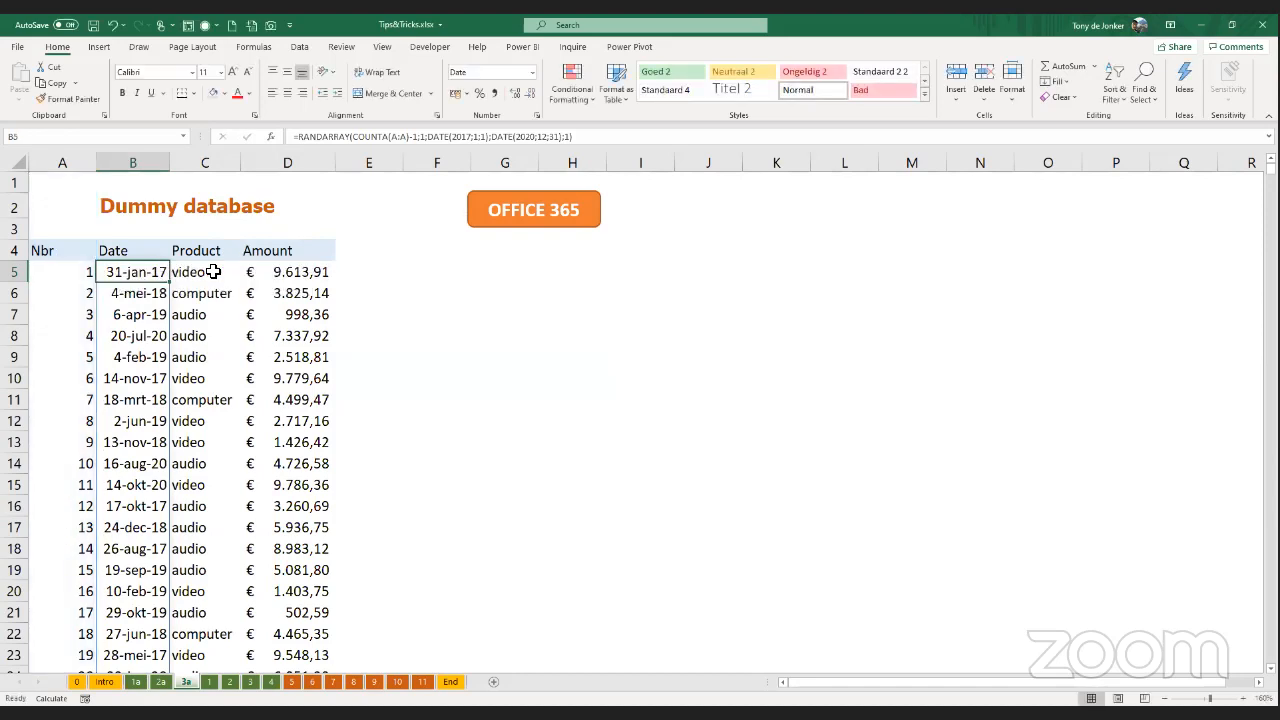
# - Set the Integer argument of the RANDARRAY nested in C5's CHOOSE formula to 1, and recheck the Product formula
pyautogui.click(222, 272)
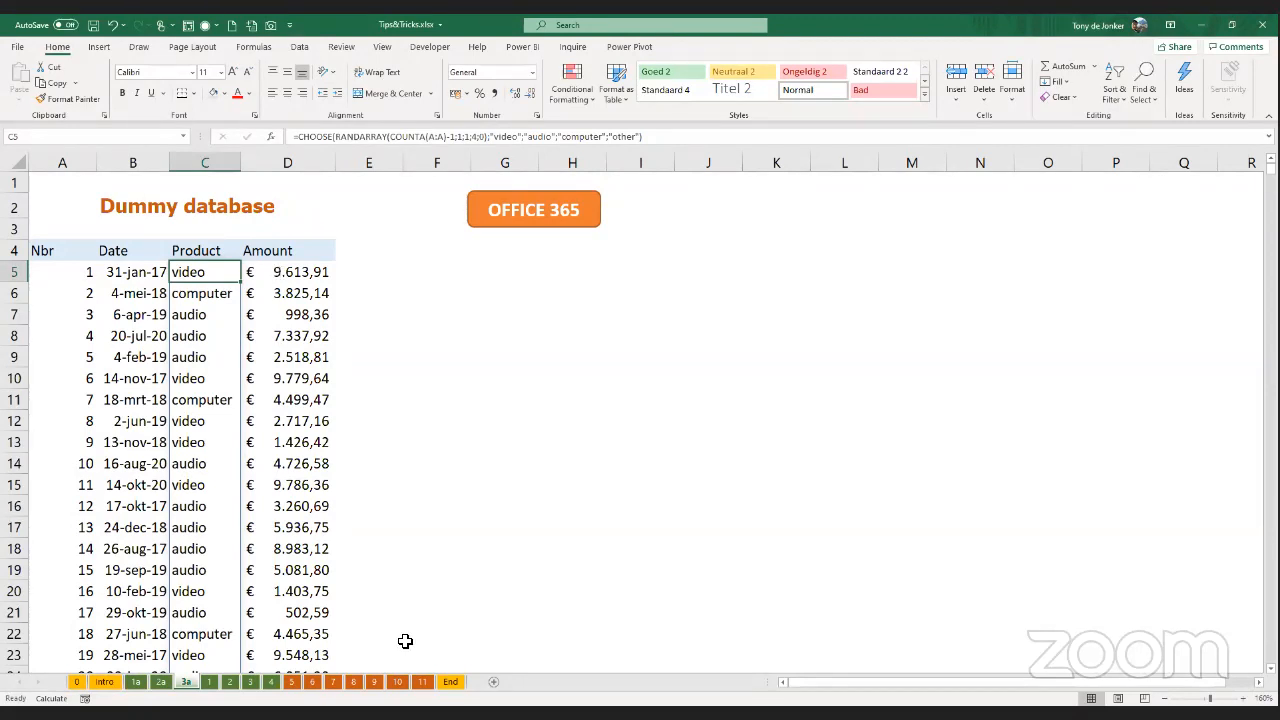
pyautogui.press('F2')
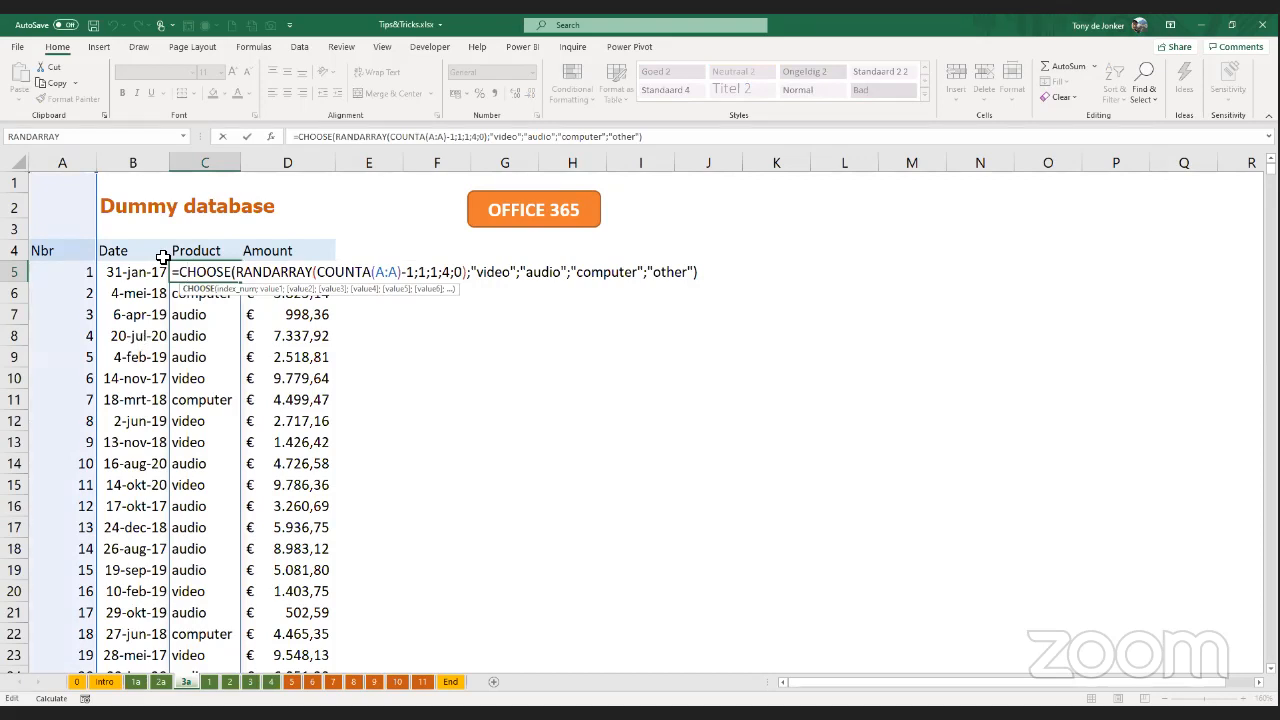
pyautogui.click(271, 137)
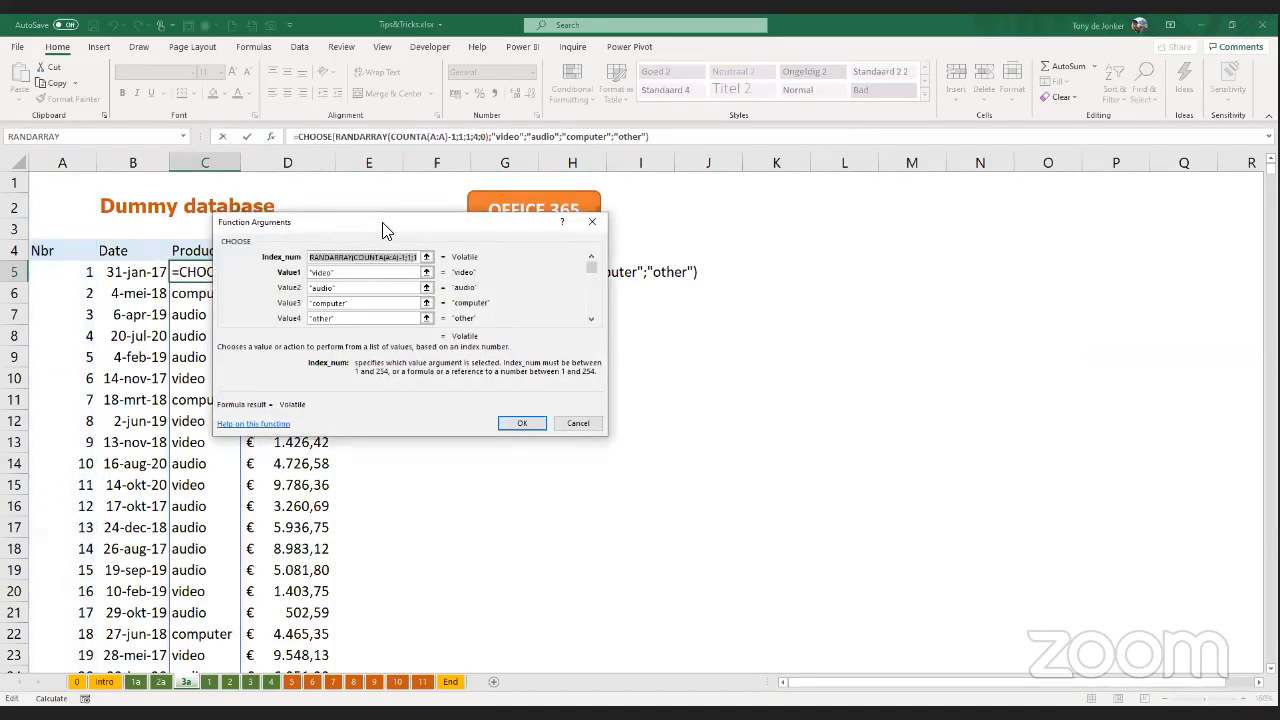
pyautogui.moveTo(387, 231); pyautogui.dragTo(487, 264)
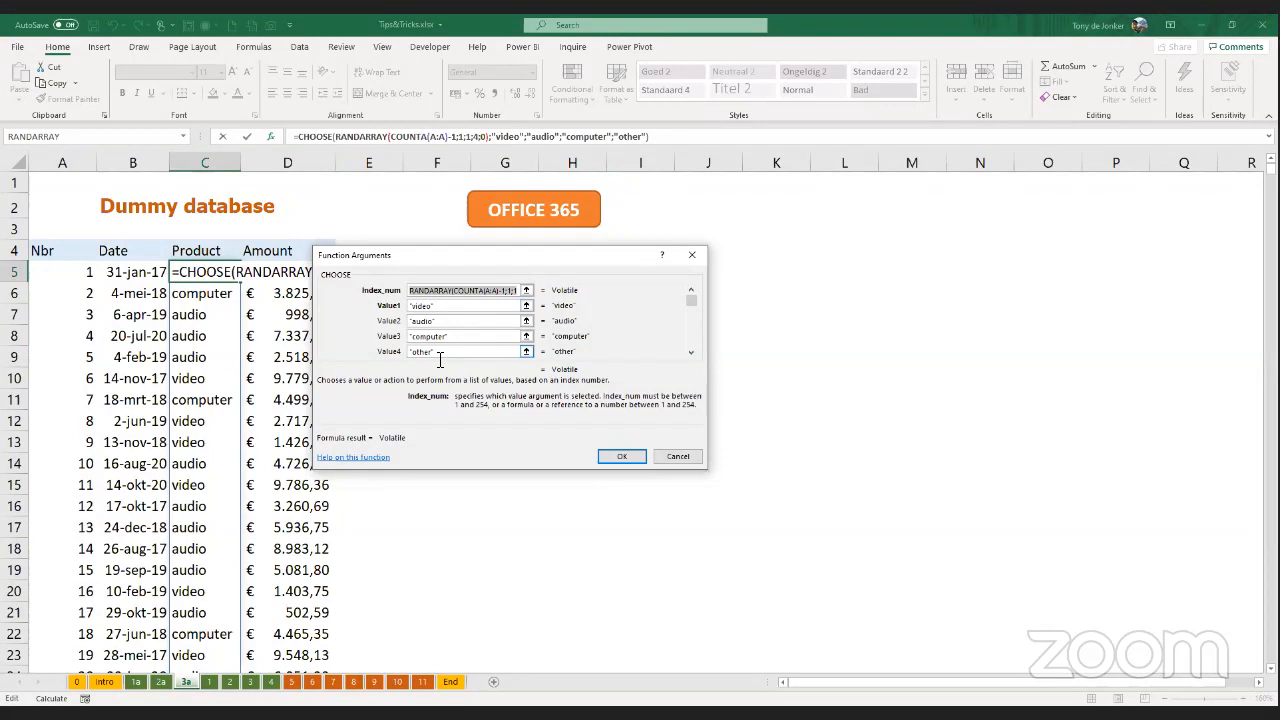
pyautogui.click(374, 138)
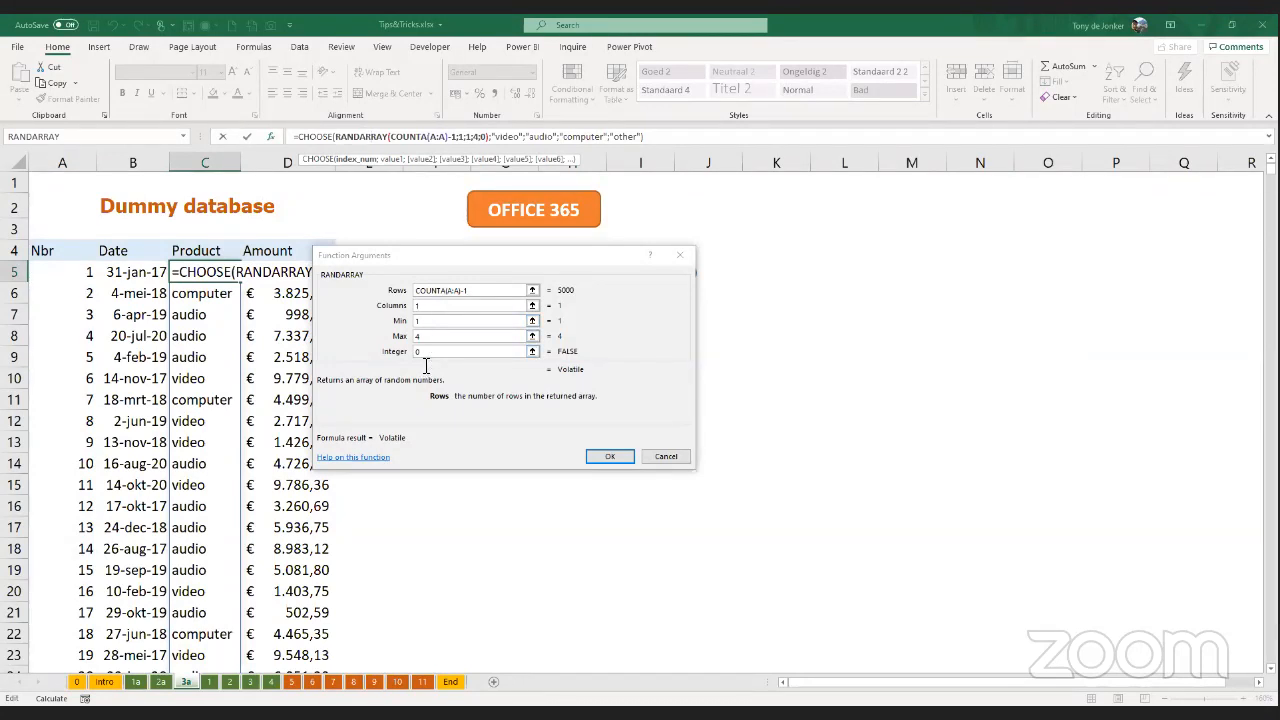
pyautogui.click(430, 352)
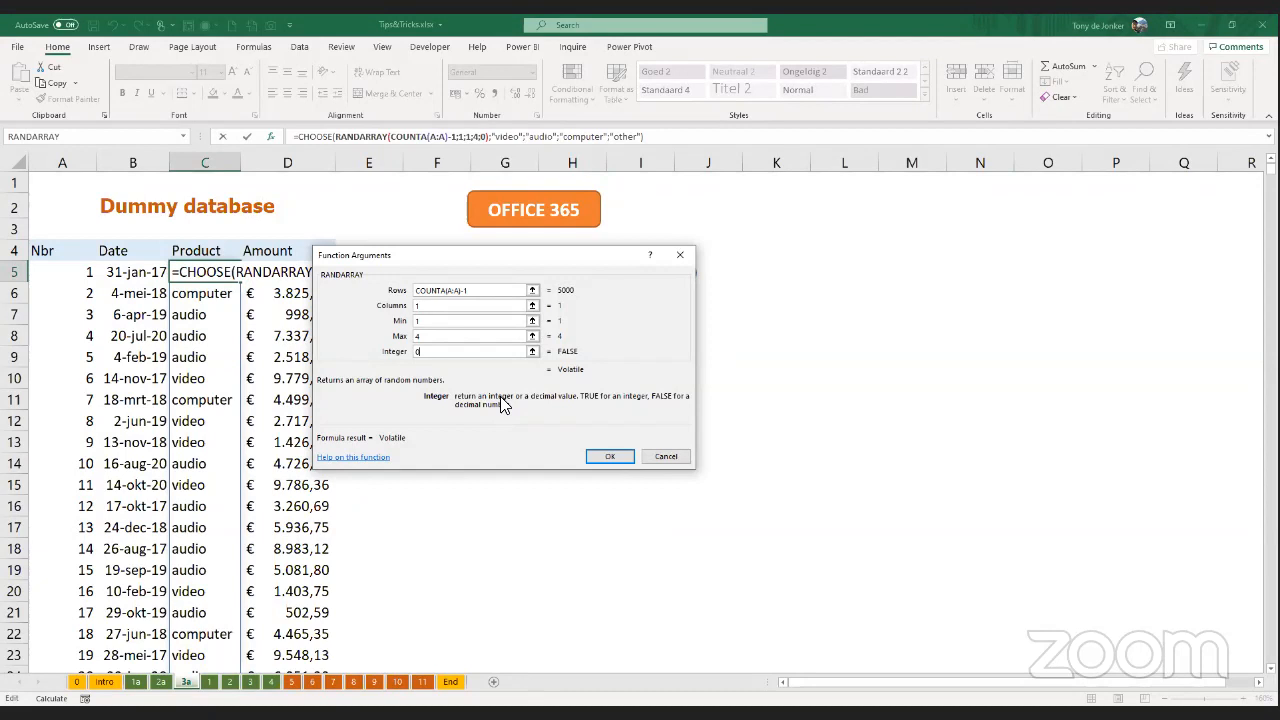
pyautogui.press('BackSpace')
pyautogui.write('1')
pyautogui.click(609, 457)
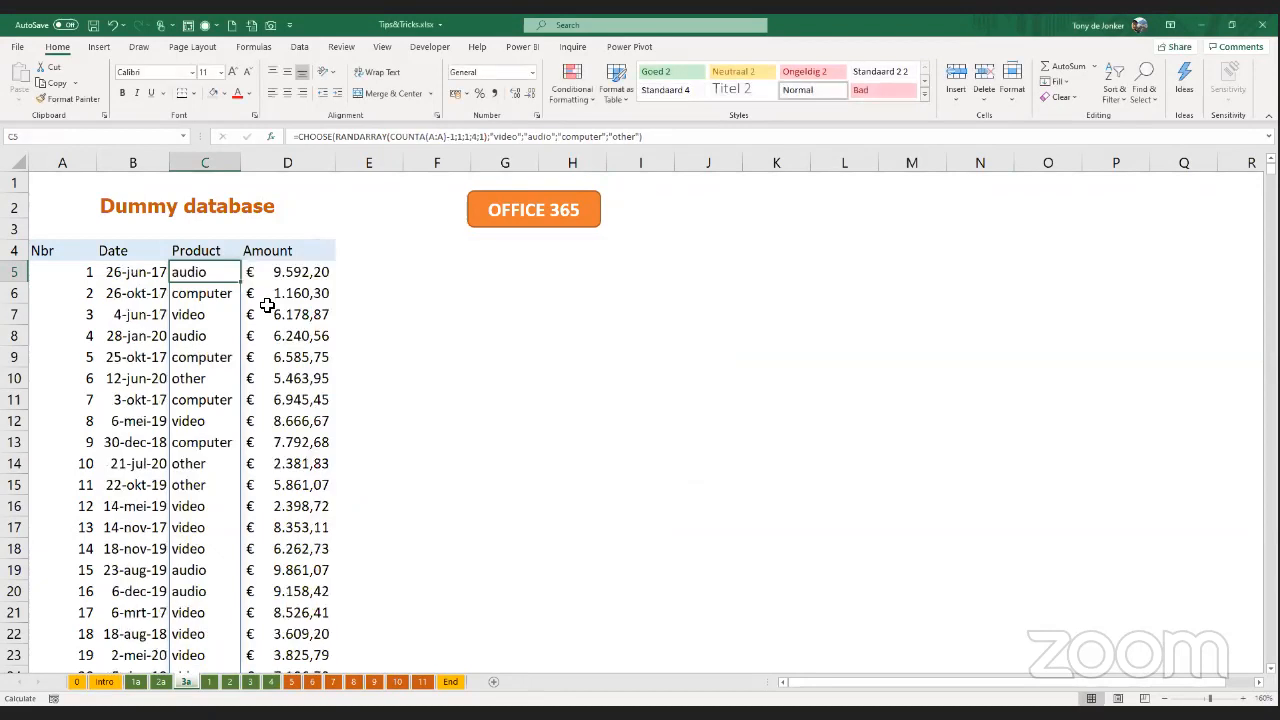
pyautogui.doubleClick(203, 276)
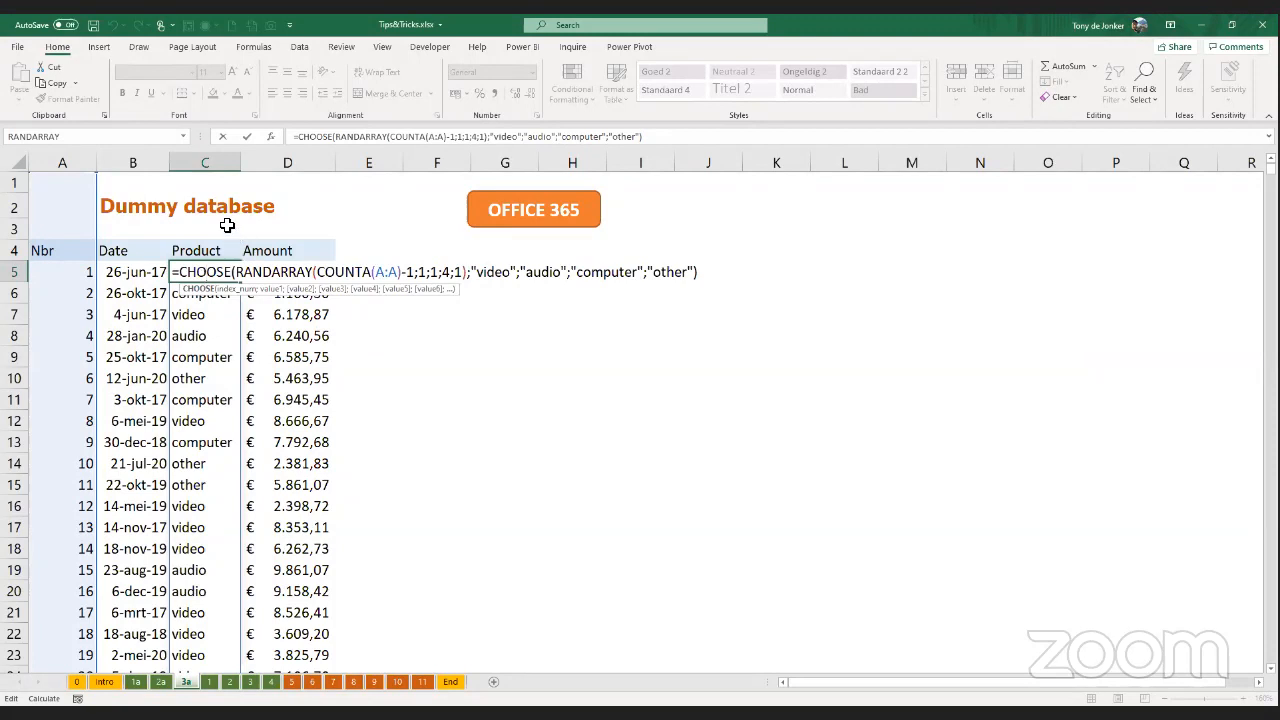
pyautogui.hotkey('ctrl', 'Return')
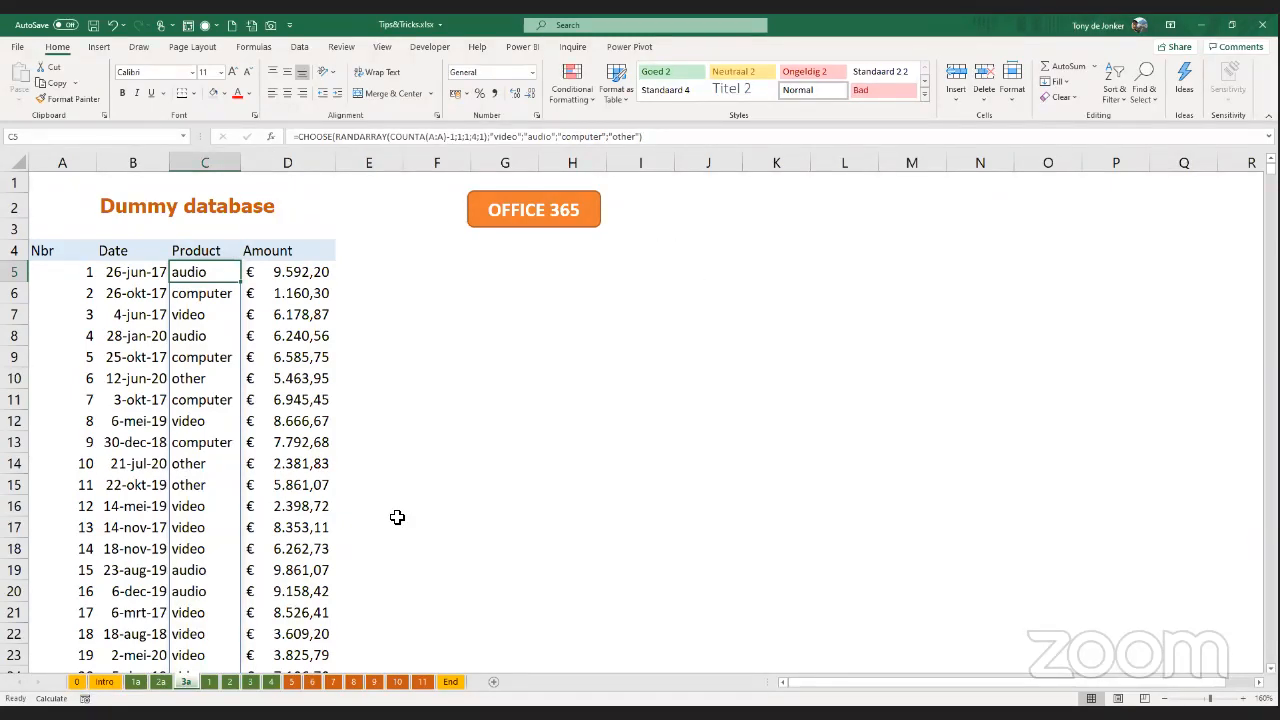
# - View the German (DE) support link on dynamic array formulas on sheet 1a and return to the workbook
pyautogui.click(136, 683)
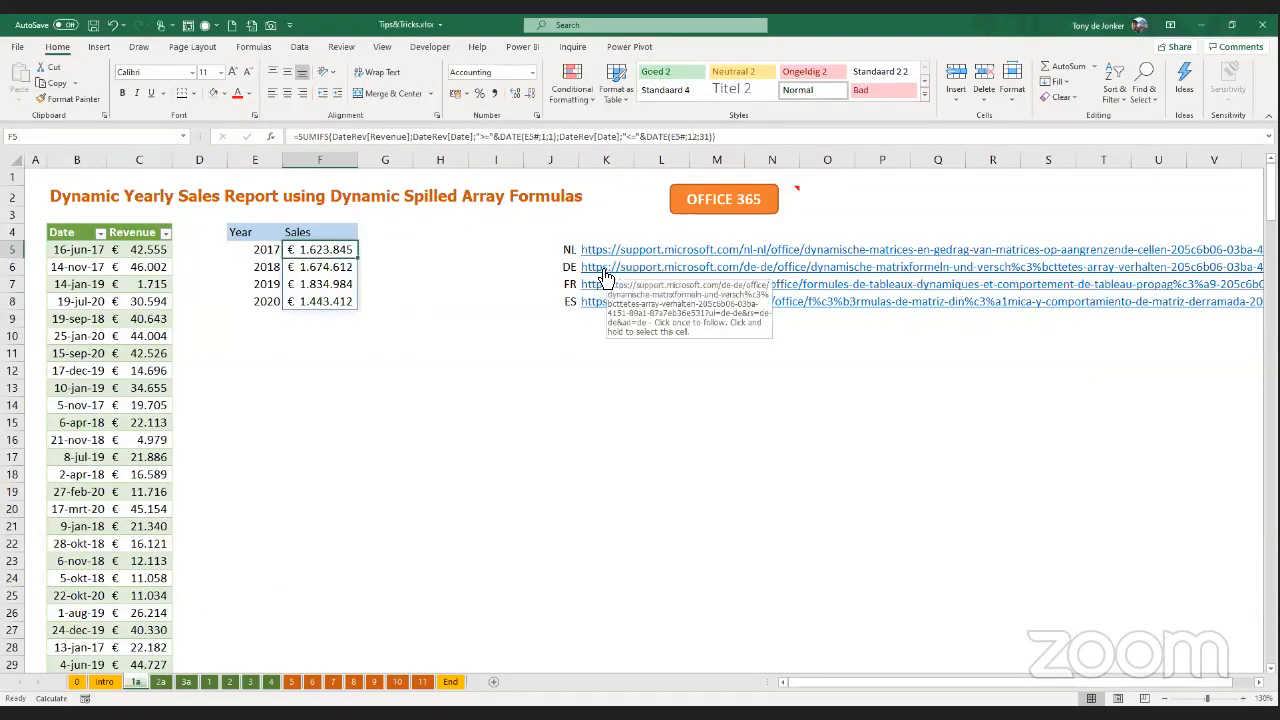
pyautogui.click(606, 276)
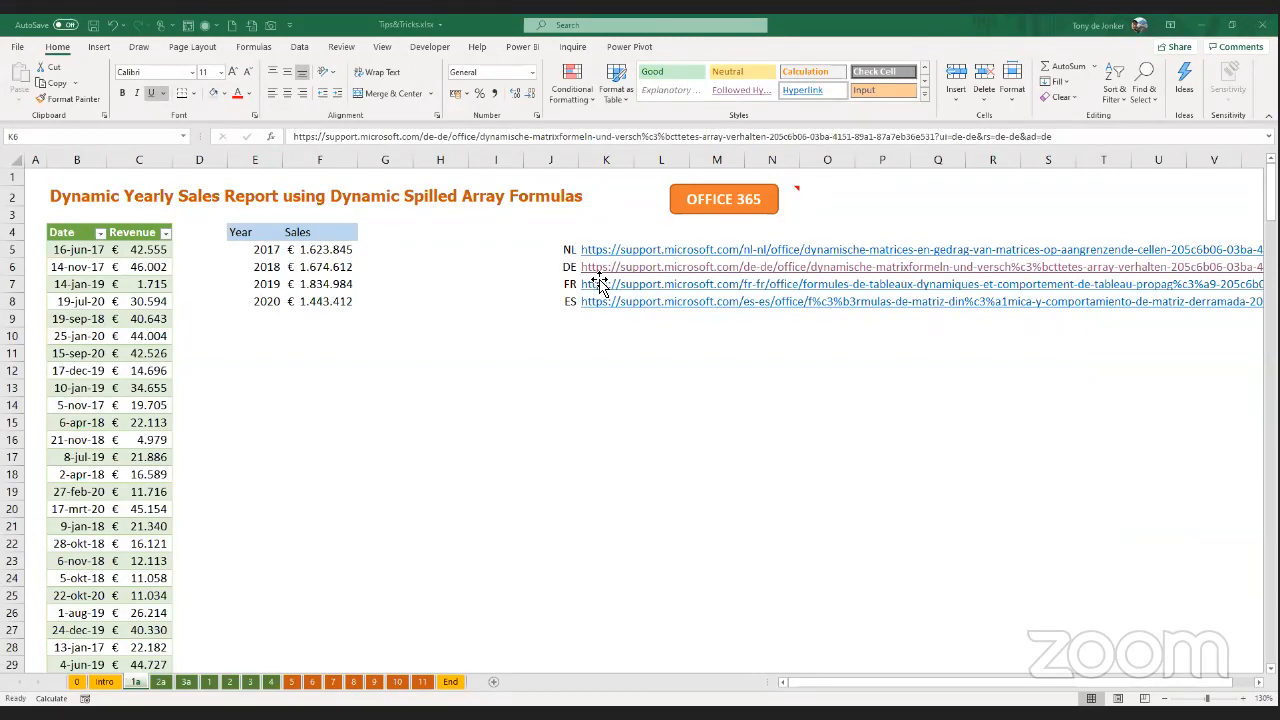
pyautogui.click(345, 657)
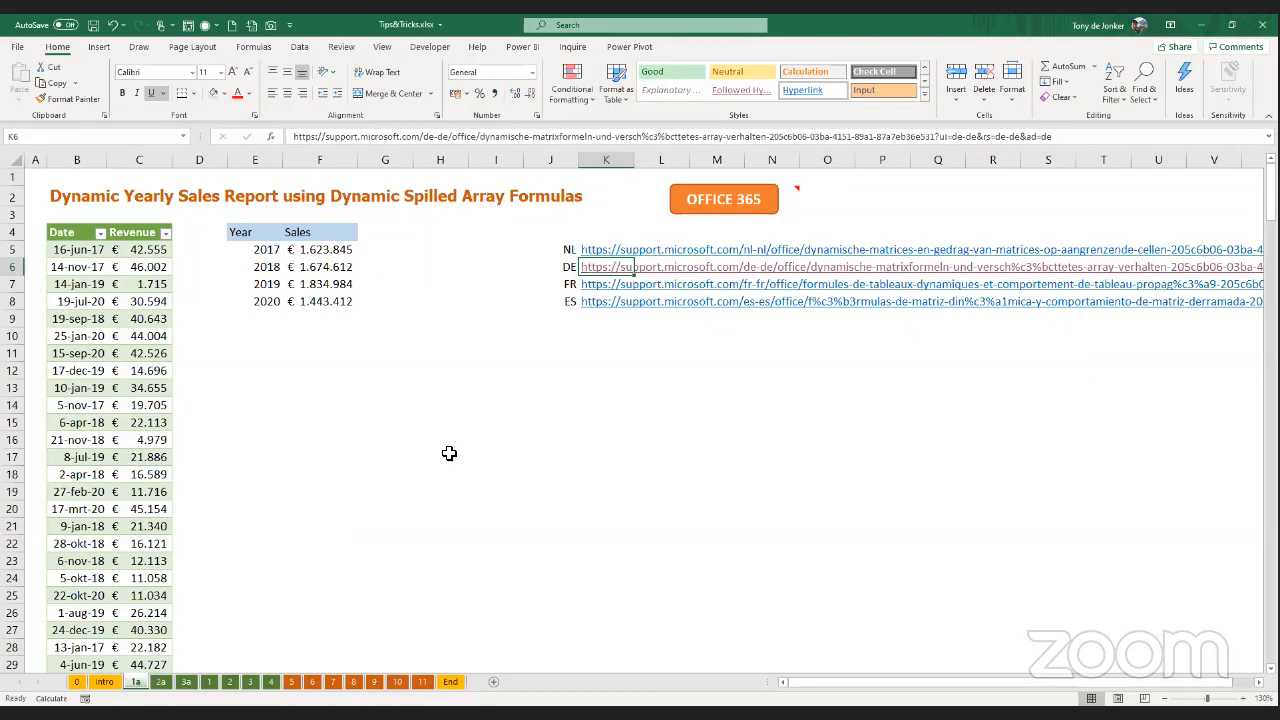
# - Go to the Dynamic SUM sheet 4 and examine the project data in C6:P10 and the start date in C5
pyautogui.click(270, 682)
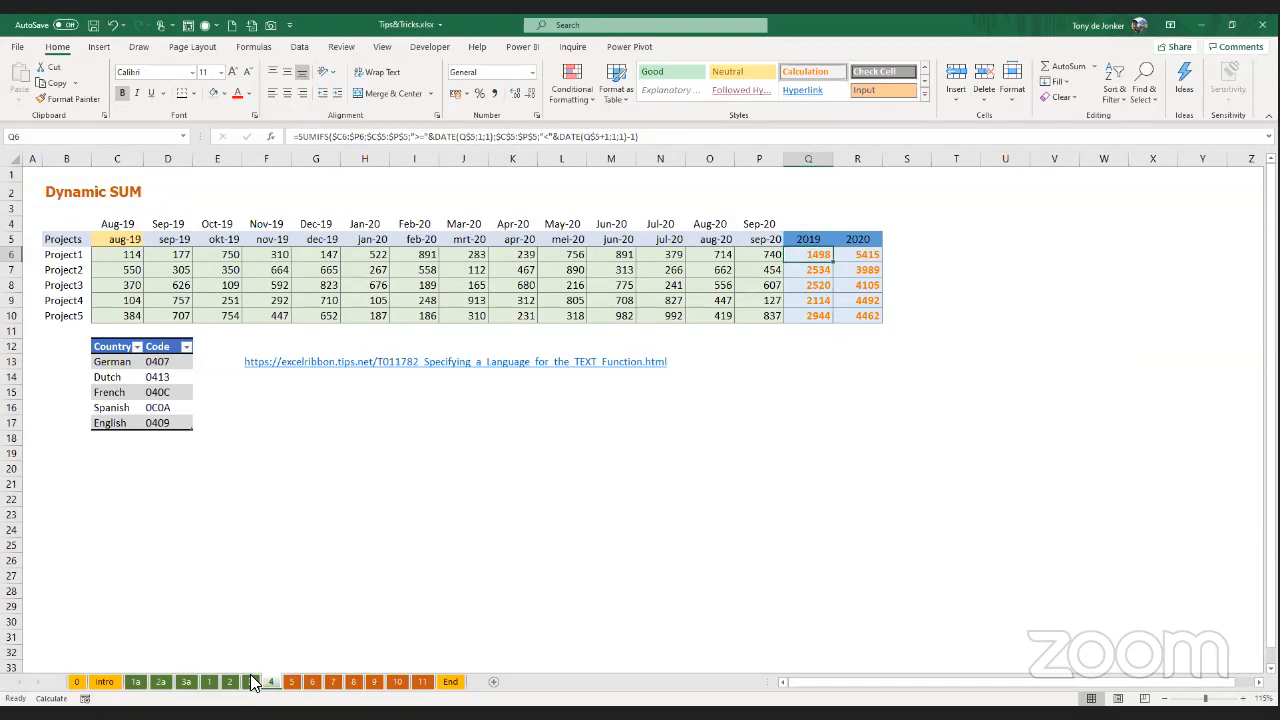
pyautogui.click(252, 681)
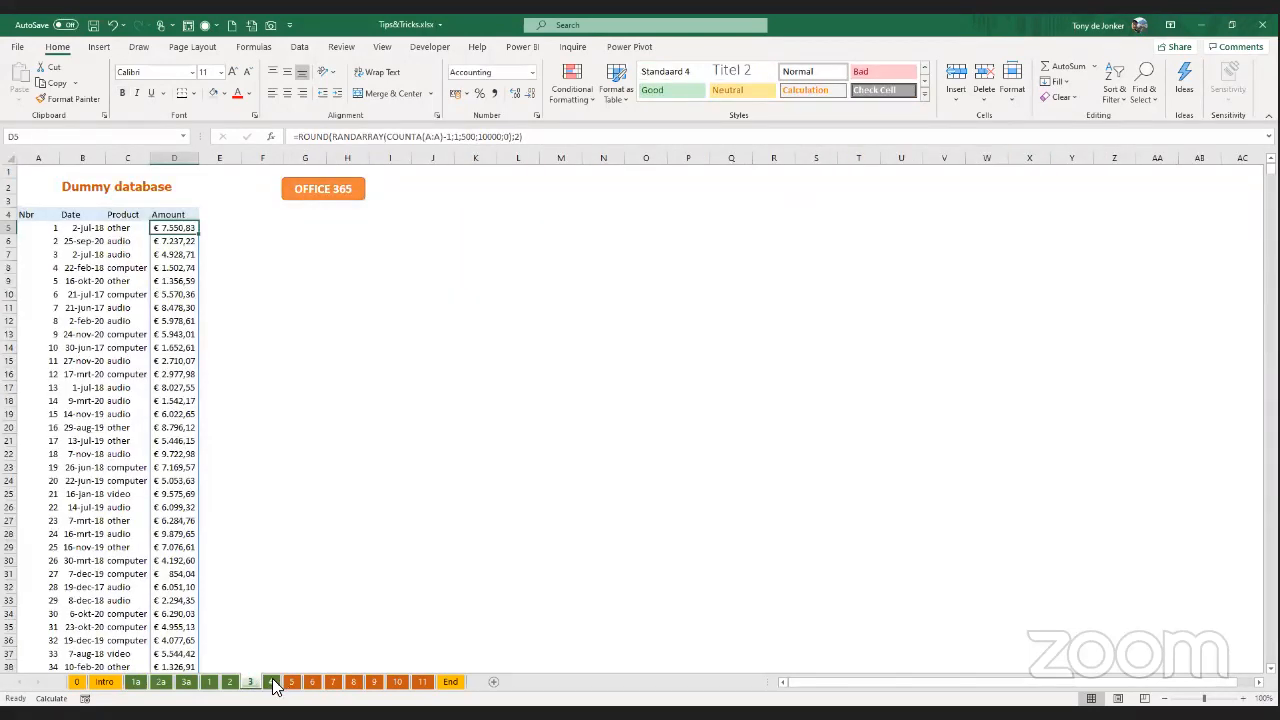
pyautogui.click(270, 681)
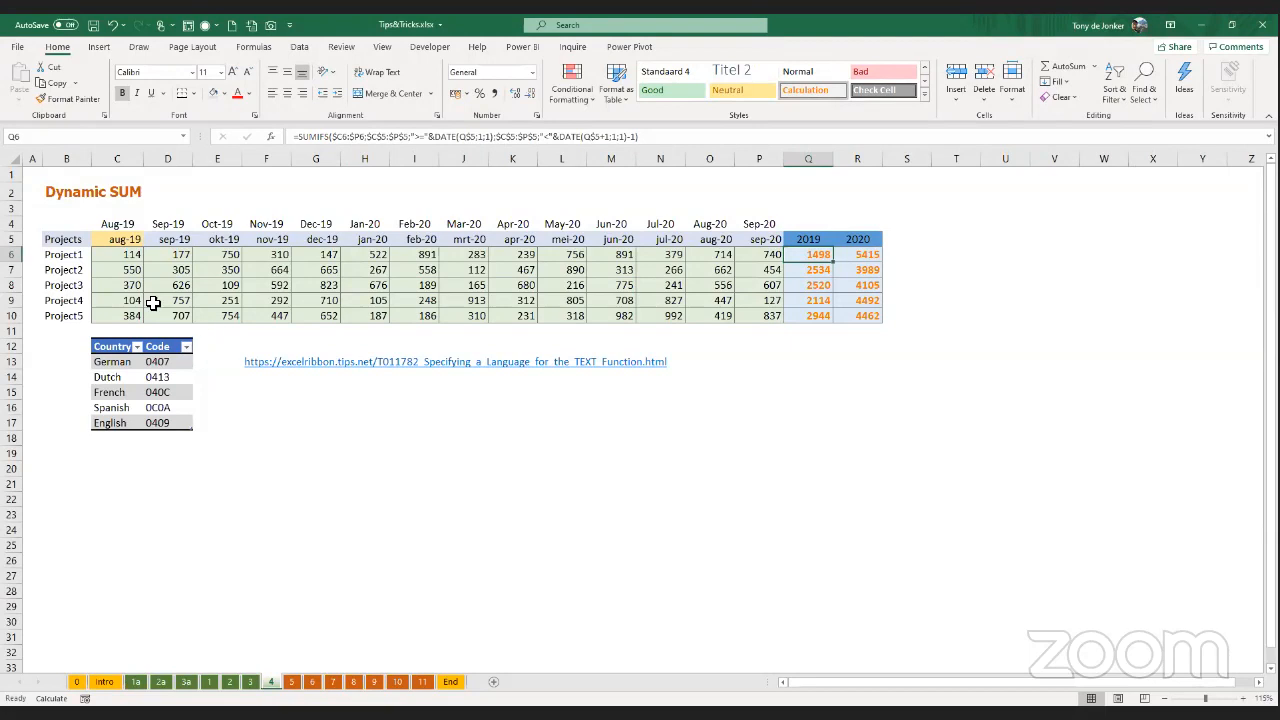
pyautogui.moveTo(117, 256); pyautogui.dragTo(751, 315)
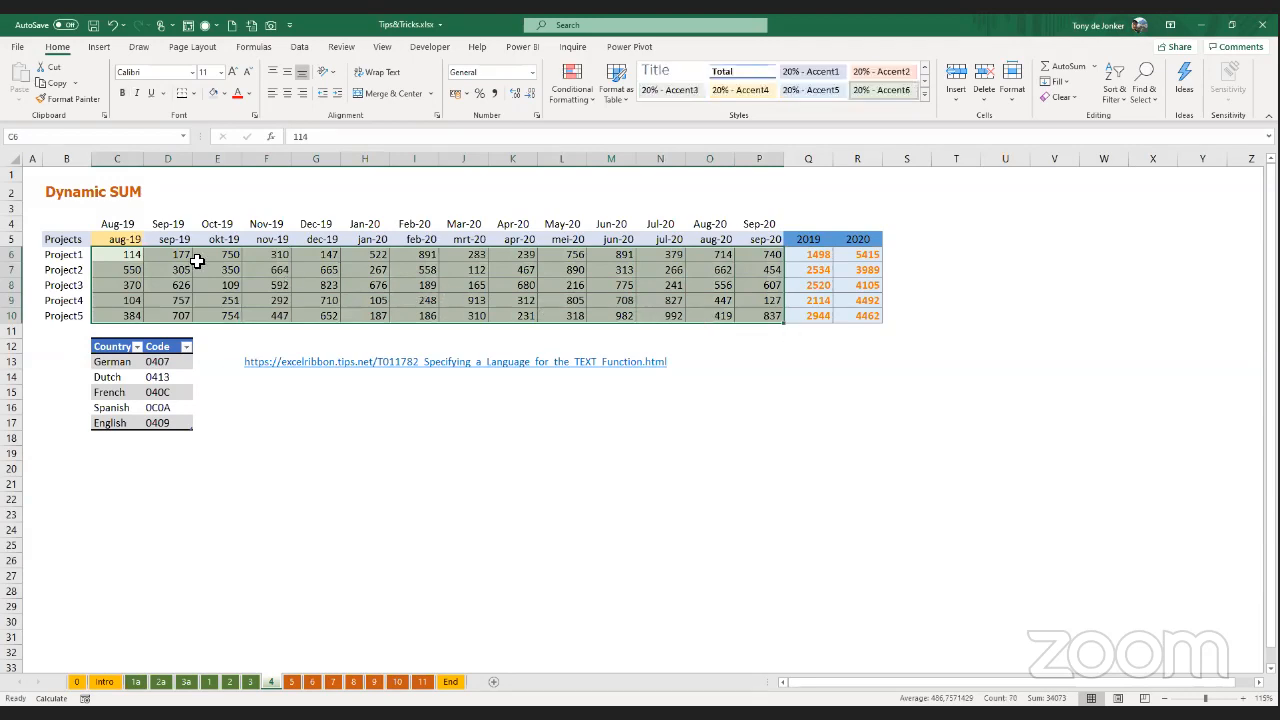
pyautogui.click(117, 242)
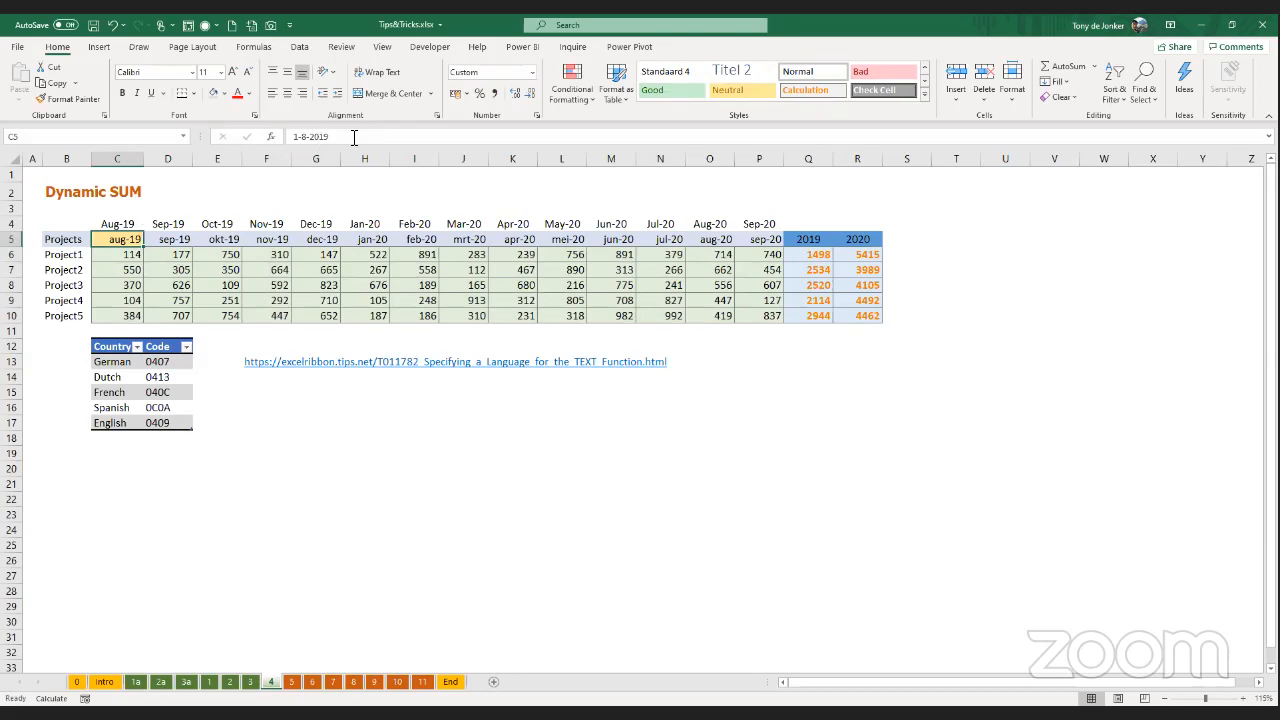
# - Examine the DATE function arguments in D5 without changing them, and highlight the month headers D5:P5
pyautogui.press('Right')
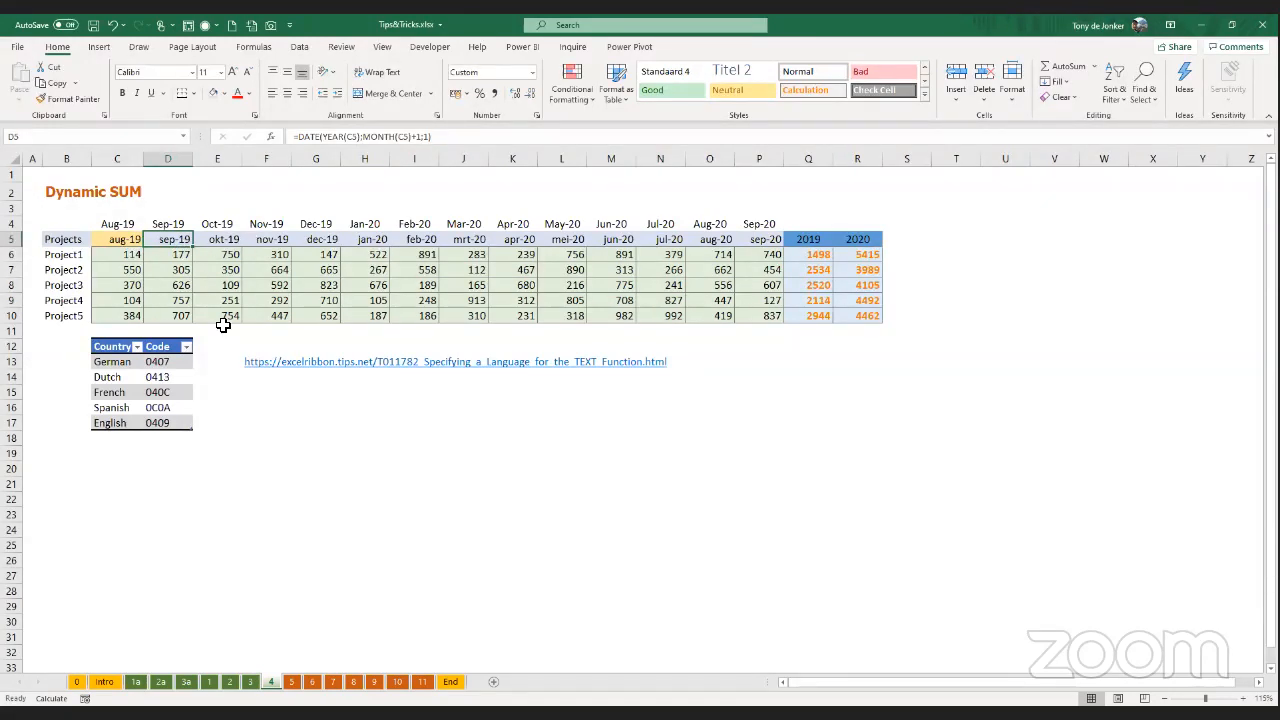
pyautogui.keyDown('ctrl'); pyautogui.scroll(4, 223, 325); pyautogui.keyUp('ctrl')
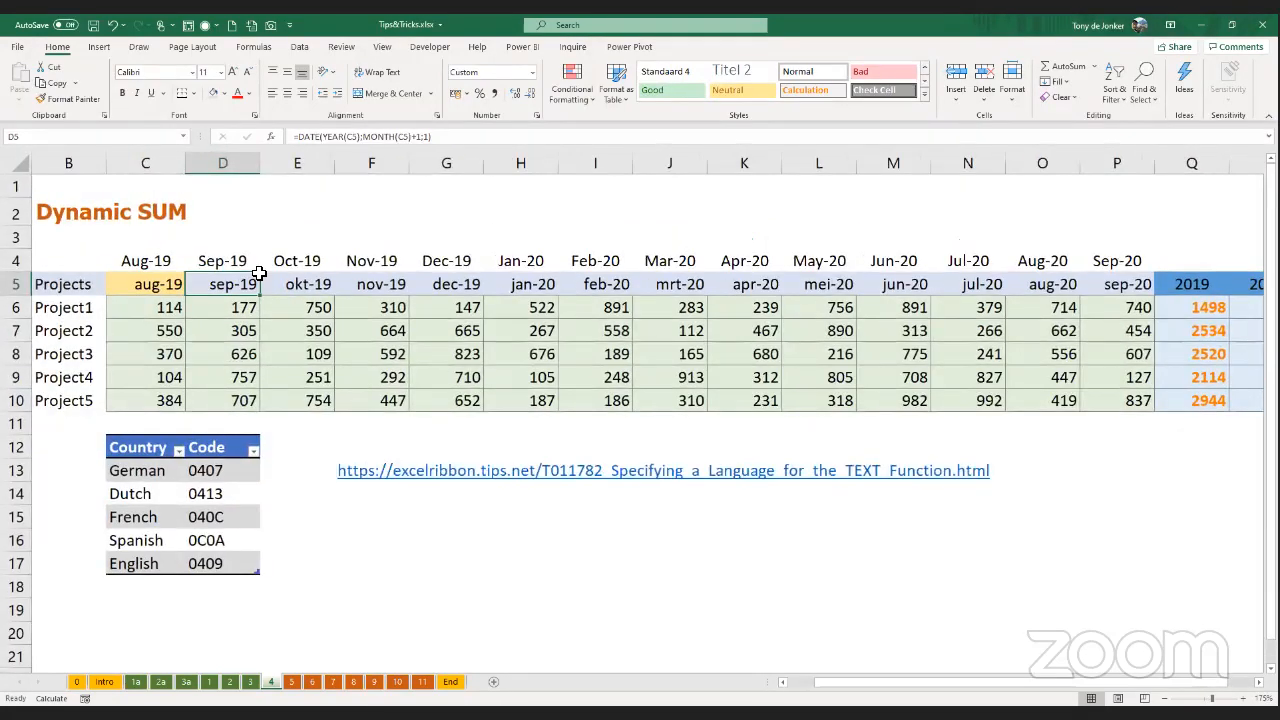
pyautogui.click(271, 136)
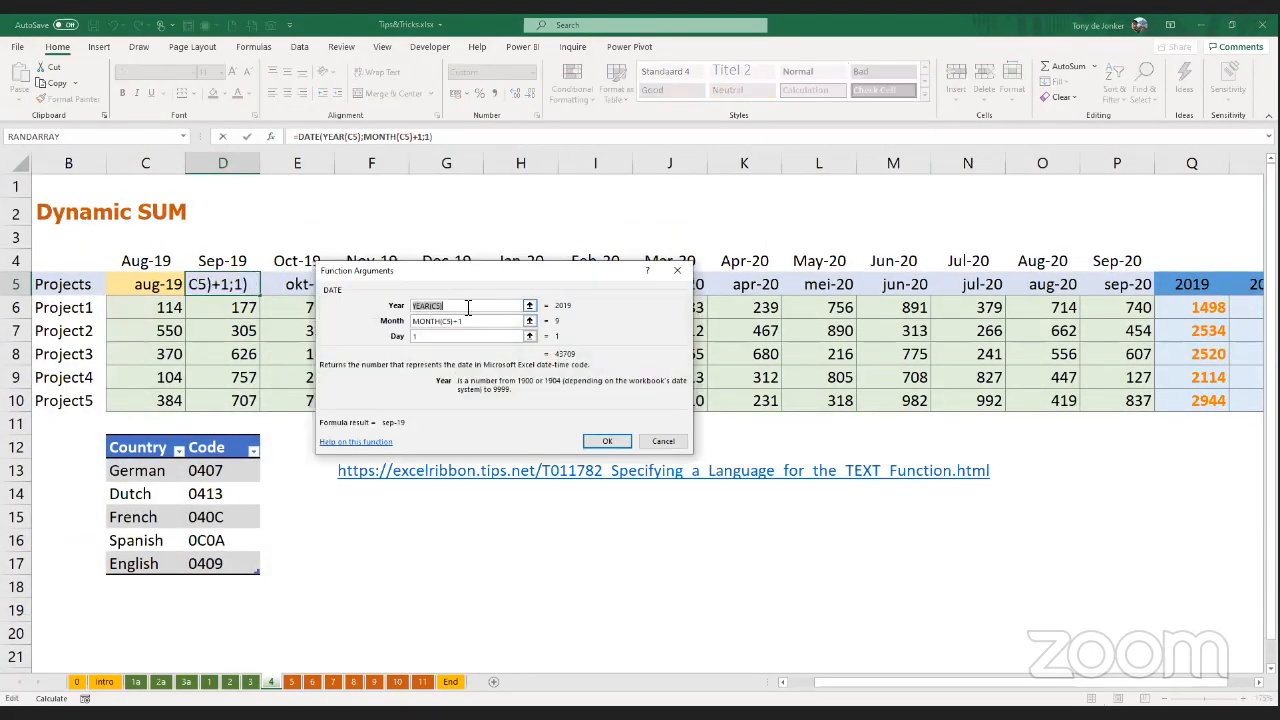
pyautogui.click(468, 307)
pyautogui.click(609, 442)
pyautogui.moveTo(239, 284); pyautogui.dragTo(1098, 289)
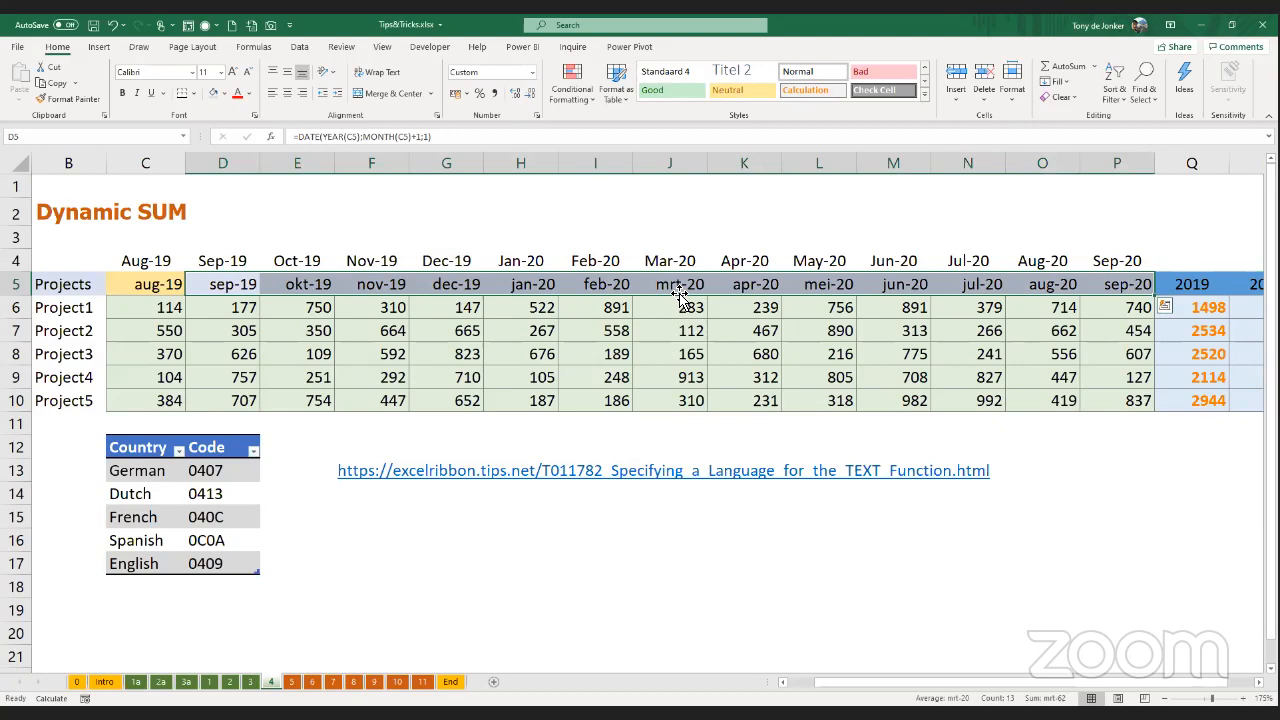
# - Compare the December header formula in G5 with the January one in H5, and inspect H5's DATE function arguments
pyautogui.click(435, 287)
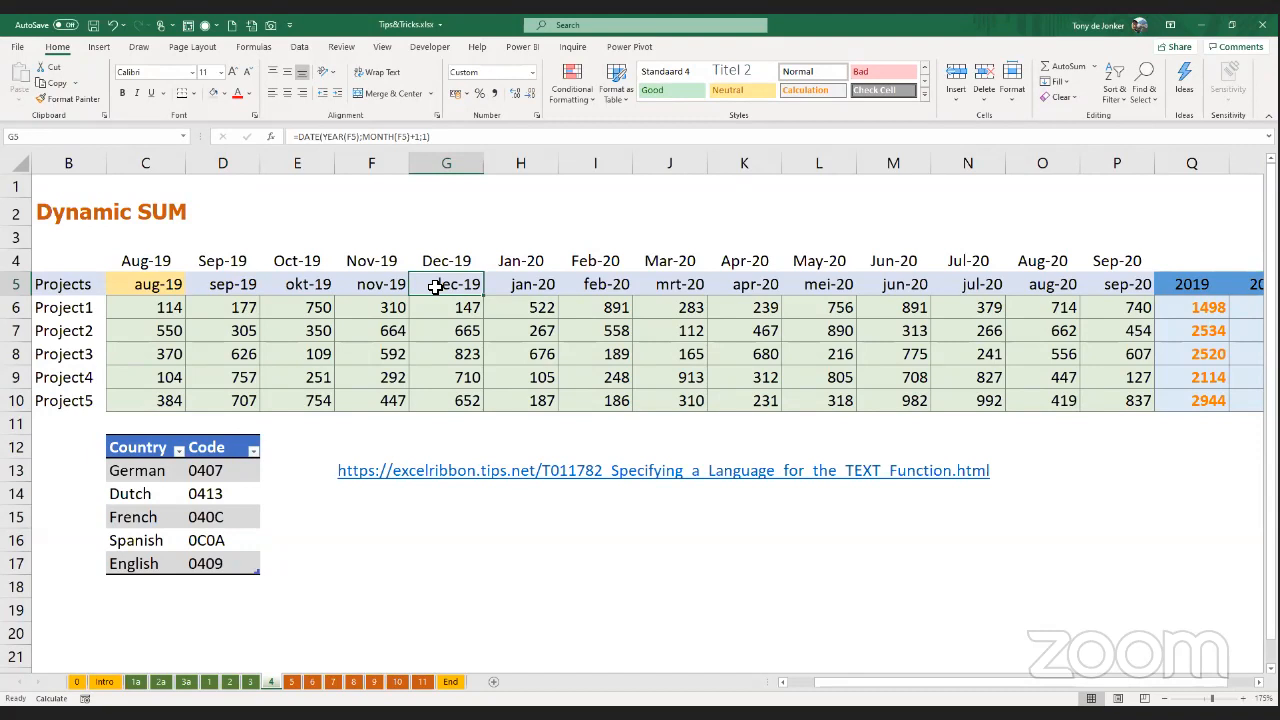
pyautogui.click(538, 289)
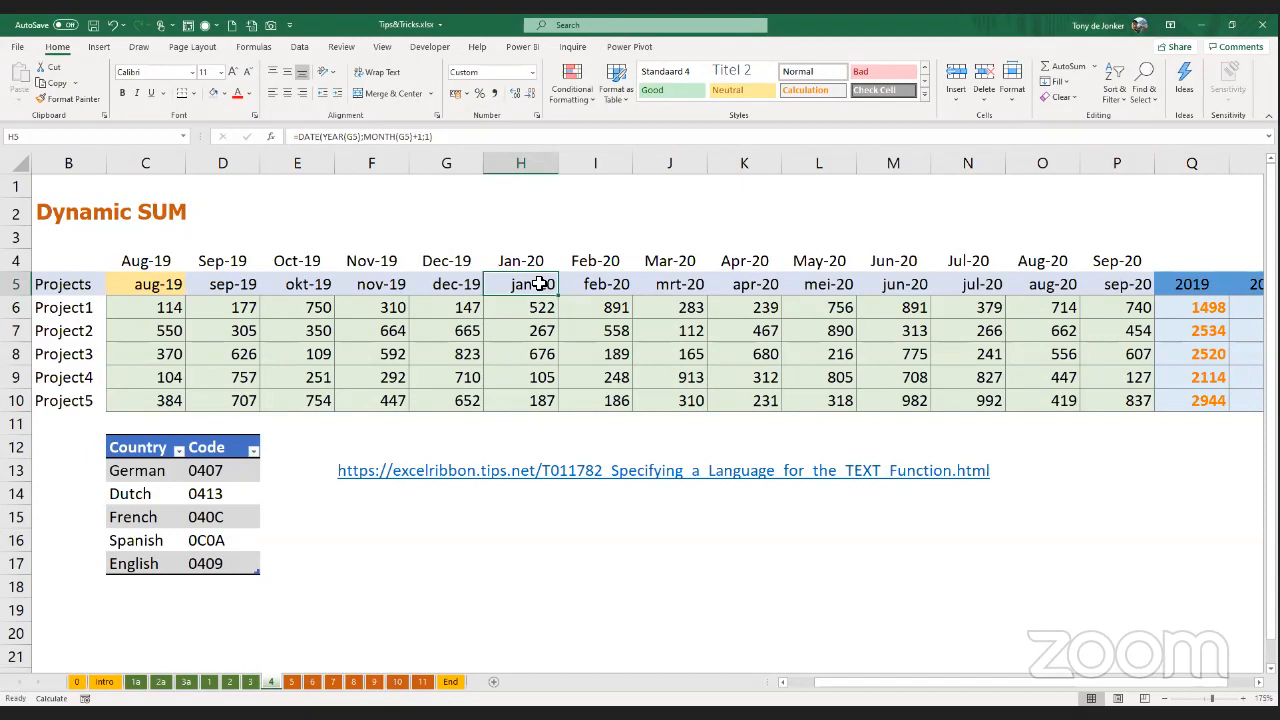
pyautogui.click(270, 136)
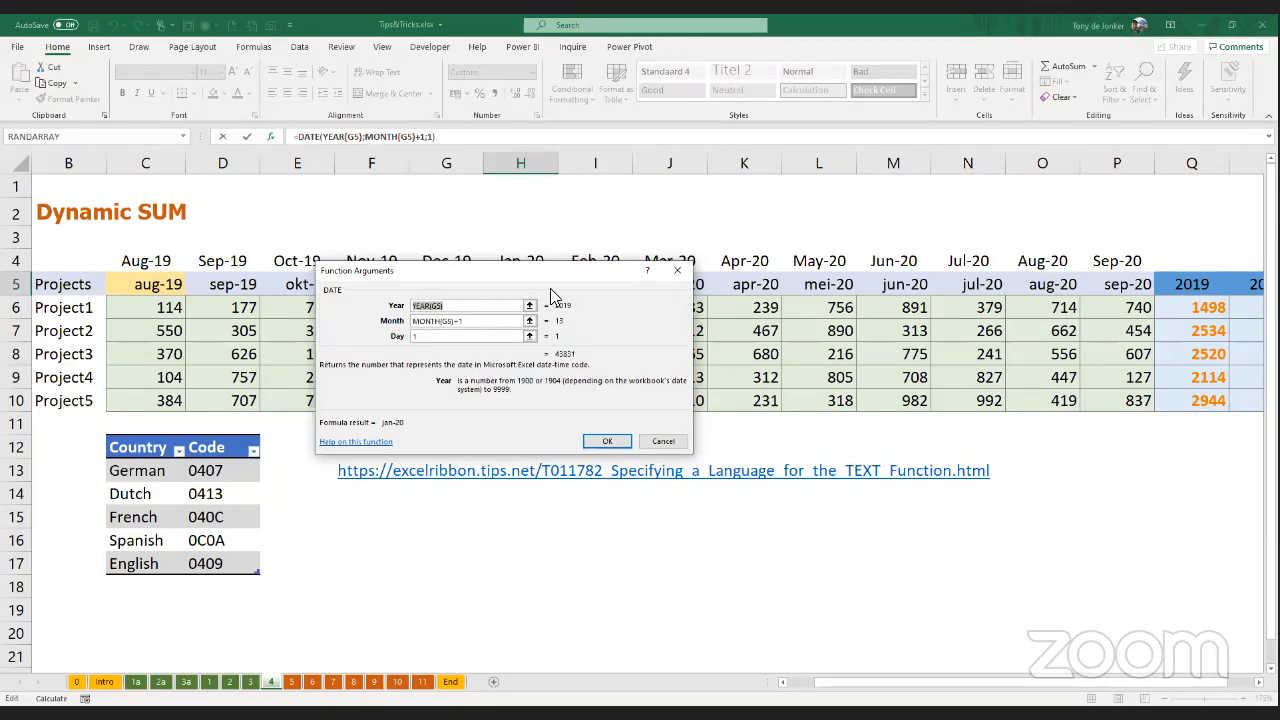
pyautogui.press('Return')
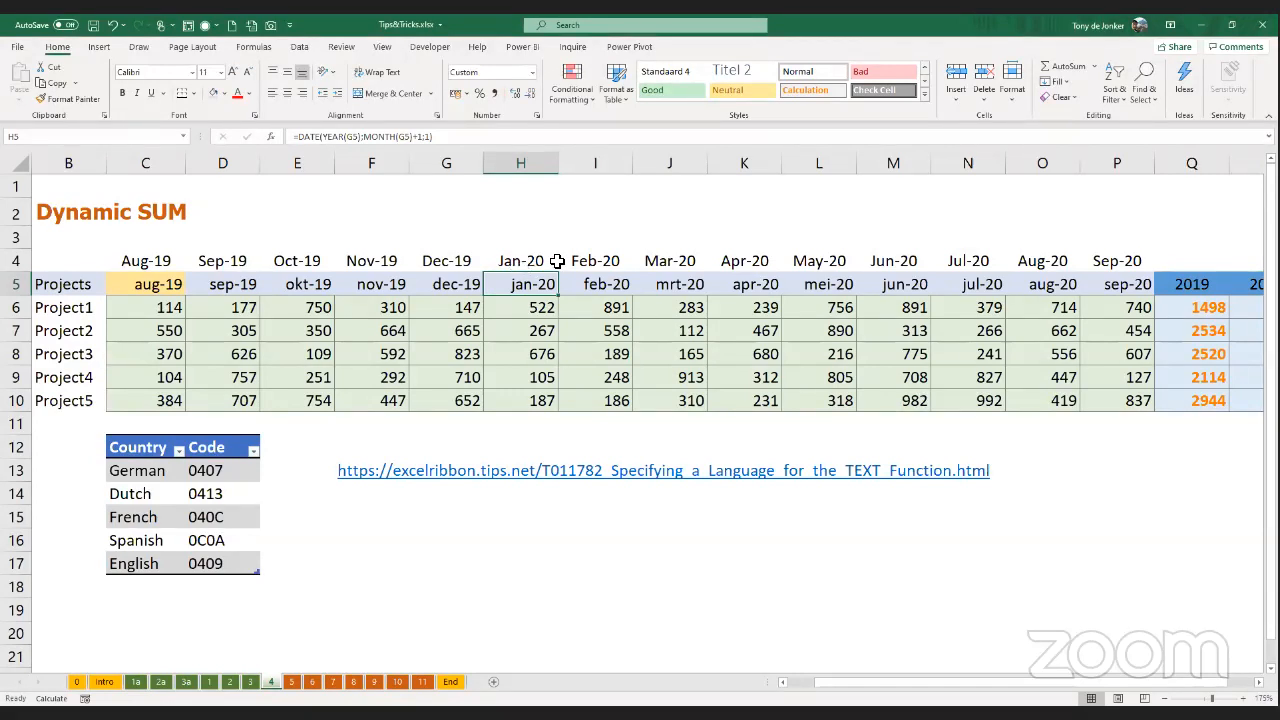
# - Highlight the month headers D5:P5 and check the contents of the cells from C5 through G5 one by one
pyautogui.moveTo(228, 284); pyautogui.dragTo(1100, 286)
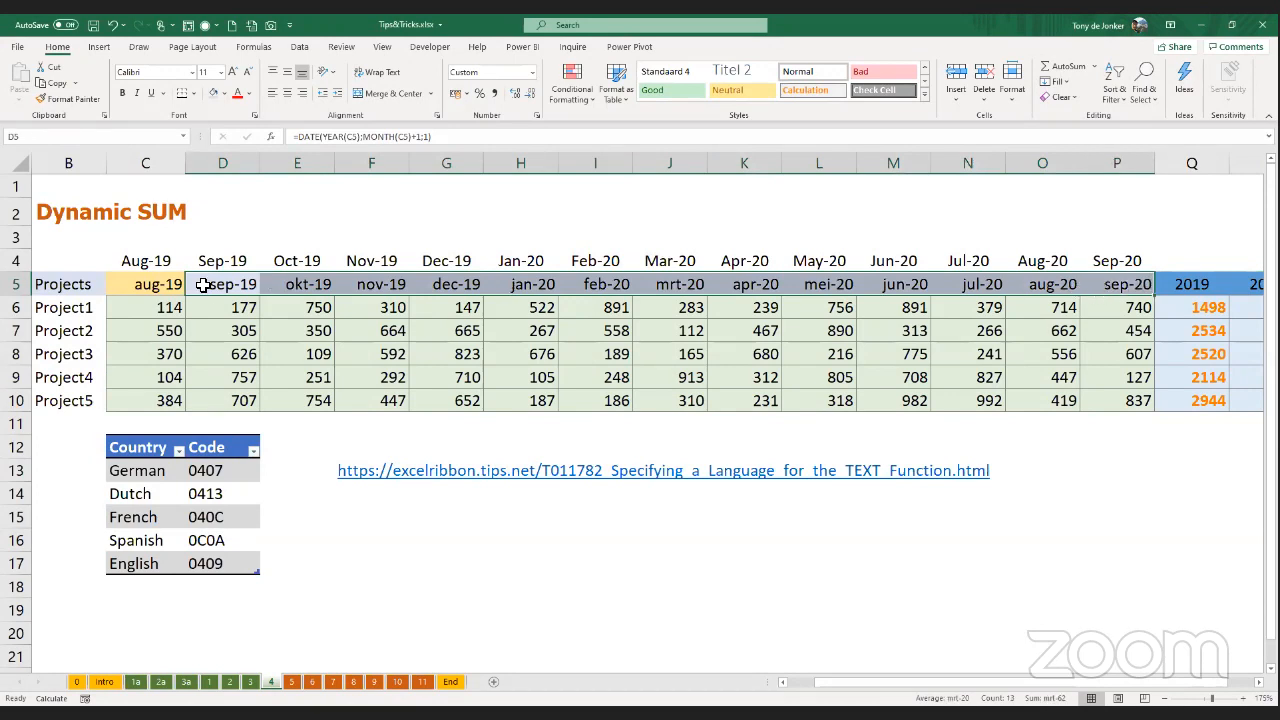
pyautogui.click(148, 287)
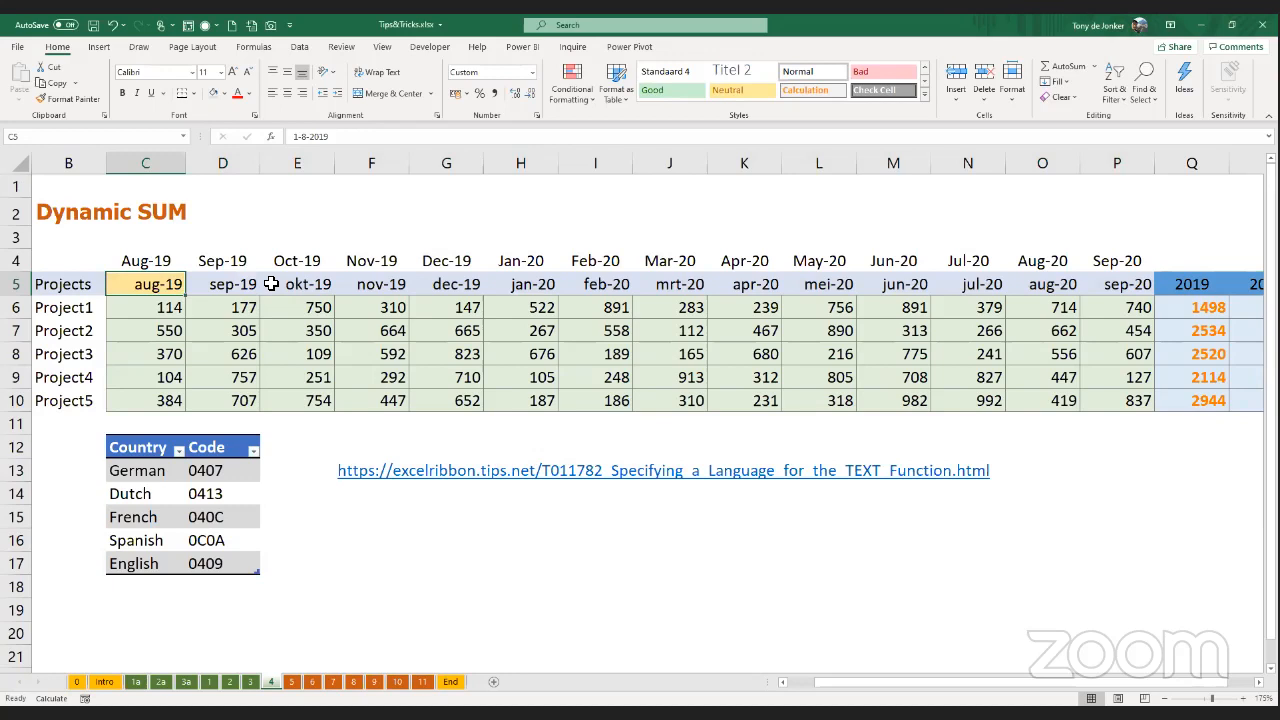
pyautogui.click(220, 289)
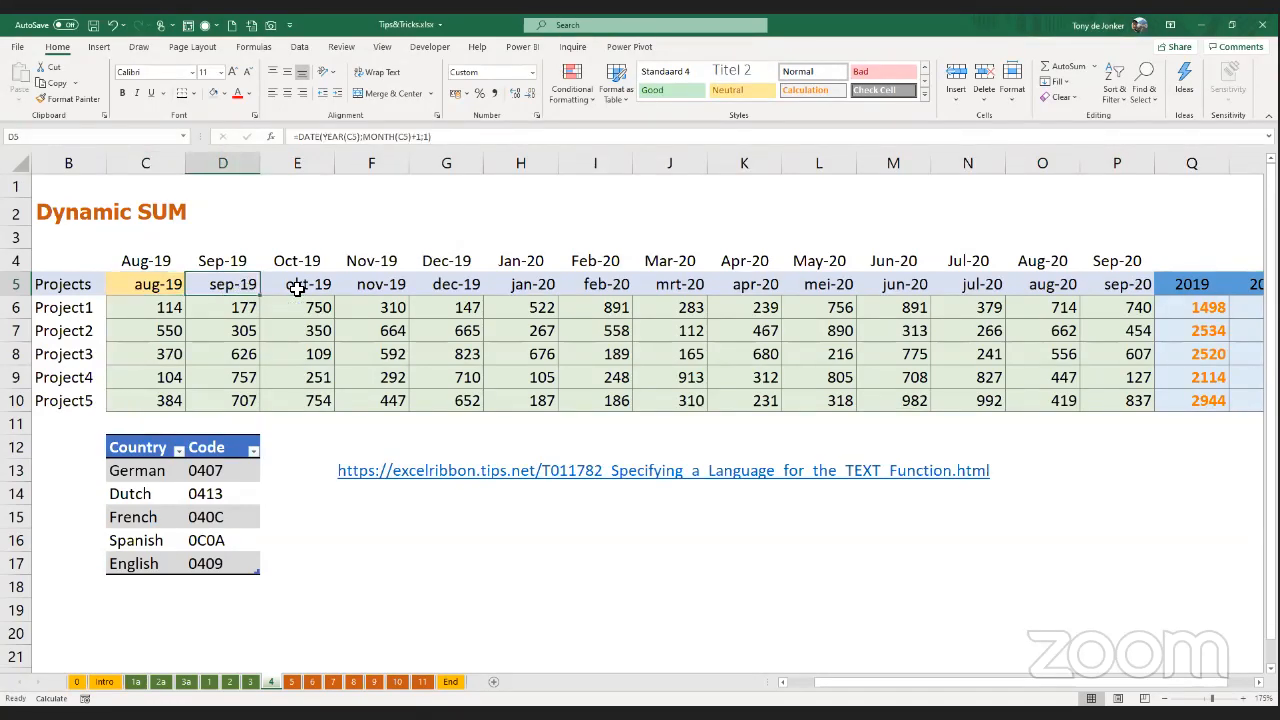
pyautogui.click(298, 287)
pyautogui.click(380, 286)
pyautogui.click(462, 288)
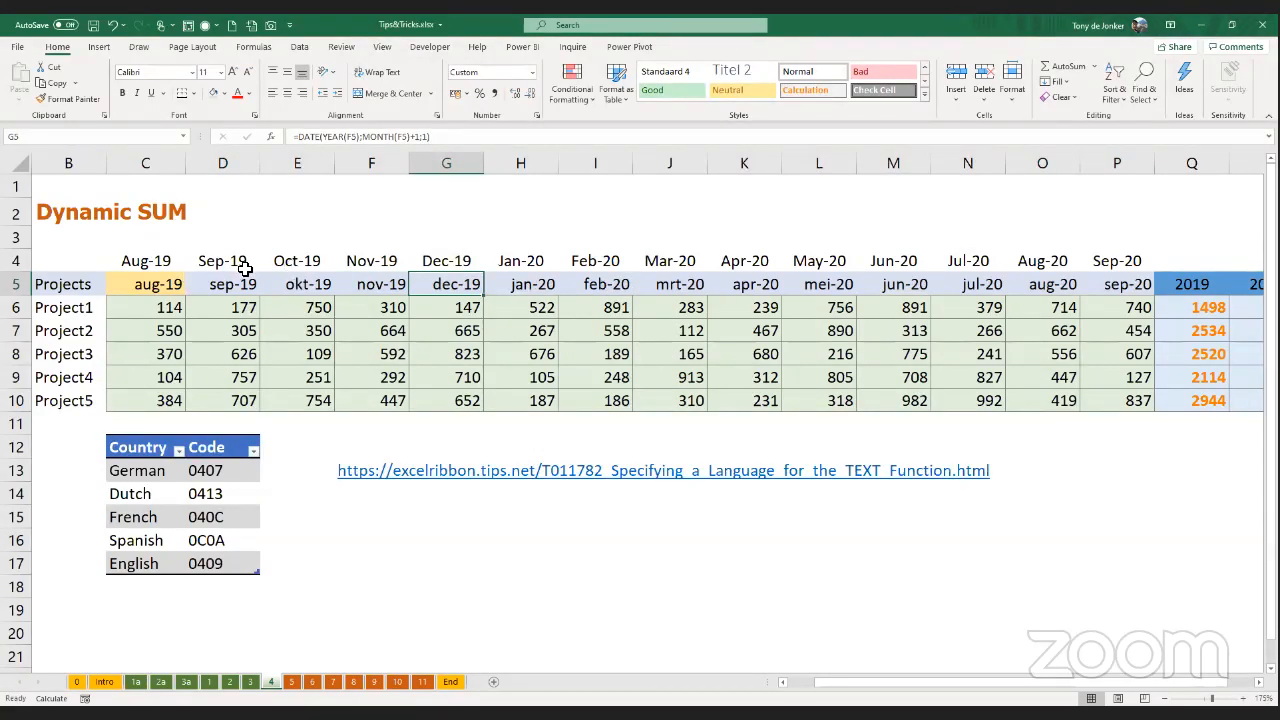
# - Examine the TEXT formulas in C4 and E4, including E4's format code [$-0809]mmm-jj, without changing them
pyautogui.click(142, 262)
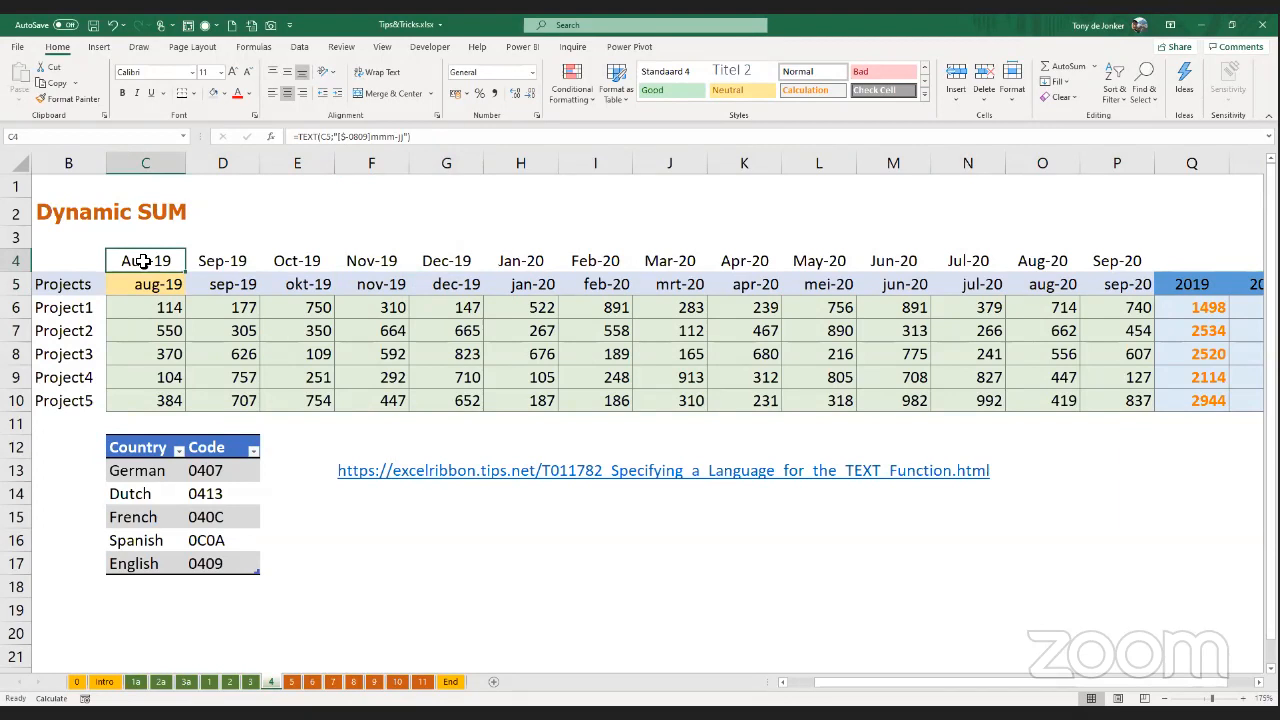
pyautogui.doubleClick(145, 262)
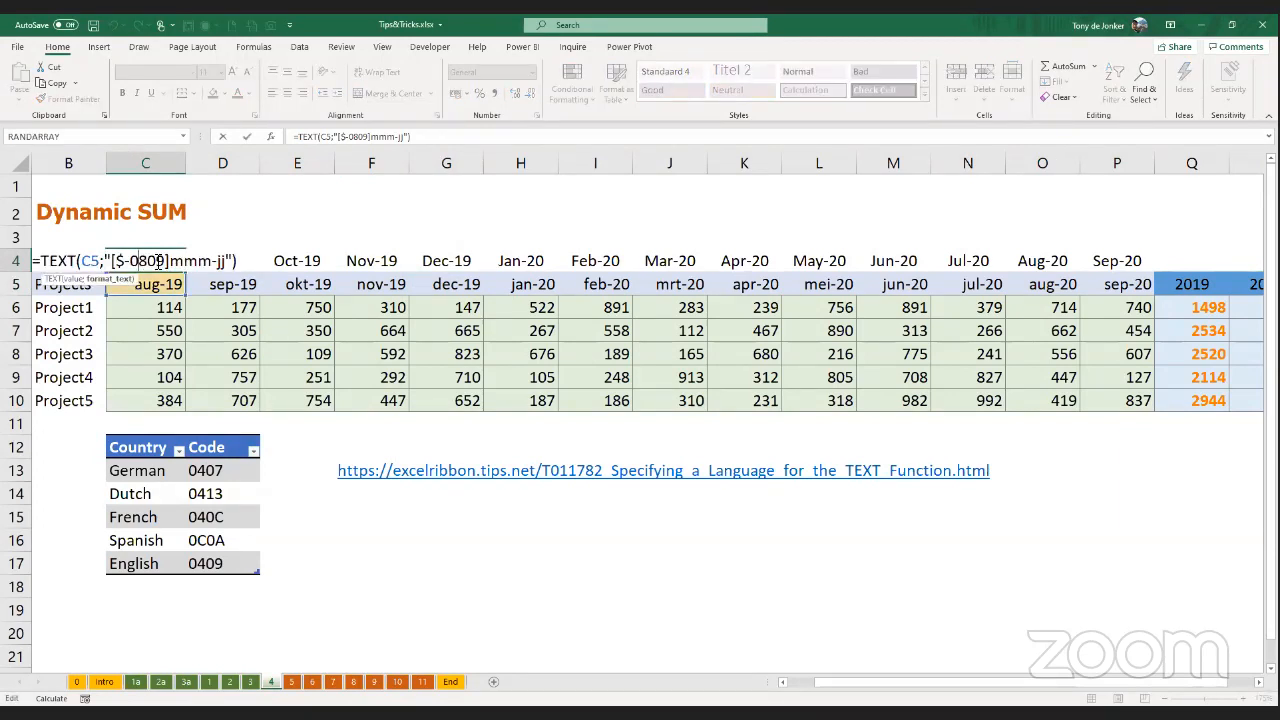
pyautogui.press('Escape')
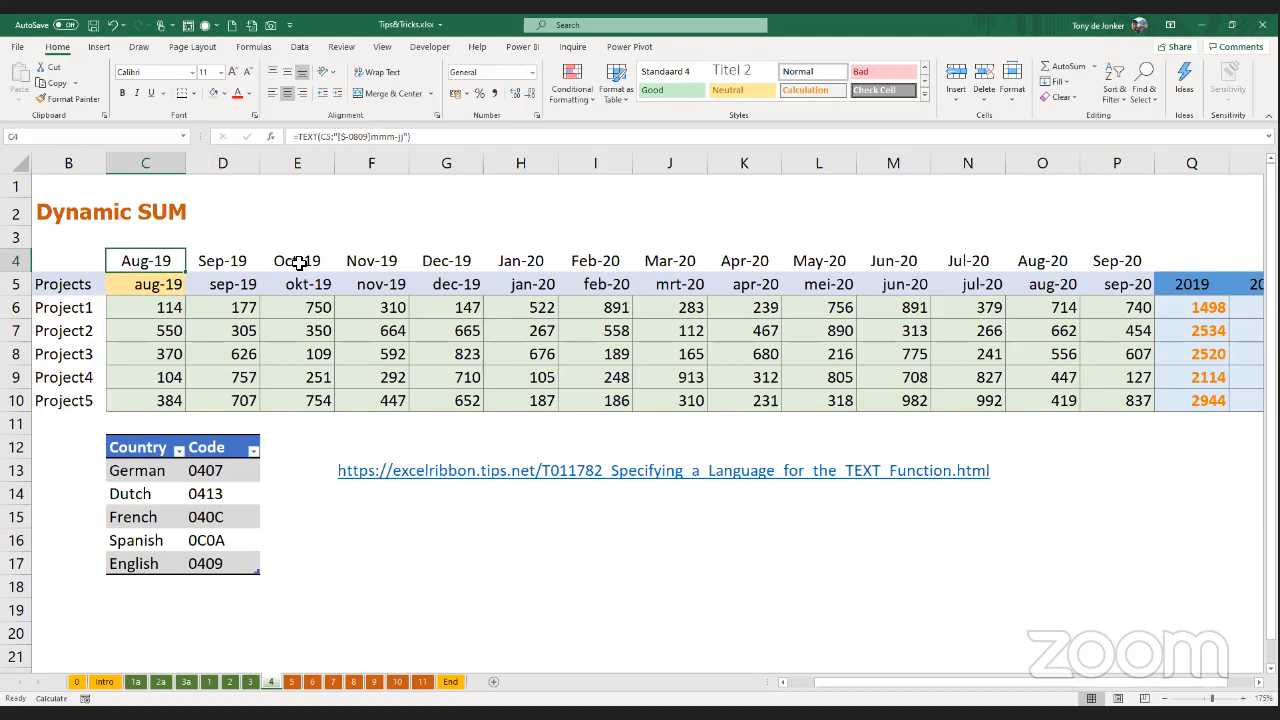
pyautogui.click(299, 260)
pyautogui.press('F2')
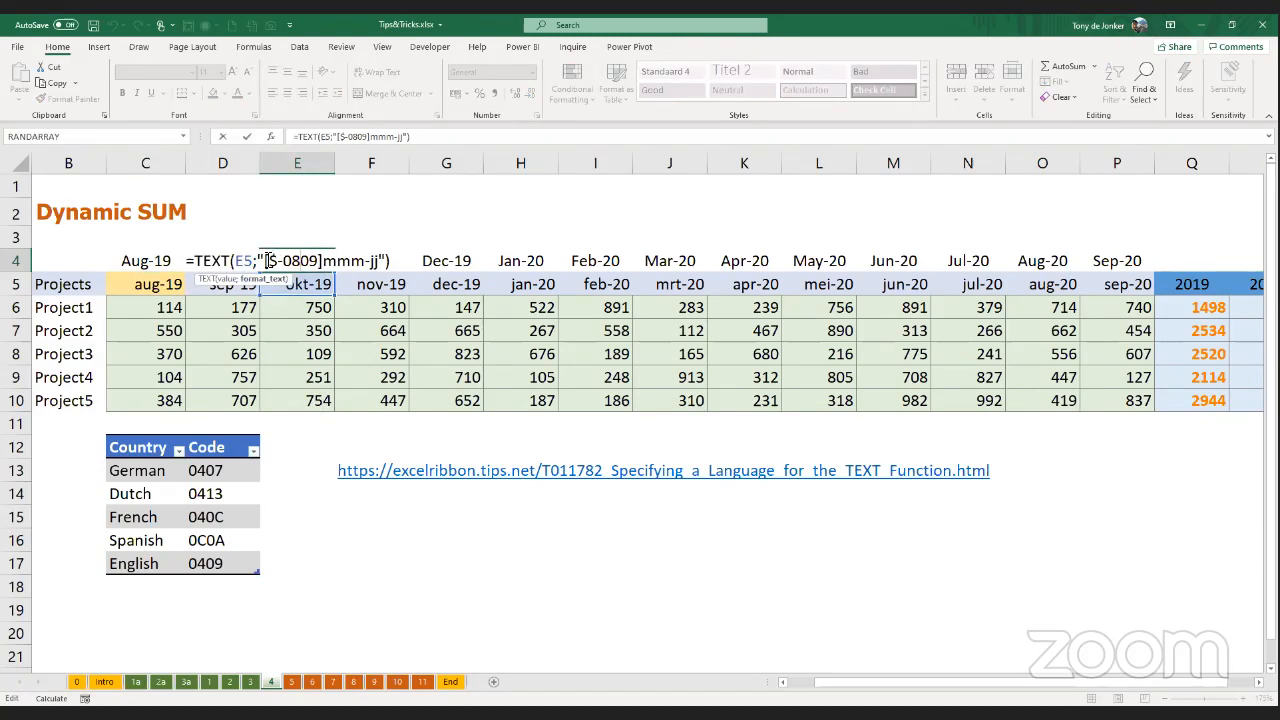
pyautogui.moveTo(263, 260); pyautogui.dragTo(380, 261)
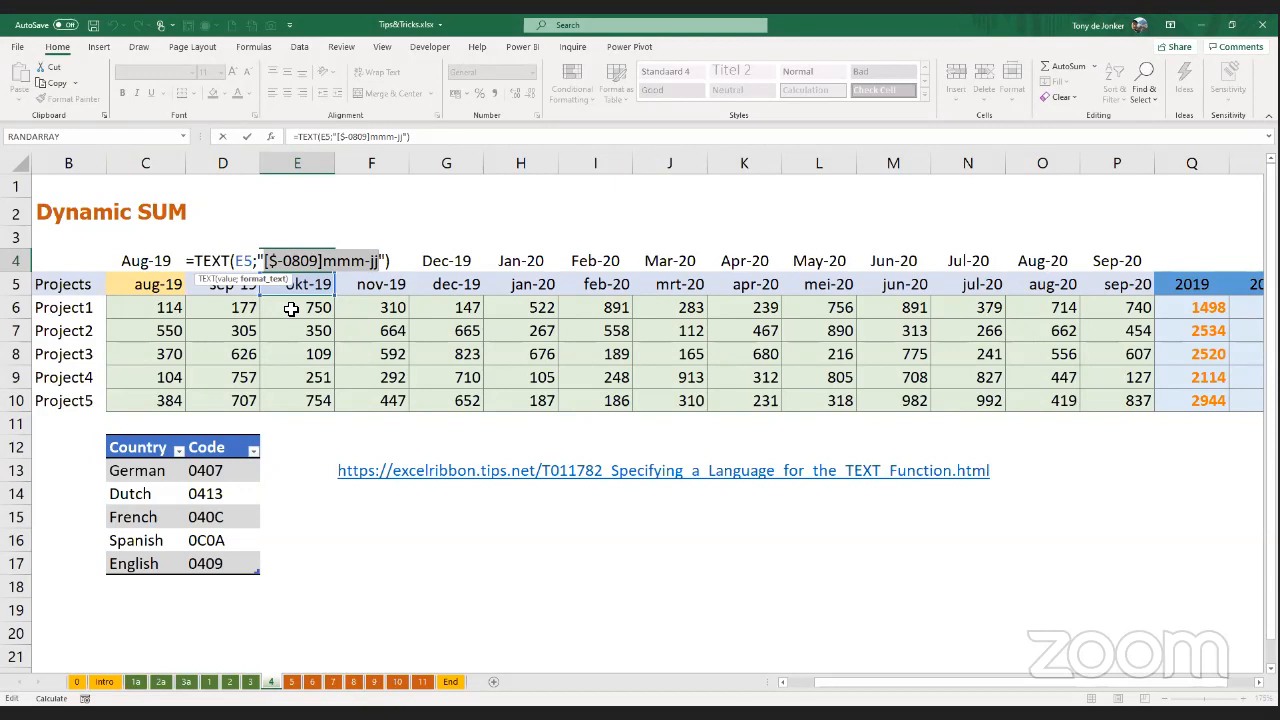
pyautogui.press('Escape')
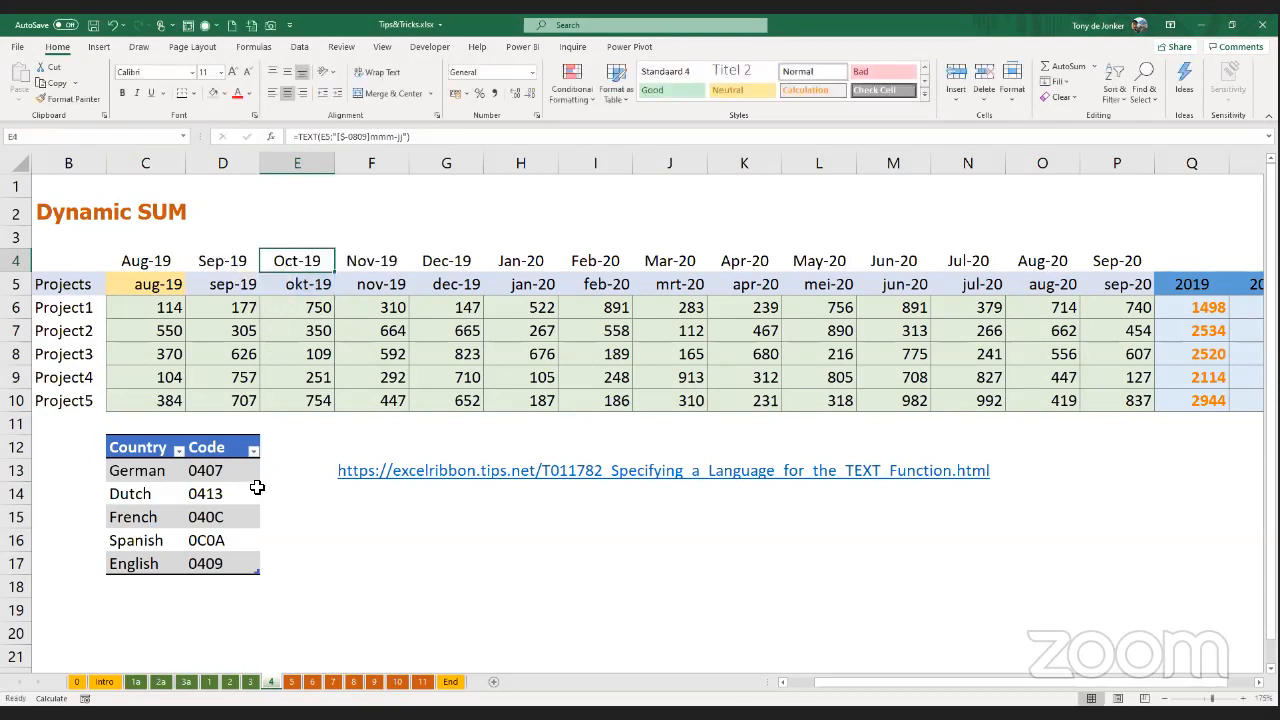
# - Examine the French and Spanish language codes in D15:D16 and the TEXT formulas of the month headers C4 through F4
pyautogui.click(213, 514)
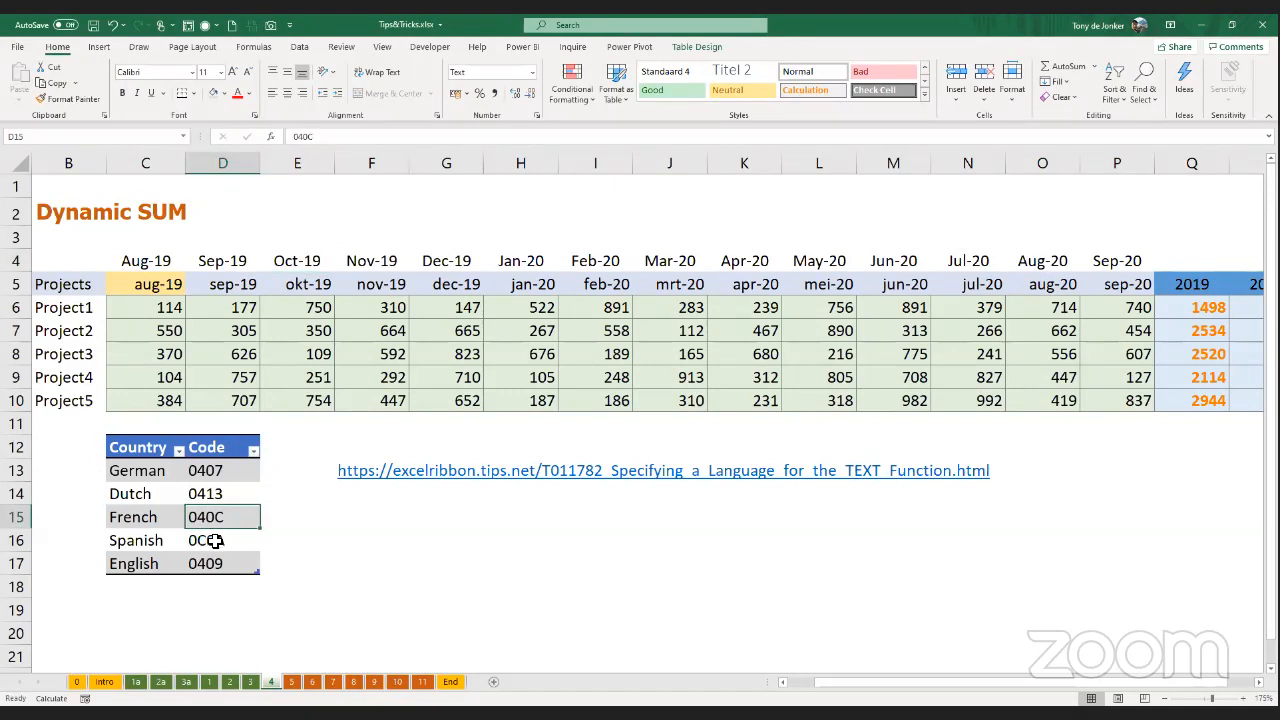
pyautogui.click(220, 540)
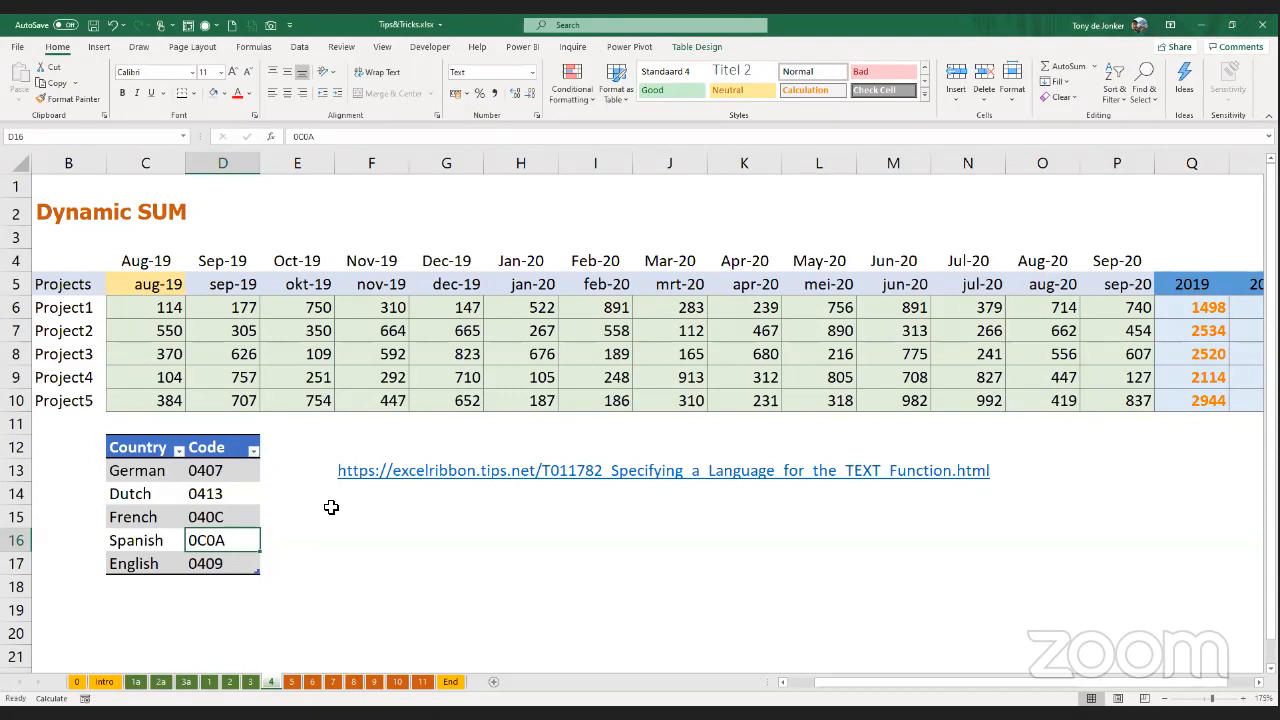
pyautogui.click(143, 259)
pyautogui.click(252, 262)
pyautogui.click(303, 263)
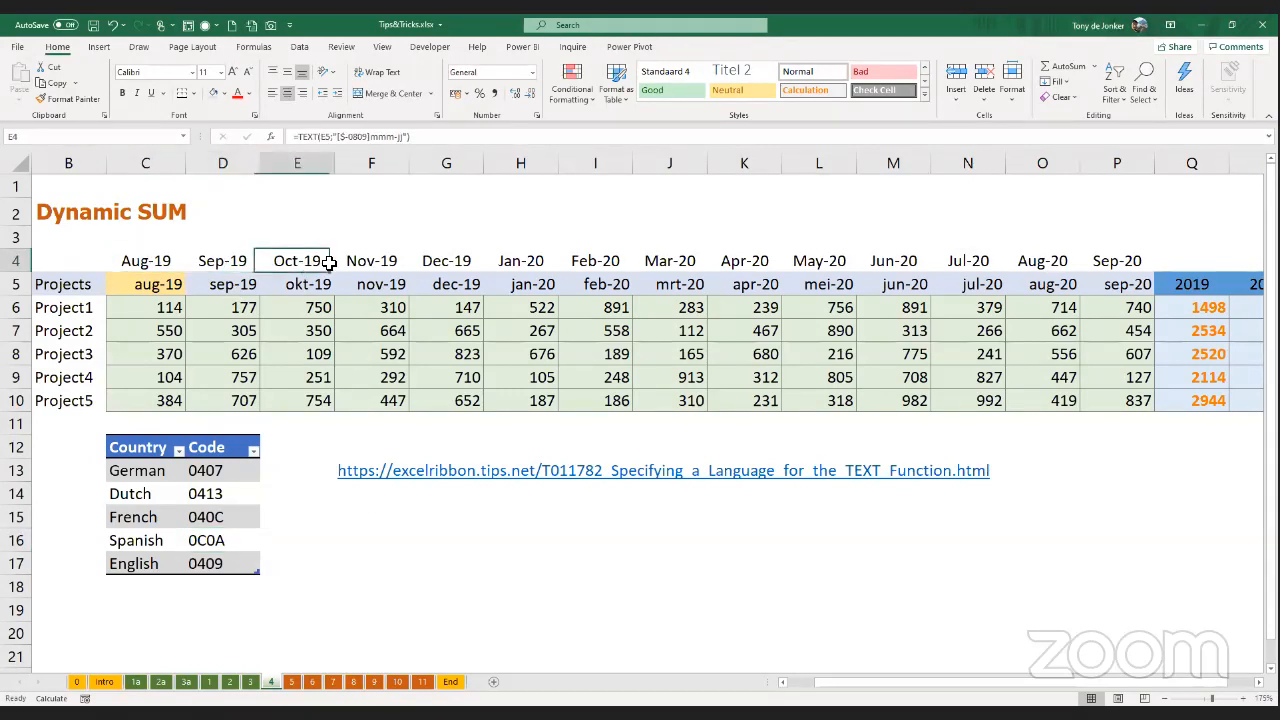
pyautogui.click(360, 258)
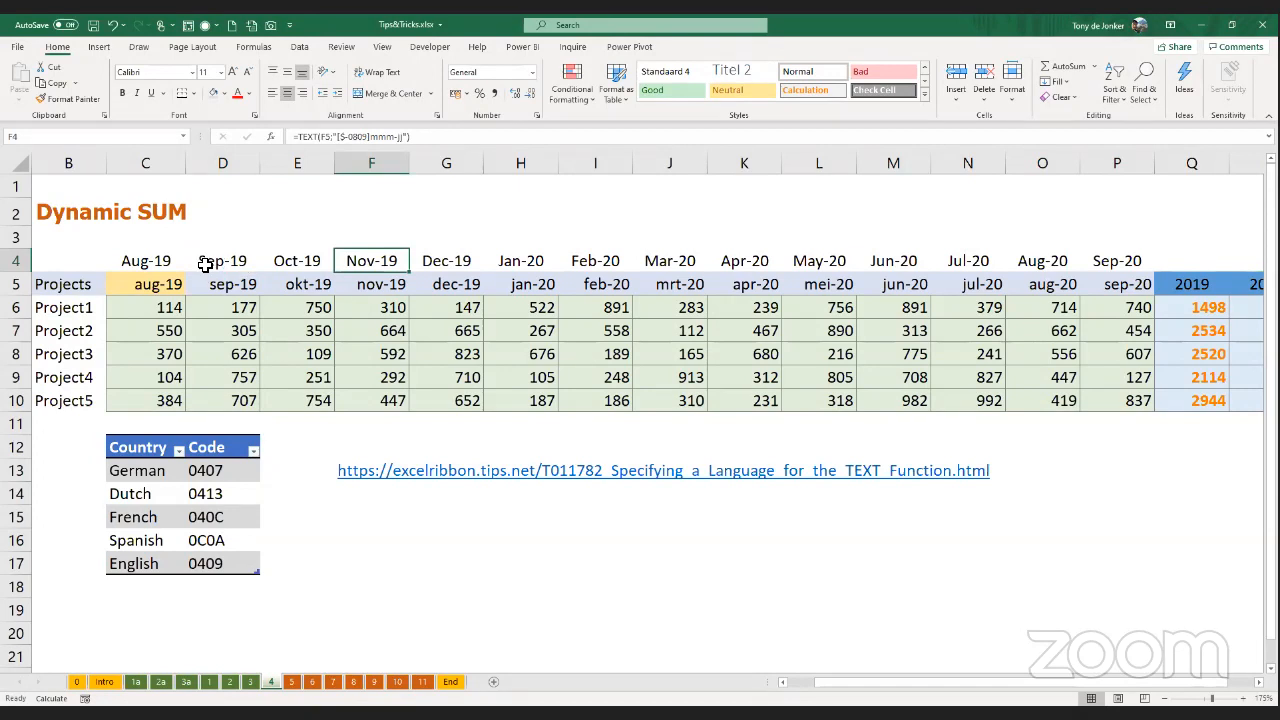
# - Change the language code in C4's TEXT formula to 0407 for German and fill the formula across through P4
pyautogui.click(157, 262)
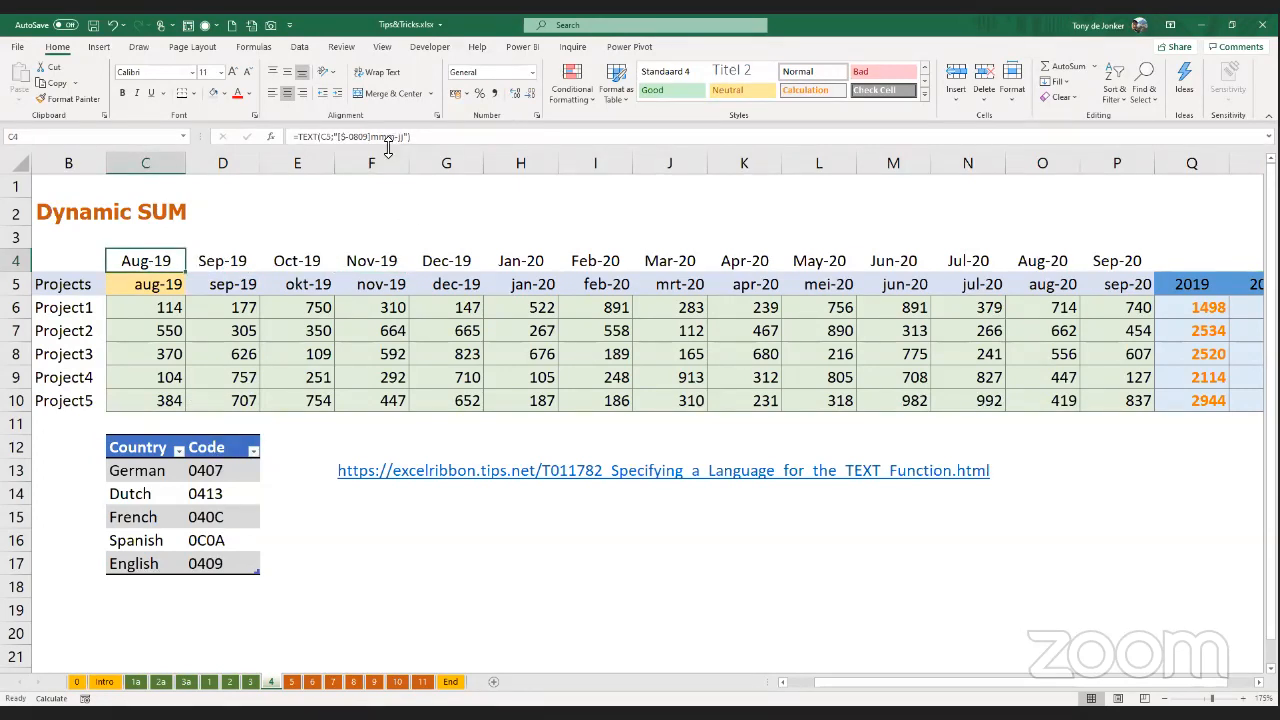
pyautogui.doubleClick(152, 261)
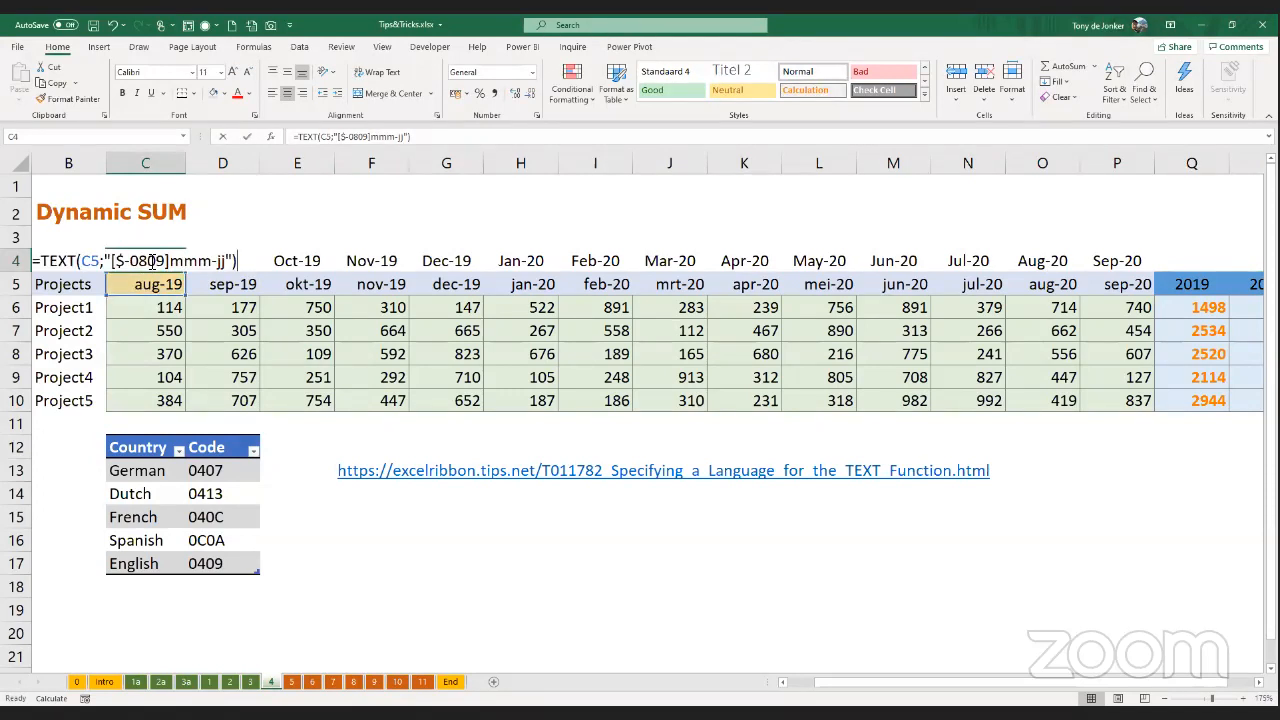
pyautogui.click(152, 261)
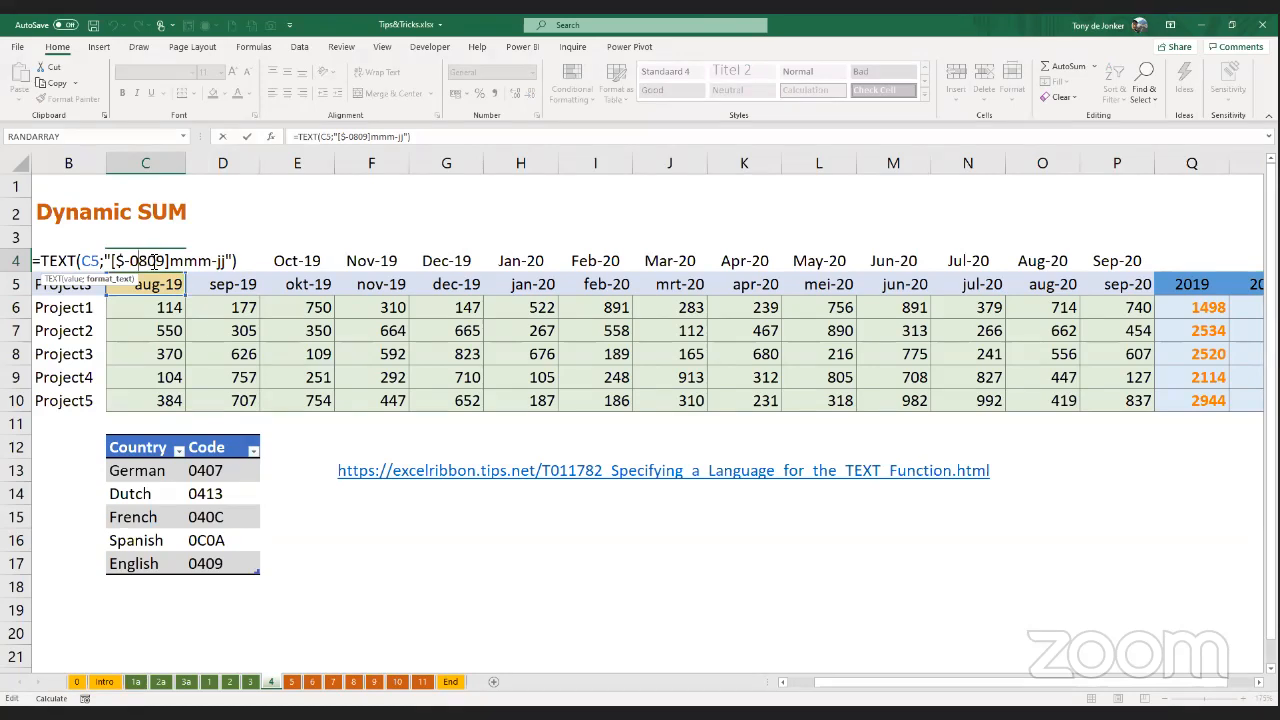
pyautogui.press('BackSpace')
pyautogui.press('BackSpace')
pyautogui.press('BackSpace')
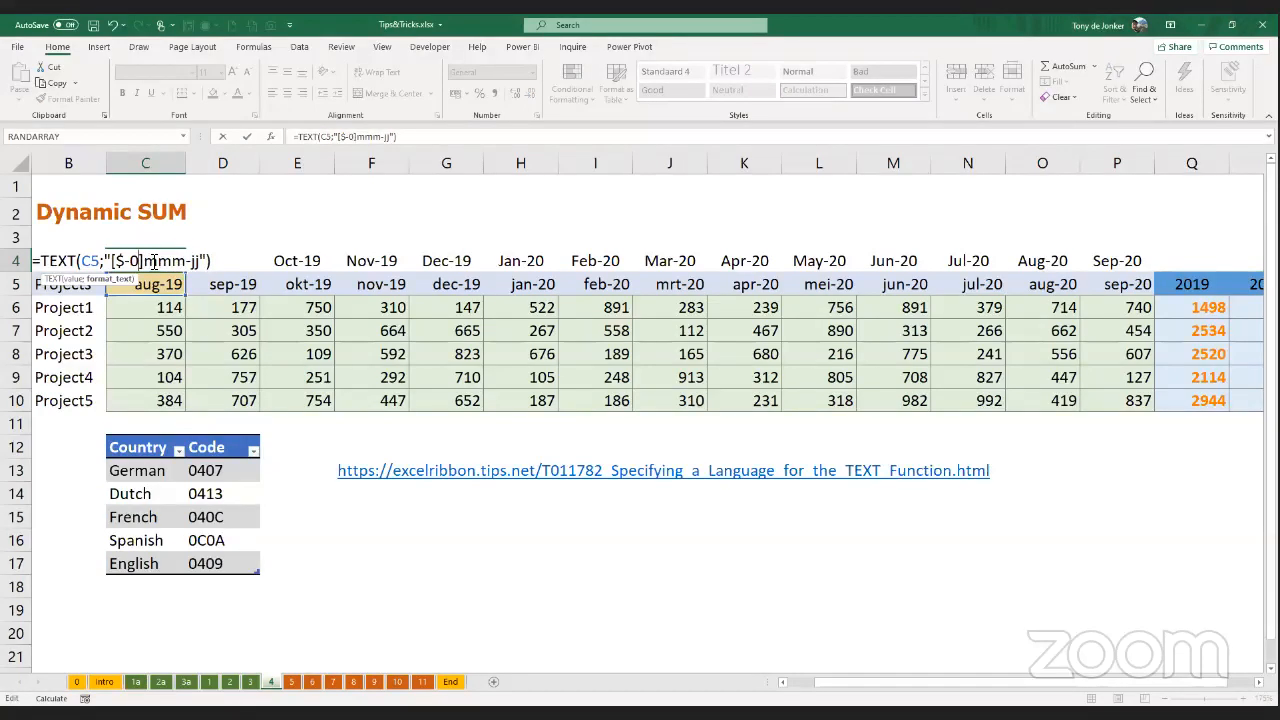
pyautogui.write('407')
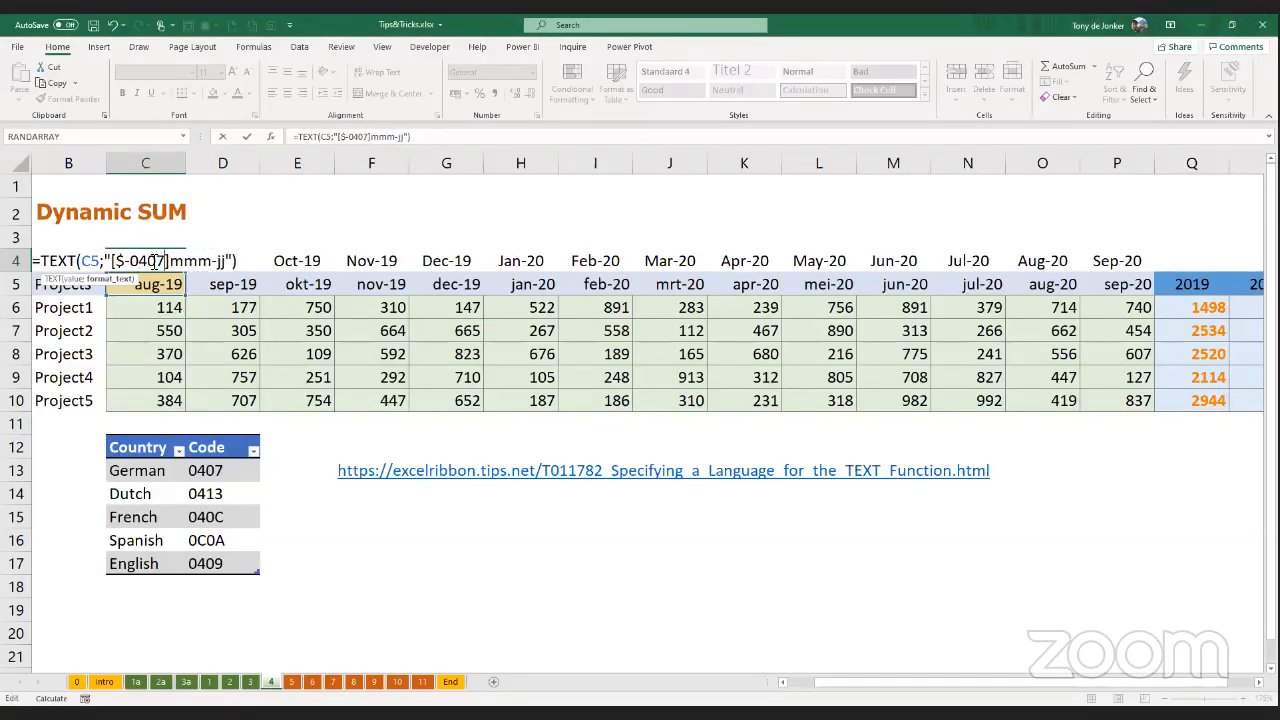
pyautogui.click(247, 136)
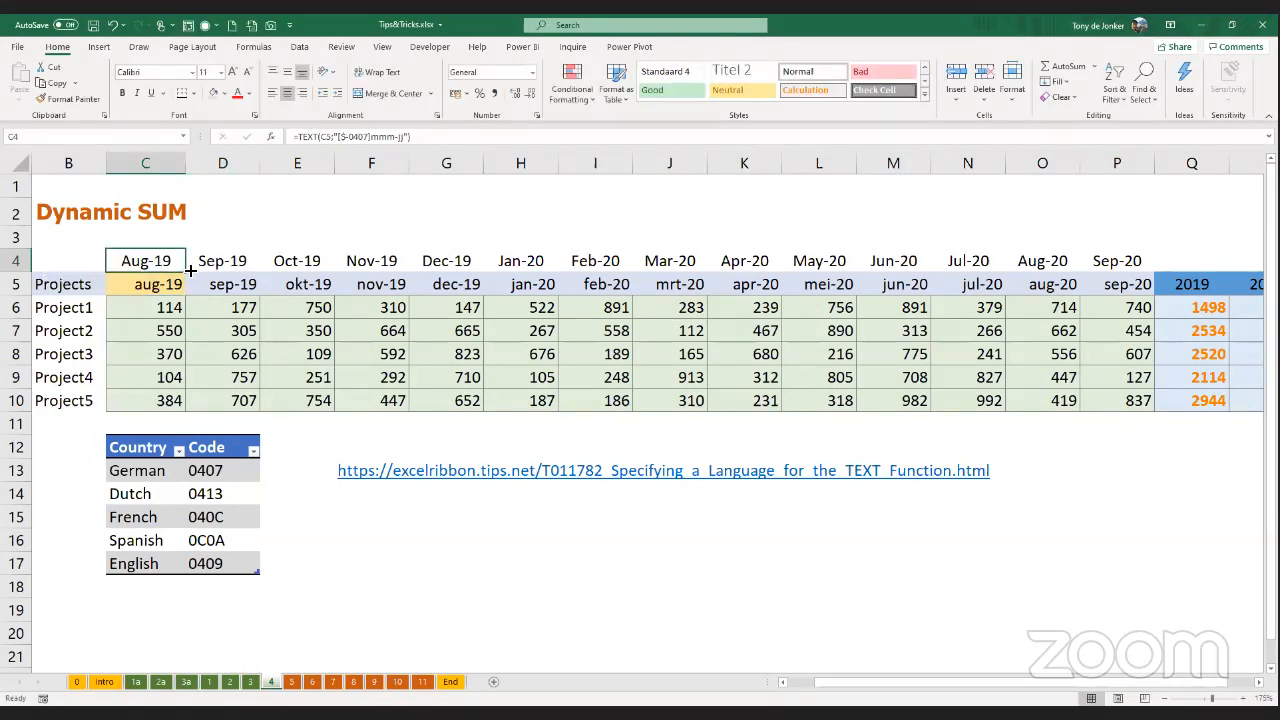
pyautogui.moveTo(190, 270); pyautogui.dragTo(1130, 262)
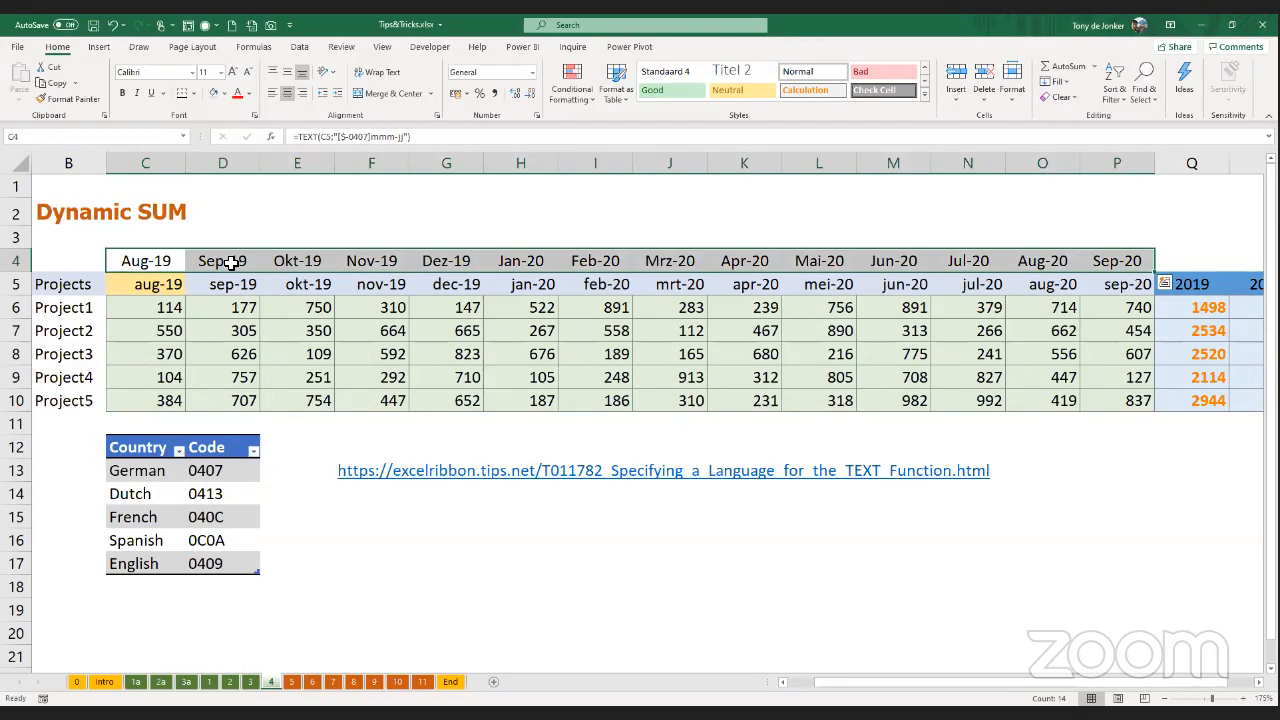
# - Examine the December formula in G4 and highlight the language code inside C4's TEXT formula without changing it
pyautogui.click(437, 262)
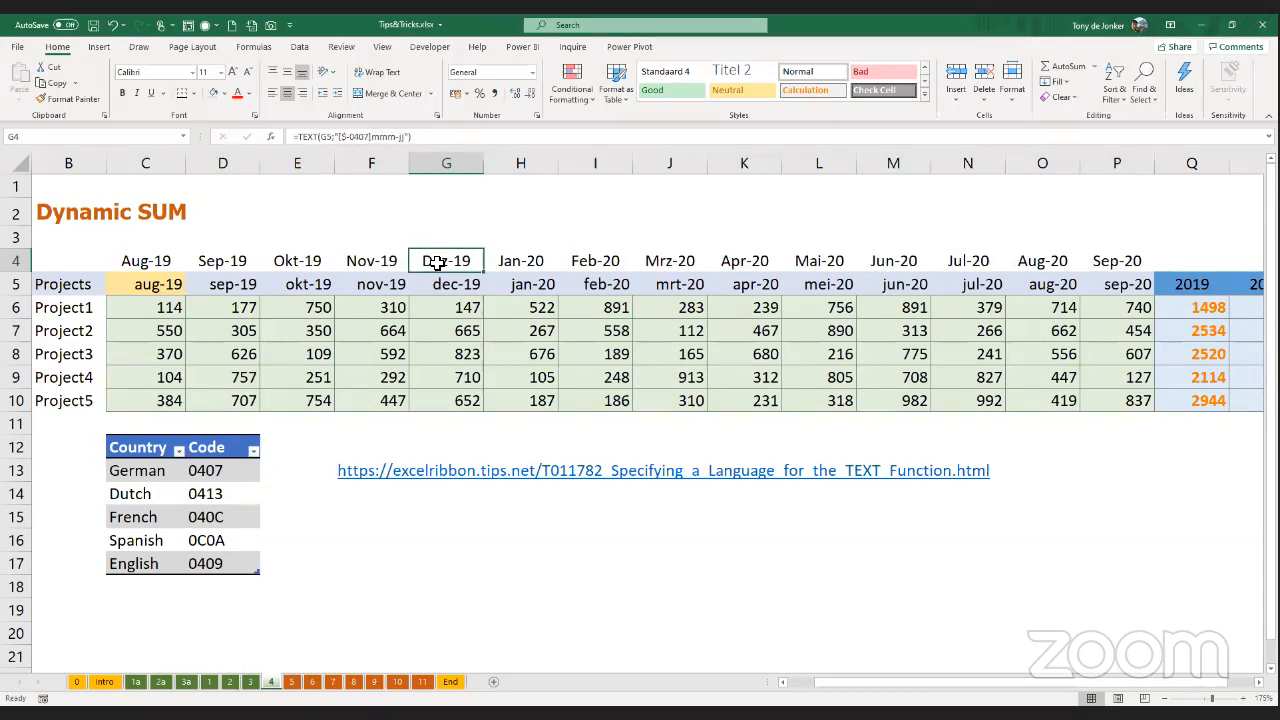
pyautogui.click(147, 261)
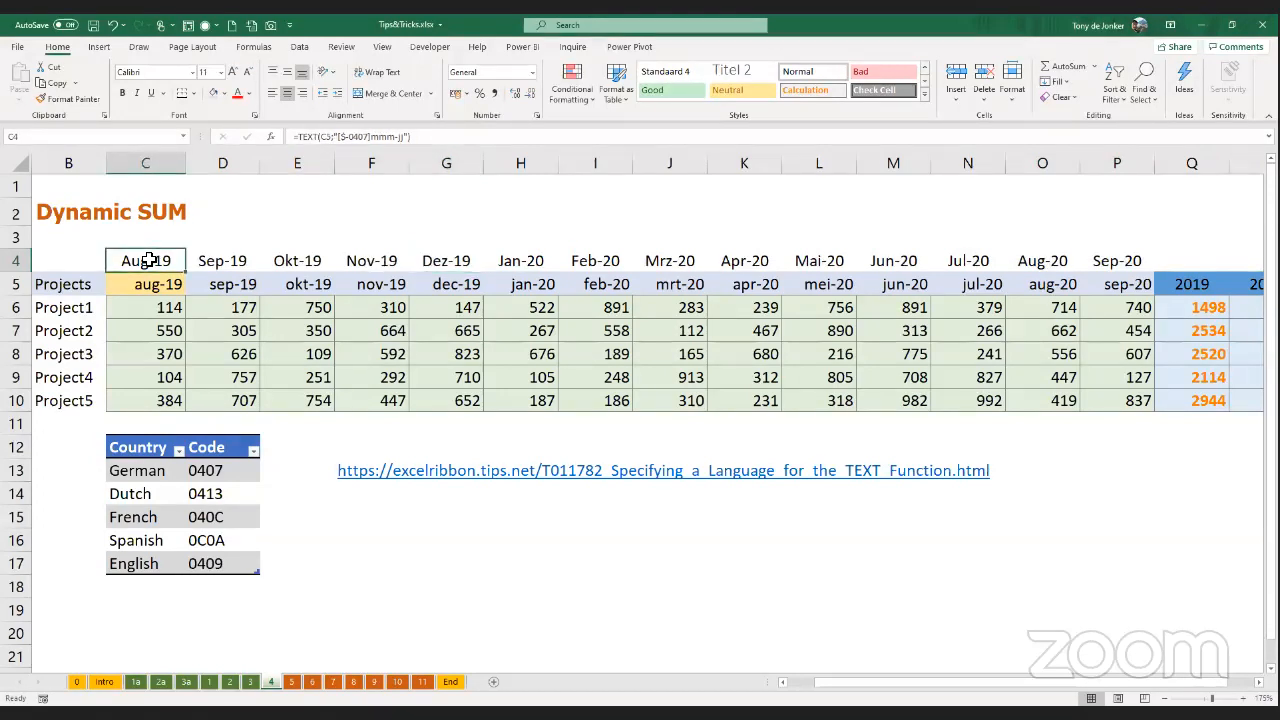
pyautogui.doubleClick(147, 261)
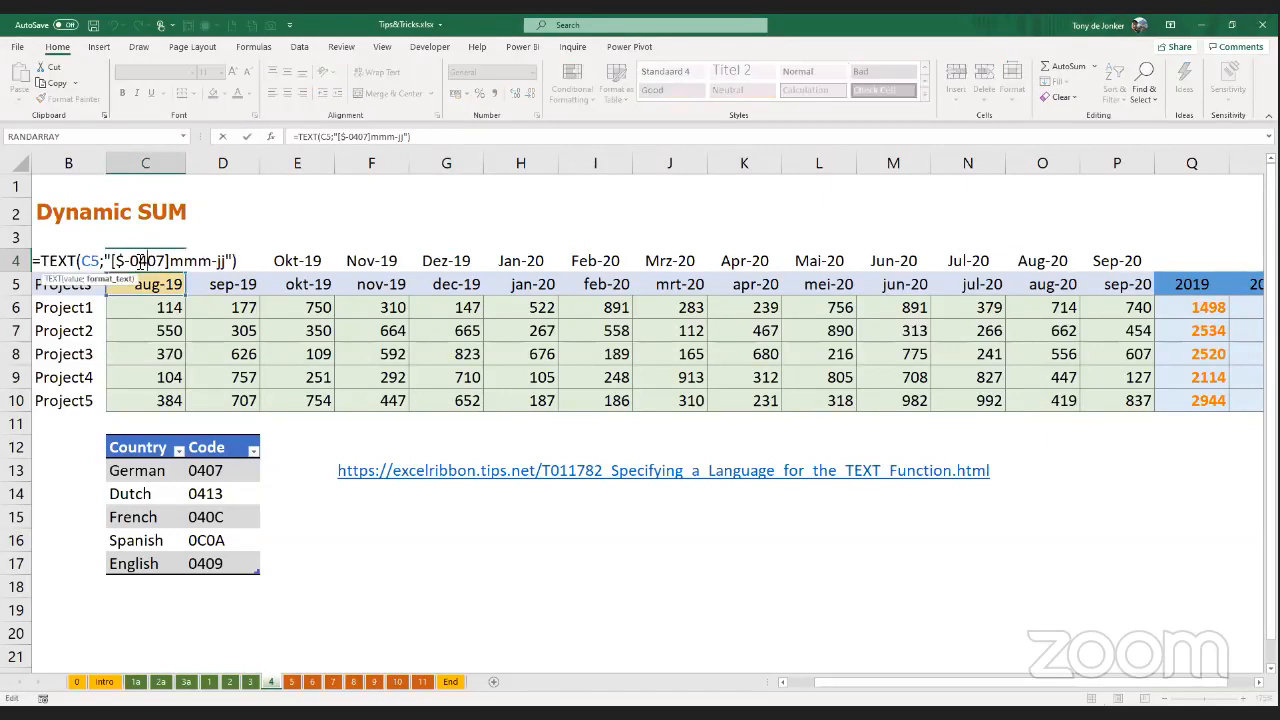
pyautogui.doubleClick(140, 261)
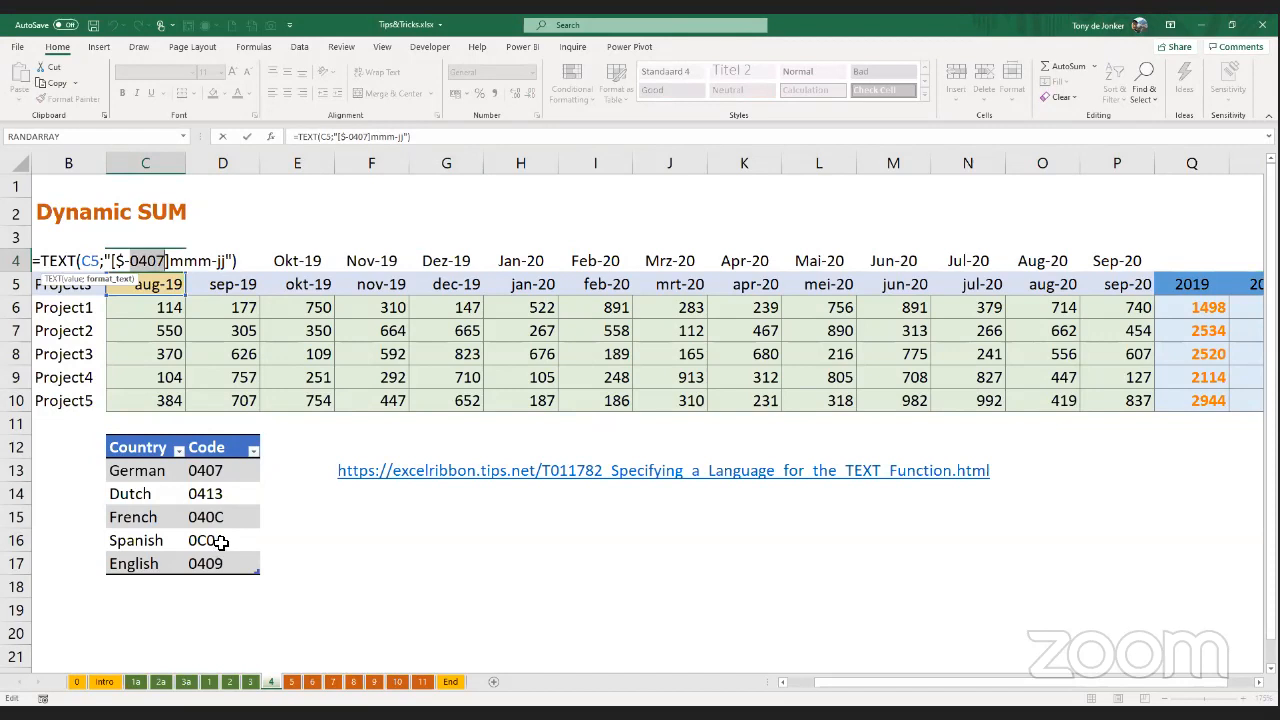
pyautogui.press('Escape')
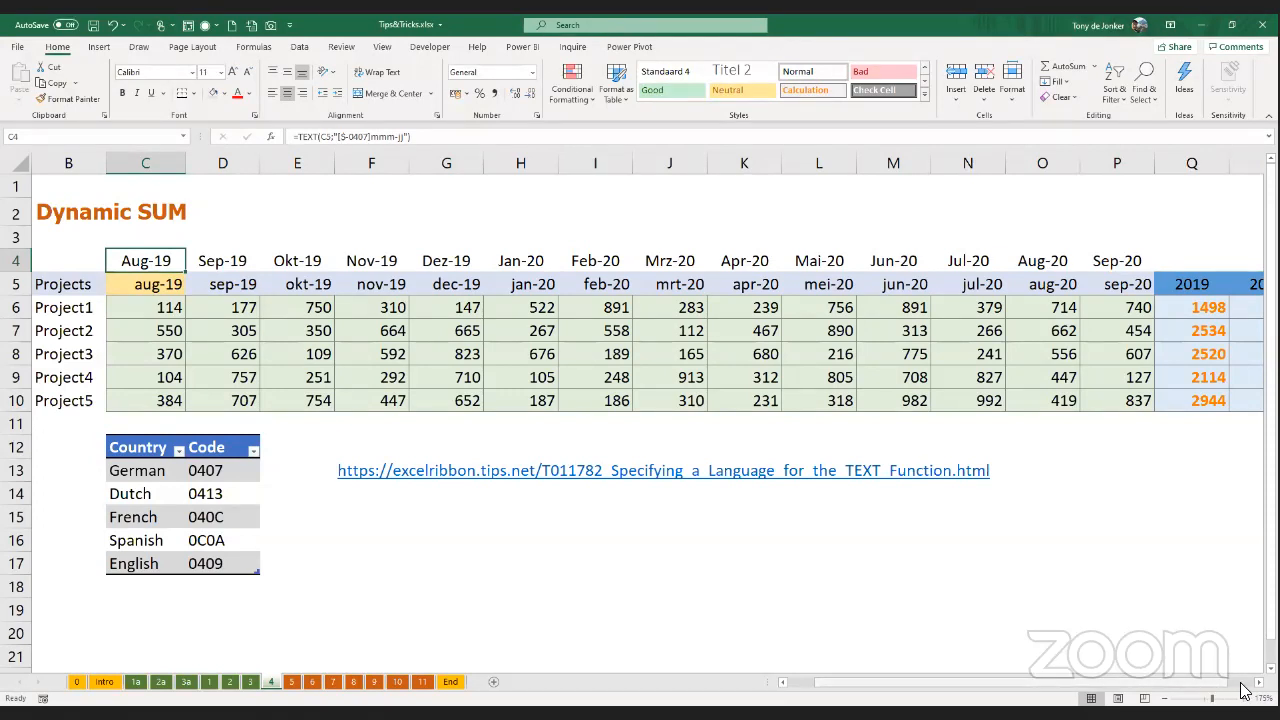
# - Highlight Project1's 2019 values in C6:G6, and set the start month in C5 to September 2019
pyautogui.keyDown('ctrl'); pyautogui.scroll(-2, 1080, 389); pyautogui.keyUp('ctrl')
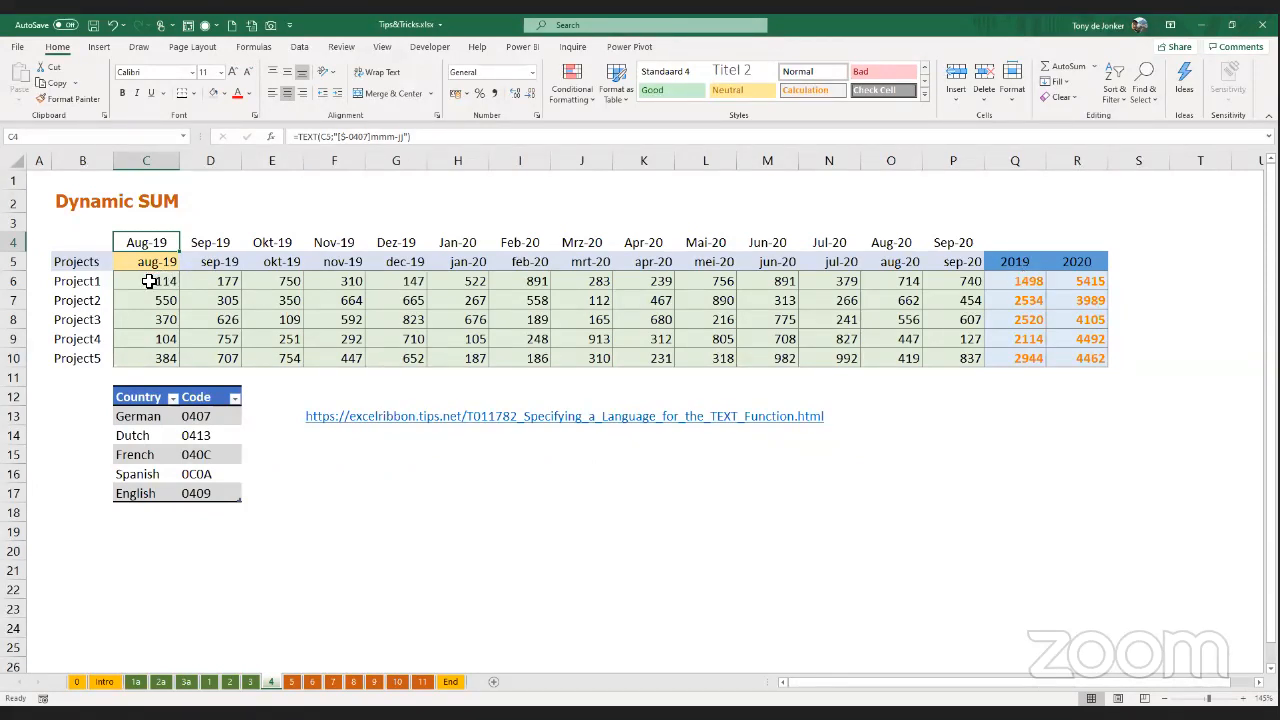
pyautogui.moveTo(148, 282); pyautogui.dragTo(412, 287)
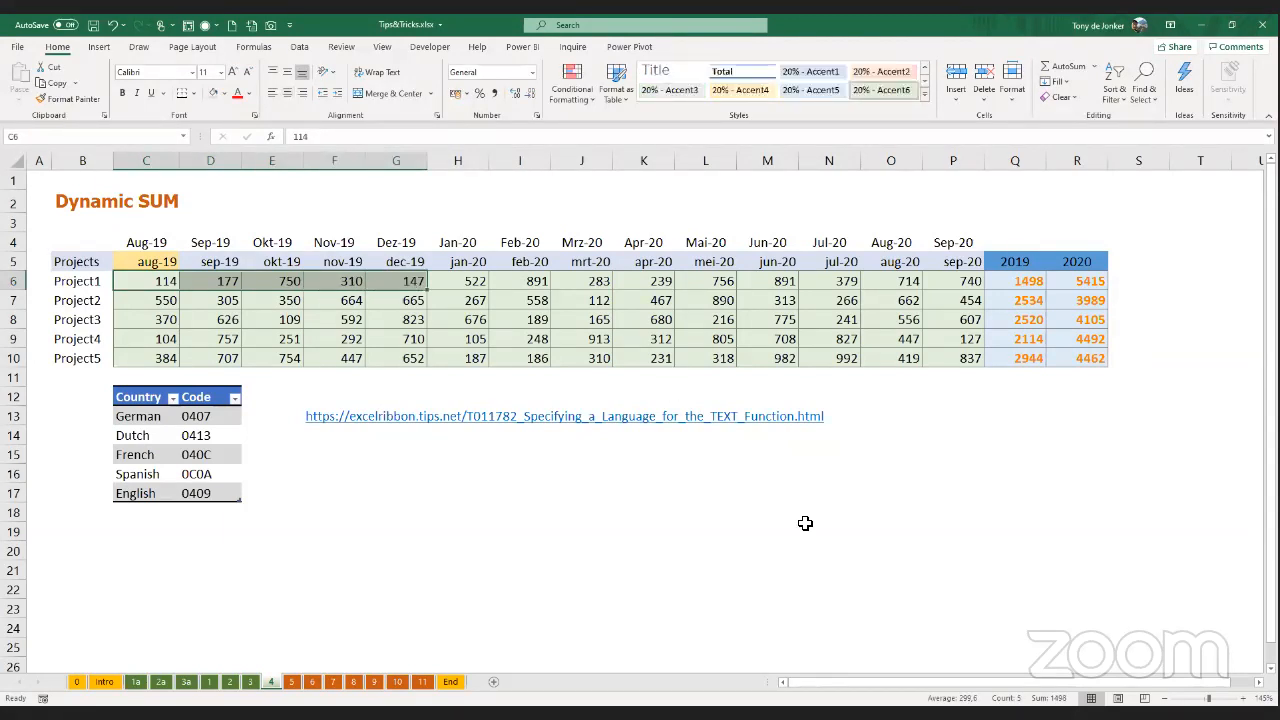
pyautogui.click(157, 263)
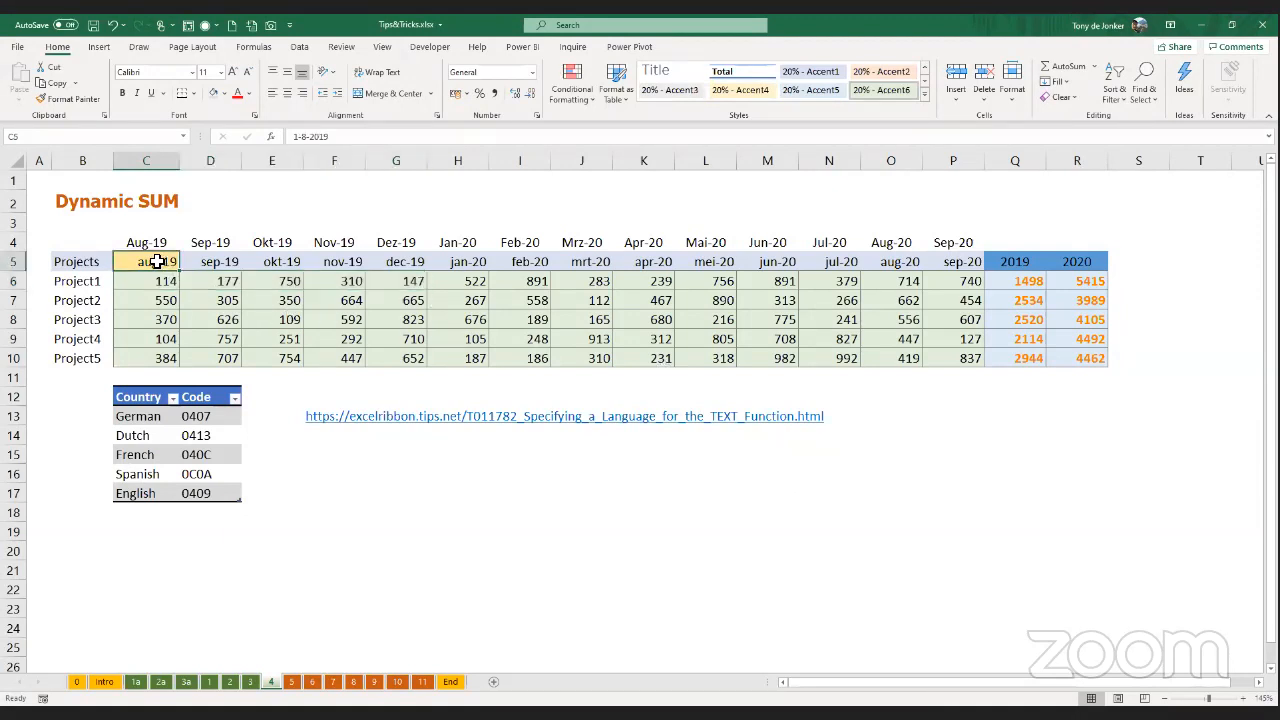
pyautogui.click(319, 136)
pyautogui.press('BackSpace')
pyautogui.write('9')
pyautogui.press('Return')
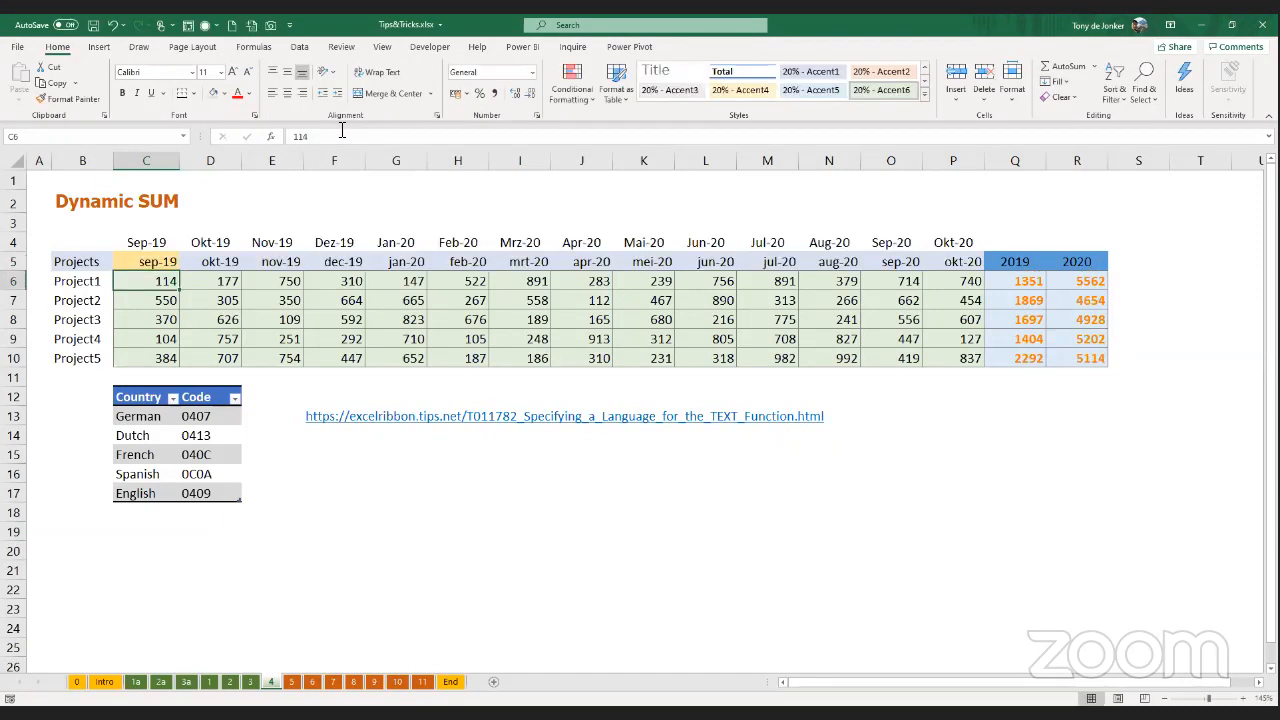
# - Highlight Project1's values in C6:G6 again and undo the start month change in C5
pyautogui.moveTo(147, 281); pyautogui.dragTo(392, 283)
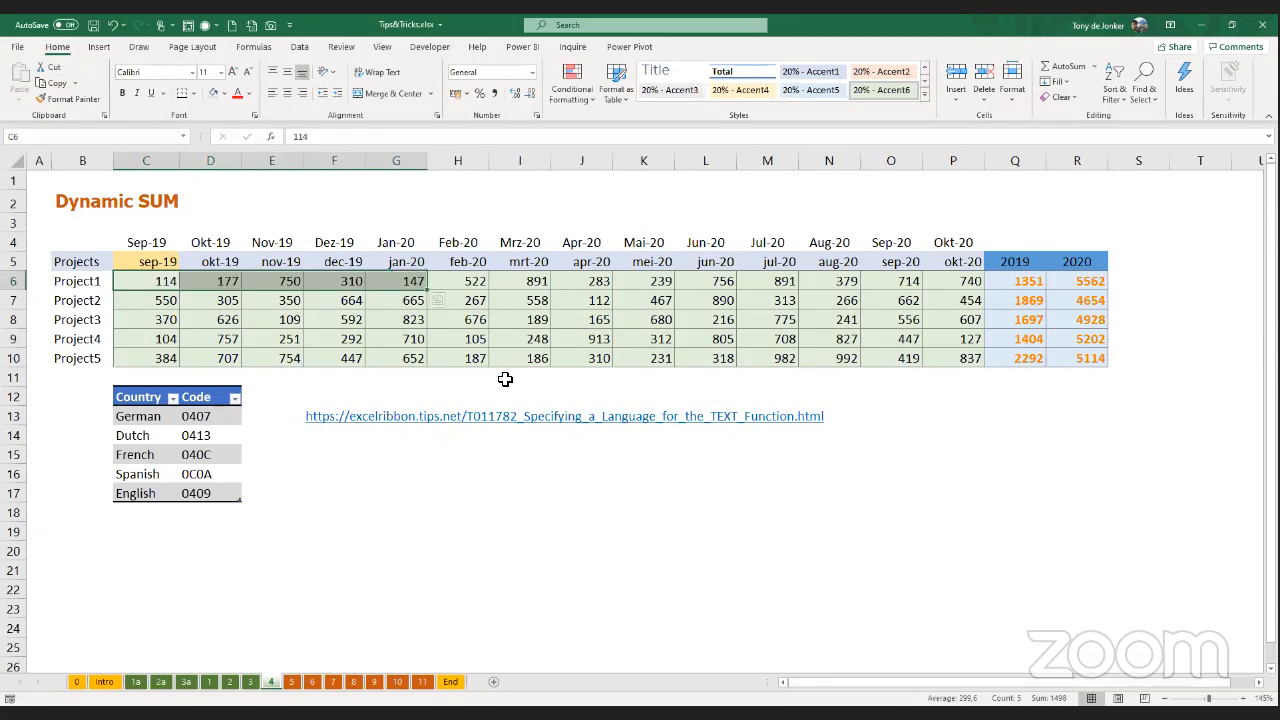
pyautogui.click(148, 285)
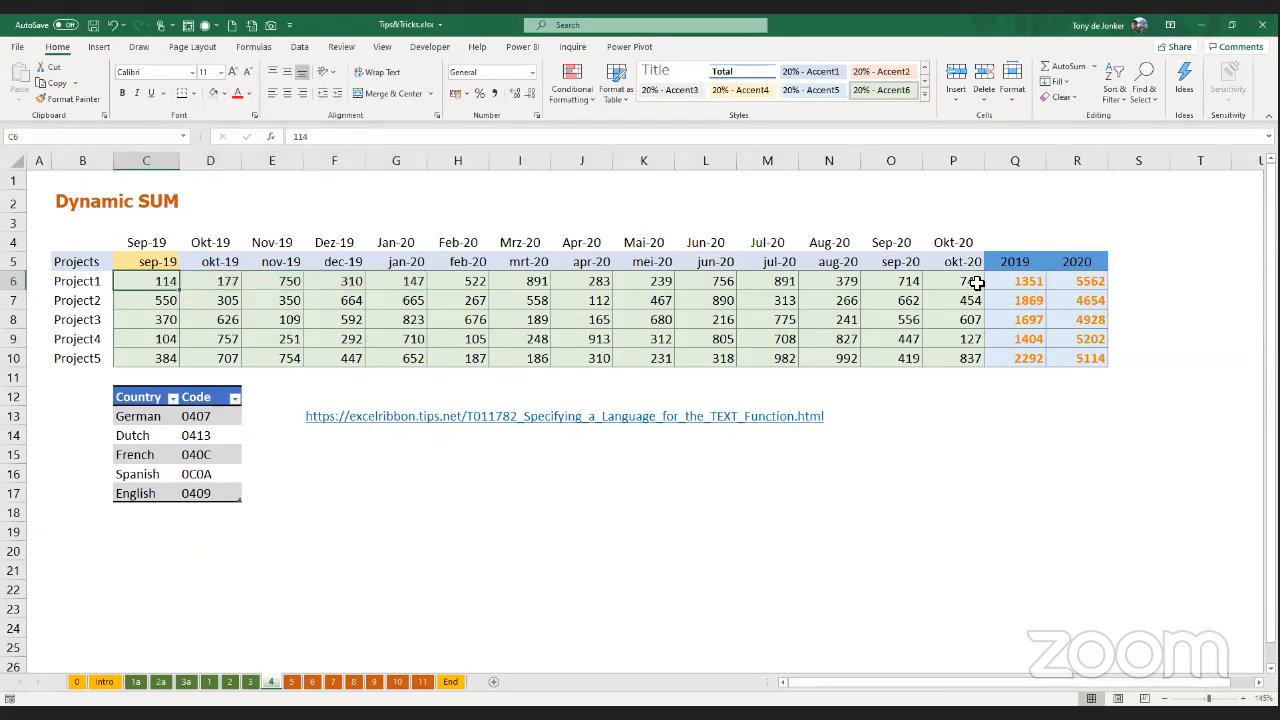
pyautogui.hotkey('ctrl', 'z')
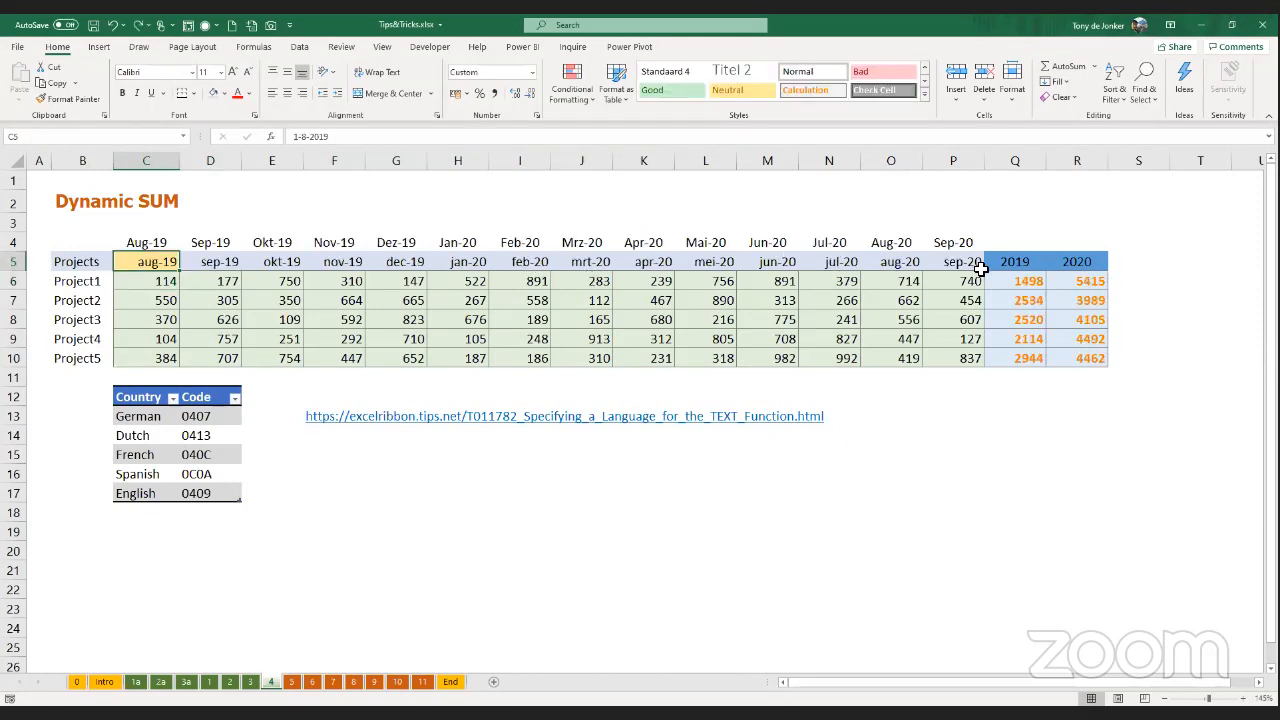
# - Inspect the SUMIFS function arguments of Project1's 2019 total in Q6 without changing them, and select the start date C5
pyautogui.click(1013, 281)
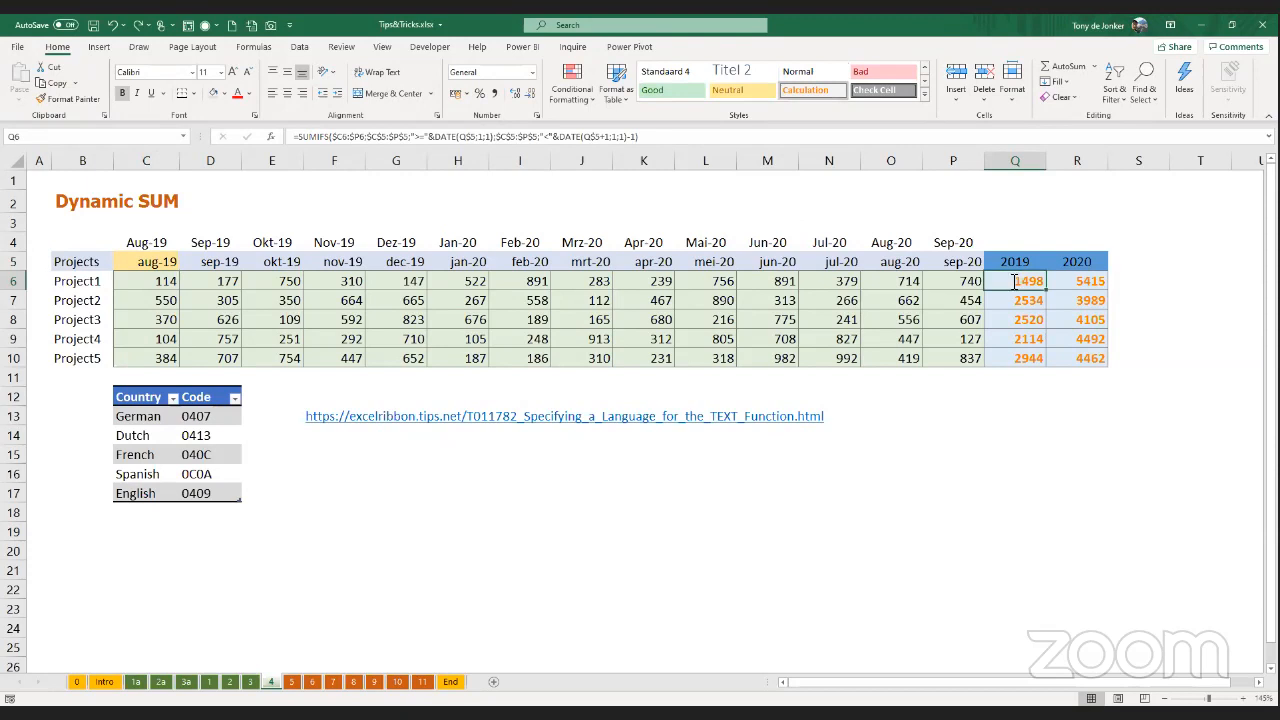
pyautogui.doubleClick(1013, 281)
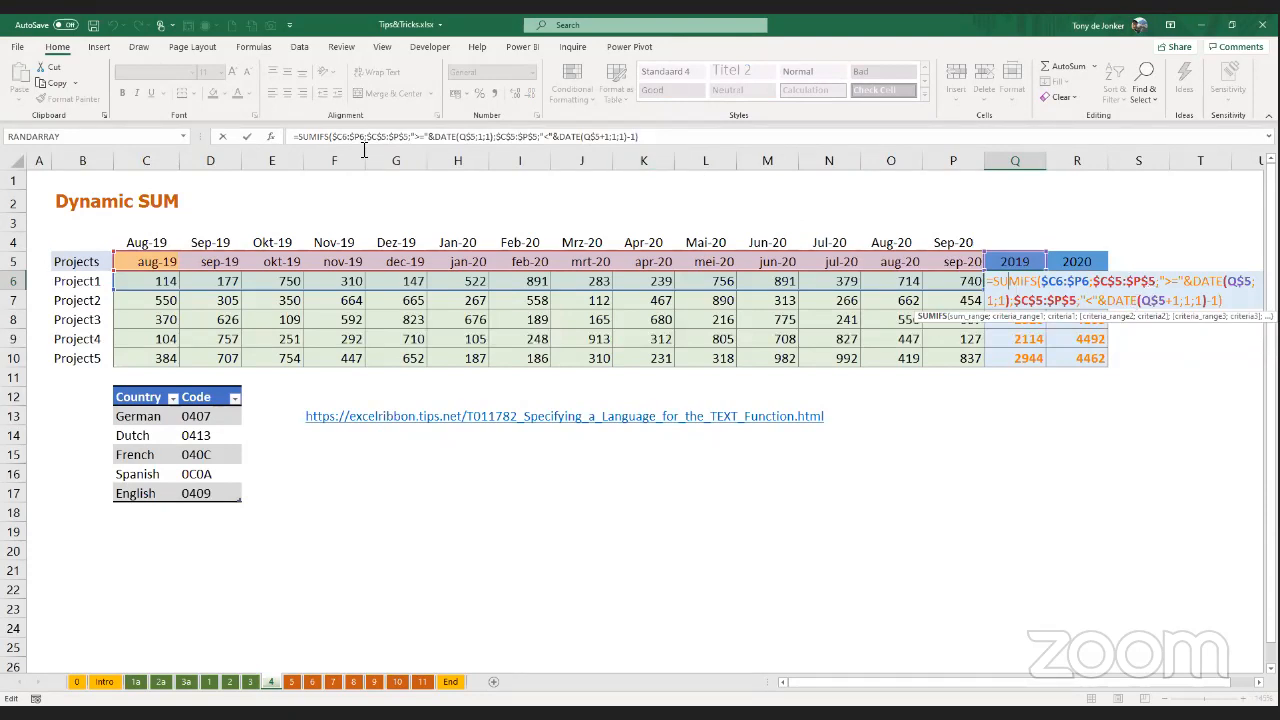
pyautogui.click(270, 136)
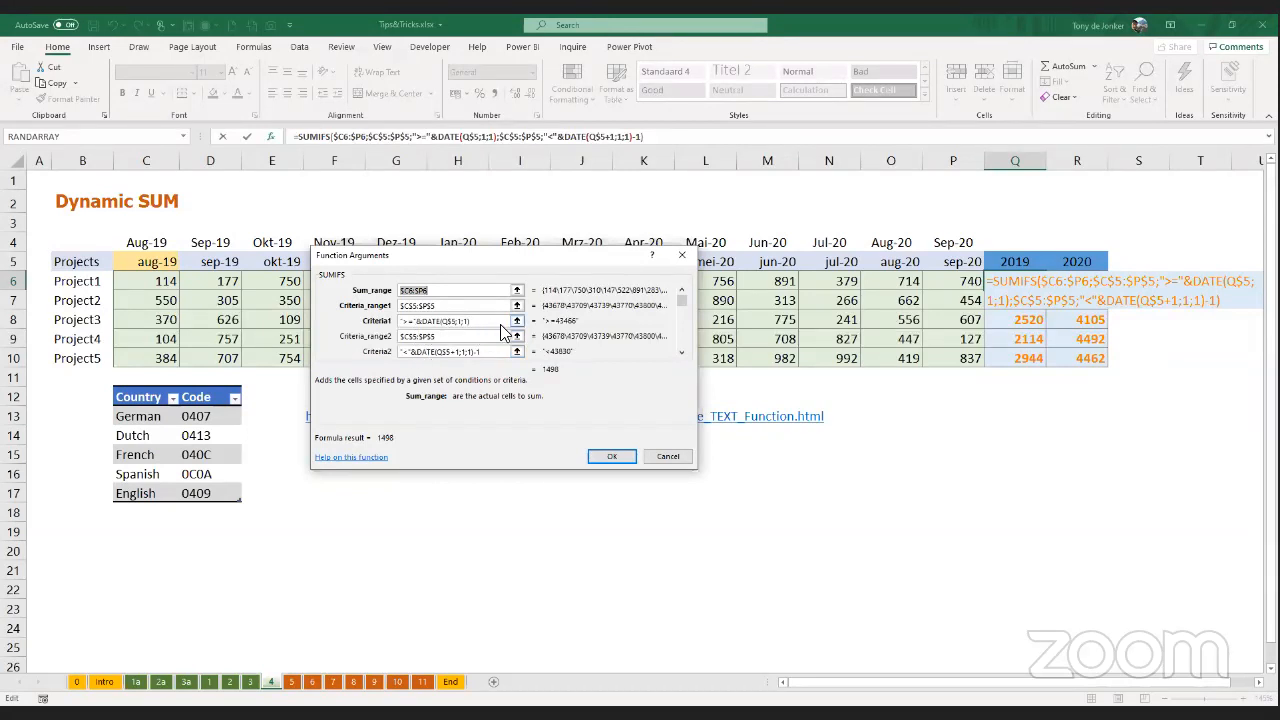
pyautogui.press('Return')
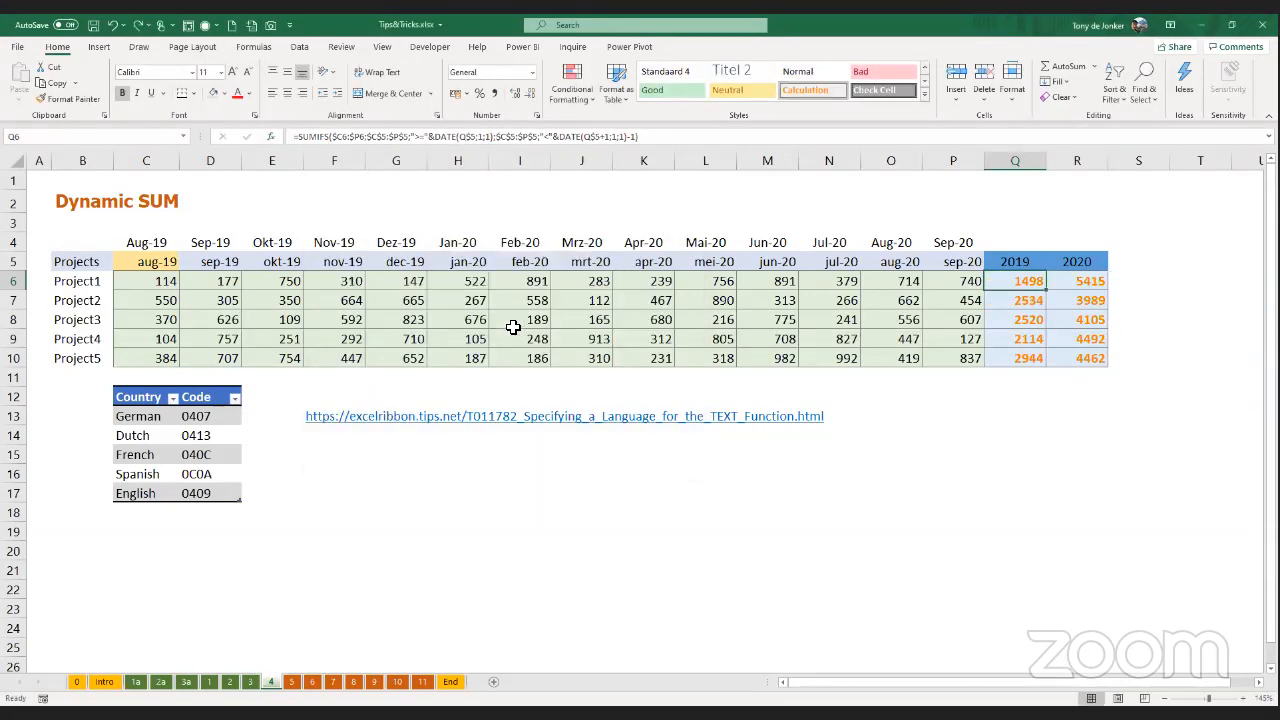
pyautogui.click(120, 262)
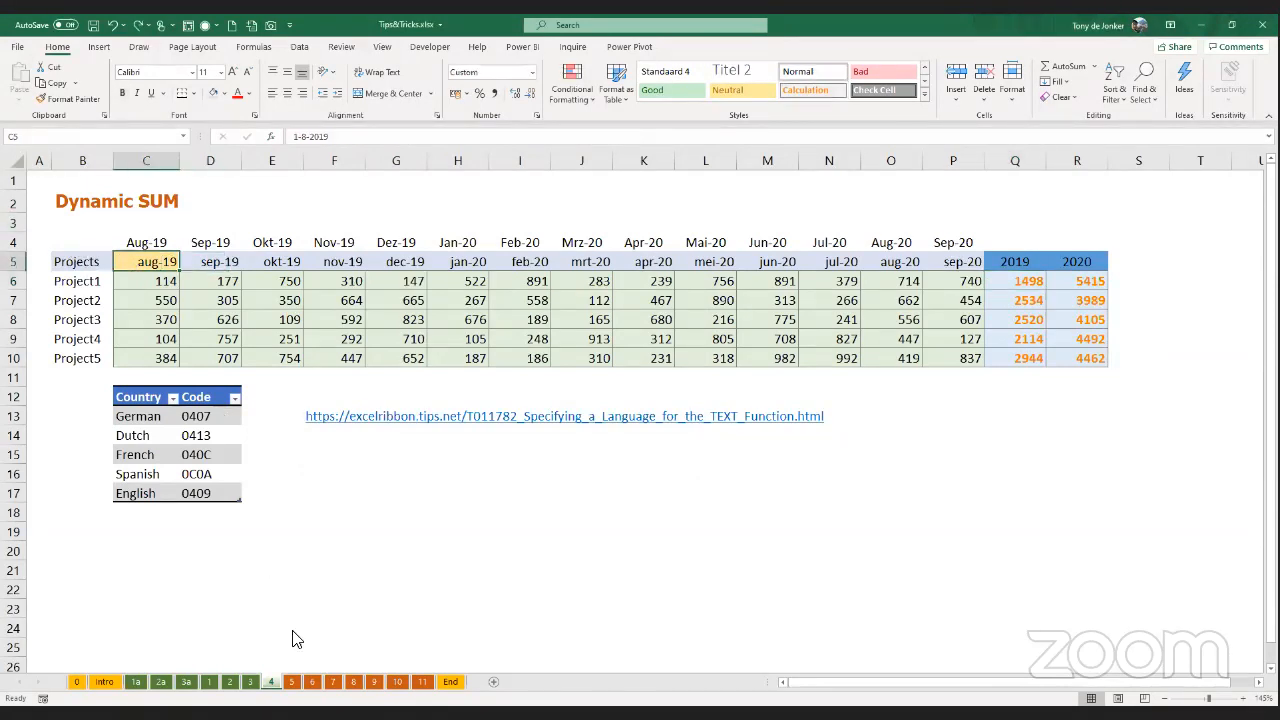
# - Open sheet 5 and examine the evaluation categories B5 through B9 and the wrong component bar in the Pareto chart
pyautogui.click(293, 683)
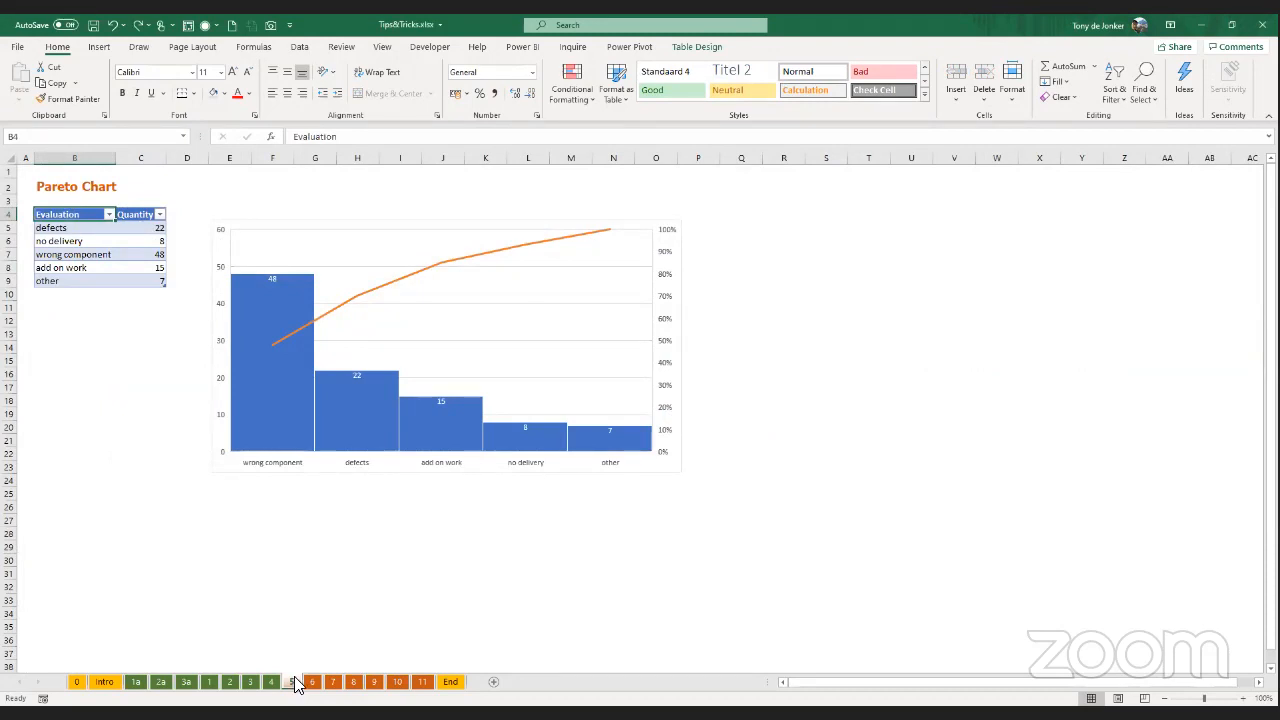
pyautogui.scroll(3, 254, 580)
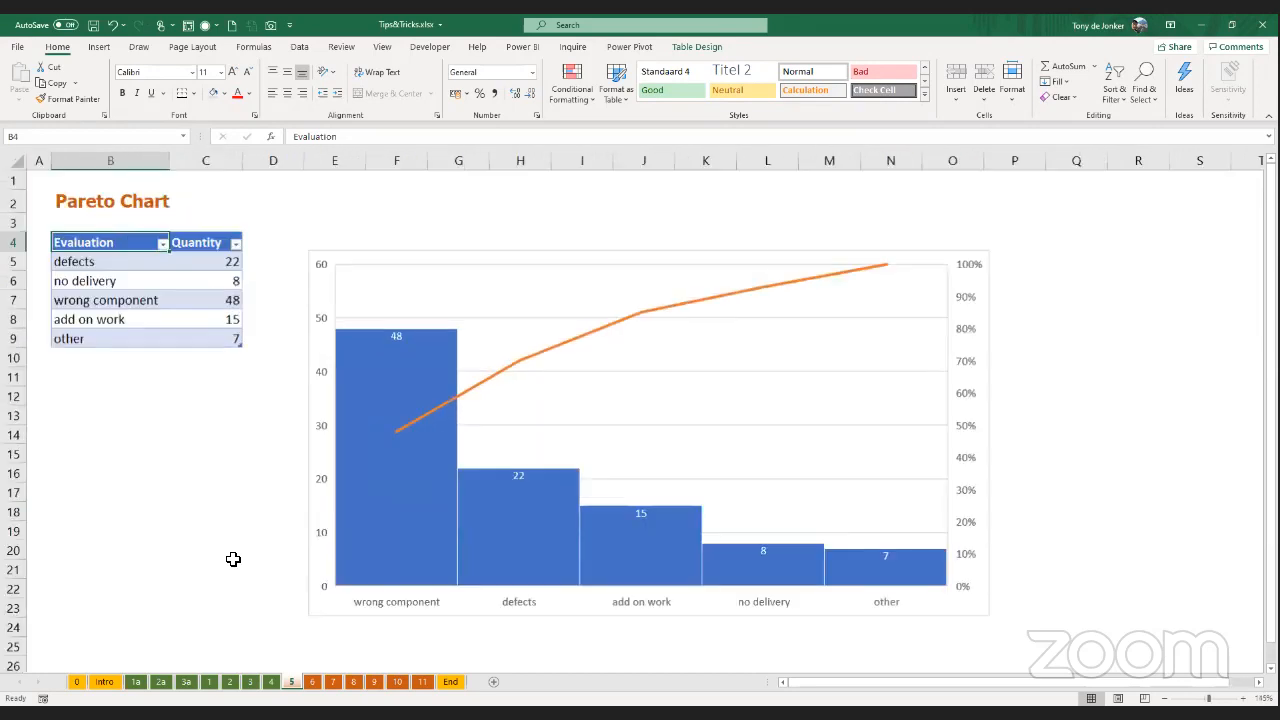
pyautogui.scroll(1, 231, 555)
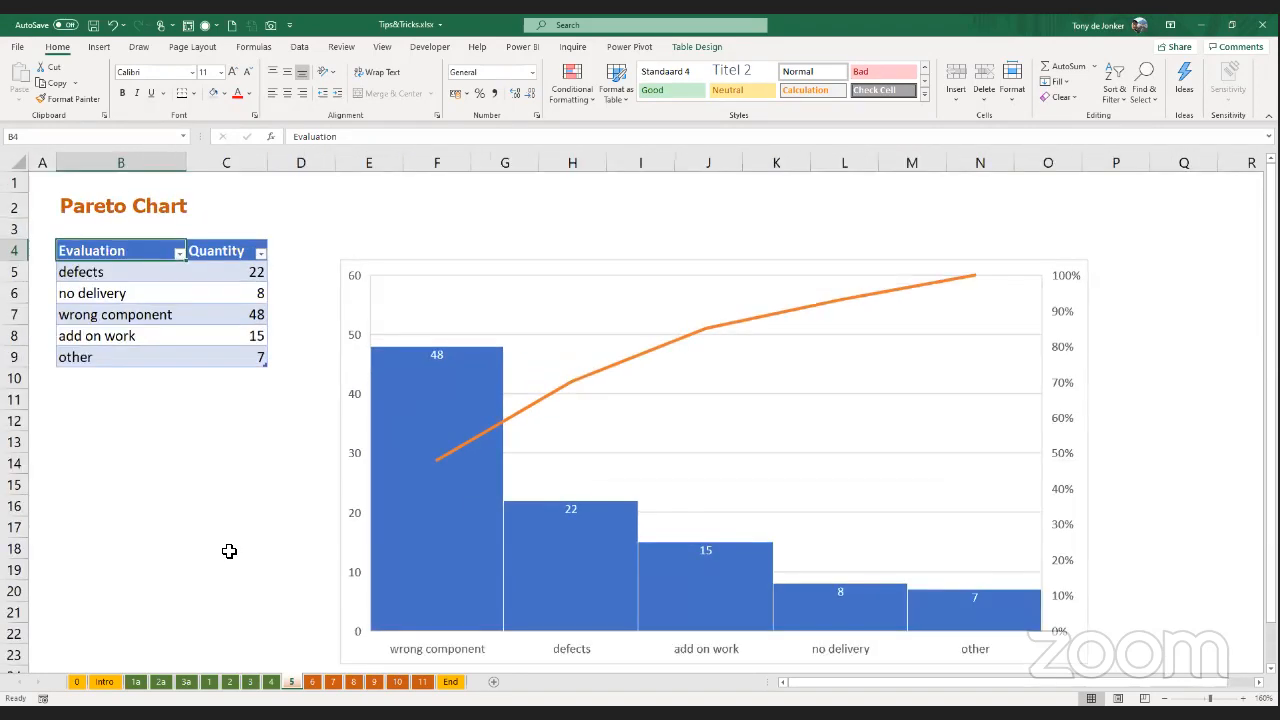
pyautogui.click(110, 271)
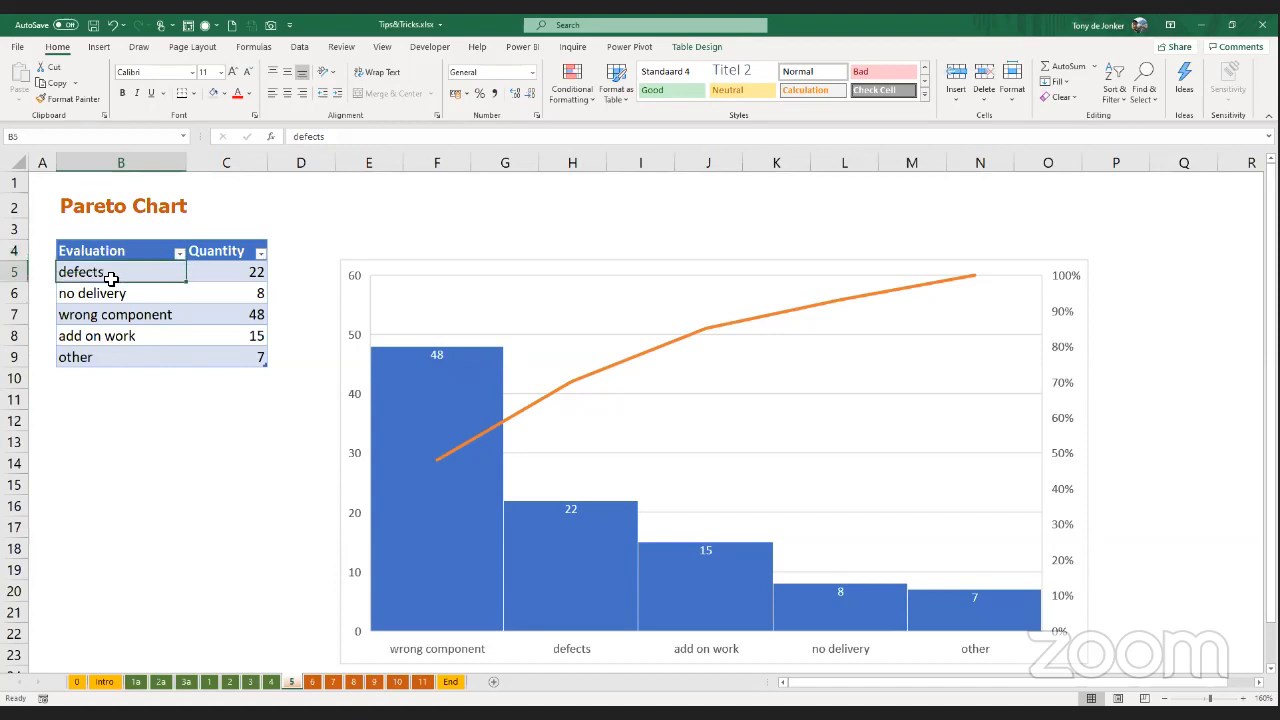
pyautogui.click(105, 294)
pyautogui.click(110, 318)
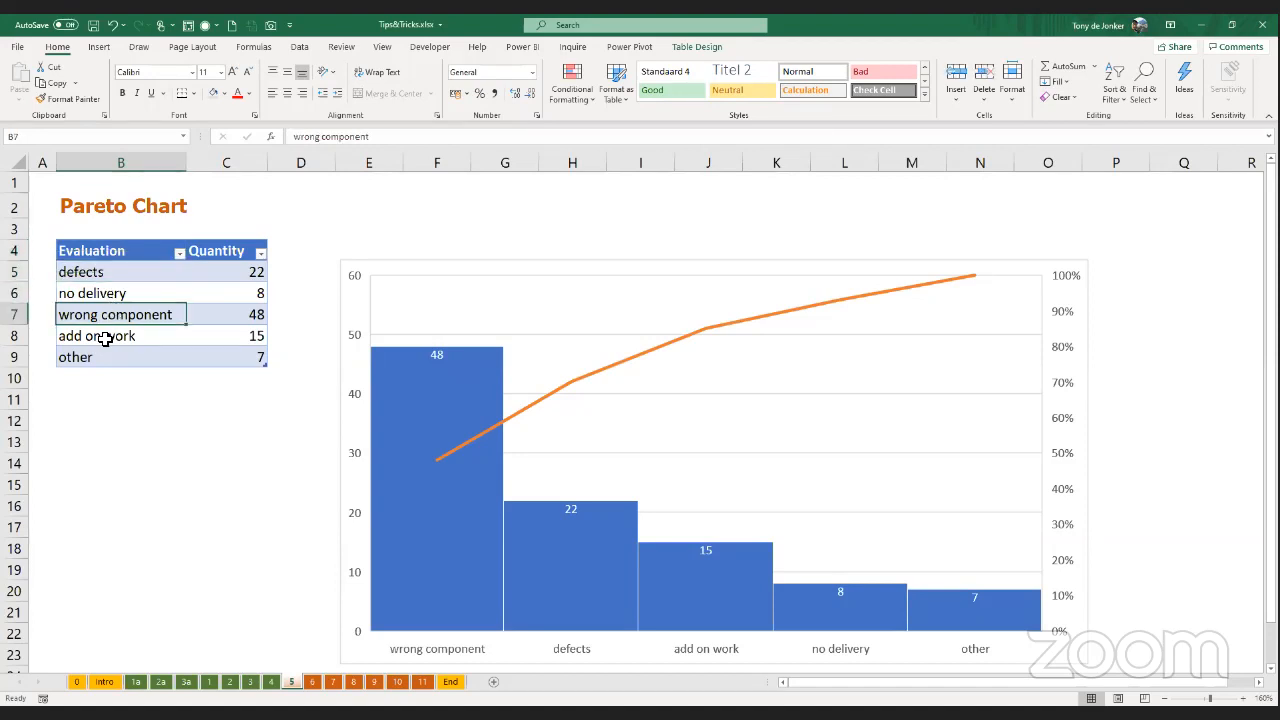
pyautogui.click(105, 338)
pyautogui.click(92, 359)
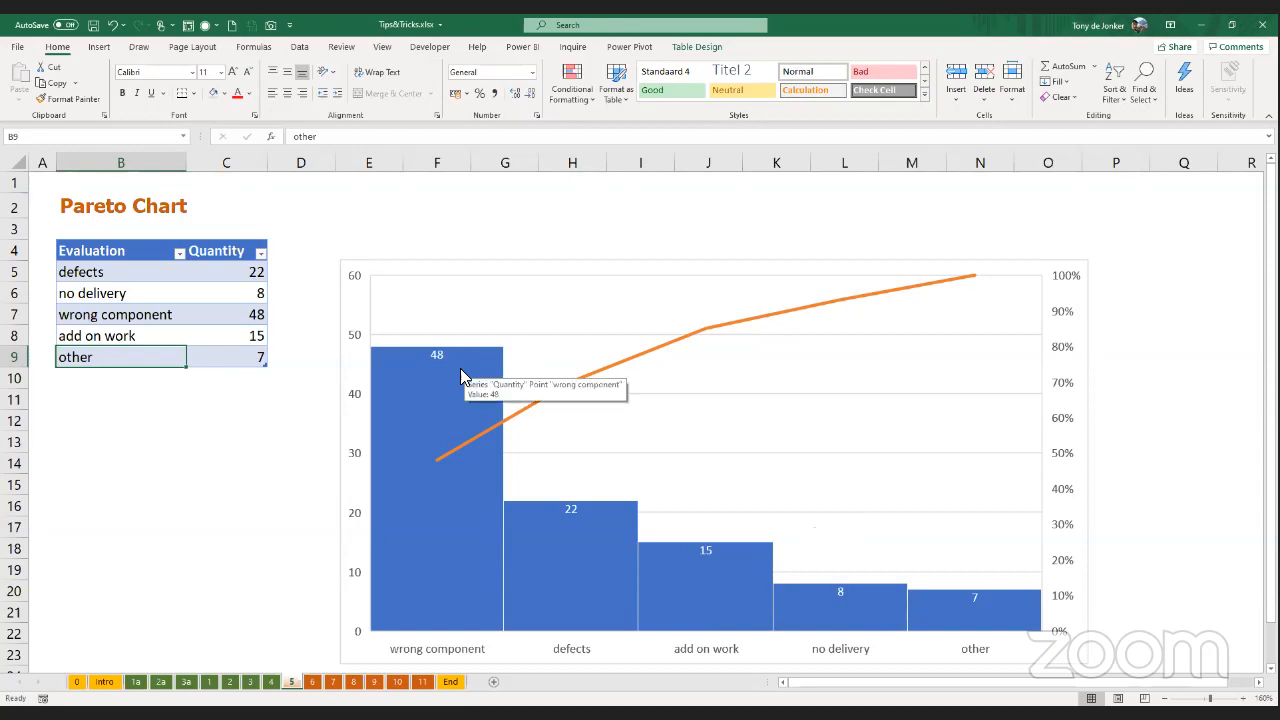
pyautogui.scroll(-1, 460, 376)
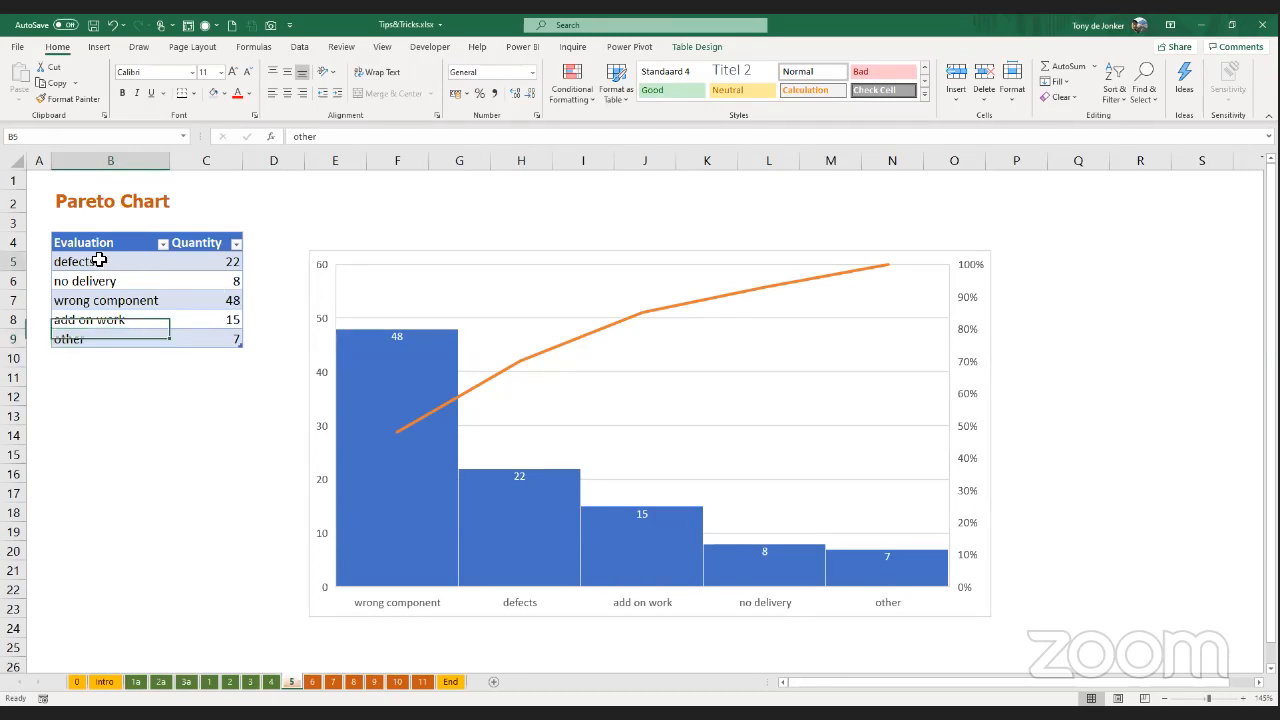
# - Try to create a clustered column and line combo chart from the evaluation table B4:C9
pyautogui.click(99, 260)
pyautogui.moveTo(97, 242); pyautogui.dragTo(211, 333)
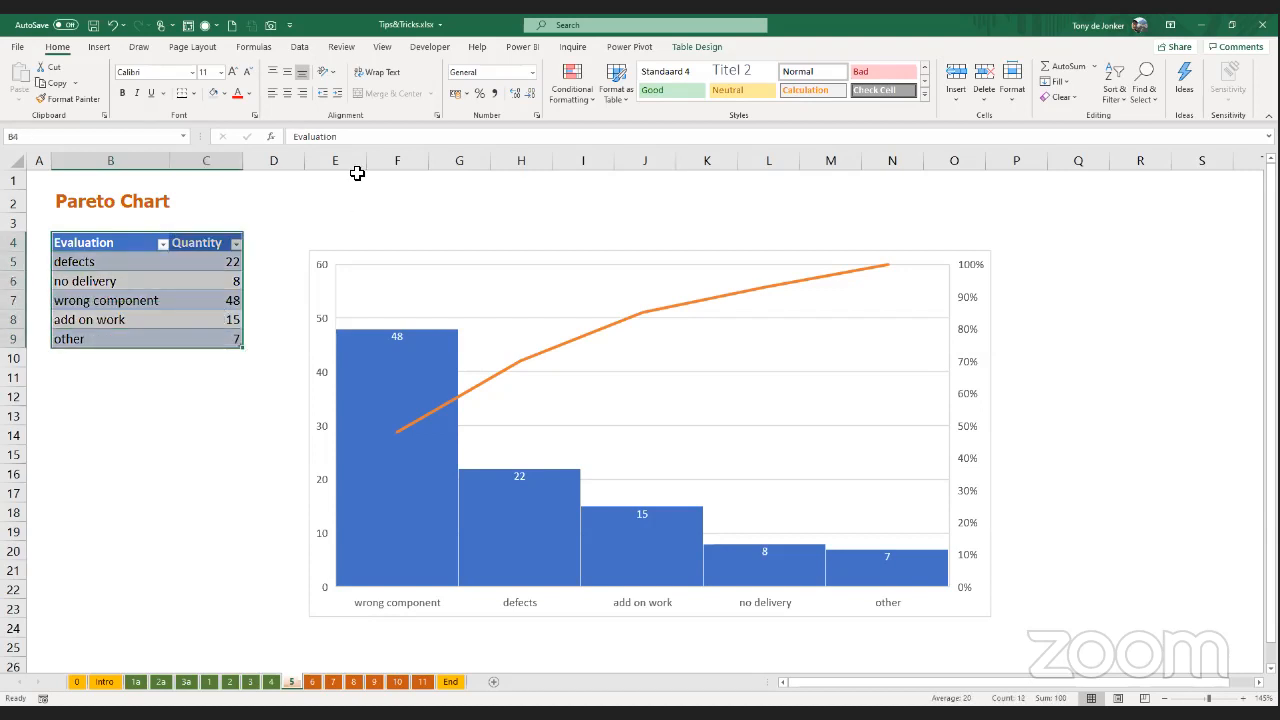
pyautogui.click(99, 47)
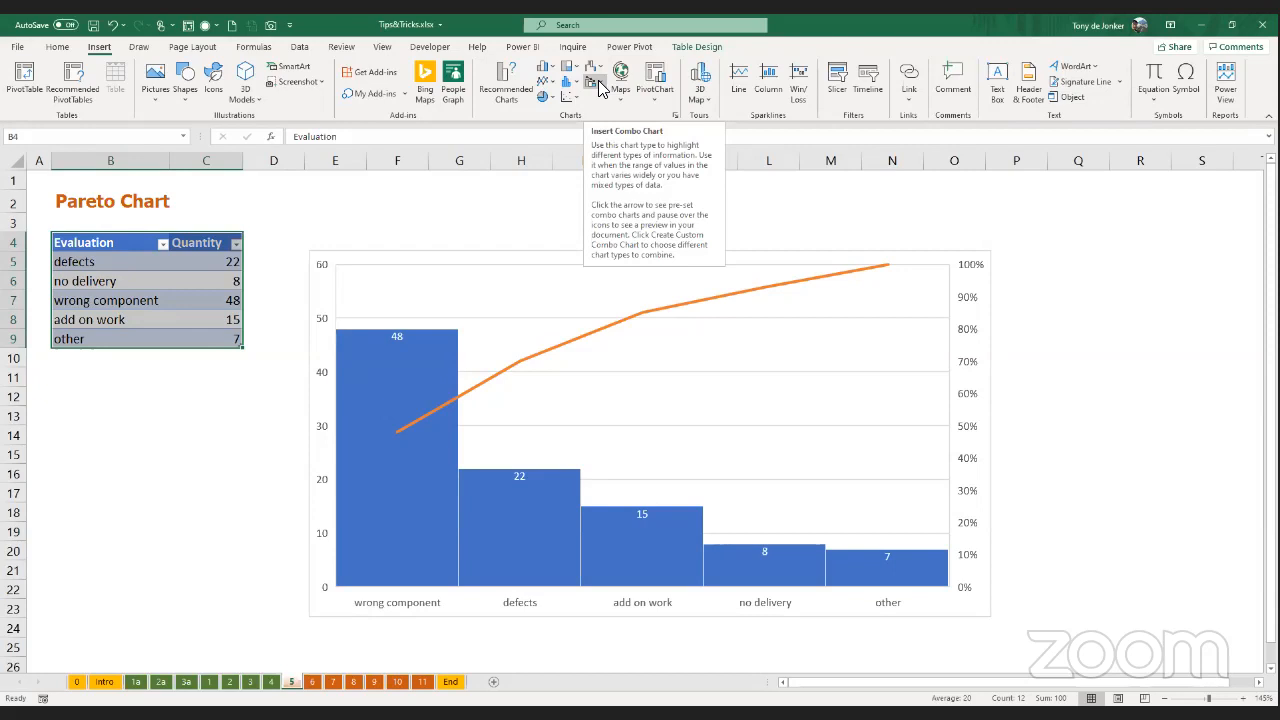
pyautogui.click(600, 88)
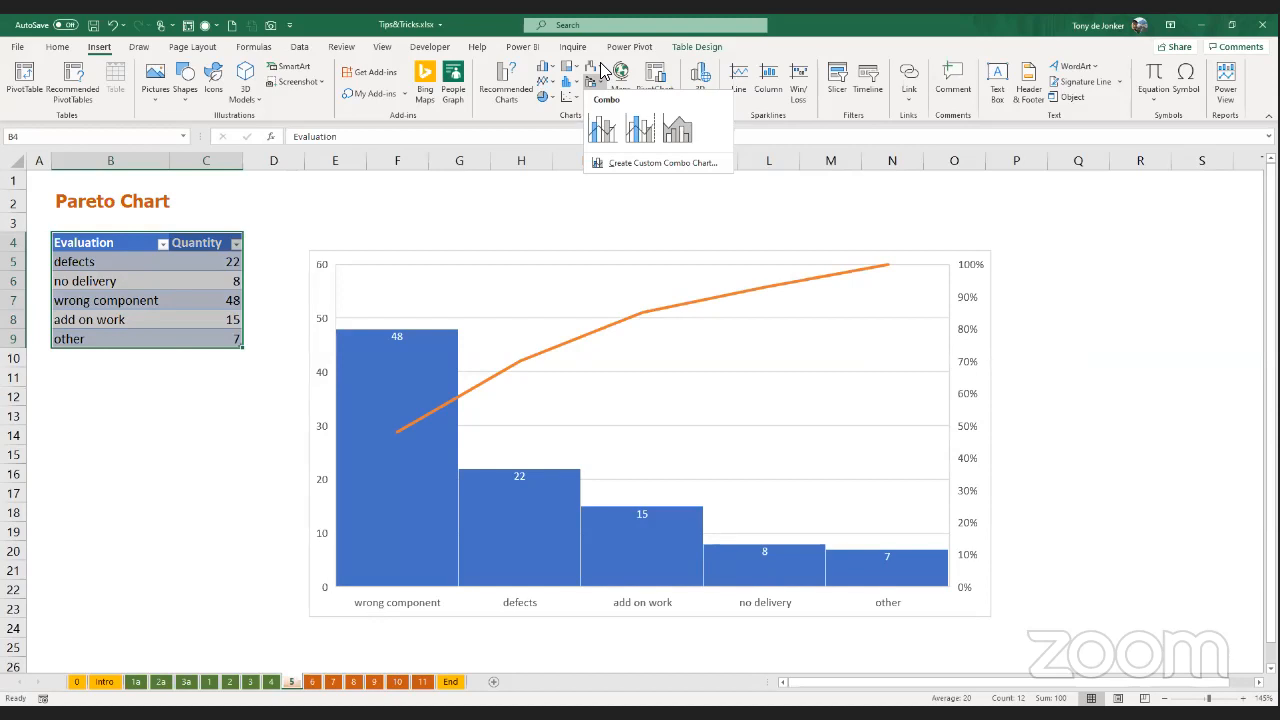
pyautogui.click(600, 68)
pyautogui.click(600, 68)
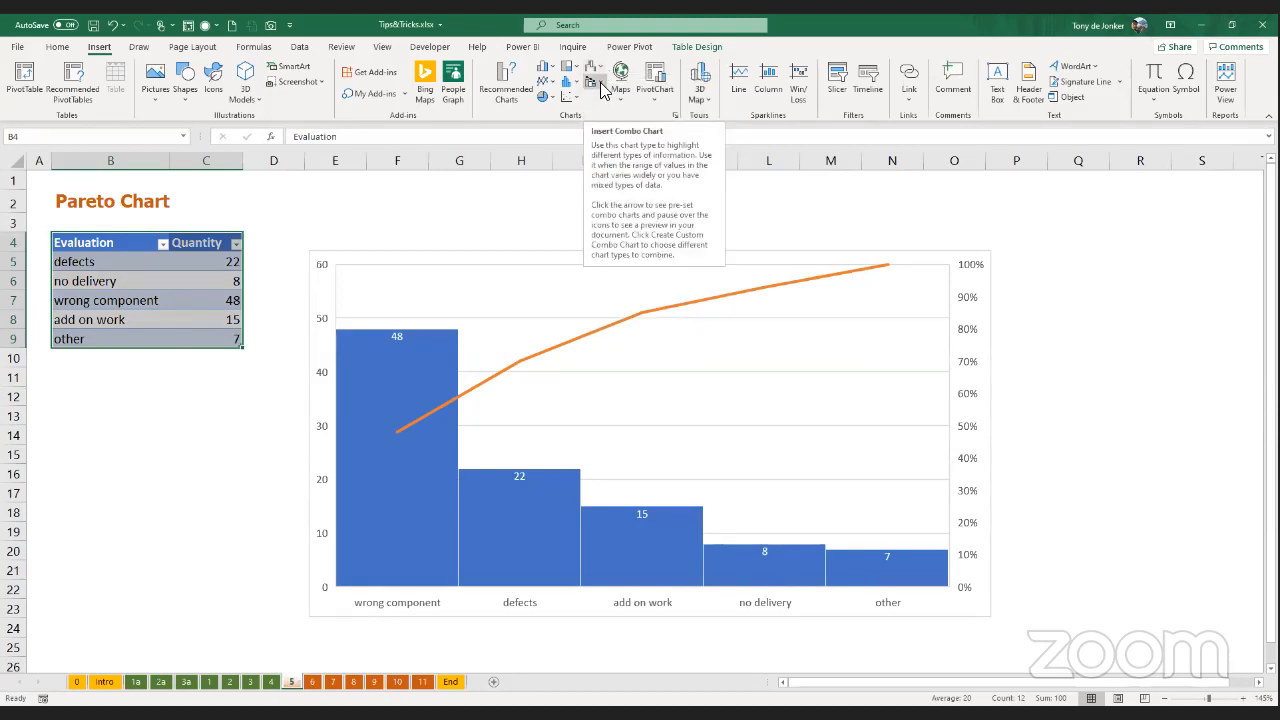
pyautogui.click(601, 85)
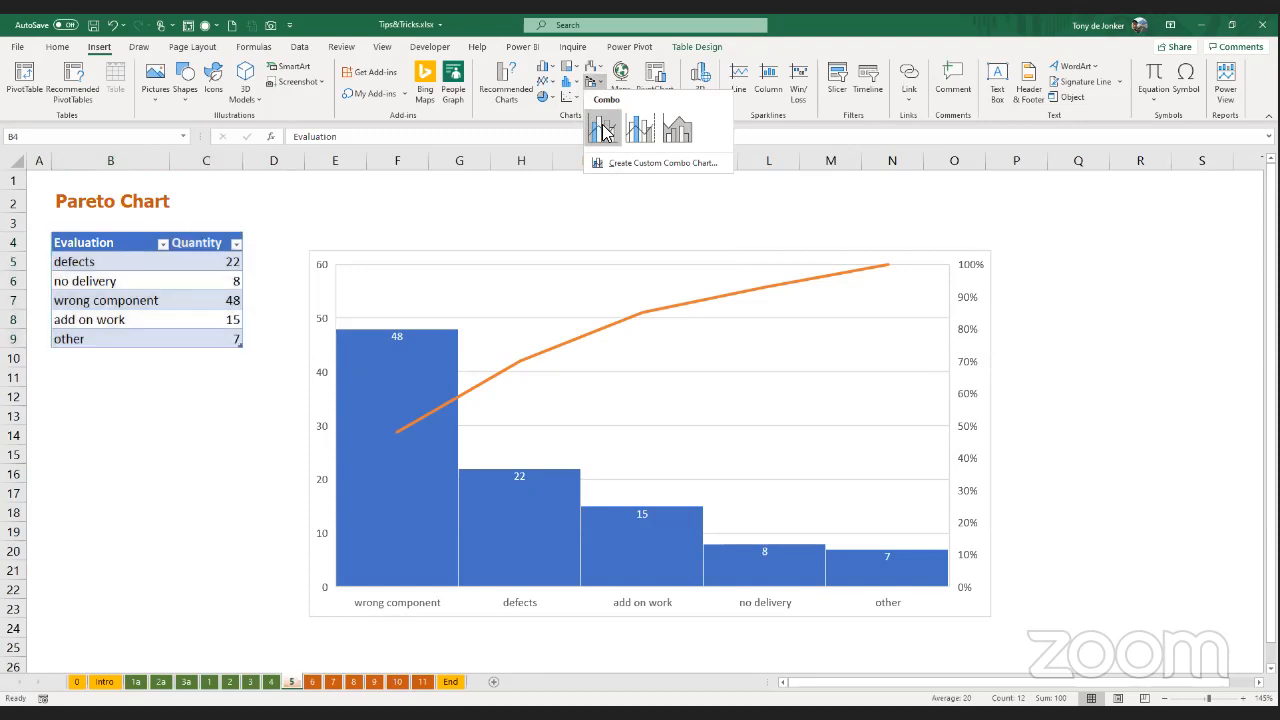
pyautogui.click(603, 128)
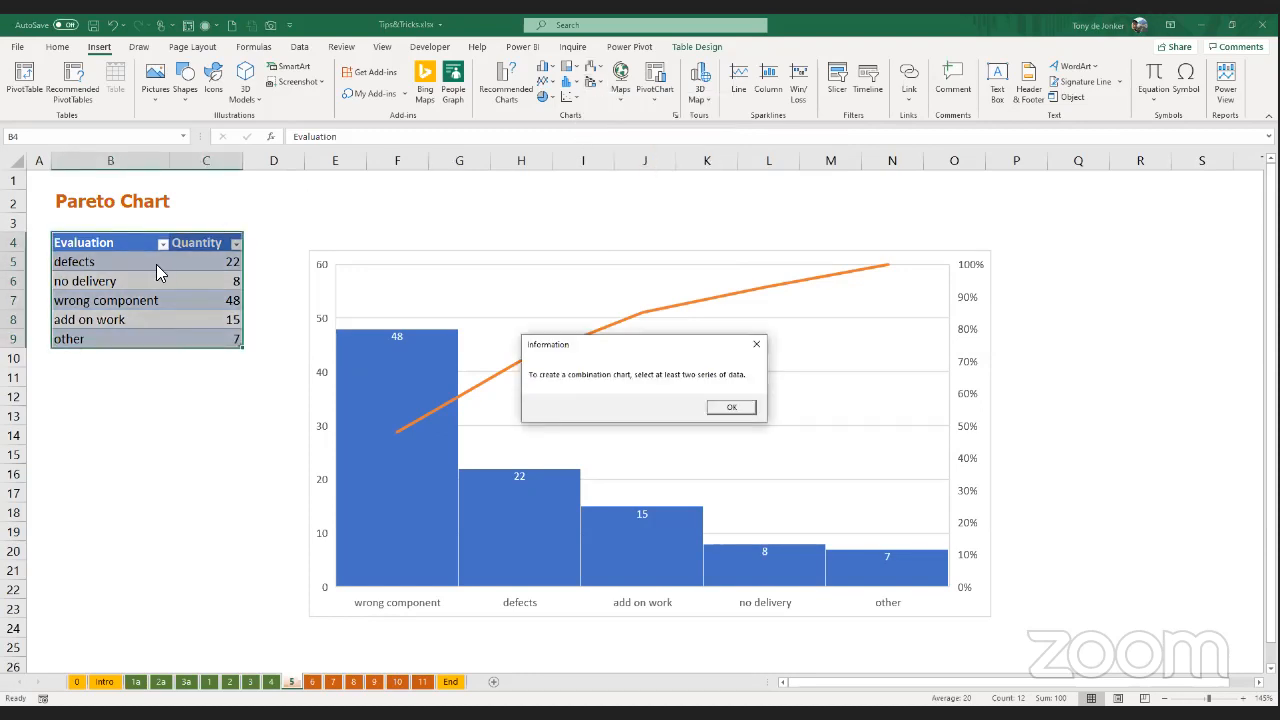
pyautogui.press('Return')
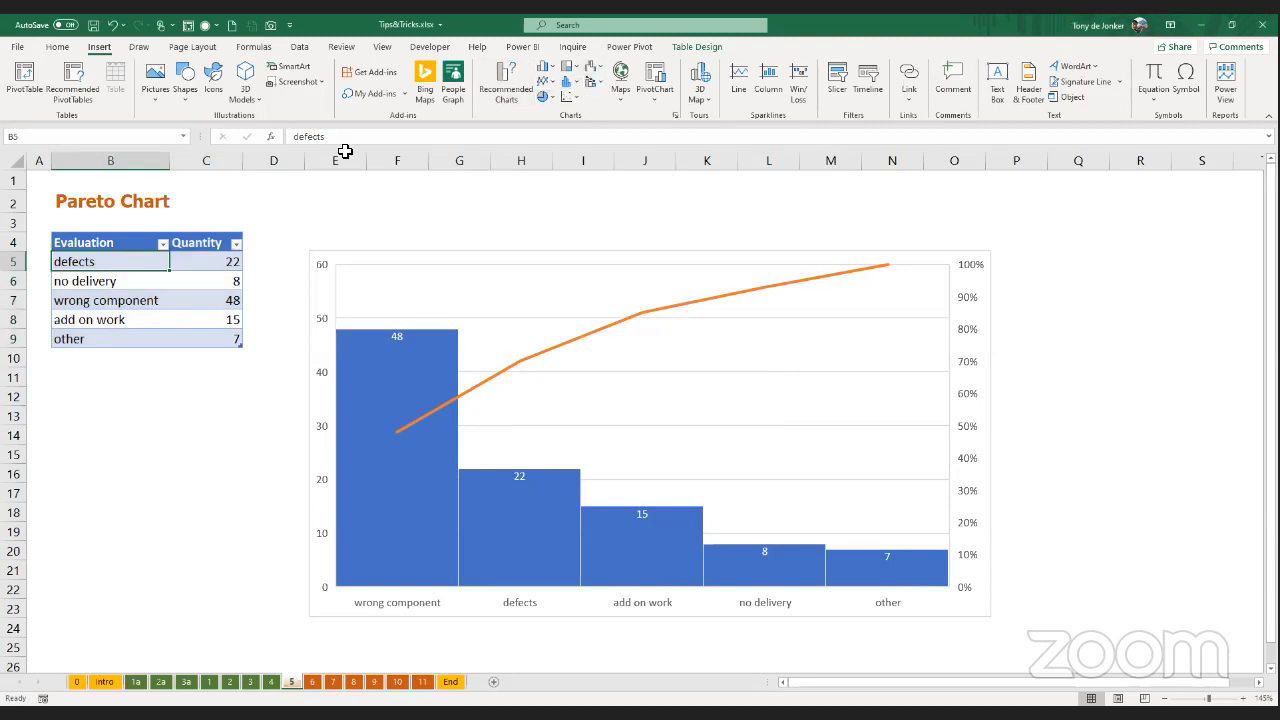
# - Insert a trial Pareto chart from the evaluation table B4:C9, placed over the existing chart, and delete it again
pyautogui.moveTo(112, 242)
pyautogui.mouseDown()
pyautogui.moveTo(189, 251)
pyautogui.moveTo(207, 341)
pyautogui.mouseUp()
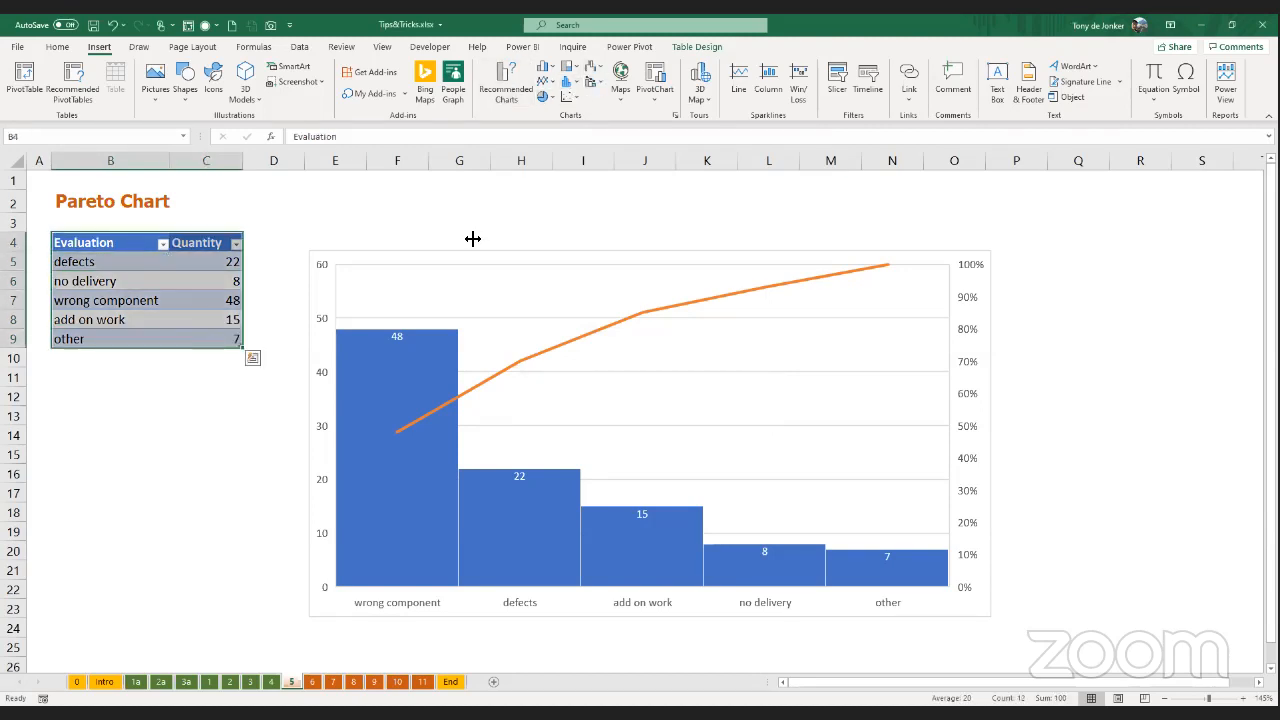
pyautogui.click(572, 86)
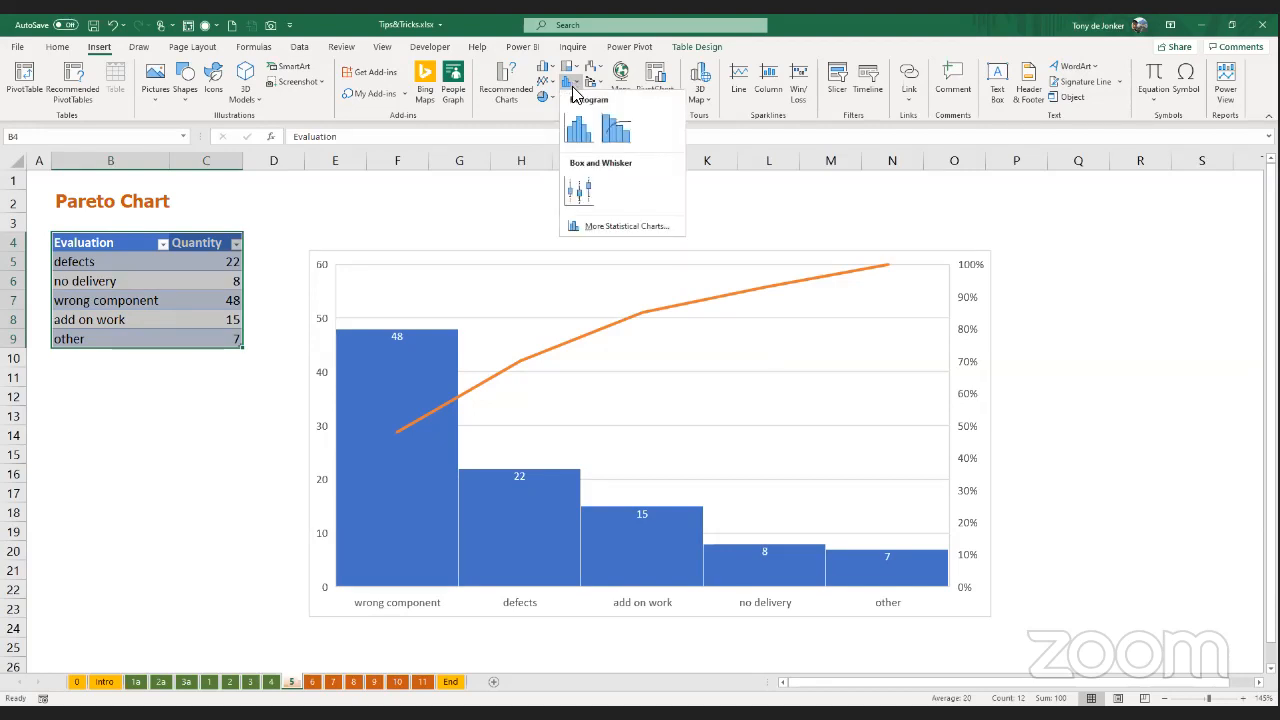
pyautogui.click(615, 133)
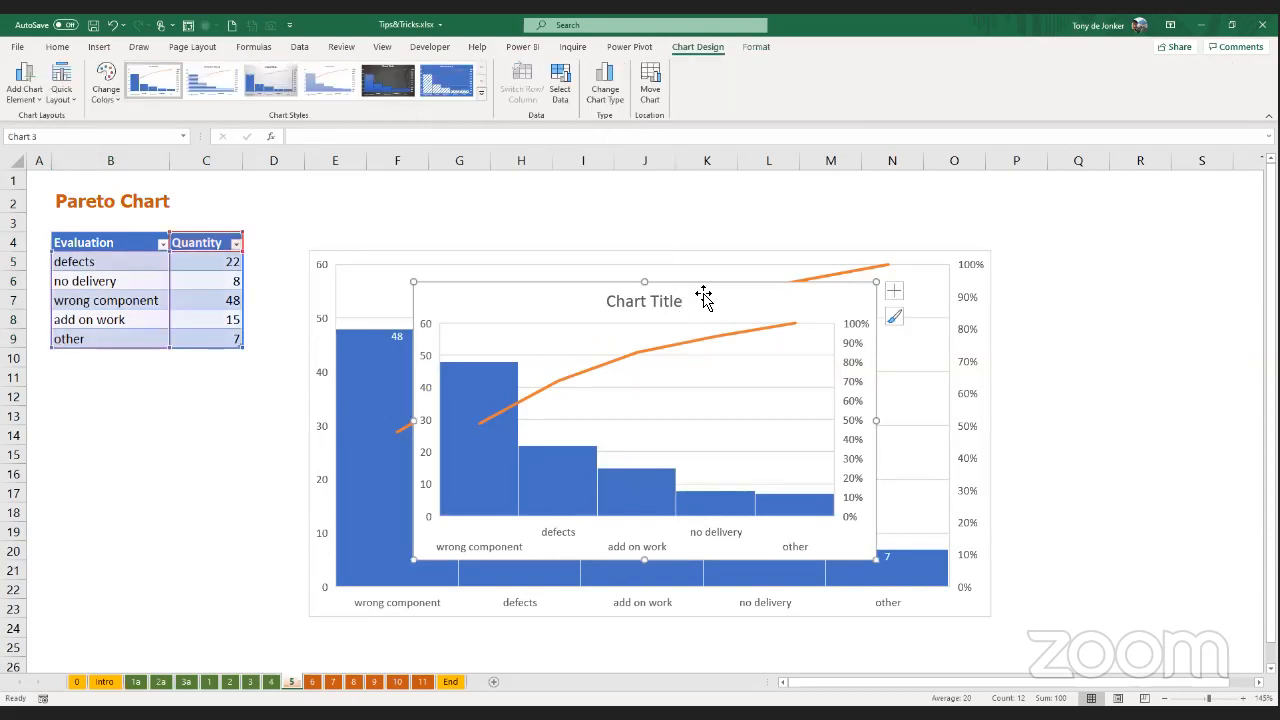
pyautogui.moveTo(641, 263); pyautogui.dragTo(577, 220)
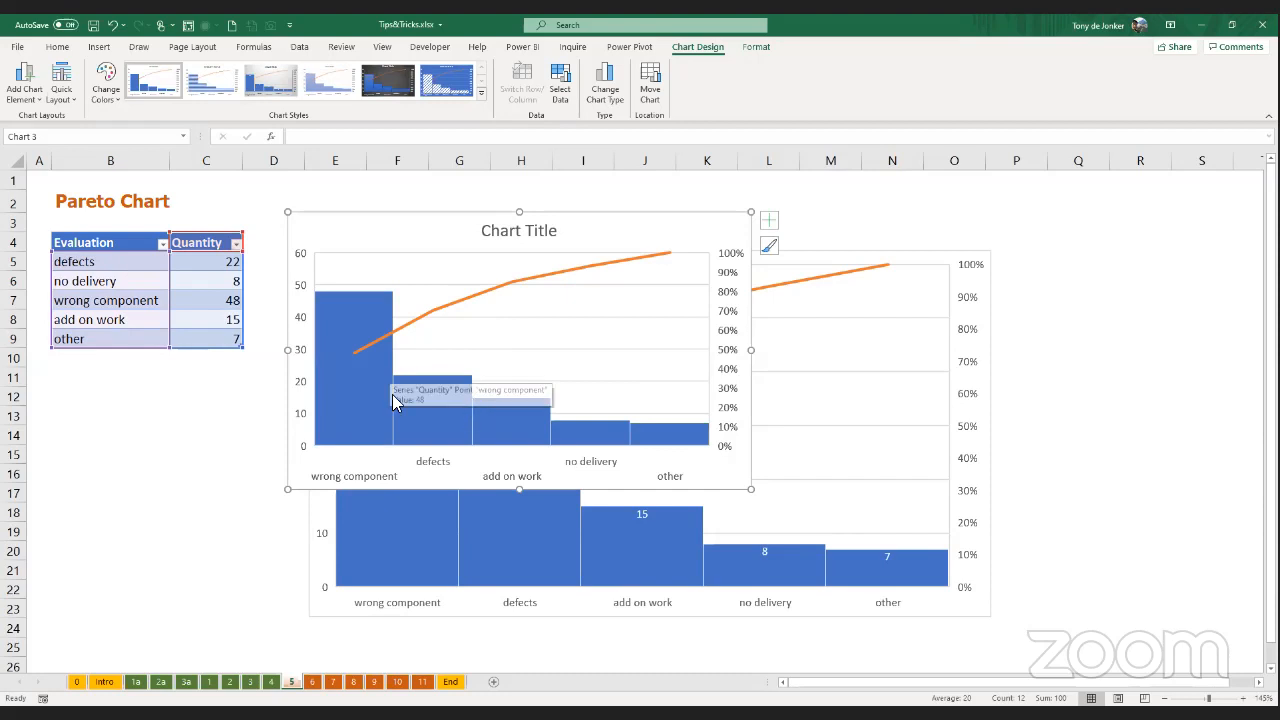
pyautogui.moveTo(371, 381)
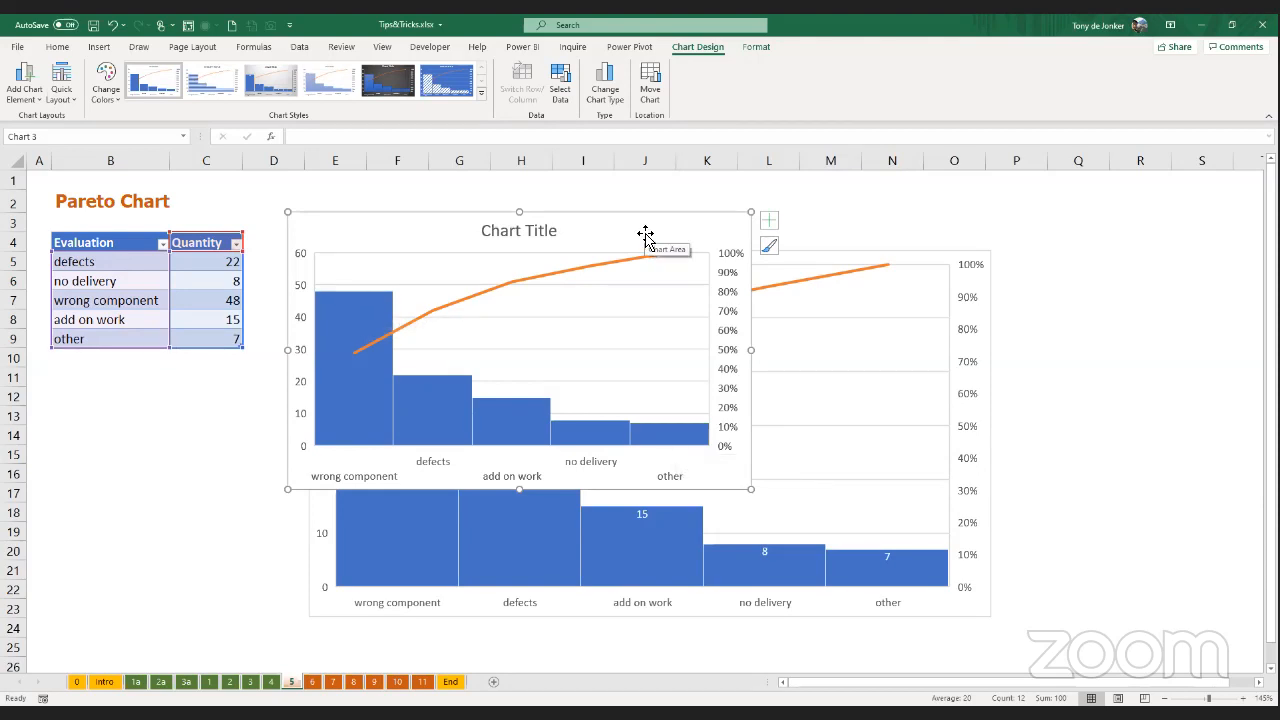
pyautogui.press('Delete')
# - Examine the defects, wrong component and other categories, and look at the available statistical chart types without inserting one
pyautogui.click(110, 262)
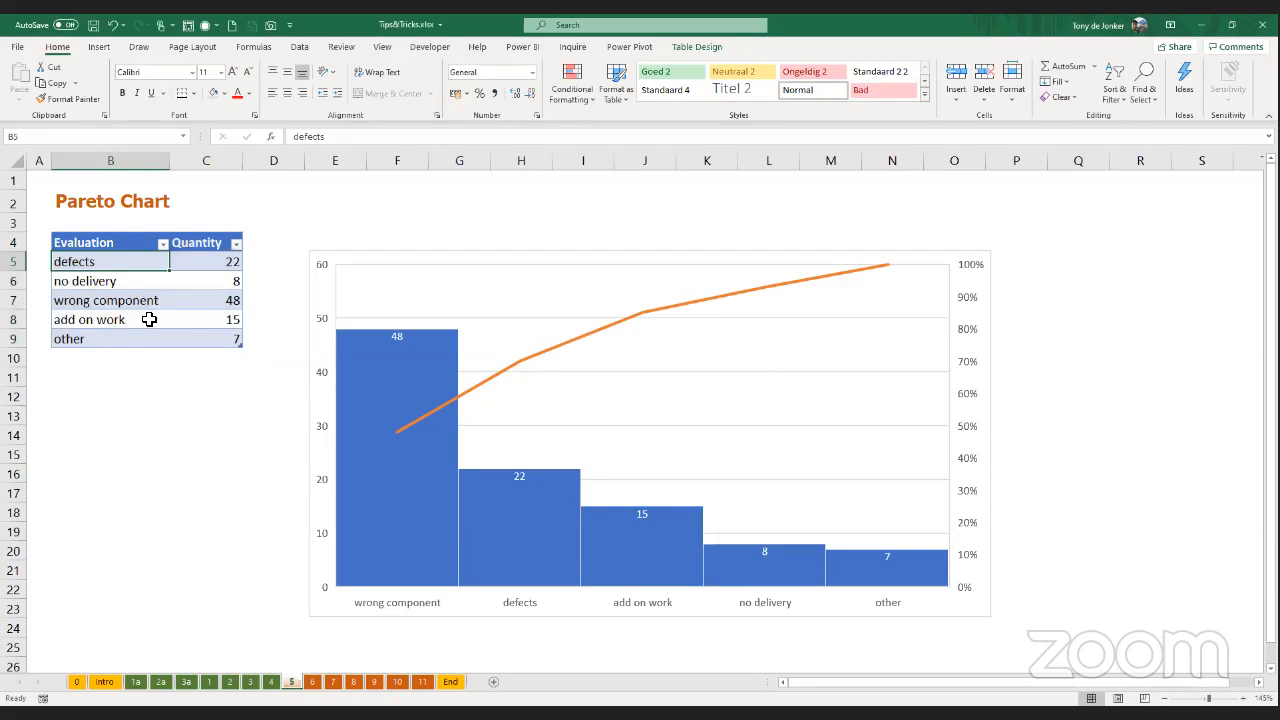
pyautogui.click(145, 302)
pyautogui.click(119, 342)
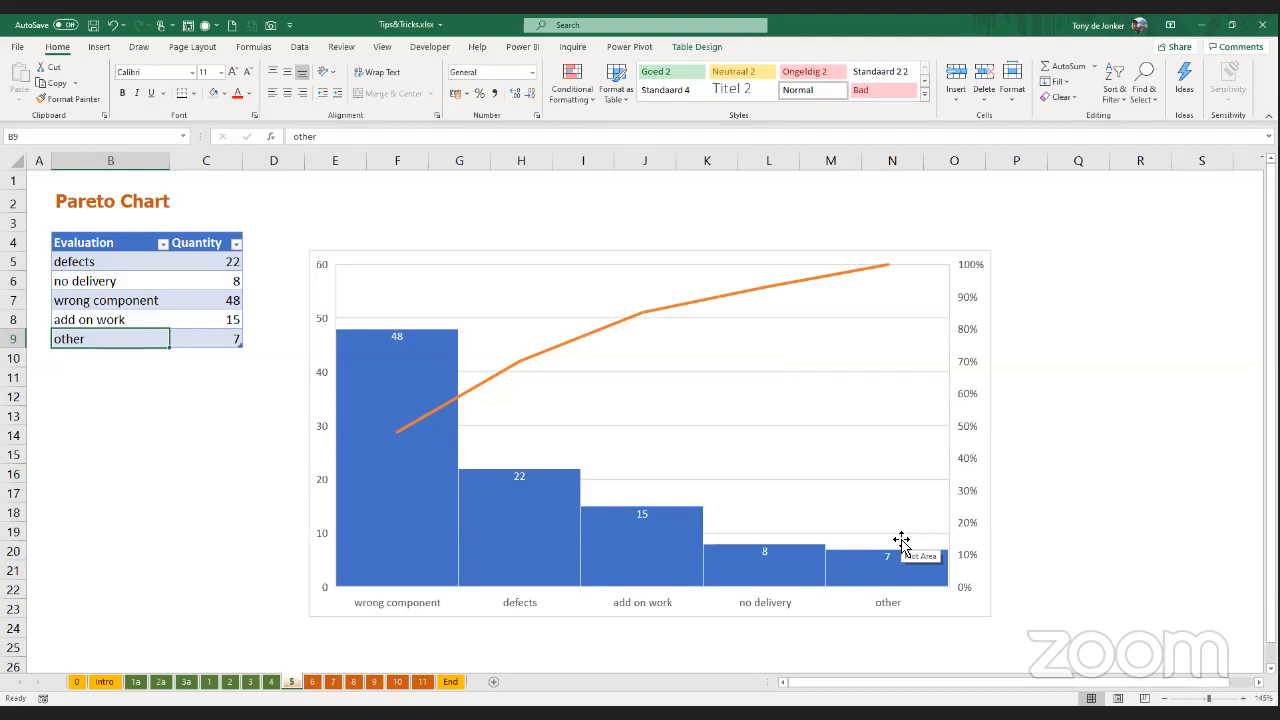
pyautogui.click(99, 50)
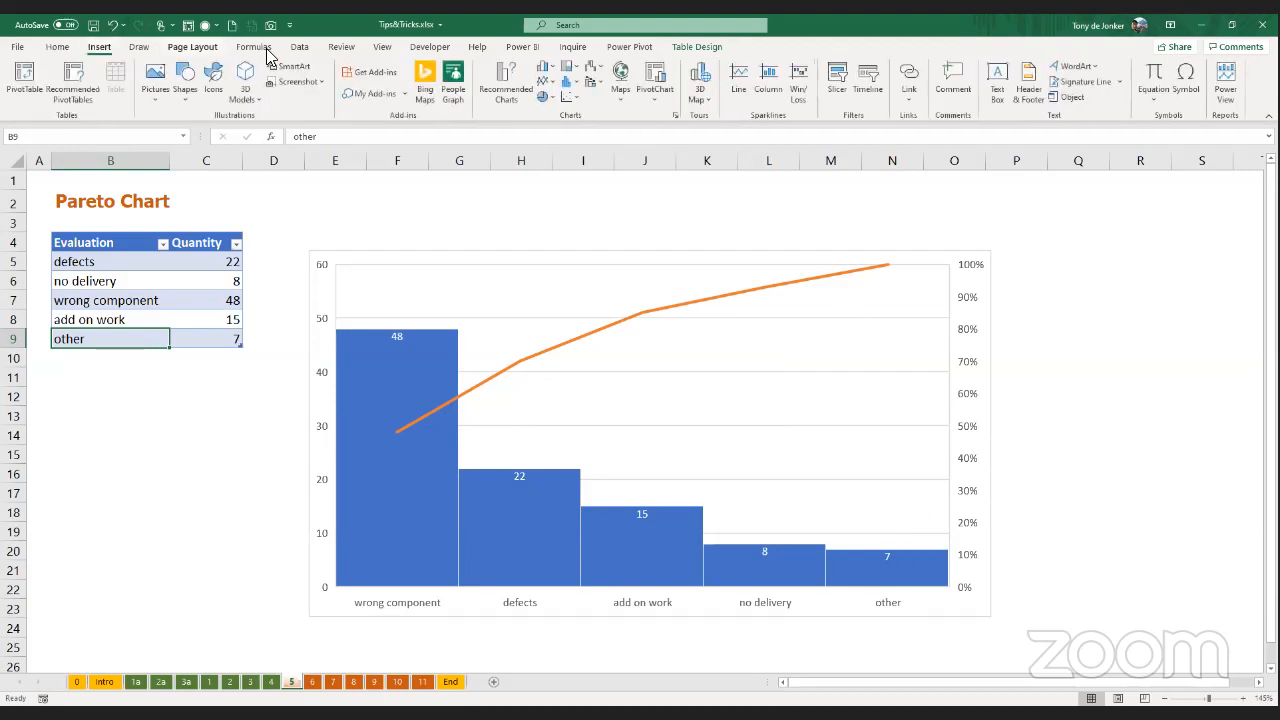
pyautogui.click(577, 89)
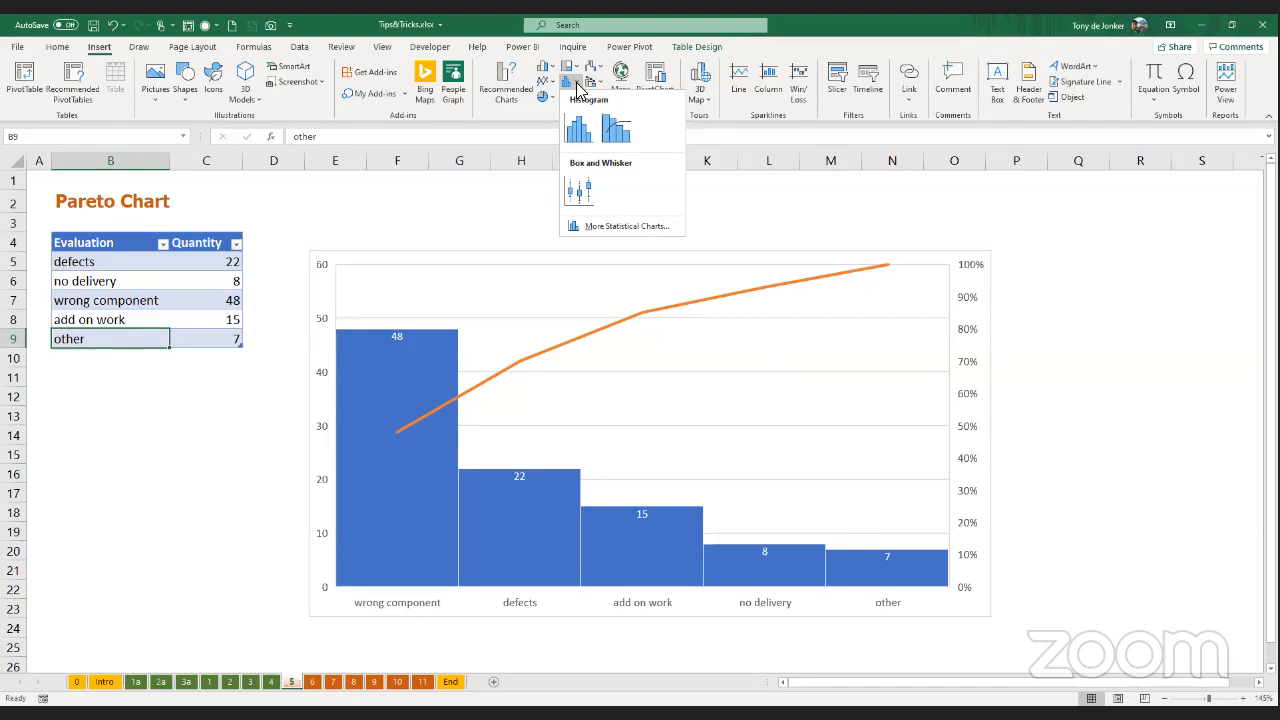
pyautogui.click(322, 540)
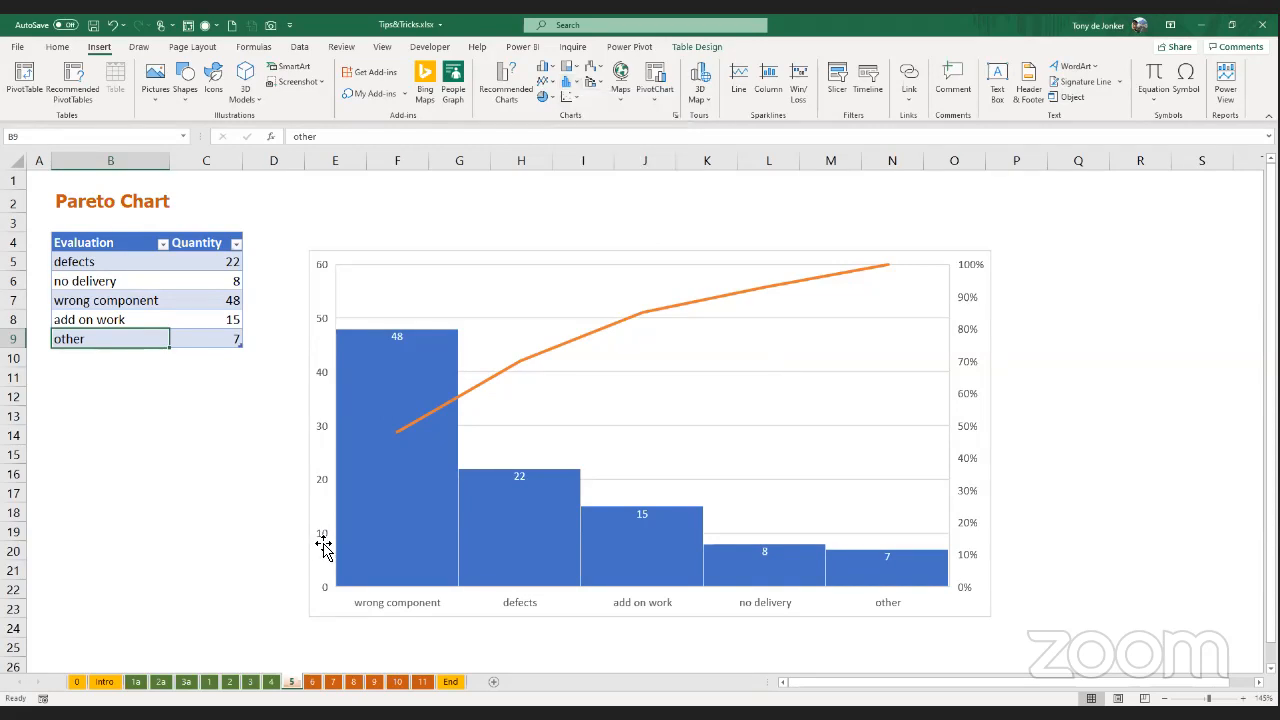
# - Open sheet 6 and highlight the last six periods, B21:B26, shown in the chart
pyautogui.click(311, 682)
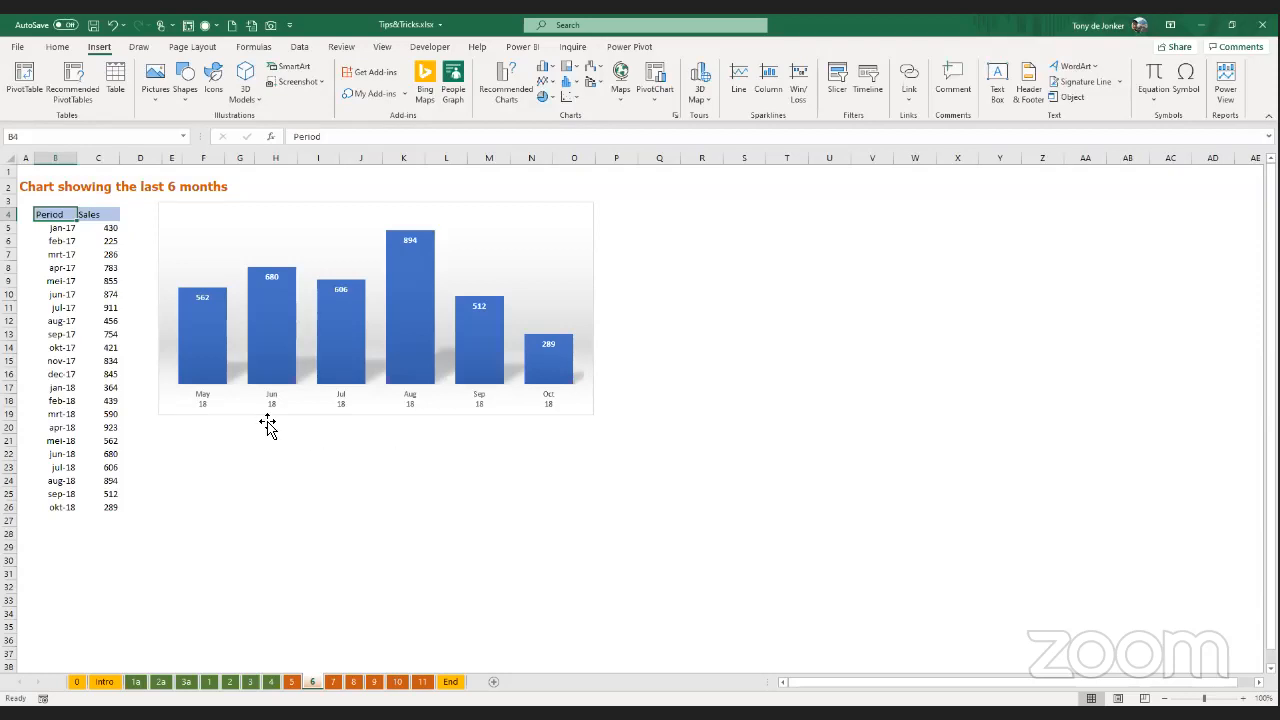
pyautogui.click(52, 509)
pyautogui.moveTo(52, 497); pyautogui.dragTo(57, 442)
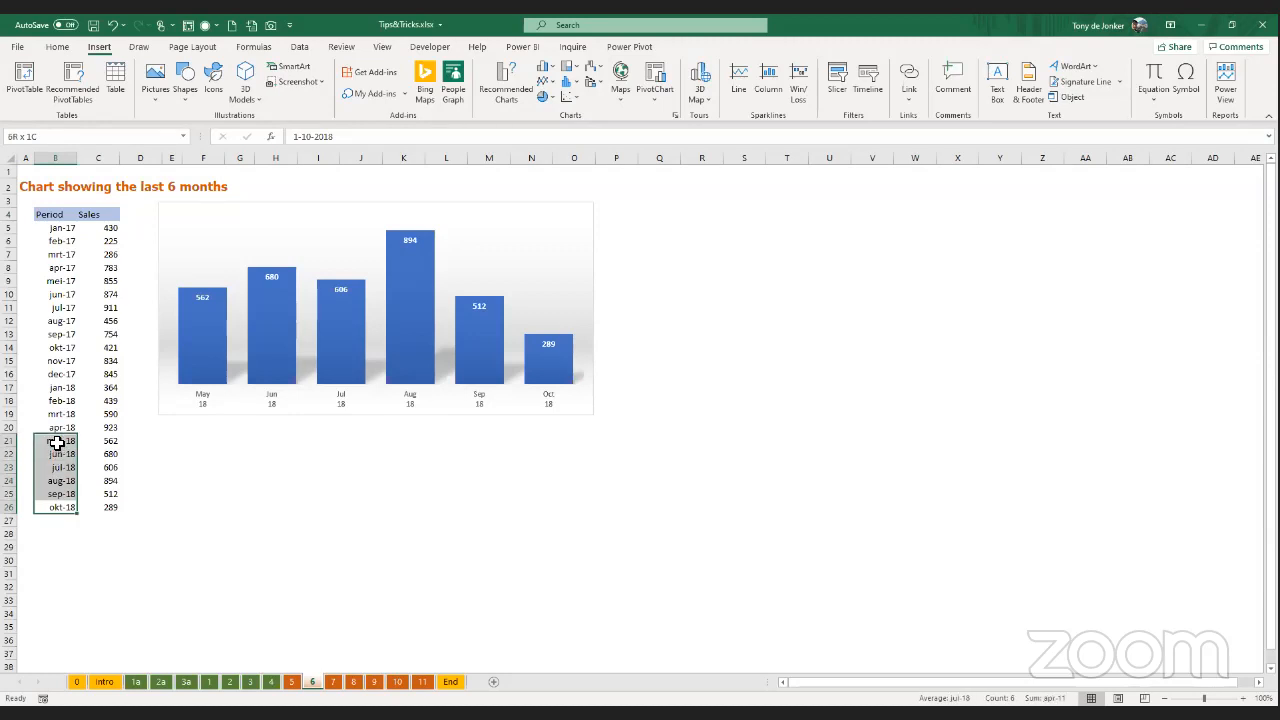
# - Clear the October 2018 period and sales in B26:C26, and highlight the last six remaining months in B20:C25
pyautogui.click(53, 509)
pyautogui.moveTo(53, 509); pyautogui.dragTo(85, 507)
pyautogui.press('Delete')
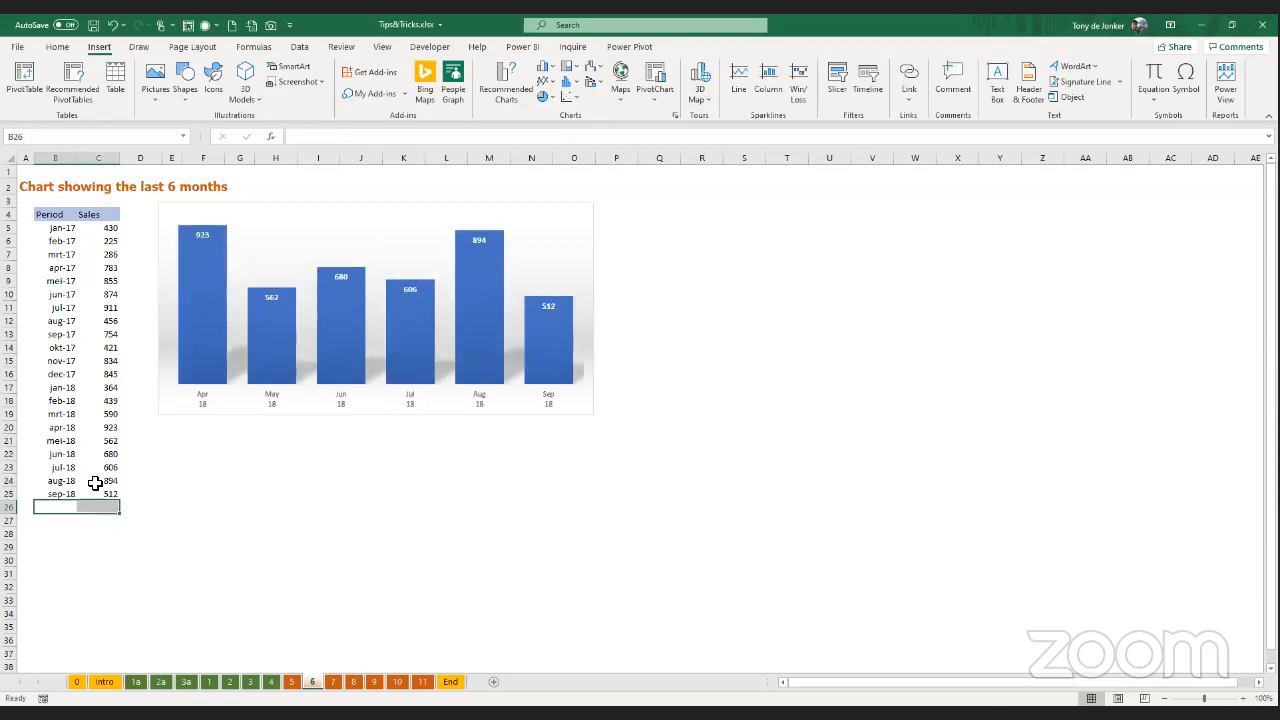
pyautogui.moveTo(62, 431); pyautogui.dragTo(94, 495)
pyautogui.moveTo(95, 495); pyautogui.dragTo(95, 495)
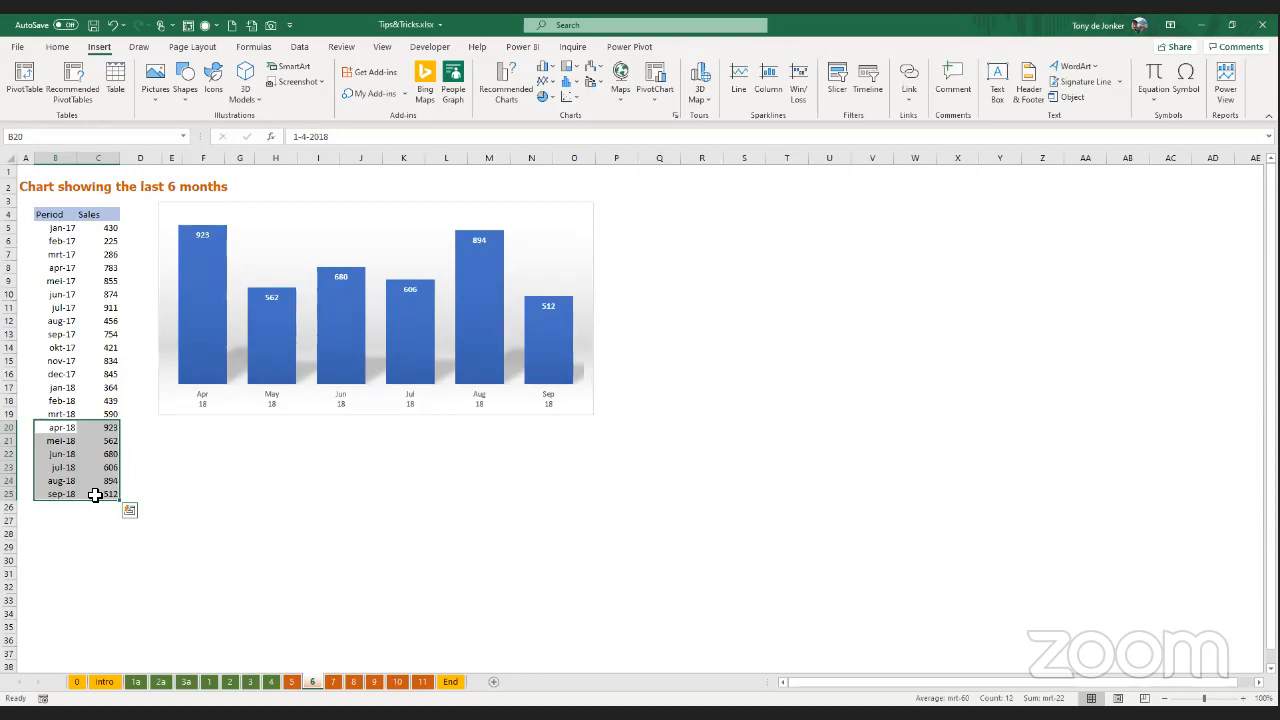
# - Move the column chart down to uncover the helper table in E4:H10, and deselect it
pyautogui.click(379, 206)
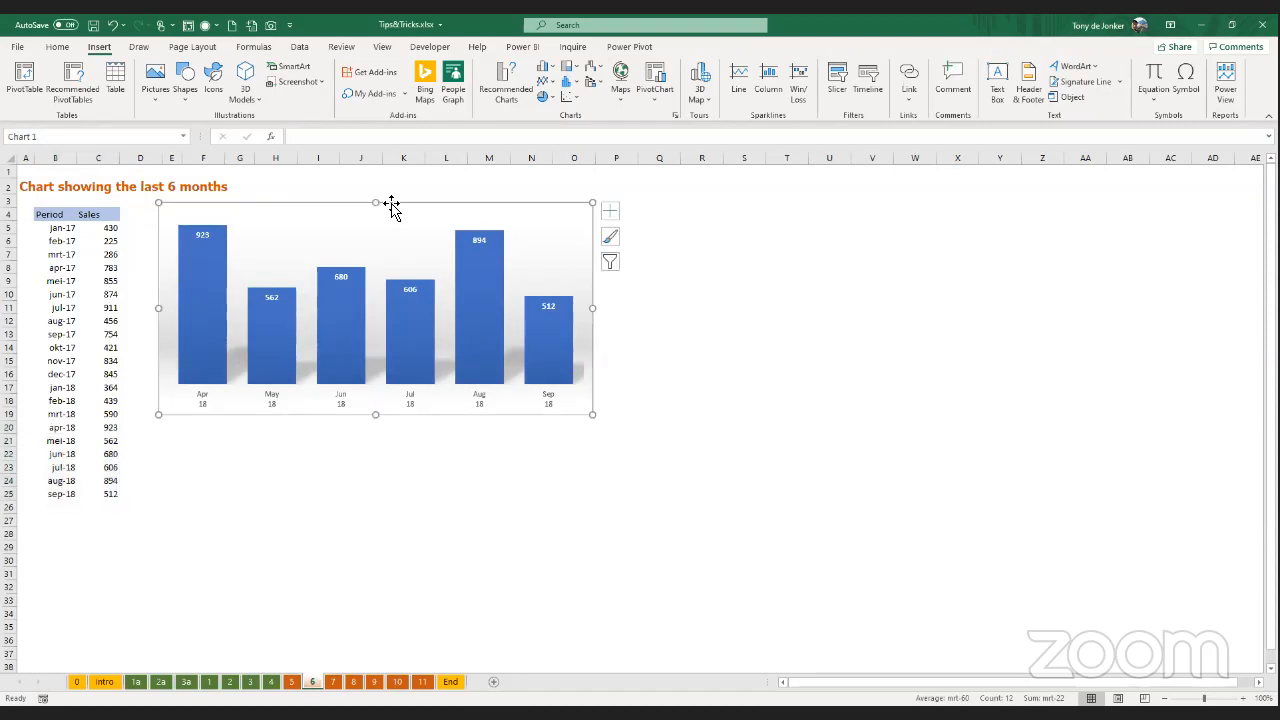
pyautogui.moveTo(400, 203); pyautogui.dragTo(419, 445)
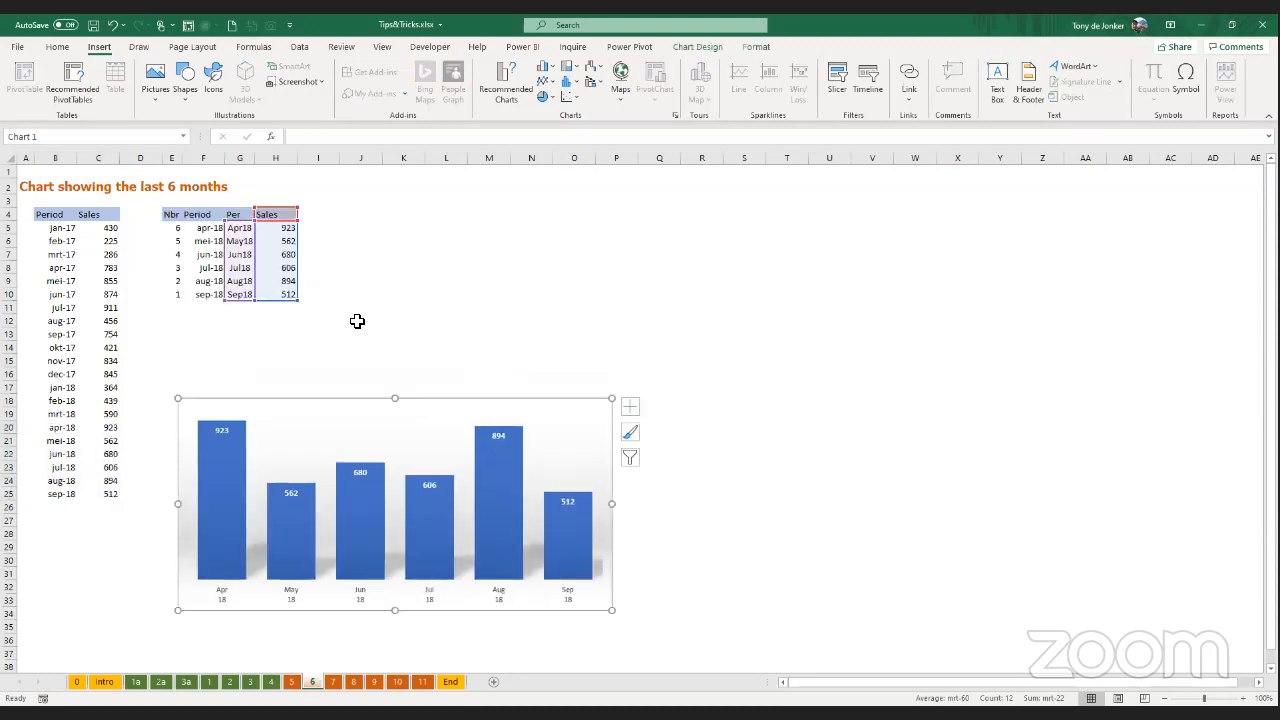
pyautogui.press('Escape')
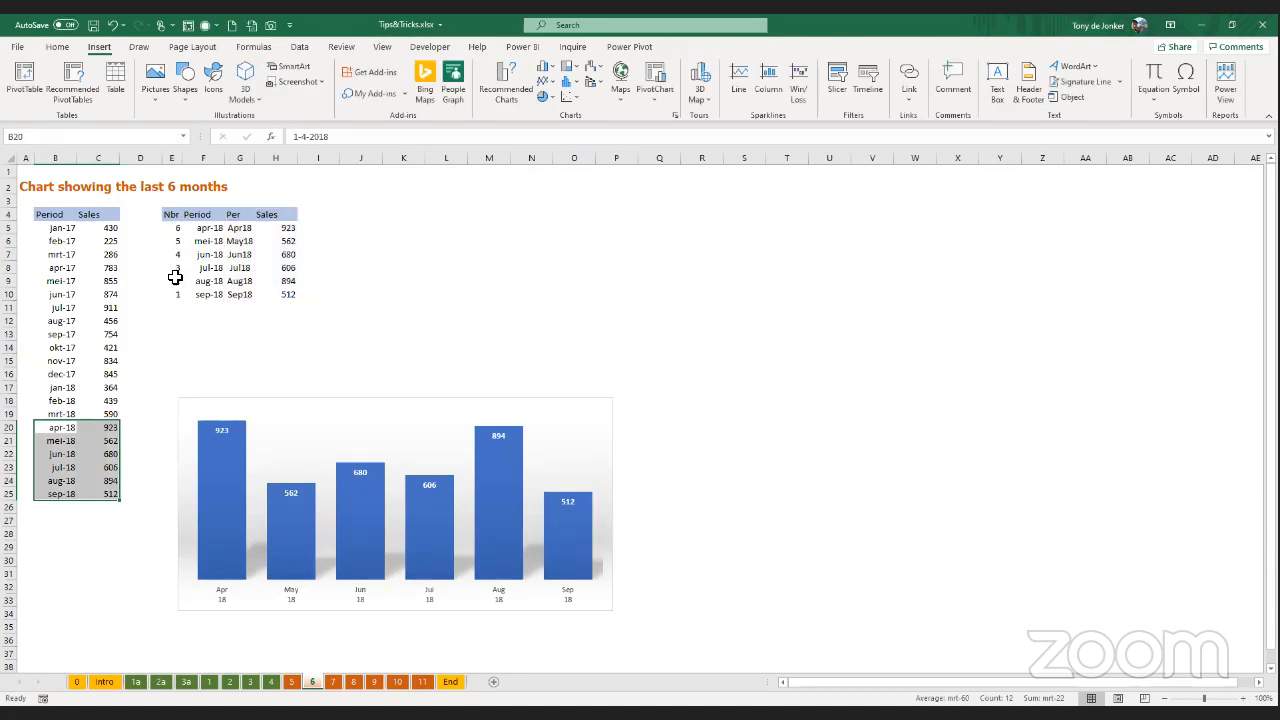
# - Select the number in E5, and inspect the OFFSET function arguments of the period formula in F5 without changing them
pyautogui.click(176, 233)
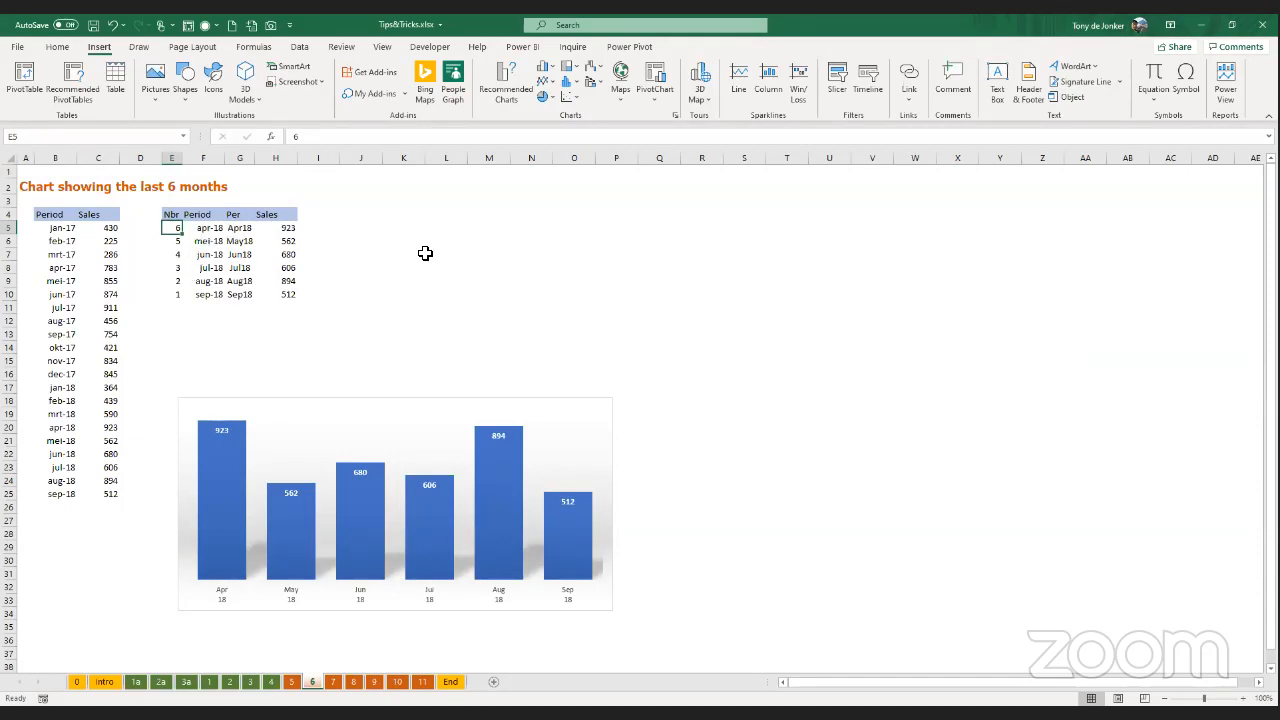
pyautogui.scroll(2, 424, 253)
pyautogui.click(277, 251)
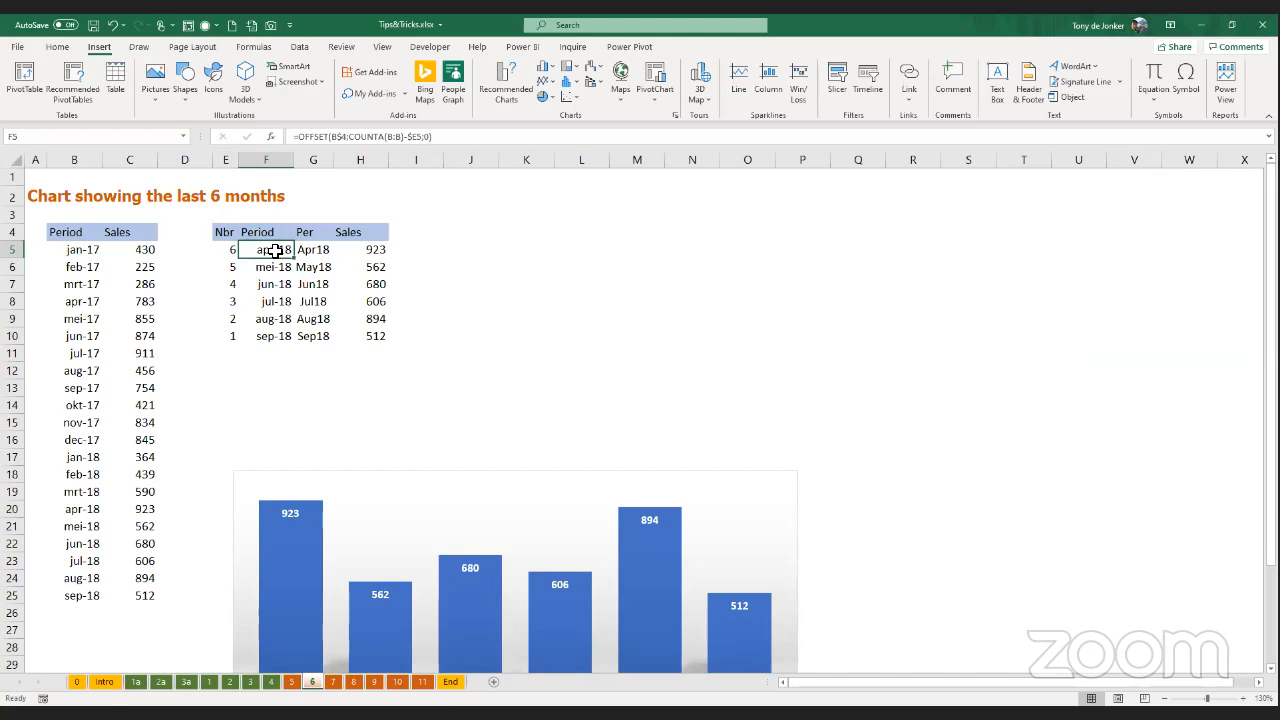
pyautogui.doubleClick(293, 254)
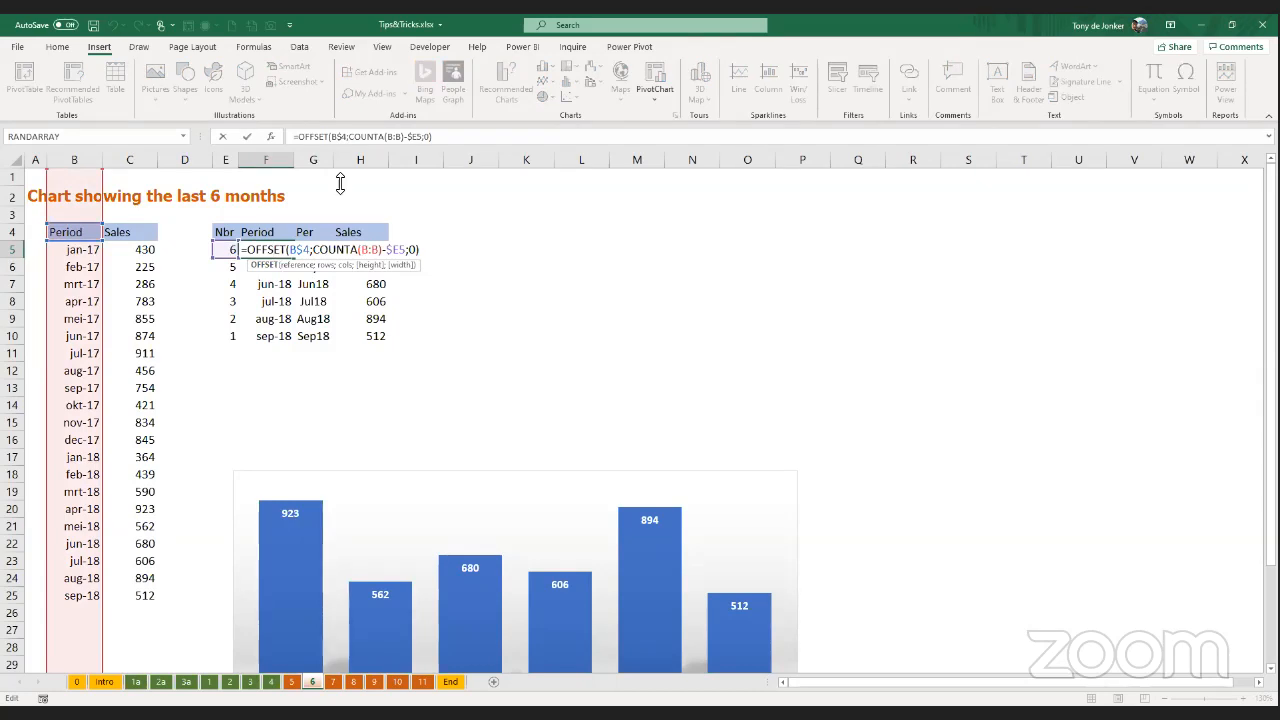
pyautogui.click(270, 137)
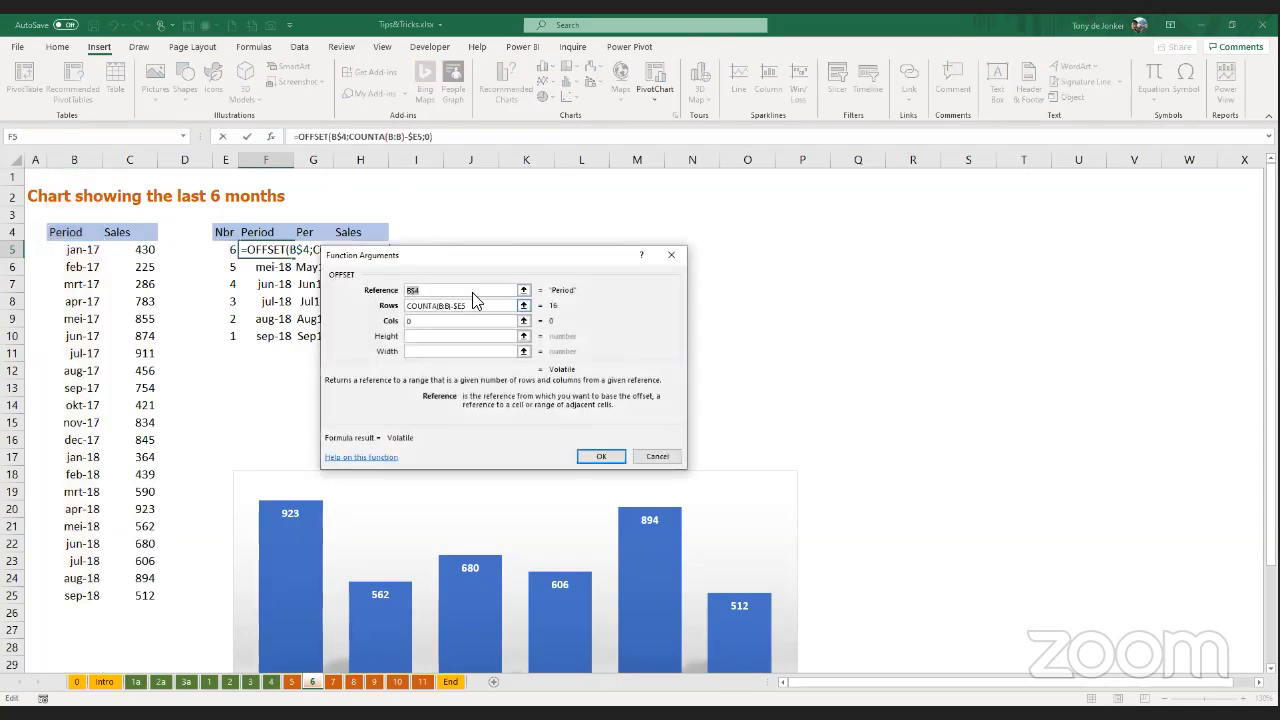
pyautogui.click(456, 290)
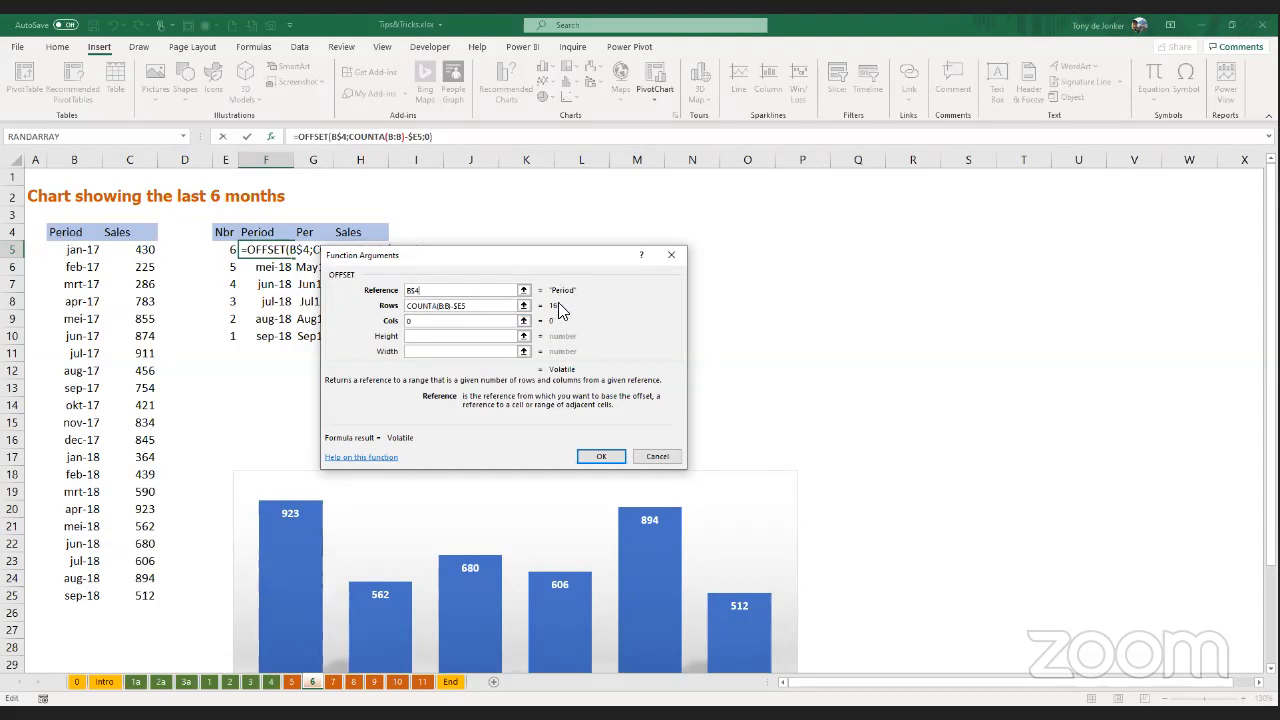
pyautogui.press('Escape')
# - Examine the Period reference cell B4 and the OFFSET formulas in the helper table's period cells F5 and F10
pyautogui.click(80, 236)
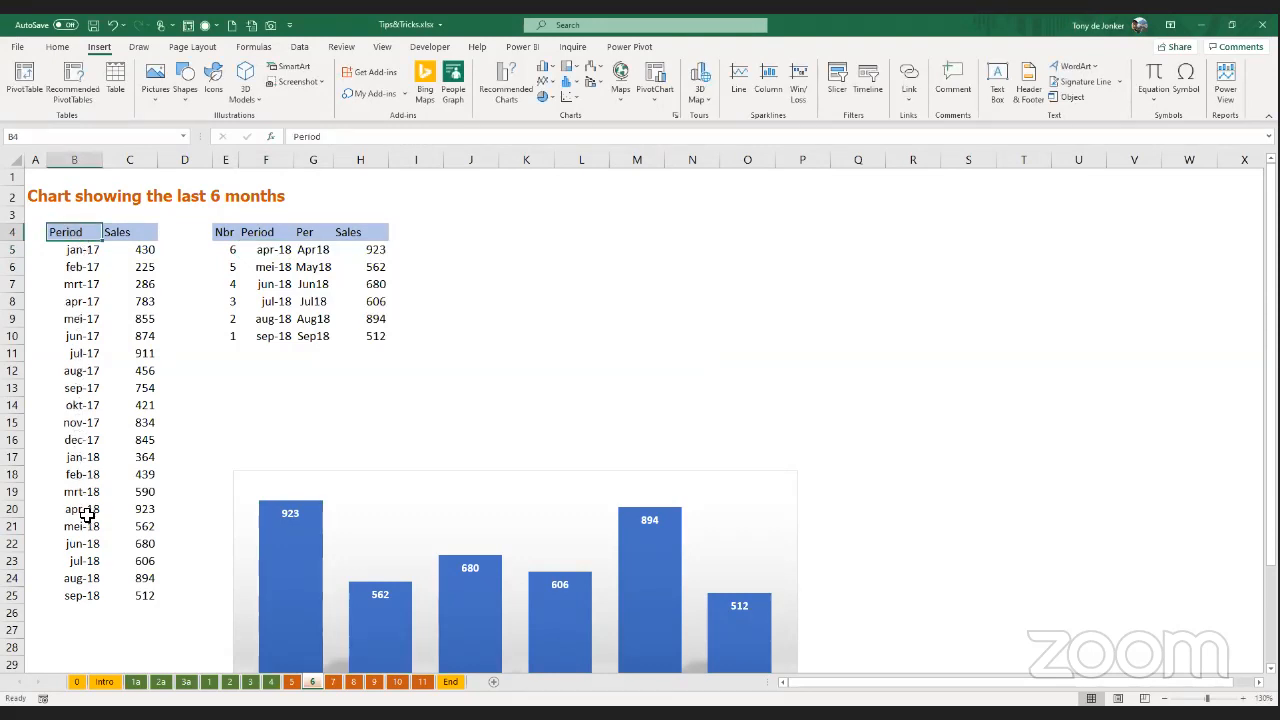
pyautogui.click(262, 251)
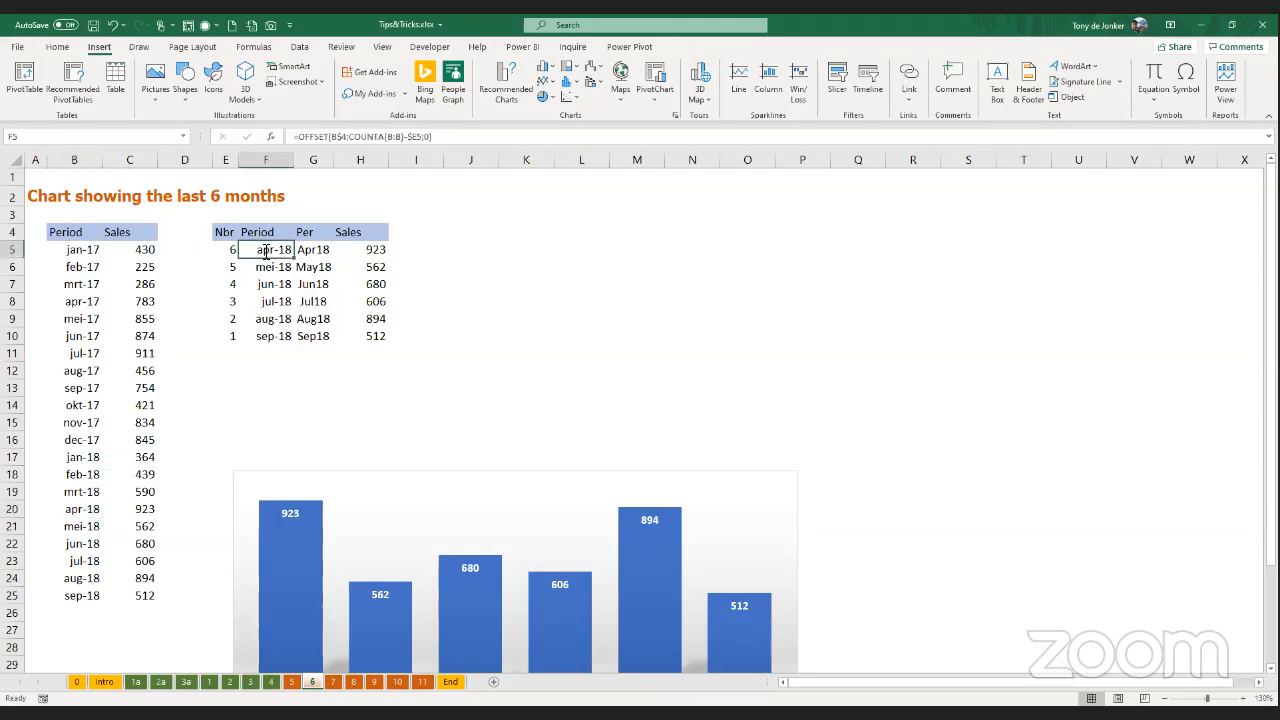
pyautogui.doubleClick(262, 251)
pyautogui.press('Escape')
pyautogui.click(258, 340)
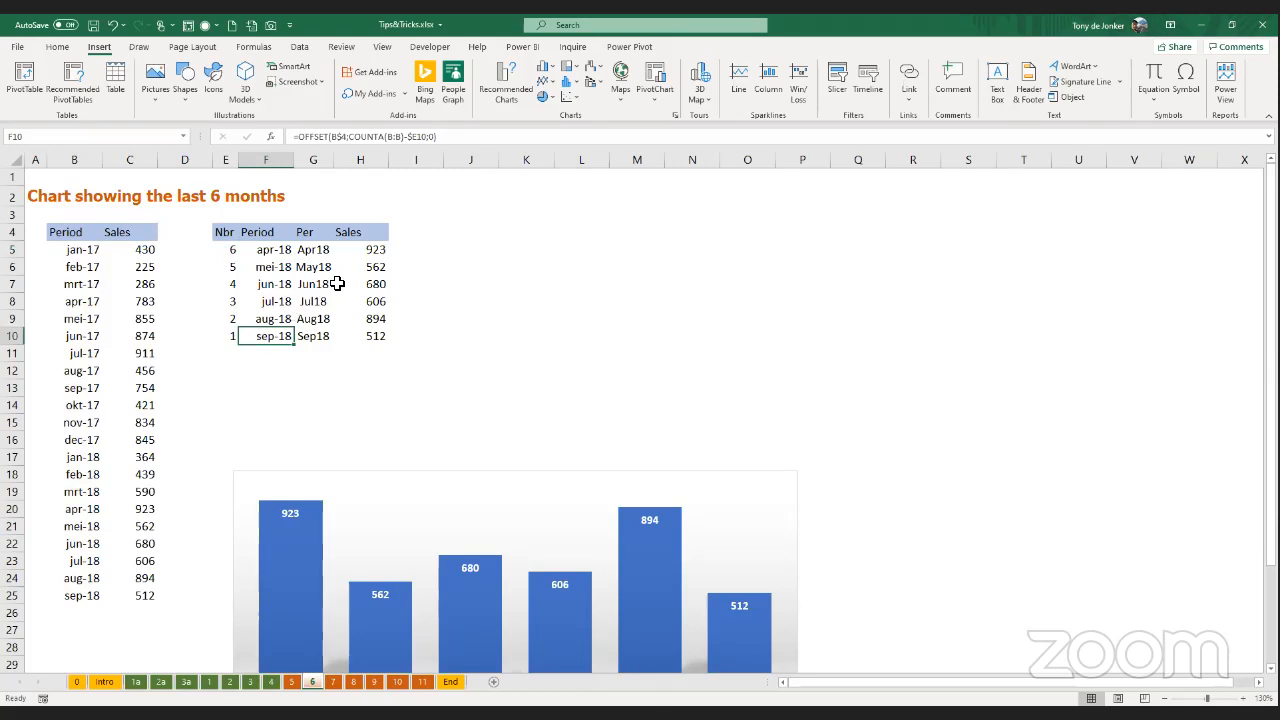
# - Inspect the OFFSET formula of the helper table's first sales value in H5 without changing it
pyautogui.click(358, 255)
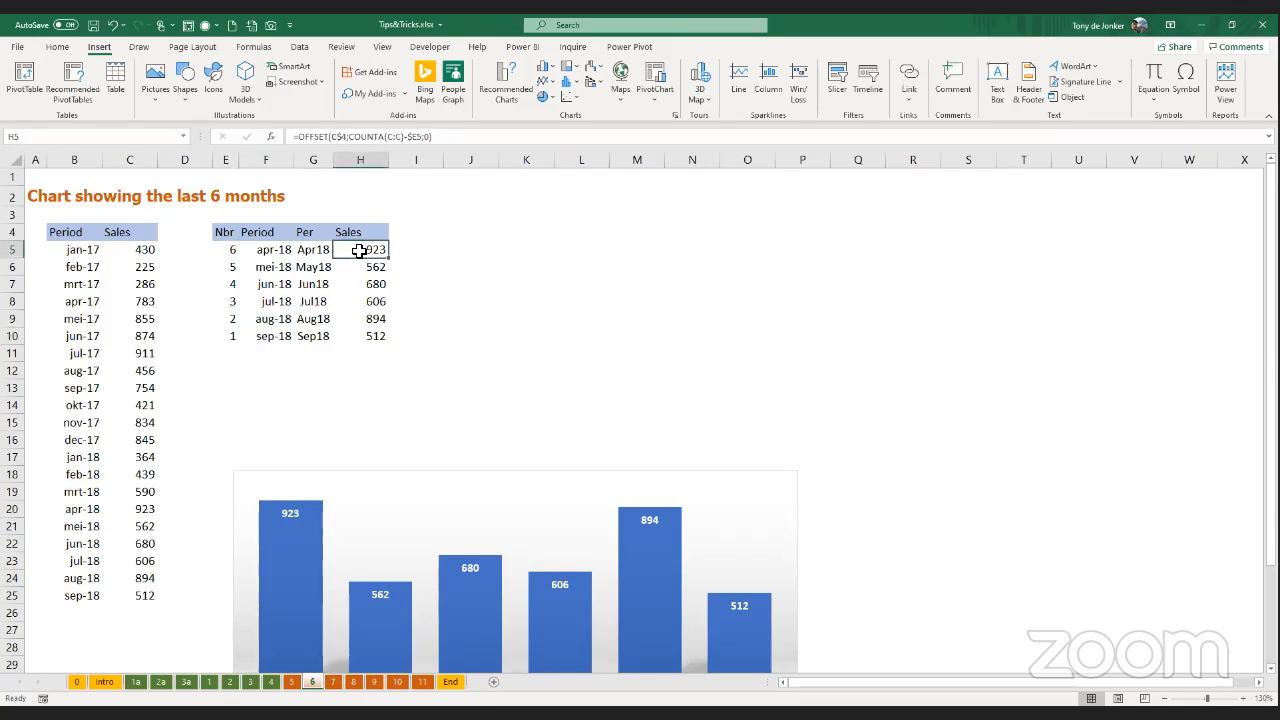
pyautogui.doubleClick(361, 253)
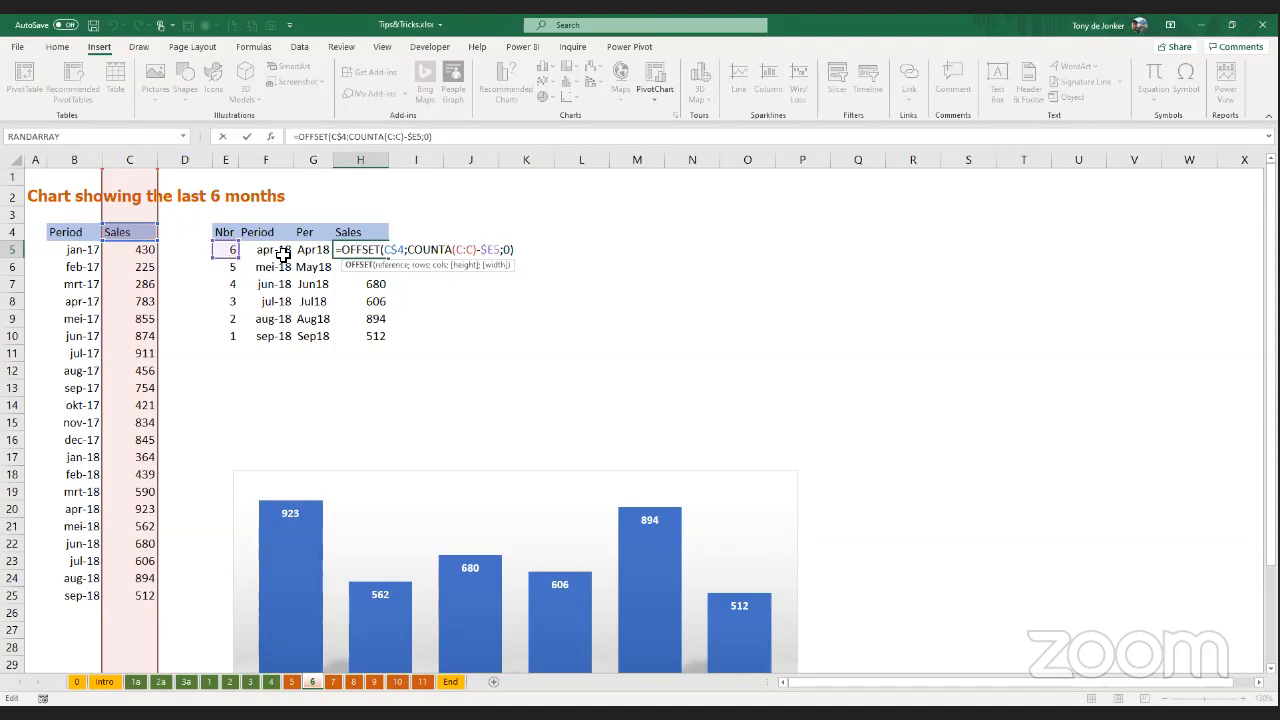
pyautogui.hotkey('ctrl', 'Return')
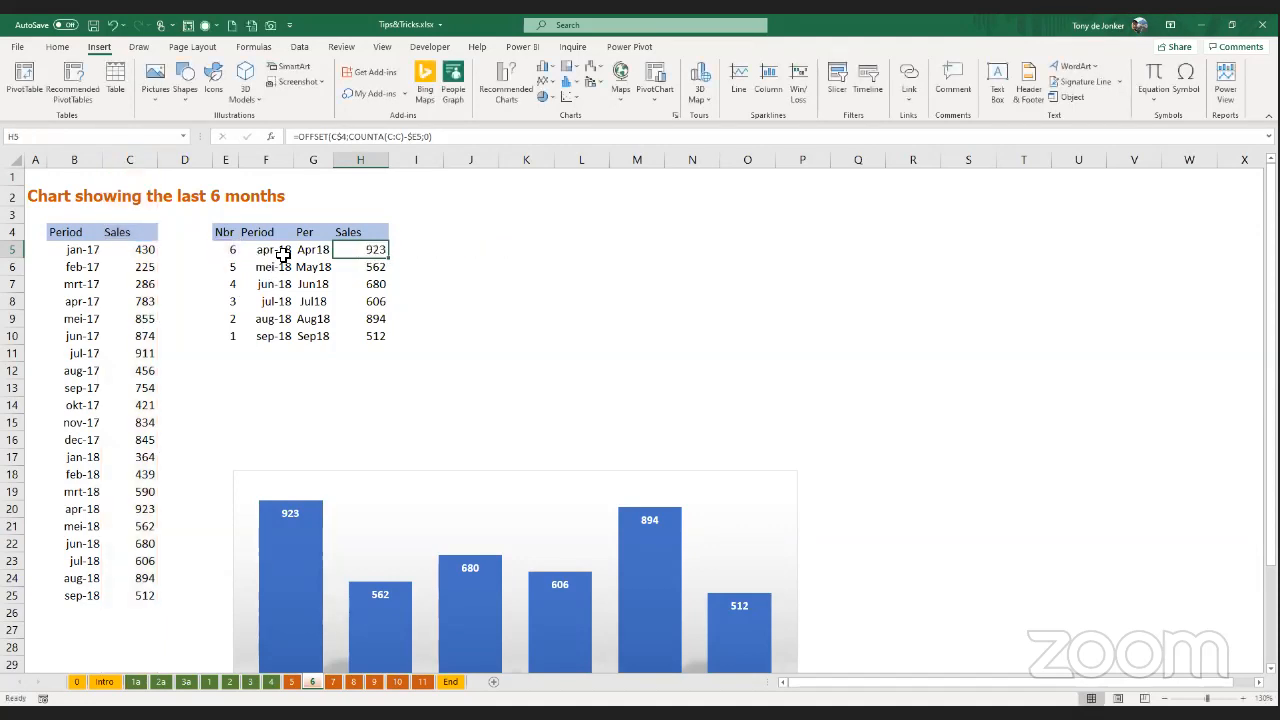
# - Examine the label formula in G5, focusing on the [$-0809]mmm format code in its first TEXT function
pyautogui.scroll(-4, 346, 289)
pyautogui.scroll(4, 346, 289)
pyautogui.click(311, 253)
pyautogui.doubleClick(311, 253)
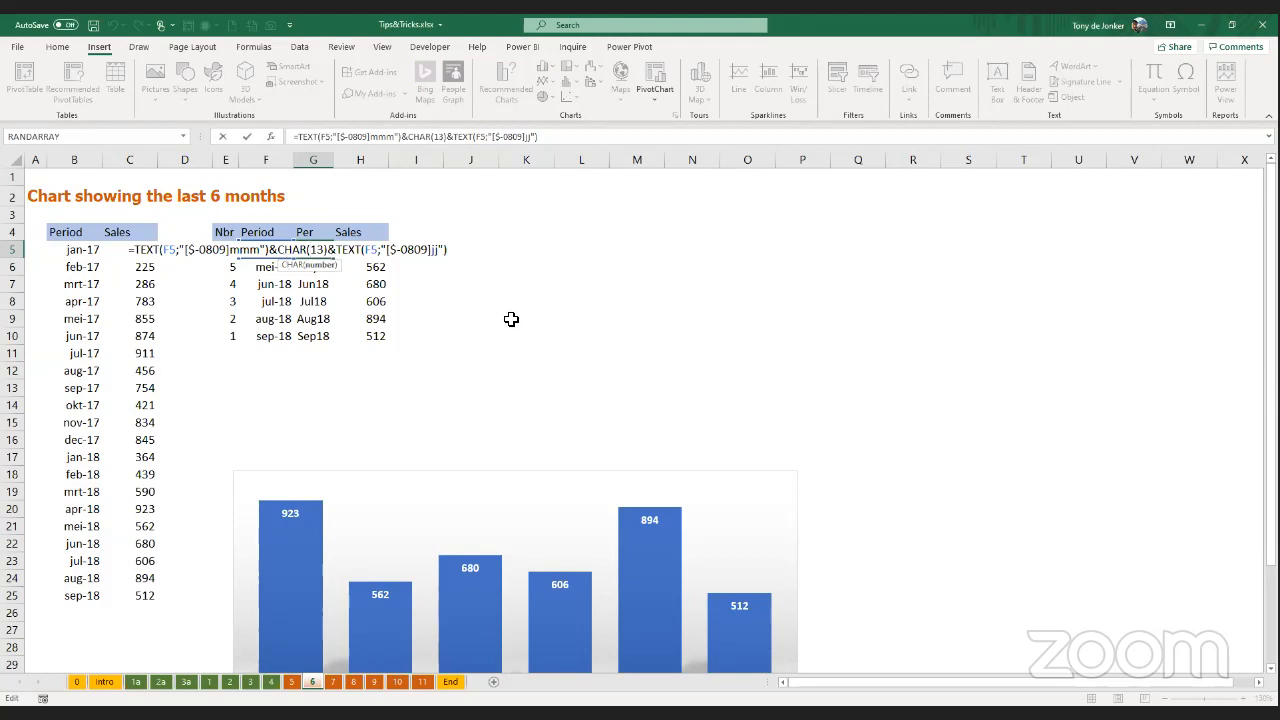
pyautogui.press('Escape')
pyautogui.keyDown('ctrl'); pyautogui.scroll(3, 521, 351); pyautogui.keyUp('ctrl')
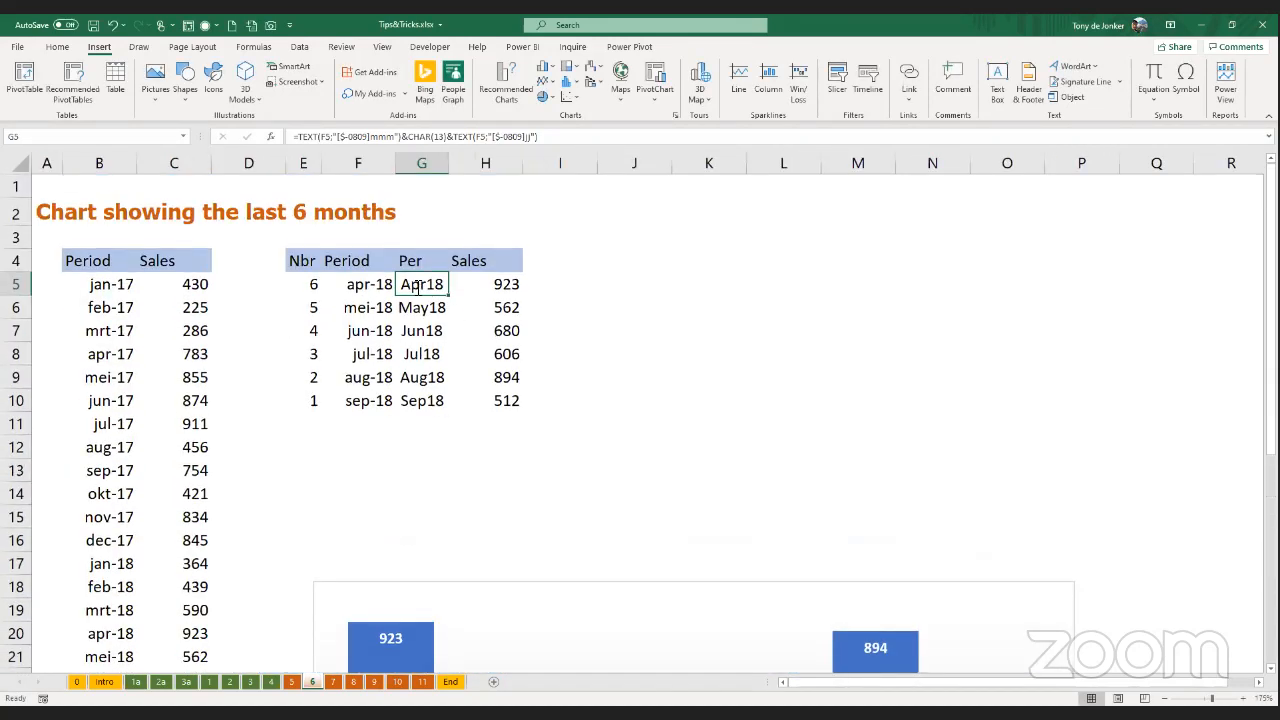
pyautogui.press('F2')
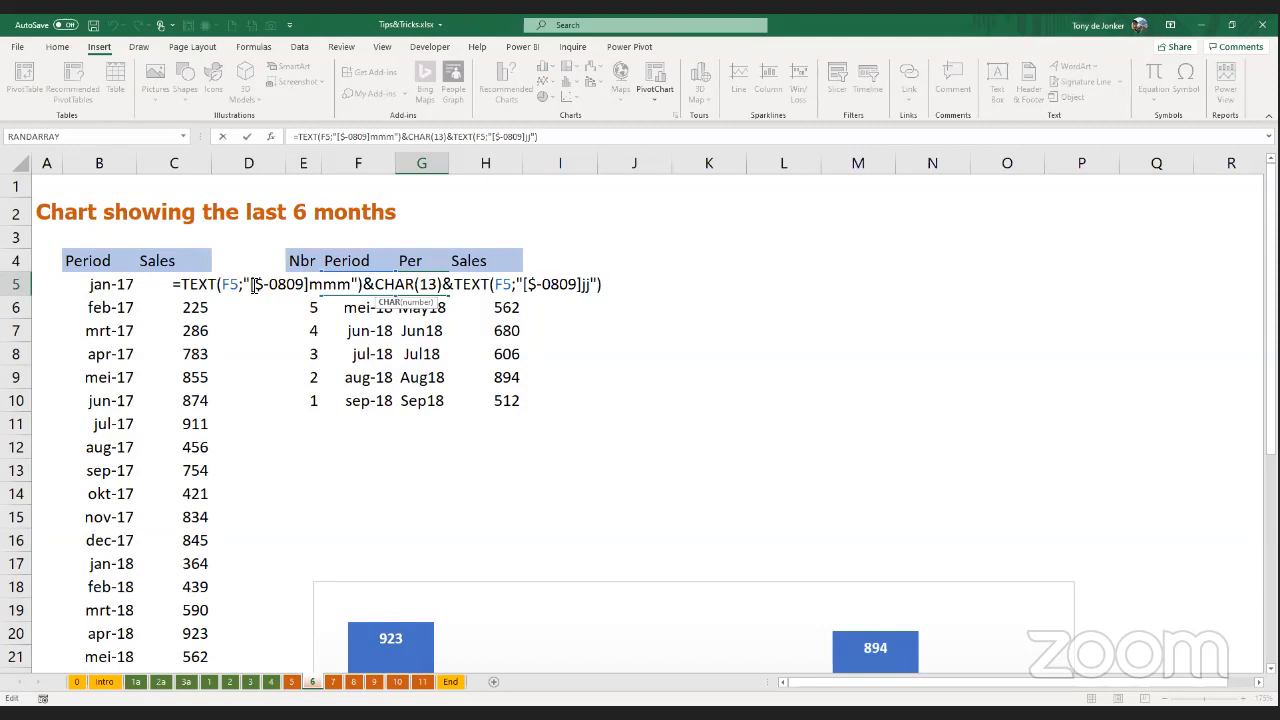
pyautogui.moveTo(251, 284); pyautogui.dragTo(352, 286)
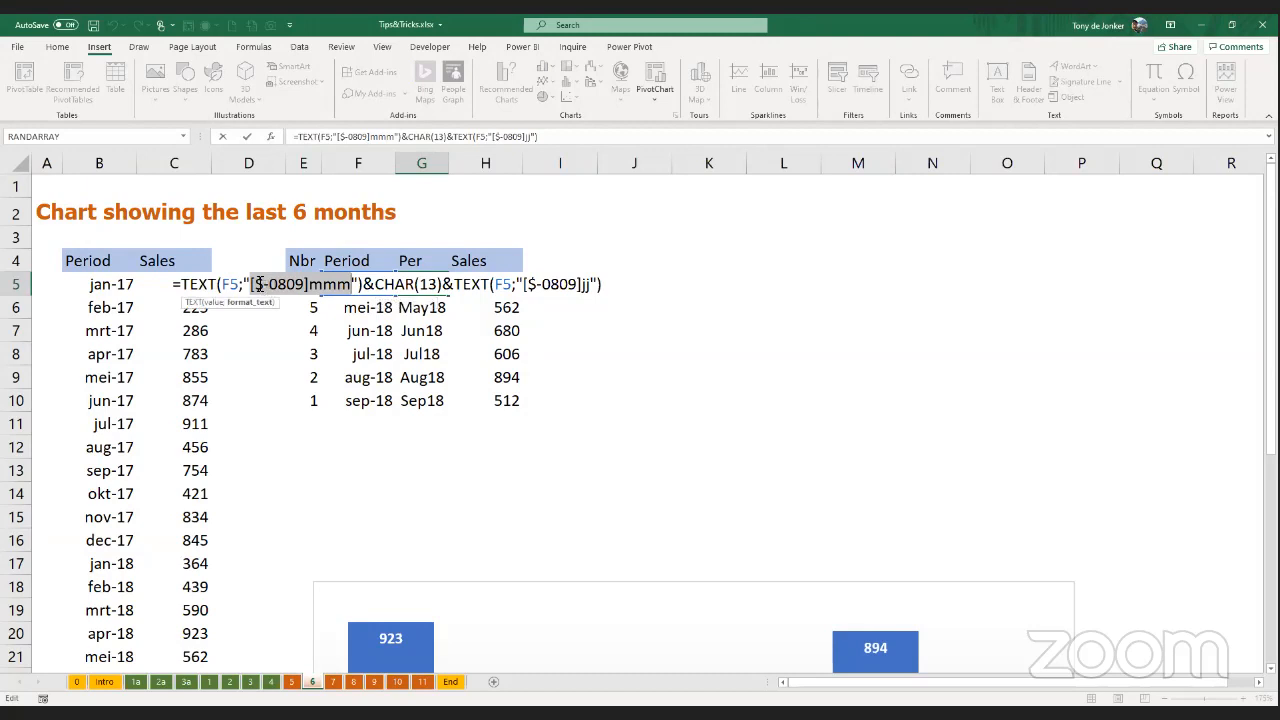
pyautogui.moveTo(251, 285); pyautogui.dragTo(305, 284)
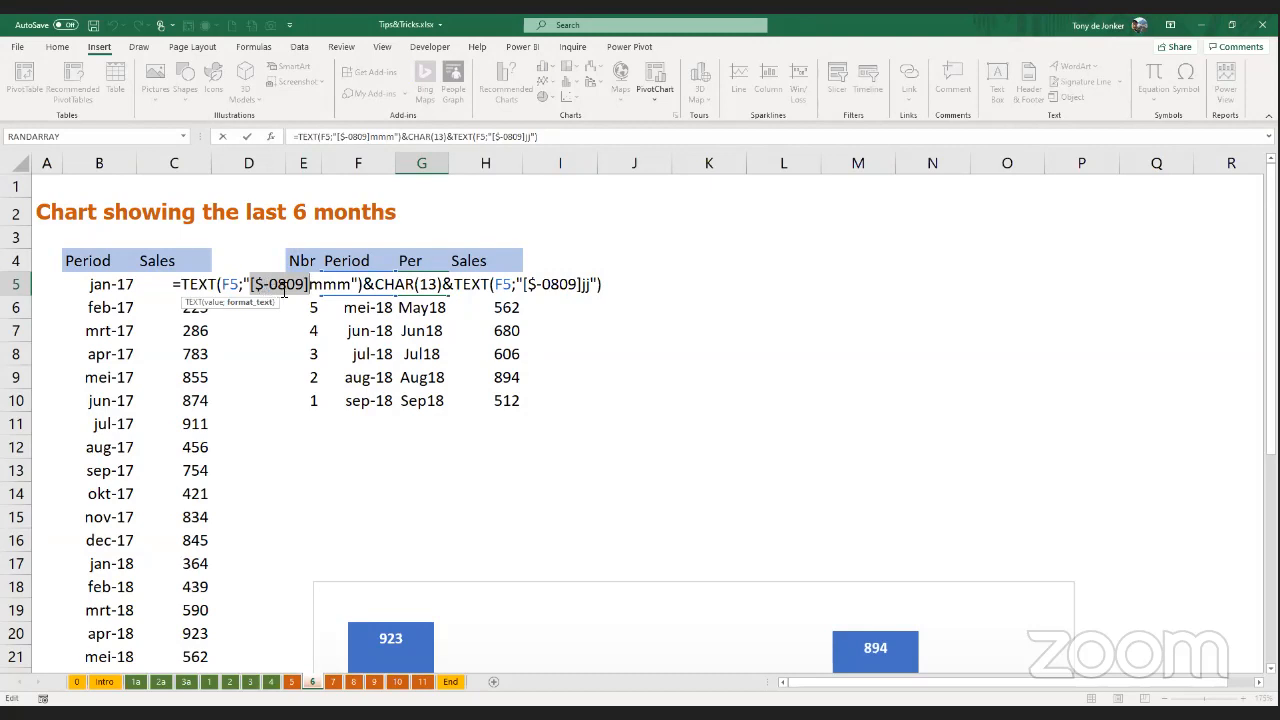
# - Inspect the CHAR(13) part and the second TEXT function in the G5 formula against the chart's axis labels, leaving the formula unchanged
pyautogui.click(375, 285)
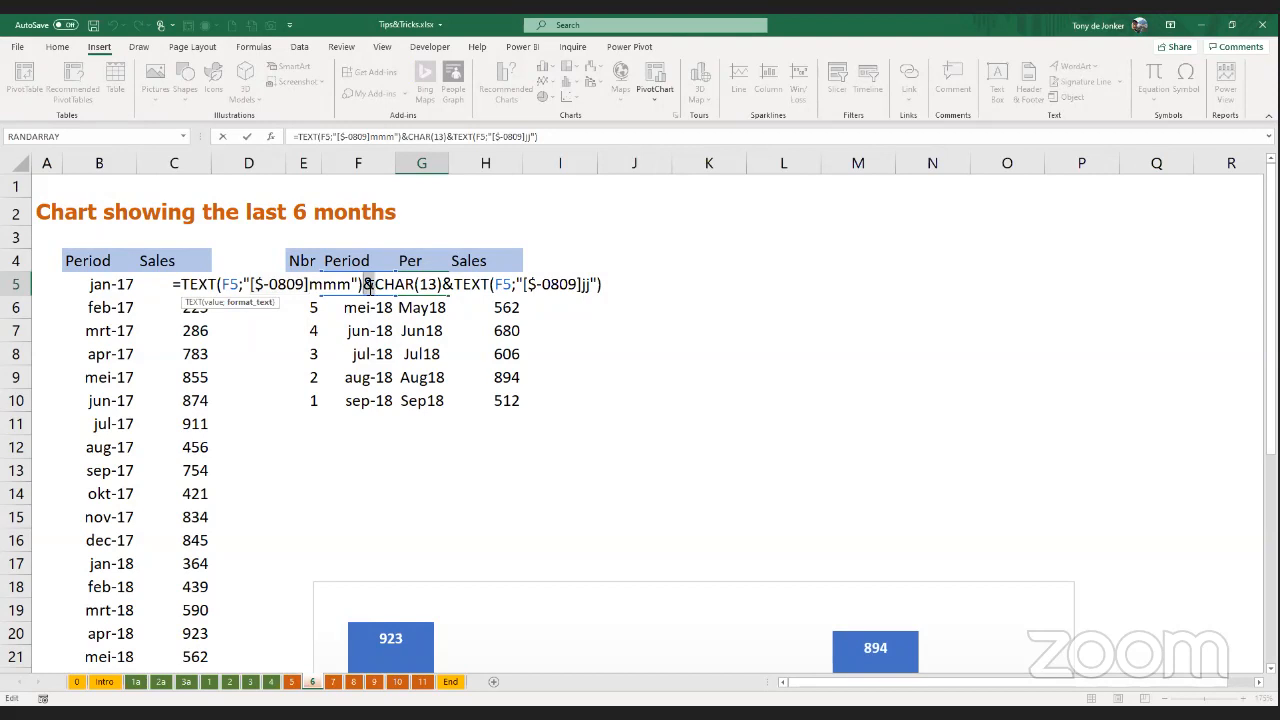
pyautogui.moveTo(377, 285); pyautogui.dragTo(441, 285)
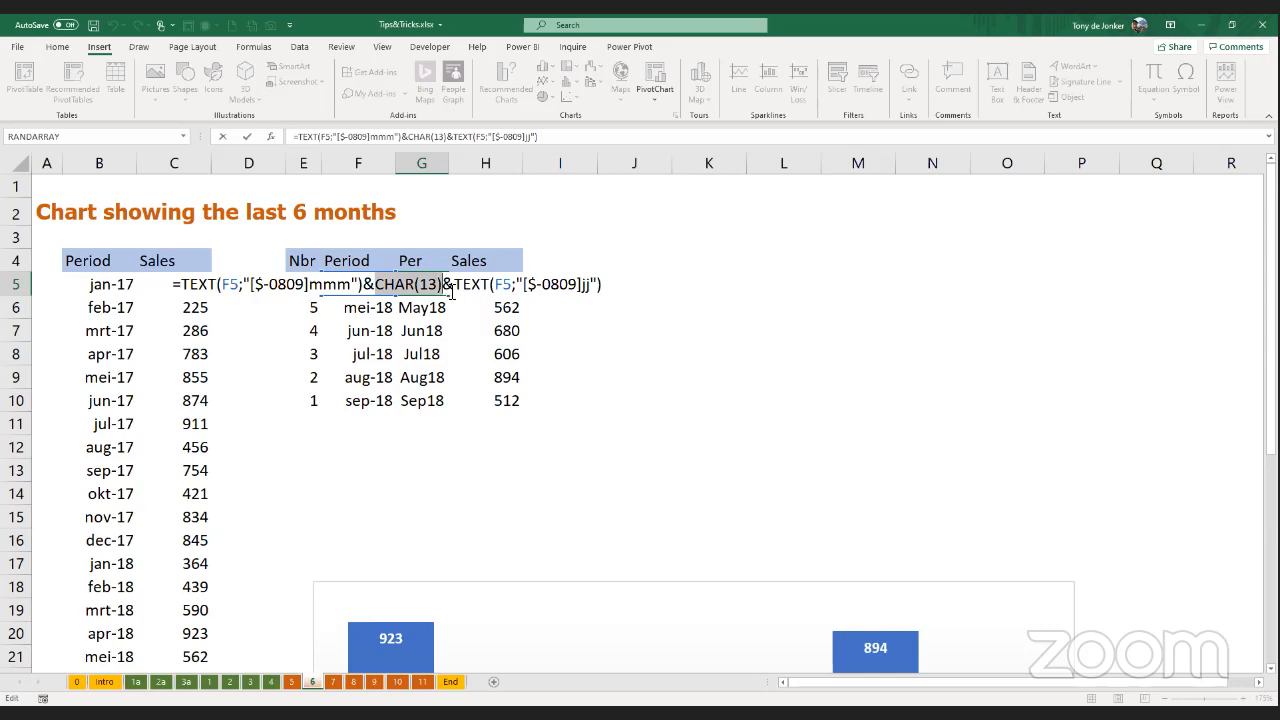
pyautogui.scroll(-6, 620, 355)
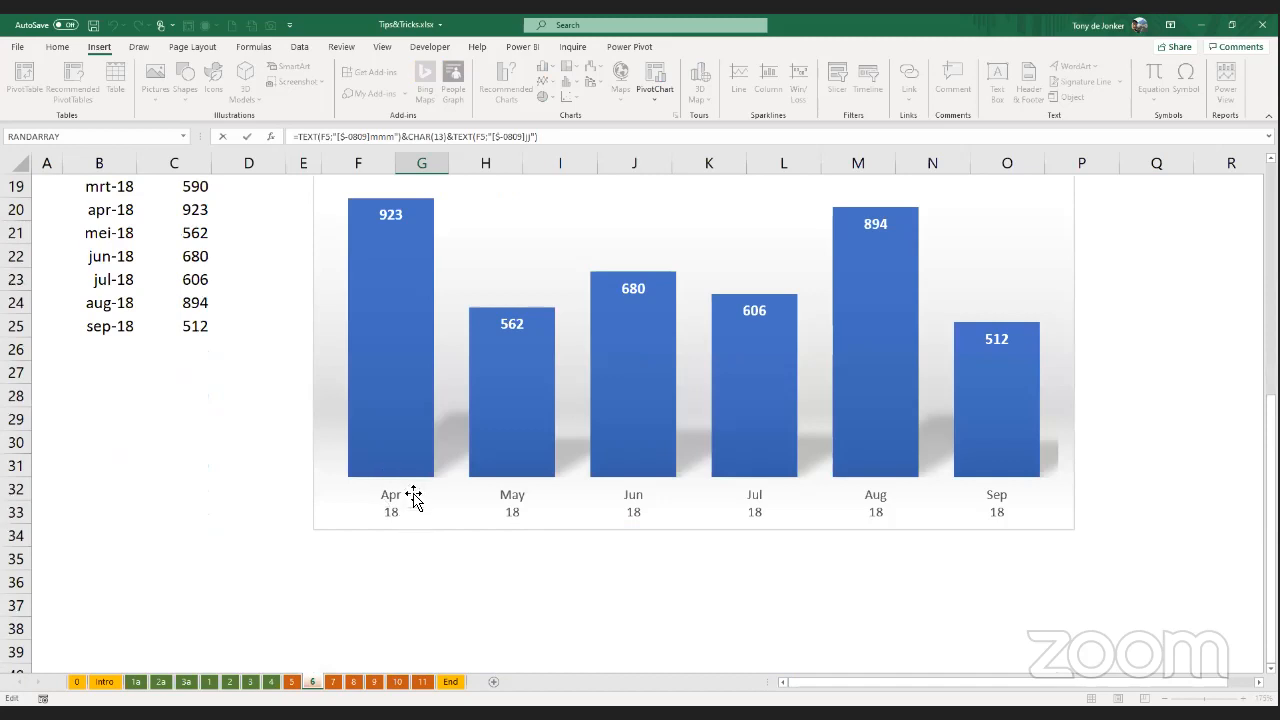
pyautogui.scroll(5, 537, 331)
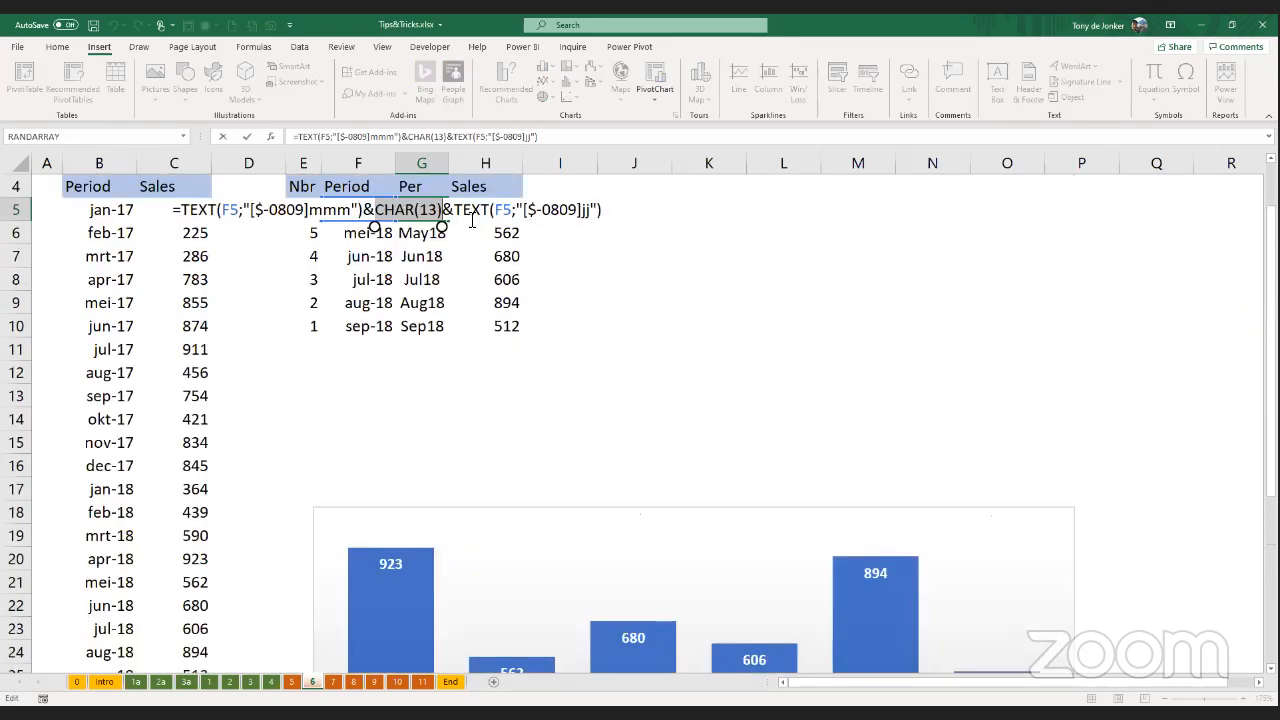
pyautogui.moveTo(453, 209); pyautogui.dragTo(608, 211)
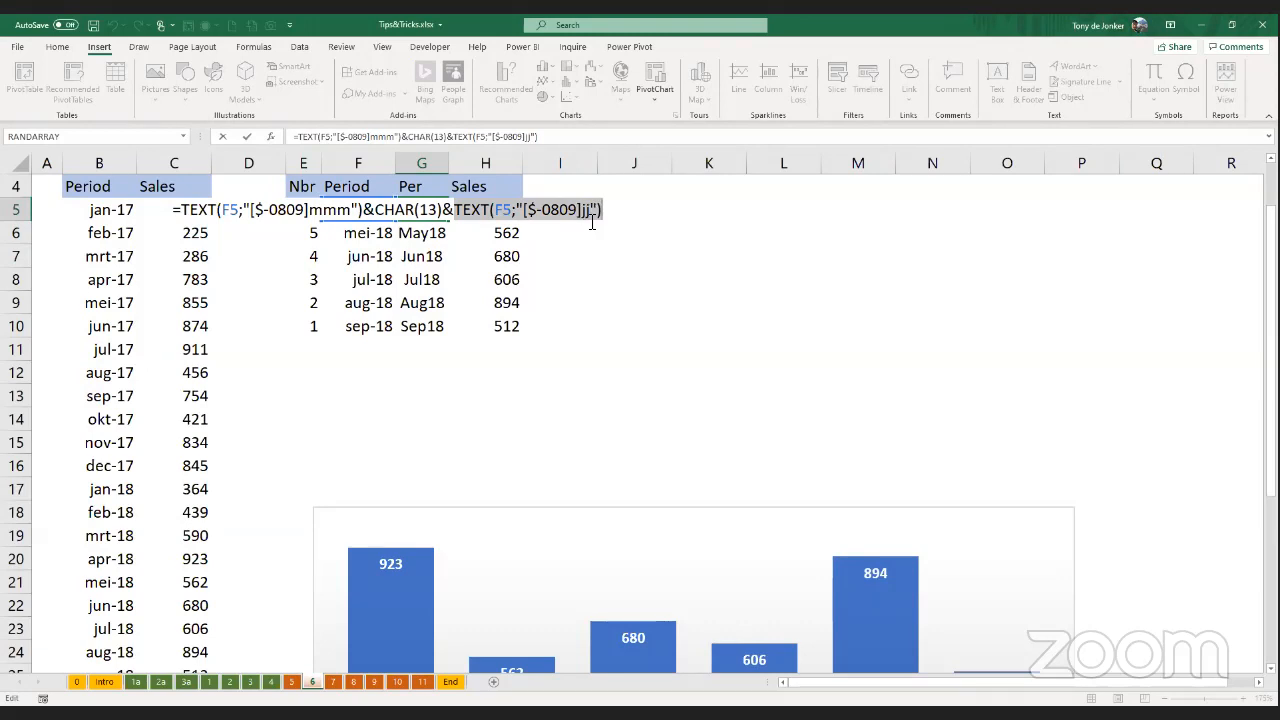
pyautogui.press('Escape')
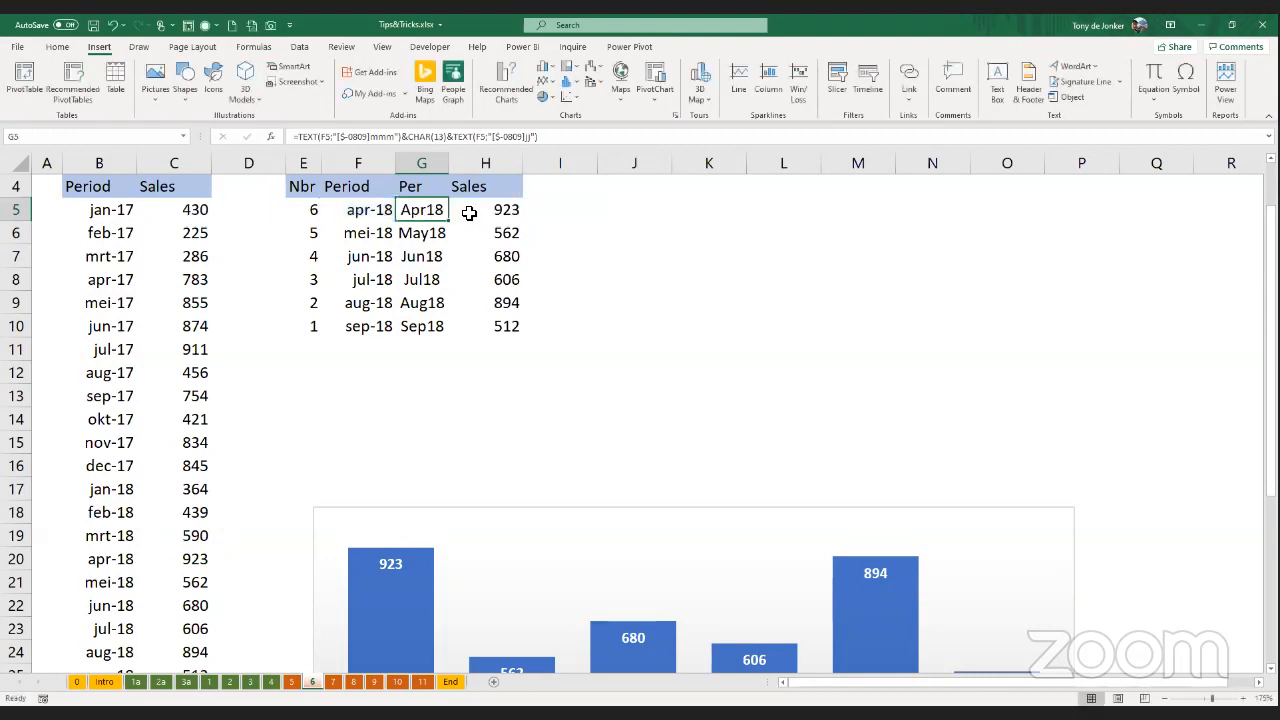
# - Select the chart's source labels and sales values in G5:H10 of the helper table
pyautogui.click(495, 210)
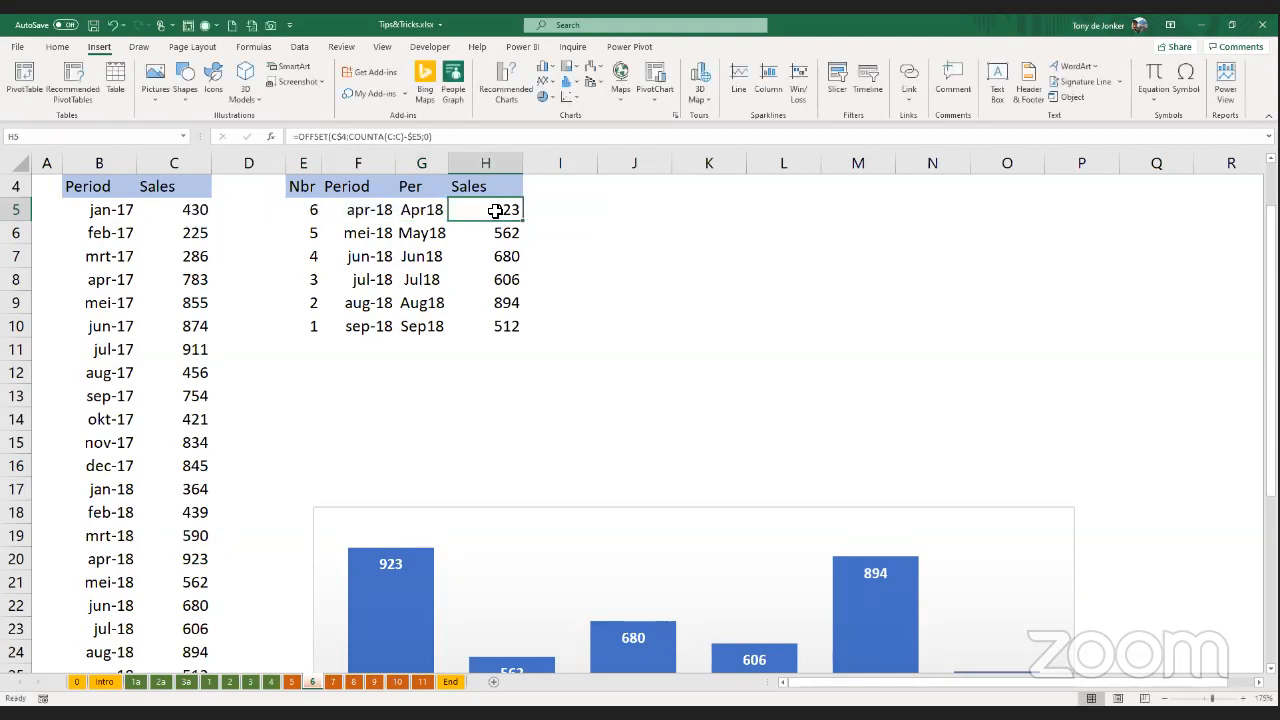
pyautogui.click(421, 210)
pyautogui.moveTo(421, 210); pyautogui.dragTo(479, 321)
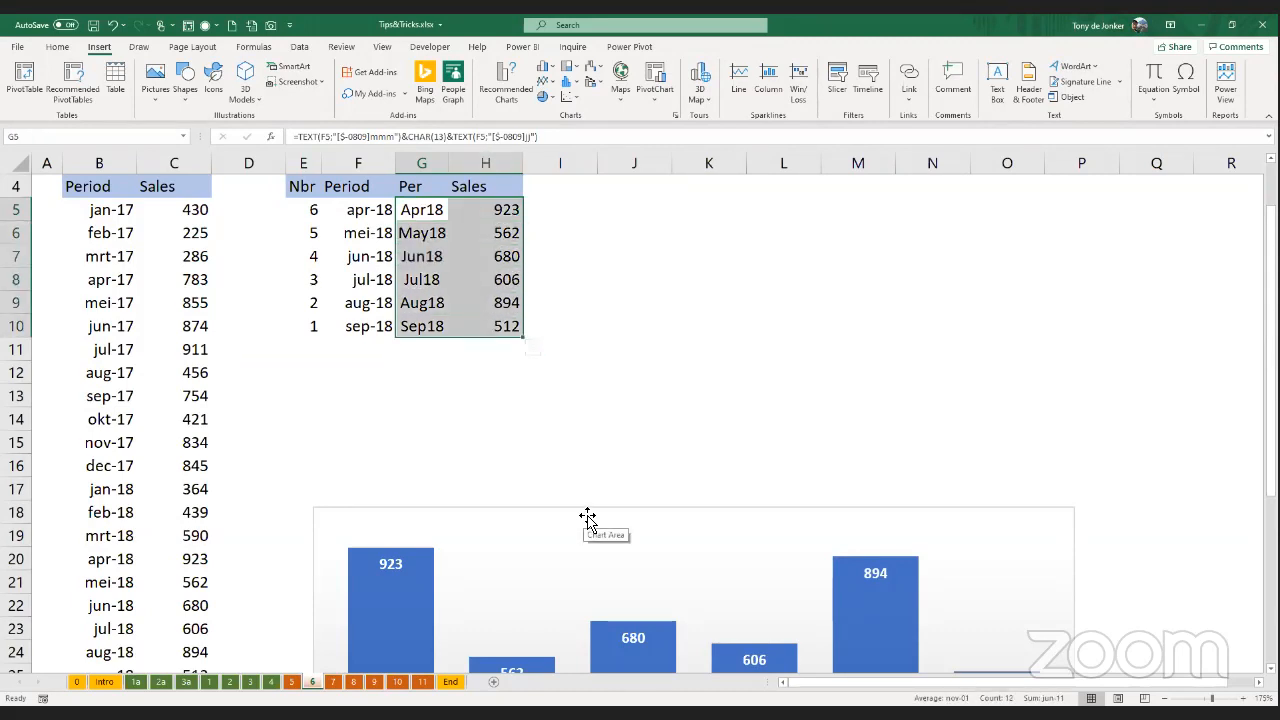
# - Move the column chart up over the helper table and back down to uncover it, and select cell E5
pyautogui.moveTo(588, 516); pyautogui.dragTo(534, 314)
pyautogui.press('Escape')
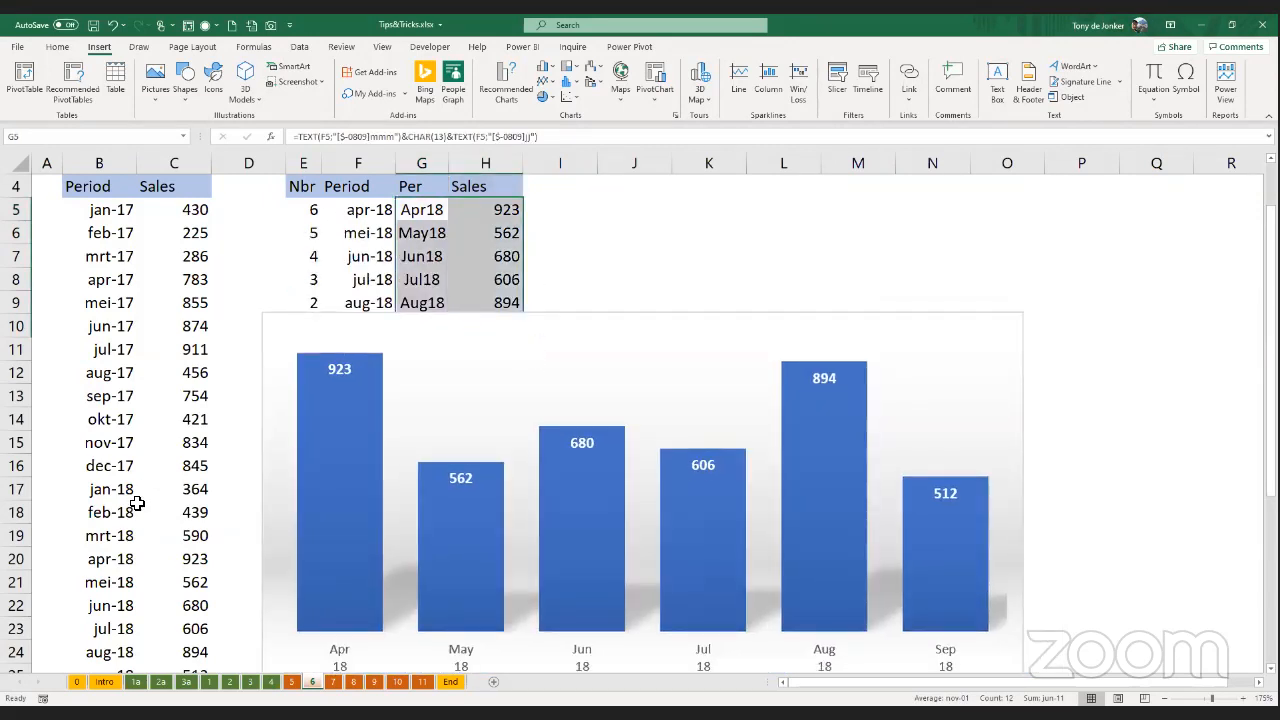
pyautogui.scroll(-2, 130, 520)
pyautogui.scroll(2, 140, 545)
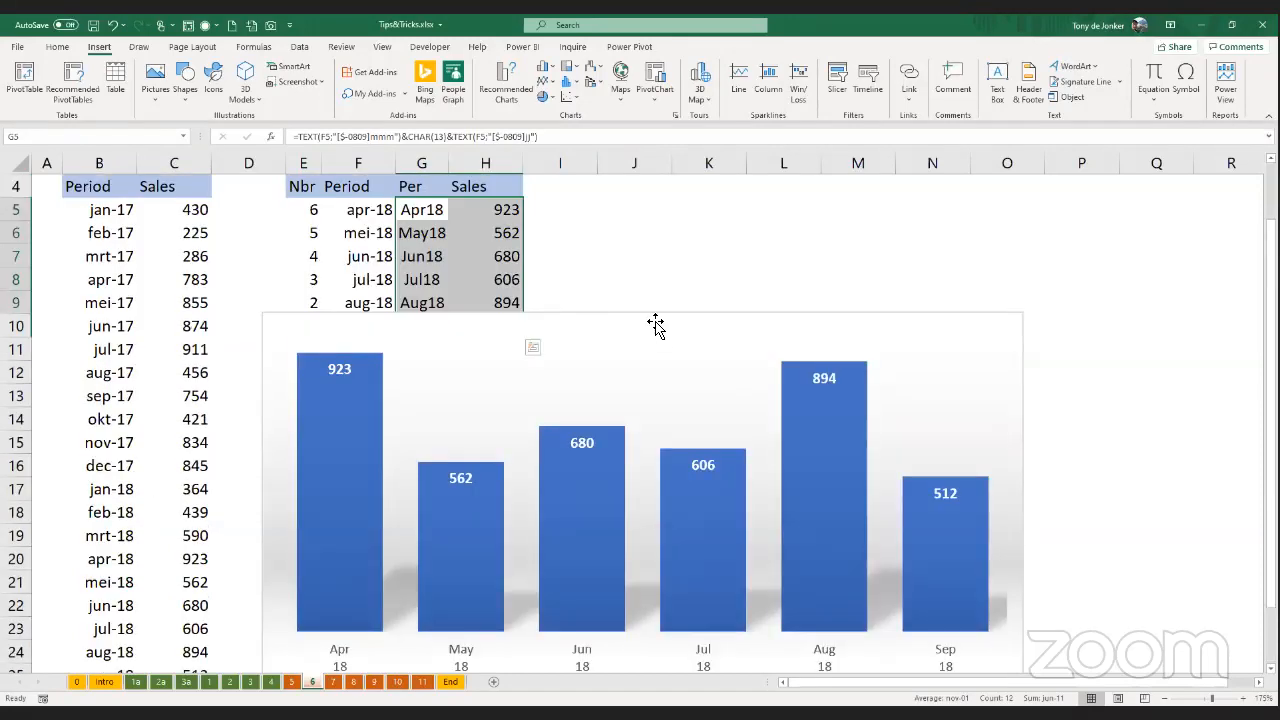
pyautogui.moveTo(655, 325); pyautogui.dragTo(660, 453)
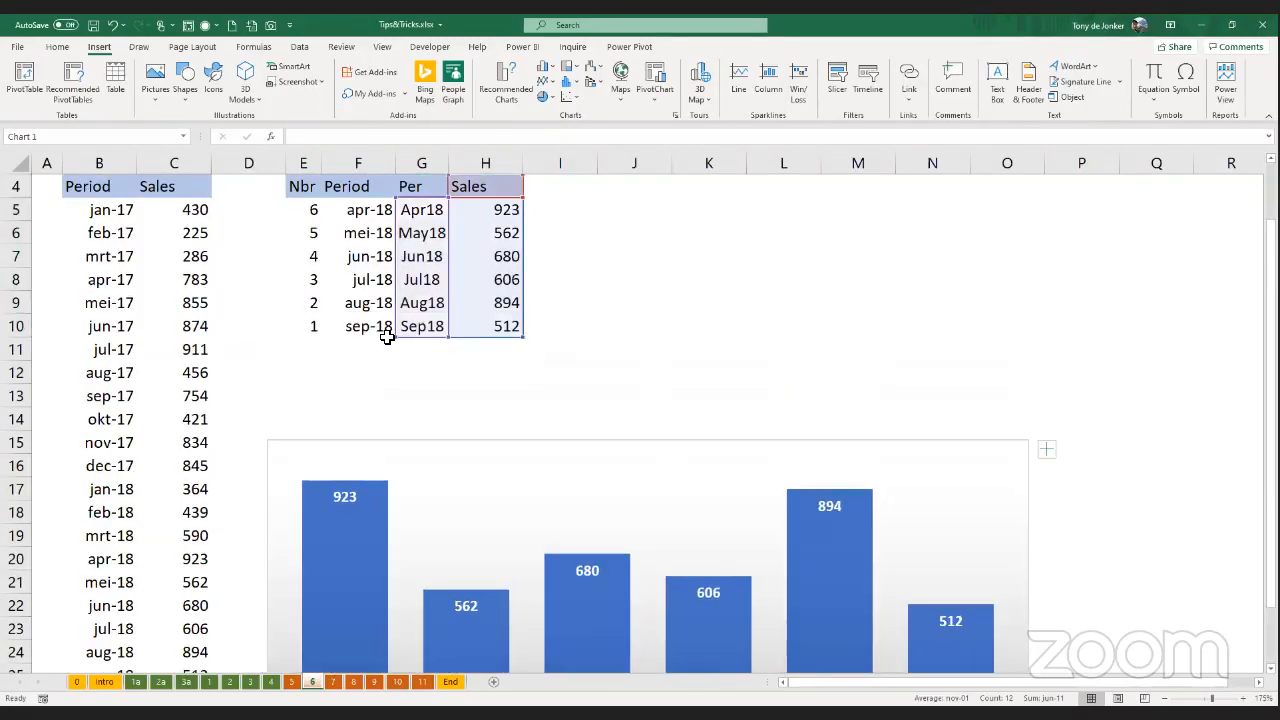
pyautogui.click(308, 210)
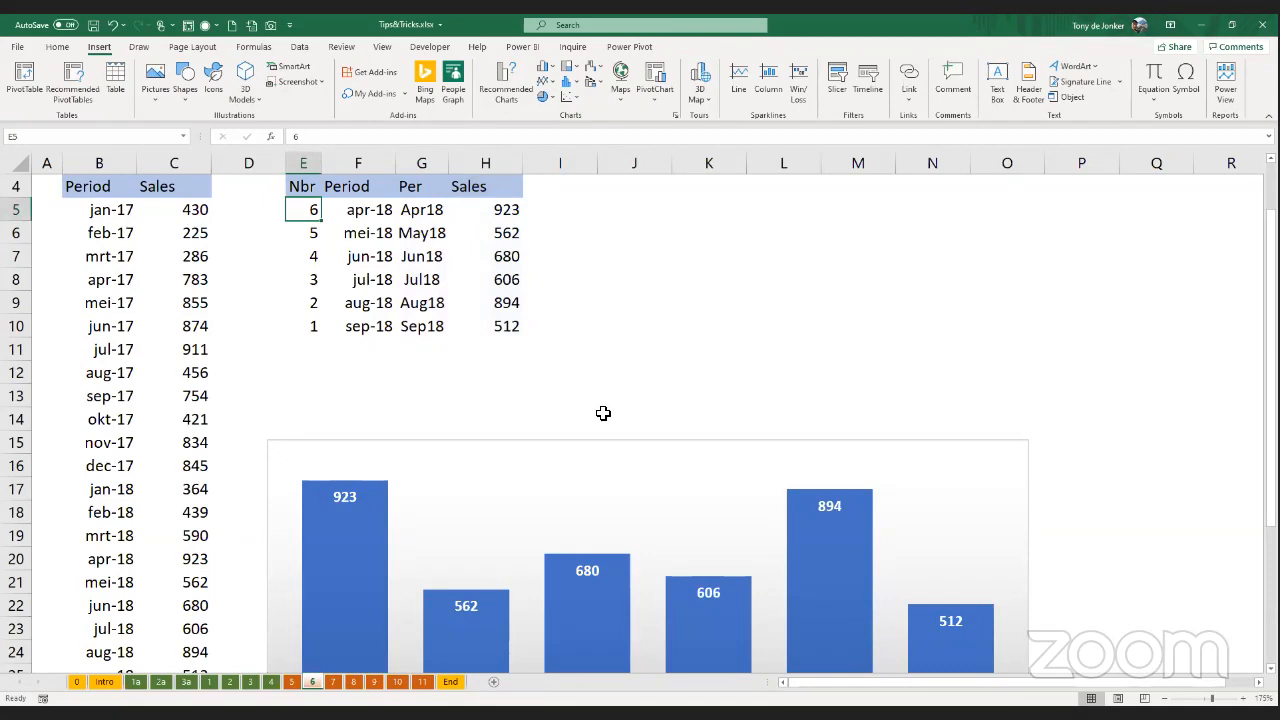
# - Move the column chart up to cover the helper table beside the Period and Sales data, and open the End sheet
pyautogui.moveTo(605, 429); pyautogui.dragTo(603, 234)
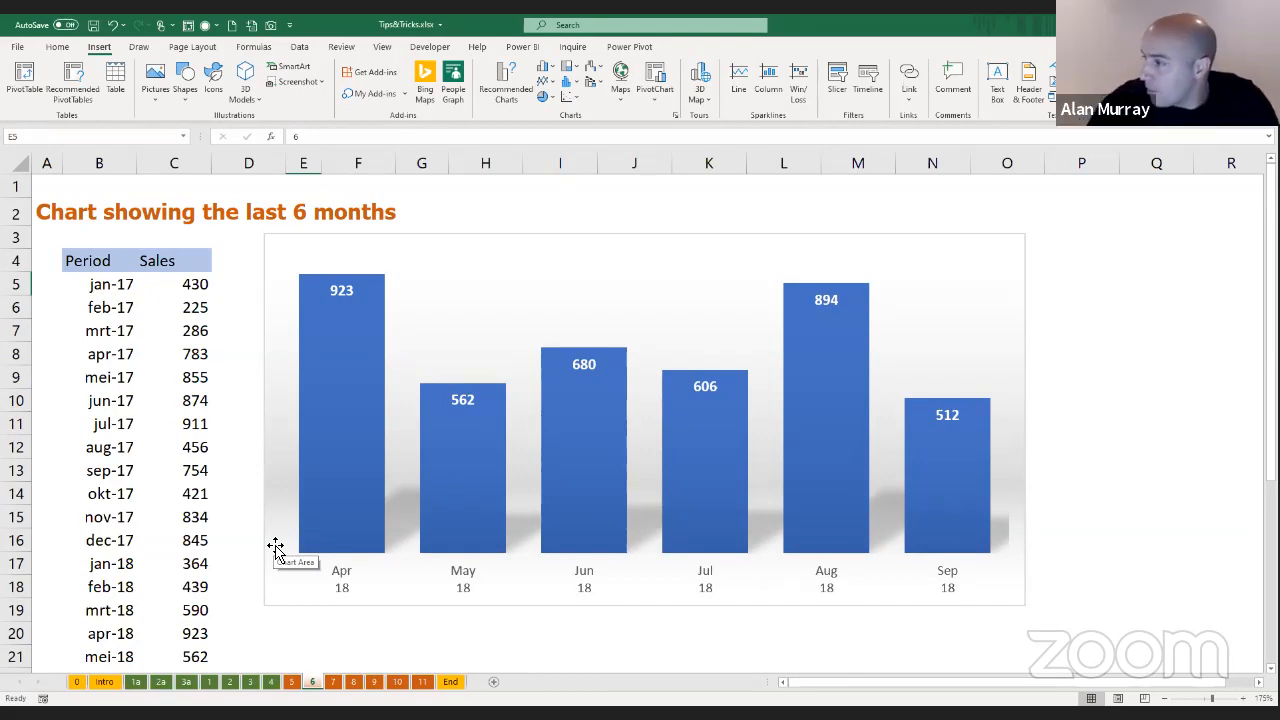
pyautogui.click(450, 684)
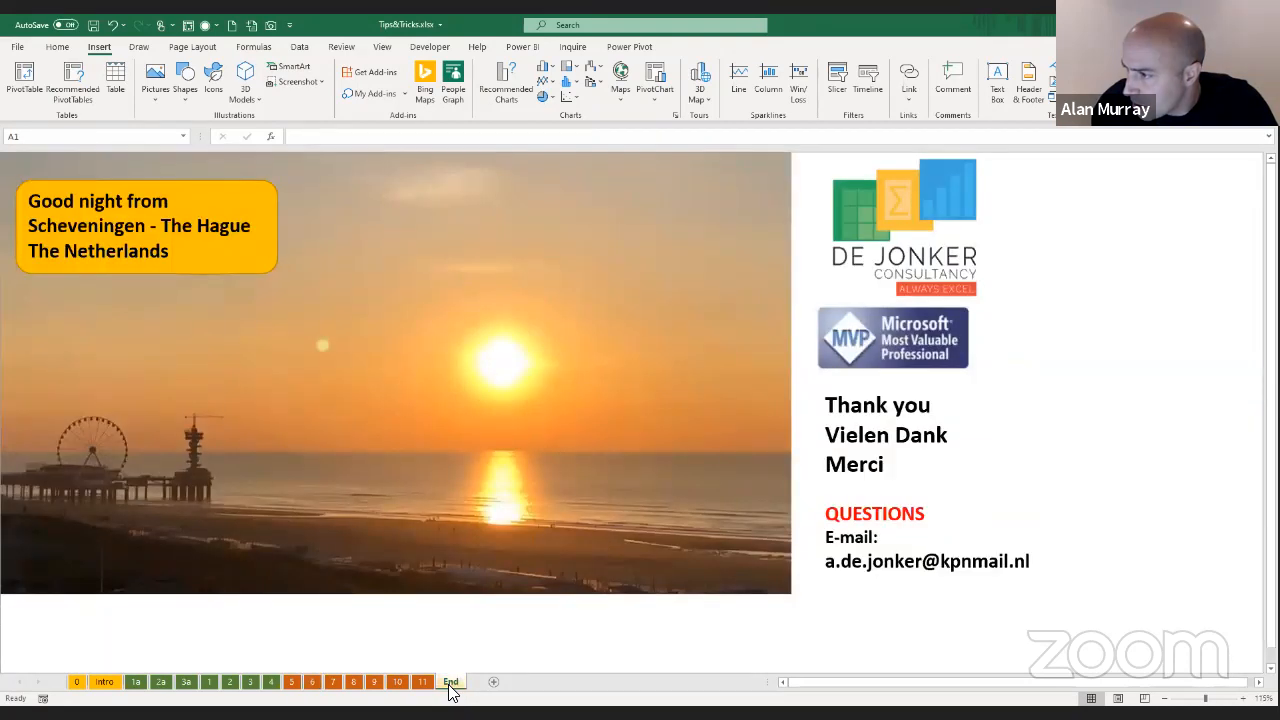